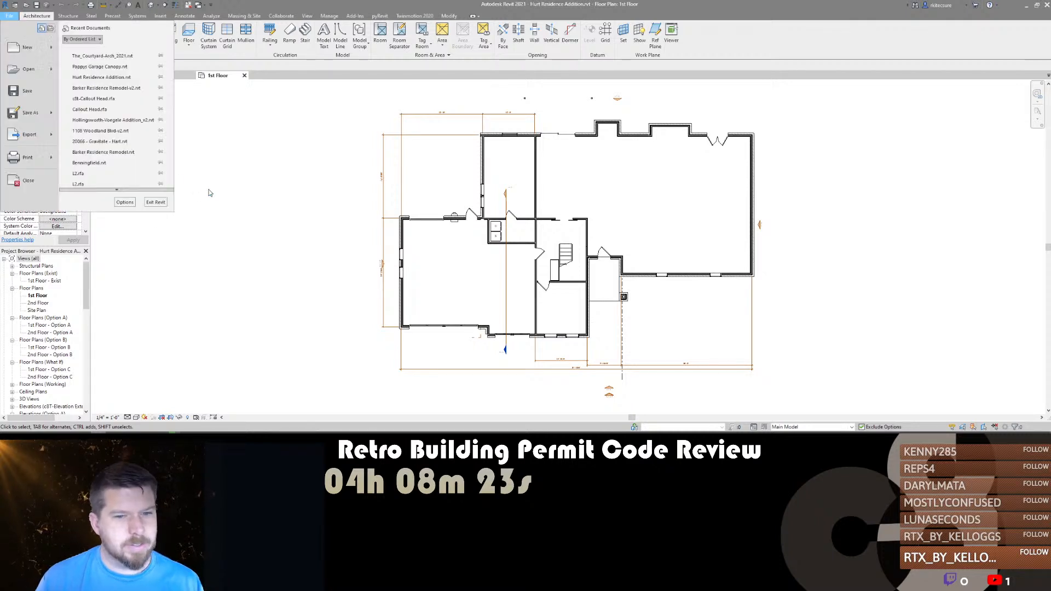
# Close the residence project, dismiss the save reminder, and open the recent project Pappys Garage Canopy.rvt.
pyautogui.click(29, 187)
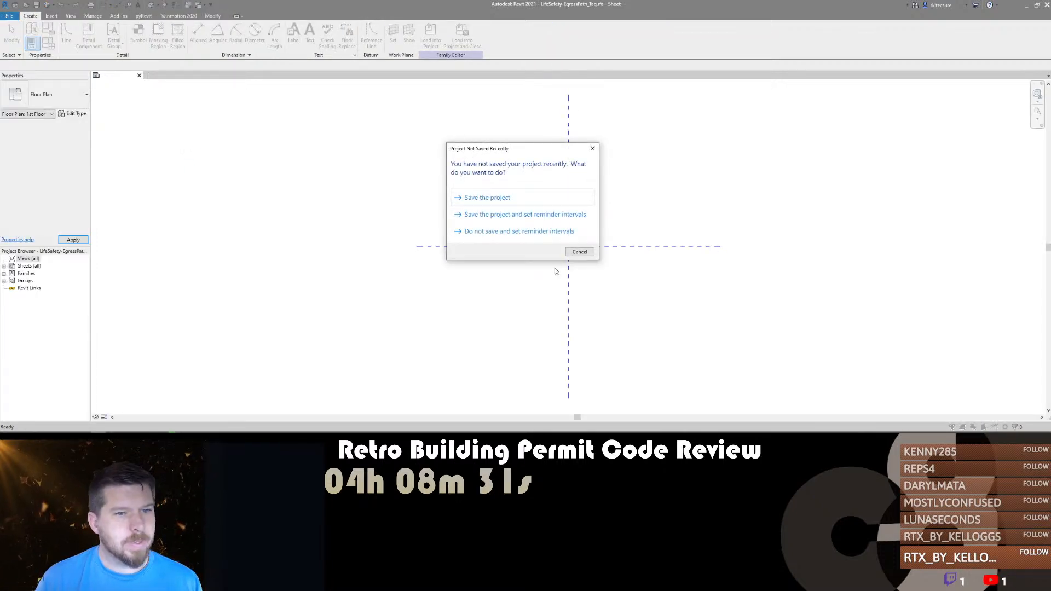
pyautogui.click(578, 252)
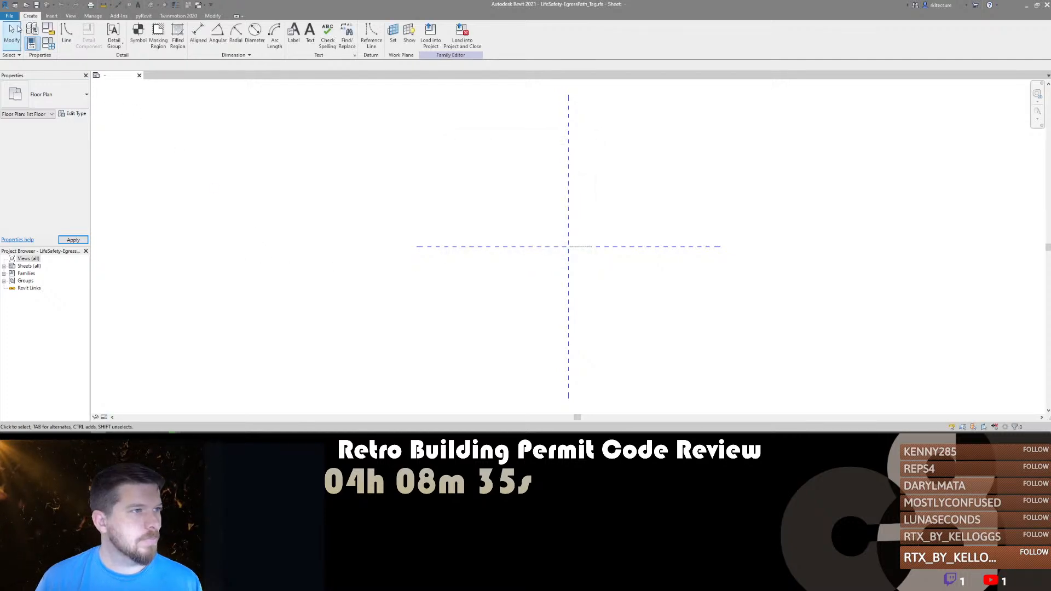
pyautogui.click(9, 28)
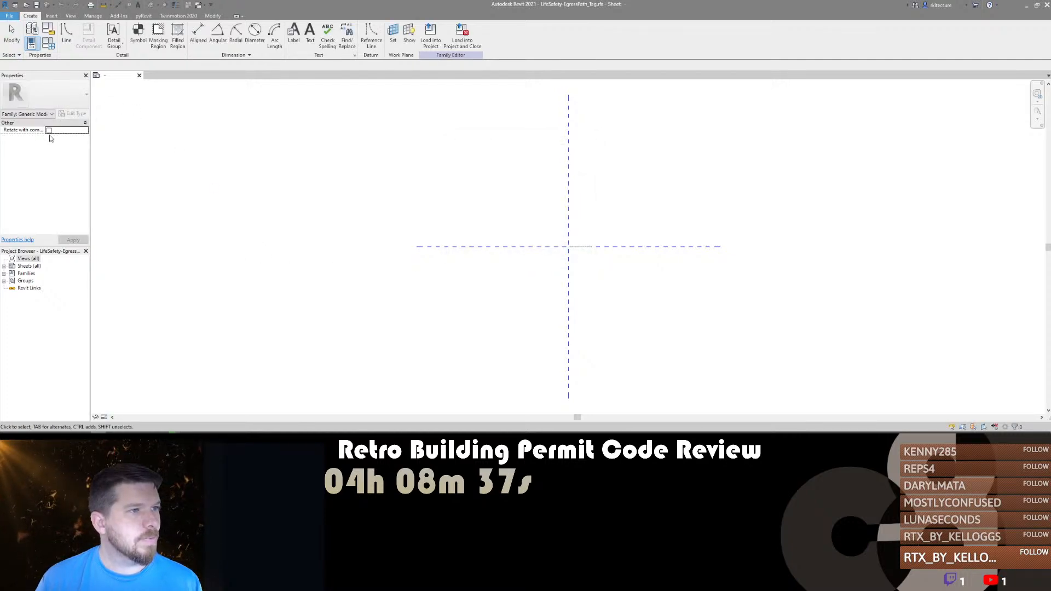
pyautogui.click(100, 66)
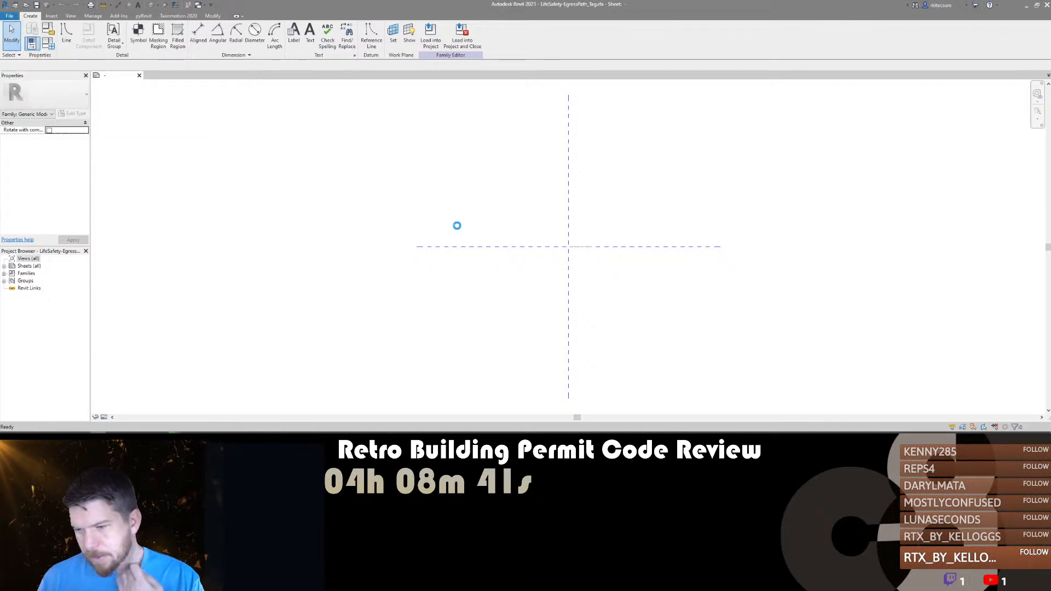
# Switch to Revu, bring up the Adobe Scan Jan 06, 2021 (3) site survey beside the model, and examine the whole lot.
pyautogui.hotkey('alt', 'Tab')
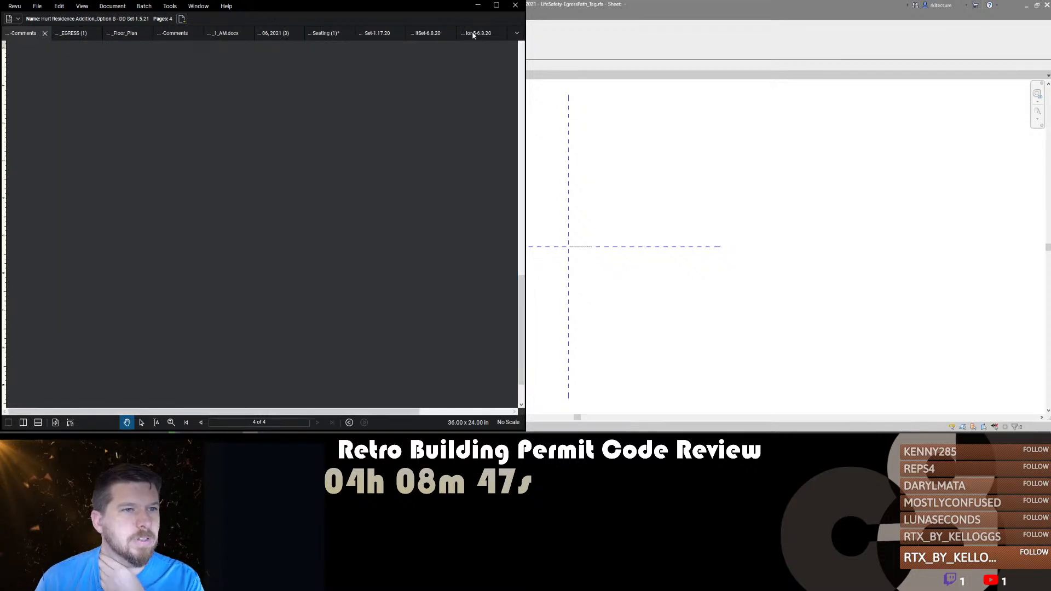
pyautogui.click(473, 34)
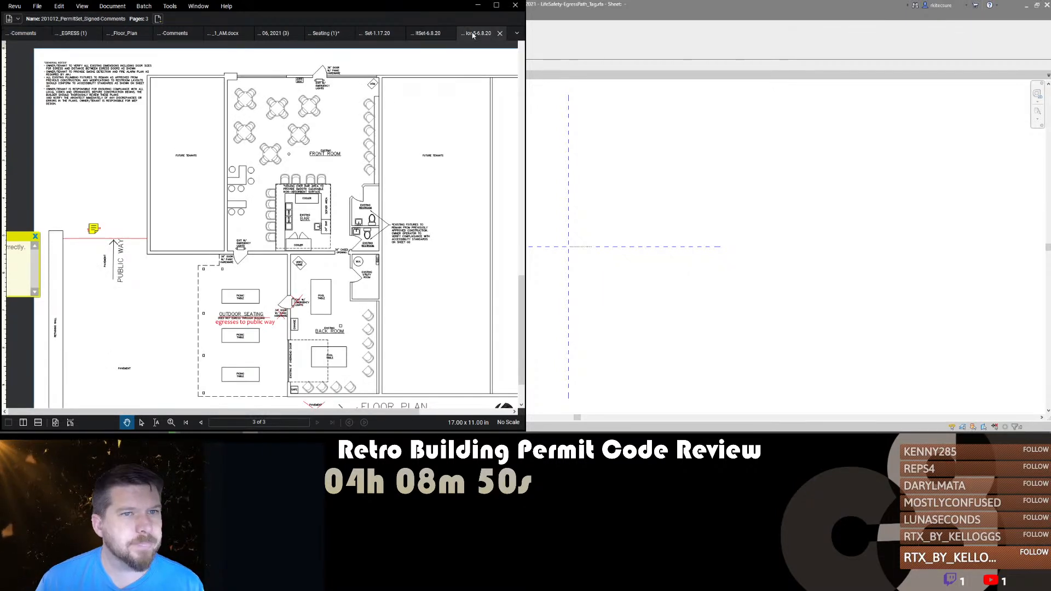
pyautogui.click(268, 34)
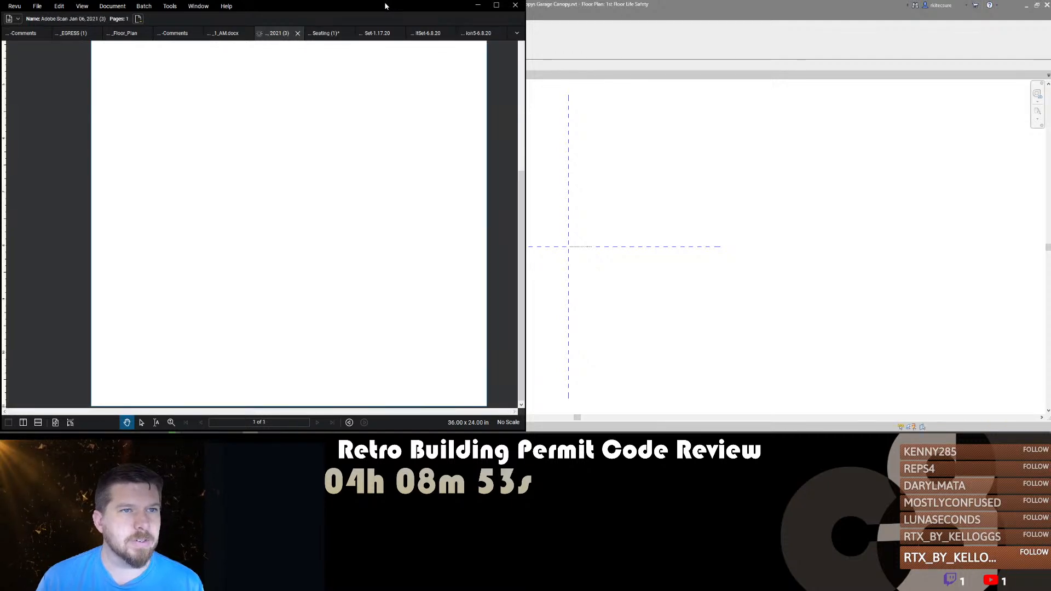
pyautogui.moveTo(385, 6); pyautogui.dragTo(943, 6)
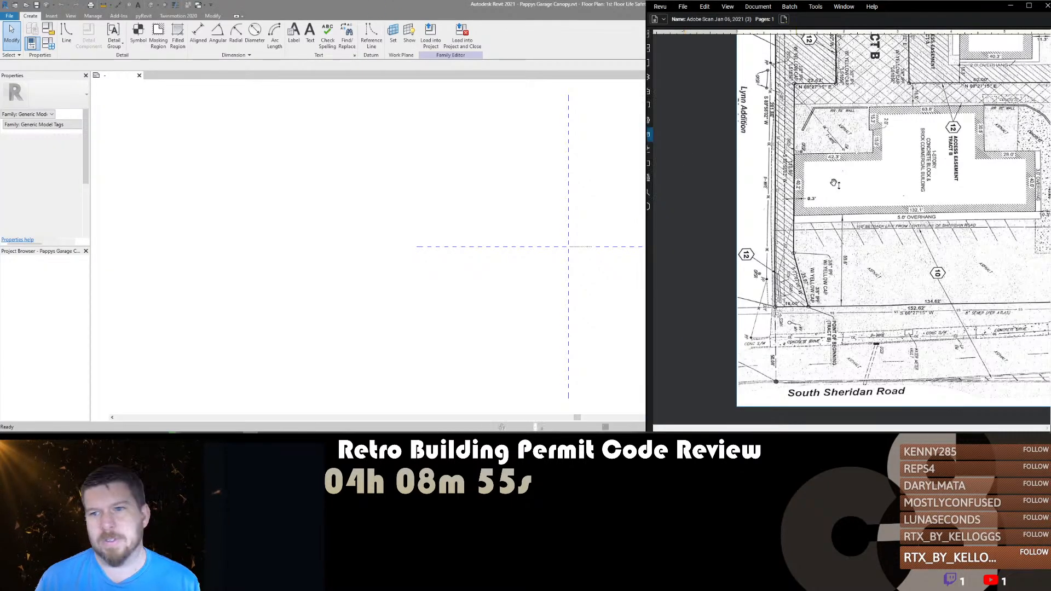
pyautogui.scroll(3, 834, 183)
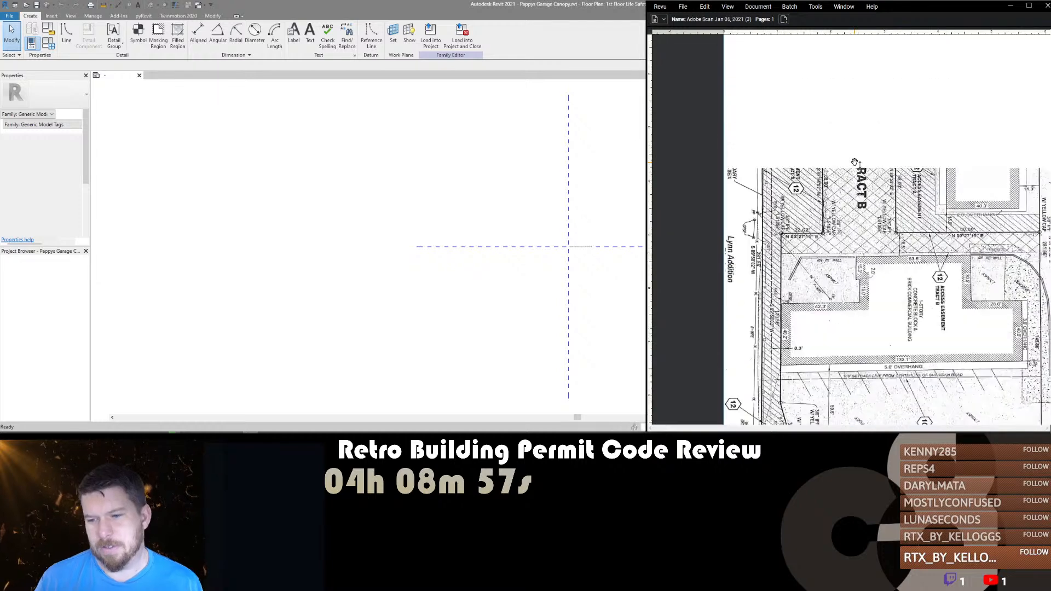
pyautogui.scroll(-4, 854, 162)
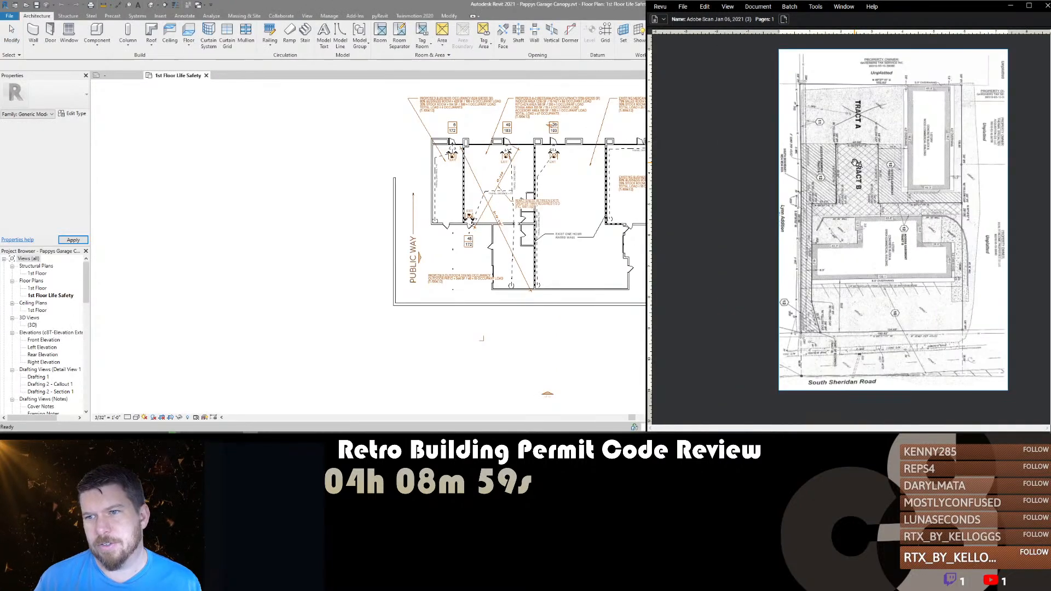
# Compare the 1st Floor Life Safety plan in Revit with floor plan sheet A1 of 201012_PermitSet_Signed-Comments in Revu, including its key plan.
pyautogui.click(453, 249)
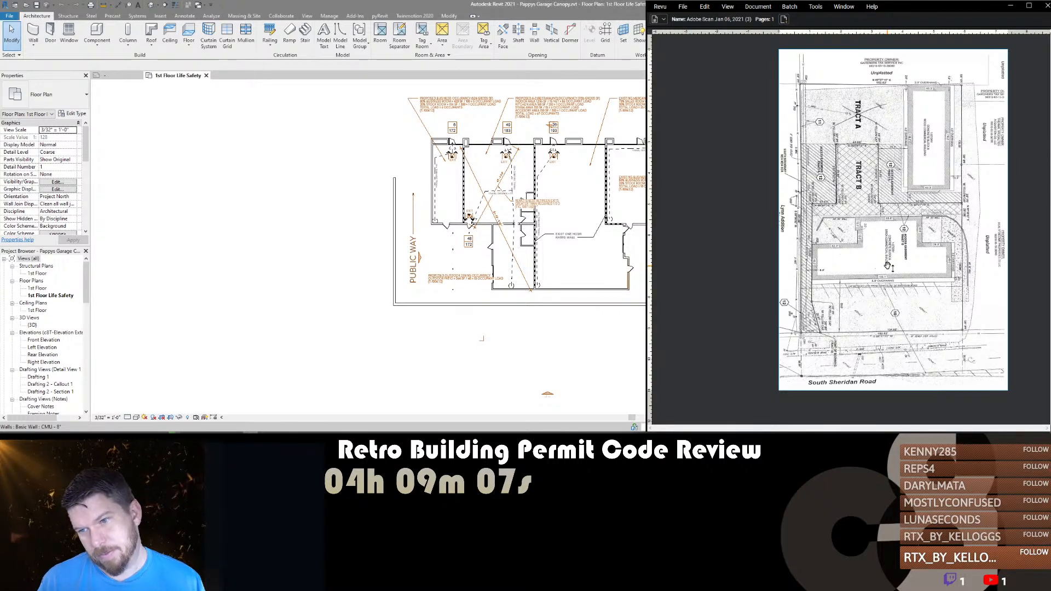
pyautogui.click(495, 242)
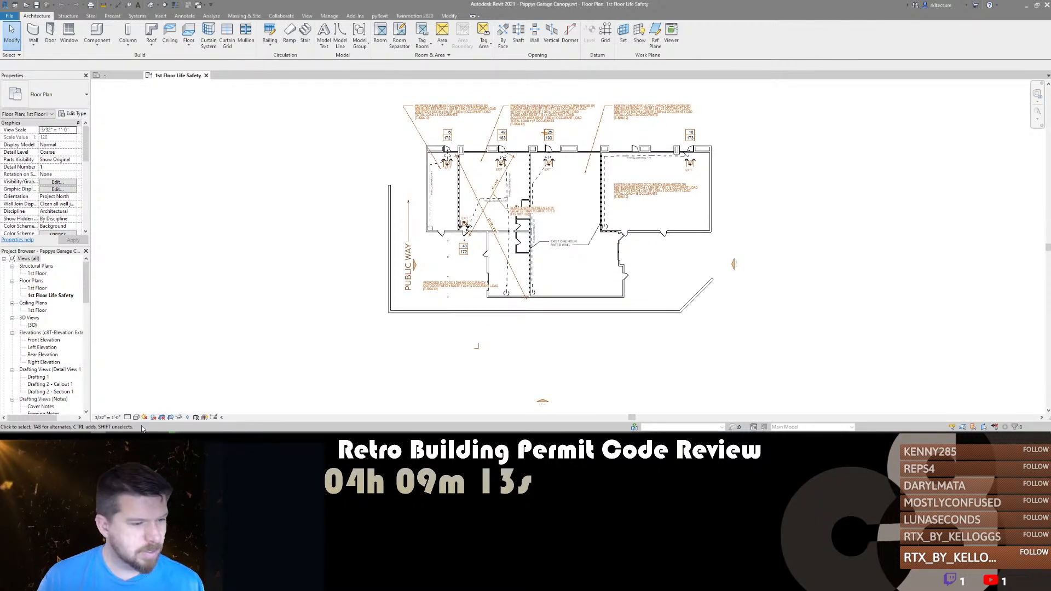
pyautogui.hotkey('alt', 'Tab')
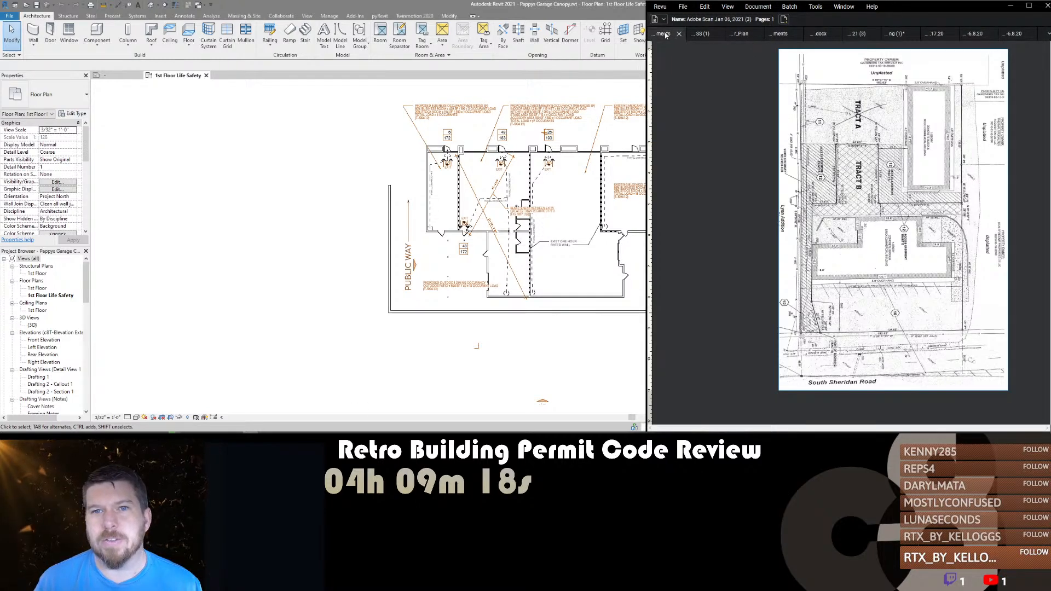
pyautogui.click(664, 34)
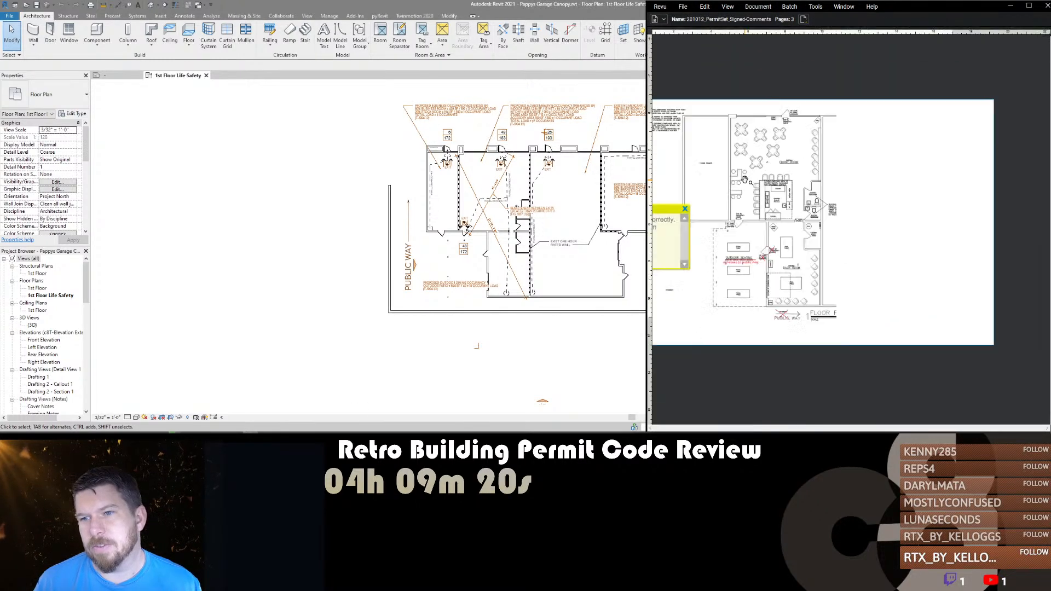
pyautogui.scroll(1, 915, 187)
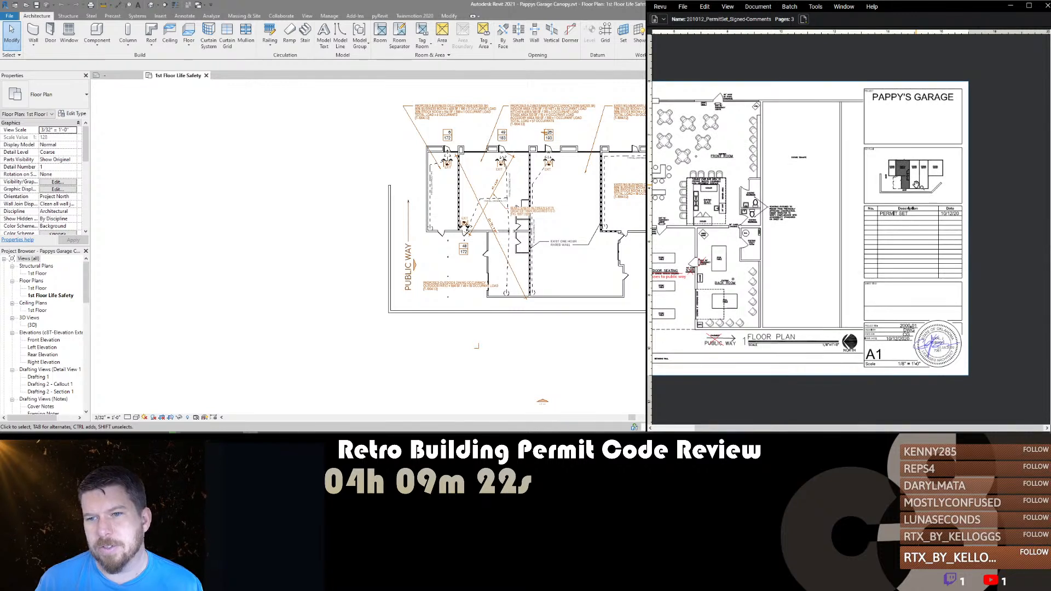
pyautogui.scroll(-2, 916, 186)
pyautogui.moveTo(916, 186); pyautogui.dragTo(952, 192, button='middle')
pyautogui.scroll(1, 333, 241)
# Return to Revit, duplicate the 1st Floor floor plan view, and rename the copy Site Plan.
pyautogui.click(334, 242)
pyautogui.scroll(-2, 333, 241)
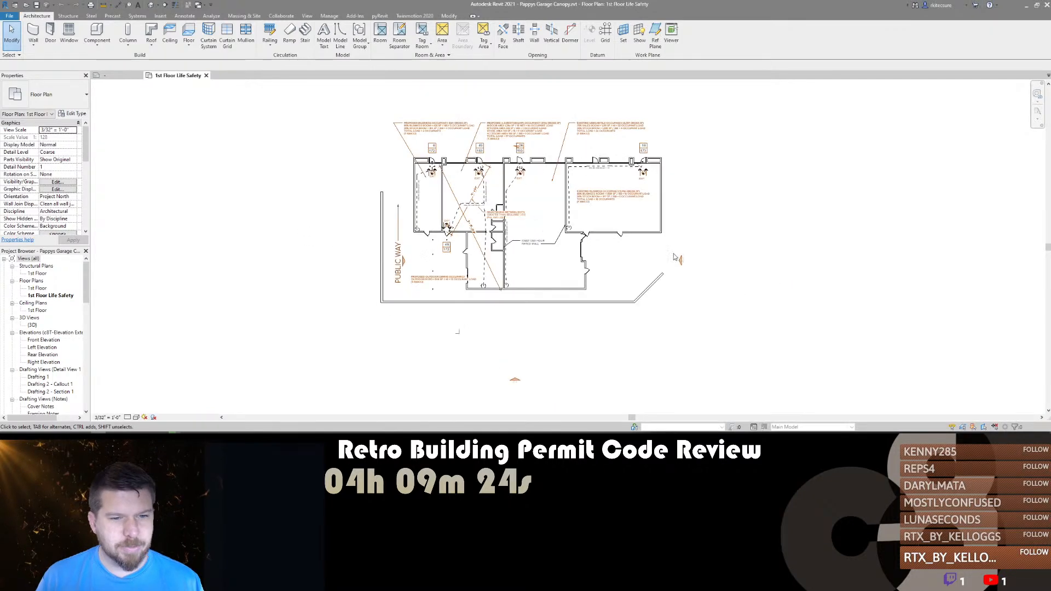
pyautogui.scroll(-1, 675, 258)
pyautogui.moveTo(674, 258); pyautogui.dragTo(629, 269, button='middle')
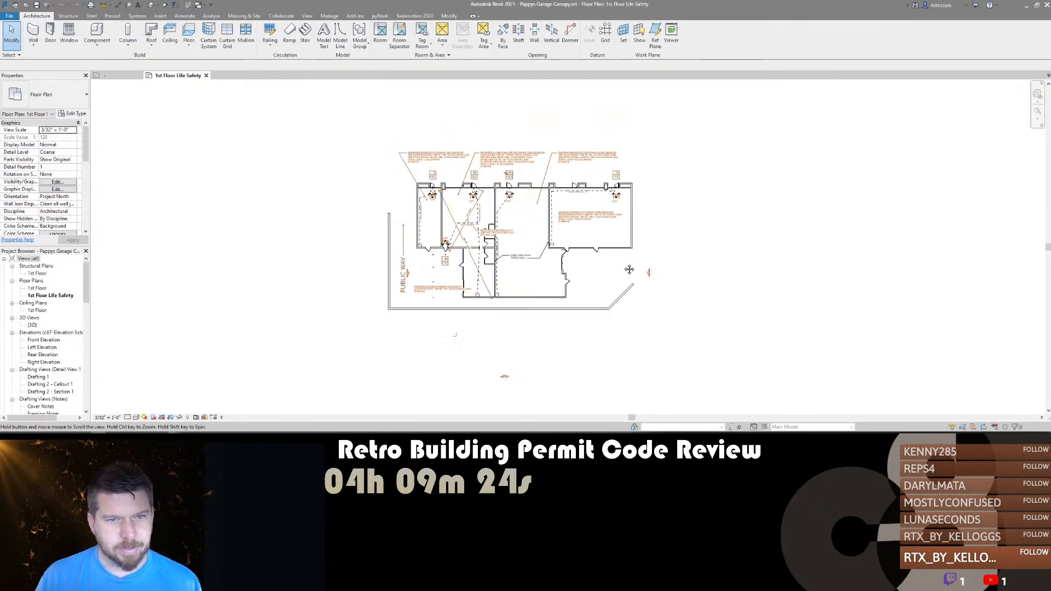
pyautogui.rightClick(35, 288)
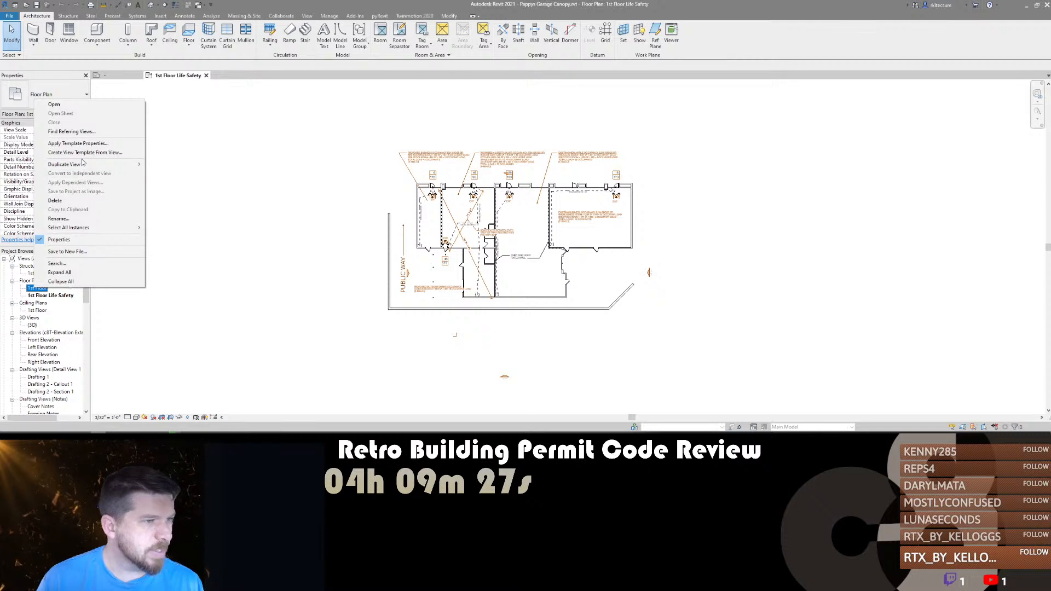
pyautogui.moveTo(90, 166)
pyautogui.click(167, 164)
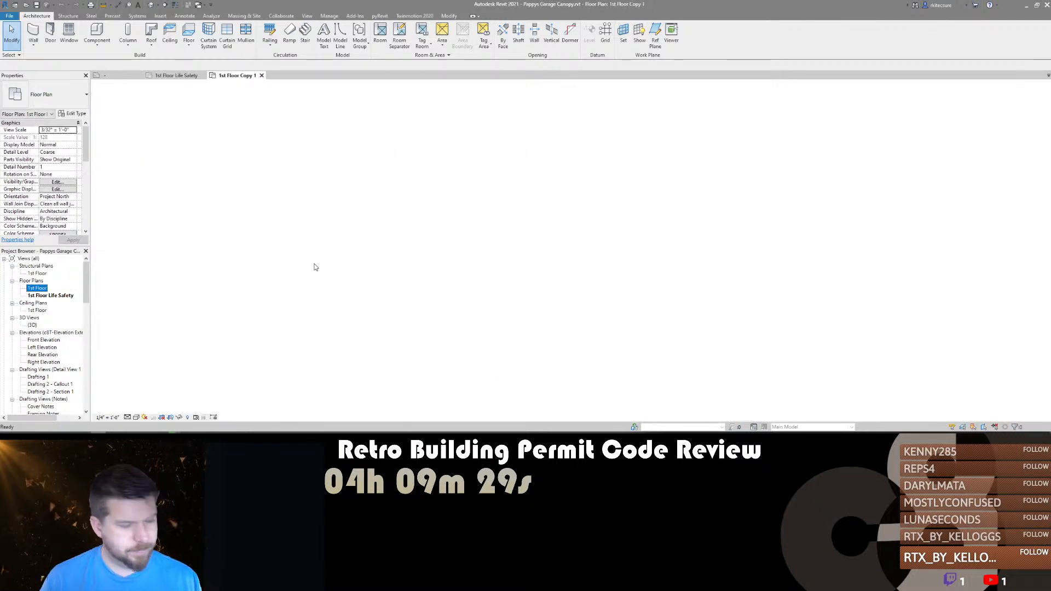
pyautogui.click(51, 297)
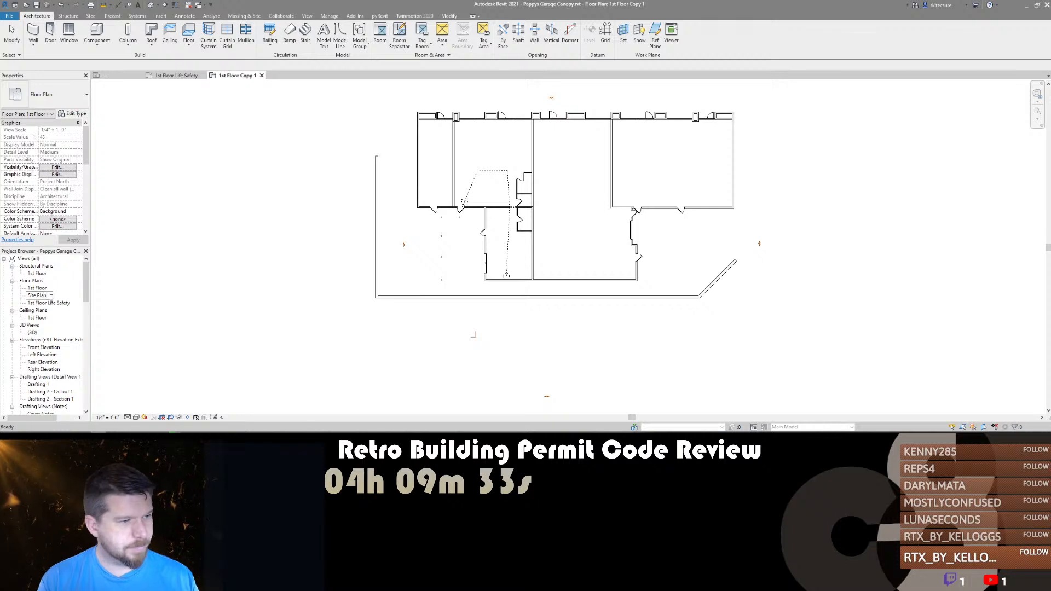
pyautogui.write('Site Plan')
pyautogui.press('Return')
pyautogui.click(220, 117)
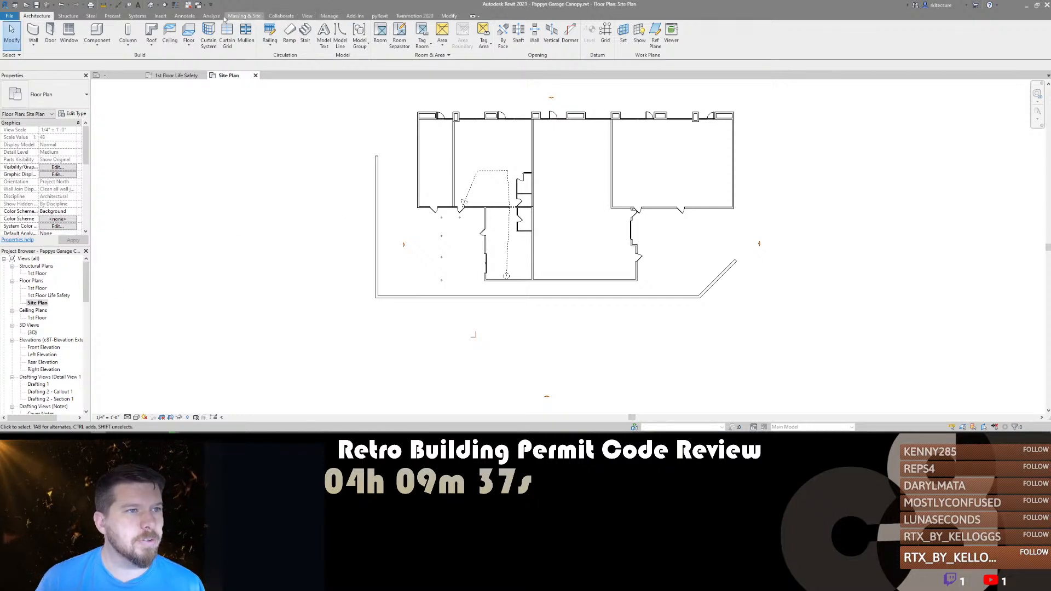
# Start linking a PDF into the Site Plan view and browse to the Pappy's Garage folder within the 2021 projects.
pyautogui.click(160, 16)
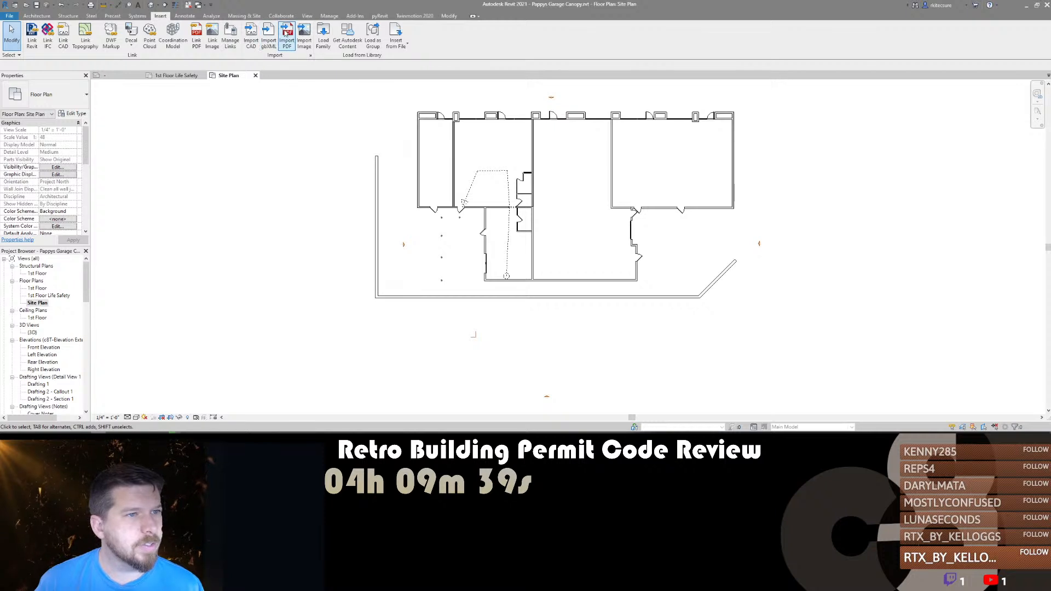
pyautogui.click(196, 35)
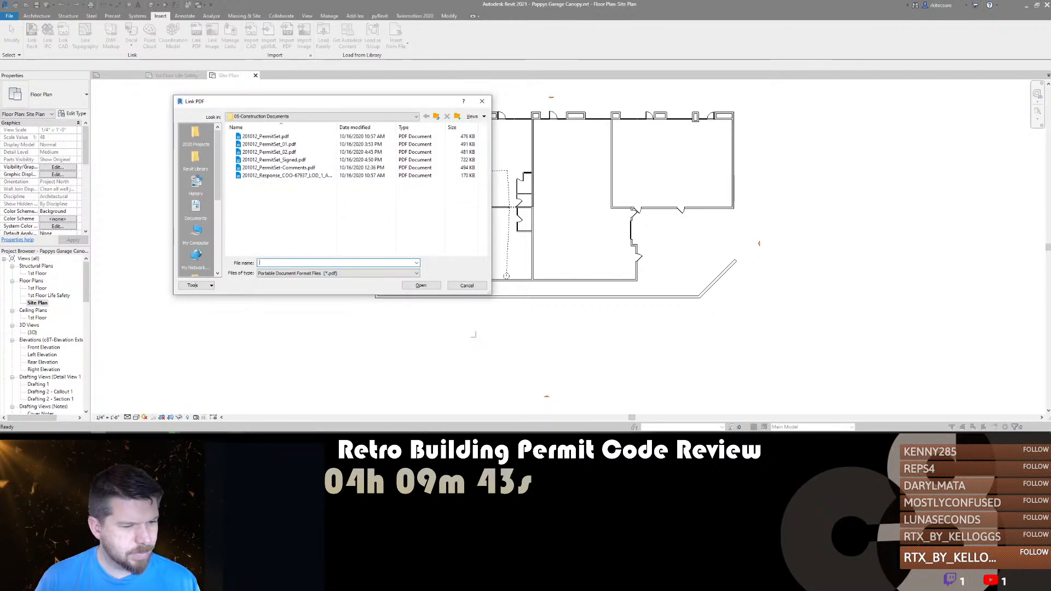
pyautogui.hotkey('alt', 'Tab')
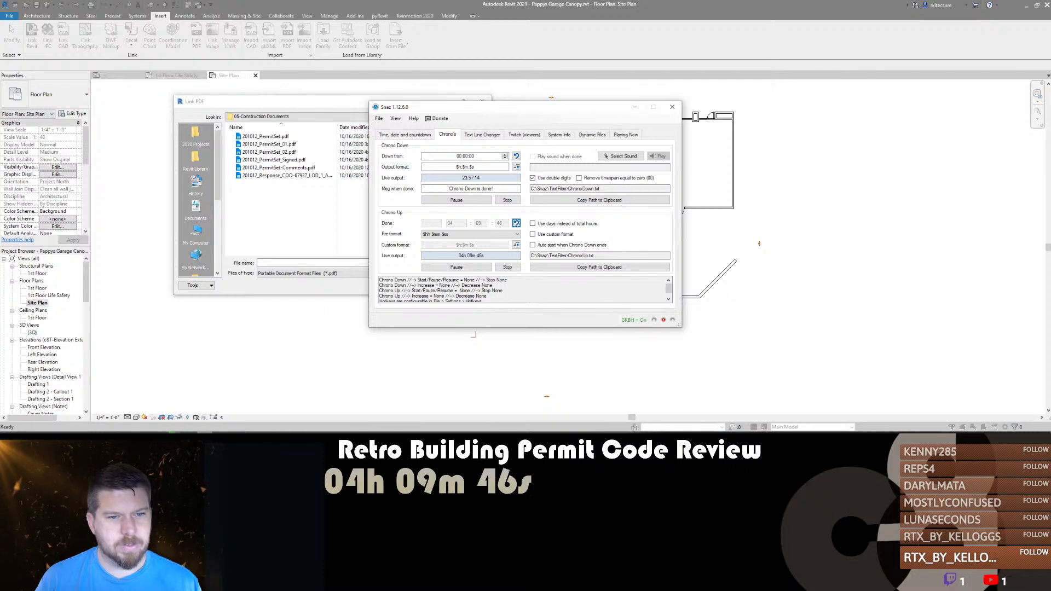
pyautogui.click(205, 439)
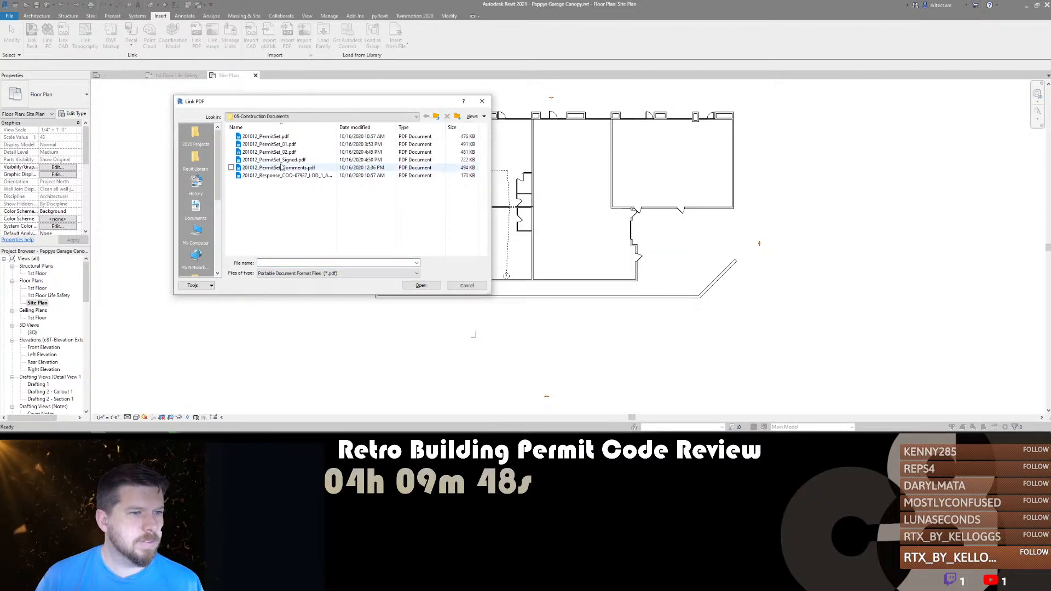
pyautogui.click(436, 117)
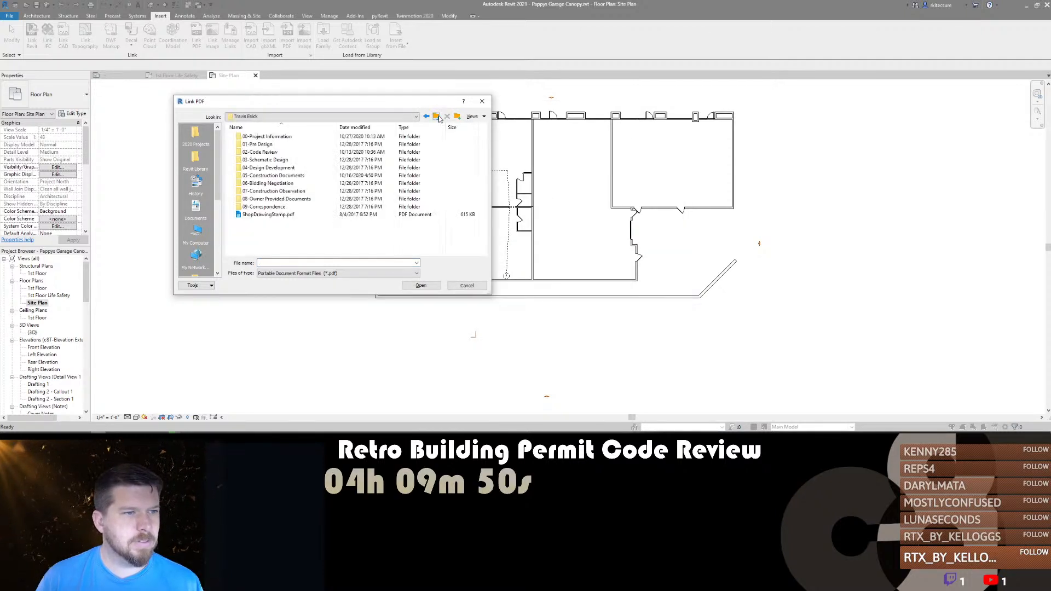
pyautogui.click(436, 116)
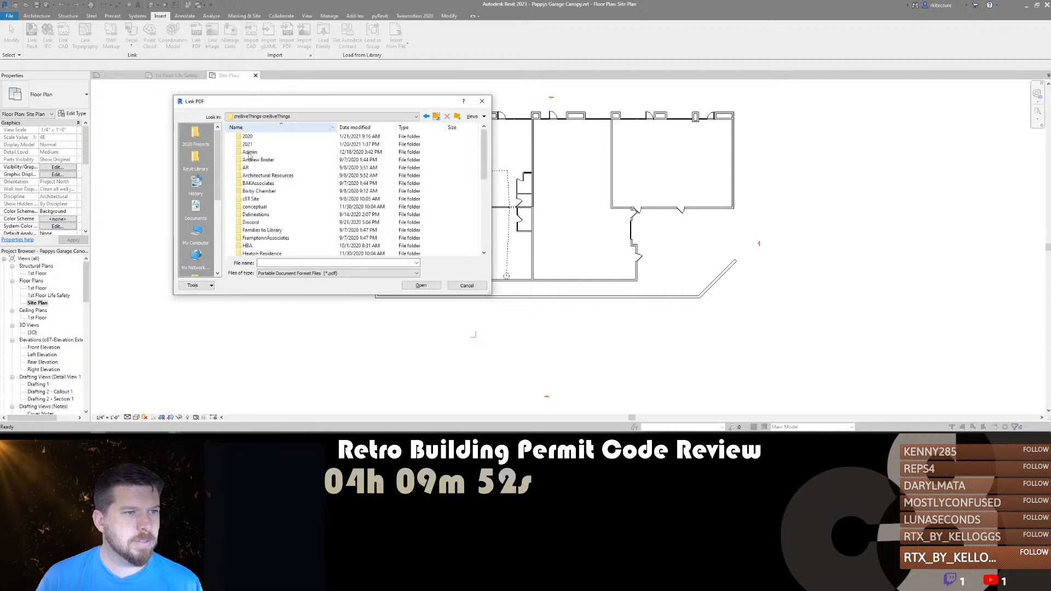
pyautogui.doubleClick(262, 144)
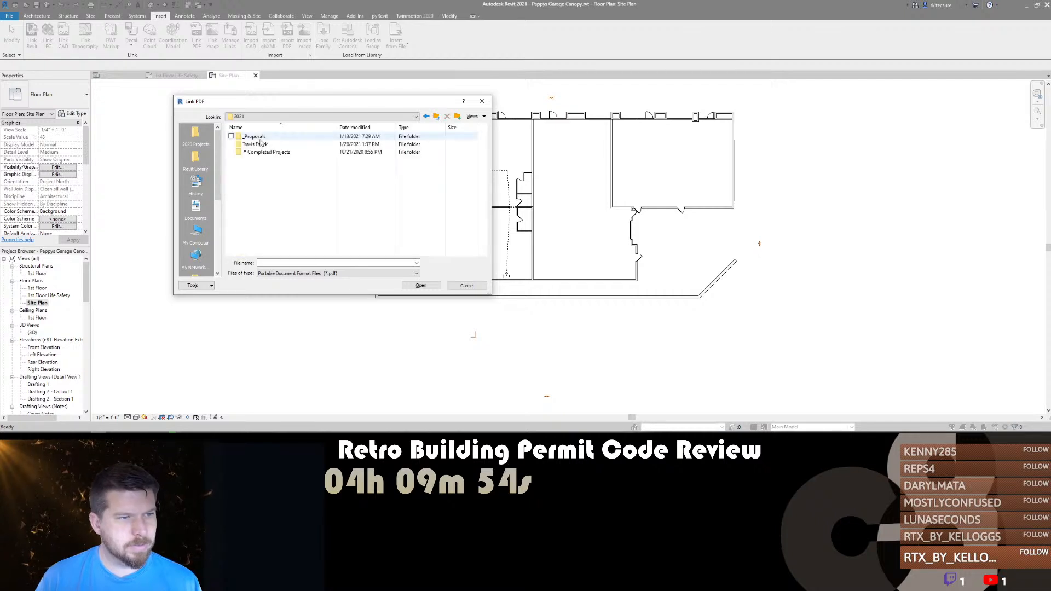
pyautogui.click(261, 144)
pyautogui.doubleClick(260, 144)
pyautogui.doubleClick(263, 137)
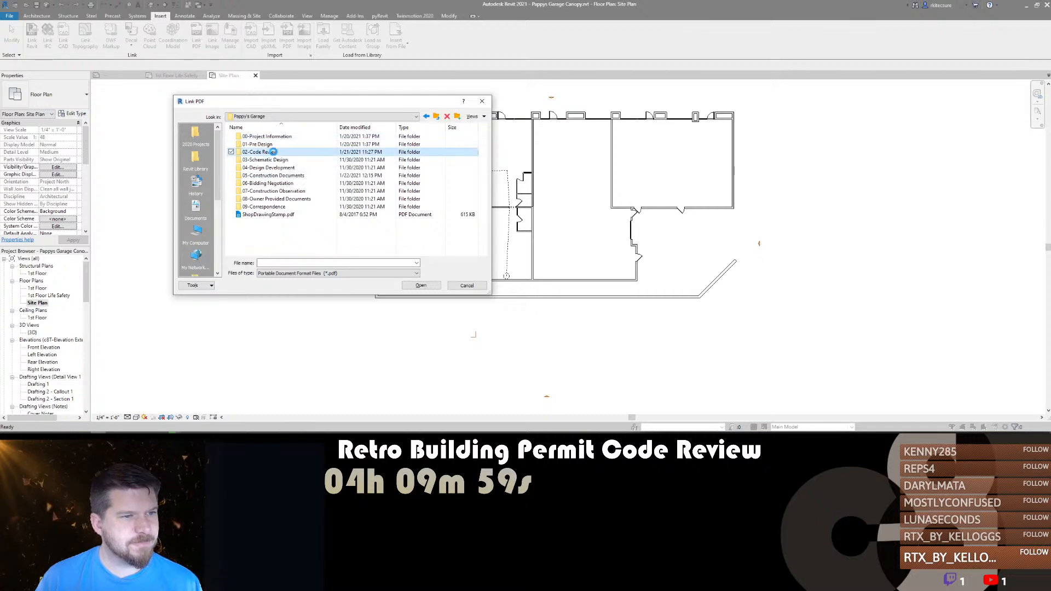
# Choose Adobe Scan Jan 06, 2021 (3).pdf from the 00-Project Information folder as the PDF to link.
pyautogui.doubleClick(274, 152)
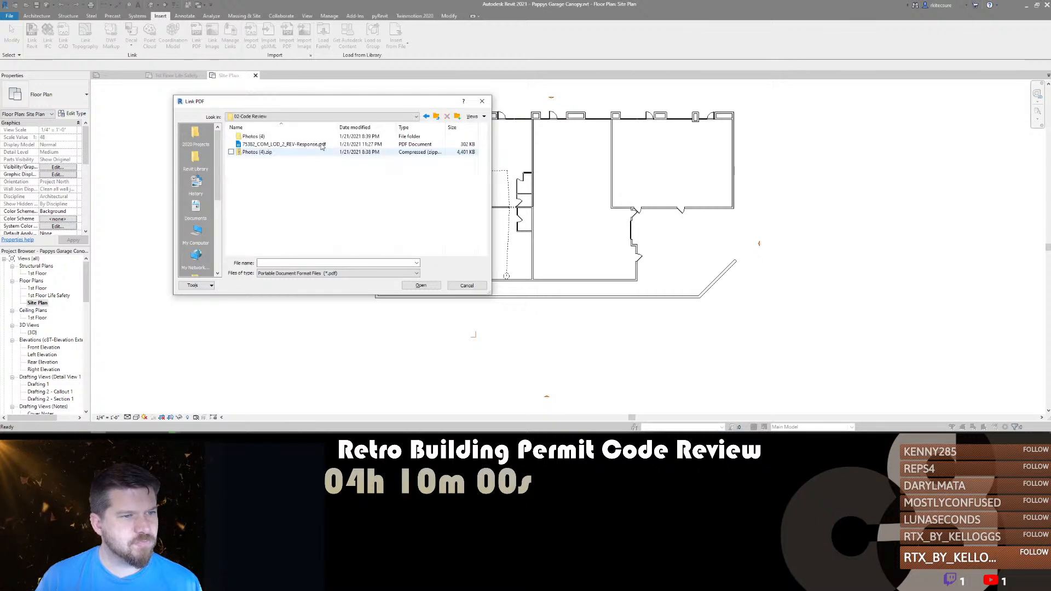
pyautogui.click(436, 116)
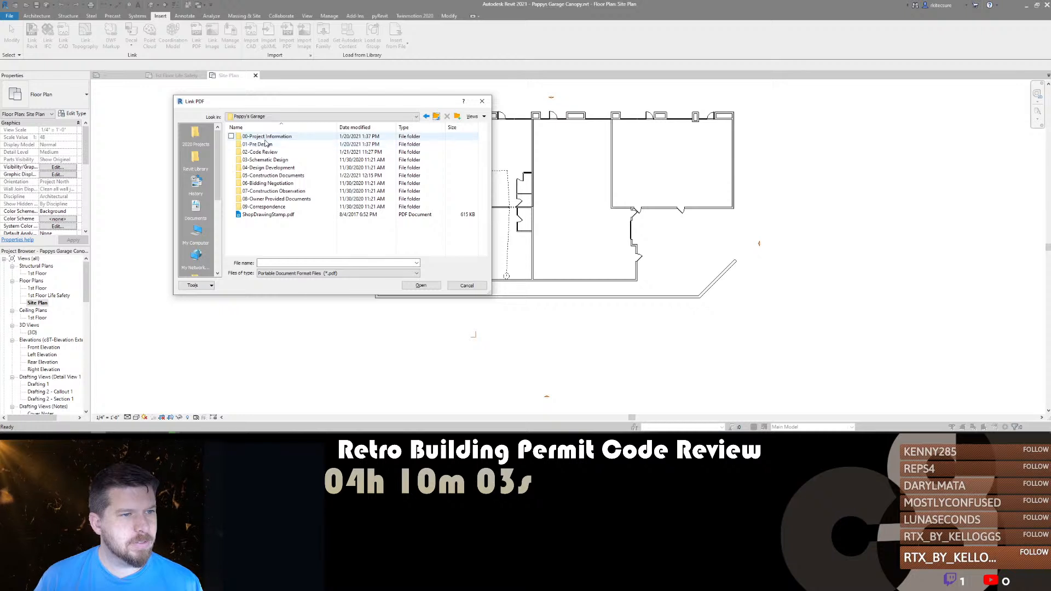
pyautogui.doubleClick(267, 136)
pyautogui.doubleClick(285, 152)
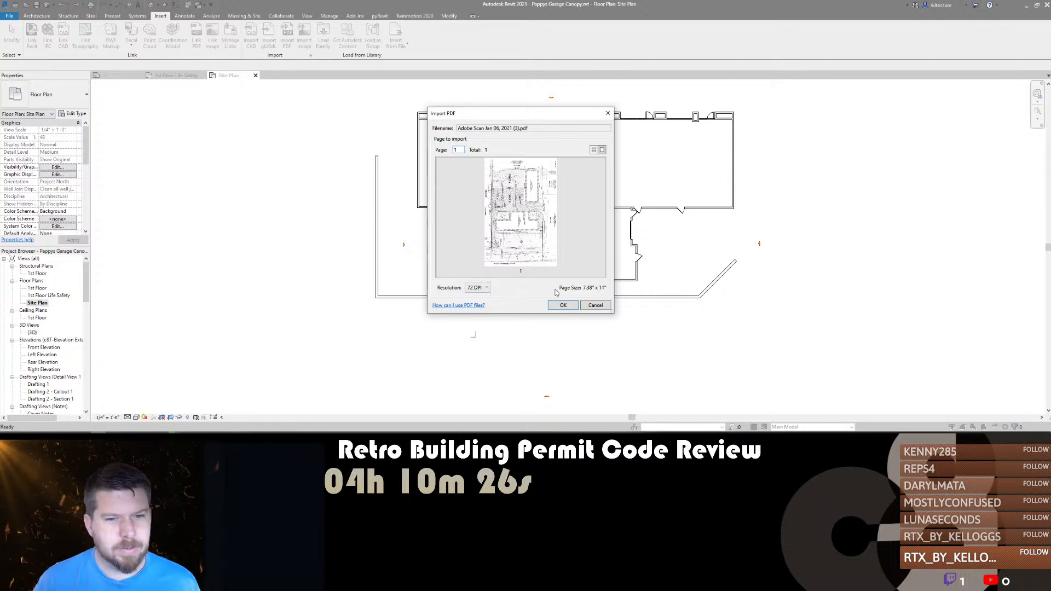
# Set the PDF's resolution to 300 DPI and place page 1 just below the building's lower-right part in the Site Plan view.
pyautogui.click(480, 287)
pyautogui.click(476, 312)
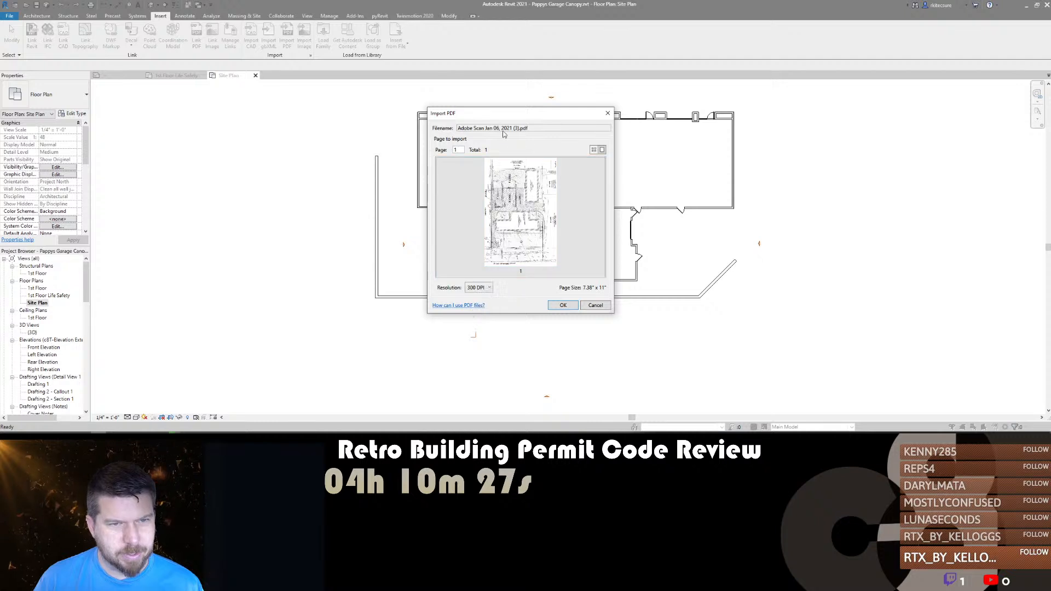
pyautogui.click(563, 305)
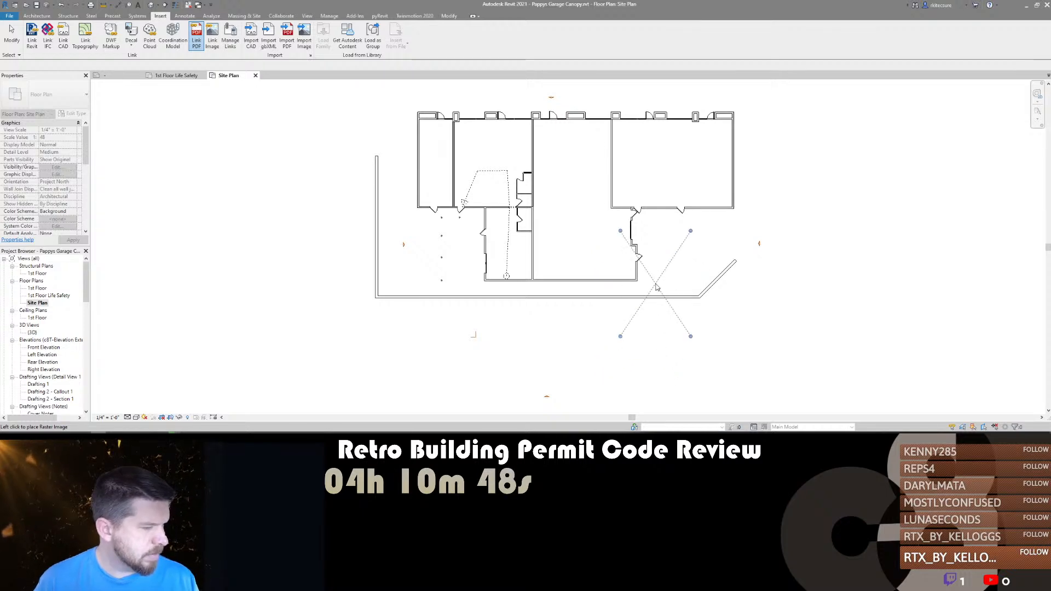
pyautogui.click(646, 336)
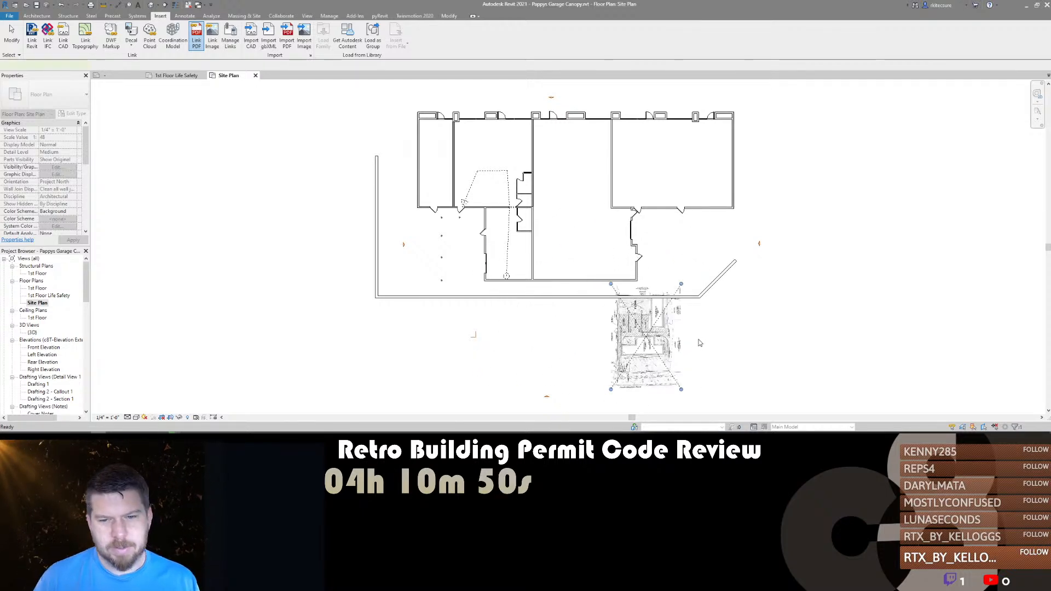
# Scale the survey PDF graphically so the 18.00' boundary segment near the Point of Beginning becomes 18 feet long.
pyautogui.moveTo(701, 339); pyautogui.dragTo(641, 309, button='middle')
pyautogui.scroll(6, 586, 328)
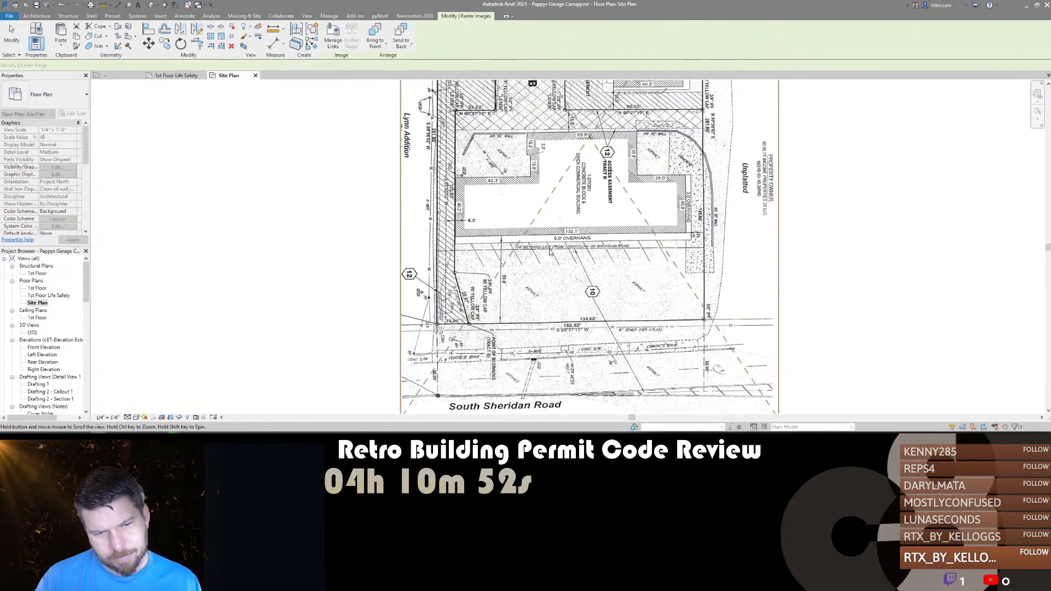
pyautogui.scroll(-3, 549, 249)
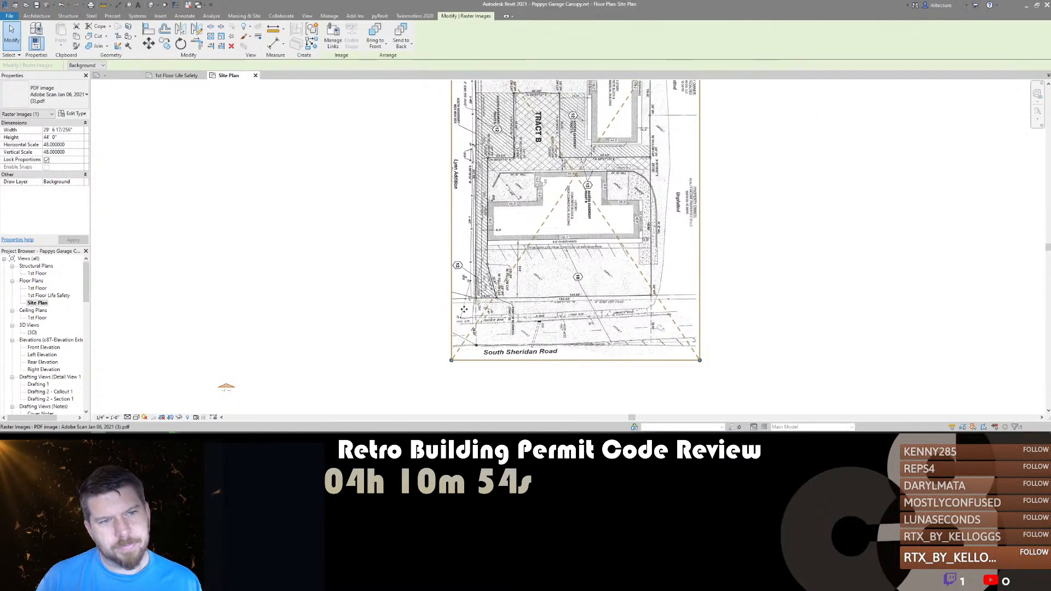
pyautogui.scroll(5, 466, 316)
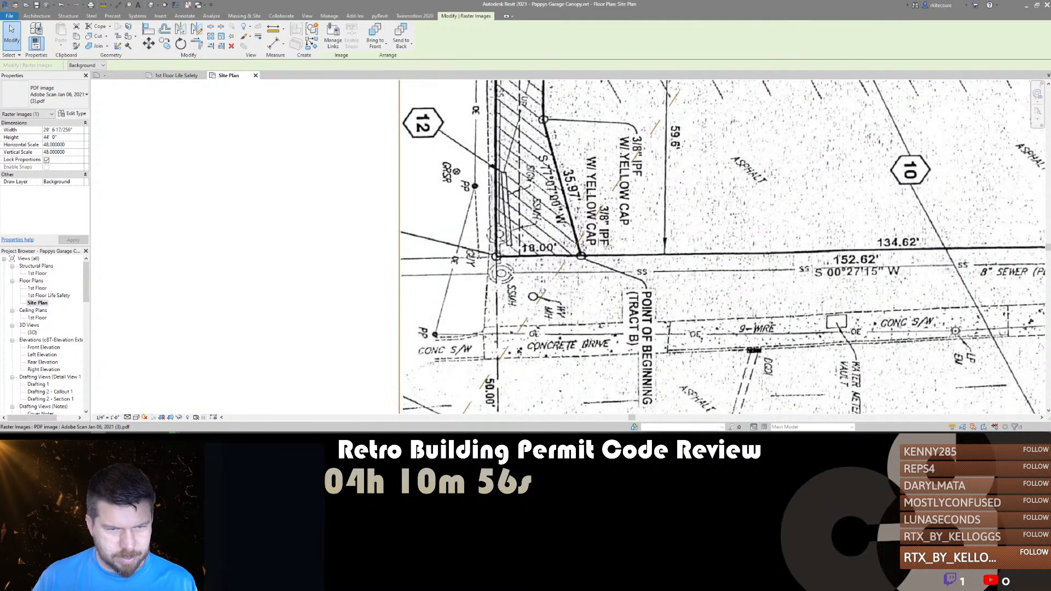
pyautogui.press('r')
pyautogui.press('e')
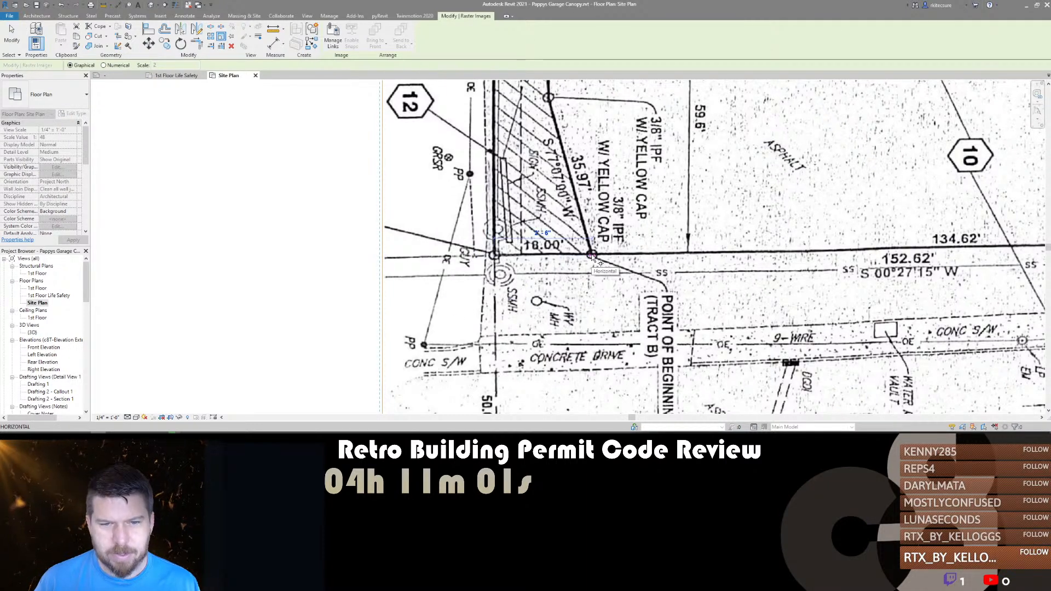
pyautogui.scroll(4, 593, 256)
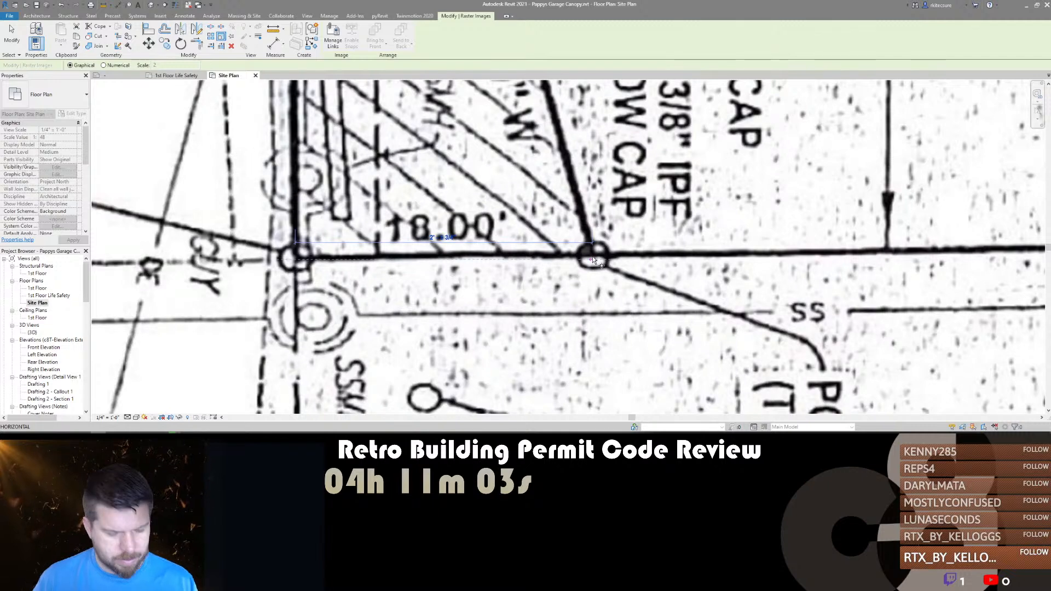
pyautogui.click(592, 256)
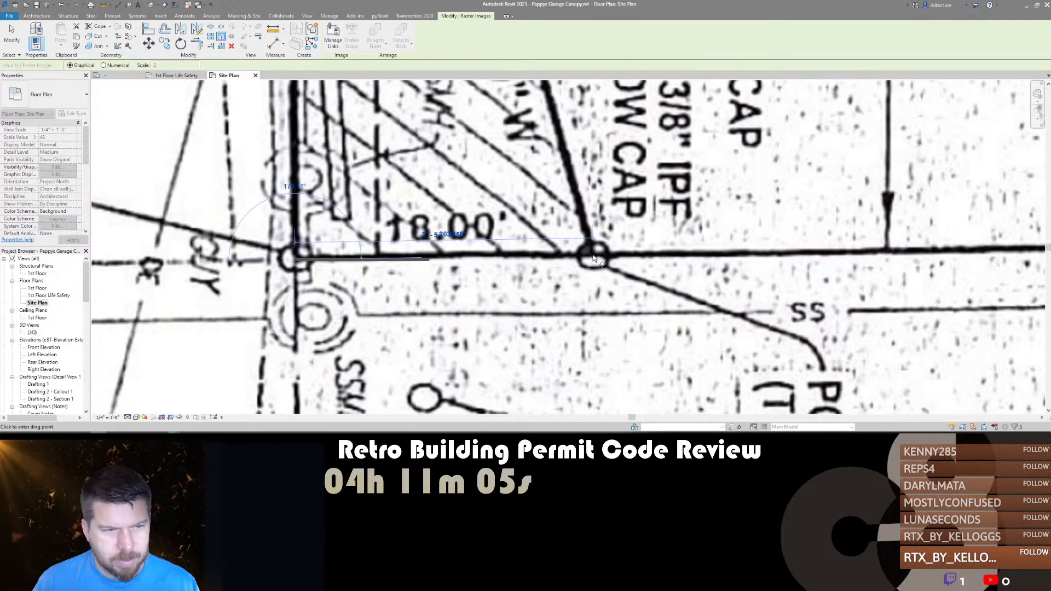
pyautogui.click(592, 257)
pyautogui.click(594, 258)
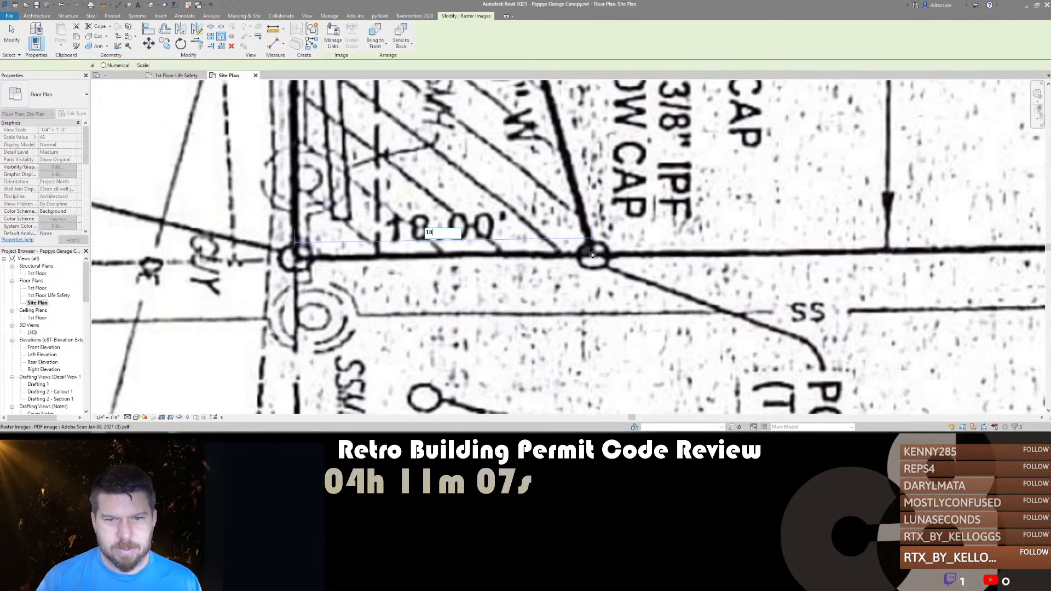
# Rotate the scaled survey PDF by 180 degrees.
pyautogui.scroll(-4, 591, 255)
pyautogui.scroll(-5, 591, 255)
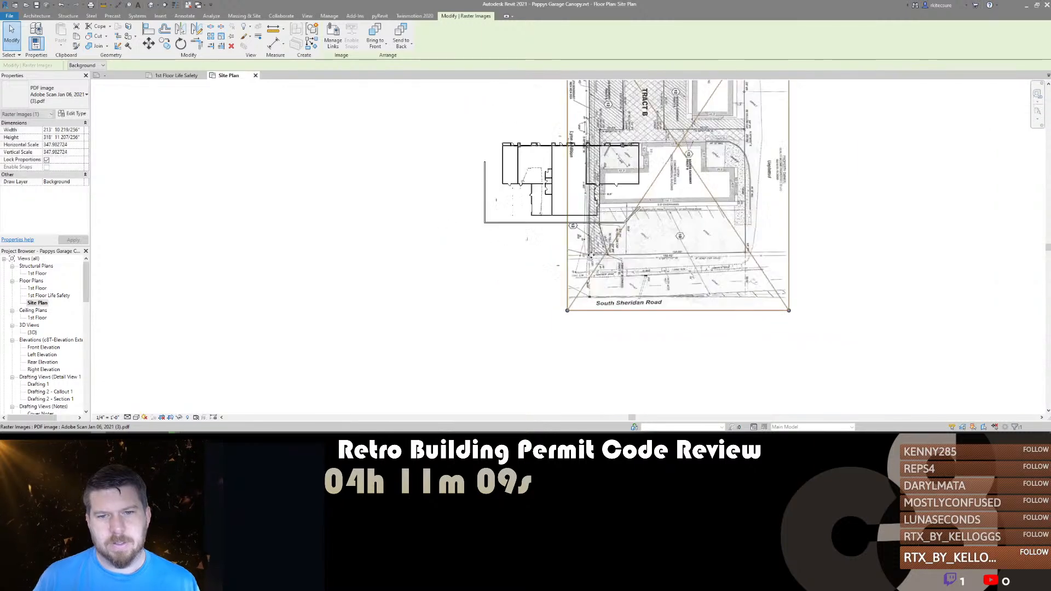
pyautogui.click(708, 270)
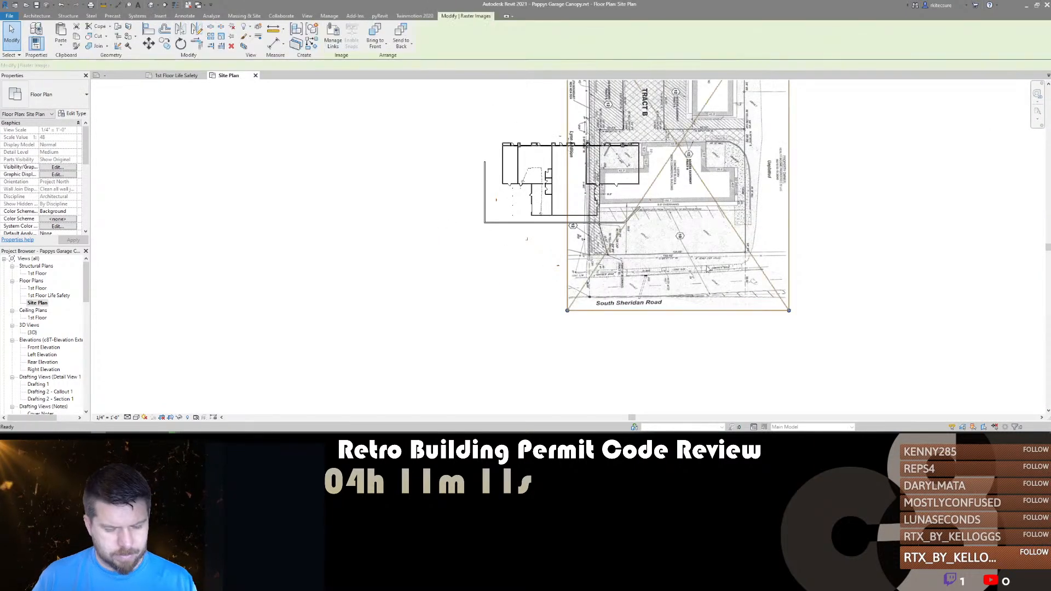
pyautogui.write('180')
pyautogui.press('Return')
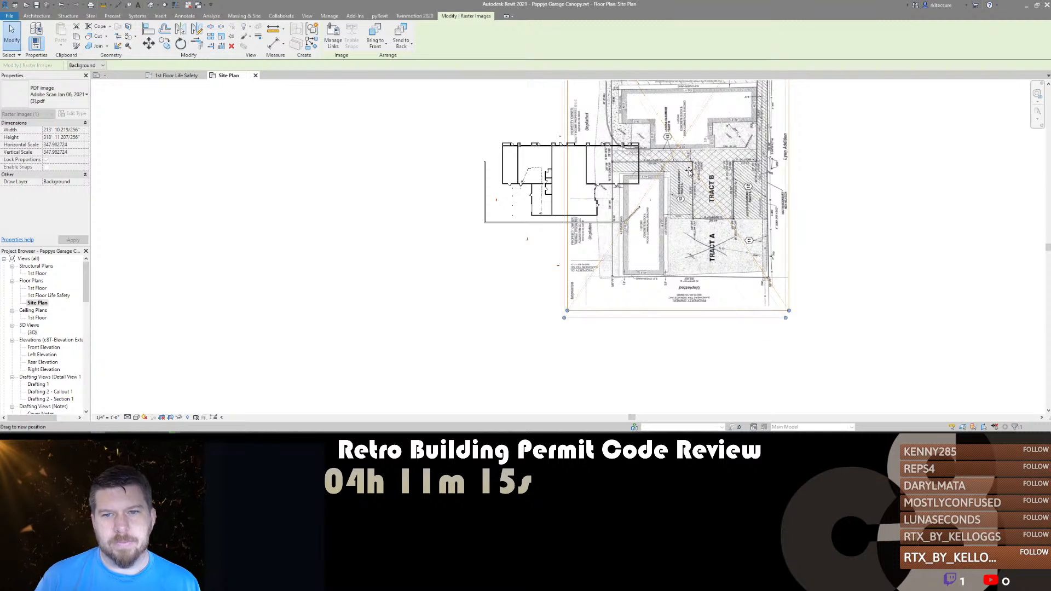
# Move the survey PDF so its building outline overlays the modelled walls, and nudge it into finer alignment.
pyautogui.moveTo(715, 147); pyautogui.dragTo(595, 199)
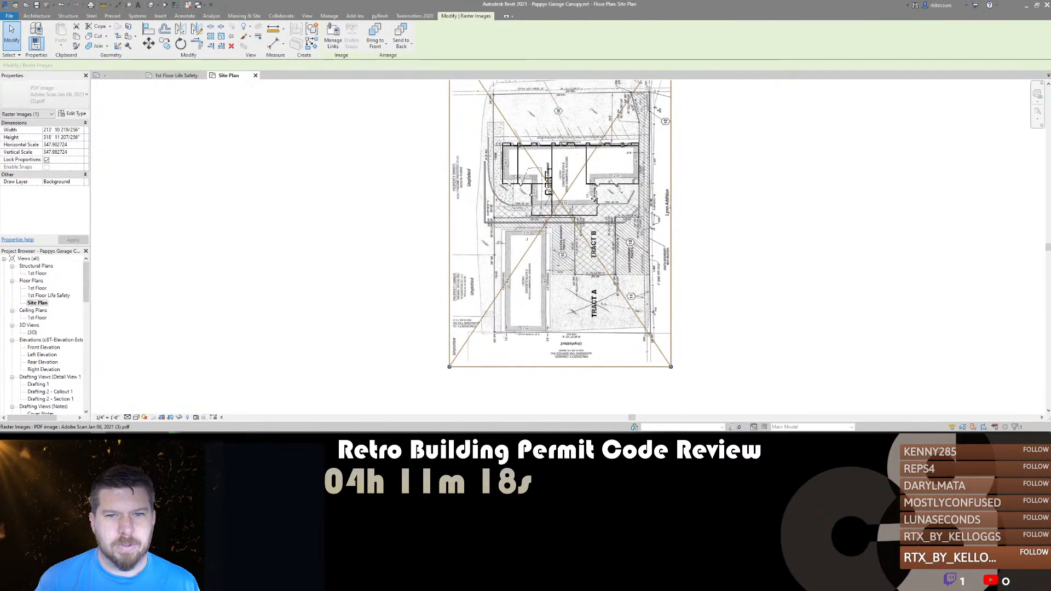
pyautogui.press('Down')
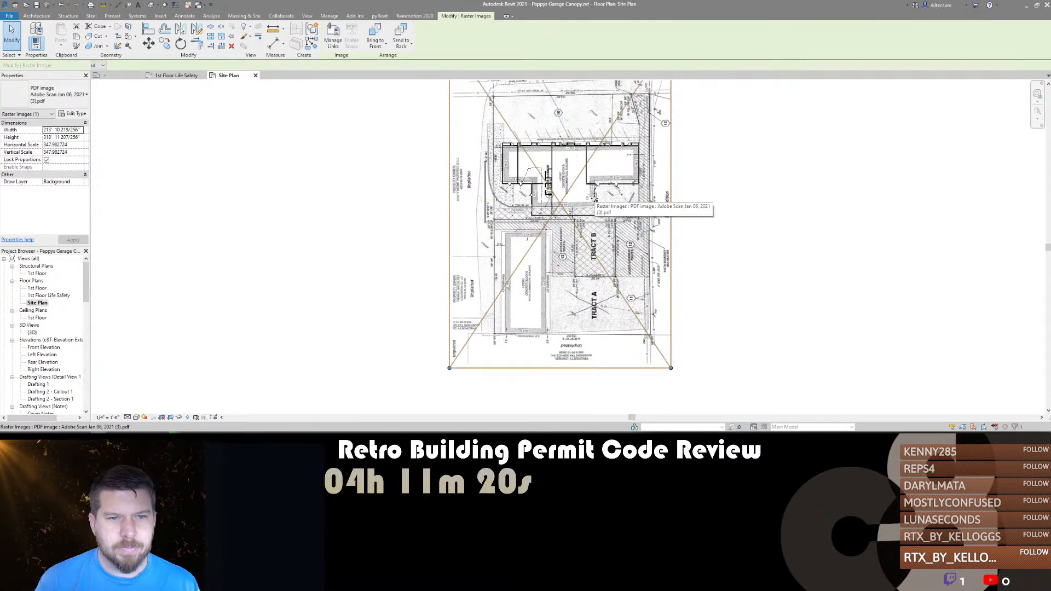
pyautogui.press('Left')
pyautogui.press('Right')
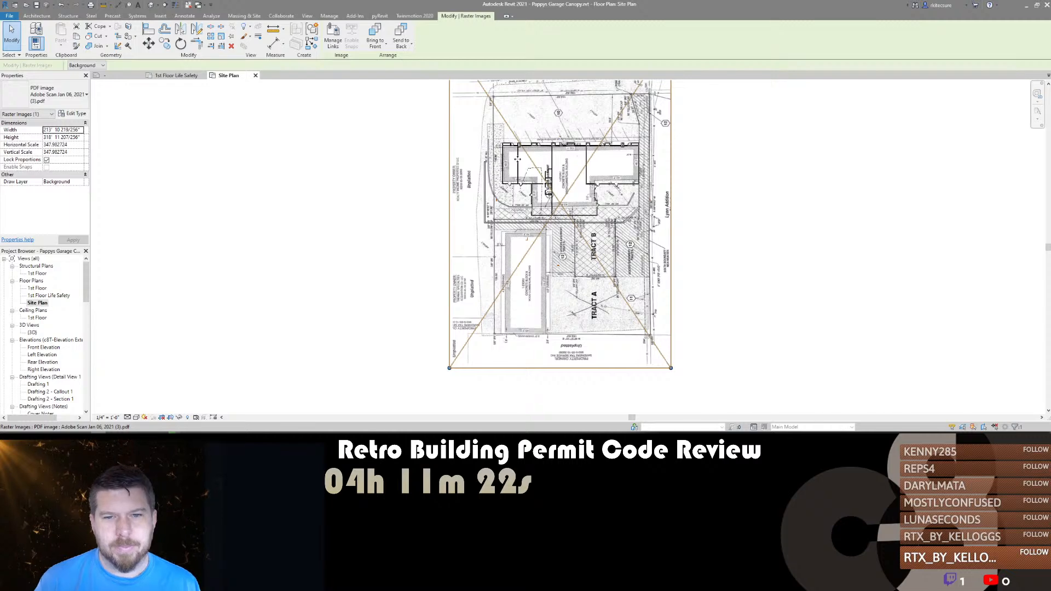
# Examine how the survey's building outline, overhang and retaining walls line up with the modelled walls.
pyautogui.scroll(5, 517, 159)
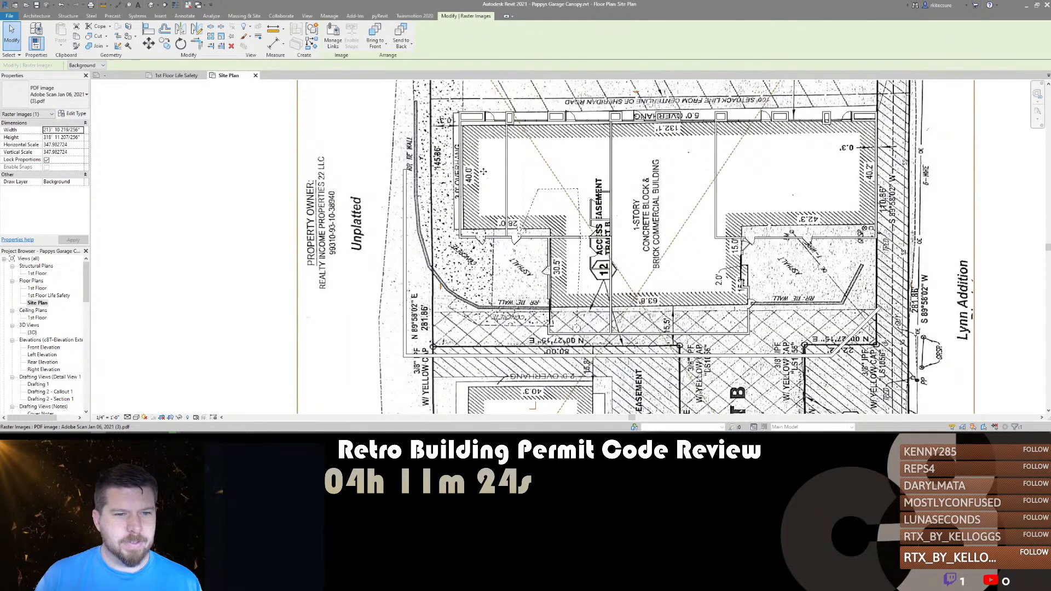
pyautogui.moveTo(567, 169); pyautogui.dragTo(597, 218, button='middle')
pyautogui.scroll(-2, 513, 198)
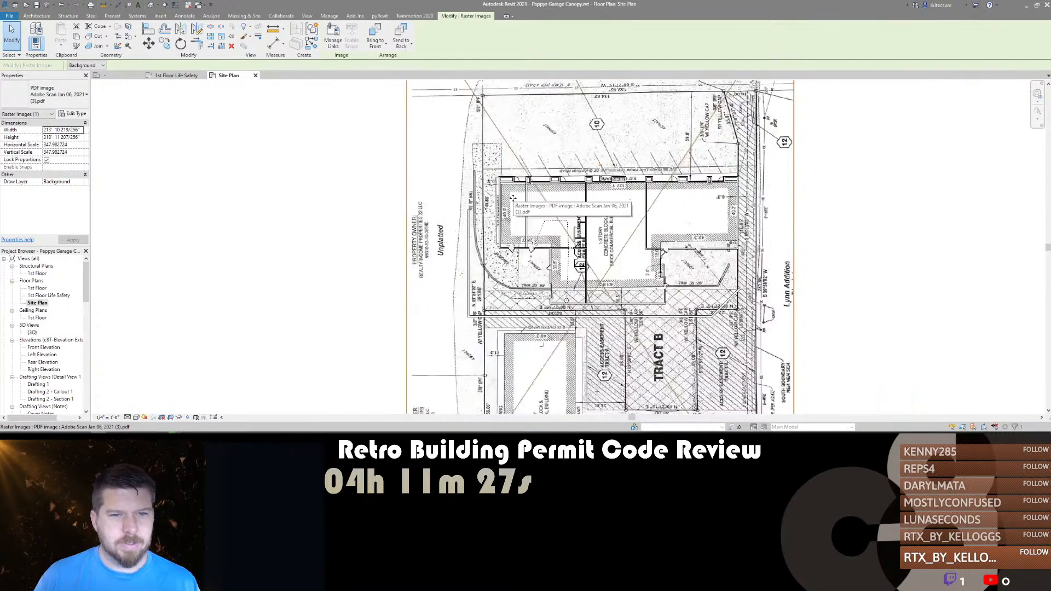
pyautogui.scroll(1, 514, 198)
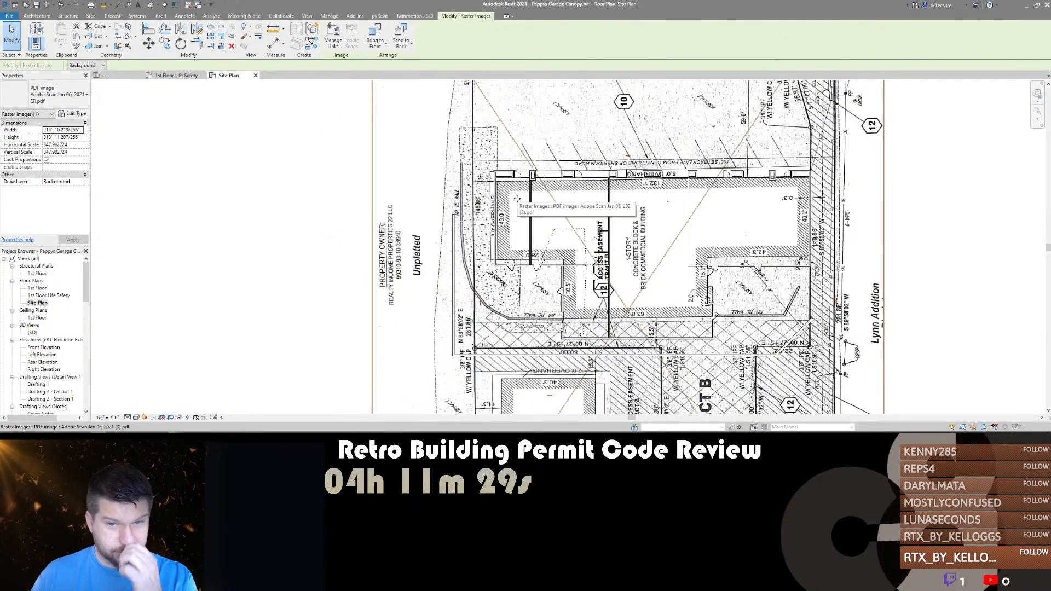
pyautogui.moveTo(592, 231); pyautogui.dragTo(573, 188, button='middle')
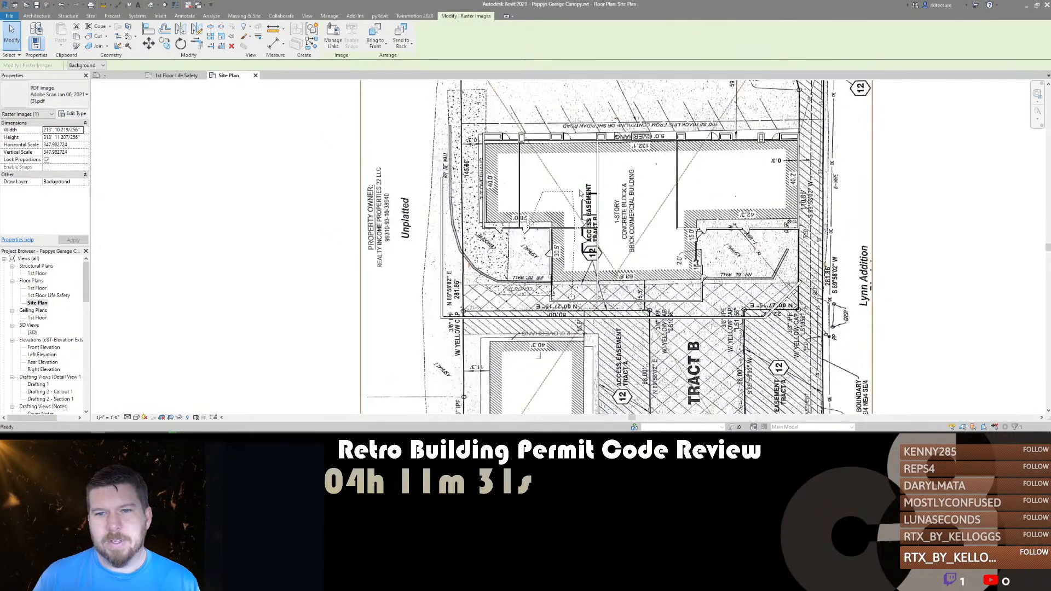
pyautogui.scroll(-3, 565, 190)
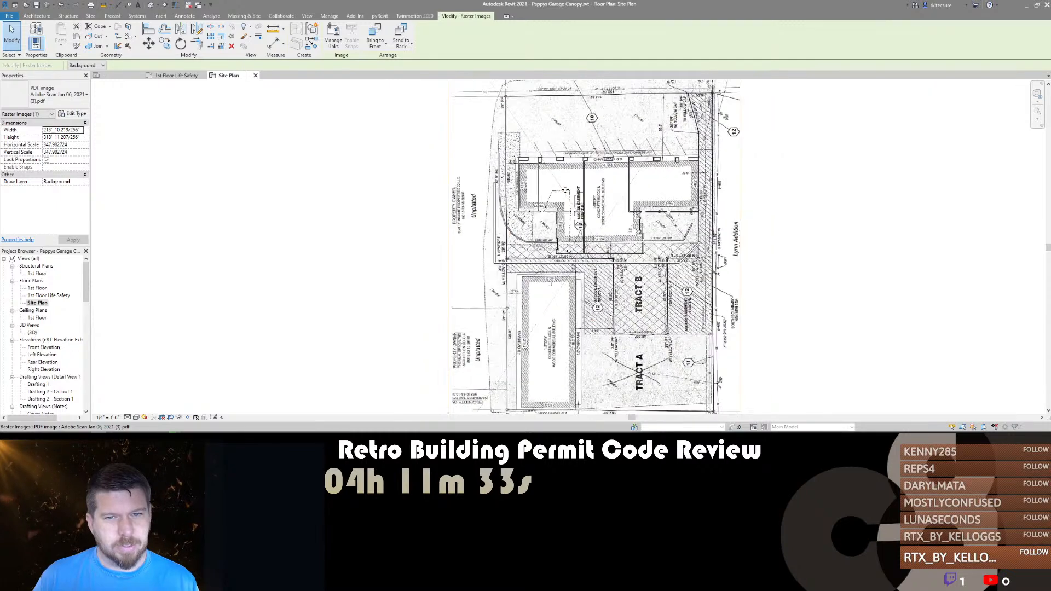
pyautogui.scroll(3, 564, 190)
pyautogui.scroll(-3, 565, 190)
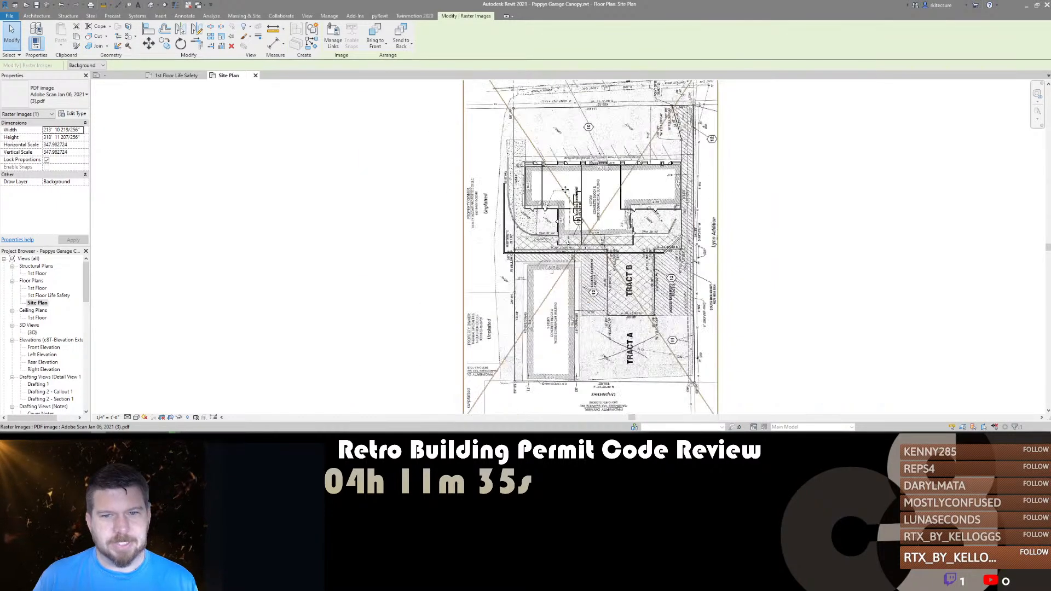
pyautogui.scroll(-2, 565, 190)
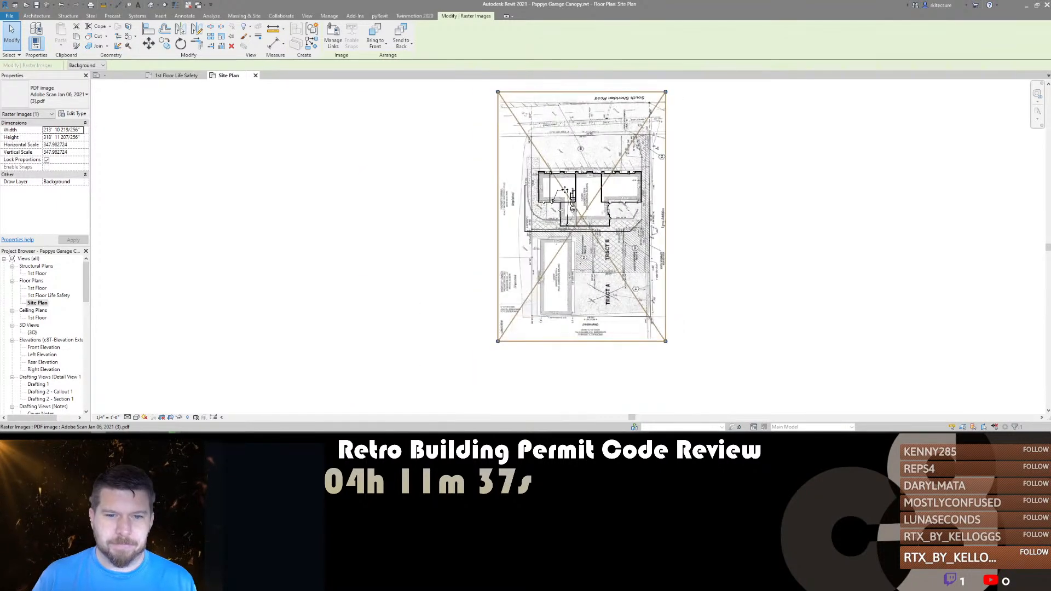
pyautogui.scroll(1, 564, 190)
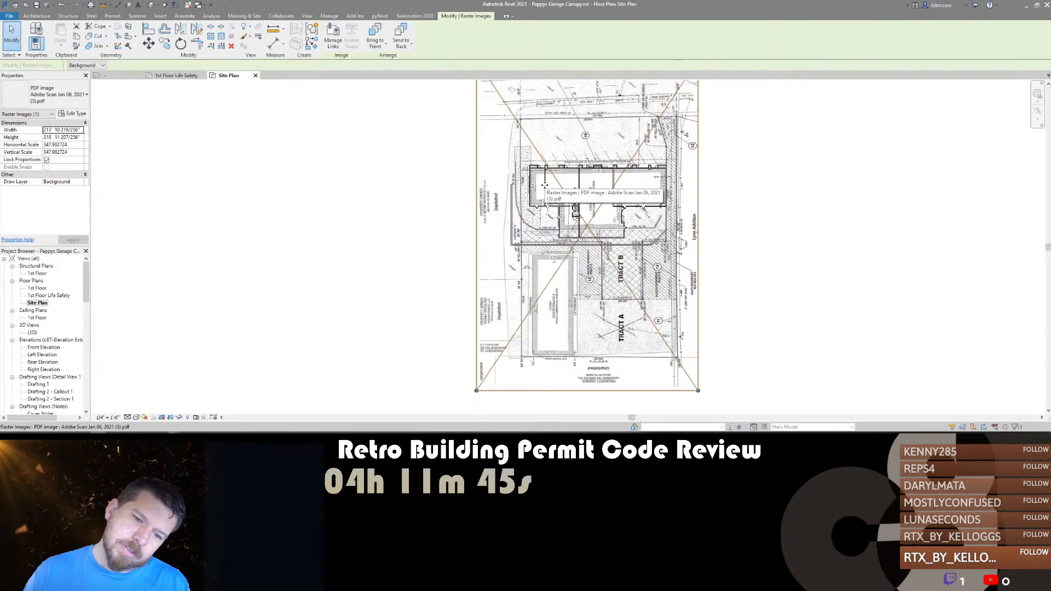
pyautogui.moveTo(546, 226); pyautogui.dragTo(547, 276, button='middle')
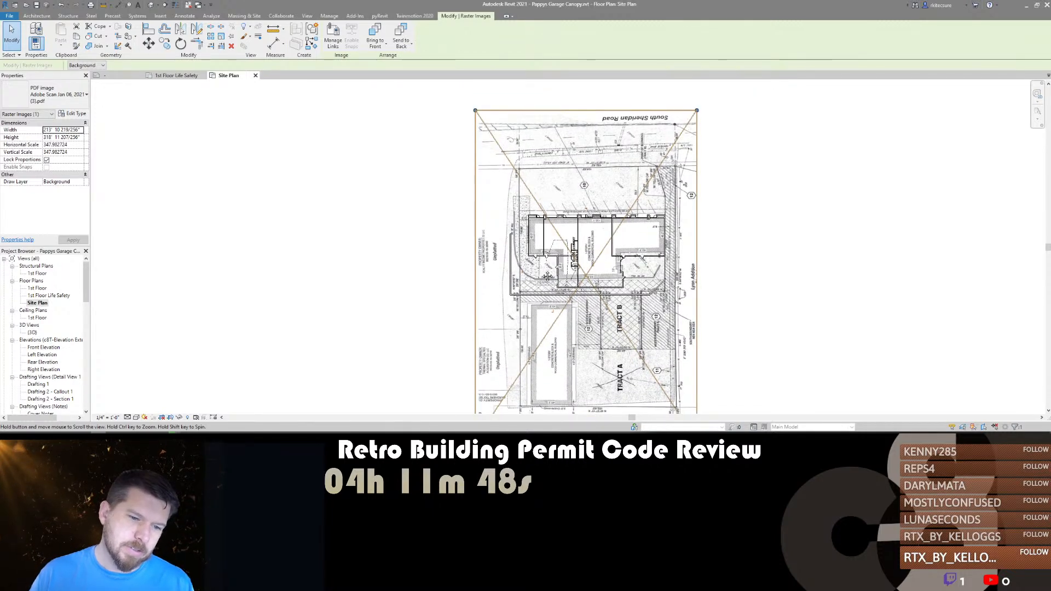
pyautogui.scroll(3, 540, 268)
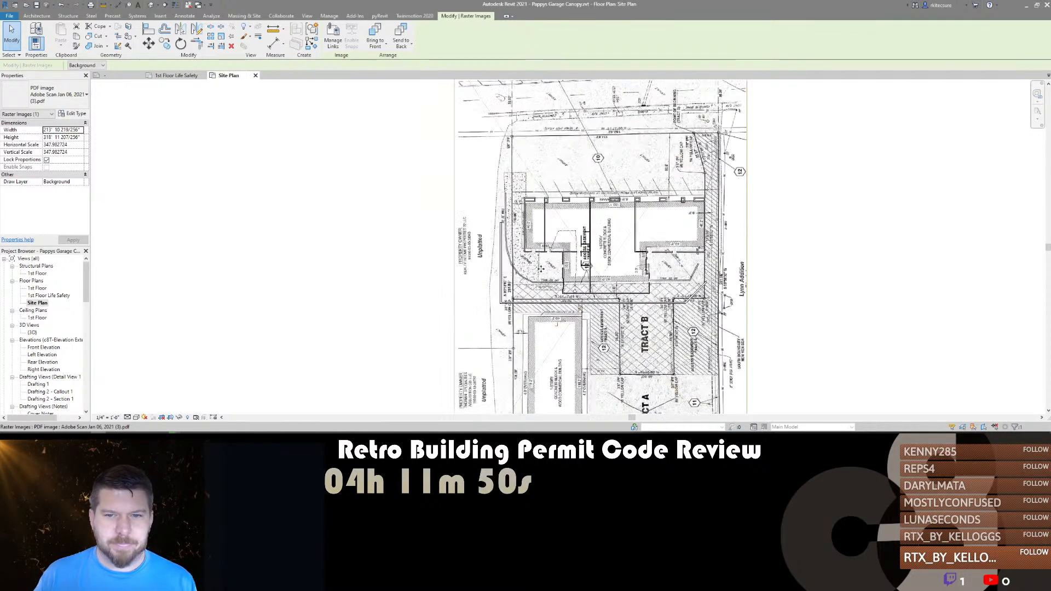
pyautogui.scroll(5, 529, 220)
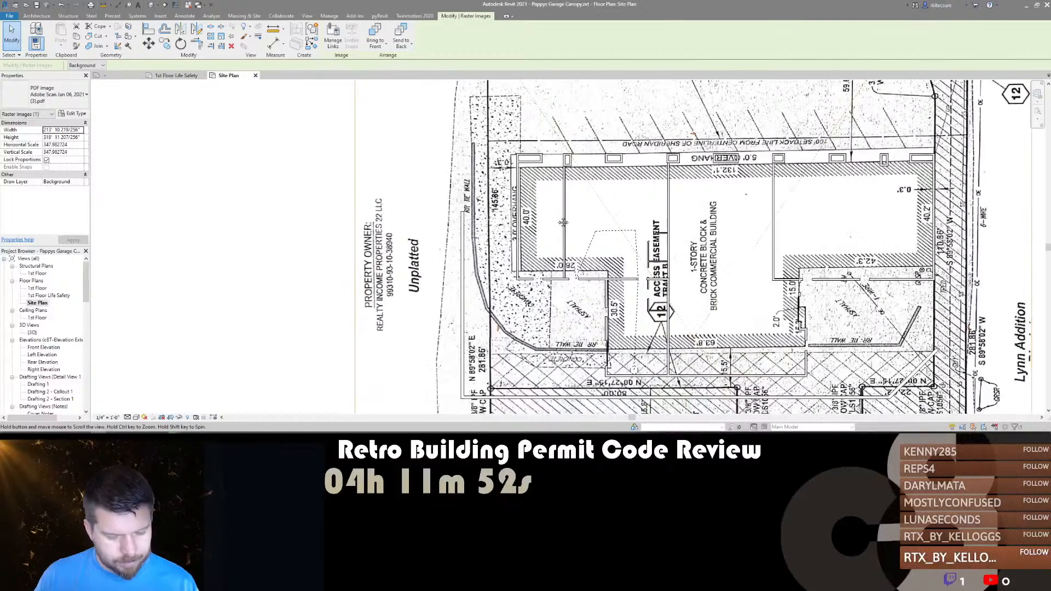
# Measure the survey's building edge labelled 28.0' from corner to corner to check the PDF's scale.
pyautogui.press('Escape')
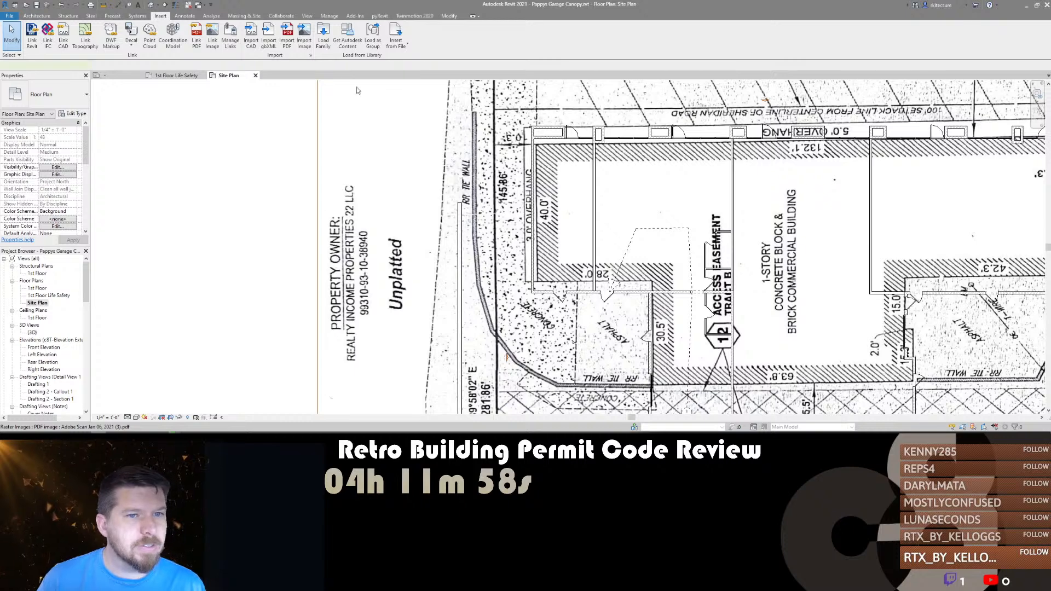
pyautogui.click(562, 203)
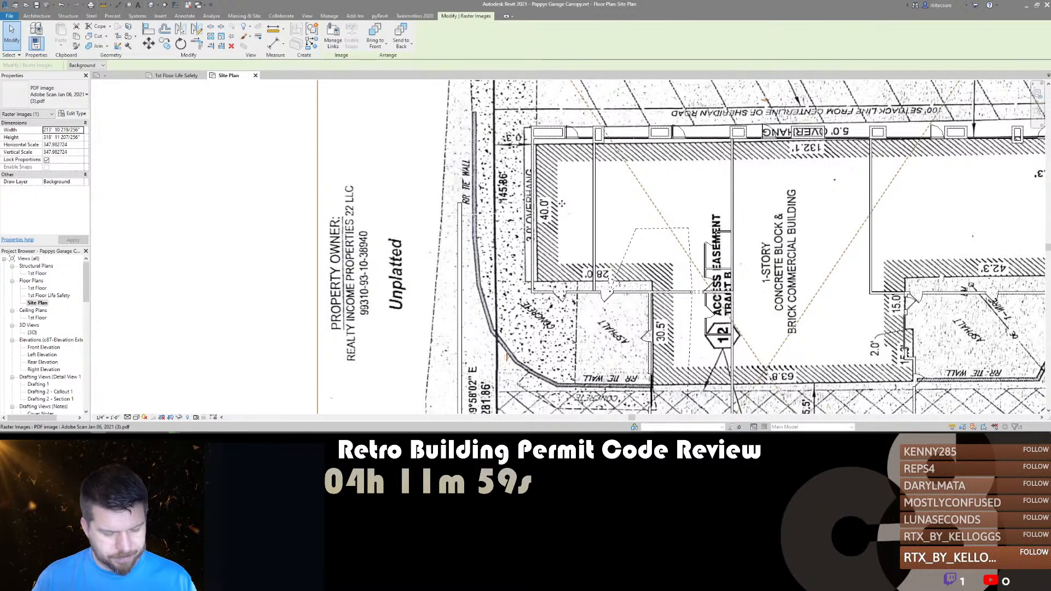
pyautogui.click(103, 4)
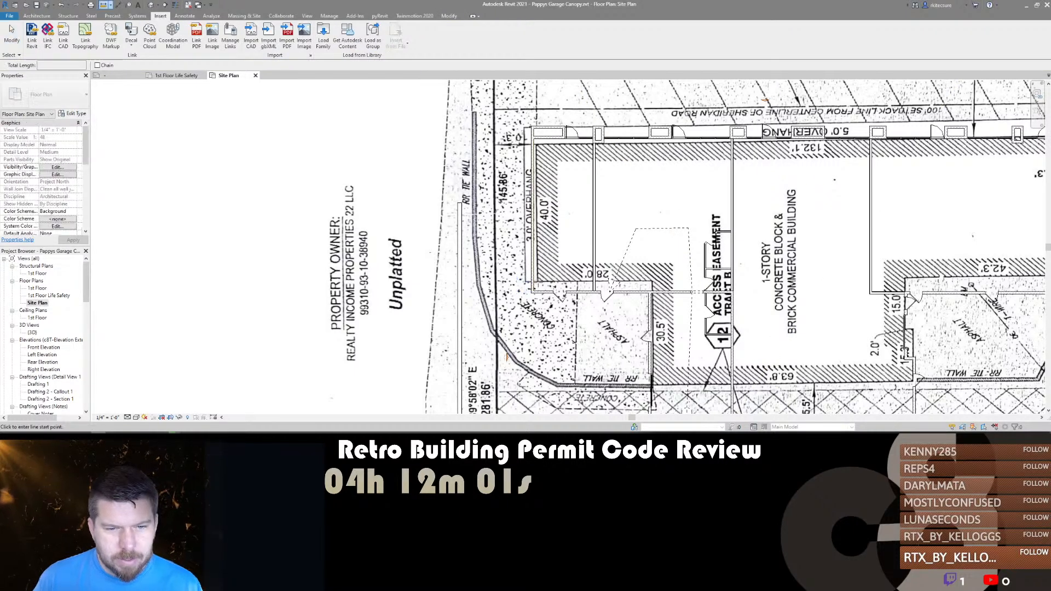
pyautogui.scroll(4, 612, 285)
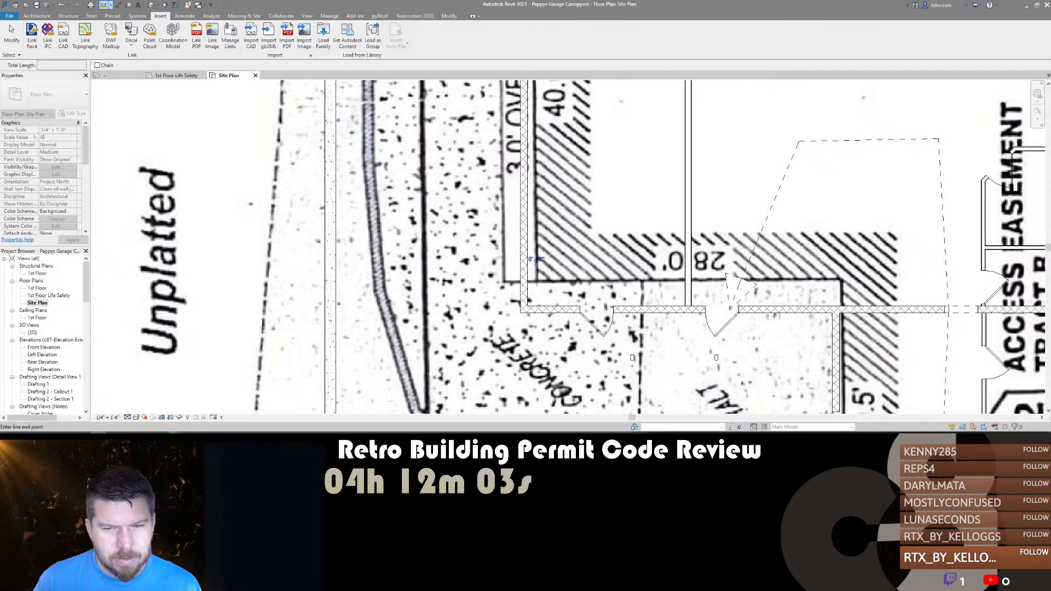
pyautogui.click(841, 280)
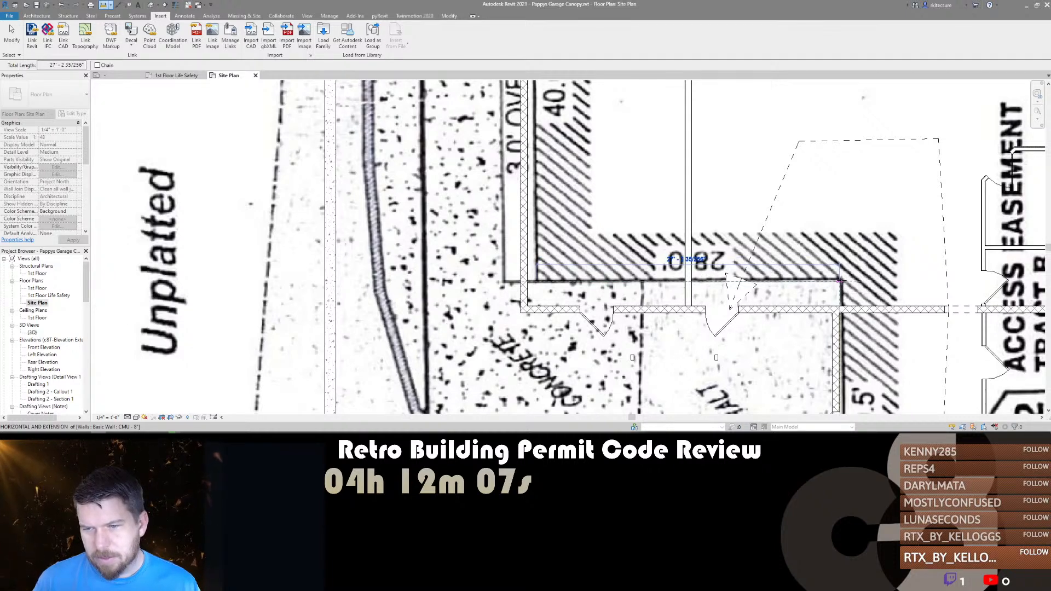
pyautogui.scroll(5, 841, 280)
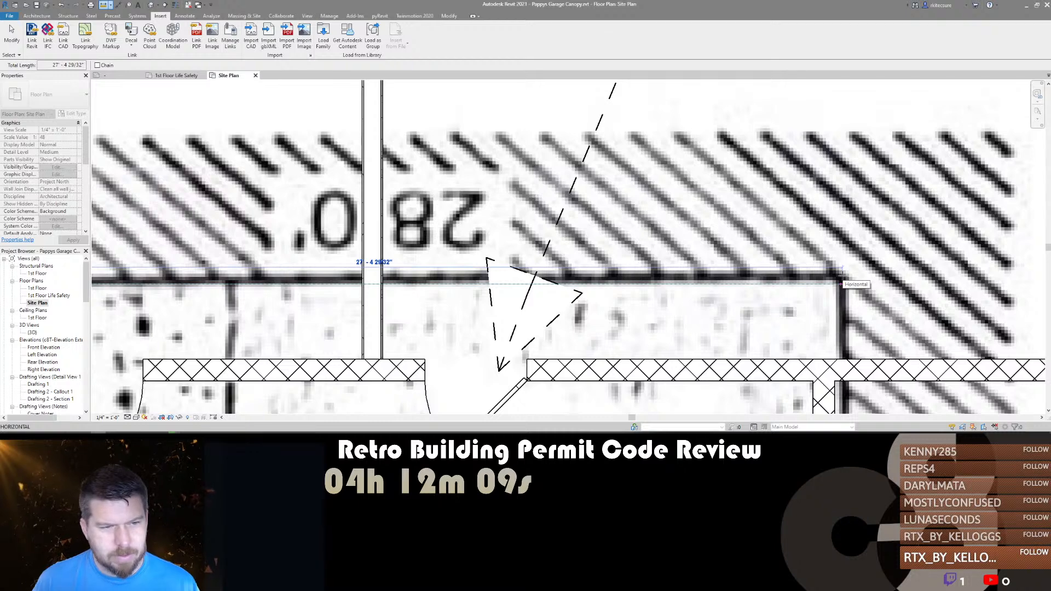
pyautogui.scroll(-5, 837, 274)
pyautogui.press('Escape')
pyautogui.press('Escape')
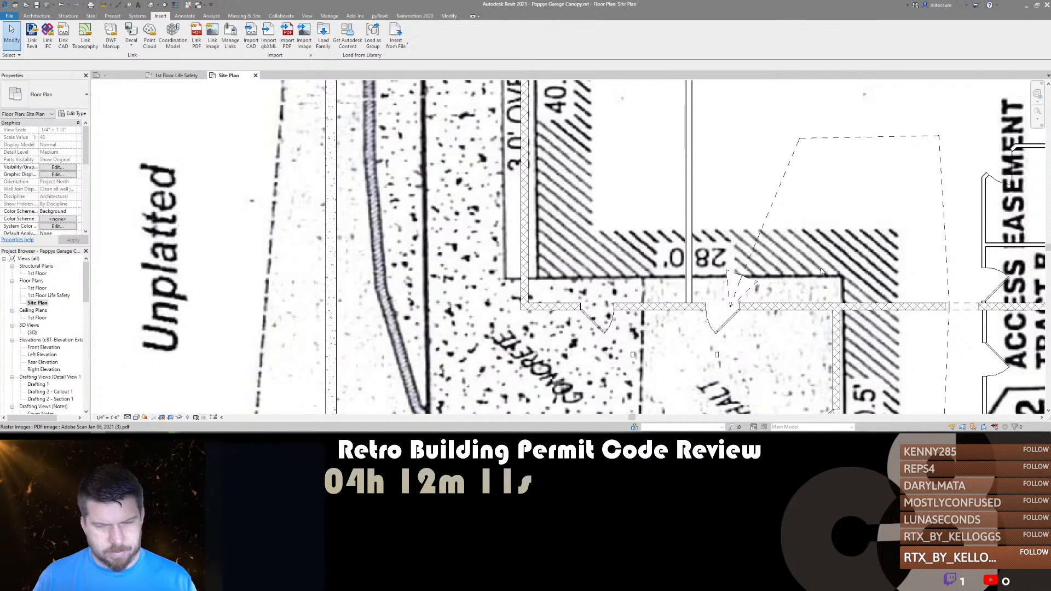
pyautogui.click(821, 272)
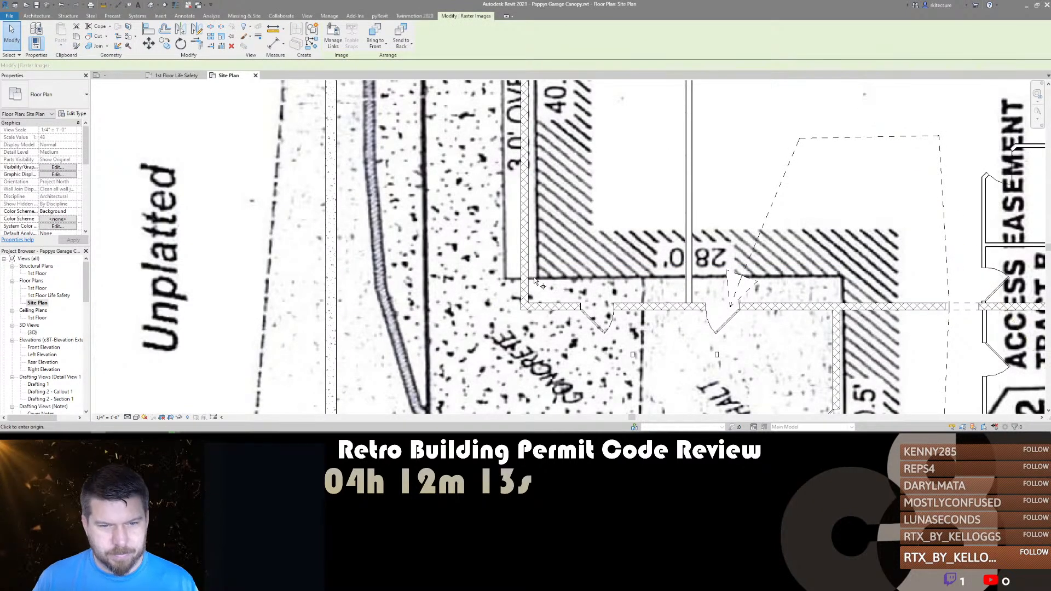
pyautogui.press('r')
pyautogui.press('e')
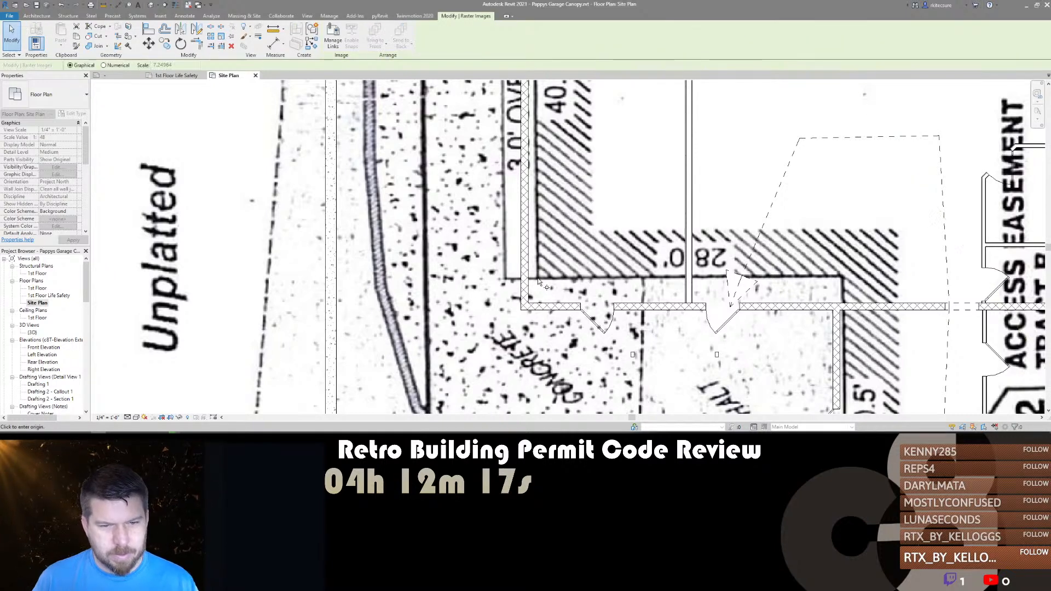
pyautogui.press('Escape')
pyautogui.press('Escape')
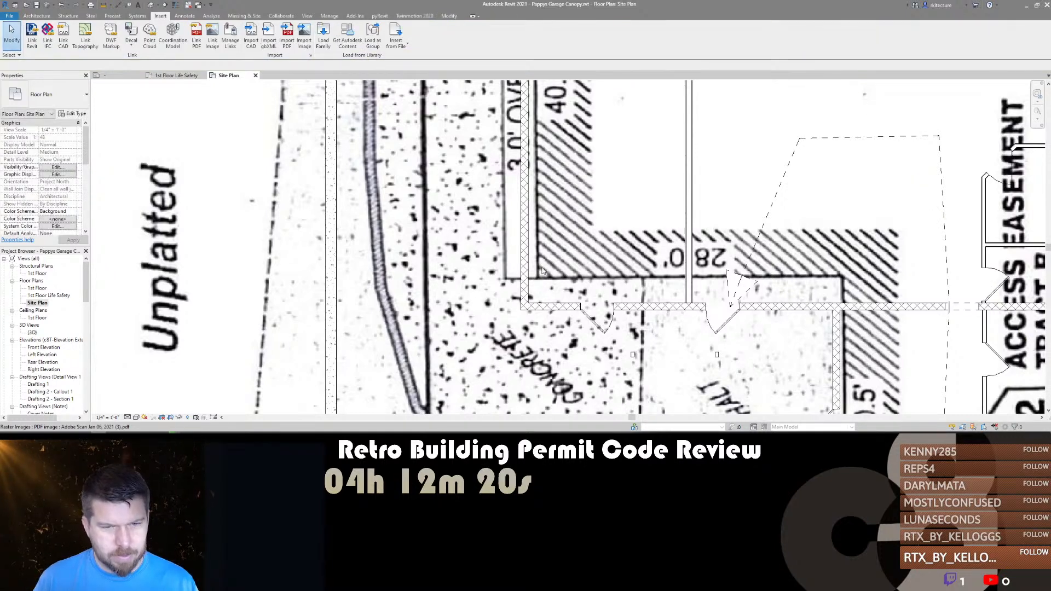
# Scale the survey PDF graphically from the corner of its building edge labelled 28.0' so that edge matches its labelled length.
pyautogui.click(542, 271)
pyautogui.press('r')
pyautogui.press('e')
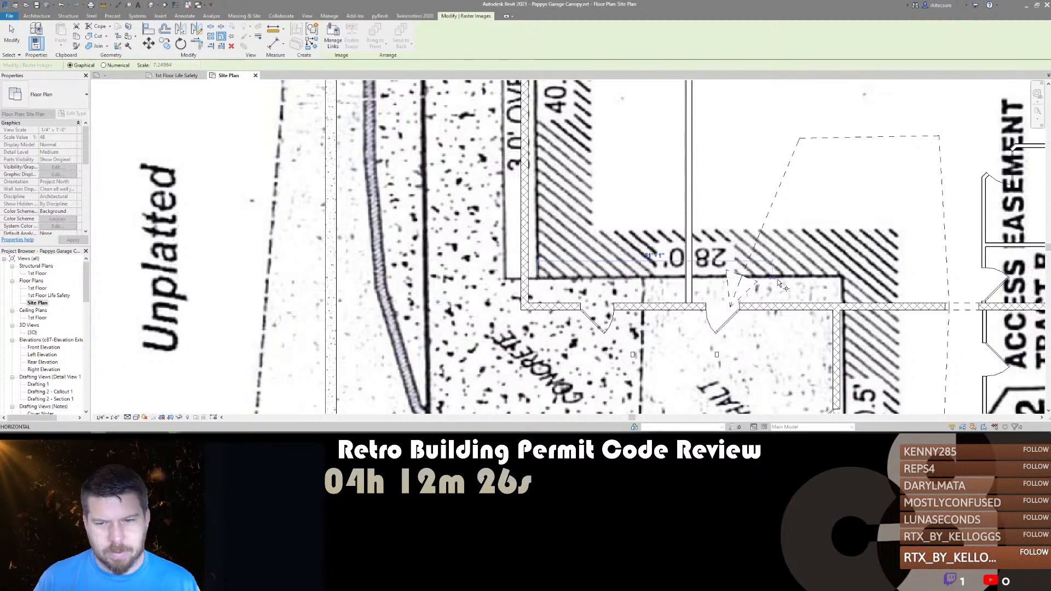
pyautogui.click(844, 280)
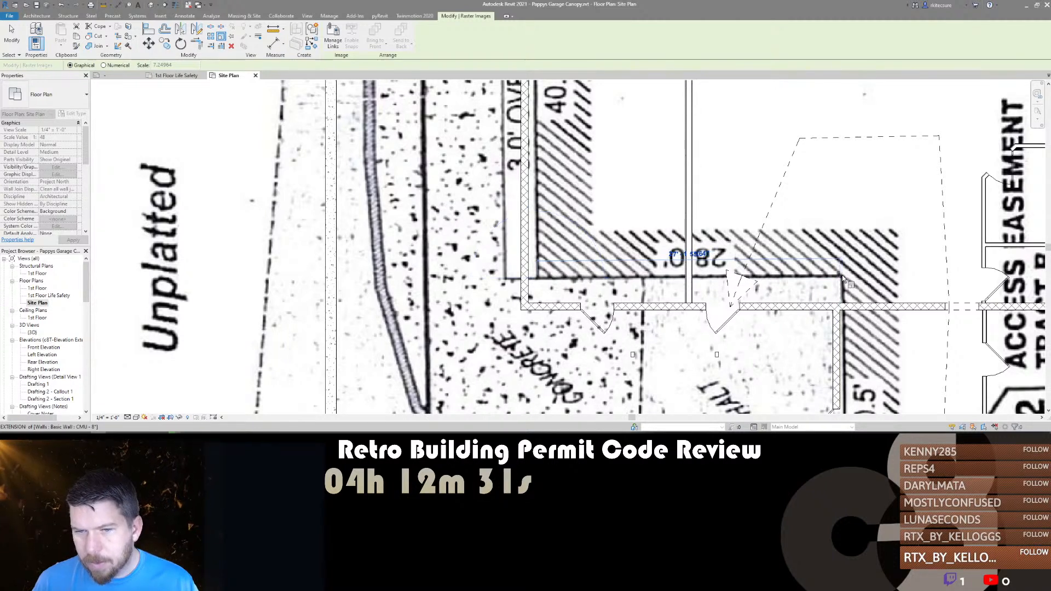
pyautogui.click(841, 275)
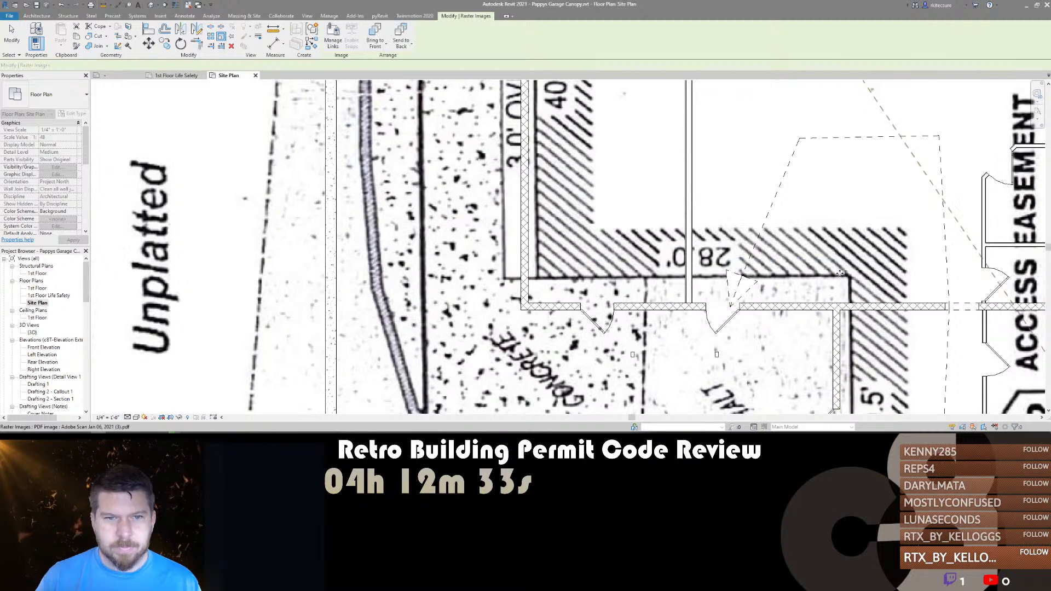
# Measure the survey's building edge labelled 40.0' from corner to corner to check the rescaled PDF.
pyautogui.moveTo(566, 241); pyautogui.dragTo(553, 321, button='middle')
pyautogui.press('m')
pyautogui.press('e')
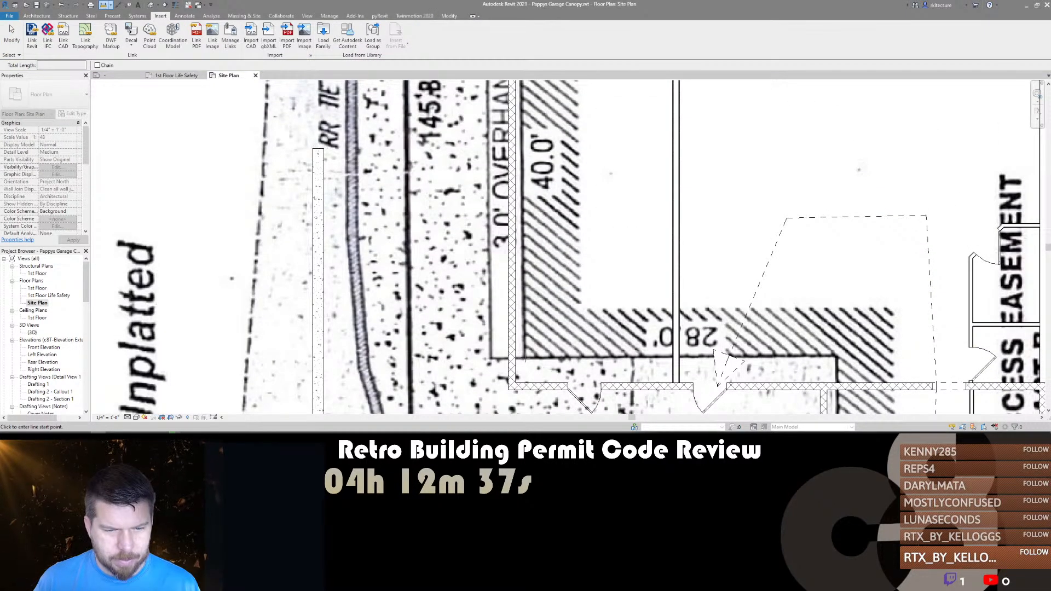
pyautogui.scroll(-3, 525, 362)
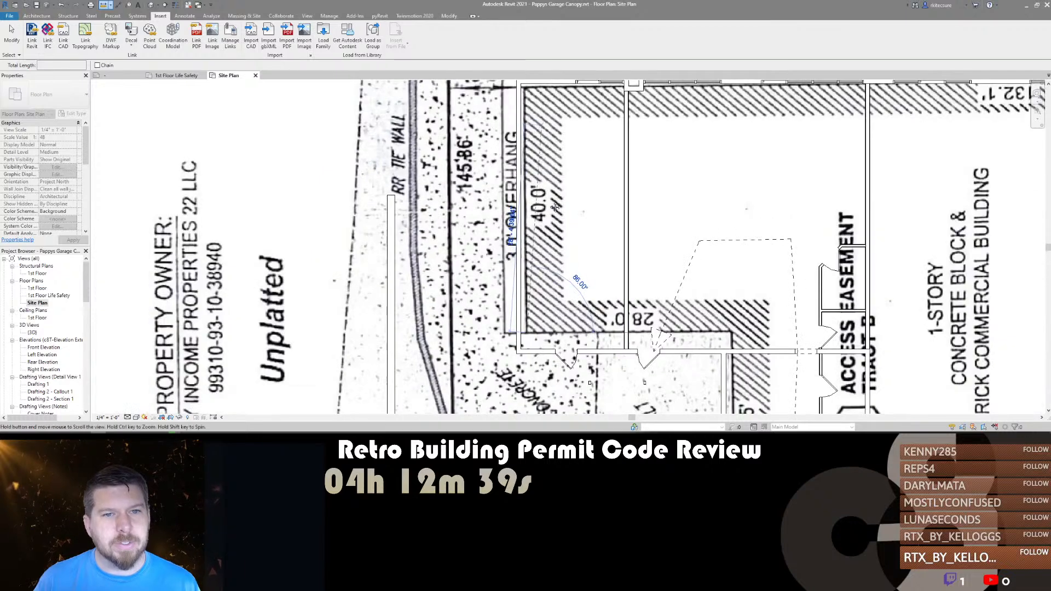
pyautogui.moveTo(529, 96); pyautogui.dragTo(532, 140, button='middle')
pyautogui.scroll(3, 532, 171)
pyautogui.scroll(1, 530, 164)
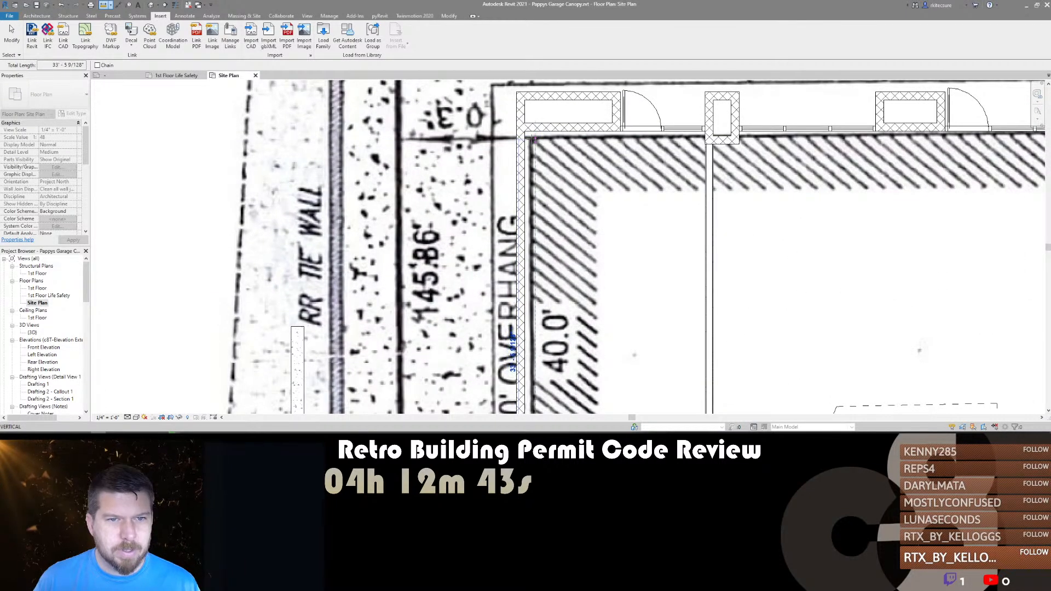
pyautogui.scroll(-3, 532, 137)
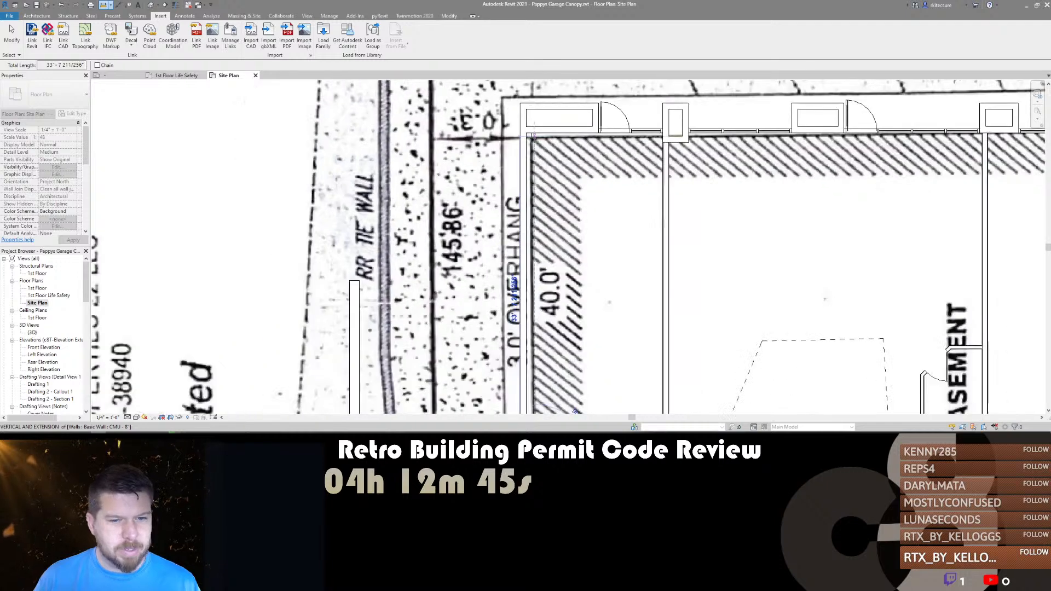
pyautogui.press('Escape')
pyautogui.press('Escape')
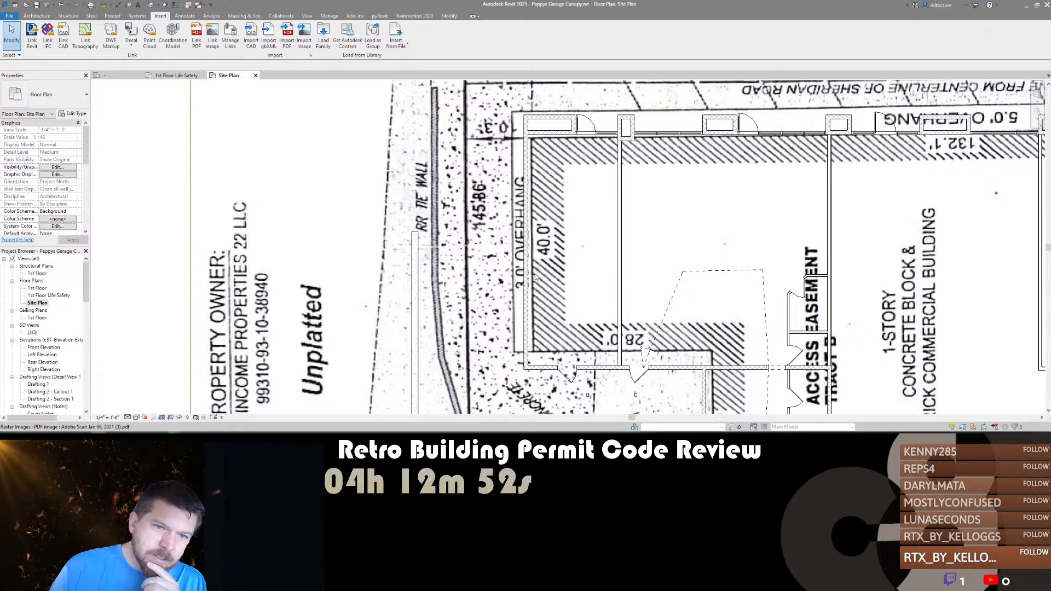
# Switch to Revu and bring up the scanned survey Adobe Scan Jan 06, 2021 (3) among the open documents.
pyautogui.scroll(-2, 544, 229)
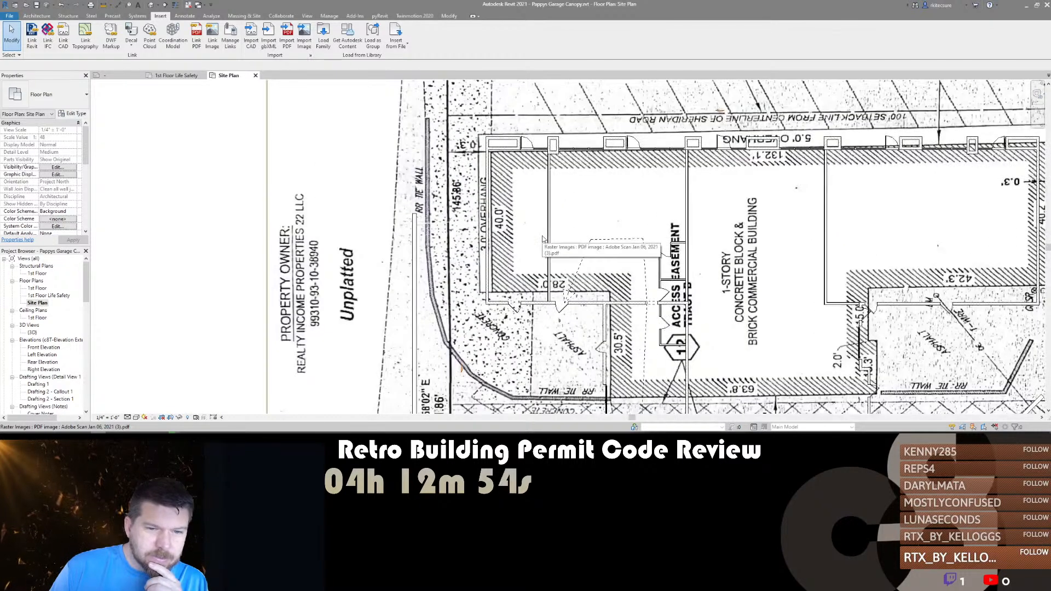
pyautogui.moveTo(601, 252); pyautogui.dragTo(601, 252, button='middle')
pyautogui.scroll(-3, 601, 252)
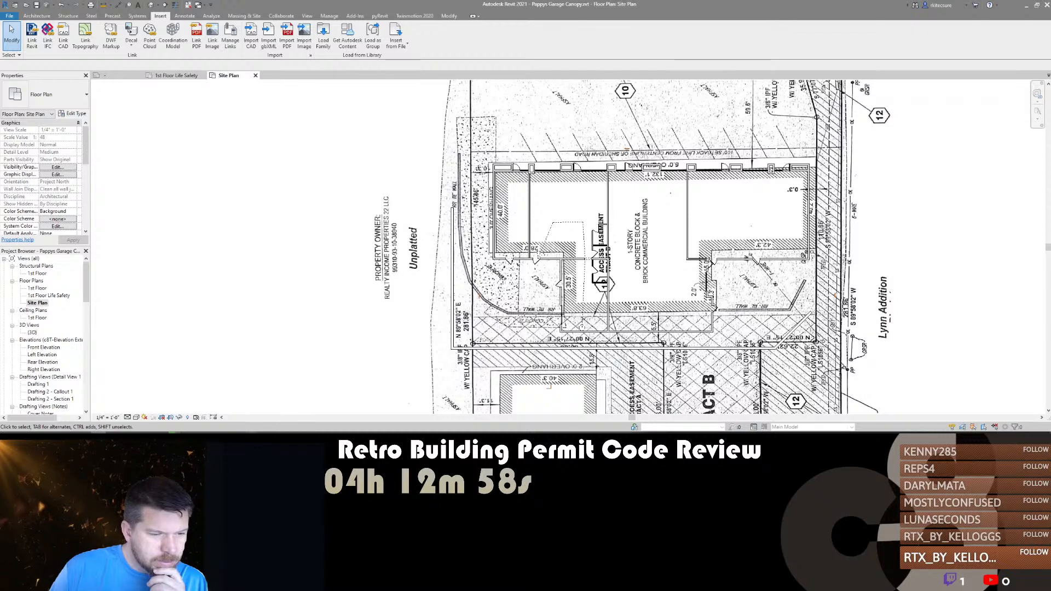
pyautogui.hotkey('alt', 'Tab')
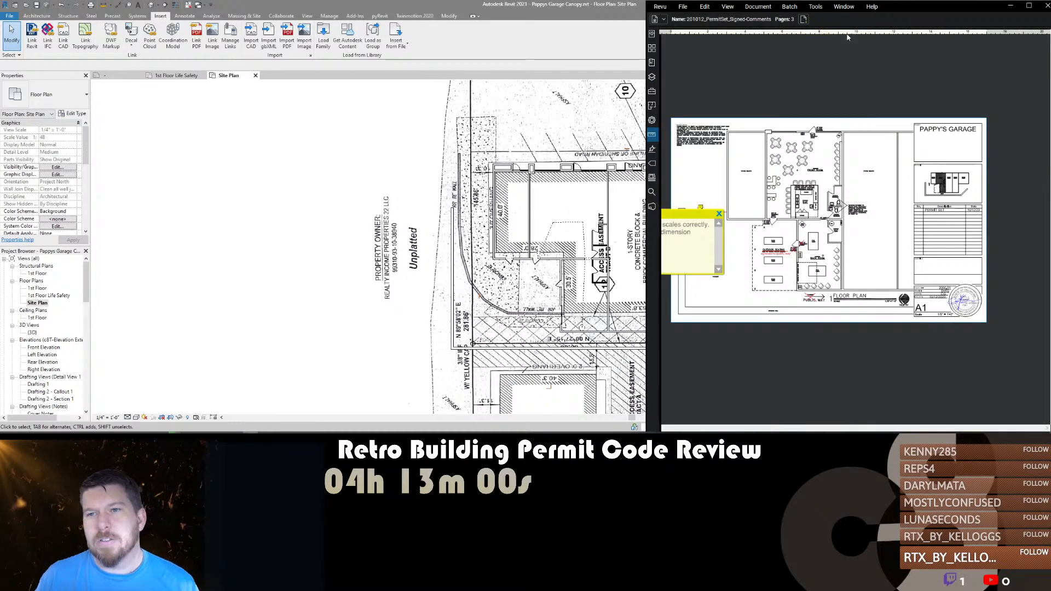
pyautogui.moveTo(849, 34)
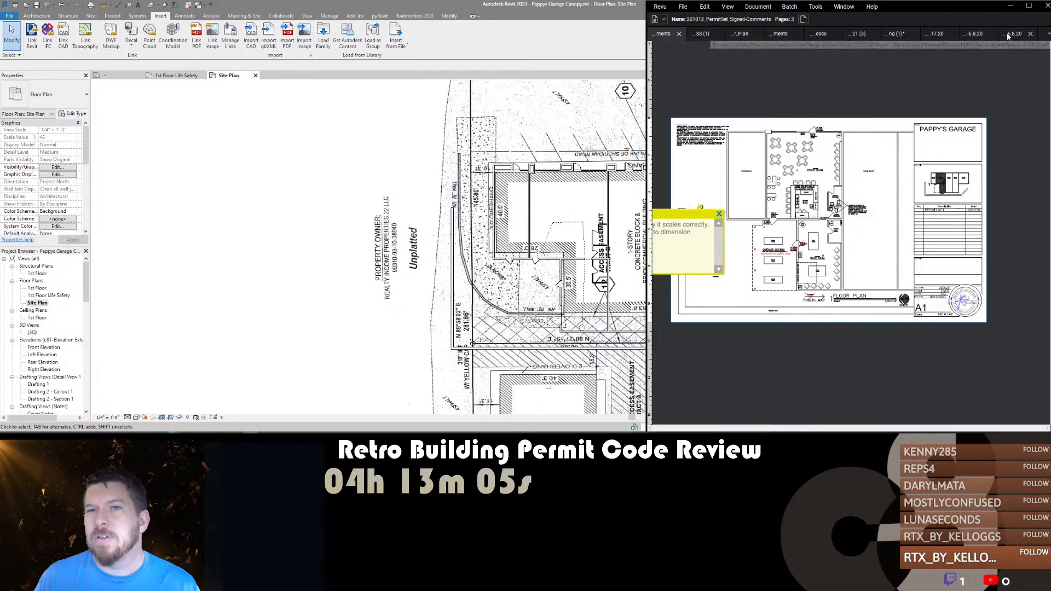
pyautogui.click(742, 33)
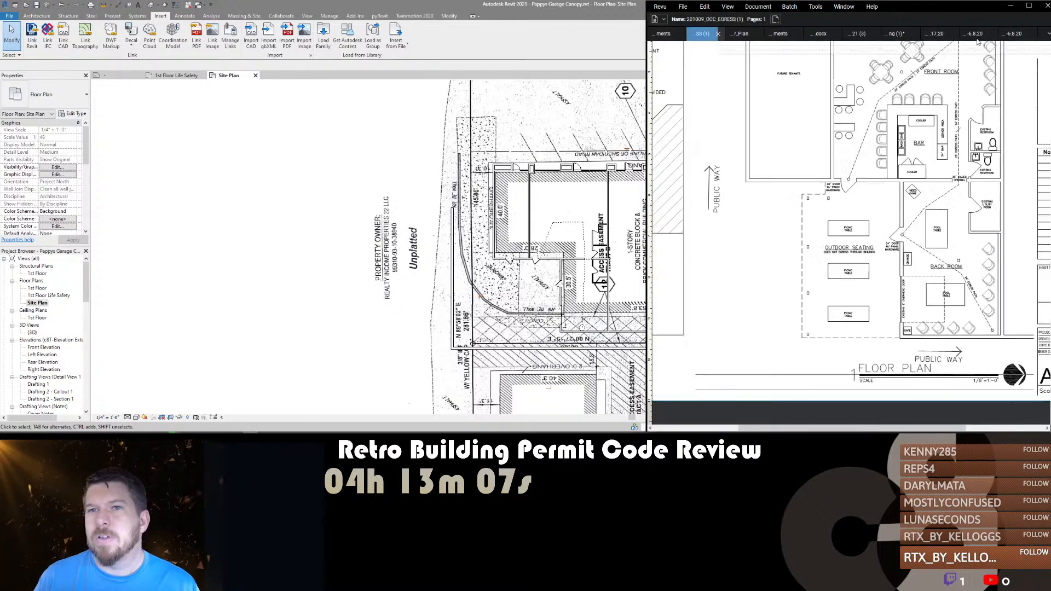
pyautogui.hotkey('ctrl', 'Tab')
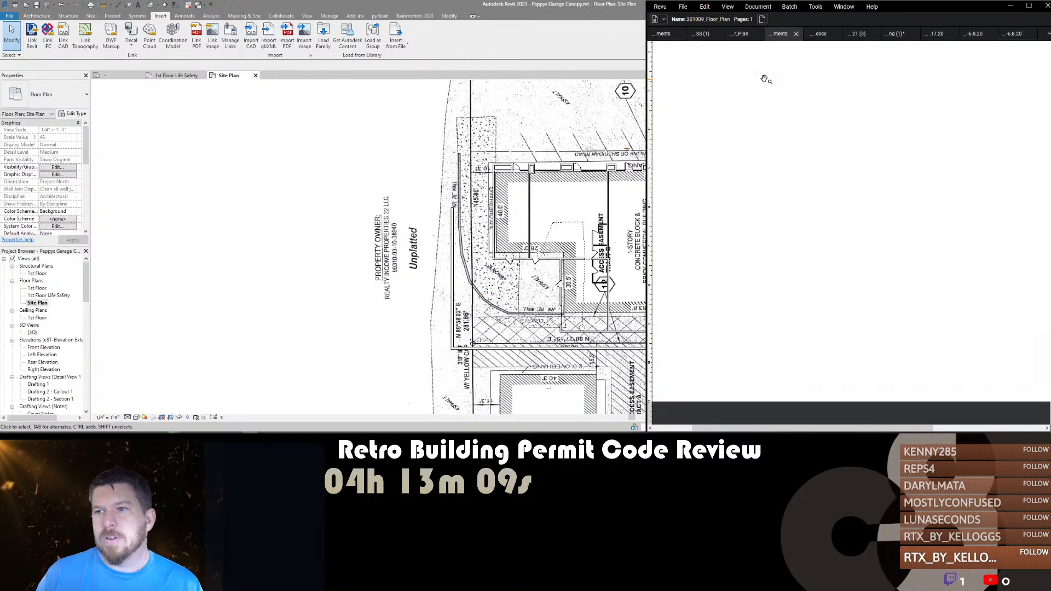
pyautogui.hotkey('ctrl', 'Tab')
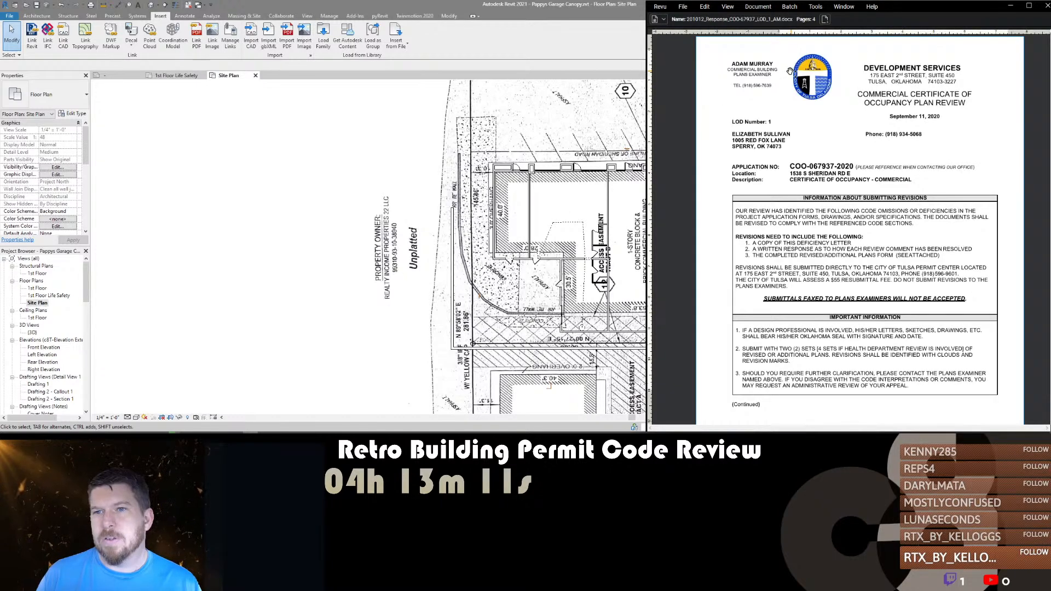
pyautogui.hotkey('ctrl', 'Tab')
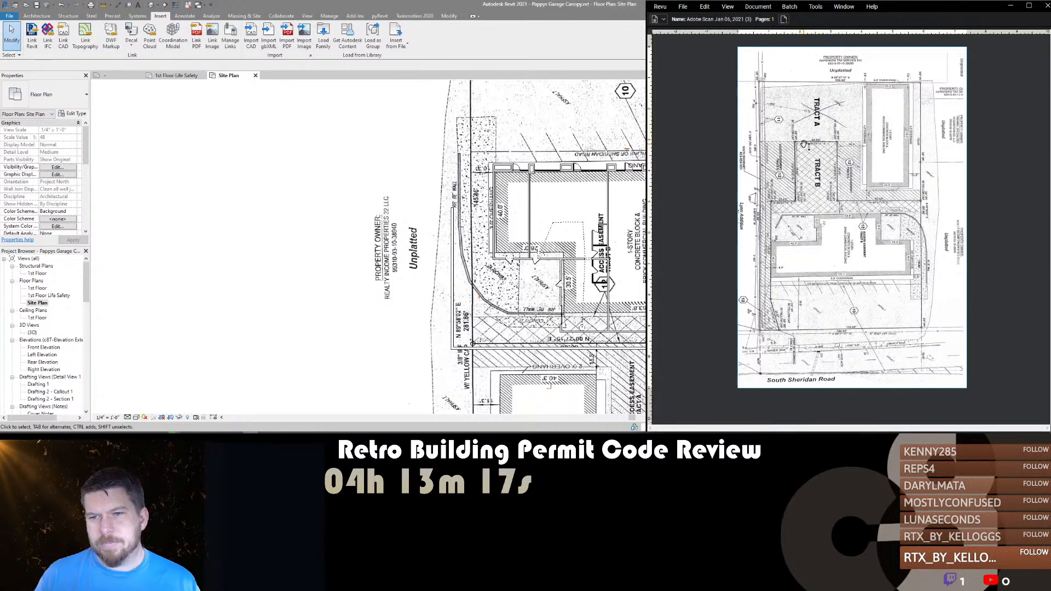
# Calibrate the survey's measurement scale along Tract B's boundary line labelled 68.00', setting that distance to 68 ft.
pyautogui.scroll(3, 807, 145)
pyautogui.scroll(5, 808, 145)
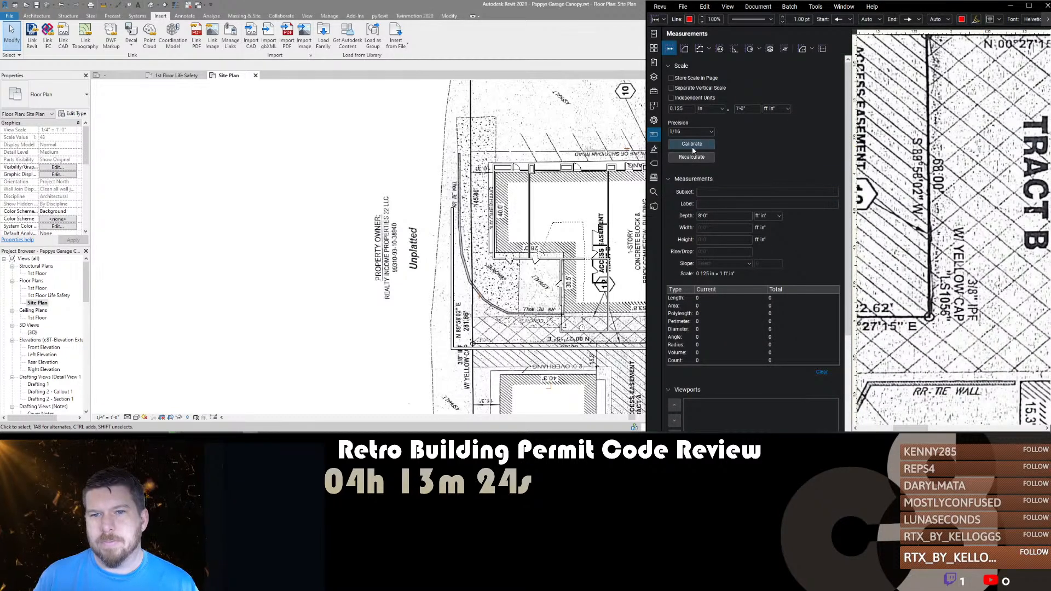
pyautogui.click(692, 145)
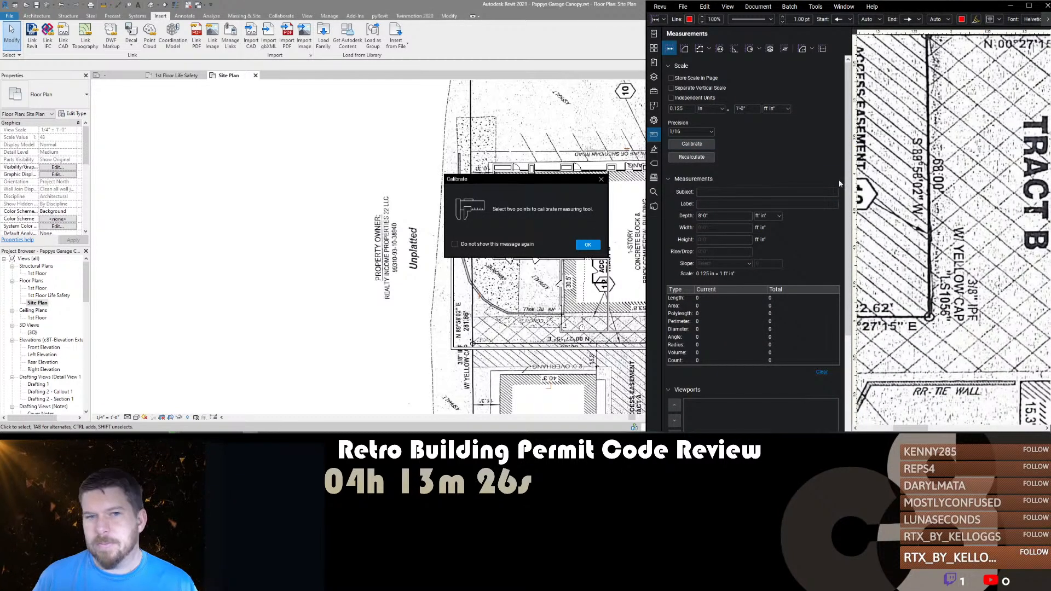
pyautogui.click(588, 244)
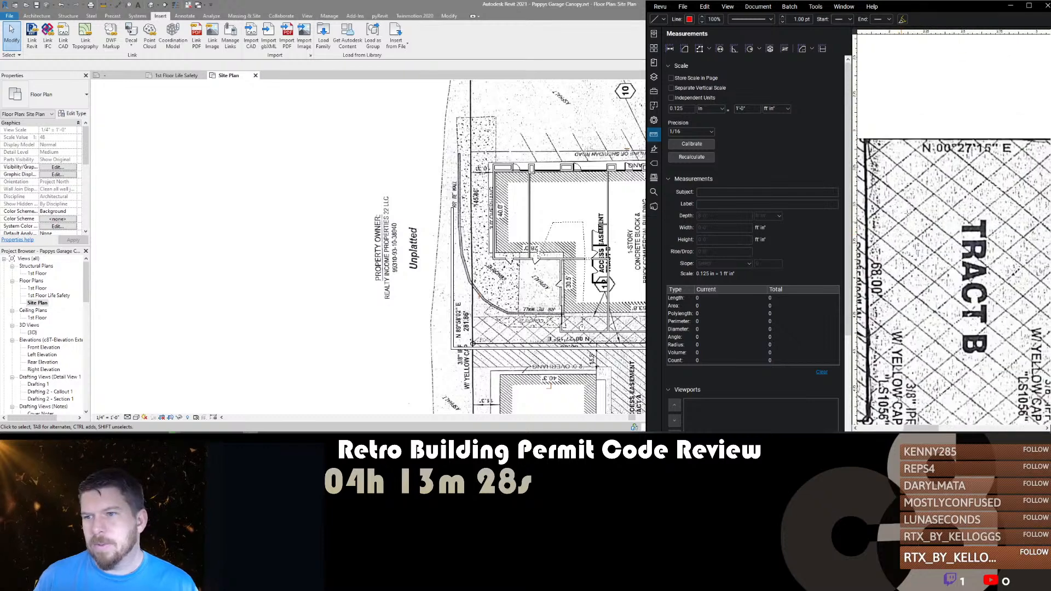
pyautogui.scroll(-1, 949, 173)
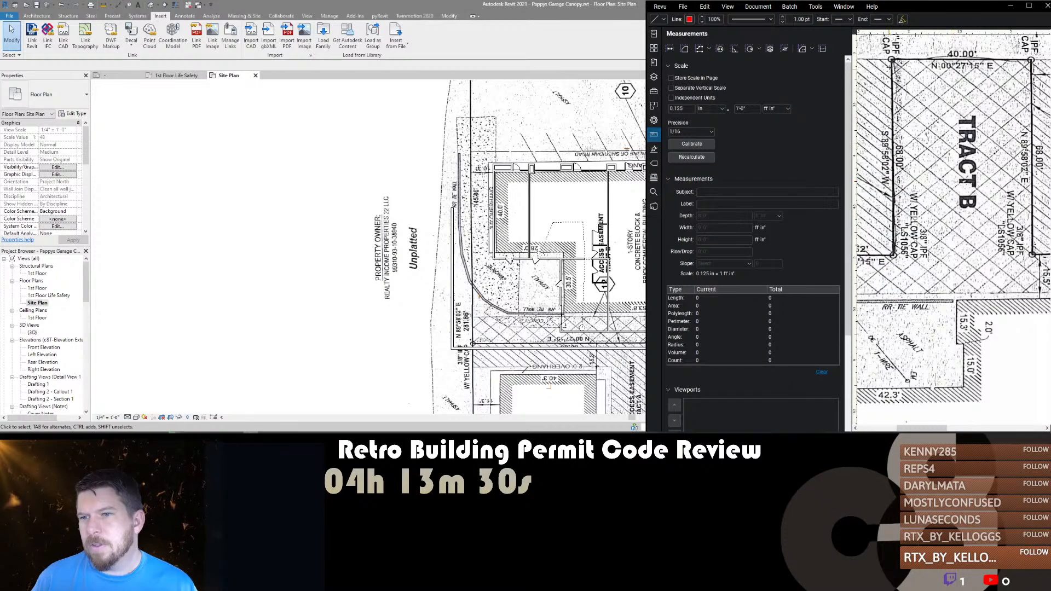
pyautogui.scroll(2, 890, 60)
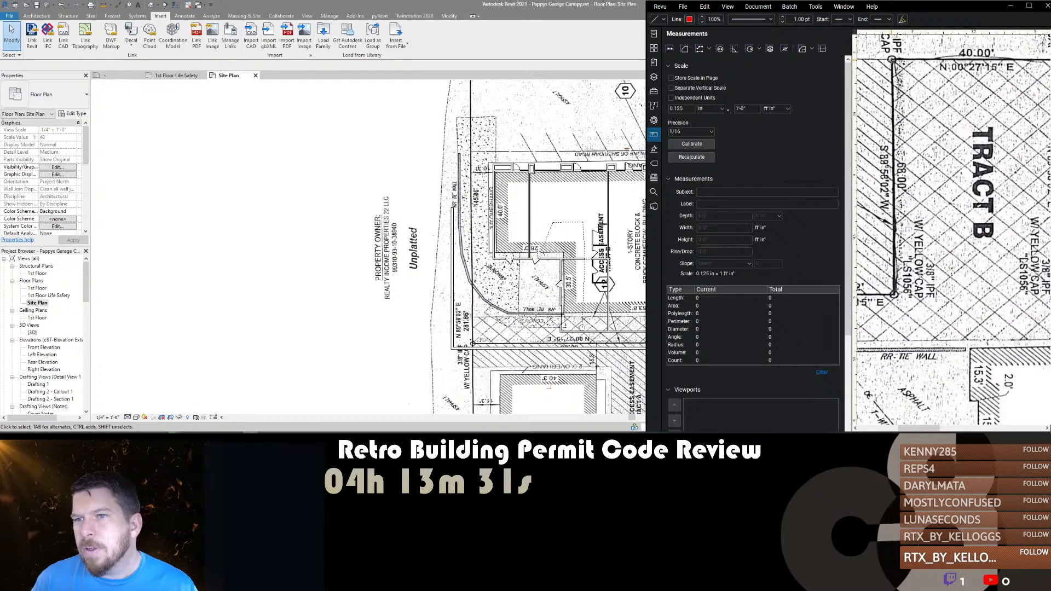
pyautogui.click(892, 59)
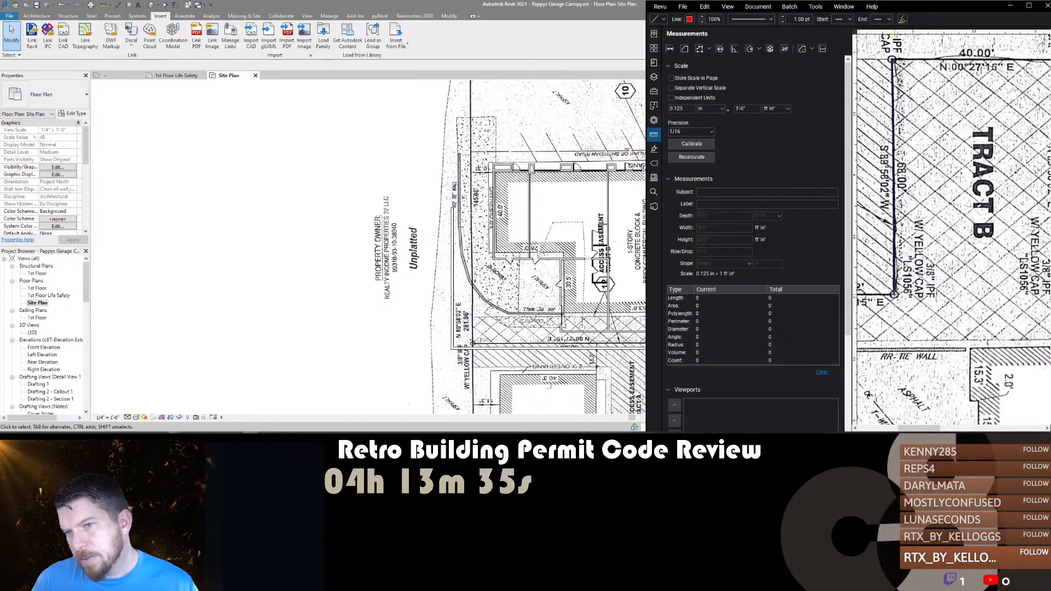
pyautogui.click(894, 295)
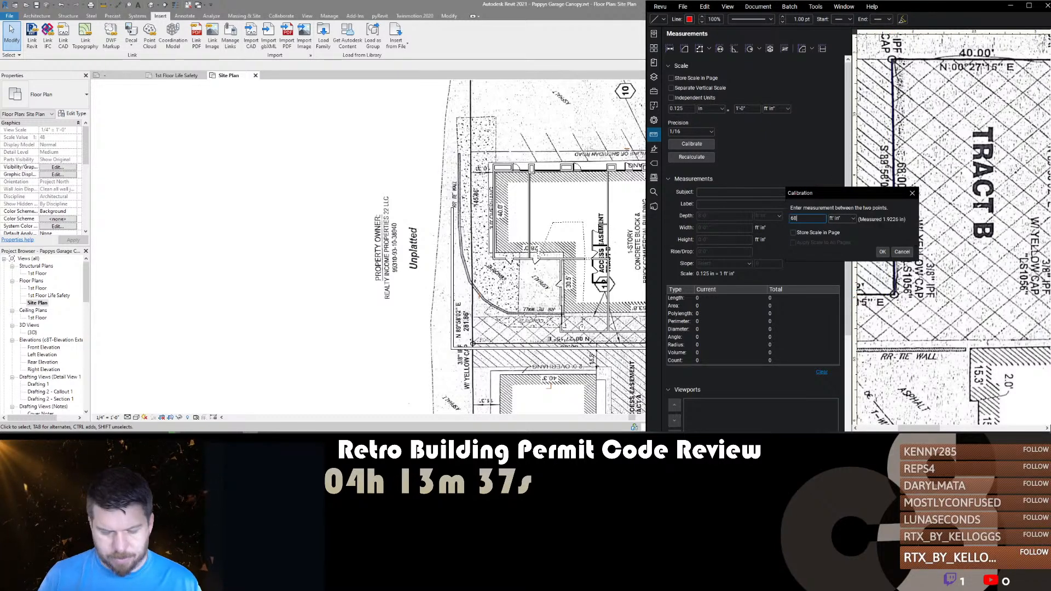
pyautogui.press('Return')
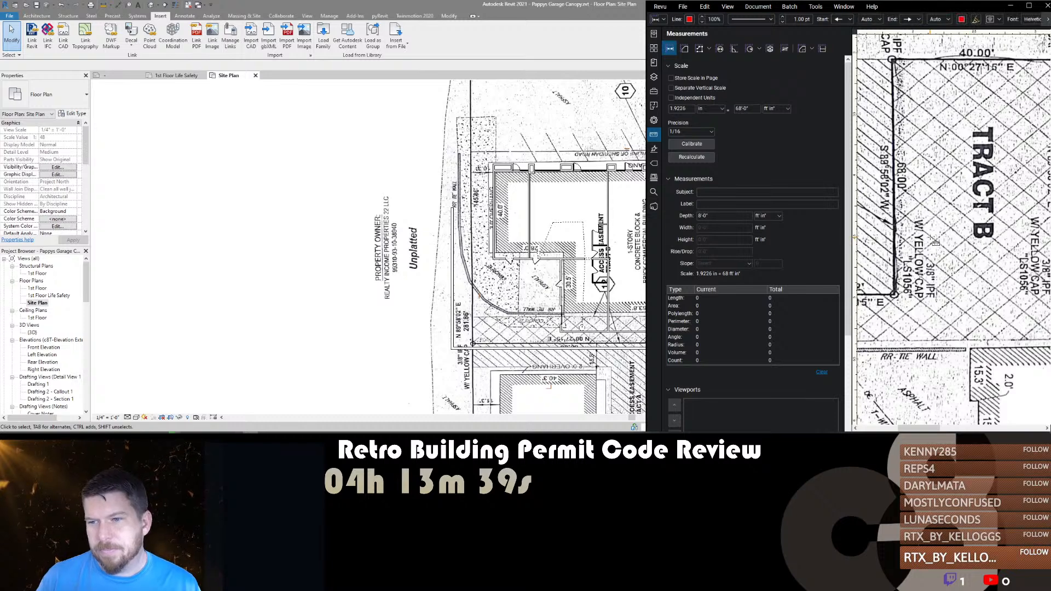
# Measure the survey building's small offset labelled 2.0' and its adjoining edge labelled 15.0'.
pyautogui.moveTo(926, 416)
pyautogui.mouseDown(button='middle')
pyautogui.moveTo(907, 211)
pyautogui.moveTo(937, 240)
pyautogui.moveTo(928, 203)
pyautogui.mouseUp(button='middle')
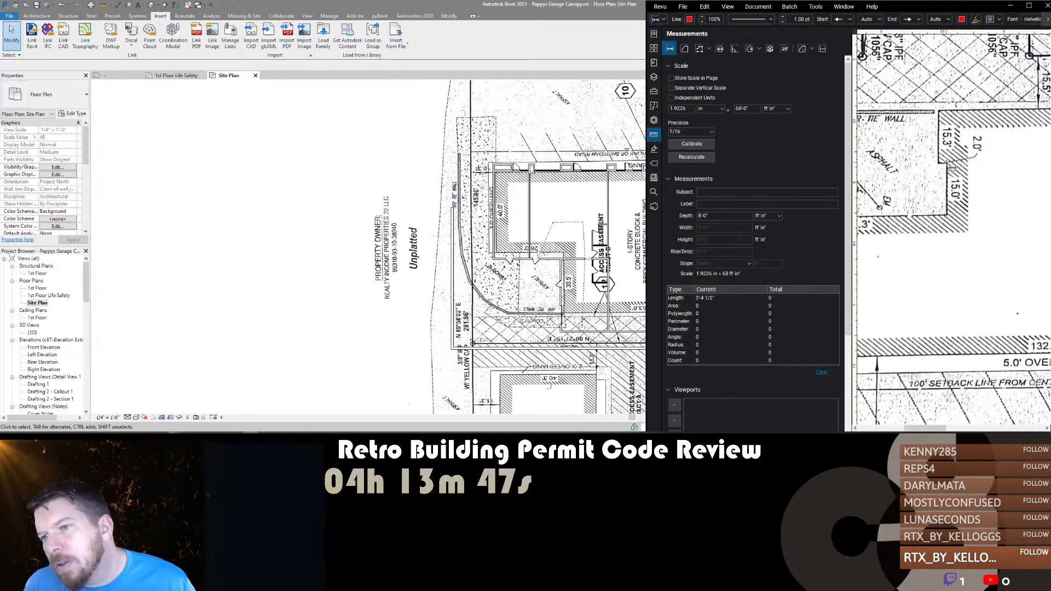
pyautogui.click(951, 167)
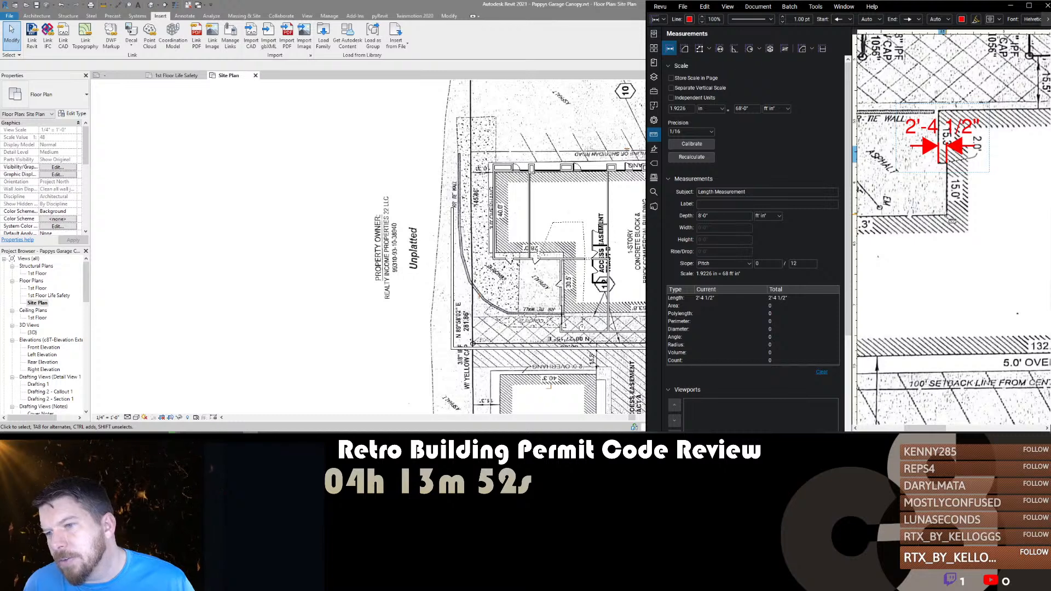
pyautogui.click(950, 217)
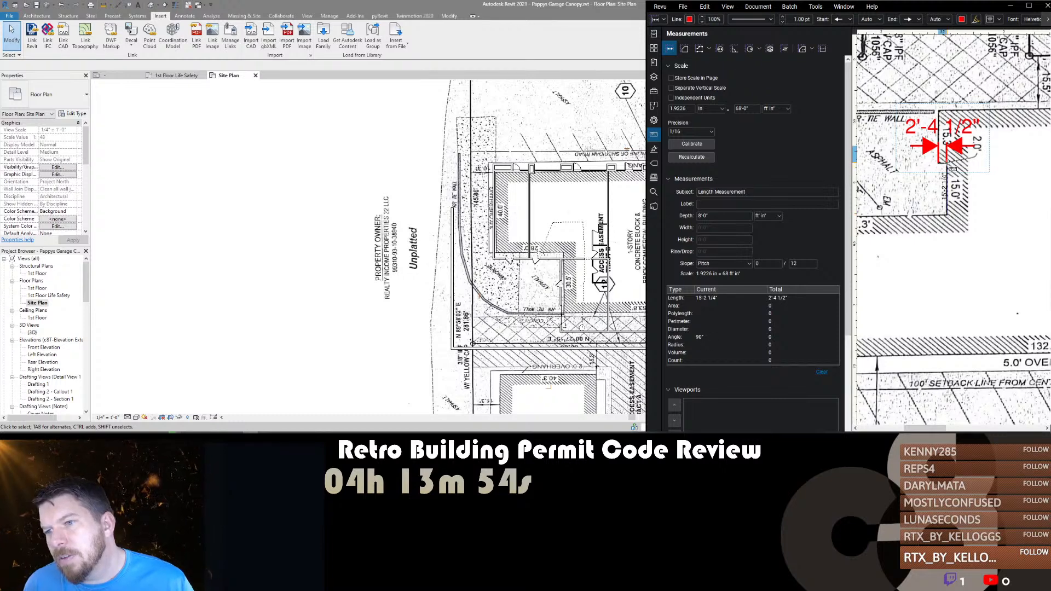
pyautogui.click(951, 167)
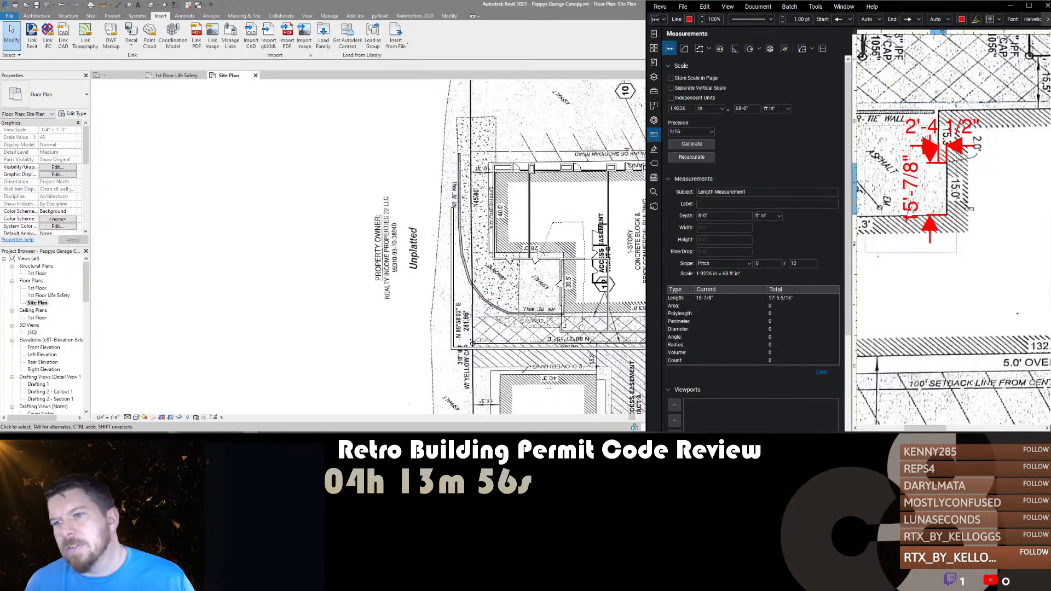
# Measure the survey's building edge labelled 42.3' from the inner corner to the far end of the building.
pyautogui.moveTo(937, 214)
pyautogui.mouseDown(button='middle')
pyautogui.moveTo(983, 199)
pyautogui.moveTo(1007, 206)
pyautogui.mouseUp(button='middle')
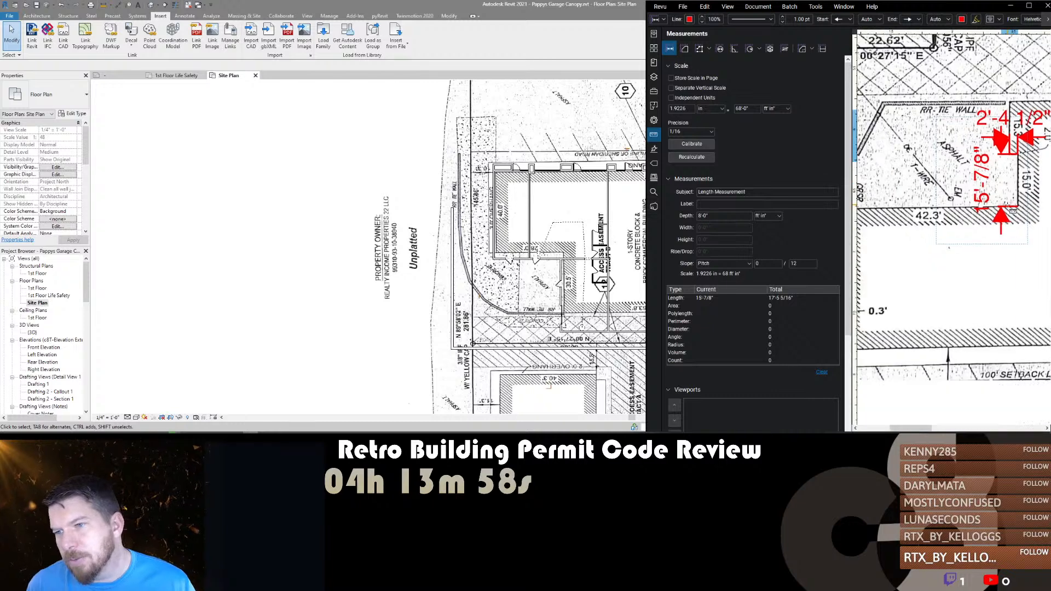
pyautogui.moveTo(1005, 294); pyautogui.dragTo(1006, 205, button='middle')
pyautogui.moveTo(920, 208); pyautogui.dragTo(932, 223, button='middle')
pyautogui.scroll(-1, 933, 212)
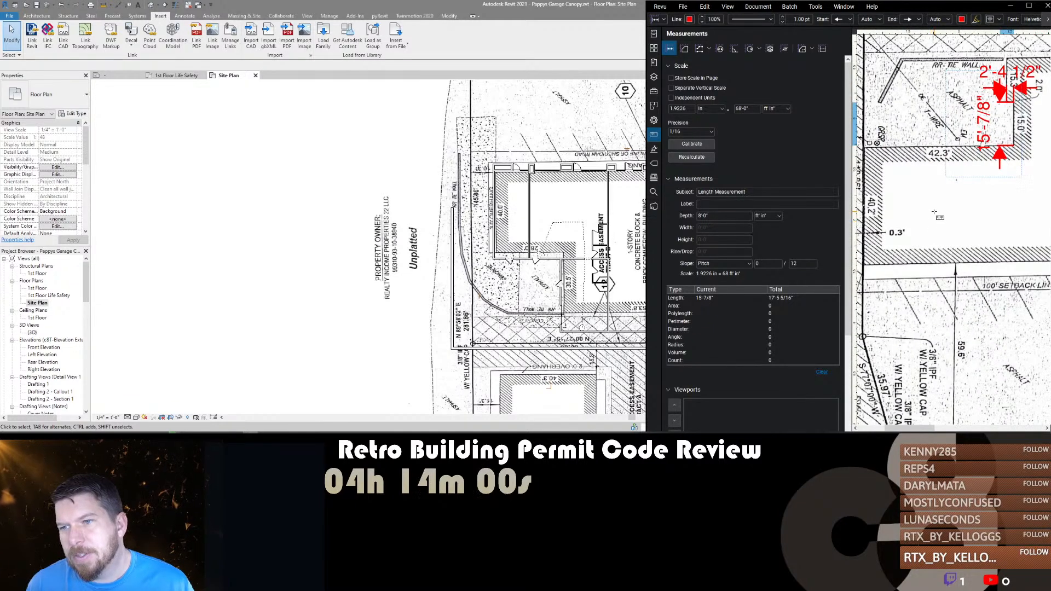
pyautogui.click(1019, 151)
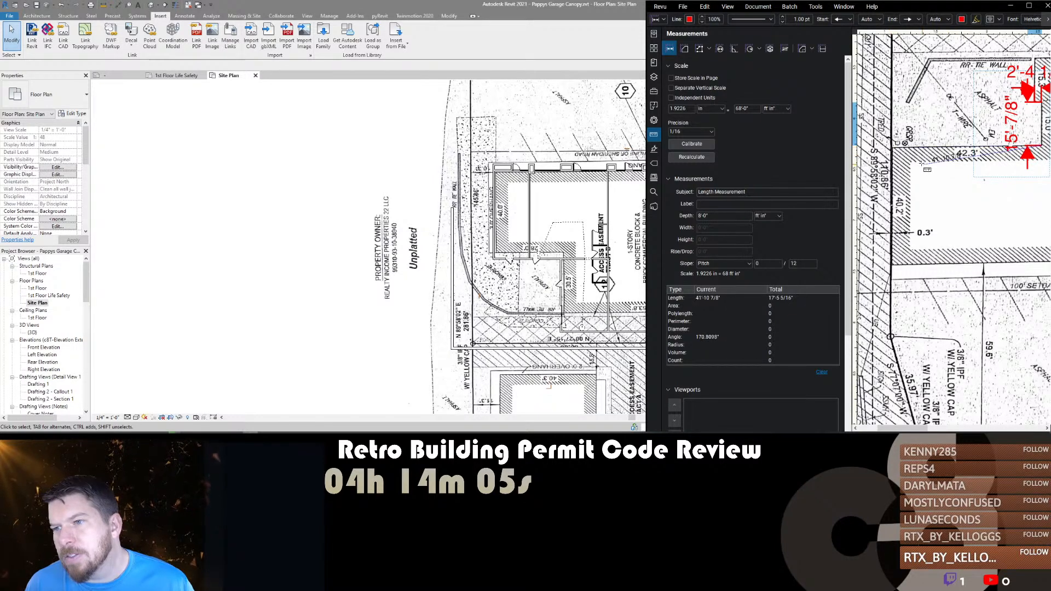
pyautogui.click(896, 152)
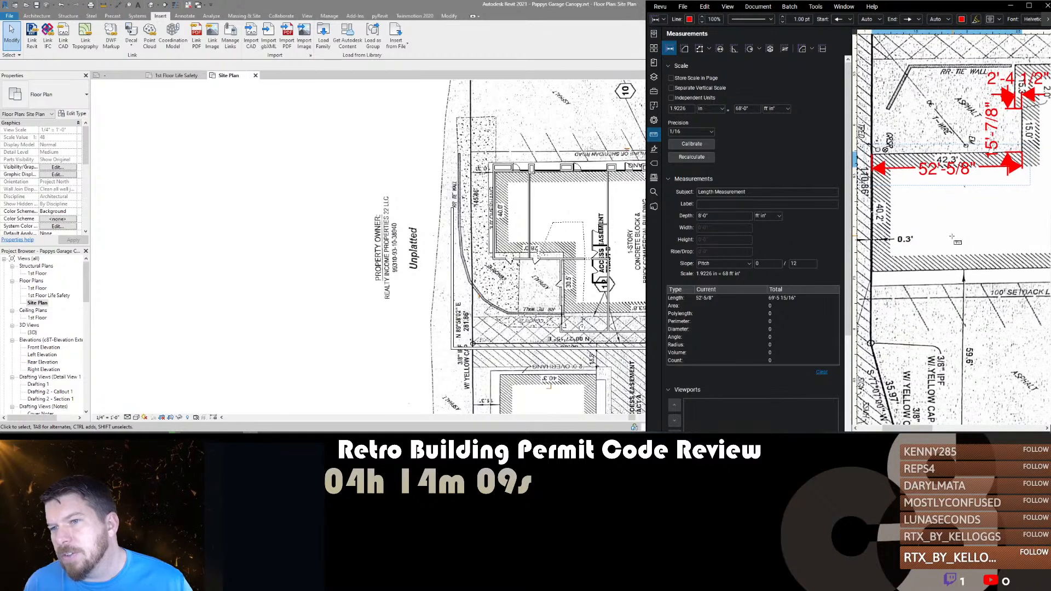
pyautogui.scroll(-2, 936, 236)
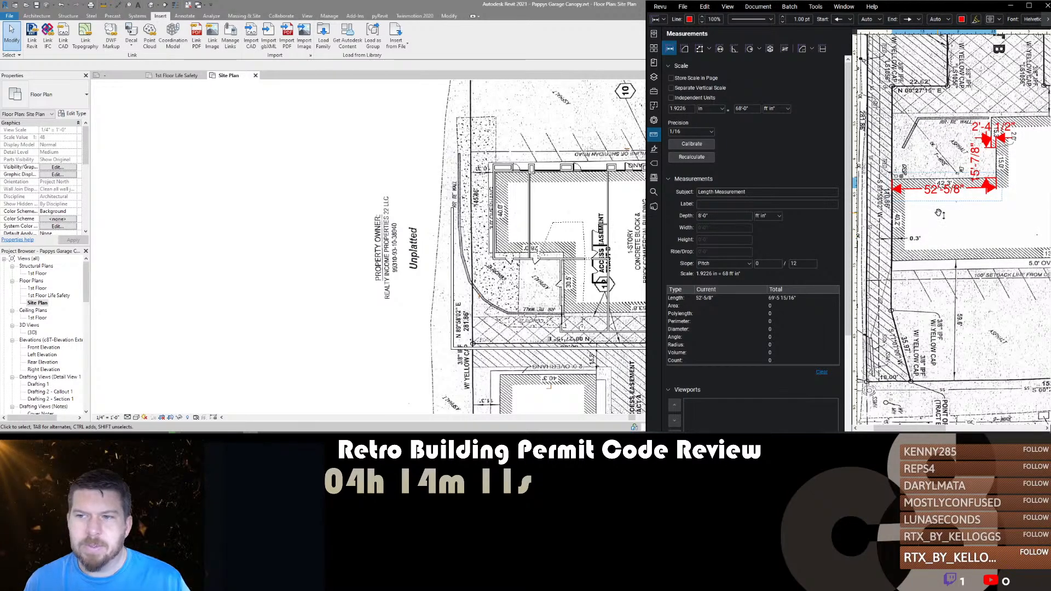
pyautogui.press('Escape')
# Measure the survey building's short edge labelled 15.3' above the small 2.0' offset.
pyautogui.moveTo(980, 171); pyautogui.dragTo(960, 212, button='middle')
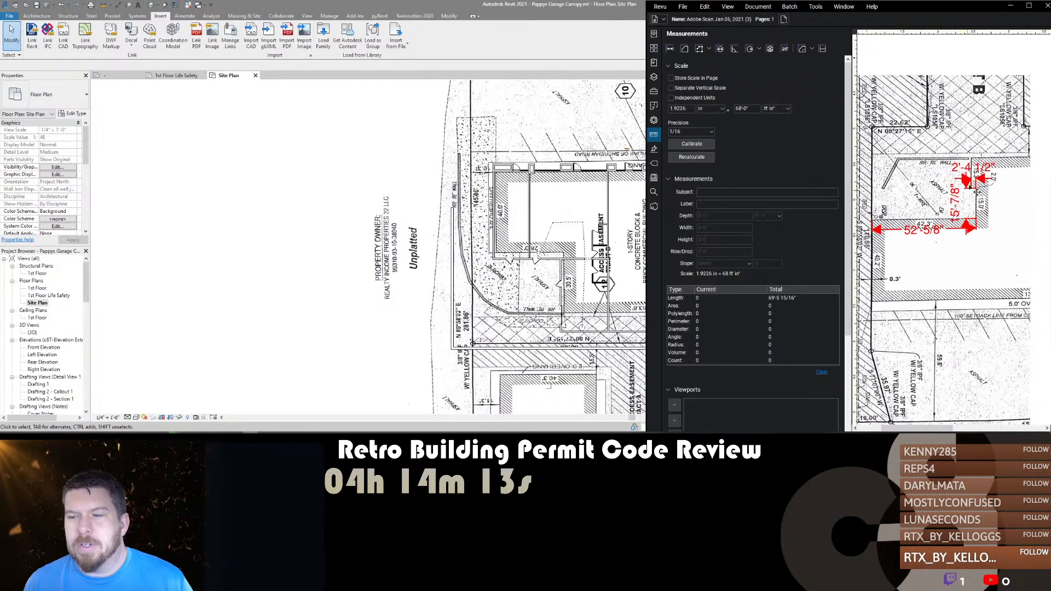
pyautogui.press('l')
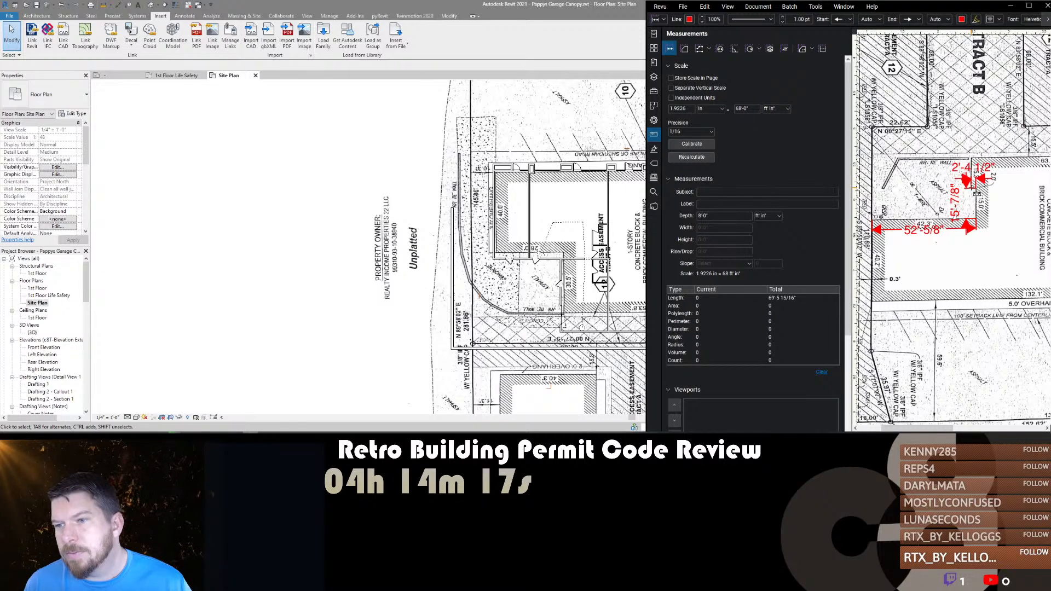
pyautogui.click(972, 159)
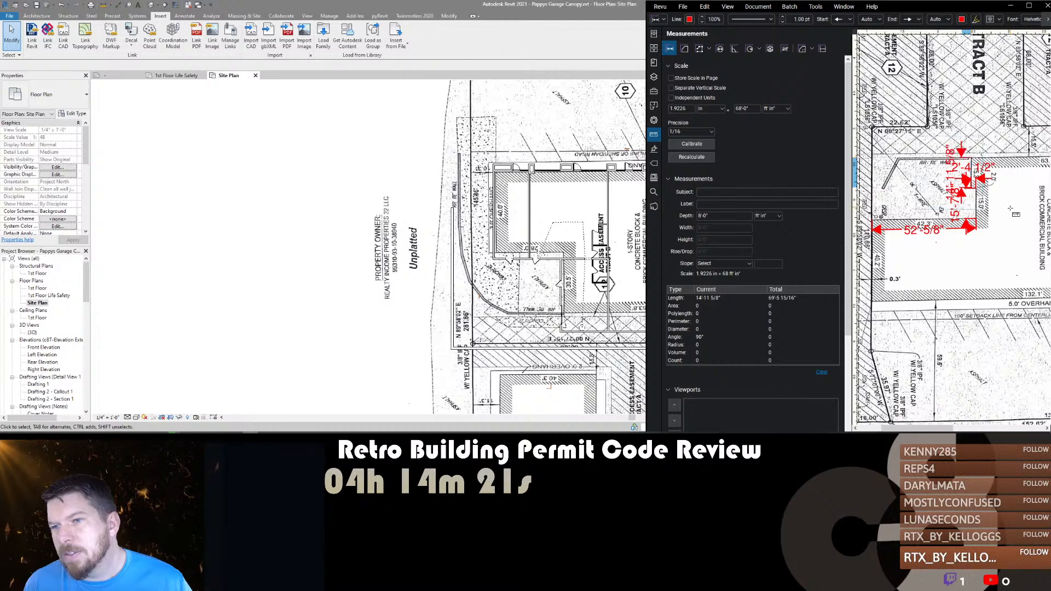
# Measure the survey building's long edge labelled 63.8' facing Tract B.
pyautogui.moveTo(1002, 213); pyautogui.dragTo(895, 221, button='middle')
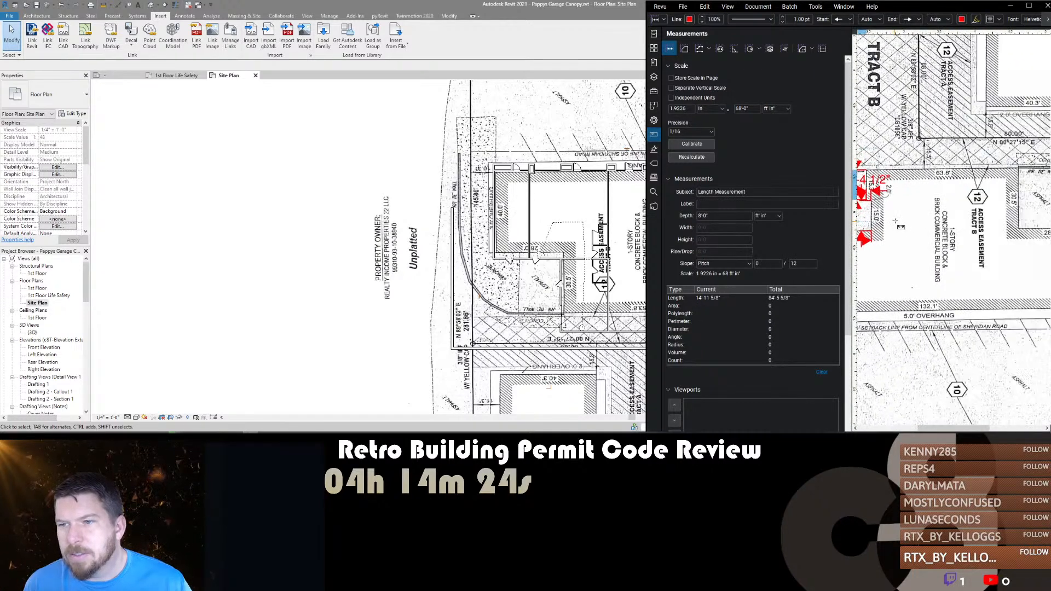
pyautogui.click(860, 167)
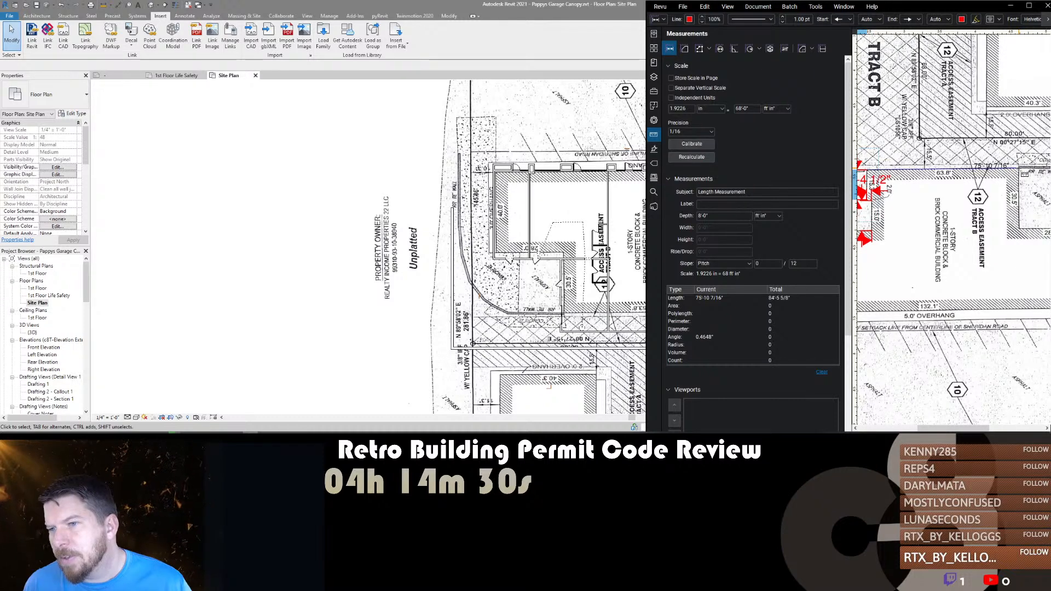
pyautogui.click(1019, 170)
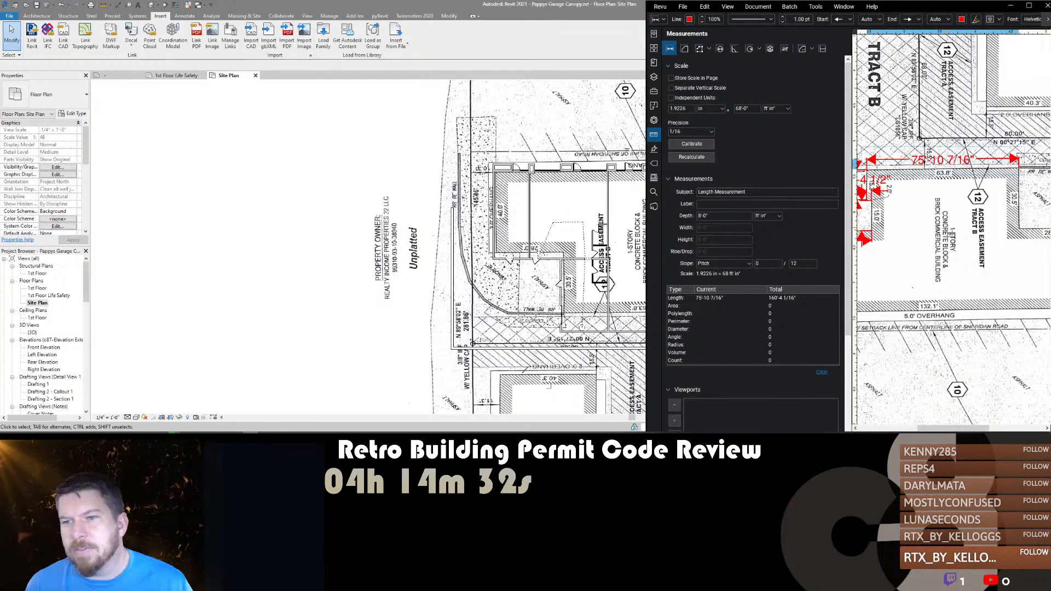
pyautogui.press('Escape')
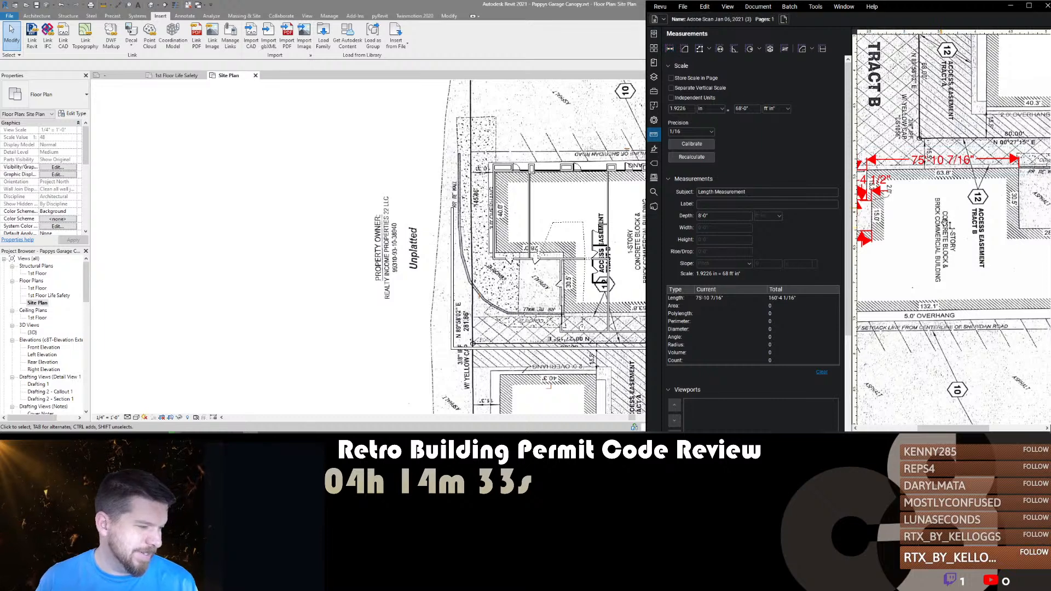
# Delete the length measurements placed on the building's 63.8' edge and its small 2.0' offset.
pyautogui.click(928, 167)
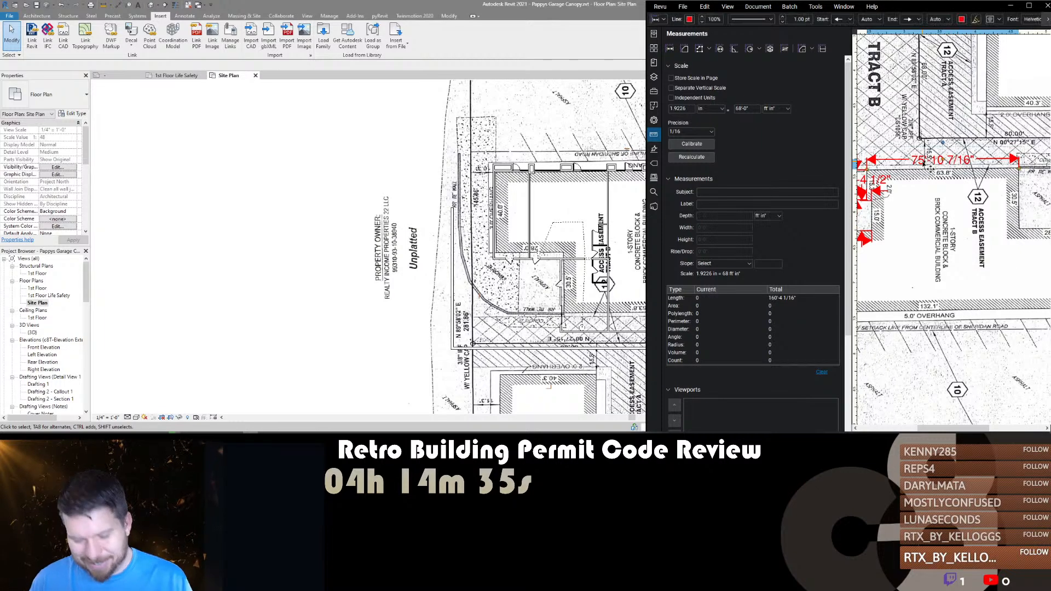
pyautogui.press('Delete')
pyautogui.click(883, 182)
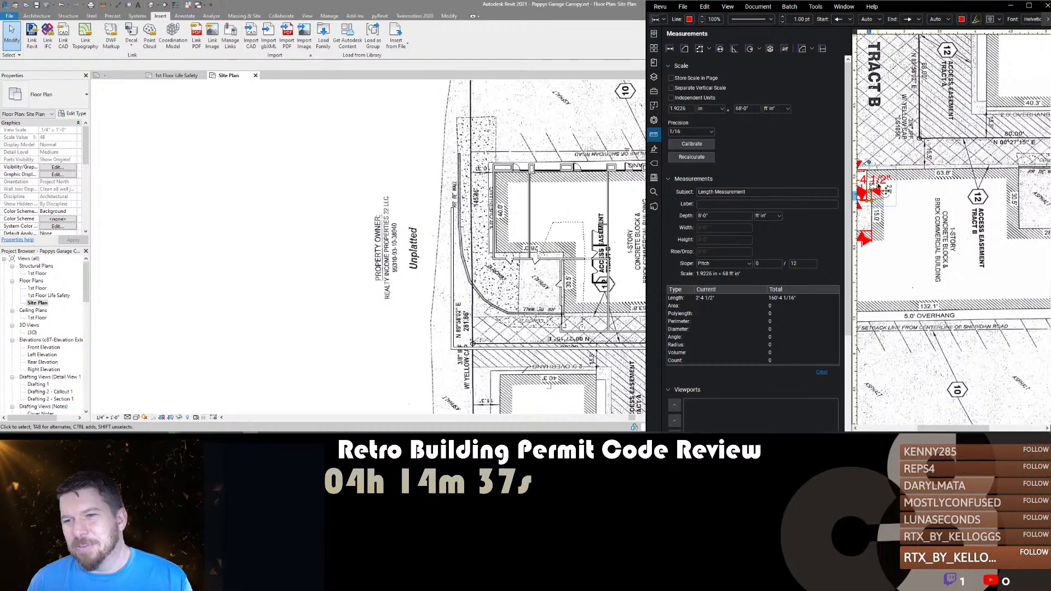
pyautogui.press('Delete')
pyautogui.click(866, 232)
pyautogui.moveTo(911, 131); pyautogui.dragTo(919, 206, button='middle')
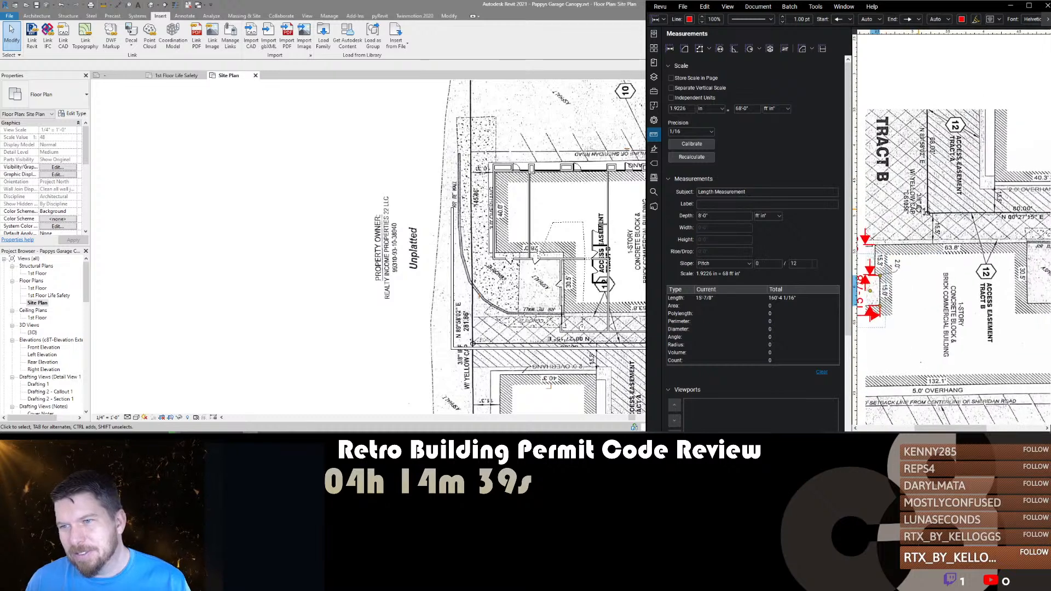
# Measure Tract B's boundary line labelled 68.00' again to check the calibrated scale.
pyautogui.hotkey('shift', 'alt', 'l')
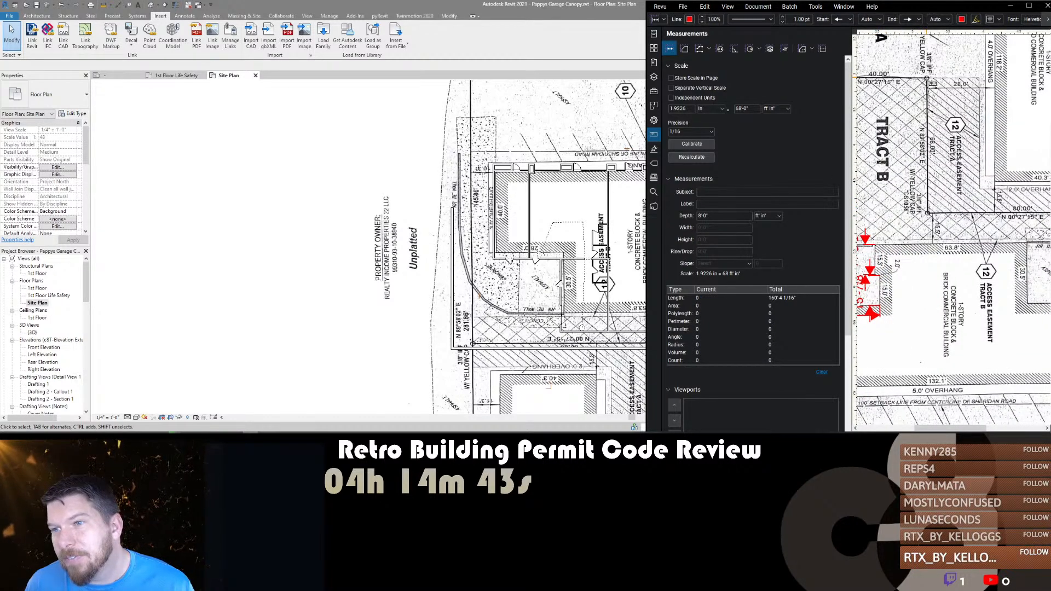
pyautogui.click(927, 79)
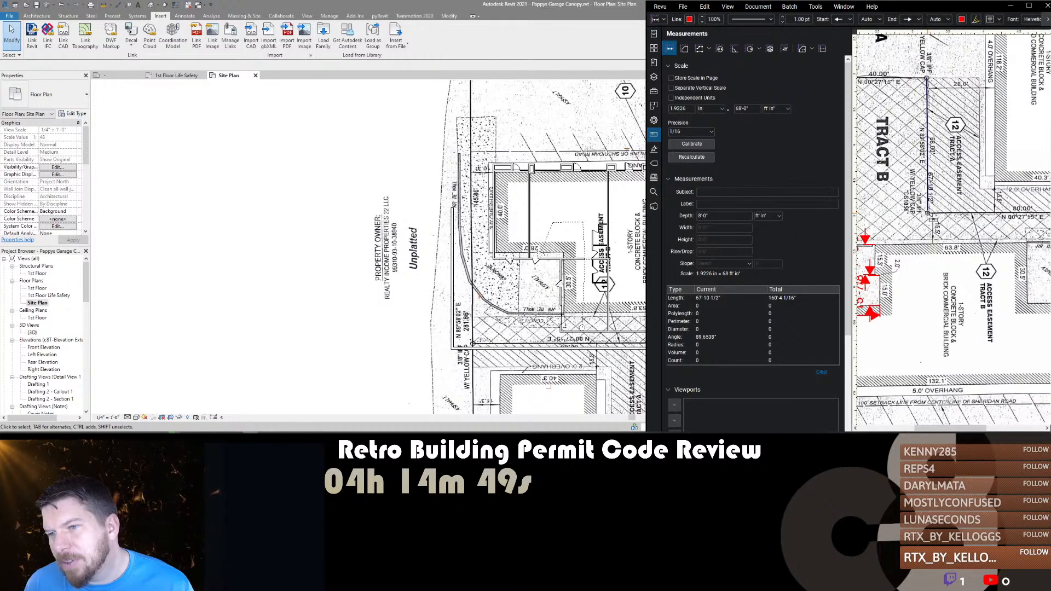
pyautogui.click(933, 218)
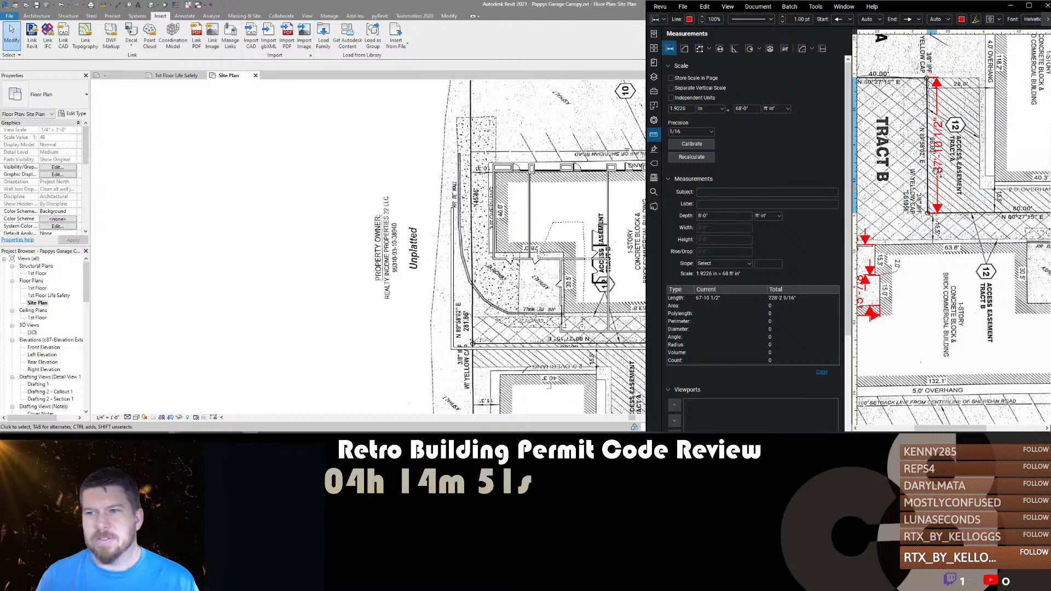
pyautogui.press('Escape')
# Delete the check measurement from Tract B's 68.00' boundary line.
pyautogui.click(945, 167)
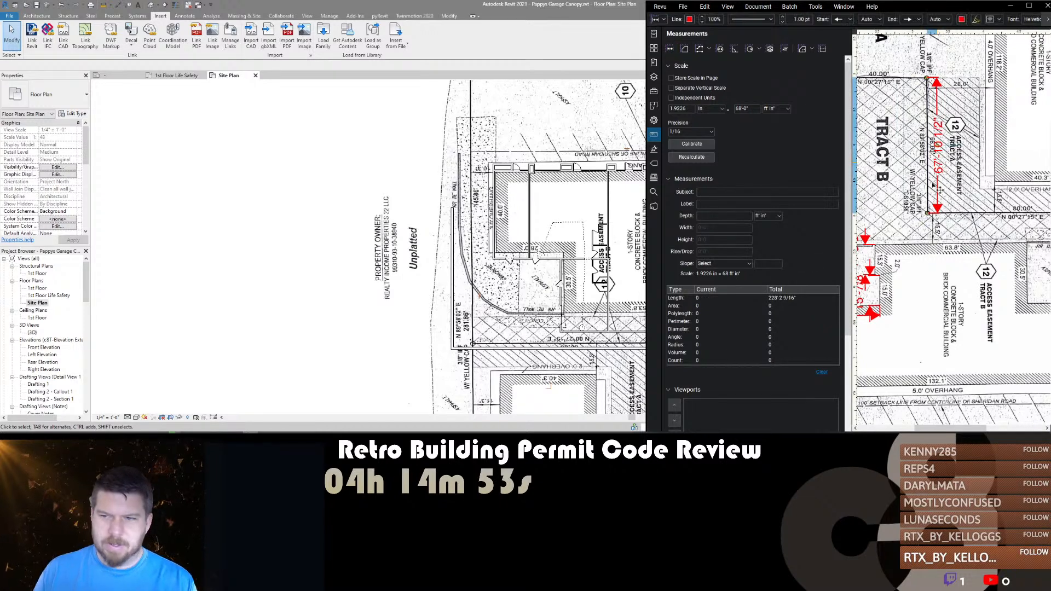
pyautogui.press('Delete')
pyautogui.scroll(-2, 895, 253)
pyautogui.scroll(2, 894, 254)
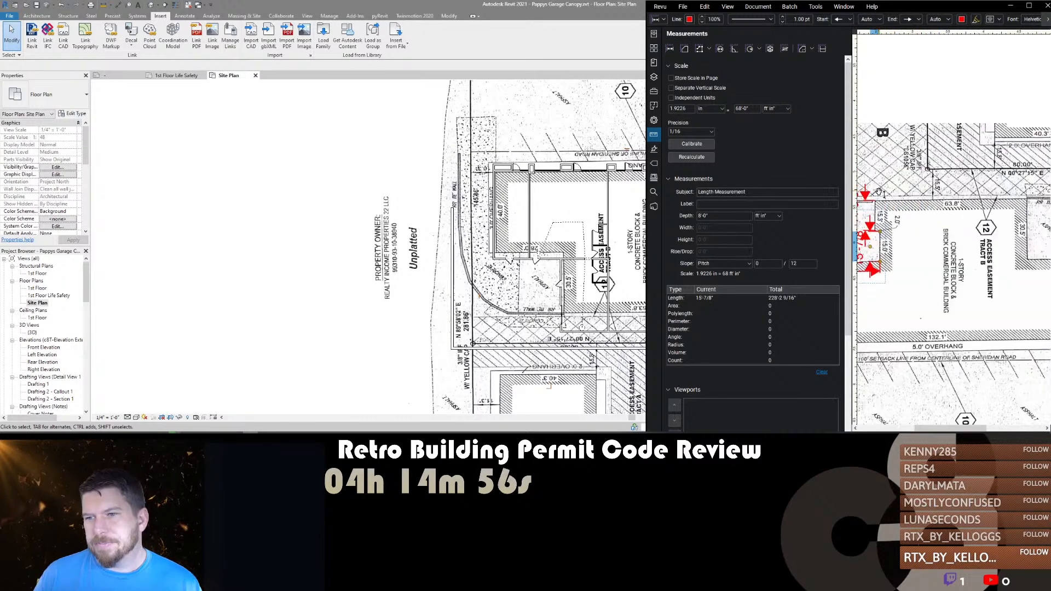
# Delete the remaining length measurements on the building edges labelled 15.3', 15.0' and 42.3'.
pyautogui.moveTo(867, 231); pyautogui.dragTo(959, 231, button='middle')
pyautogui.press('Escape')
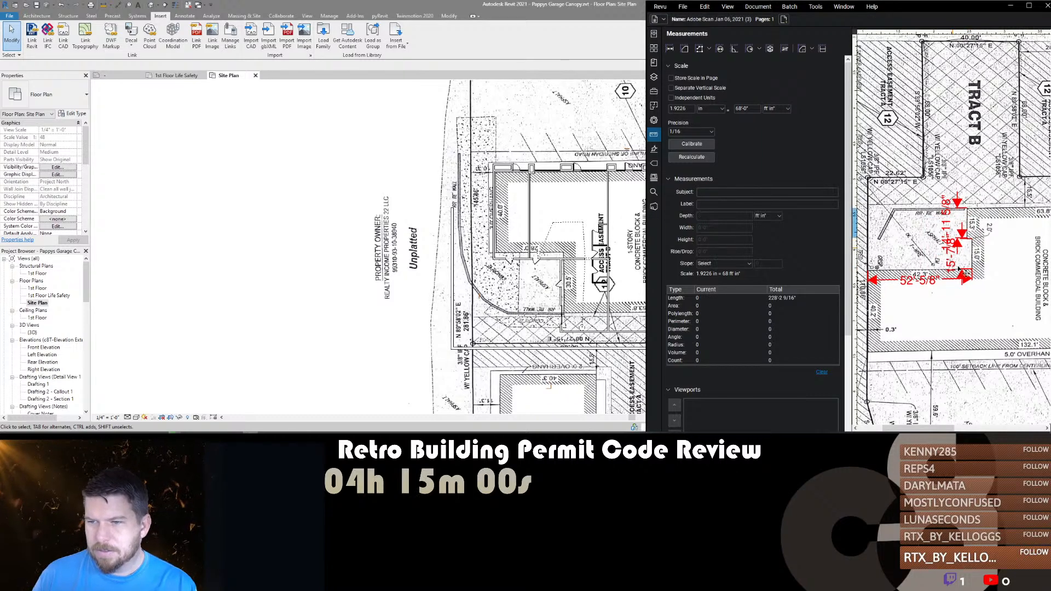
pyautogui.click(963, 242)
pyautogui.press('Delete')
pyautogui.click(962, 248)
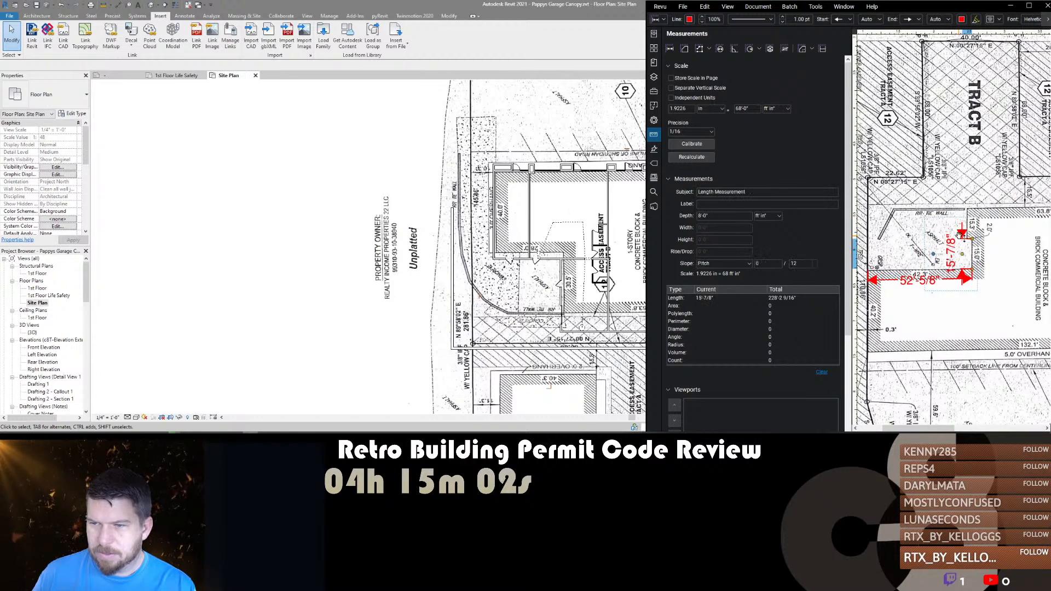
pyautogui.press('Delete')
pyautogui.click(962, 243)
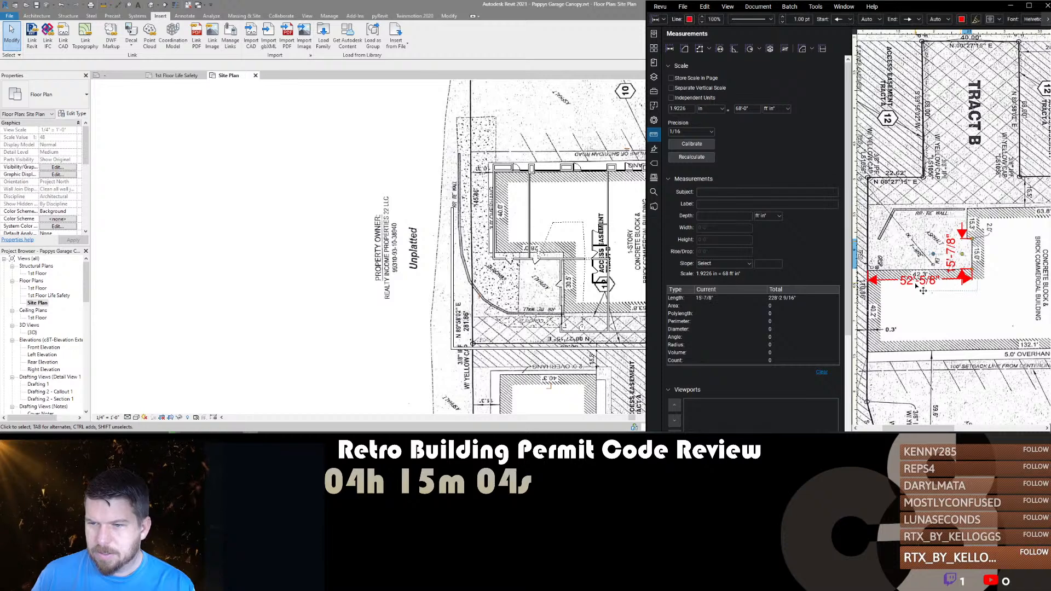
pyautogui.click(922, 284)
pyautogui.press('Delete')
pyautogui.click(929, 285)
pyautogui.press('Delete')
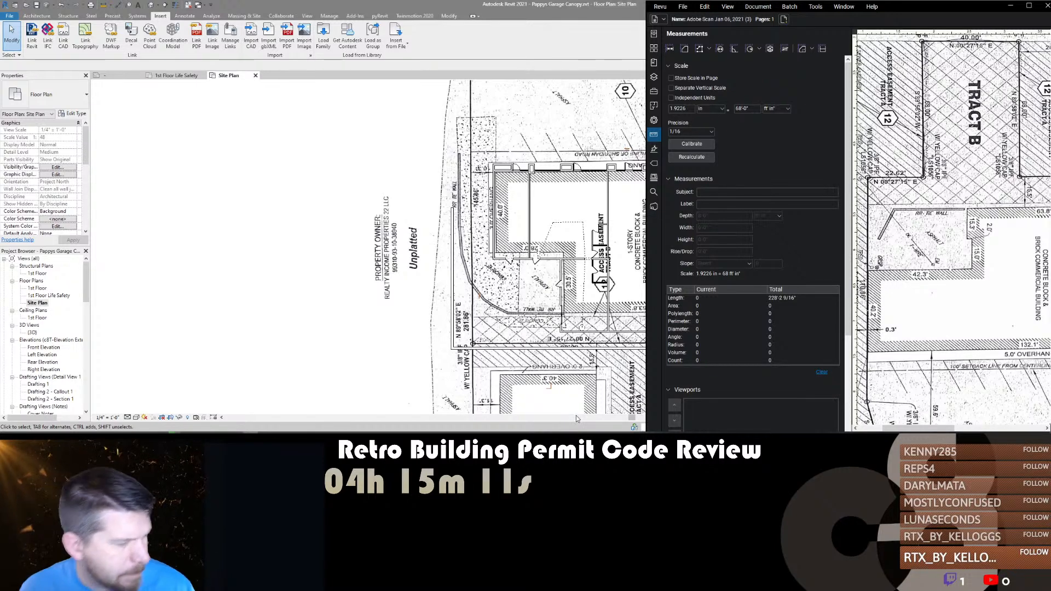
# Hide the measurement settings and bring the survey's building and South Sheridan Road frontage into view.
pyautogui.scroll(-3, 897, 328)
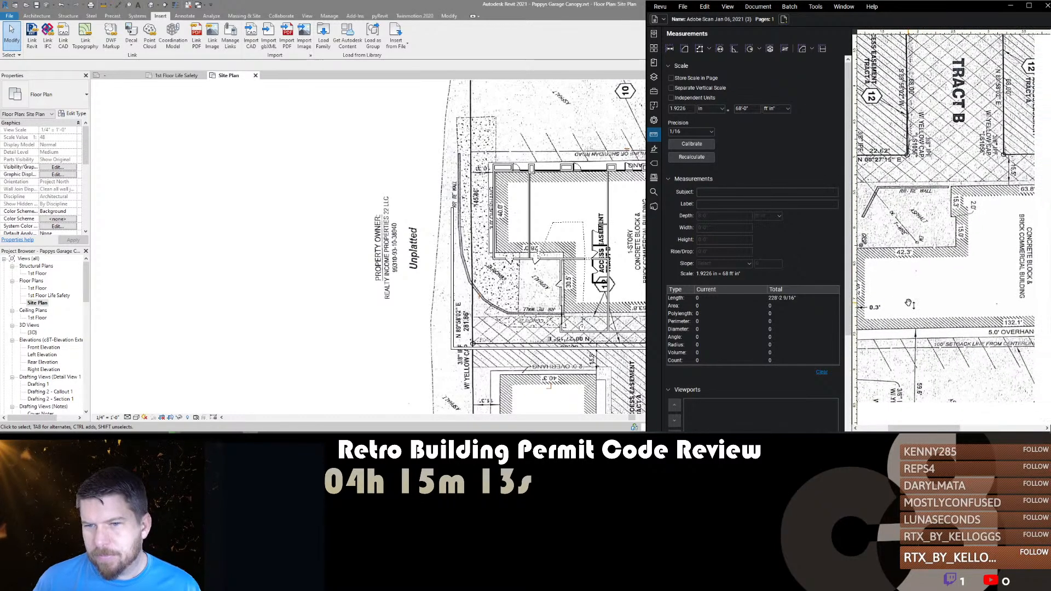
pyautogui.click(851, 291)
pyautogui.moveTo(822, 288)
pyautogui.mouseDown(button='middle')
pyautogui.moveTo(787, 280)
pyautogui.moveTo(835, 285)
pyautogui.mouseUp(button='middle')
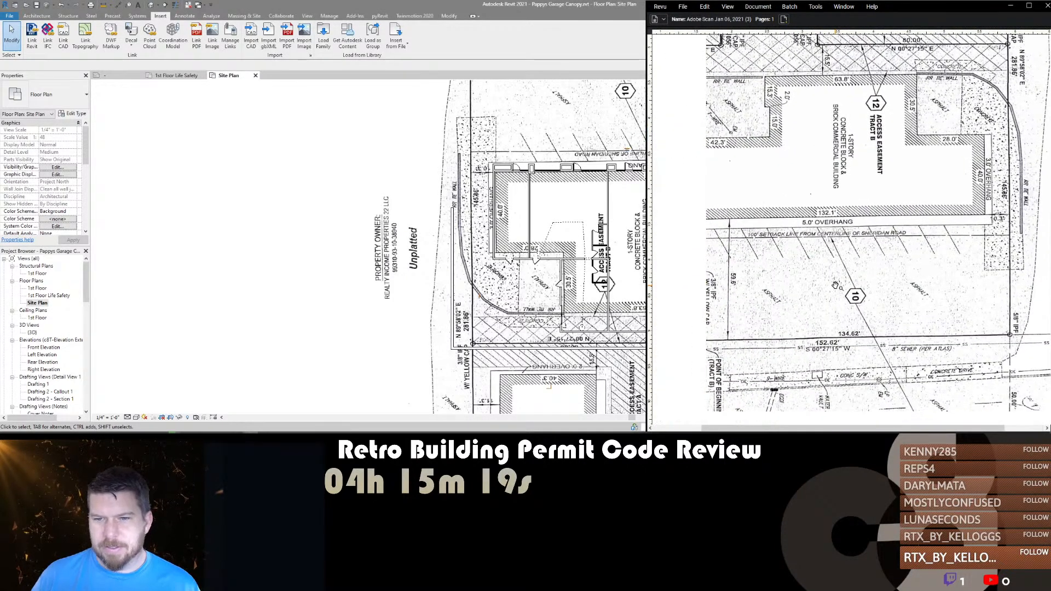
pyautogui.scroll(-2, 835, 285)
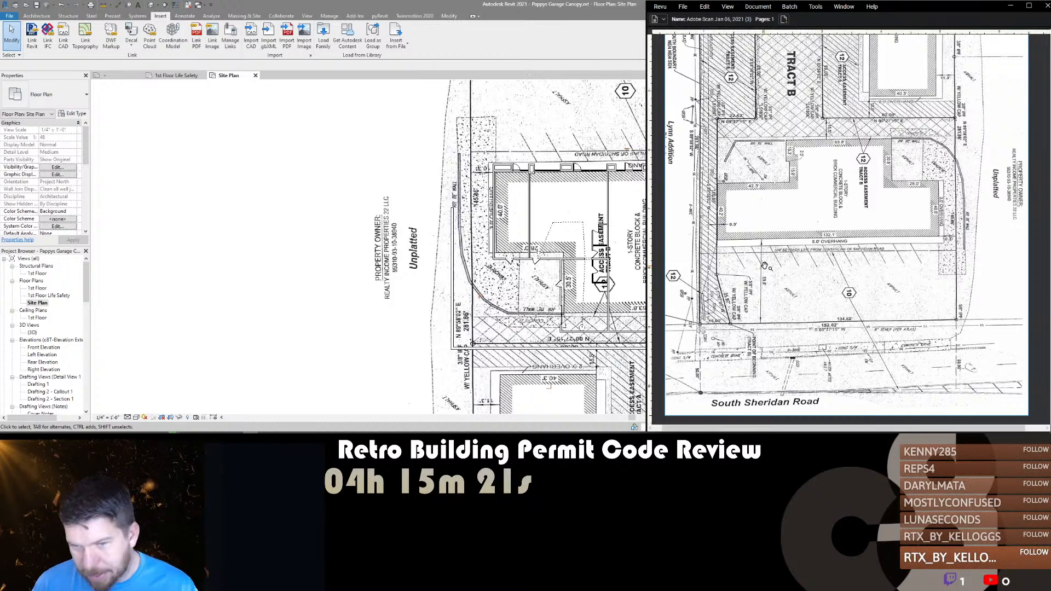
pyautogui.scroll(1, 759, 265)
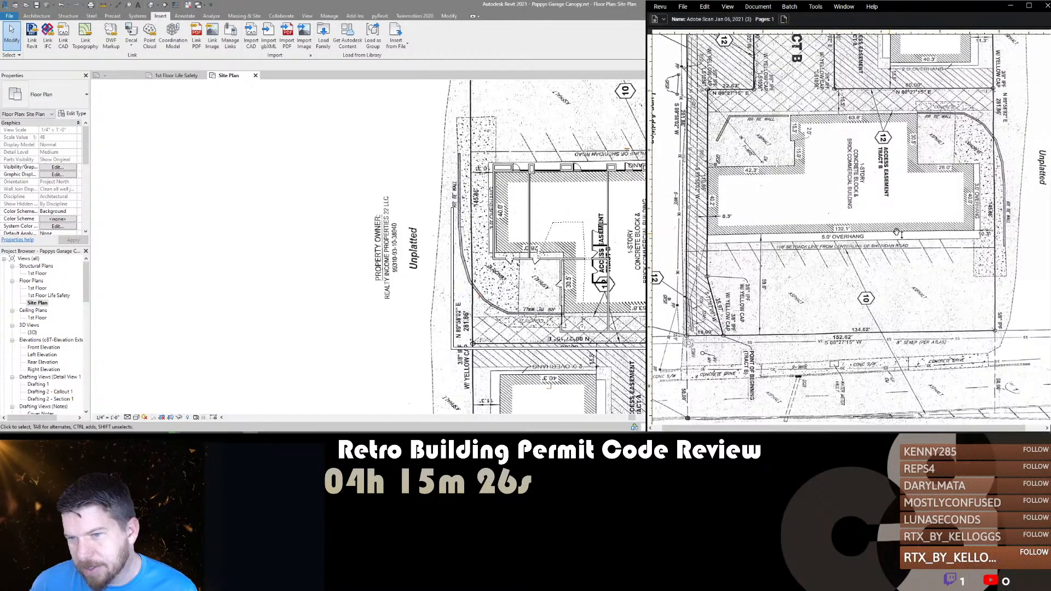
pyautogui.scroll(-3, 810, 262)
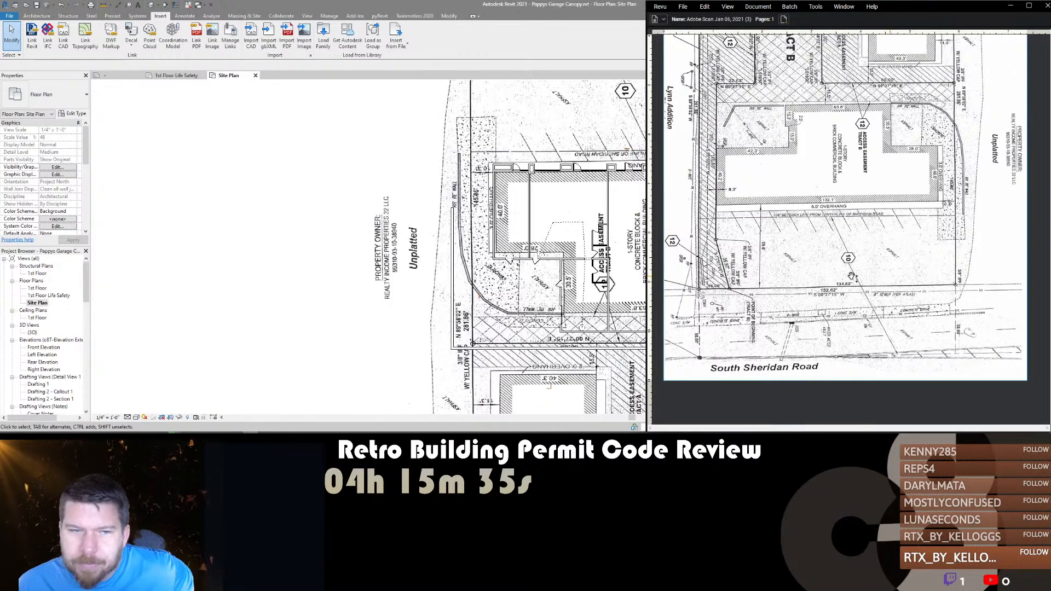
# Switch to Revit and delete the scanned survey image from the Site Plan view.
pyautogui.click(471, 221)
pyautogui.scroll(-3, 464, 221)
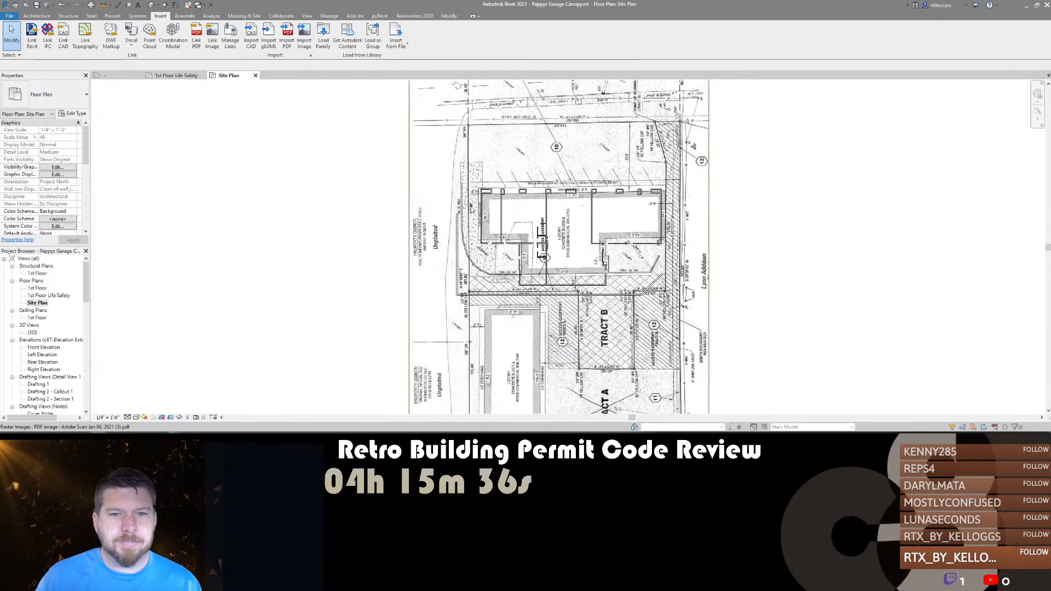
pyautogui.click(527, 144)
pyautogui.press('Delete')
pyautogui.moveTo(525, 259); pyautogui.dragTo(437, 261, button='middle')
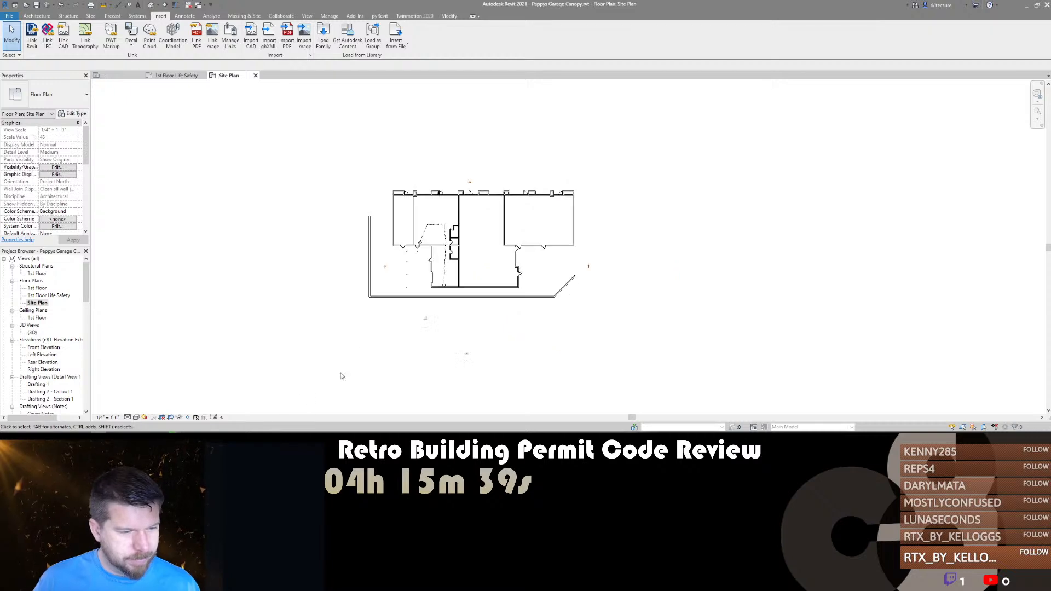
# Arrange Revit and Revu side by side, giving Revit the wider share of the screen.
pyautogui.press('super+Left')
pyautogui.click(722, 294)
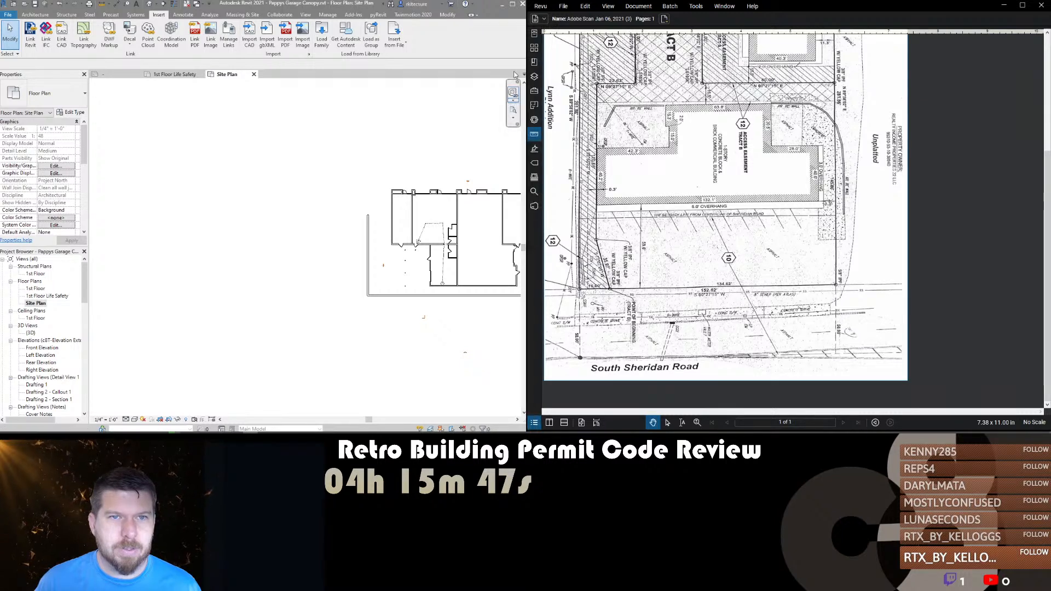
pyautogui.click(466, 88)
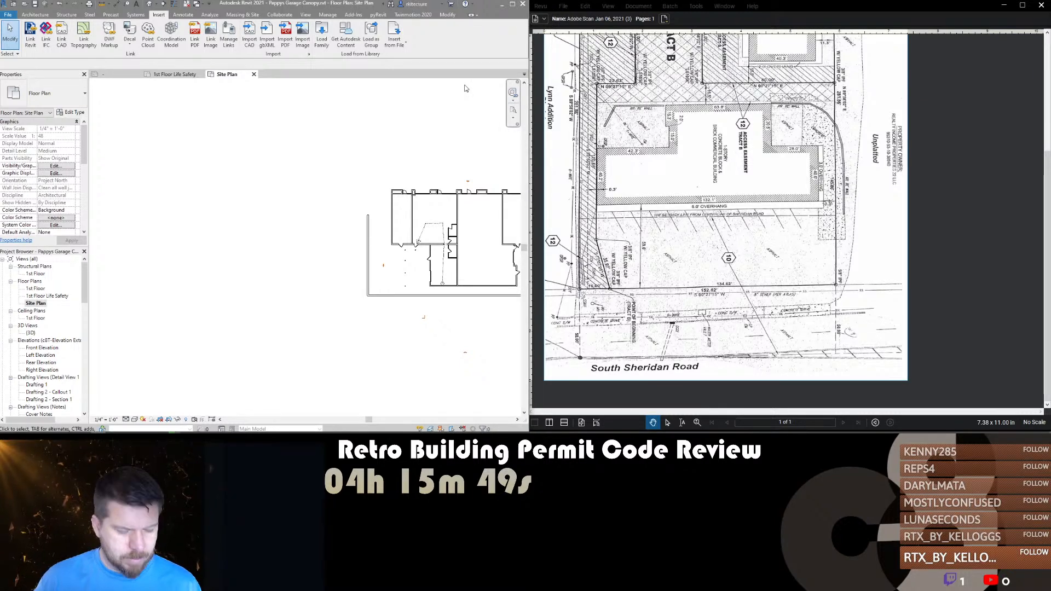
pyautogui.press('super+Left')
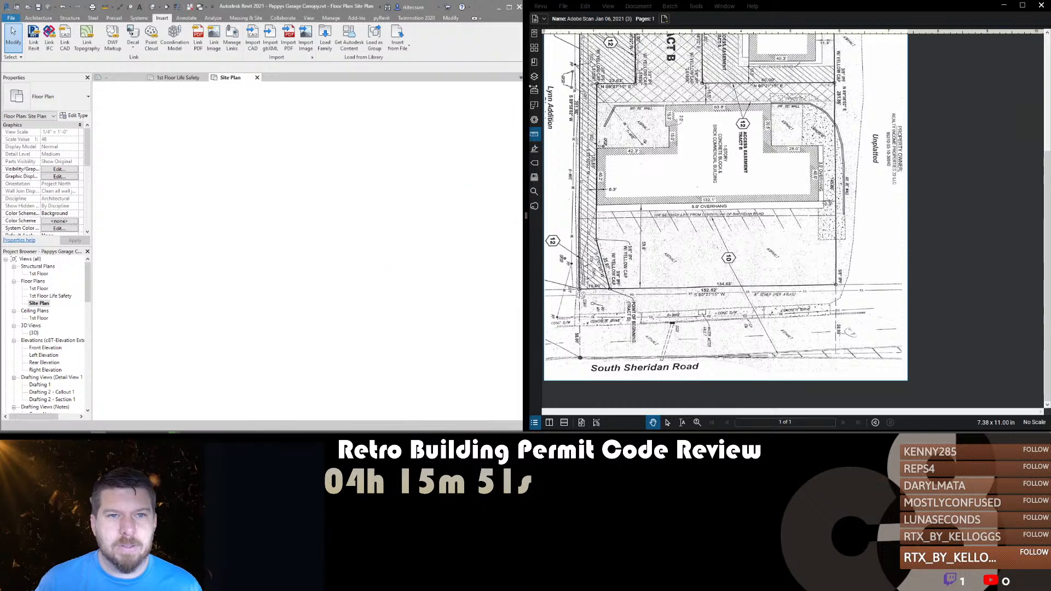
pyautogui.moveTo(526, 216); pyautogui.dragTo(644, 216)
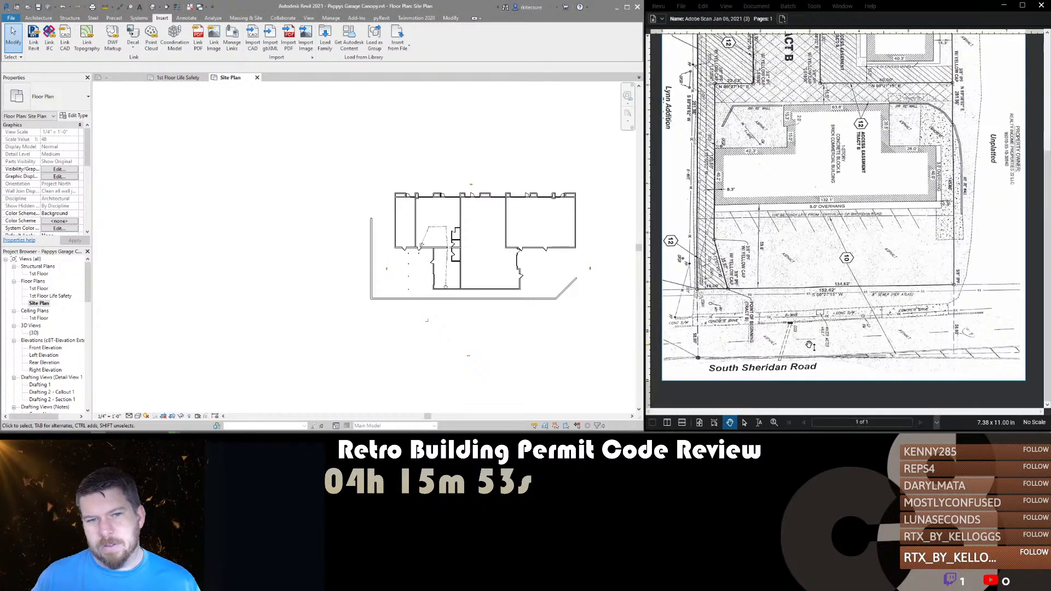
# Rotate the survey page 180 degrees in Revu so it matches the building's orientation in the Site Plan.
pyautogui.click(801, 228)
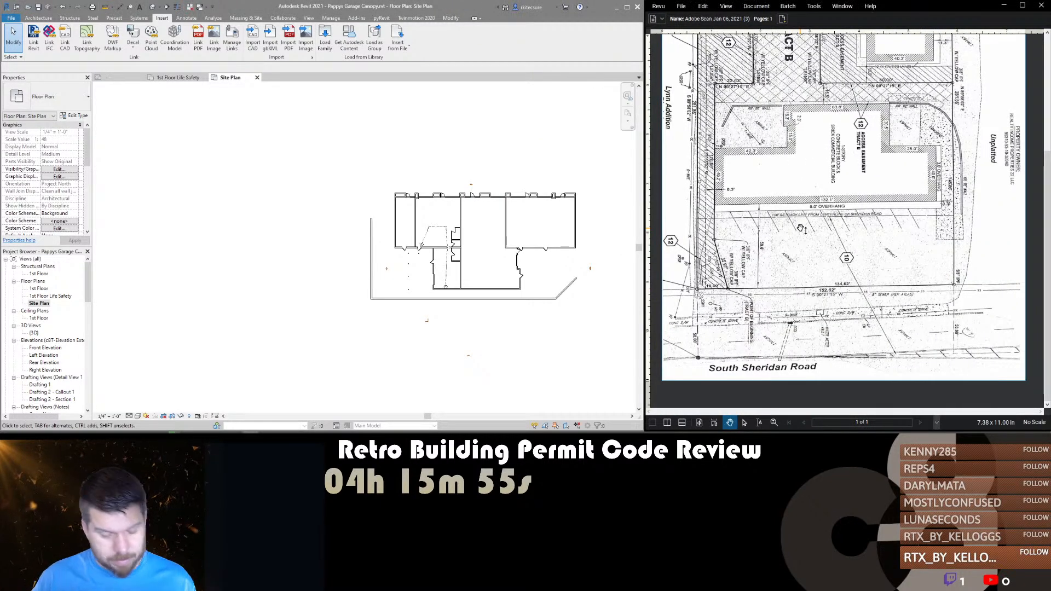
pyautogui.hotkey('ctrl', 'shift', '+')
pyautogui.hotkey('ctrl', 'shift', '+')
pyautogui.moveTo(812, 164)
pyautogui.mouseDown()
pyautogui.moveTo(794, 306)
pyautogui.moveTo(759, 295)
pyautogui.mouseUp()
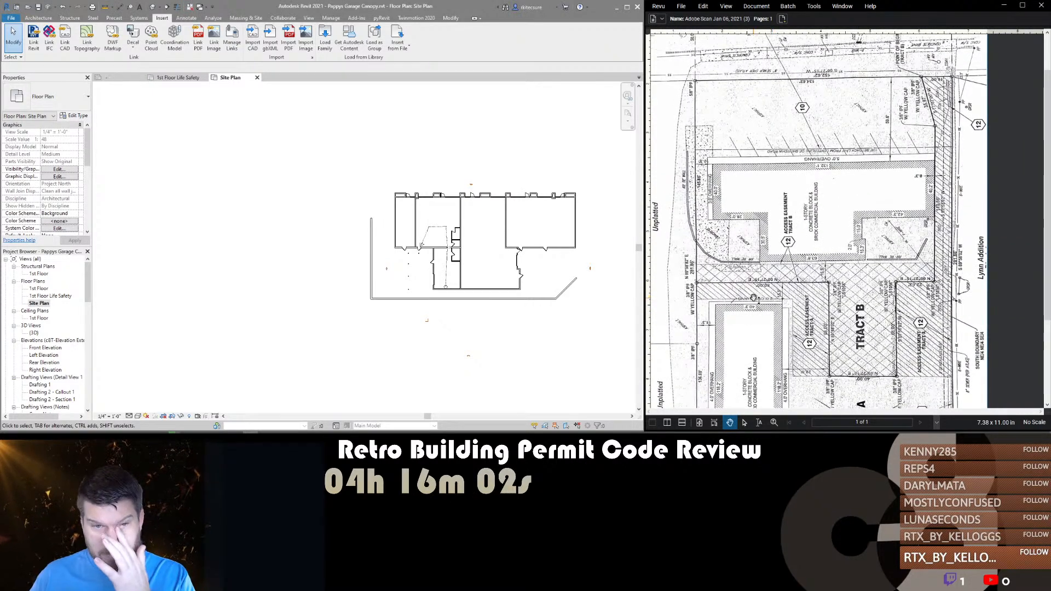
# Start a property line in the Site Plan view, to be created by entering distances and bearings.
pyautogui.click(437, 110)
pyautogui.moveTo(413, 126); pyautogui.dragTo(381, 140, button='middle')
pyautogui.scroll(-1, 381, 141)
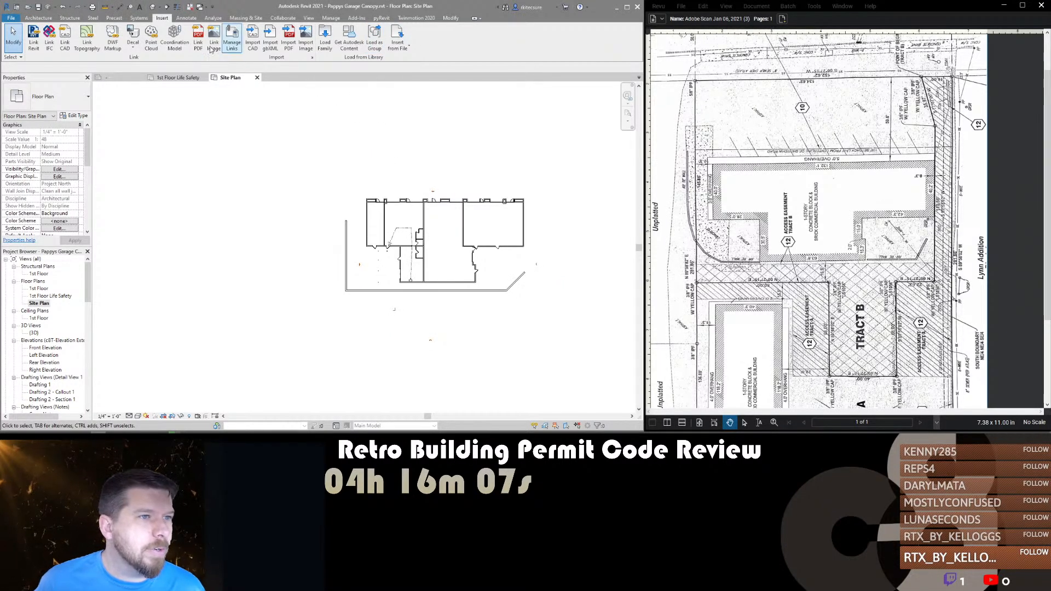
pyautogui.click(330, 18)
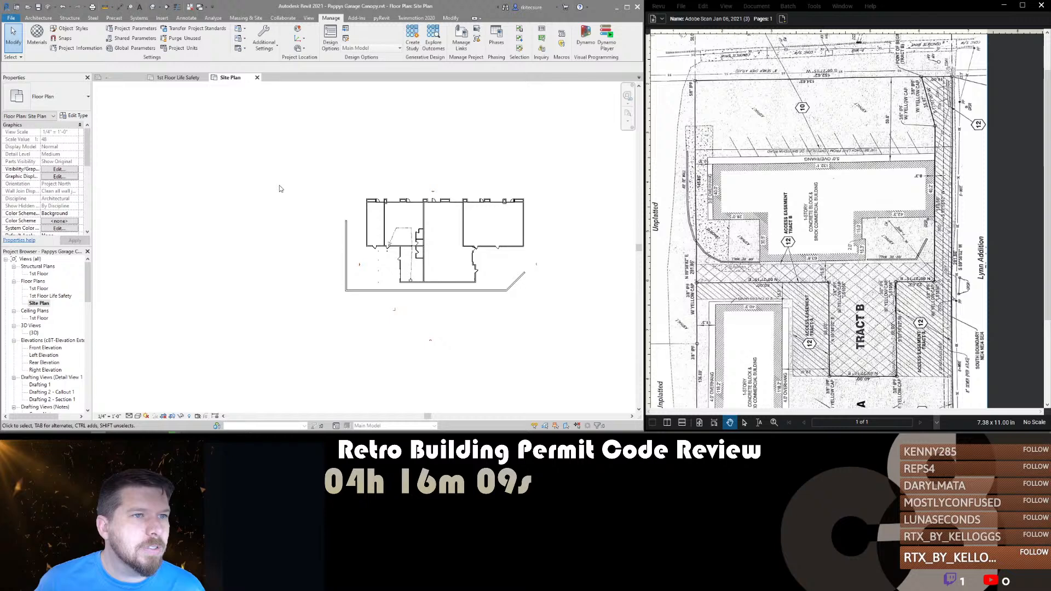
pyautogui.click(245, 18)
pyautogui.click(364, 38)
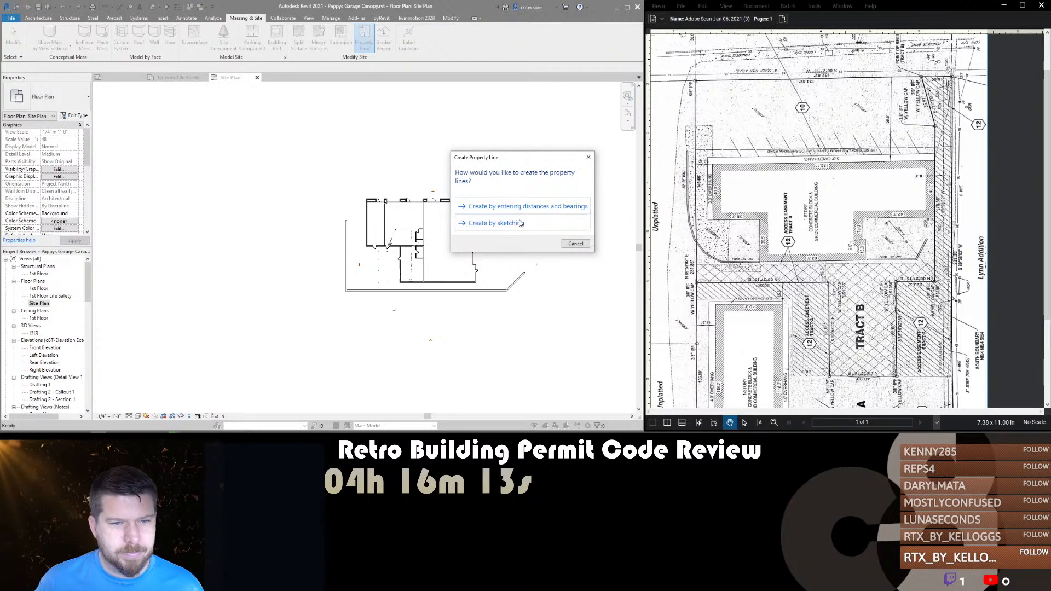
pyautogui.click(520, 211)
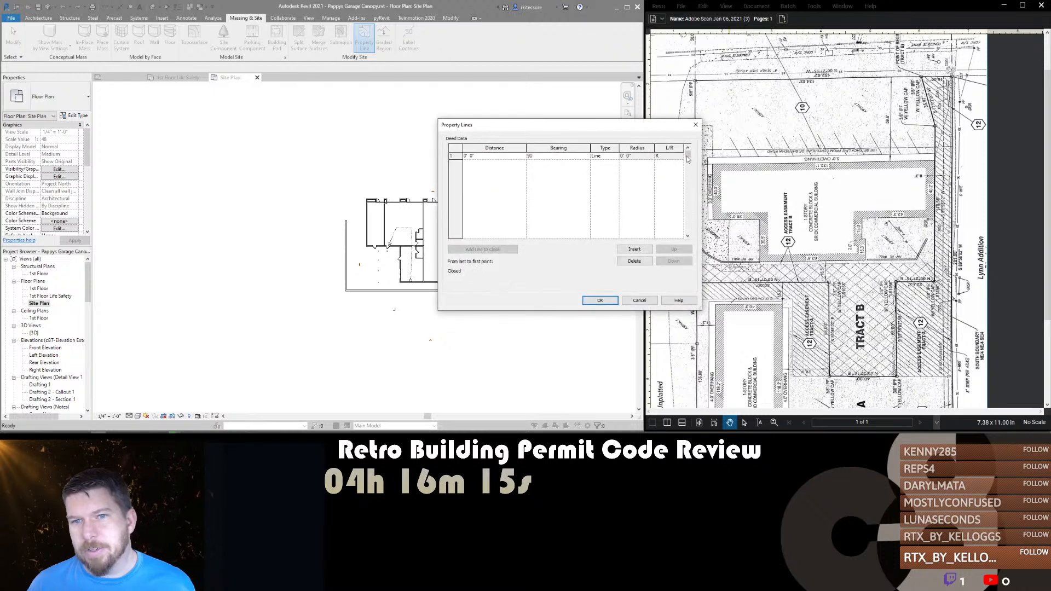
# Move the Property Lines dialog clear of the survey and examine the lot's frontage dimensions and bearing in Revu.
pyautogui.moveTo(583, 125); pyautogui.dragTo(415, 106)
pyautogui.moveTo(806, 154); pyautogui.dragTo(819, 212)
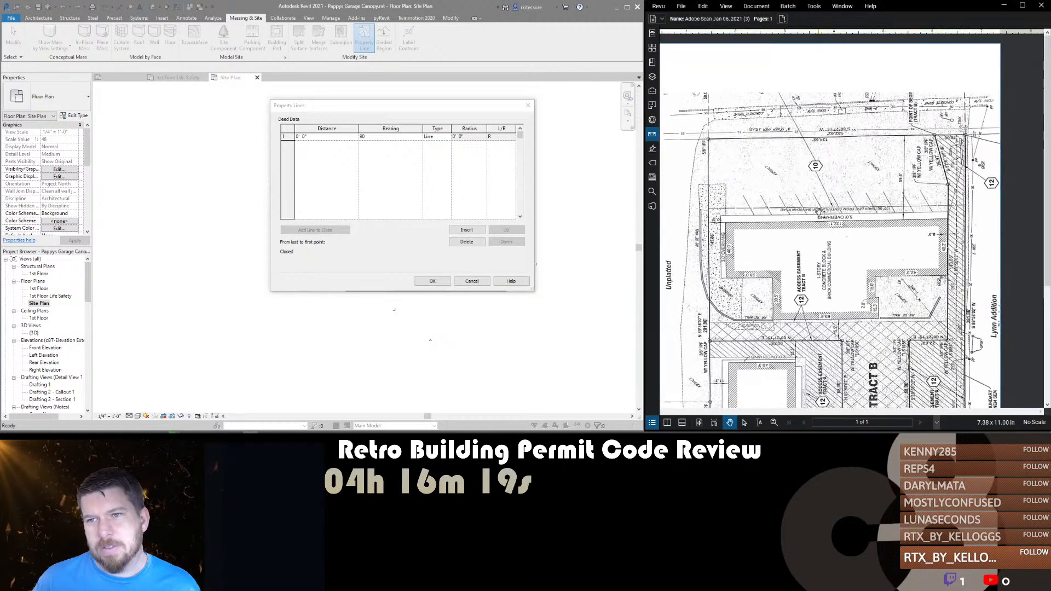
pyautogui.scroll(2, 815, 145)
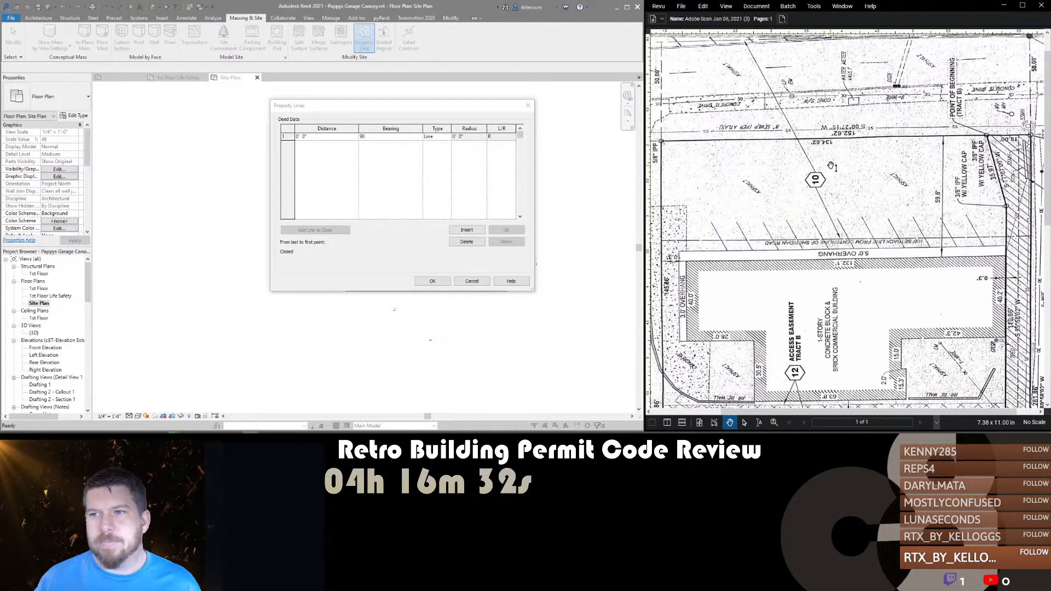
pyautogui.click(648, 159)
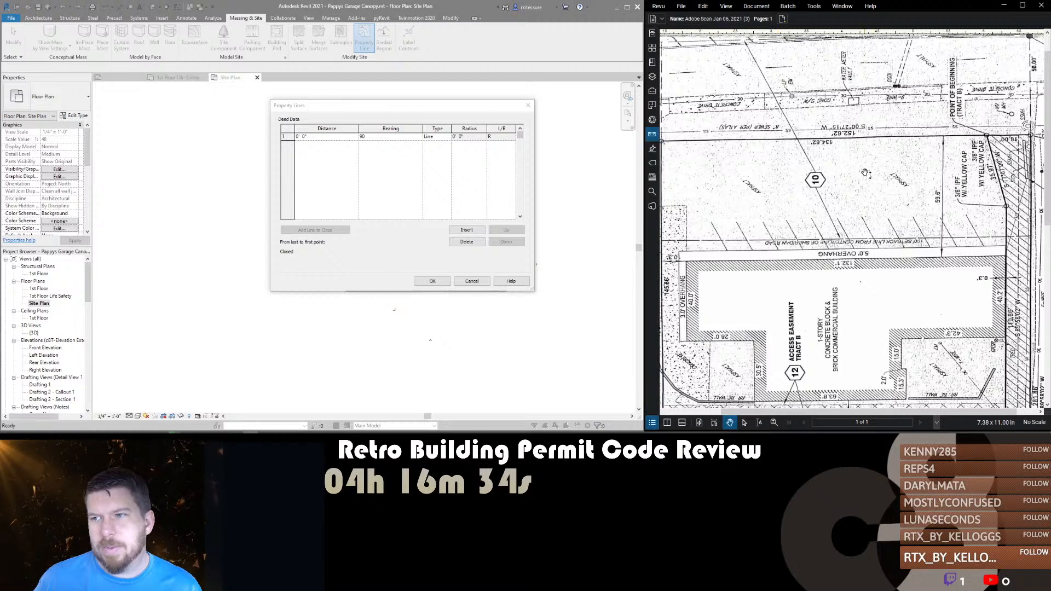
pyautogui.moveTo(857, 163); pyautogui.dragTo(788, 94)
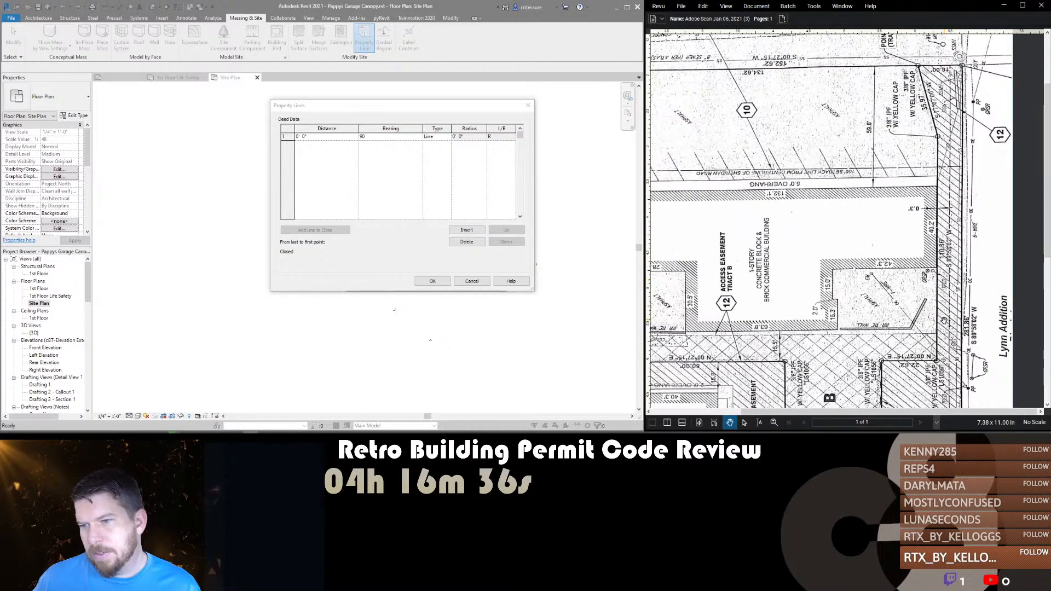
pyautogui.moveTo(806, 232); pyautogui.dragTo(877, 280)
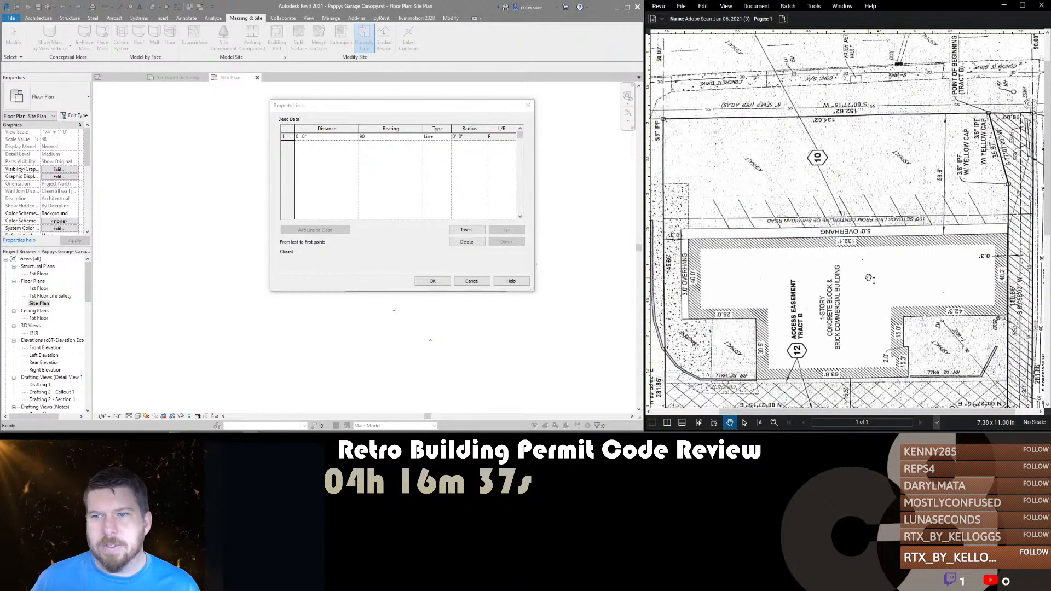
# Try to define the first deed segment with a distance of 152.62 and a bearing of 0, and cancel the property line.
pyautogui.click(324, 137)
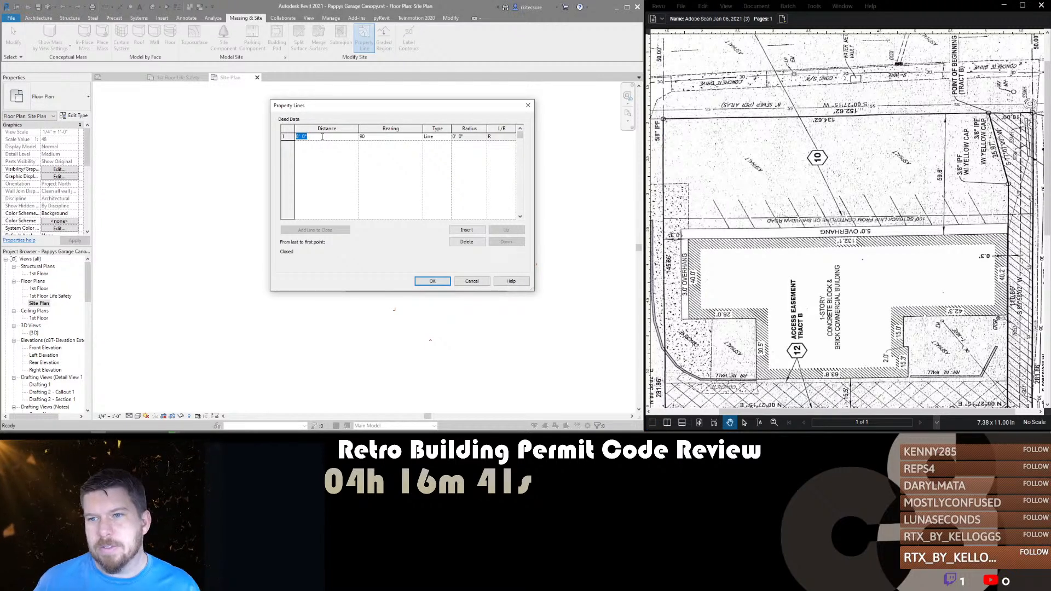
pyautogui.write('134.62')
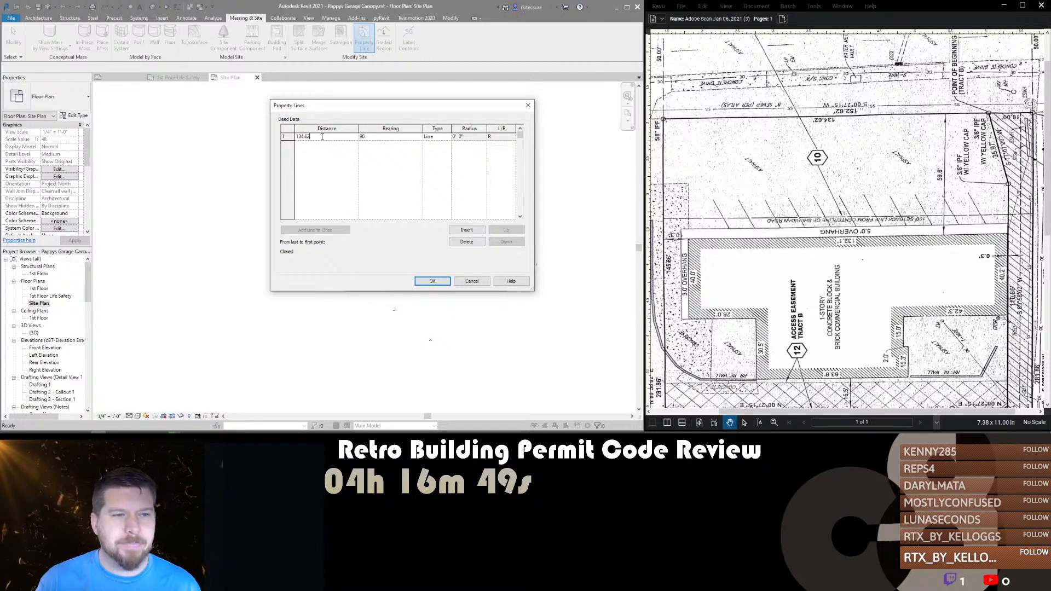
pyautogui.press('BackSpace')
pyautogui.press('BackSpace')
pyautogui.press('BackSpace')
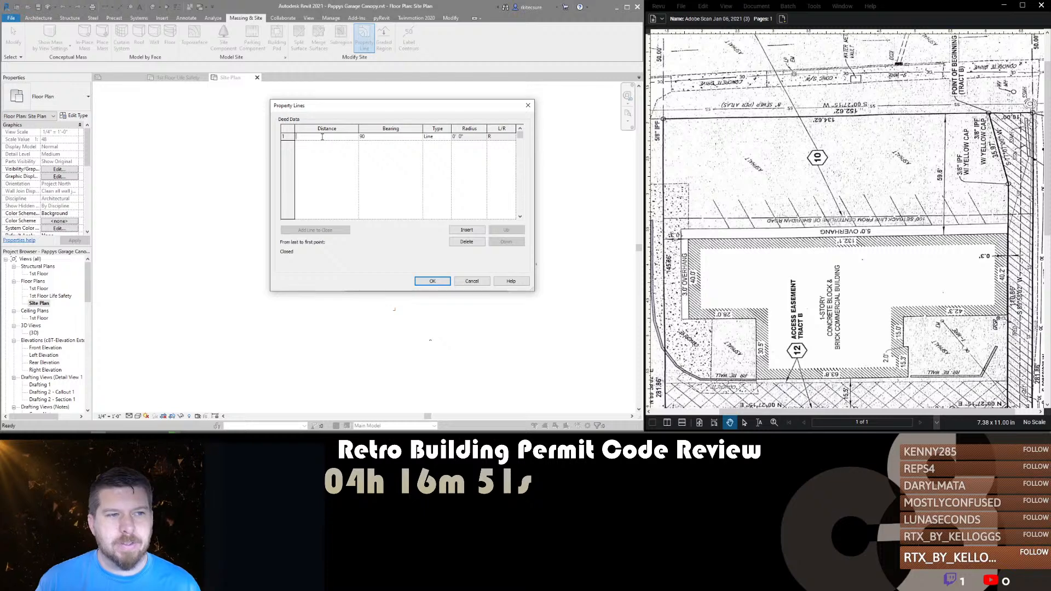
pyautogui.write('5')
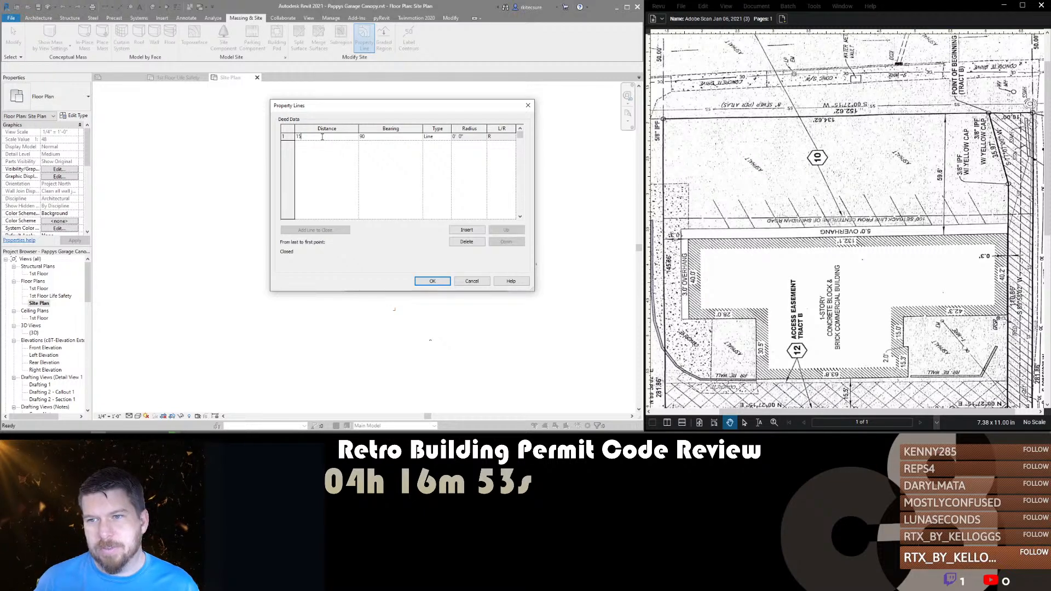
pyautogui.write('2.62')
pyautogui.press('Tab')
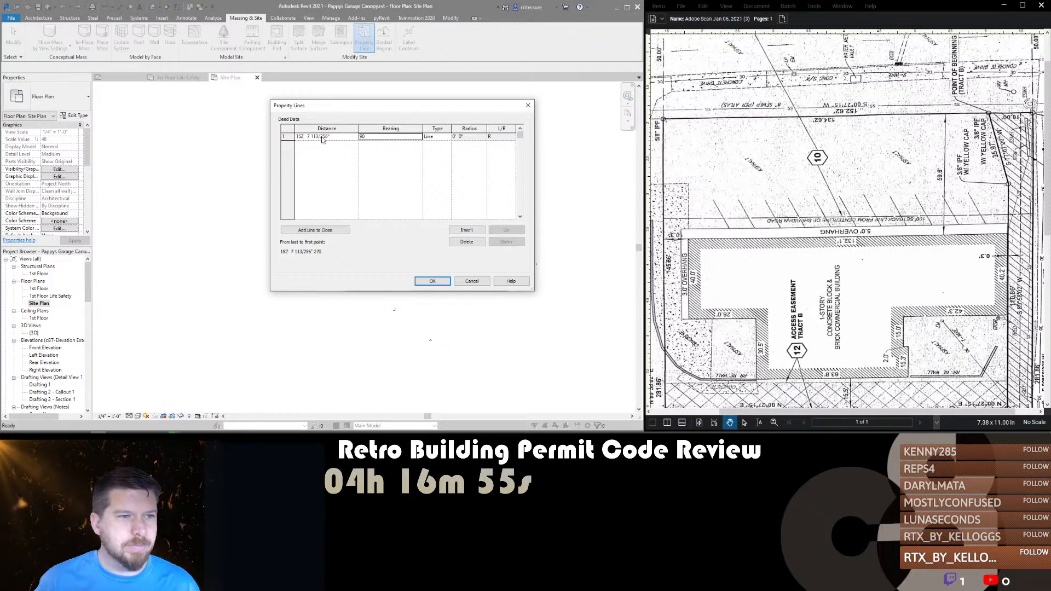
pyautogui.write('0')
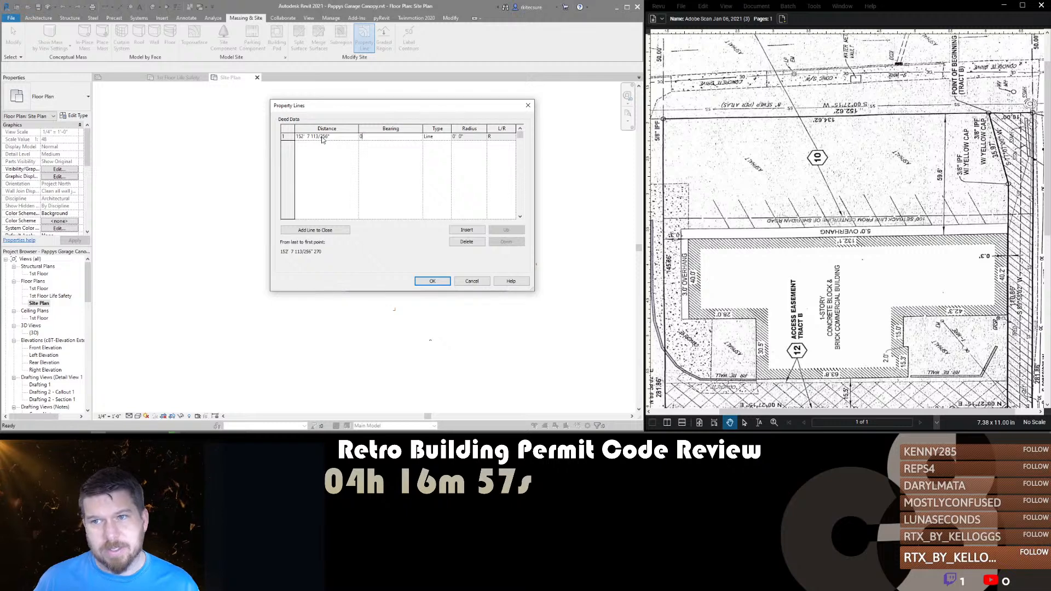
pyautogui.press('Tab')
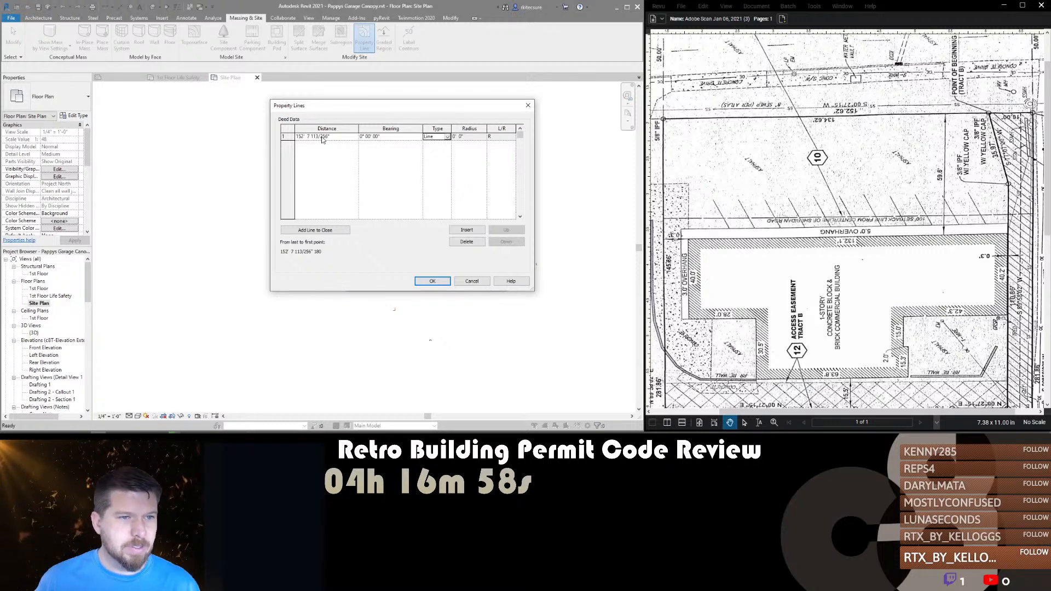
pyautogui.click(411, 139)
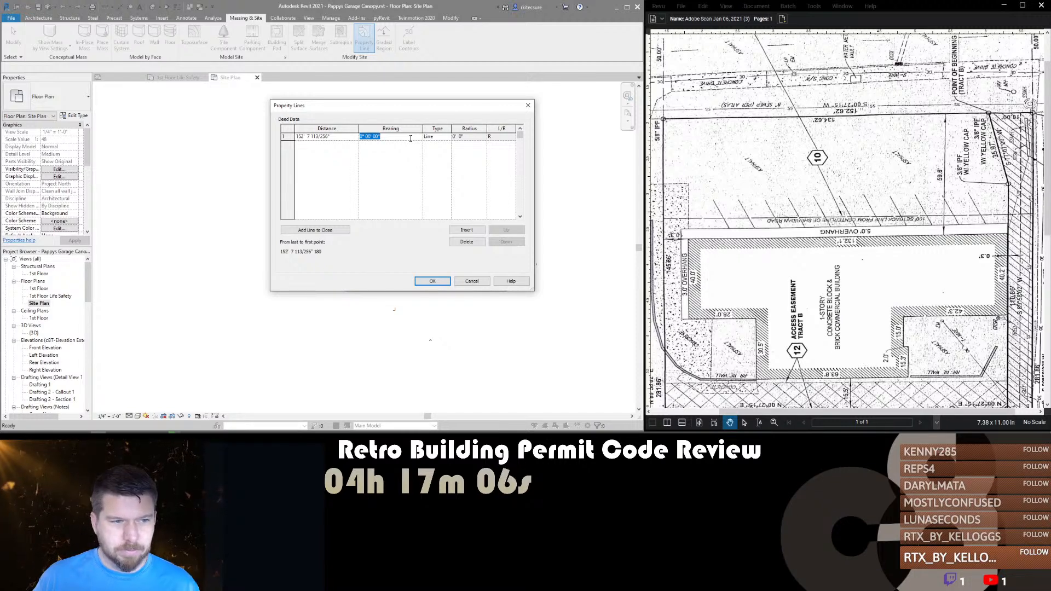
pyautogui.click(410, 138)
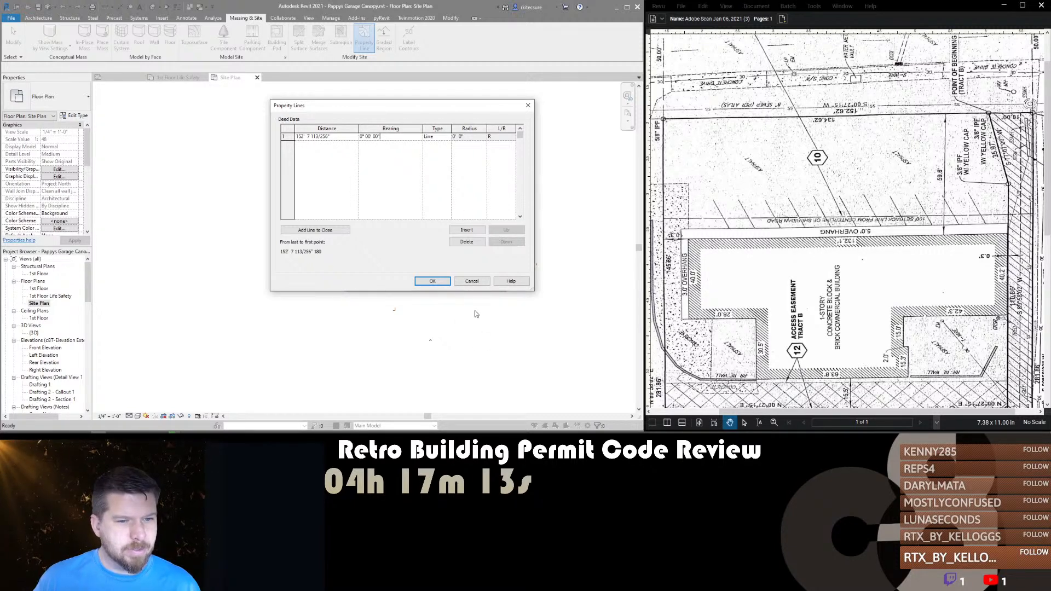
pyautogui.click(468, 282)
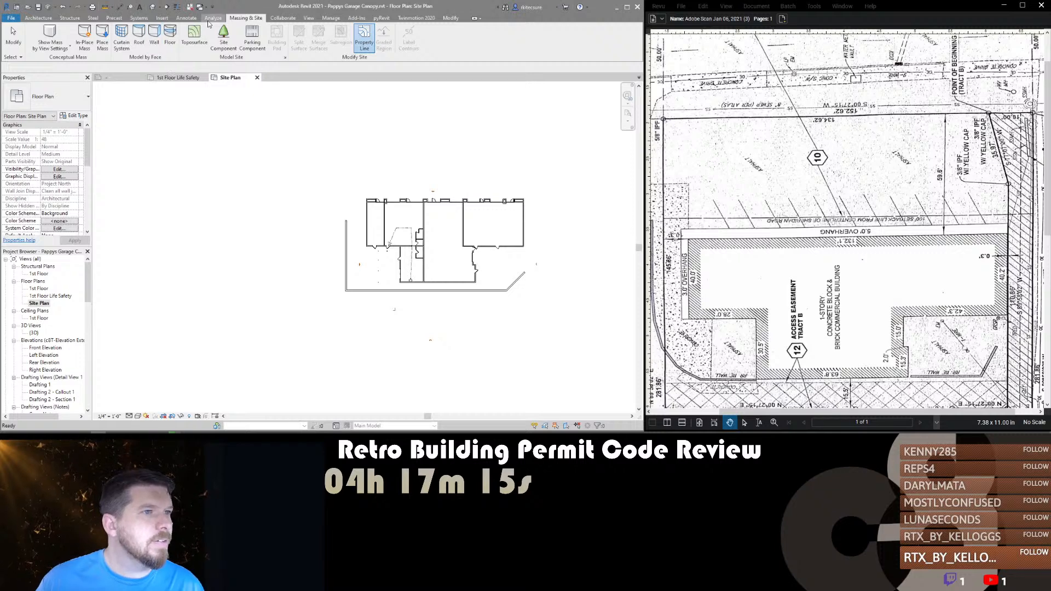
# Check the formats for Stationing and Stationing Interval under the Infrastructure discipline in the project units.
pyautogui.click(330, 18)
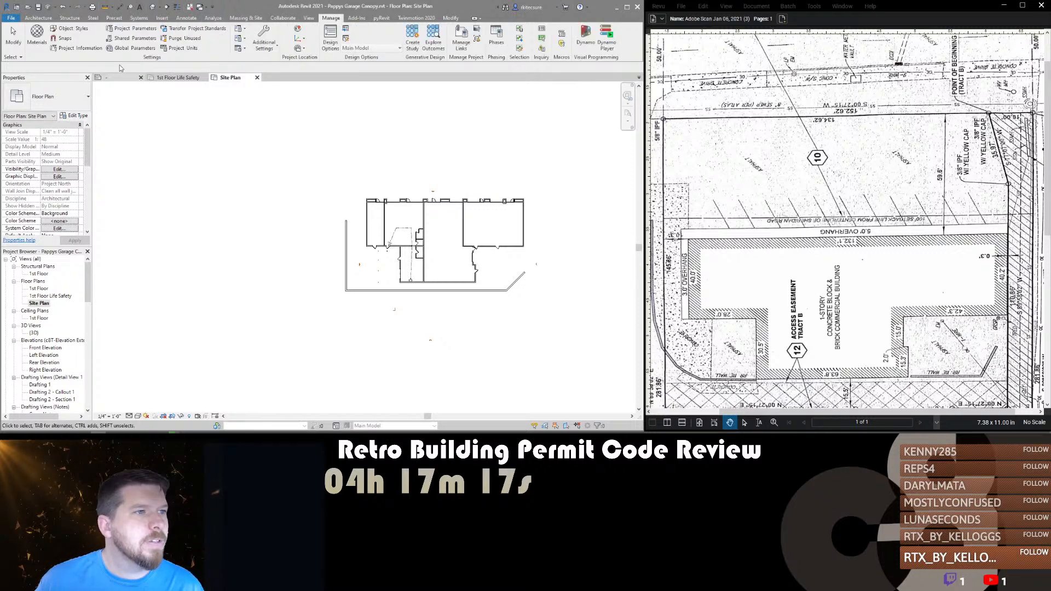
pyautogui.click(177, 49)
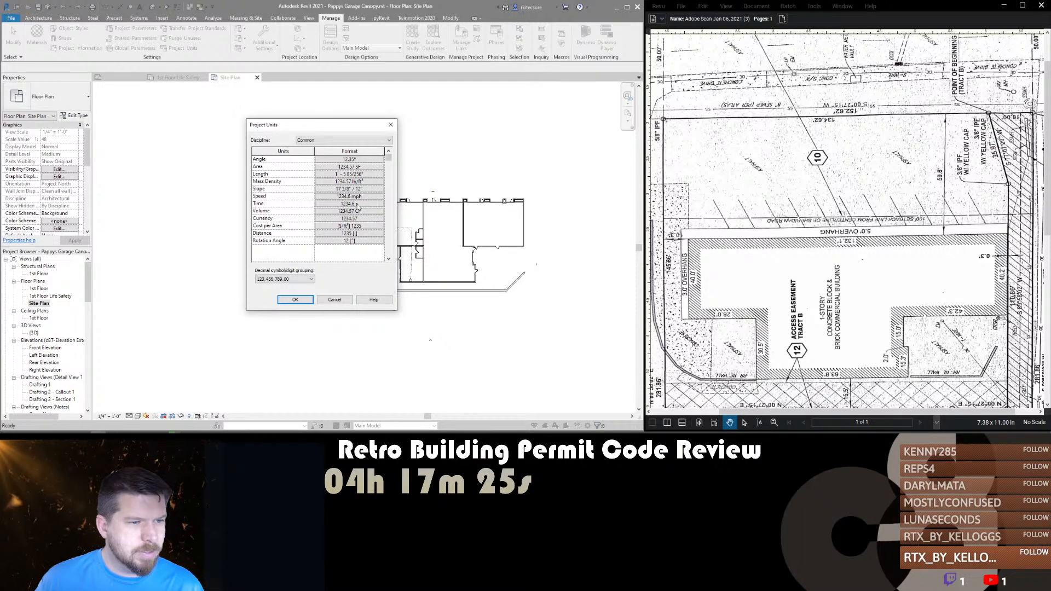
pyautogui.click(323, 140)
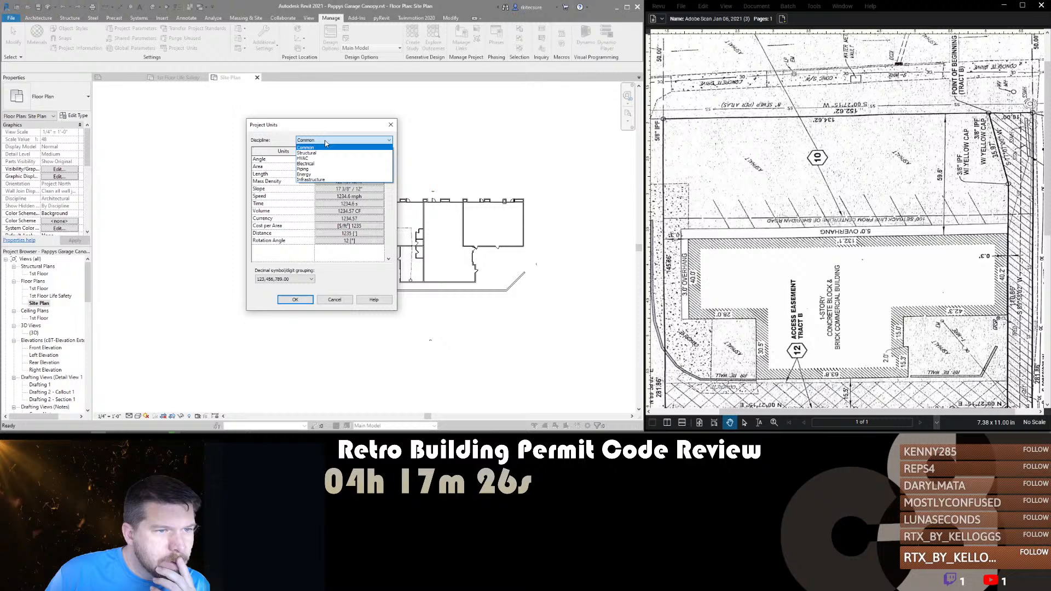
pyautogui.click(322, 179)
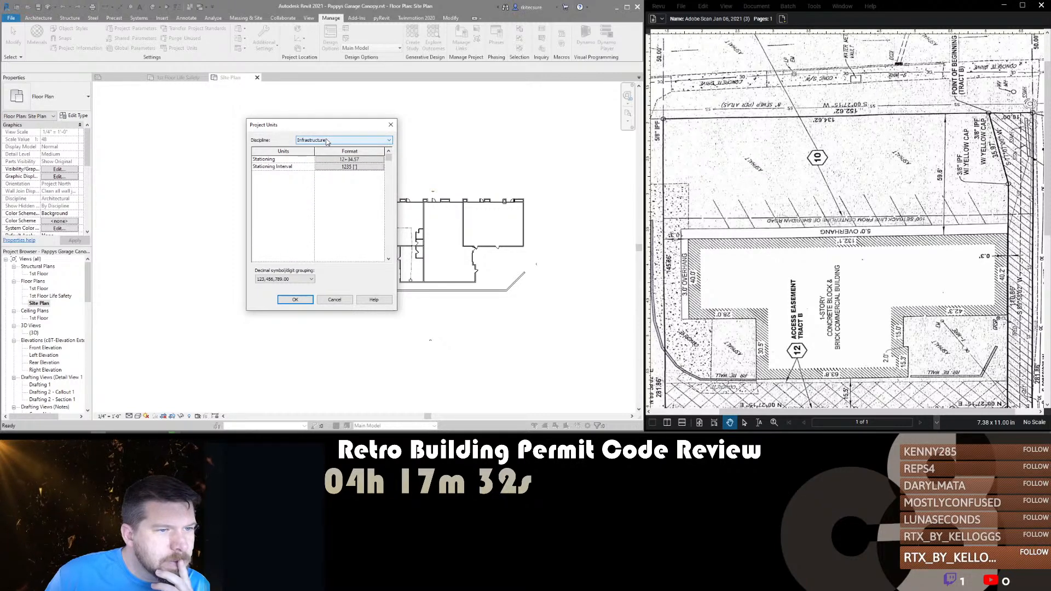
pyautogui.click(326, 141)
pyautogui.click(327, 146)
pyautogui.click(330, 160)
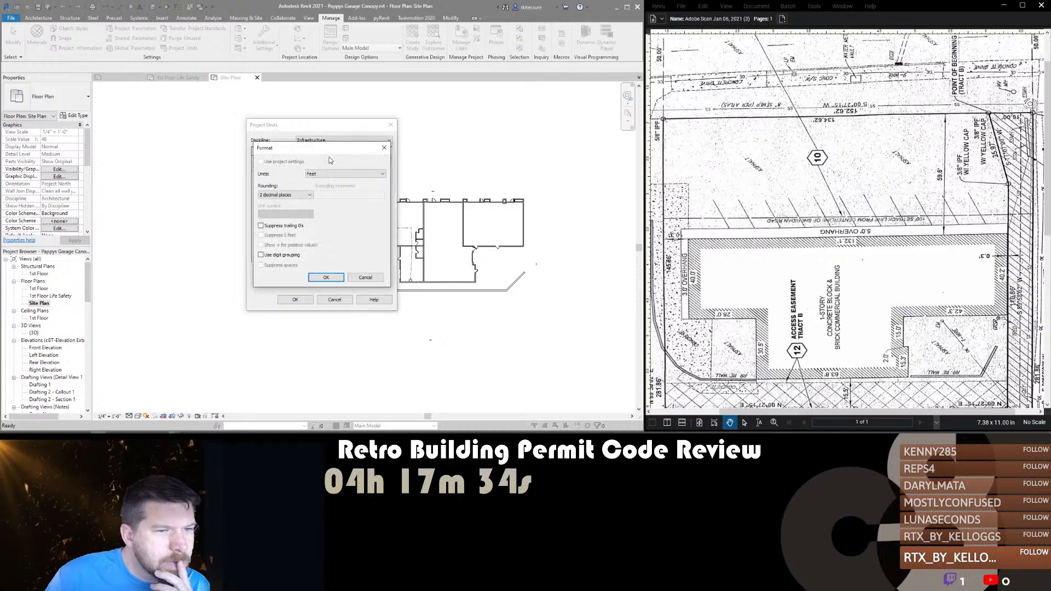
pyautogui.click(365, 277)
pyautogui.click(353, 167)
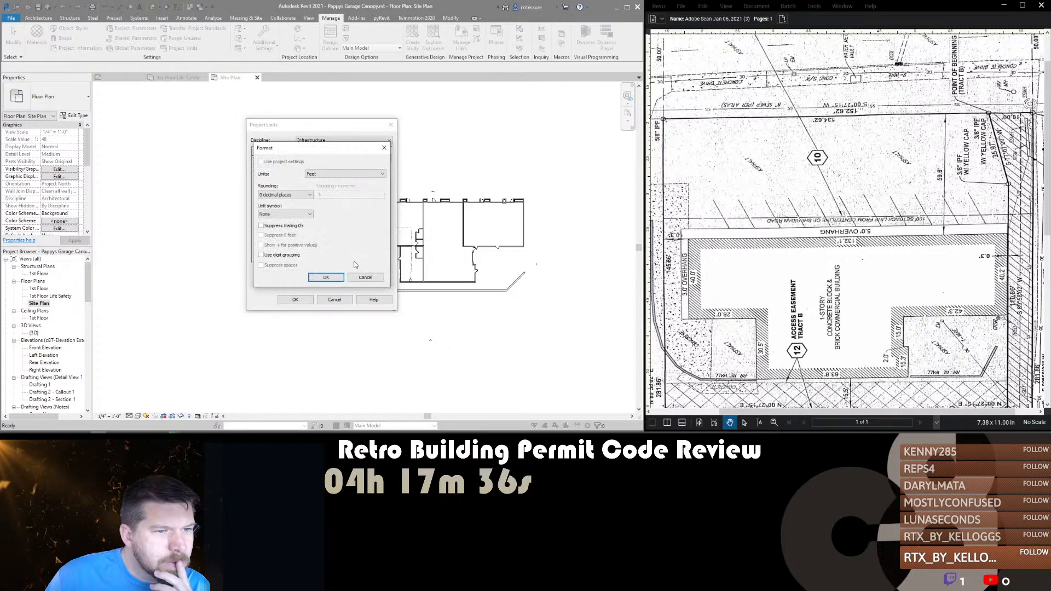
pyautogui.click(365, 277)
# Check the Distance format and digit grouping under the Common discipline, and leave the project units without changes.
pyautogui.click(325, 142)
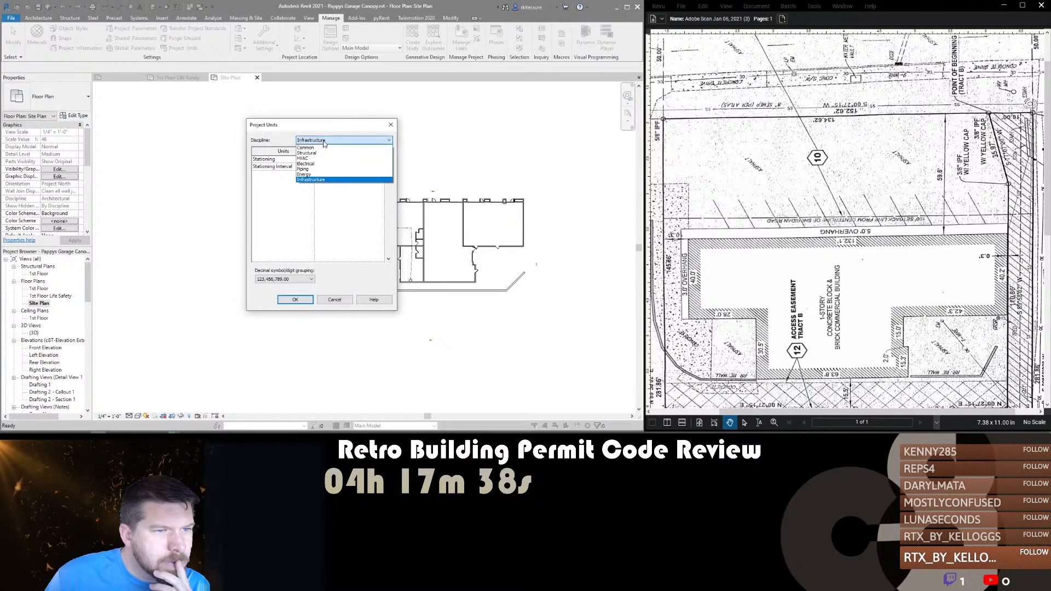
pyautogui.click(310, 148)
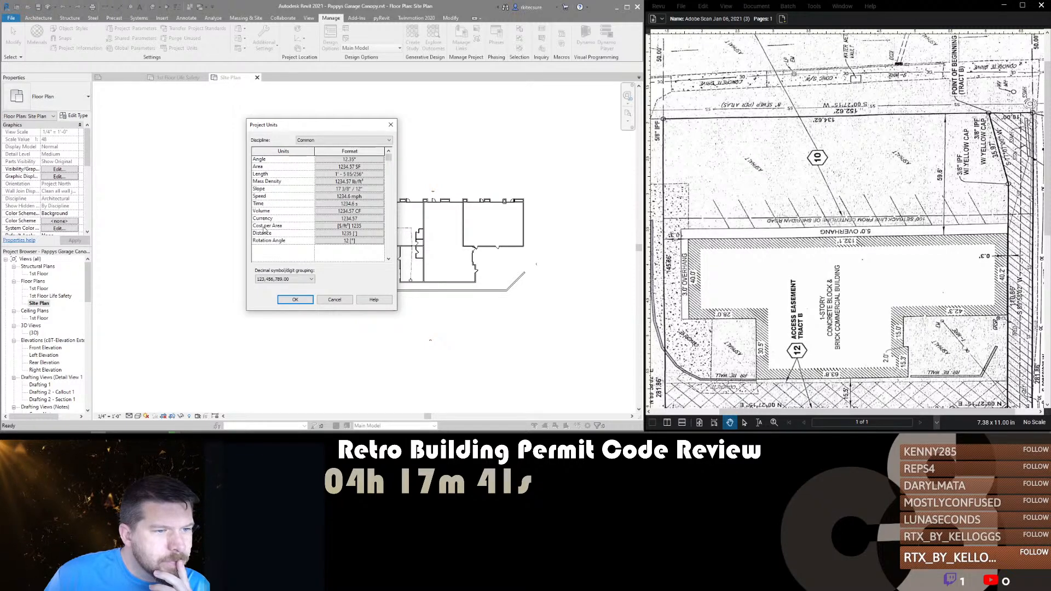
pyautogui.click(336, 234)
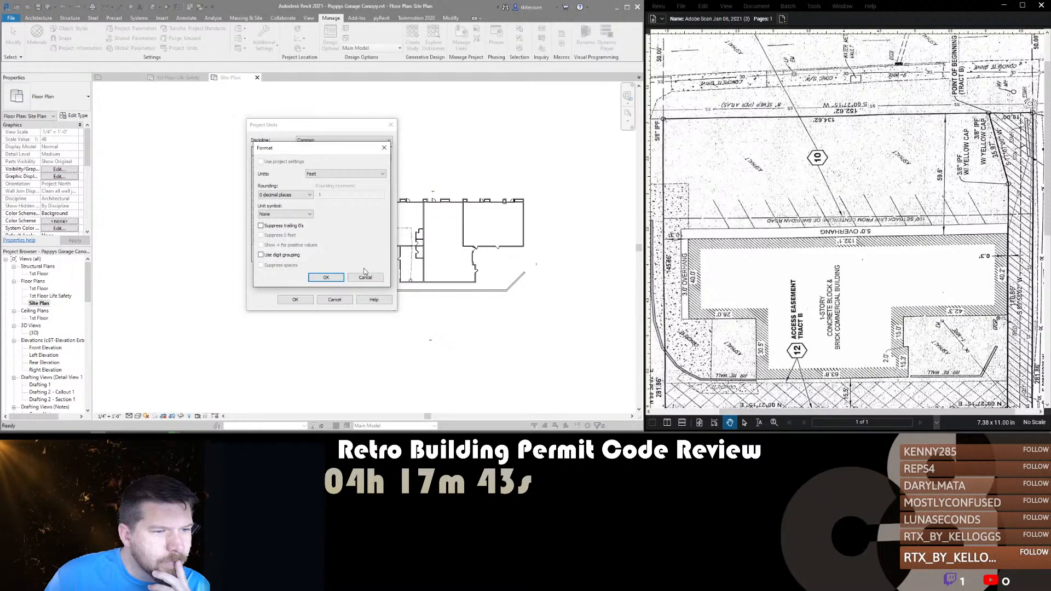
pyautogui.click(365, 277)
pyautogui.click(284, 279)
pyautogui.click(284, 278)
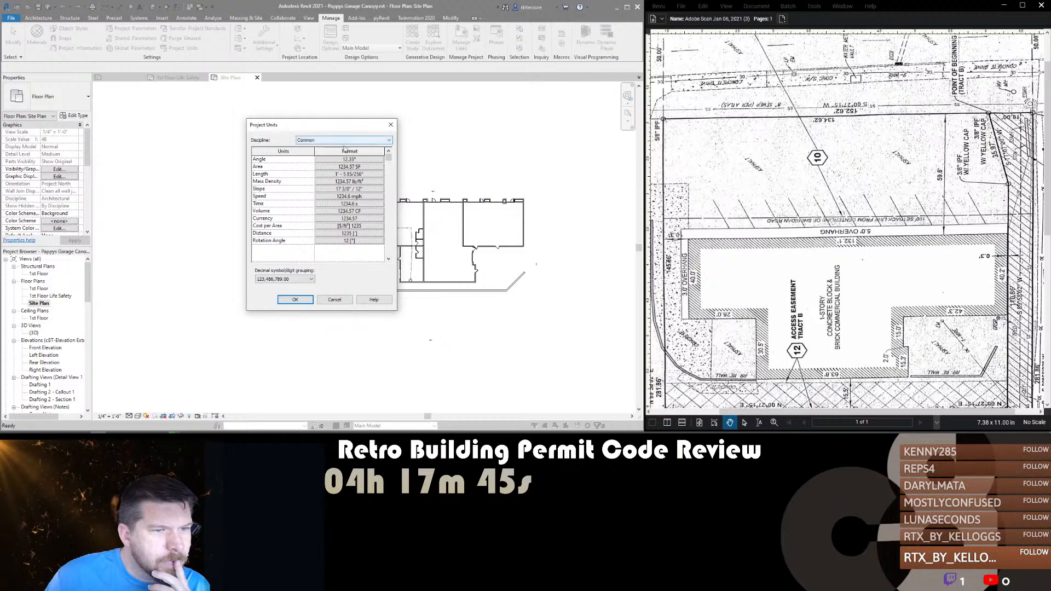
pyautogui.click(334, 299)
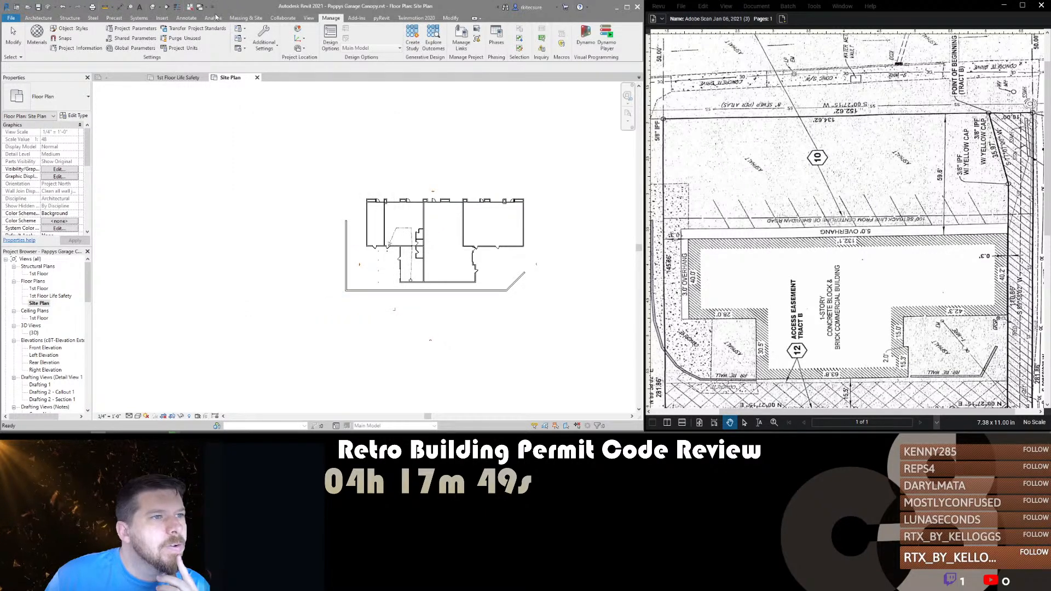
# Set the site's property data angle display to Degrees from N/S and its units to Degrees-minutes-seconds.
pyautogui.click(245, 18)
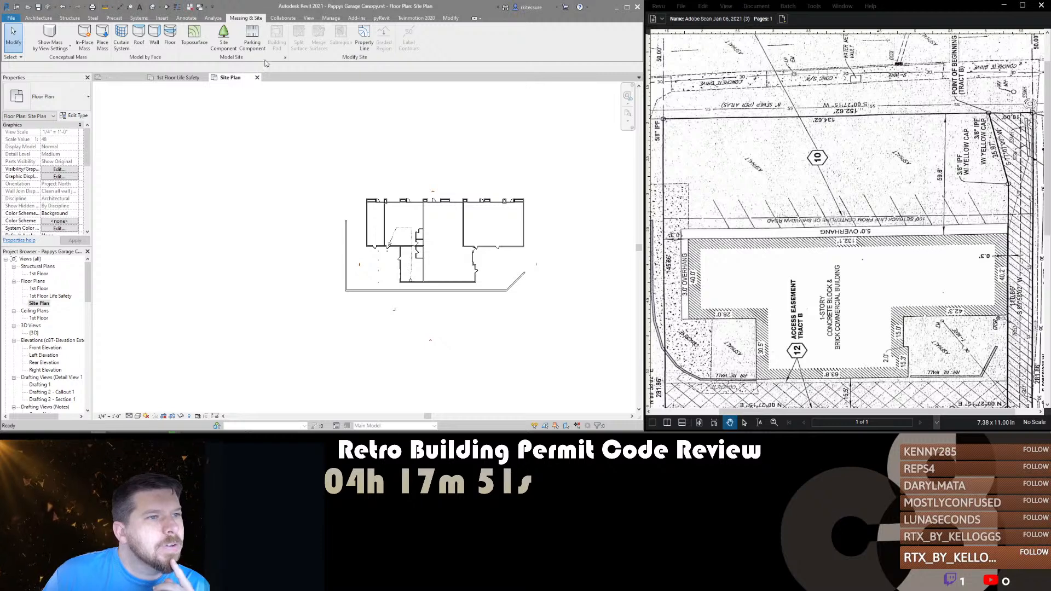
pyautogui.click(284, 57)
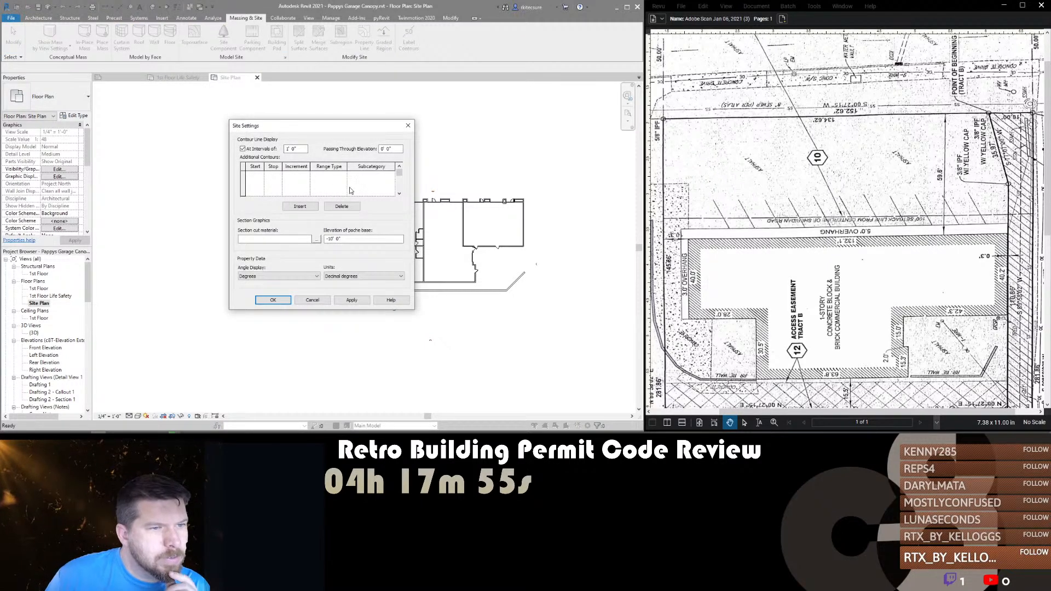
pyautogui.click(286, 277)
pyautogui.click(288, 289)
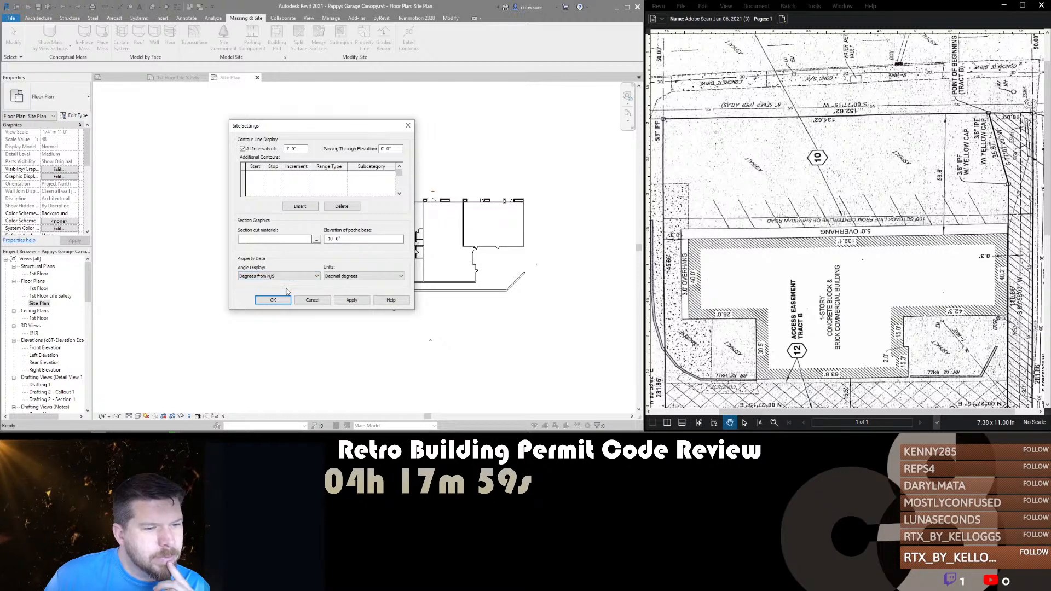
pyautogui.click(344, 277)
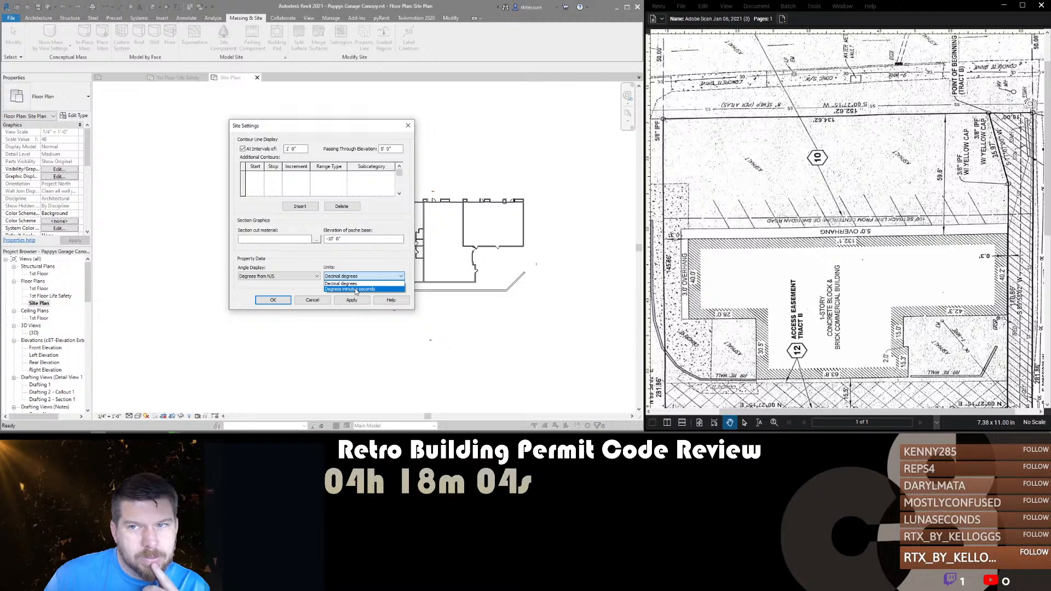
pyautogui.click(356, 289)
pyautogui.click(273, 300)
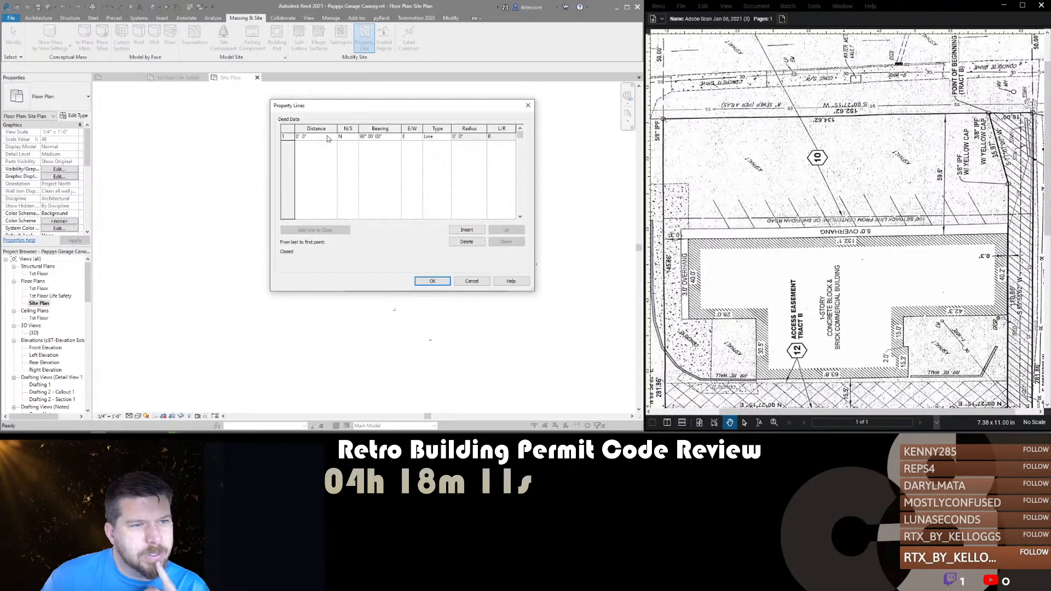
# Define the first deed segment with a distance of 152.62 and a bearing of S 0° 27' 15" W.
pyautogui.click(322, 137)
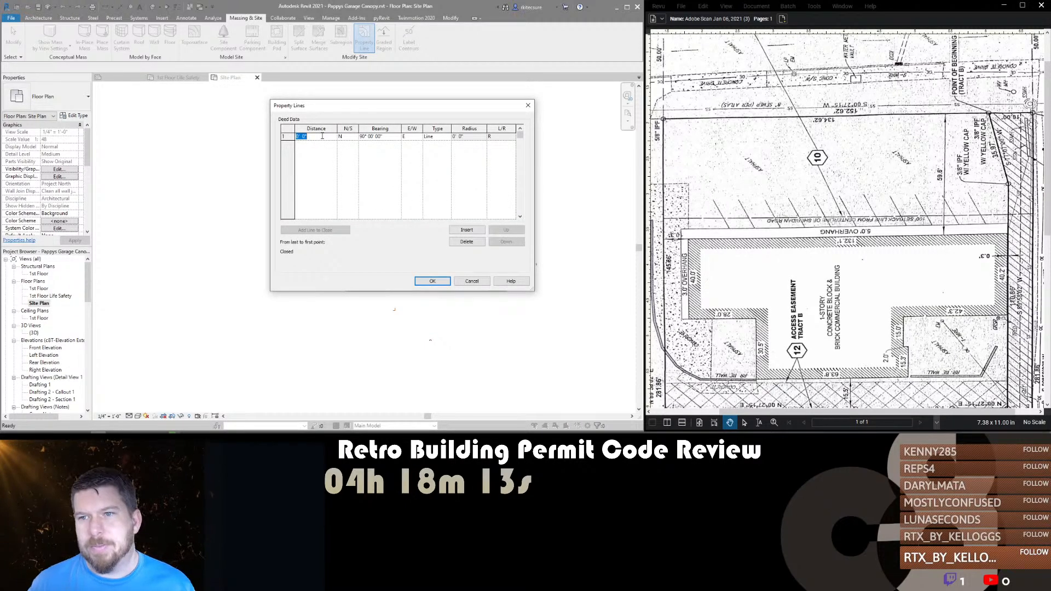
pyautogui.write('152')
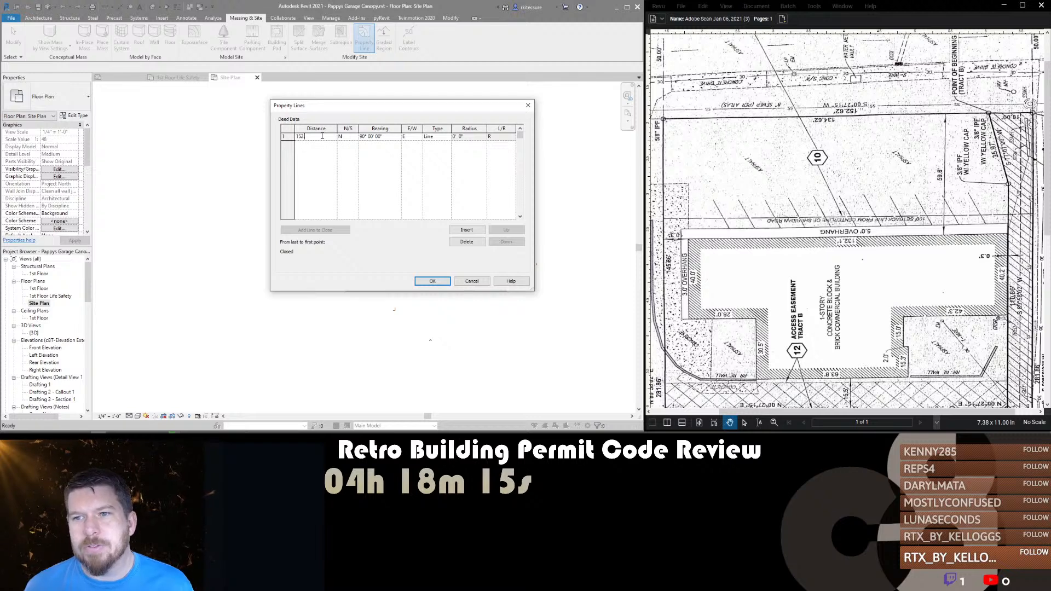
pyautogui.write('.62')
pyautogui.press('Tab')
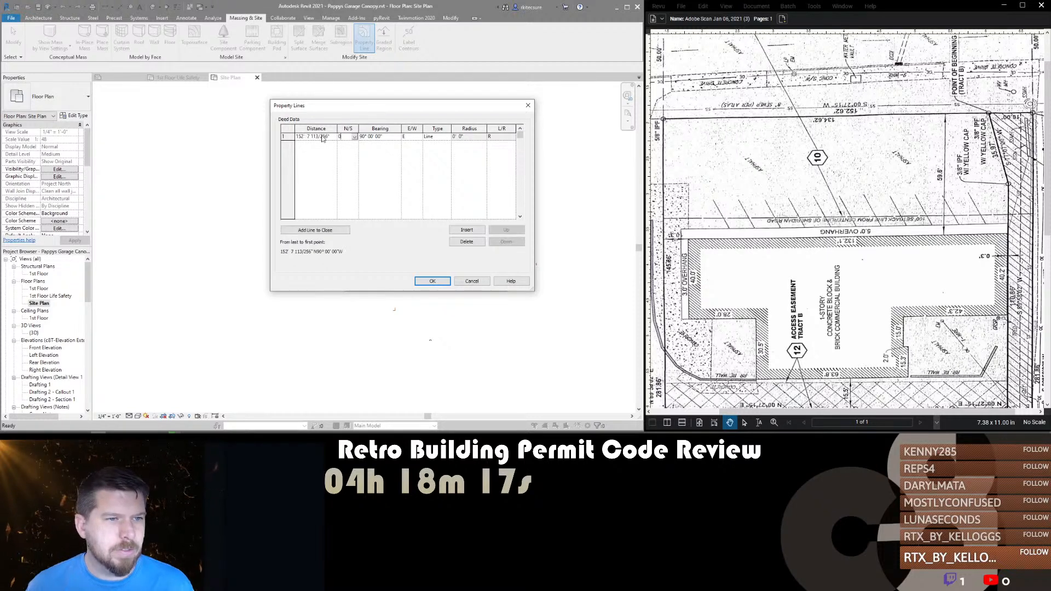
pyautogui.write('s')
pyautogui.press('Tab')
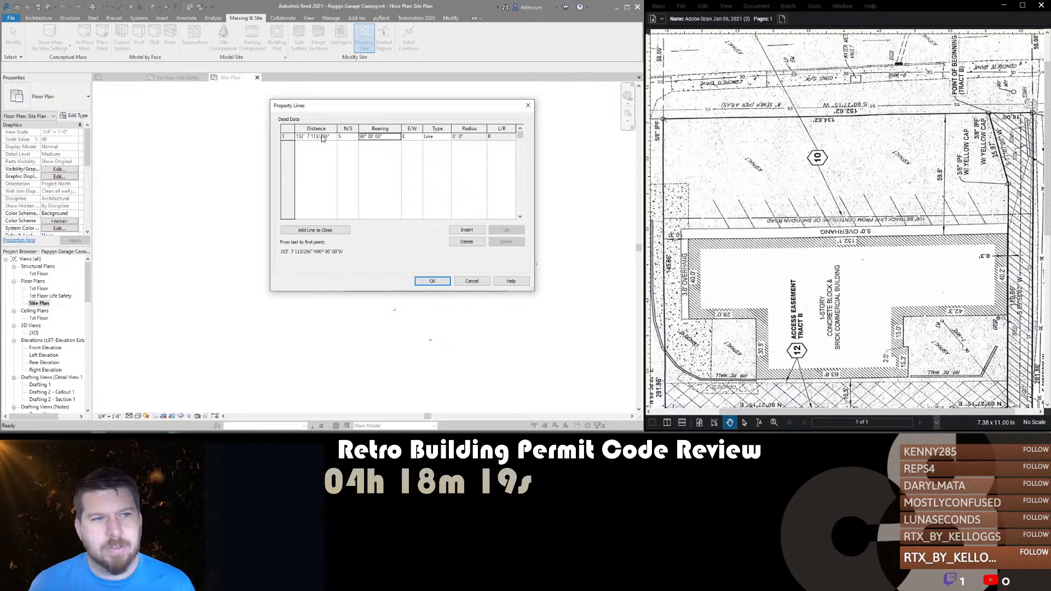
pyautogui.write("0° 27'")
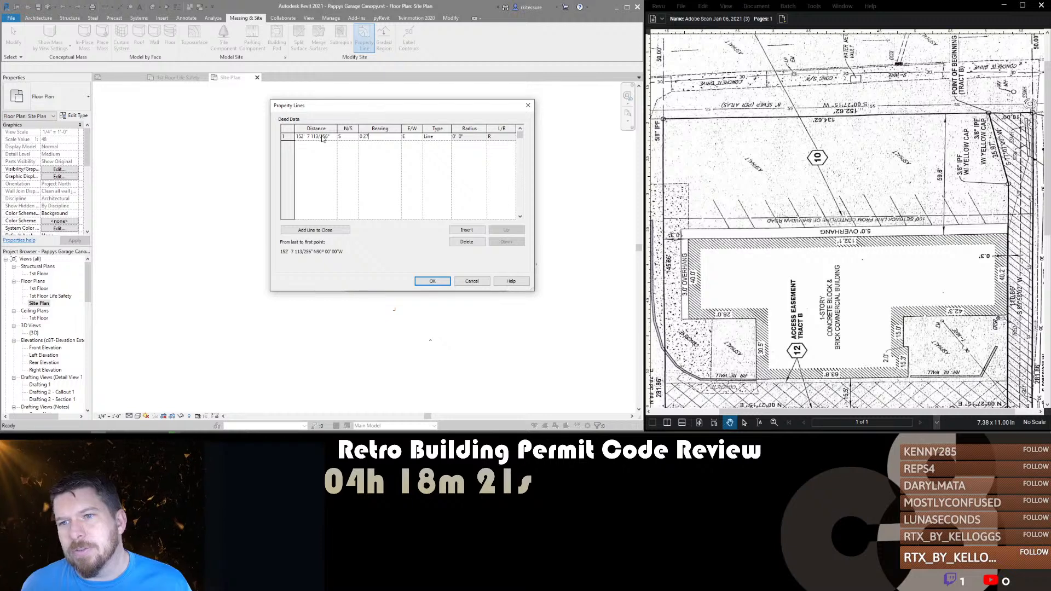
pyautogui.write(' 15')
pyautogui.press('Tab')
pyautogui.write('w')
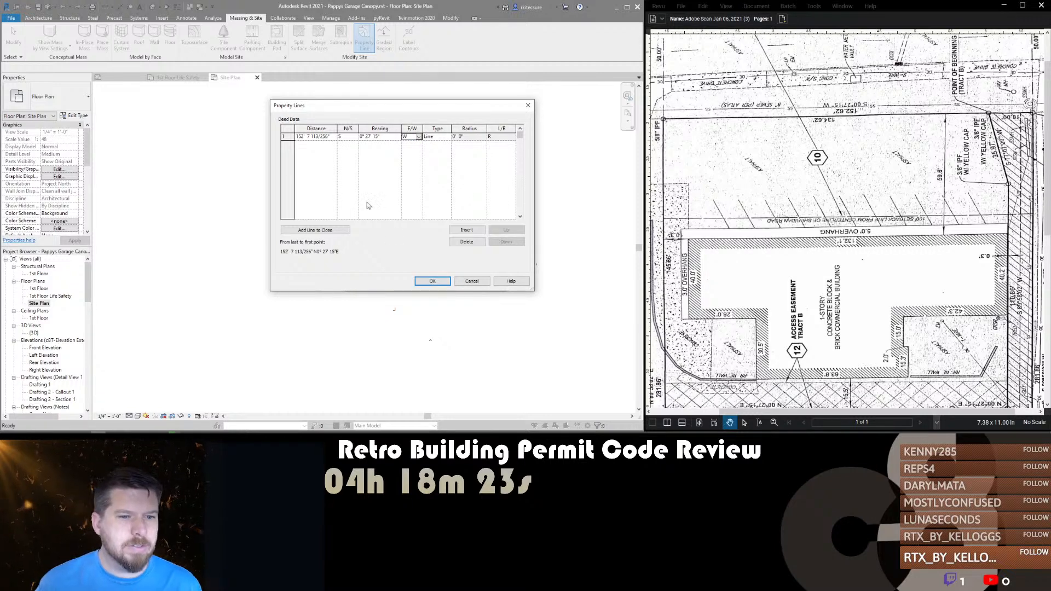
# Add a second deed segment with a distance of 281.86 and the survey's bearing of S 89° 58' 02" W.
pyautogui.click(465, 230)
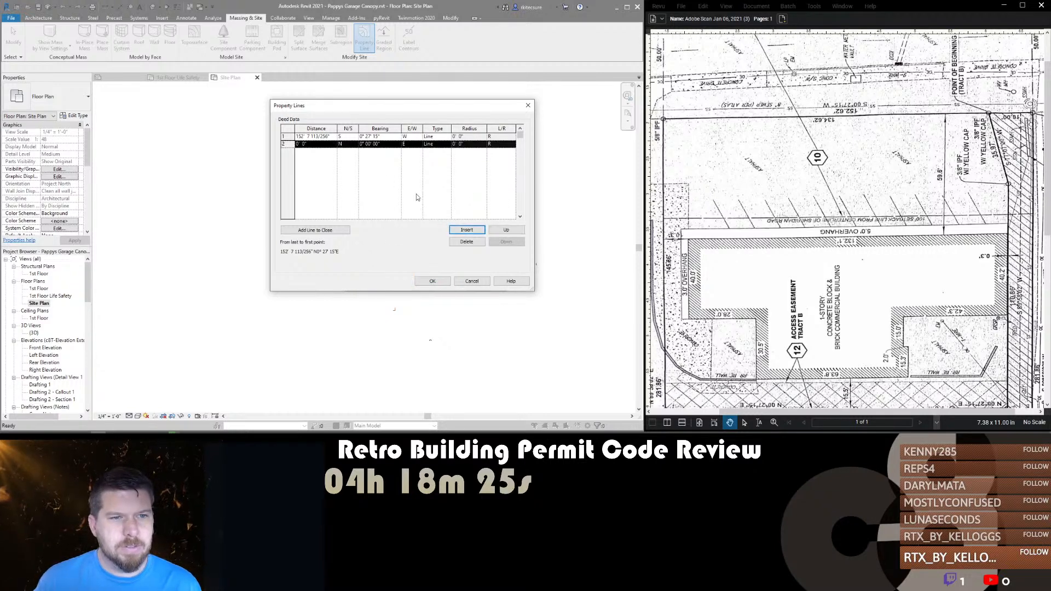
pyautogui.moveTo(839, 244); pyautogui.dragTo(723, 141)
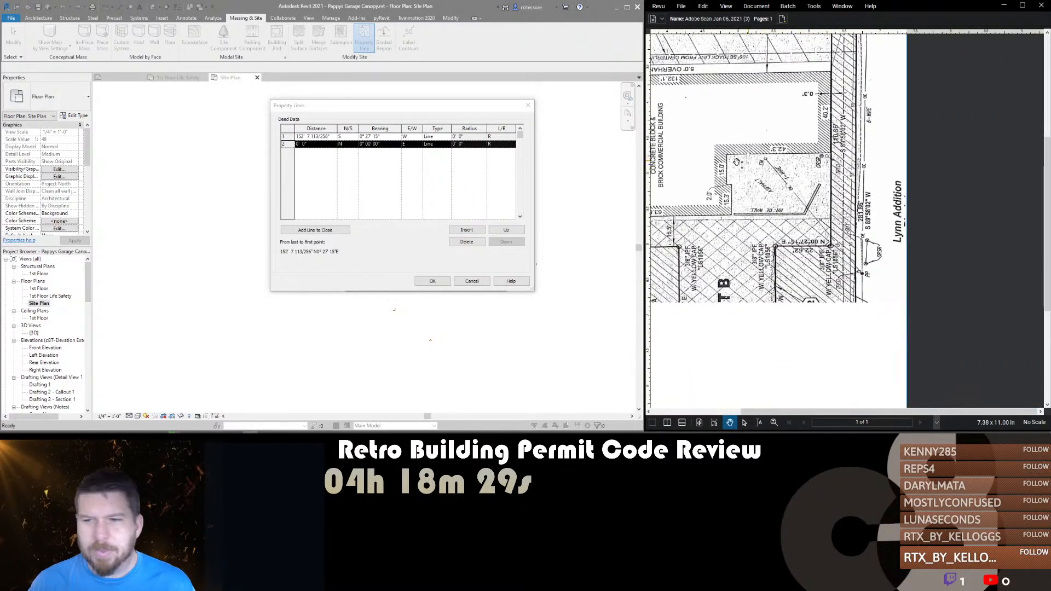
pyautogui.click(322, 144)
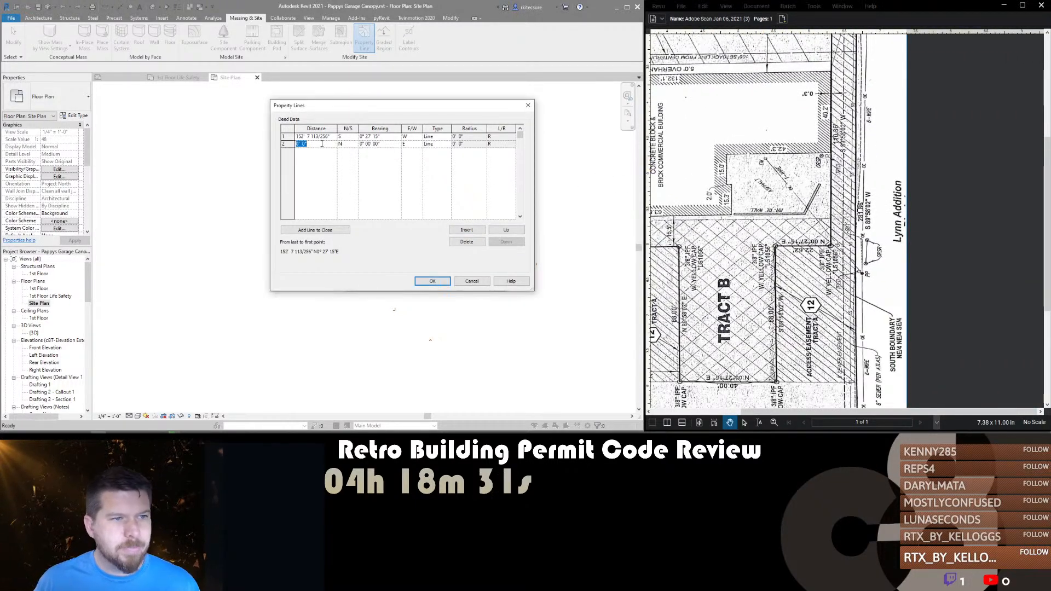
pyautogui.write('281')
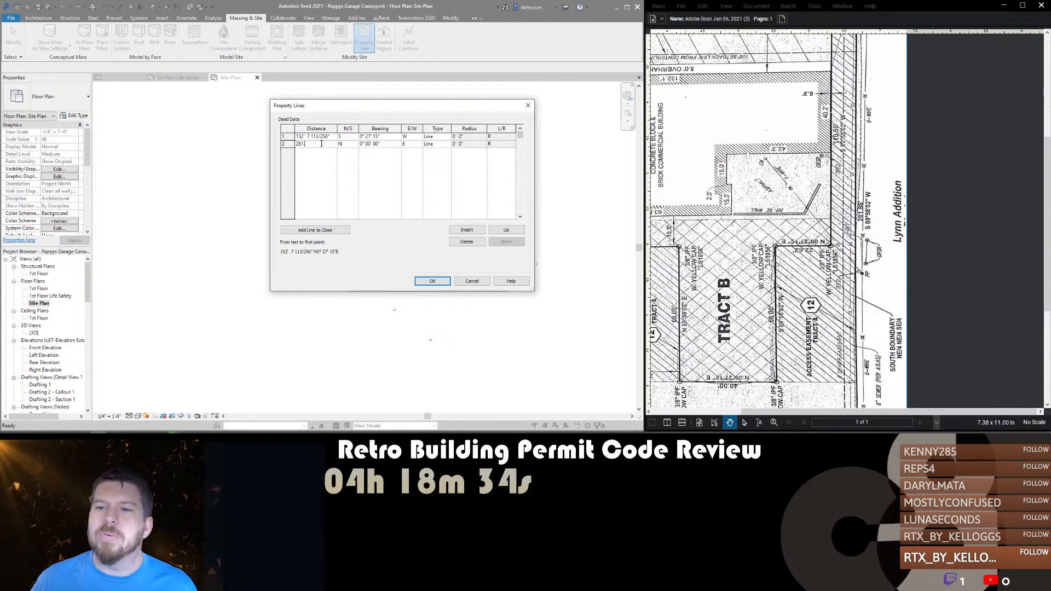
pyautogui.write('.86')
pyautogui.press('Tab')
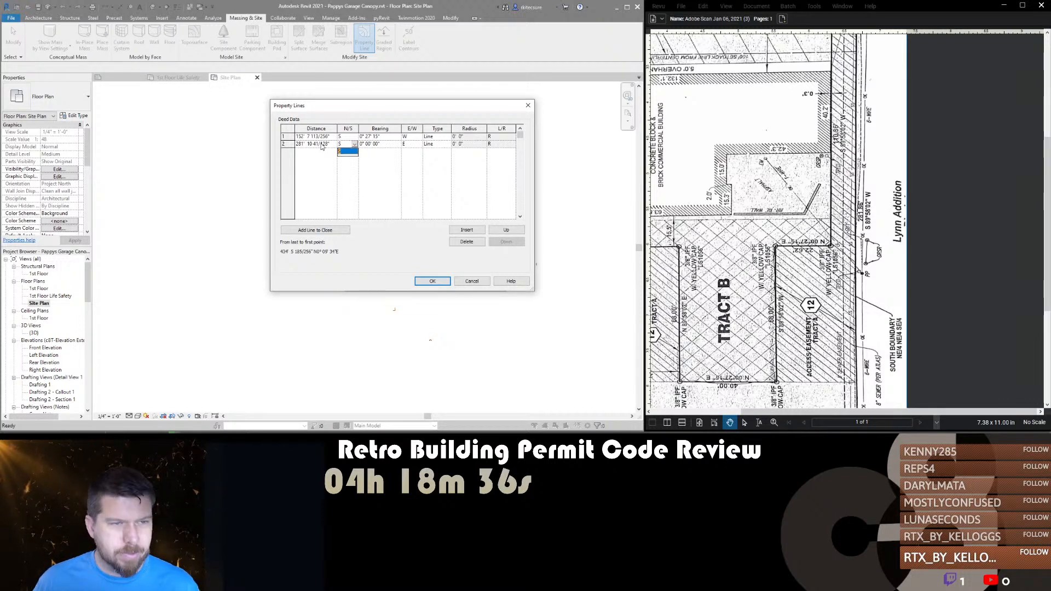
pyautogui.write('s')
pyautogui.press('Tab')
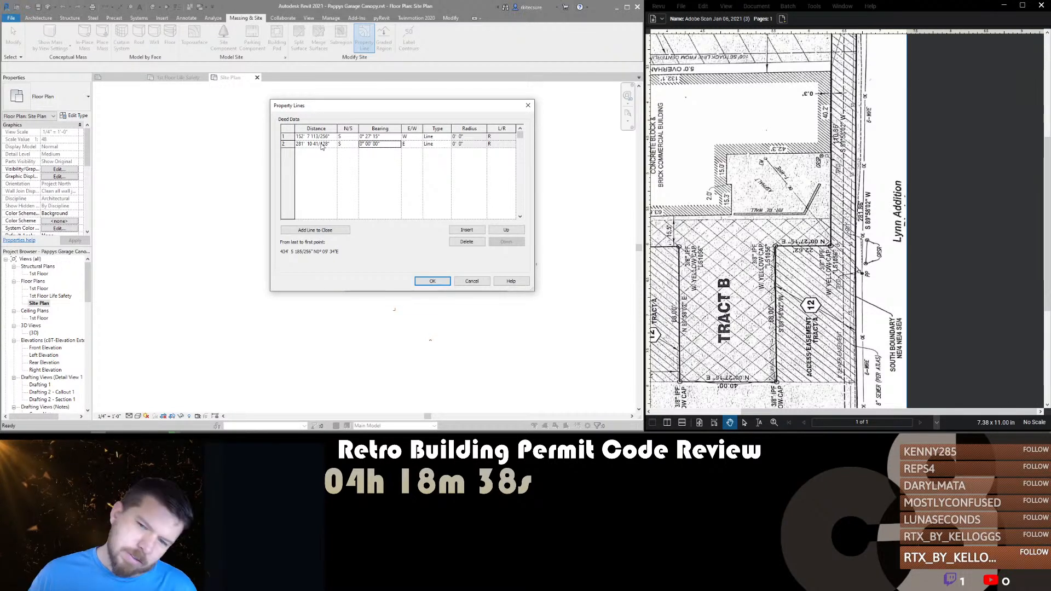
pyautogui.write("89° 58' 02")
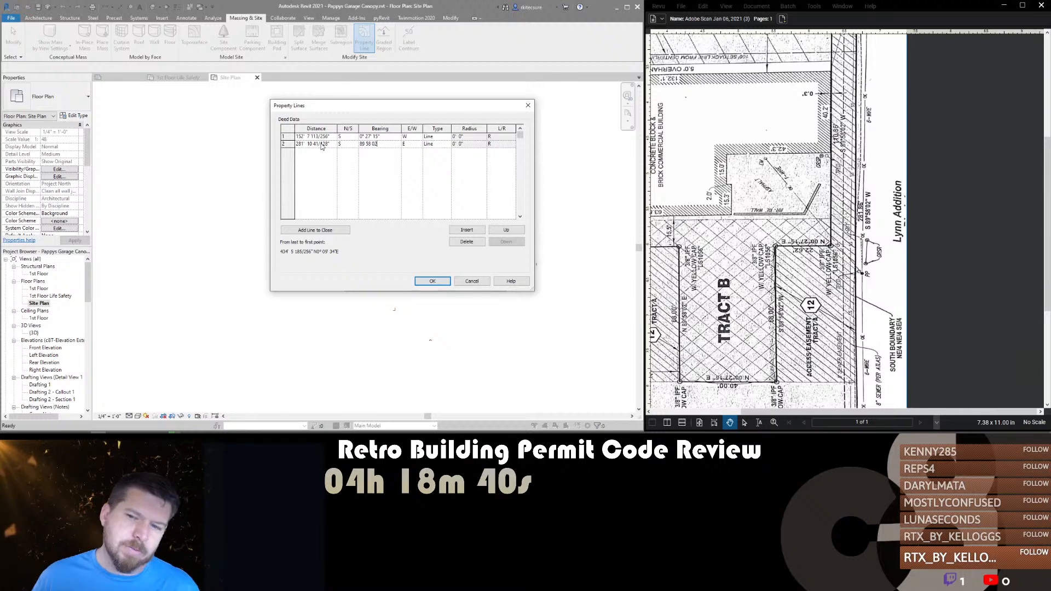
pyautogui.press('Tab')
pyautogui.press('w')
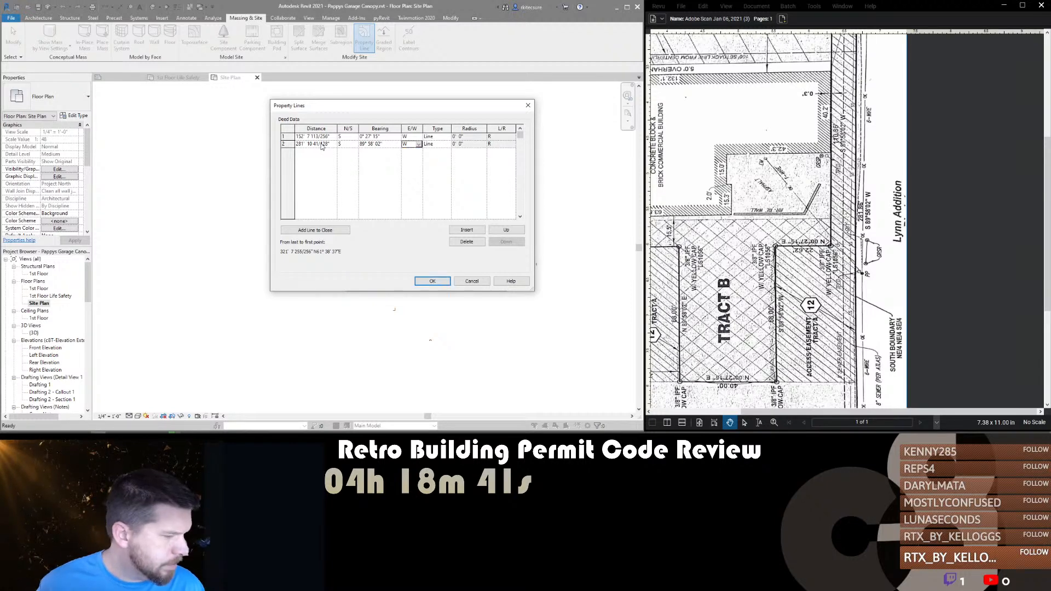
# Add a third deed segment with a distance of 152.68 and a bearing of N 0° 27' 15" E.
pyautogui.click(478, 229)
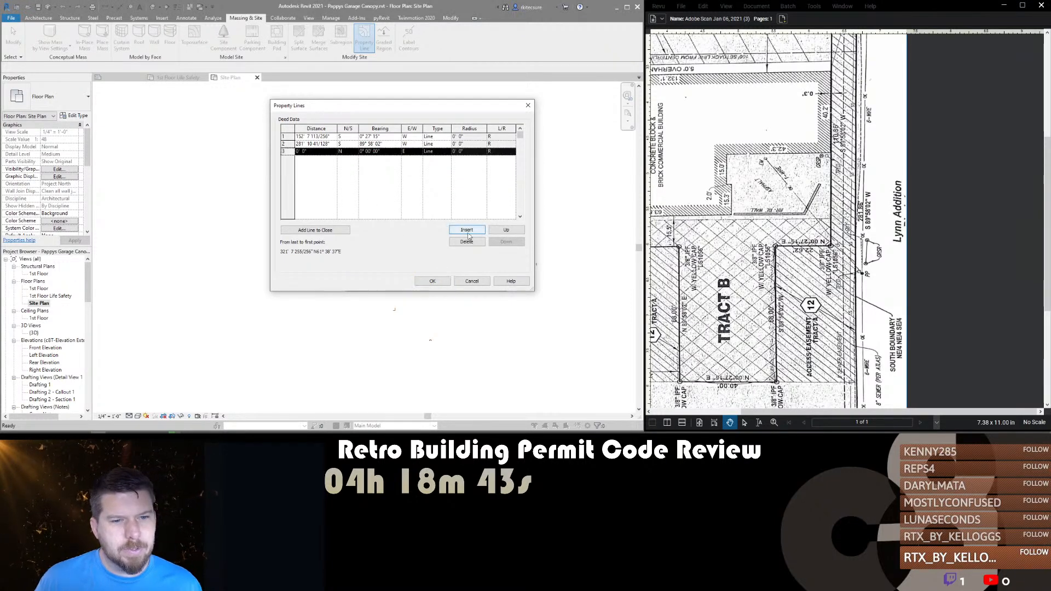
pyautogui.moveTo(738, 260); pyautogui.dragTo(743, 135)
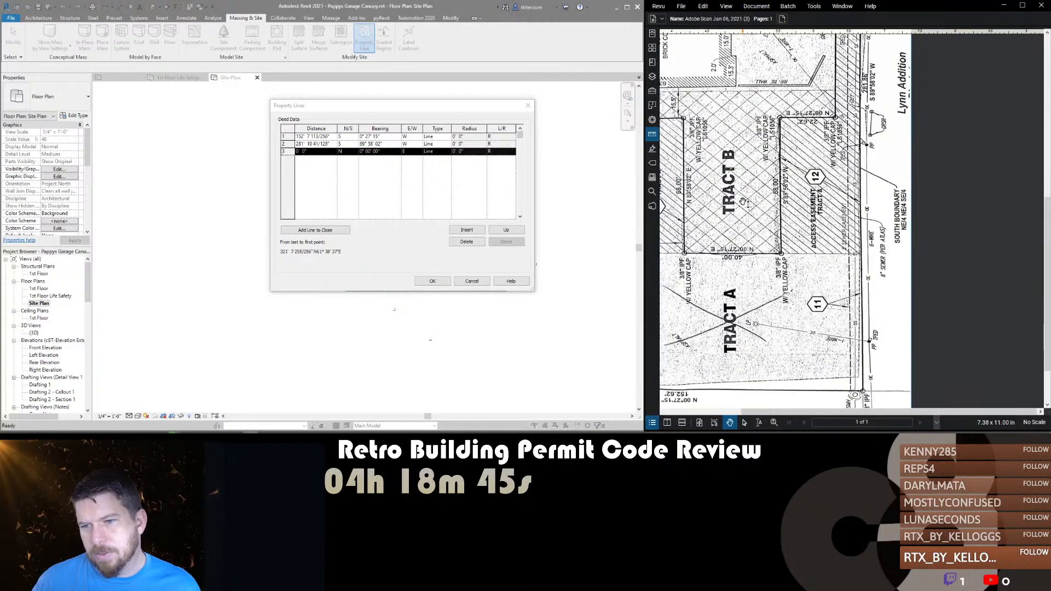
pyautogui.moveTo(792, 273); pyautogui.dragTo(847, 209)
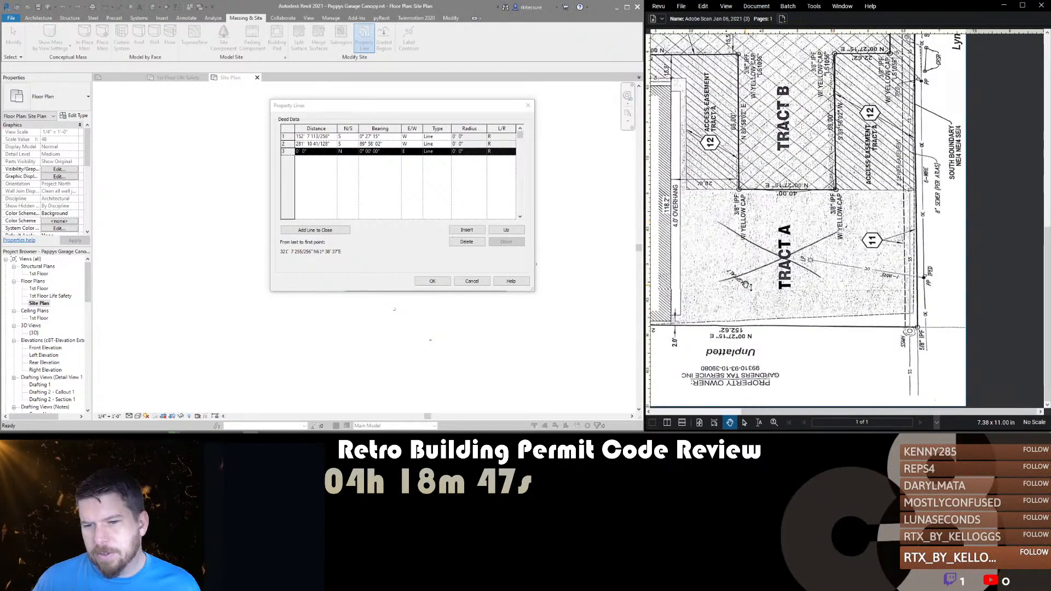
pyautogui.moveTo(747, 284); pyautogui.dragTo(816, 266)
pyautogui.moveTo(736, 277); pyautogui.dragTo(778, 276)
pyautogui.click(316, 152)
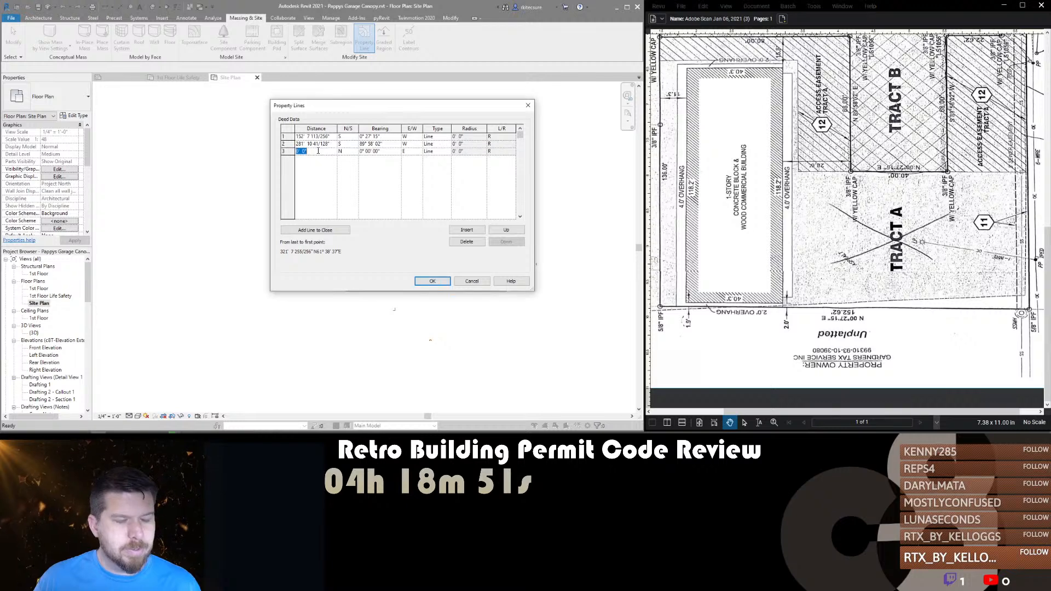
pyautogui.write('152')
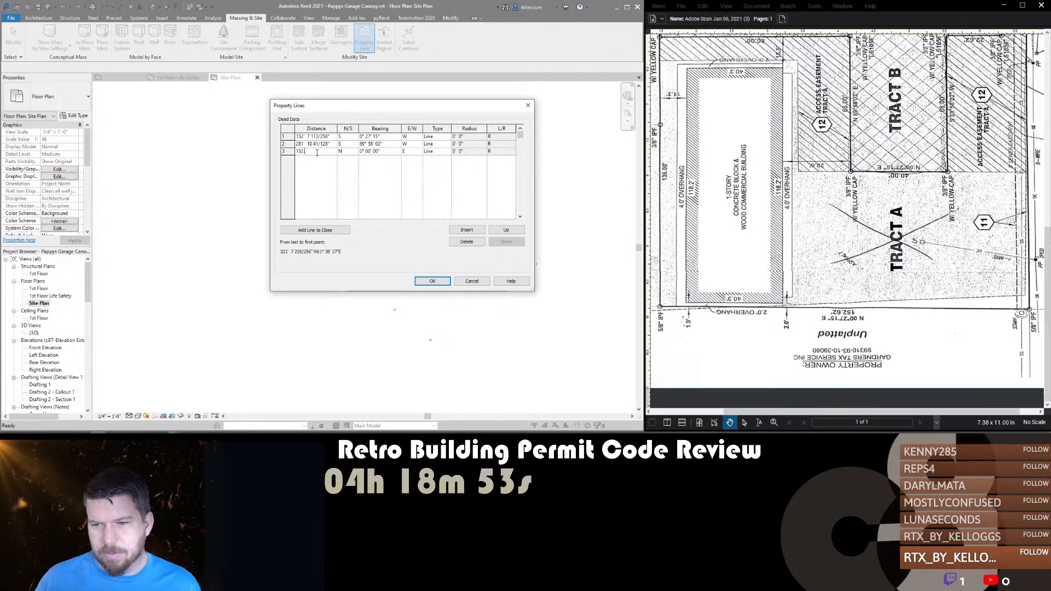
pyautogui.write('.68')
pyautogui.press('Tab')
pyautogui.press('Tab')
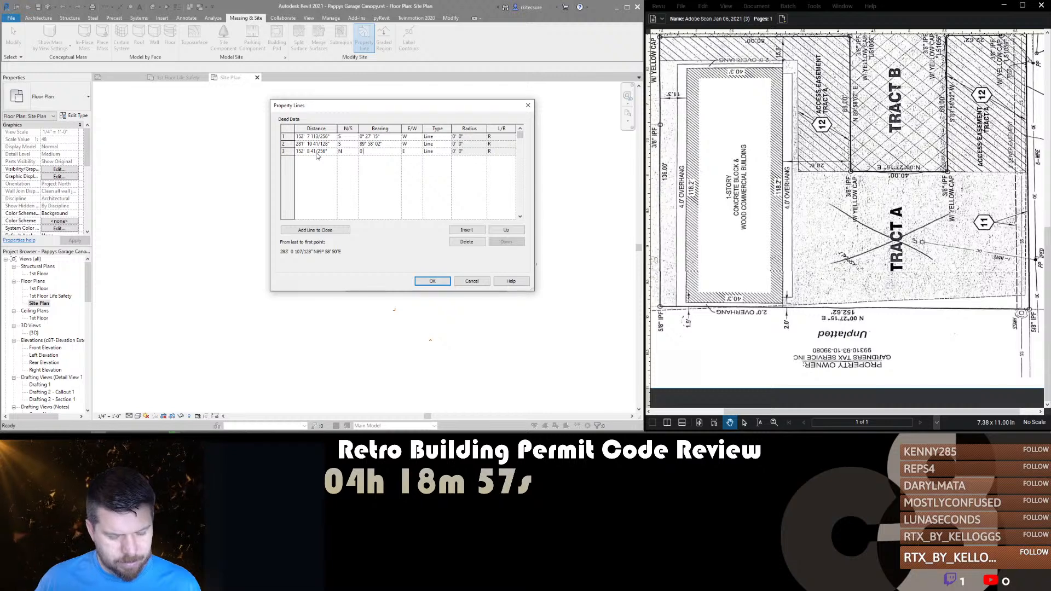
pyautogui.write('0 27 15')
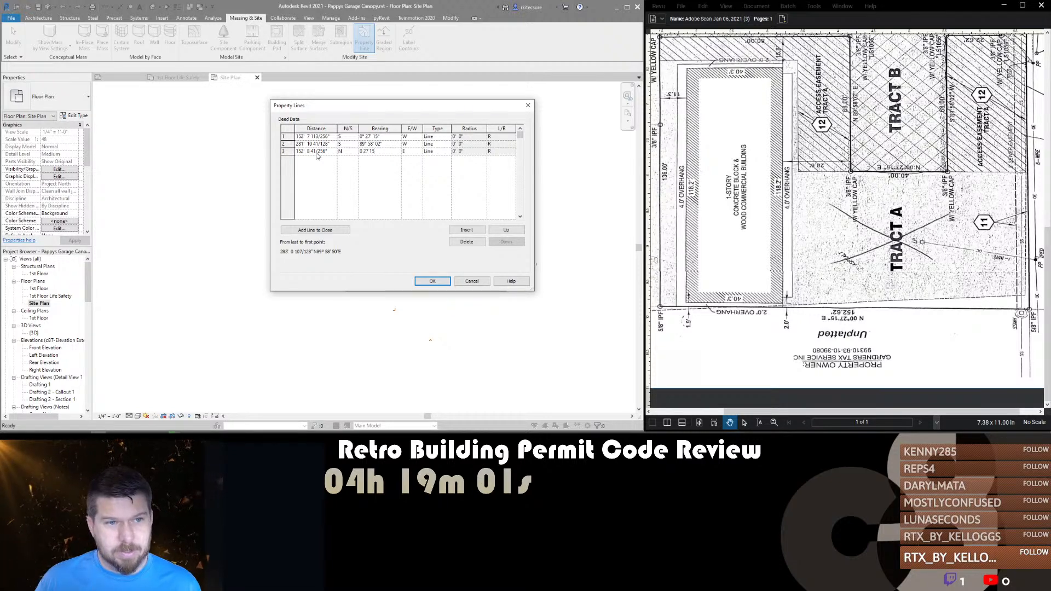
pyautogui.press('Tab')
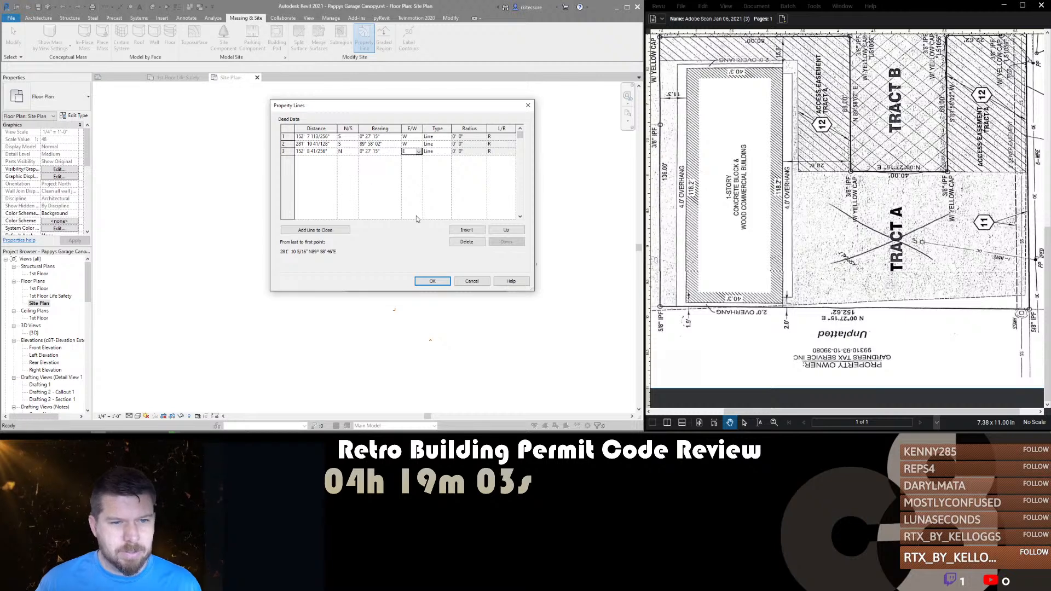
# Add a fourth deed segment with a distance of 281' 10 41/128" and a bearing of N 89° 58' 02" E.
pyautogui.click(467, 229)
pyautogui.click(789, 268)
pyautogui.moveTo(789, 268); pyautogui.dragTo(853, 320)
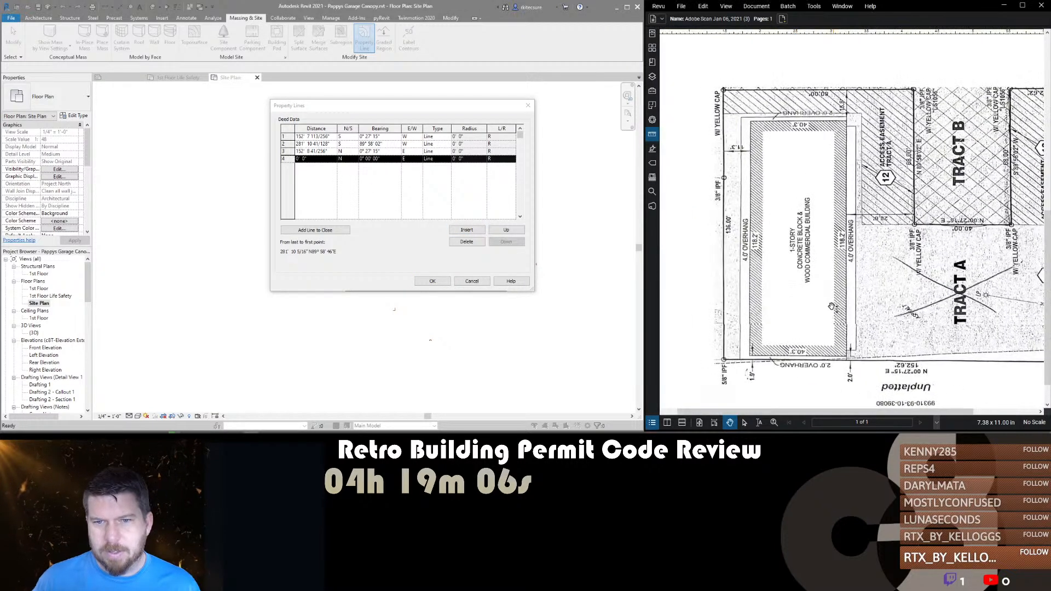
pyautogui.scroll(-1, 813, 279)
pyautogui.scroll(5, 762, 113)
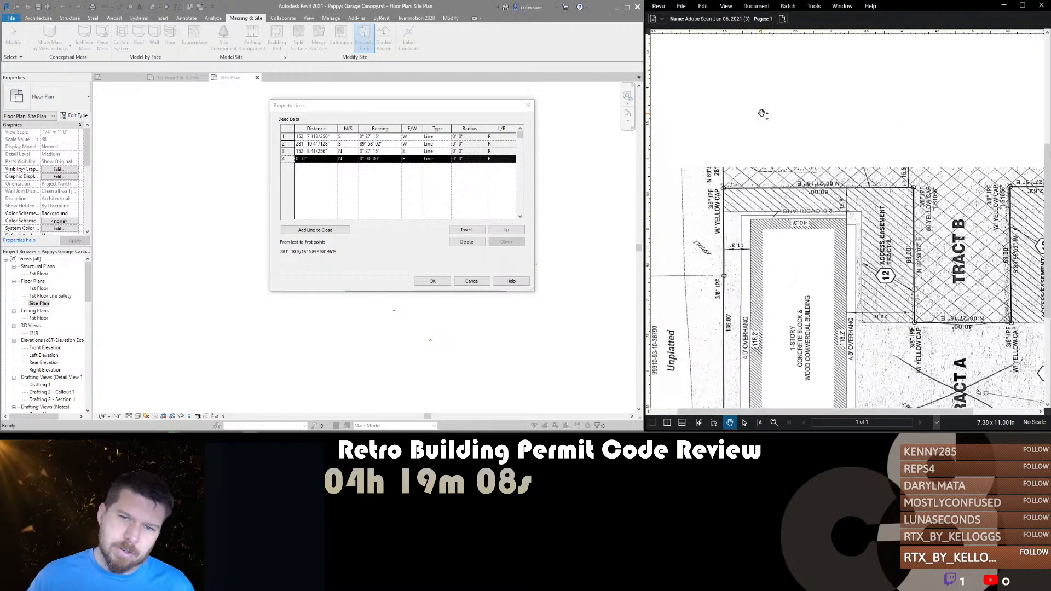
pyautogui.click(318, 159)
pyautogui.write('28')
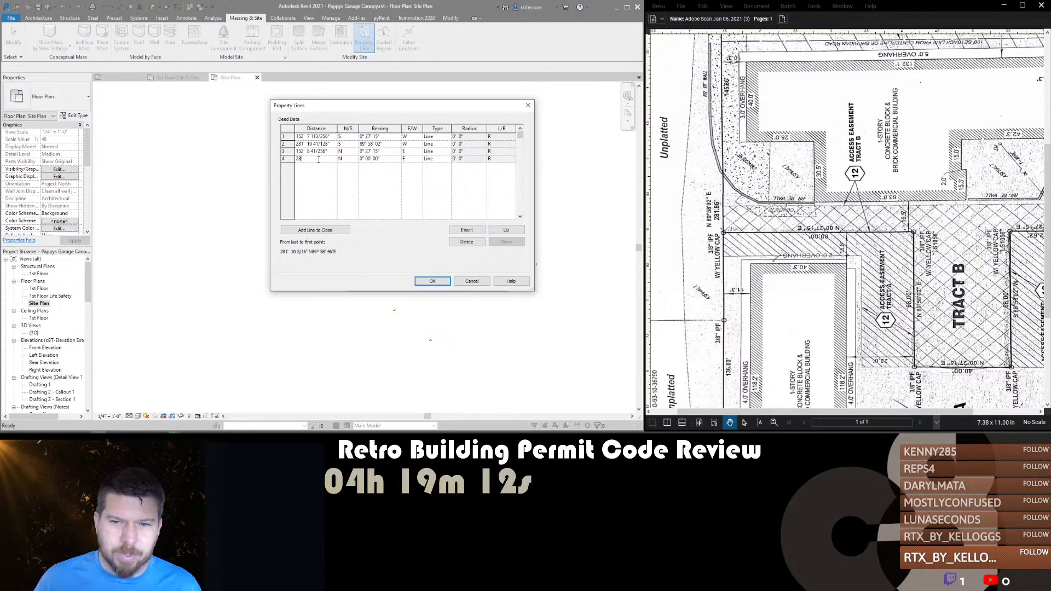
pyautogui.write("1' 10 41/128")
pyautogui.press('Tab')
pyautogui.press('Tab')
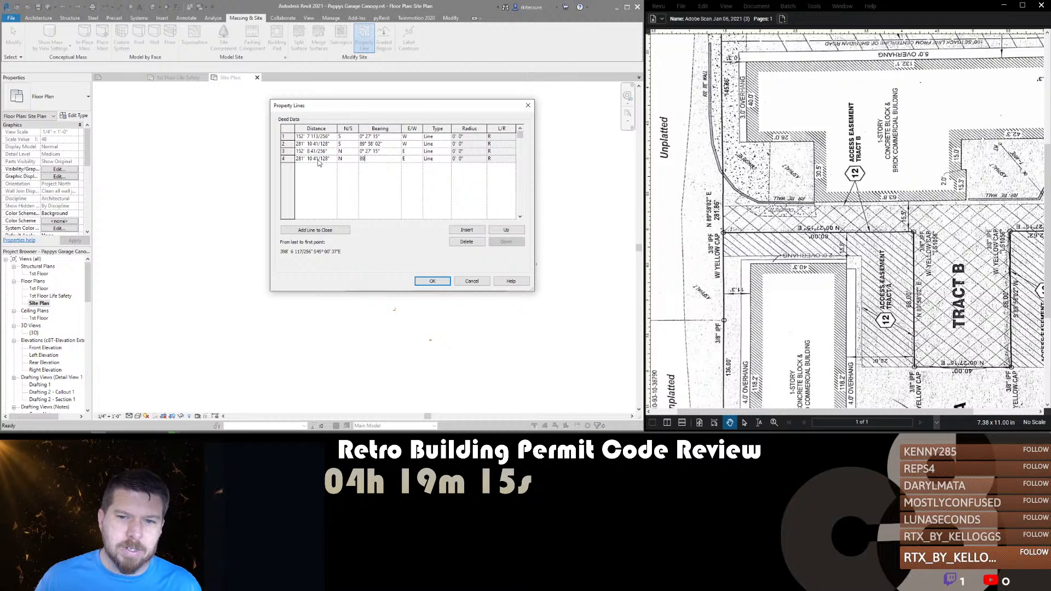
pyautogui.write("58' 02")
pyautogui.press('Tab')
pyautogui.press('Tab')
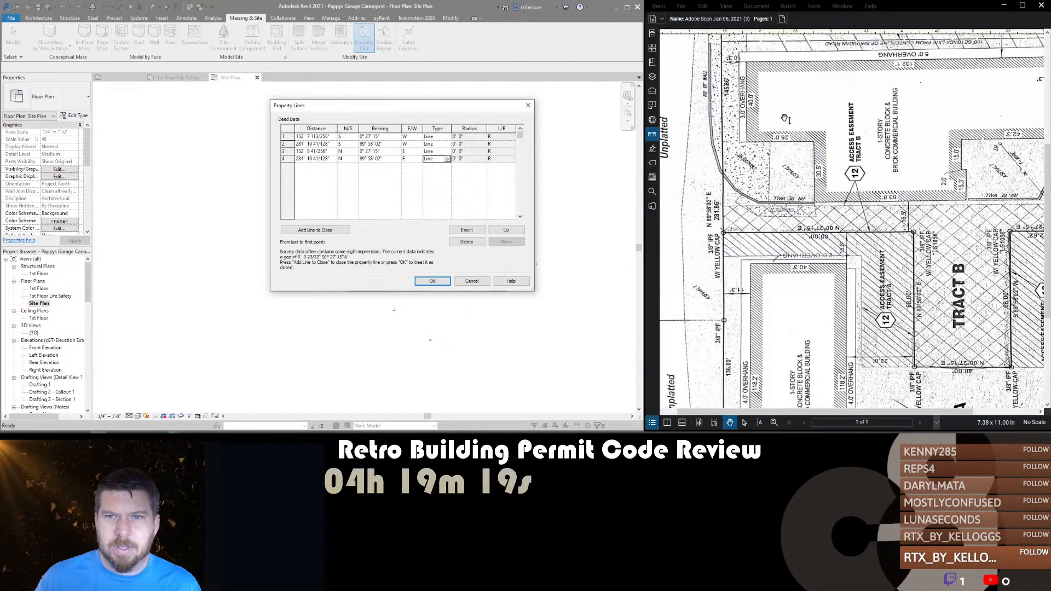
# Check the deed data against the survey, accept it, and place the property line around the building.
pyautogui.moveTo(783, 119); pyautogui.dragTo(796, 265)
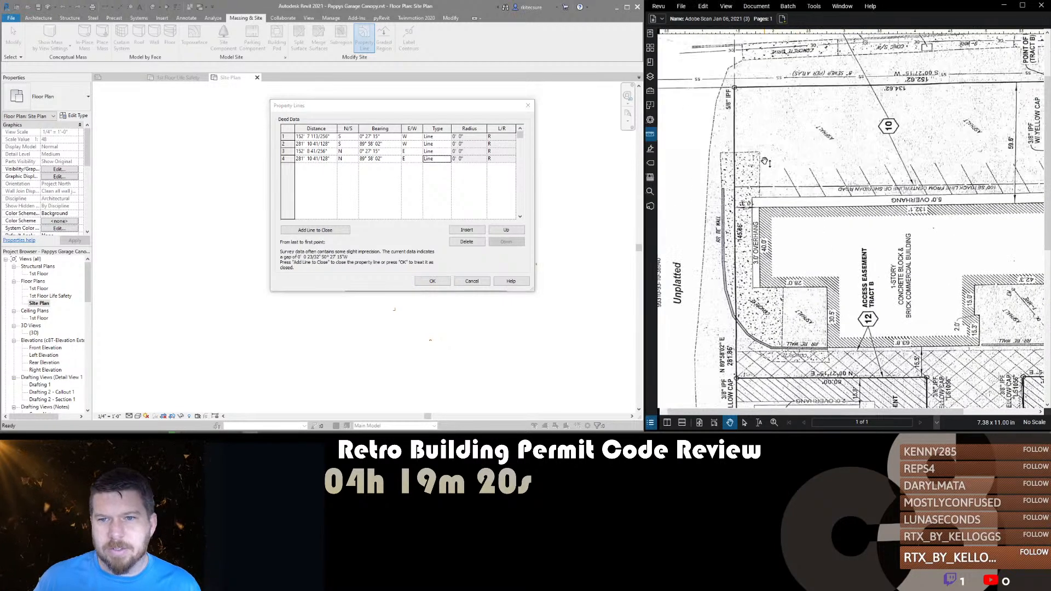
pyautogui.click(442, 281)
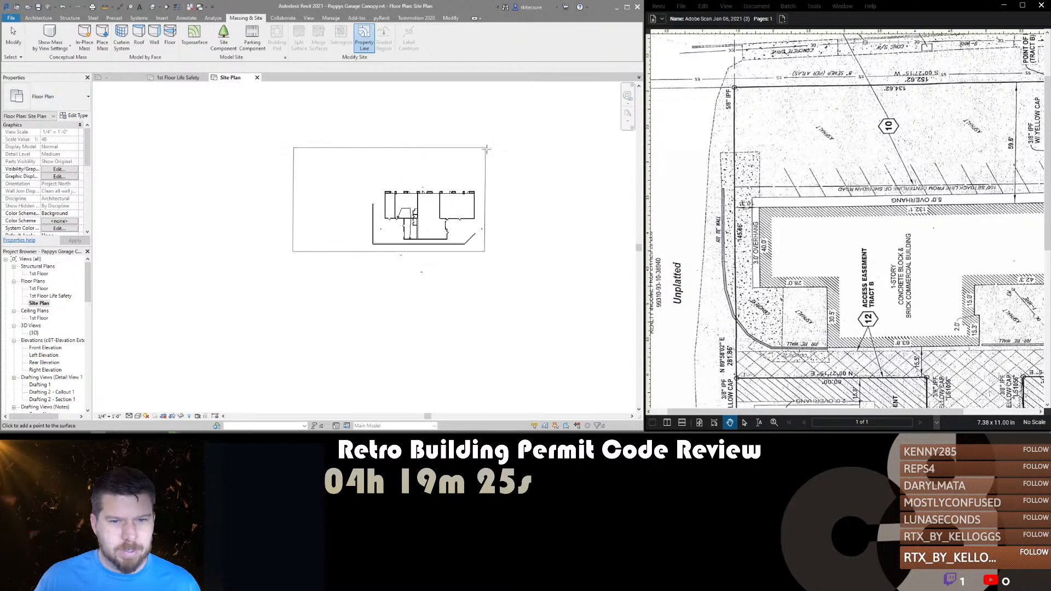
pyautogui.press('Escape')
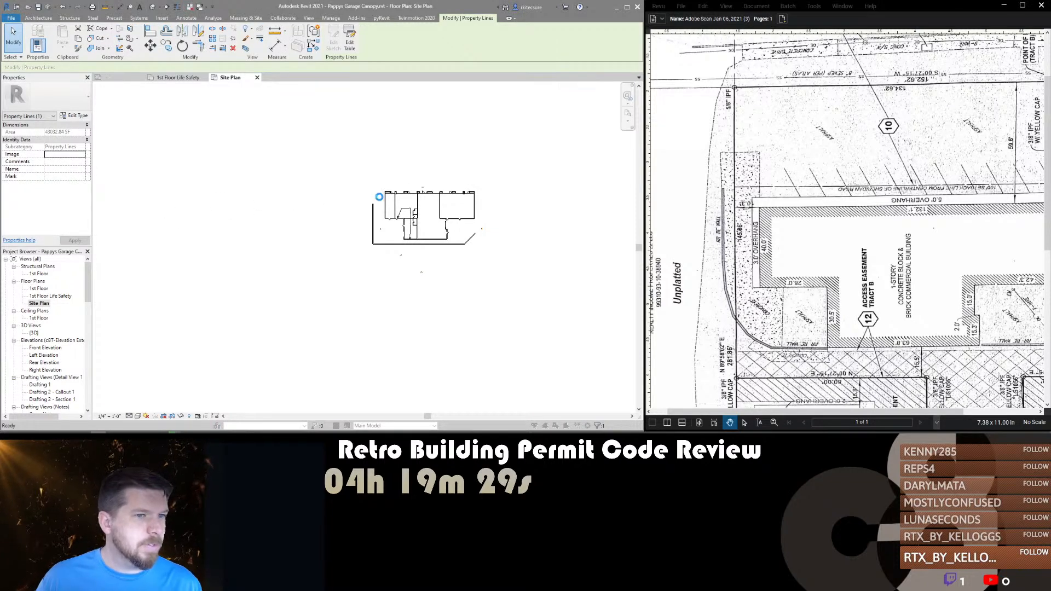
pyautogui.press('Escape')
# Assign the Site Plan view template to the Site Plan view in place of First Floor Plan.
pyautogui.click(40, 305)
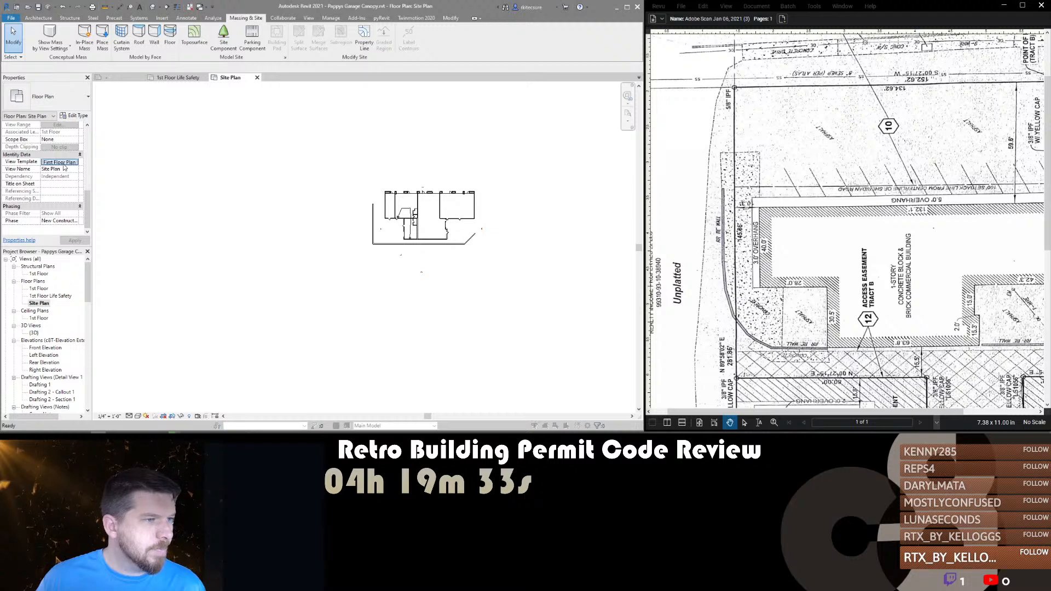
pyautogui.click(62, 162)
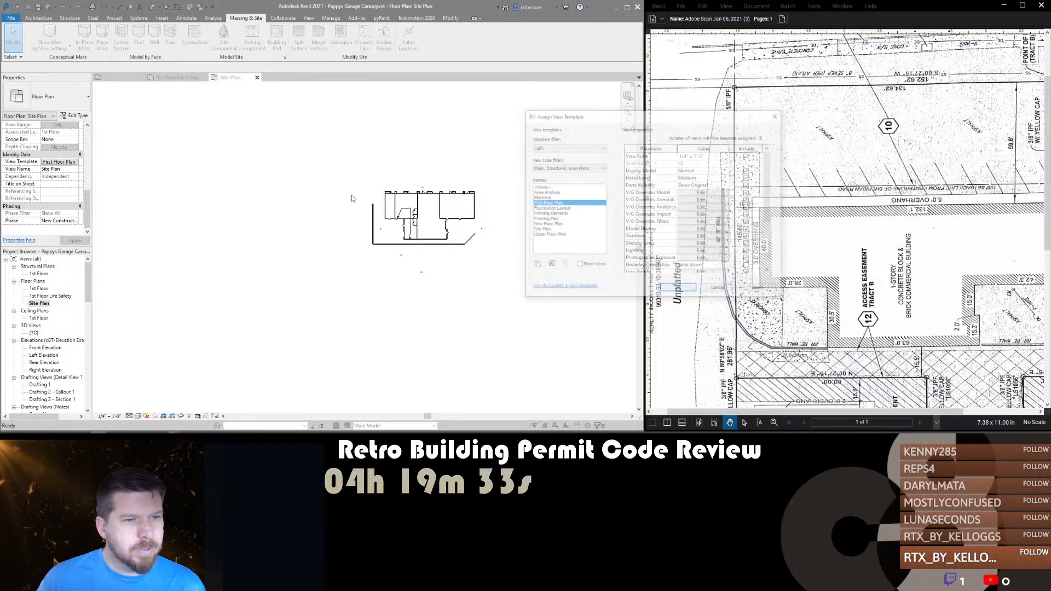
pyautogui.click(540, 230)
pyautogui.click(678, 290)
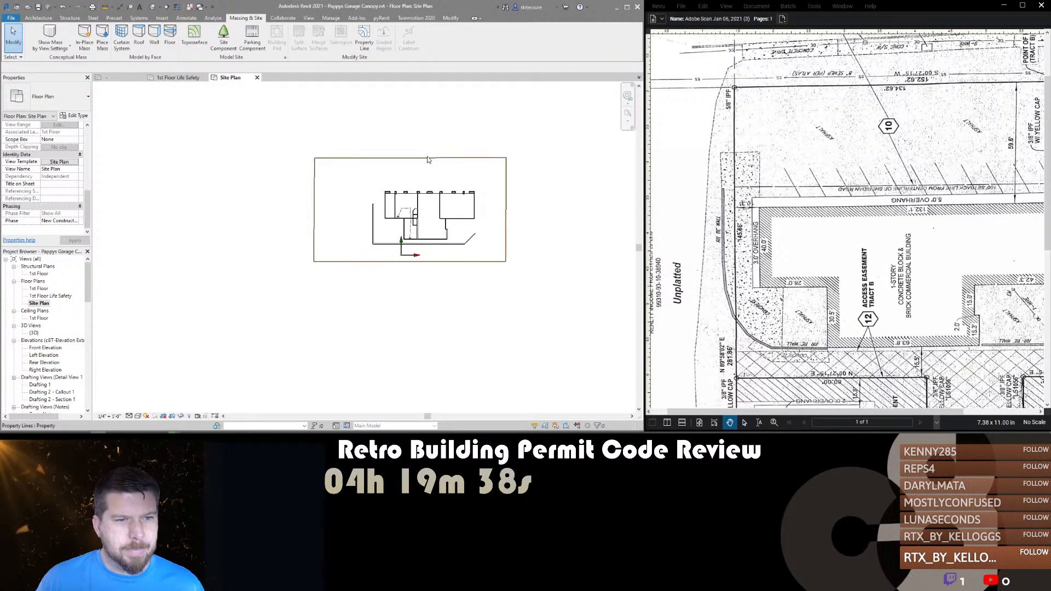
# Shift the property line slightly down and to the right around the building, and compare its position with the survey.
pyautogui.click(476, 158)
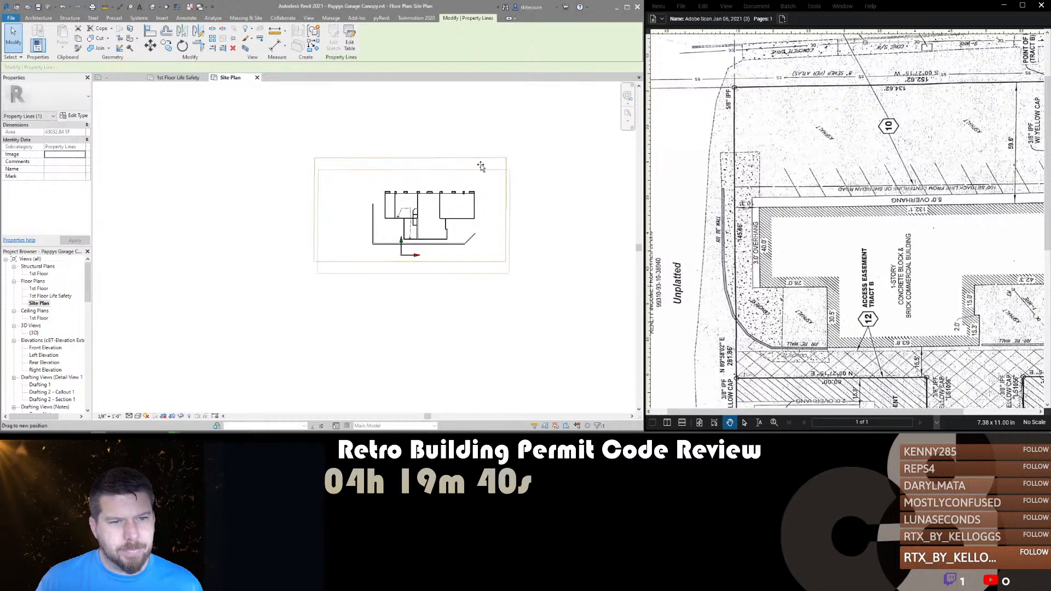
pyautogui.click(769, 188)
pyautogui.scroll(-3, 769, 188)
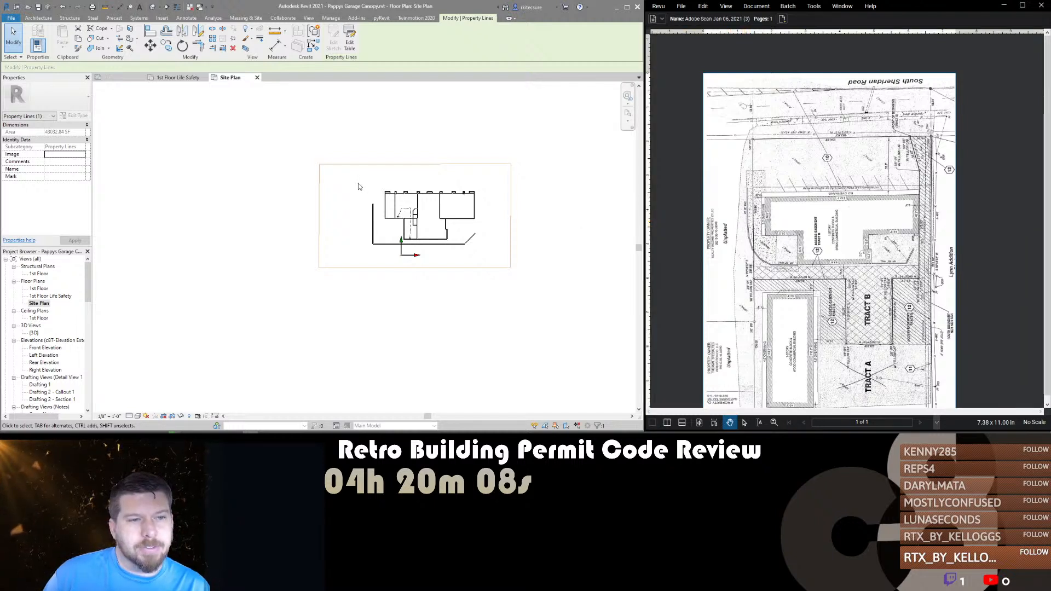
# Move the existing property line clear below the building and examine the Tract B boundary near its point of beginning on the survey.
pyautogui.moveTo(392, 165); pyautogui.dragTo(402, 289)
pyautogui.click(851, 164)
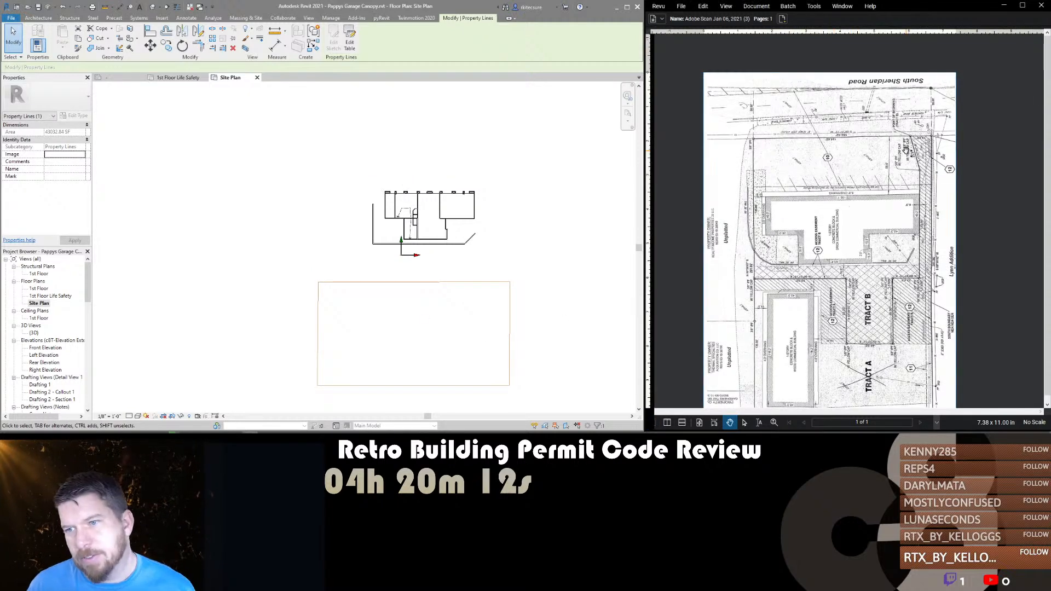
pyautogui.moveTo(846, 192); pyautogui.dragTo(791, 160)
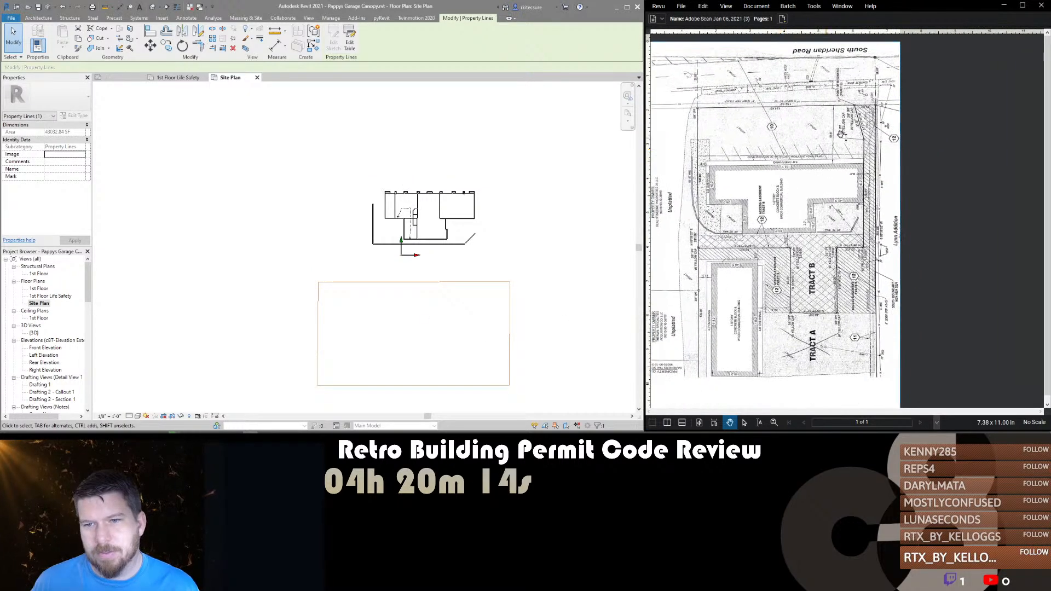
pyautogui.scroll(2, 856, 119)
pyautogui.scroll(3, 856, 119)
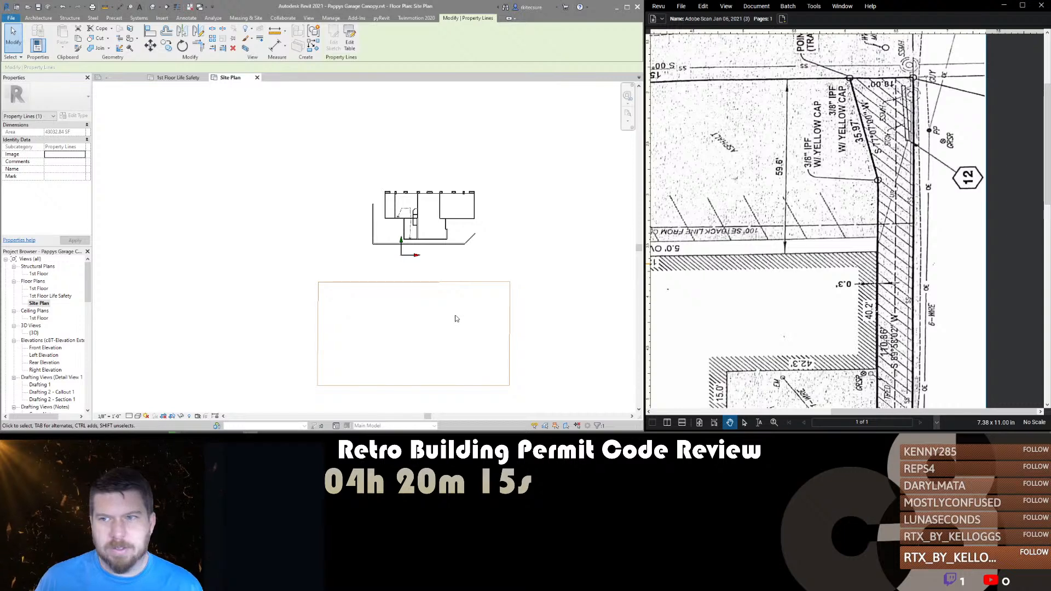
pyautogui.moveTo(742, 235); pyautogui.dragTo(820, 228)
pyautogui.scroll(-3, 819, 228)
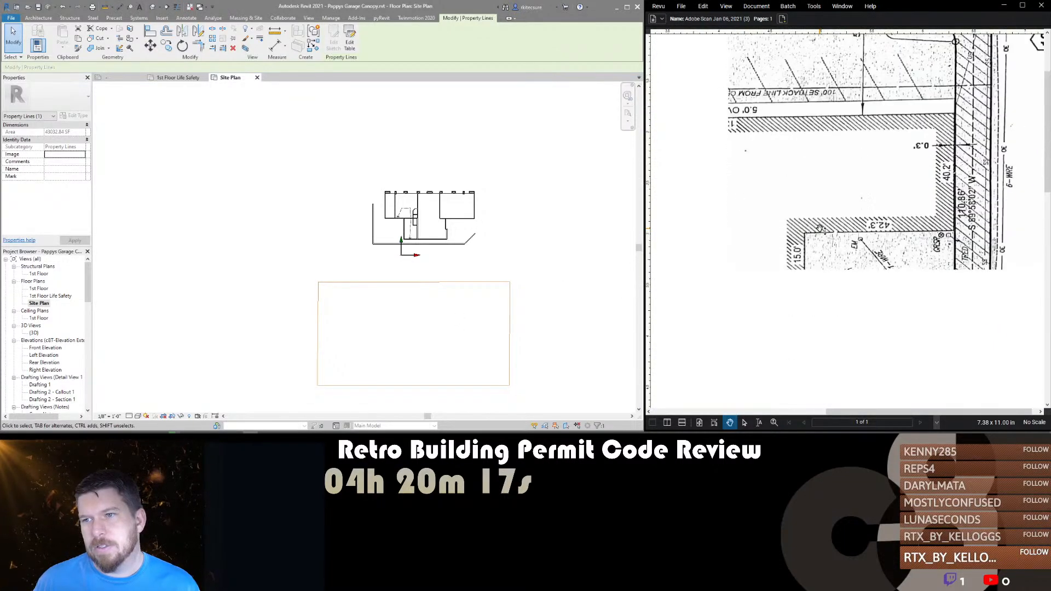
pyautogui.scroll(4, 820, 228)
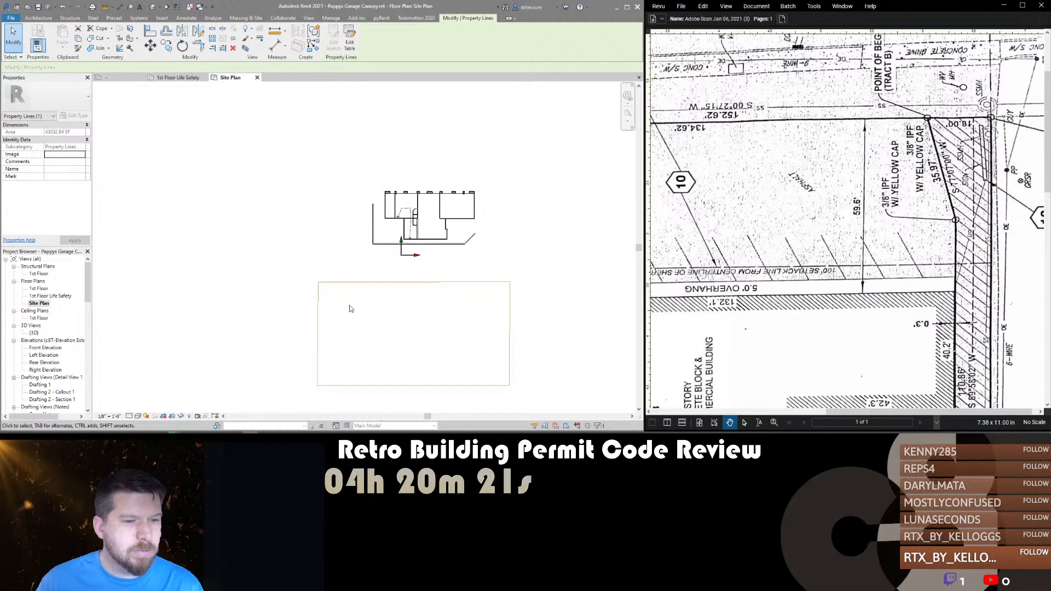
# Start a second property line from distances and bearings, with a first deed segment of 35.97' at S 77° 07' 00" W.
pyautogui.click(351, 283)
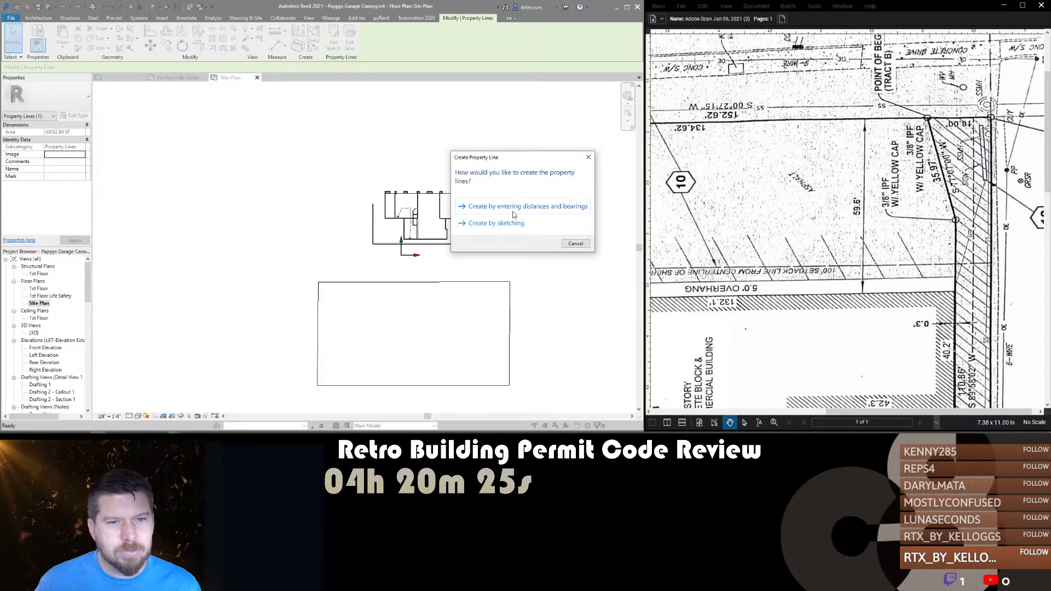
pyautogui.click(512, 212)
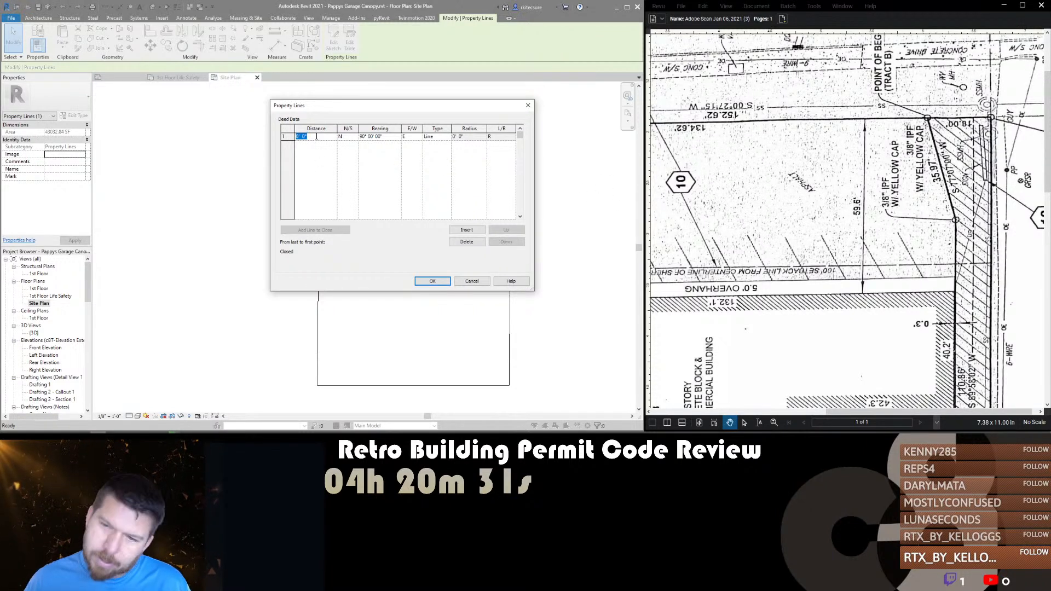
pyautogui.write('35.97')
pyautogui.press('Tab')
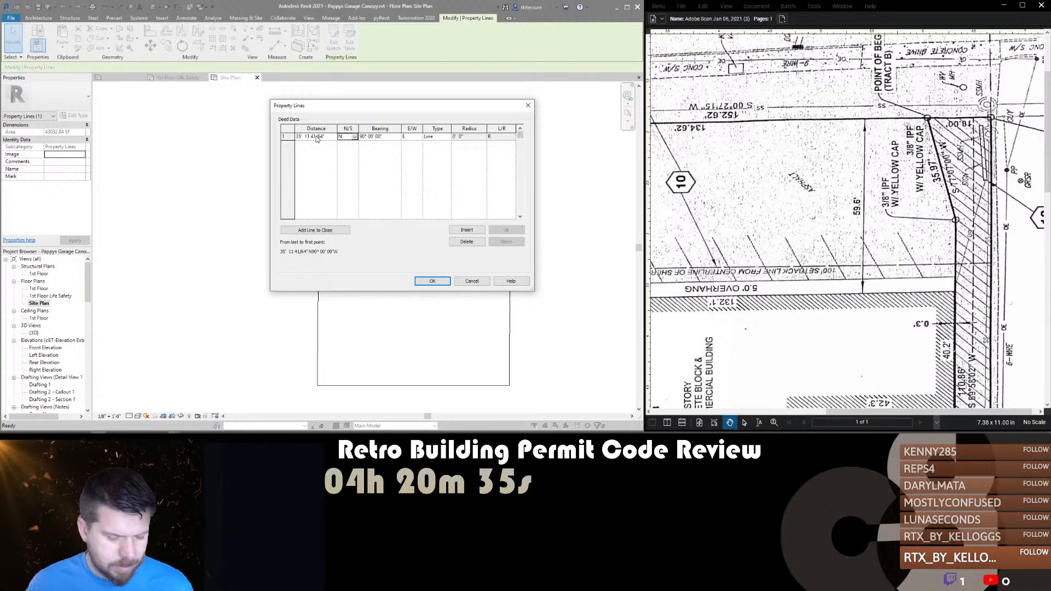
pyautogui.press('Tab')
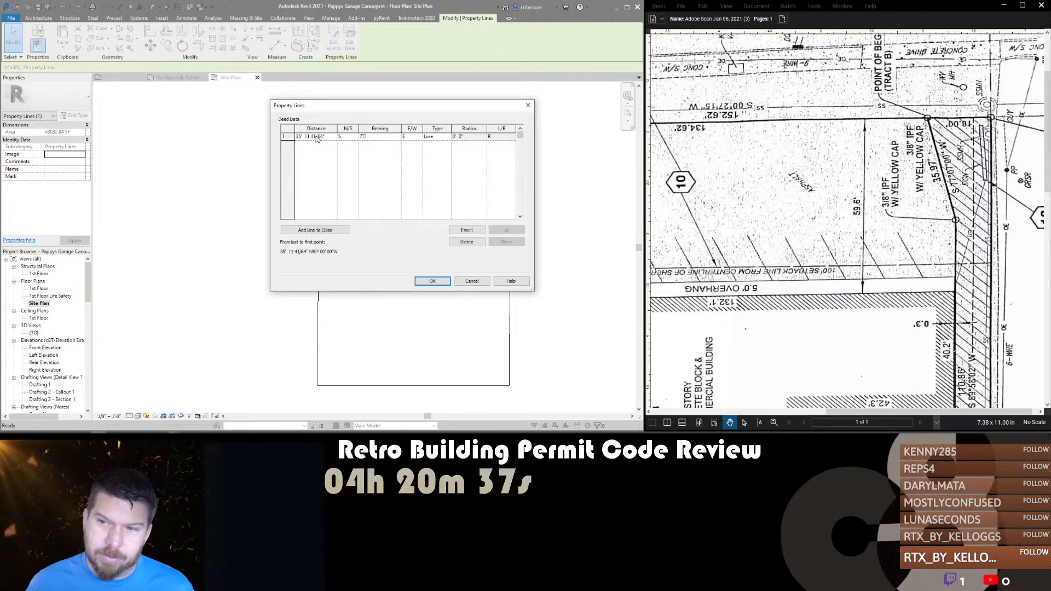
pyautogui.write('77 07\' 00"')
pyautogui.press('Tab')
pyautogui.write('W')
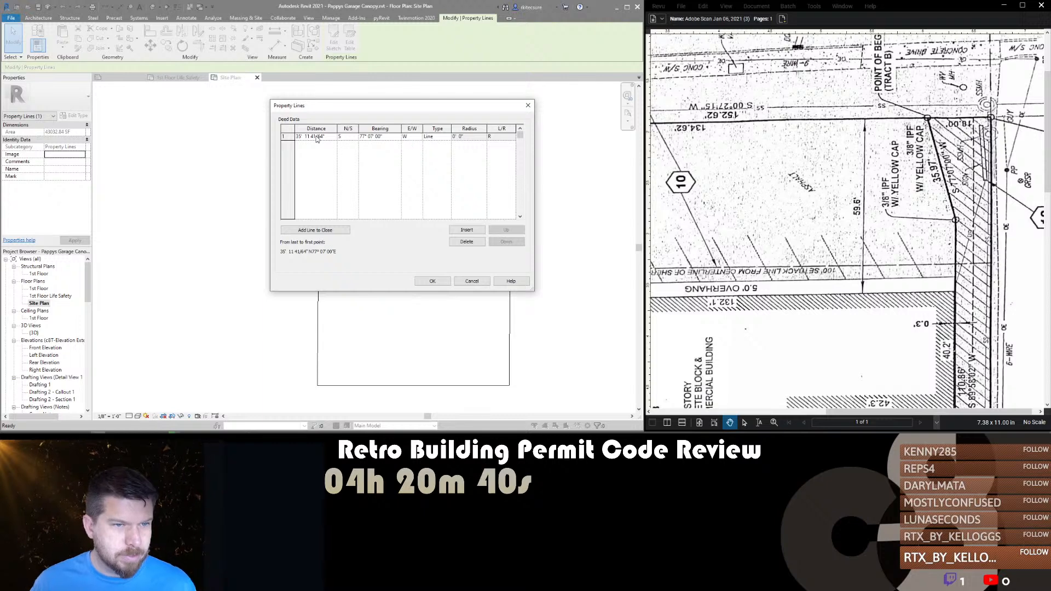
# Add a second deed segment with the survey's distance of 110.86'.
pyautogui.click(466, 229)
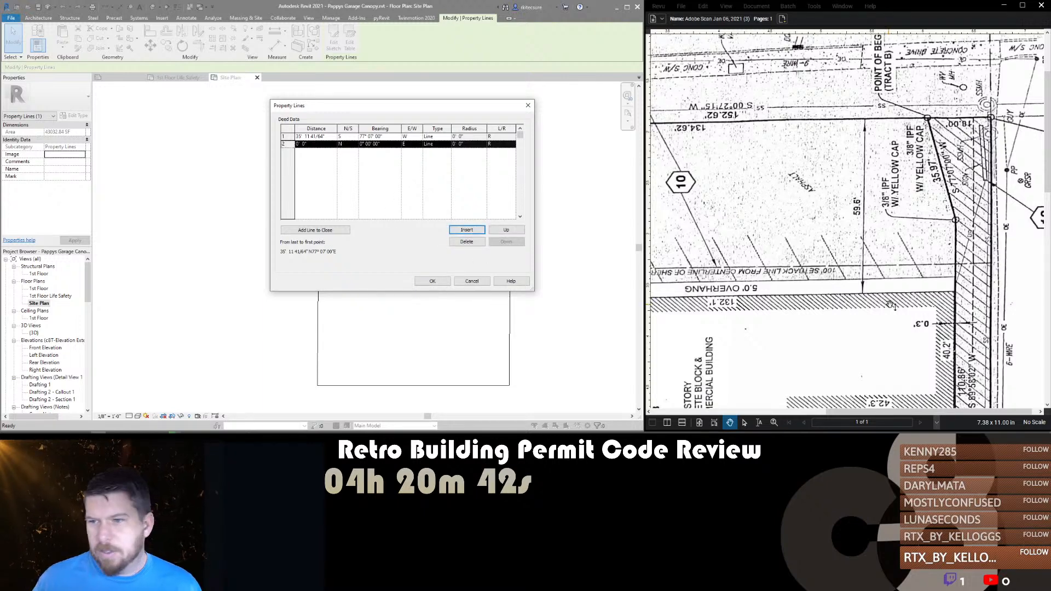
pyautogui.click(868, 311)
pyautogui.moveTo(868, 311); pyautogui.dragTo(840, 113)
pyautogui.scroll(-2, 794, 158)
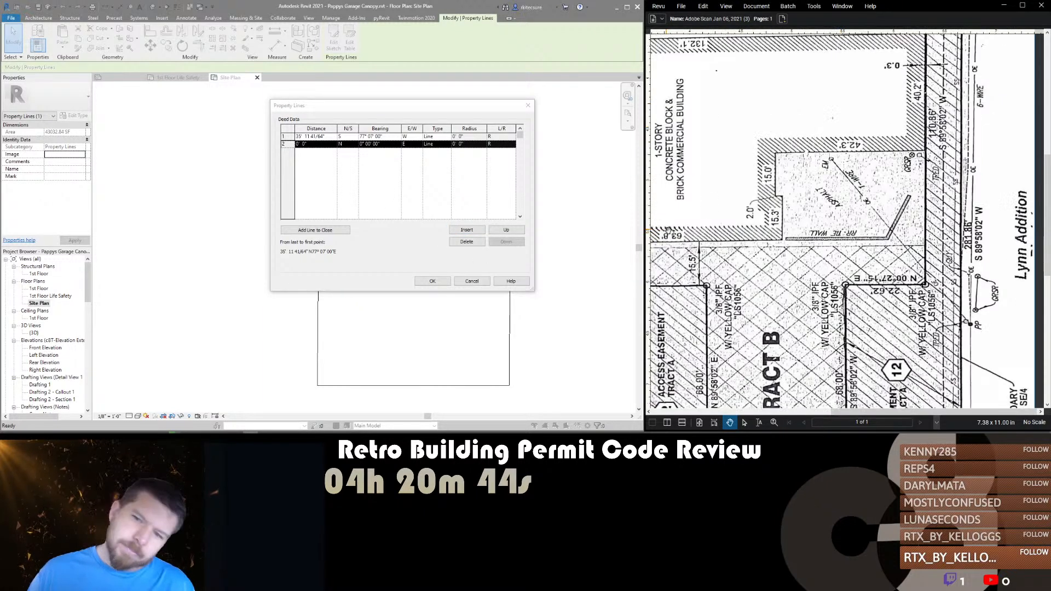
pyautogui.click(311, 144)
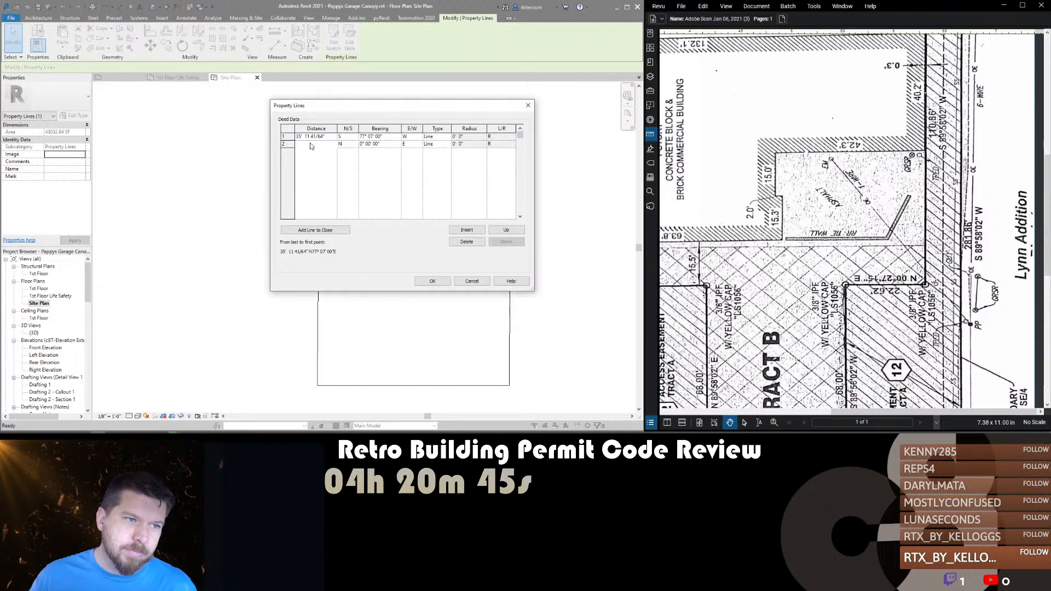
pyautogui.doubleClick(310, 143)
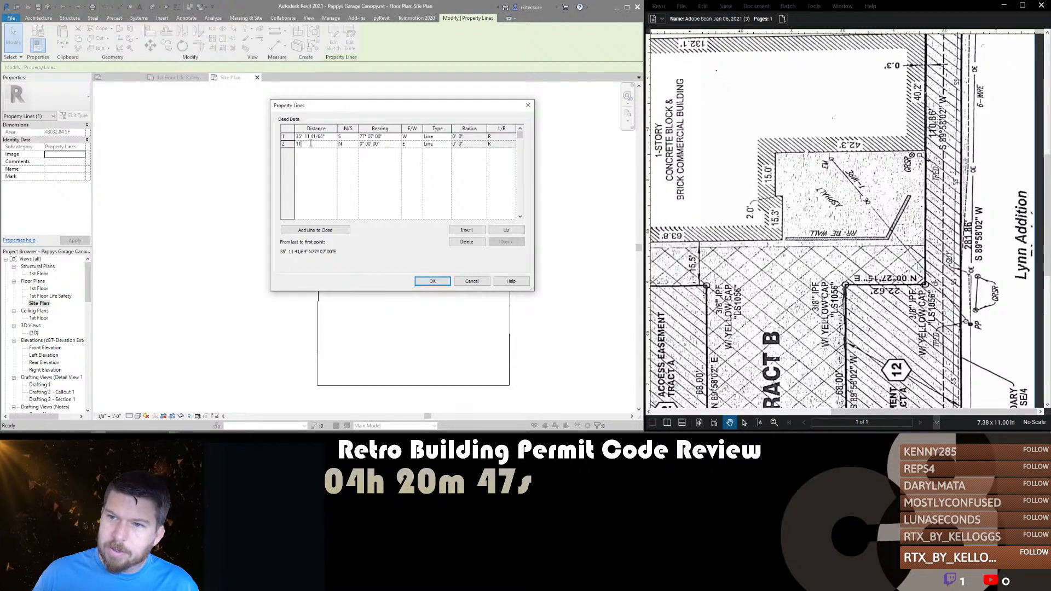
pyautogui.write('110.86')
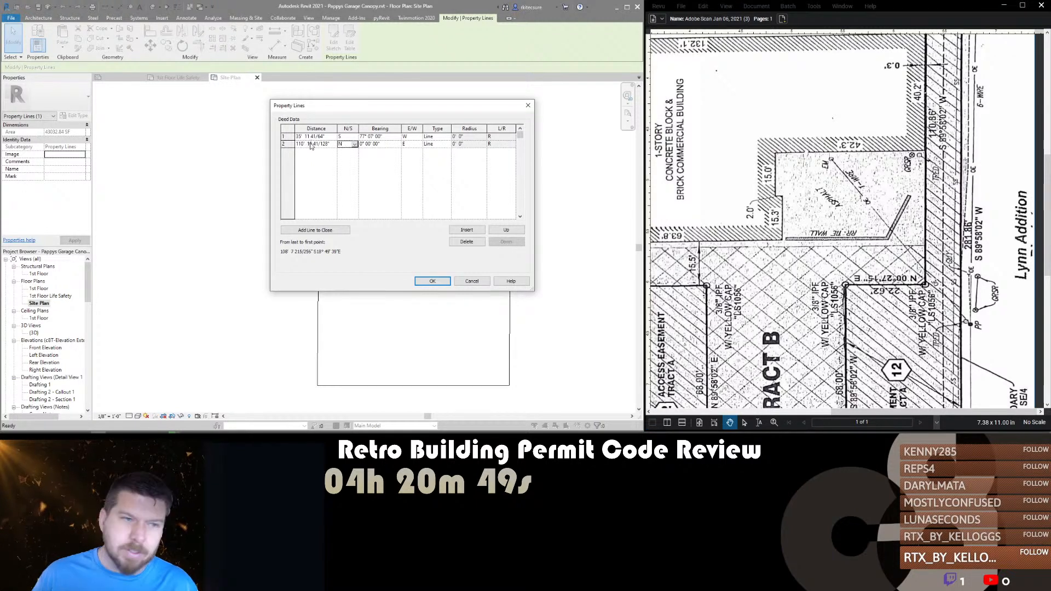
# Set the second deed segment's bearing to S 89° 58' 02" W.
pyautogui.press('Tab')
pyautogui.write('s')
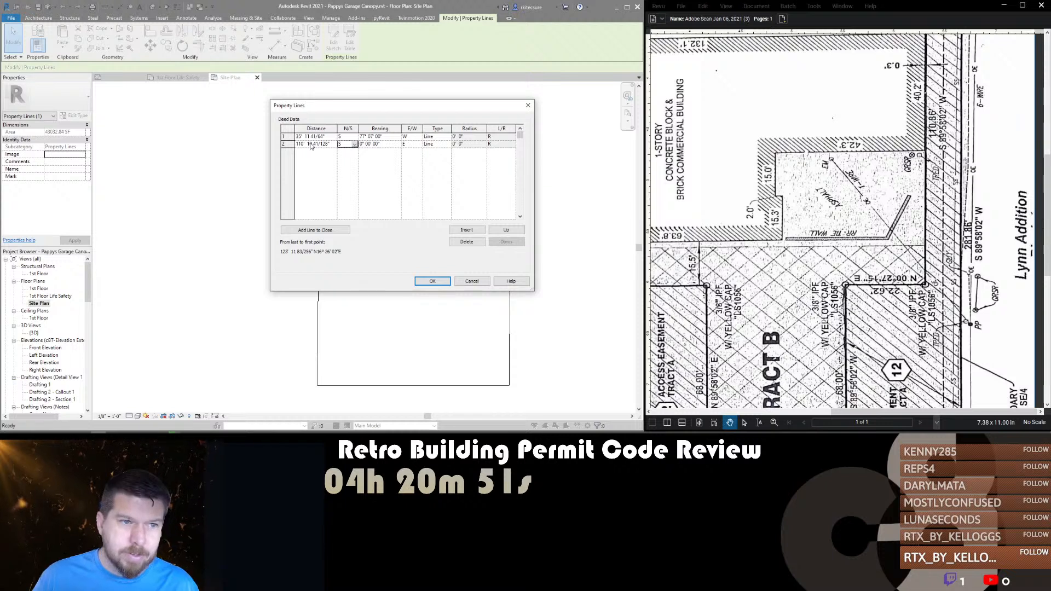
pyautogui.press('Tab')
pyautogui.write('89')
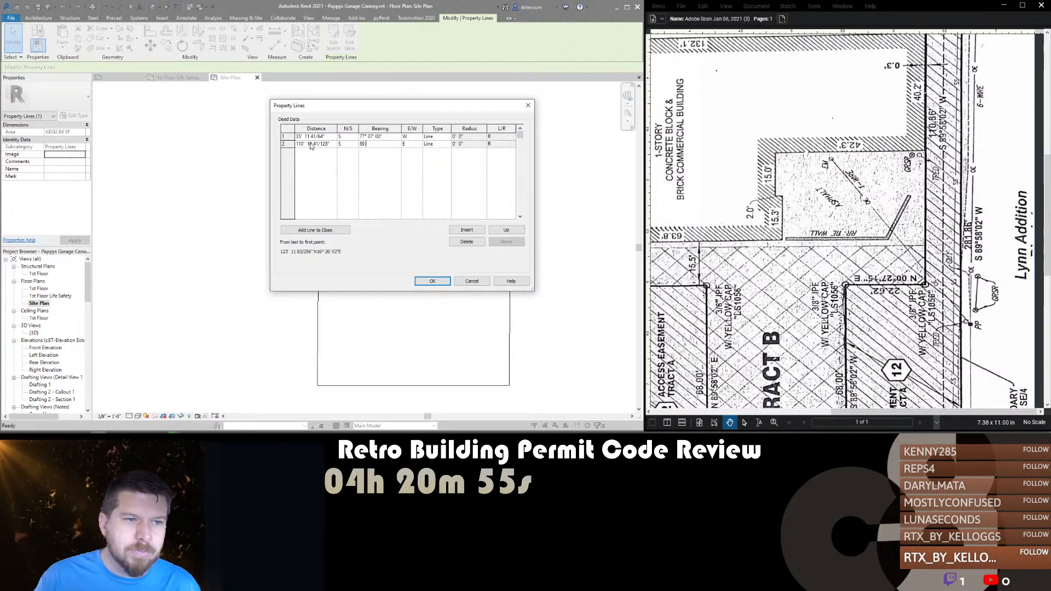
pyautogui.write(' 058  02')
pyautogui.press('Tab')
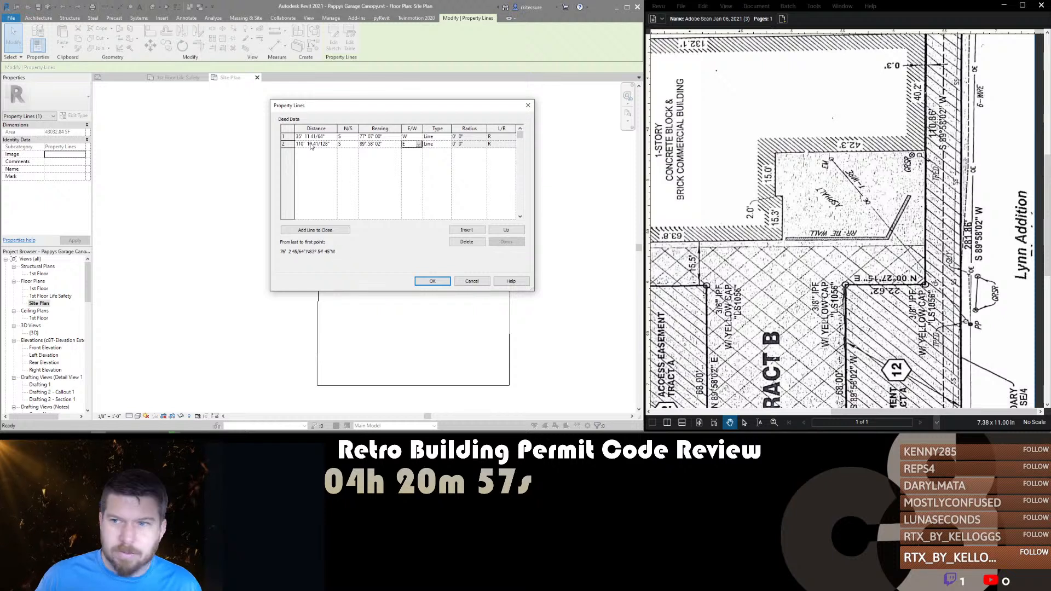
pyautogui.write('w')
pyautogui.press('Return')
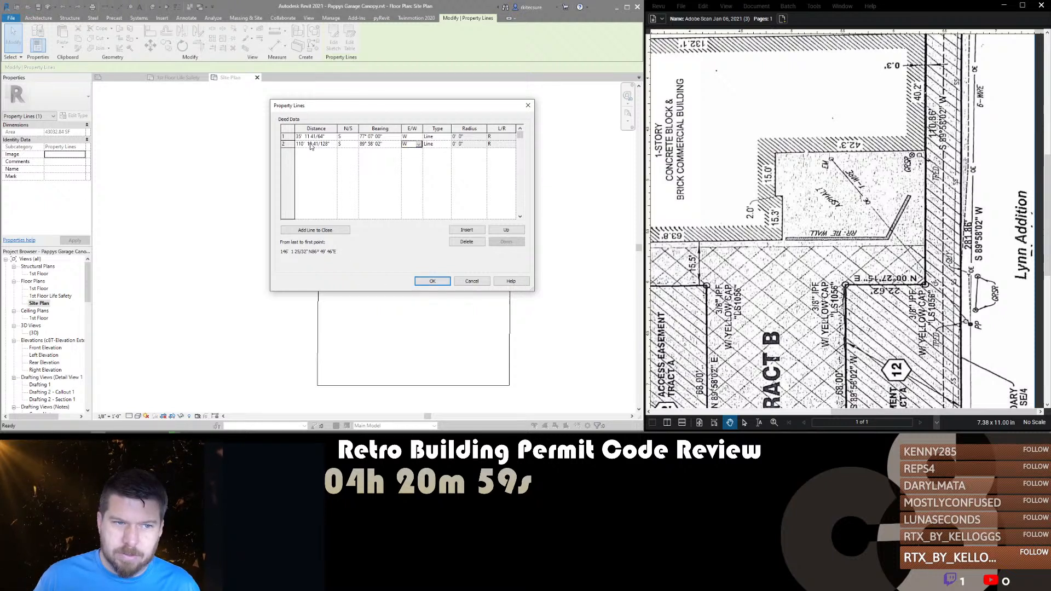
# Add a third deed segment from the survey with a distance of 22.62' and a bearing of N 0° 27' 15" E.
pyautogui.click(466, 229)
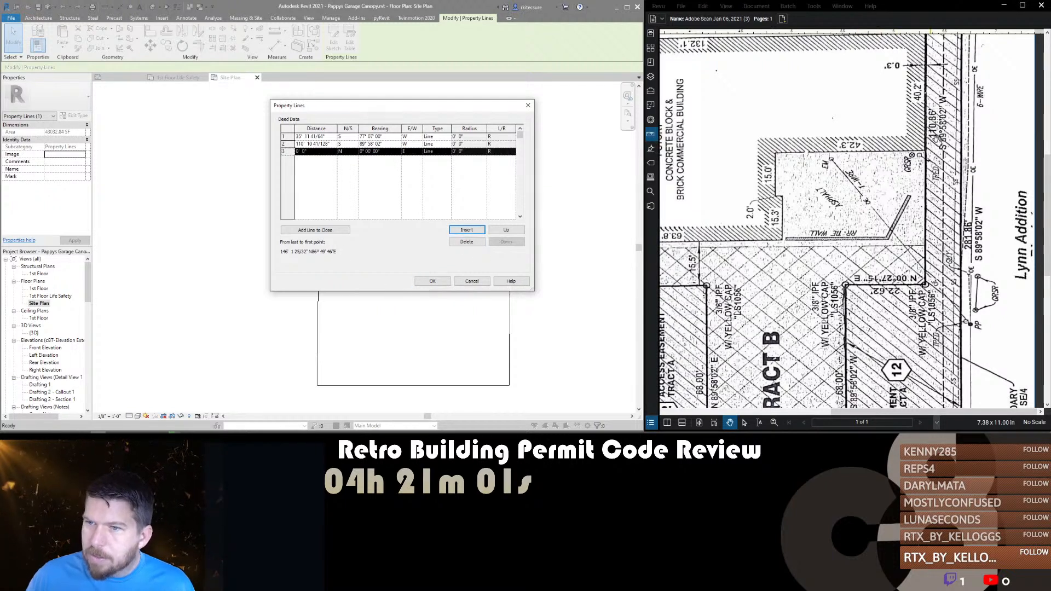
pyautogui.click(960, 117)
pyautogui.scroll(3, 959, 117)
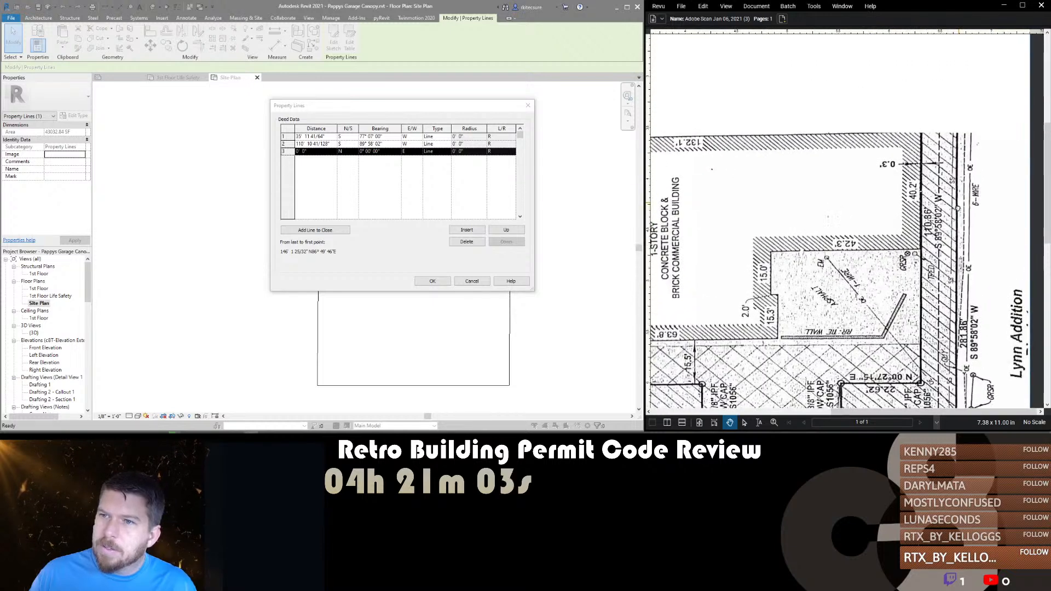
pyautogui.scroll(-3, 924, 240)
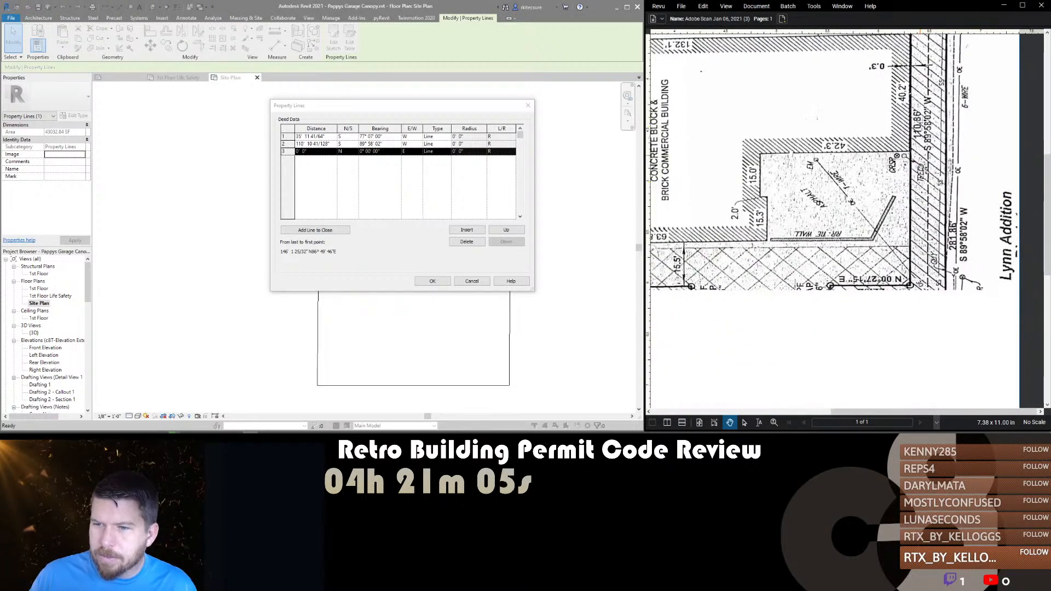
pyautogui.scroll(-1, 868, 332)
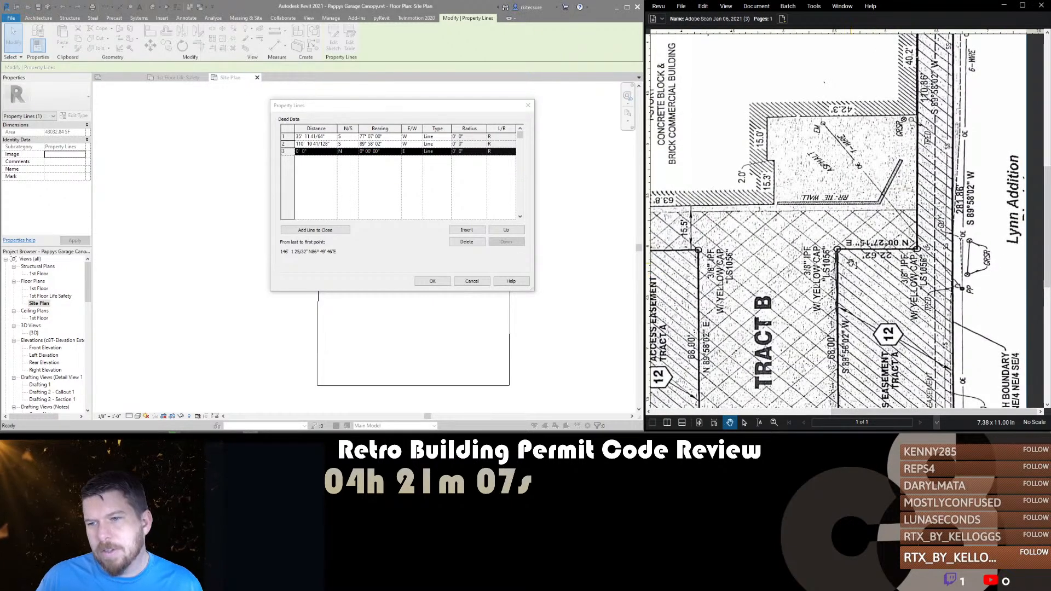
pyautogui.click(313, 153)
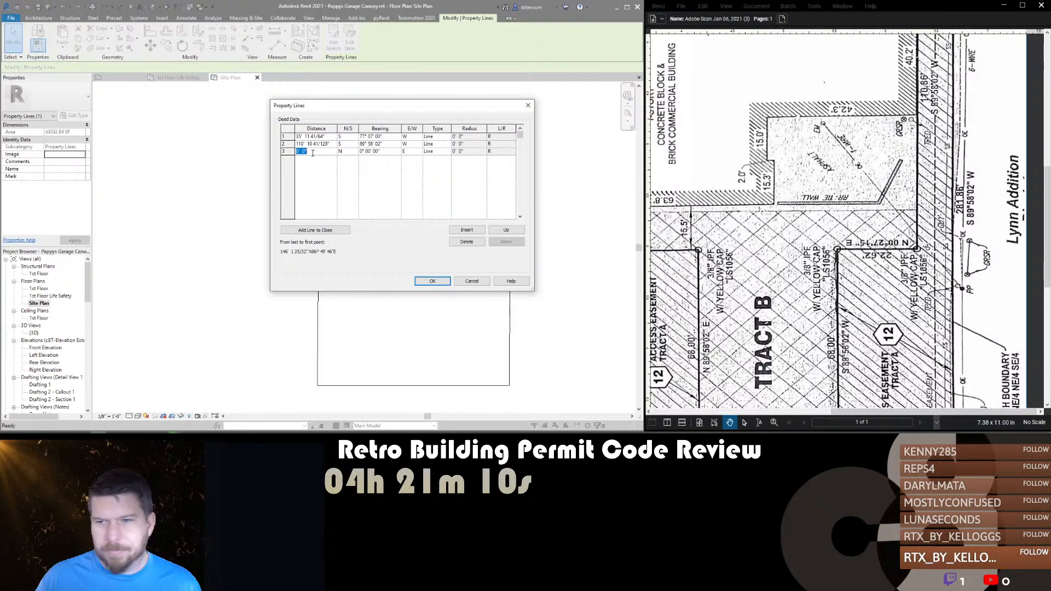
pyautogui.write('22.6')
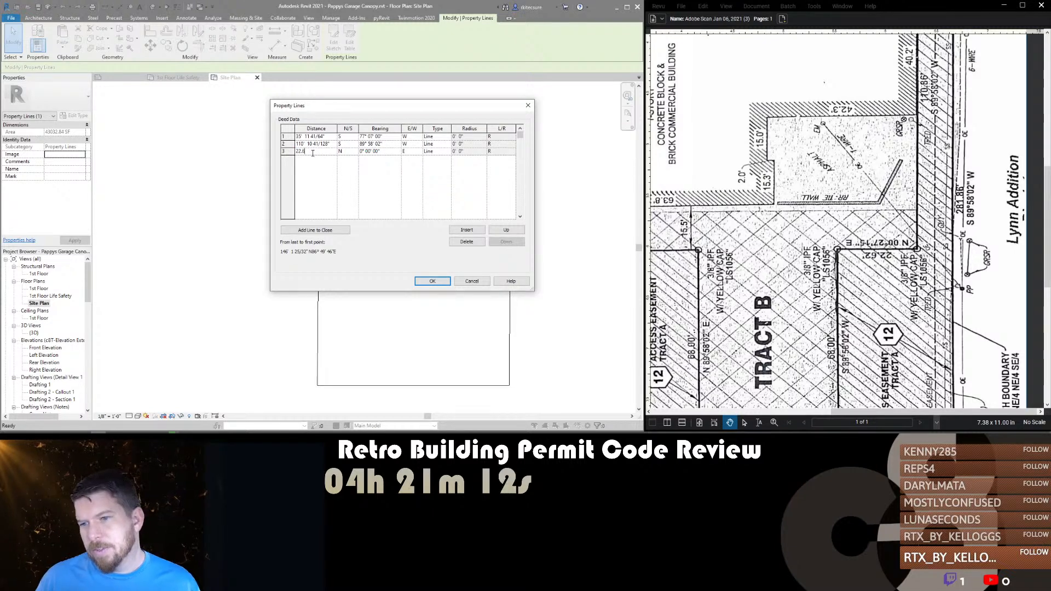
pyautogui.write('2')
pyautogui.press('Tab')
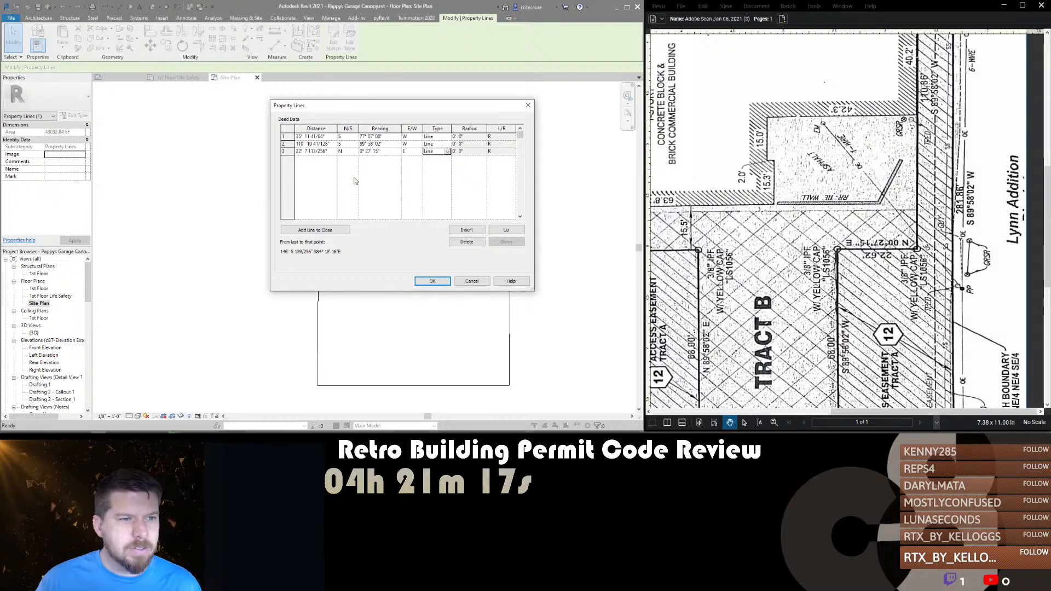
# Add a fourth deed segment along Tract B with a distance of 68' and a bearing of S 89° 58' 02" W.
pyautogui.click(467, 229)
pyautogui.moveTo(870, 298); pyautogui.dragTo(861, 127)
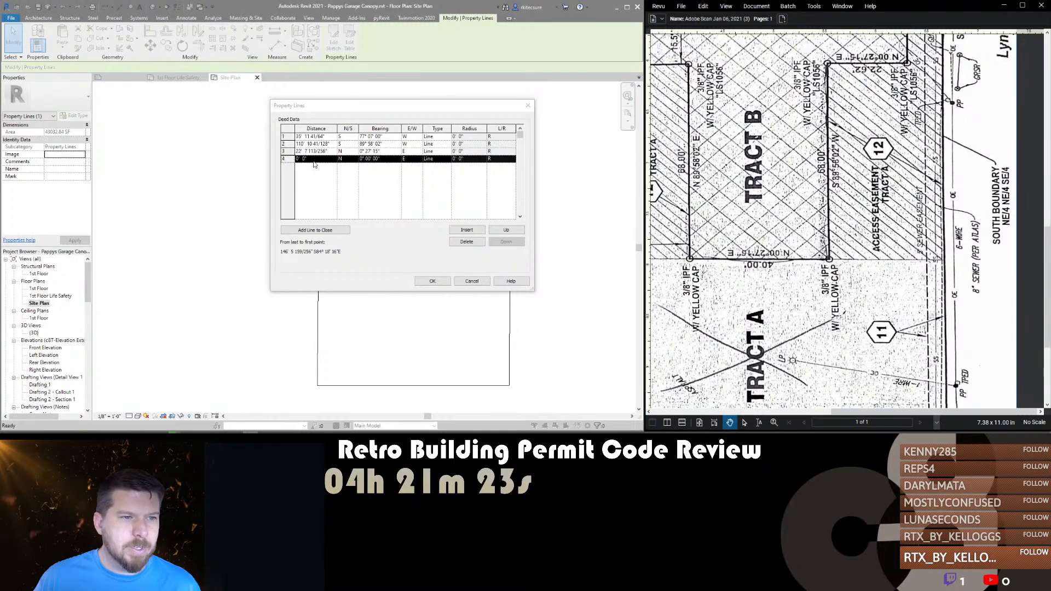
pyautogui.click(313, 158)
pyautogui.write('68')
pyautogui.press('Tab')
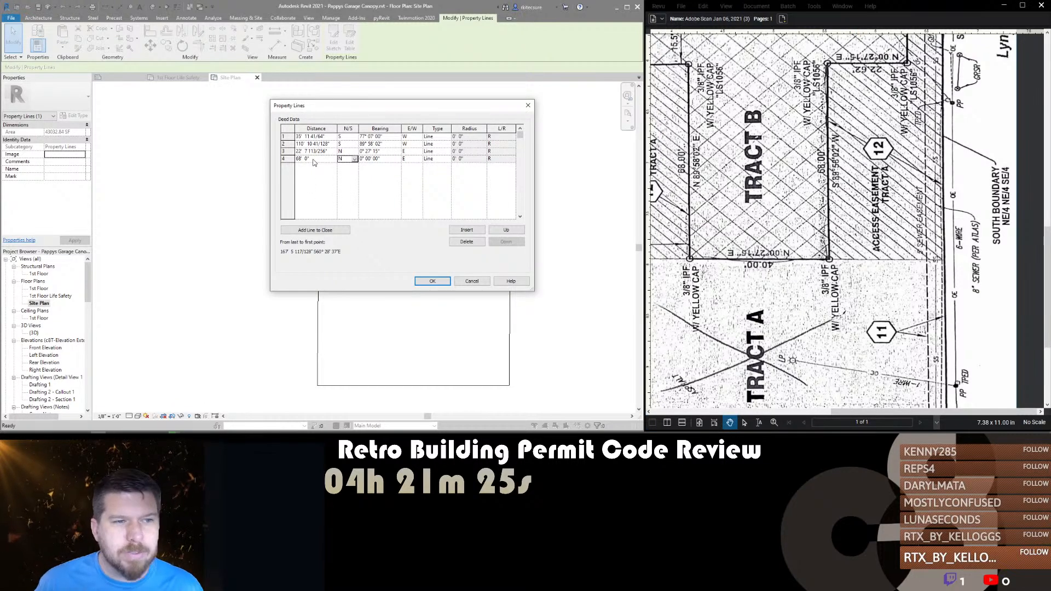
pyautogui.write('s')
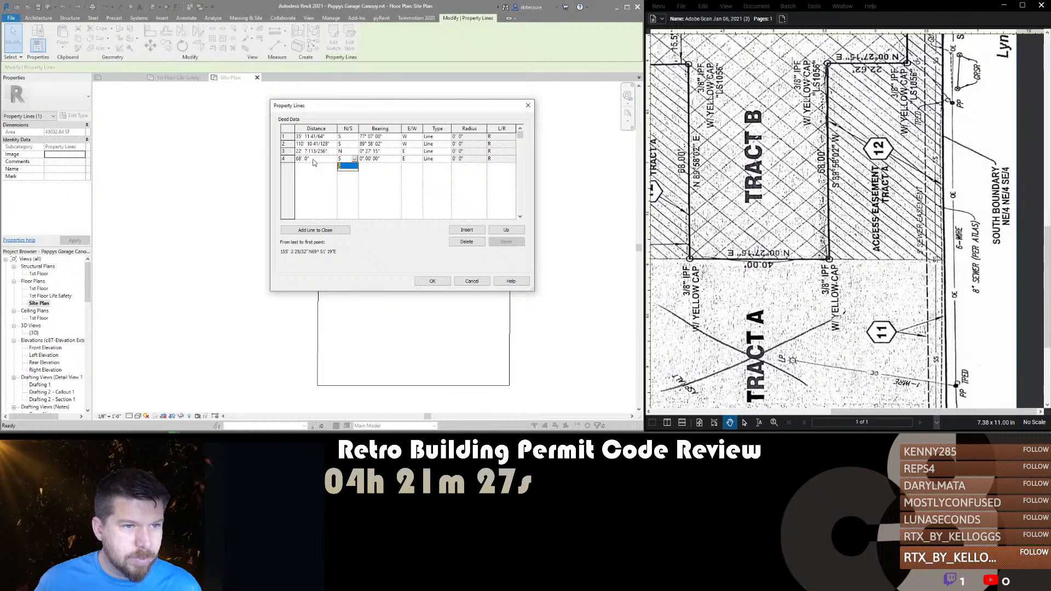
pyautogui.press('Tab')
pyautogui.write('89°')
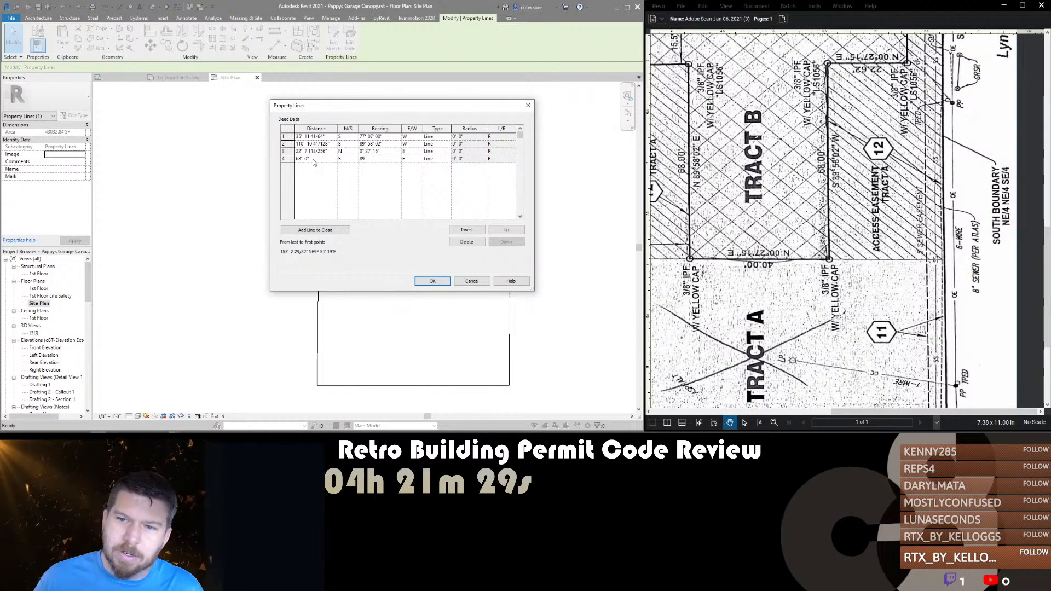
pyautogui.write(" 58' 02")
pyautogui.press('Tab')
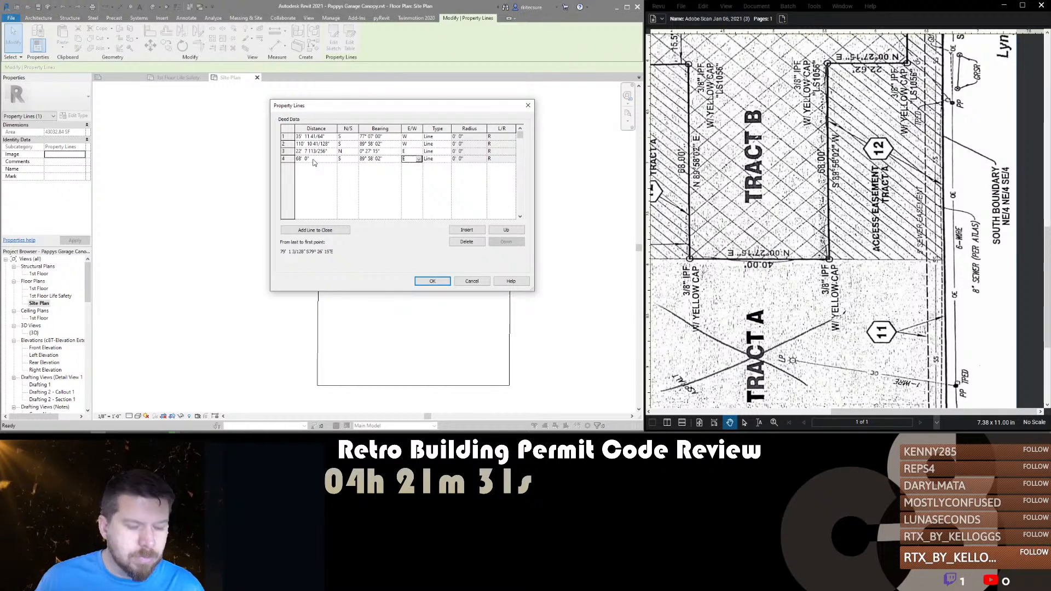
pyautogui.press('w')
# Add a fifth deed segment along Tract B with a distance of 40' and a bearing of N 0° 27' 15" E.
pyautogui.click(467, 230)
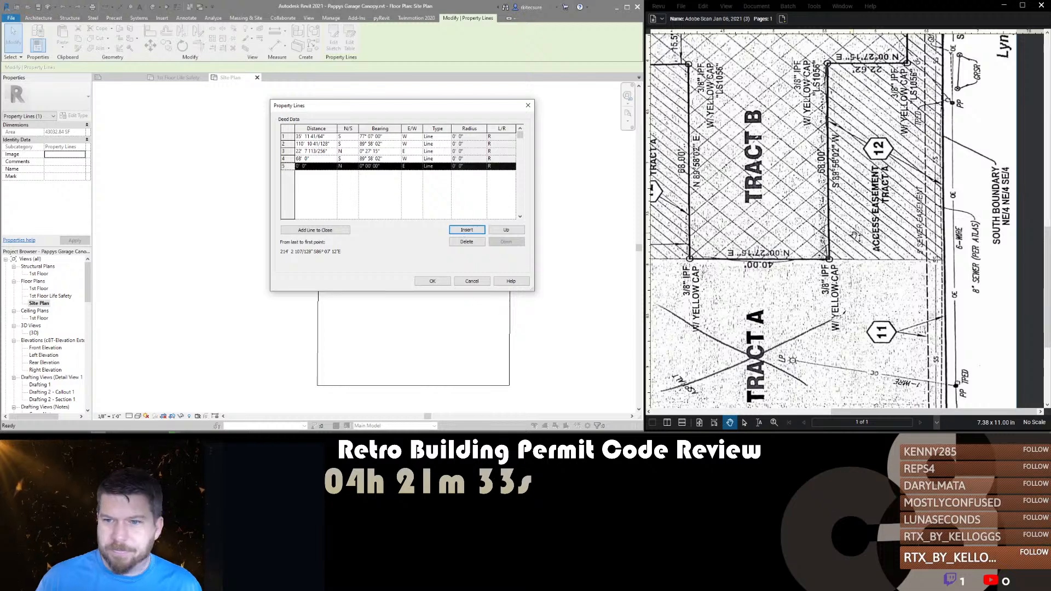
pyautogui.click(316, 168)
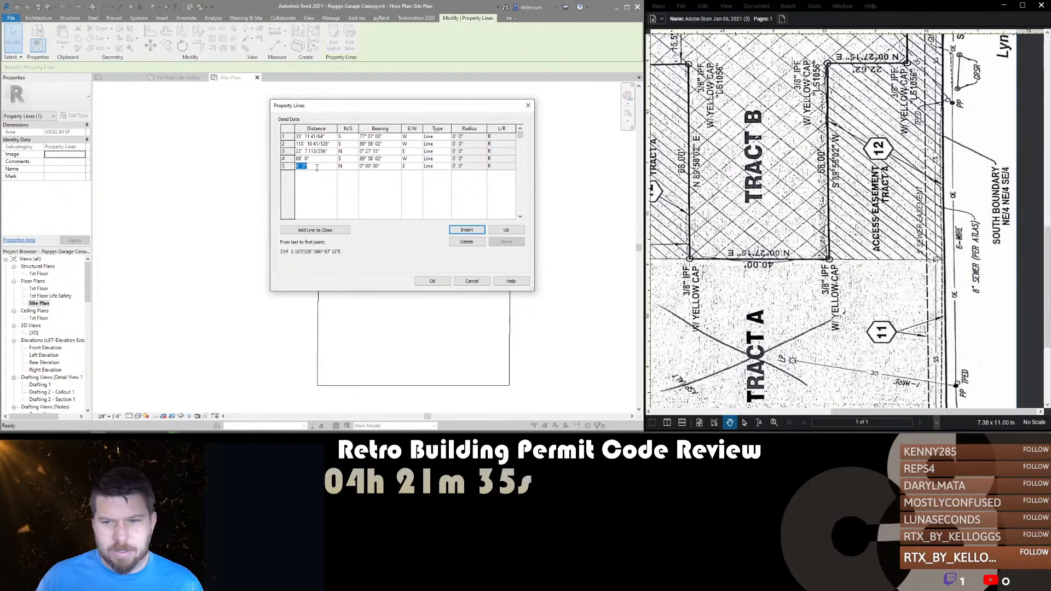
pyautogui.write('40')
pyautogui.press('Tab')
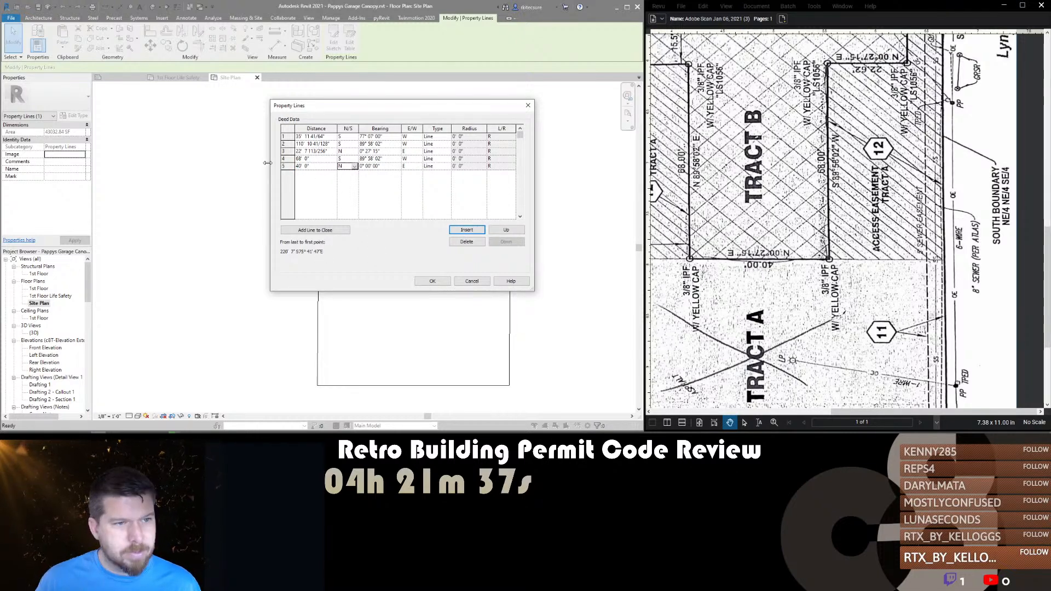
pyautogui.press('Tab')
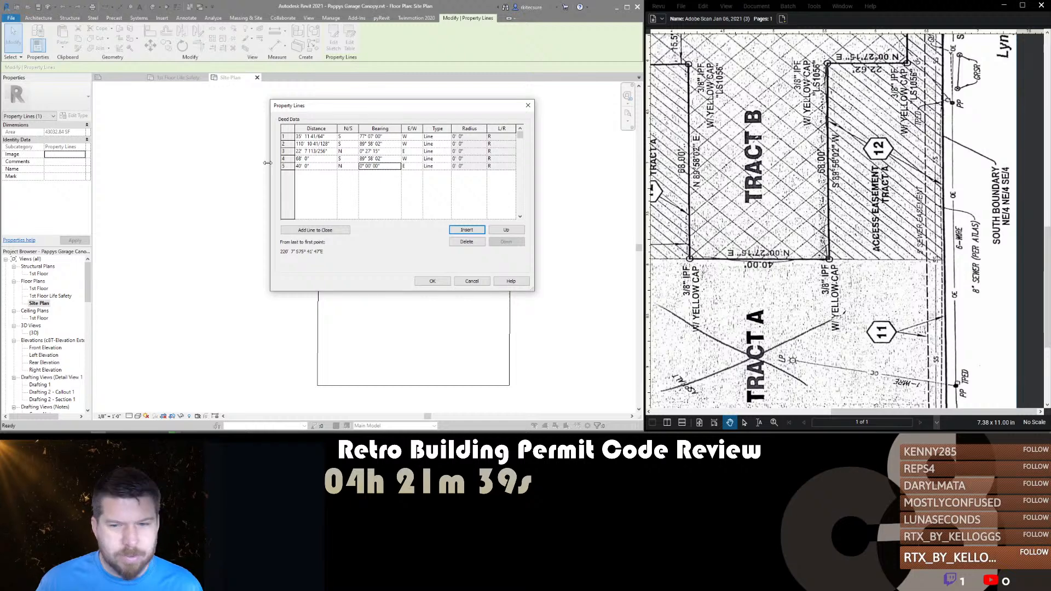
pyautogui.write("0° 27' 15")
pyautogui.press('Tab')
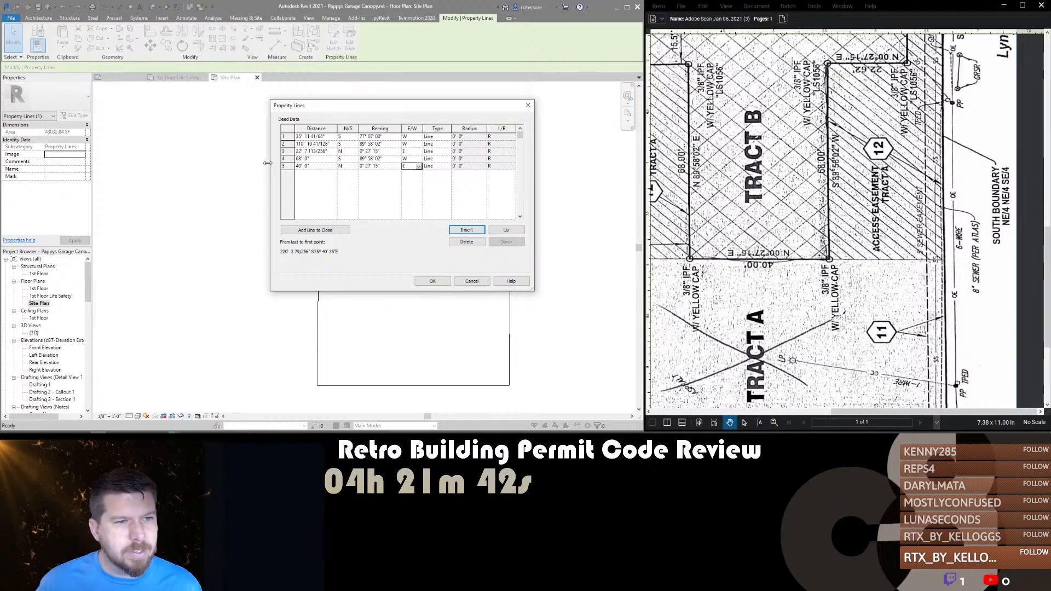
# Add a sixth deed segment along Tract B with a distance of 68' and a bearing of N 89° 58' 02" E.
pyautogui.press('Return')
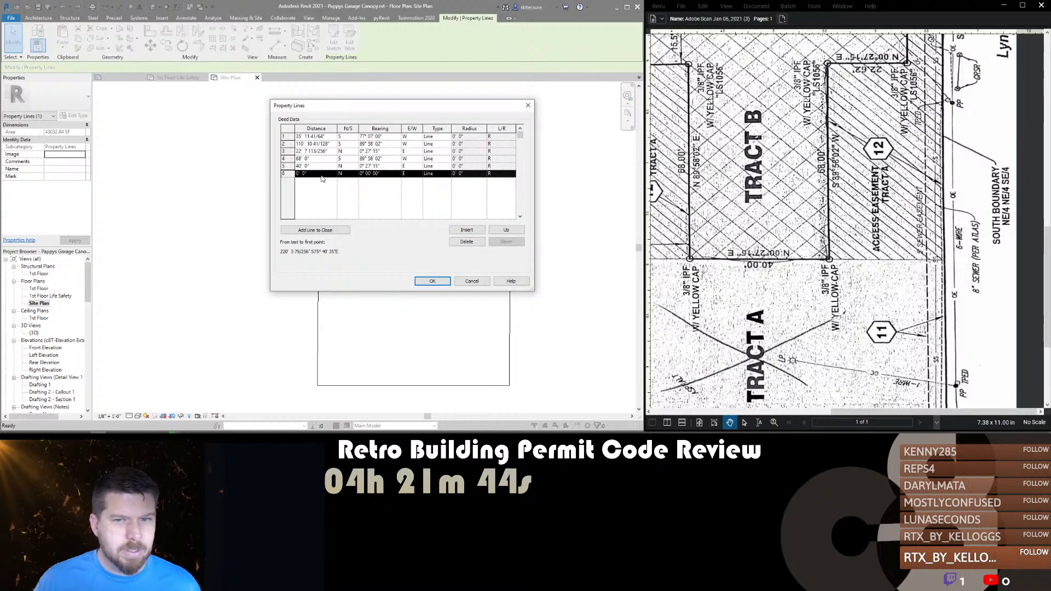
pyautogui.write('68')
pyautogui.press('Tab')
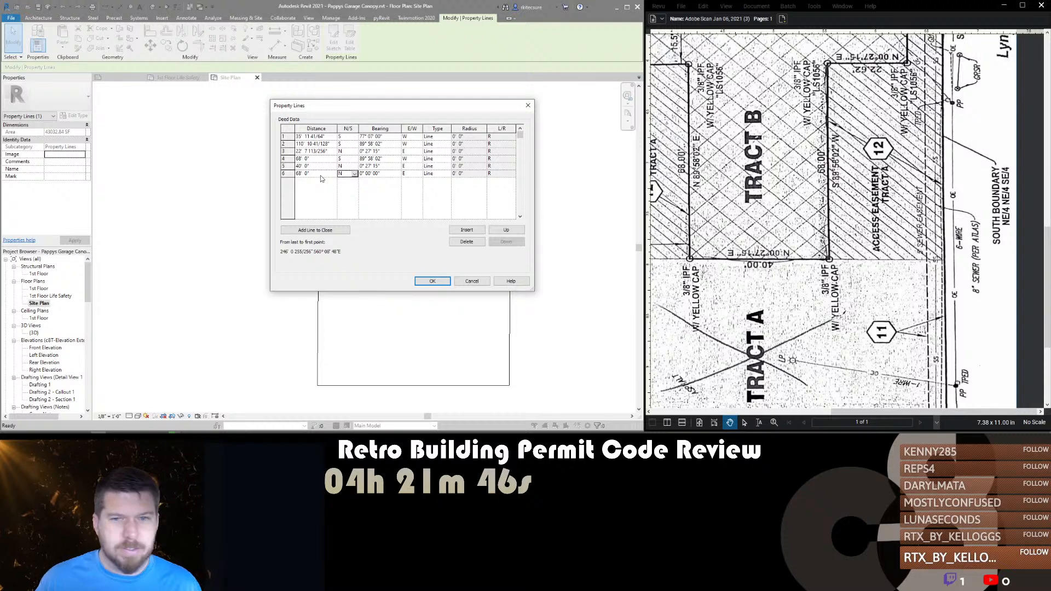
pyautogui.press('Tab')
pyautogui.write("89° 58' 0")
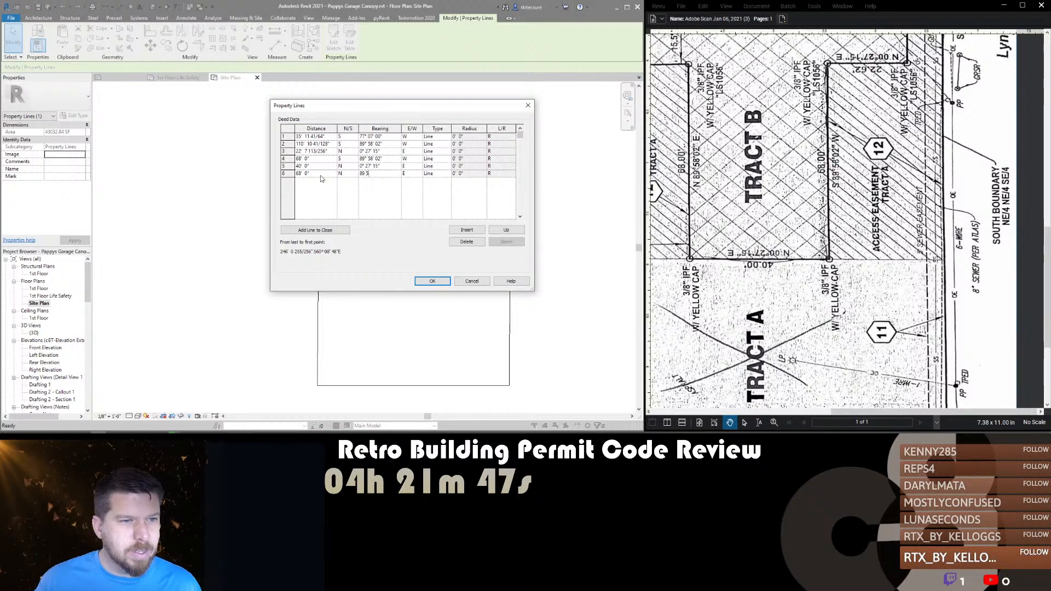
pyautogui.write('2')
pyautogui.press('Tab')
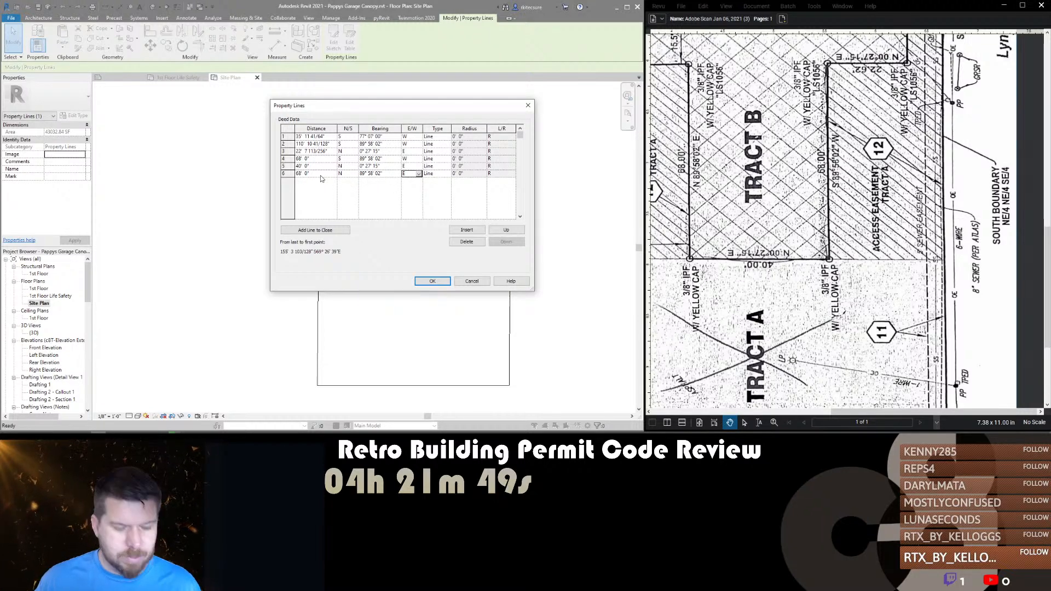
# Add a seventh deed segment from the survey with a distance of 80' and a bearing of N 0° 27' 15" E.
pyautogui.click(466, 230)
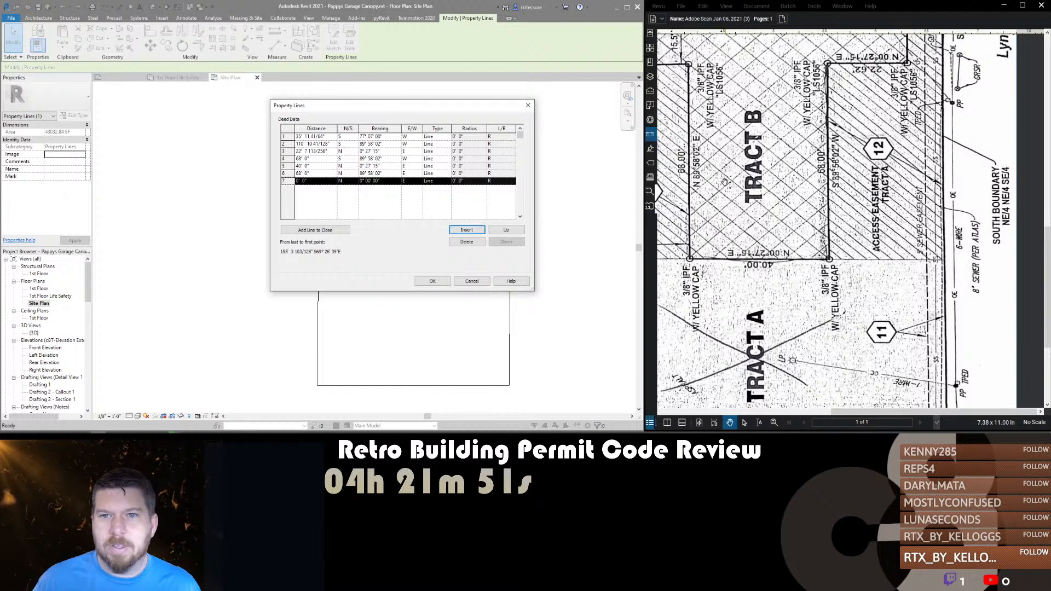
pyautogui.moveTo(725, 182); pyautogui.dragTo(892, 300)
pyautogui.moveTo(796, 278); pyautogui.dragTo(911, 267)
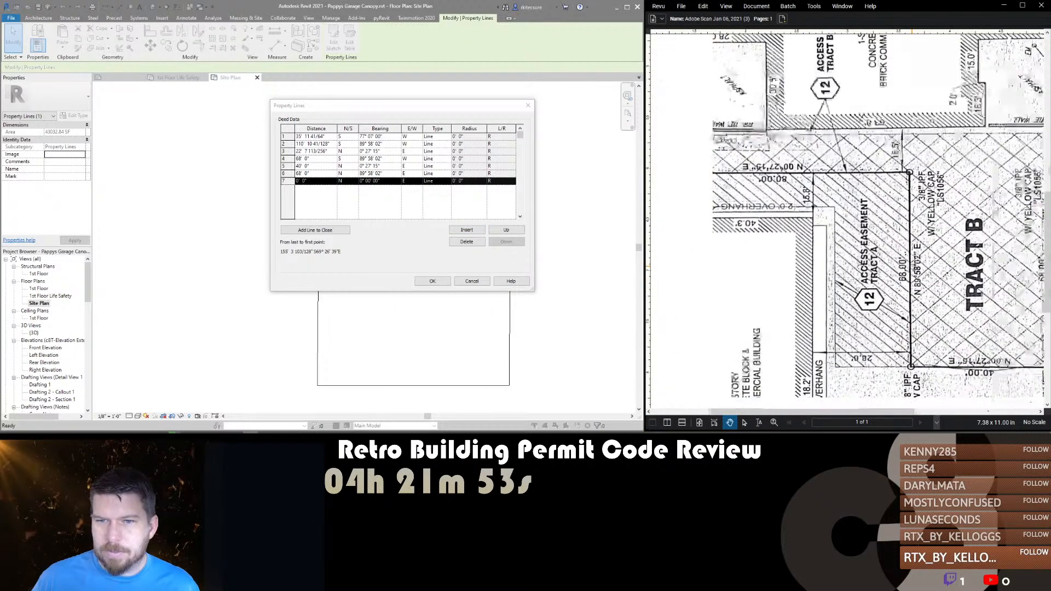
pyautogui.moveTo(762, 270); pyautogui.dragTo(819, 270)
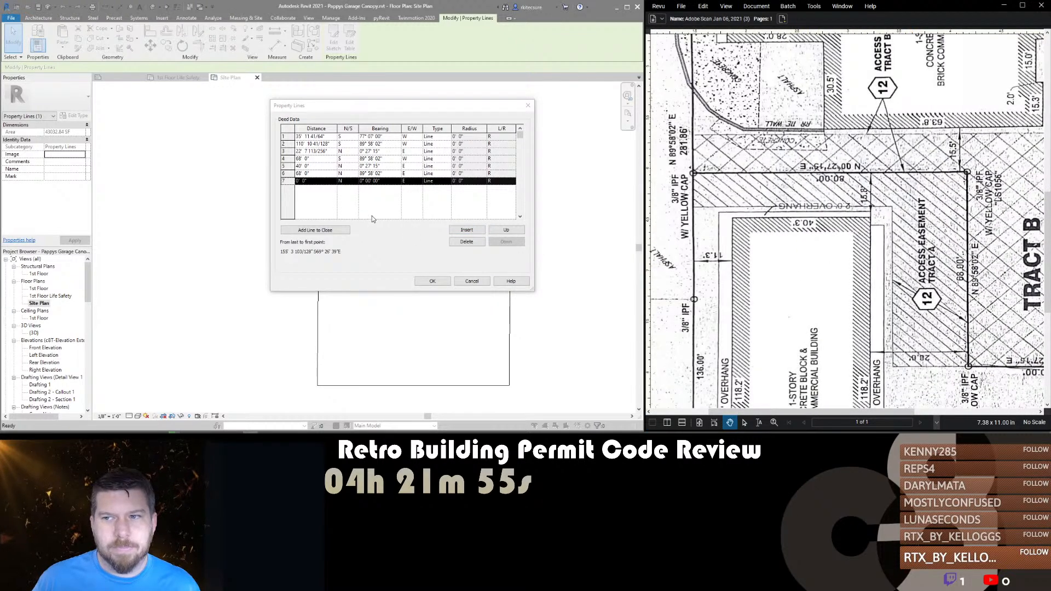
pyautogui.click(315, 182)
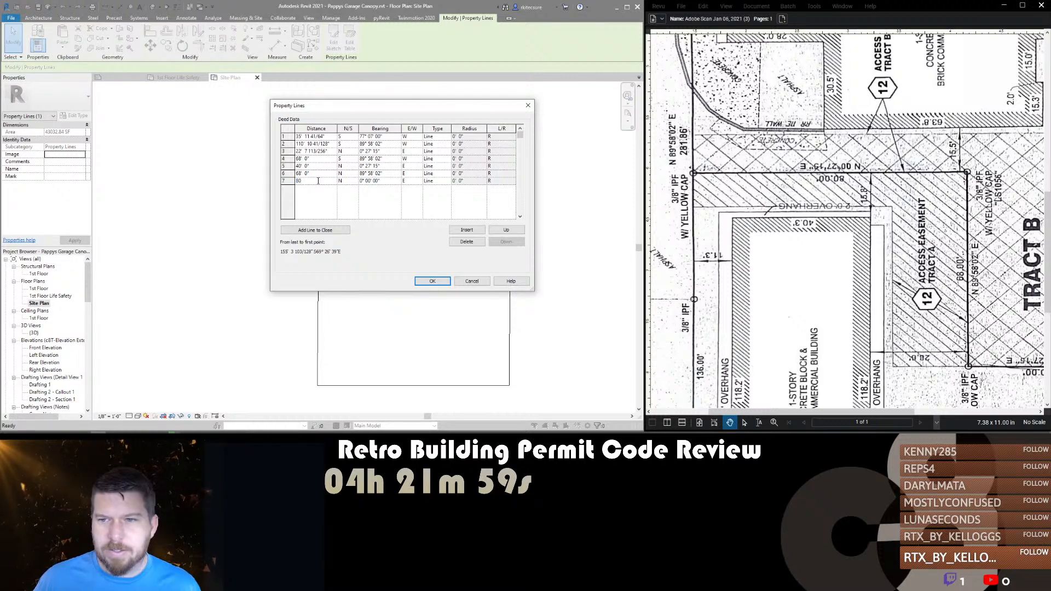
pyautogui.press('Tab')
pyautogui.write('0°')
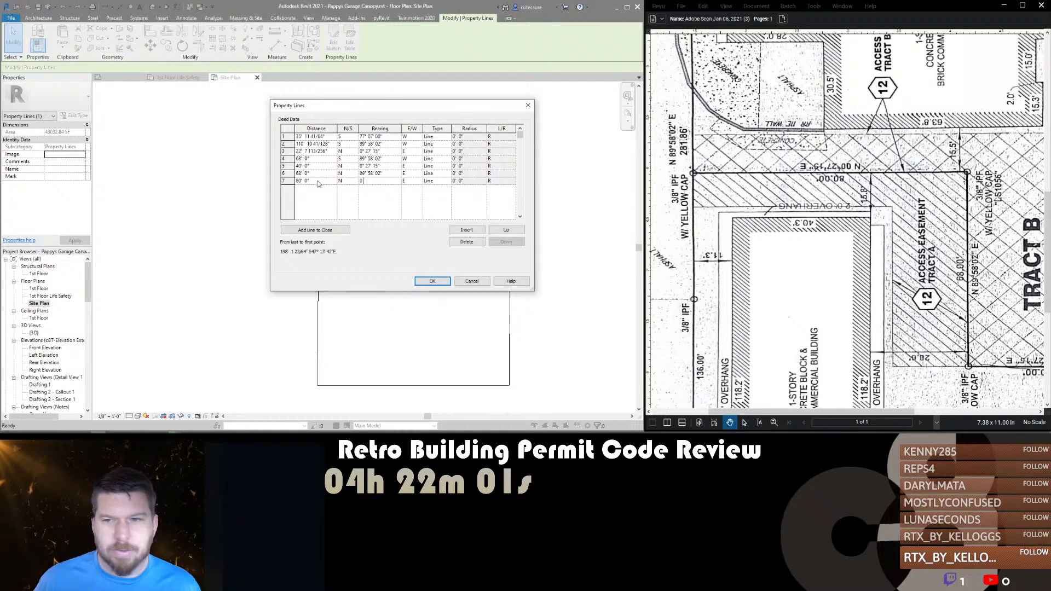
pyautogui.write(" 27' 15")
pyautogui.press('Tab')
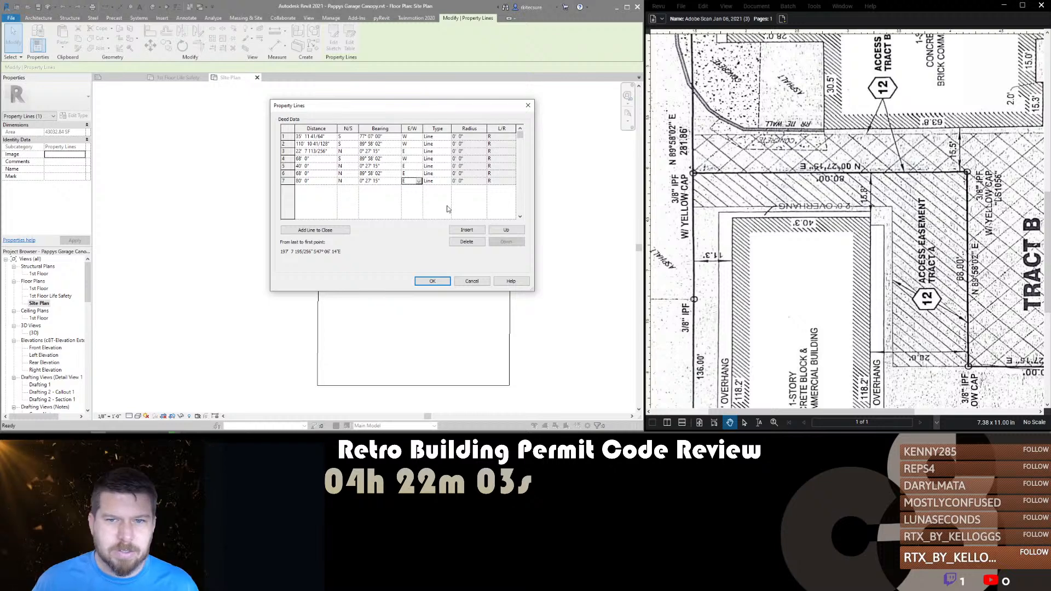
# Accept the deed data and place the new property line starting at the southeast corner of the existing rectangular property line.
pyautogui.moveTo(727, 227); pyautogui.dragTo(732, 297)
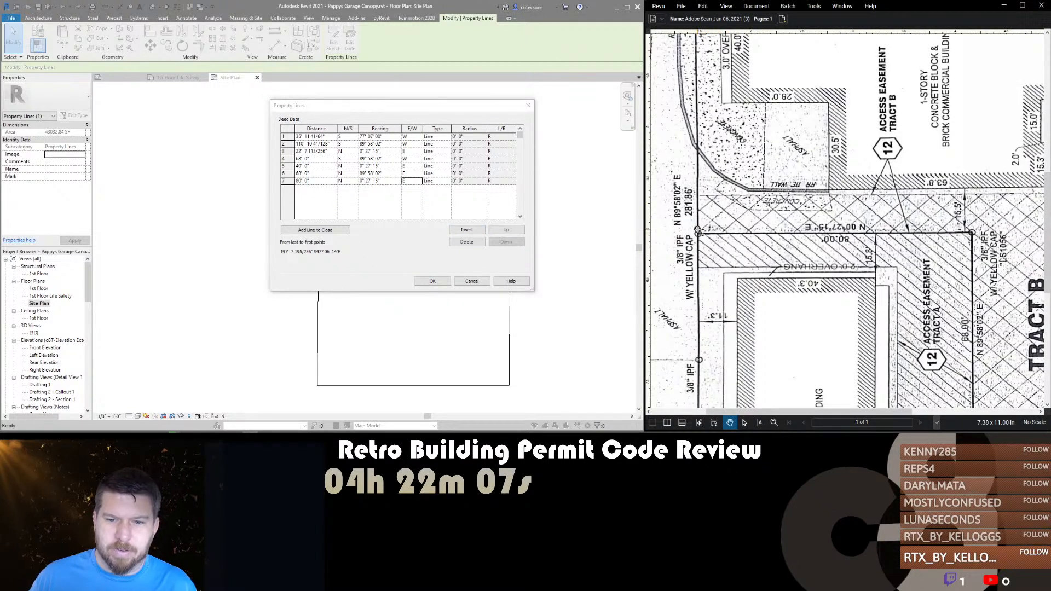
pyautogui.scroll(-4, 699, 230)
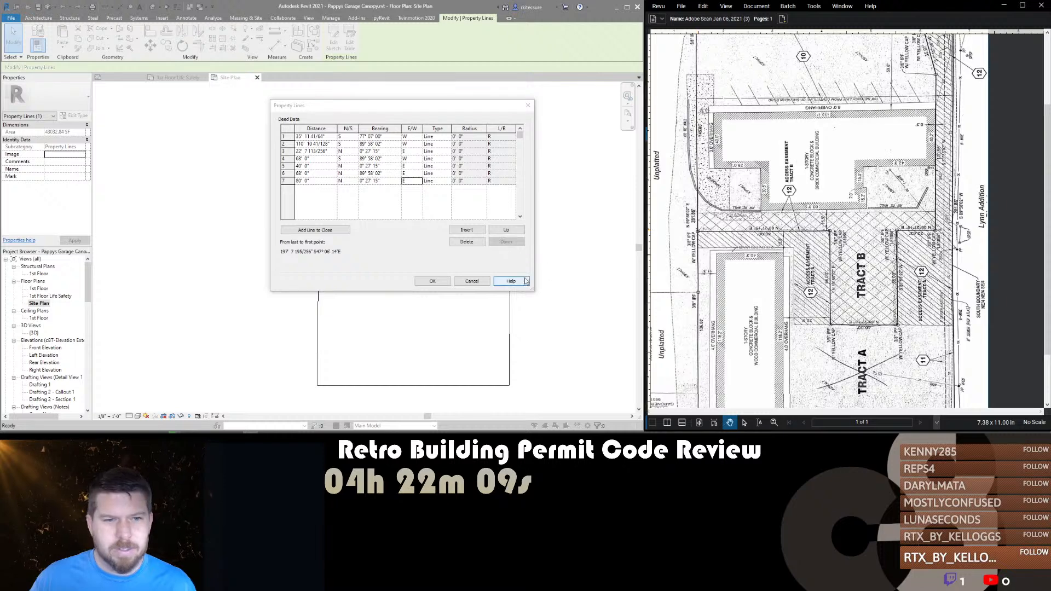
pyautogui.click(441, 284)
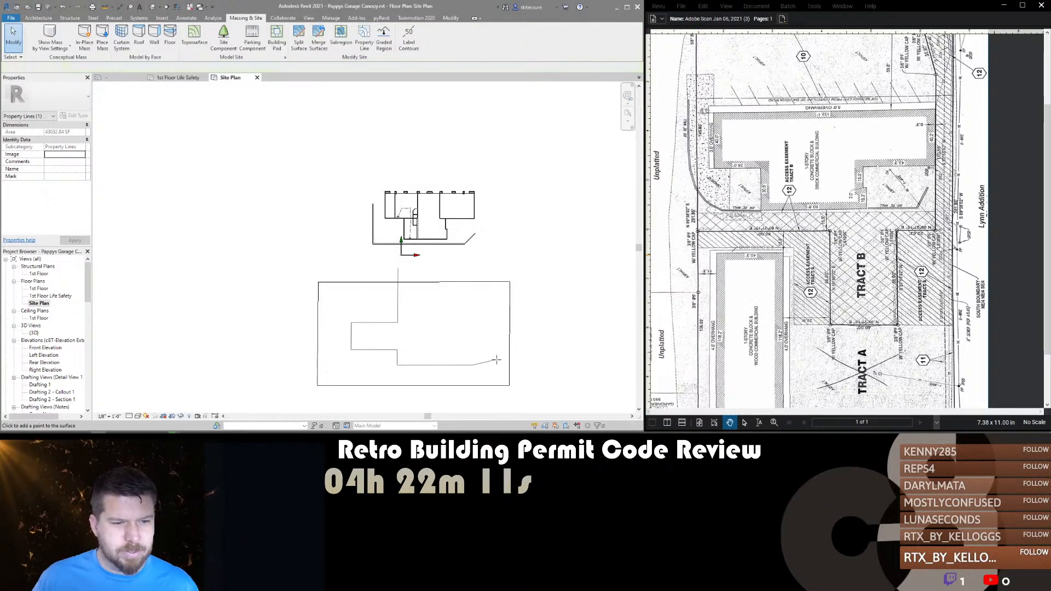
pyautogui.click(510, 373)
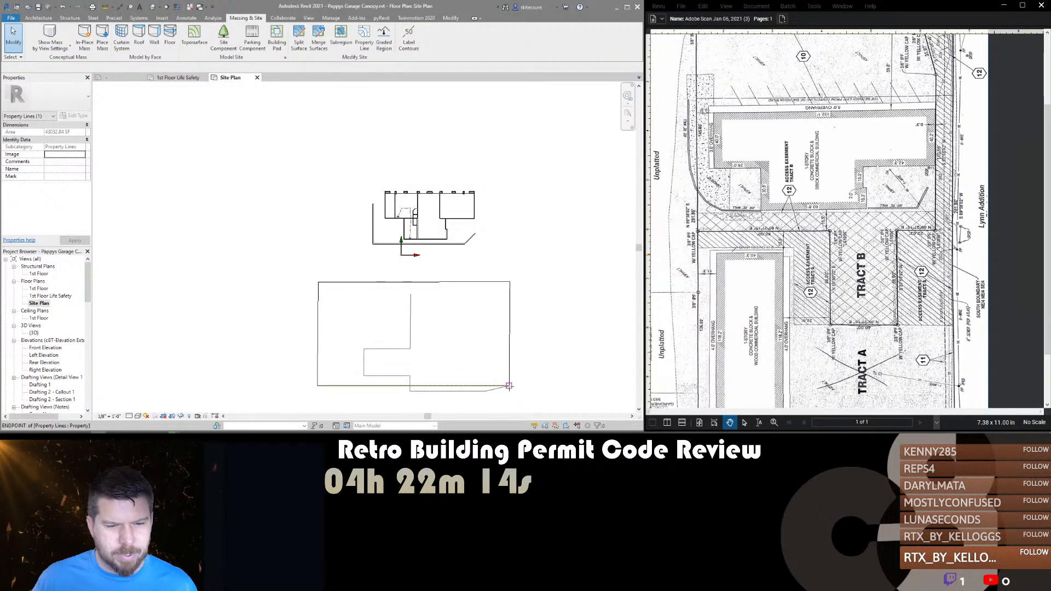
pyautogui.press('m')
pyautogui.press('v')
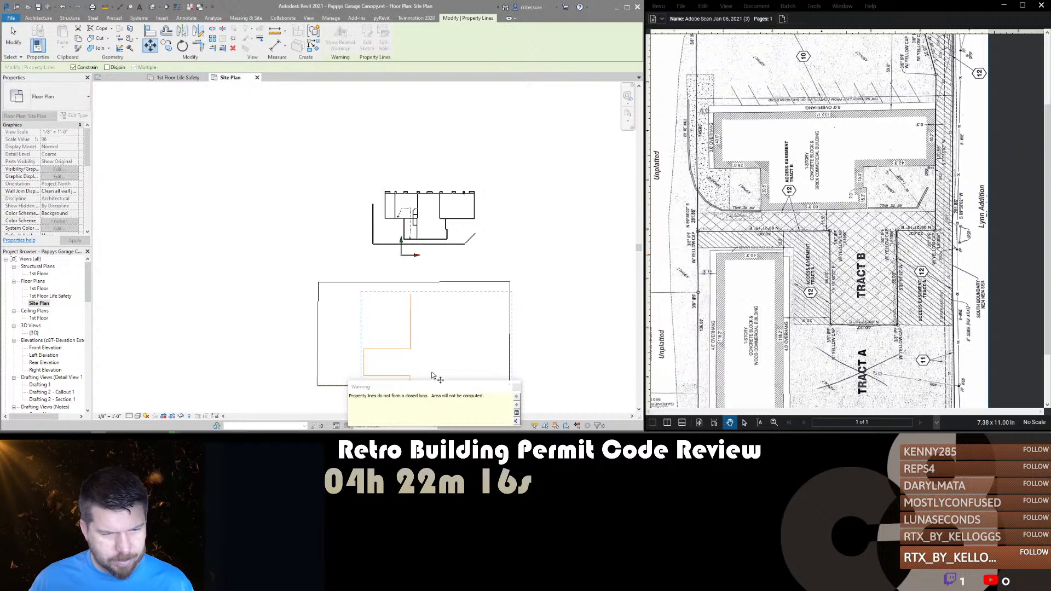
pyautogui.click(433, 356)
pyautogui.moveTo(431, 345); pyautogui.dragTo(431, 292, button='middle')
pyautogui.press('Escape')
pyautogui.press('Escape')
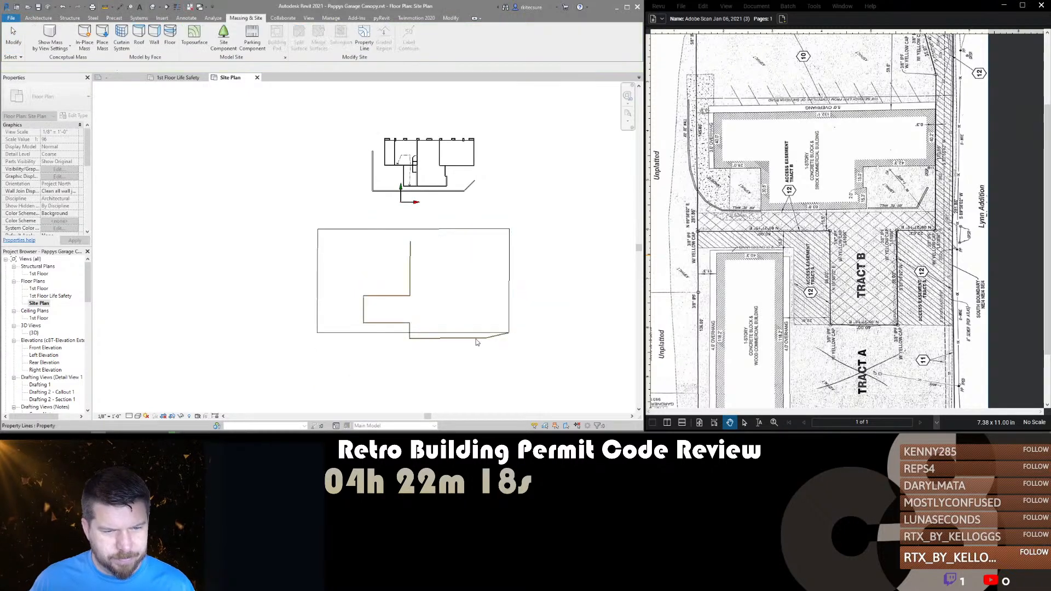
# Turn off the Constrain option while moving the new property line at the rectangular boundary's southeast corner.
pyautogui.click(487, 338)
pyautogui.scroll(5, 489, 348)
pyautogui.press('m')
pyautogui.press('v')
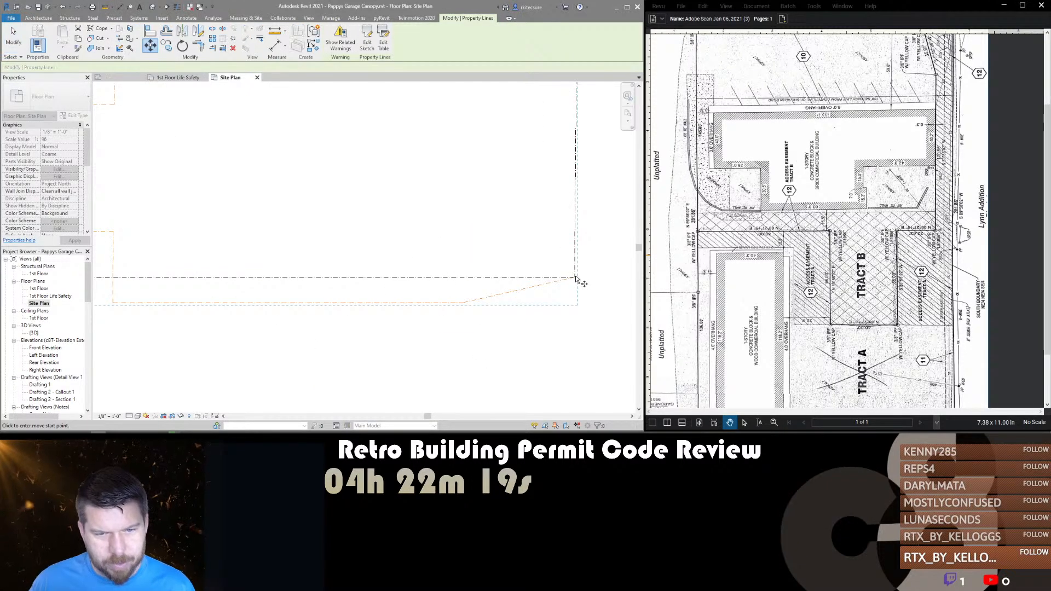
pyautogui.click(576, 277)
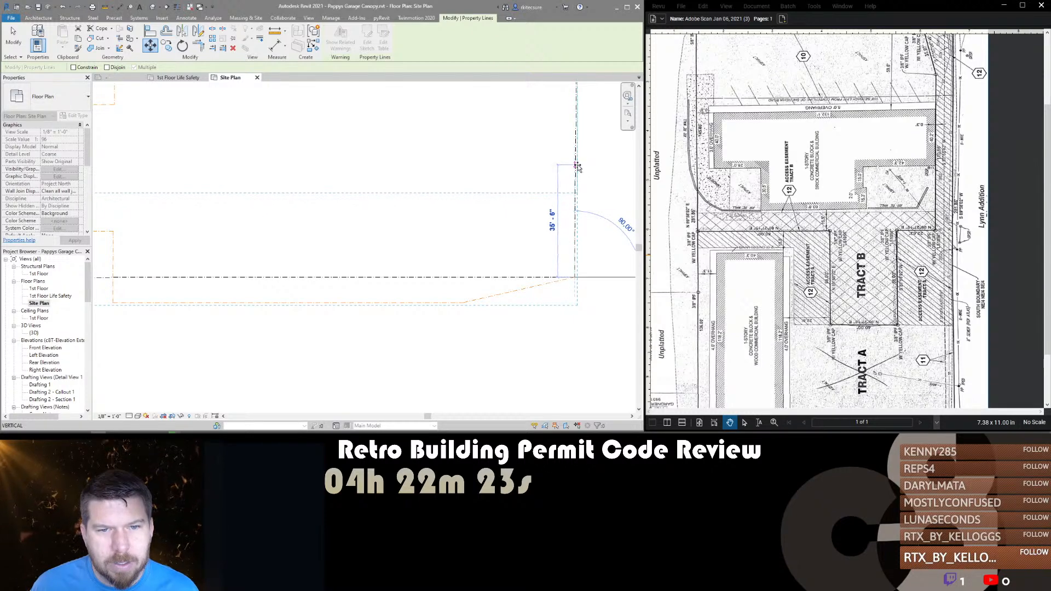
pyautogui.scroll(2, 575, 172)
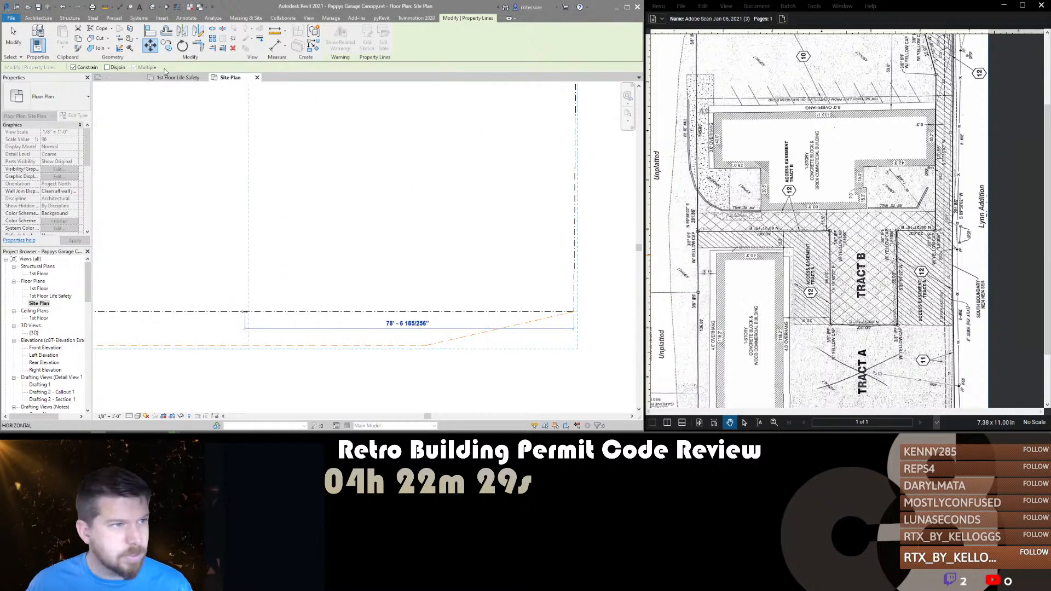
pyautogui.click(73, 66)
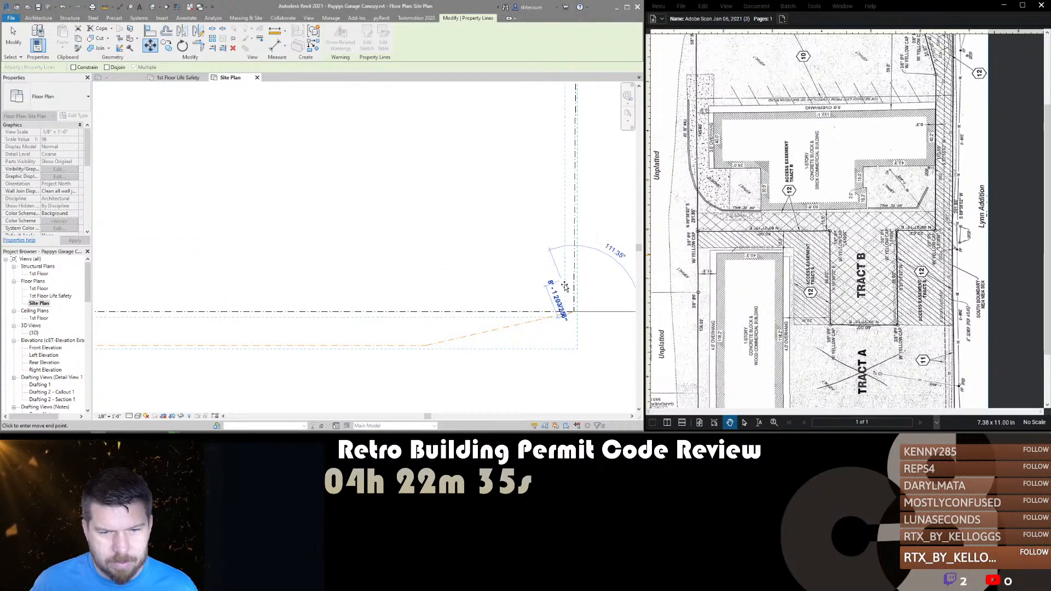
pyautogui.click(582, 311)
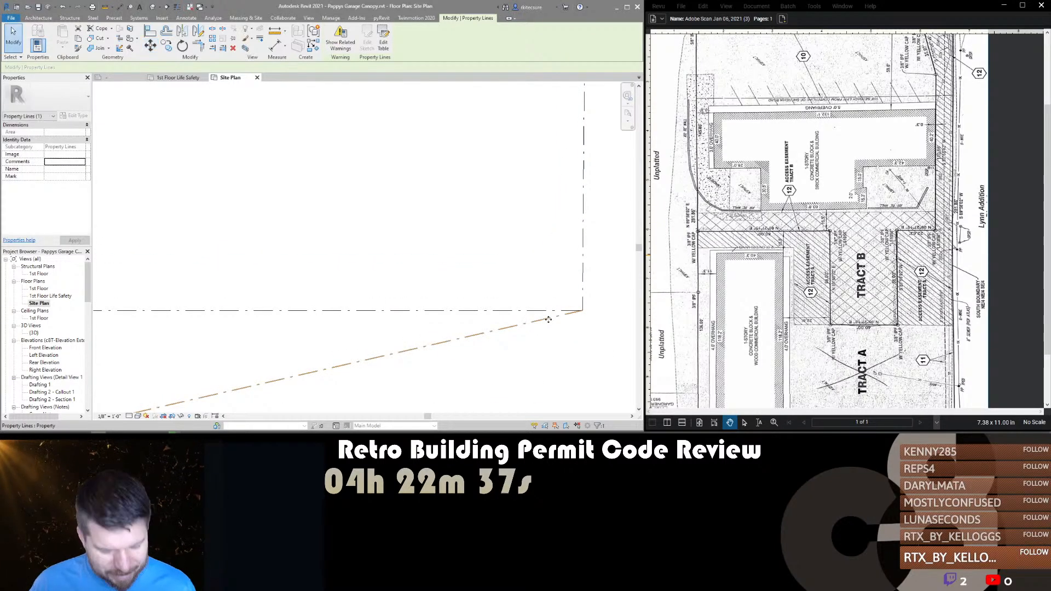
# Move the new property line north along the rectangular boundary's east edge, using the shared southeast corner as the base point.
pyautogui.click(584, 311)
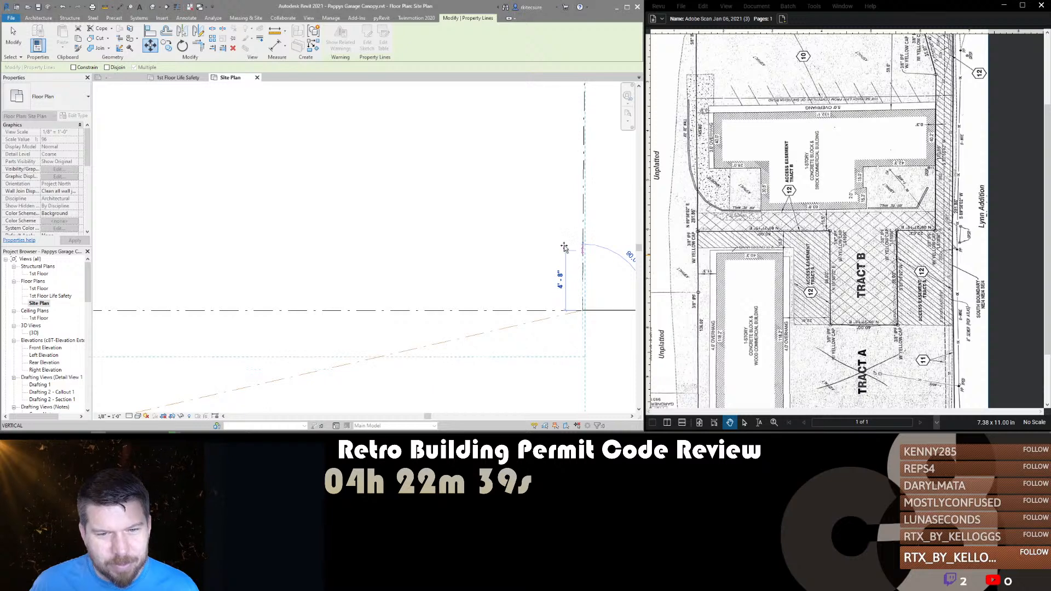
pyautogui.click(584, 133)
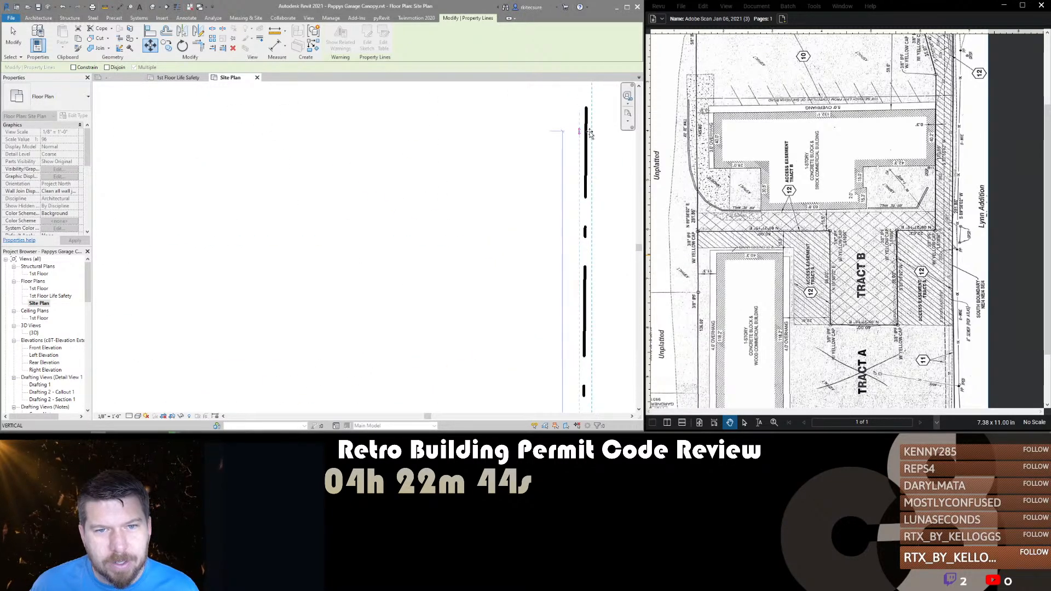
pyautogui.scroll(6, 587, 133)
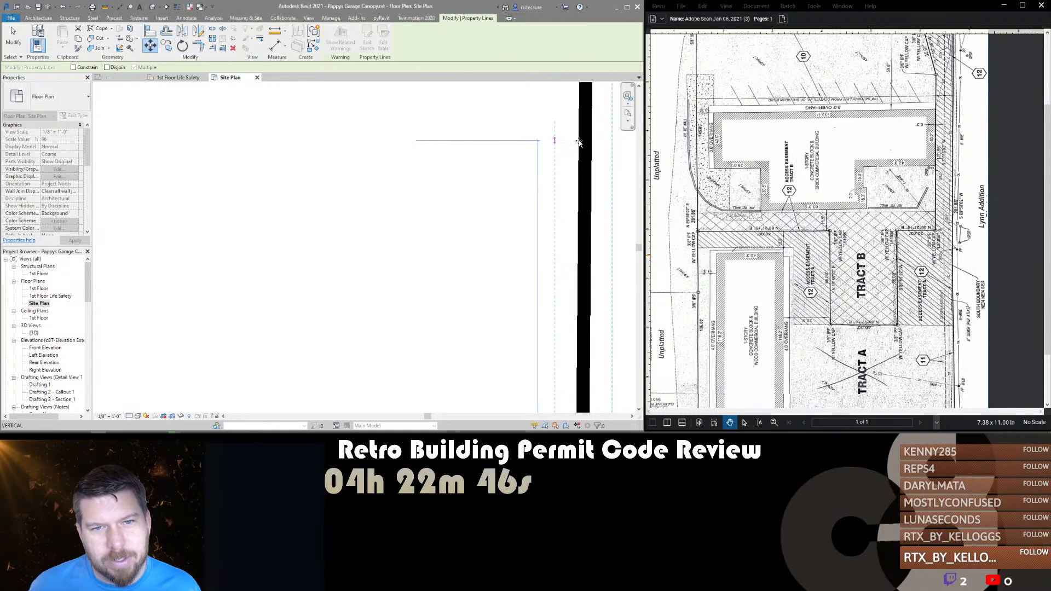
pyautogui.scroll(-6, 590, 131)
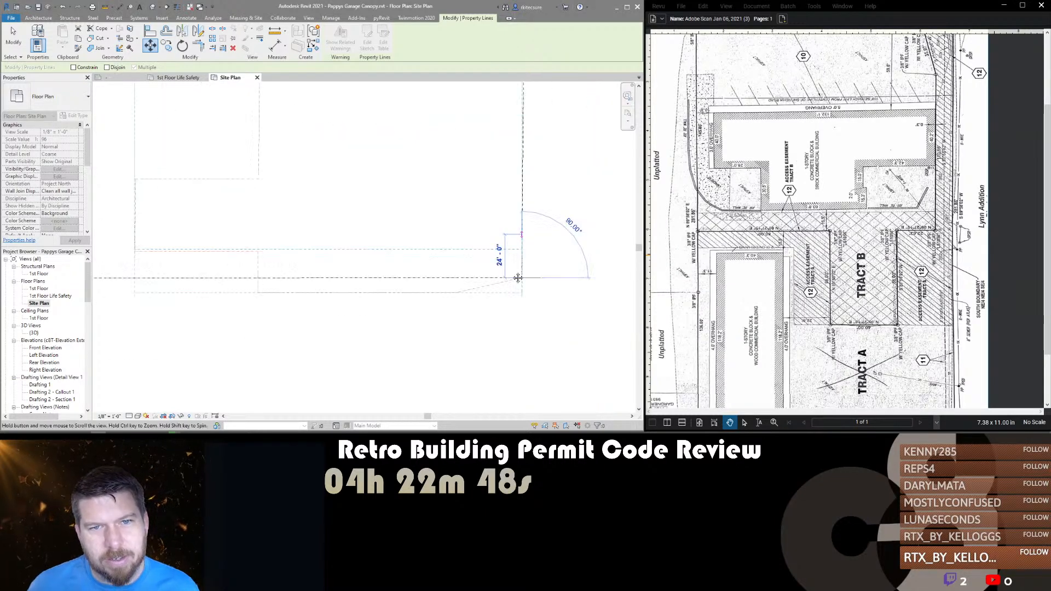
pyautogui.scroll(2, 500, 94)
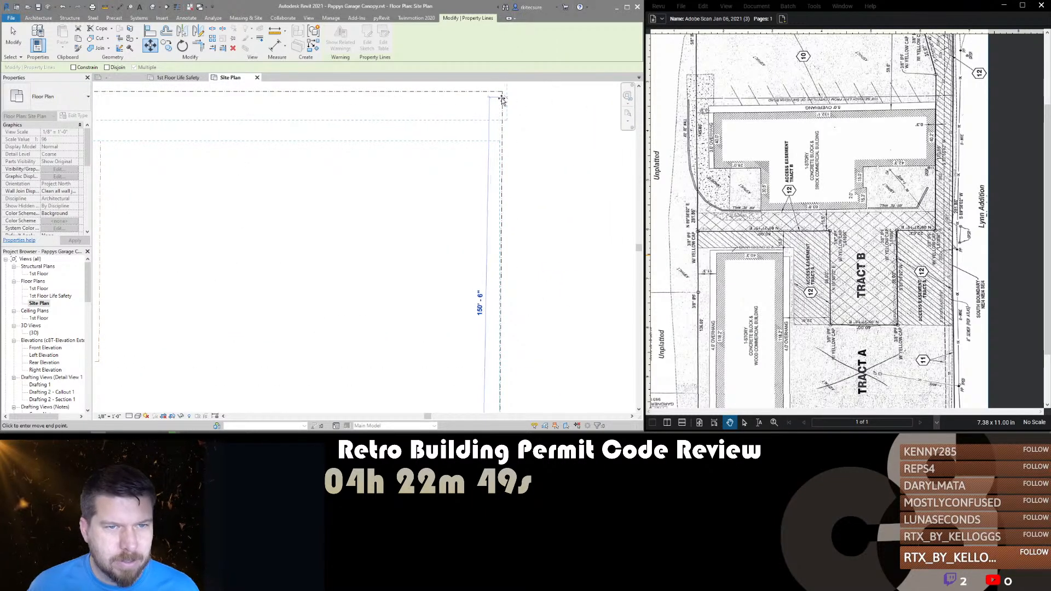
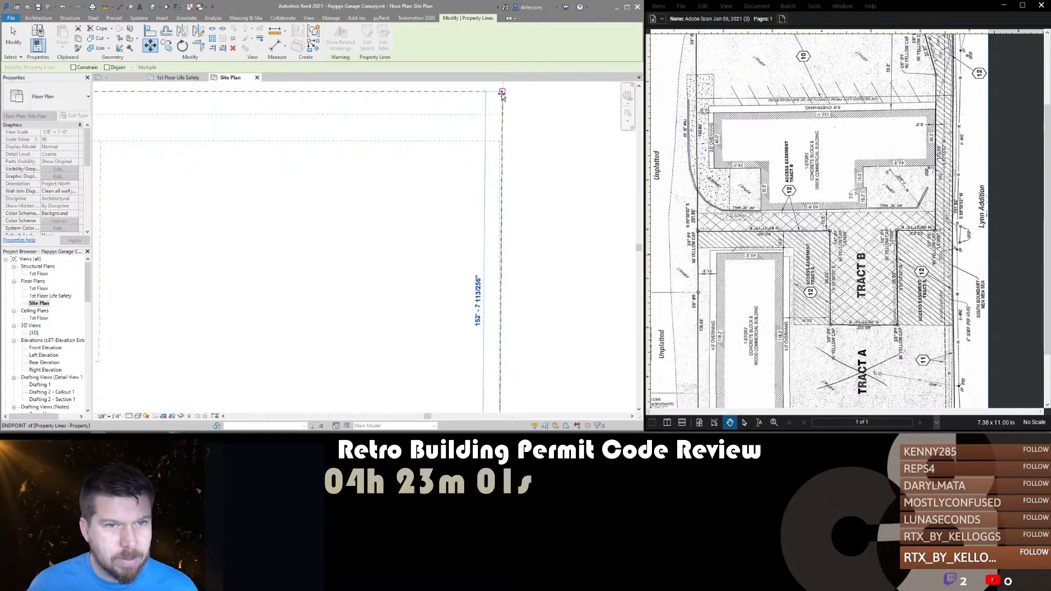
pyautogui.write('418')
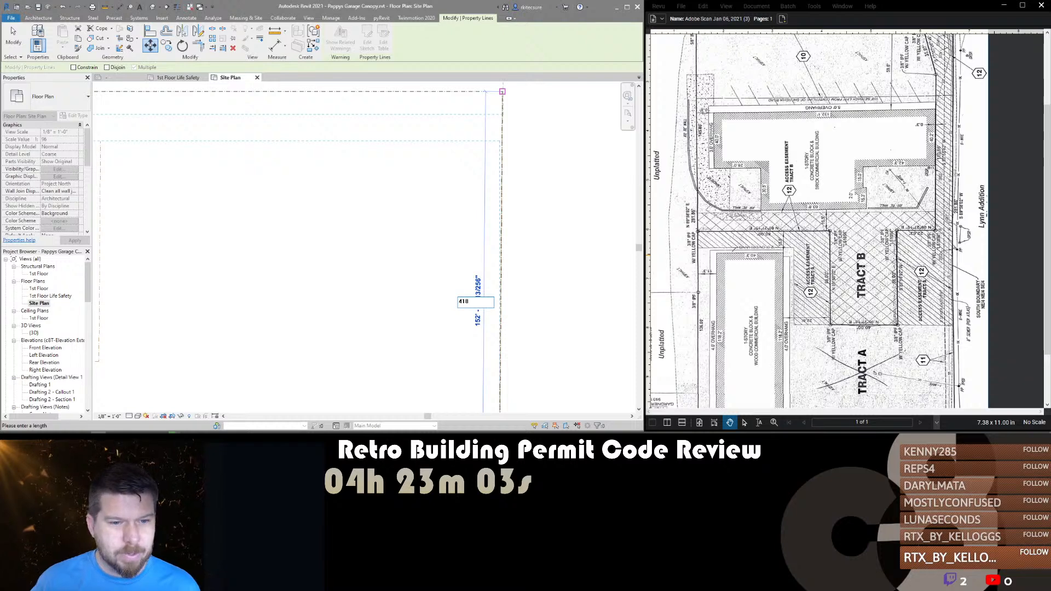
pyautogui.press('BackSpace')
pyautogui.press('BackSpace')
pyautogui.press('BackSpace')
pyautogui.press('Return')
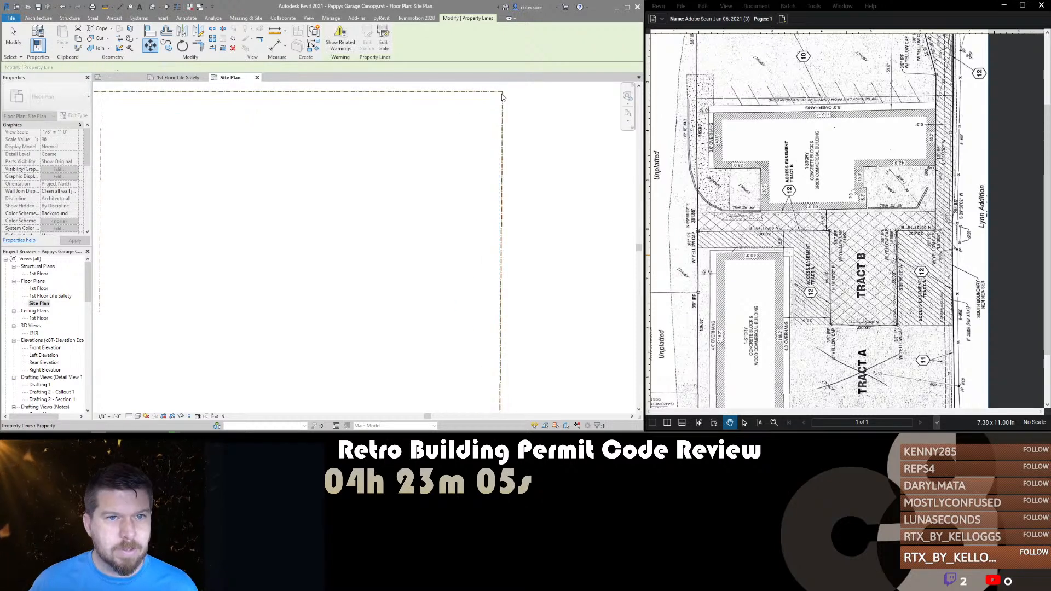
pyautogui.scroll(-4, 458, 230)
pyautogui.scroll(3, 407, 210)
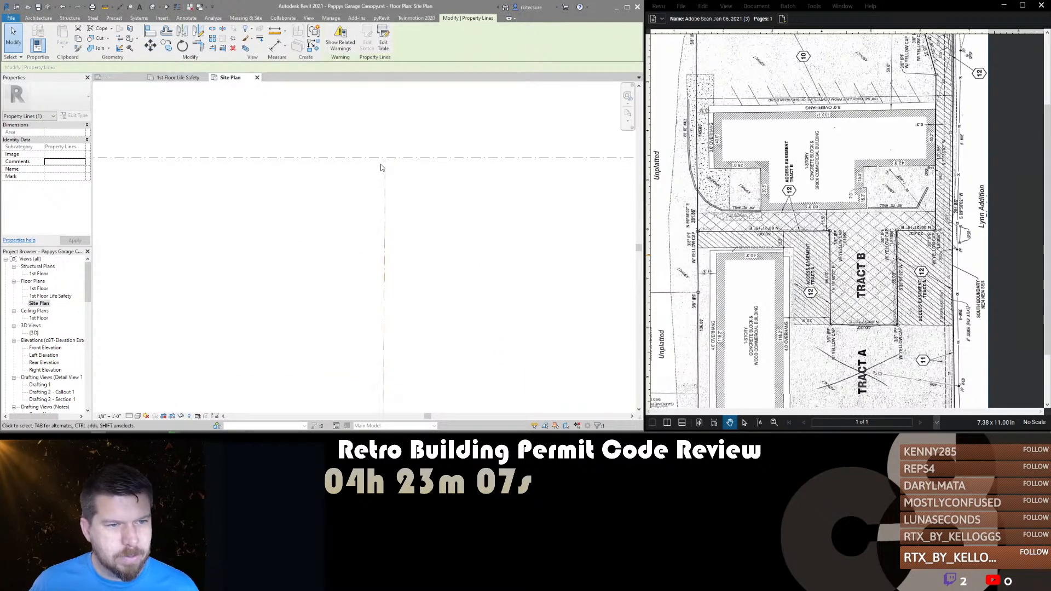
# Examine the survey's bearings and distances along the boundary and access easement beside Tract B, next to Lynn Addition.
pyautogui.press('Escape')
pyautogui.scroll(-2, 385, 157)
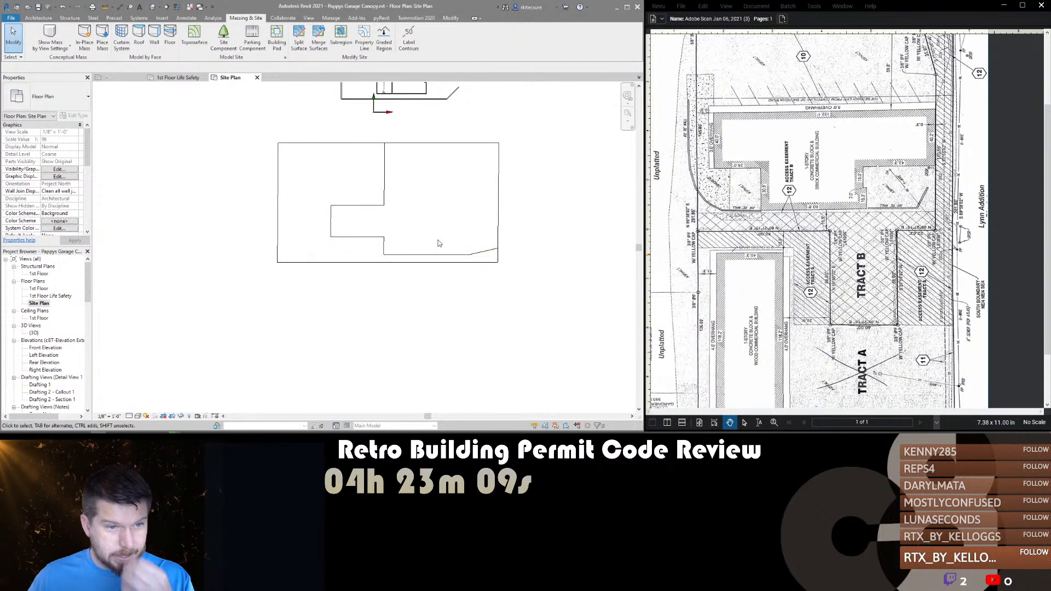
pyautogui.click(786, 222)
pyautogui.scroll(-2, 796, 219)
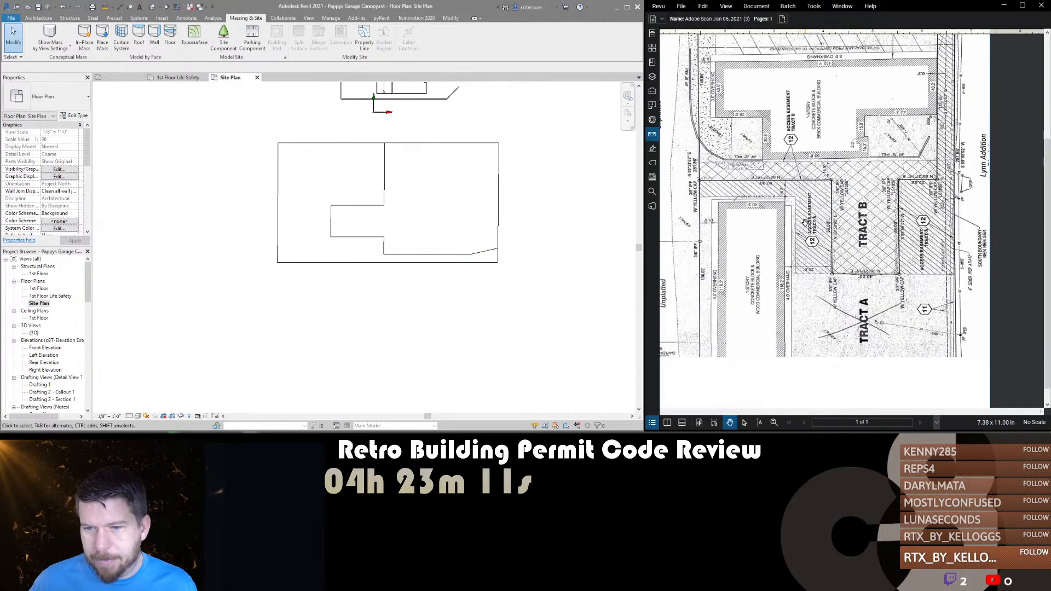
pyautogui.moveTo(884, 131); pyautogui.dragTo(832, 284)
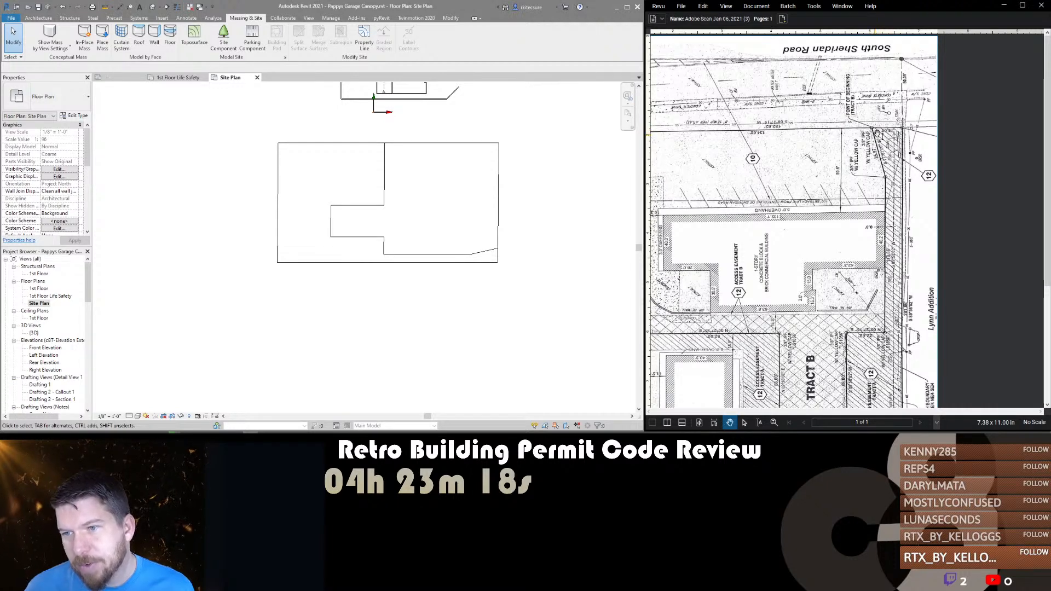
pyautogui.scroll(3, 877, 284)
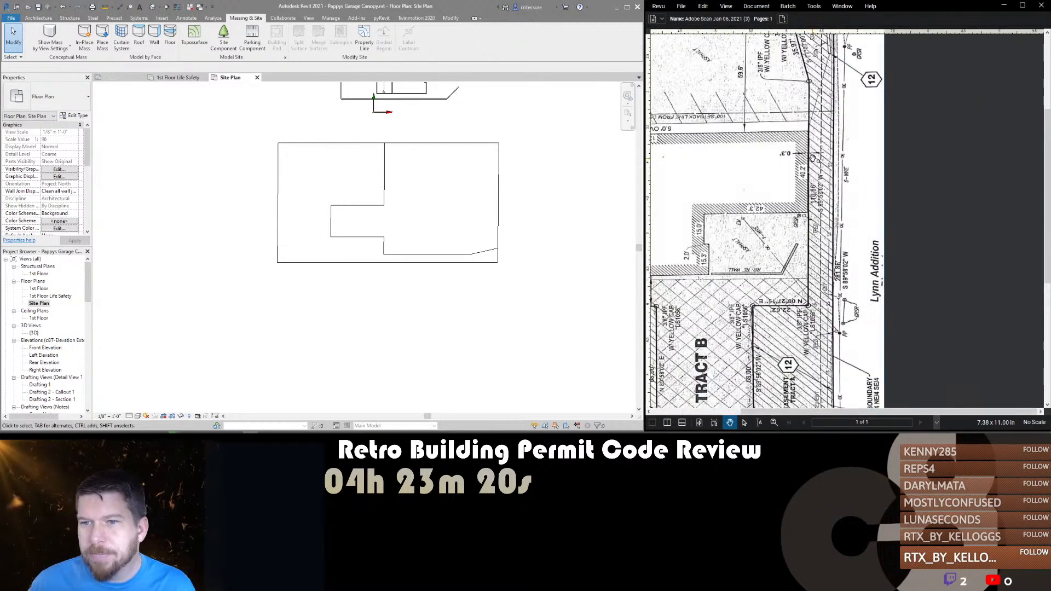
pyautogui.scroll(-2, 812, 272)
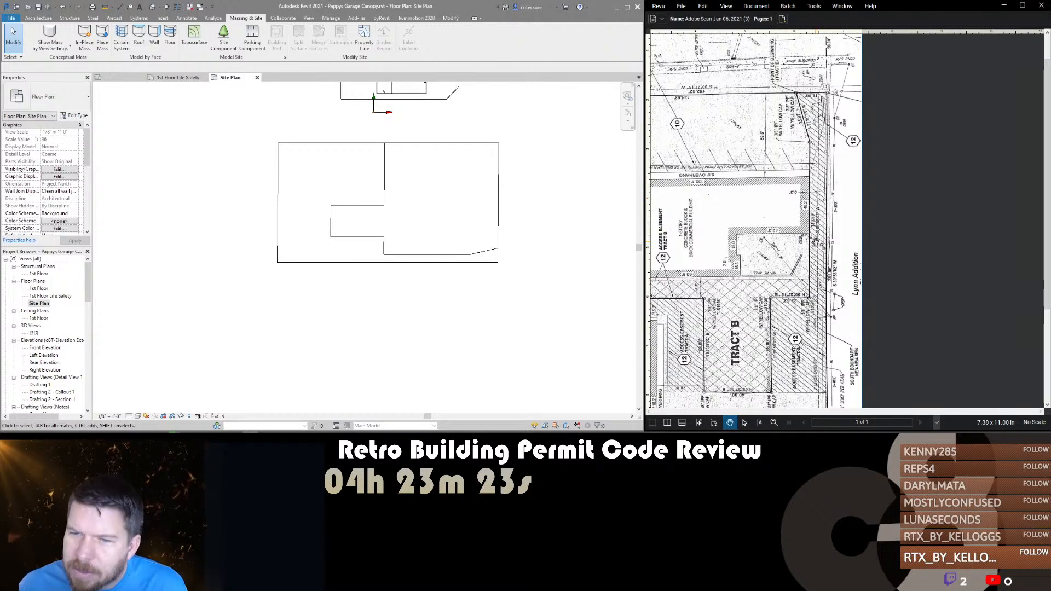
pyautogui.scroll(3, 818, 244)
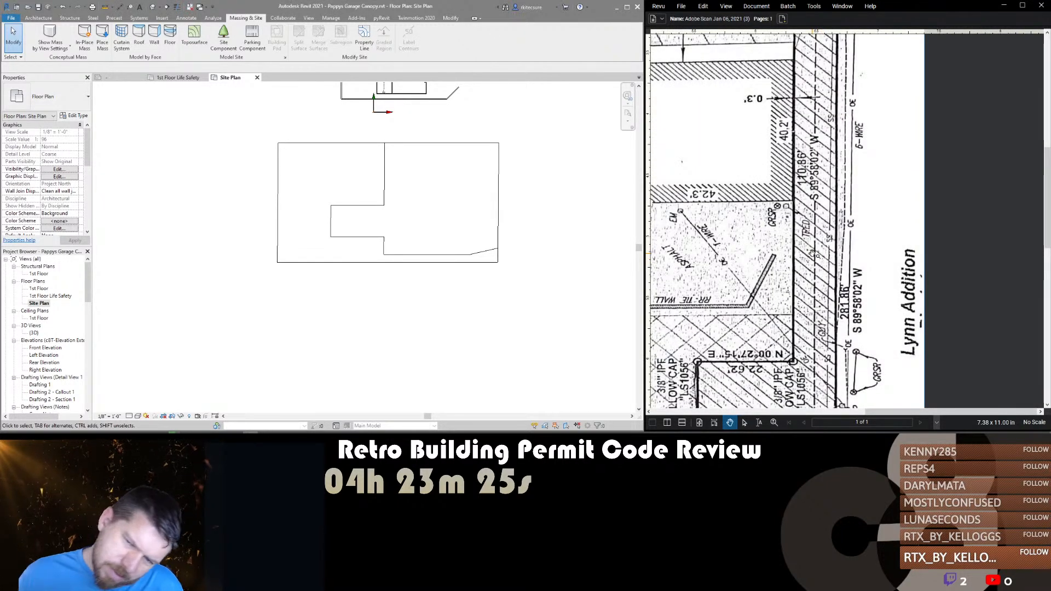
pyautogui.scroll(-1, 813, 255)
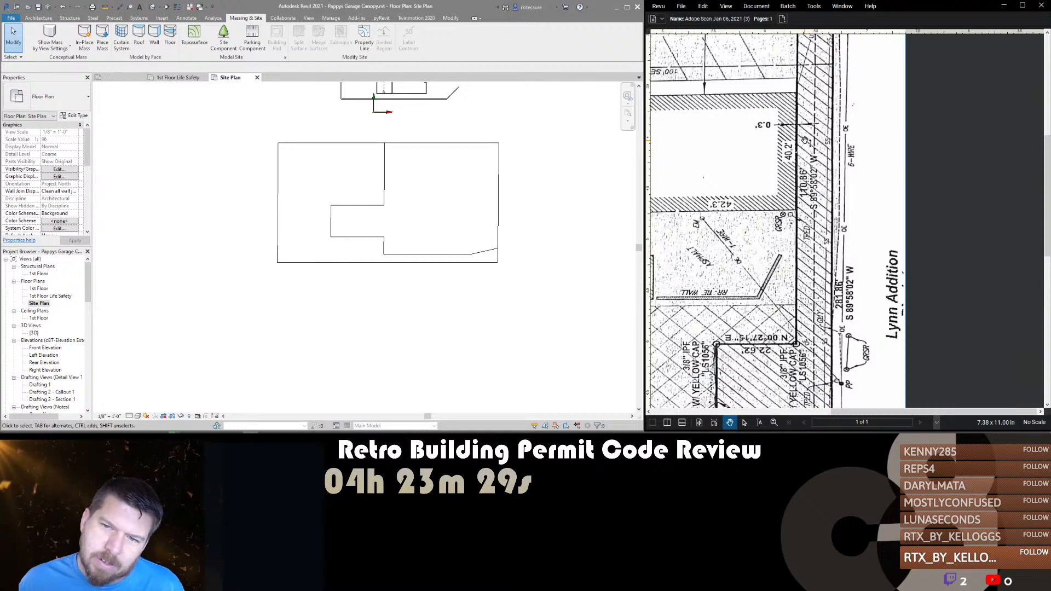
pyautogui.scroll(2, 805, 125)
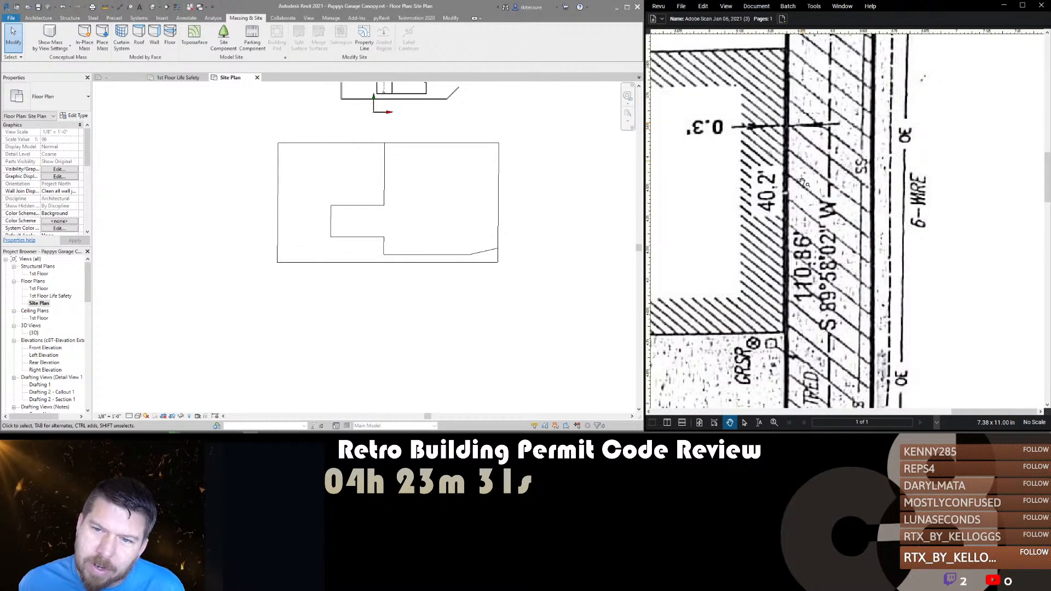
pyautogui.scroll(-3, 801, 182)
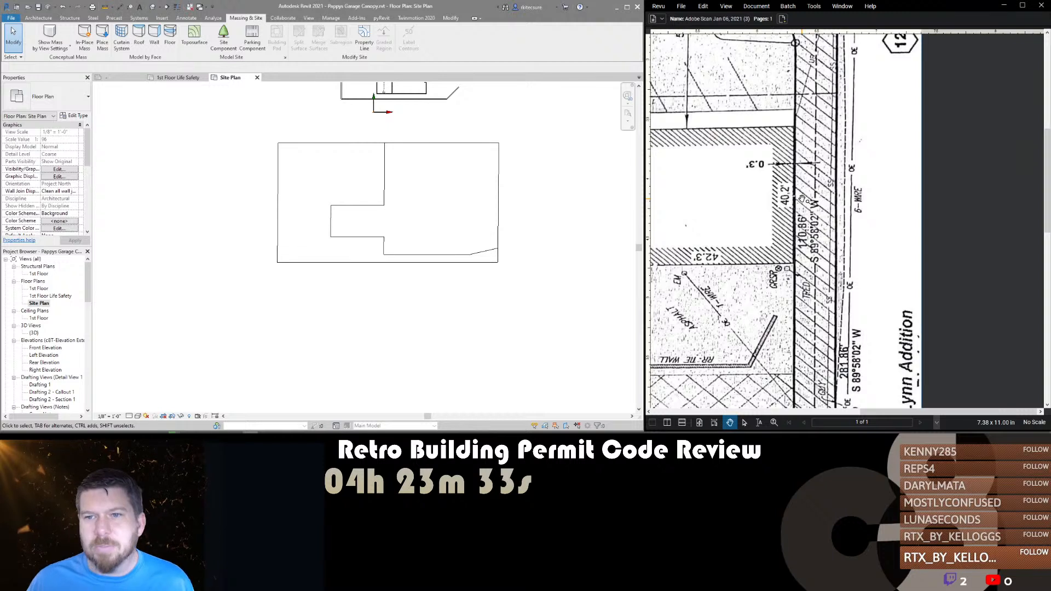
# Review the deed data of the stepped property line inside the rectangular boundary and close the table without changes.
pyautogui.click(425, 207)
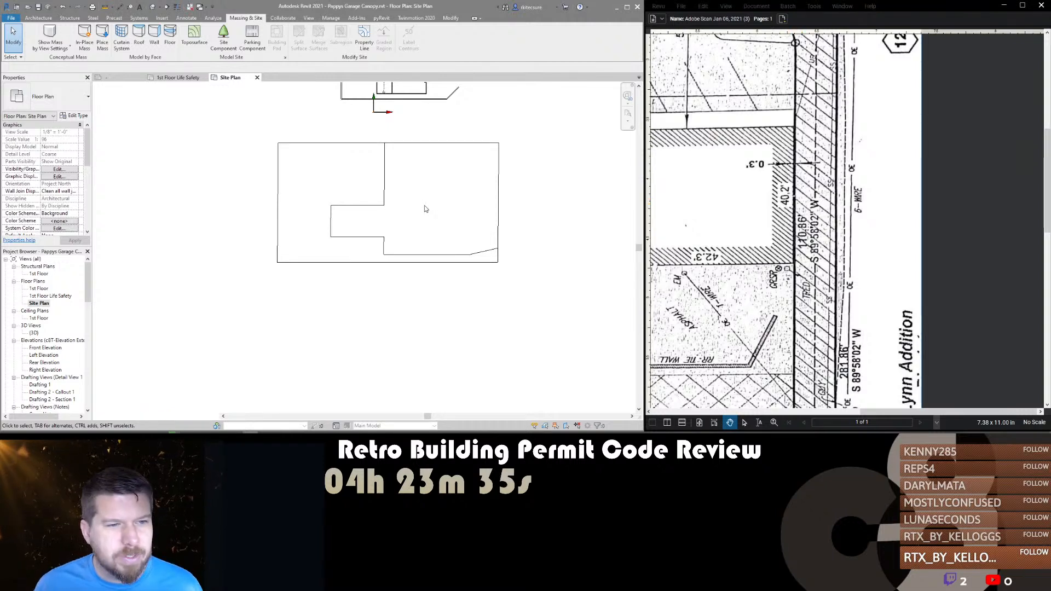
pyautogui.scroll(-3, 411, 230)
pyautogui.scroll(3, 410, 274)
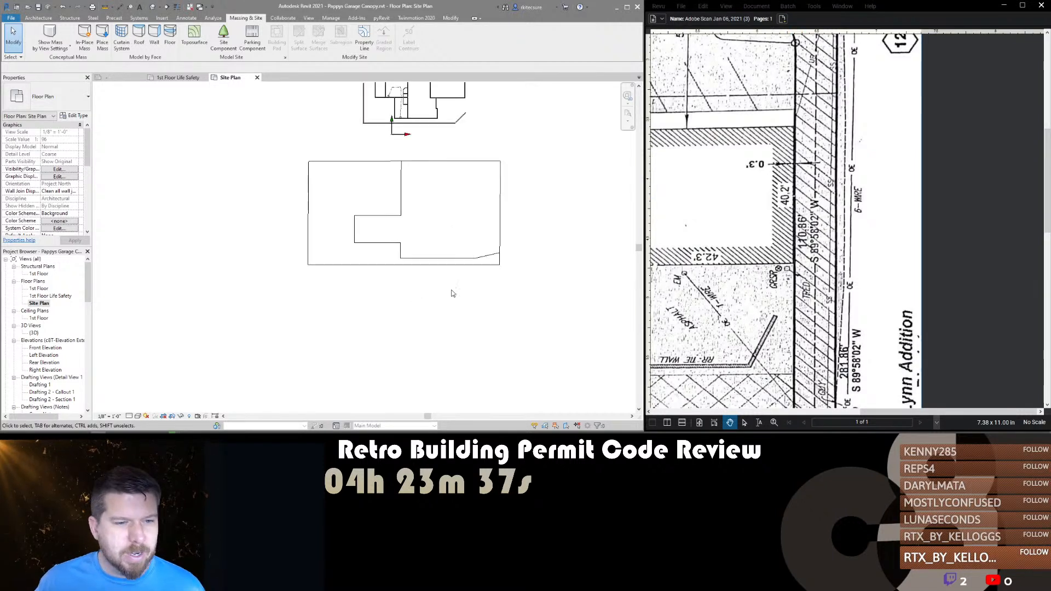
pyautogui.moveTo(509, 288); pyautogui.dragTo(197, 159)
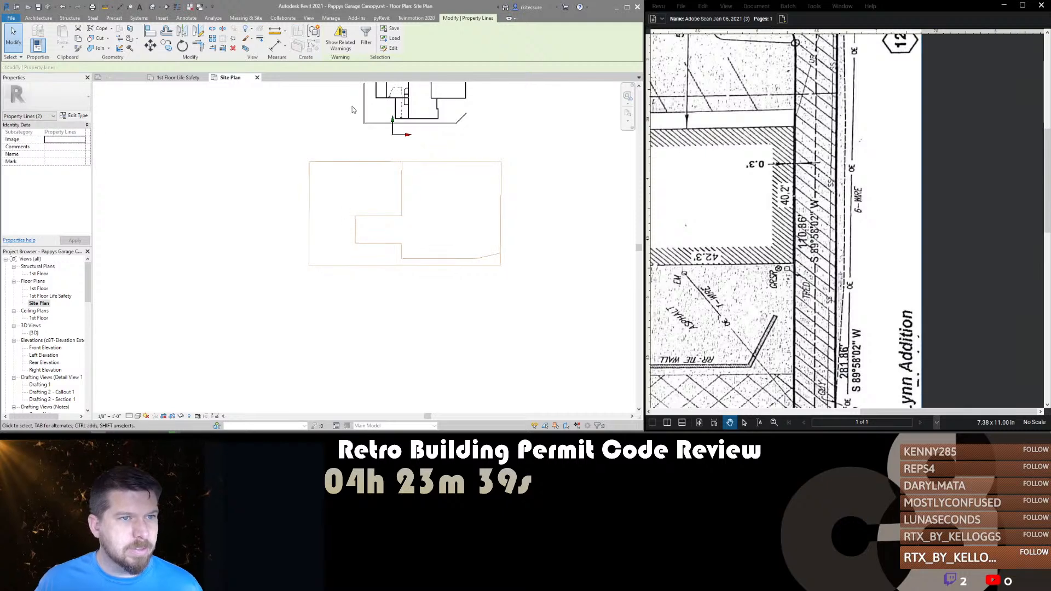
pyautogui.click(402, 171)
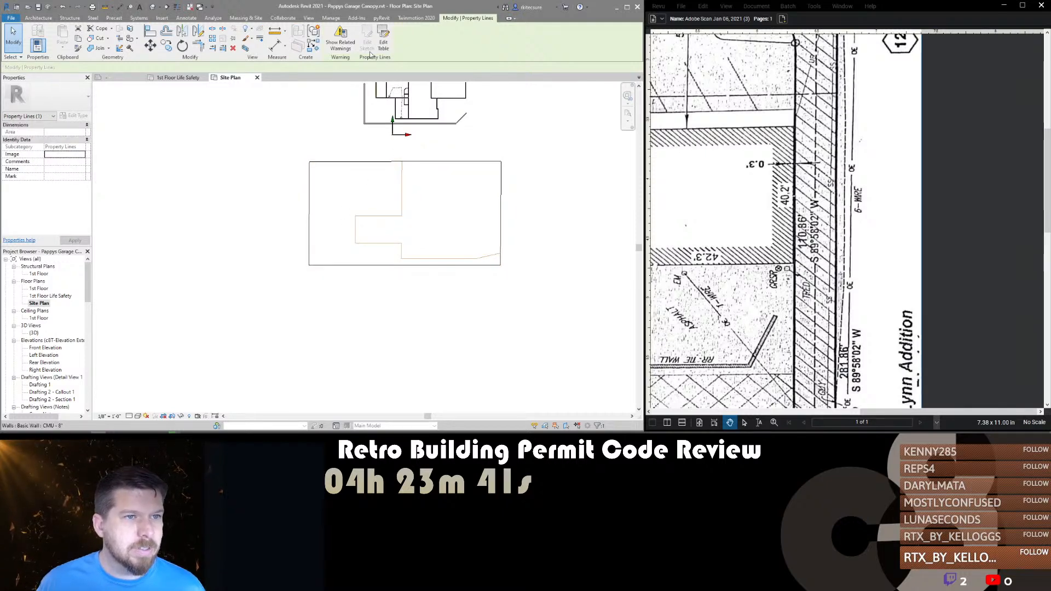
pyautogui.click(383, 46)
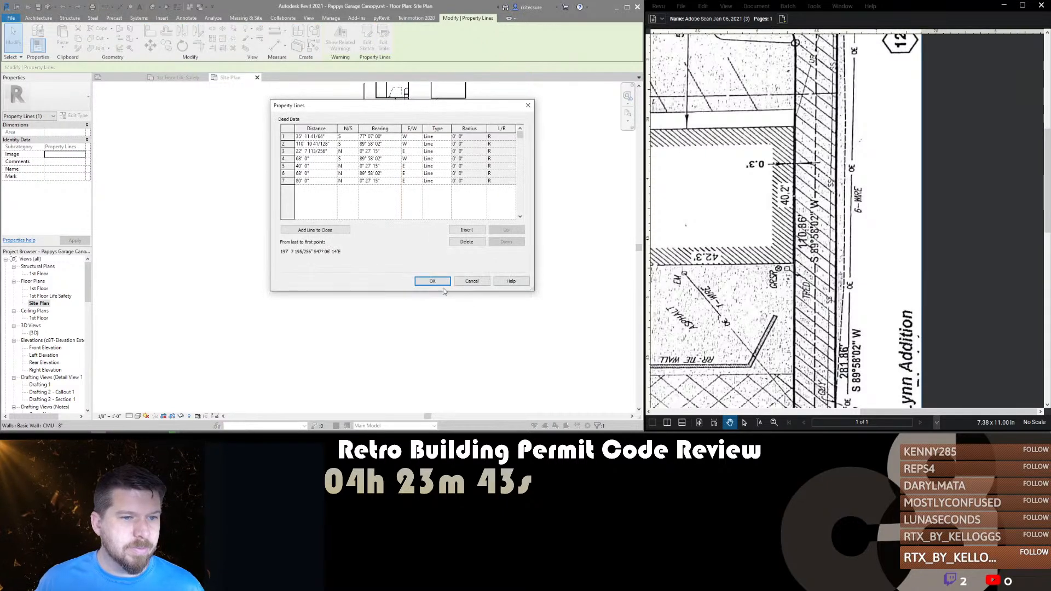
pyautogui.click(472, 281)
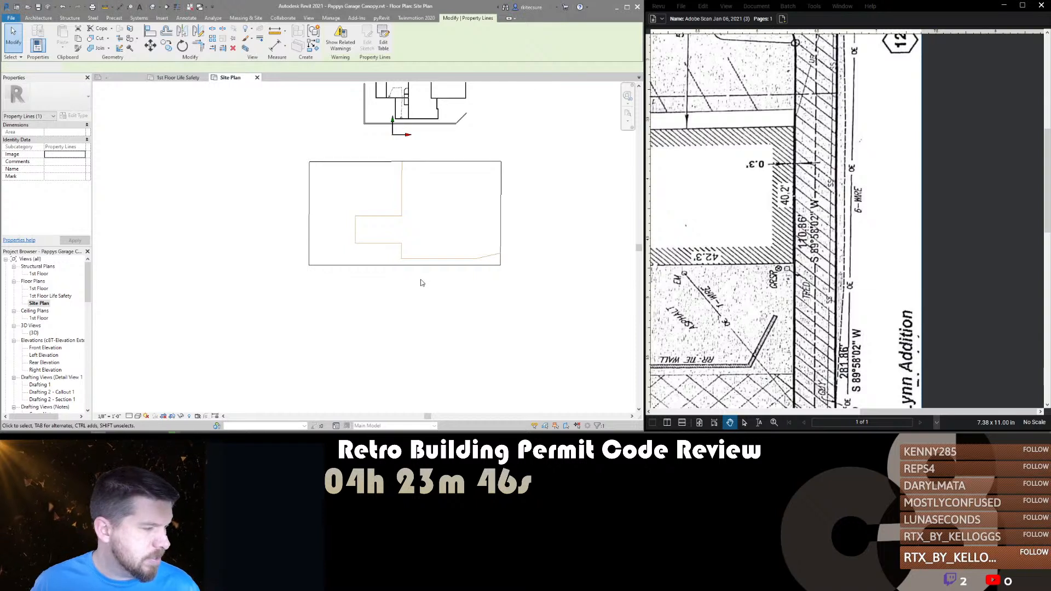
# Review the rectangular property line's deed data and close the table without changes.
pyautogui.press('Escape')
pyautogui.click(403, 262)
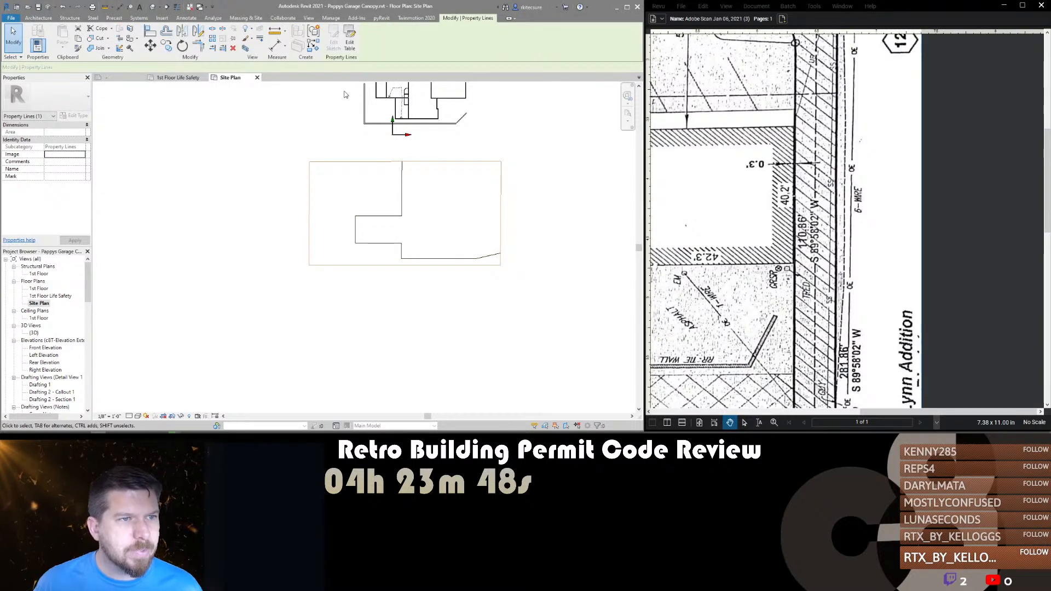
pyautogui.press('Escape')
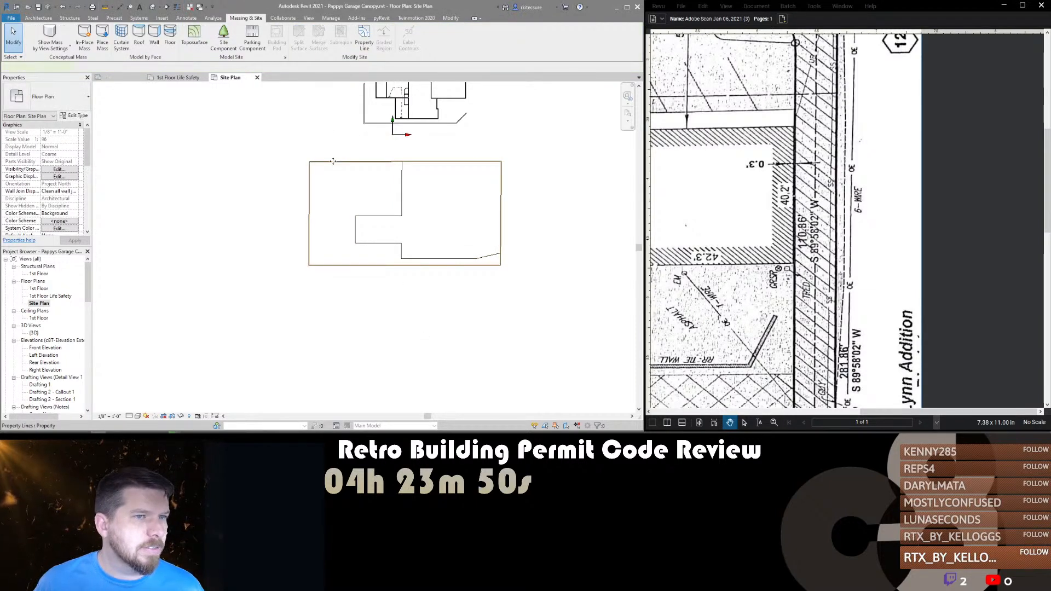
pyautogui.click(332, 161)
pyautogui.rightClick(332, 165)
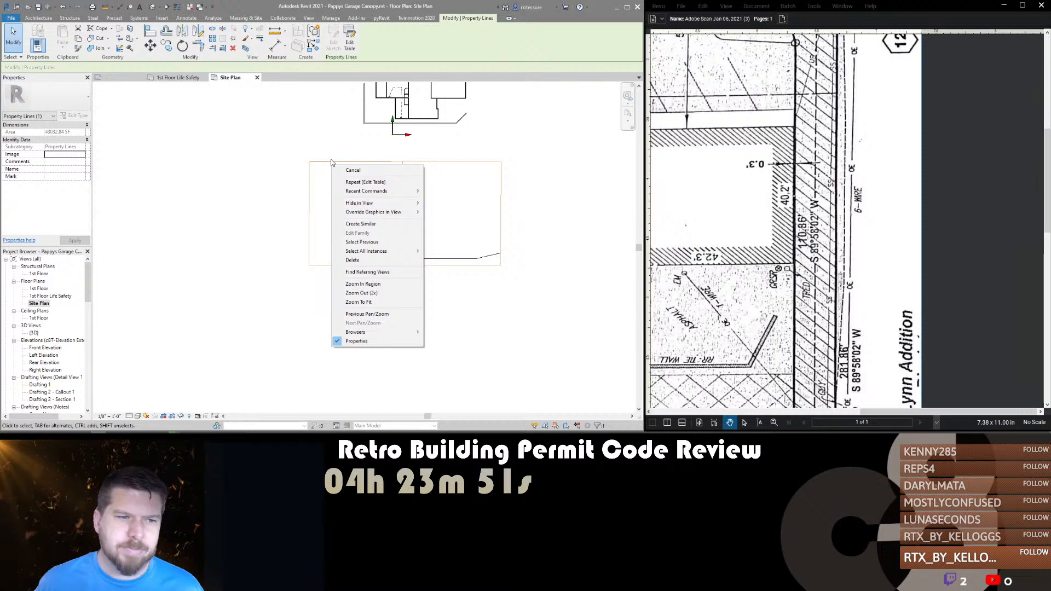
pyautogui.press('Escape')
pyautogui.click(349, 40)
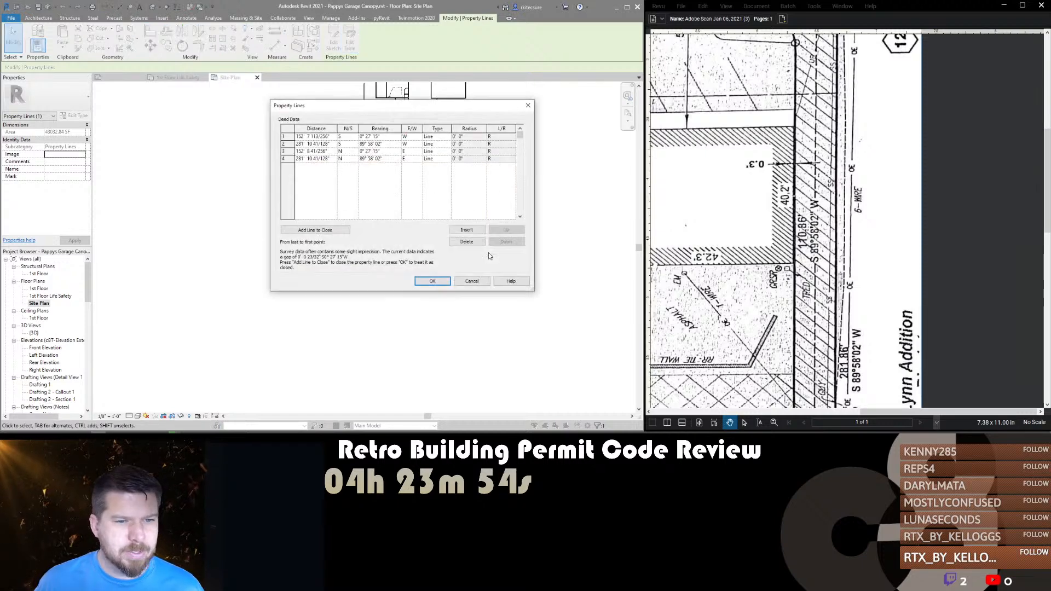
pyautogui.click(472, 281)
pyautogui.click(372, 162)
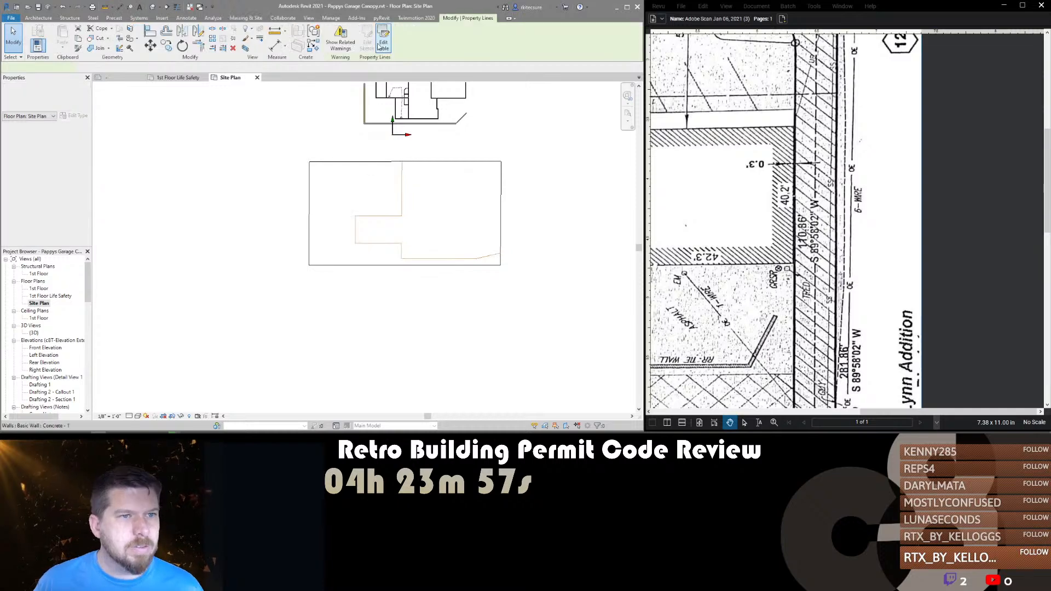
pyautogui.click(345, 164)
pyautogui.rightClick(344, 164)
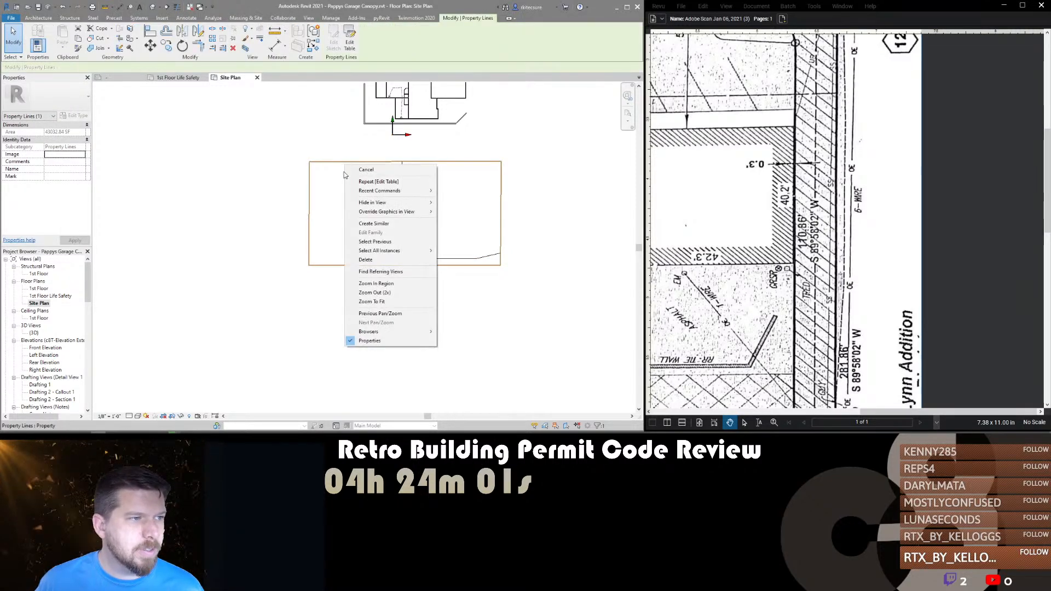
pyautogui.click(257, 156)
pyautogui.scroll(1, 410, 199)
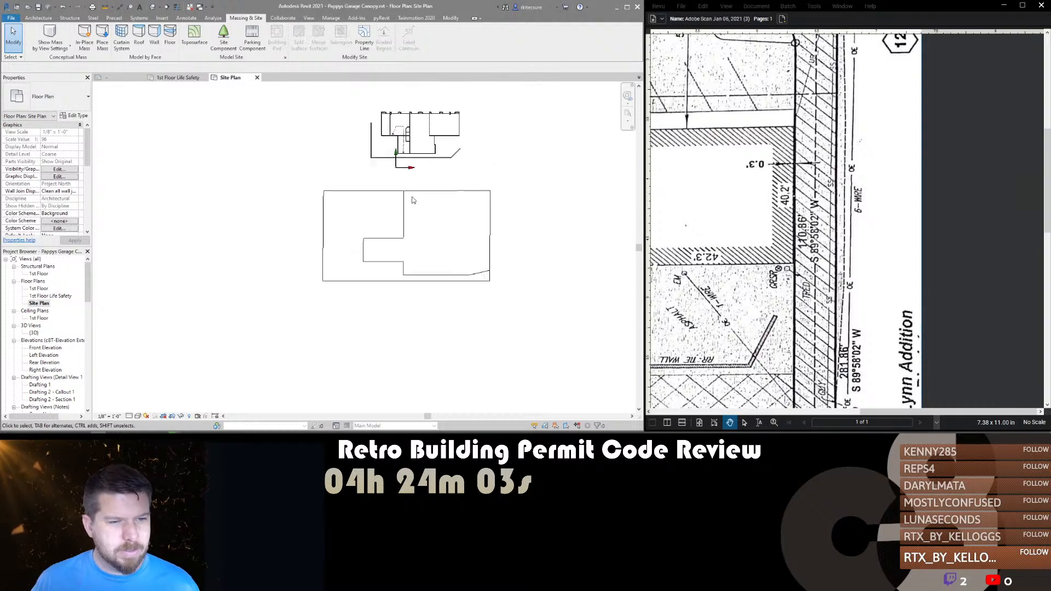
# Create a sketched property line by picking all seven segments of the stepped boundary inside the rectangle, and finish the sketch.
pyautogui.click(42, 19)
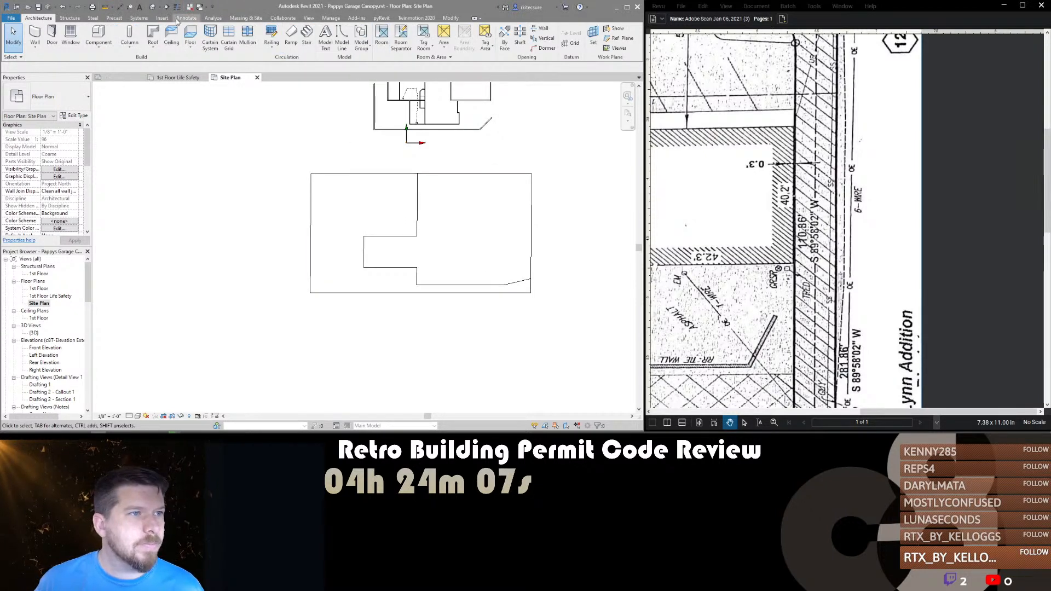
pyautogui.click(232, 19)
pyautogui.click(364, 38)
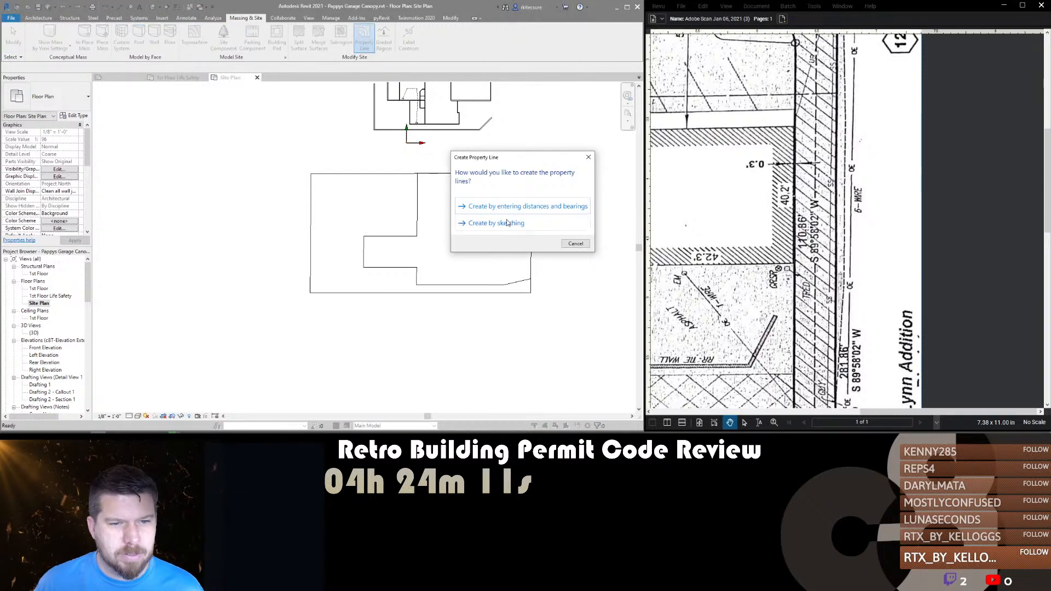
pyautogui.click(506, 223)
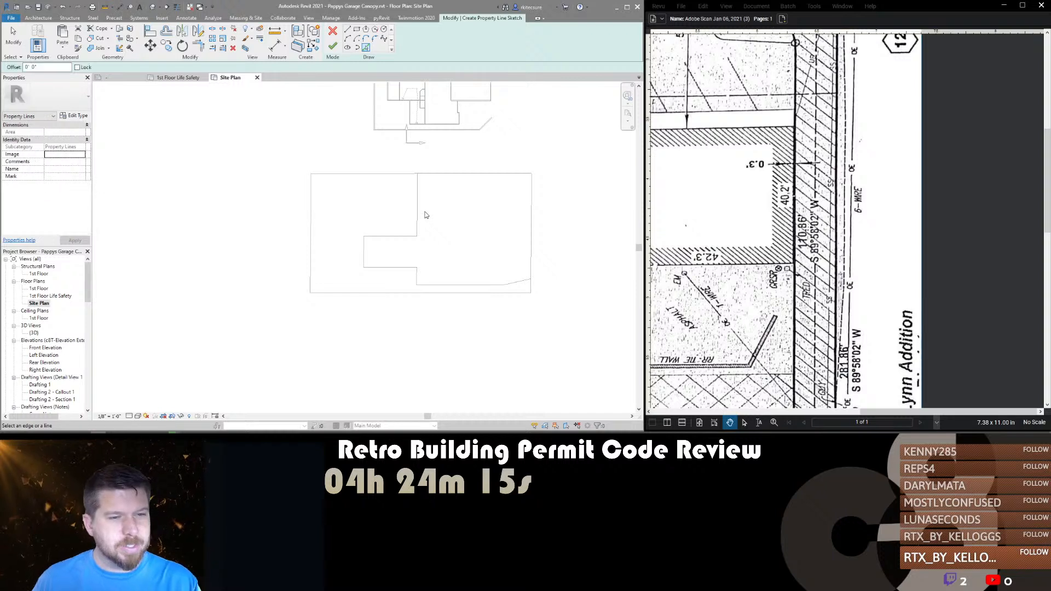
pyautogui.moveTo(395, 185); pyautogui.dragTo(384, 236, button='middle')
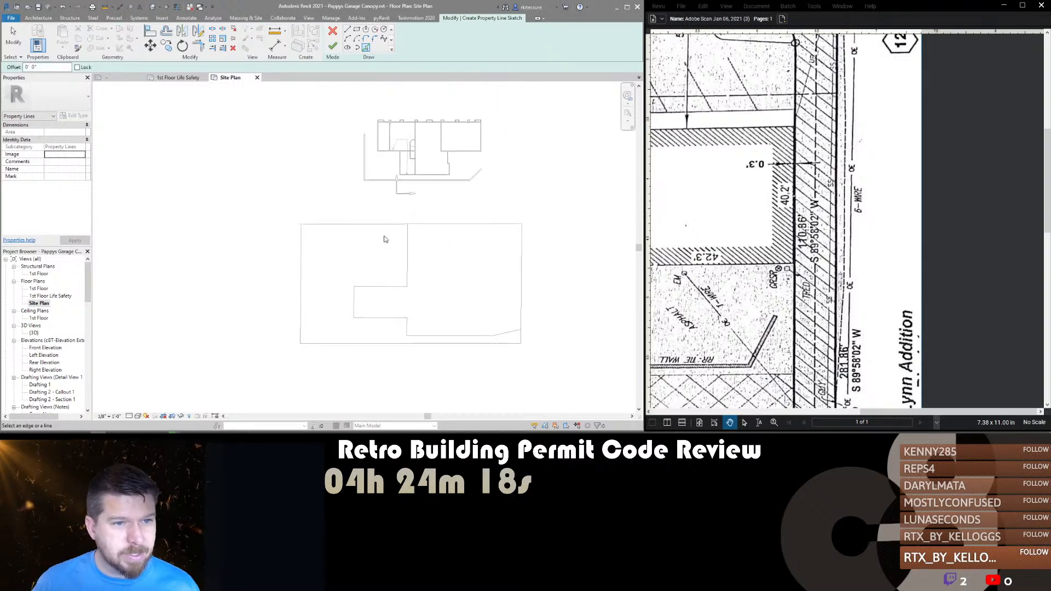
pyautogui.scroll(-1, 384, 236)
pyautogui.scroll(1, 393, 254)
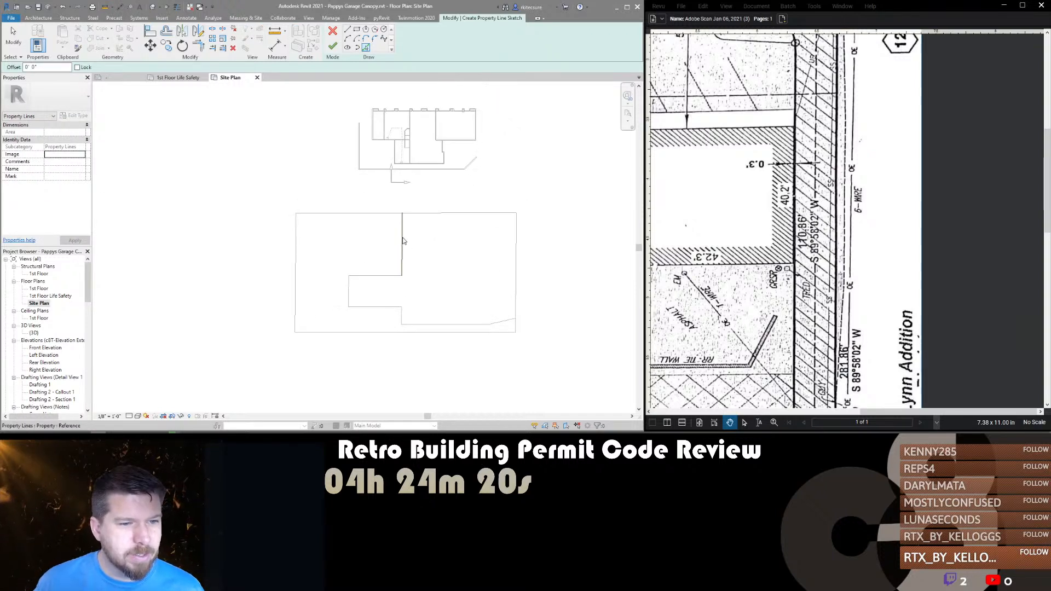
pyautogui.click(382, 277)
pyautogui.click(349, 288)
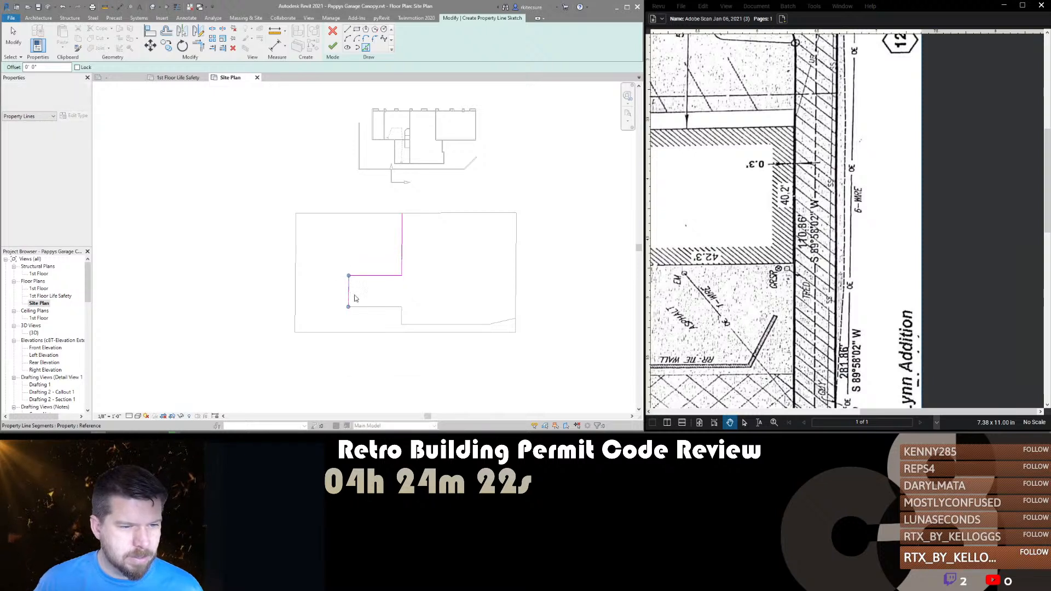
pyautogui.click(398, 317)
pyautogui.click(430, 328)
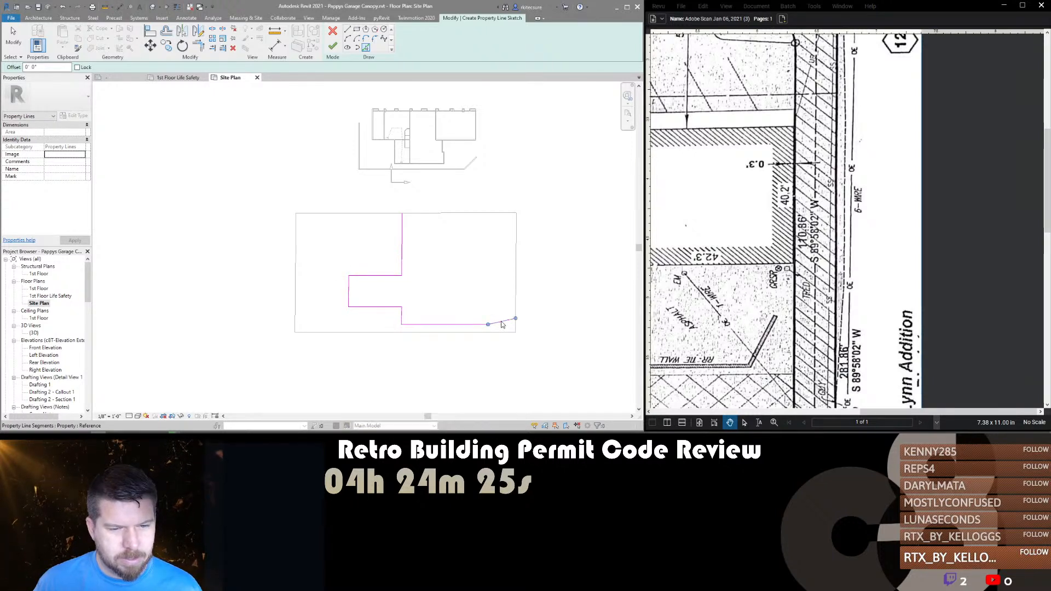
pyautogui.press('Escape')
pyautogui.click(333, 47)
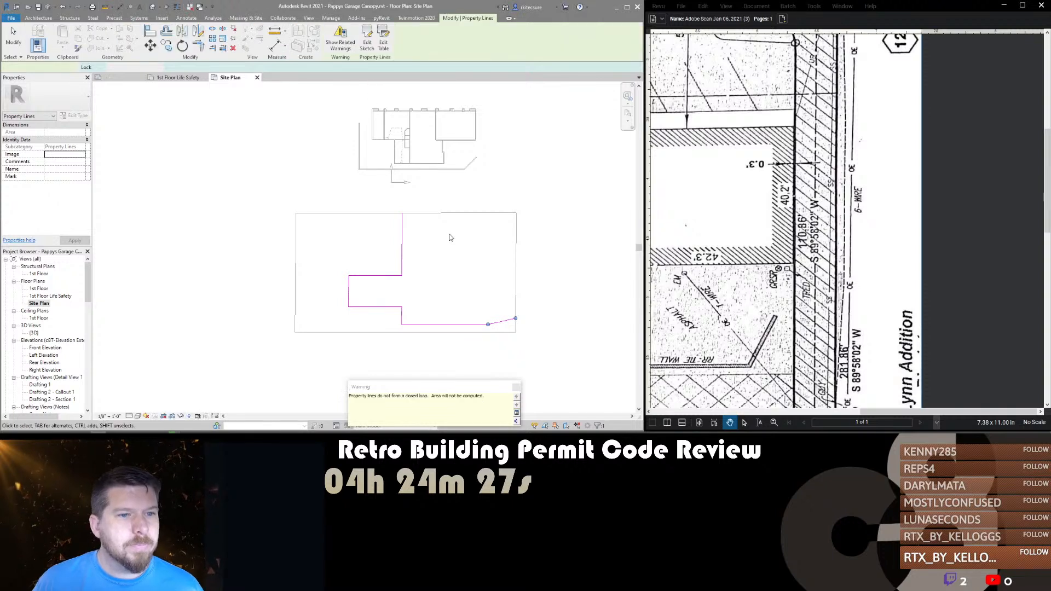
# Create another sketched property line similar to the stepped one by picking the four edges of the rectangular boundary.
pyautogui.press('c')
pyautogui.press('s')
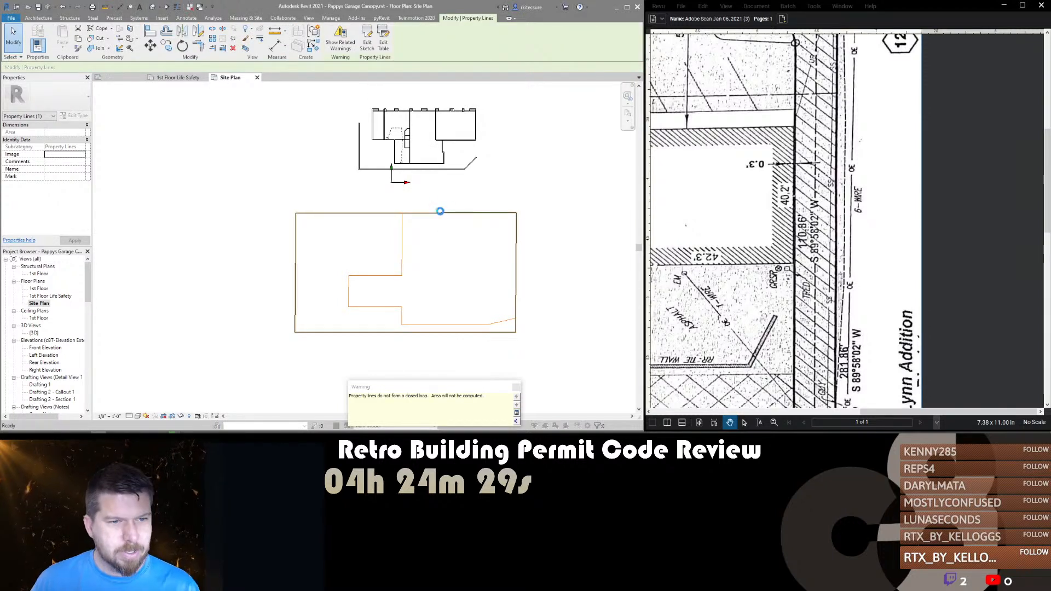
pyautogui.click(474, 222)
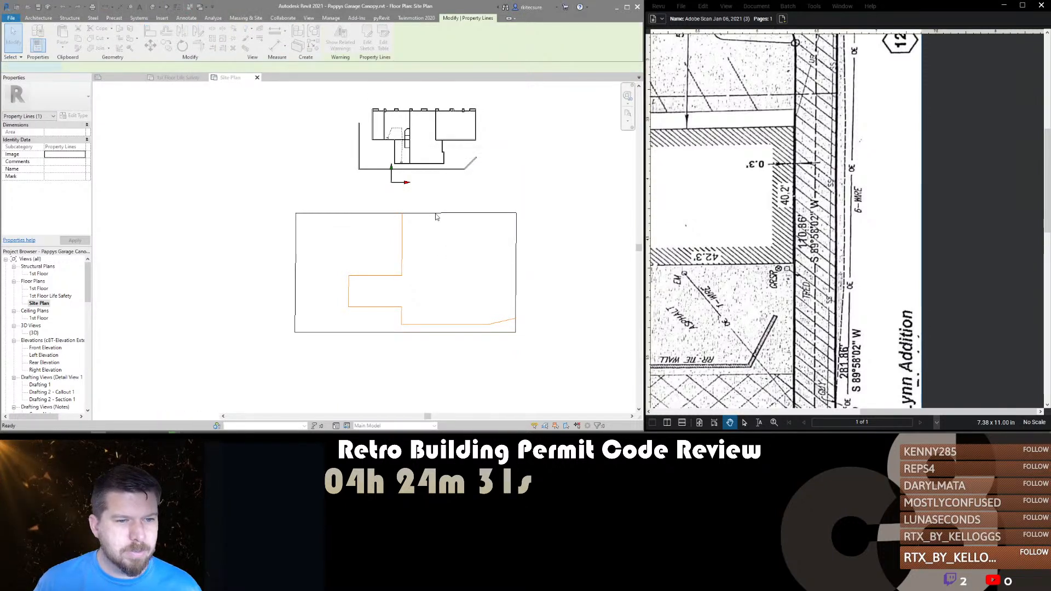
pyautogui.click(375, 38)
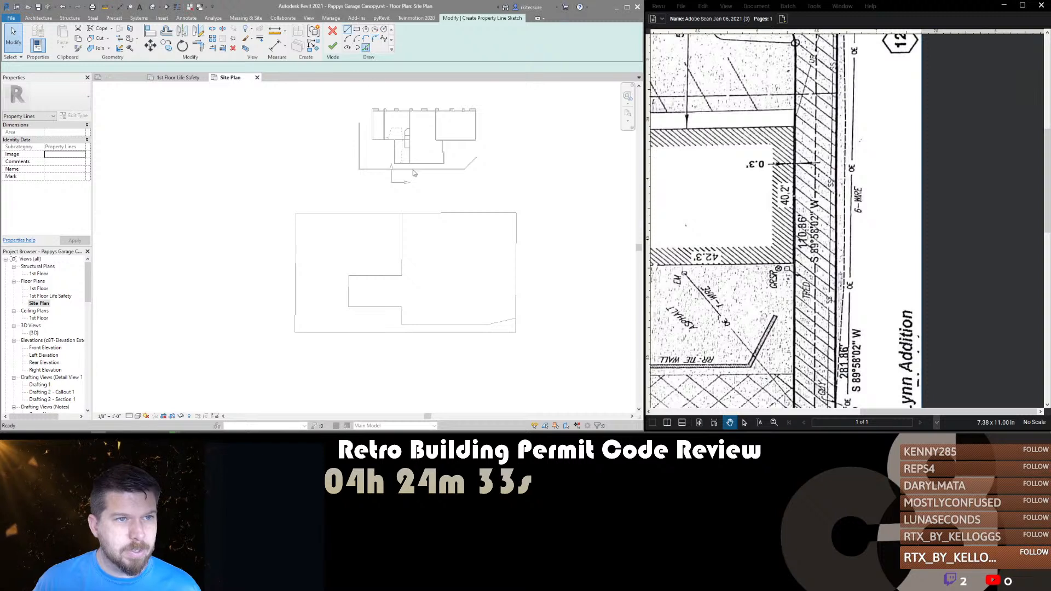
pyautogui.click(436, 213)
pyautogui.click(515, 257)
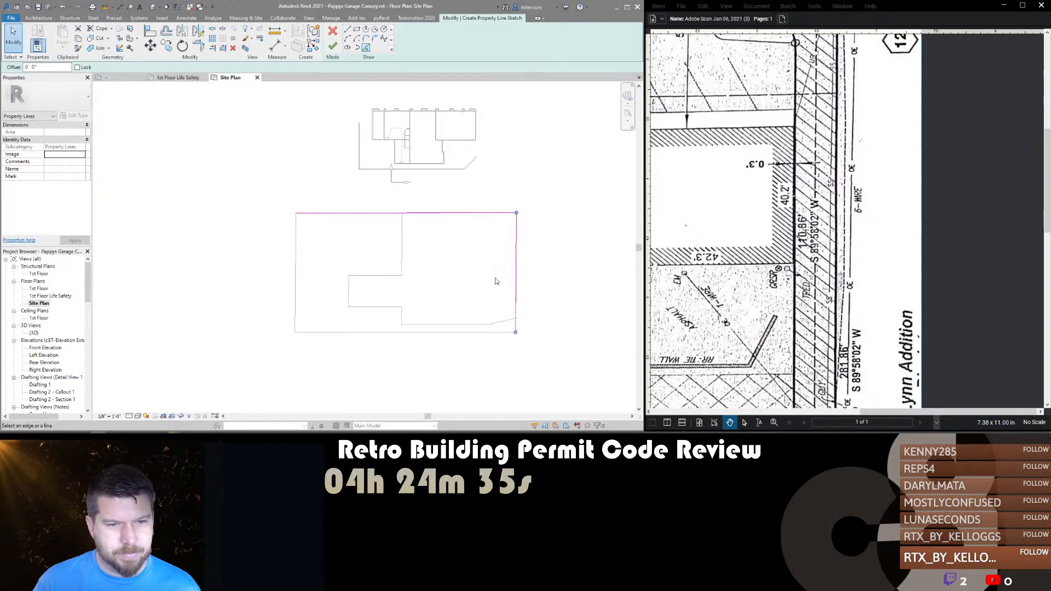
pyautogui.click(405, 333)
pyautogui.click(296, 274)
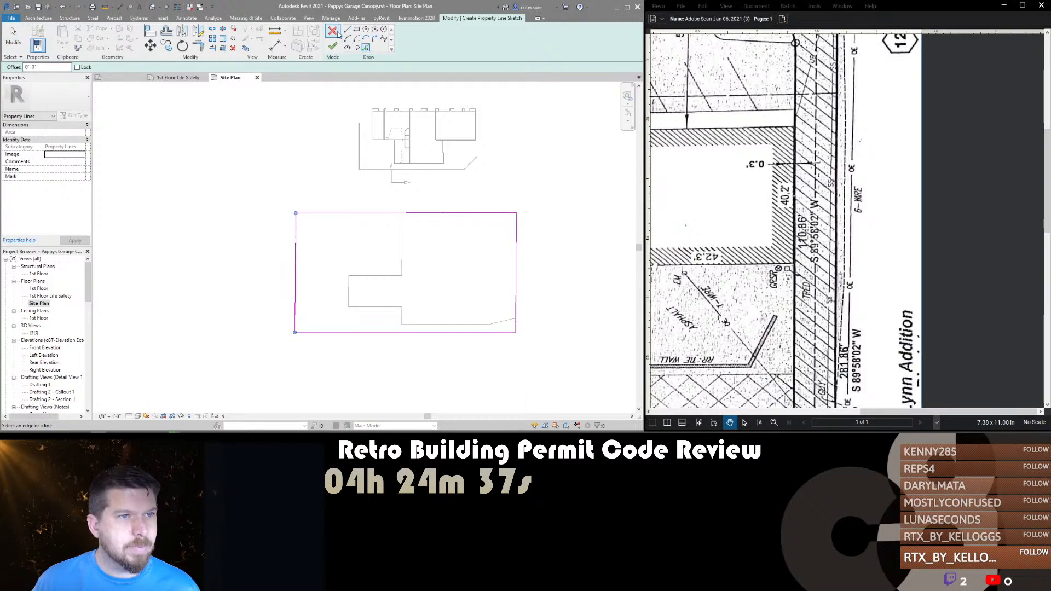
# Finish the property line sketch and paste a copy of both property lines beside the originals.
pyautogui.click(333, 46)
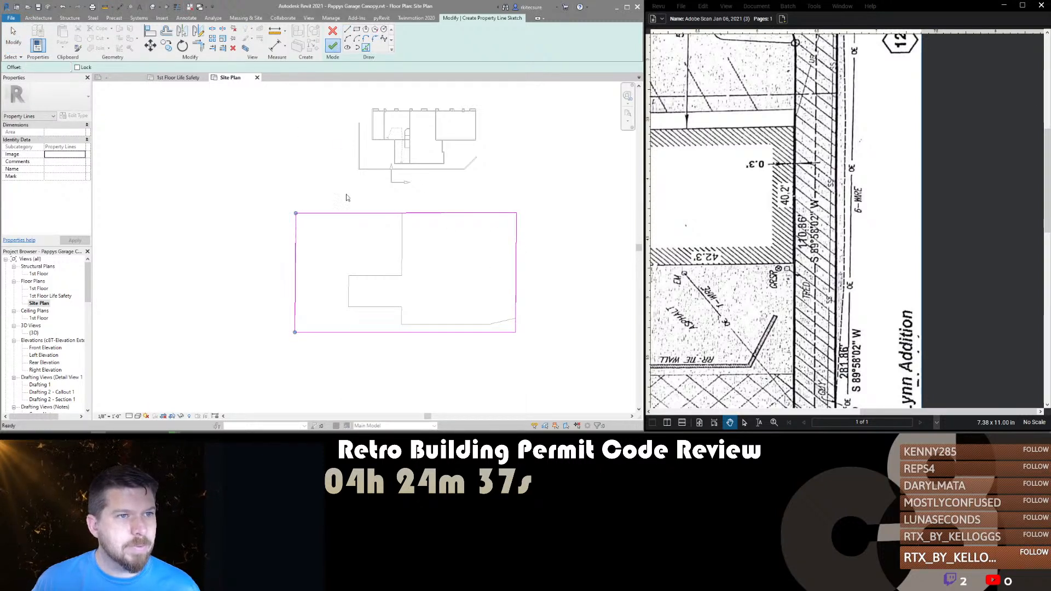
pyautogui.click(426, 216)
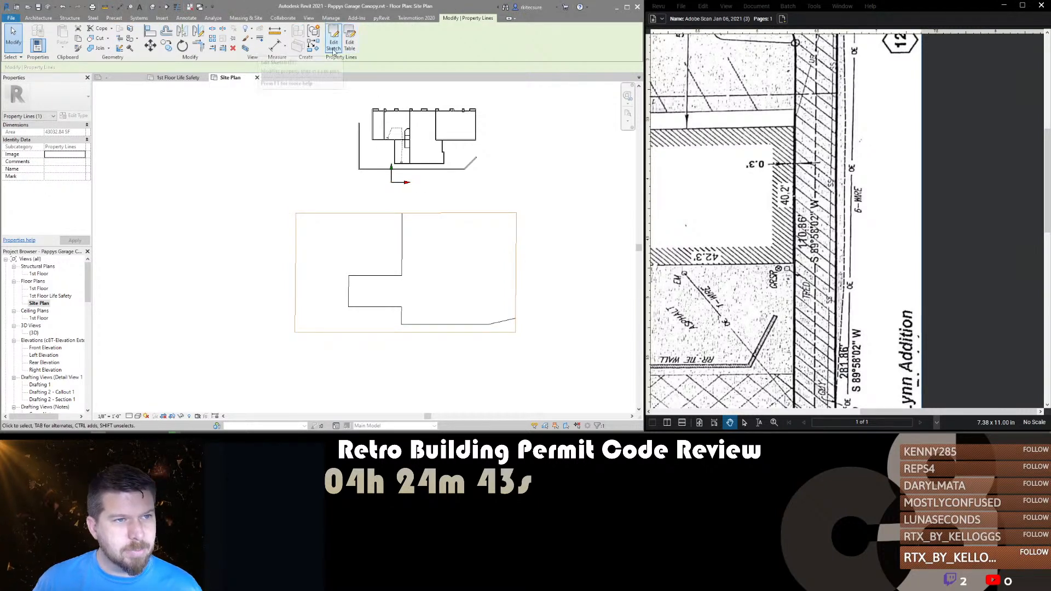
pyautogui.keyDown('ctrl'); pyautogui.click(401, 256); pyautogui.keyUp('ctrl')
pyautogui.moveTo(437, 283); pyautogui.dragTo(434, 291, button='middle')
pyautogui.scroll(-2, 434, 291)
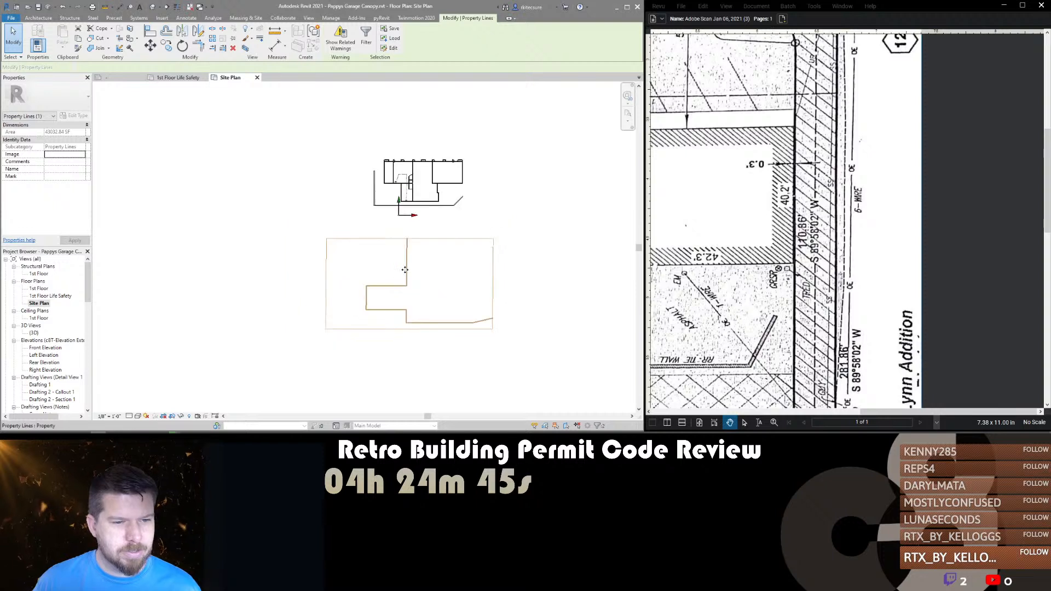
pyautogui.hotkey('ctrl', 'c')
pyautogui.hotkey('ctrl', 'v')
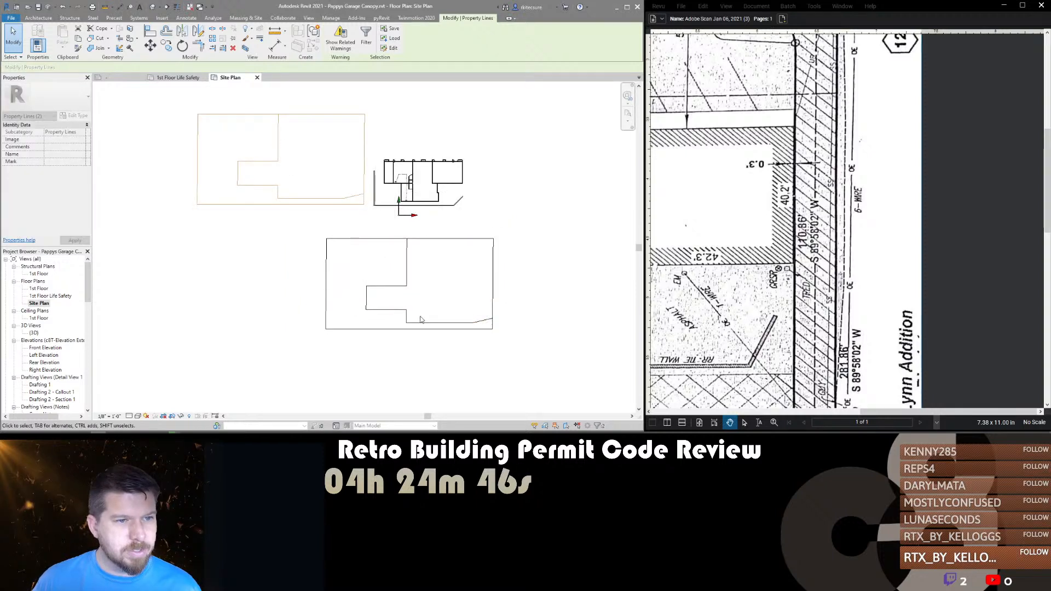
pyautogui.click(408, 273)
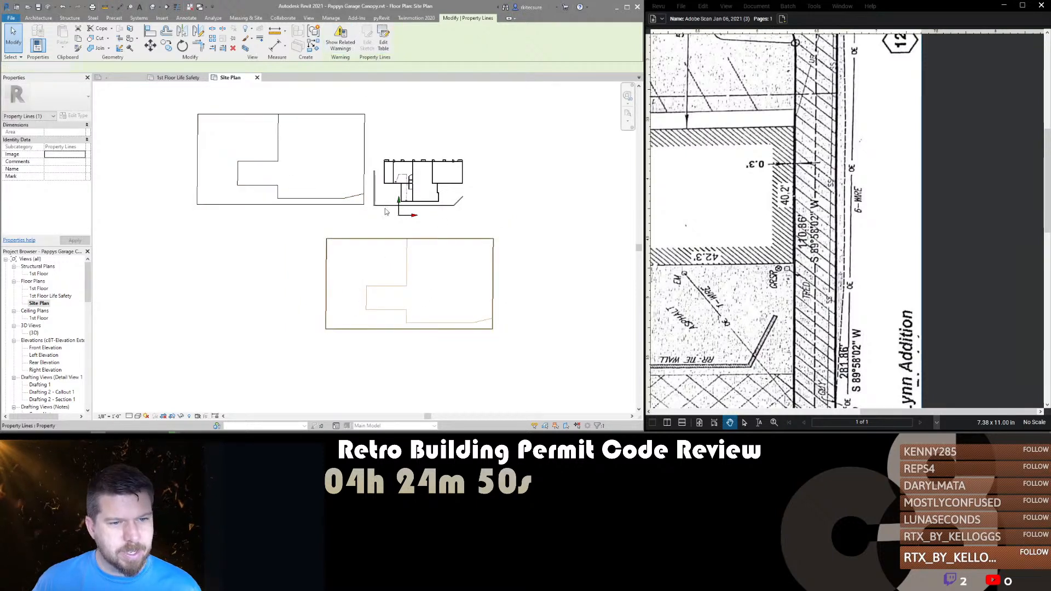
pyautogui.click(440, 238)
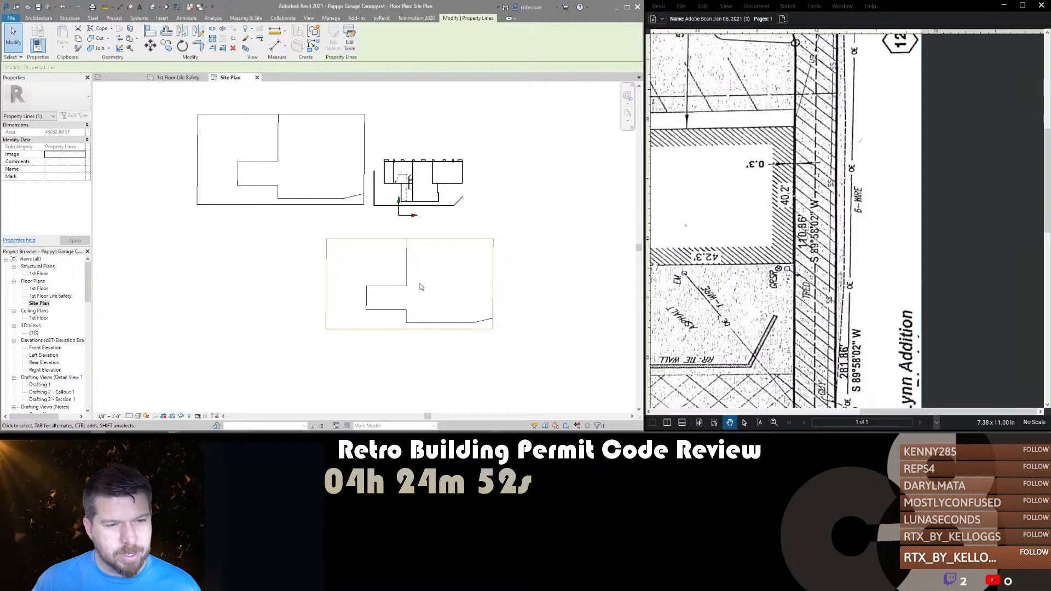
pyautogui.moveTo(420, 287); pyautogui.dragTo(448, 298, button='middle')
pyautogui.scroll(-1, 452, 294)
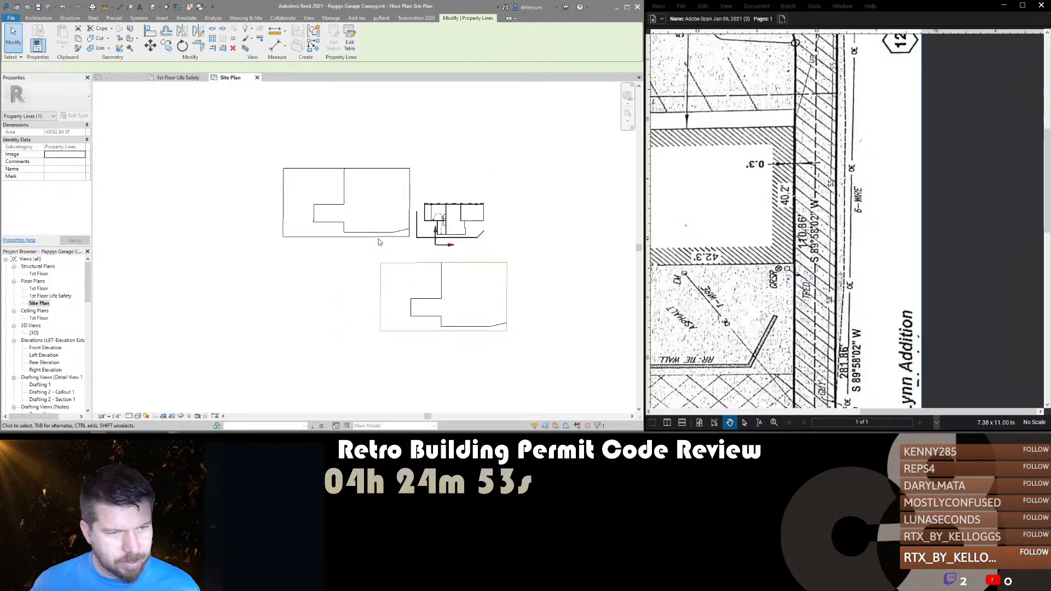
pyautogui.click(378, 239)
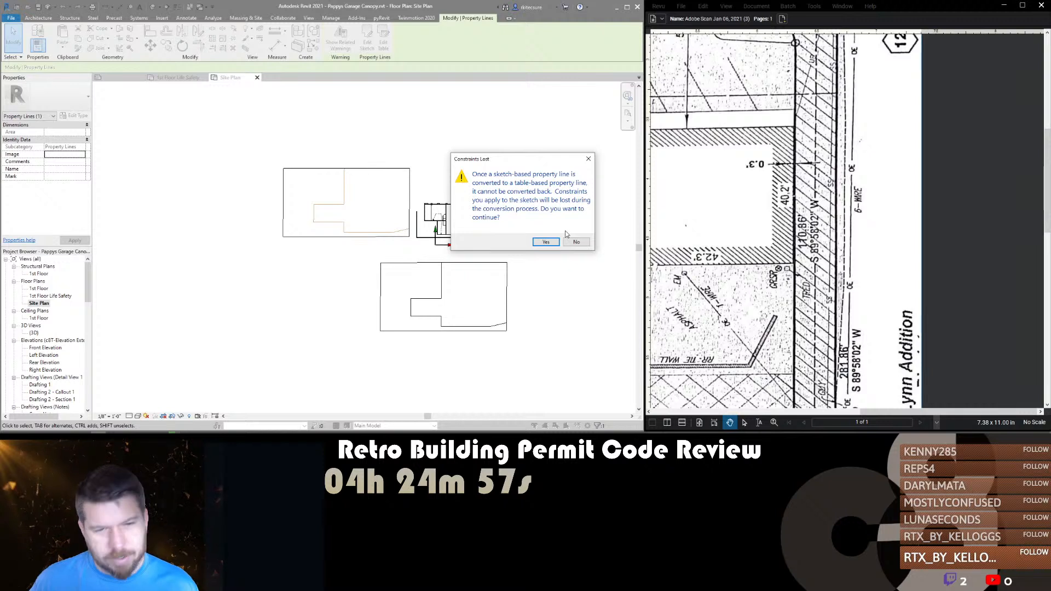
pyautogui.click(575, 241)
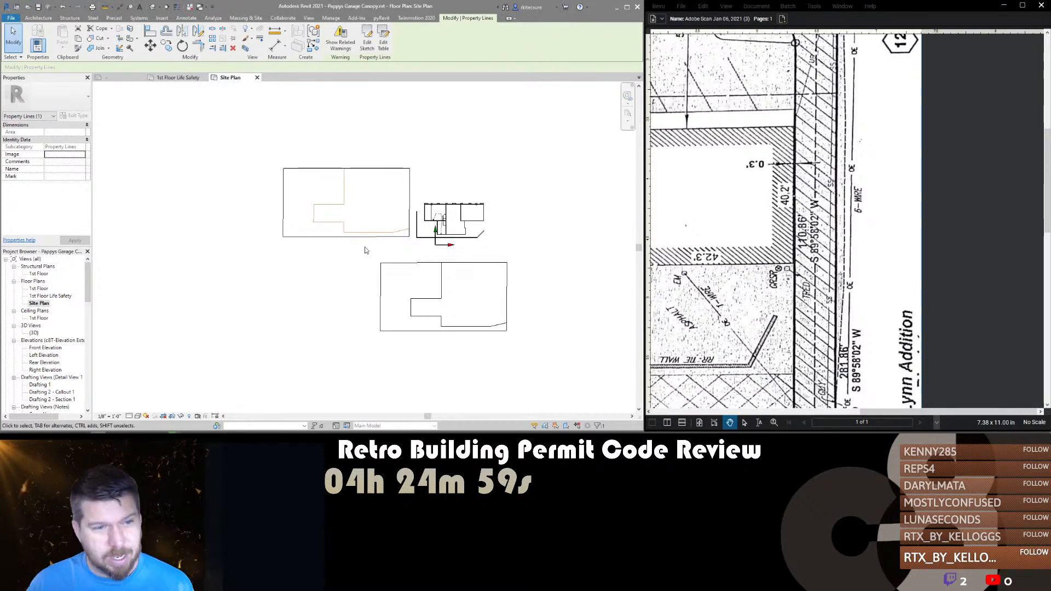
# Rotate the copied pair of property lines by 90 degrees.
pyautogui.moveTo(364, 246); pyautogui.dragTo(294, 155)
pyautogui.press('r')
pyautogui.press('o')
pyautogui.click(398, 143)
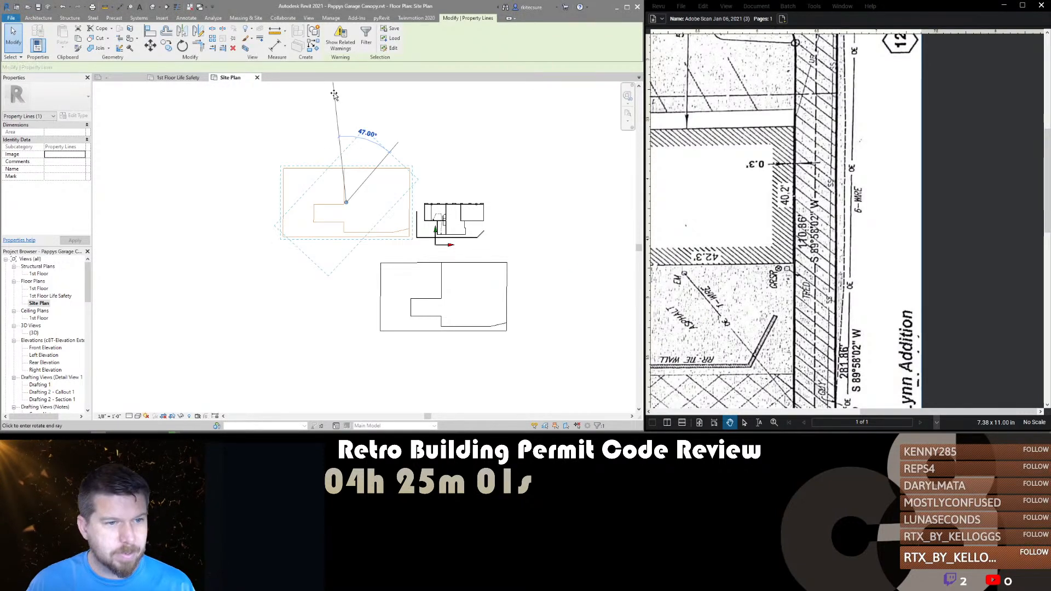
pyautogui.write('90')
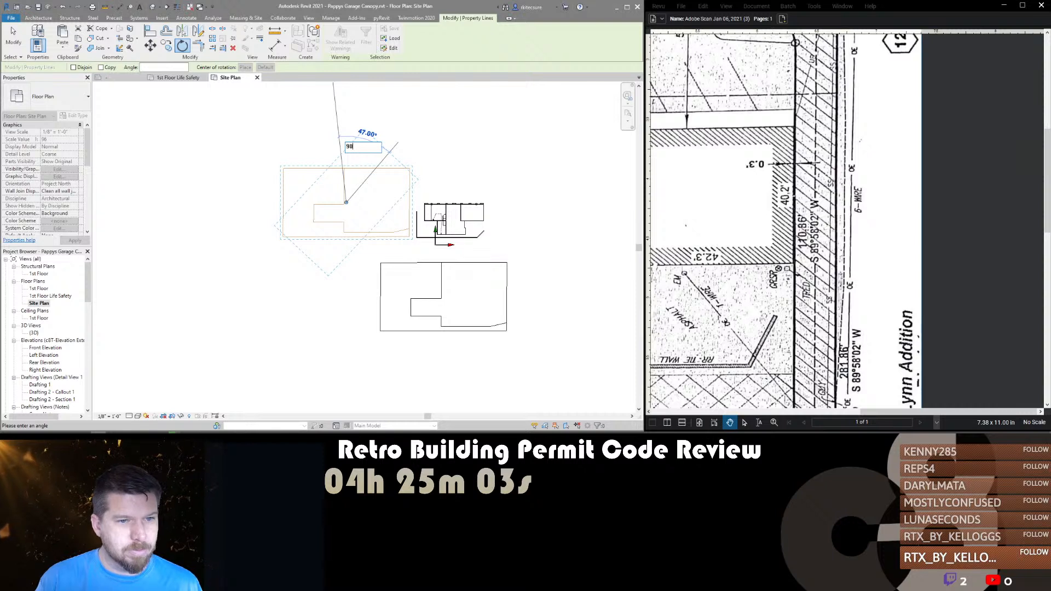
pyautogui.press('Return')
pyautogui.scroll(2, 342, 136)
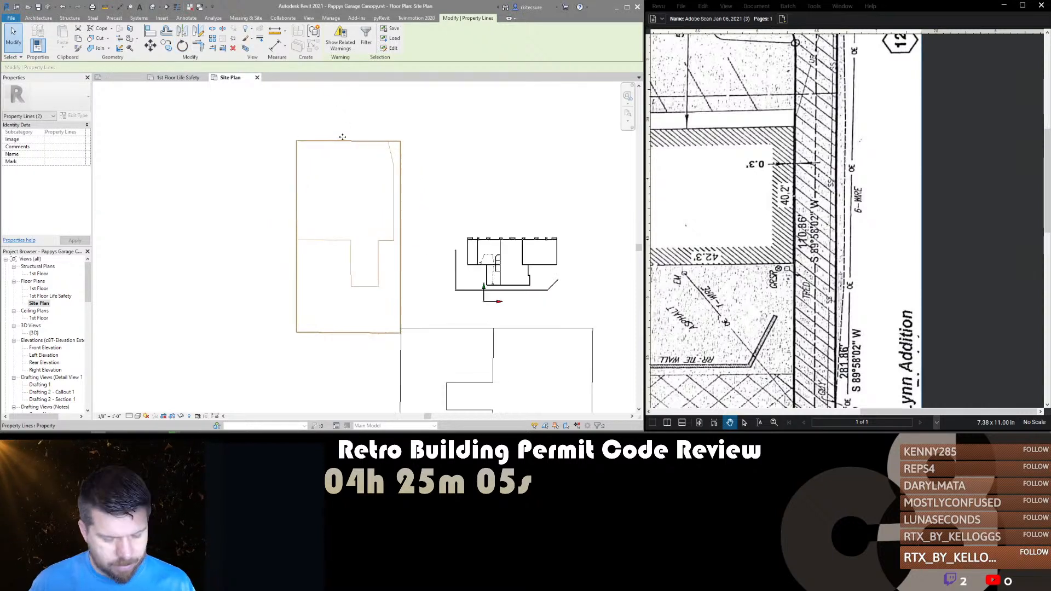
# Move the rotated property lines so the lower end of the angled segment lands on the building's right exterior wall.
pyautogui.scroll(1, 375, 195)
pyautogui.press('m')
pyautogui.press('v')
pyautogui.scroll(2, 398, 169)
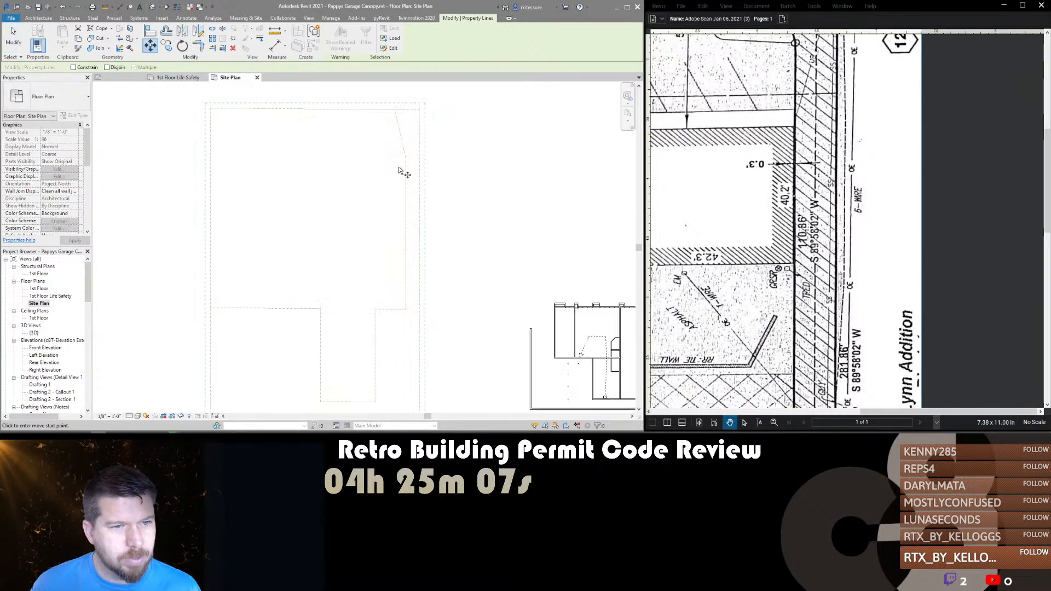
pyautogui.click(405, 159)
pyautogui.scroll(-3, 403, 160)
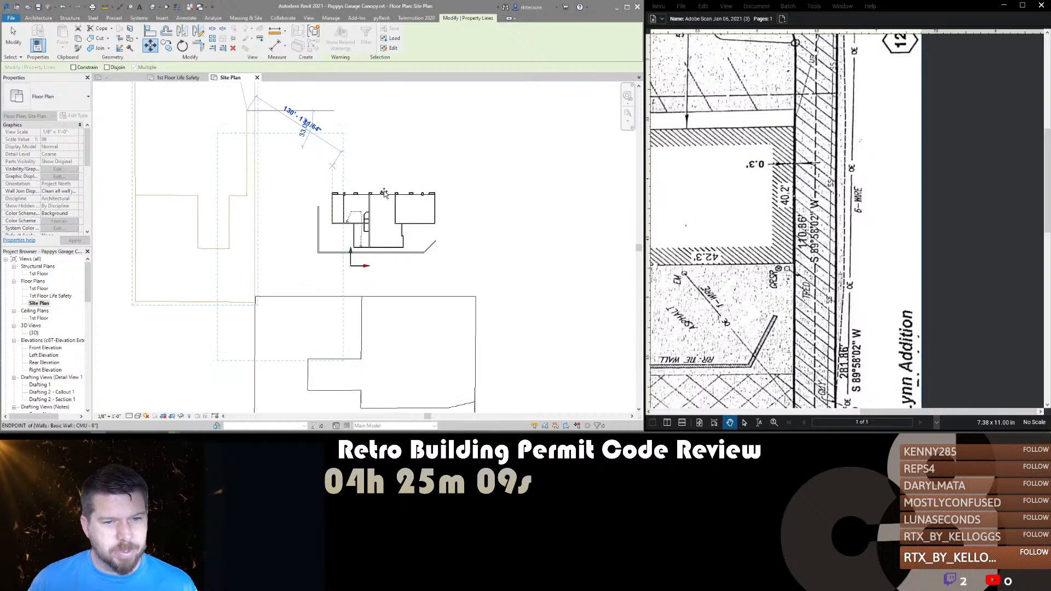
pyautogui.scroll(4, 384, 192)
pyautogui.scroll(1, 591, 197)
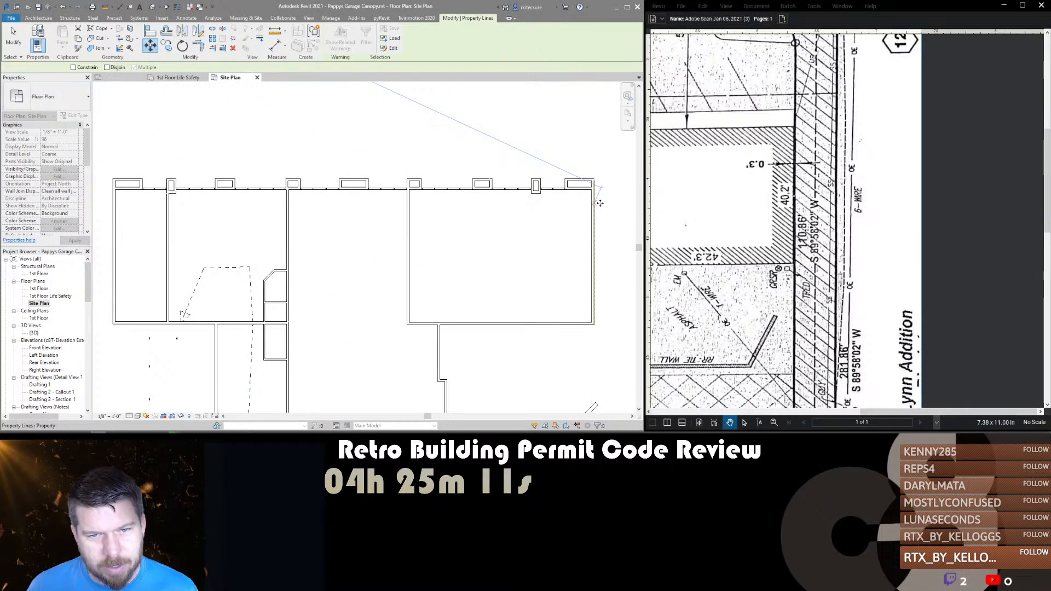
pyautogui.click(597, 203)
pyautogui.moveTo(601, 204); pyautogui.dragTo(500, 165, button='middle')
pyautogui.scroll(3, 498, 203)
pyautogui.scroll(-1, 498, 202)
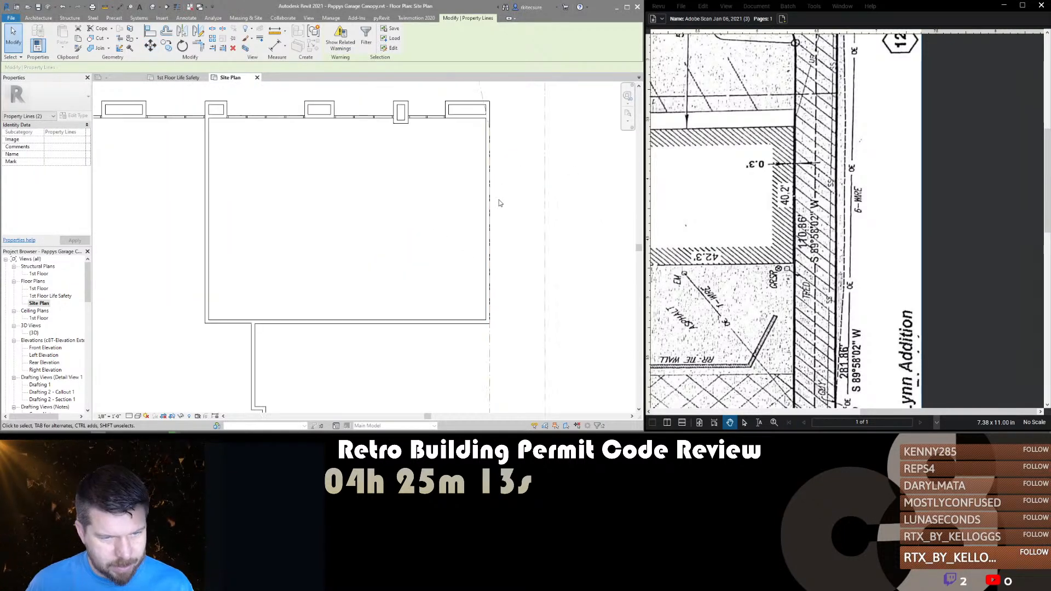
pyautogui.scroll(1, 498, 203)
pyautogui.press('r')
pyautogui.press('o')
pyautogui.moveTo(493, 129); pyautogui.dragTo(497, 188, button='middle')
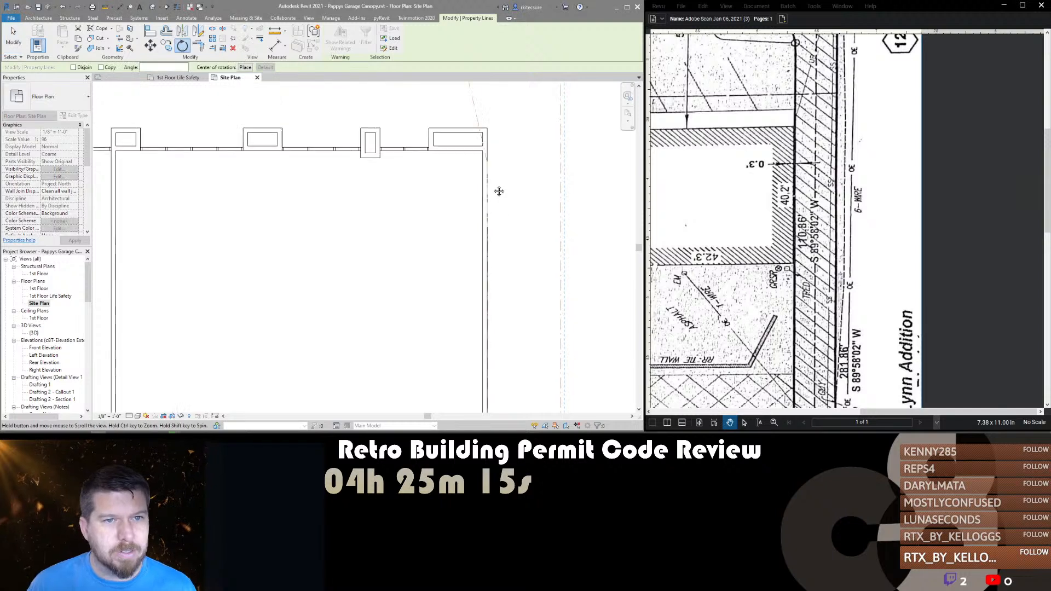
pyautogui.press('Escape')
pyautogui.press('Escape')
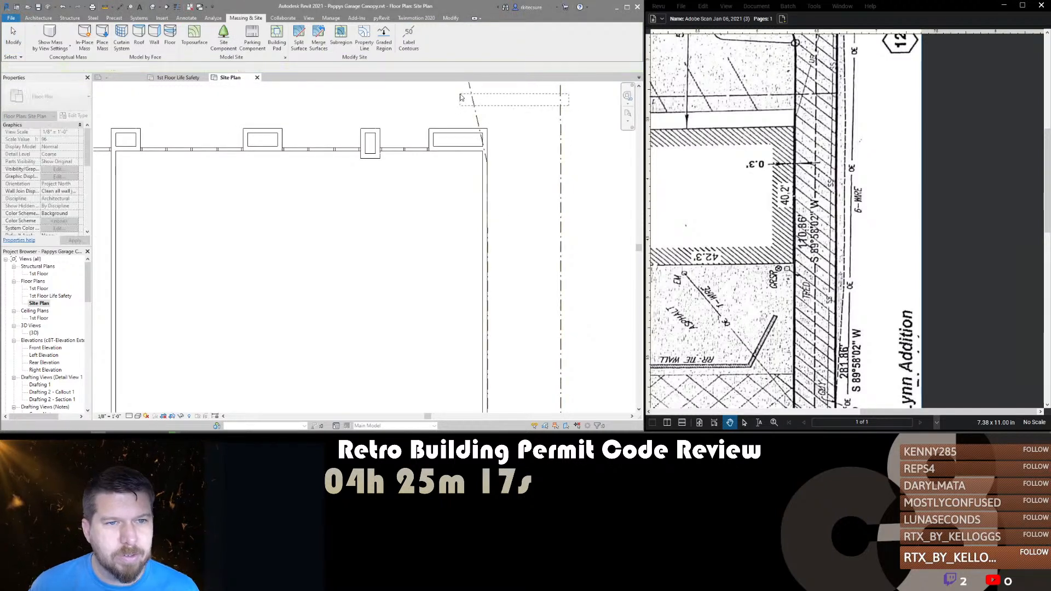
# Move both copied property lines so the vertex below the angled segment meets the building's upper-right corner.
pyautogui.press('v')
pyautogui.click(487, 162)
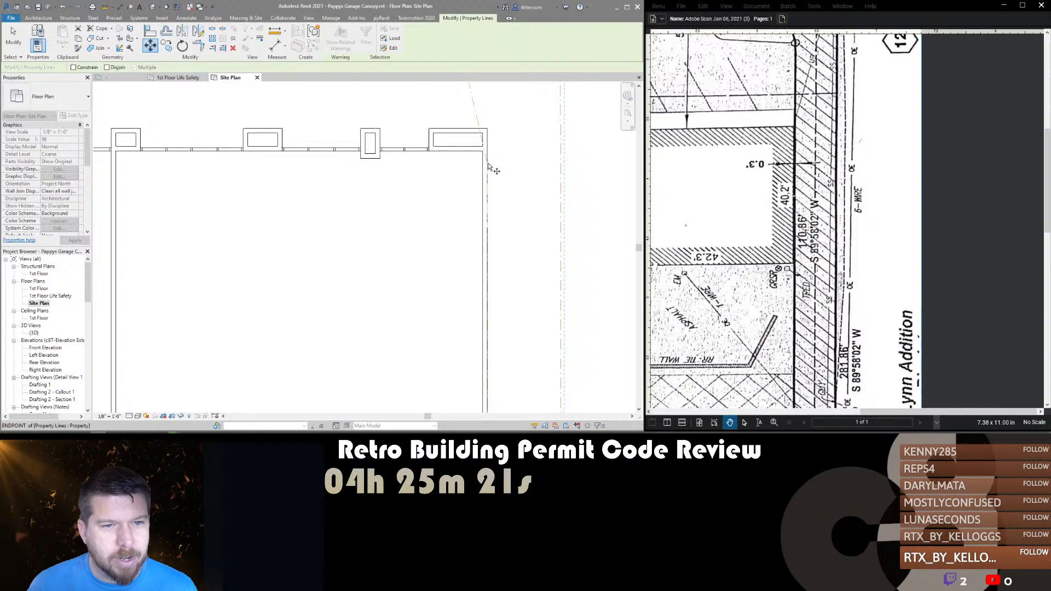
pyautogui.click(489, 130)
# Rotate the copied property lines about the building's upper-right corner to align the inner line with the right exterior wall.
pyautogui.press('r')
pyautogui.press('o')
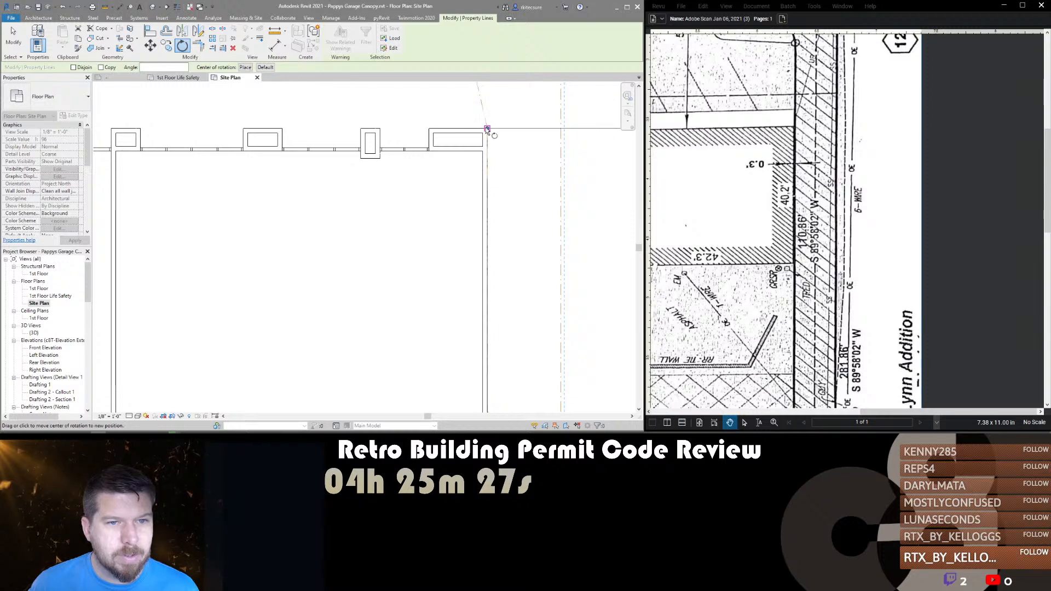
pyautogui.scroll(-4, 510, 164)
pyautogui.moveTo(508, 320); pyautogui.dragTo(504, 273, button='middle')
pyautogui.scroll(3, 504, 269)
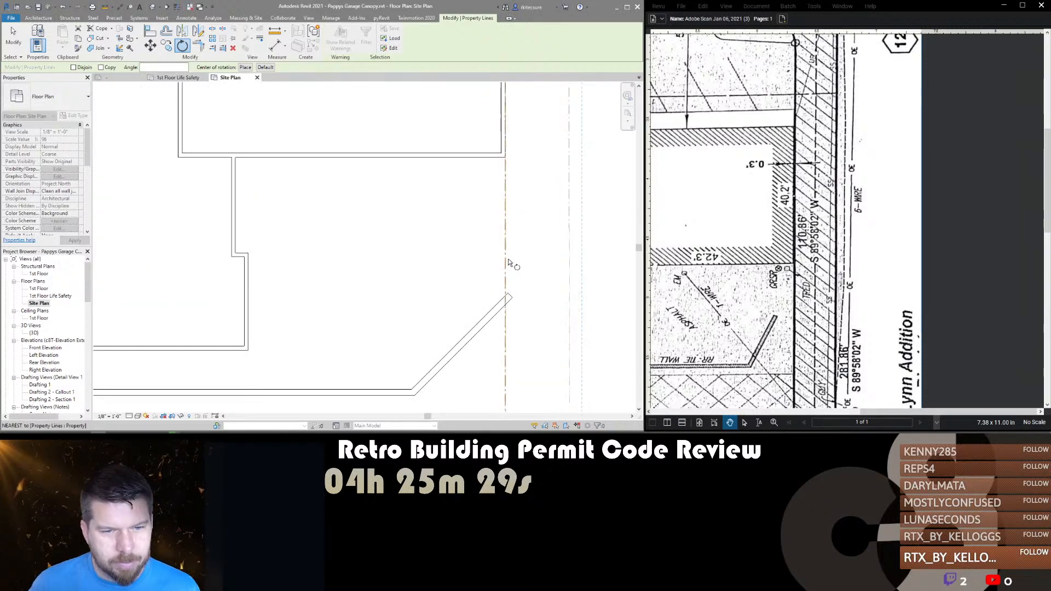
pyautogui.scroll(1, 508, 259)
pyautogui.click(506, 258)
pyautogui.scroll(6, 509, 134)
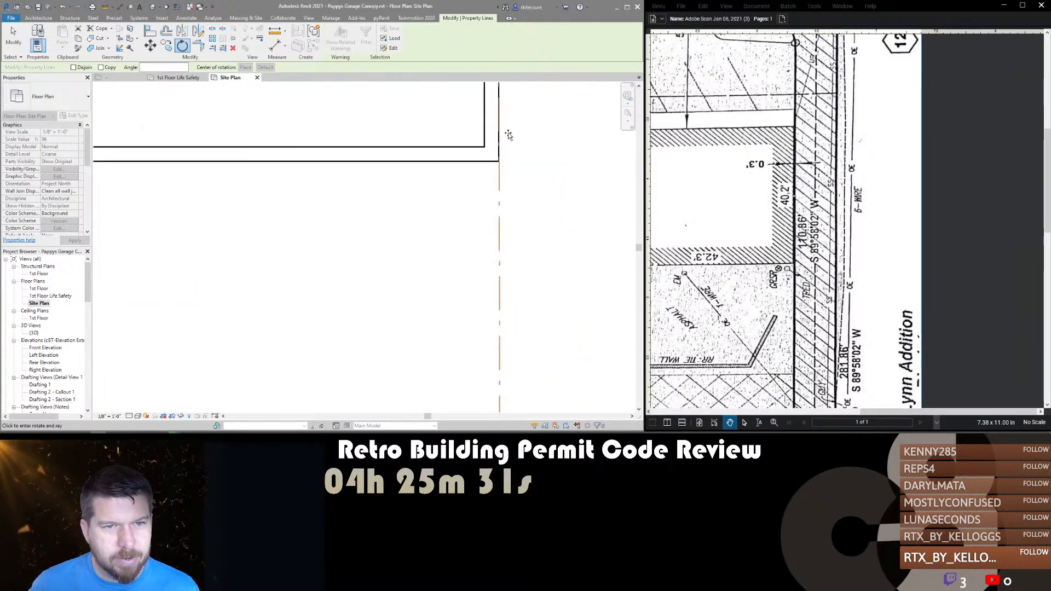
pyautogui.click(486, 167)
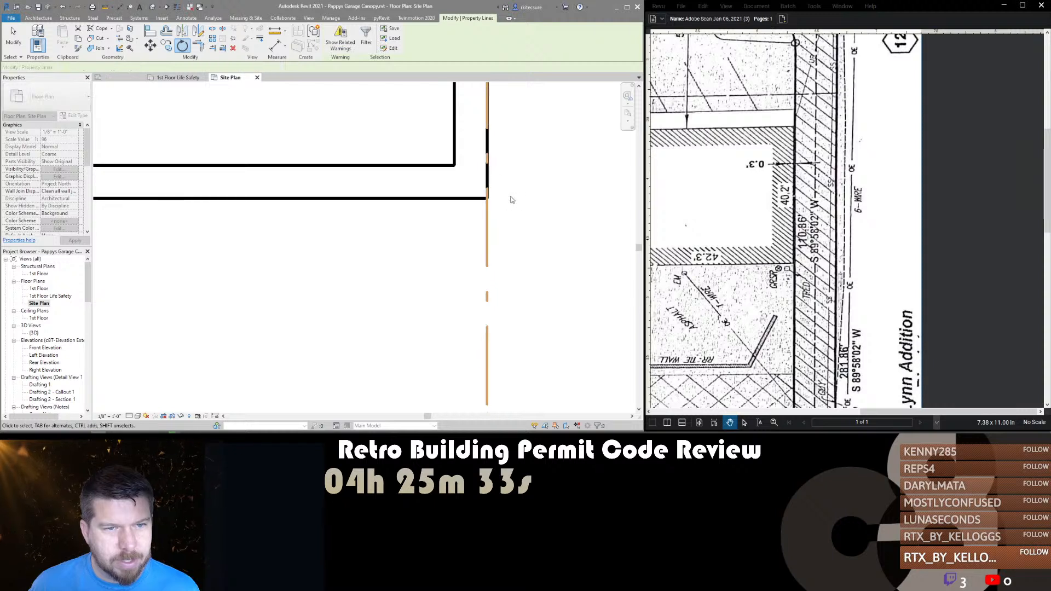
# Move the copied property lines 0.3 feet horizontally outward from the building's right wall.
pyautogui.scroll(-5, 511, 199)
pyautogui.moveTo(517, 134); pyautogui.dragTo(499, 208, button='middle')
pyautogui.scroll(-2, 499, 210)
pyautogui.press('m')
pyautogui.press('v')
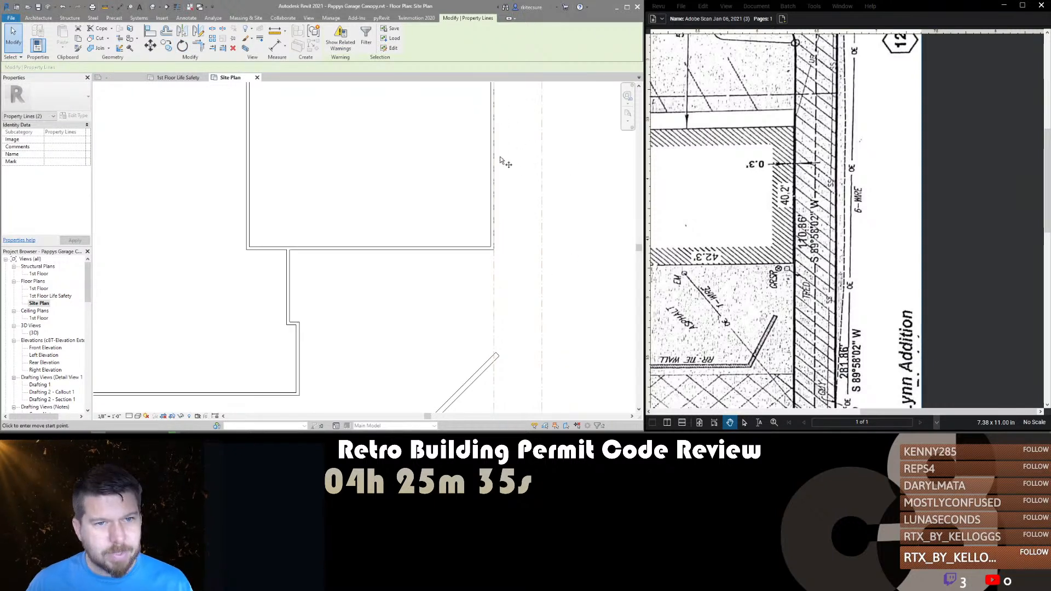
pyautogui.click(499, 157)
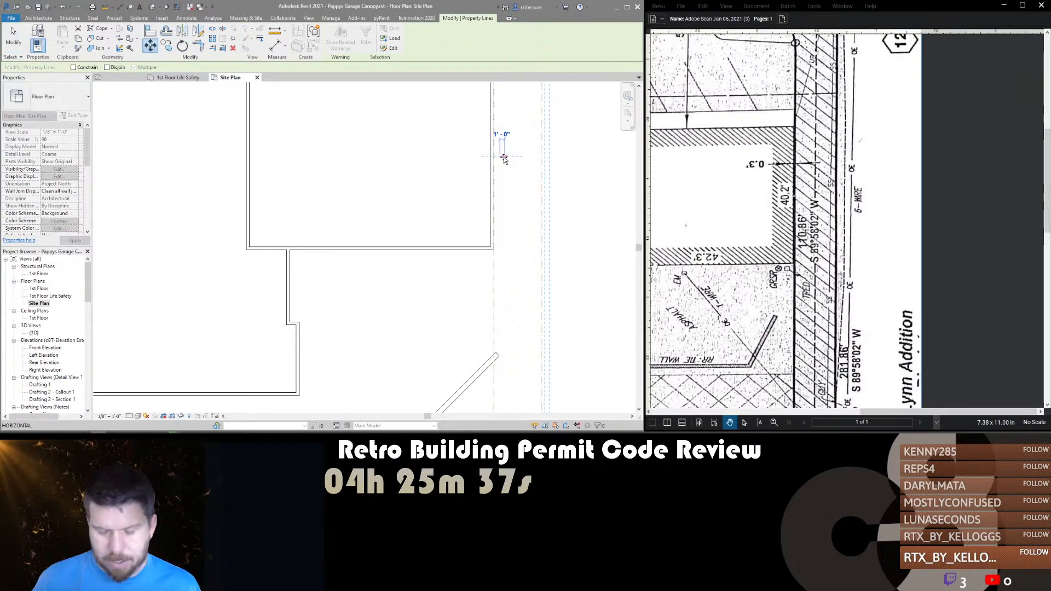
pyautogui.write('.3')
pyautogui.press('Return')
pyautogui.scroll(-5, 503, 175)
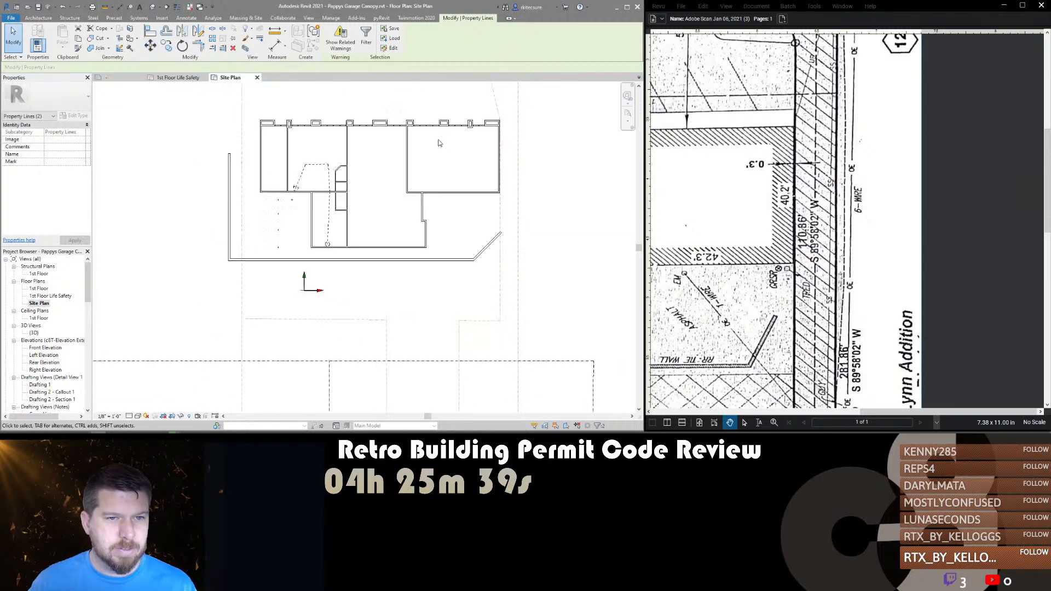
# Examine the survey around the building's front corner and the angled property line segment beside it.
pyautogui.moveTo(750, 133); pyautogui.dragTo(791, 178)
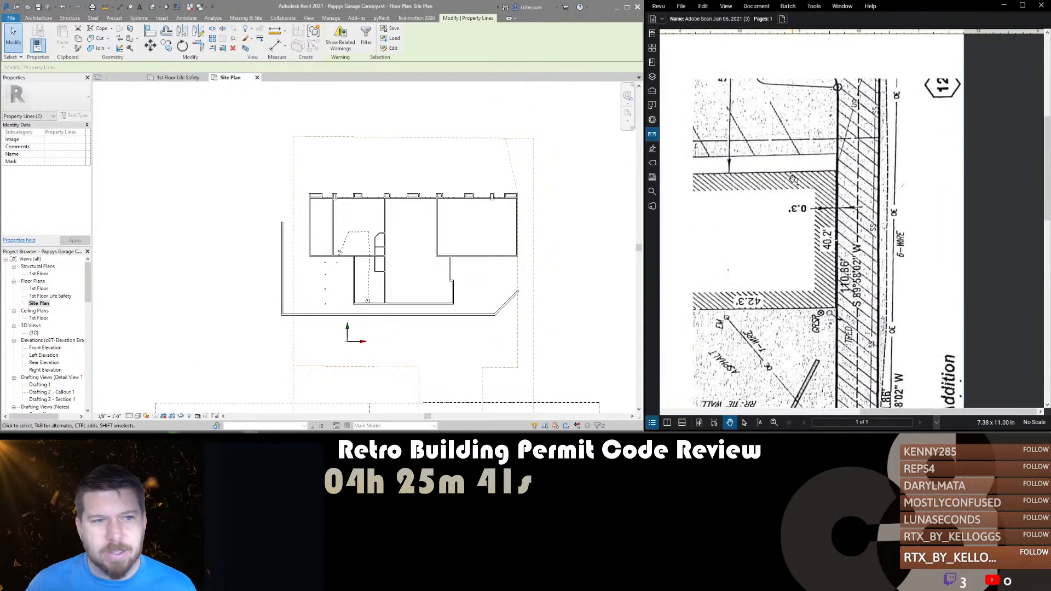
pyautogui.moveTo(730, 112); pyautogui.dragTo(765, 224)
pyautogui.scroll(-4, 764, 220)
pyautogui.scroll(3, 763, 219)
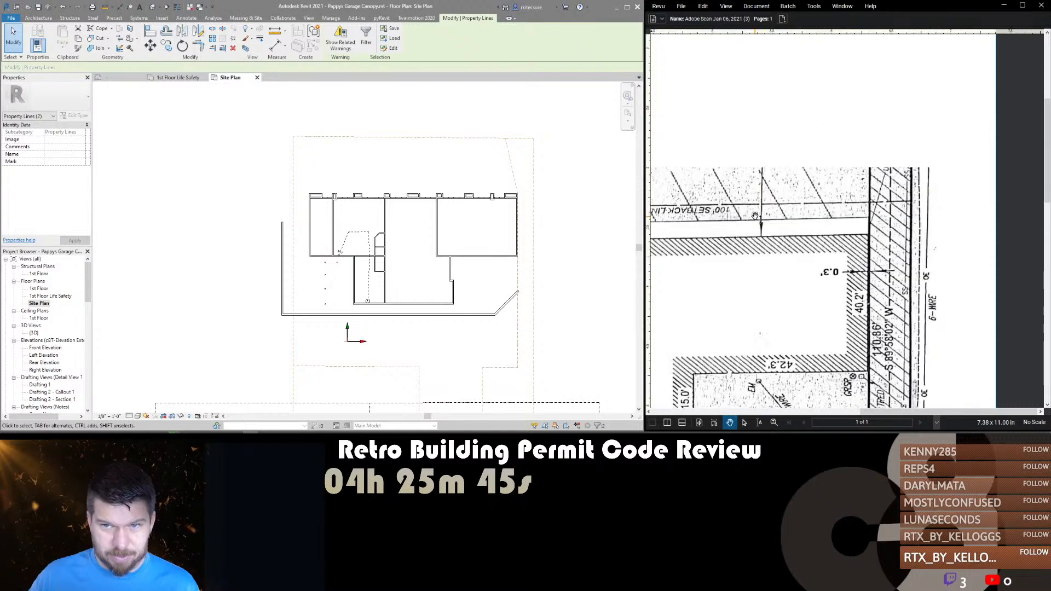
pyautogui.keyDown('ctrl'); pyautogui.scroll(-3, 764, 219); pyautogui.keyUp('ctrl')
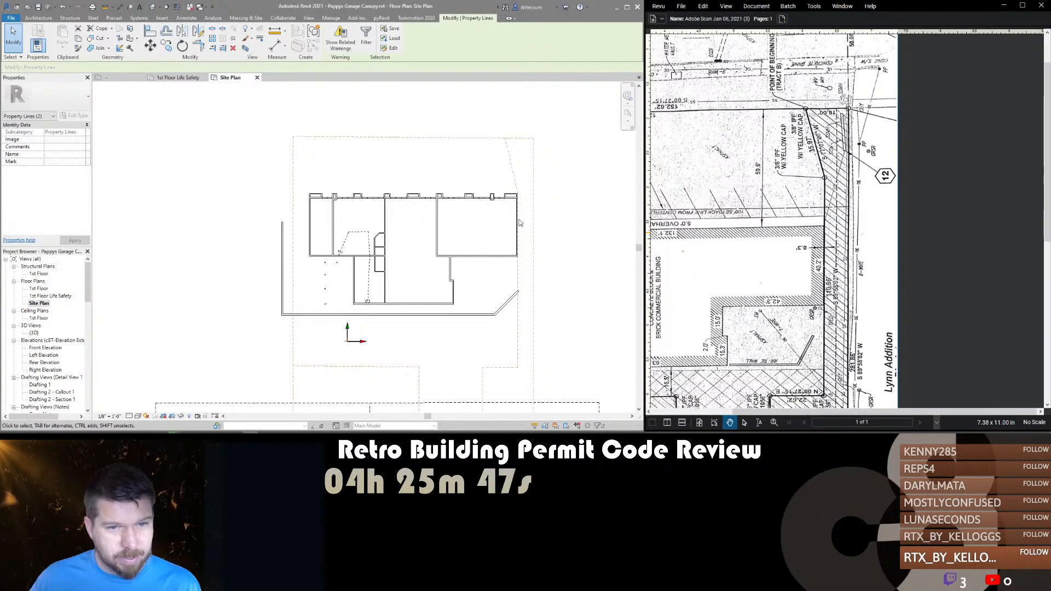
pyautogui.scroll(2, 513, 189)
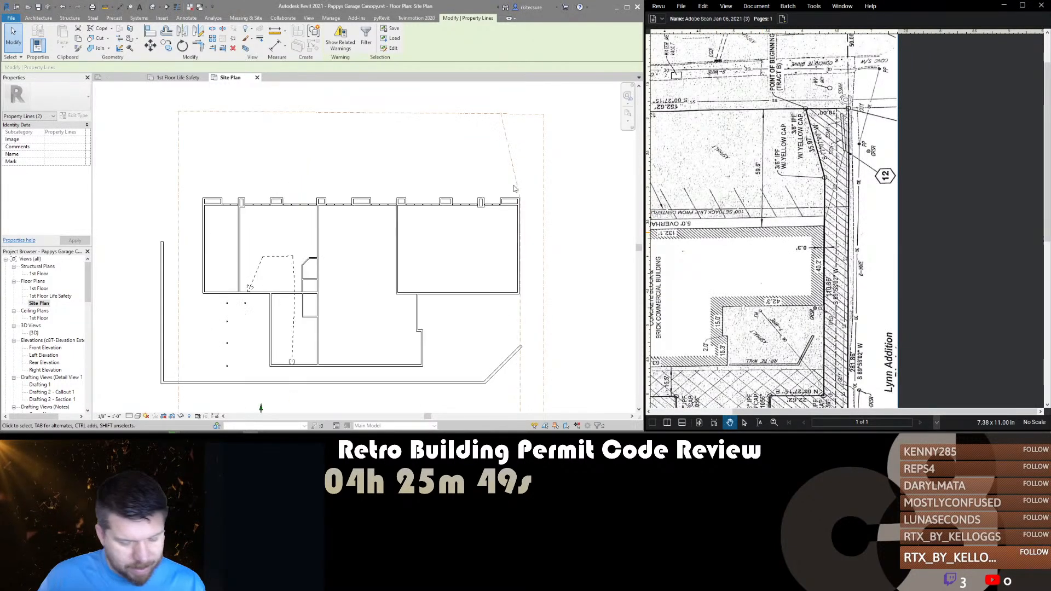
# Measure the angle between the front property line and the building's right wall with an angular dimension, without placing it.
pyautogui.click(368, 47)
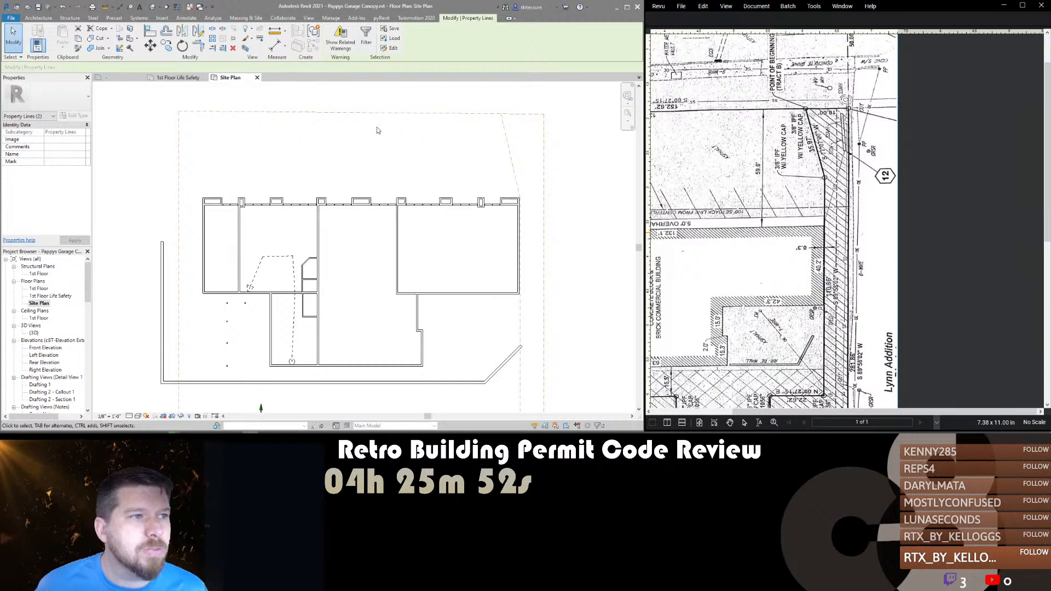
pyautogui.click(433, 172)
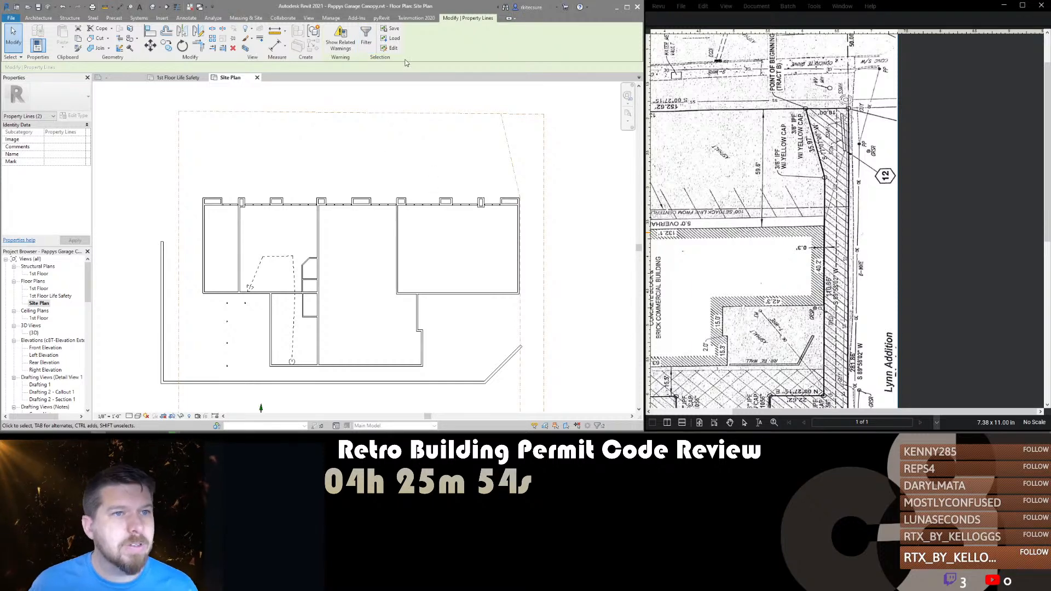
pyautogui.click(399, 136)
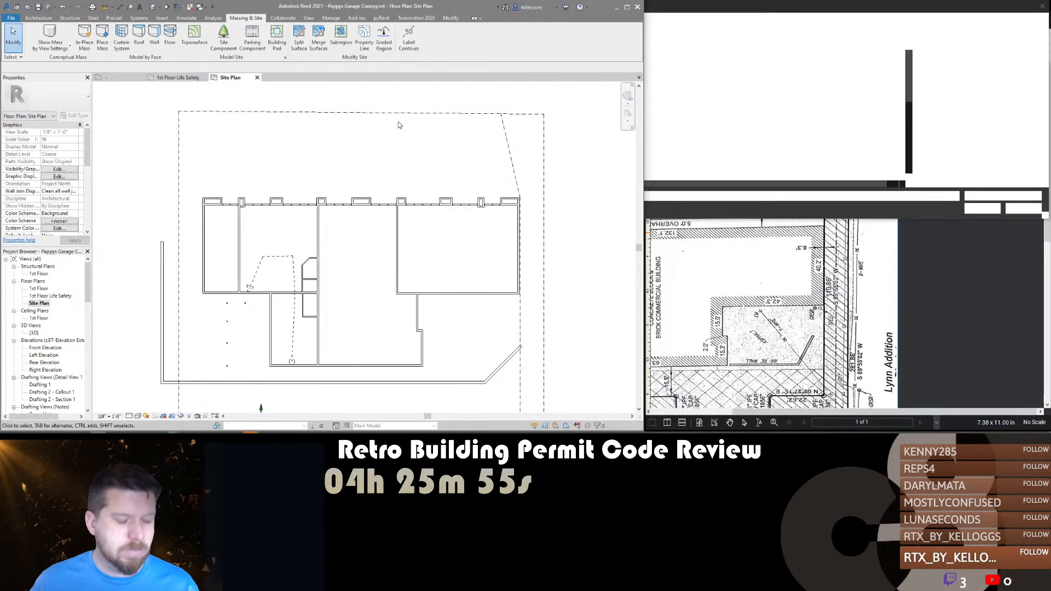
pyautogui.press('d')
pyautogui.press('i')
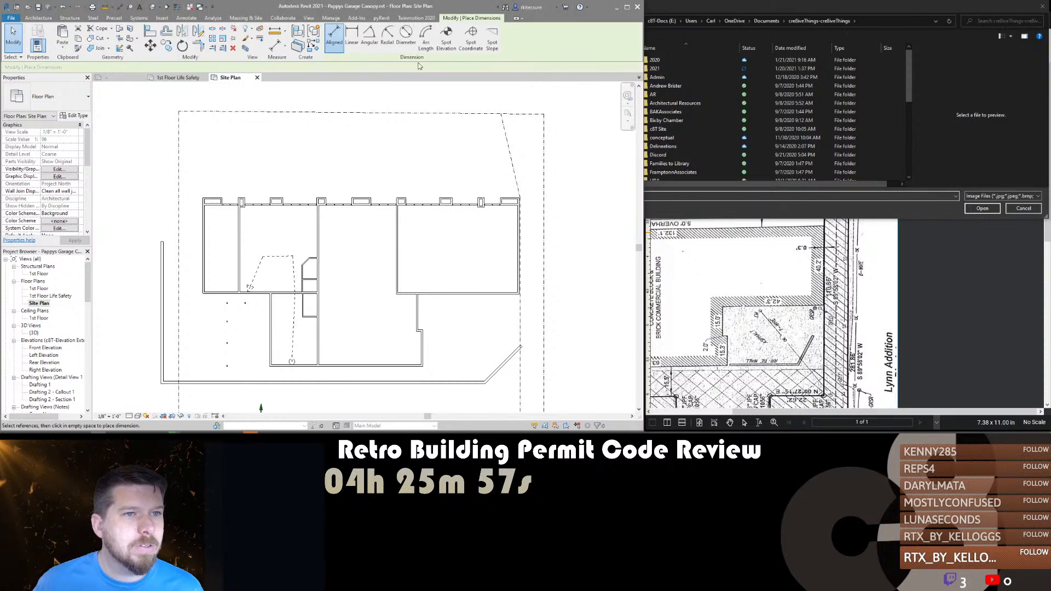
pyautogui.click(377, 42)
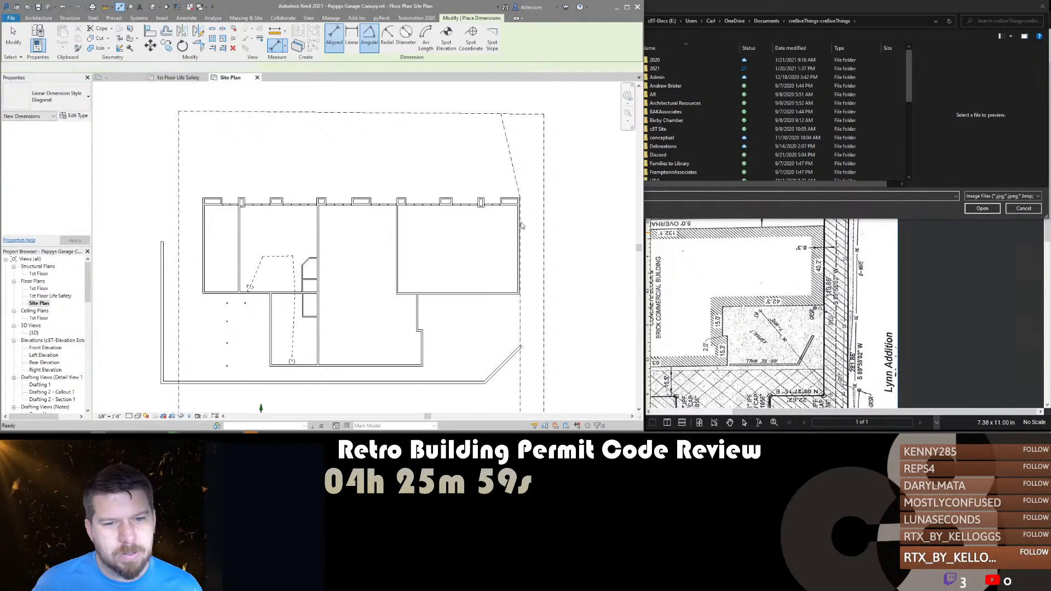
pyautogui.click(525, 115)
pyautogui.scroll(2, 534, 129)
pyautogui.scroll(-2, 533, 131)
pyautogui.press('Escape')
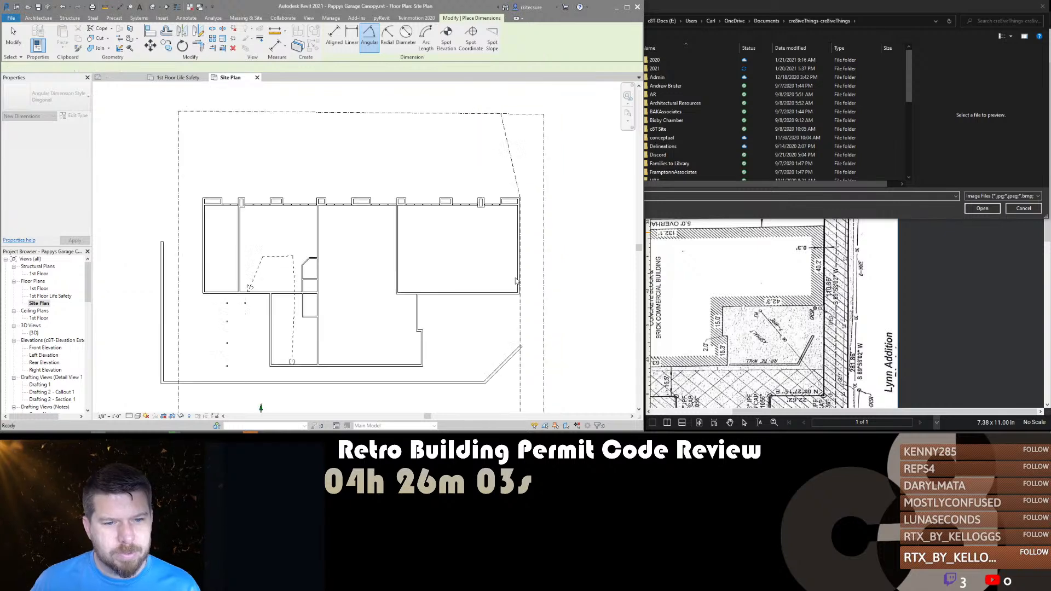
pyautogui.click(482, 113)
pyautogui.scroll(2, 479, 164)
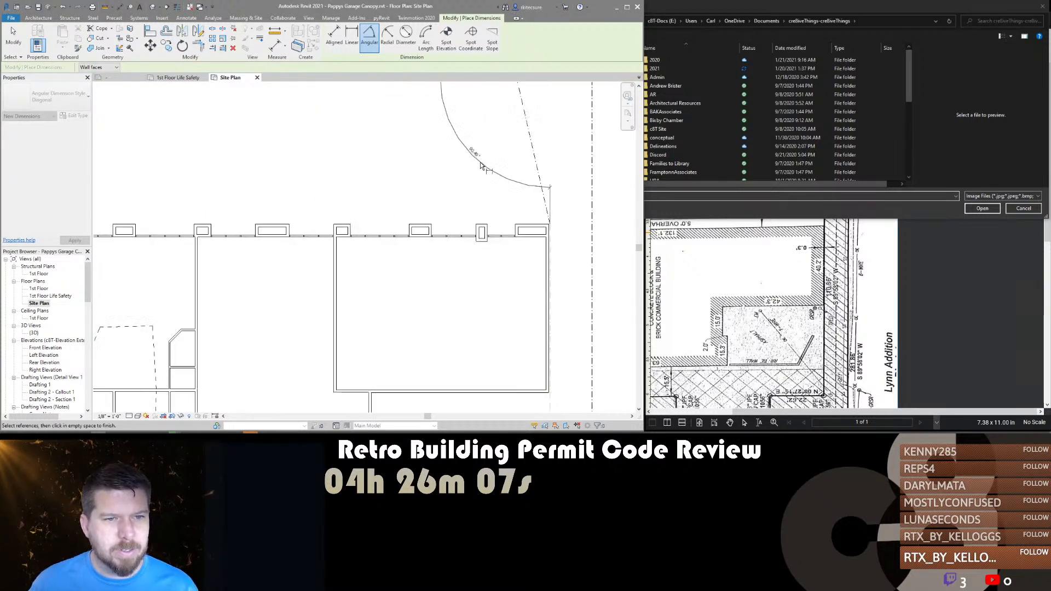
pyautogui.scroll(-2, 480, 164)
pyautogui.press('Escape')
# Dismiss the file dialog covering the survey and examine the property line offsets beside the building's left and right walls.
pyautogui.click(779, 288)
pyautogui.click(722, 262)
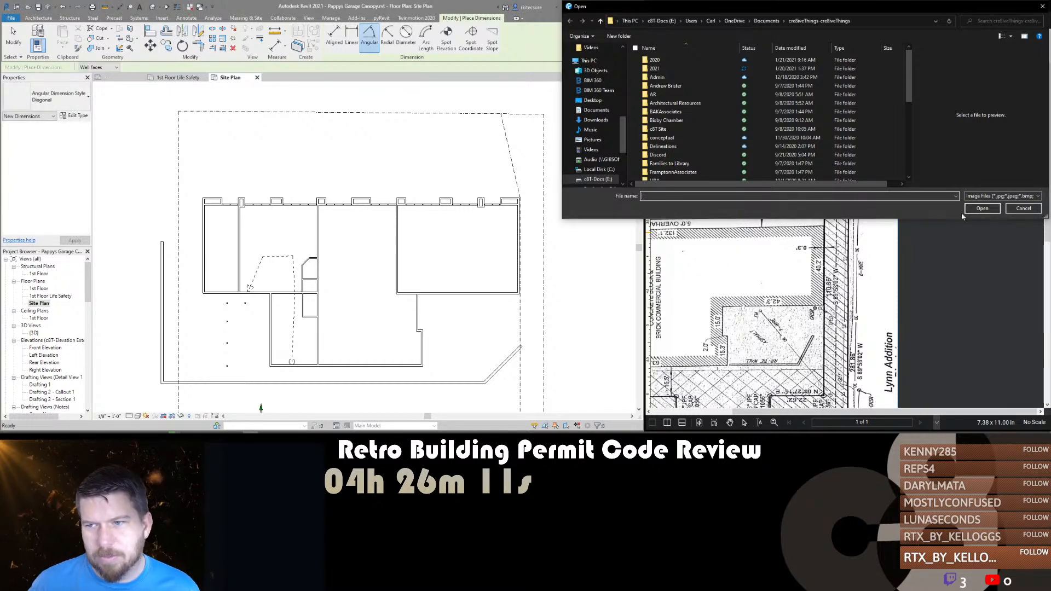
pyautogui.click(1022, 208)
pyautogui.moveTo(763, 239); pyautogui.dragTo(862, 294)
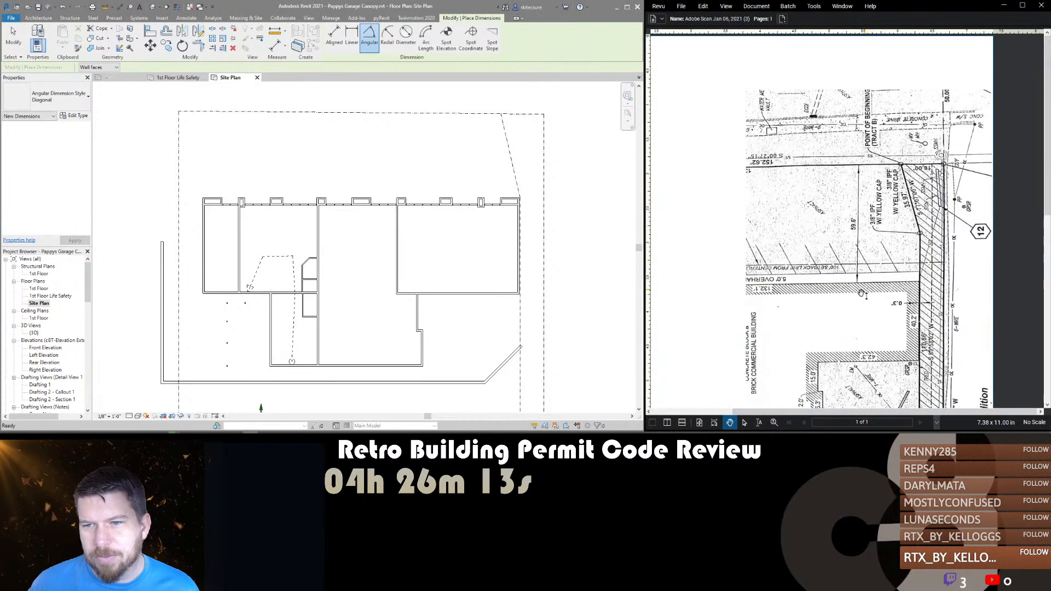
pyautogui.moveTo(750, 311); pyautogui.dragTo(857, 305)
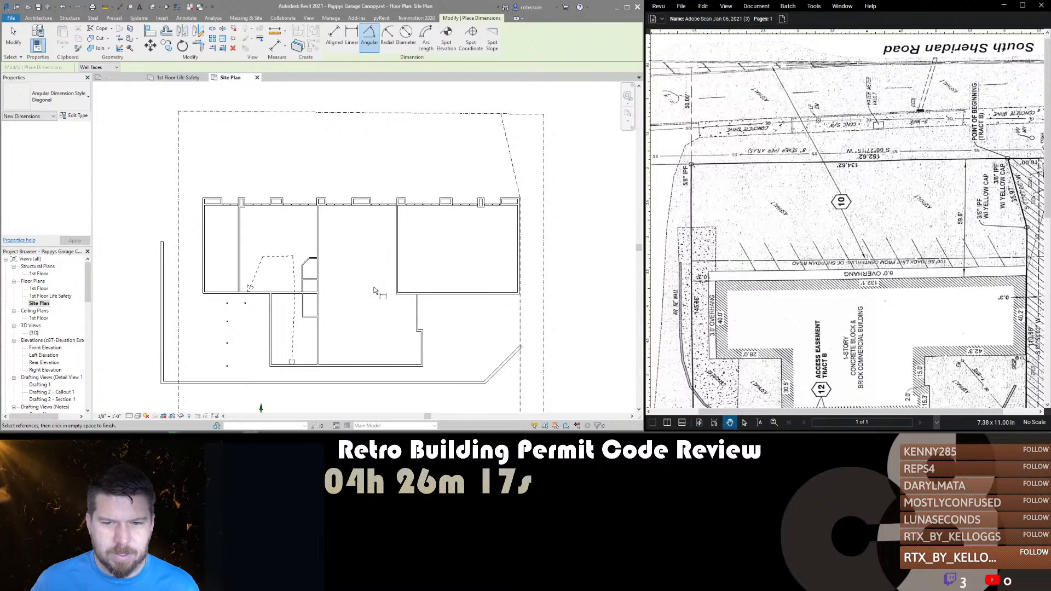
pyautogui.scroll(2, 708, 287)
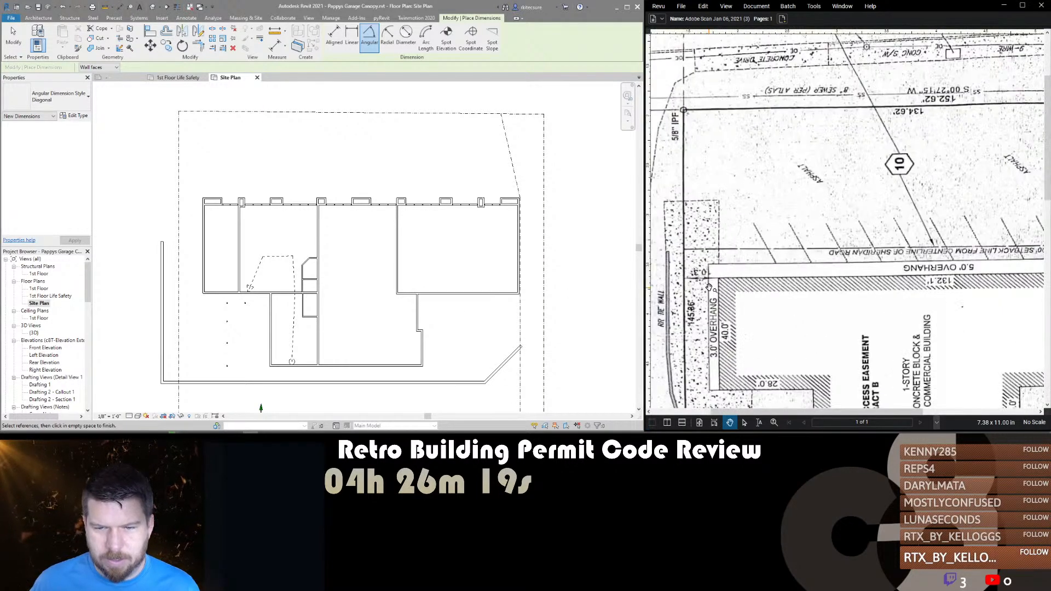
pyautogui.scroll(2, 709, 288)
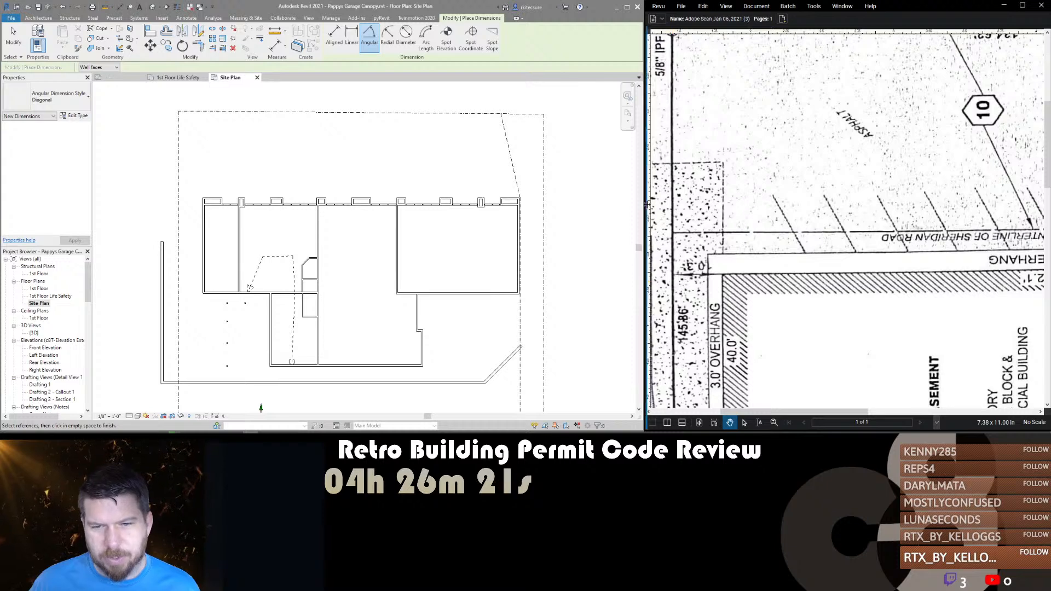
pyautogui.scroll(-5, 674, 281)
pyautogui.scroll(8, 922, 279)
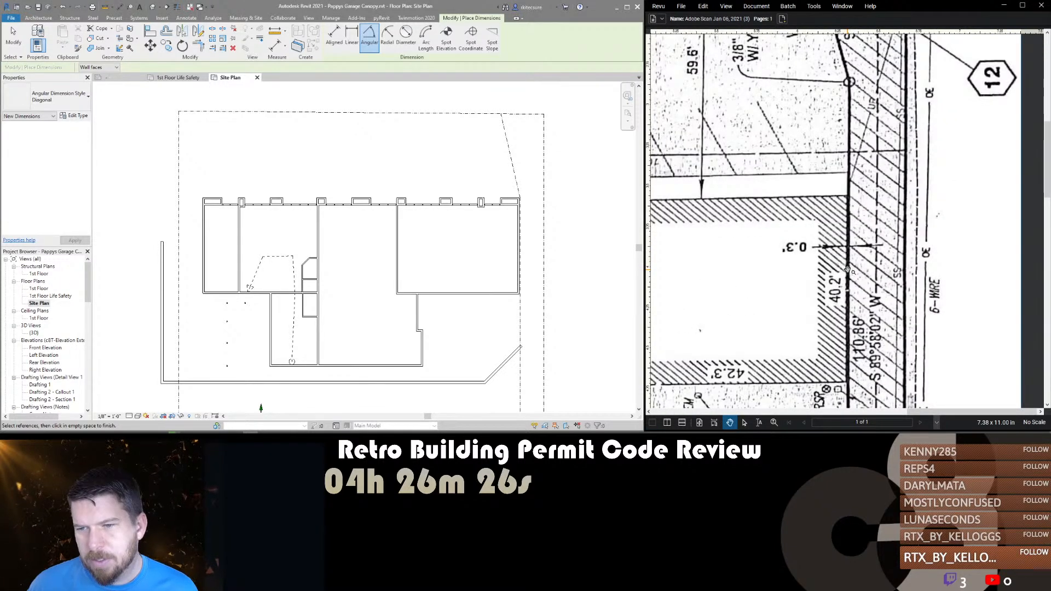
pyautogui.scroll(-6, 847, 269)
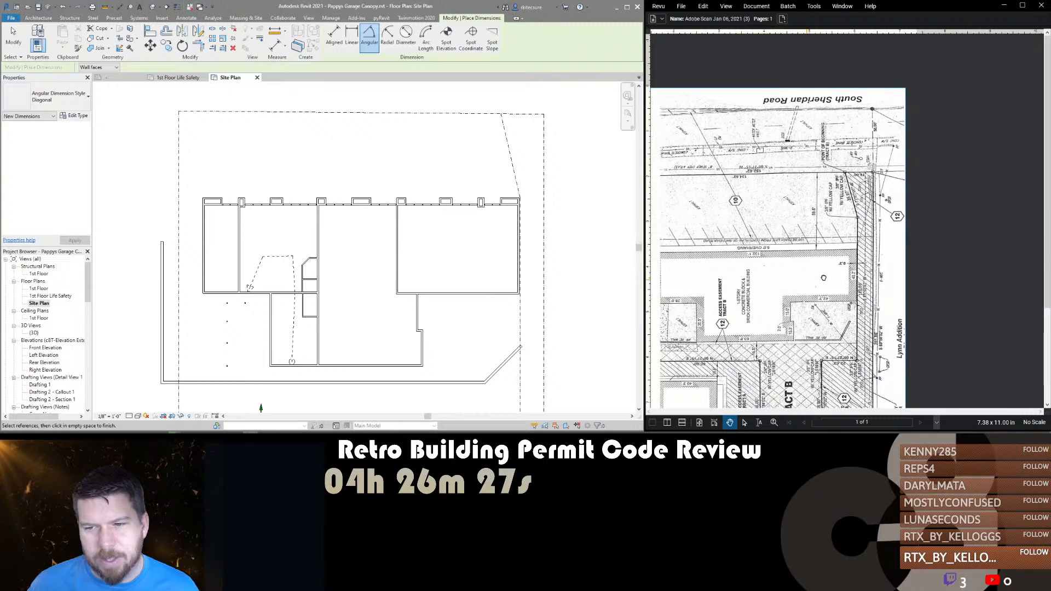
pyautogui.scroll(6, 743, 280)
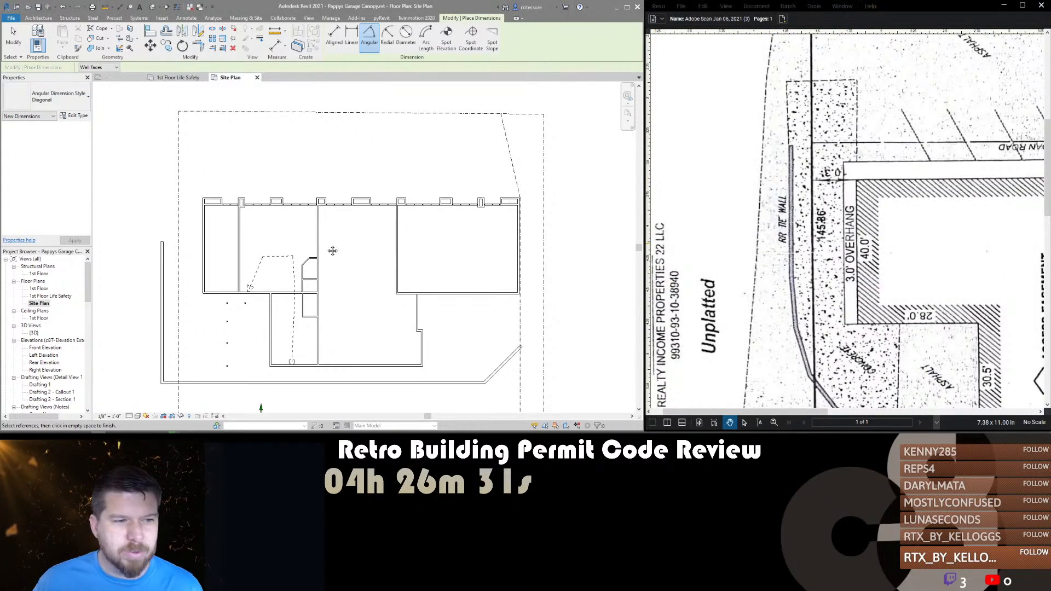
# Measure the distance from the building's left wall to the left property line with an aligned dimension, without placing it.
pyautogui.scroll(3, 154, 206)
pyautogui.press('d')
pyautogui.press('i')
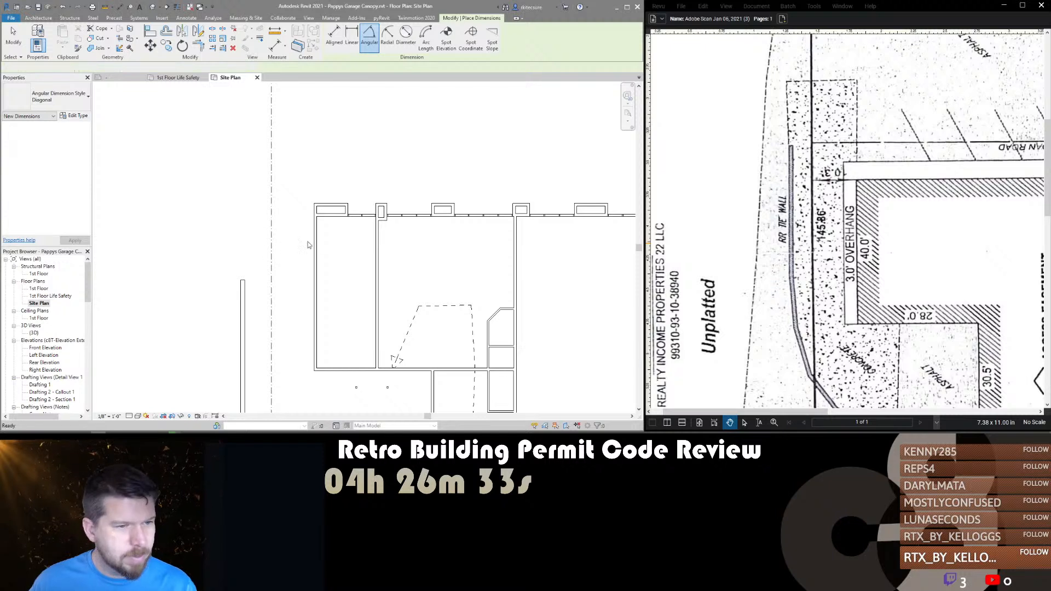
pyautogui.click(311, 238)
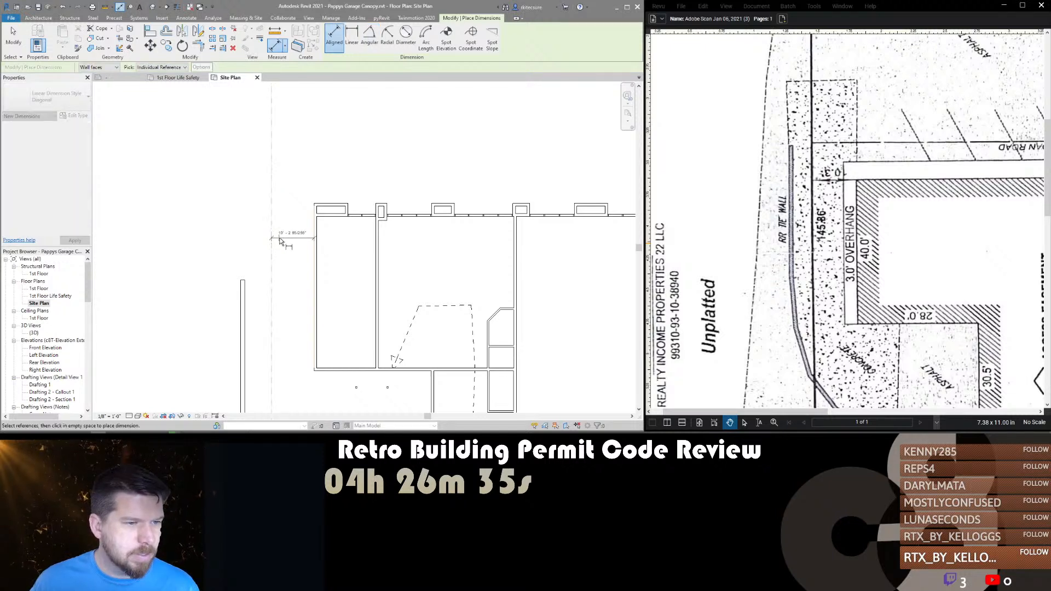
pyautogui.press('Escape')
pyautogui.press('Escape')
pyautogui.press('d')
pyautogui.press('i')
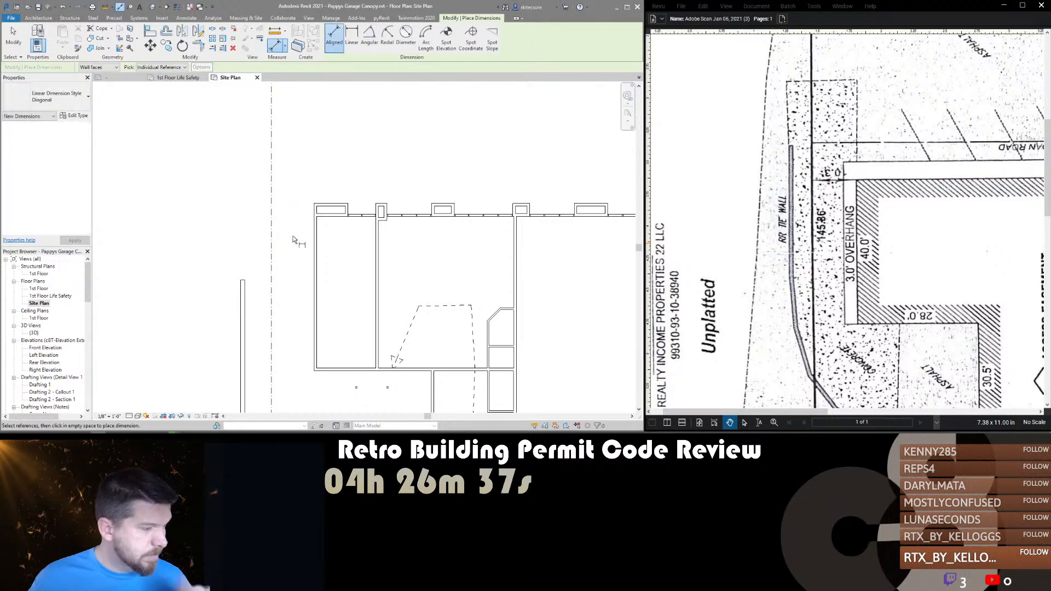
pyautogui.scroll(-1, 367, 224)
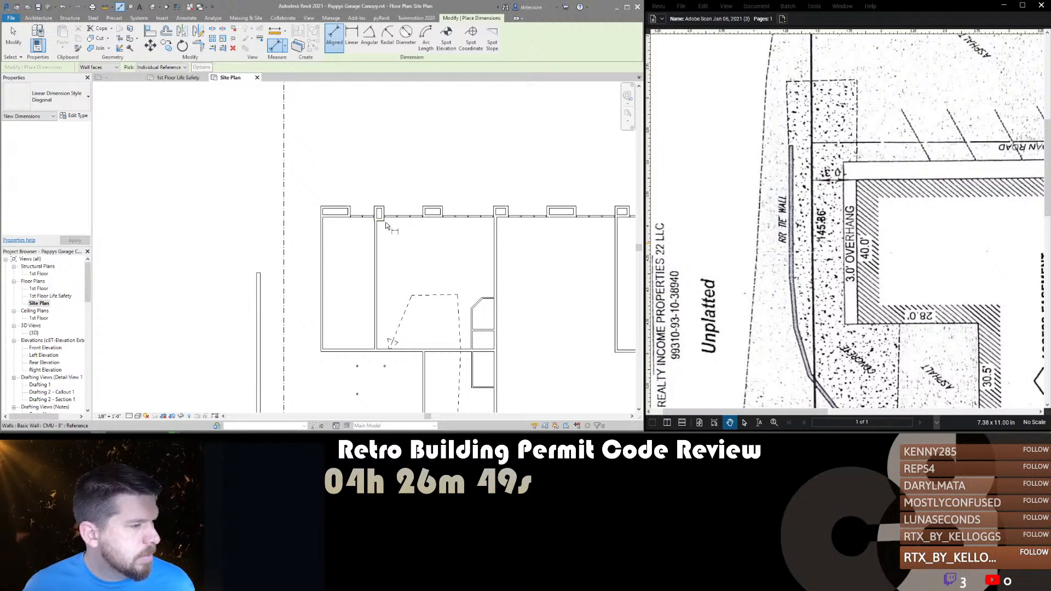
pyautogui.scroll(-4, 463, 270)
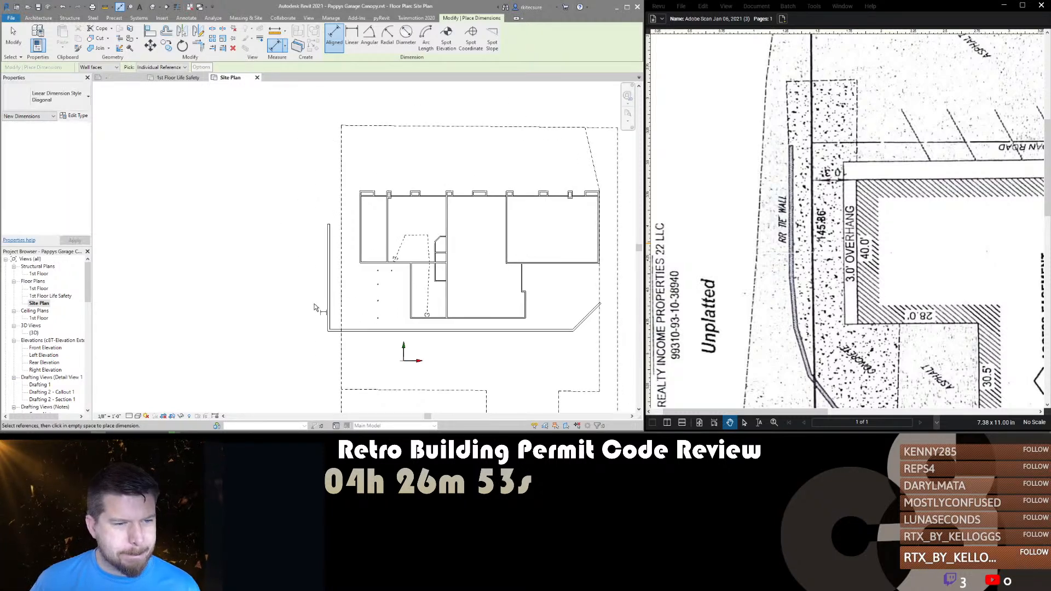
# Draw a vertical 59.6-foot detail line from the building's front face out past the front property line.
pyautogui.scroll(3, 586, 189)
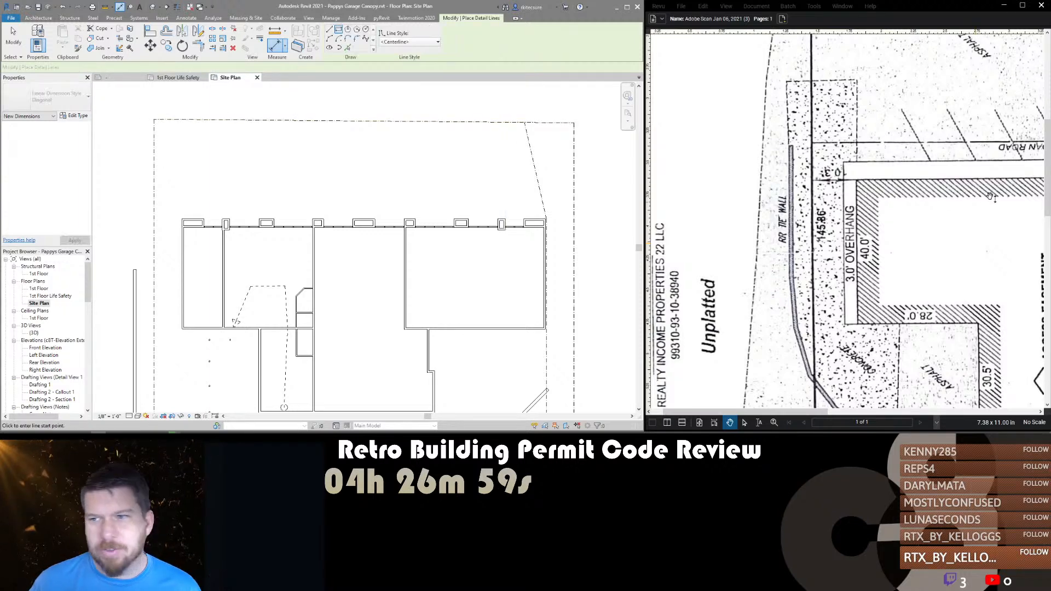
pyautogui.moveTo(990, 197); pyautogui.dragTo(728, 296)
pyautogui.moveTo(913, 251); pyautogui.dragTo(798, 269)
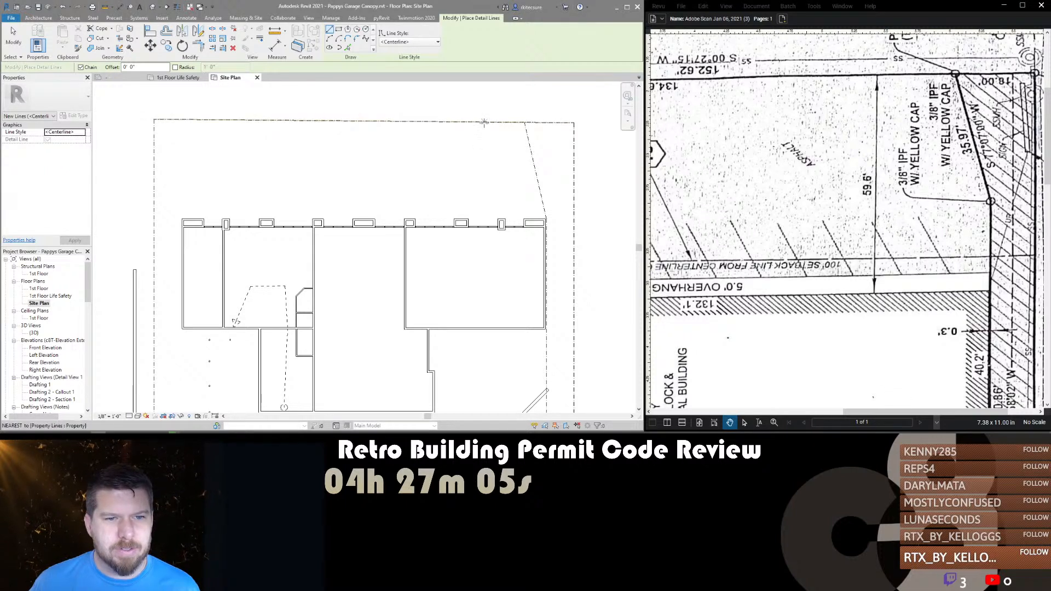
pyautogui.click(461, 221)
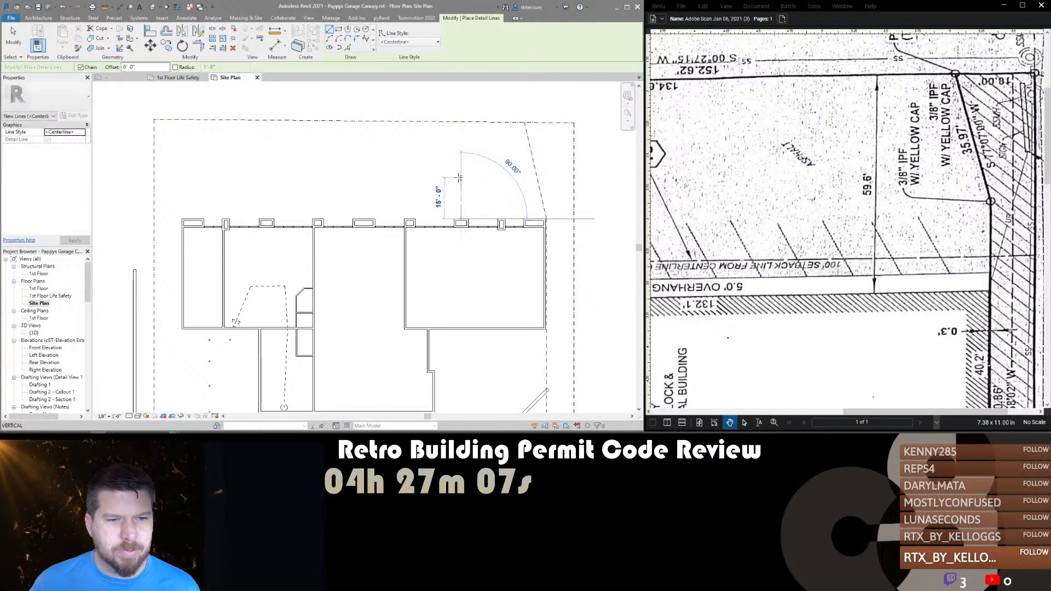
pyautogui.write('59.6')
pyautogui.press('Return')
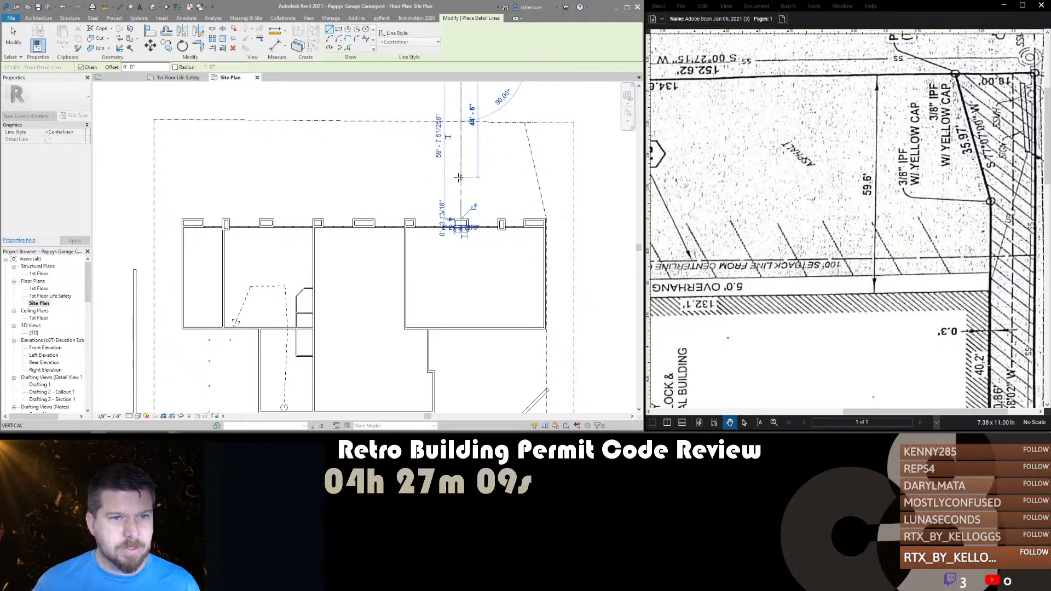
pyautogui.press('Escape')
pyautogui.press('Escape')
pyautogui.scroll(-3, 494, 220)
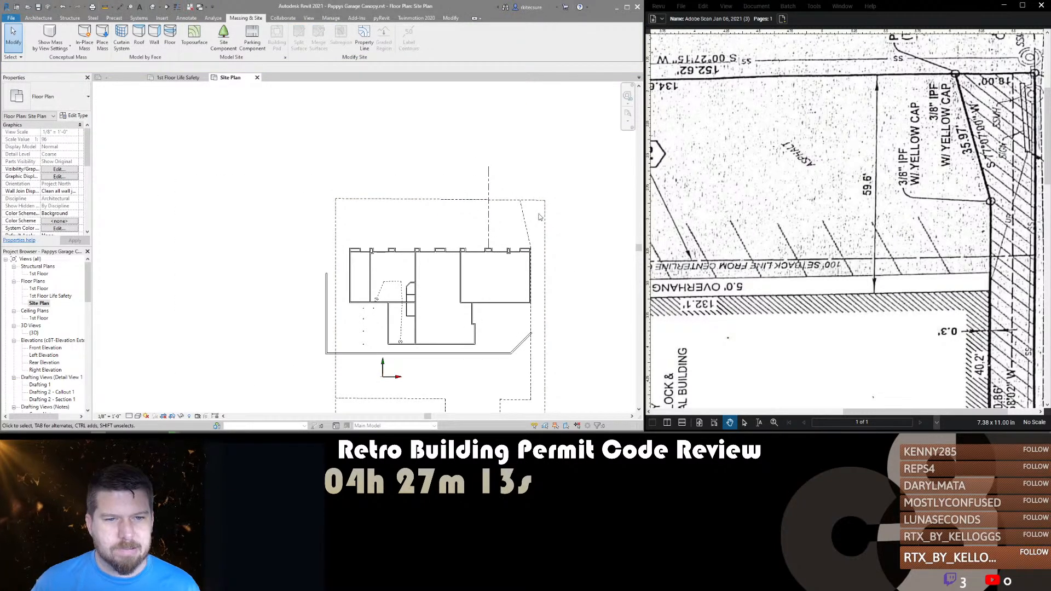
# Move both property lines vertically so the front property line meets the outer end of the 59.6-foot detail line.
pyautogui.click(541, 218)
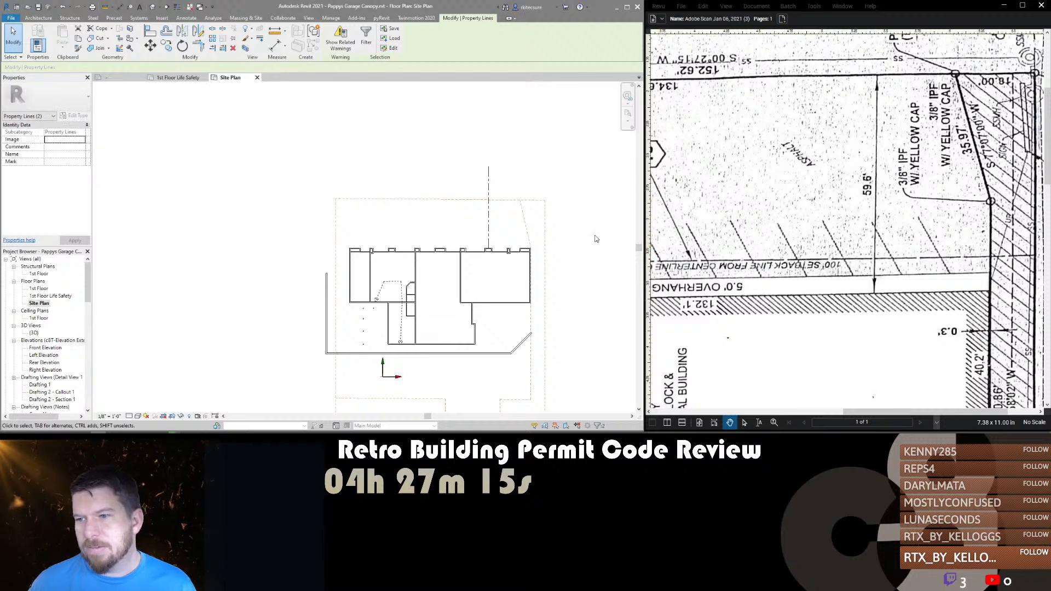
pyautogui.press('m')
pyautogui.press('v')
pyautogui.click(489, 199)
pyautogui.click(490, 167)
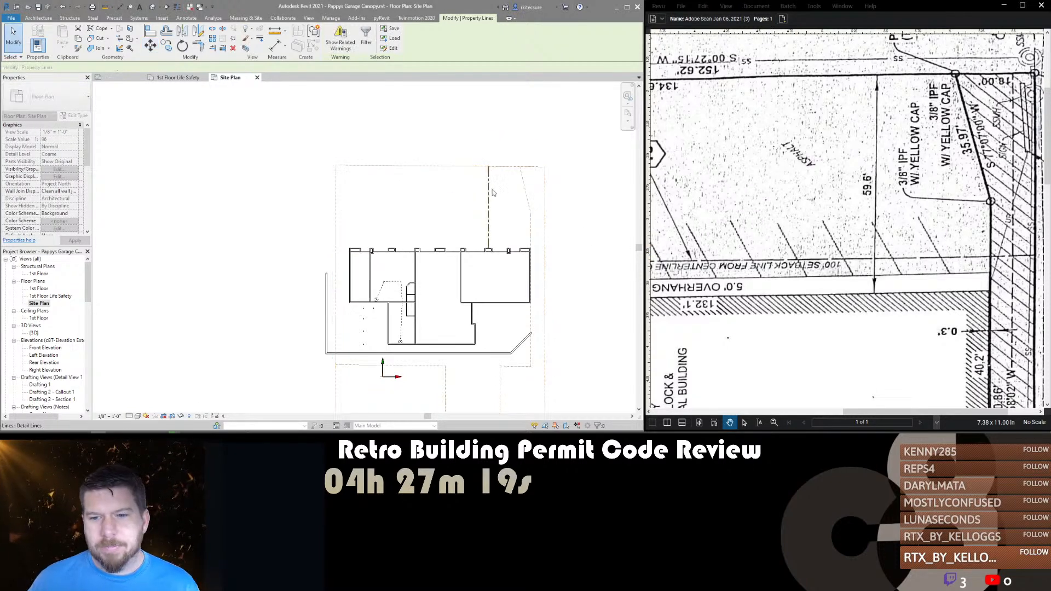
pyautogui.press('Escape')
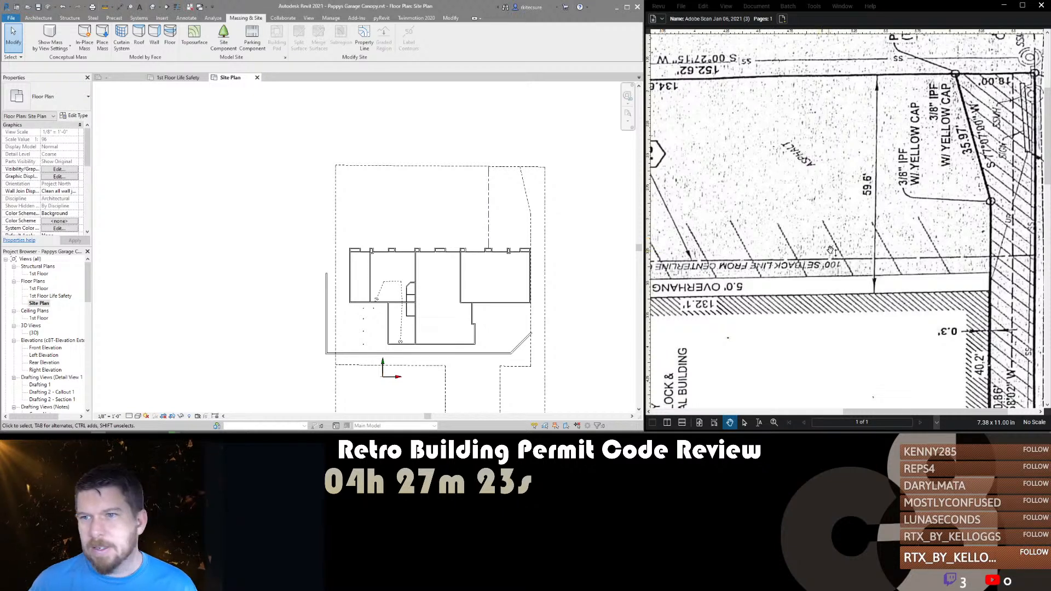
# Check the survey's rear offset and dimension the distance between the building's rear wall and the rear property line.
pyautogui.scroll(-5, 729, 247)
pyautogui.keyDown('ctrl'); pyautogui.scroll(-4, 898, 260); pyautogui.keyUp('ctrl')
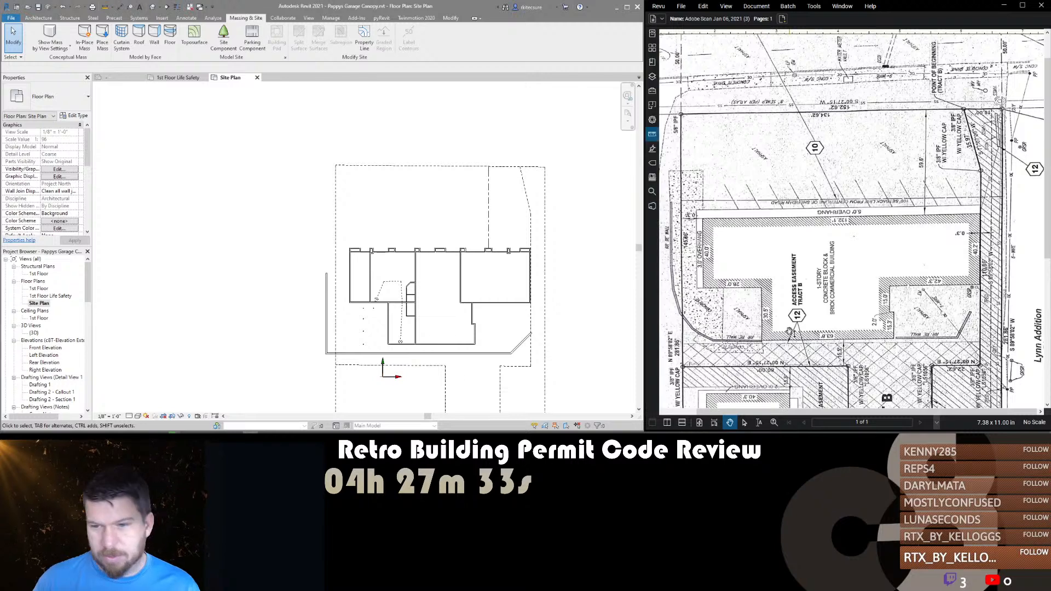
pyautogui.moveTo(806, 345); pyautogui.dragTo(785, 263)
pyautogui.click(402, 367)
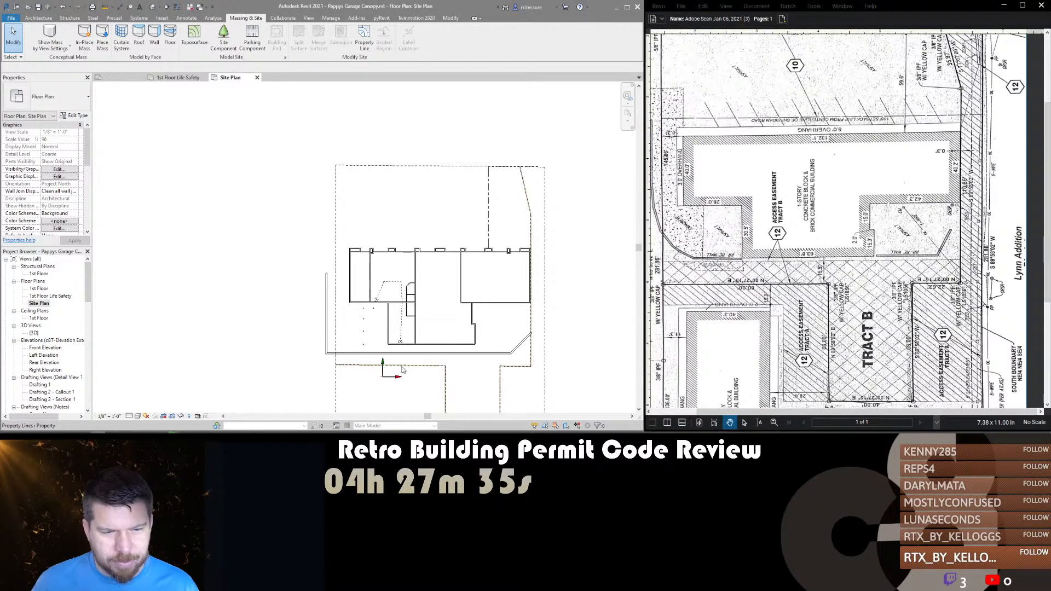
pyautogui.scroll(5, 408, 367)
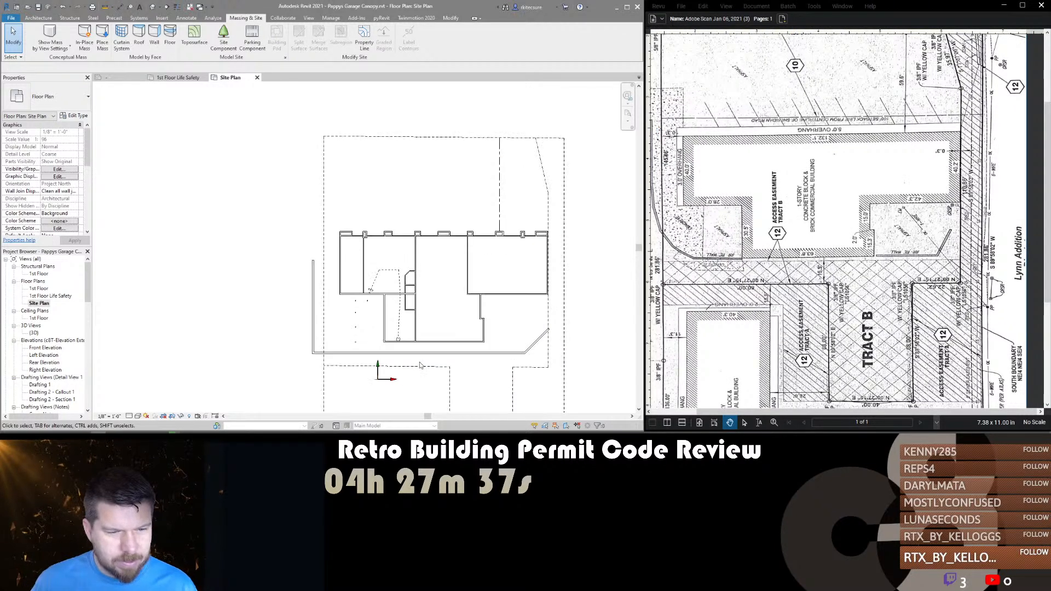
pyautogui.press('d')
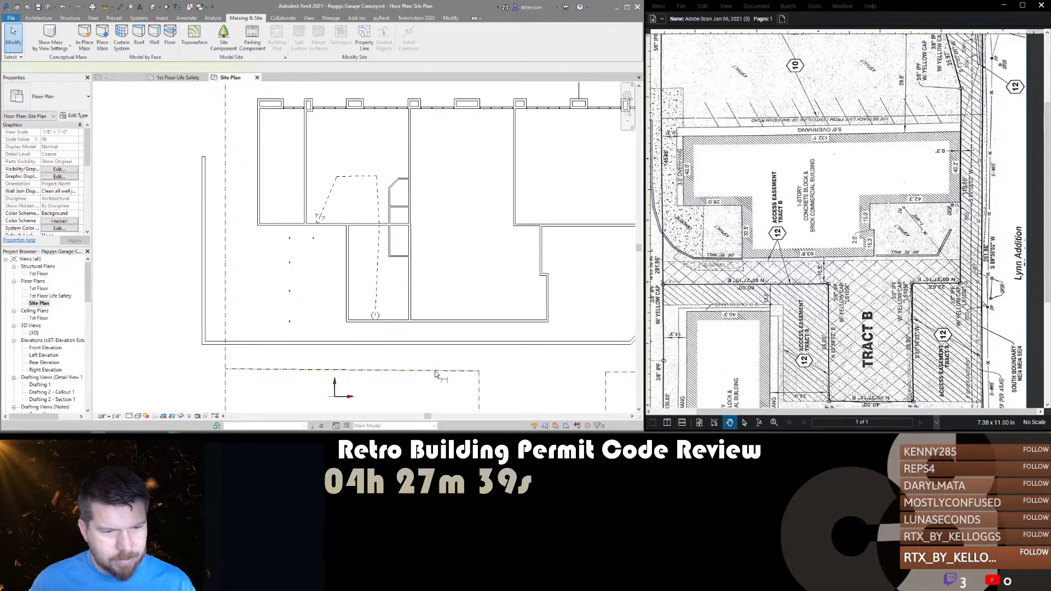
pyautogui.press('i')
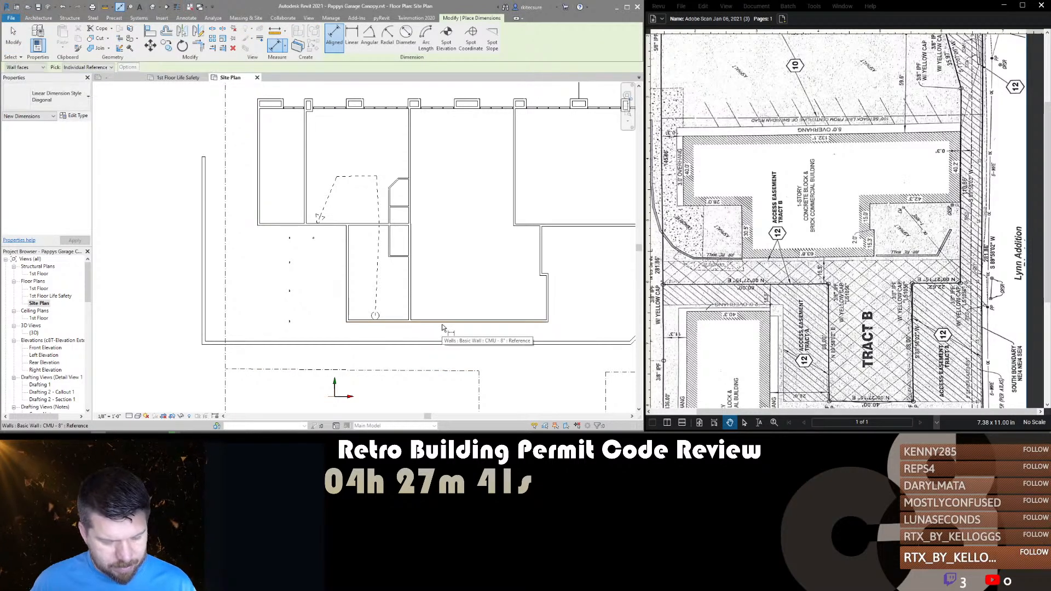
pyautogui.click(371, 371)
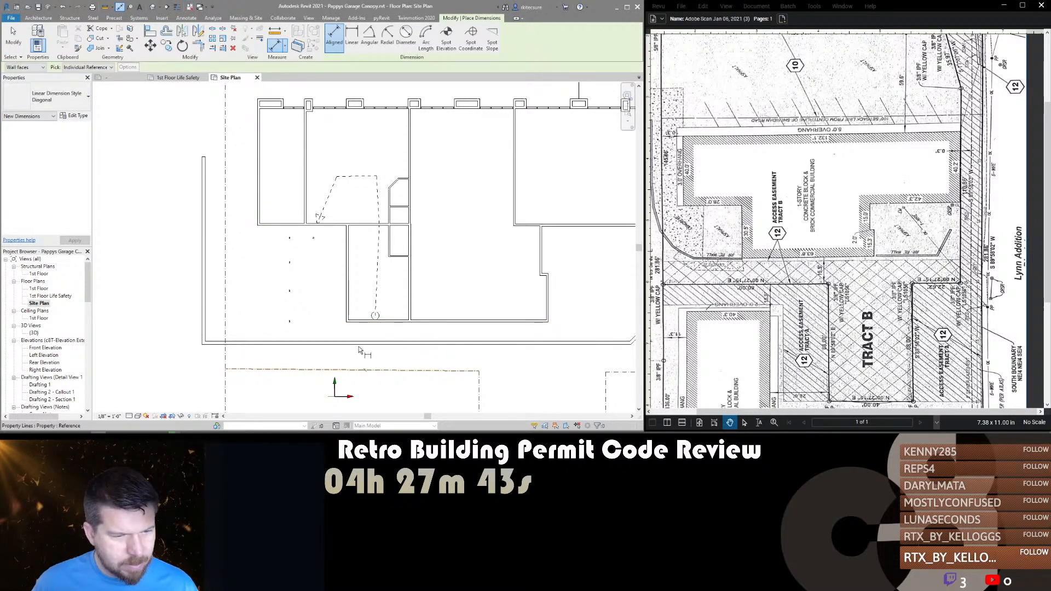
pyautogui.click(345, 323)
pyautogui.click(337, 346)
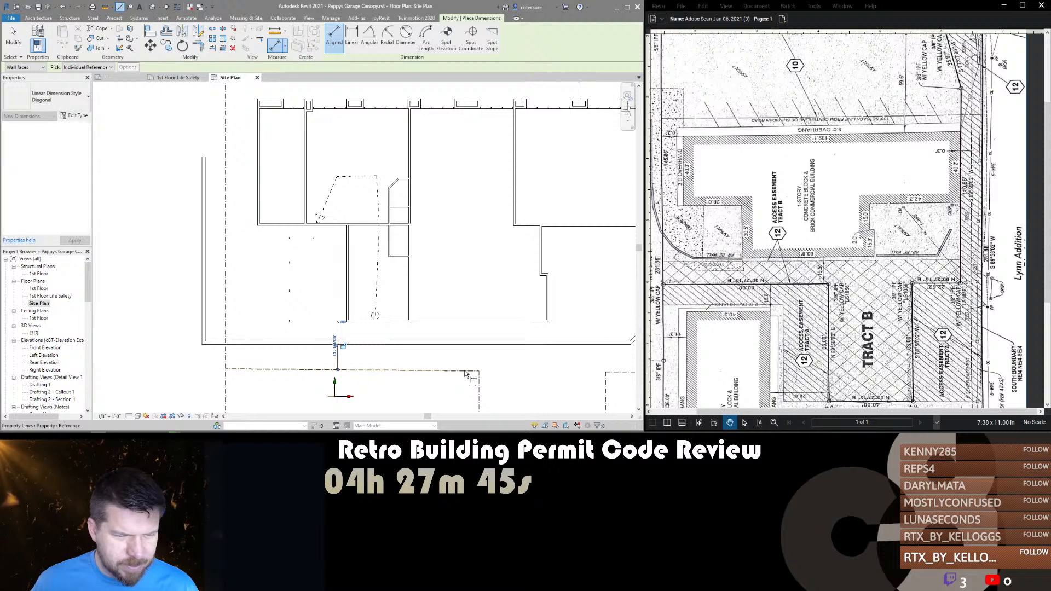
# Dimension the distance between the rear property line and the right end of the building's rear wall.
pyautogui.click(464, 372)
pyautogui.click(549, 323)
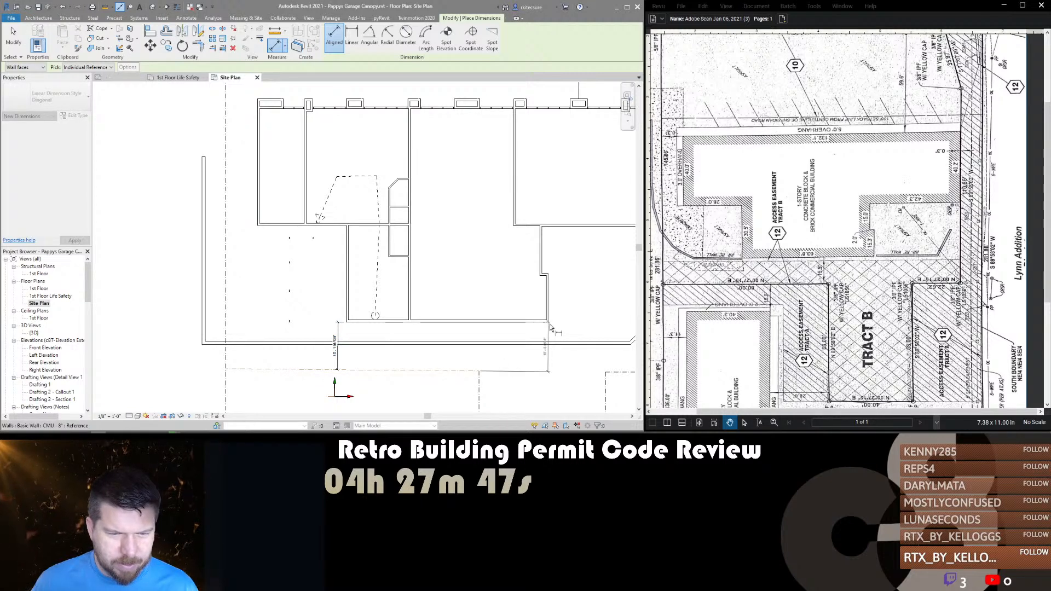
pyautogui.click(557, 342)
pyautogui.scroll(-1, 559, 342)
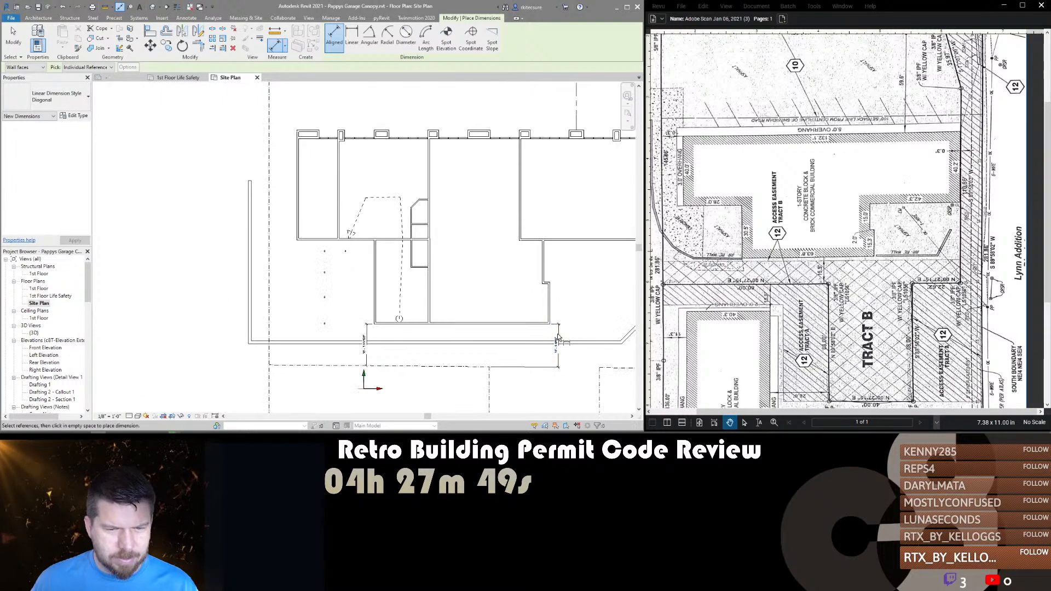
# Delete the temporary dimensions between the building's rear wall and the rear property line.
pyautogui.press('Escape')
pyautogui.press('Escape')
pyautogui.click(558, 334)
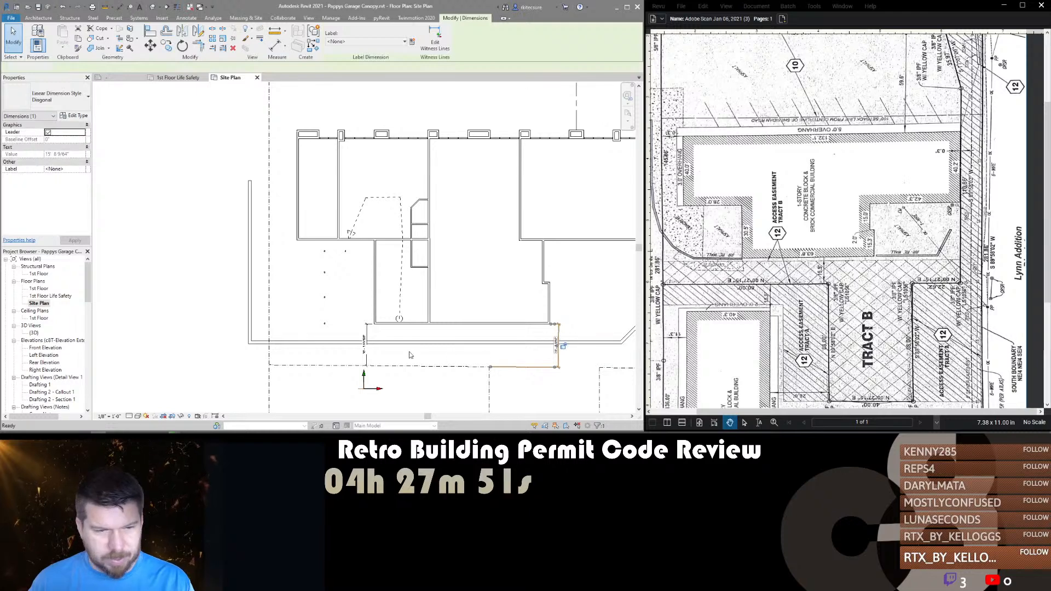
pyautogui.press('Delete')
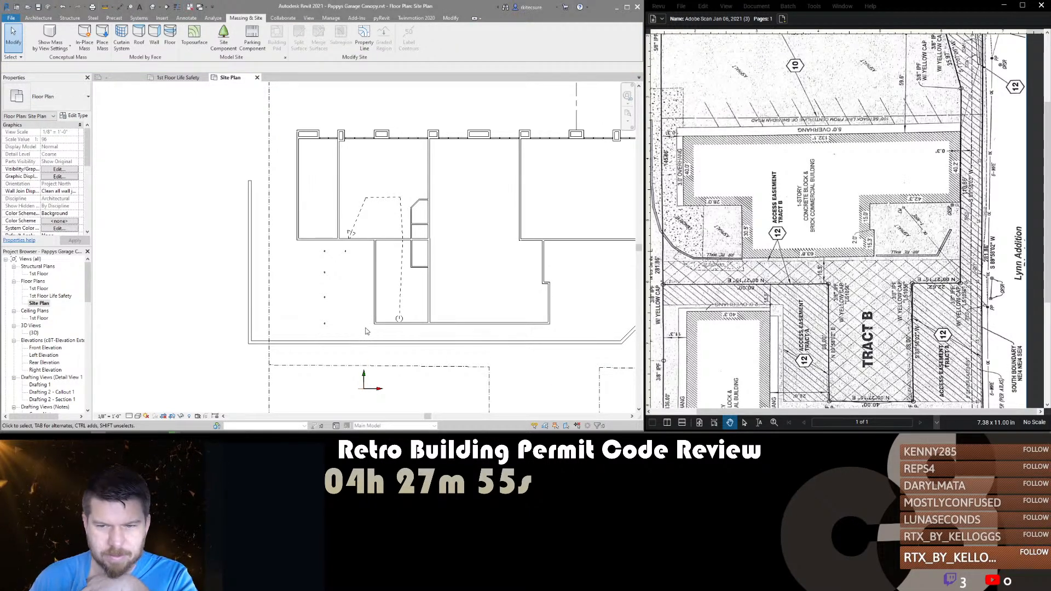
# Compare the site plan's overall property-line layout with the survey's building, access easements and Tract B.
pyautogui.scroll(-2, 366, 330)
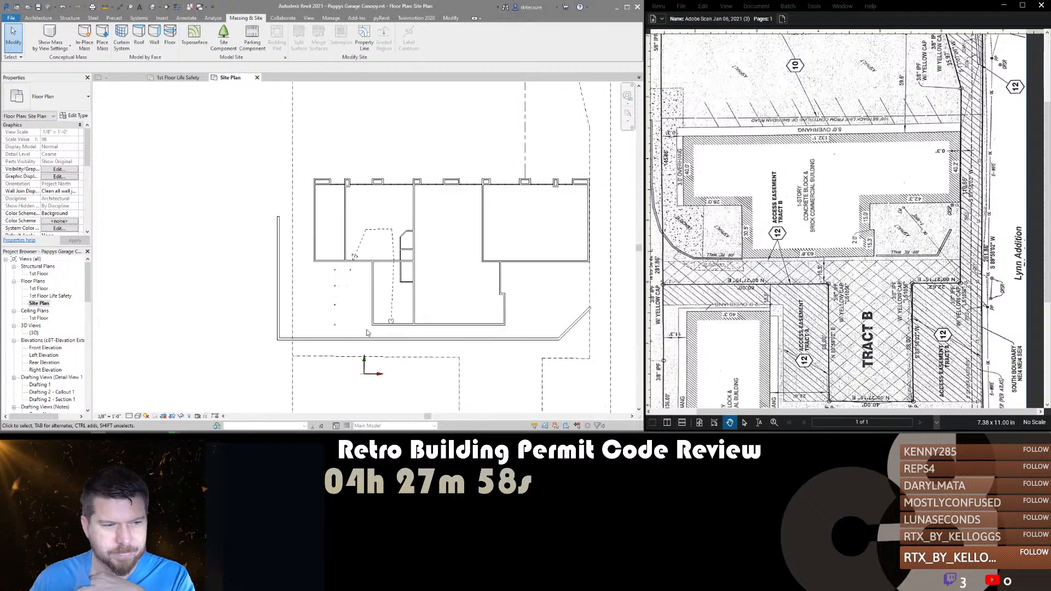
pyautogui.moveTo(732, 305); pyautogui.dragTo(811, 303)
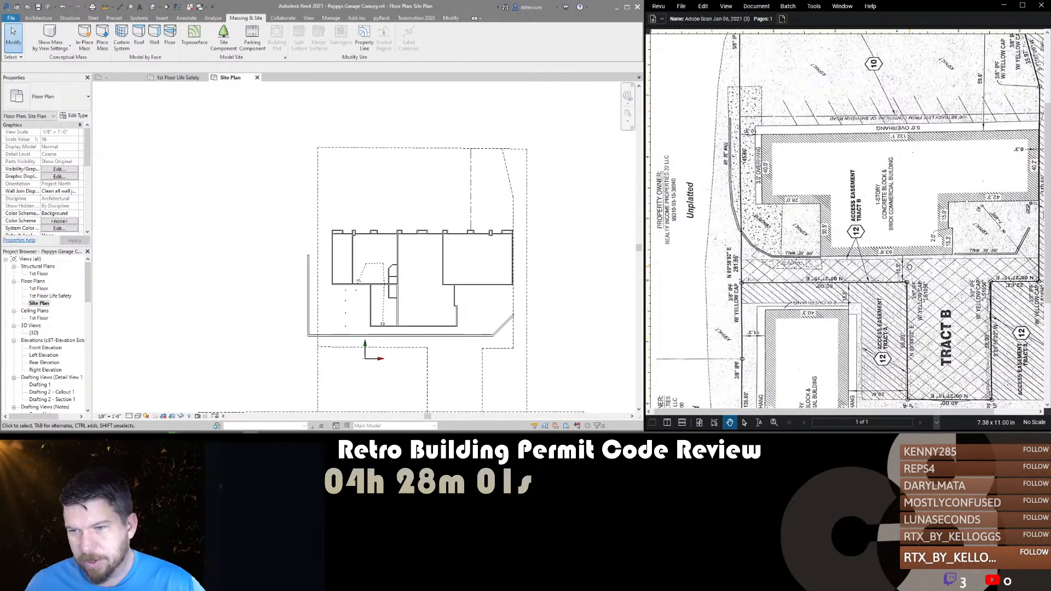
pyautogui.moveTo(909, 268); pyautogui.dragTo(789, 271)
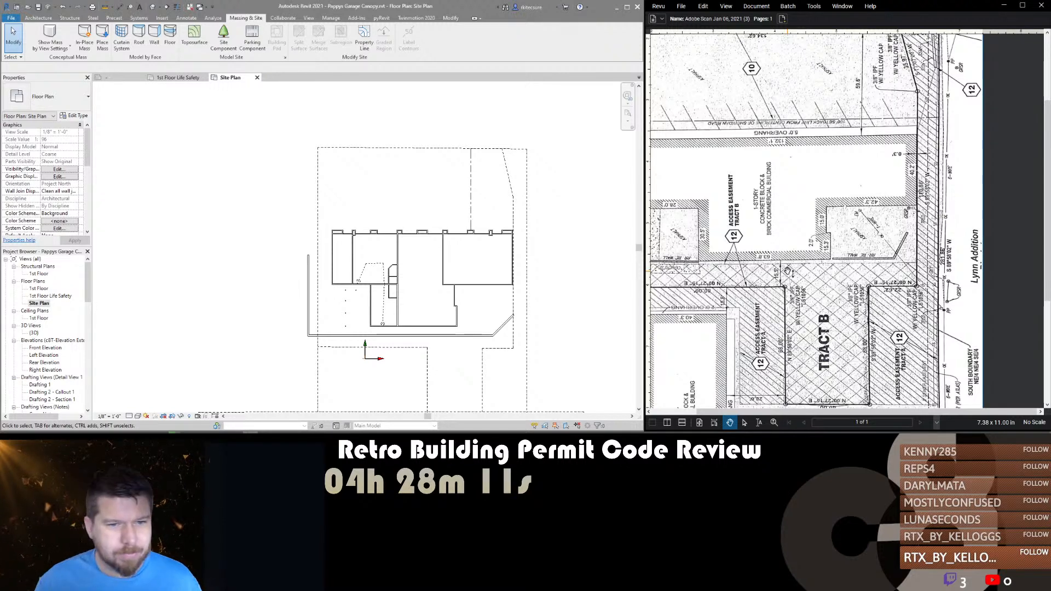
pyautogui.scroll(-2, 329, 236)
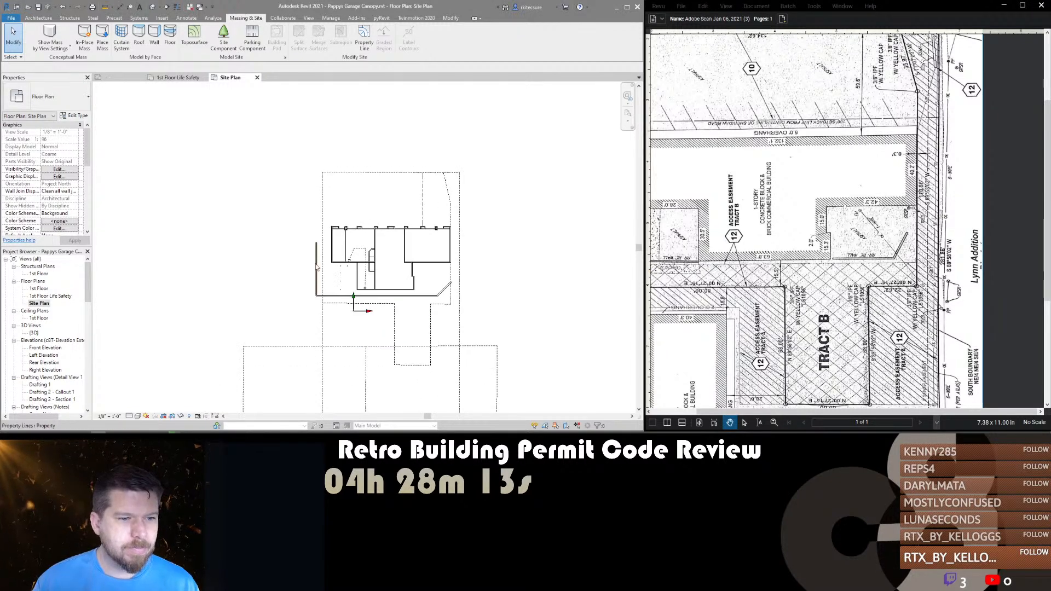
pyautogui.moveTo(343, 327); pyautogui.dragTo(391, 405, button='middle')
pyautogui.scroll(-1, 377, 239)
pyautogui.scroll(5, 384, 233)
pyautogui.scroll(1, 383, 290)
pyautogui.scroll(-3, 384, 362)
# Examine the survey's South Sheridan Road frontage, front property line lengths and clipped corner near the point of beginning.
pyautogui.click(726, 219)
pyautogui.scroll(-5, 728, 224)
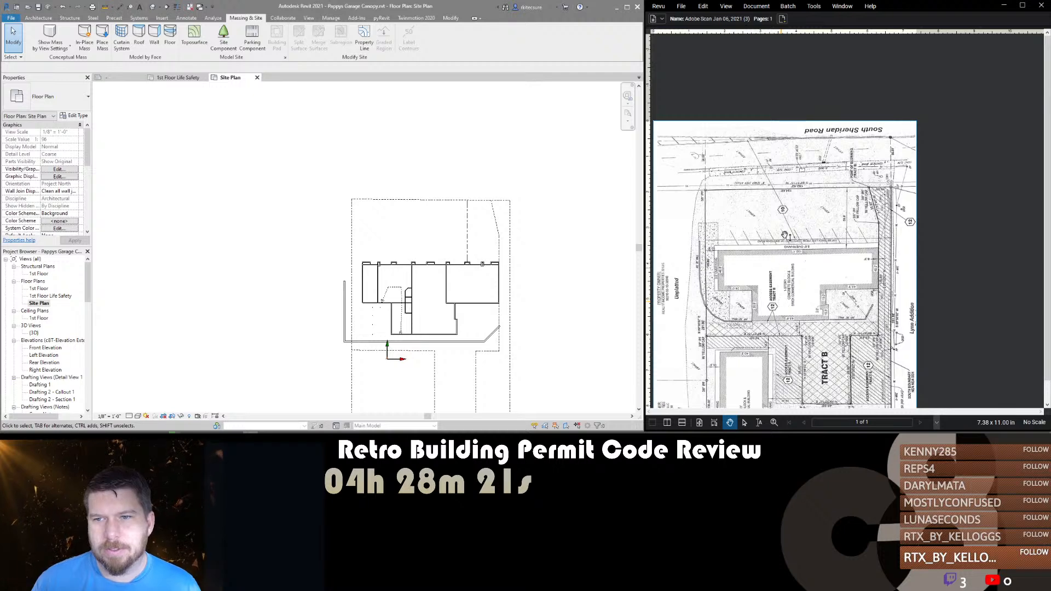
pyautogui.scroll(3, 804, 183)
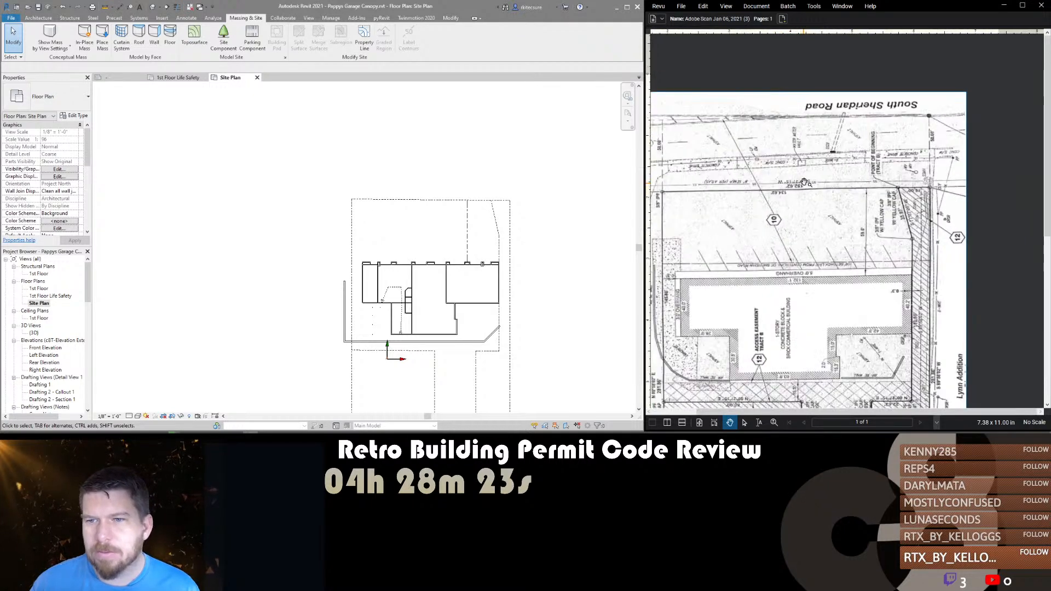
pyautogui.scroll(-1, 805, 184)
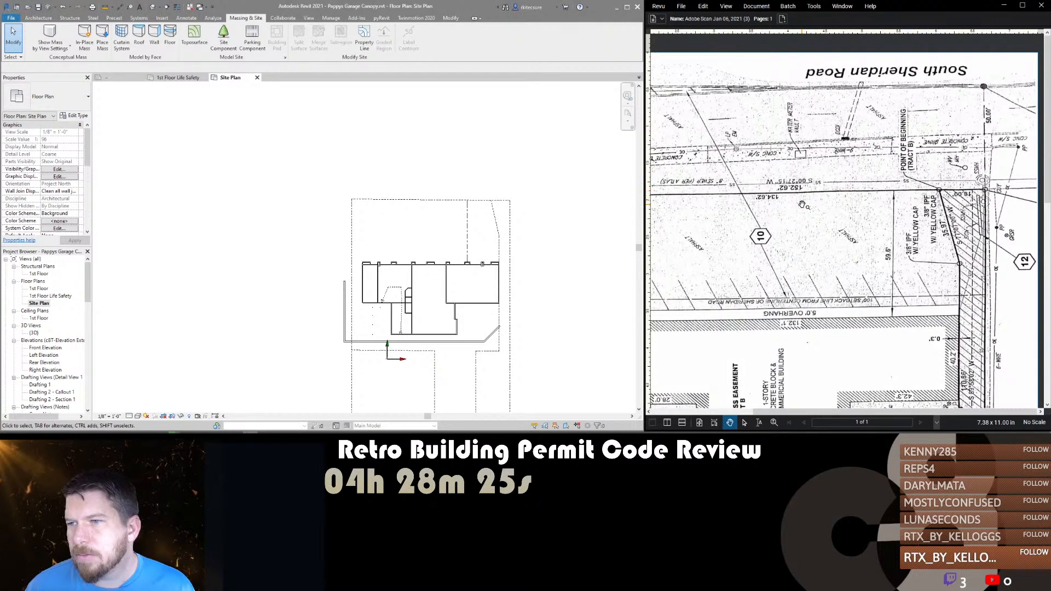
pyautogui.scroll(-1, 802, 205)
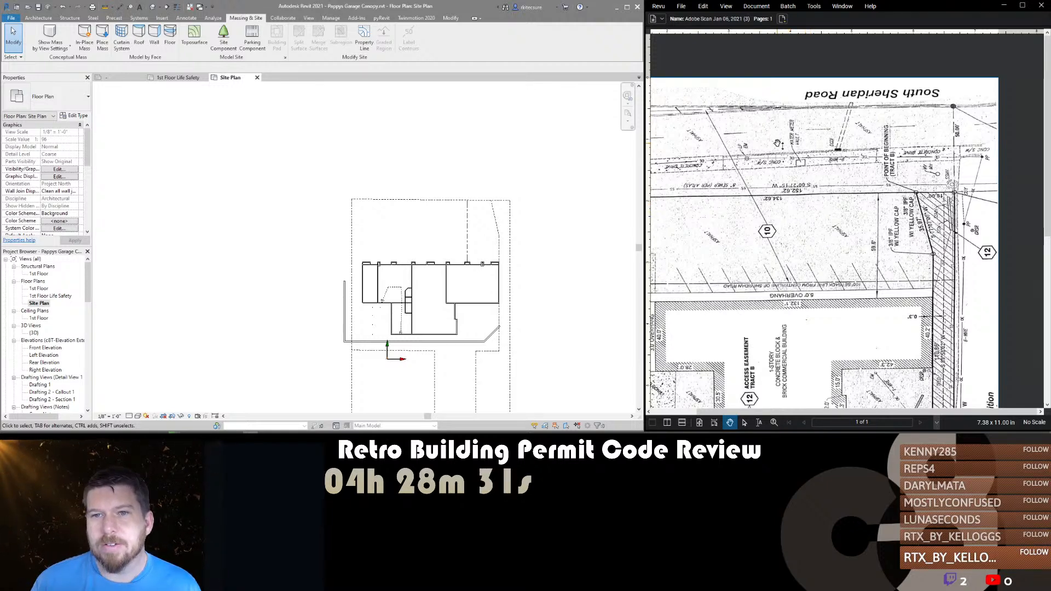
pyautogui.moveTo(777, 143); pyautogui.dragTo(889, 202)
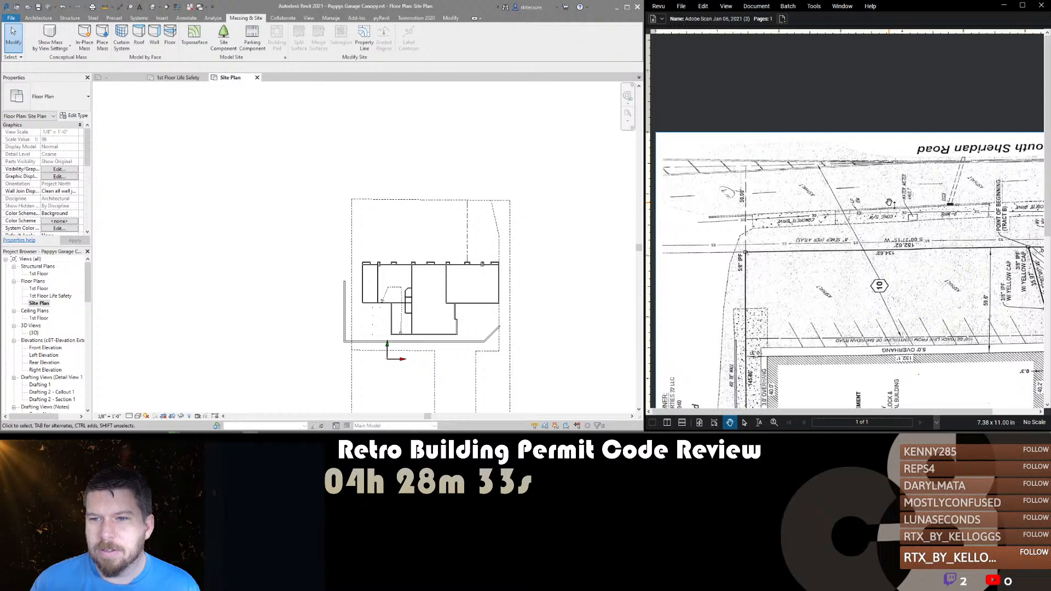
pyautogui.moveTo(889, 202); pyautogui.dragTo(827, 199)
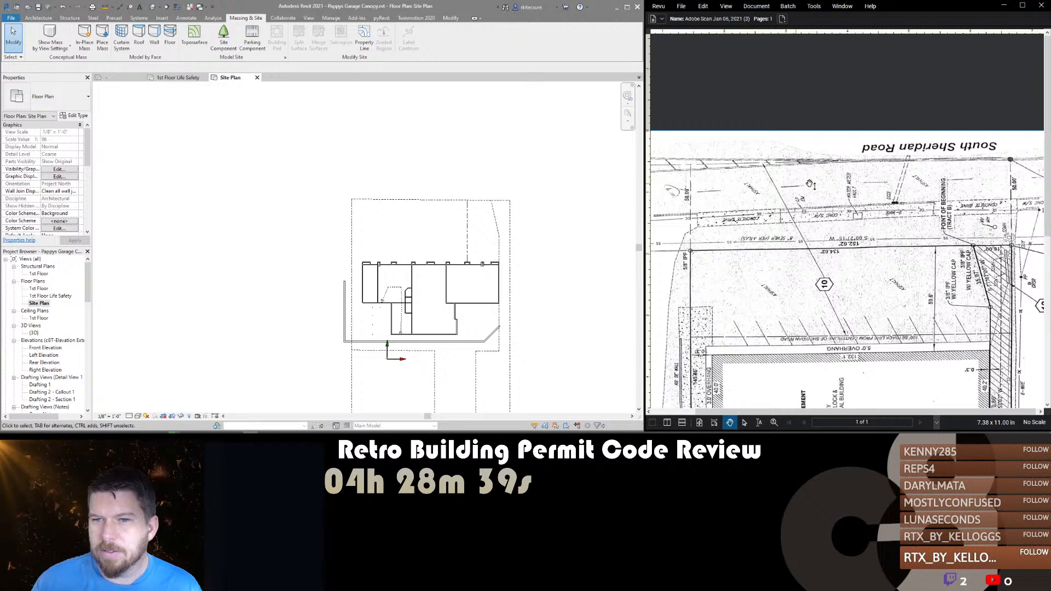
pyautogui.moveTo(899, 195); pyautogui.dragTo(816, 195)
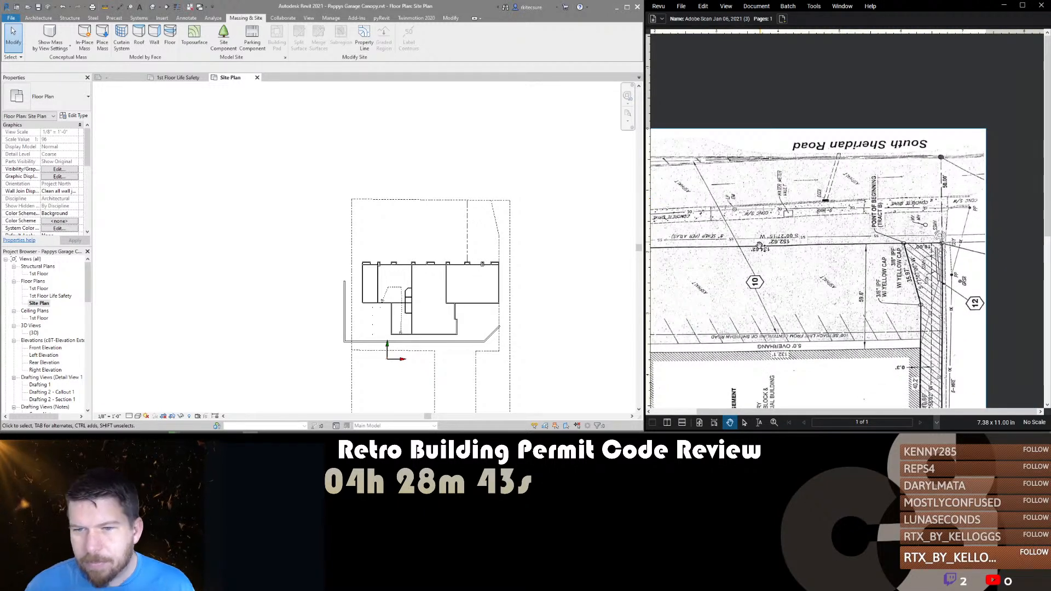
pyautogui.moveTo(837, 260); pyautogui.dragTo(774, 248)
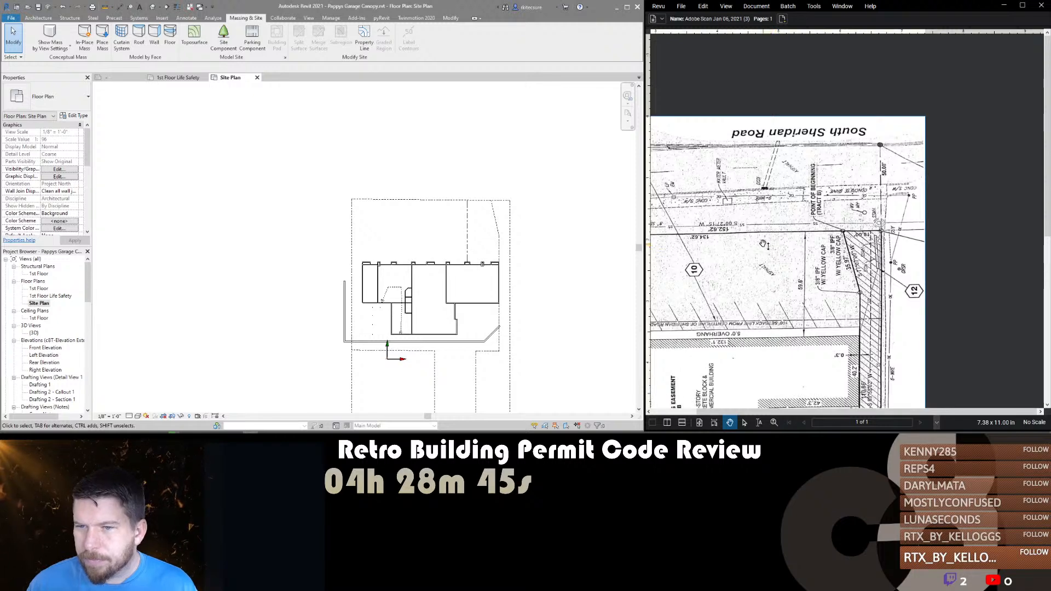
pyautogui.moveTo(677, 253); pyautogui.dragTo(743, 237)
pyautogui.scroll(3, 436, 244)
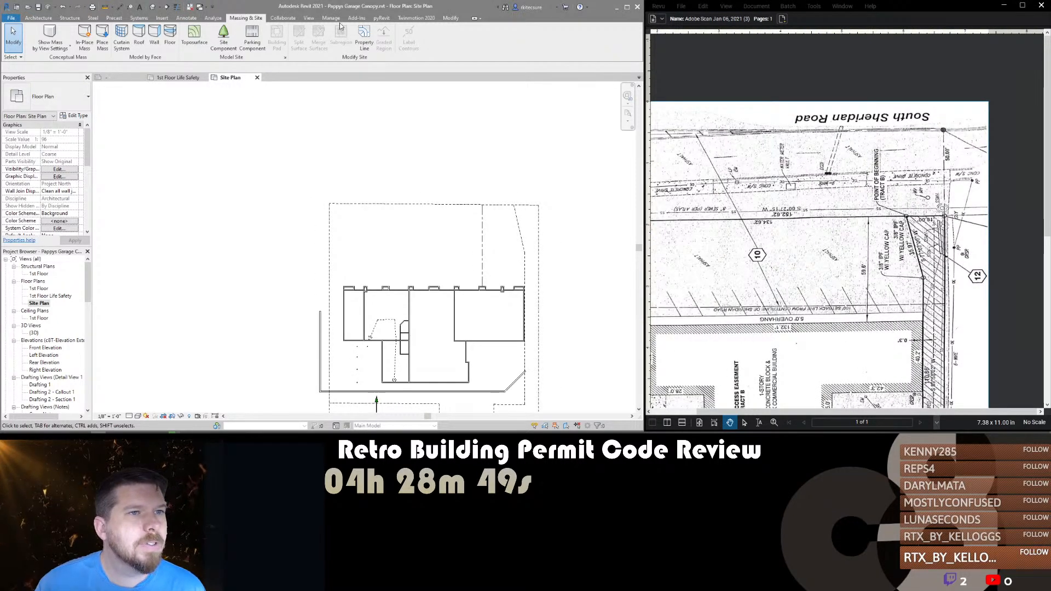
# Link Adobe Scan Jan 06, 2021 (3).pdf at 300 DPI and place it to the right of the site's property lines.
pyautogui.click(162, 19)
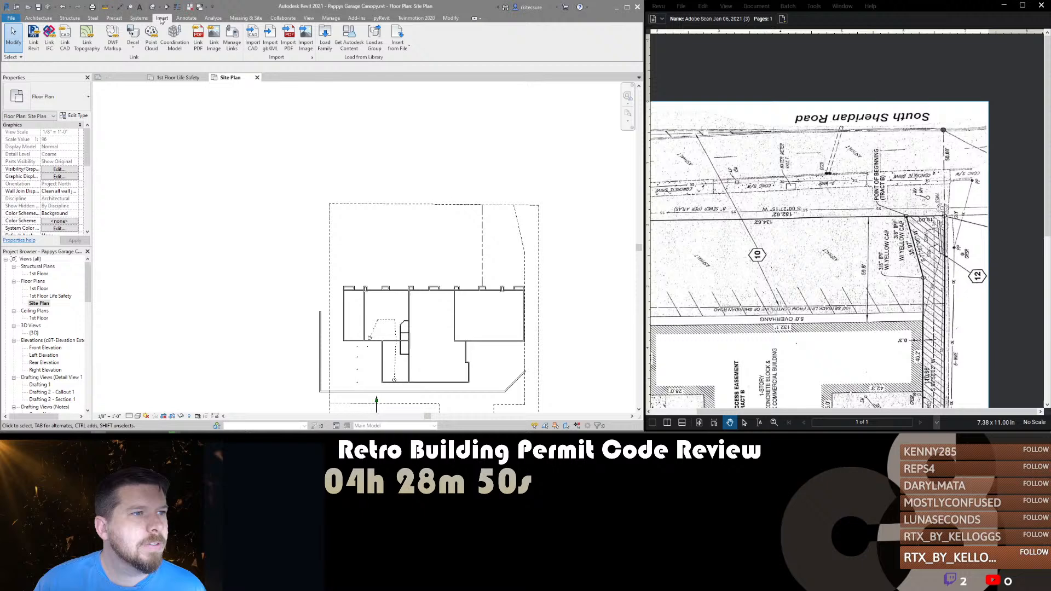
pyautogui.click(198, 39)
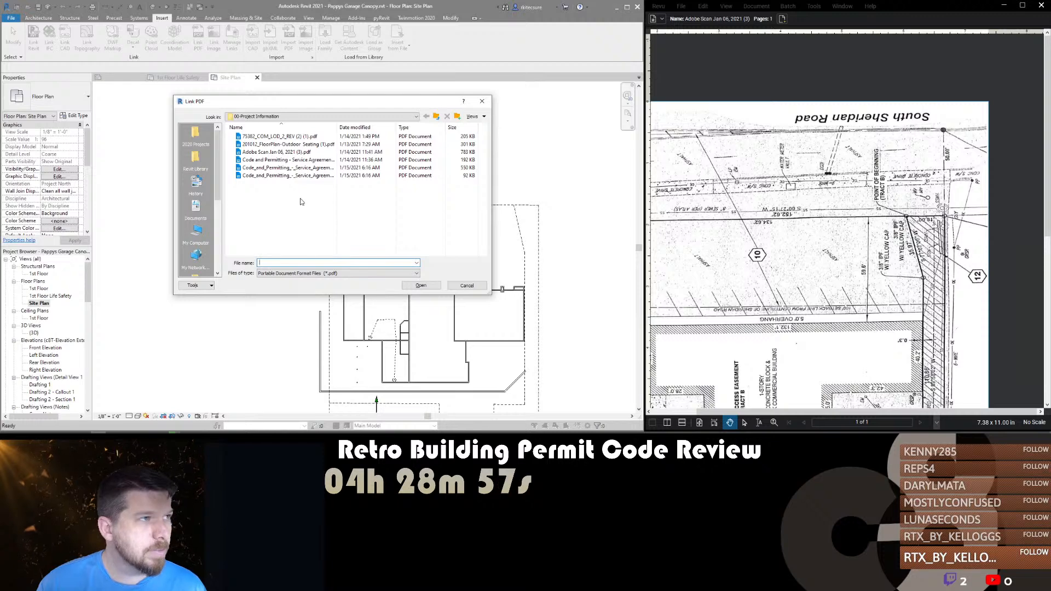
pyautogui.click(277, 152)
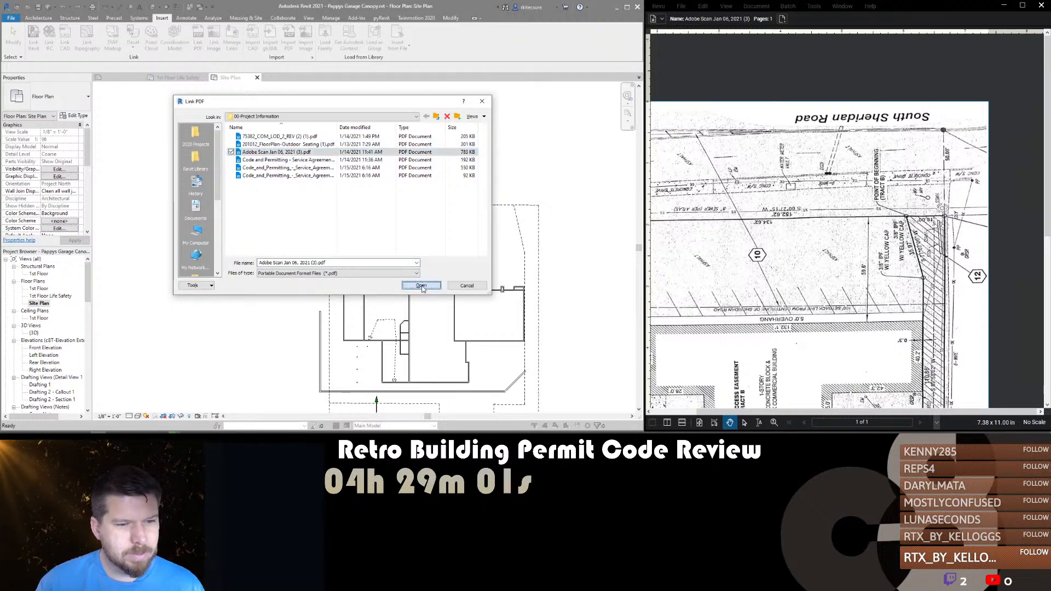
pyautogui.click(420, 285)
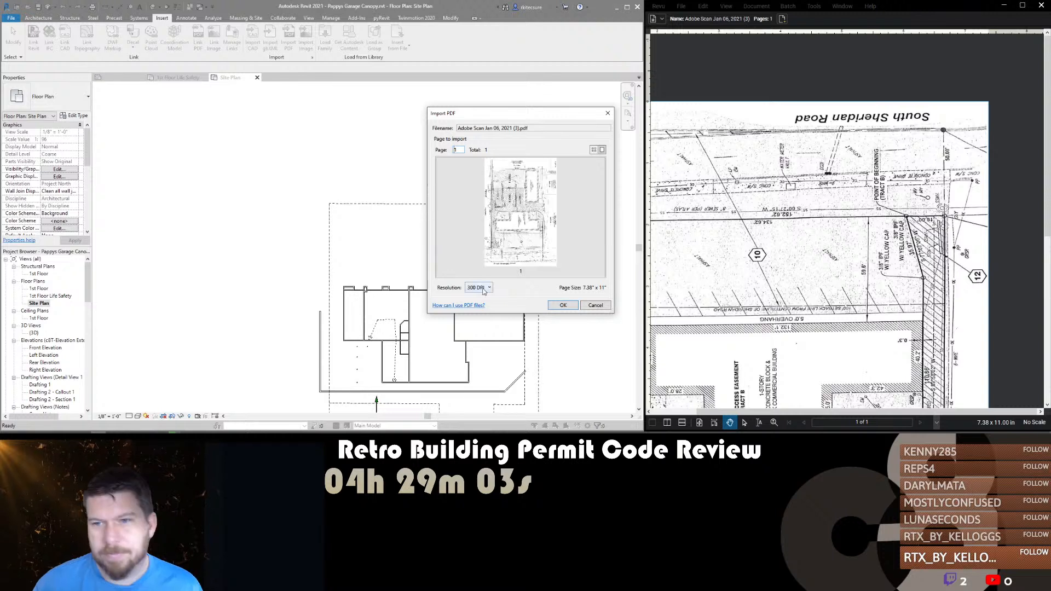
pyautogui.click(569, 308)
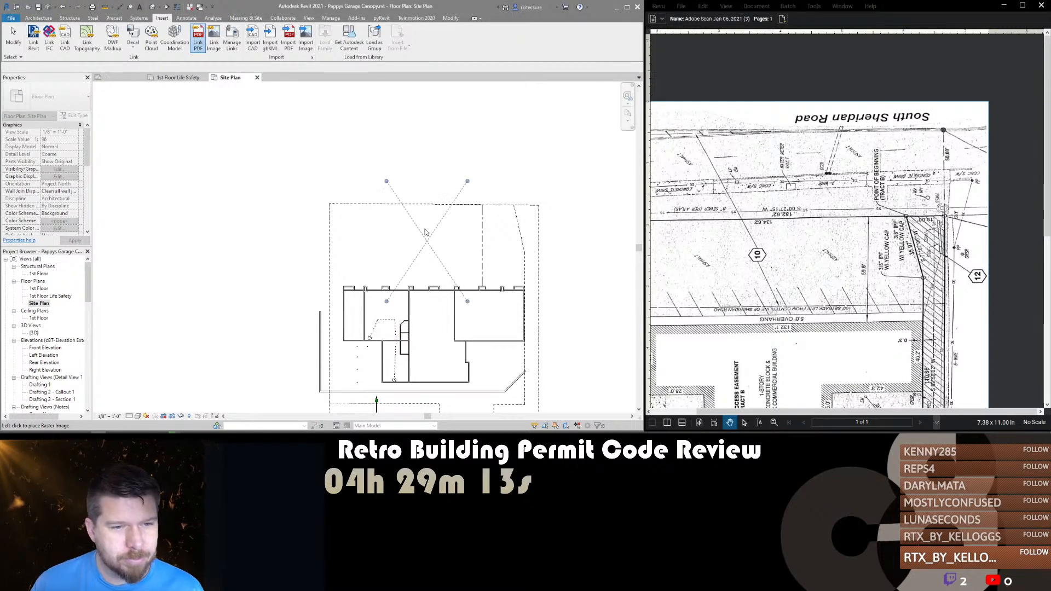
pyautogui.scroll(-3, 424, 232)
pyautogui.click(494, 241)
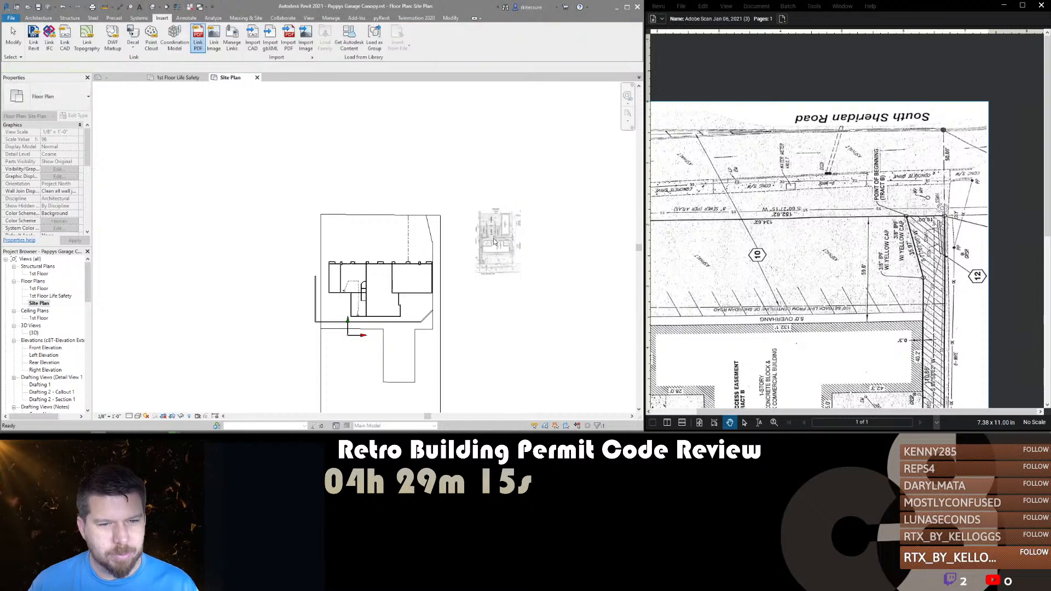
# Rotate the linked survey image 90 degrees counterclockwise about its center.
pyautogui.click(490, 266)
pyautogui.scroll(3, 488, 229)
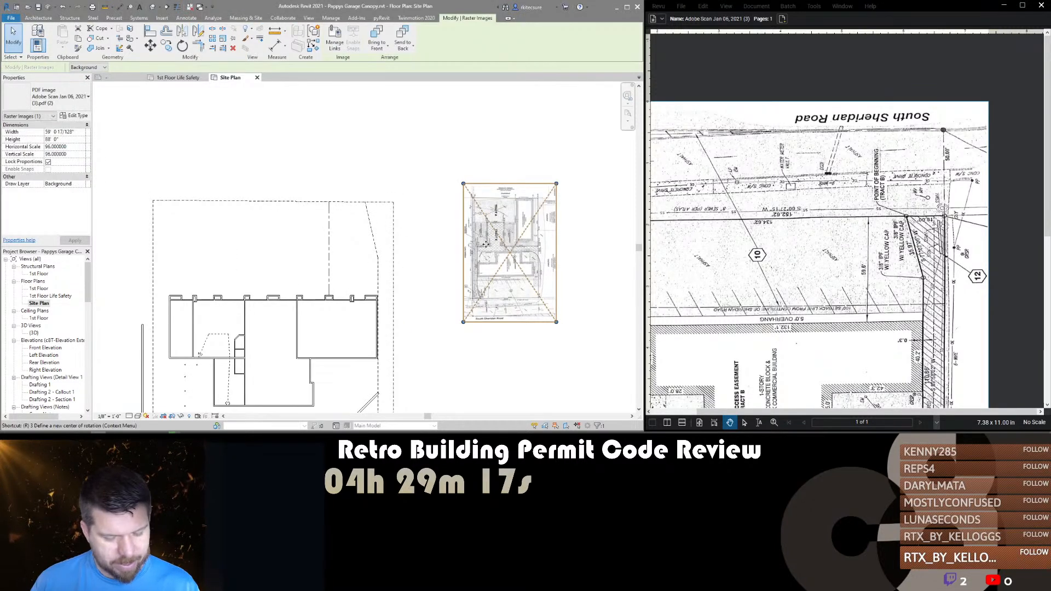
pyautogui.press('r')
pyautogui.press('o')
pyautogui.click(496, 181)
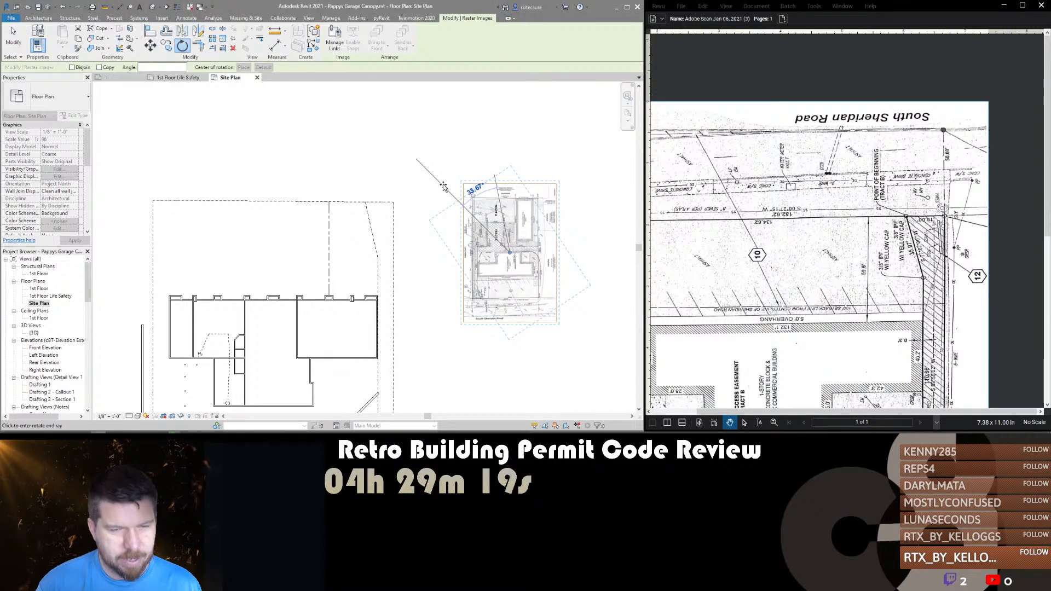
pyautogui.write('90')
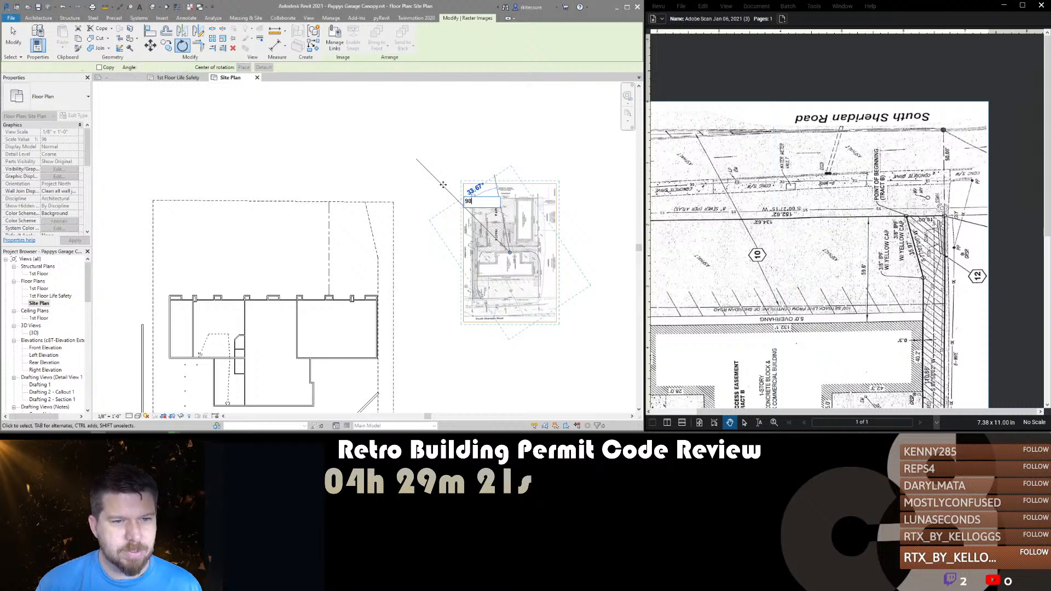
pyautogui.press('Return')
# Rotate the survey image another 90 degrees so South Sheridan Road lies along its upper edge.
pyautogui.press('r')
pyautogui.press('o')
pyautogui.click(499, 187)
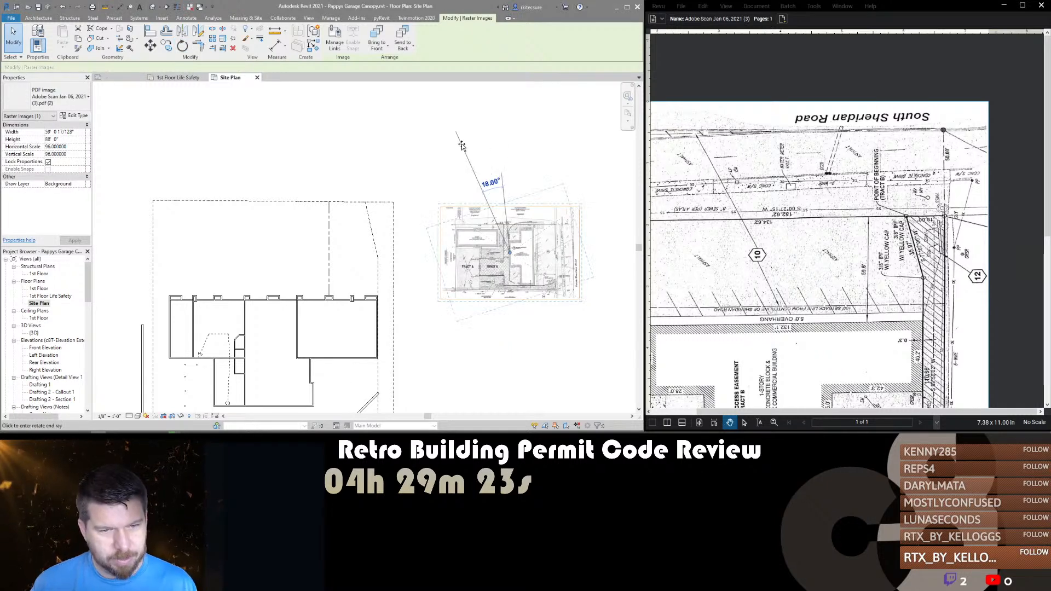
pyautogui.write('90')
pyautogui.press('Return')
pyautogui.press('Escape')
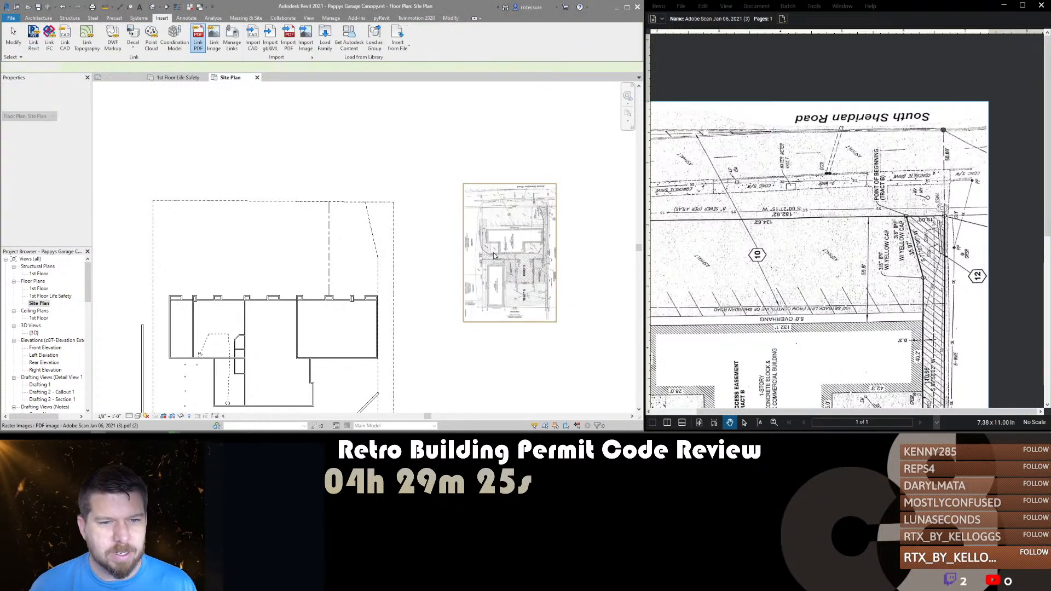
# Examine the rotated survey image's building, tracts and property lines at different magnifications.
pyautogui.click(495, 256)
pyautogui.scroll(2, 494, 247)
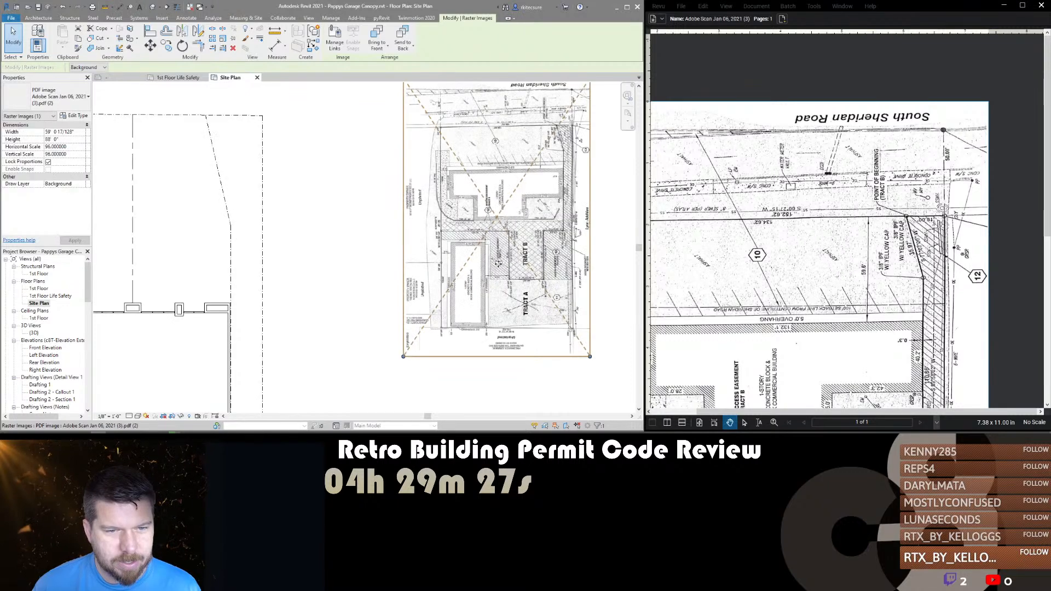
pyautogui.scroll(-1, 491, 222)
pyautogui.scroll(4, 492, 217)
pyautogui.scroll(-5, 493, 217)
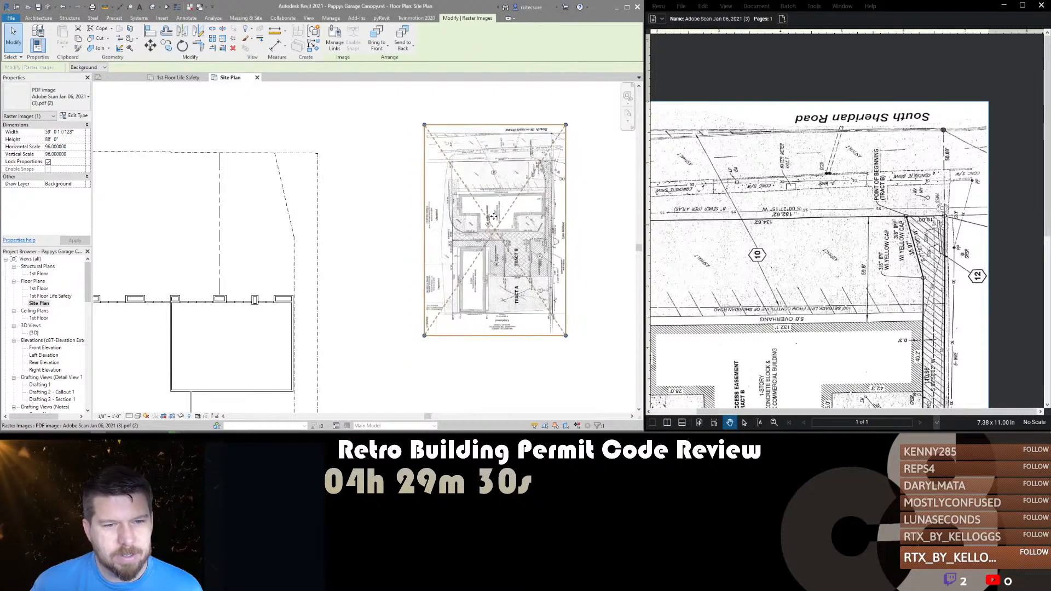
pyautogui.scroll(2, 492, 217)
pyautogui.scroll(3, 493, 217)
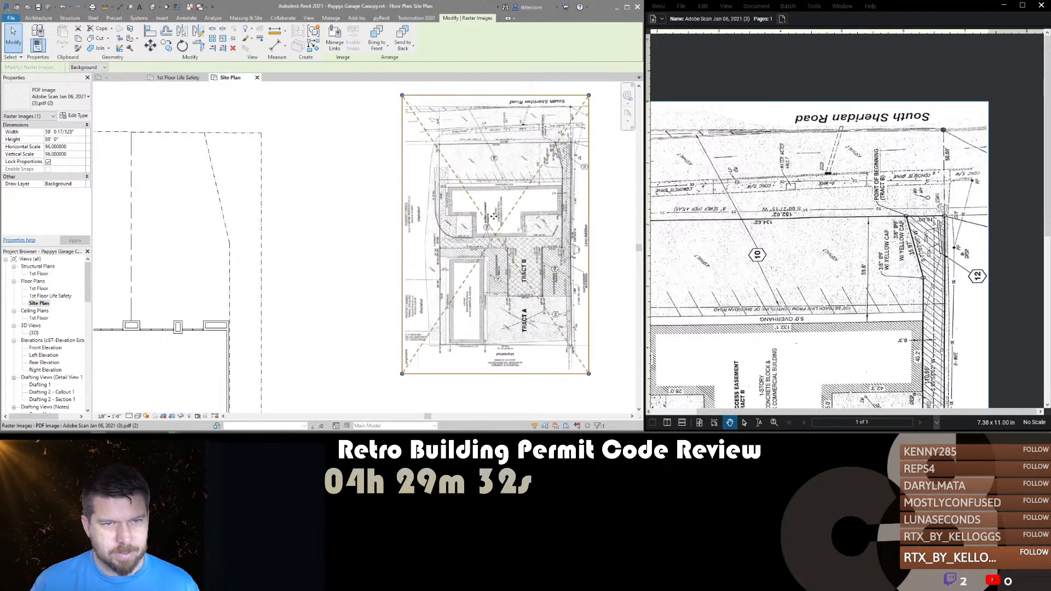
pyautogui.scroll(-2, 494, 221)
pyautogui.scroll(2, 489, 223)
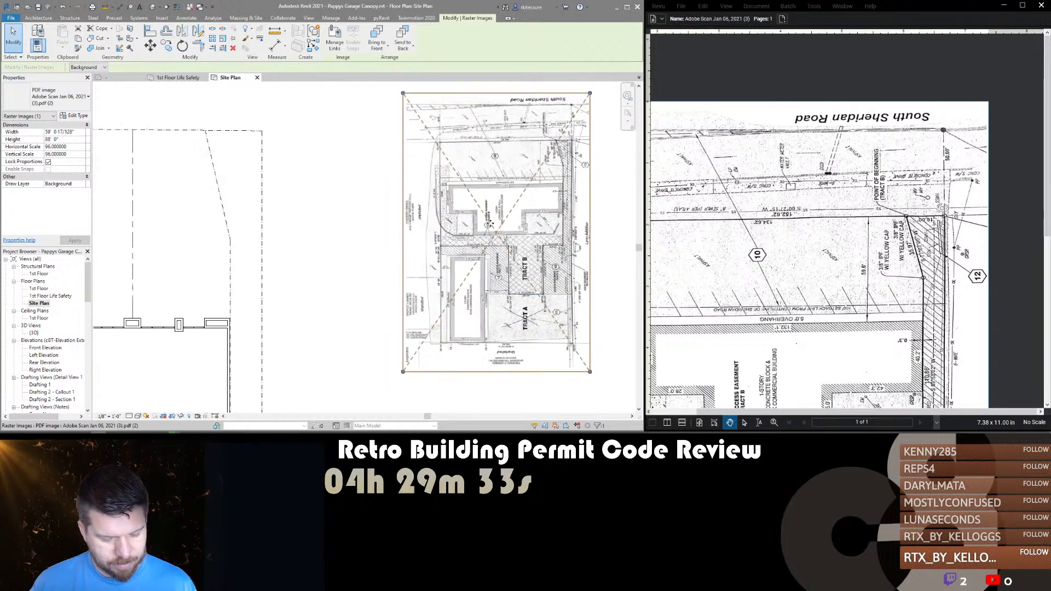
pyautogui.scroll(-2, 490, 224)
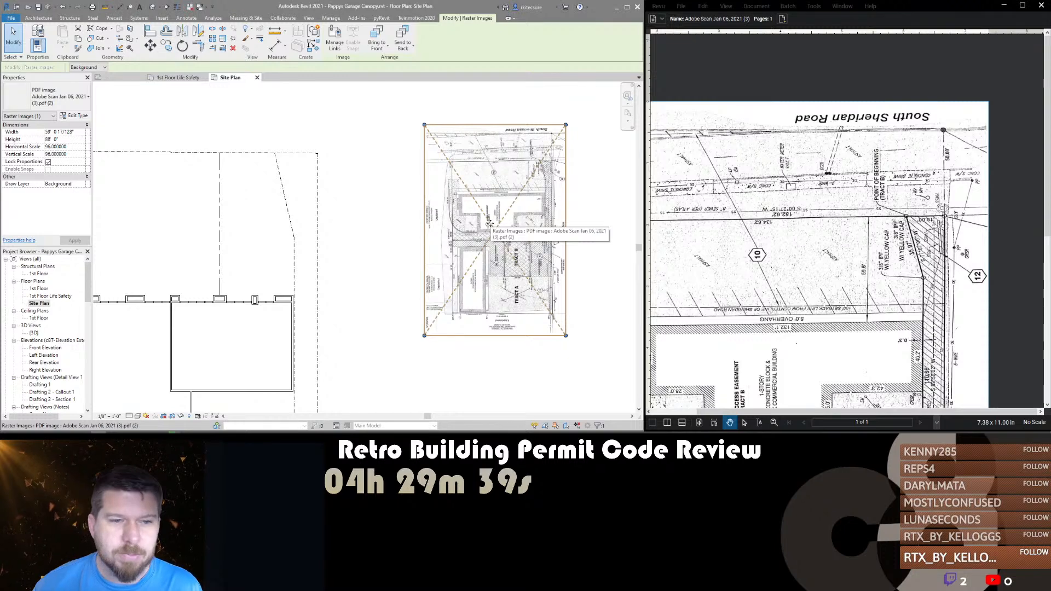
# Move the survey image over the left part of the existing building in the site plan.
pyautogui.moveTo(385, 251); pyautogui.dragTo(460, 203, button='middle')
pyautogui.scroll(-2, 472, 204)
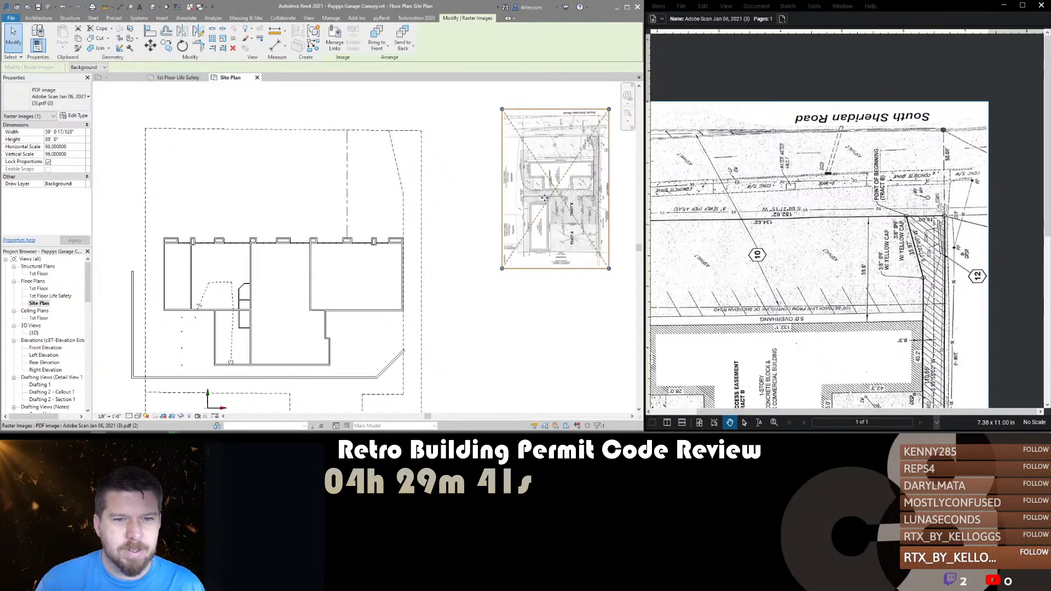
pyautogui.moveTo(544, 197); pyautogui.dragTo(210, 287)
pyautogui.moveTo(209, 287); pyautogui.dragTo(271, 280, button='middle')
pyautogui.scroll(-2, 275, 227)
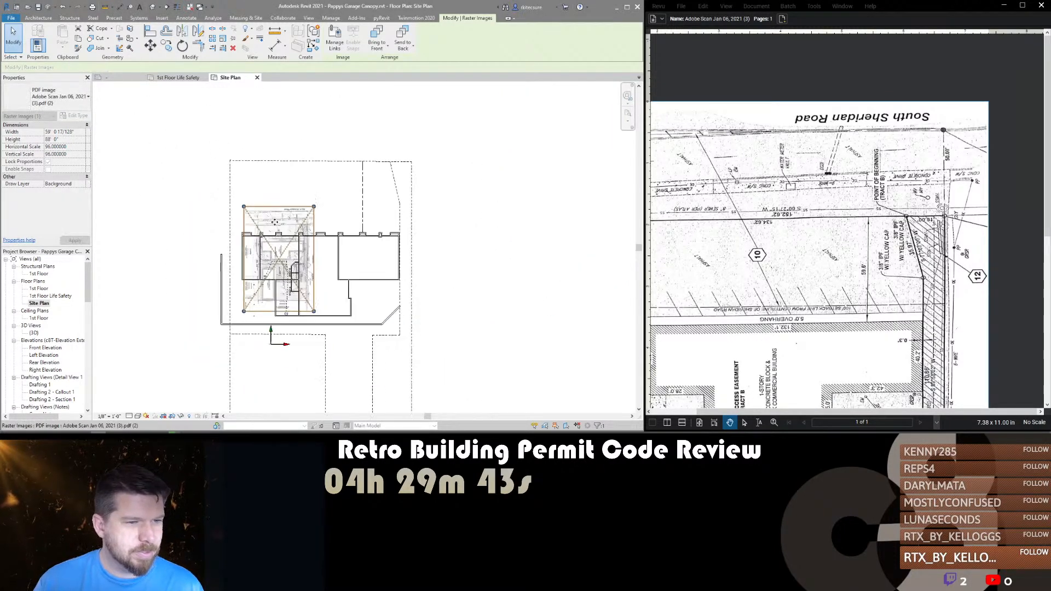
# Move the linked survey image off the existing building into the empty area to its right.
pyautogui.moveTo(275, 222); pyautogui.dragTo(525, 203)
pyautogui.scroll(4, 536, 230)
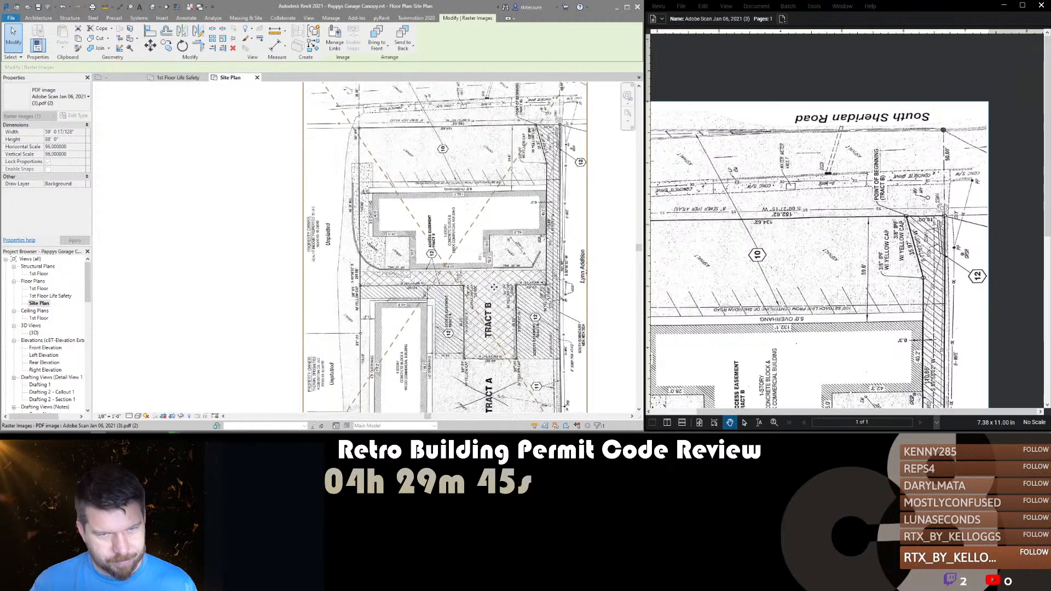
pyautogui.scroll(-1, 521, 194)
pyautogui.scroll(4, 522, 195)
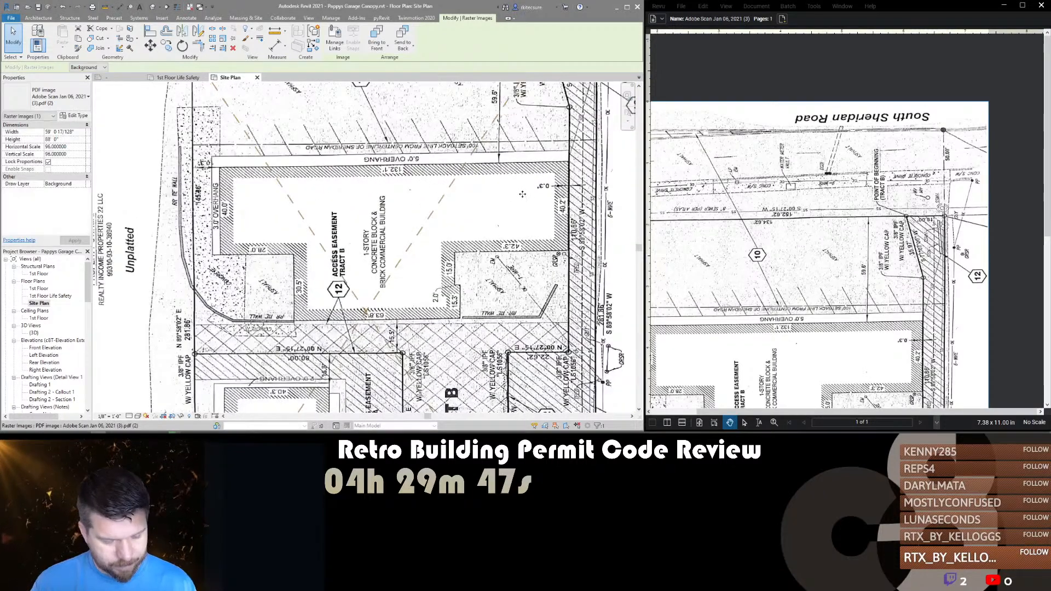
pyautogui.press('r')
pyautogui.press('e')
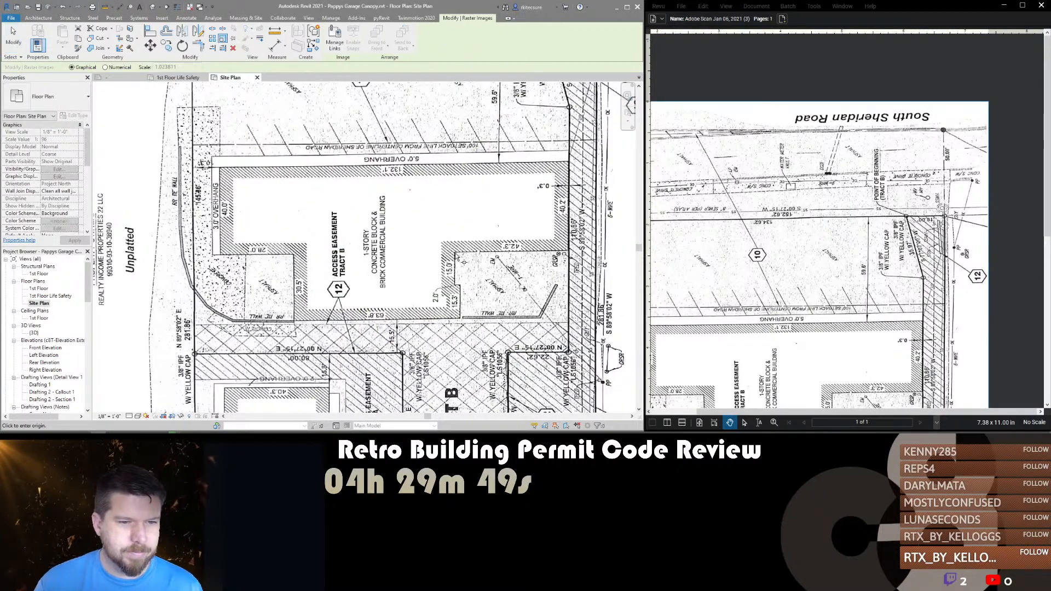
pyautogui.scroll(4, 456, 256)
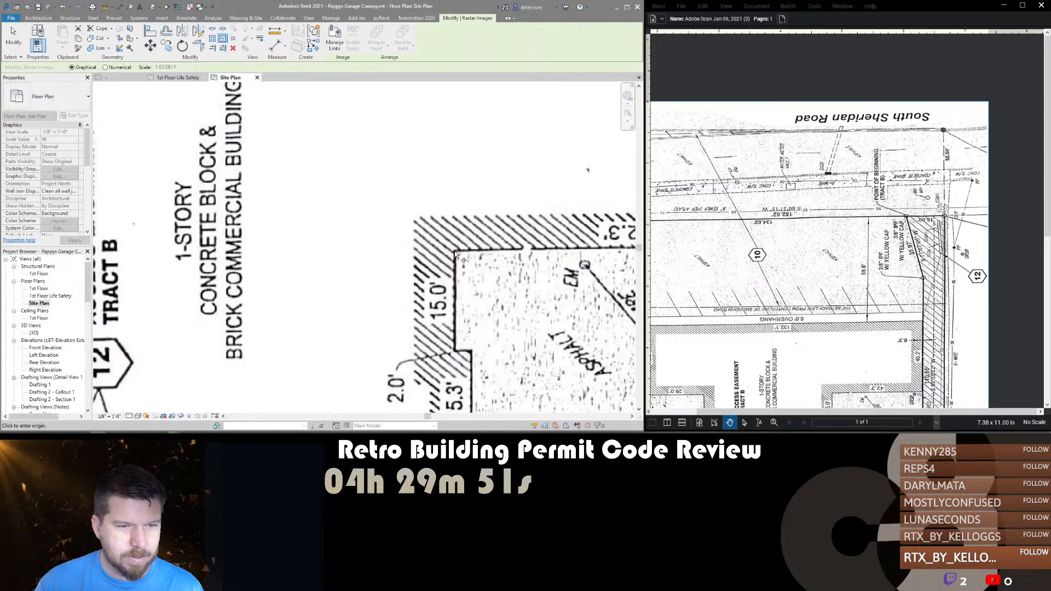
pyautogui.click(456, 252)
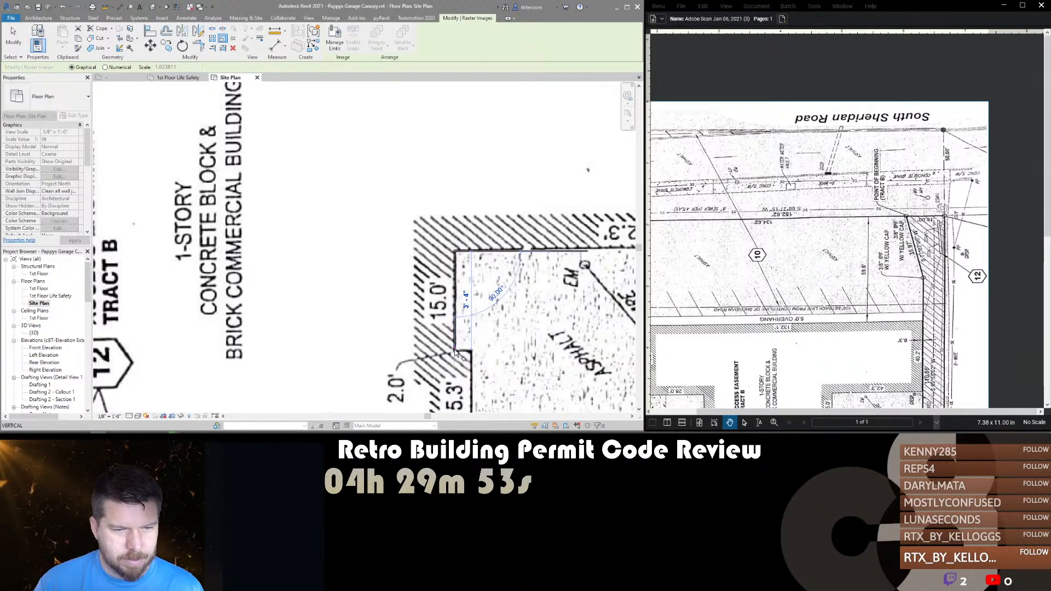
pyautogui.press('Escape')
pyautogui.press('Escape')
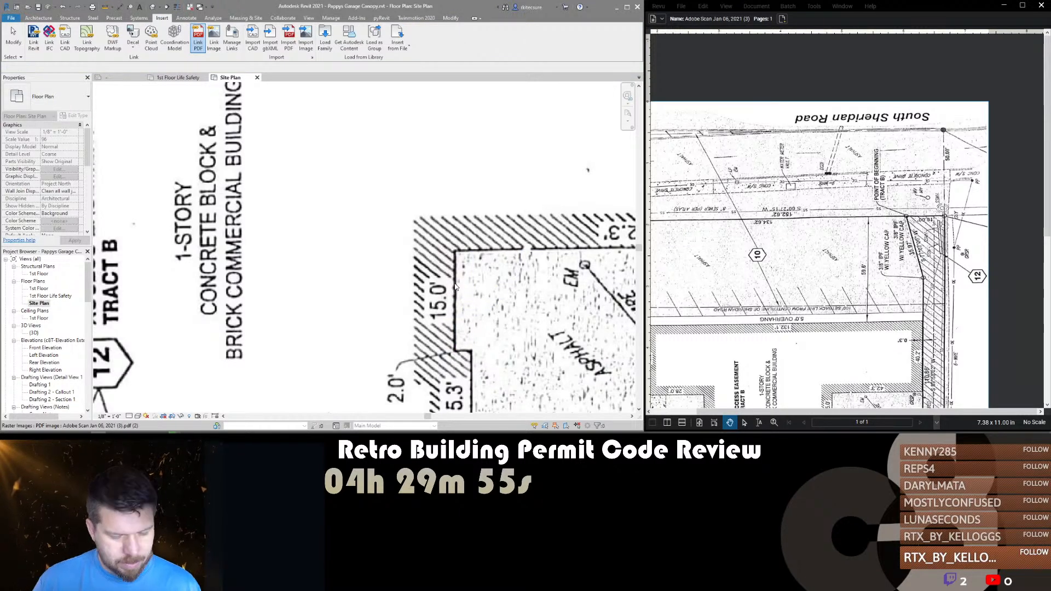
# Start rotating the survey image with the rotation center on the upper-left outer corner of the surveyed 1-story building.
pyautogui.scroll(-4, 455, 286)
pyautogui.click(454, 285)
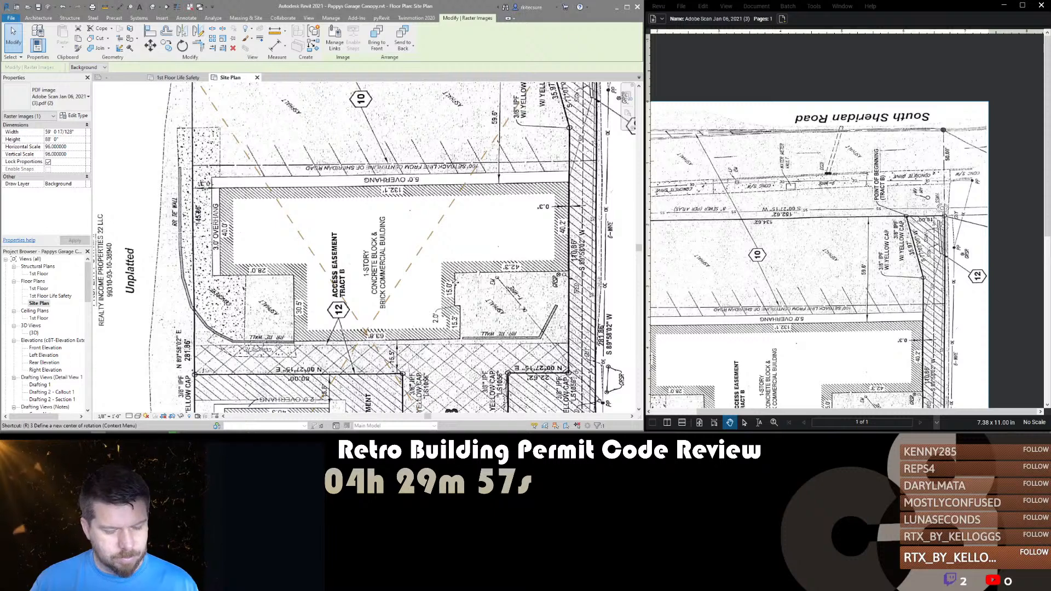
pyautogui.press('r')
pyautogui.press('o')
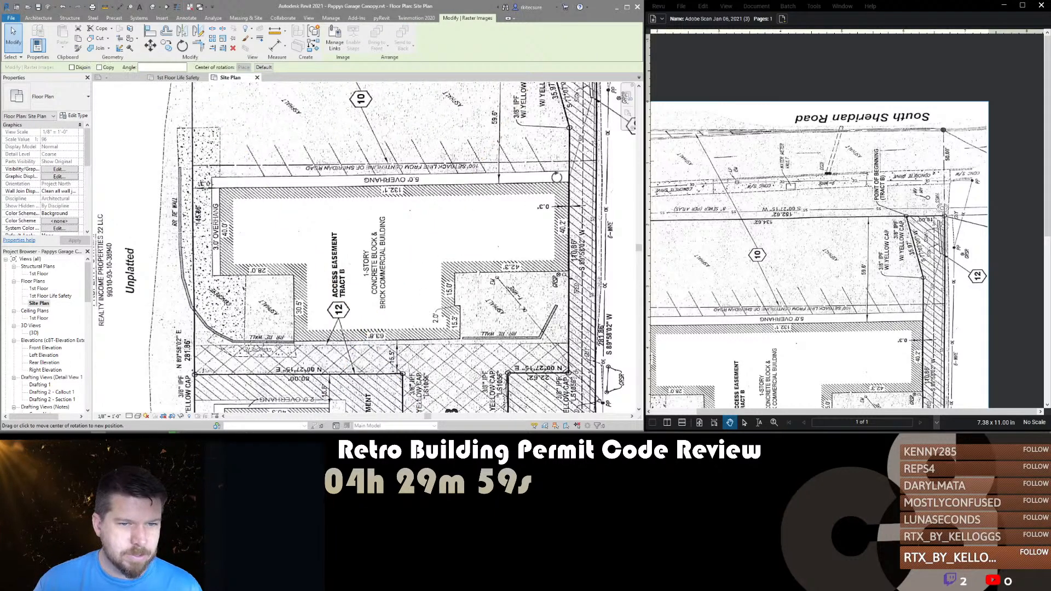
pyautogui.moveTo(230, 181); pyautogui.dragTo(217, 187)
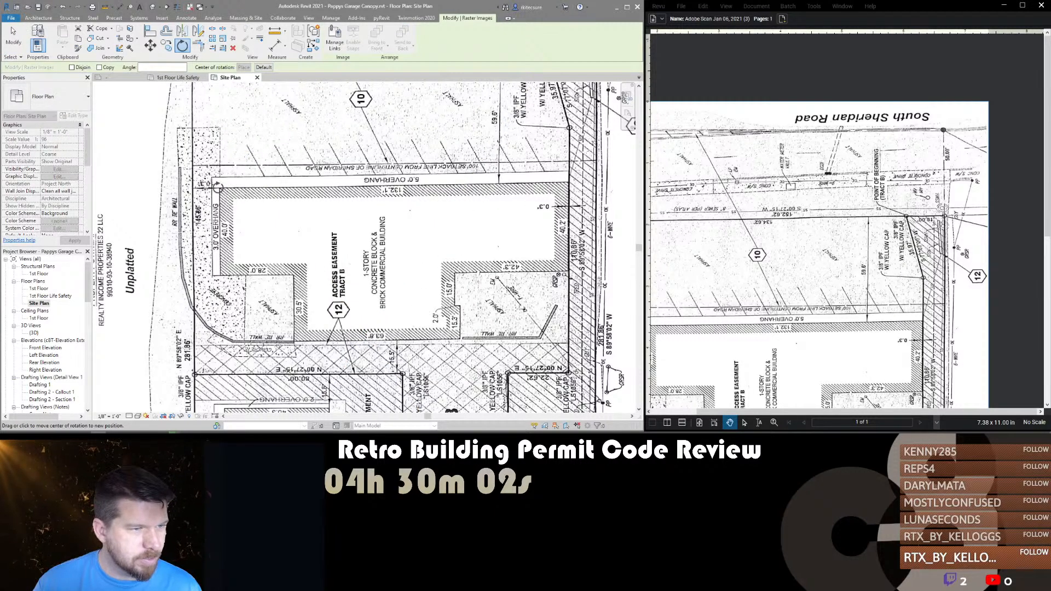
pyautogui.scroll(5, 218, 188)
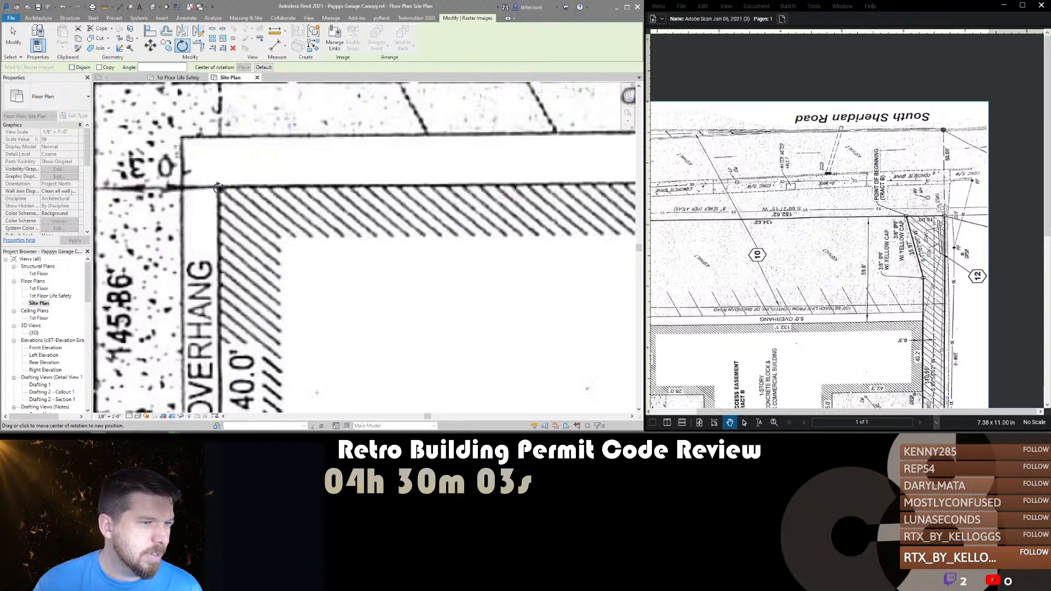
pyautogui.click(218, 187)
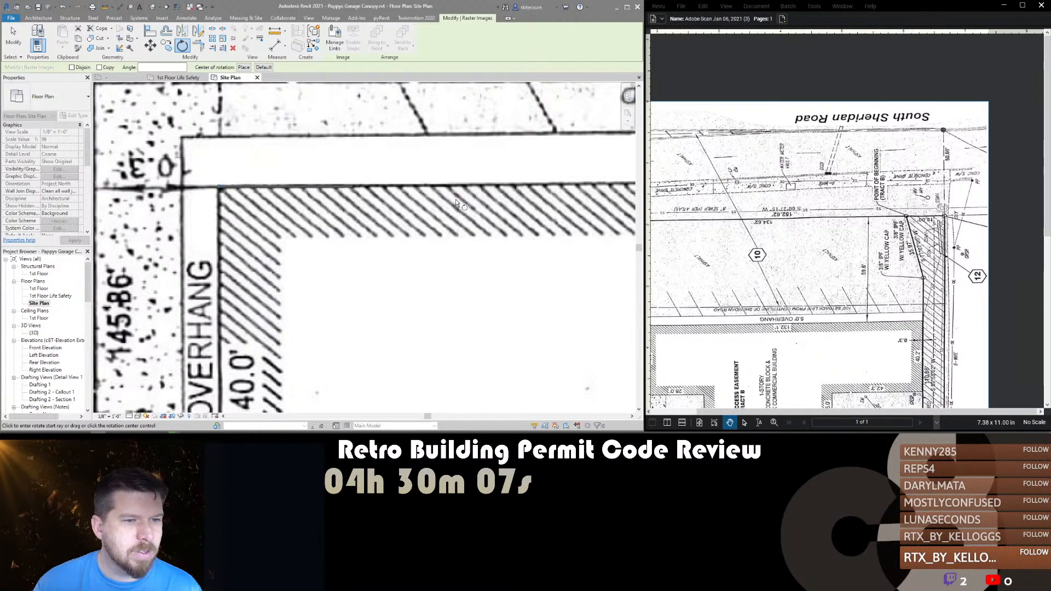
# Rotate the survey image from the surveyed building's upper-right corner so its 132.1' wall edge lies horizontal.
pyautogui.moveTo(539, 203); pyautogui.dragTo(249, 232, button='middle')
pyautogui.scroll(-4, 249, 232)
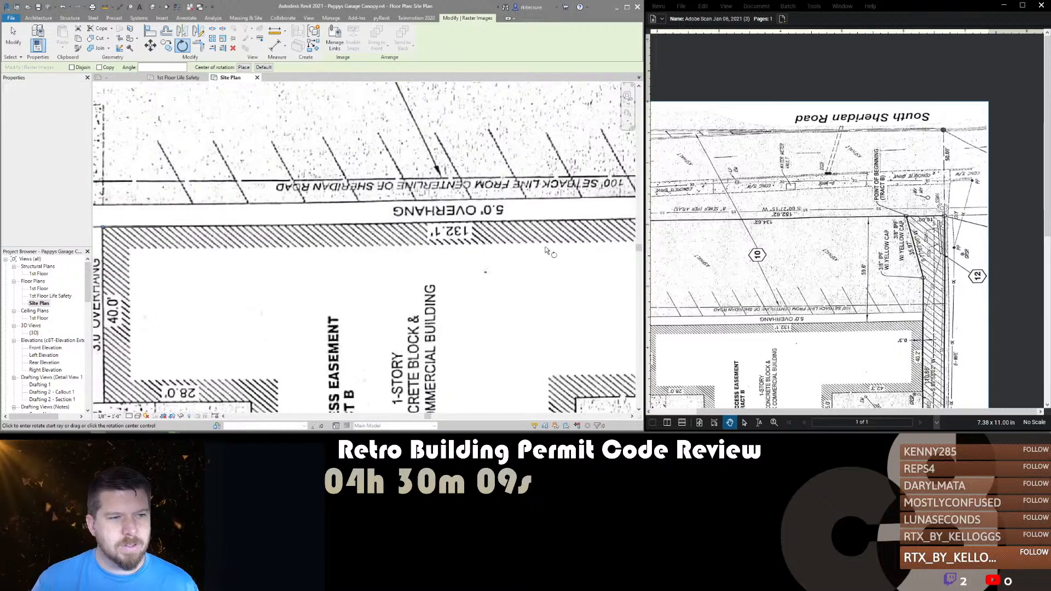
pyautogui.moveTo(547, 250); pyautogui.dragTo(301, 259, button='middle')
pyautogui.scroll(4, 596, 223)
pyautogui.scroll(-1, 596, 225)
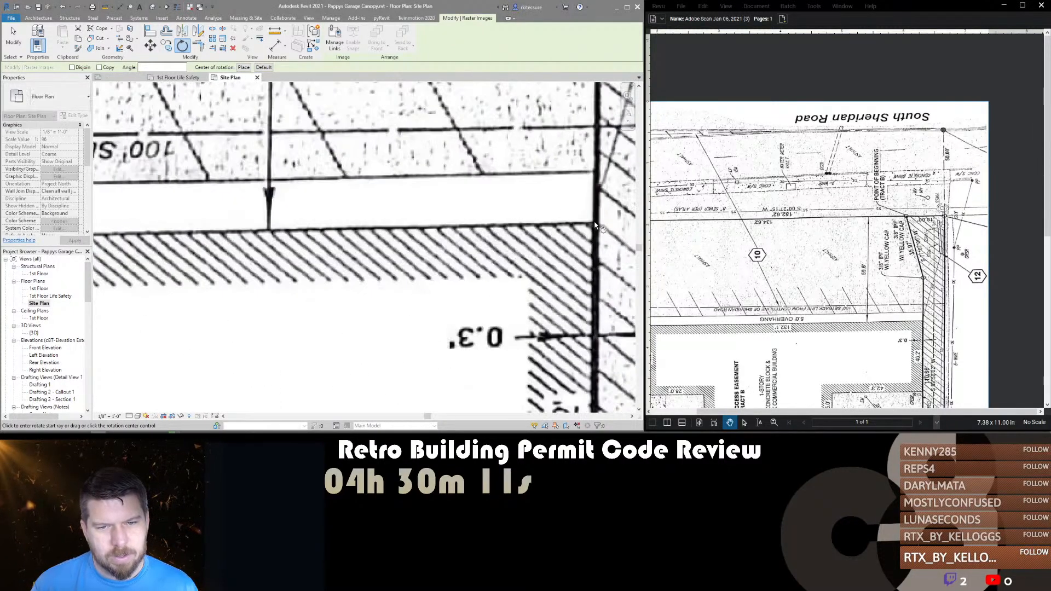
pyautogui.scroll(1, 595, 224)
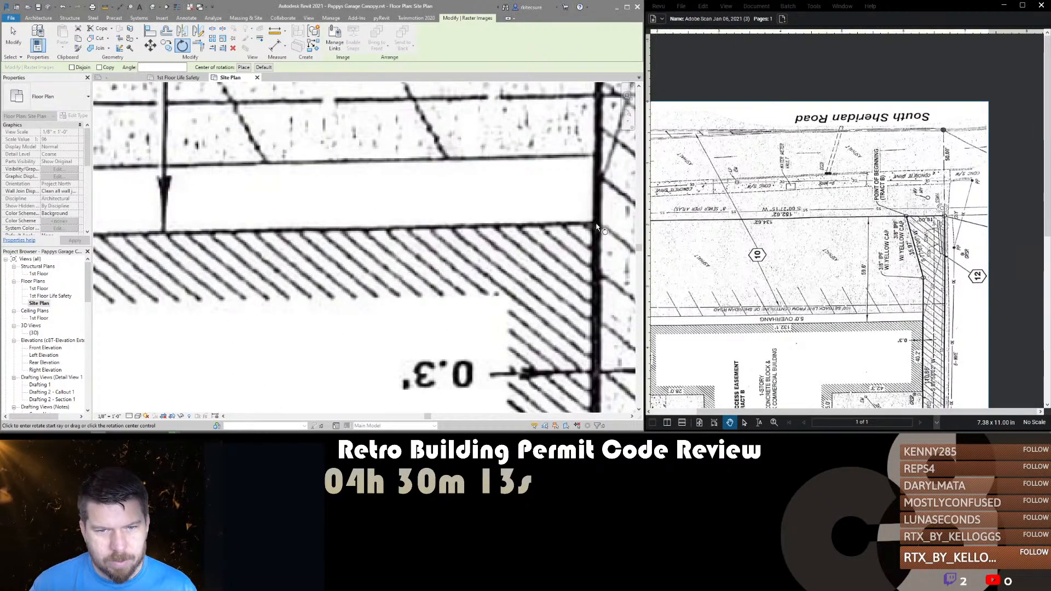
pyautogui.click(596, 225)
pyautogui.scroll(-4, 596, 225)
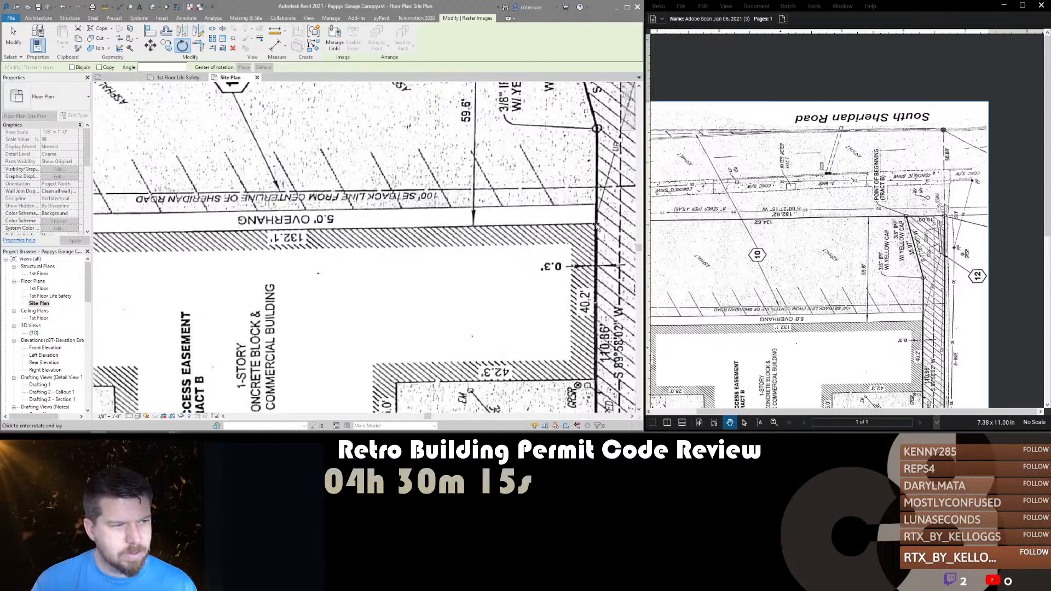
pyautogui.scroll(-1, 597, 226)
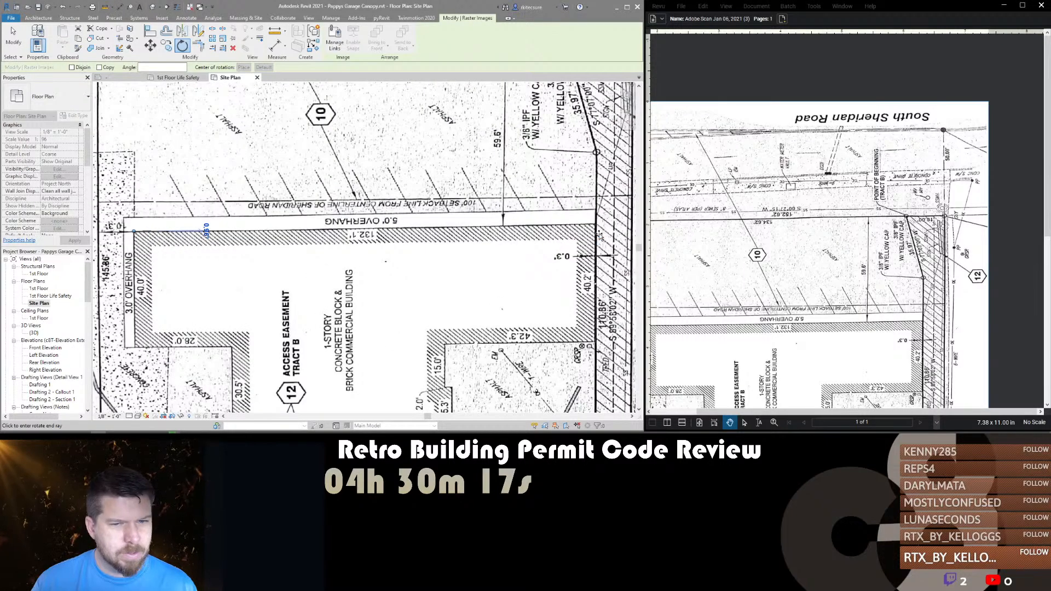
pyautogui.click(599, 235)
pyautogui.scroll(-3, 461, 209)
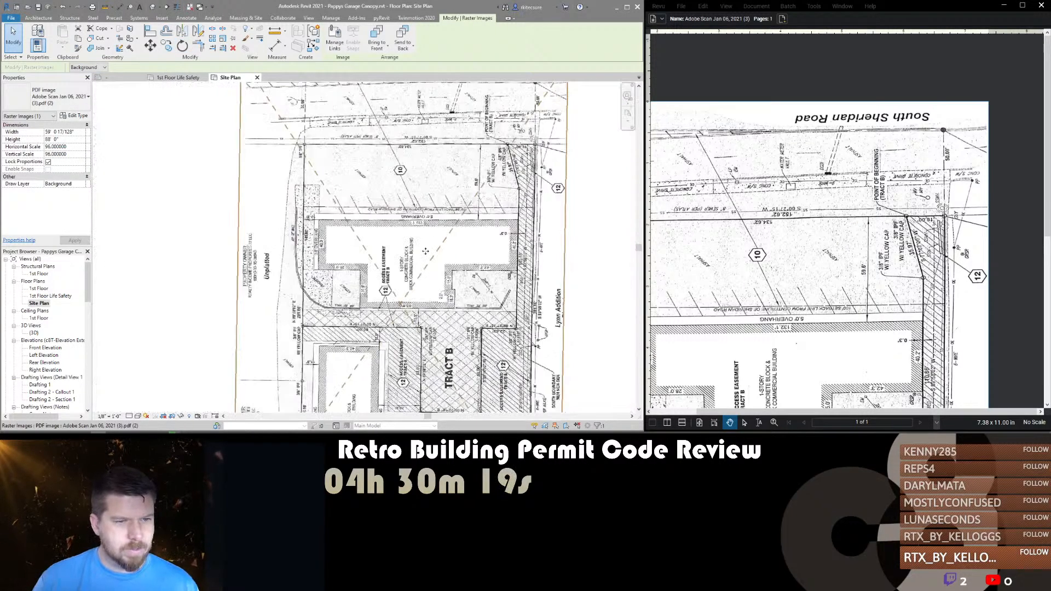
# Start a graphical resize of the survey image with its origin on the 5/8" IPF property corner.
pyautogui.moveTo(441, 353); pyautogui.dragTo(506, 368, button='middle')
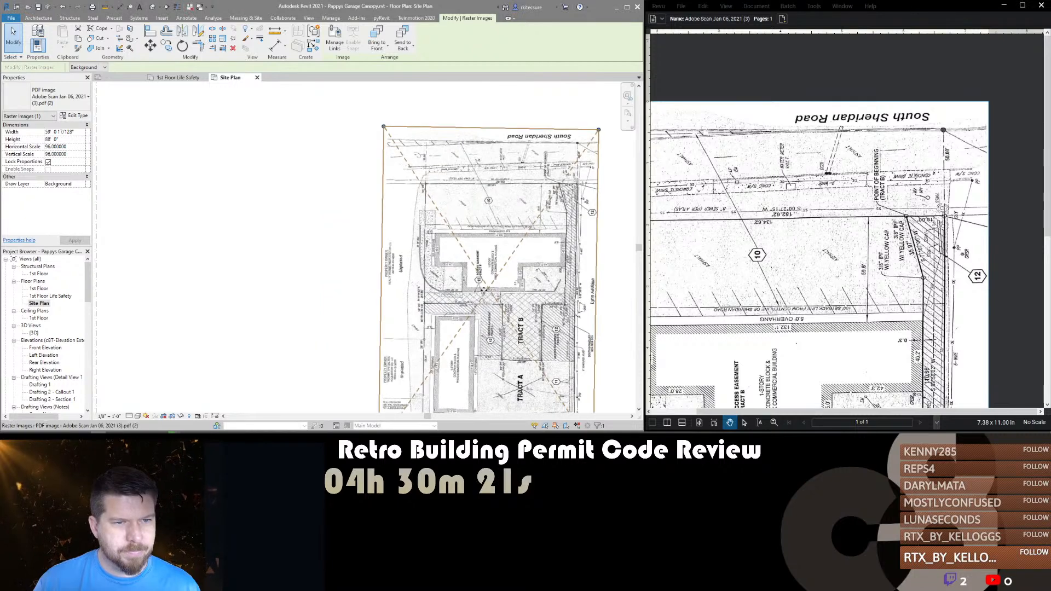
pyautogui.scroll(-5, 482, 290)
pyautogui.scroll(5, 482, 288)
pyautogui.scroll(5, 484, 231)
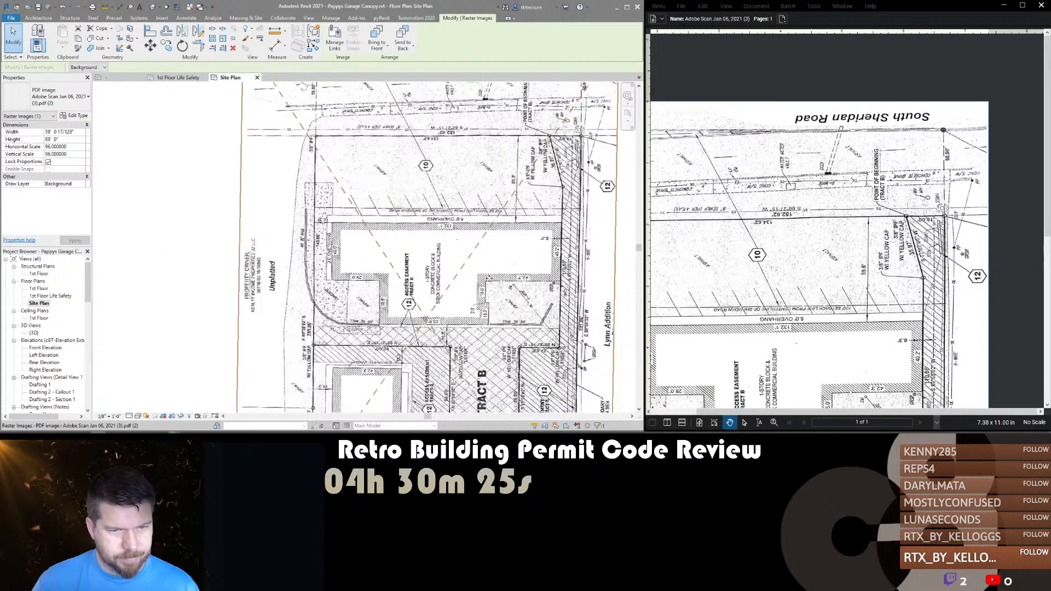
pyautogui.scroll(1, 509, 297)
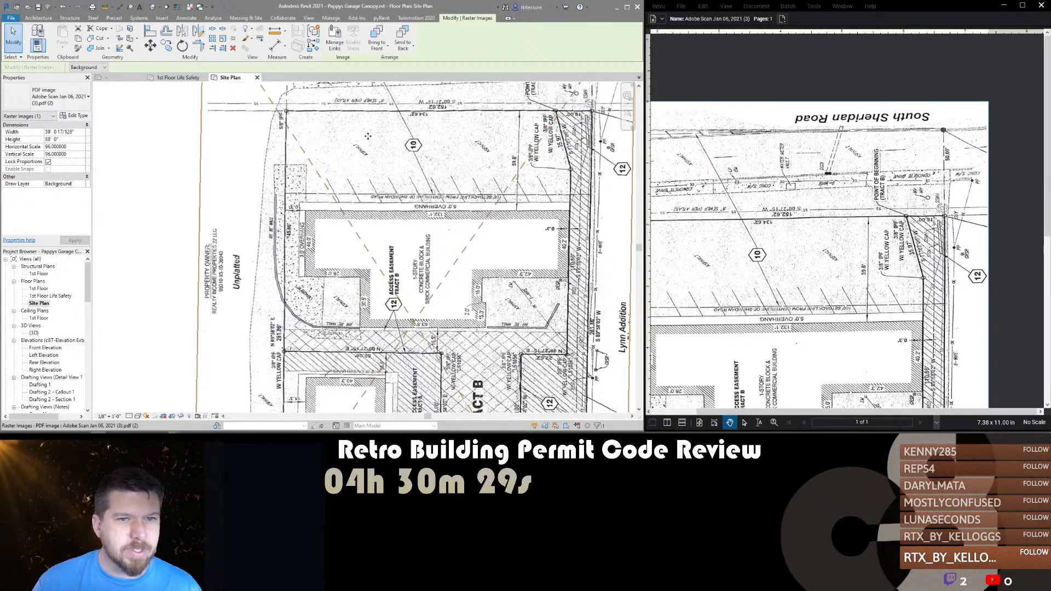
pyautogui.moveTo(370, 146); pyautogui.dragTo(351, 170, button='middle')
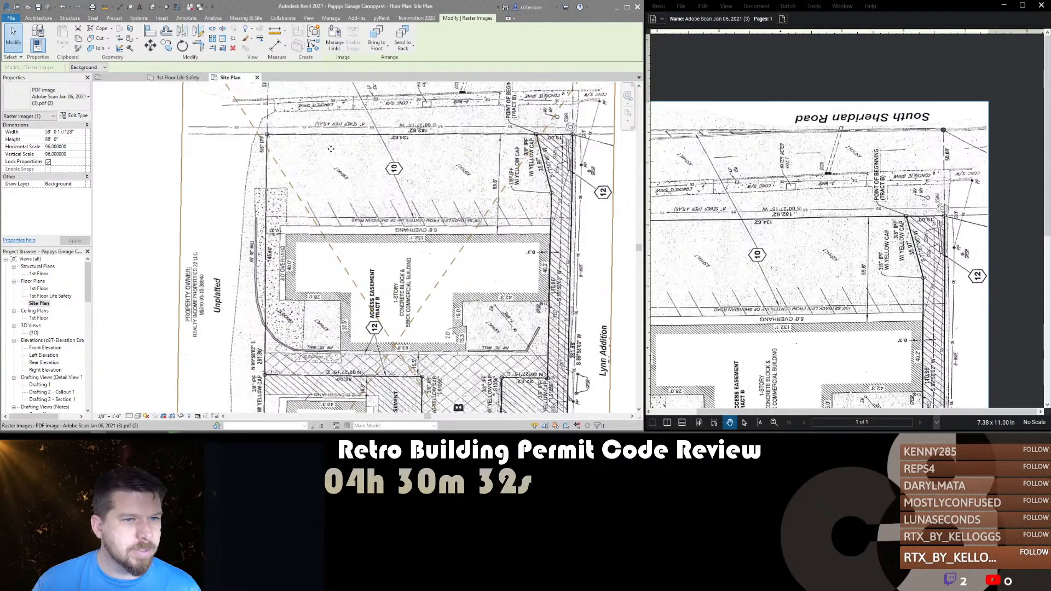
pyautogui.press('r')
pyautogui.press('e')
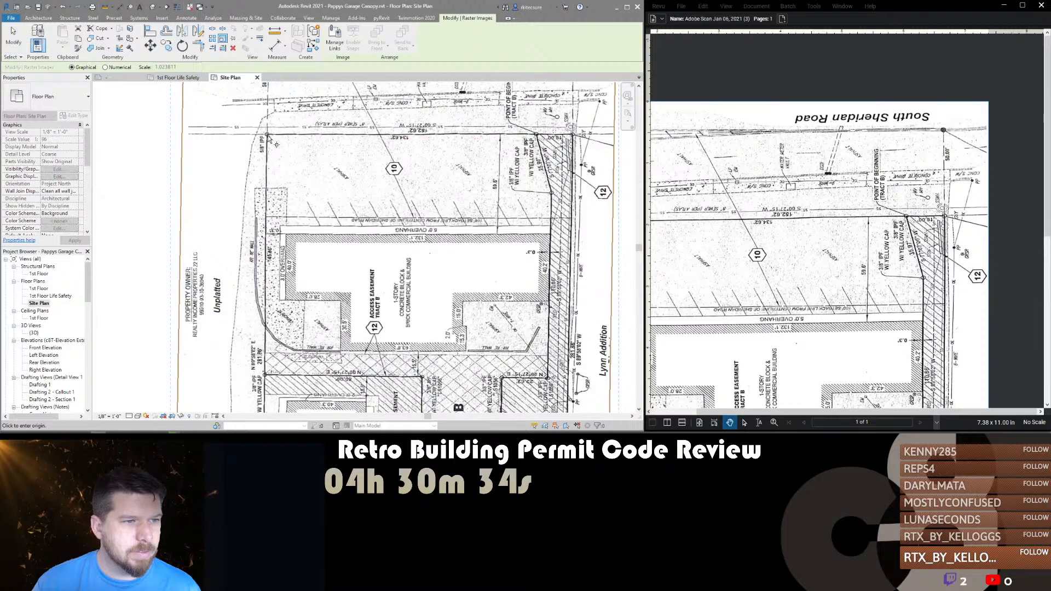
pyautogui.scroll(3, 270, 136)
pyautogui.scroll(-1, 268, 138)
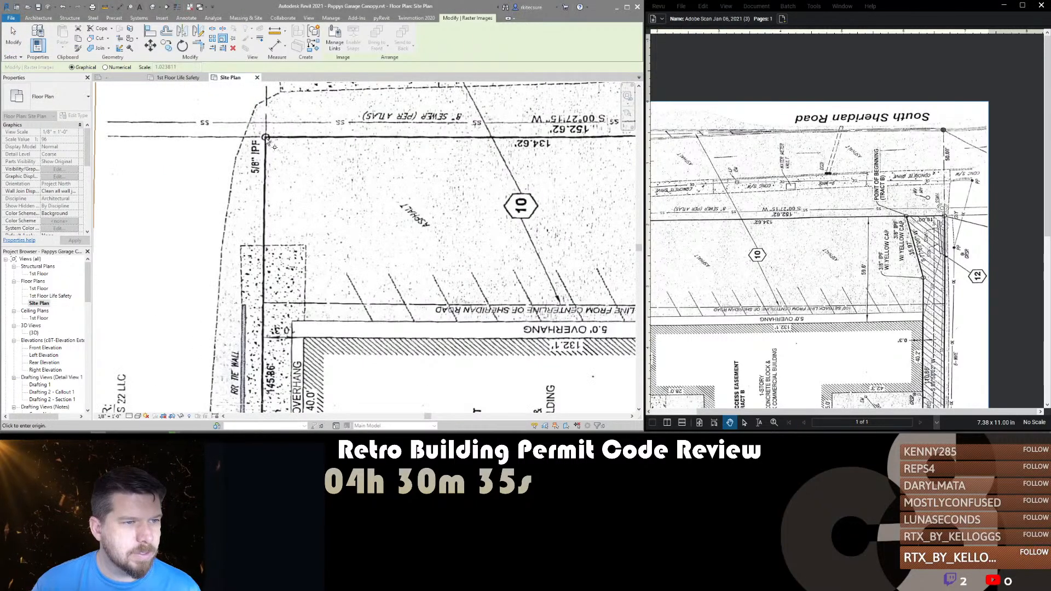
pyautogui.click(266, 138)
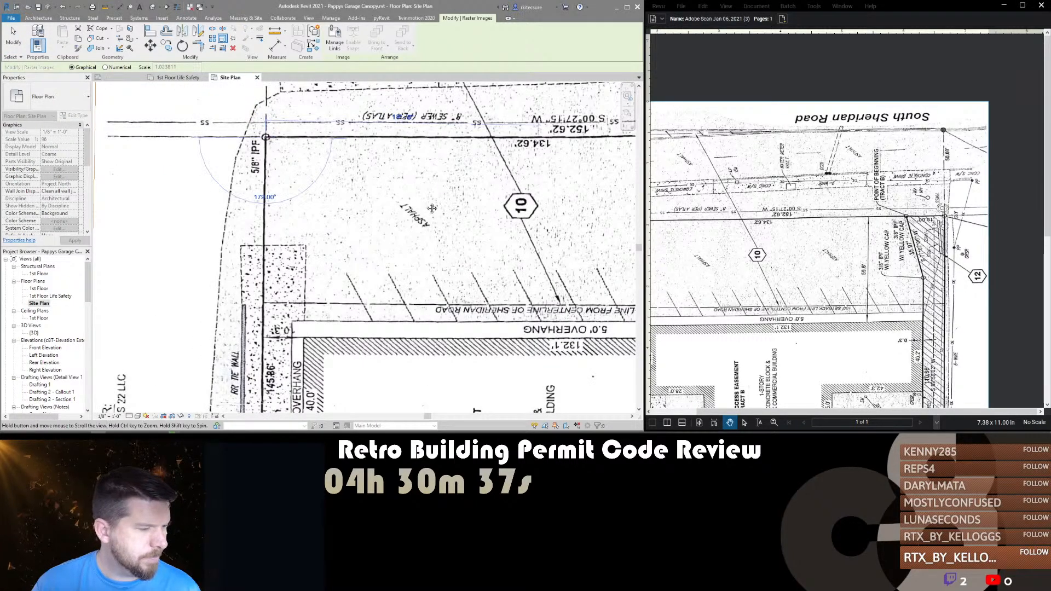
# Scale the survey image so the property line along South Sheridan Road, up to its far corner, measures 152.62 feet.
pyautogui.scroll(-3, 383, 191)
pyautogui.scroll(5, 536, 218)
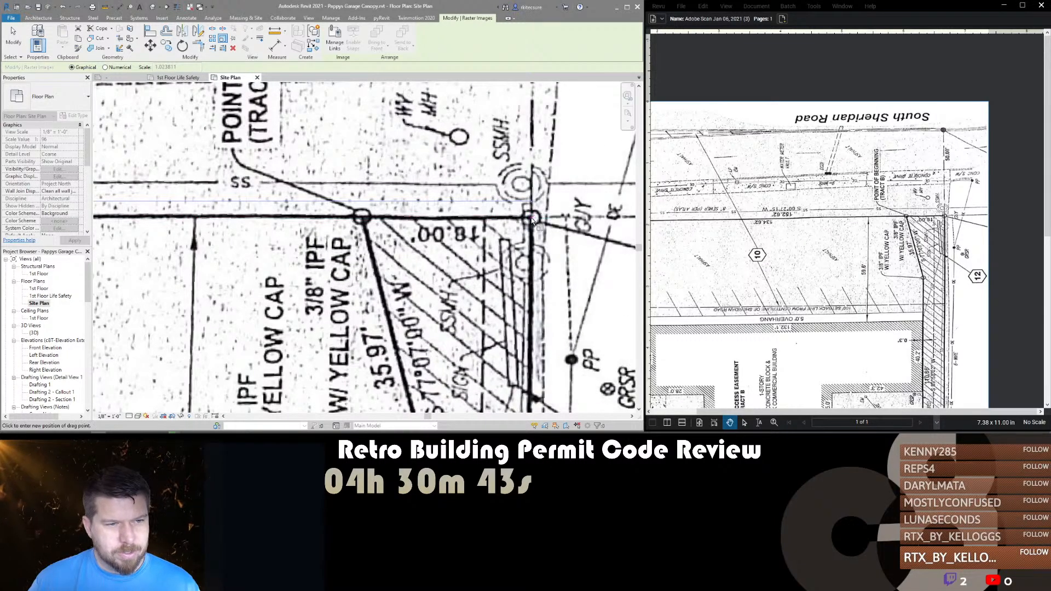
pyautogui.scroll(-5, 532, 221)
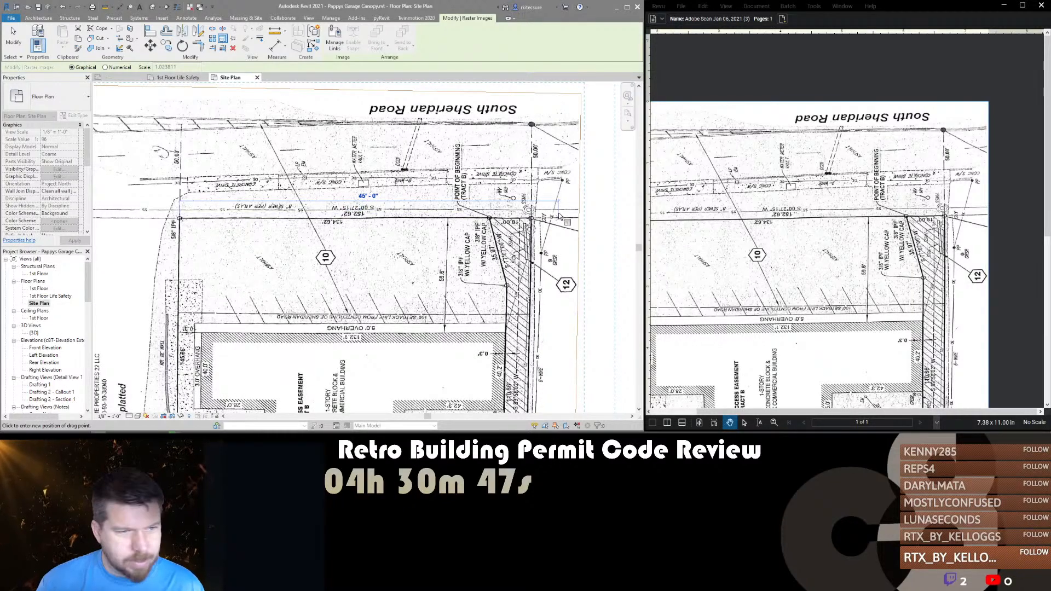
pyautogui.click(559, 217)
pyautogui.write('134.62')
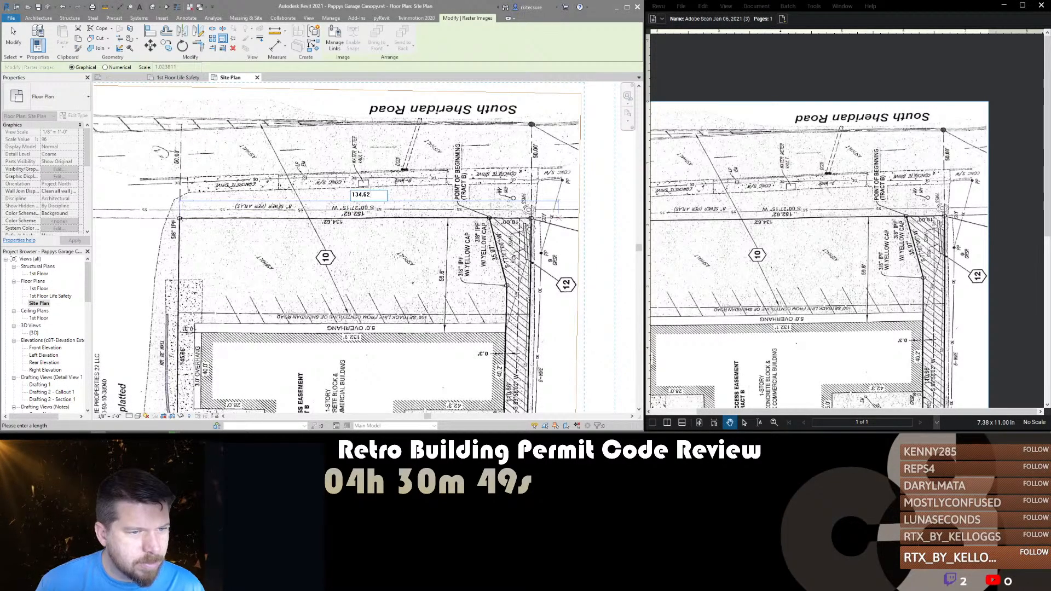
pyautogui.press('BackSpace')
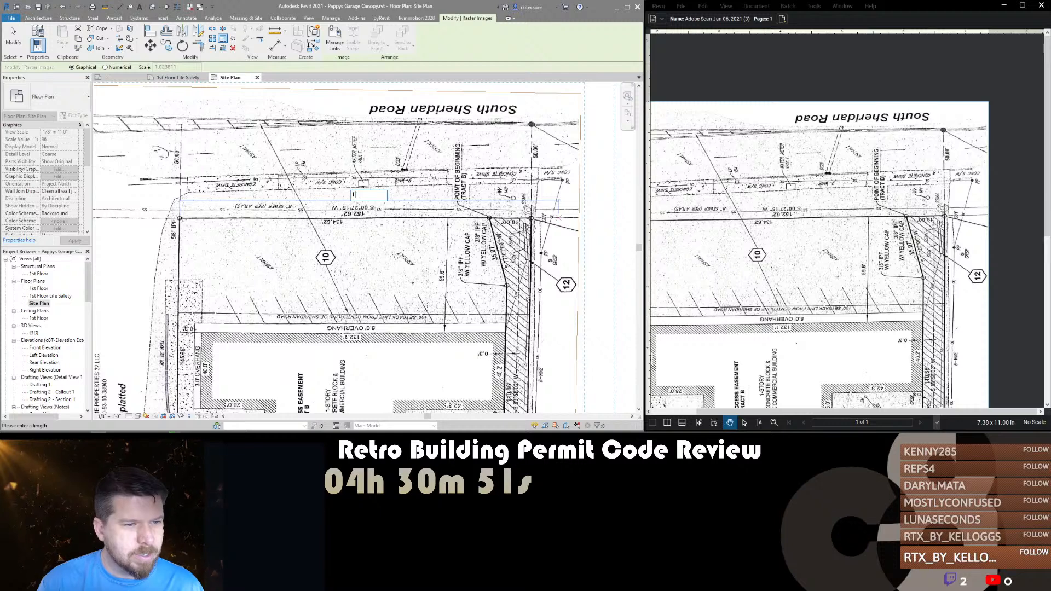
pyautogui.write('152.')
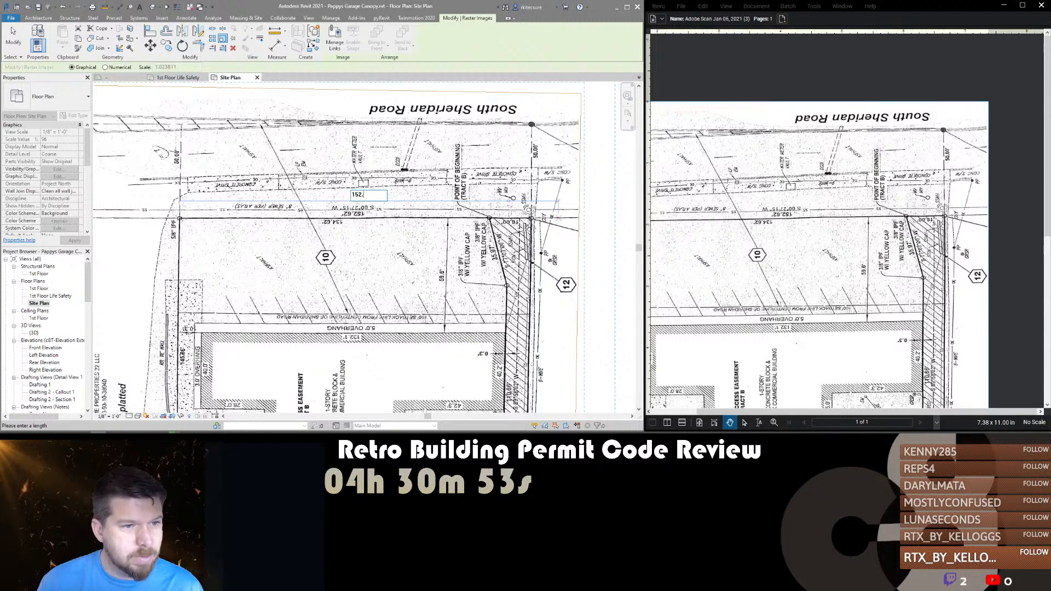
pyautogui.write('62')
pyautogui.press('Return')
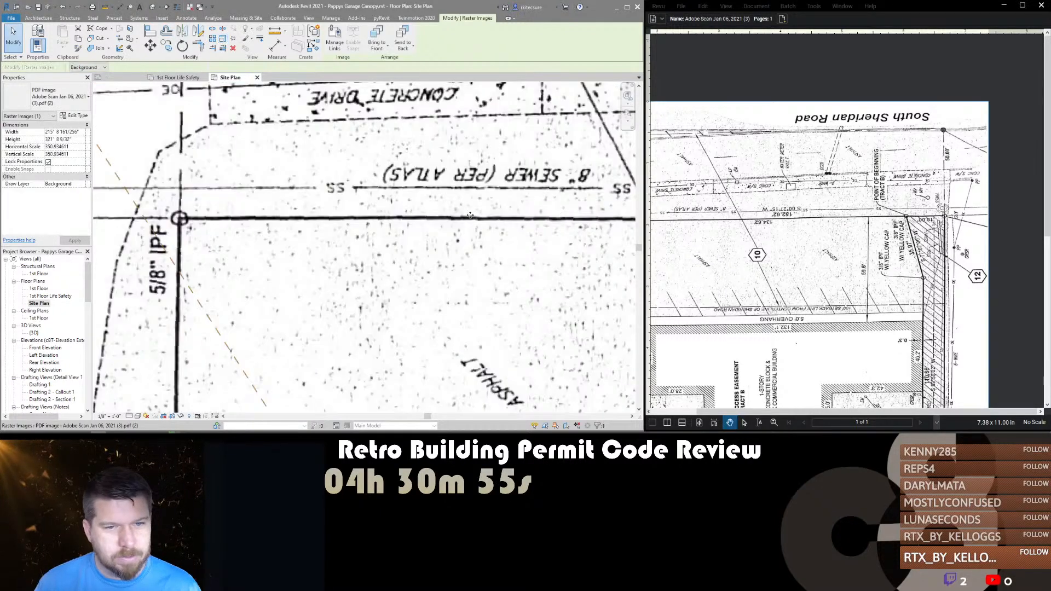
# Move the scaled survey image over the existing building and property lines in the site plan.
pyautogui.scroll(-8, 377, 217)
pyautogui.press('Escape')
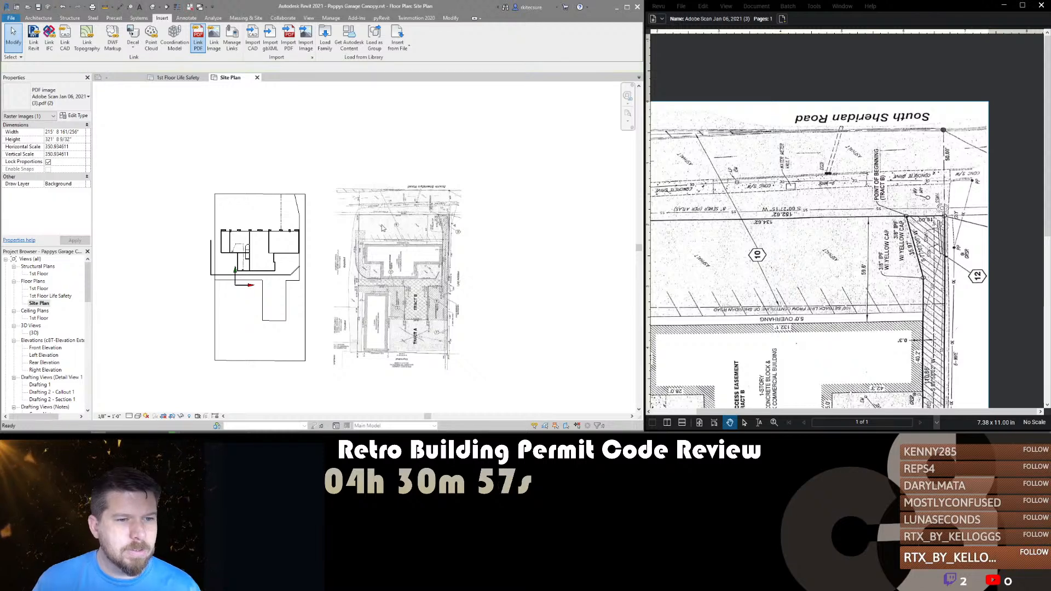
pyautogui.moveTo(400, 268); pyautogui.dragTo(470, 258, button='middle')
pyautogui.click(480, 230)
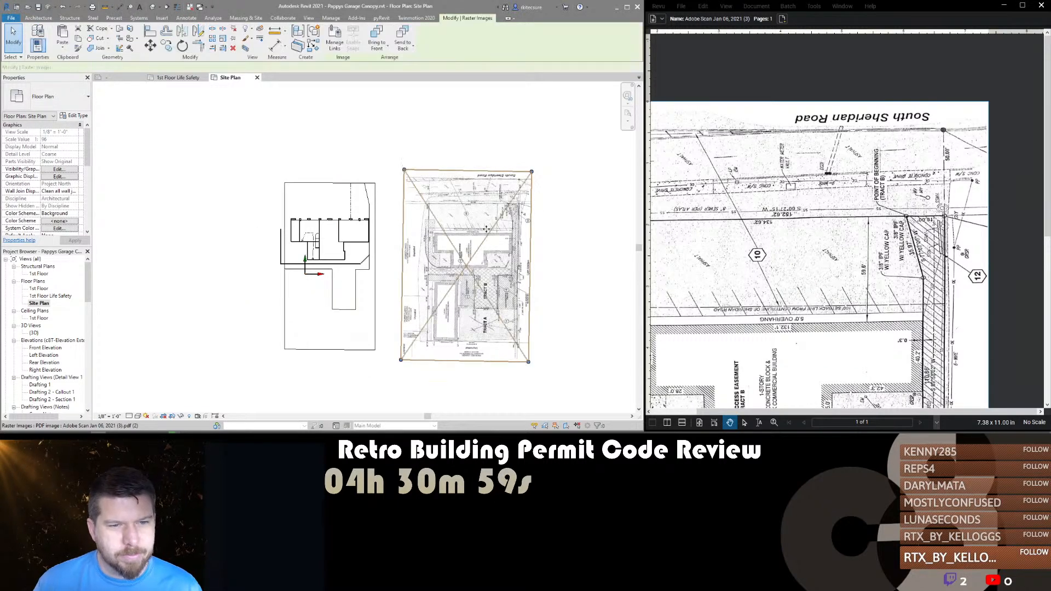
pyautogui.moveTo(480, 229); pyautogui.dragTo(351, 248)
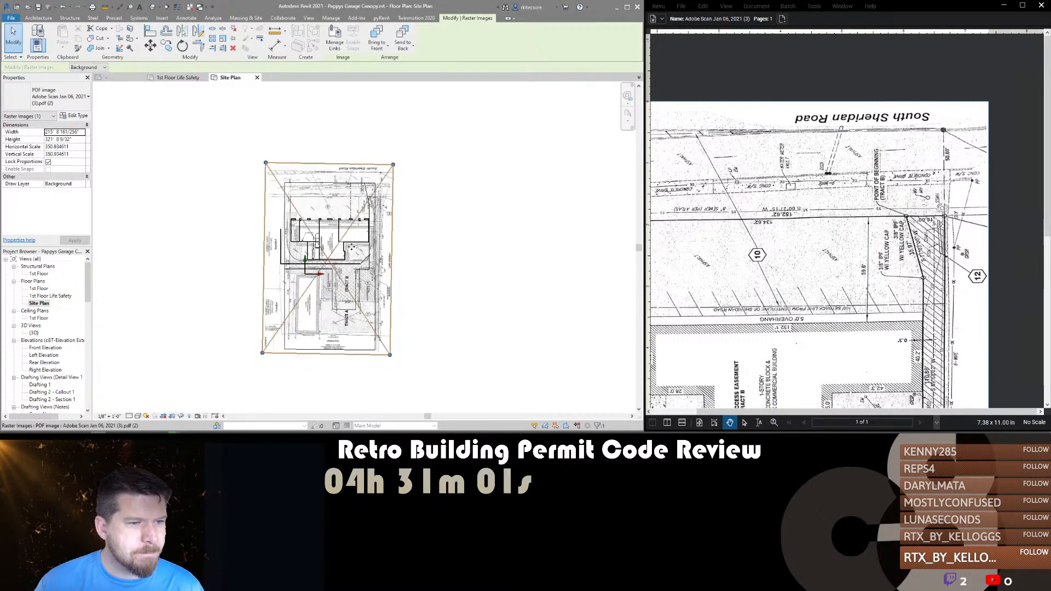
# Nudge the survey image up and to the left so its building outline lines up with the modeled building.
pyautogui.press('Up')
pyautogui.press('Up')
pyautogui.press('Up')
pyautogui.press('Left')
pyautogui.press('Left')
pyautogui.press('Left')
pyautogui.press('Left')
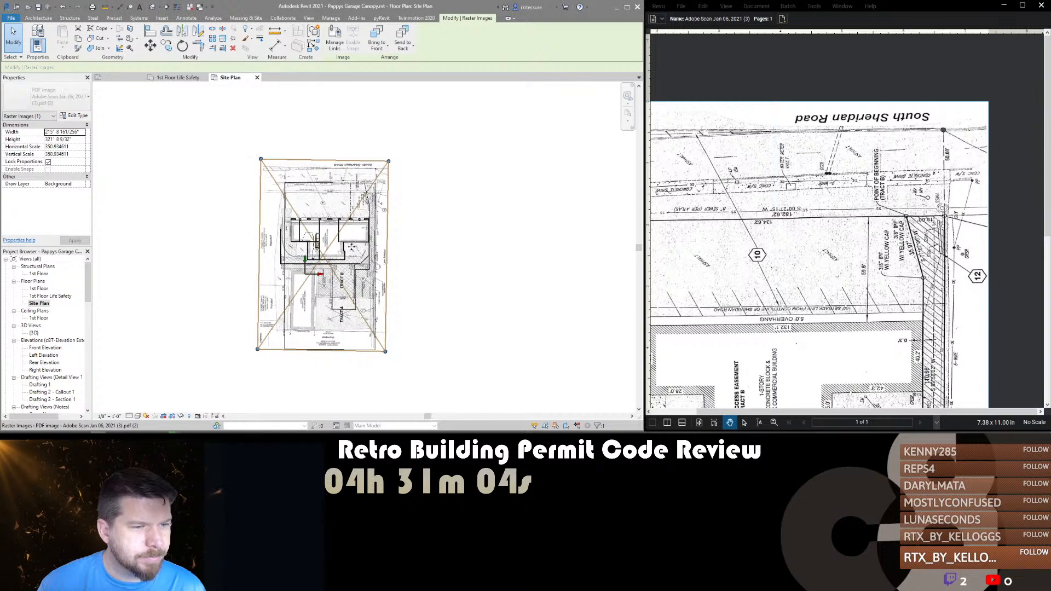
pyautogui.press('Up')
pyautogui.press('Up')
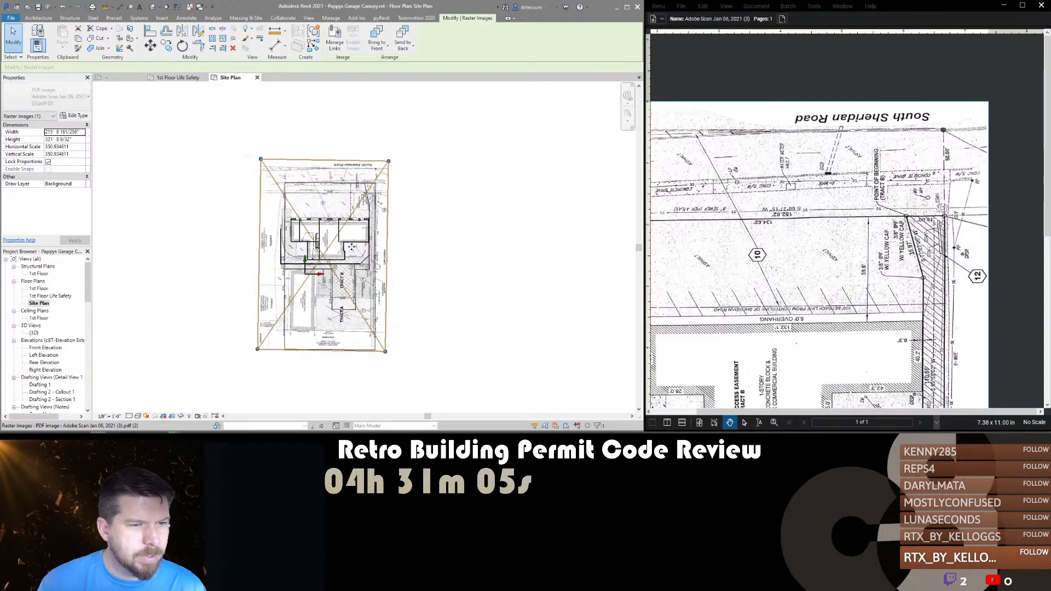
# Fine-tune the survey image's position in small increments until its building outline matches the modeled walls.
pyautogui.press('Down')
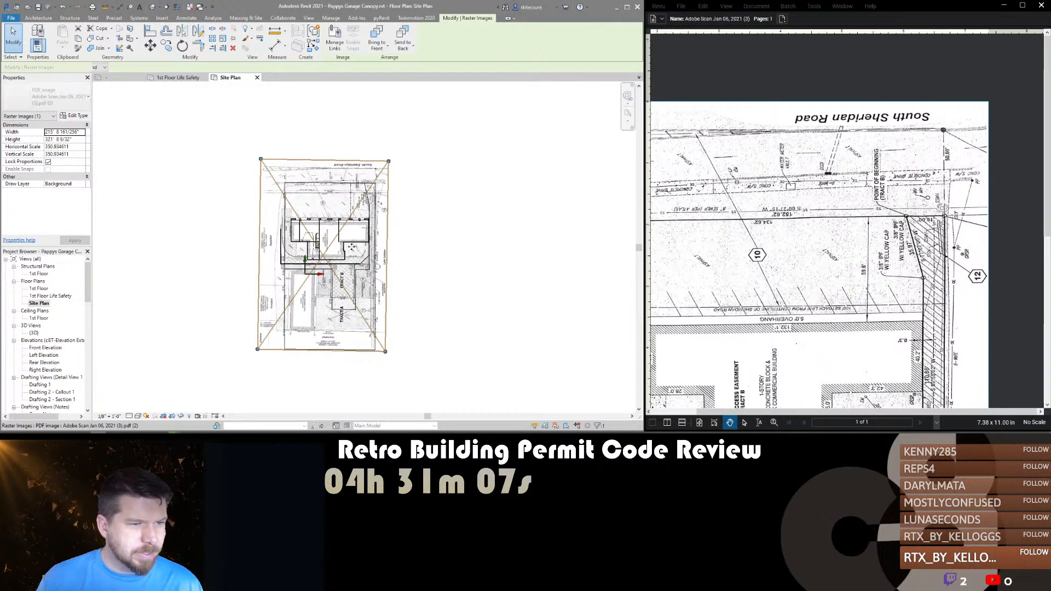
pyautogui.press('Down')
pyautogui.press('Up')
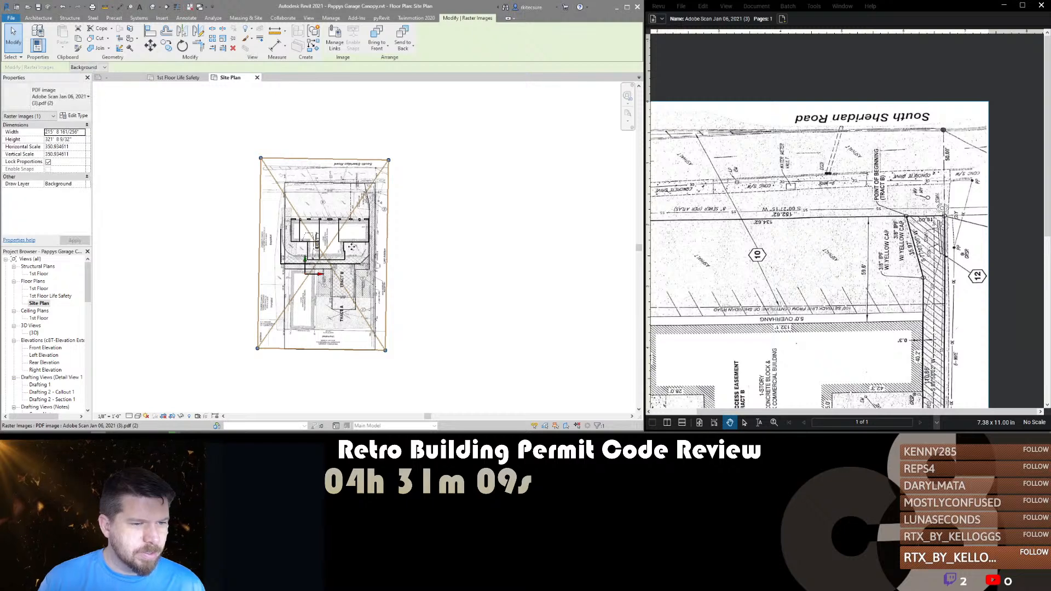
pyautogui.press('Up')
pyautogui.scroll(4, 307, 249)
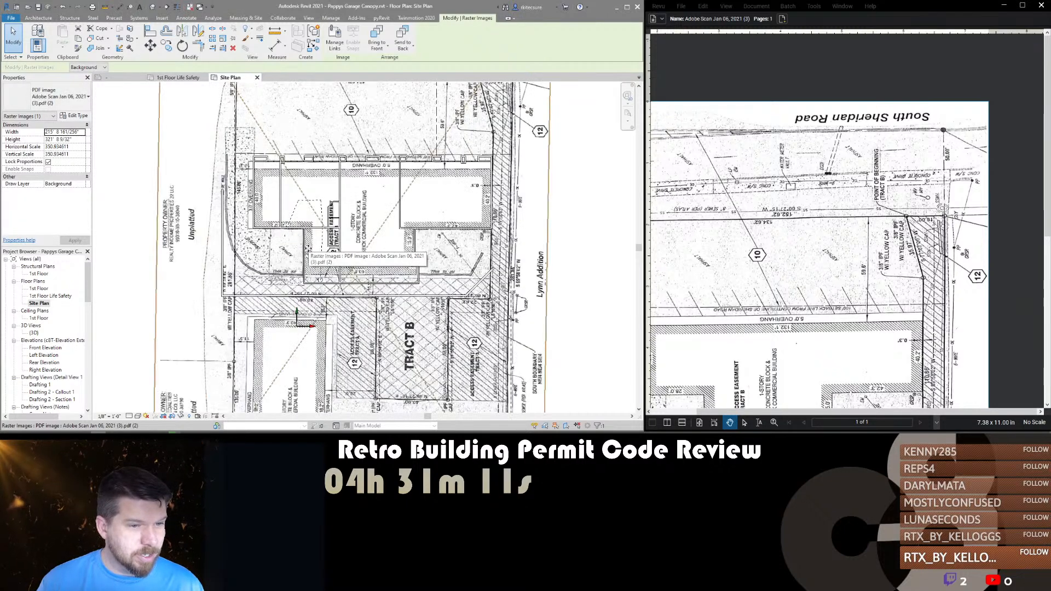
pyautogui.press('Up')
pyautogui.press('Up')
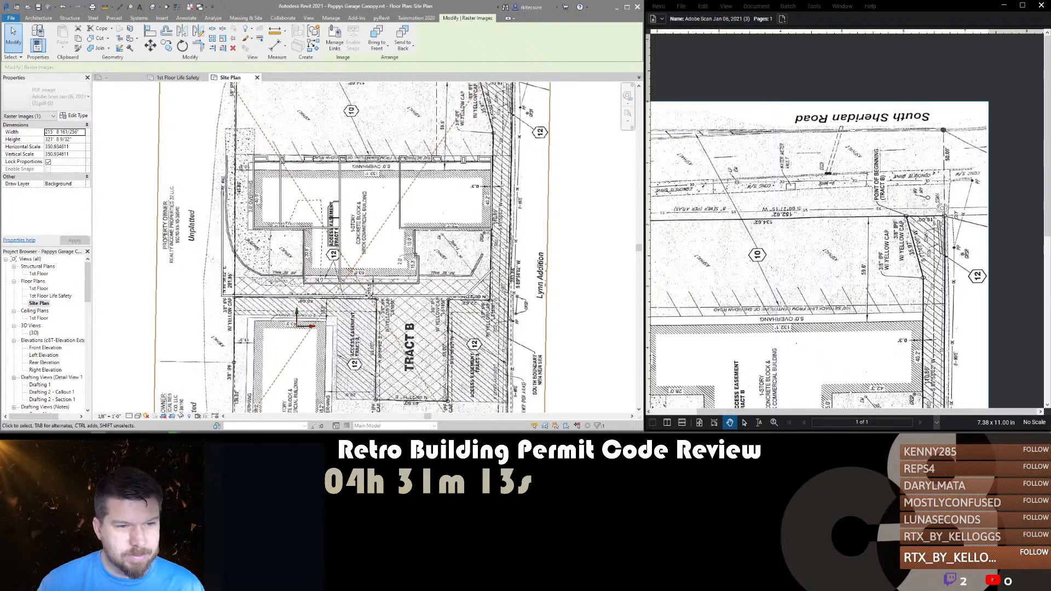
pyautogui.press('Right')
pyautogui.press('Right')
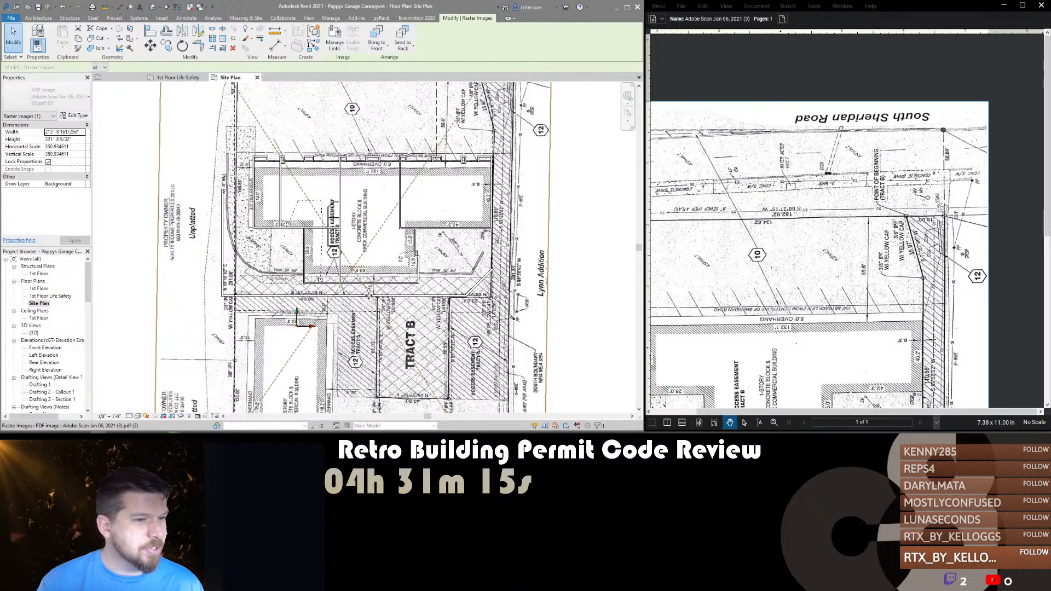
pyautogui.press('Left')
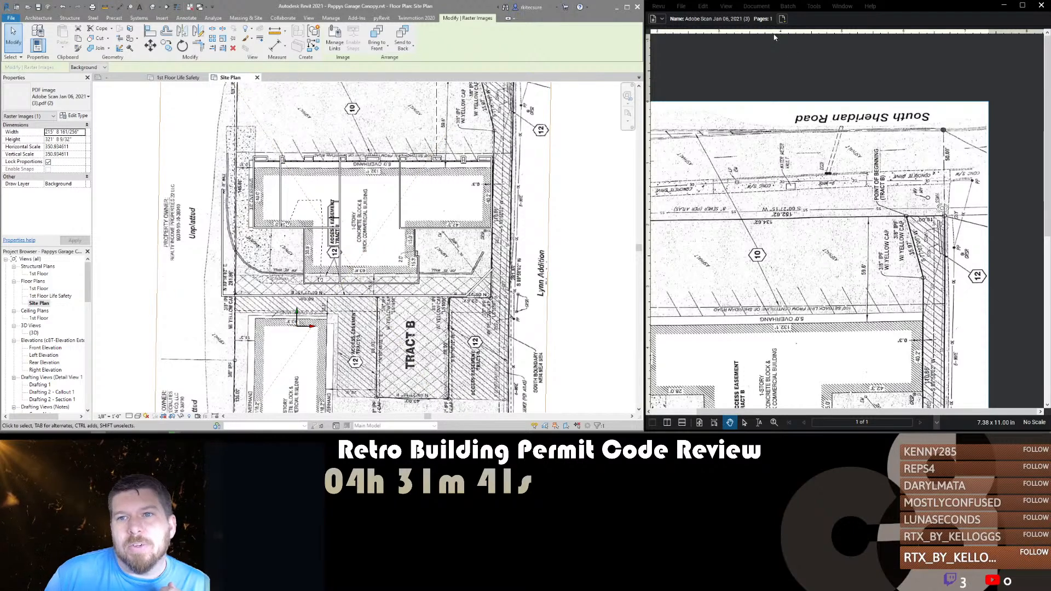
# Switch to Revu, bring up sheet A1 of 201012_PermitSet_Signed-Comments and examine its floor plan around the back room and outdoor seating.
pyautogui.click(798, 41)
pyautogui.moveTo(798, 33)
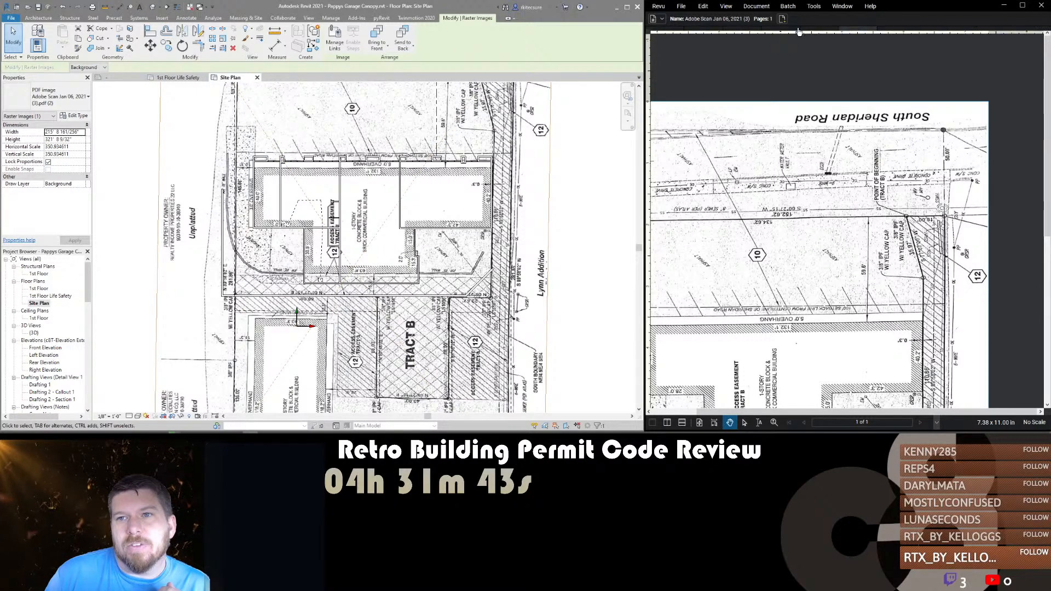
pyautogui.click(657, 34)
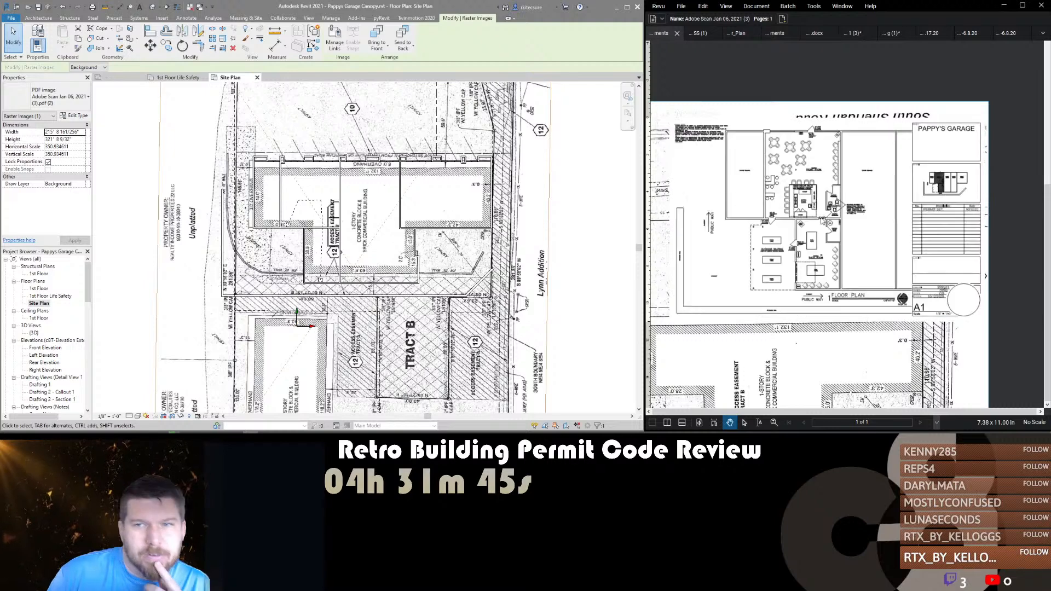
pyautogui.scroll(4, 870, 312)
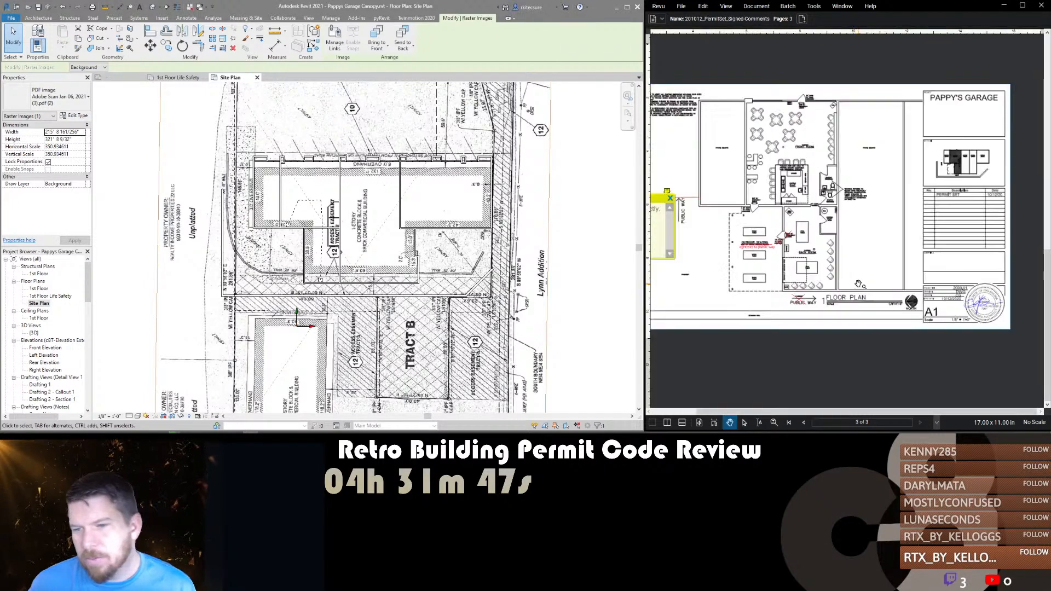
pyautogui.moveTo(714, 252); pyautogui.dragTo(752, 256)
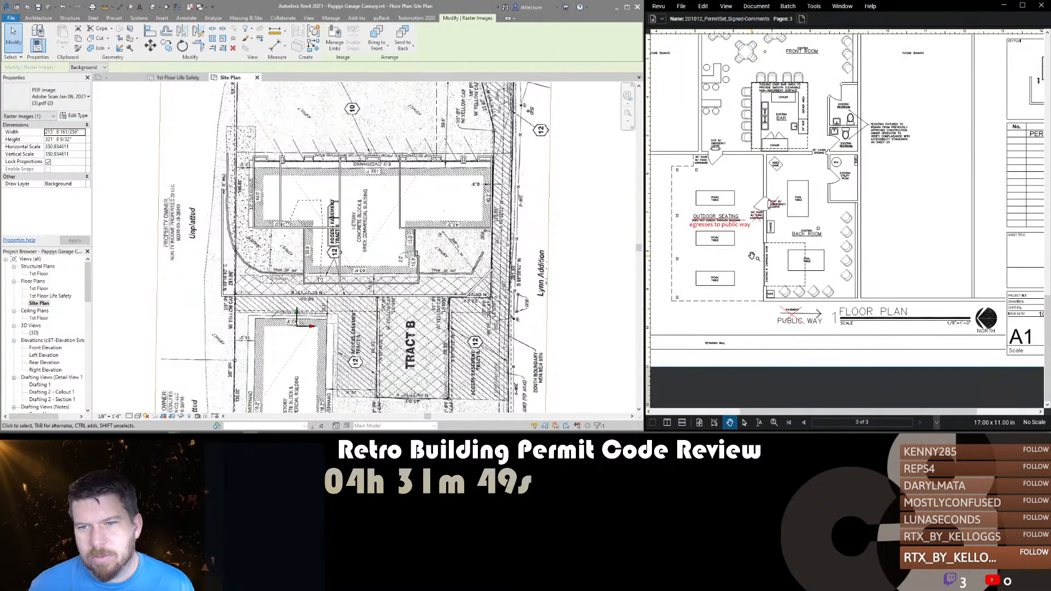
pyautogui.scroll(1, 768, 282)
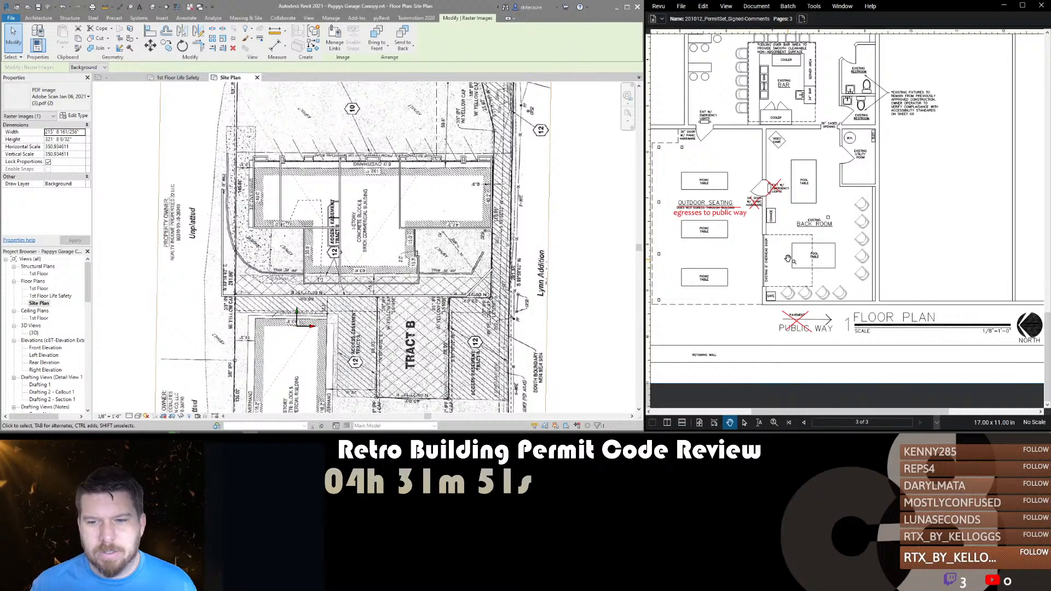
pyautogui.scroll(-1, 787, 259)
pyautogui.moveTo(791, 222); pyautogui.dragTo(784, 226)
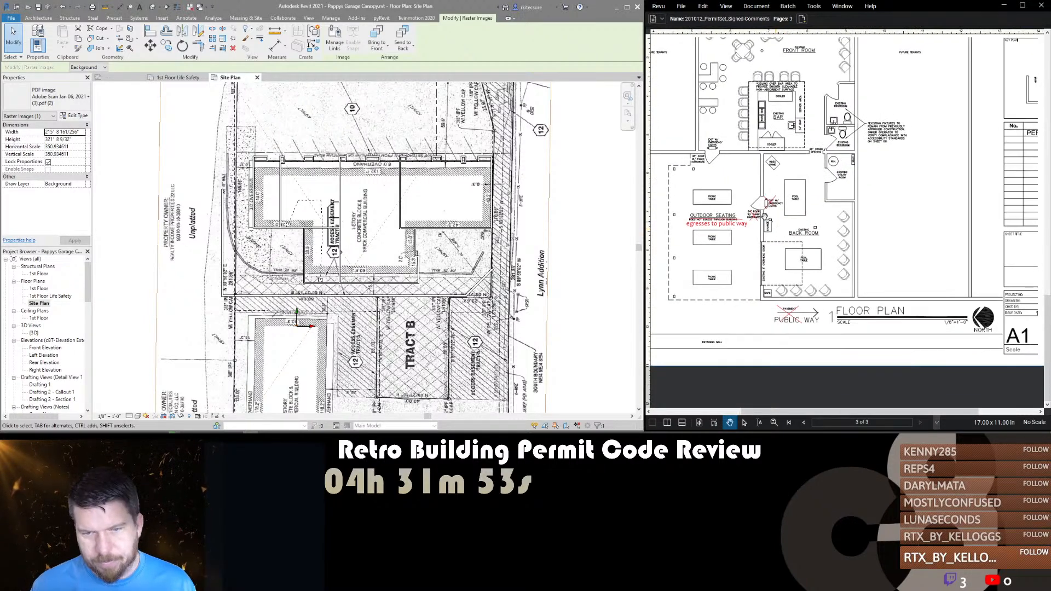
# Start a length measurement and set the floor plan's measuring scale to 0.125 in = 1'-0".
pyautogui.hotkey('shift', 'alt', 'l')
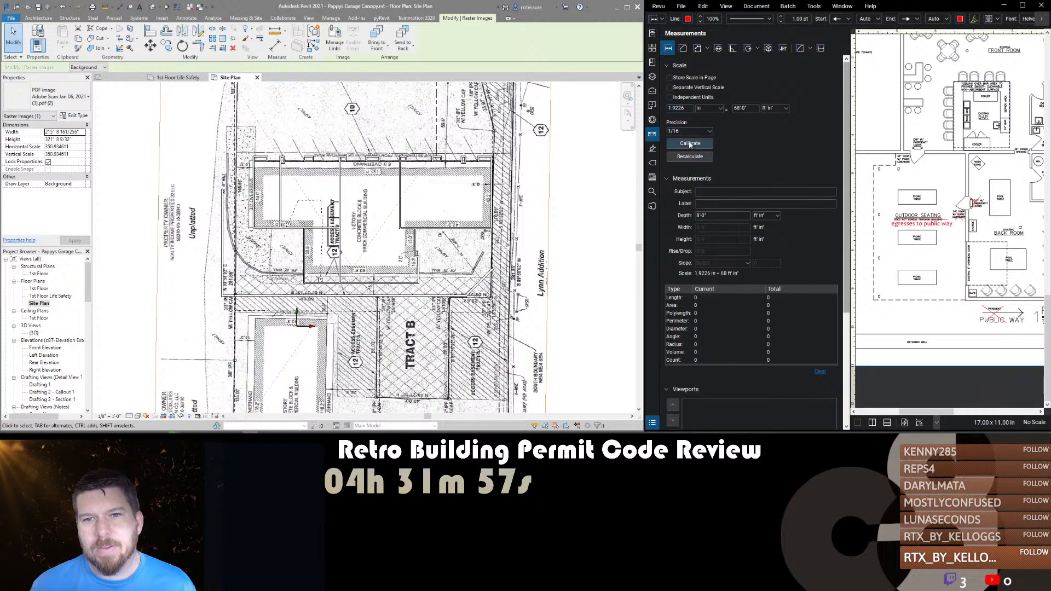
pyautogui.click(690, 143)
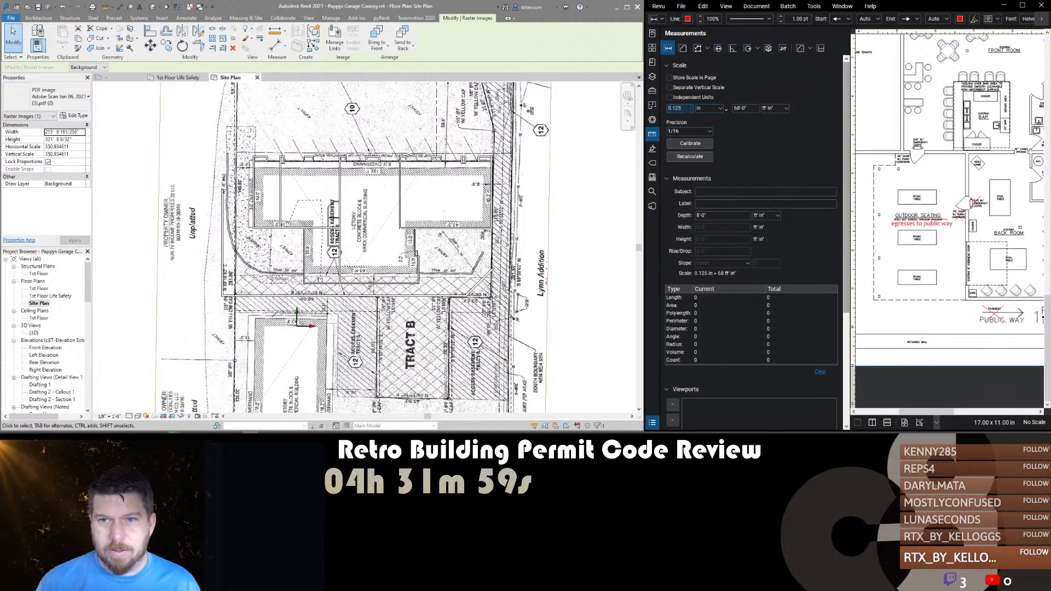
pyautogui.doubleClick(742, 109)
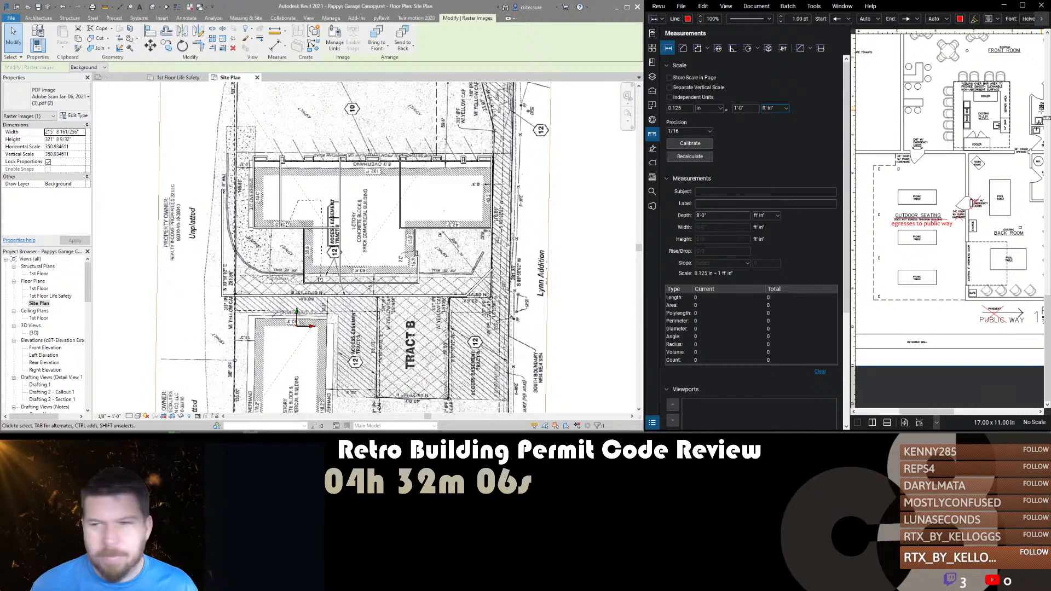
# Measure the back room's depth along the wall beside the outdoor seating, with the measurement line placed inside the room.
pyautogui.scroll(-3, 974, 152)
pyautogui.scroll(4, 974, 153)
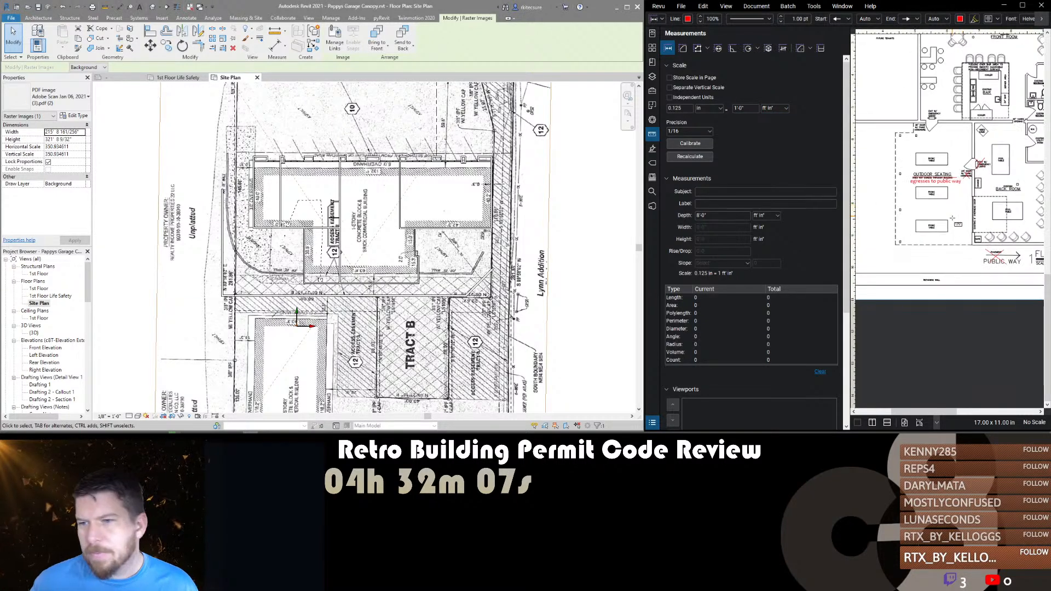
pyautogui.scroll(-2, 951, 263)
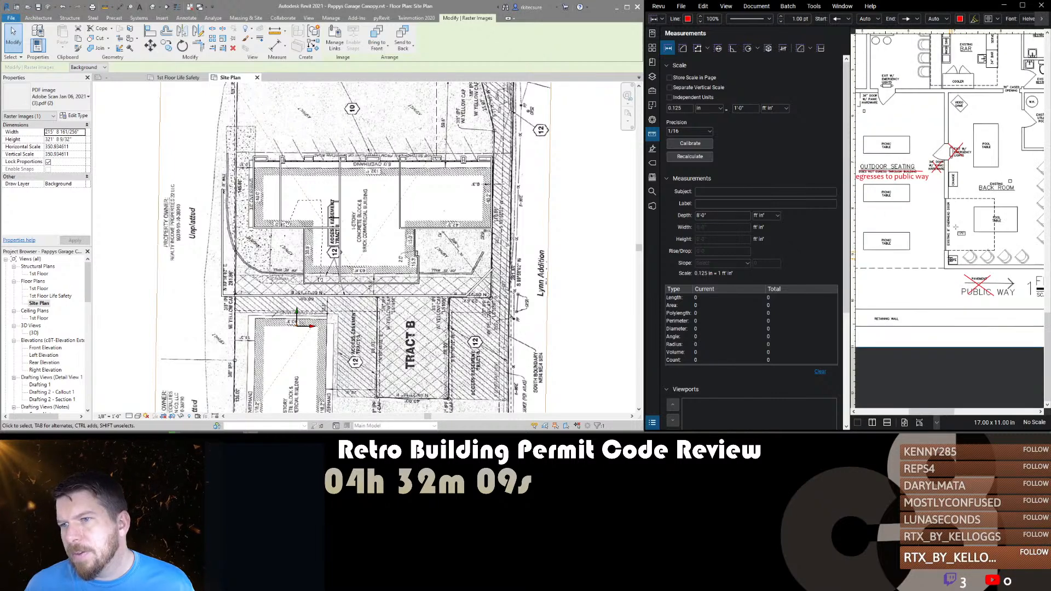
pyautogui.click(948, 89)
pyautogui.scroll(1, 957, 239)
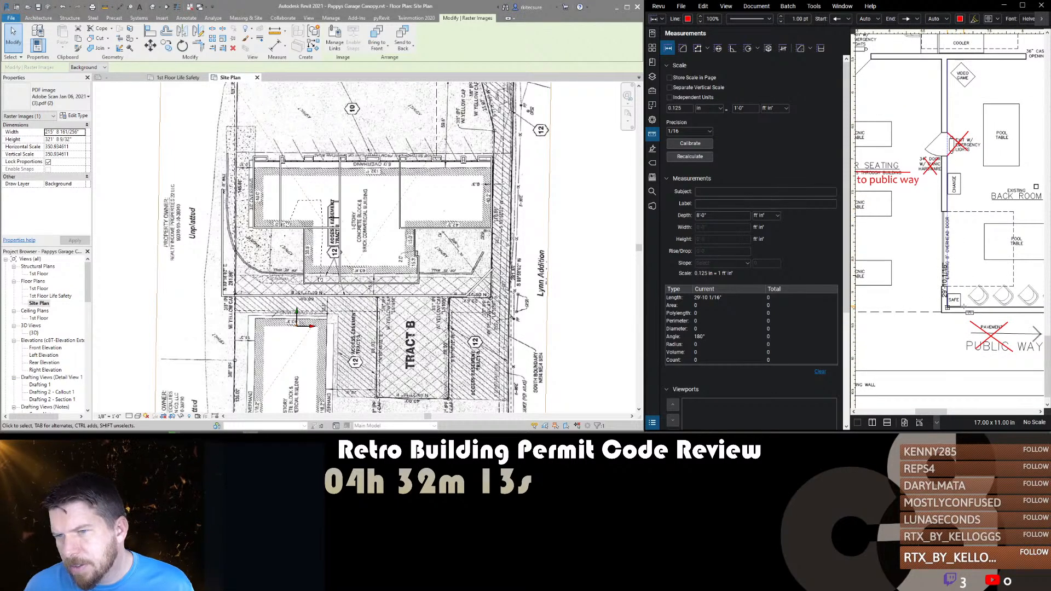
pyautogui.click(957, 302)
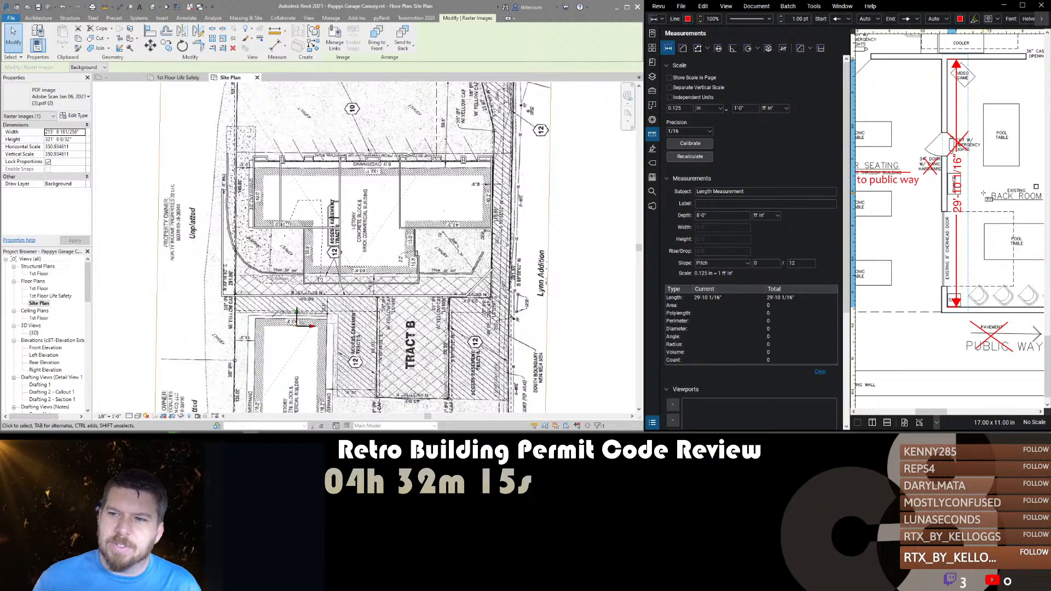
# Measure the back room's width between its two long side walls on the permit floor plan.
pyautogui.moveTo(983, 193); pyautogui.dragTo(948, 149, button='middle')
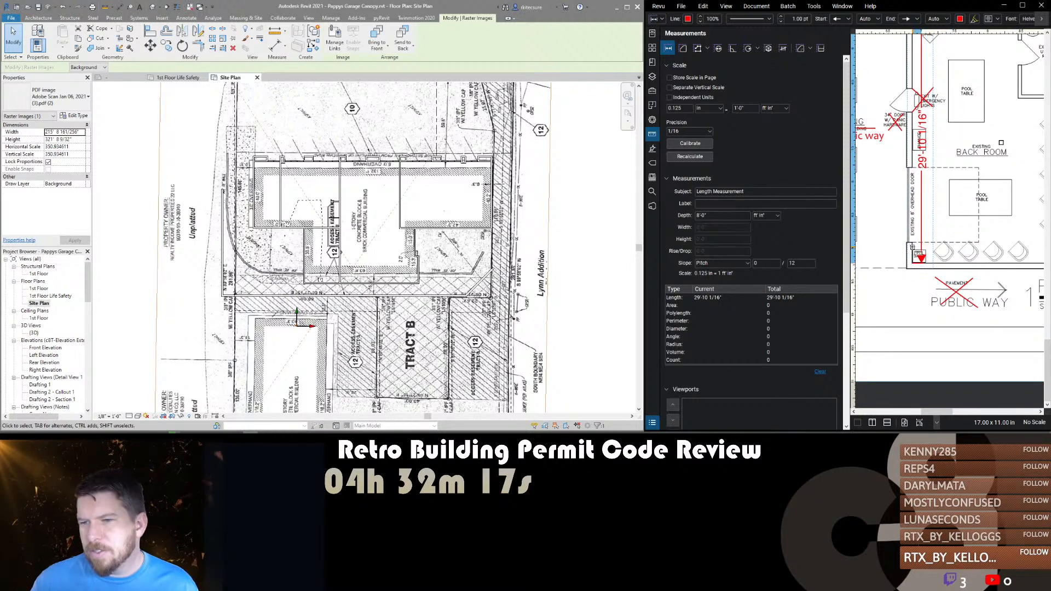
pyautogui.scroll(-2, 912, 246)
pyautogui.click(913, 248)
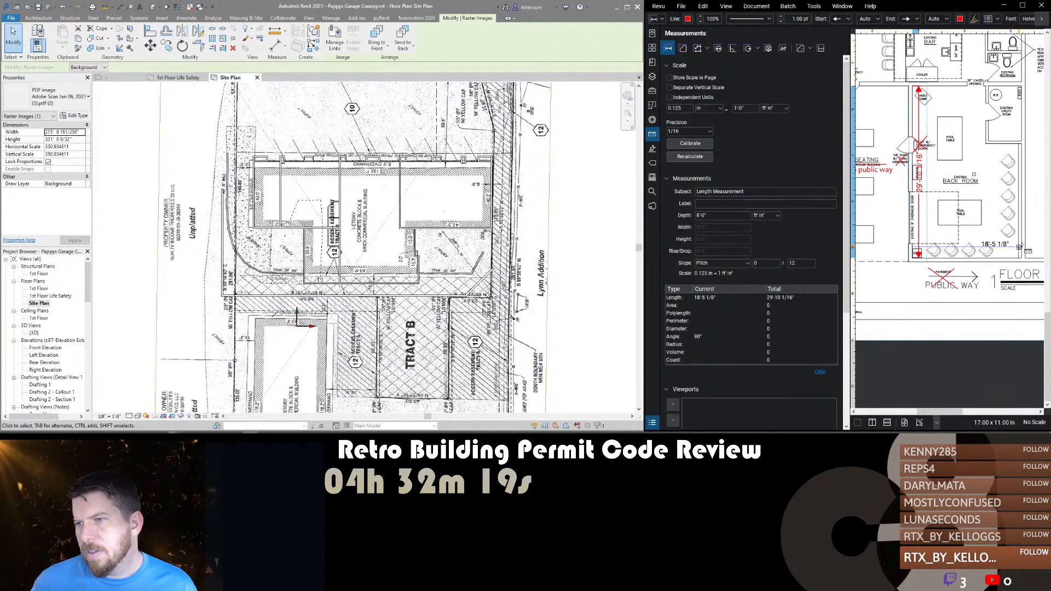
pyautogui.click(1021, 246)
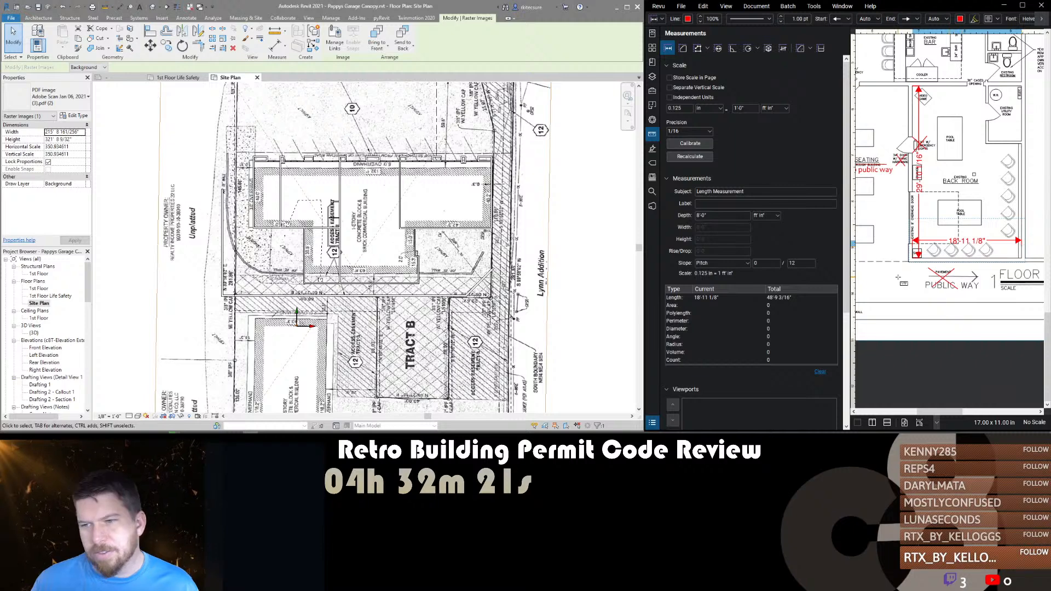
# Switch to Revit and add an aligned dimension for the modeled back room's depth, between its rear wall and the opposite wall.
pyautogui.scroll(4, 284, 258)
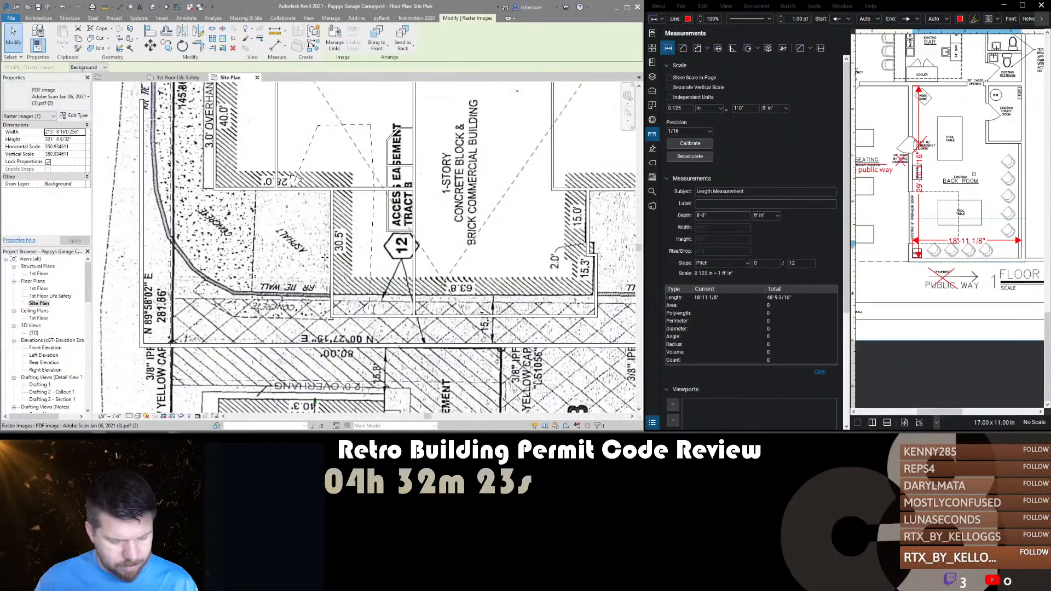
pyautogui.press('d')
pyautogui.press('i')
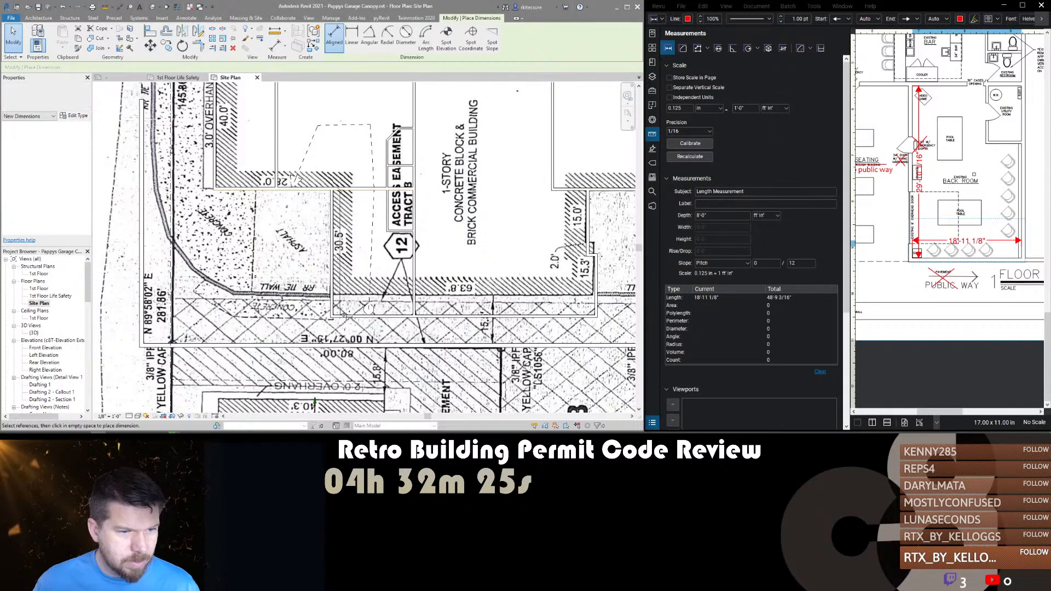
pyautogui.click(342, 316)
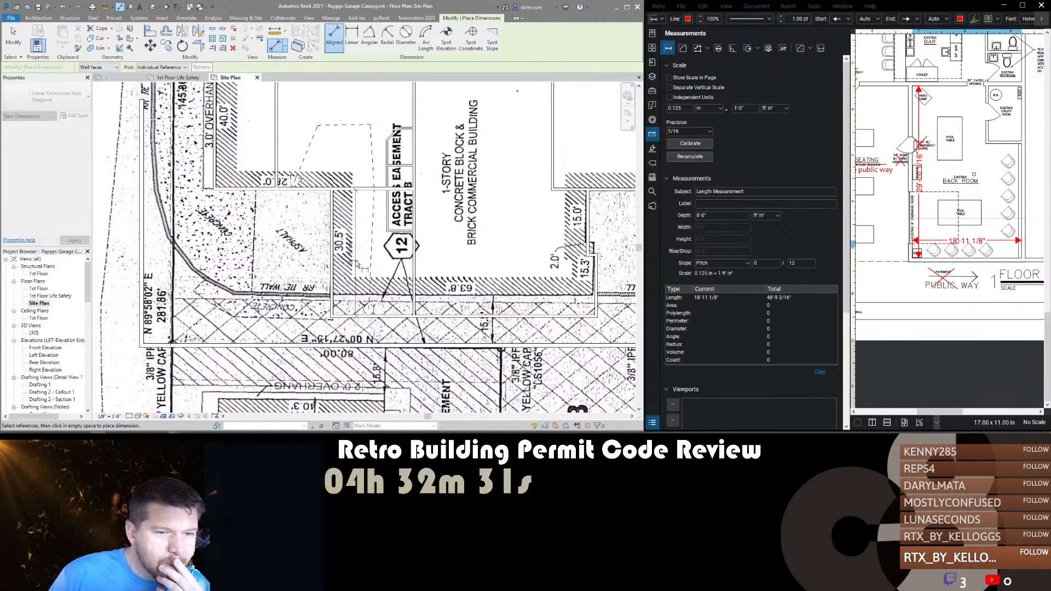
pyautogui.click(357, 264)
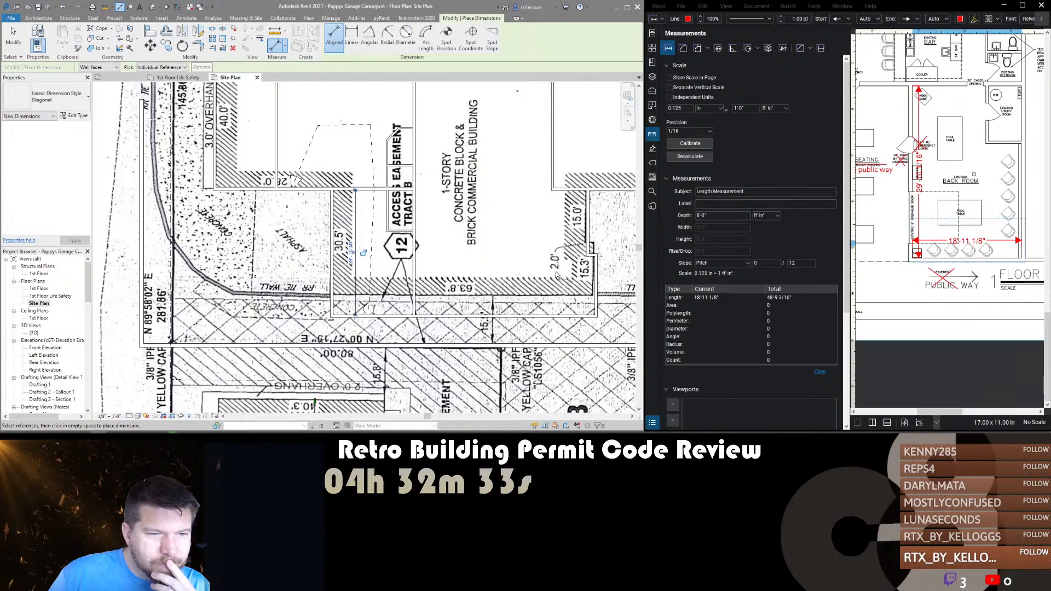
# Add an aligned dimension for the modeled back room's width, from its exterior side wall to the interior partition.
pyautogui.click(341, 216)
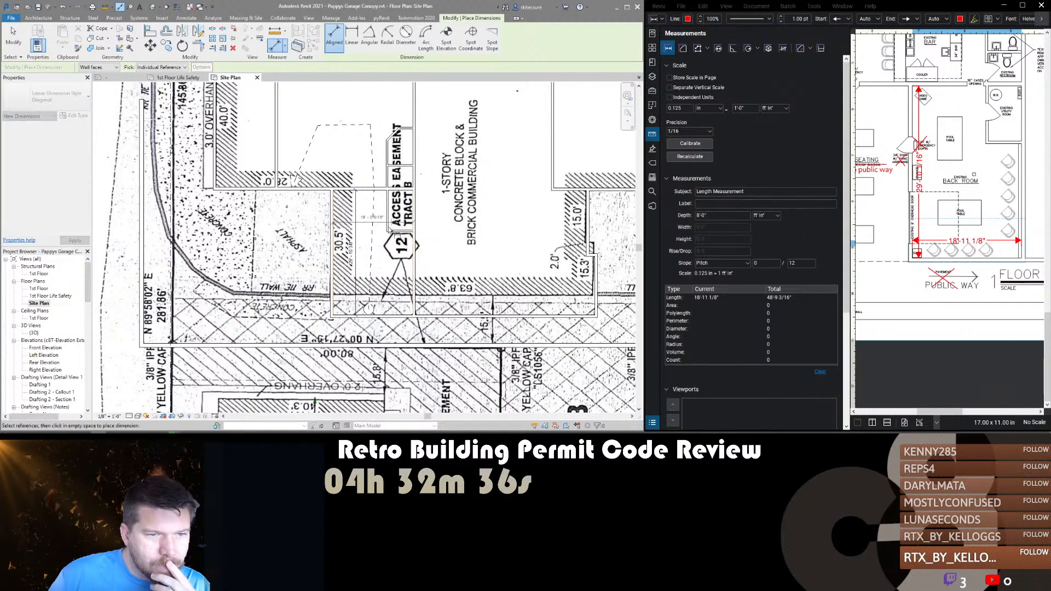
pyautogui.click(370, 286)
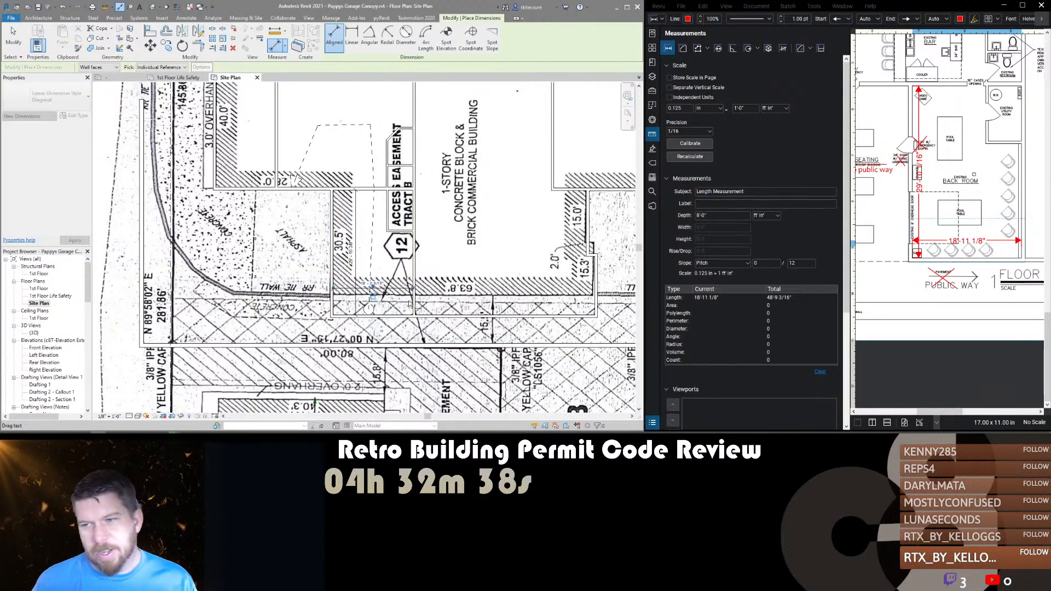
pyautogui.press('Escape')
pyautogui.press('Escape')
# Try to set the back room's depth dimension to 29'-10" with the rear wall and the short end wall selected.
pyautogui.click(590, 257)
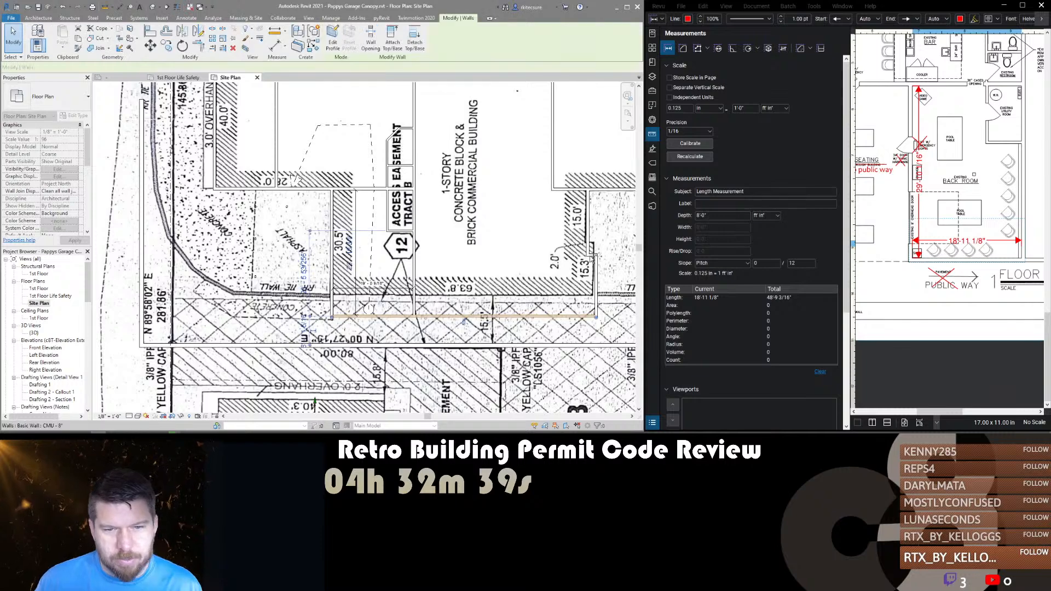
pyautogui.keyDown('ctrl'); pyautogui.click(593, 256); pyautogui.keyUp('ctrl')
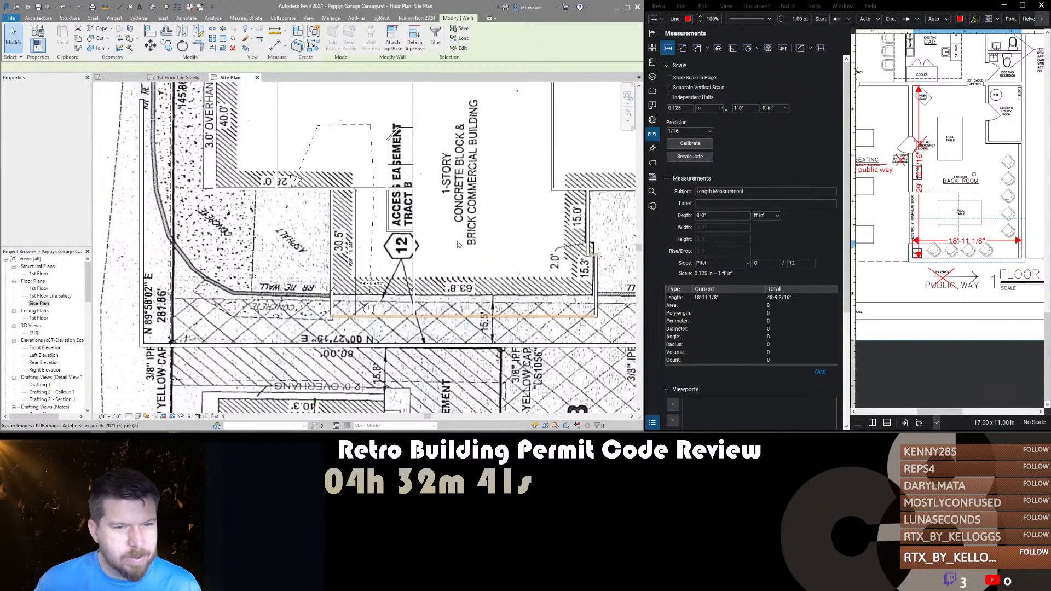
pyautogui.click(64, 68)
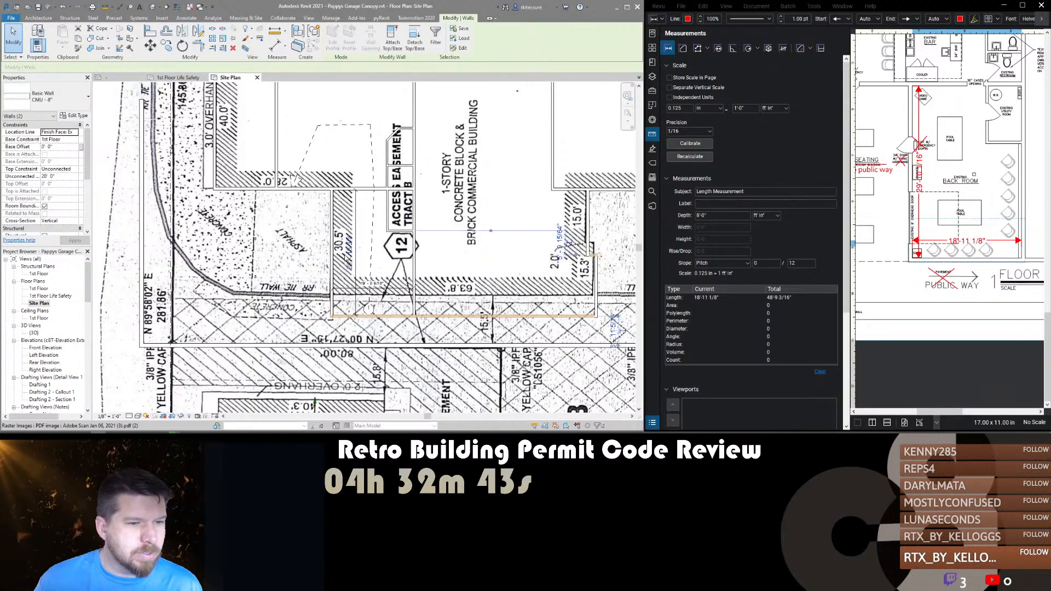
pyautogui.click(349, 253)
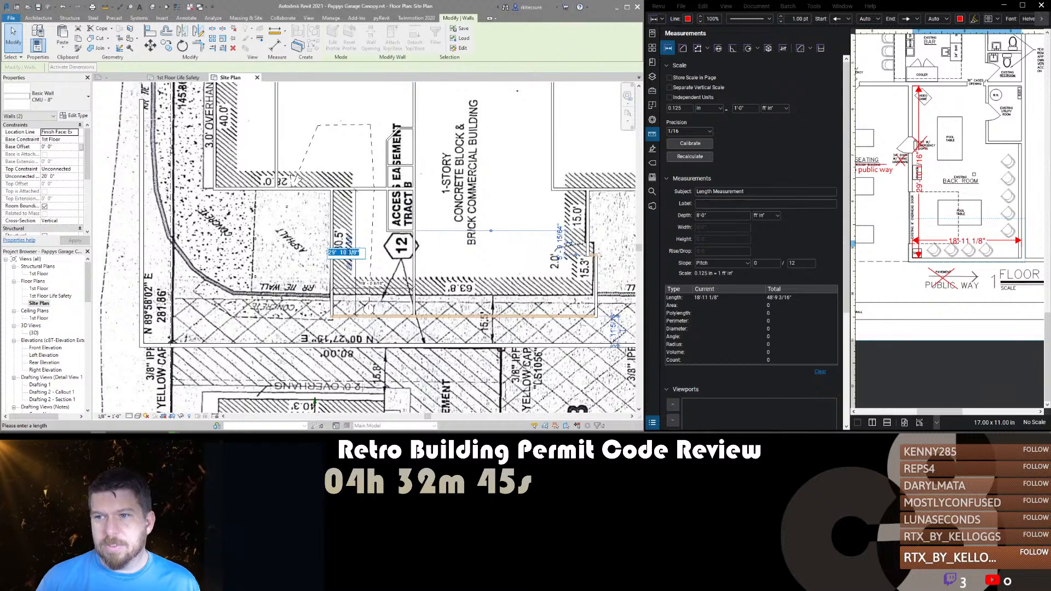
pyautogui.write('29 10')
pyautogui.press('Return')
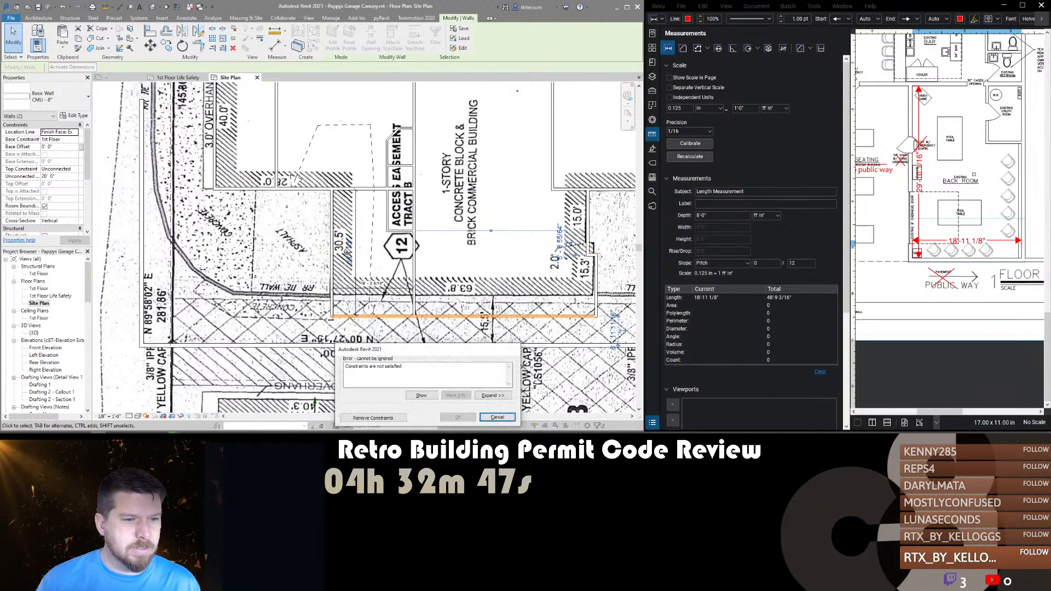
pyautogui.click(497, 417)
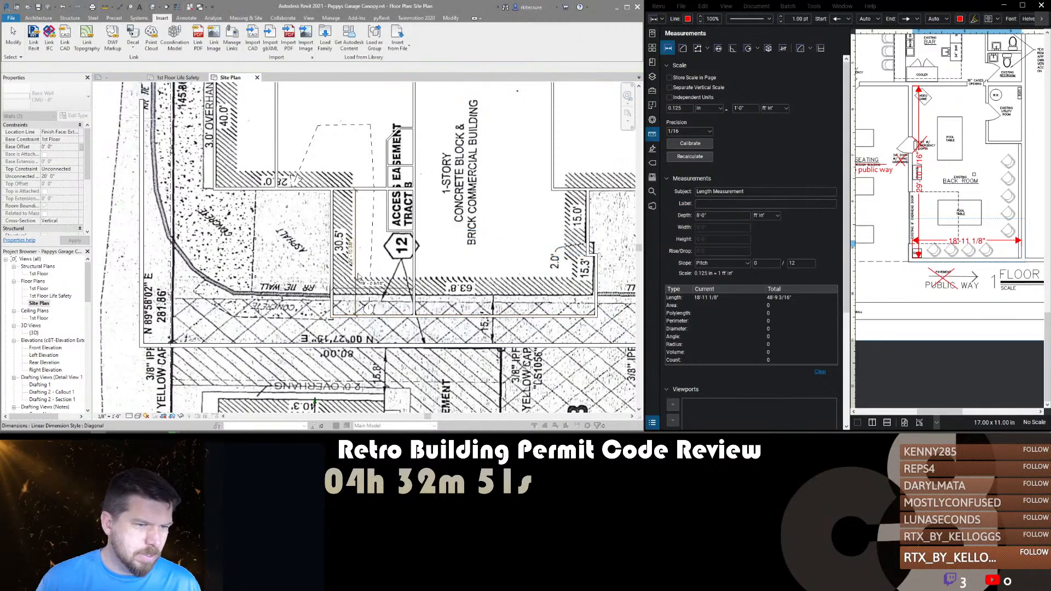
pyautogui.press('Escape')
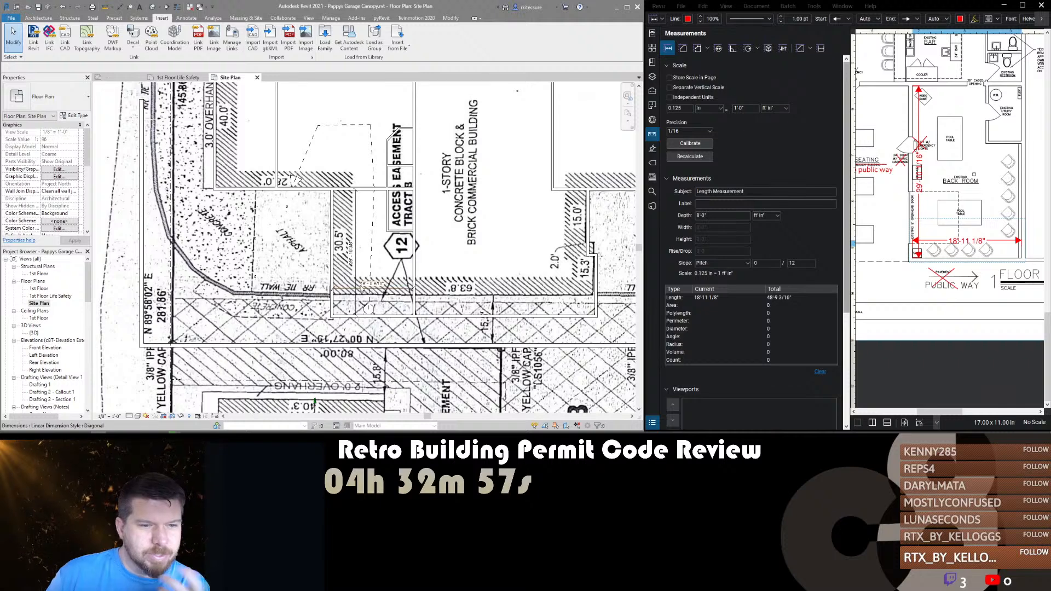
# Compare the modeled building walls with the survey's building outline and the overall permit floor plan.
pyautogui.click(353, 300)
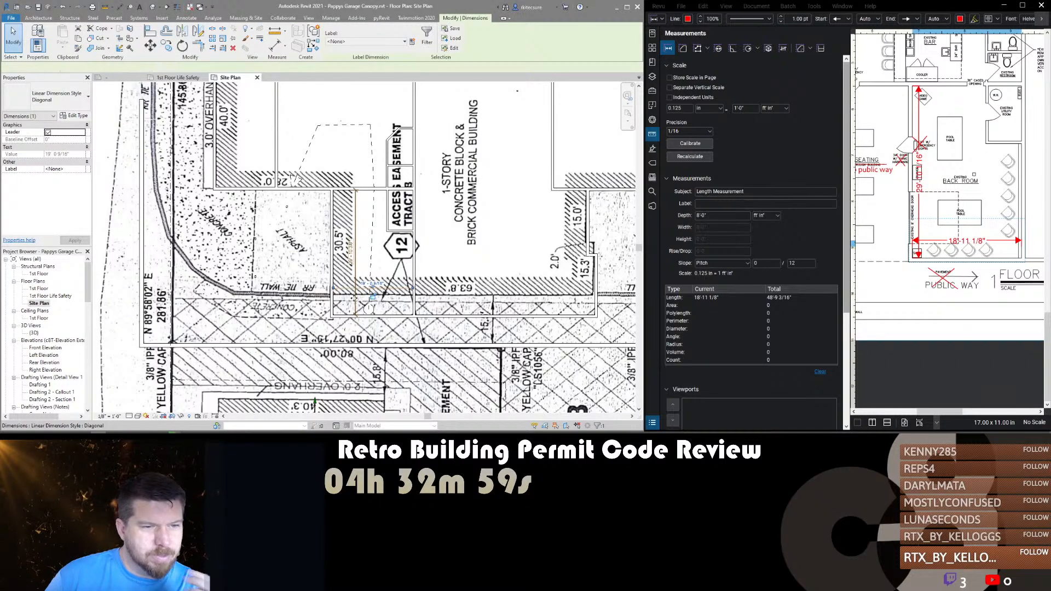
pyautogui.press('Escape')
pyautogui.scroll(-4, 354, 300)
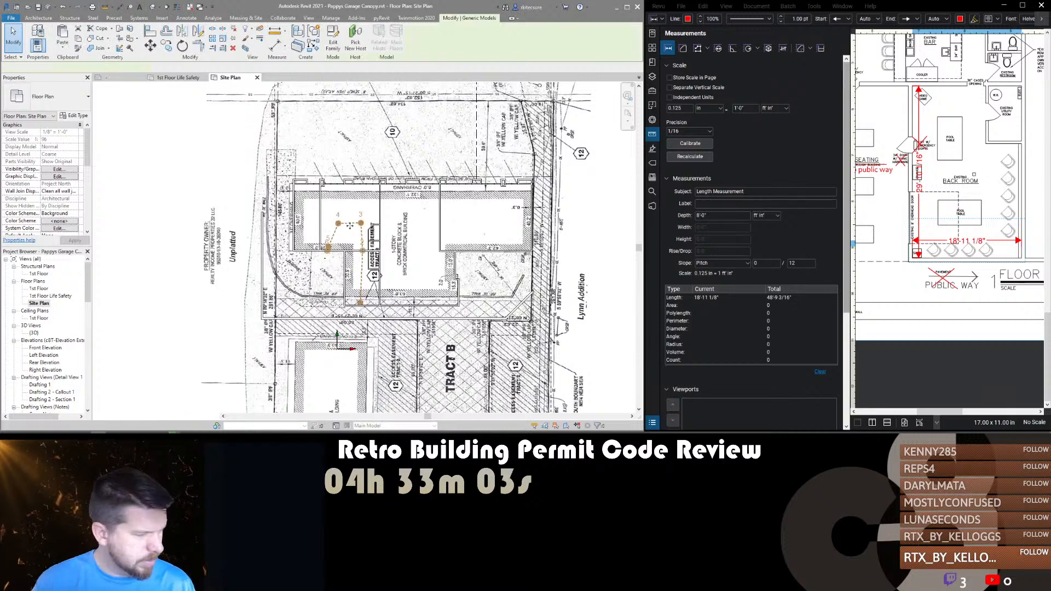
pyautogui.scroll(-2, 344, 269)
pyautogui.moveTo(475, 404); pyautogui.dragTo(507, 309, button='middle')
pyautogui.scroll(2, 507, 309)
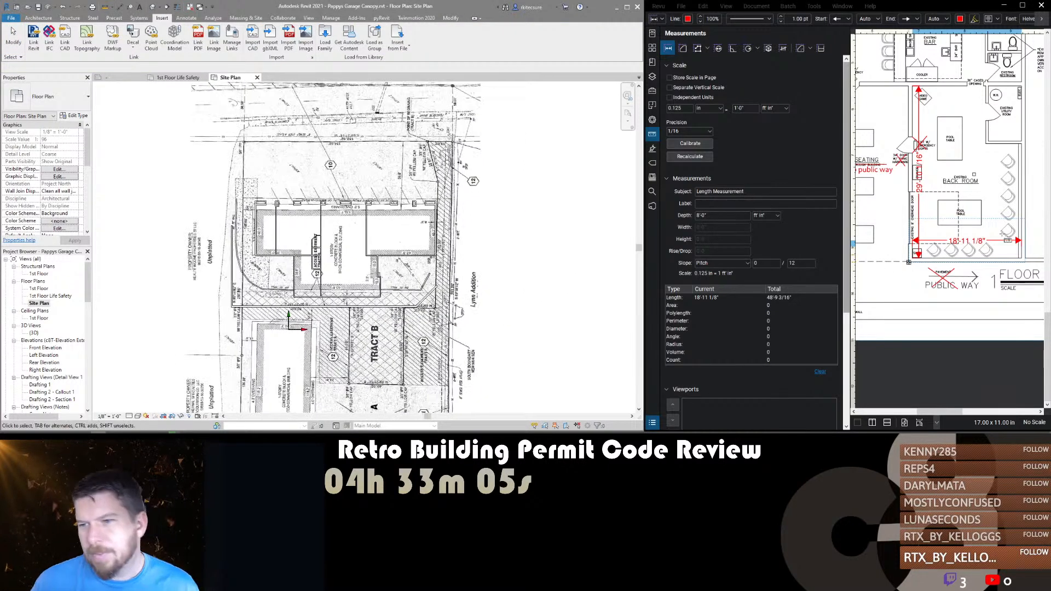
pyautogui.scroll(-3, 914, 264)
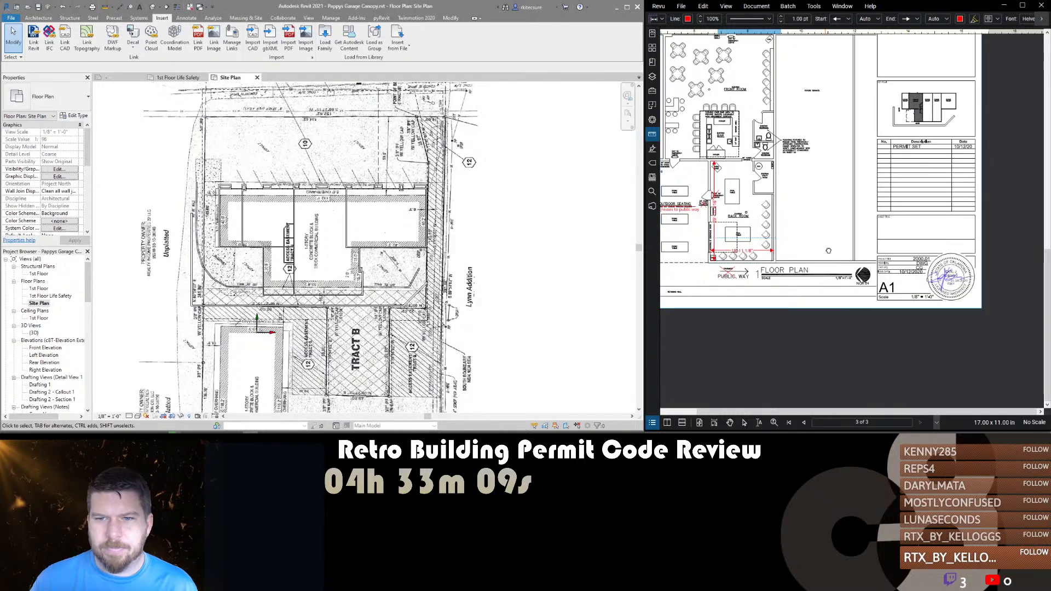
pyautogui.moveTo(741, 206); pyautogui.dragTo(831, 274, button='middle')
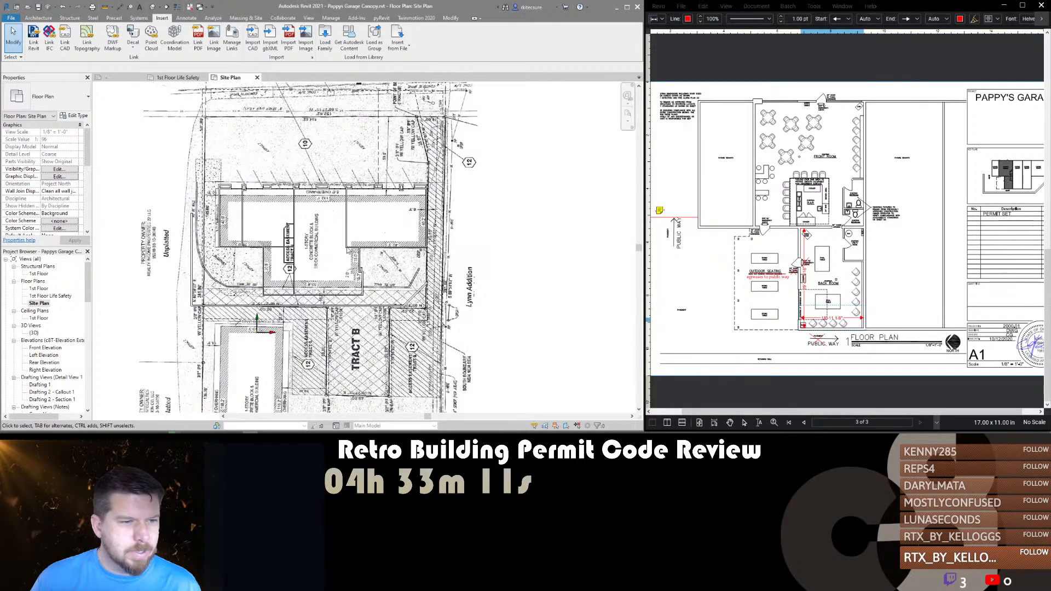
pyautogui.scroll(4, 251, 290)
pyautogui.scroll(1, 251, 290)
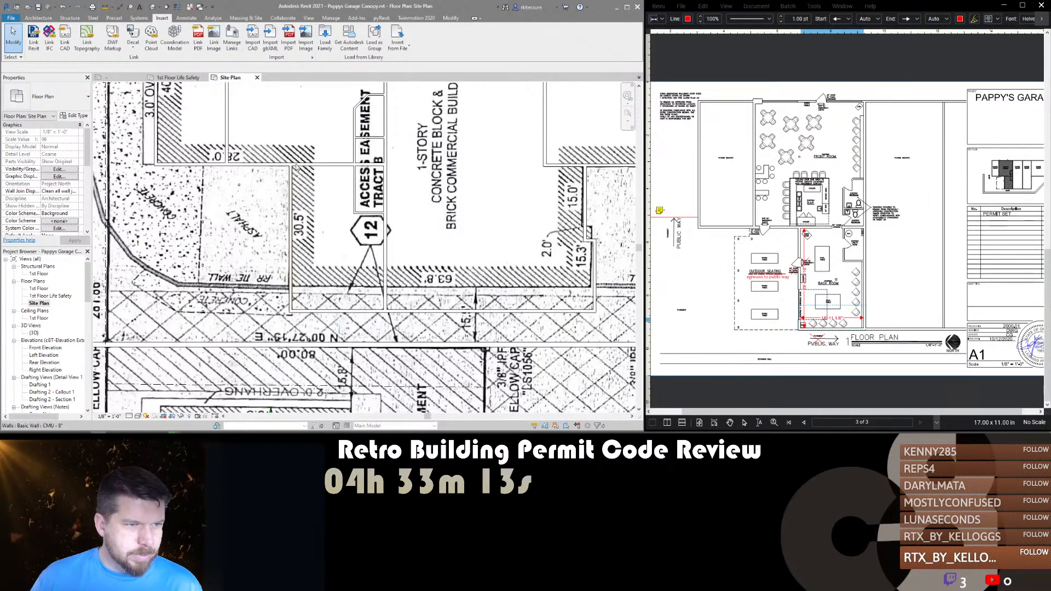
pyautogui.scroll(-2, 397, 210)
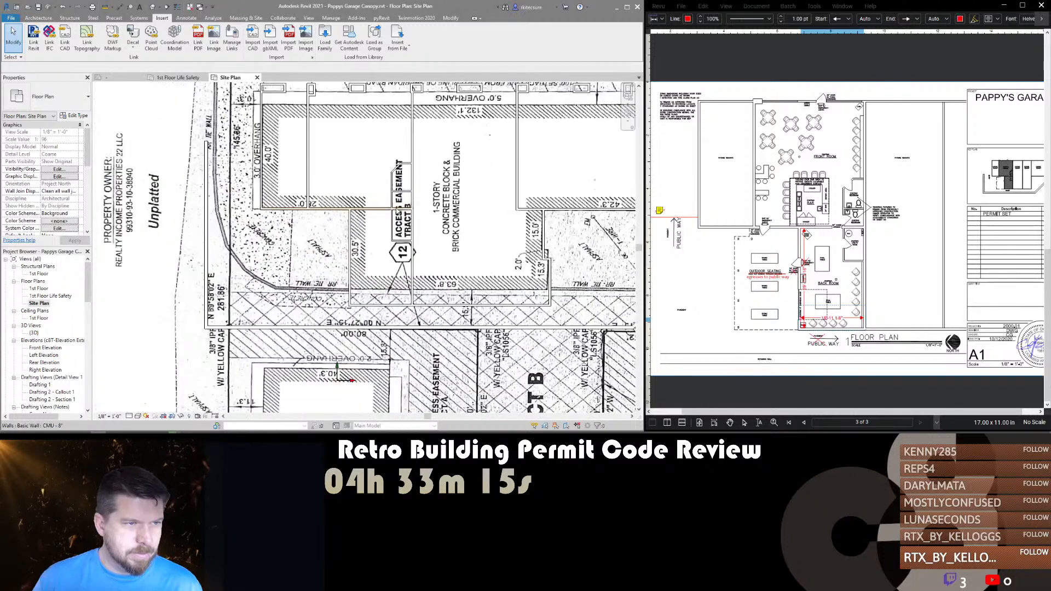
pyautogui.moveTo(302, 141); pyautogui.dragTo(310, 194, button='middle')
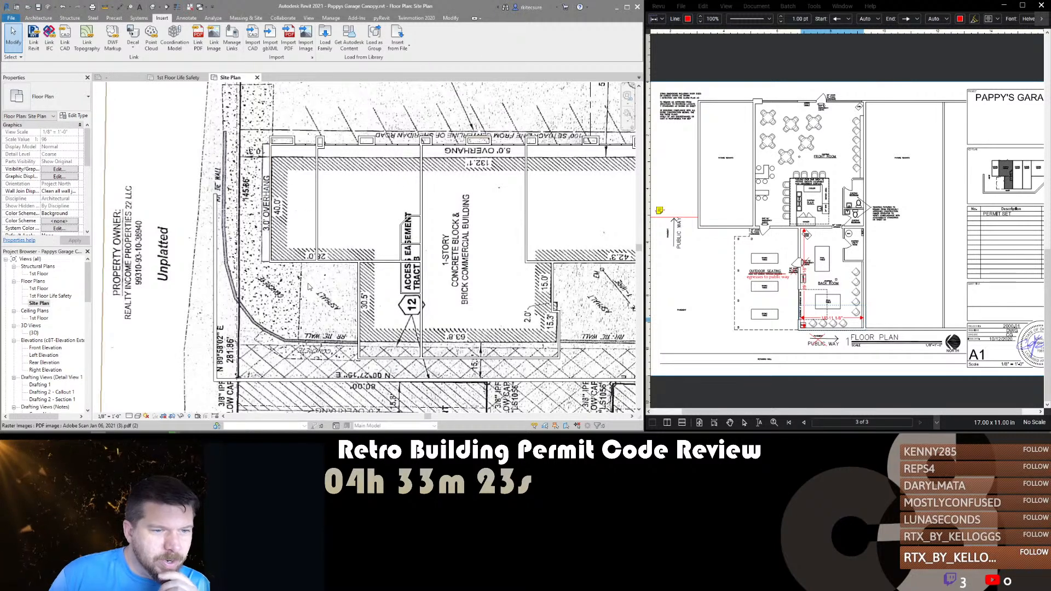
# Nudge the survey PDF in large increments so its street-side boundary moves up to the modeled property line.
pyautogui.click(377, 318)
pyautogui.hotkey('shift', 'Down')
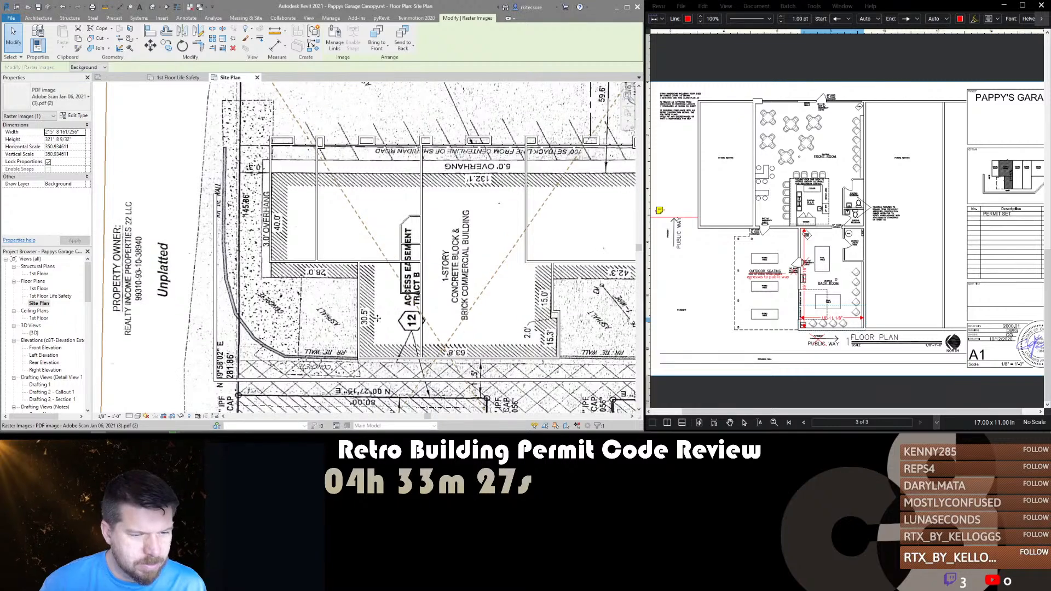
pyautogui.scroll(-2, 377, 318)
pyautogui.scroll(-1, 359, 233)
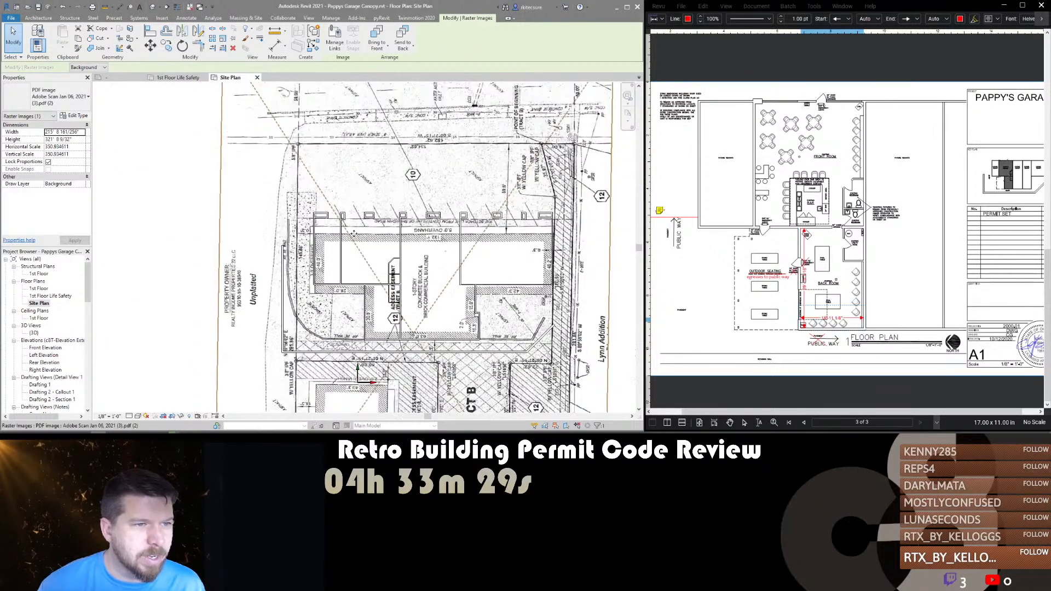
pyautogui.scroll(-2, 354, 233)
pyautogui.hotkey('shift', 'Up')
pyautogui.hotkey('shift', 'Up')
pyautogui.hotkey('shift', 'Up')
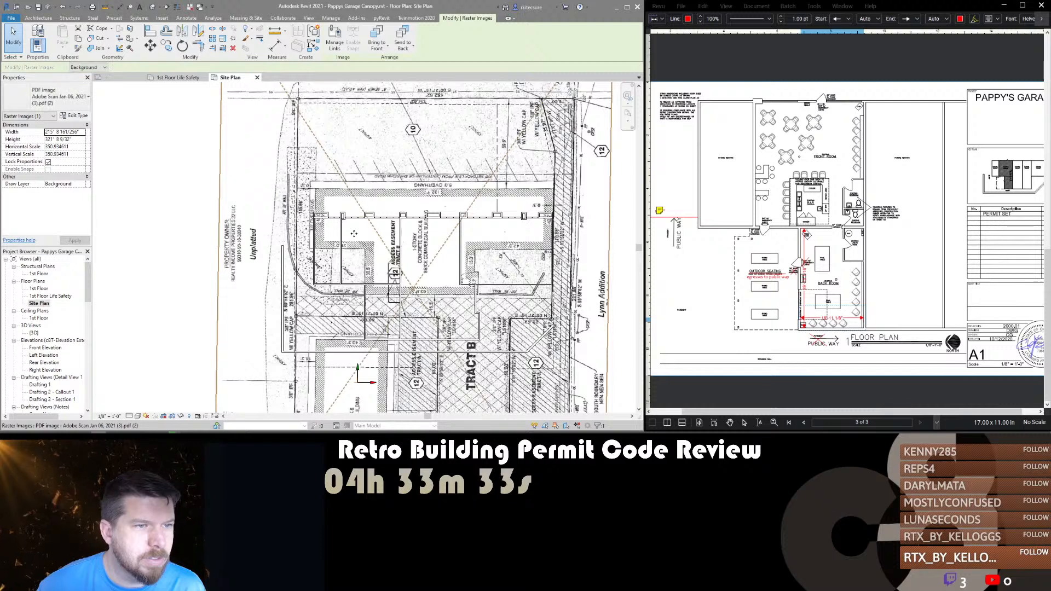
# Fine-nudge the survey PDF down and left so its 5/8" IPF corner meets the modeled property line's corner.
pyautogui.press('Down')
pyautogui.press('Down')
pyautogui.press('Left')
pyautogui.press('Left')
pyautogui.press('Left')
pyautogui.press('Left')
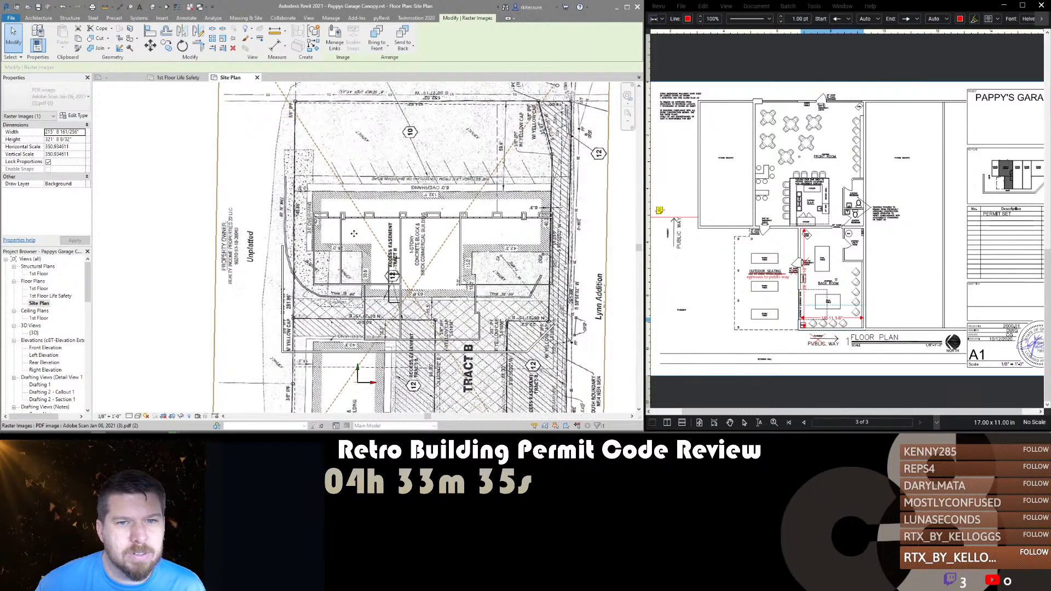
pyautogui.press('Down')
pyautogui.press('Down')
pyautogui.press('Down')
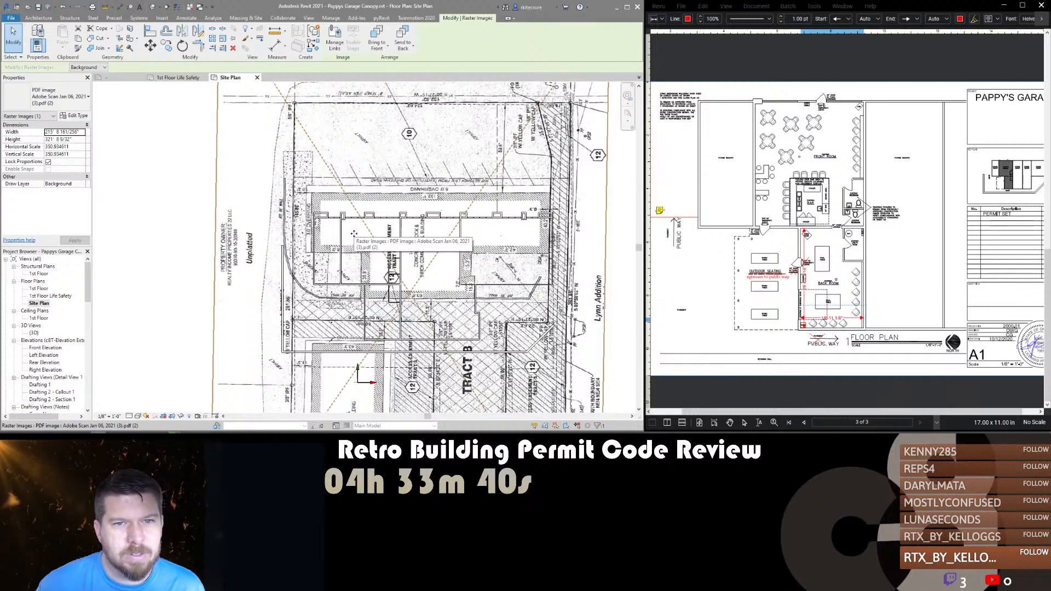
pyautogui.press('Right')
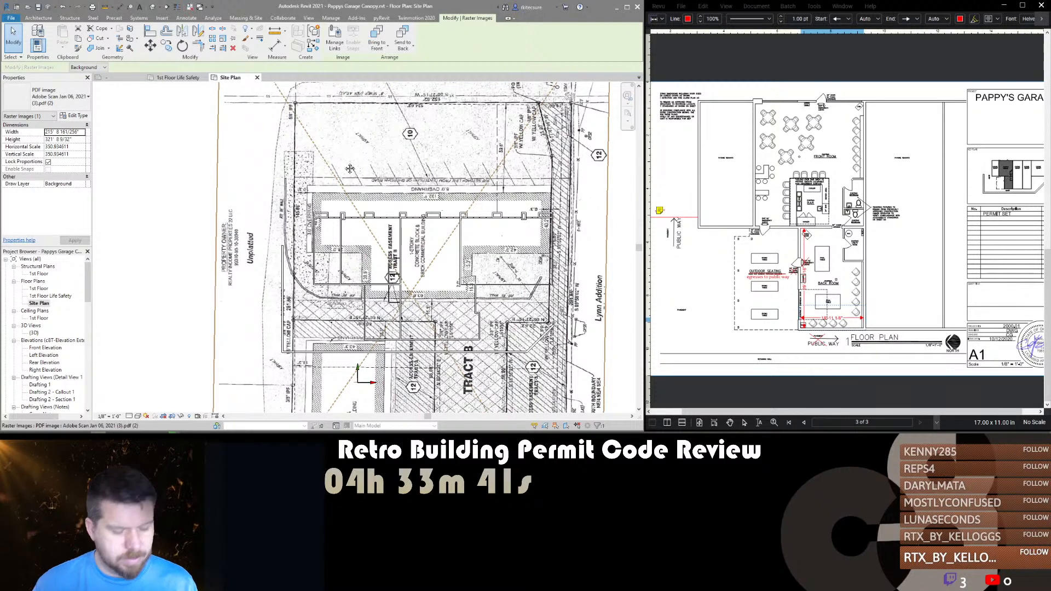
# Resize the survey PDF graphically from its 5/8" IPF corner, using the far end of the 18.00' boundary segment as reference.
pyautogui.scroll(2, 350, 169)
pyautogui.press('r')
pyautogui.press('e')
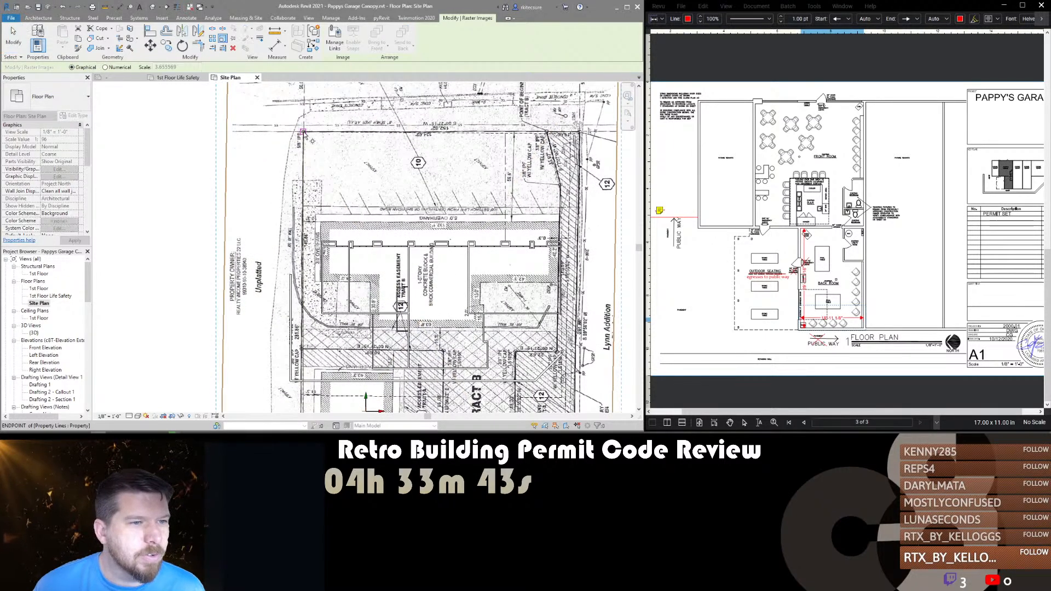
pyautogui.click(302, 133)
pyautogui.scroll(5, 569, 144)
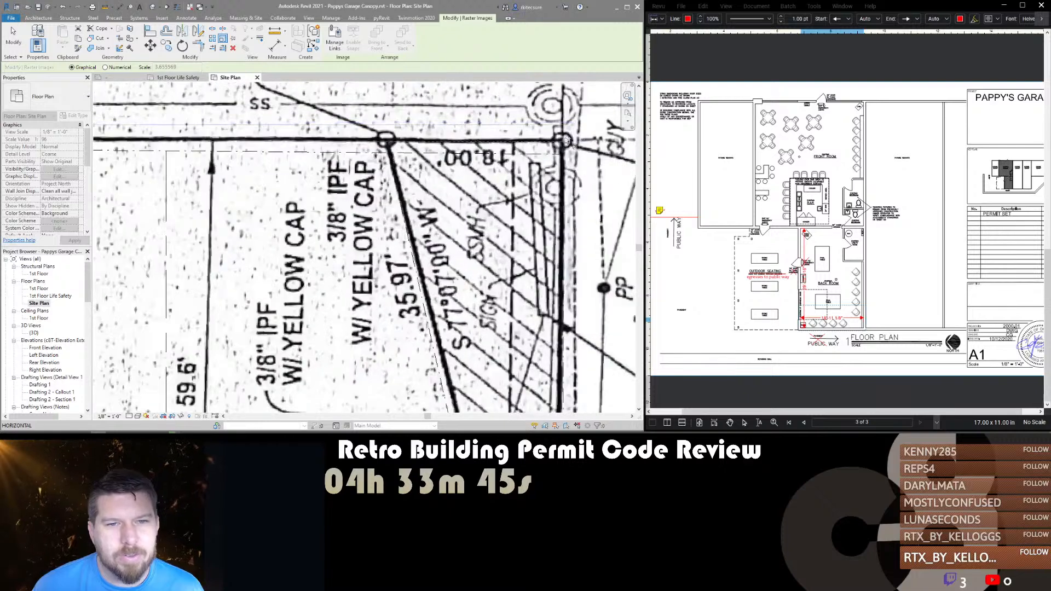
pyautogui.click(561, 141)
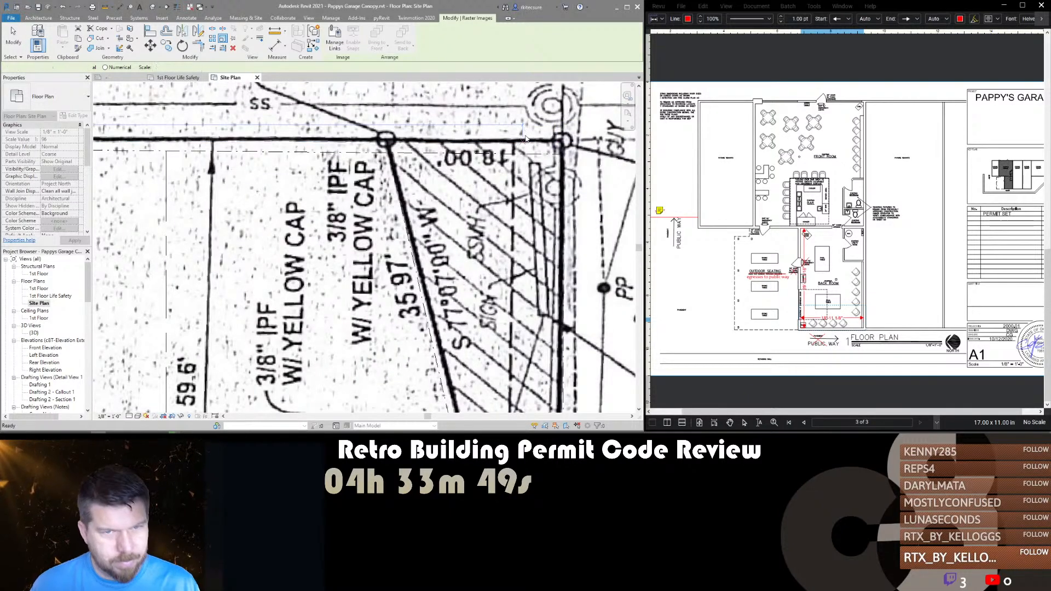
pyautogui.click(562, 143)
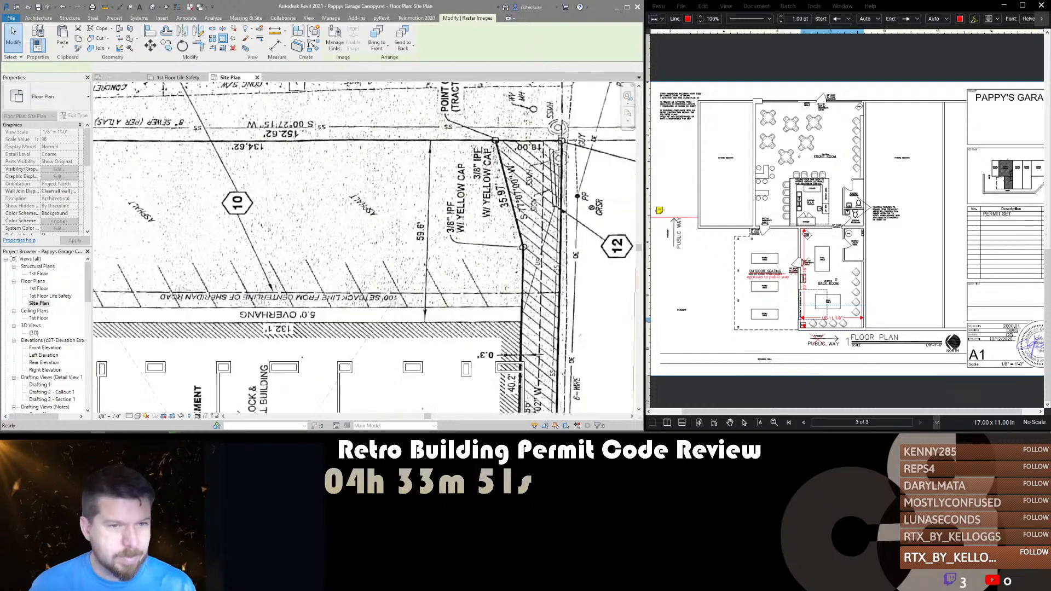
# Rotate the survey PDF about its 5/8" IPF corner to align its street-side boundary with the modeled property line.
pyautogui.moveTo(253, 178); pyautogui.dragTo(500, 224, button='middle')
pyautogui.press('r')
pyautogui.press('o')
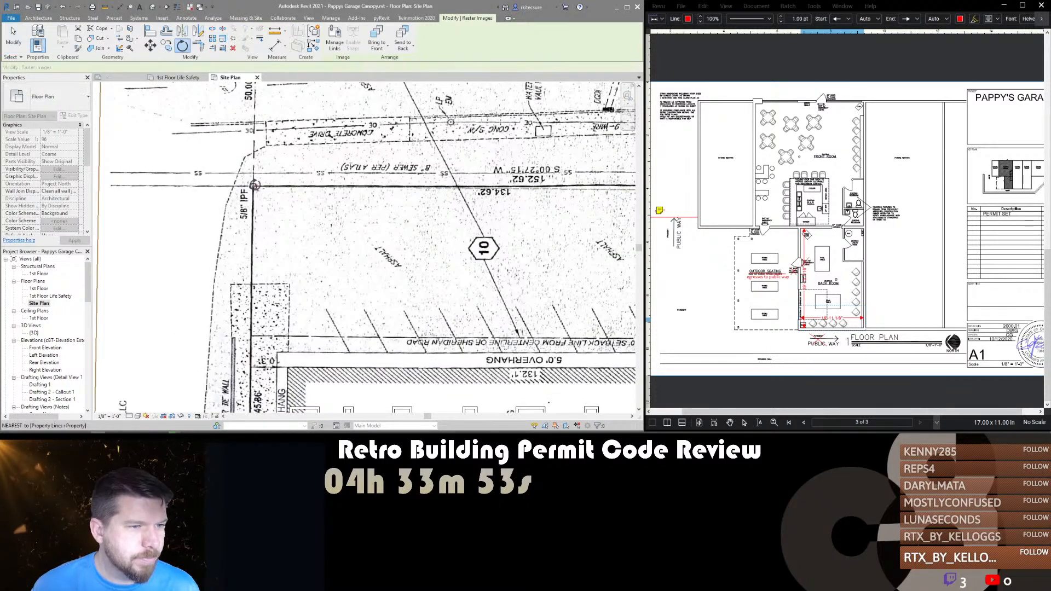
pyautogui.scroll(-4, 254, 186)
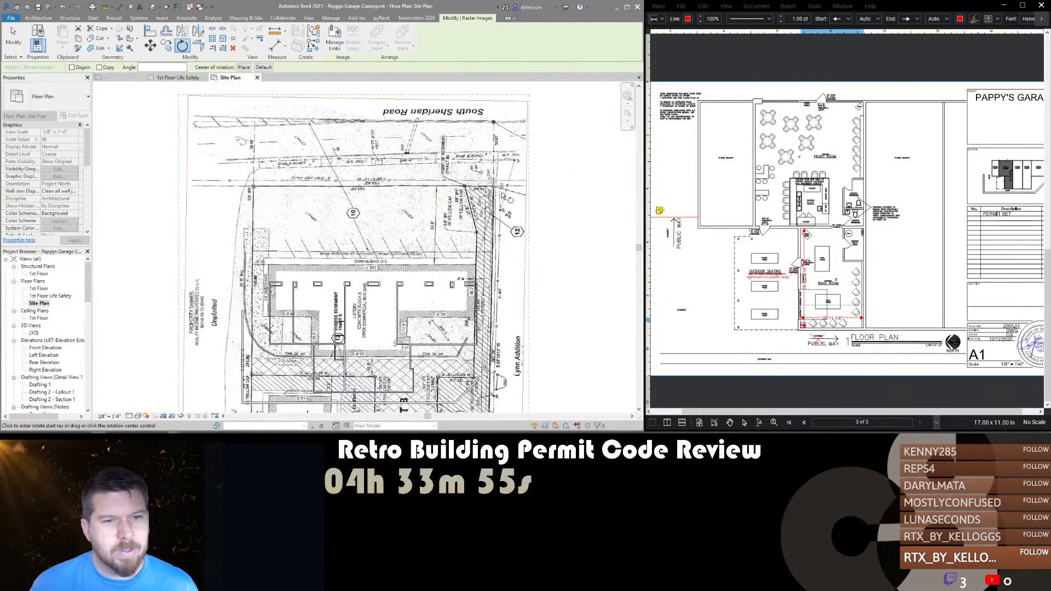
pyautogui.scroll(5, 502, 195)
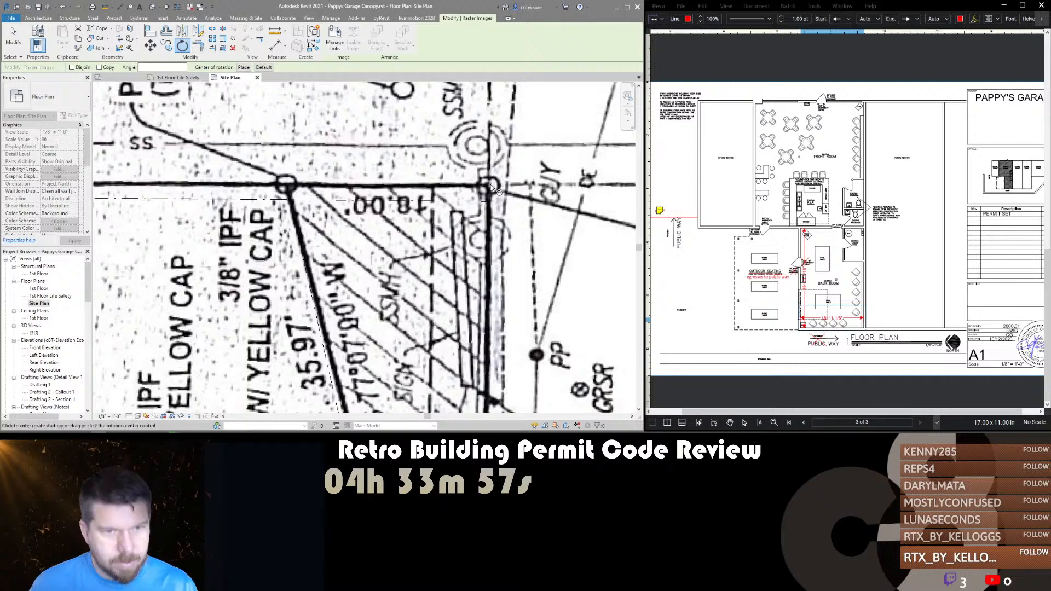
pyautogui.click(488, 203)
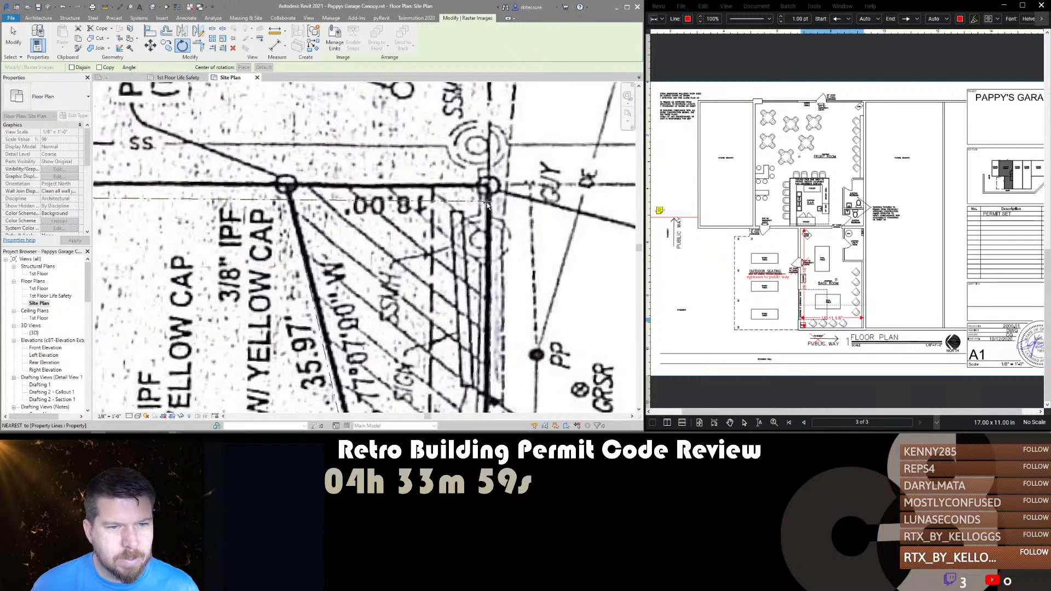
pyautogui.scroll(-6, 498, 191)
pyautogui.scroll(-1, 498, 191)
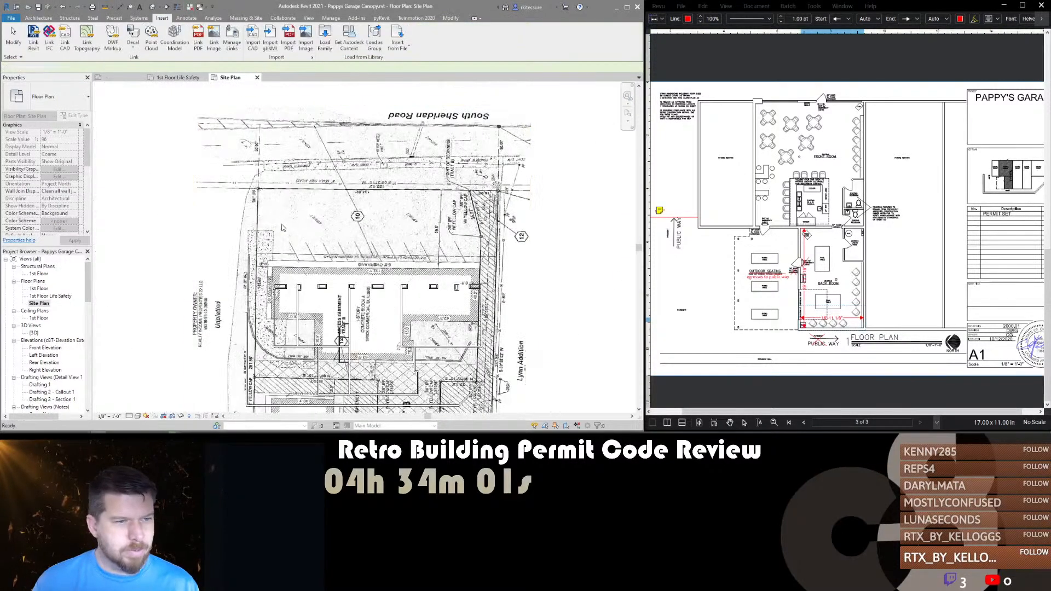
# Add an aligned dimension for the width of the modeled Tract B boundary, between its two long property lines.
pyautogui.moveTo(310, 231); pyautogui.dragTo(320, 162, button='middle')
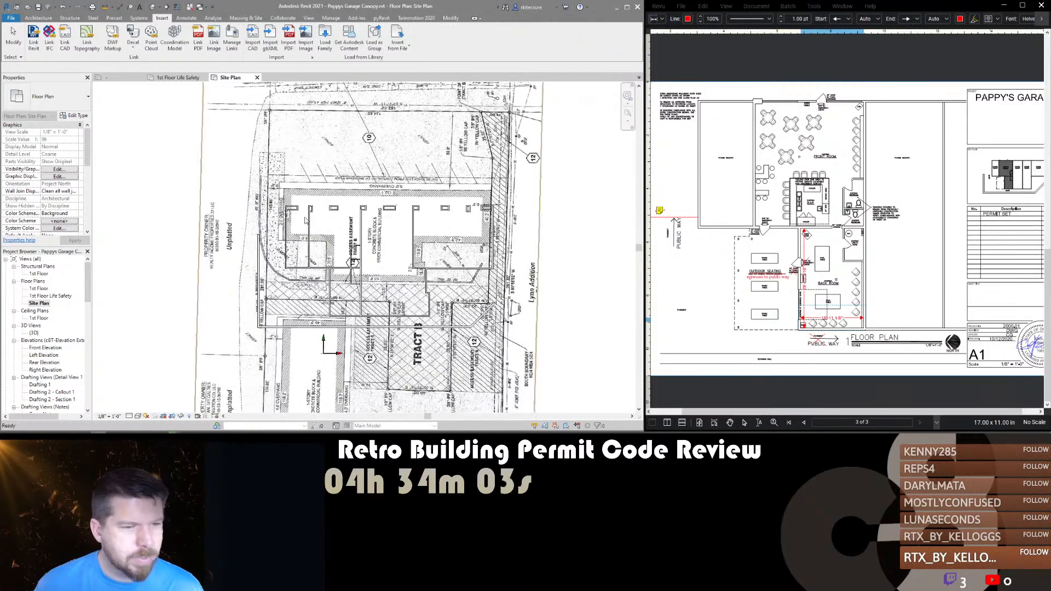
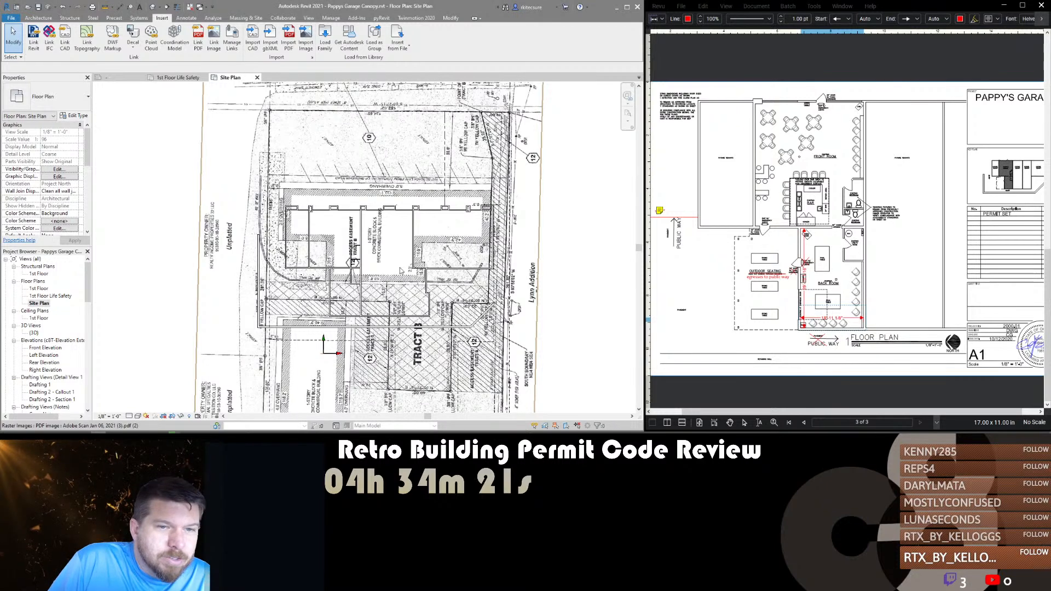
pyautogui.moveTo(464, 322); pyautogui.dragTo(466, 204, button='middle')
pyautogui.scroll(-2, 370, 272)
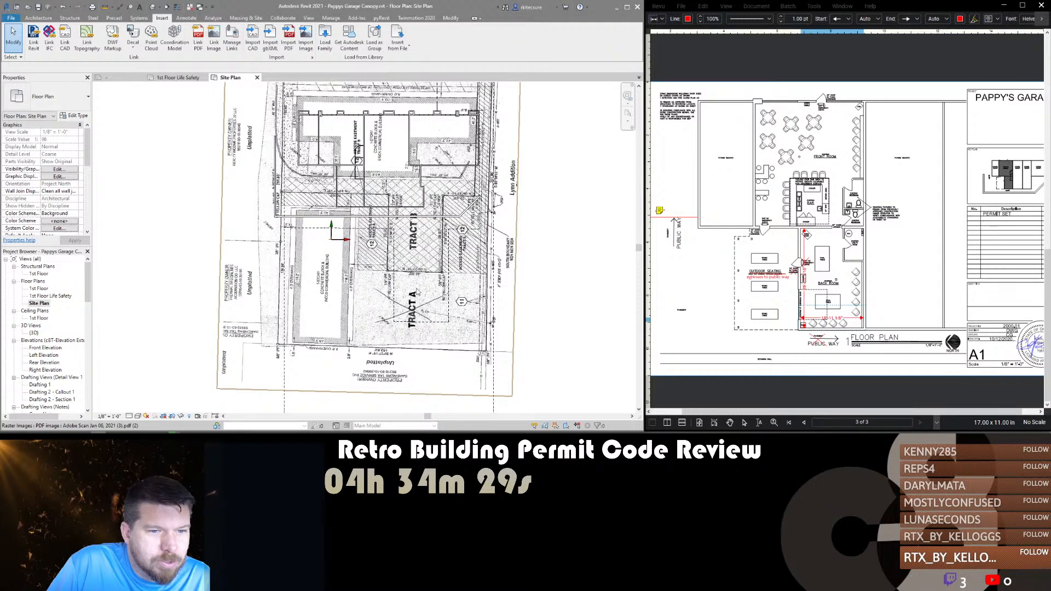
pyautogui.moveTo(403, 248); pyautogui.dragTo(411, 270, button='middle')
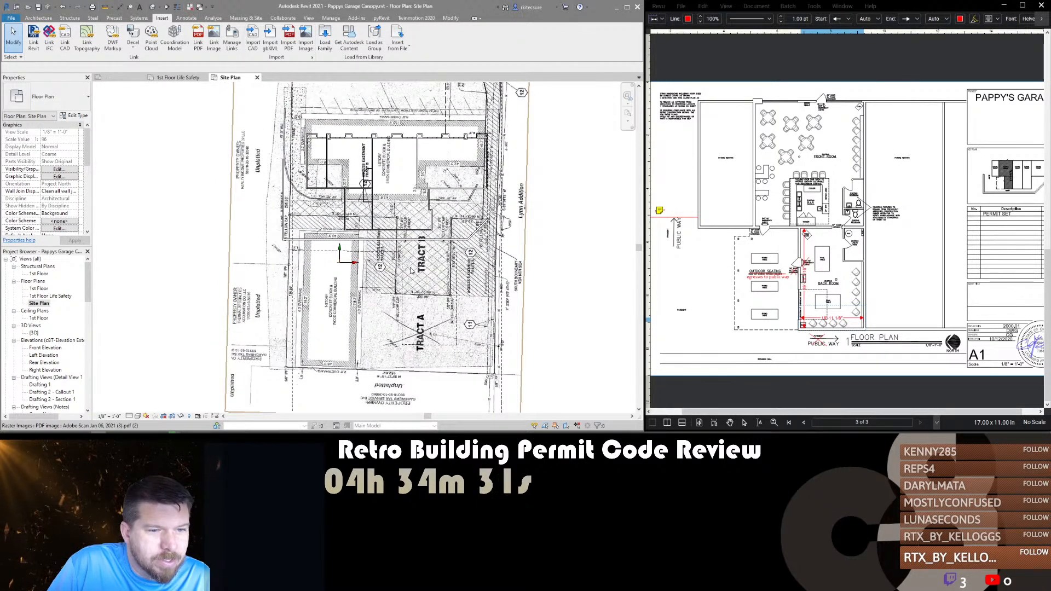
pyautogui.scroll(3, 406, 364)
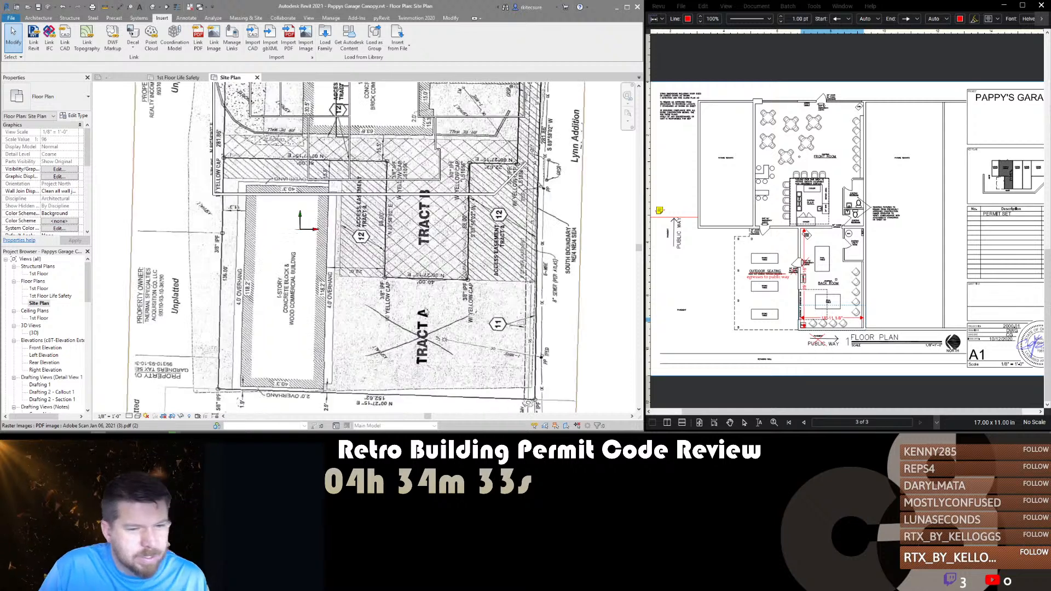
pyautogui.moveTo(460, 258); pyautogui.dragTo(464, 261, button='middle')
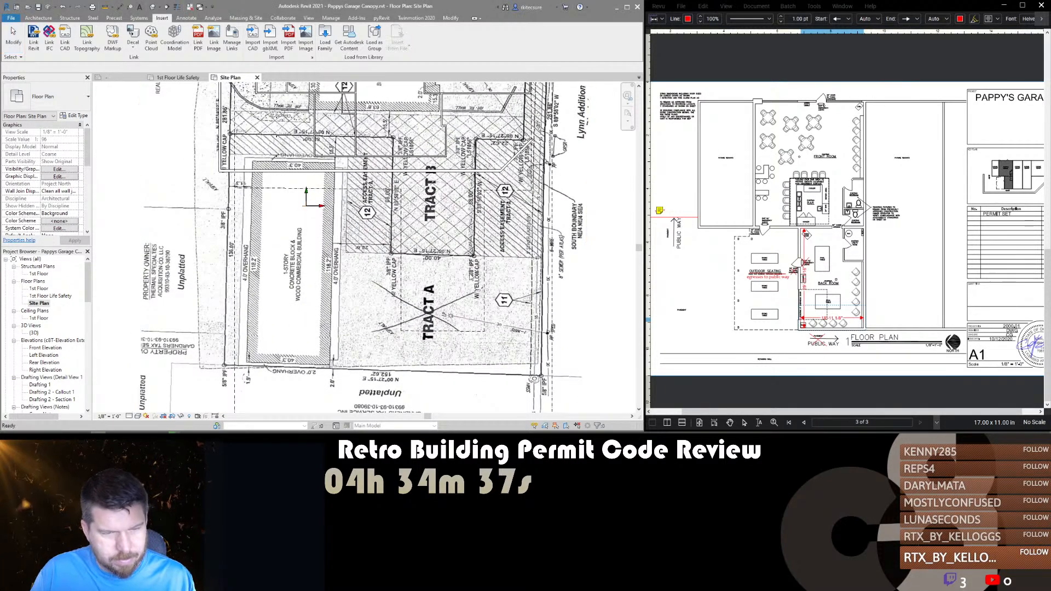
pyautogui.press('d')
pyautogui.press('i')
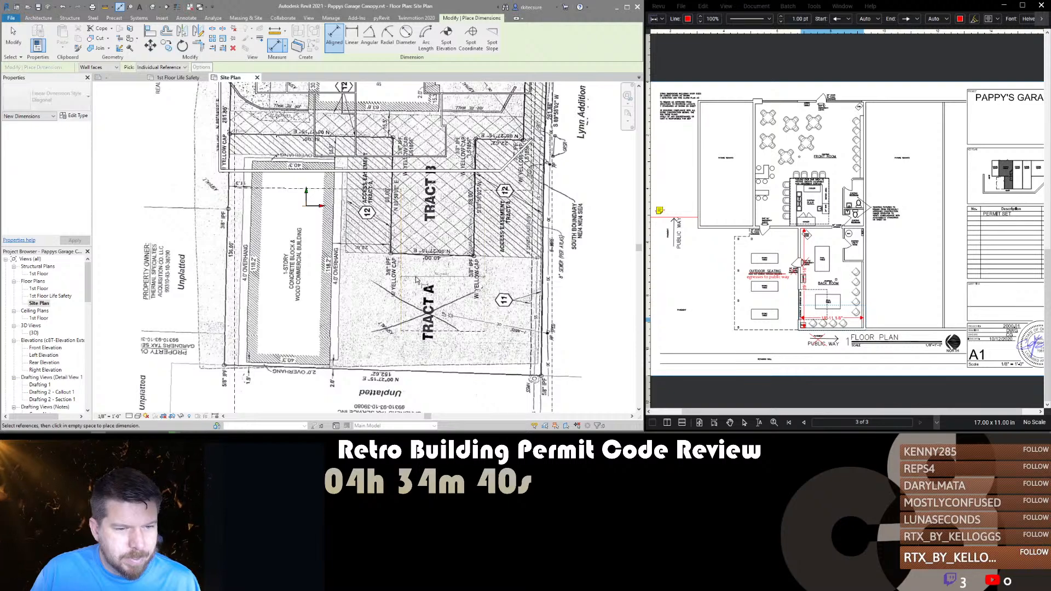
pyautogui.scroll(5, 425, 277)
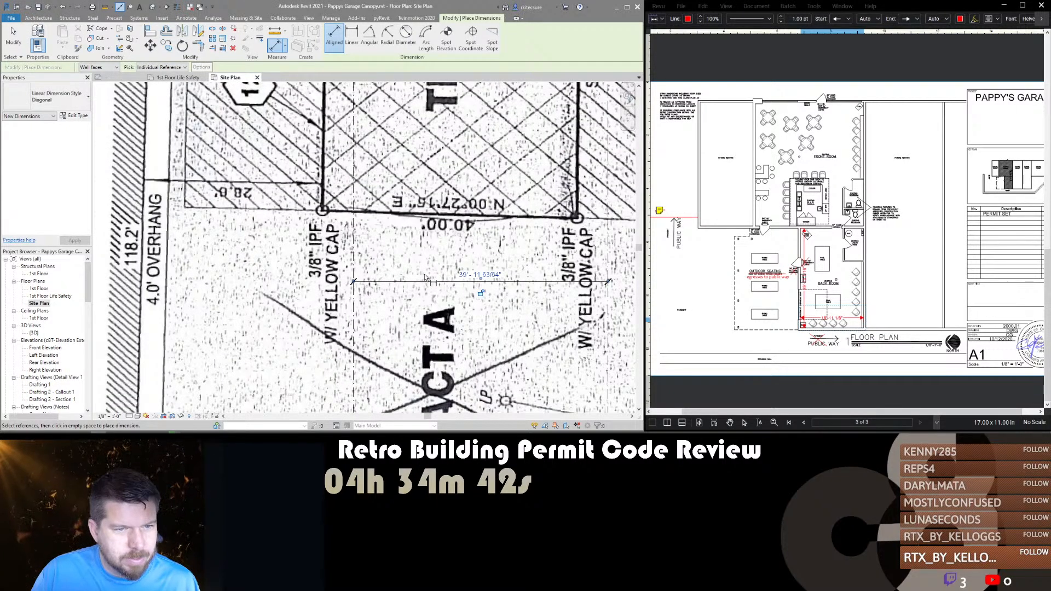
pyautogui.scroll(-4, 424, 274)
pyautogui.scroll(1, 426, 278)
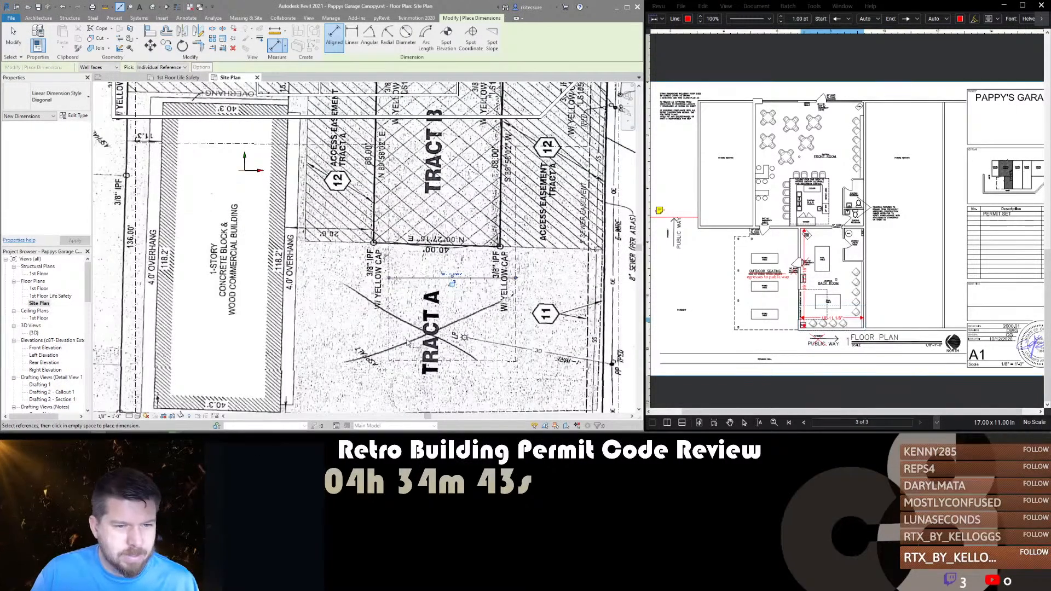
# Add an aligned dimension for the length of the modeled Tract B boundary, between its two short property lines.
pyautogui.click(406, 360)
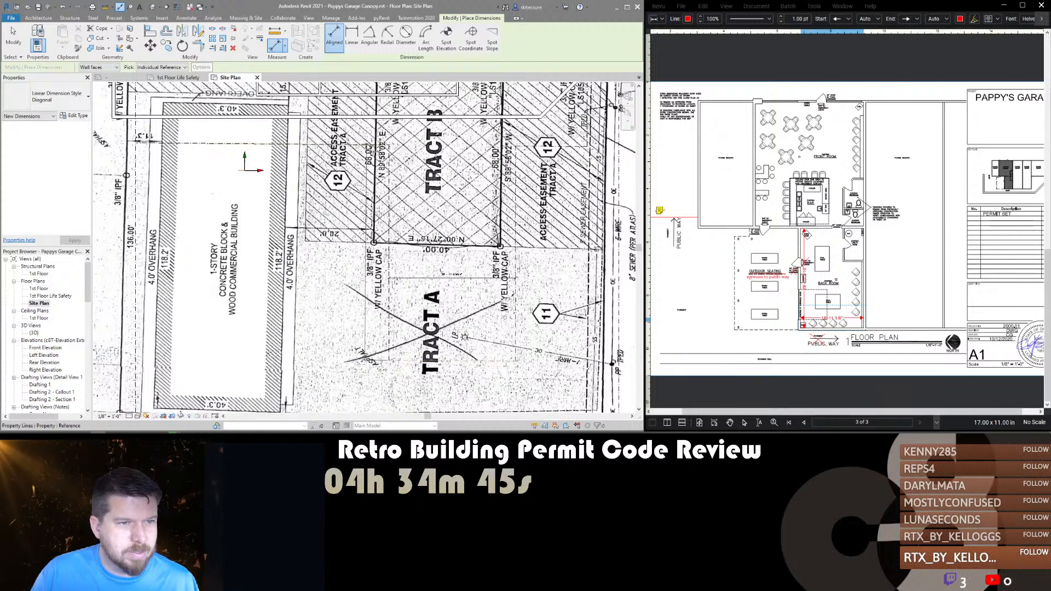
pyautogui.click(366, 144)
pyautogui.click(399, 186)
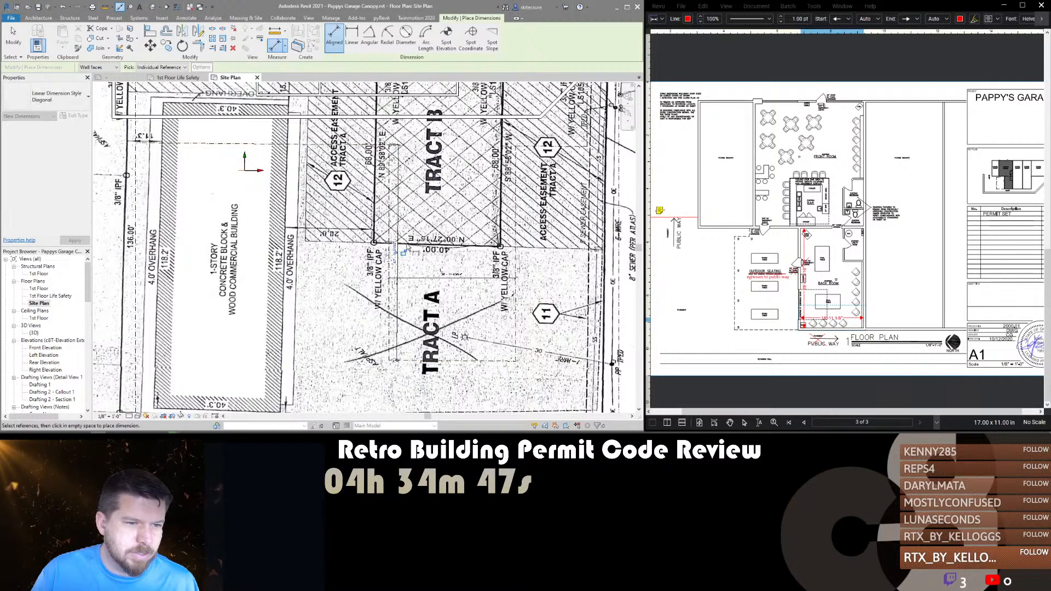
pyautogui.moveTo(429, 196); pyautogui.dragTo(432, 244, button='middle')
pyautogui.scroll(-3, 433, 243)
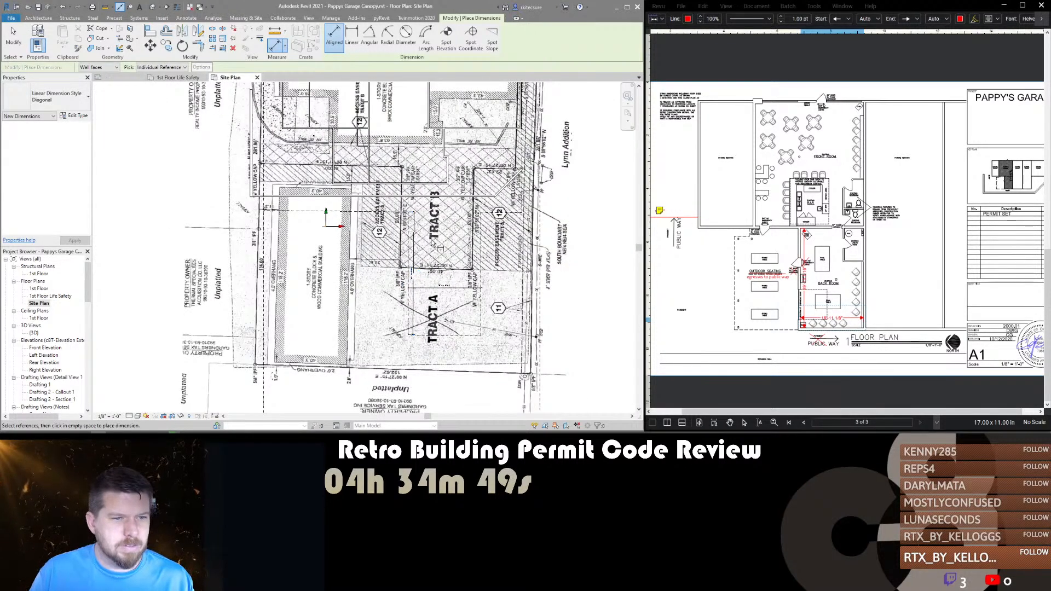
# Compare the survey's tract boundaries with the modeled property lines, from Tract B up to South Sheridan Road.
pyautogui.press('Escape')
pyautogui.scroll(-1, 433, 243)
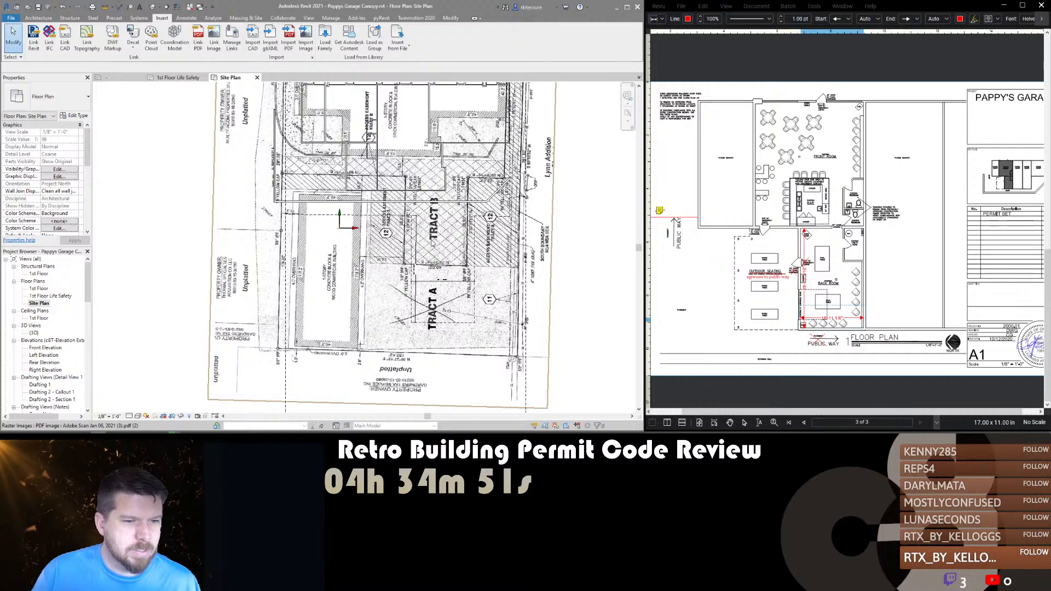
pyautogui.scroll(5, 433, 243)
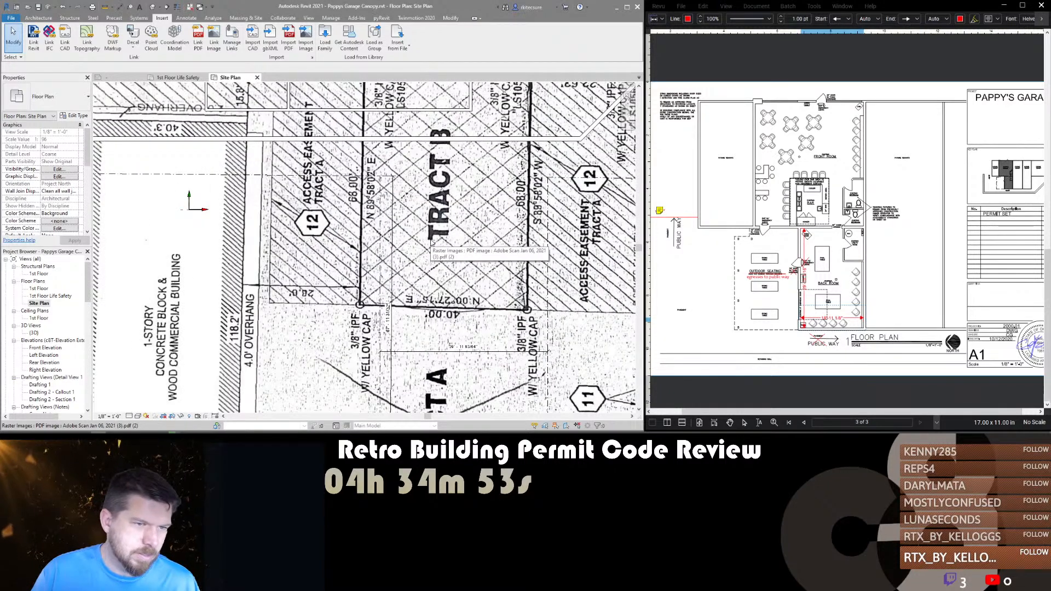
pyautogui.scroll(-3, 431, 243)
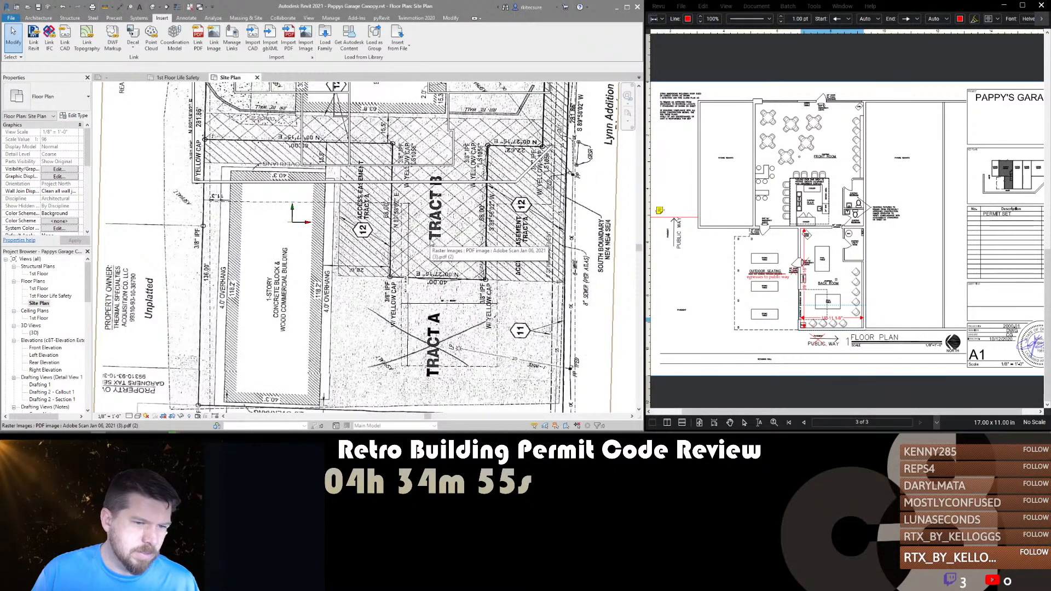
pyautogui.moveTo(446, 226); pyautogui.dragTo(463, 318, button='middle')
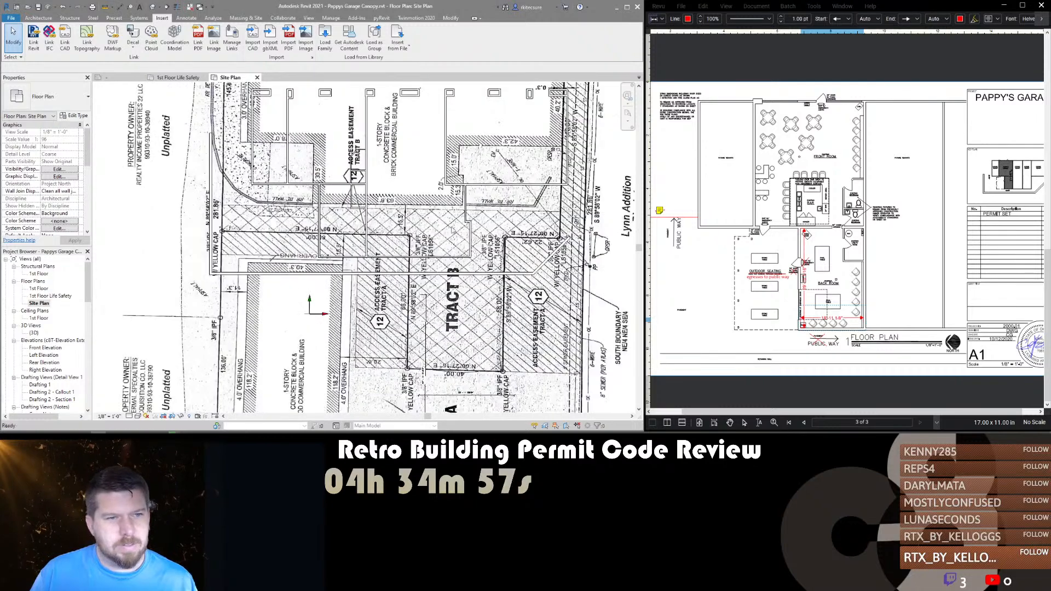
pyautogui.scroll(-1, 453, 230)
pyautogui.moveTo(433, 174); pyautogui.dragTo(444, 341, button='middle')
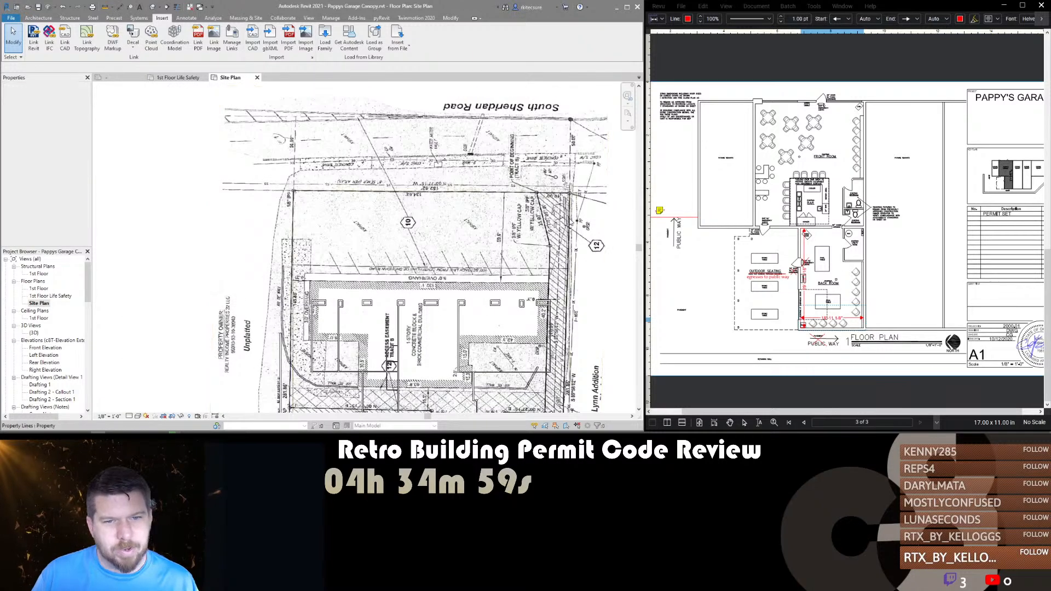
# Edit the outer property line sketch, set the width between its two long sides to 152.62', and finish the sketch.
pyautogui.doubleClick(568, 215)
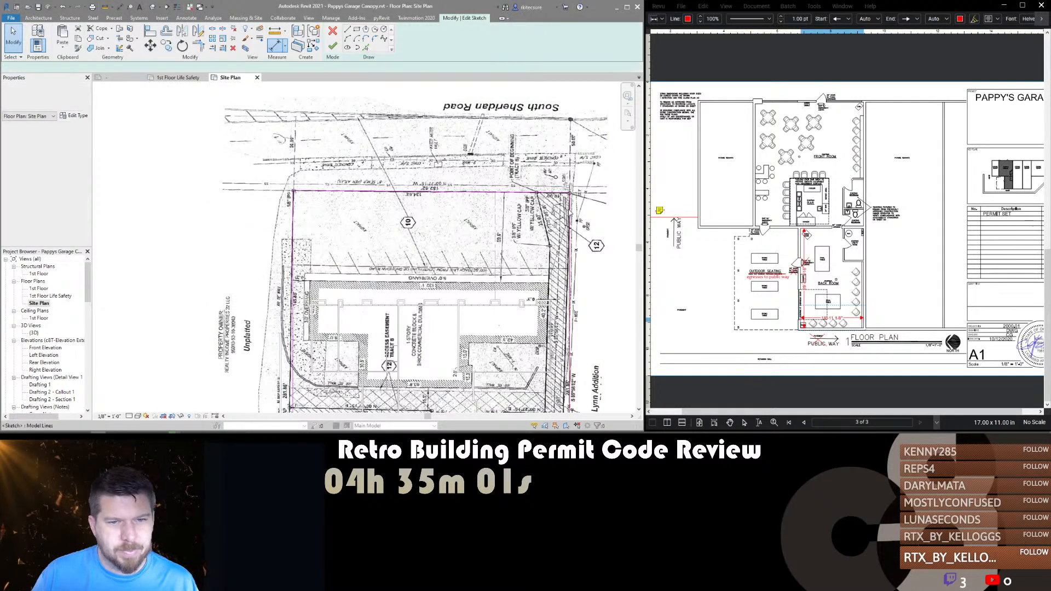
pyautogui.click(570, 213)
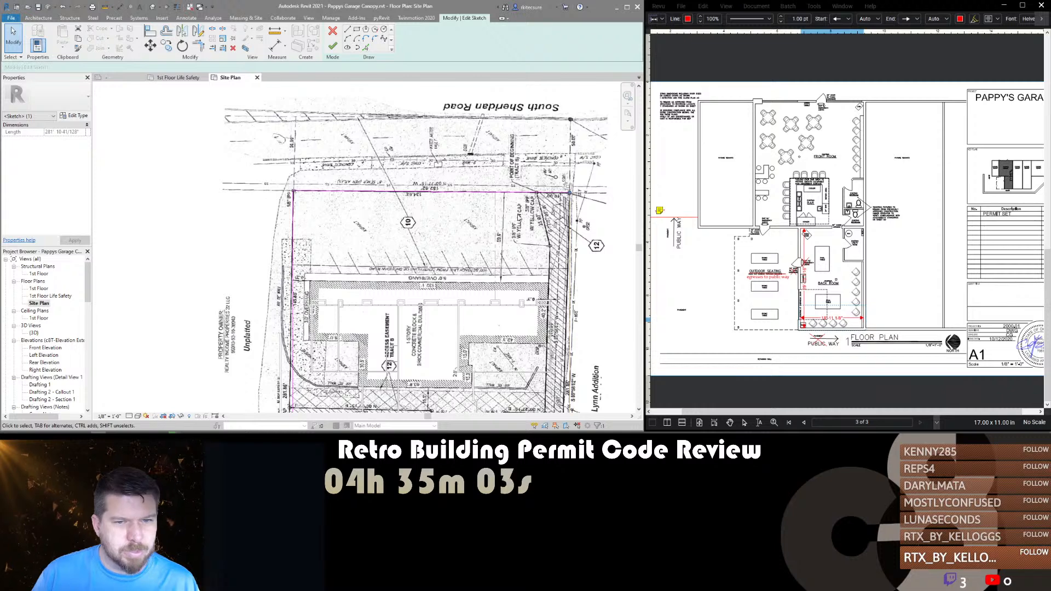
pyautogui.scroll(-4, 472, 182)
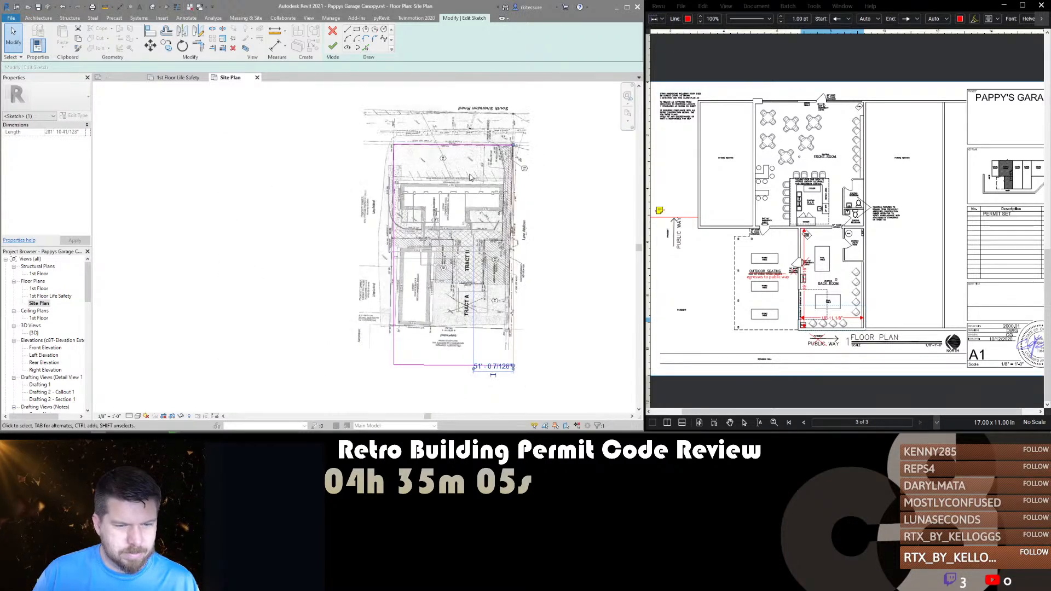
pyautogui.moveTo(471, 367); pyautogui.dragTo(393, 367)
pyautogui.scroll(1, 459, 144)
pyautogui.scroll(5, 459, 143)
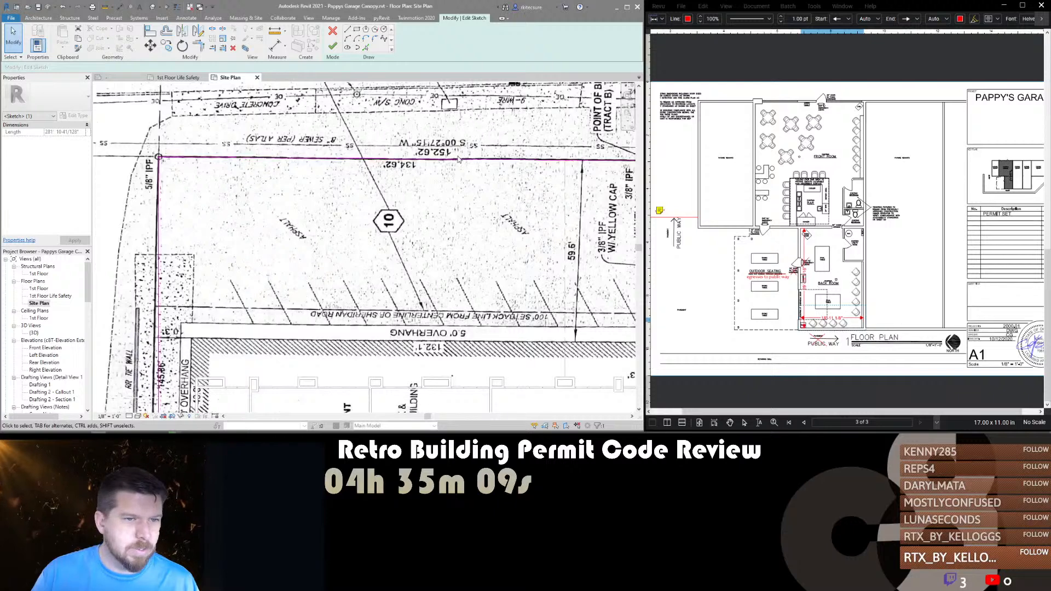
pyautogui.scroll(-6, 459, 159)
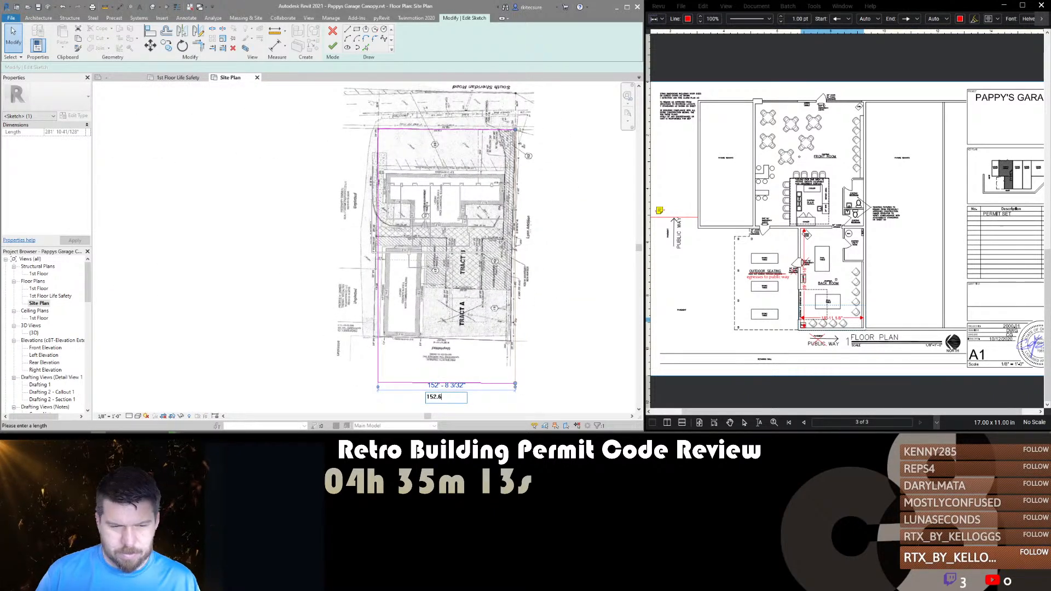
pyautogui.write('2')
pyautogui.press('Return')
pyautogui.click(332, 46)
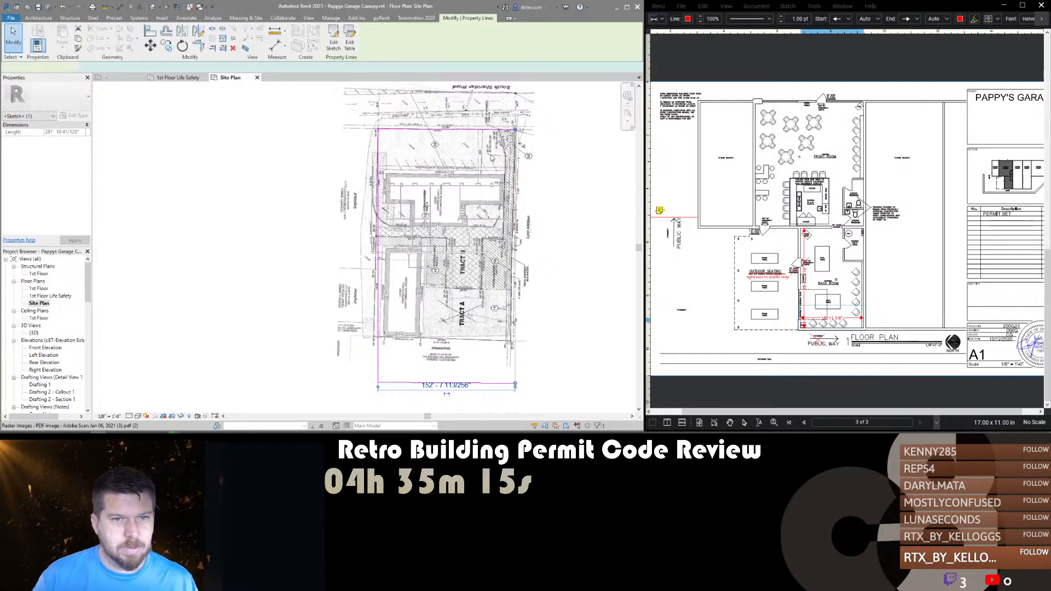
# Edit the outer property line sketch again, set its street-to-rear length to 281.86', and finish the sketch.
pyautogui.doubleClick(442, 383)
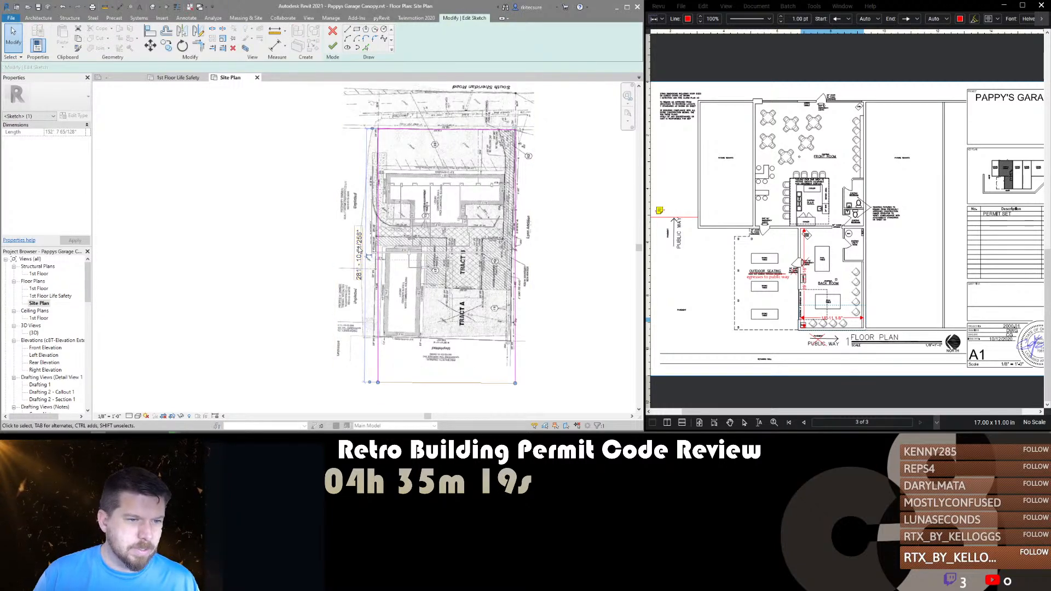
pyautogui.scroll(5, 360, 251)
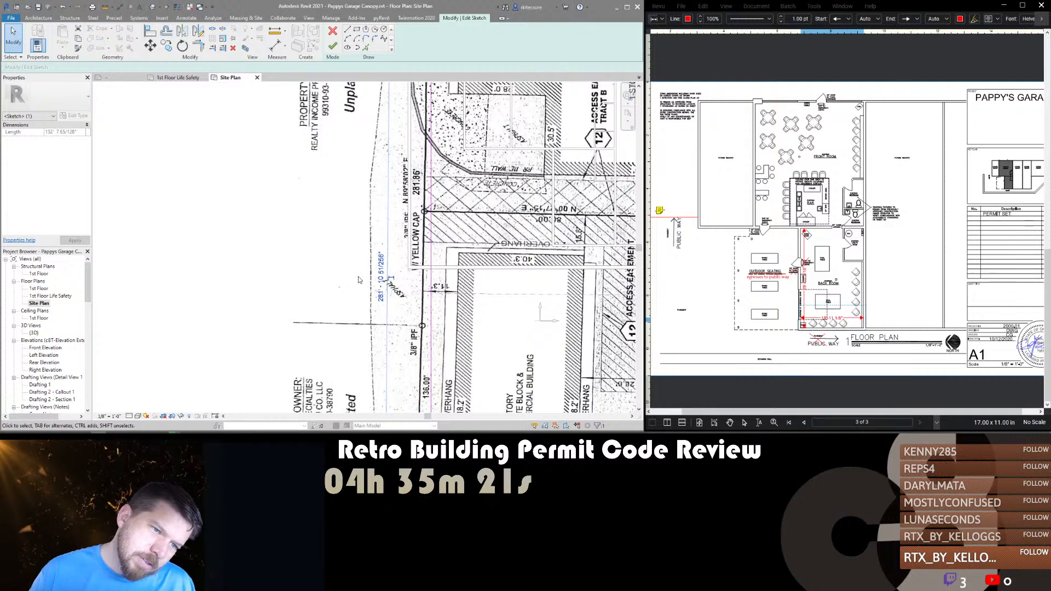
pyautogui.click(380, 275)
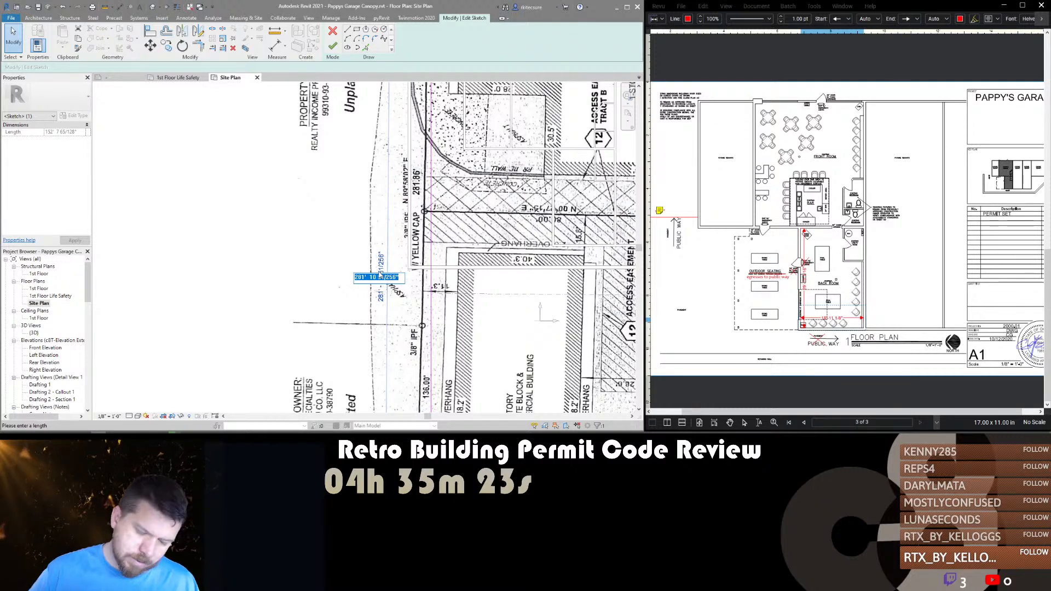
pyautogui.write('281.86')
pyautogui.press('Return')
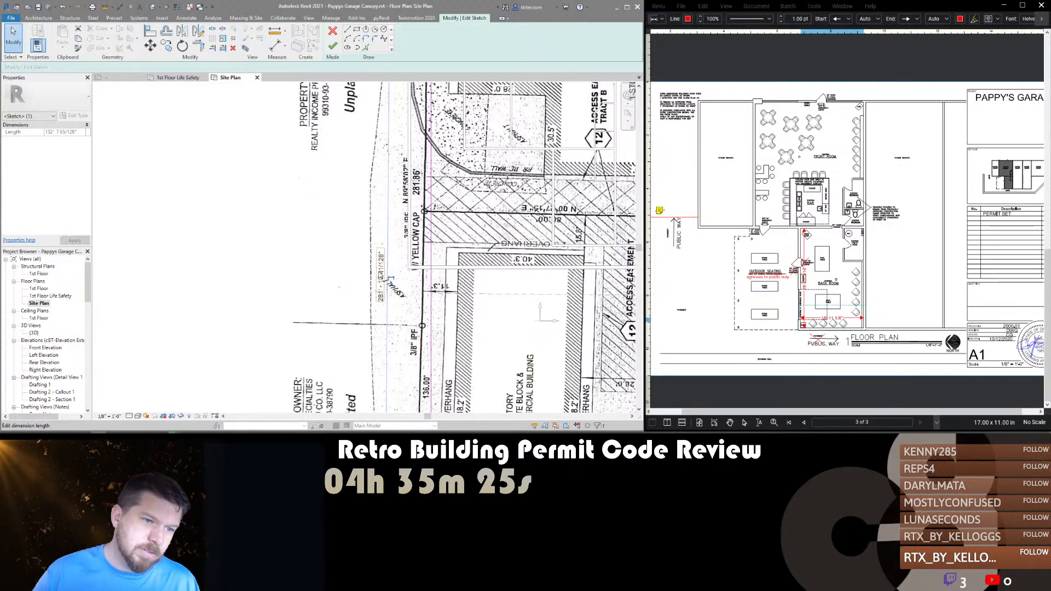
pyautogui.scroll(-5, 451, 206)
pyautogui.press('Escape')
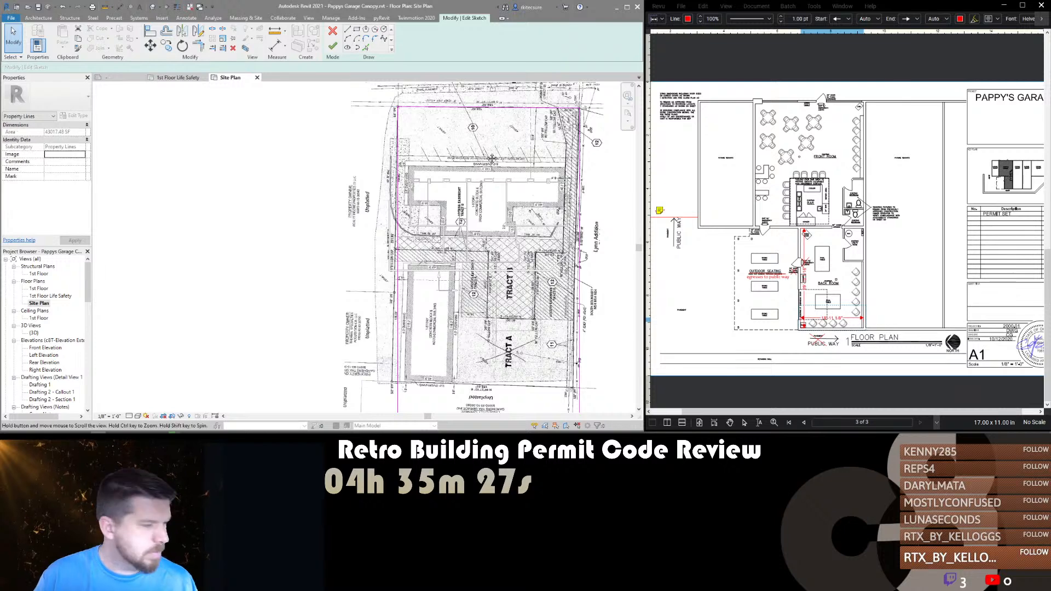
pyautogui.scroll(-1, 483, 170)
pyautogui.scroll(2, 558, 168)
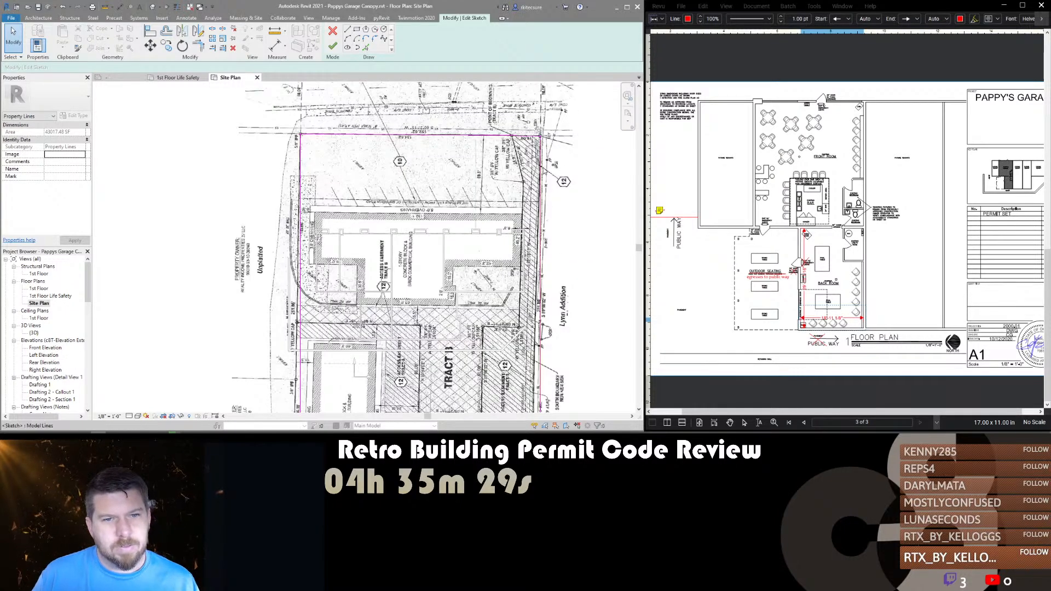
pyautogui.press('f')
pyautogui.press('f')
pyautogui.scroll(5, 534, 159)
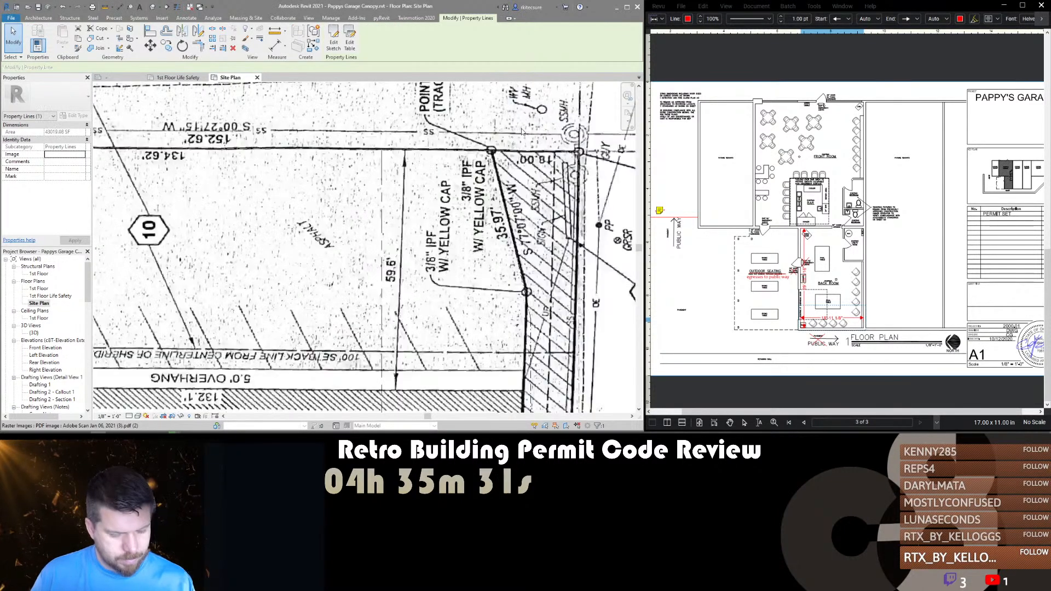
pyautogui.press('d')
pyautogui.press('i')
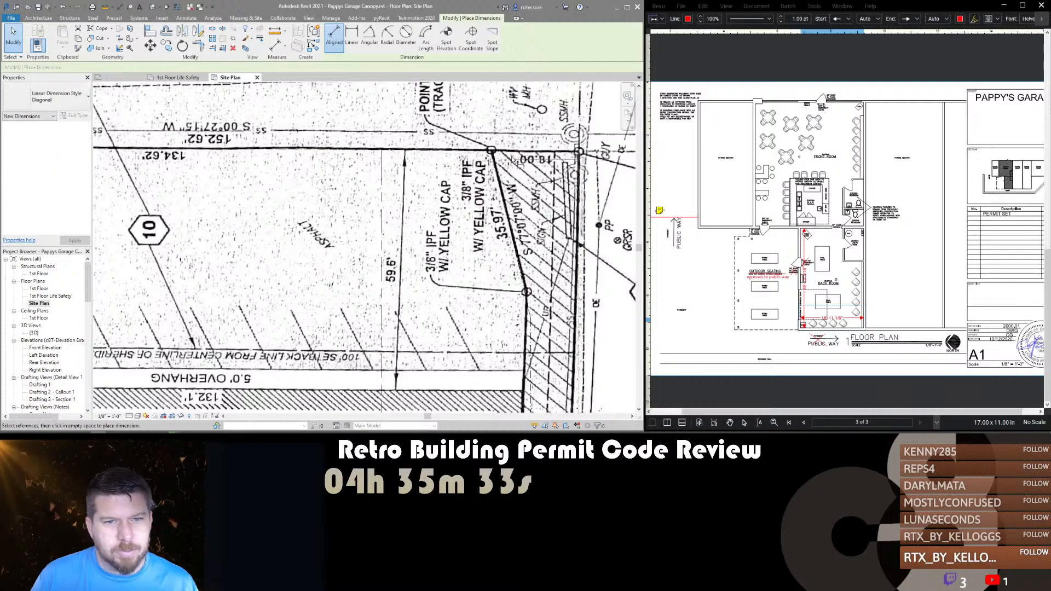
pyautogui.press('Escape')
pyautogui.press('Escape')
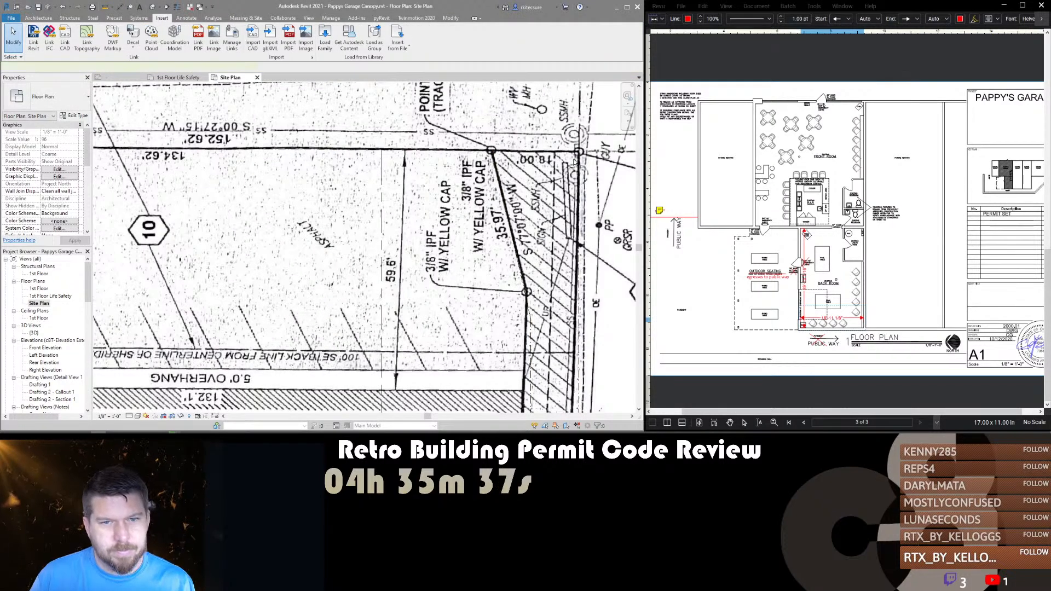
# Check the modeled 18.00' boundary segment near the Tract B point of beginning with an aligned dimension and delete that dimension.
pyautogui.press('d')
pyautogui.press('i')
pyautogui.click(492, 150)
pyautogui.click(579, 152)
pyautogui.click(493, 116)
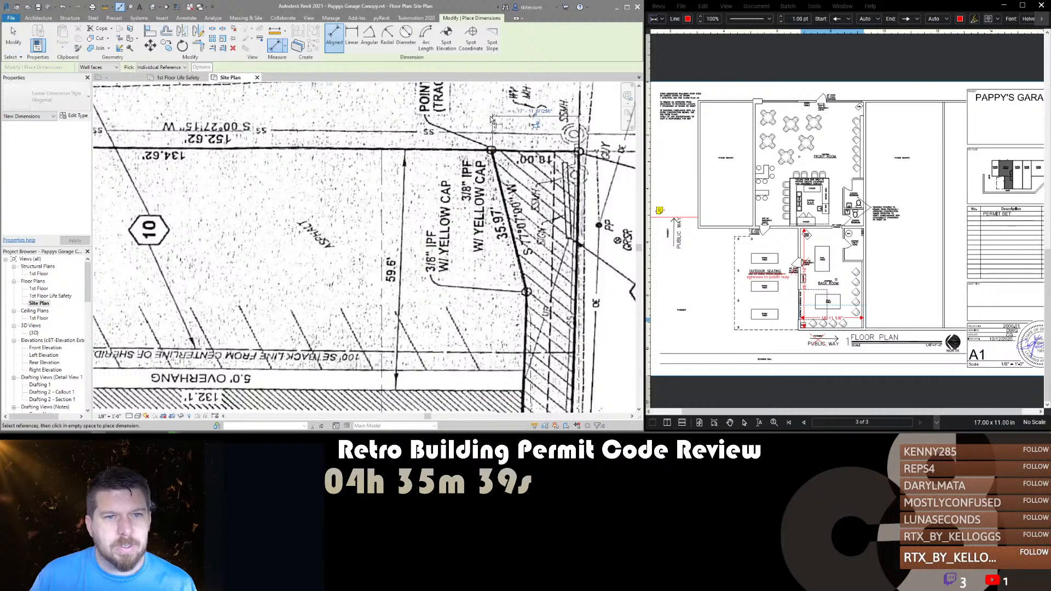
pyautogui.press('Escape')
pyautogui.press('Escape')
pyautogui.click(522, 110)
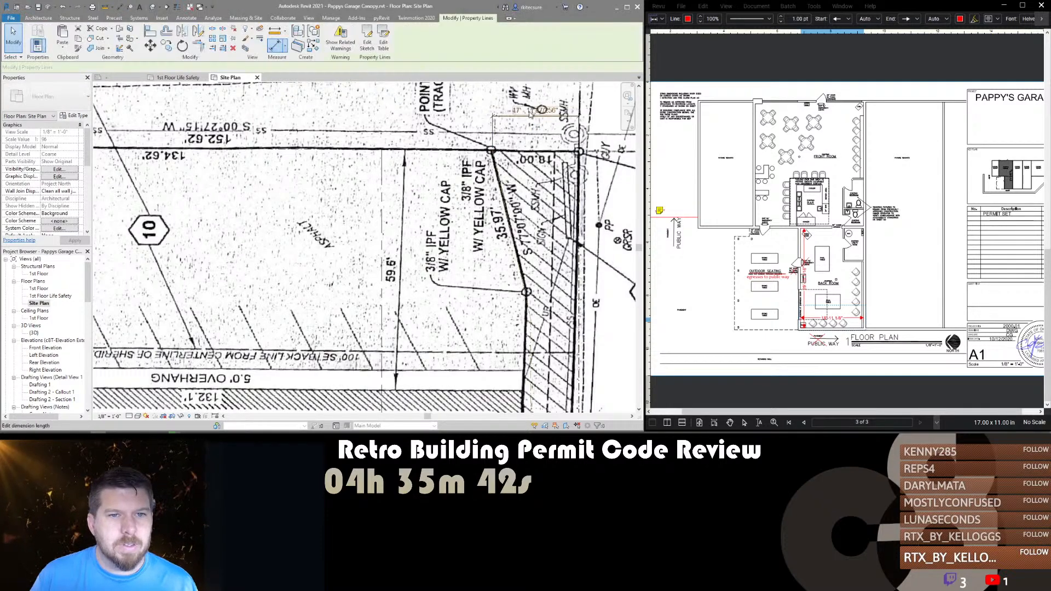
pyautogui.press('Escape')
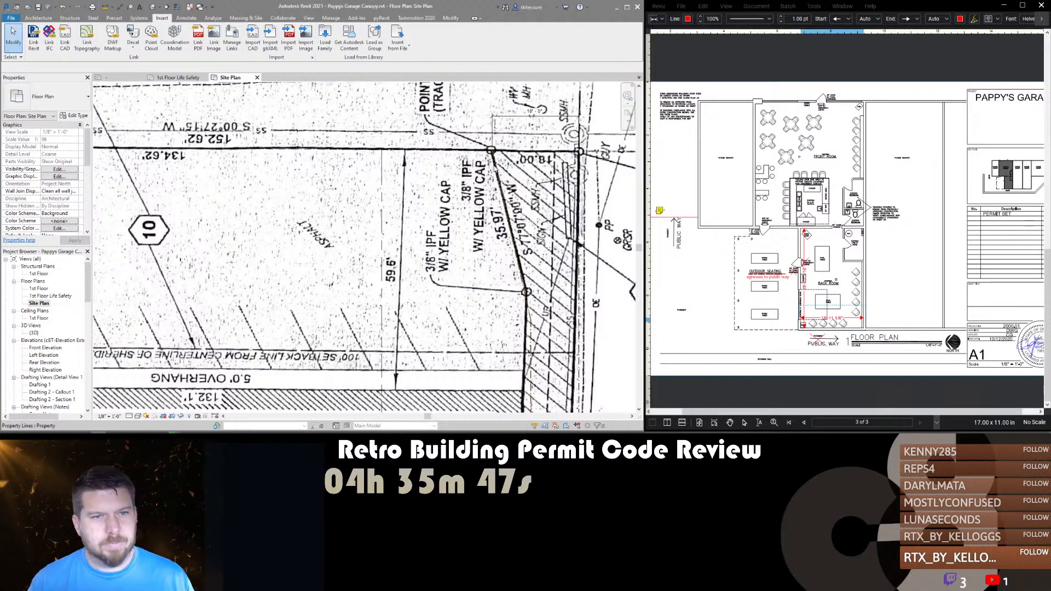
pyautogui.click(495, 119)
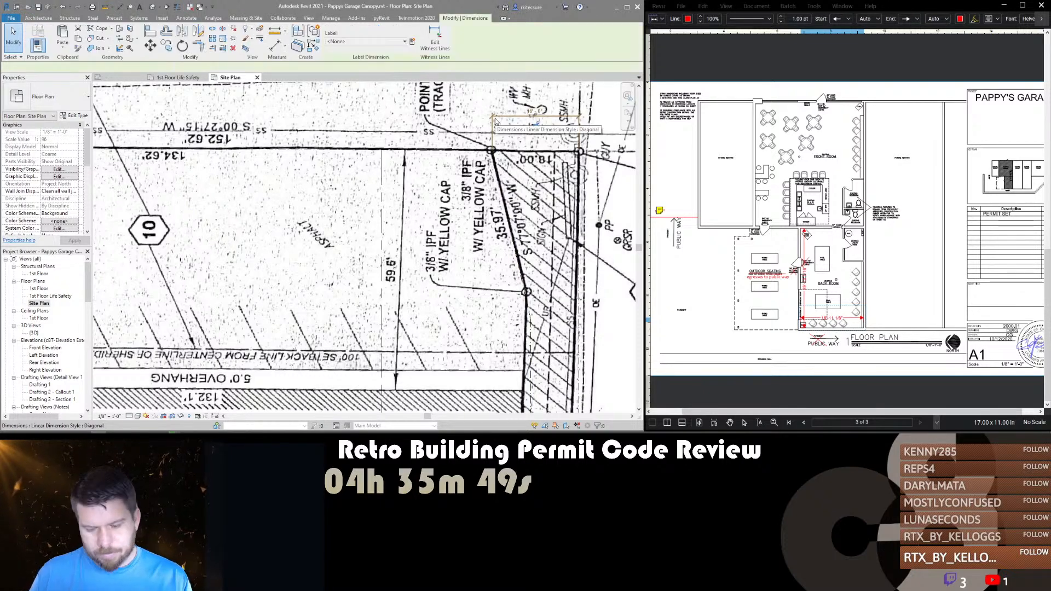
pyautogui.press('Delete')
# Open the sketch of the property line that contains the diagonal S 77°07'00" W segment for editing.
pyautogui.click(502, 197)
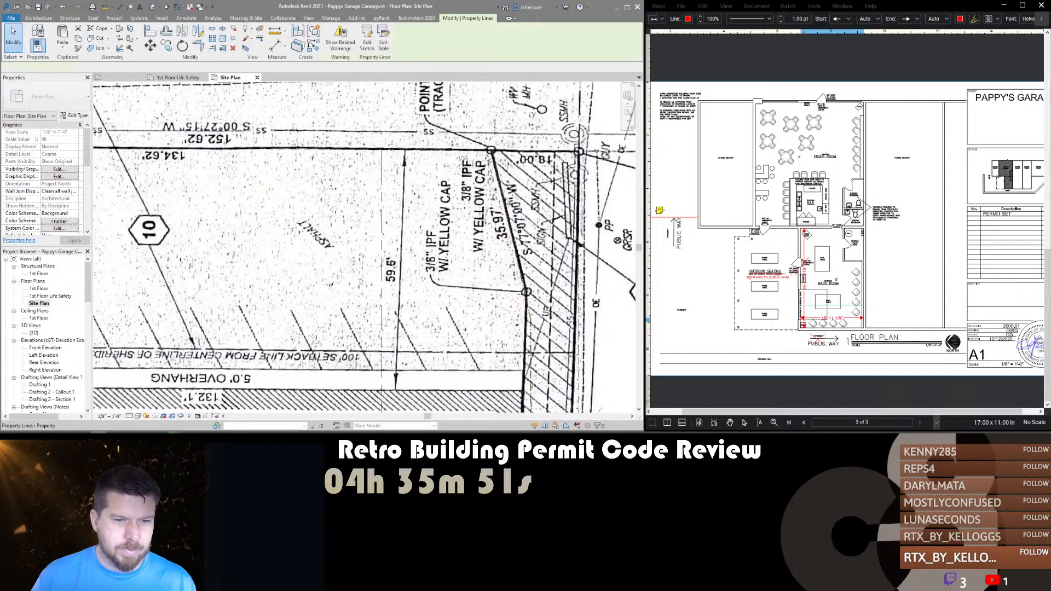
pyautogui.doubleClick(513, 219)
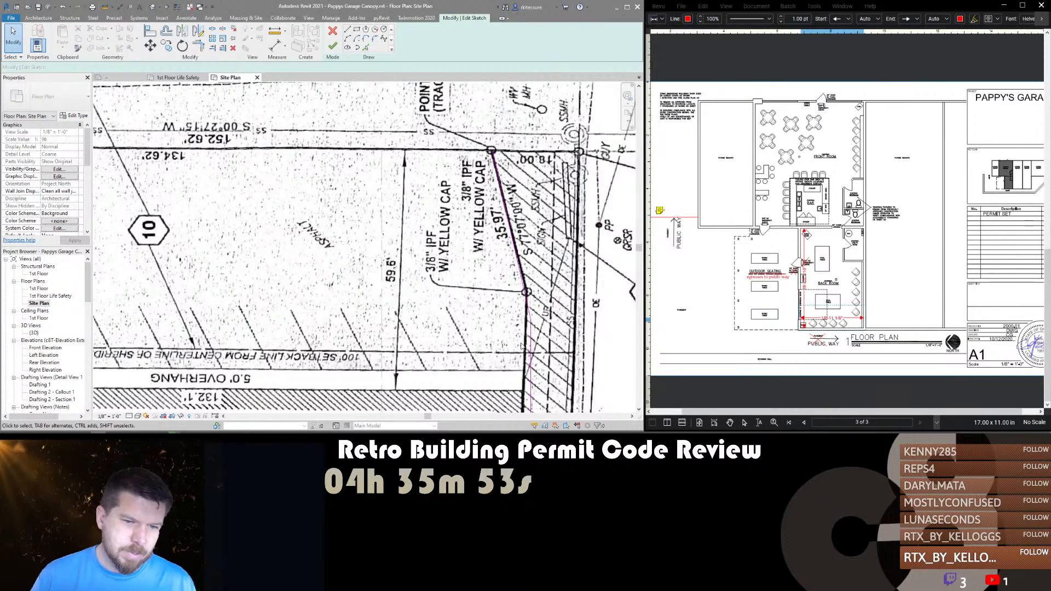
pyautogui.click(529, 309)
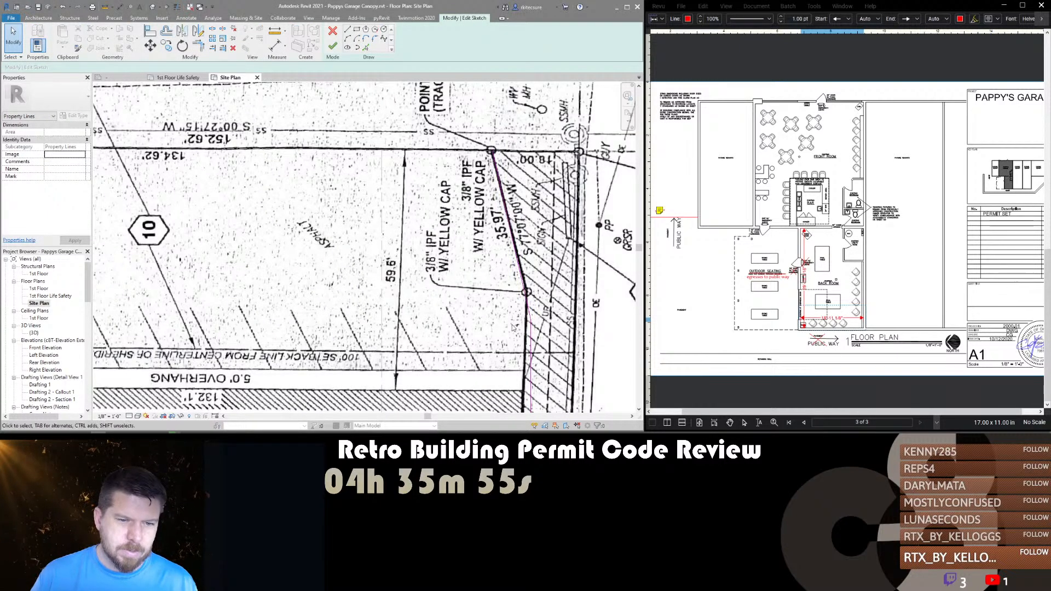
pyautogui.moveTo(501, 296); pyautogui.dragTo(503, 272, button='middle')
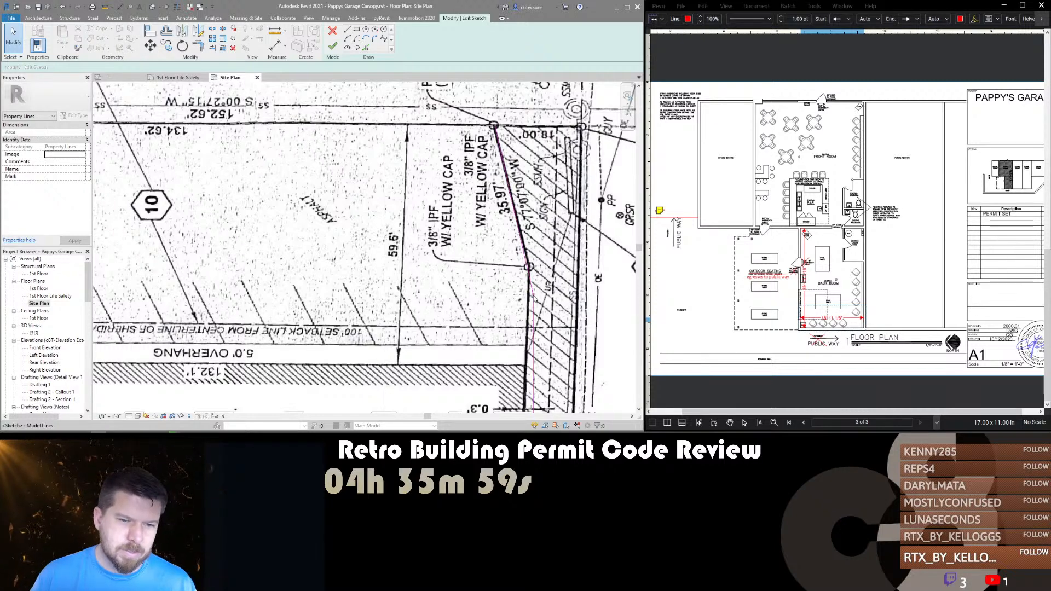
# Try to set the length of the diagonal S 77°07'00" W property line segment to 25.97'.
pyautogui.click(519, 230)
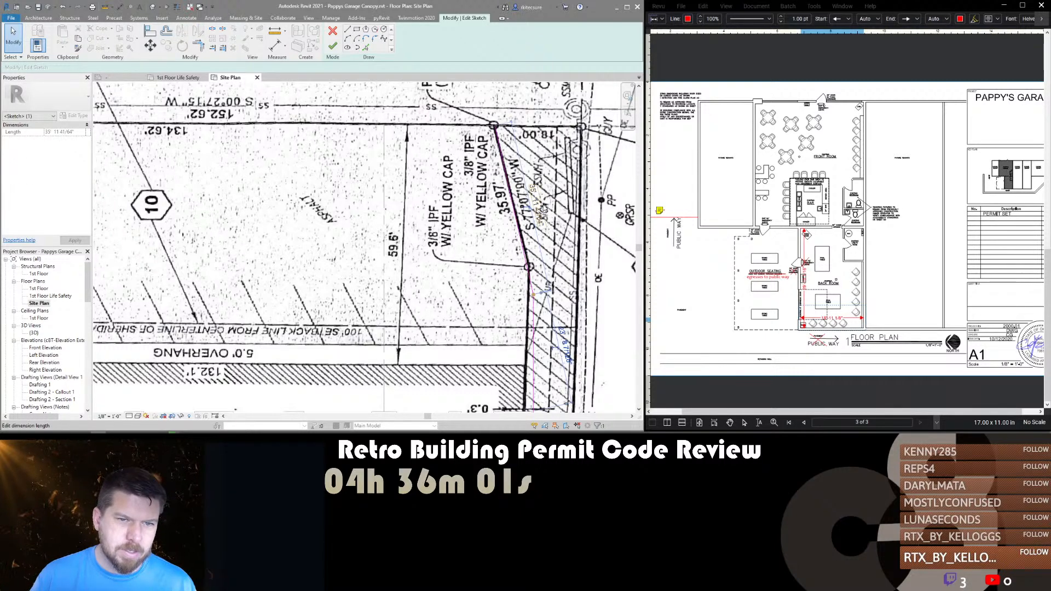
pyautogui.click(538, 208)
pyautogui.write('25')
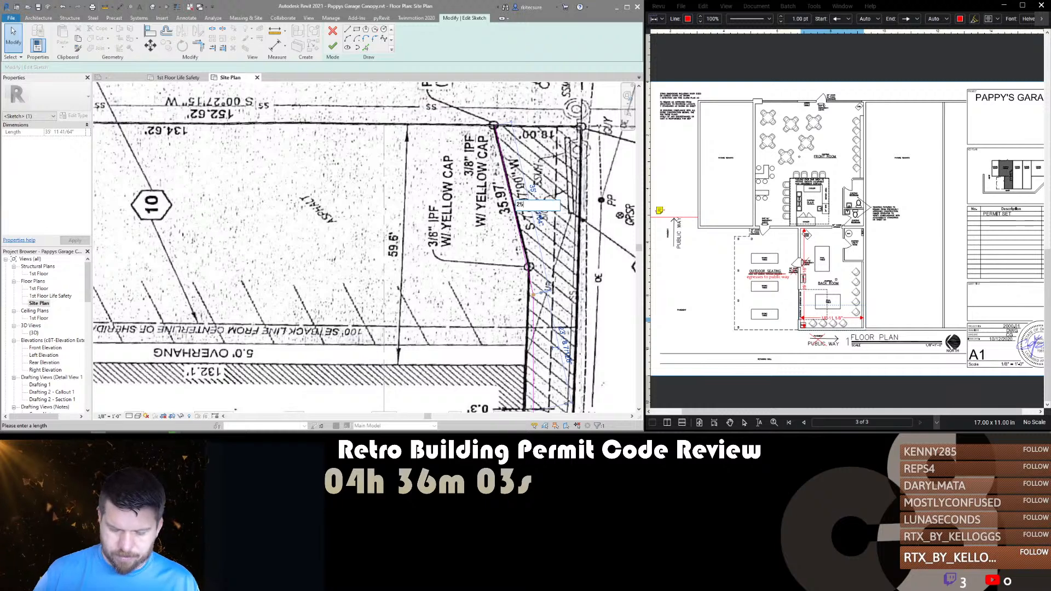
pyautogui.write('.97')
pyautogui.press('Return')
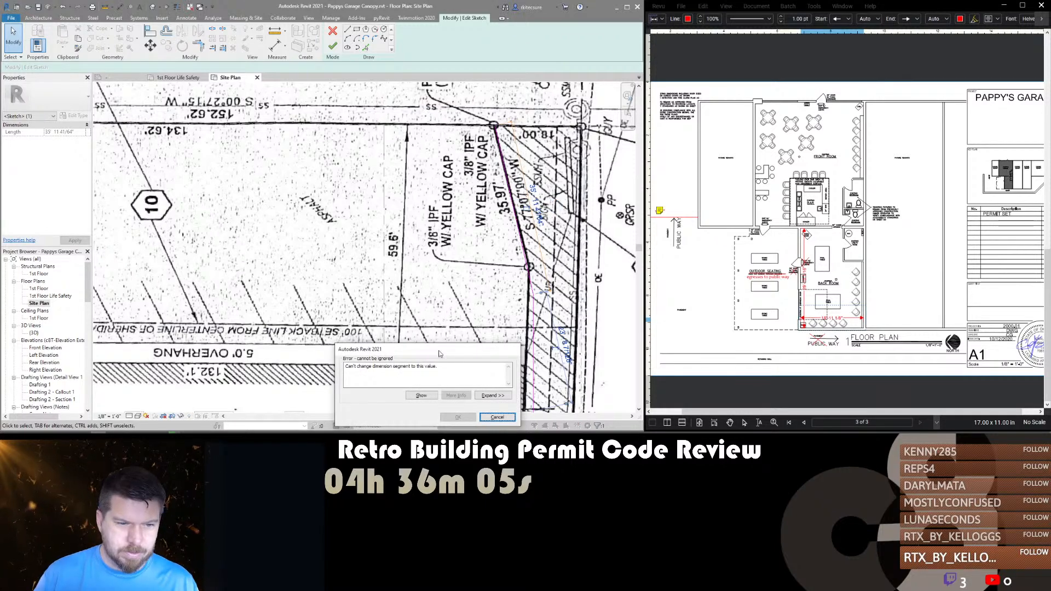
pyautogui.click(496, 417)
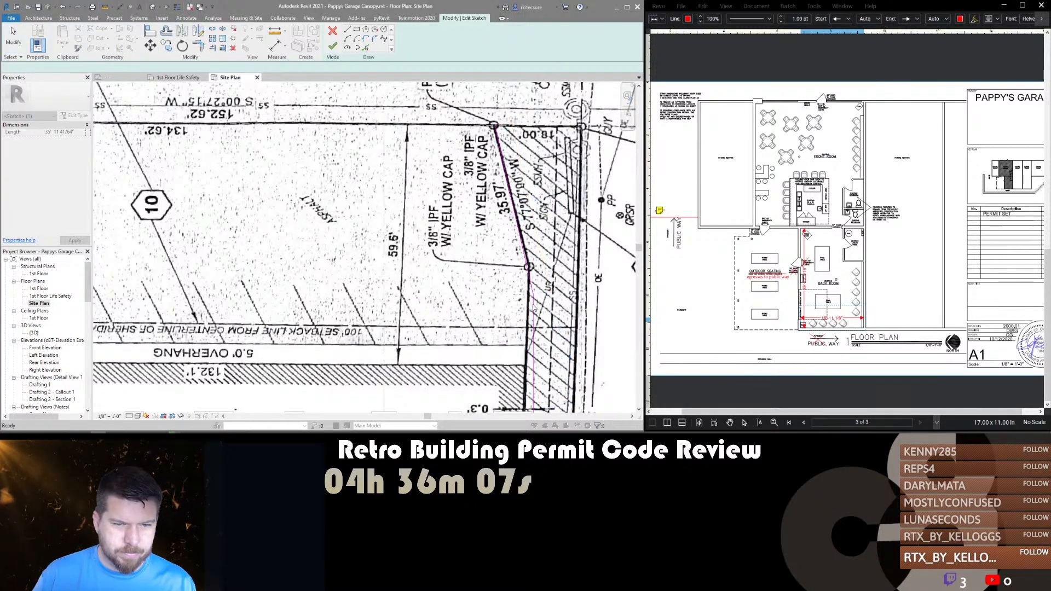
pyautogui.press('Escape')
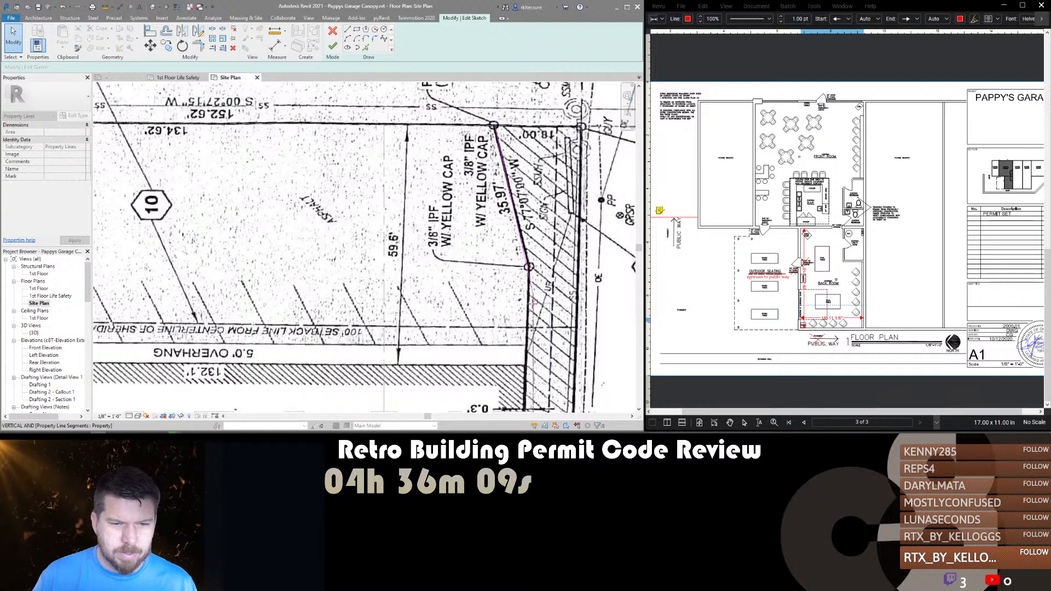
pyautogui.click(532, 303)
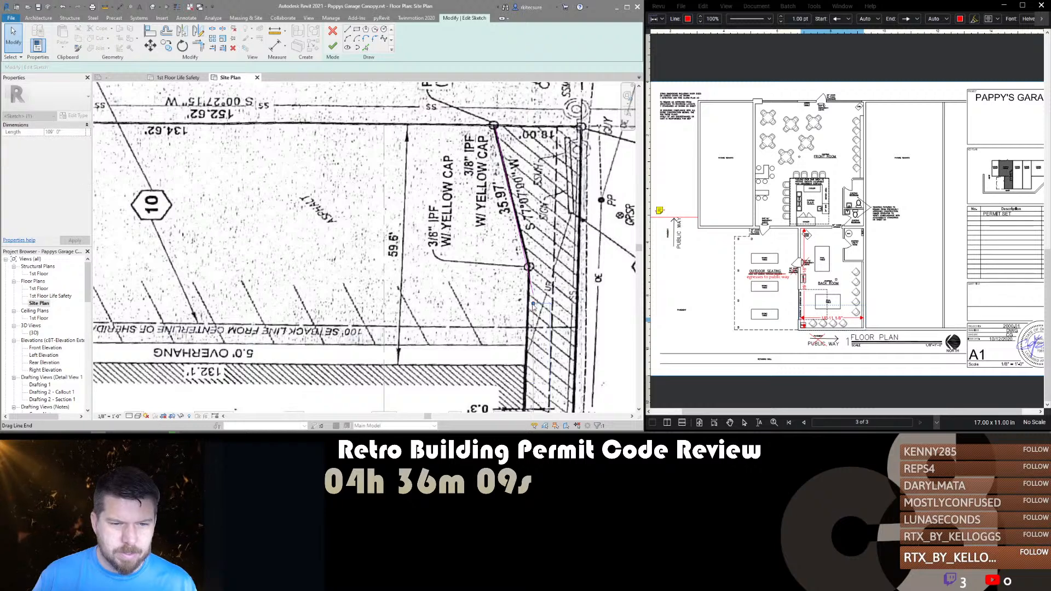
pyautogui.click(538, 216)
pyautogui.write('25.97')
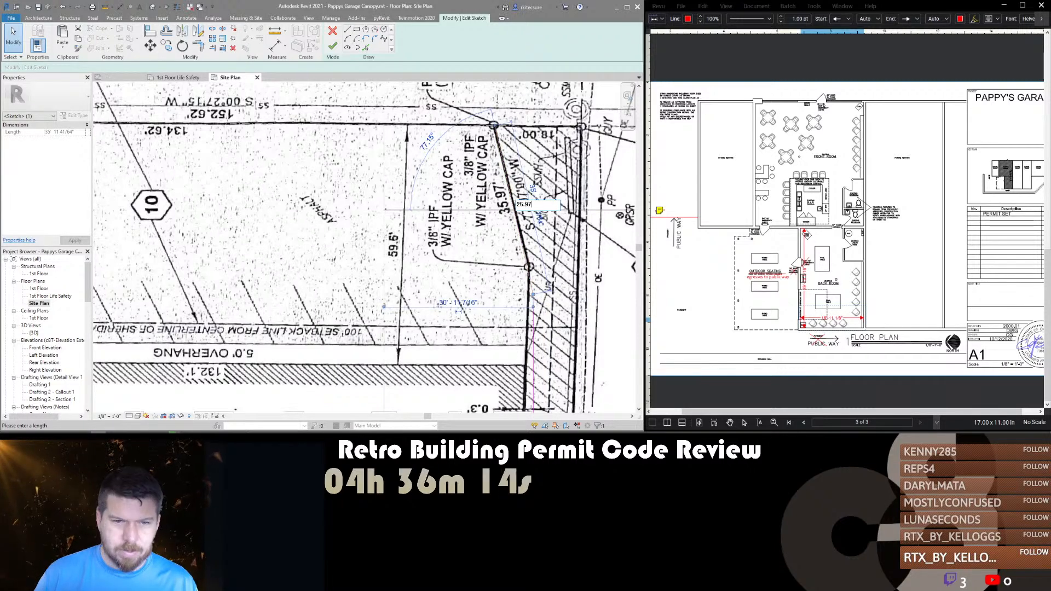
pyautogui.press('Return')
pyautogui.press('Escape')
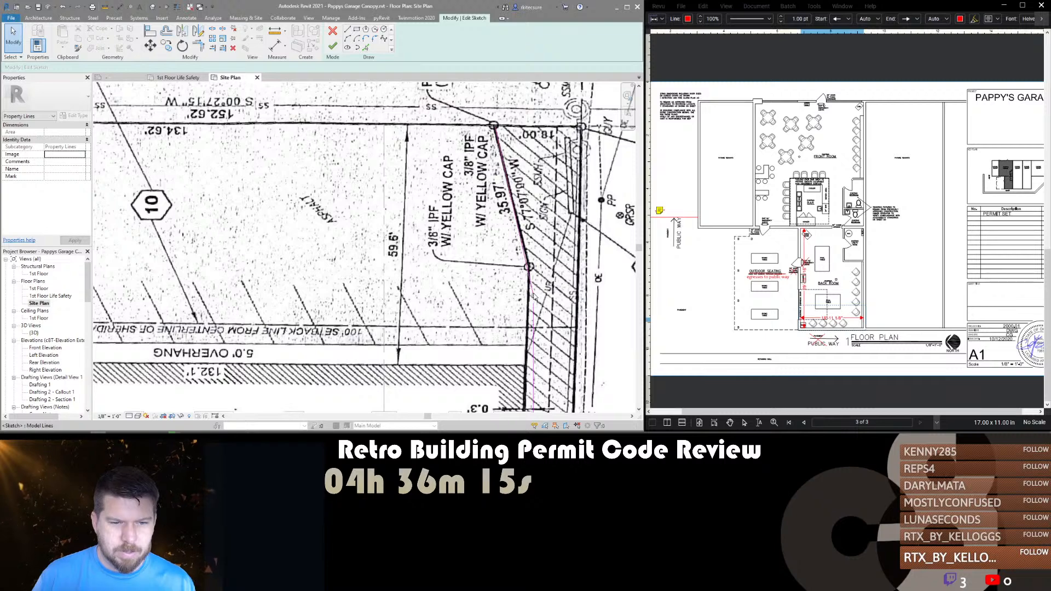
# Set the length of the diagonal S 77°07'00" W property line segment to 35.97'.
pyautogui.click(533, 296)
pyautogui.click(534, 201)
pyautogui.write('35')
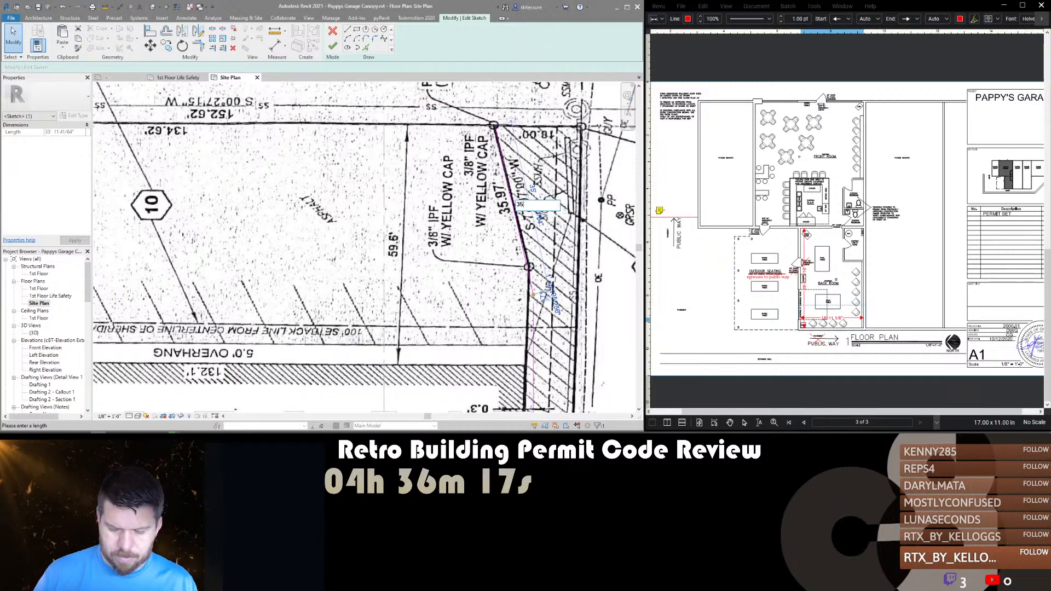
pyautogui.write('.97')
pyautogui.press('Return')
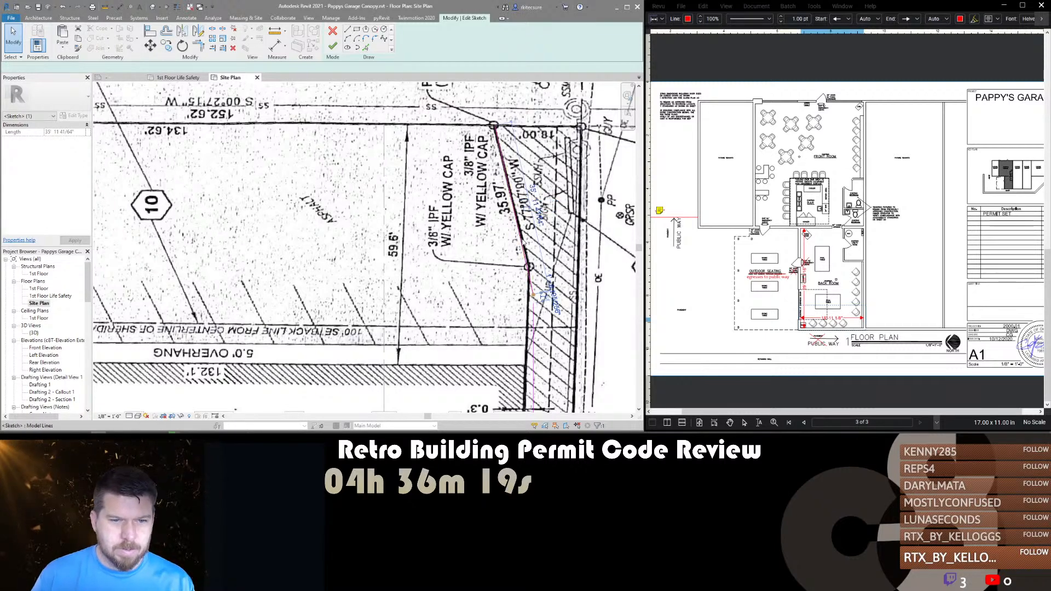
pyautogui.press('Escape')
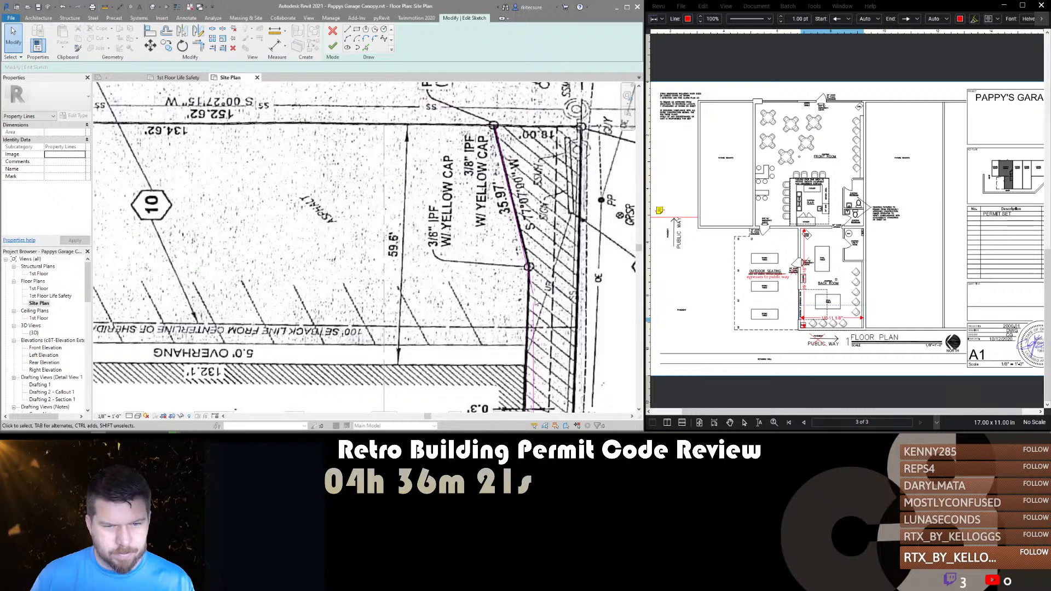
# Examine the long S 89°58'02" W property line segment from the diagonal's end to its far corner beside Tract B.
pyautogui.click(532, 304)
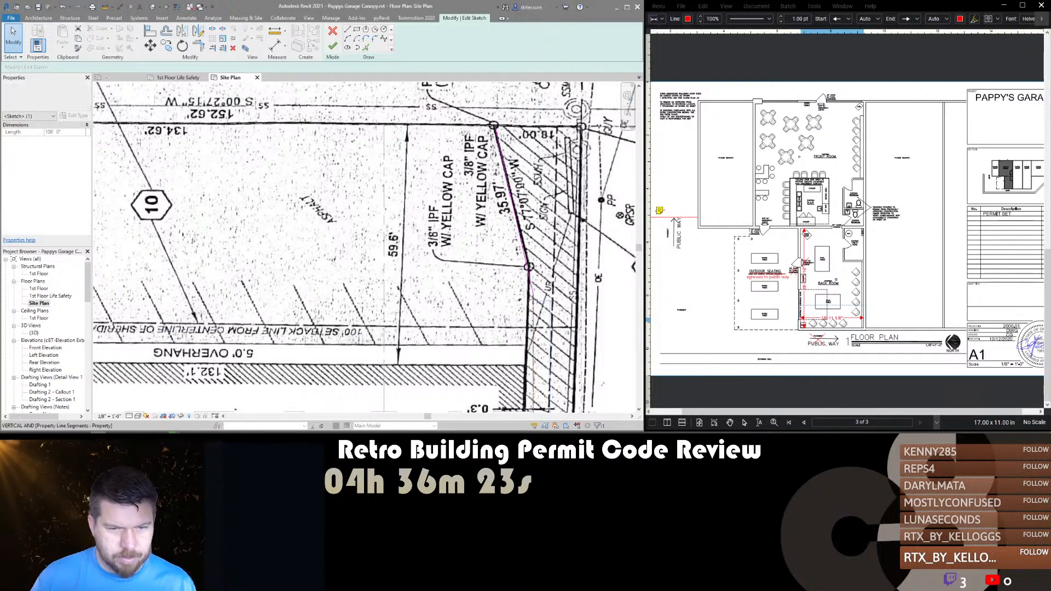
pyautogui.moveTo(533, 300); pyautogui.dragTo(533, 298)
pyautogui.moveTo(554, 258); pyautogui.dragTo(553, 166, button='middle')
pyautogui.scroll(-6, 550, 192)
pyautogui.moveTo(554, 304); pyautogui.dragTo(555, 252, button='middle')
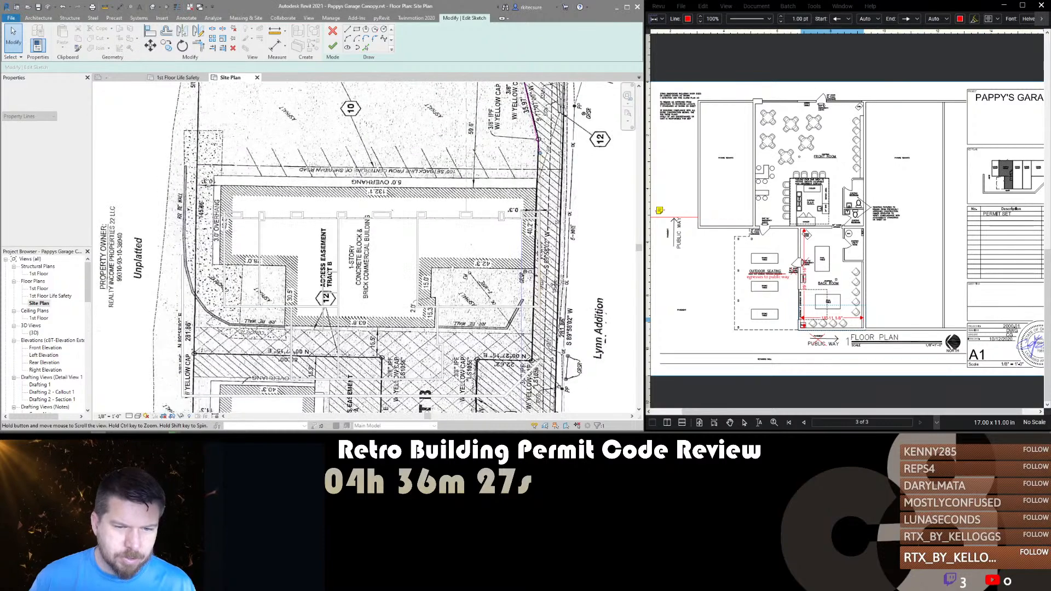
pyautogui.scroll(3, 552, 286)
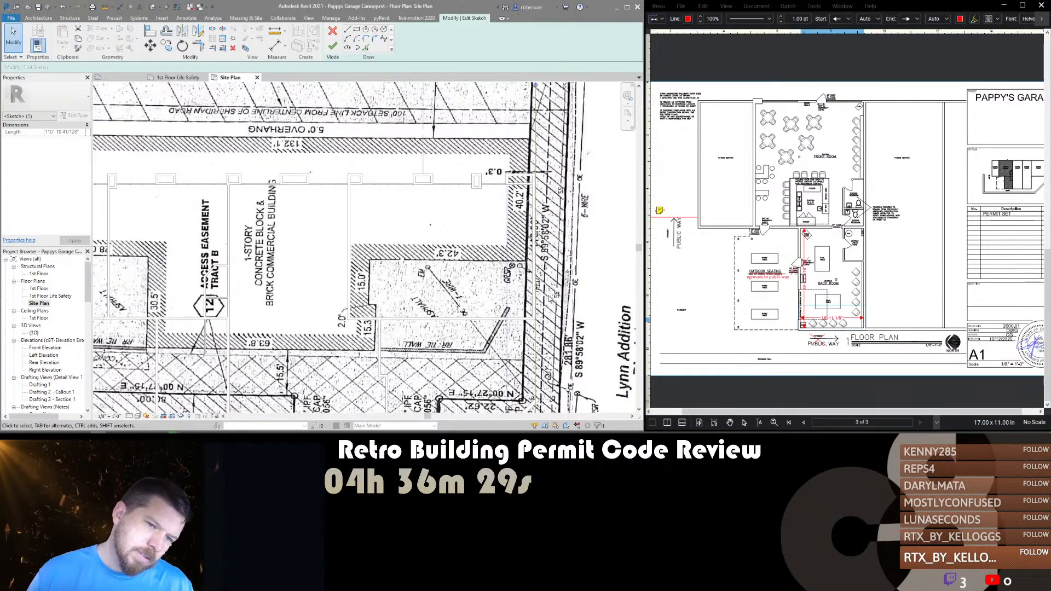
pyautogui.scroll(-2, 550, 299)
pyautogui.moveTo(549, 298); pyautogui.dragTo(535, 236, button='middle')
pyautogui.scroll(-1, 536, 260)
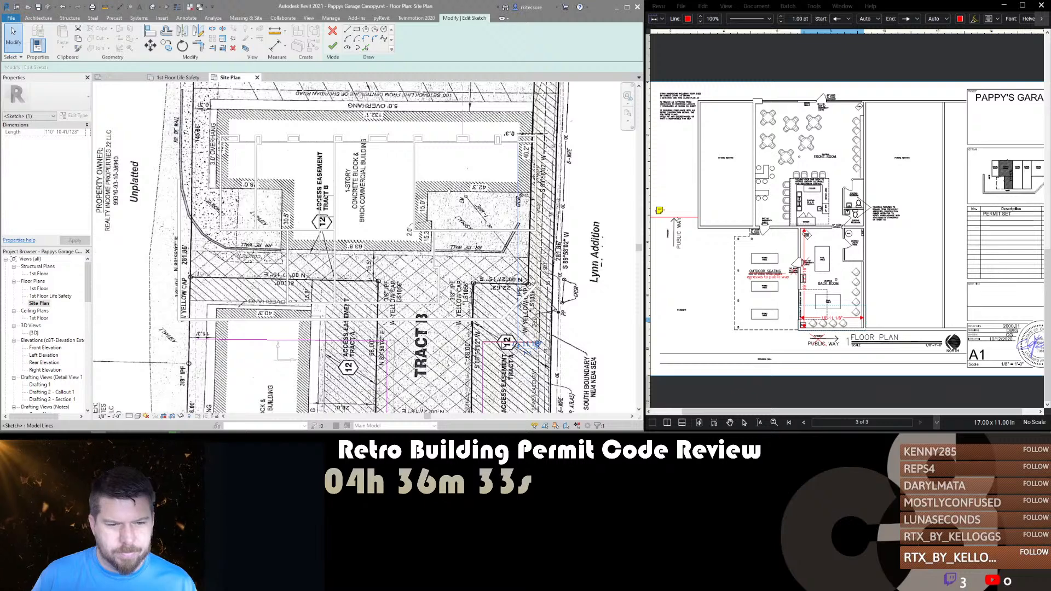
# Reference the 22.62' segment's temporary dimension to the diagonal's end corner and change that distance.
pyautogui.click(502, 343)
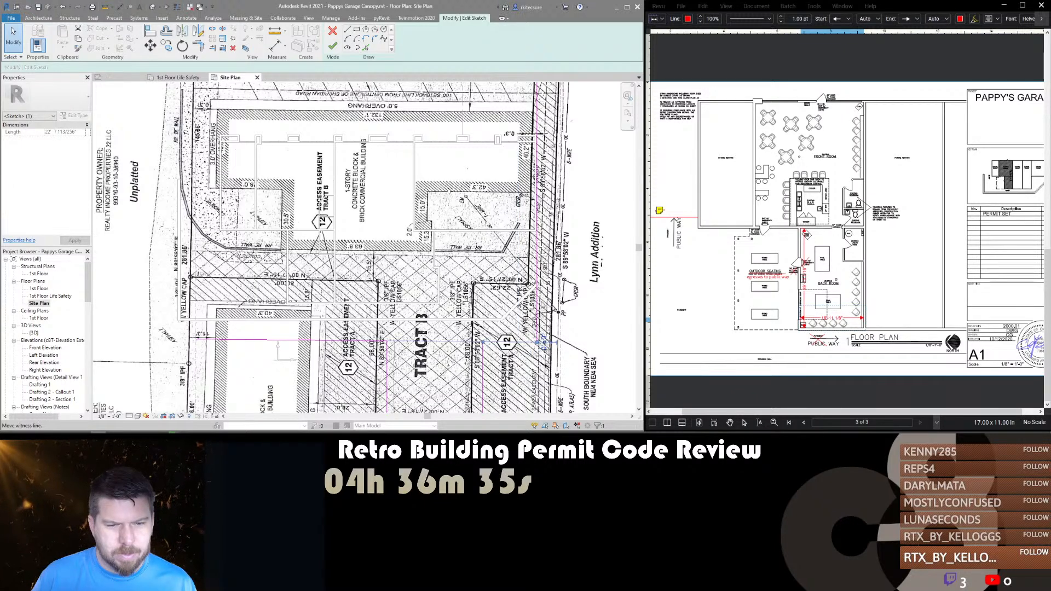
pyautogui.moveTo(544, 344); pyautogui.dragTo(534, 433, button='middle')
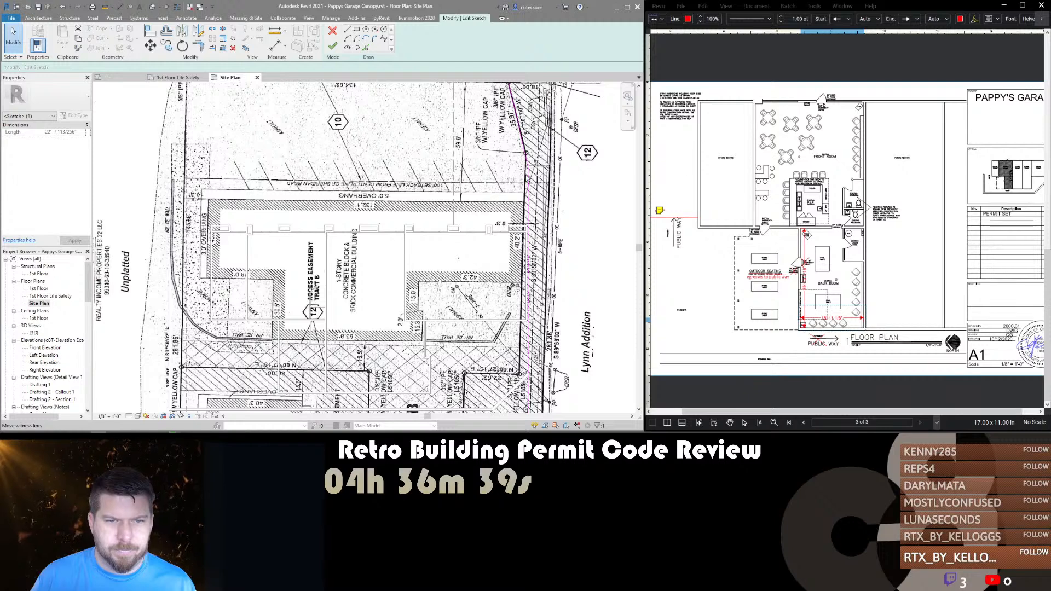
pyautogui.scroll(-2, 529, 162)
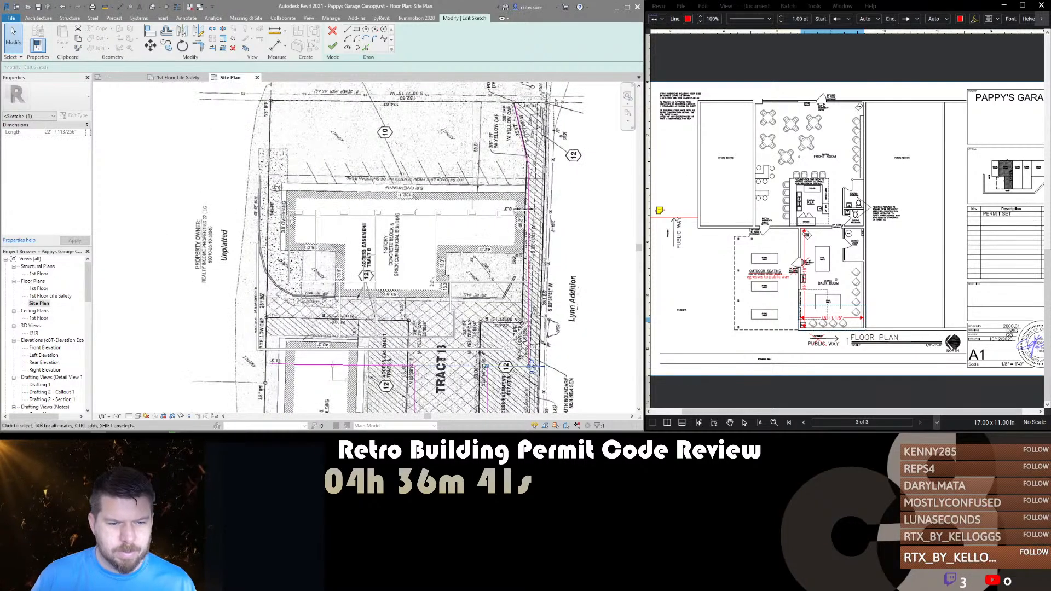
pyautogui.moveTo(487, 367)
pyautogui.mouseDown()
pyautogui.moveTo(483, 340)
pyautogui.moveTo(527, 156)
pyautogui.mouseUp()
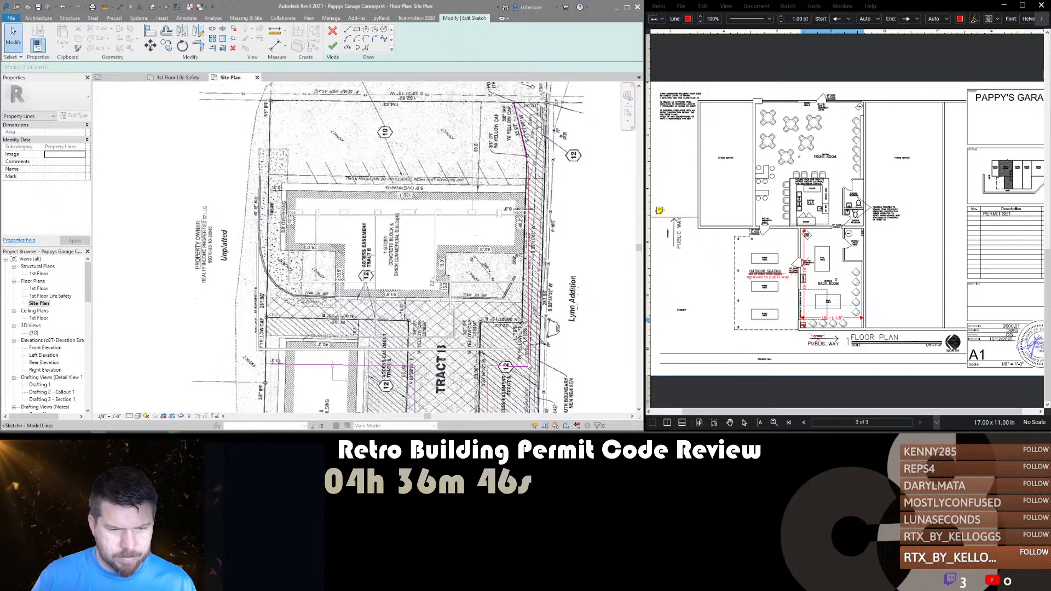
pyautogui.click(534, 365)
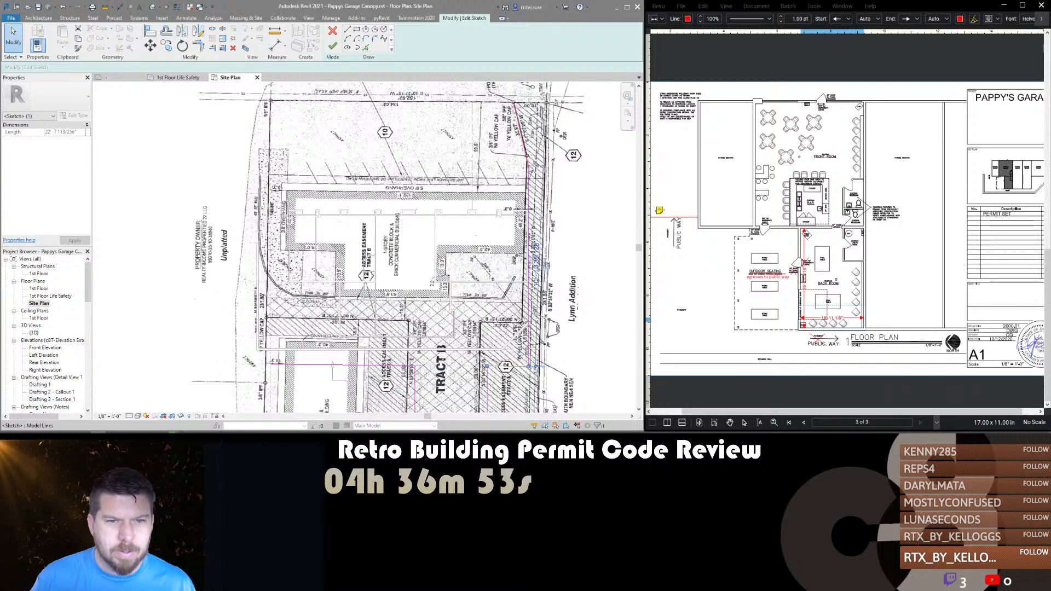
pyautogui.click(539, 267)
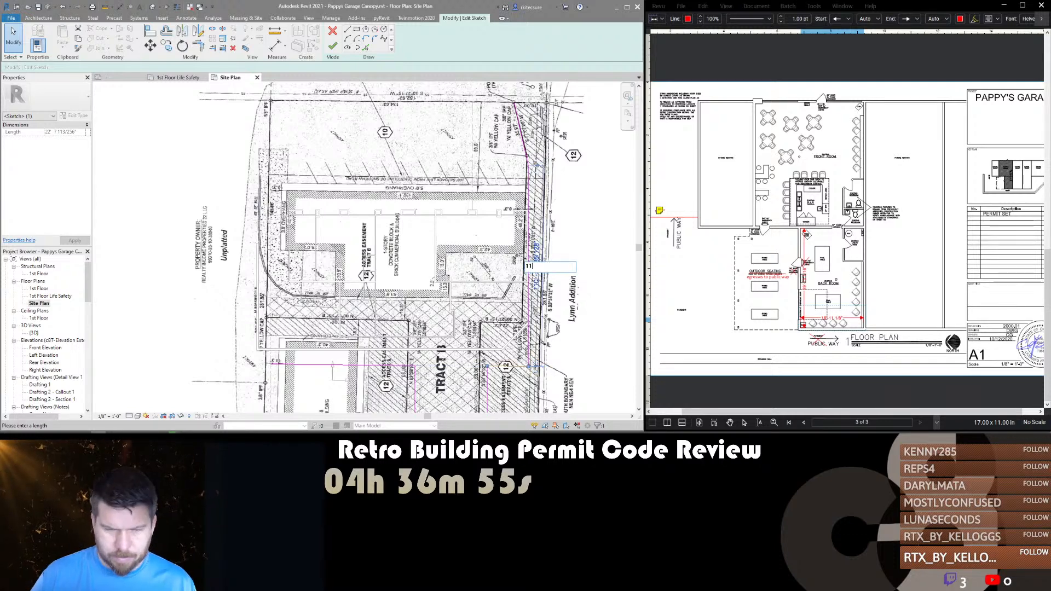
pyautogui.press('Return')
# Set the distance between Tract B's S 89°58'02" W side line and the long outer property line to 22.62'.
pyautogui.scroll(3, 513, 300)
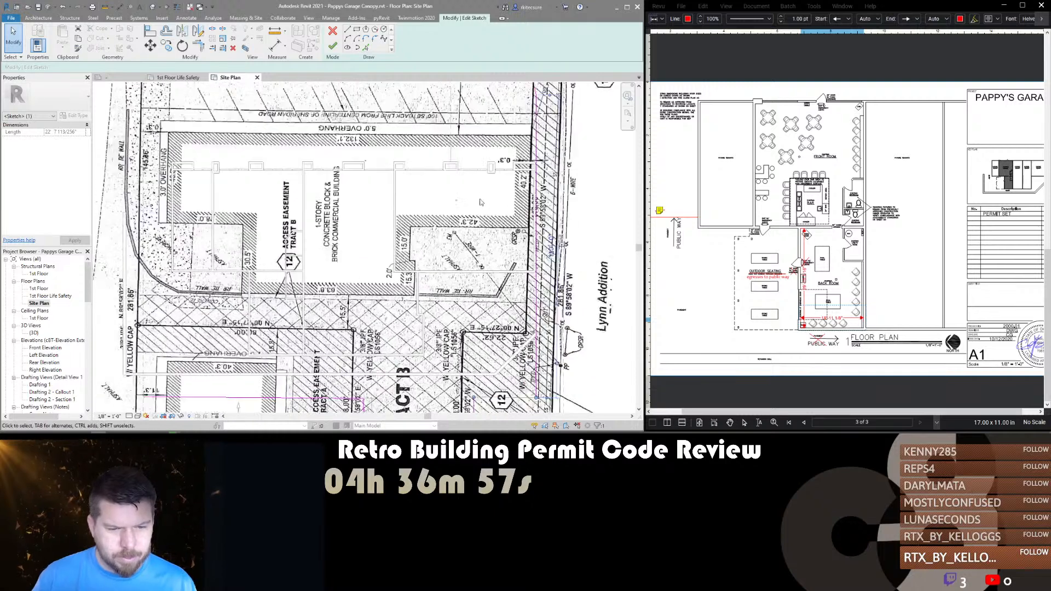
pyautogui.moveTo(470, 344); pyautogui.dragTo(482, 189, button='middle')
pyautogui.scroll(-2, 481, 189)
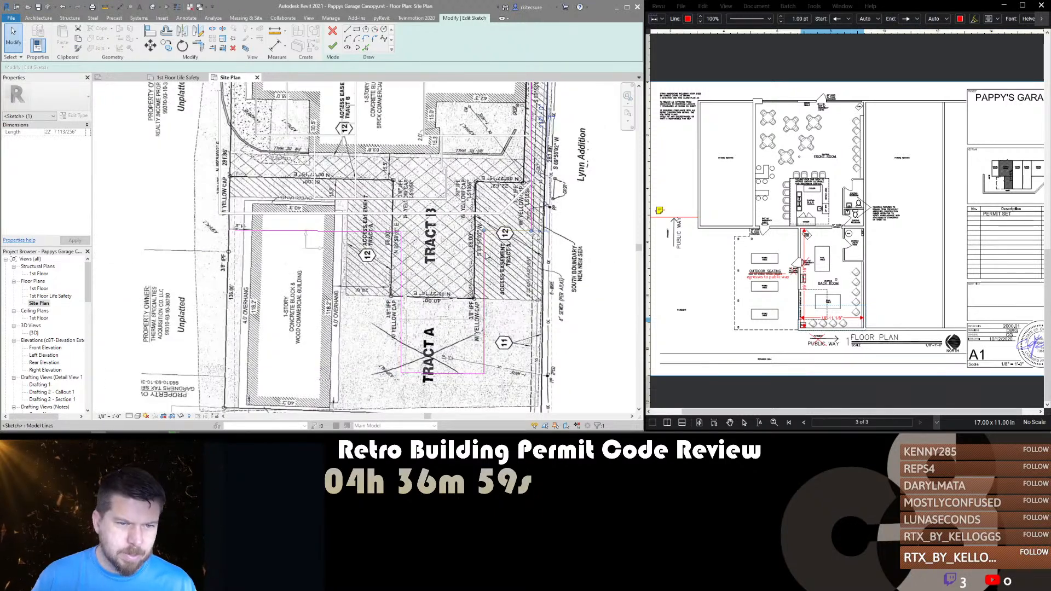
pyautogui.click(483, 257)
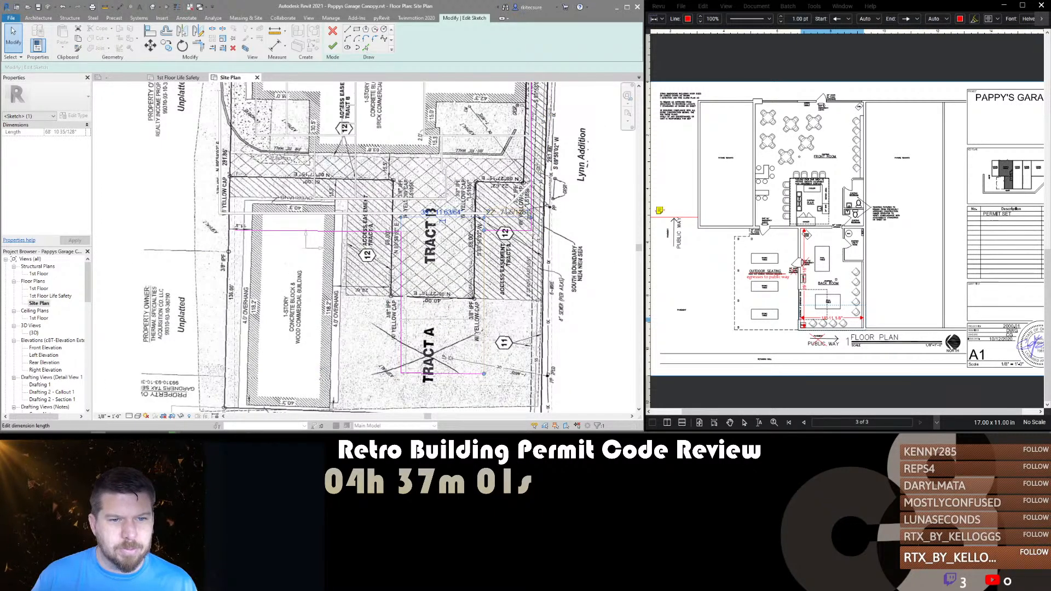
pyautogui.click(505, 211)
pyautogui.write('22.6')
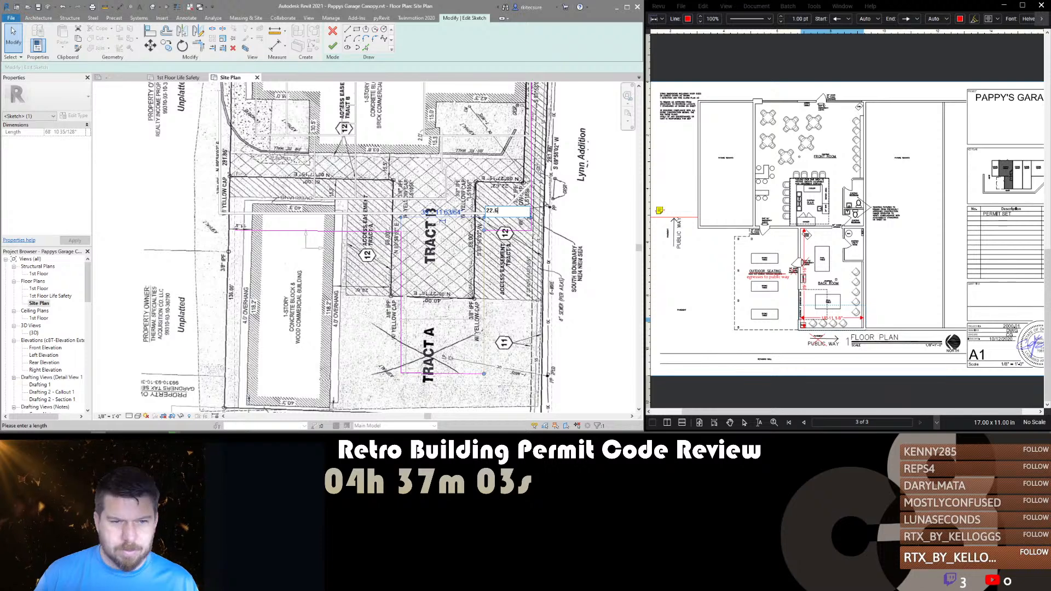
pyautogui.write('21')
pyautogui.press('BackSpace')
pyautogui.press('Return')
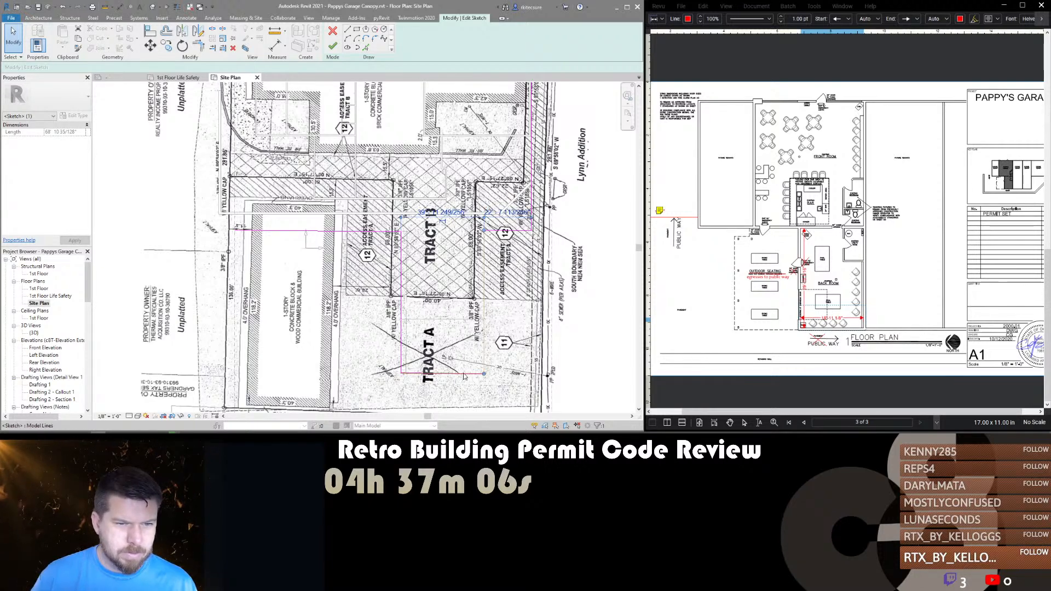
# Position Tract B's 40.00' end segment 68' from the 22.62' segment.
pyautogui.click(484, 295)
pyautogui.click(497, 234)
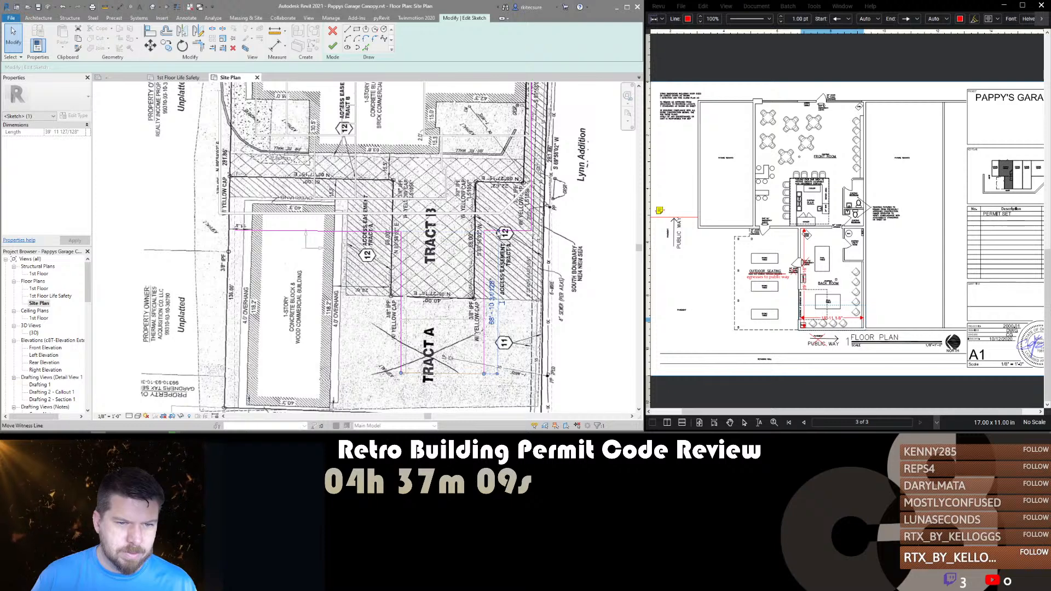
pyautogui.click(494, 325)
pyautogui.write('68')
pyautogui.press('Return')
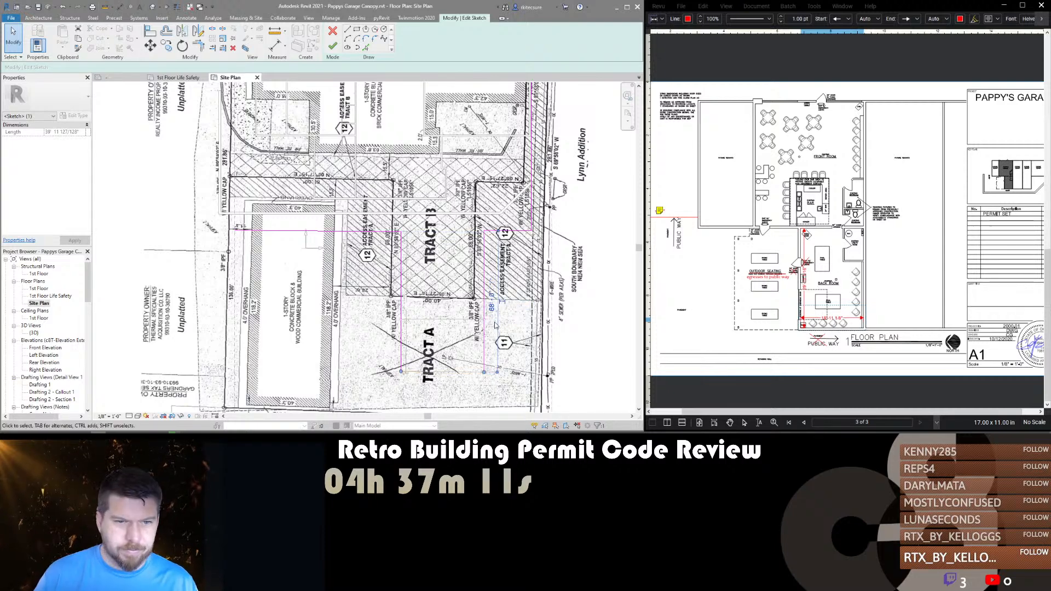
# Adjust the property line segment crossing the one-story building so Tract B's N 89°58'02" E side matches the survey's 68.00' length.
pyautogui.click(403, 322)
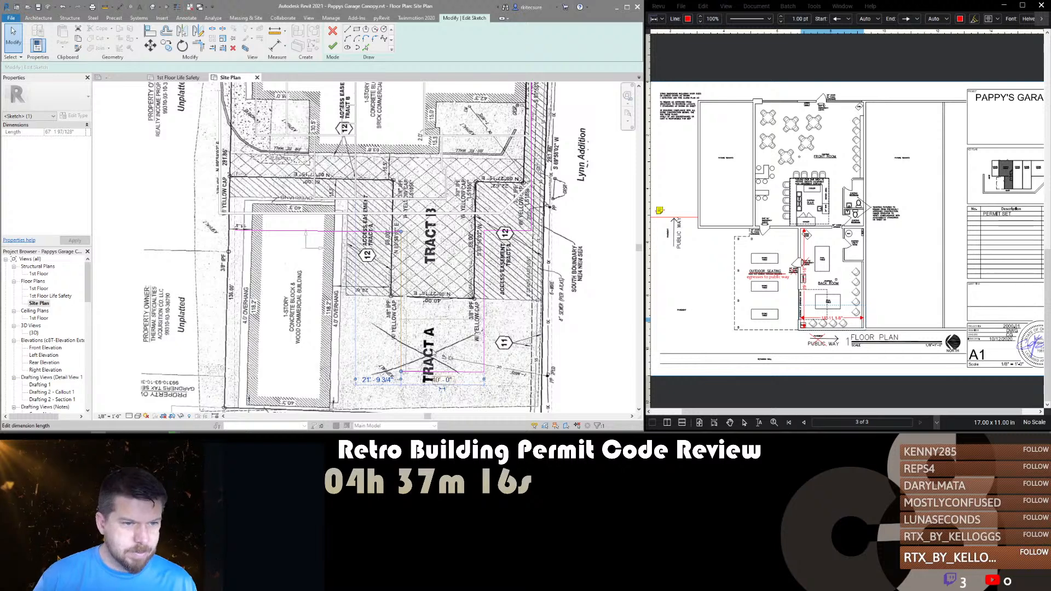
pyautogui.click(385, 232)
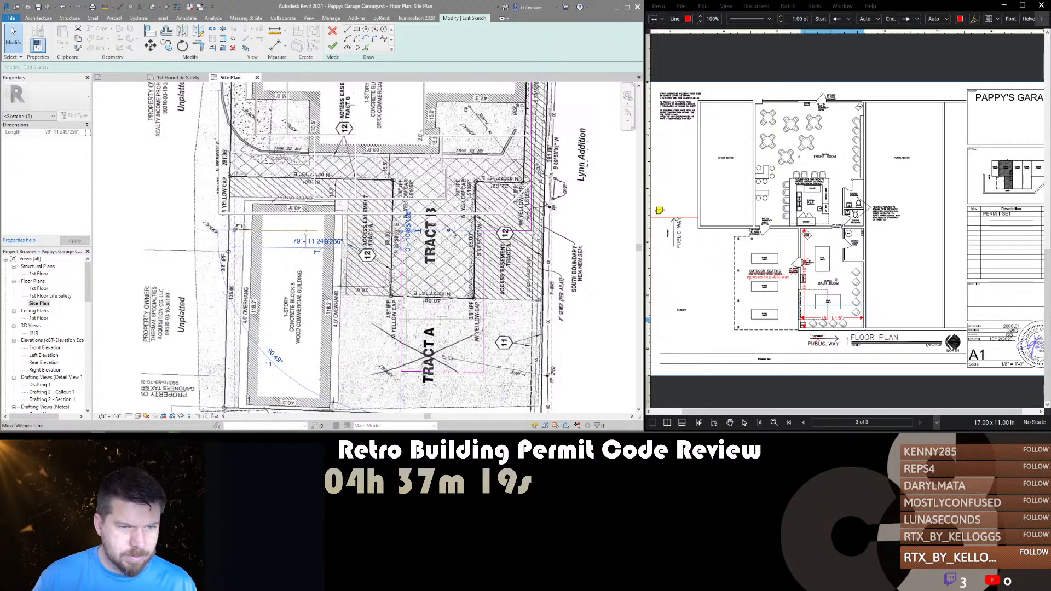
pyautogui.moveTo(452, 376); pyautogui.dragTo(434, 373)
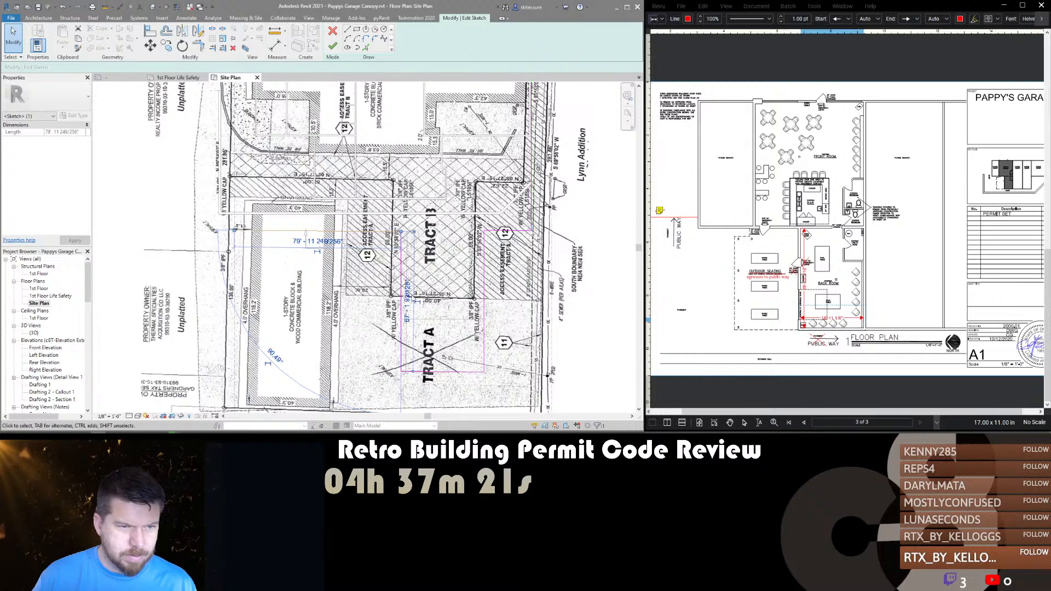
pyautogui.click(407, 299)
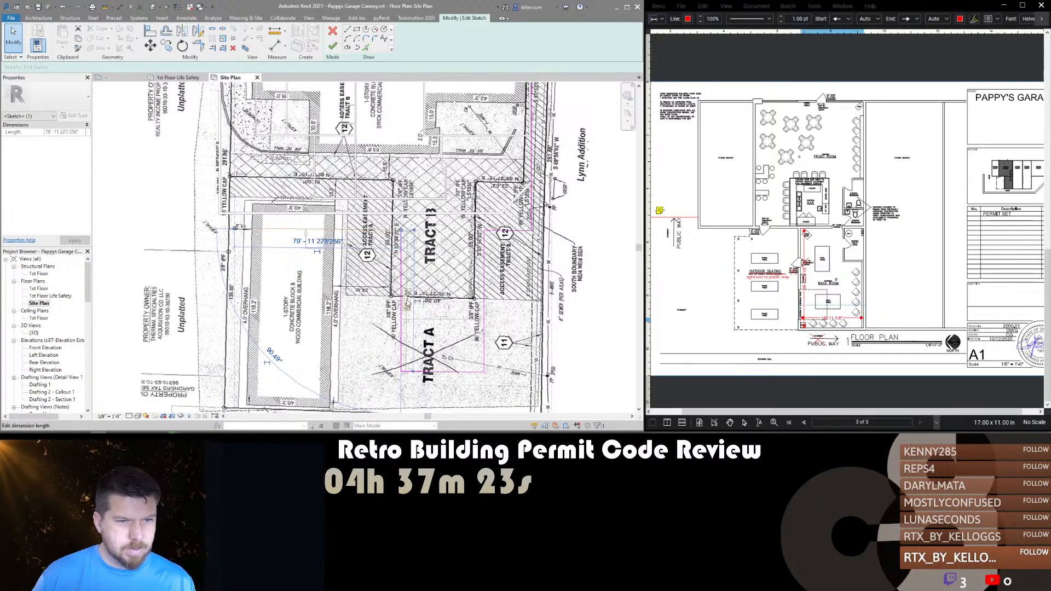
pyautogui.press('a')
pyautogui.press('Escape')
pyautogui.press('Escape')
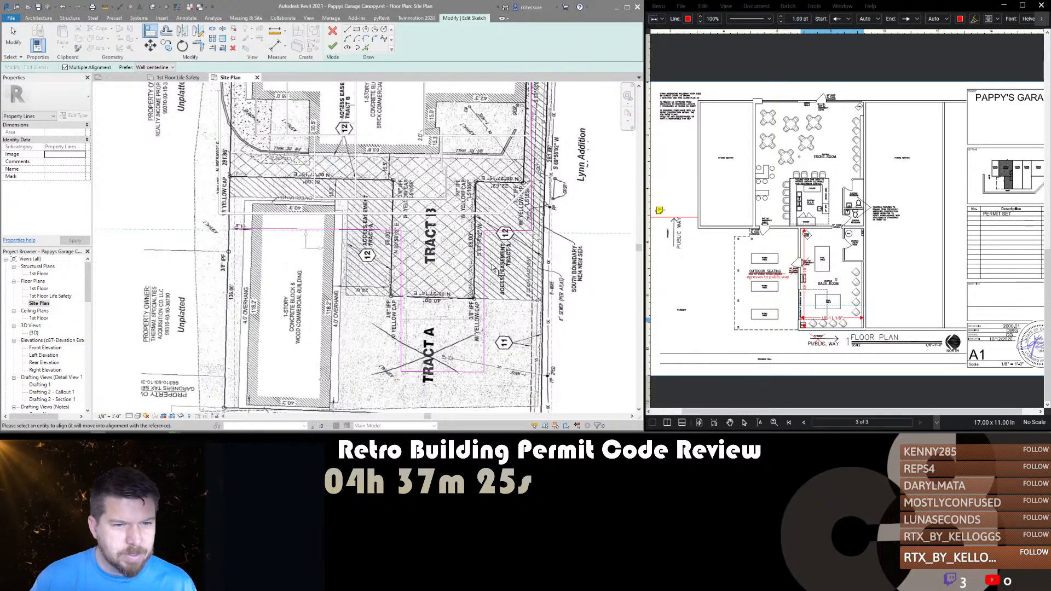
pyautogui.press('a')
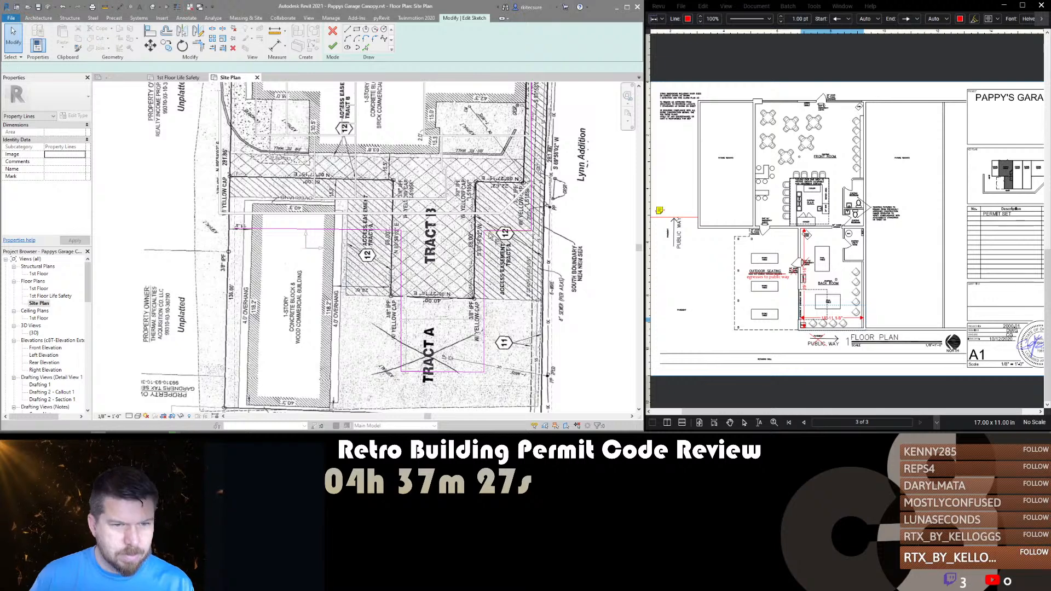
pyautogui.press('l')
pyautogui.scroll(3, 490, 236)
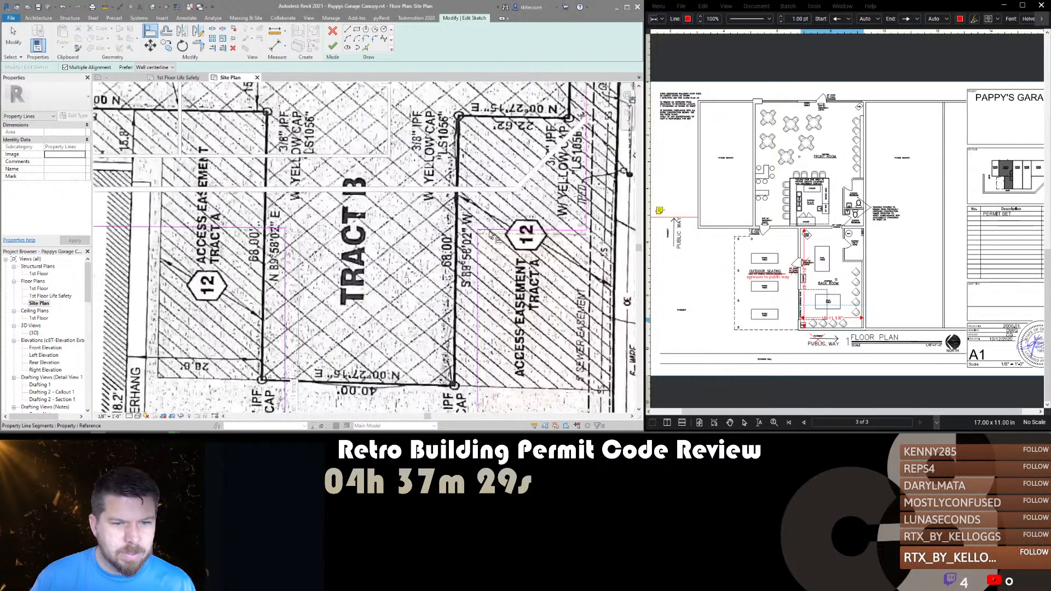
pyautogui.scroll(2, 490, 234)
pyautogui.click(490, 230)
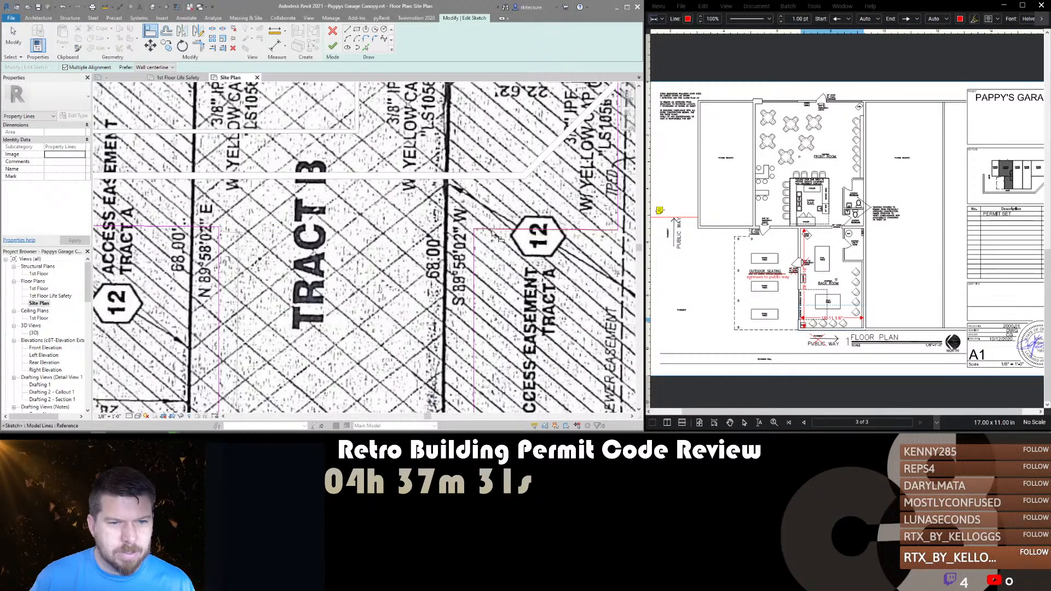
pyautogui.press('Escape')
pyautogui.press('Escape')
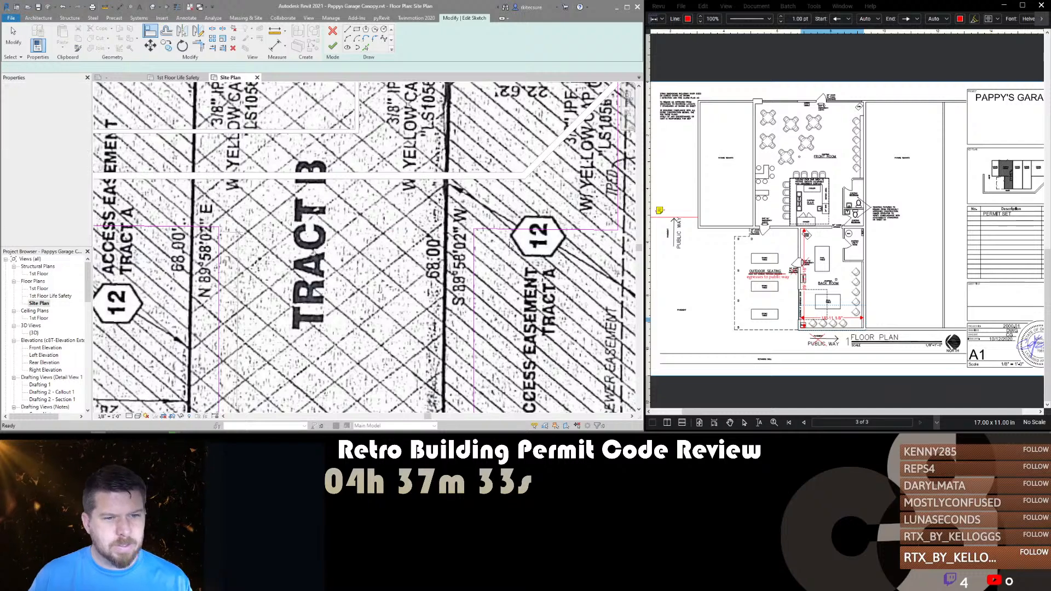
# Set the property line segment crossing the one-story building to 80' long and finish the property line sketch.
pyautogui.scroll(-2, 503, 240)
pyautogui.scroll(-2, 503, 240)
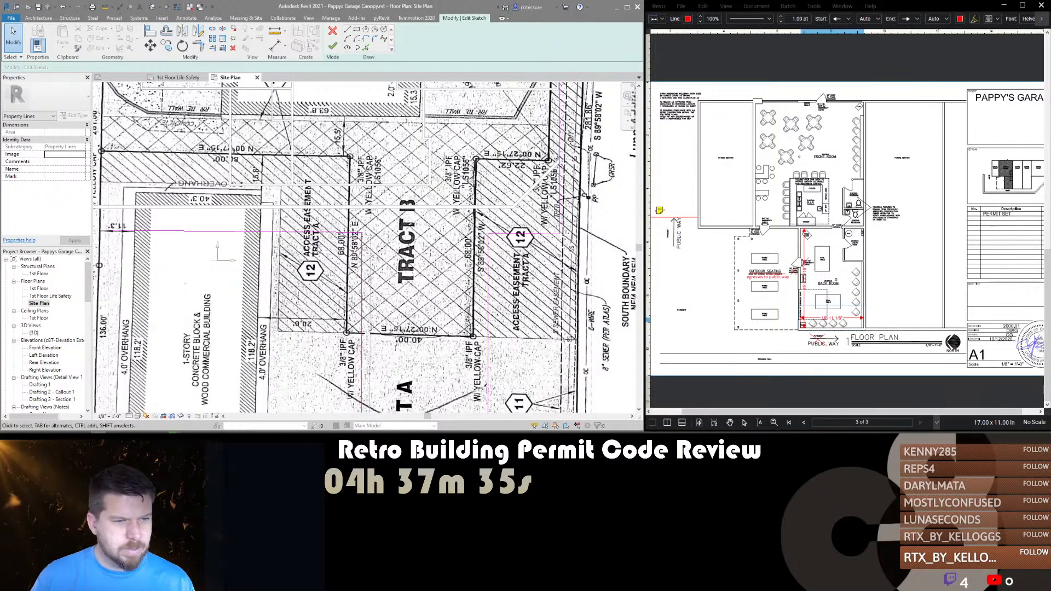
pyautogui.scroll(-2, 394, 278)
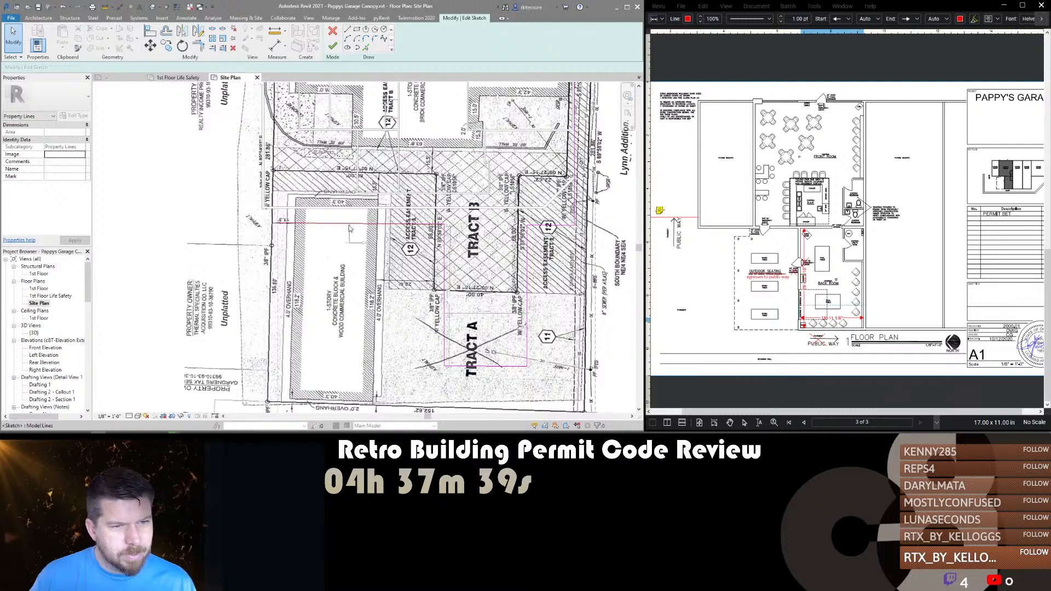
pyautogui.click(277, 224)
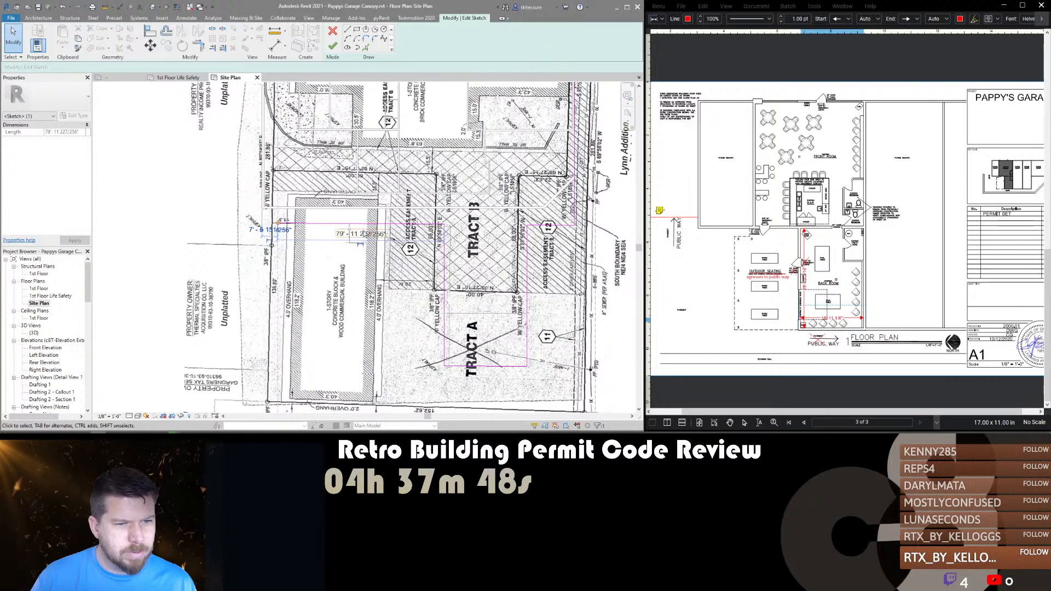
pyautogui.click(365, 235)
pyautogui.write('80')
pyautogui.press('Return')
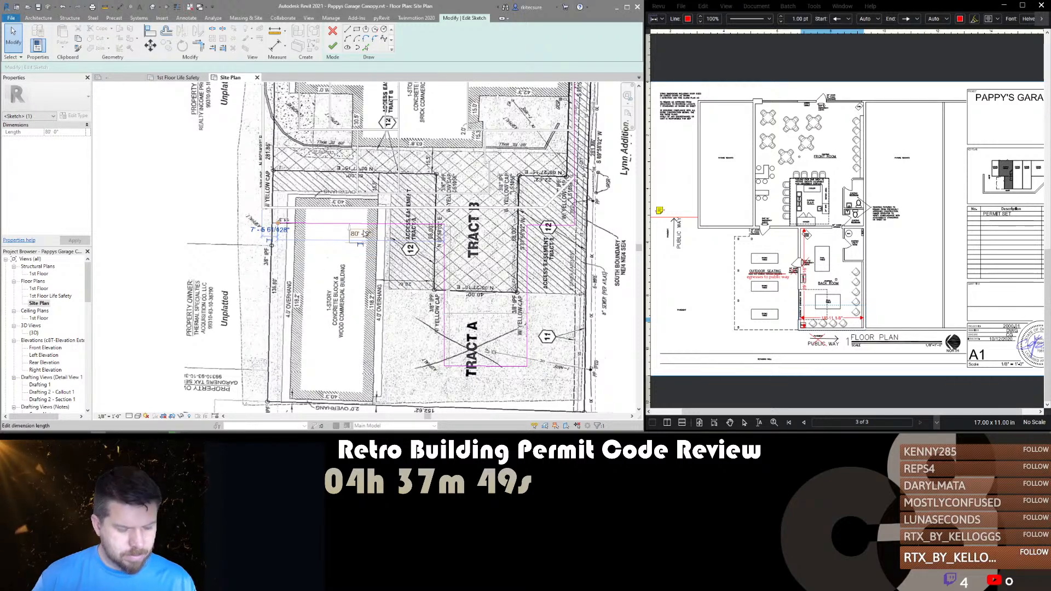
pyautogui.press('f')
pyautogui.press('f')
pyautogui.press('Escape')
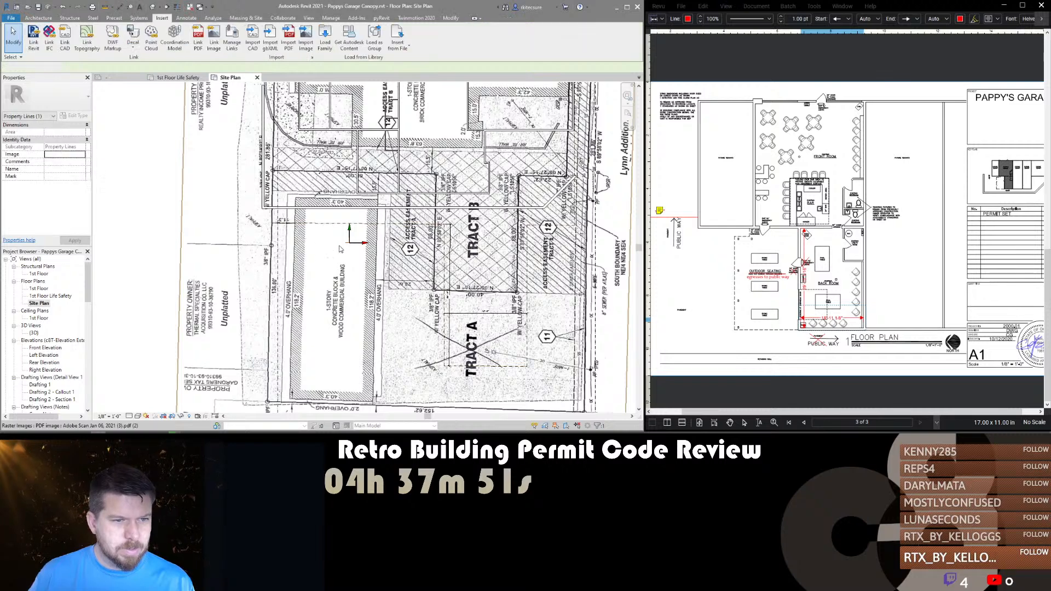
# Examine how the property lines and building line up with the survey, from the South Sheridan Road frontage to Tract A's rear boundary.
pyautogui.scroll(-3, 339, 249)
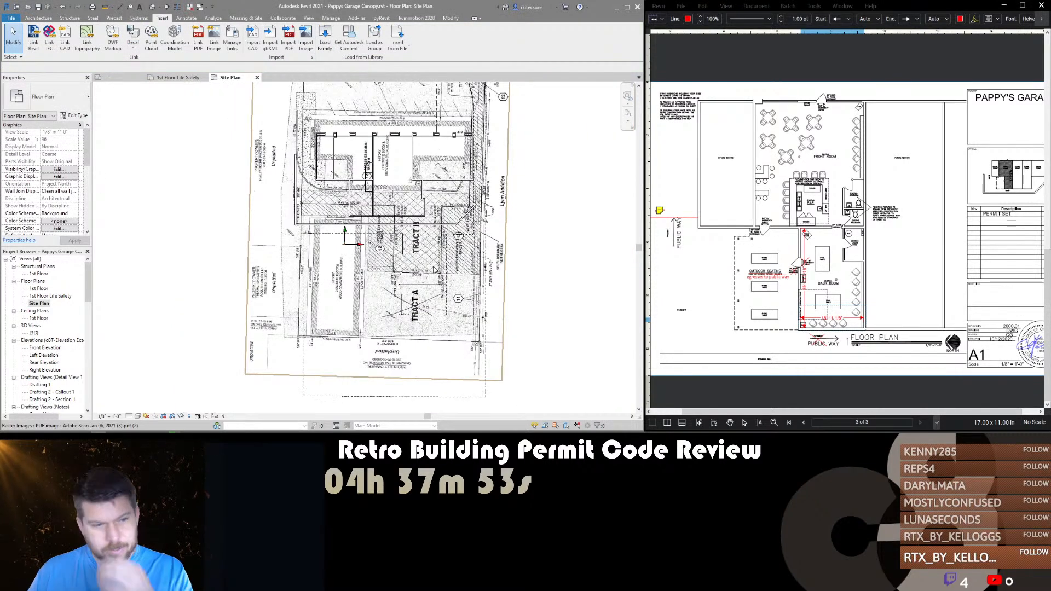
pyautogui.moveTo(351, 257); pyautogui.dragTo(387, 331, button='middle')
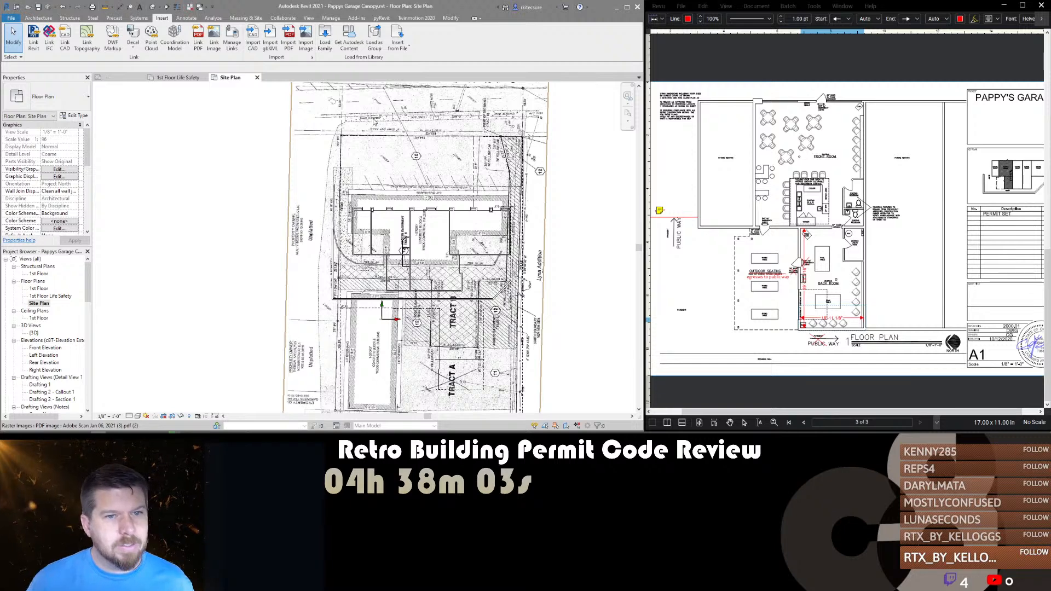
pyautogui.scroll(3, 374, 120)
pyautogui.moveTo(404, 182); pyautogui.dragTo(355, 177, button='middle')
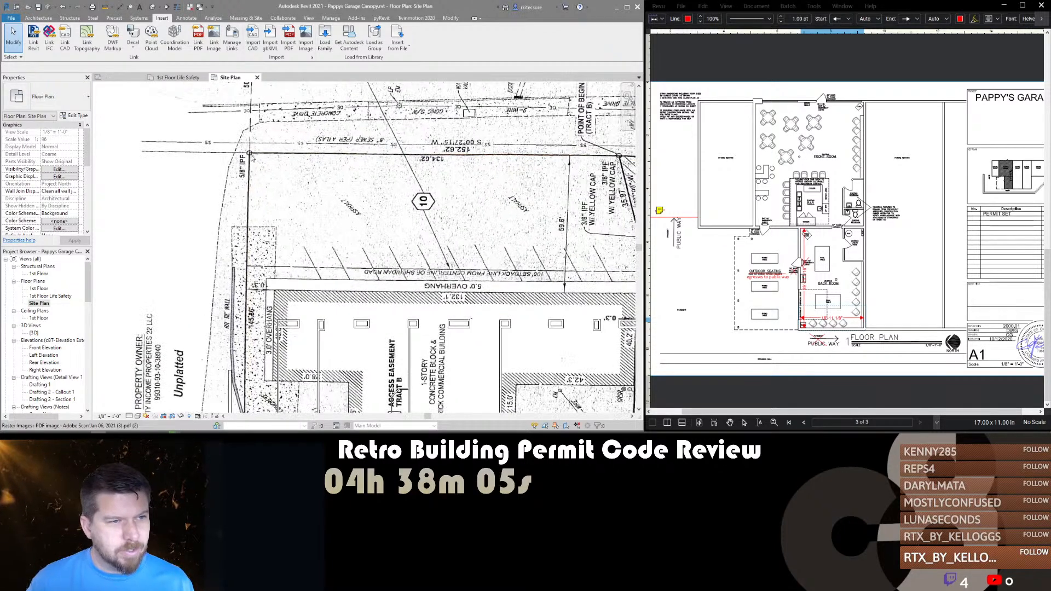
pyautogui.moveTo(251, 158); pyautogui.dragTo(176, 152, button='middle')
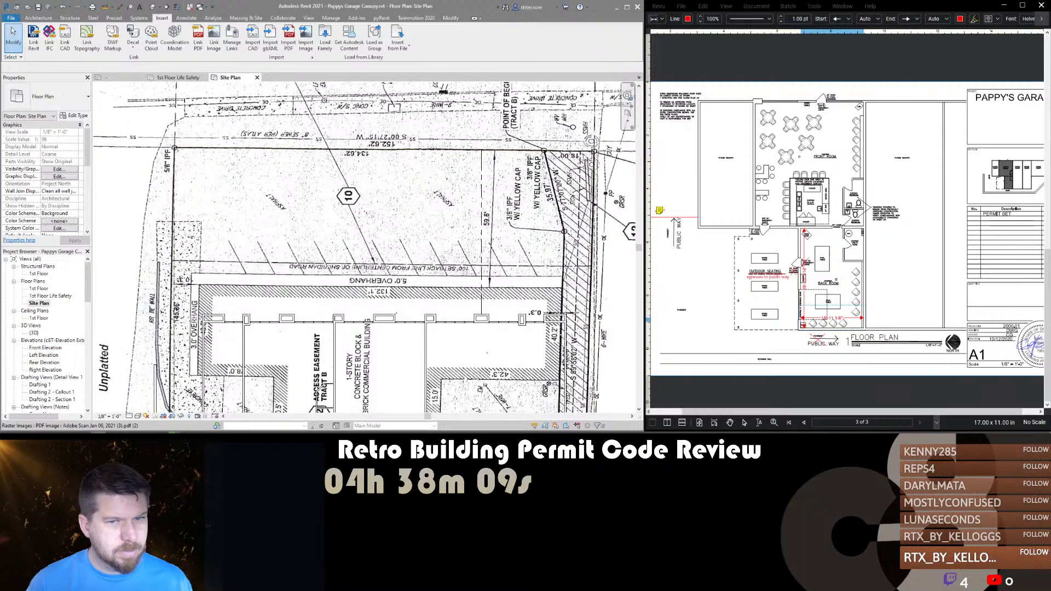
pyautogui.scroll(-3, 571, 154)
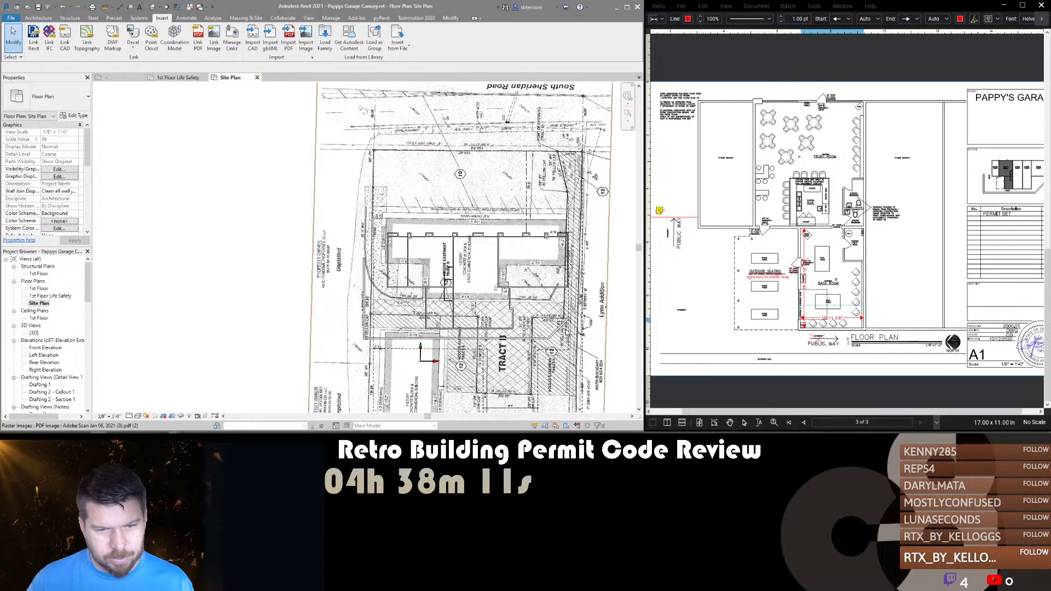
pyautogui.moveTo(570, 326); pyautogui.dragTo(563, 235, button='middle')
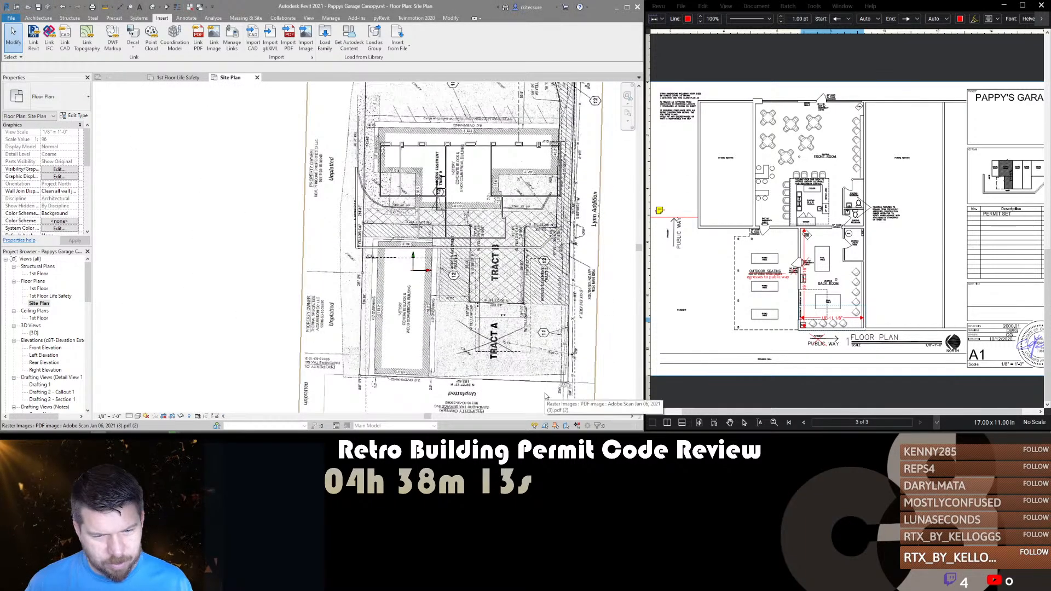
pyautogui.moveTo(544, 375); pyautogui.dragTo(533, 303, button='middle')
pyautogui.scroll(-1, 533, 302)
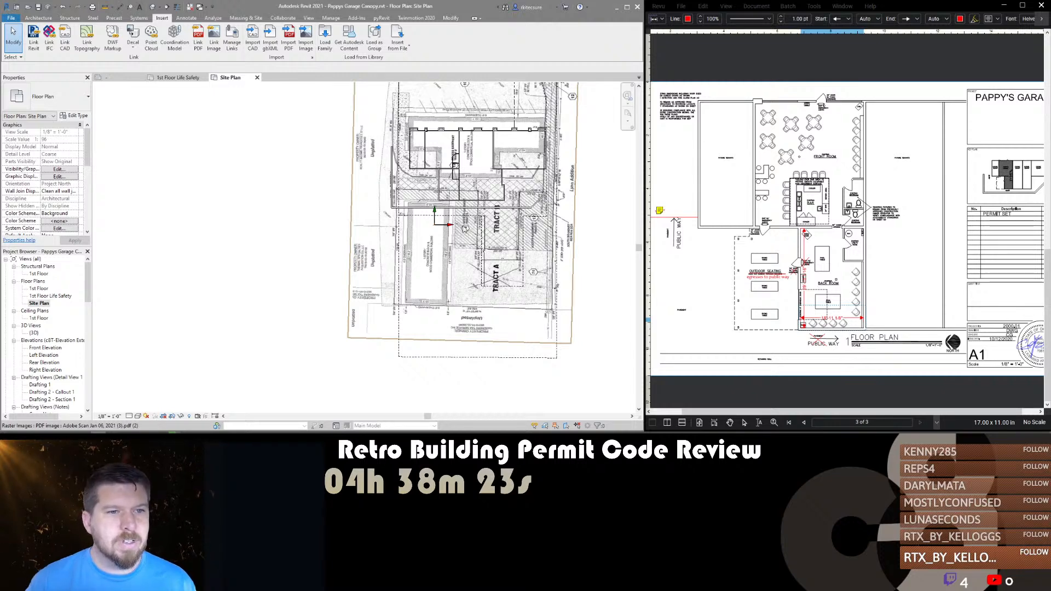
pyautogui.scroll(4, 464, 229)
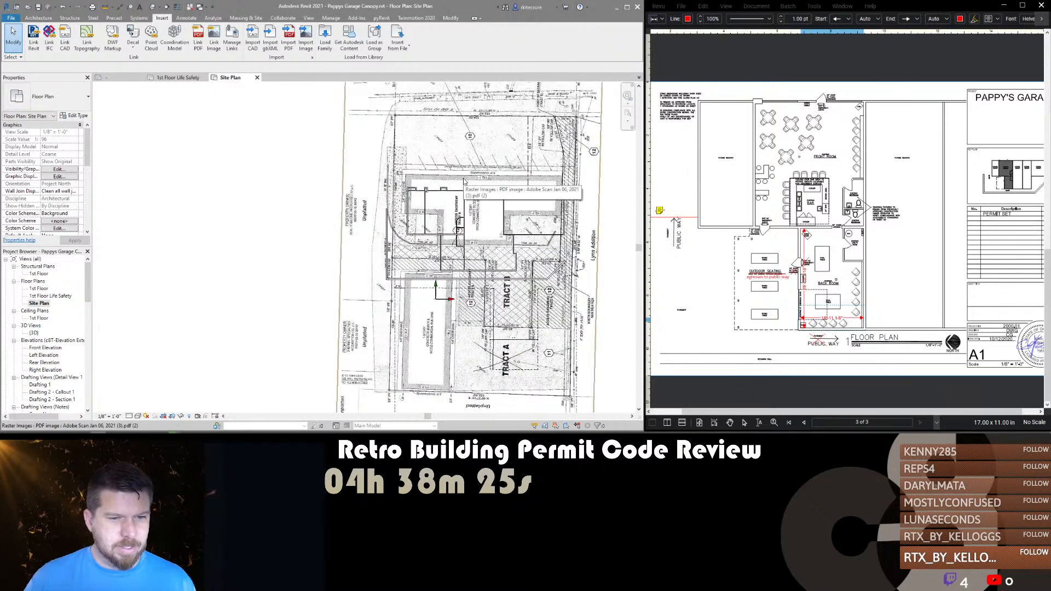
pyautogui.scroll(2, 461, 173)
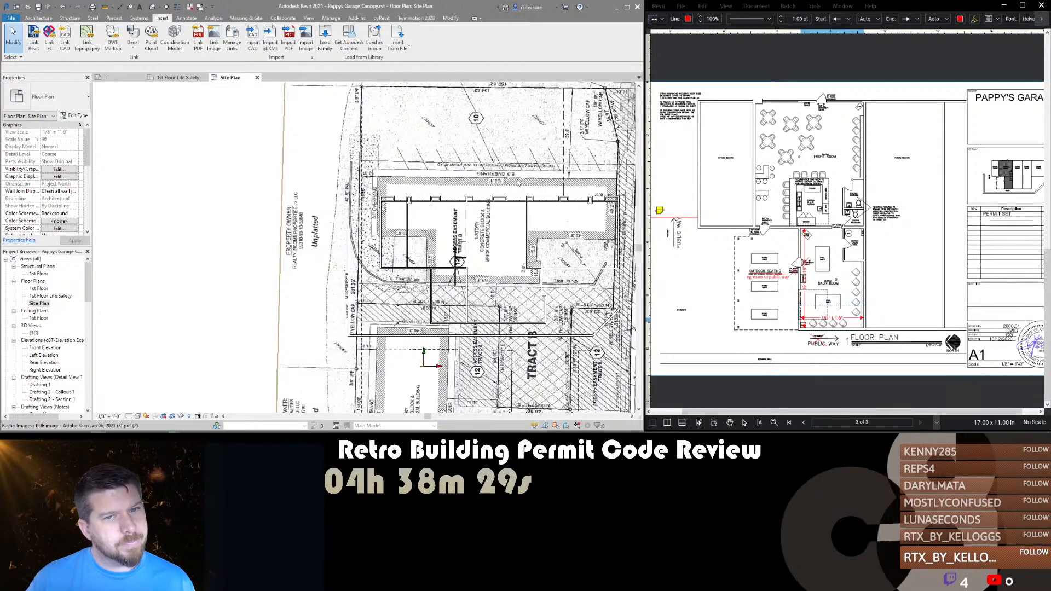
pyautogui.scroll(3, 517, 182)
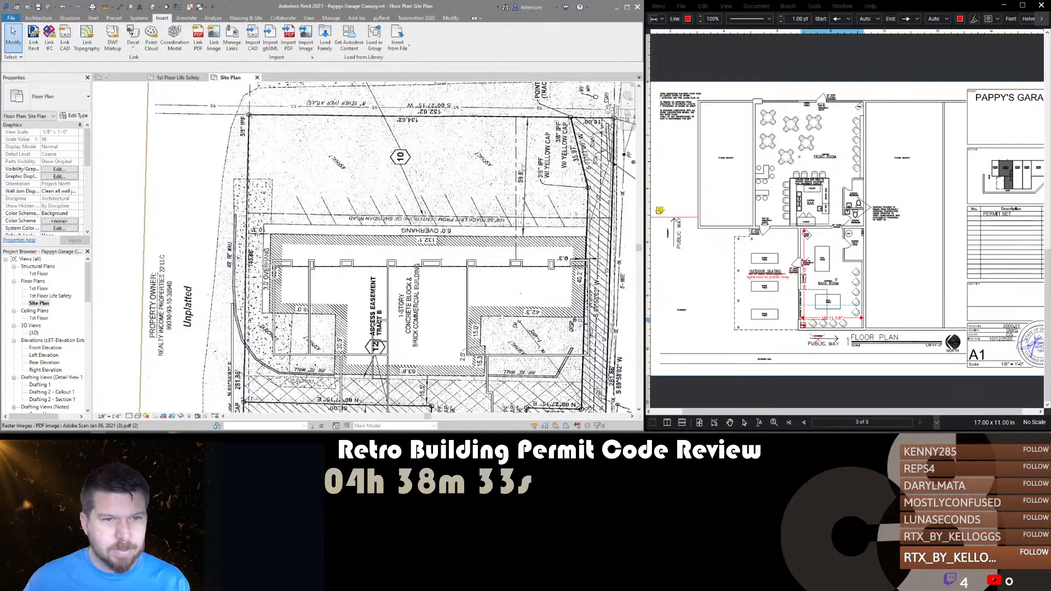
# Check the length of the centerline detail line beside the survey's 59.6' dimension between the street property line and the building.
pyautogui.click(517, 198)
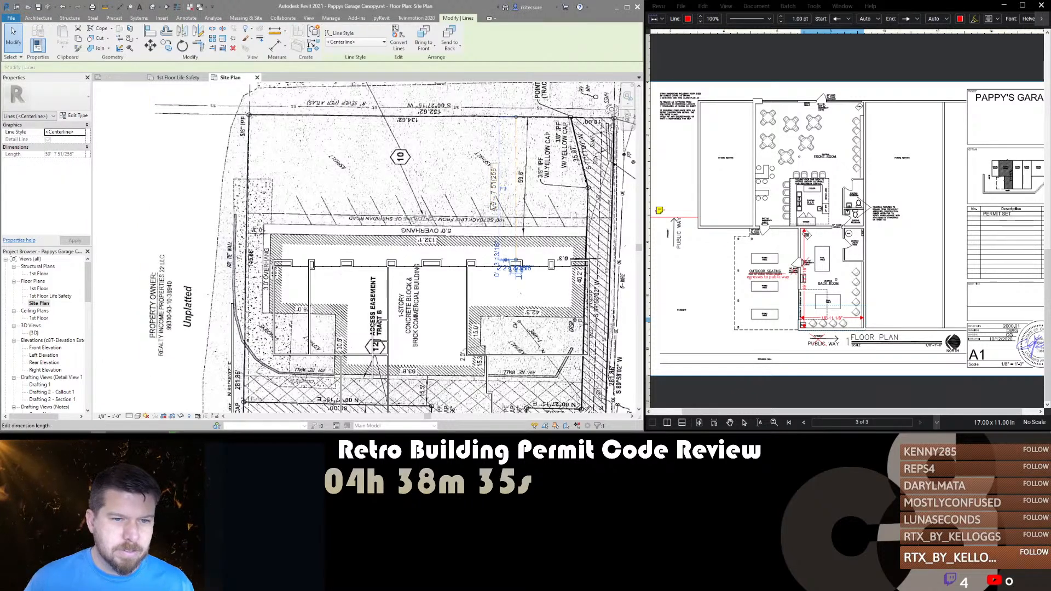
pyautogui.click(493, 183)
pyautogui.press('Escape')
pyautogui.press('Escape')
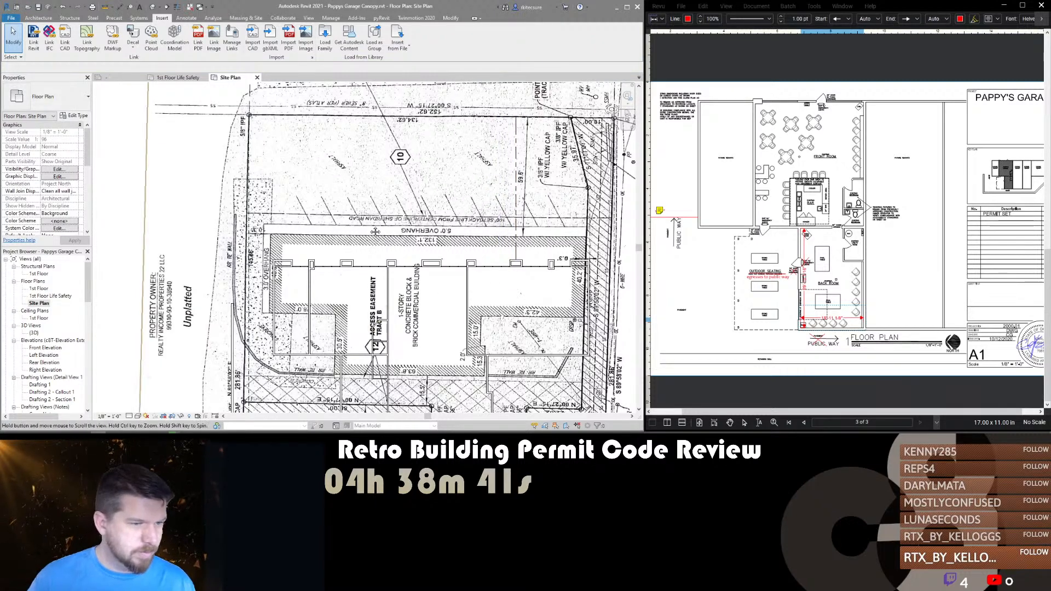
# Select the scanned survey image and examine its South Sheridan Road frontage, including the road edge, 152.62' line and 50.00' offsets.
pyautogui.scroll(-2, 352, 219)
pyautogui.scroll(-1, 352, 220)
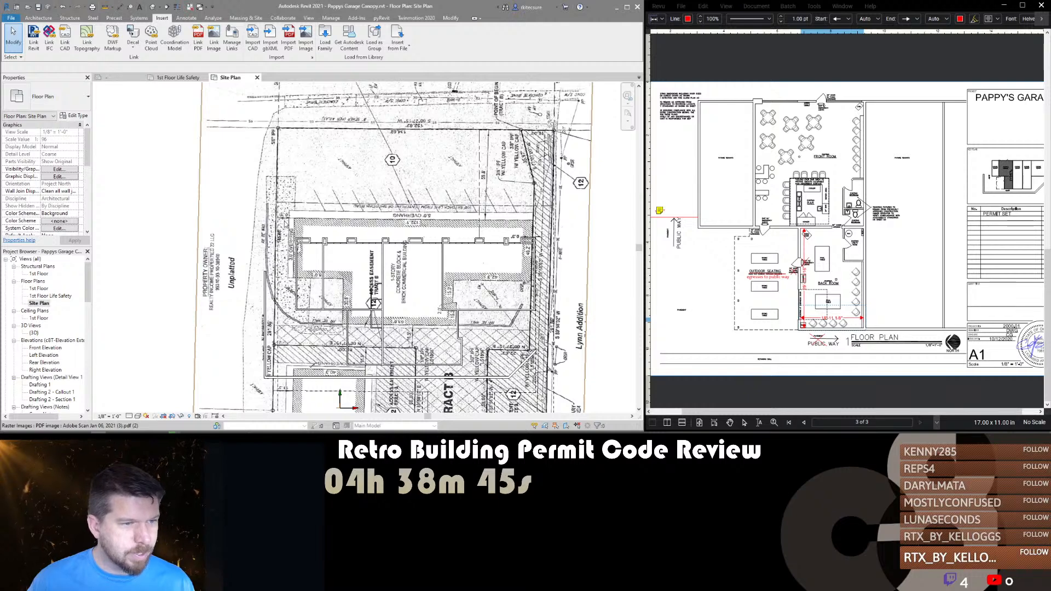
pyautogui.scroll(1, 284, 223)
pyautogui.scroll(-2, 284, 224)
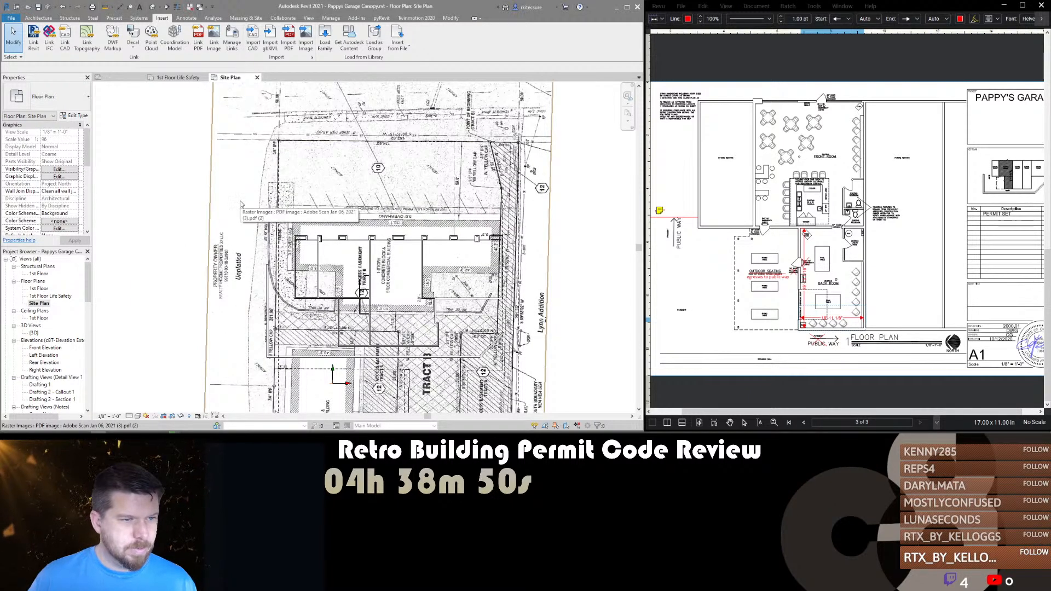
pyautogui.click(311, 162)
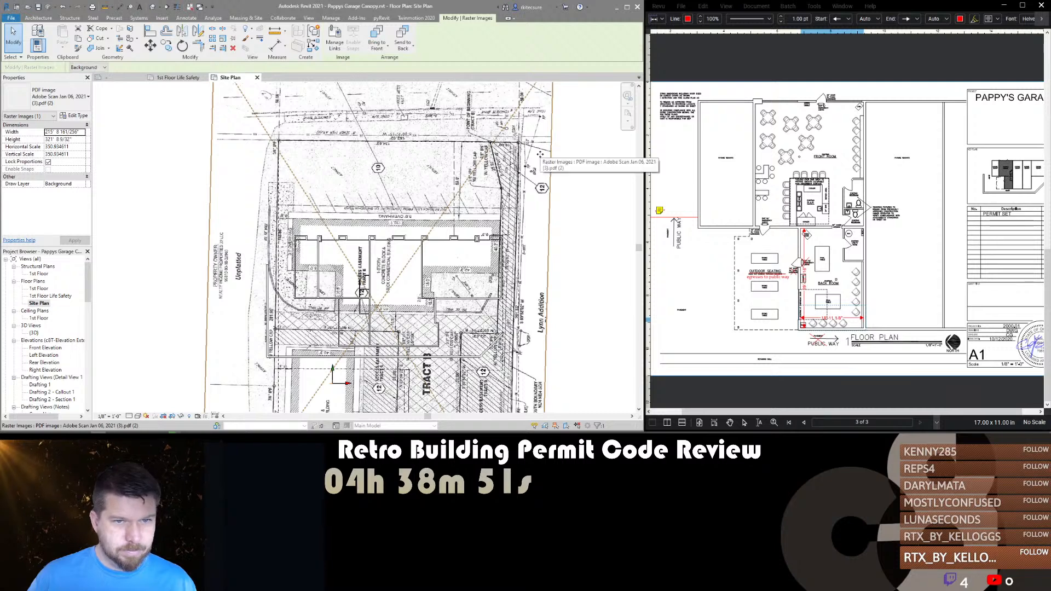
pyautogui.press('Escape')
pyautogui.click(399, 124)
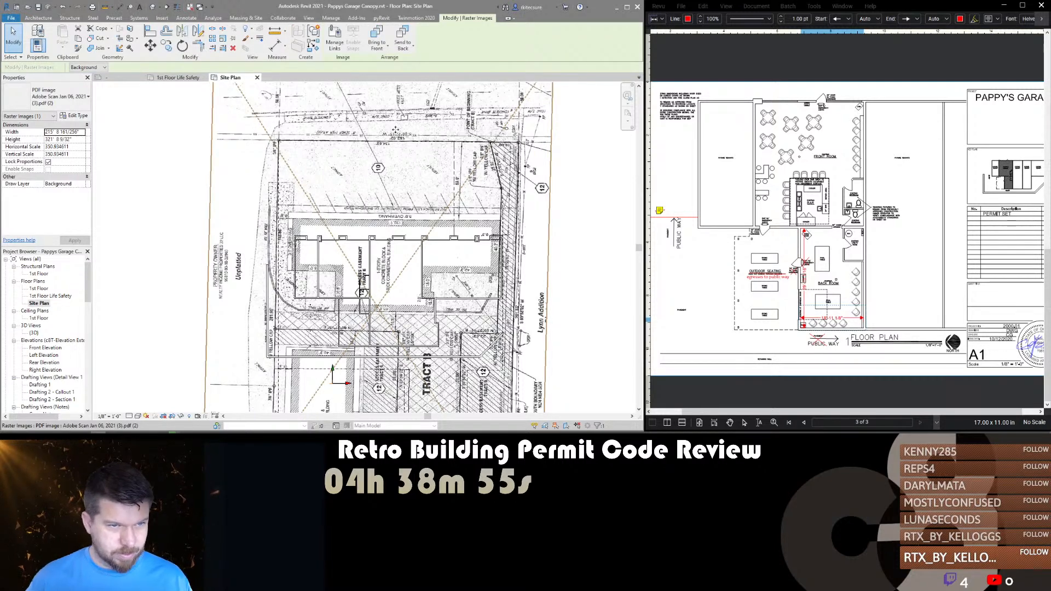
pyautogui.moveTo(385, 122); pyautogui.dragTo(395, 217, button='middle')
pyautogui.scroll(2, 386, 203)
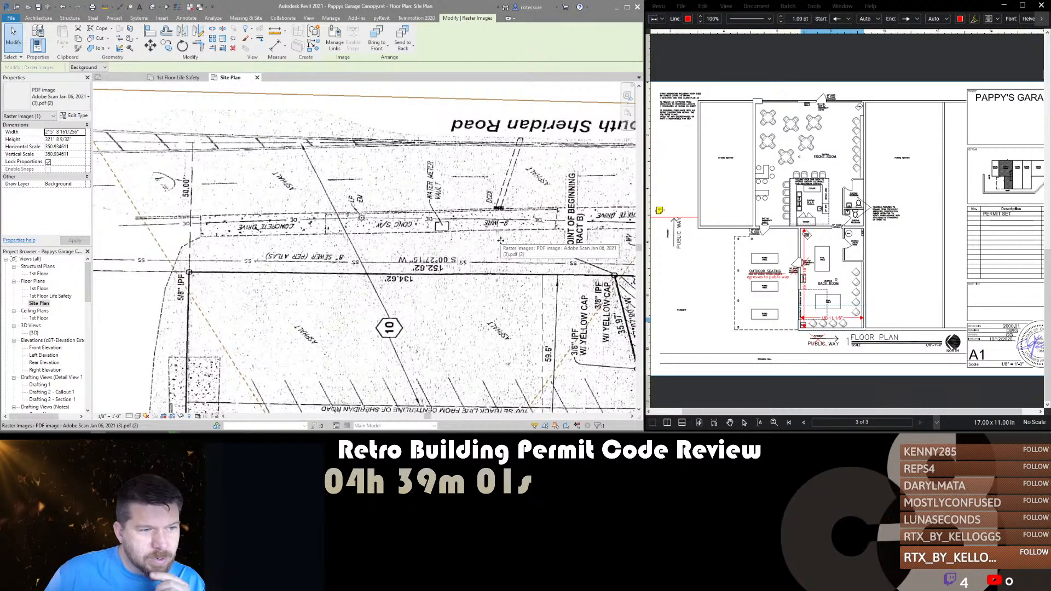
pyautogui.moveTo(469, 238); pyautogui.dragTo(347, 236, button='middle')
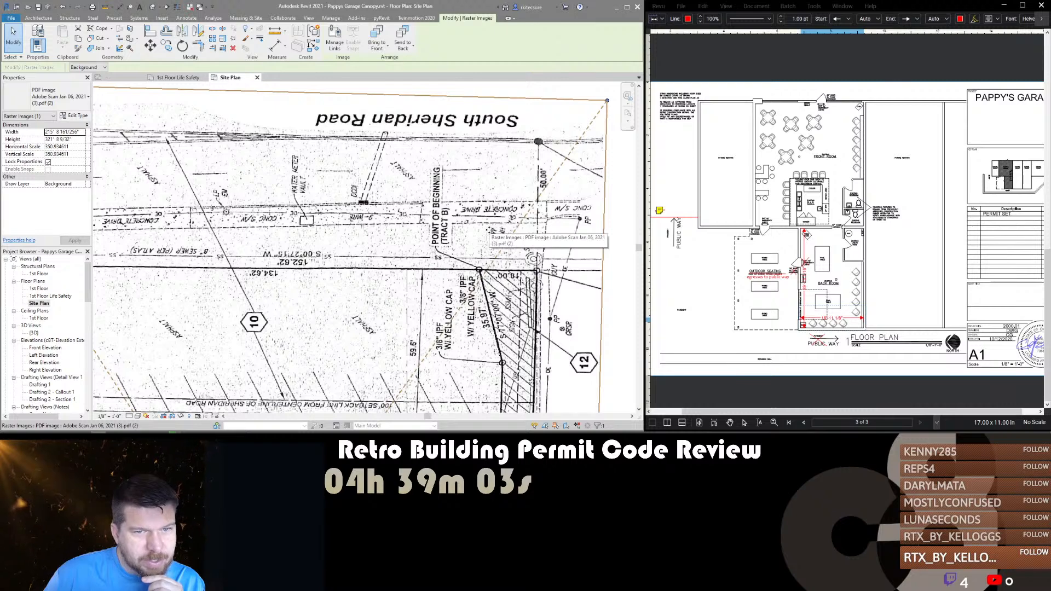
pyautogui.moveTo(299, 193); pyautogui.dragTo(324, 215, button='middle')
pyautogui.scroll(-2, 314, 207)
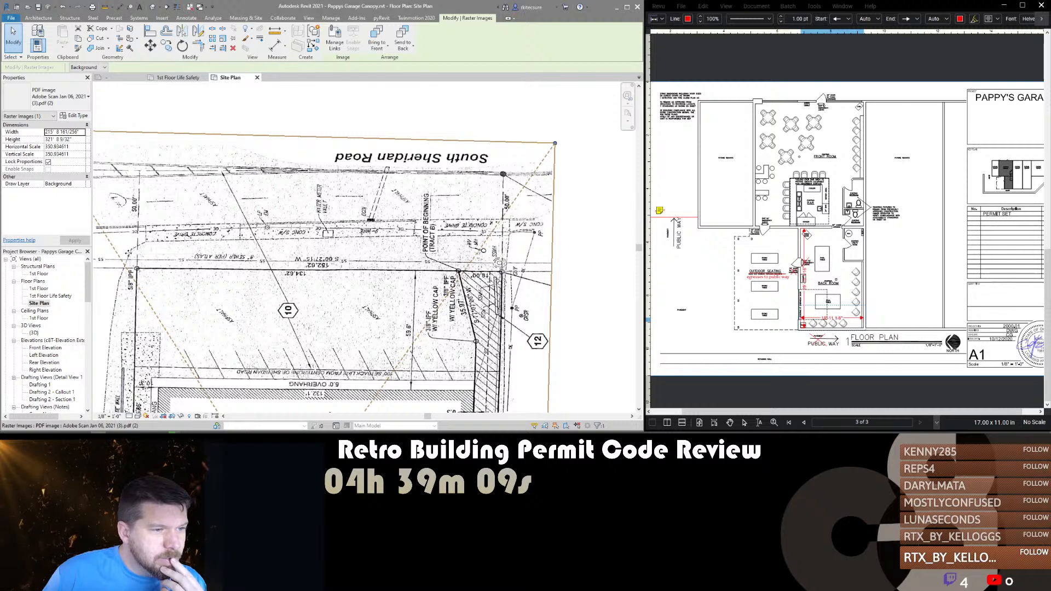
pyautogui.moveTo(154, 247); pyautogui.dragTo(271, 238, button='middle')
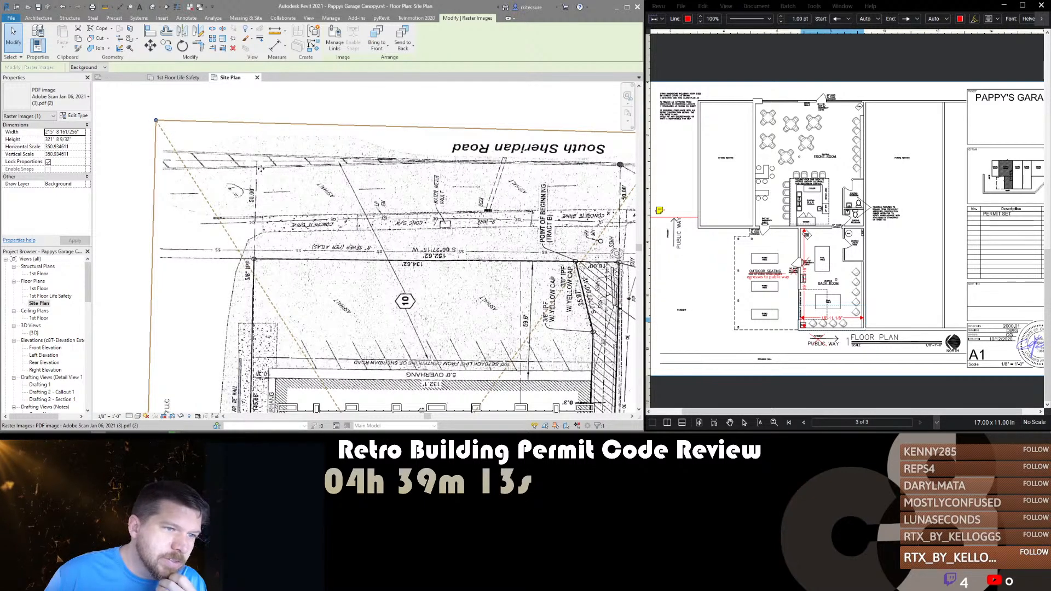
pyautogui.scroll(-1, 261, 169)
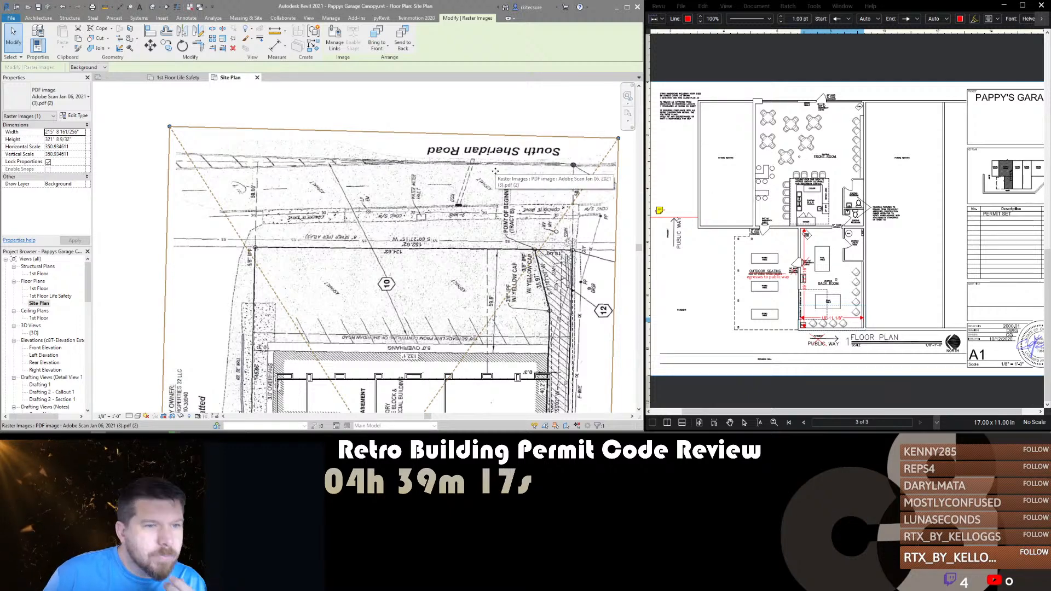
pyautogui.moveTo(474, 187); pyautogui.dragTo(380, 200, button='middle')
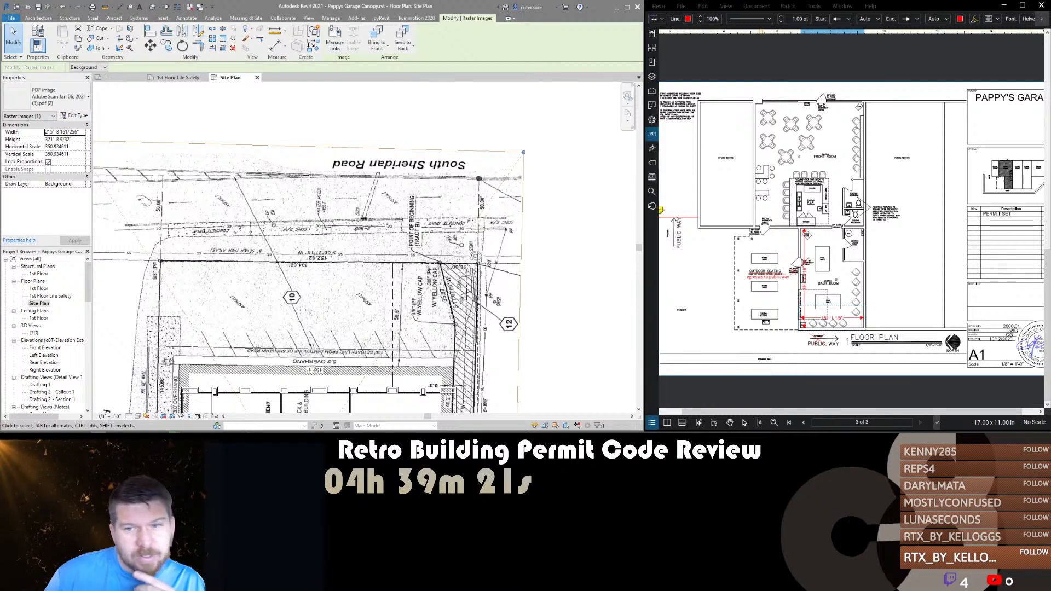
# Switch to Google Maps in the browser and clear the AAA Safe Investigations search.
pyautogui.moveTo(189, 436)
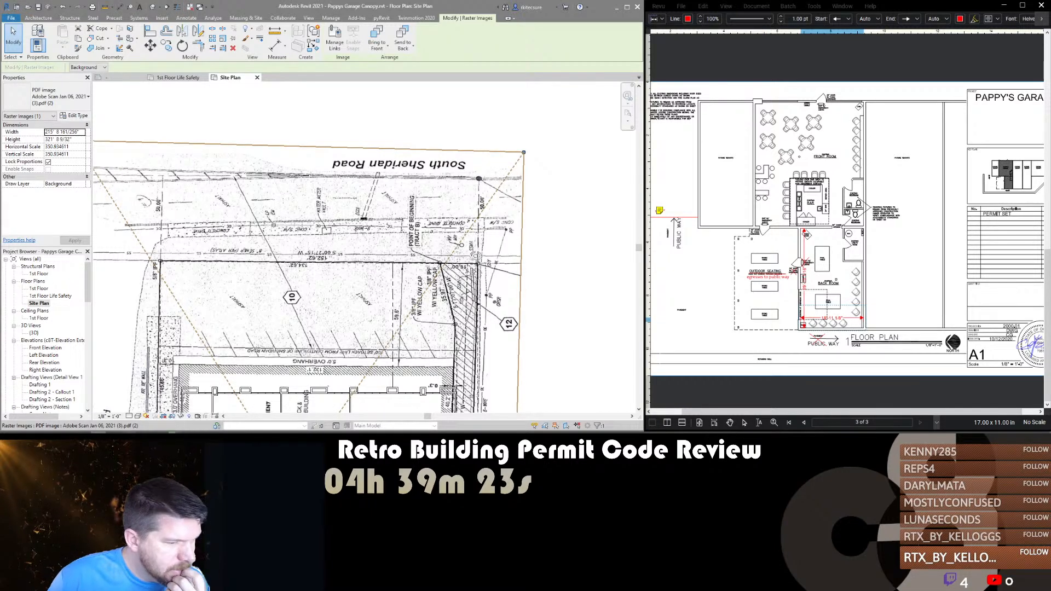
pyautogui.click(93, 404)
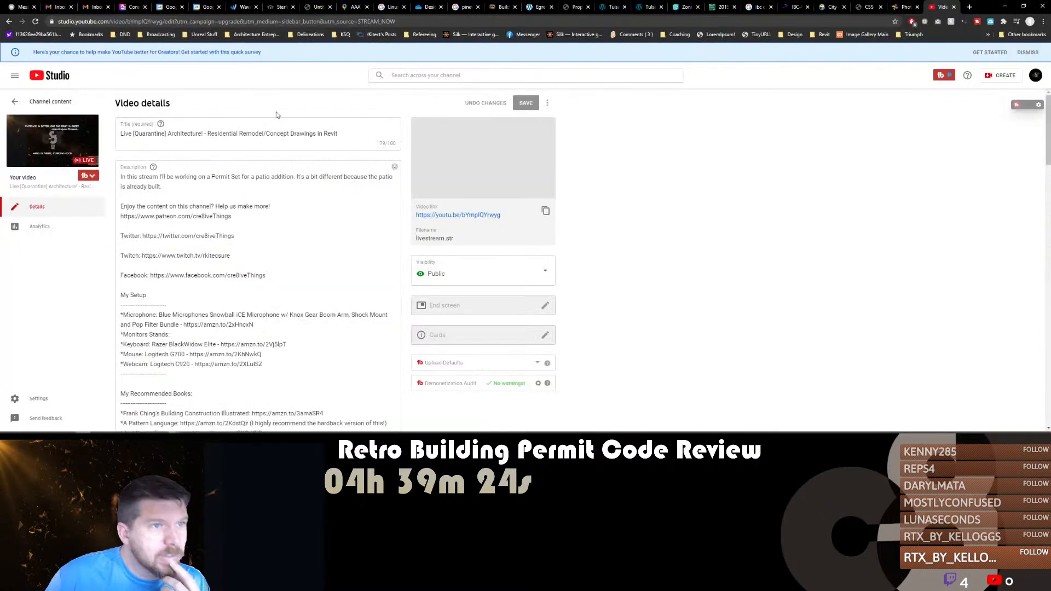
pyautogui.click(350, 7)
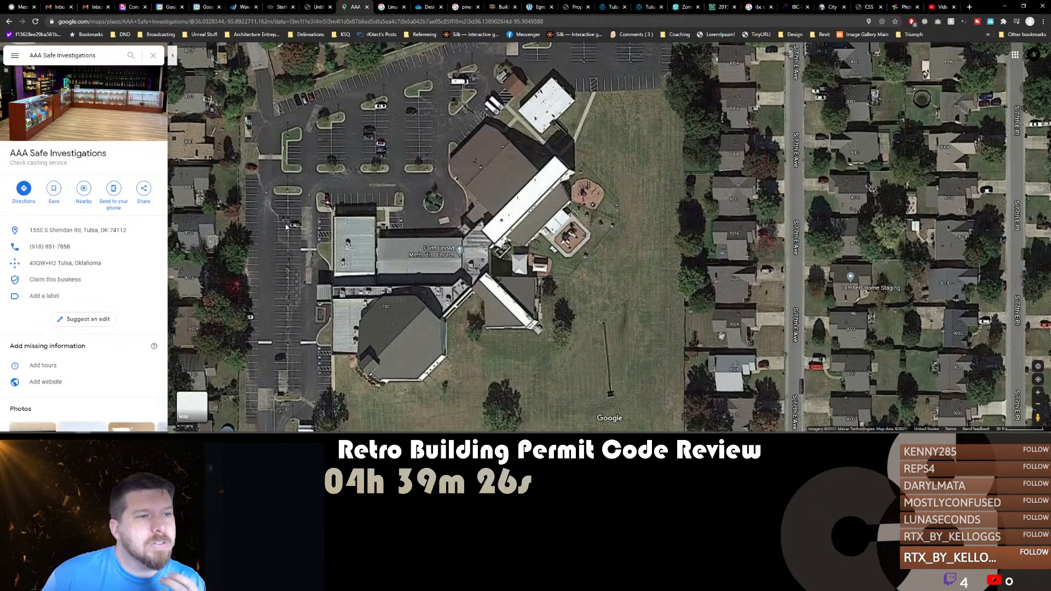
pyautogui.click(64, 55)
pyautogui.click(154, 55)
# Find the commercial buildings along South Sheridan Road near E 17th St on the satellite map.
pyautogui.scroll(-8, 536, 257)
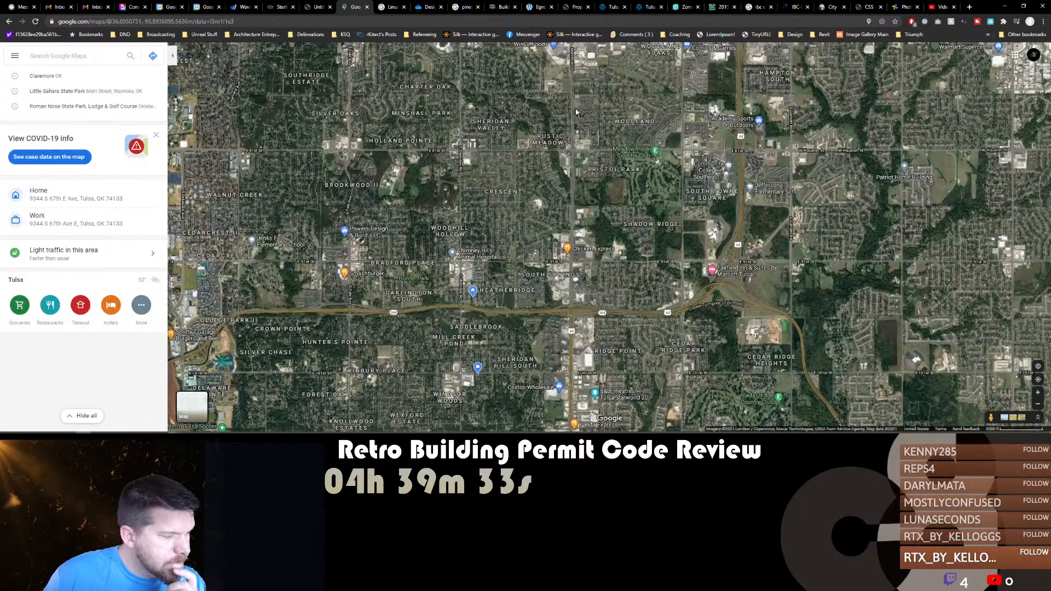
pyautogui.moveTo(510, 137); pyautogui.dragTo(508, 328)
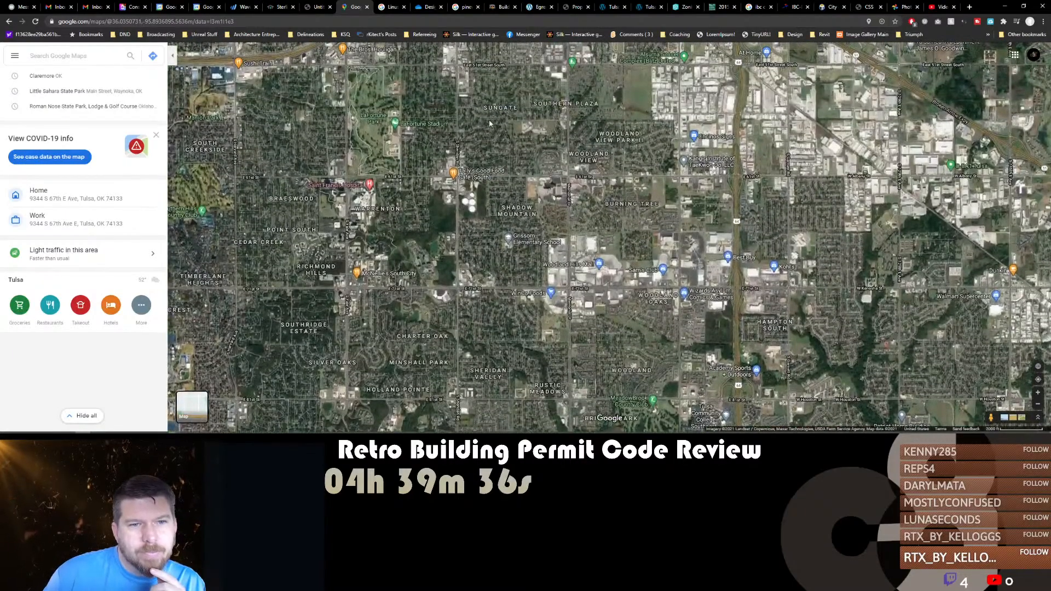
pyautogui.moveTo(509, 142); pyautogui.dragTo(509, 328)
pyautogui.moveTo(494, 187); pyautogui.dragTo(528, 353)
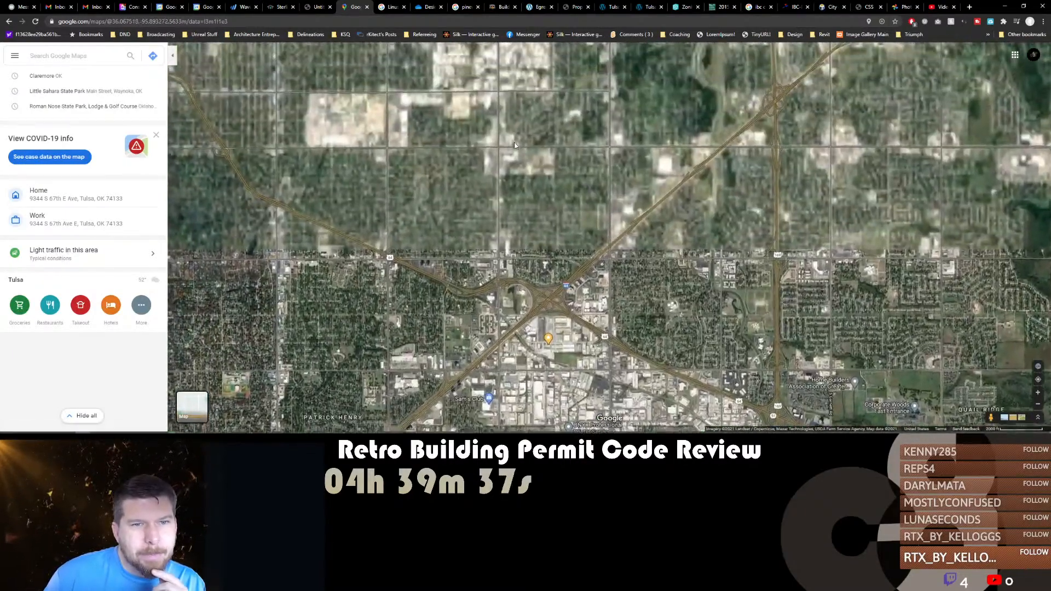
pyautogui.scroll(10, 499, 103)
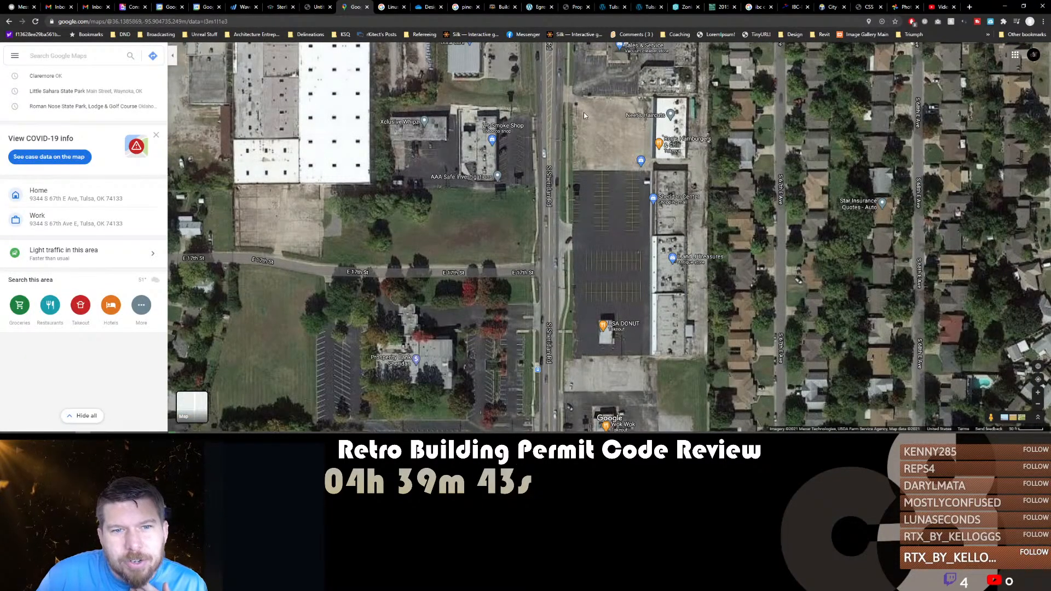
pyautogui.scroll(3, 583, 113)
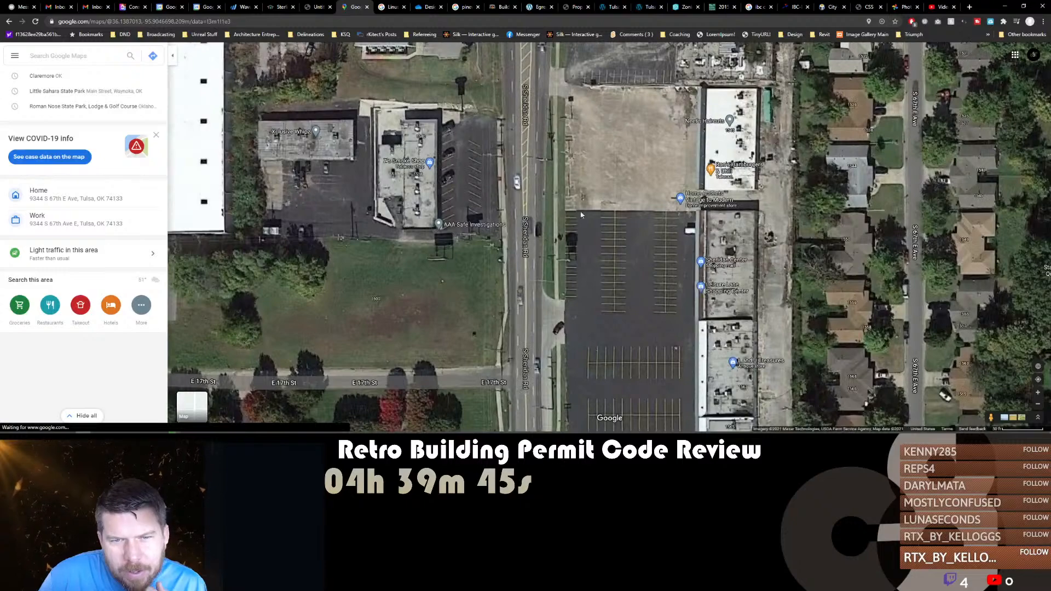
# Capture a screenshot of the satellite map covering the buildings west of S Sheridan Rd and the road itself.
pyautogui.scroll(2, 580, 208)
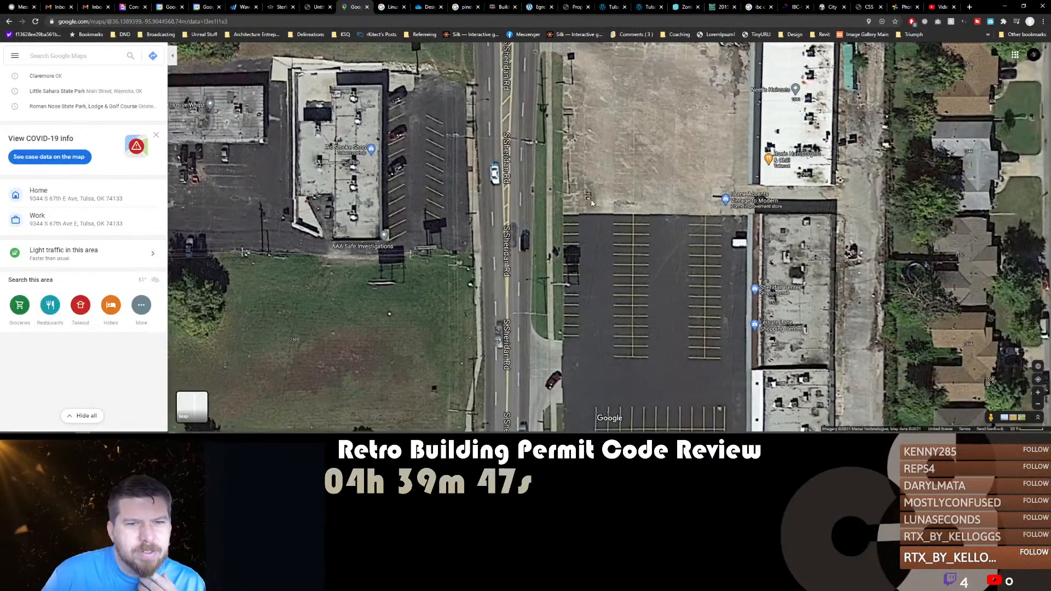
pyautogui.moveTo(592, 130); pyautogui.dragTo(658, 172)
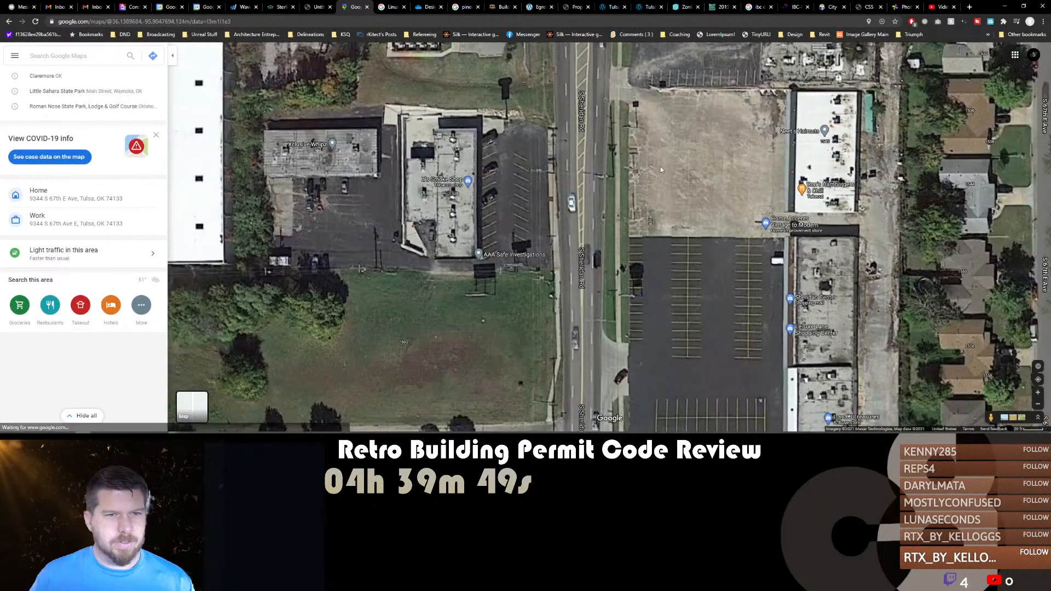
pyautogui.moveTo(611, 147); pyautogui.dragTo(660, 184)
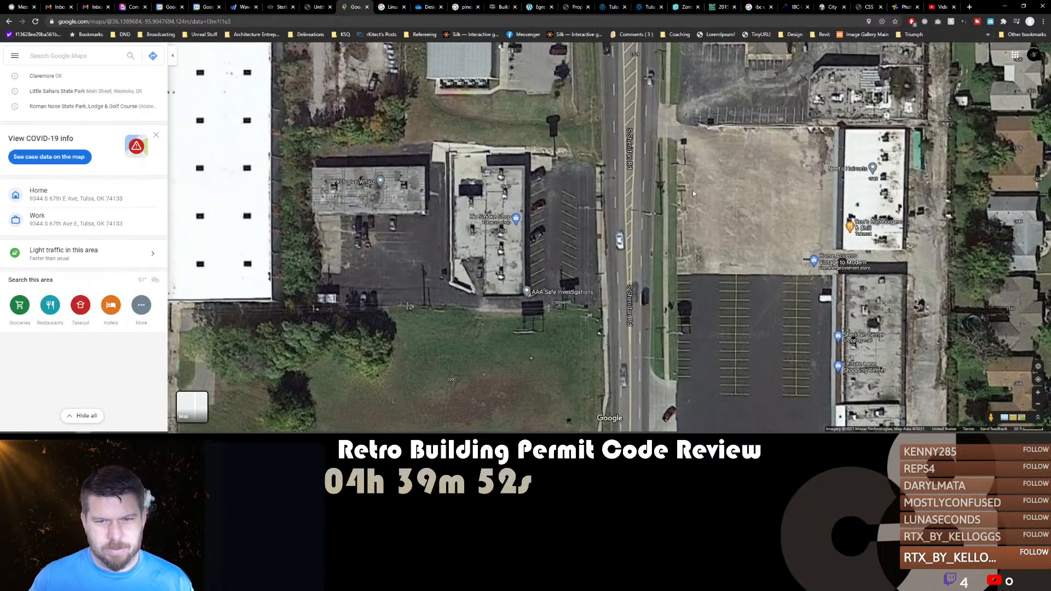
pyautogui.scroll(1, 660, 184)
pyautogui.moveTo(741, 135); pyautogui.dragTo(739, 142)
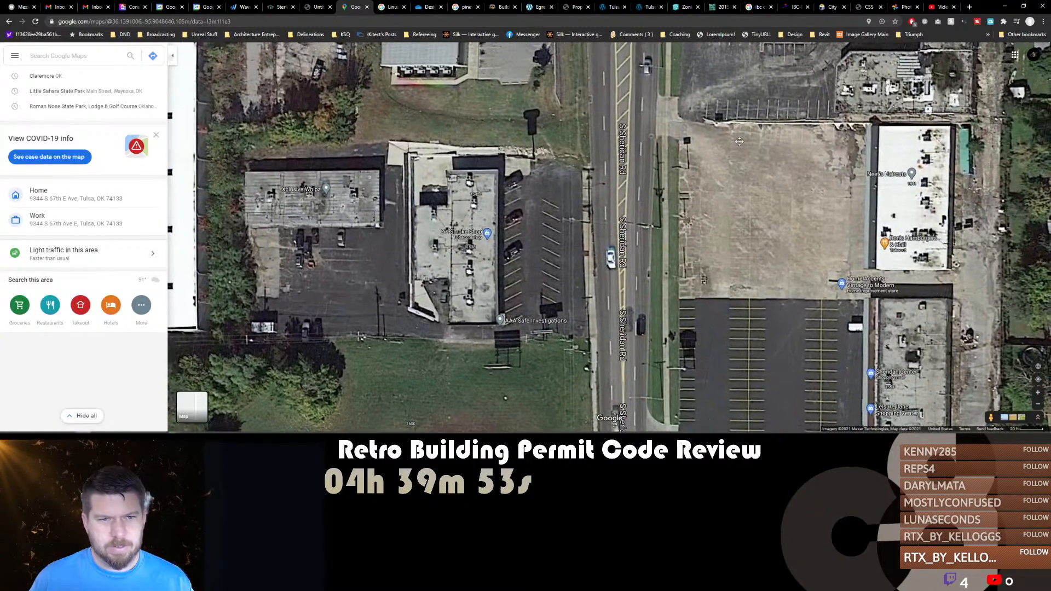
pyautogui.press('ctrl+Print')
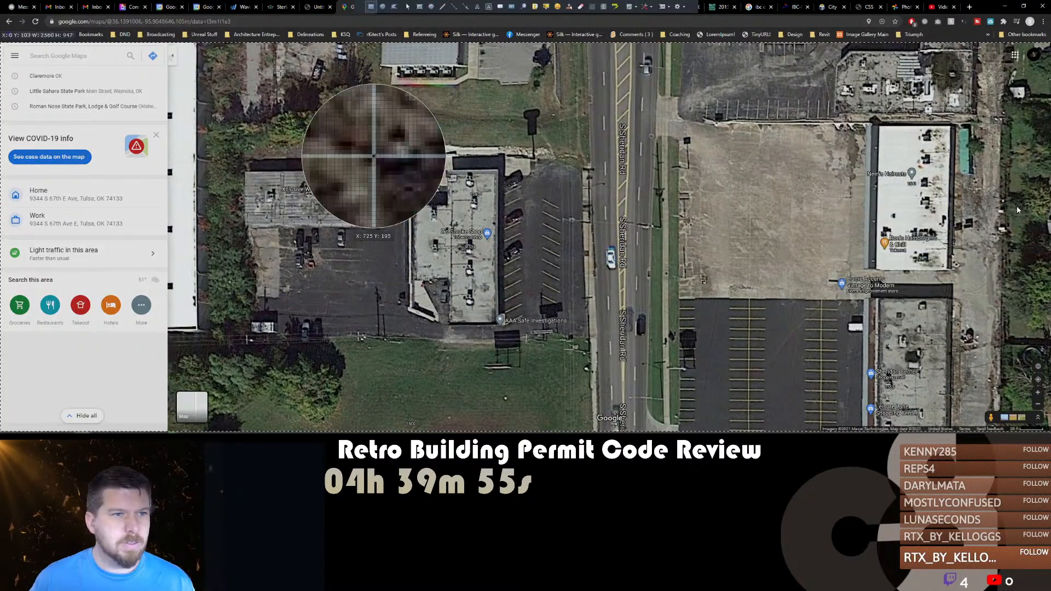
pyautogui.moveTo(213, 54); pyautogui.dragTo(792, 410)
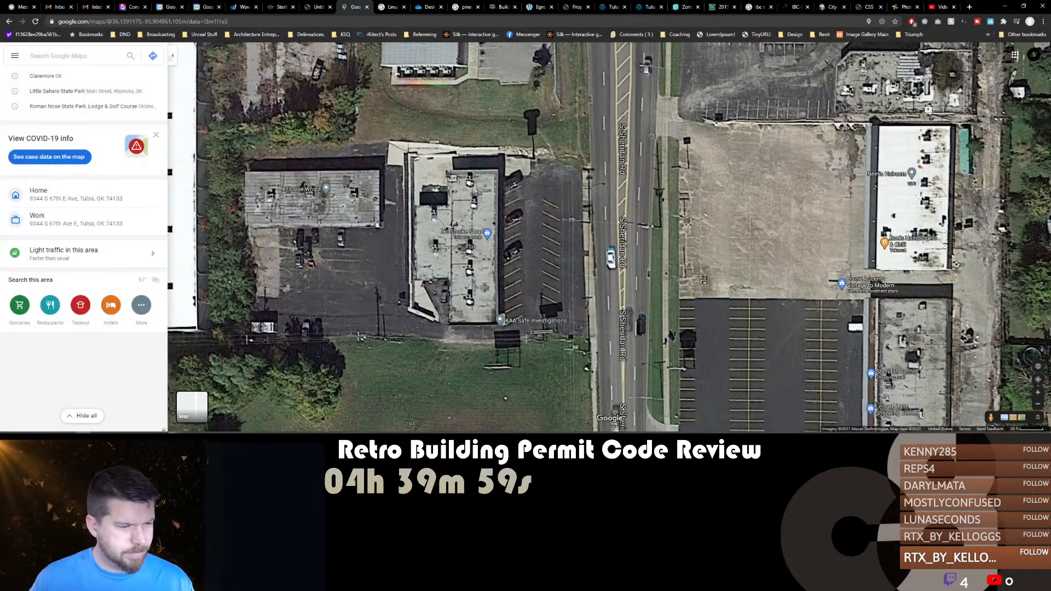
pyautogui.moveTo(98, 433)
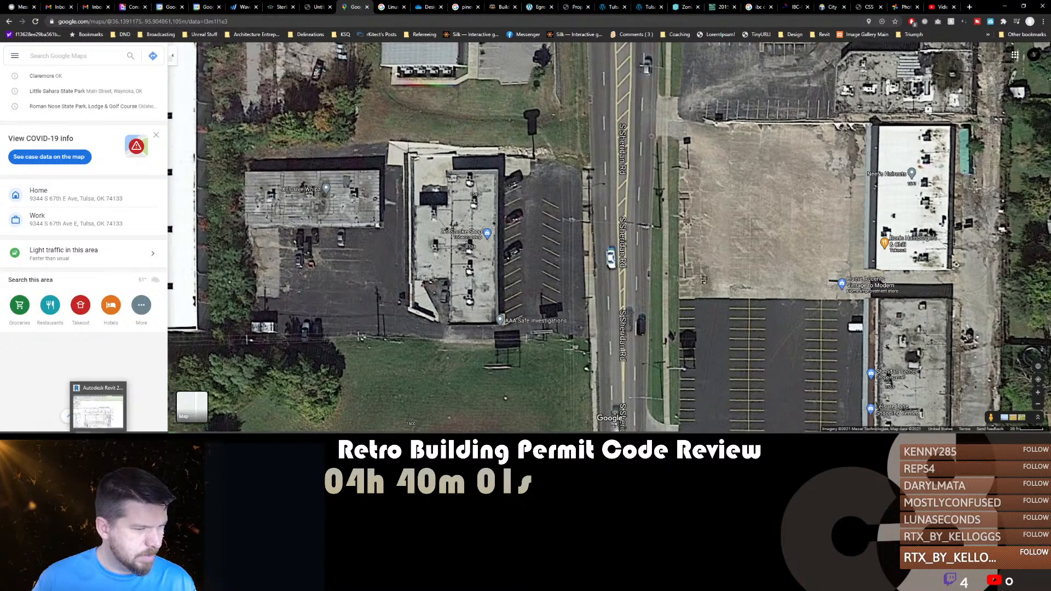
pyautogui.press('super')
pyautogui.write('pai')
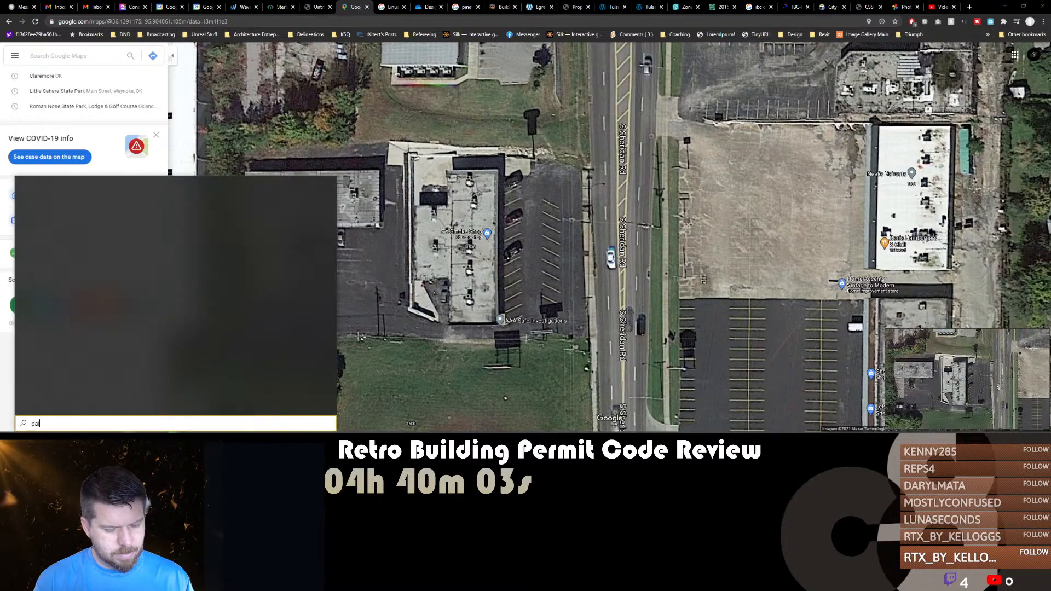
pyautogui.write('nt')
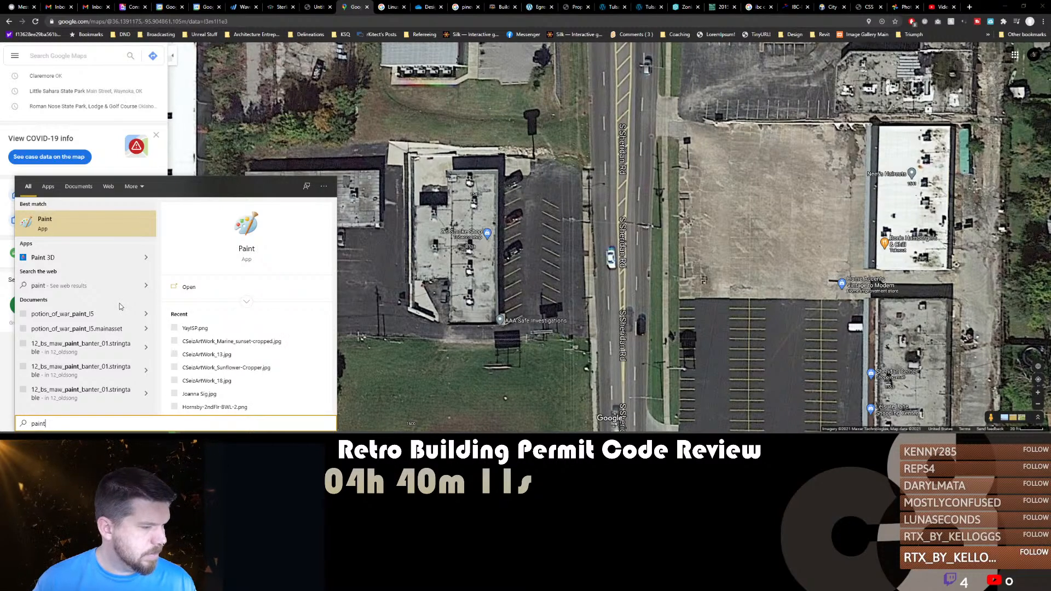
pyautogui.click(68, 226)
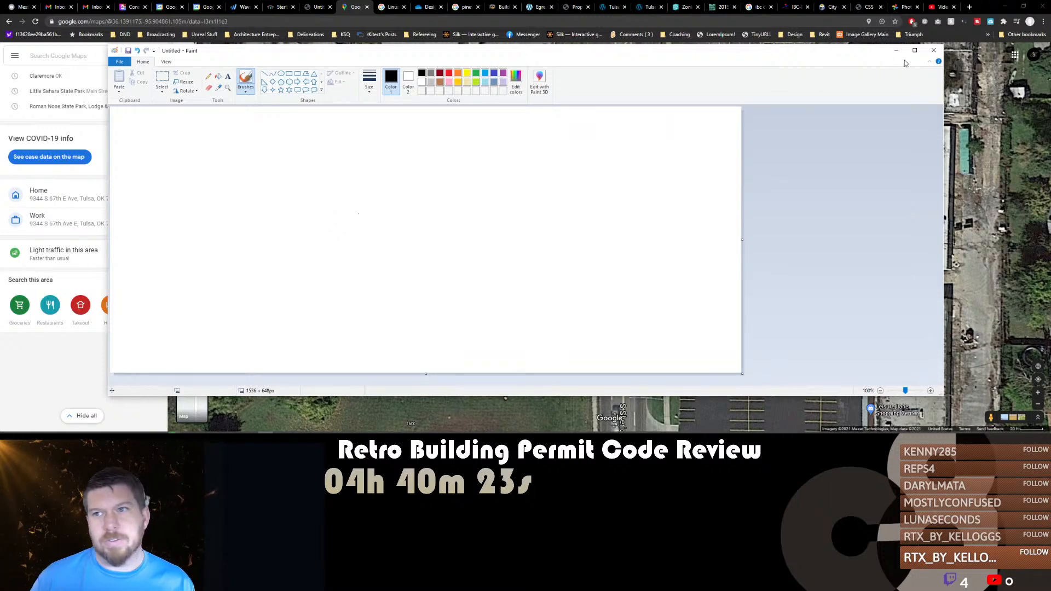
pyautogui.click(933, 50)
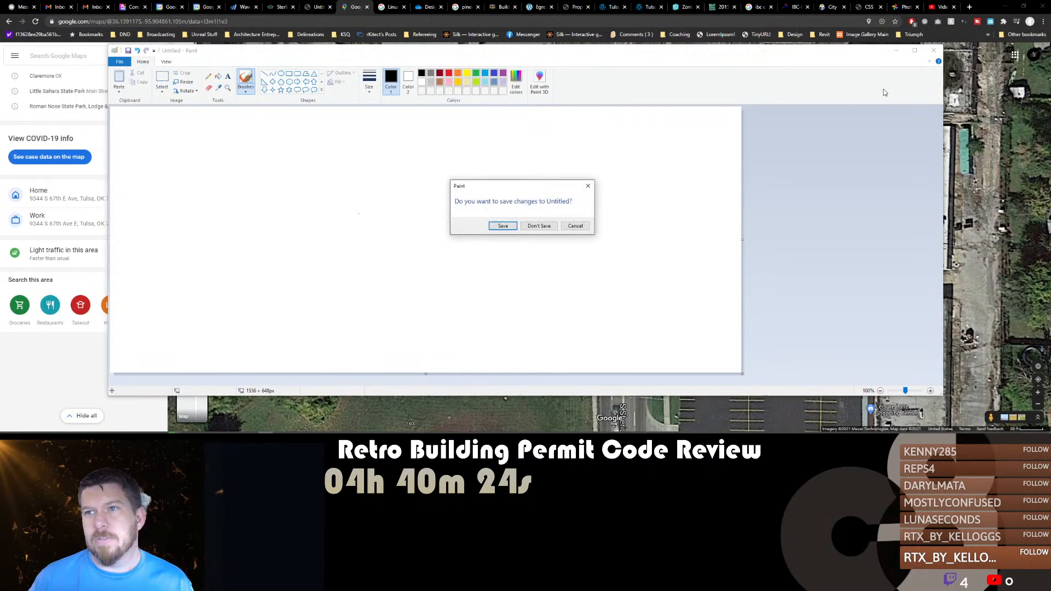
pyautogui.click(540, 226)
pyautogui.hotkey('ctrl', 't')
pyautogui.write('https://i.imgur.com/v0PNExo.jpg')
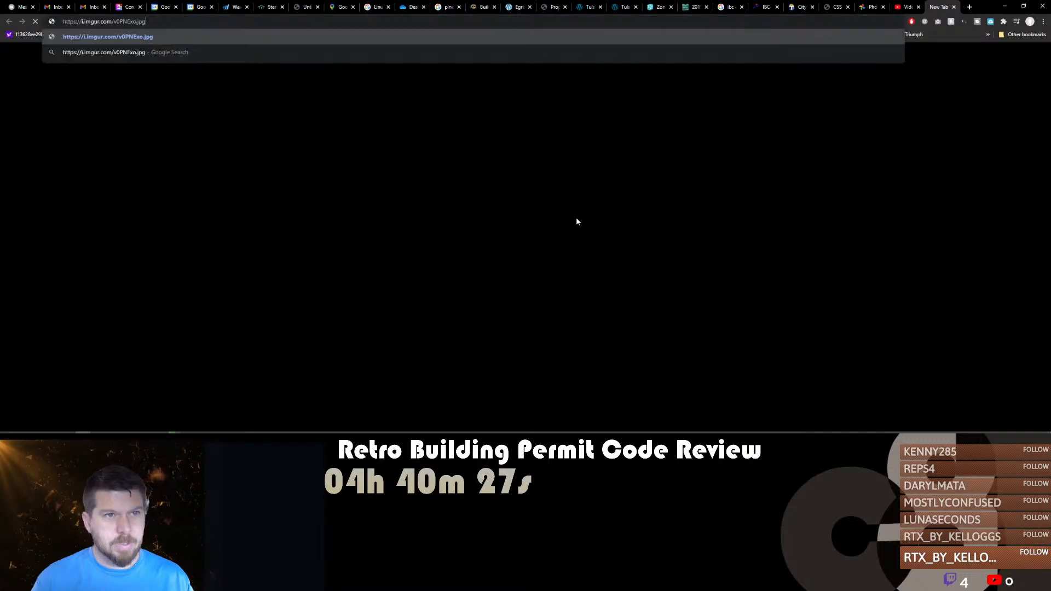
pyautogui.press('Return')
pyautogui.rightClick(459, 134)
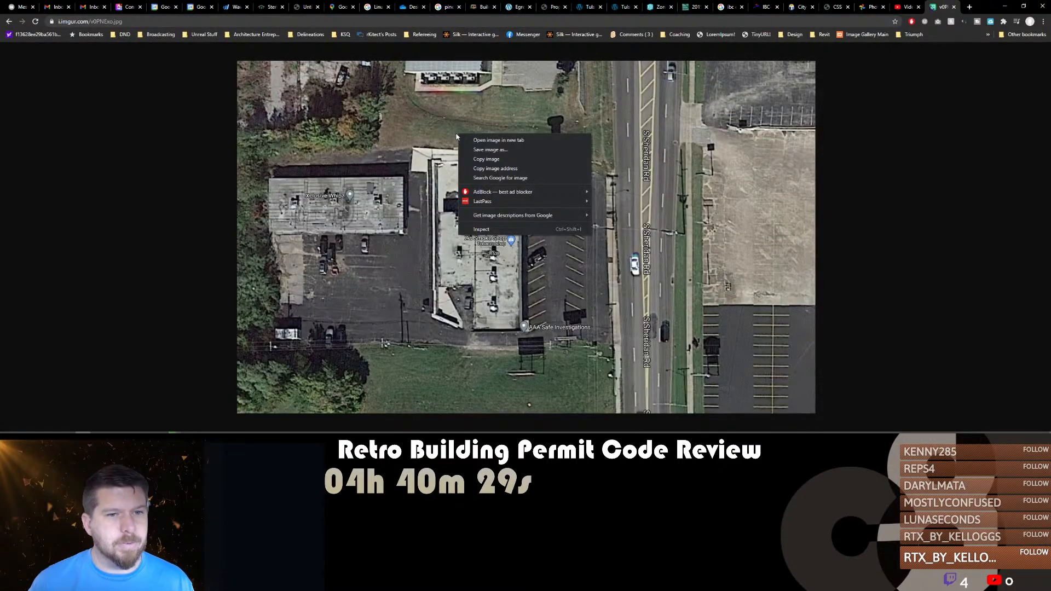
pyautogui.click(485, 158)
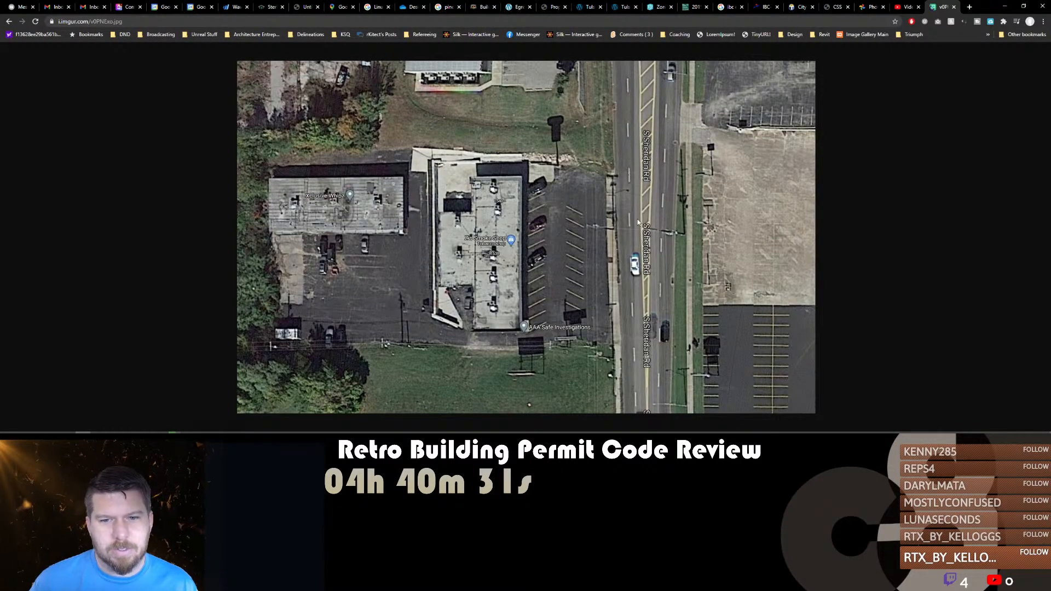
# Save the image as "Vicinity Map" in JPEG format in the Pappy's Garage 02-Code Review folder, and close its tab.
pyautogui.hotkey('ctrl', 's')
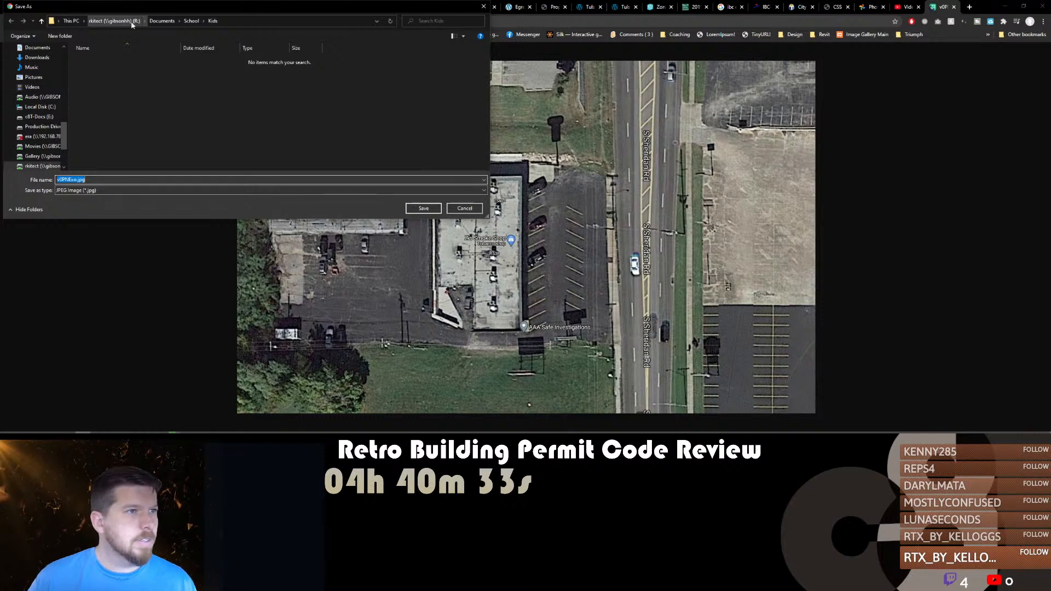
pyautogui.scroll(6, 41, 109)
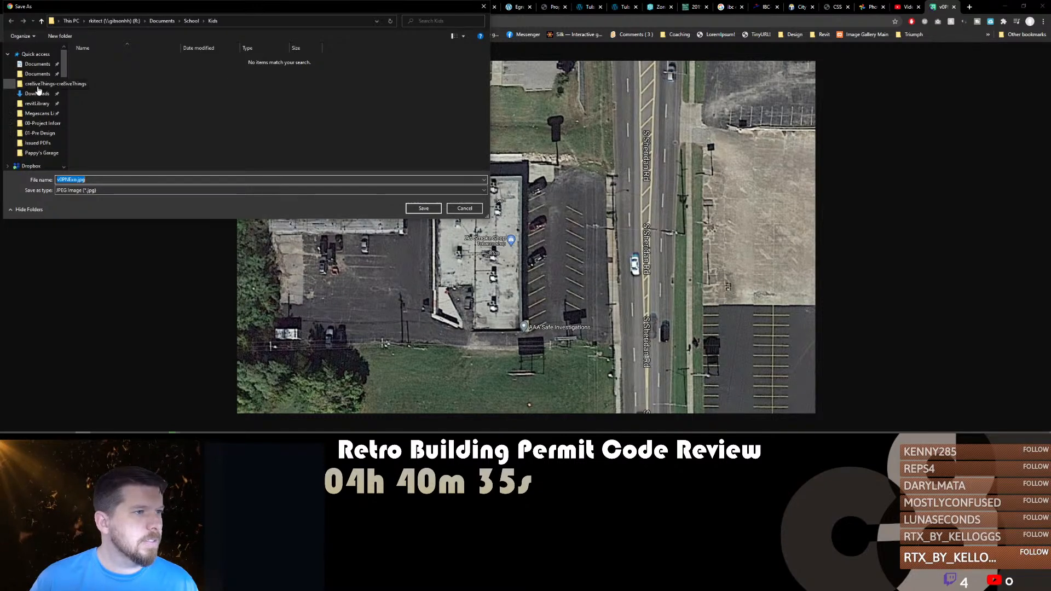
pyautogui.click(43, 153)
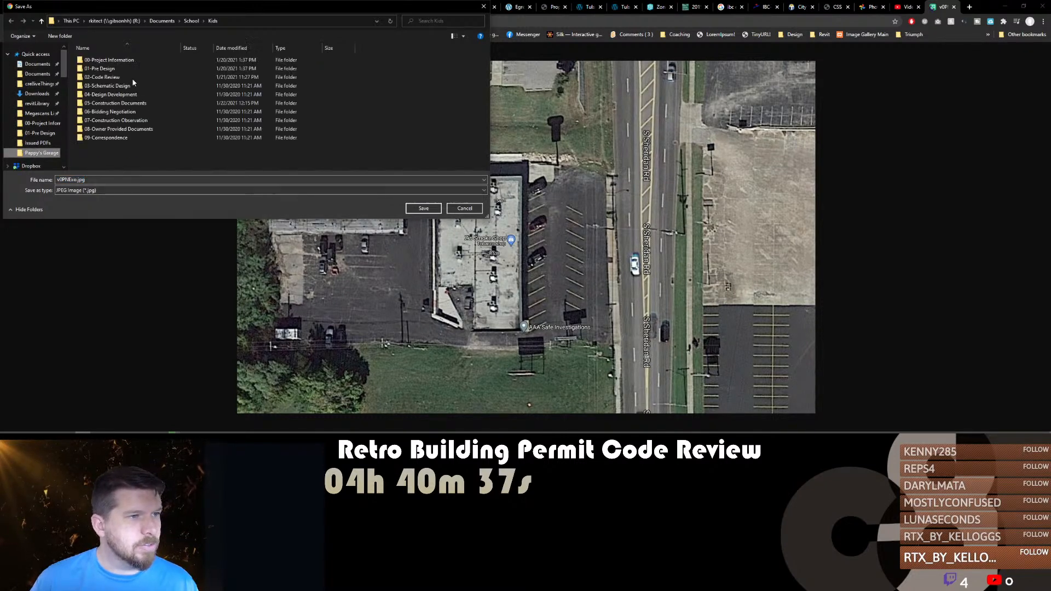
pyautogui.doubleClick(104, 77)
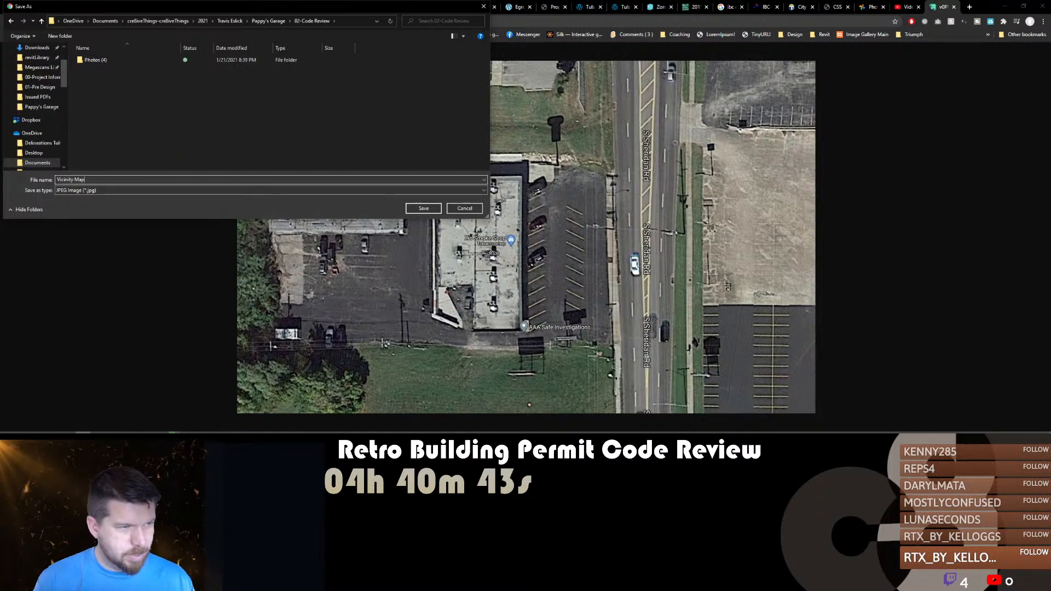
pyautogui.press('Return')
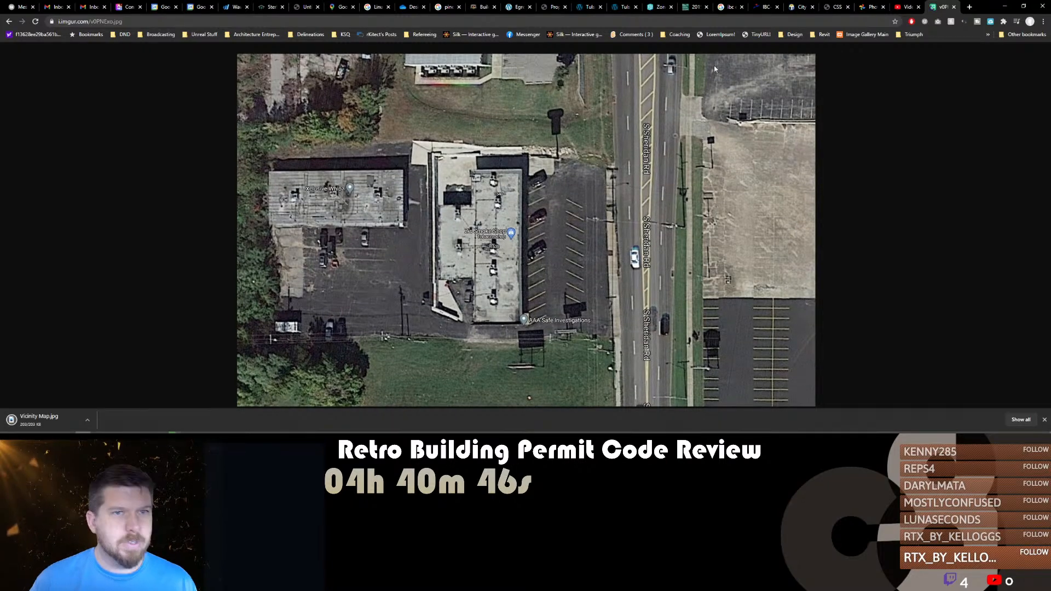
pyautogui.middleClick(939, 9)
# Switch to Revit and examine the extent of the scanned survey in the Site Plan view.
pyautogui.click(1004, 6)
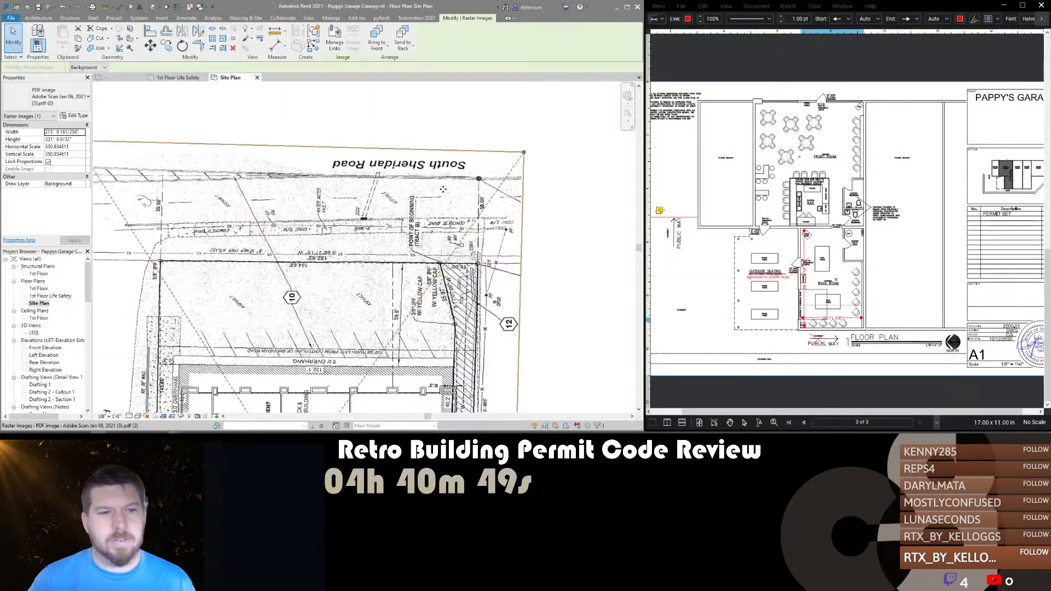
pyautogui.moveTo(376, 151); pyautogui.dragTo(457, 144, button='middle')
pyautogui.scroll(-3, 456, 144)
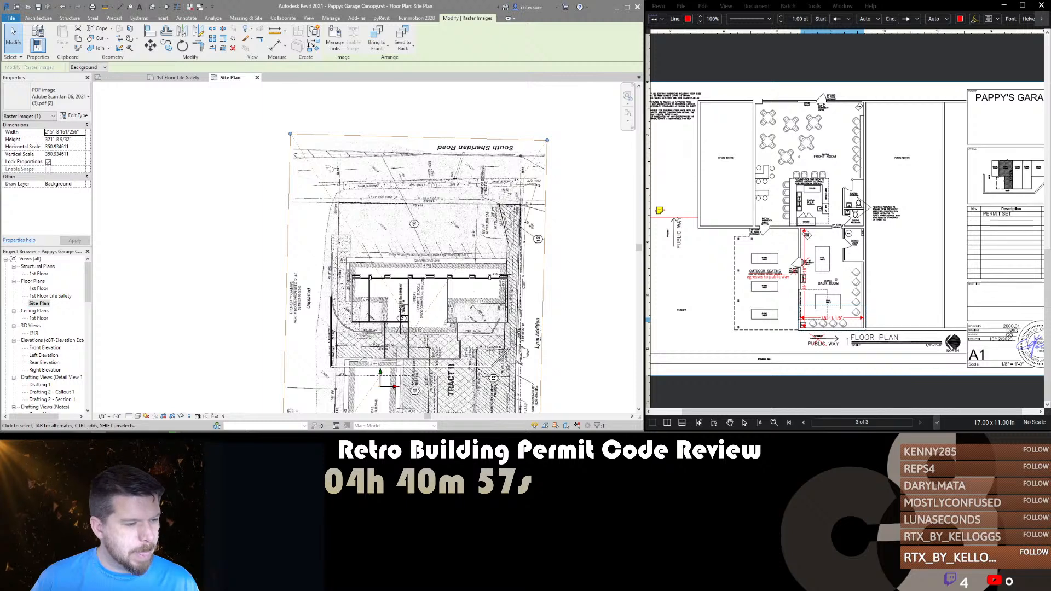
# Switch to Chrome and capture a wider screenshot of the satellite map, covering the properties on both sides of S Sheridan Rd.
pyautogui.moveTo(83, 435)
pyautogui.click(83, 407)
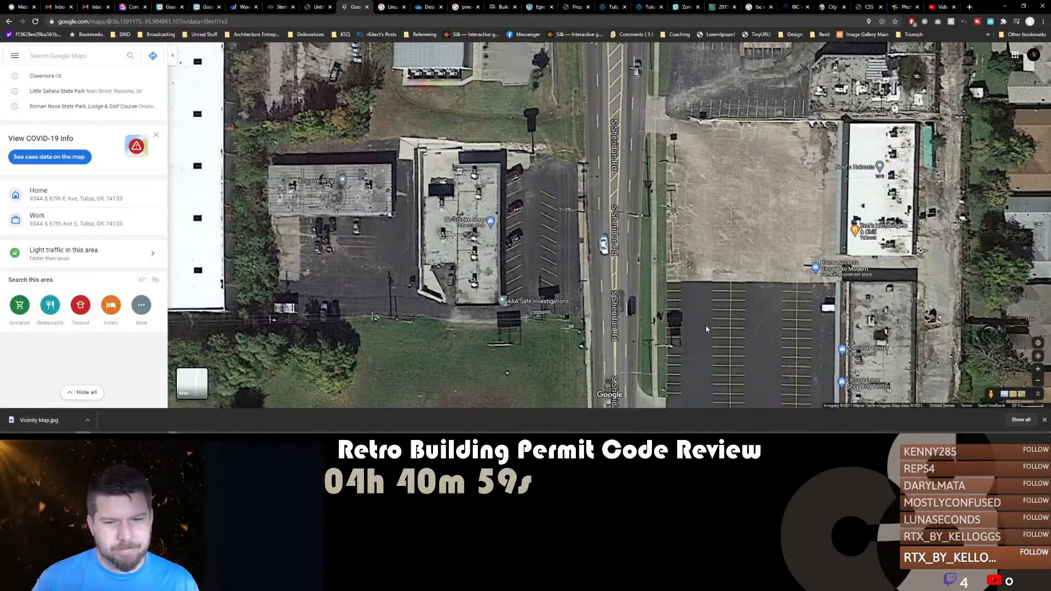
pyautogui.press('ctrl+Print')
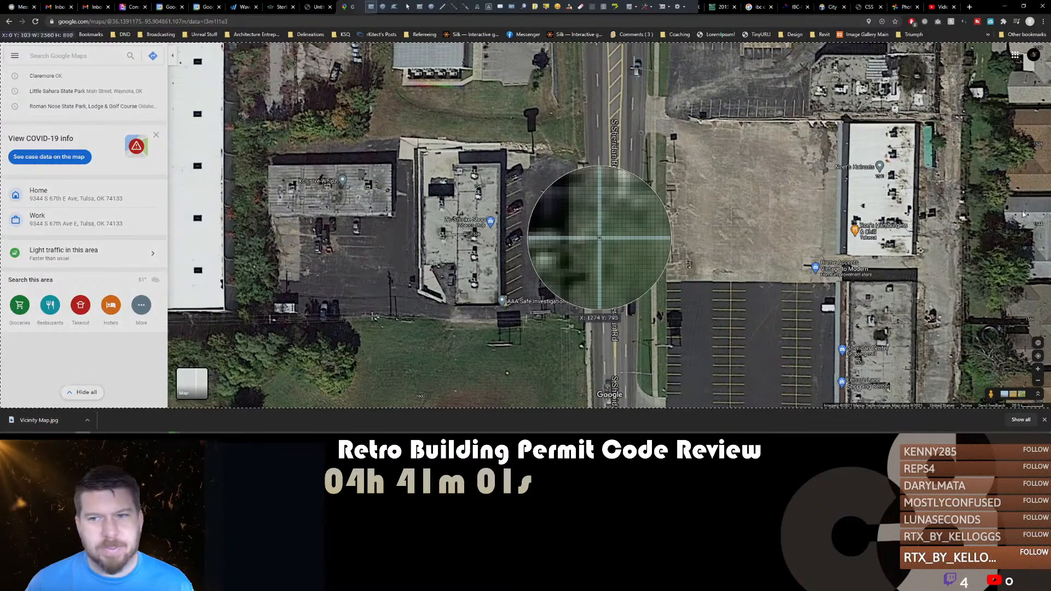
pyautogui.moveTo(217, 59); pyautogui.dragTo(1046, 412)
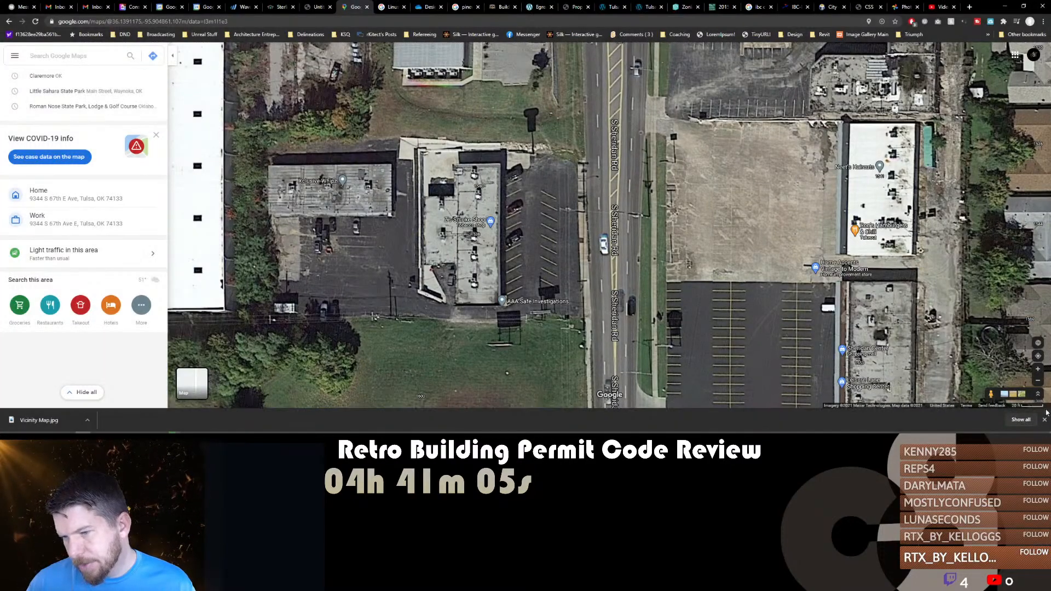
# Open the wider uploaded map capture in the browser and copy the image.
pyautogui.click(84, 438)
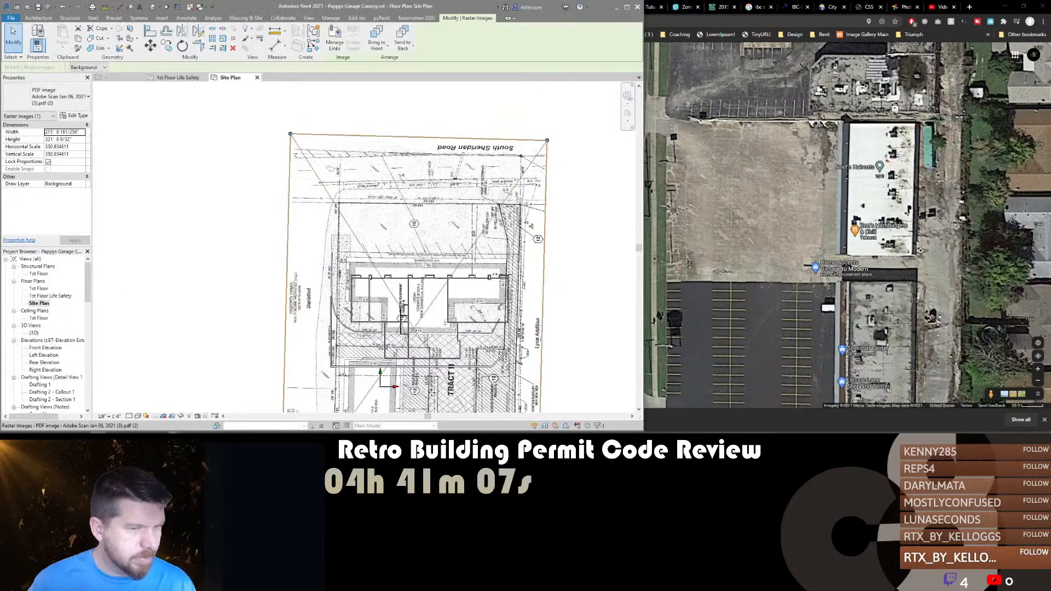
pyautogui.click(762, 153)
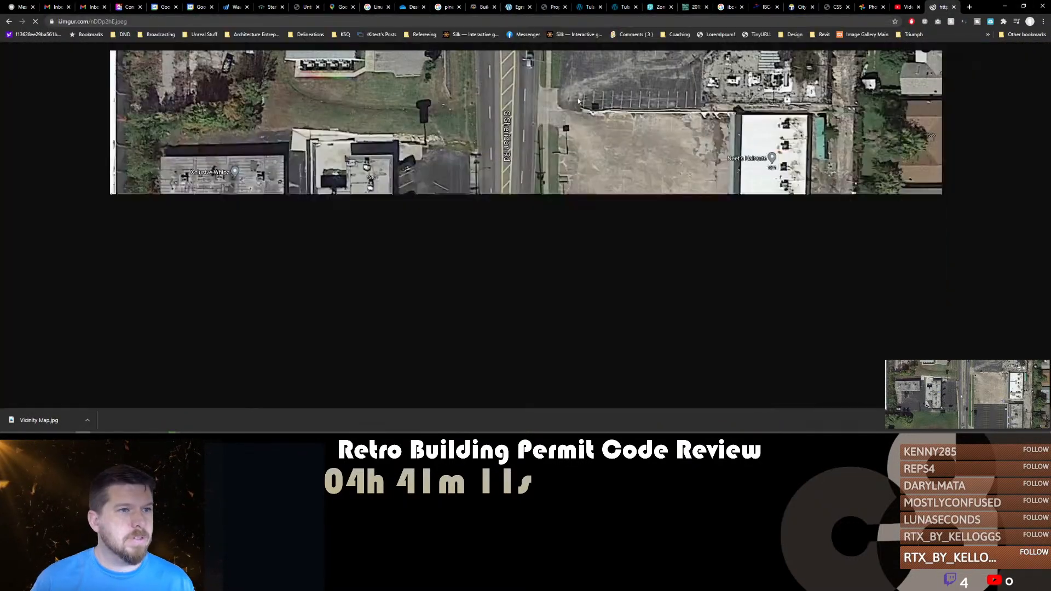
pyautogui.rightClick(499, 129)
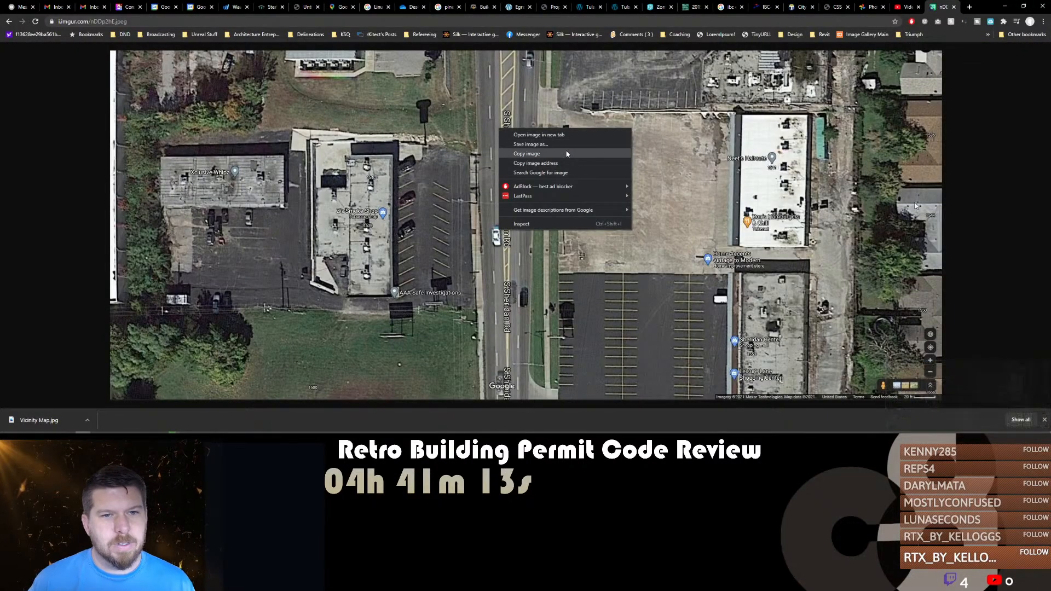
pyautogui.click(548, 152)
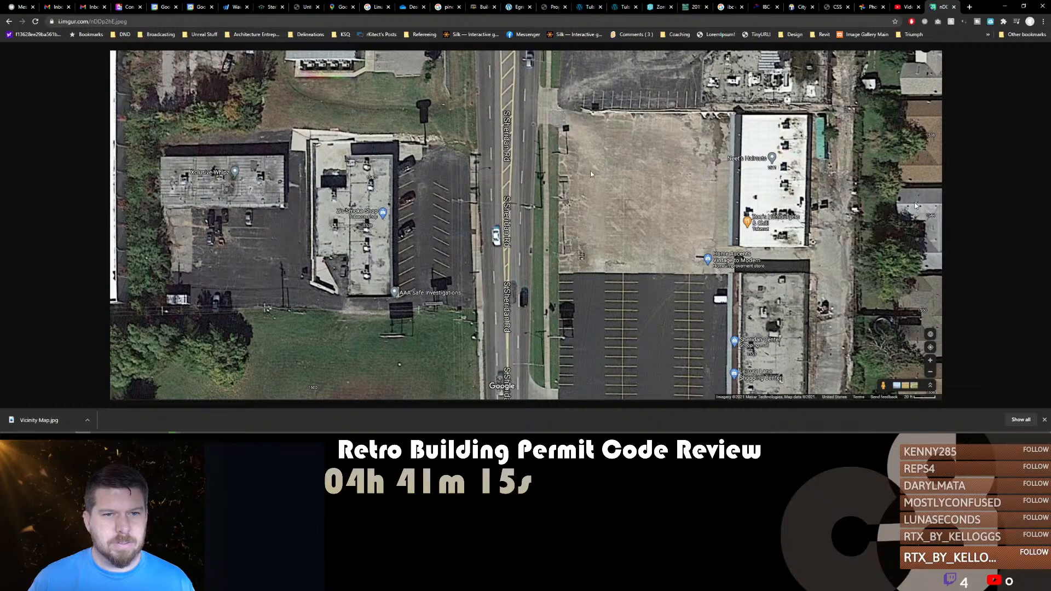
# Save the wider map image as "Vicinity Map" in JPEG format in the 02-Code Review folder, and close its tab.
pyautogui.hotkey('ctrl', 's')
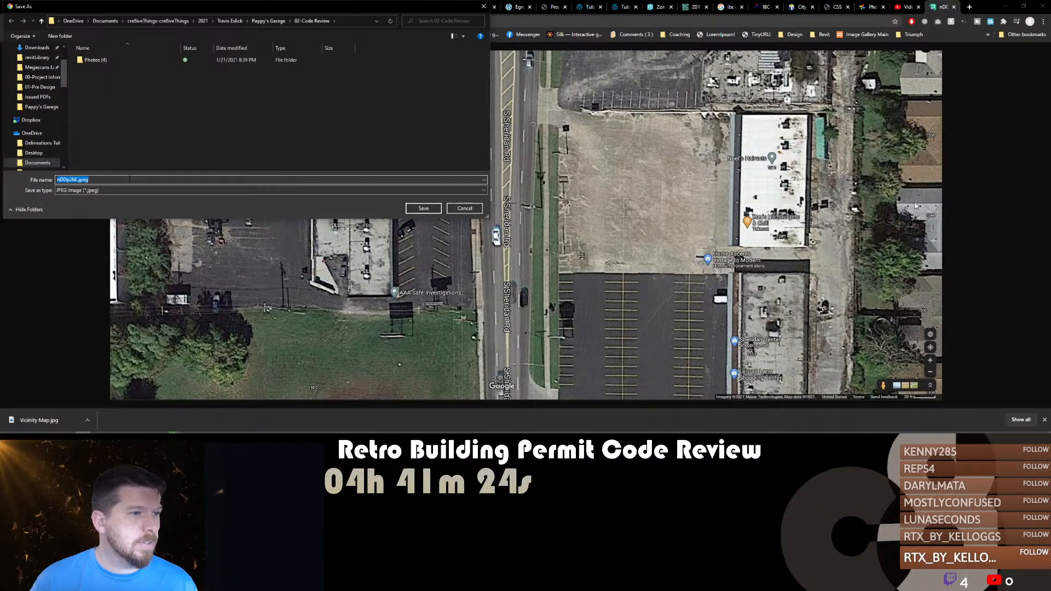
pyautogui.write('Vicinity Map')
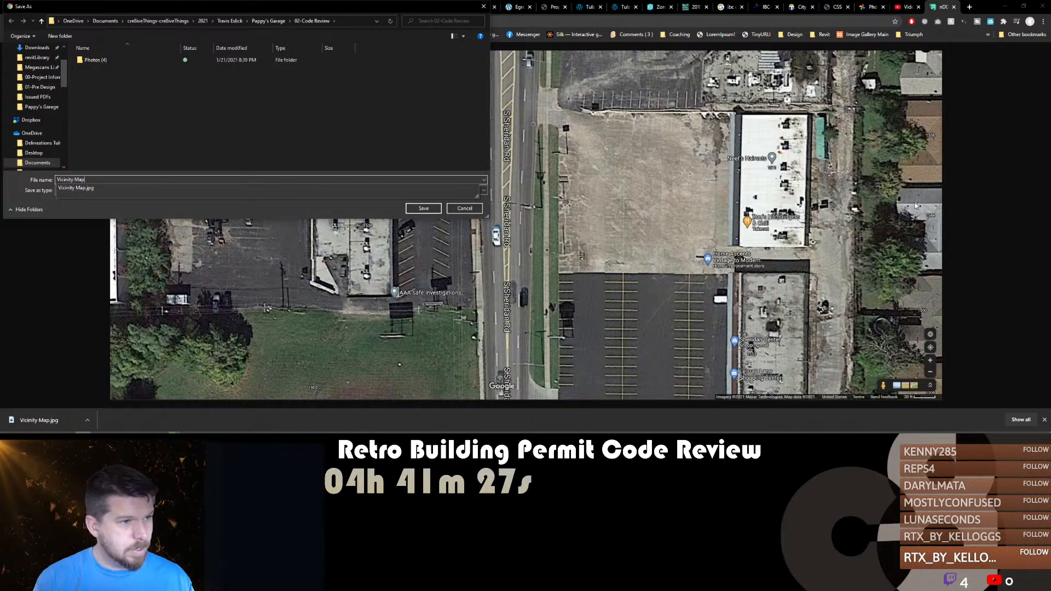
pyautogui.press('Return')
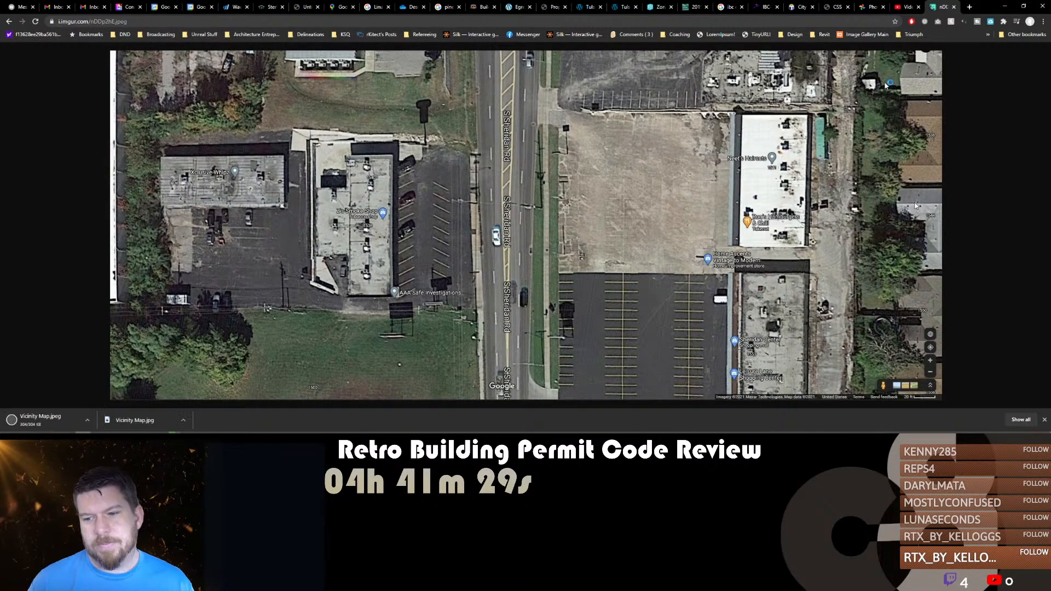
pyautogui.click(953, 7)
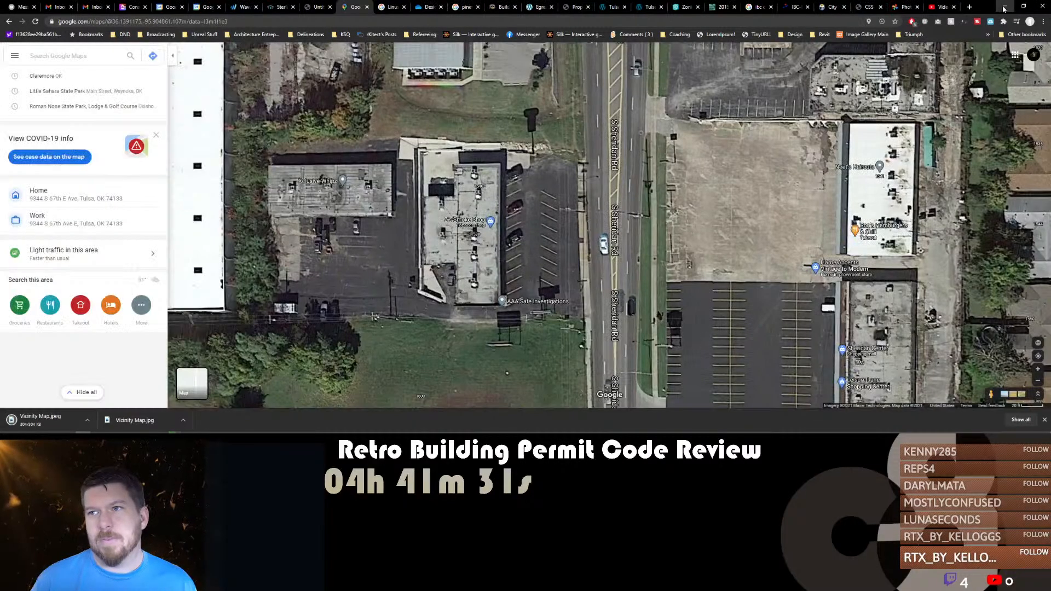
# Switch to Revit with the Site Plan view open and save the Pappys Garage Canopy project.
pyautogui.click(1004, 7)
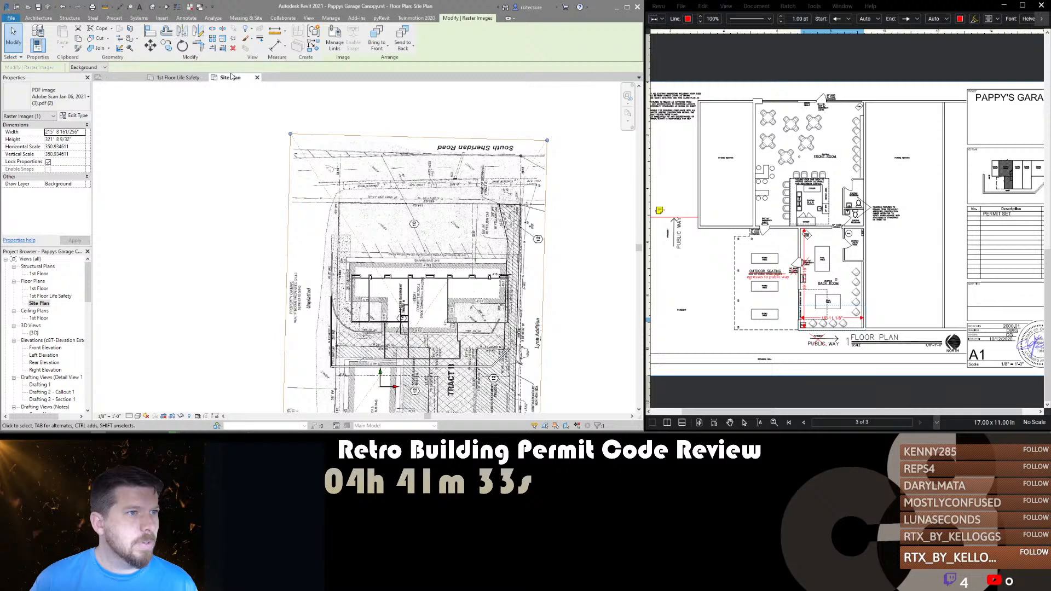
pyautogui.click(162, 18)
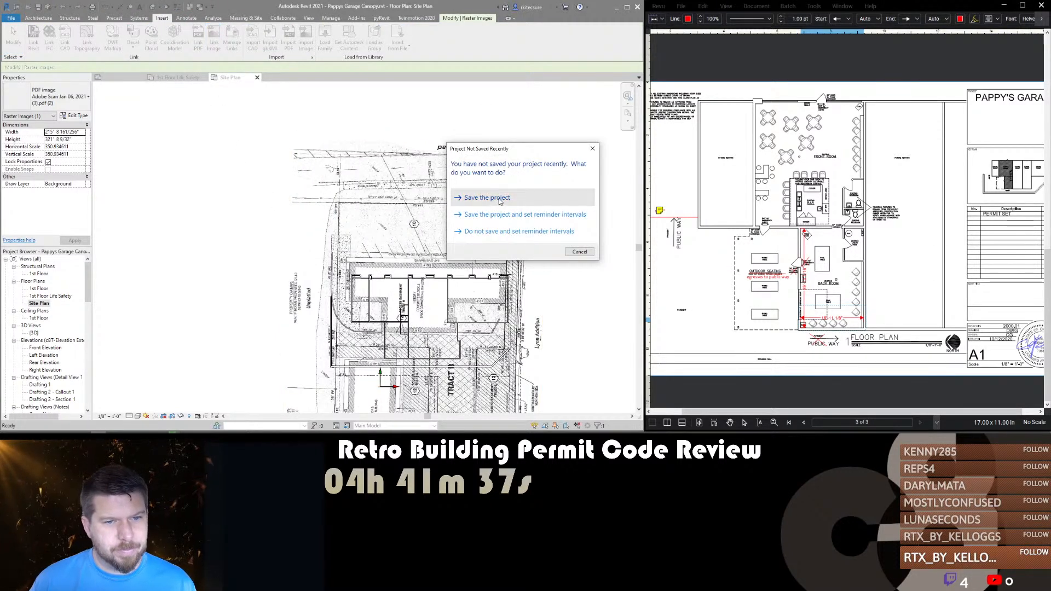
pyautogui.click(499, 197)
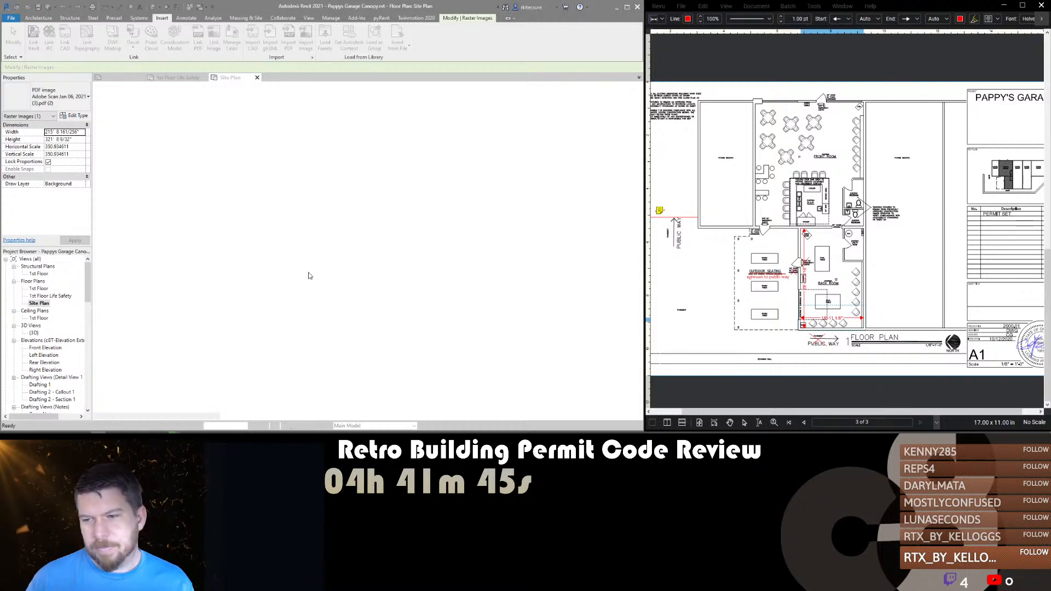
# Start linking an image into the site plan and browse to the Pappy's Garage folder.
pyautogui.click(278, 119)
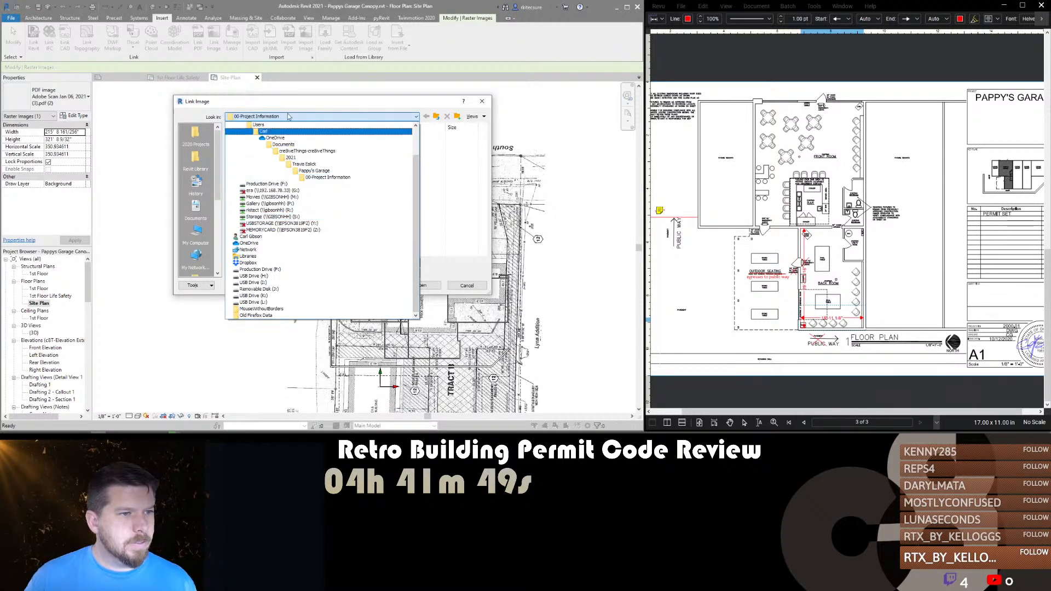
pyautogui.scroll(2, 274, 208)
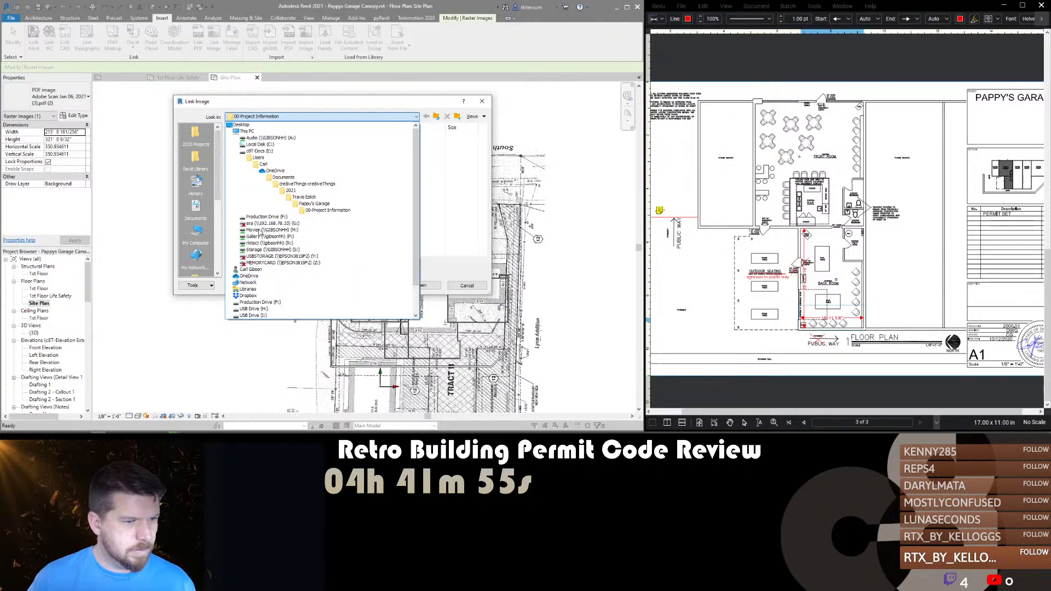
pyautogui.click(267, 116)
pyautogui.click(268, 117)
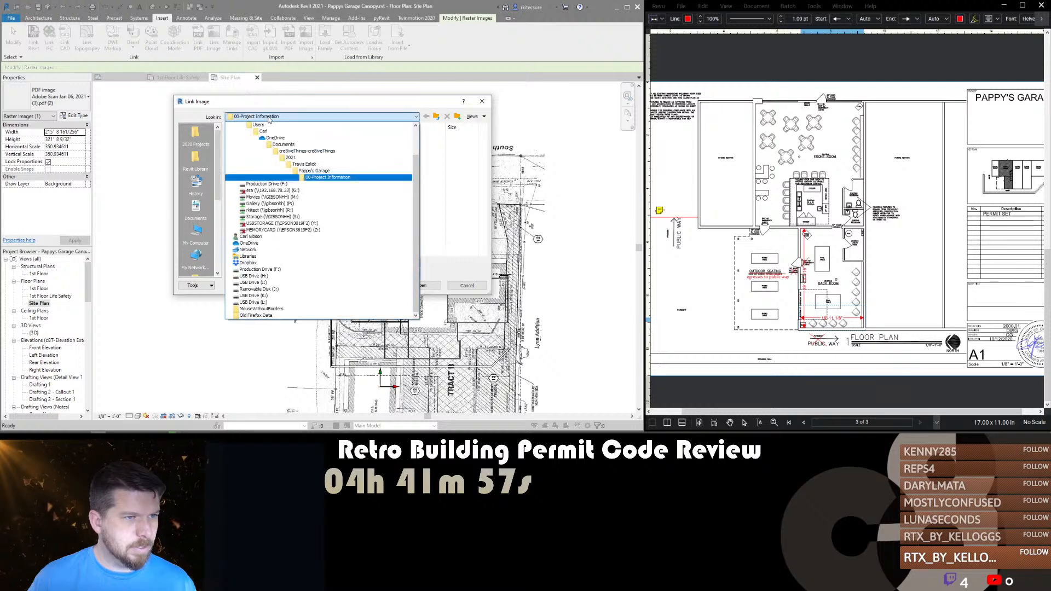
pyautogui.click(298, 173)
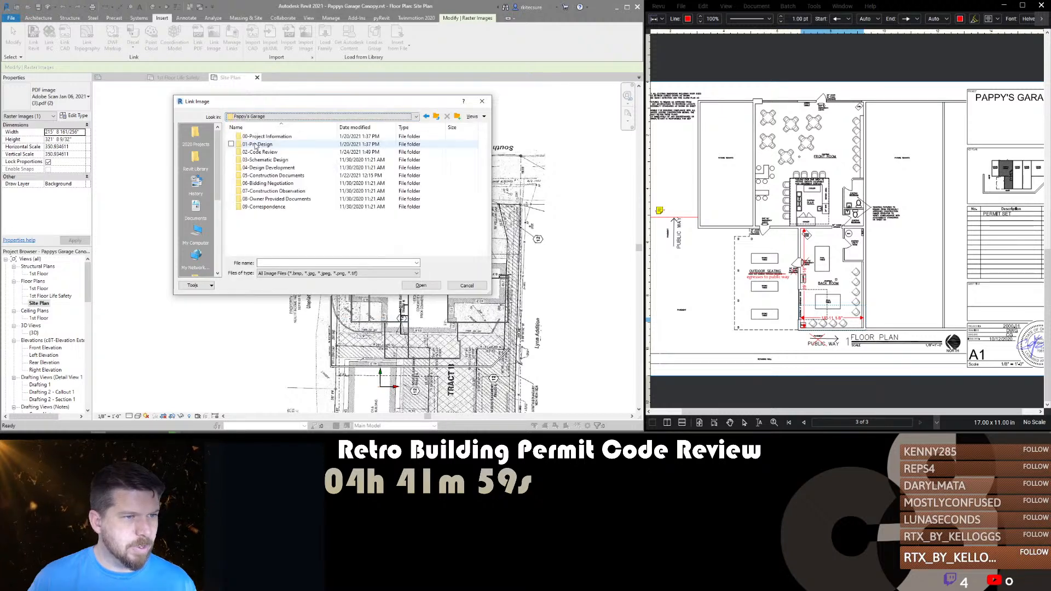
# Look for the vicinity map image in the 01-Pre Design folder and the folders above it.
pyautogui.doubleClick(257, 144)
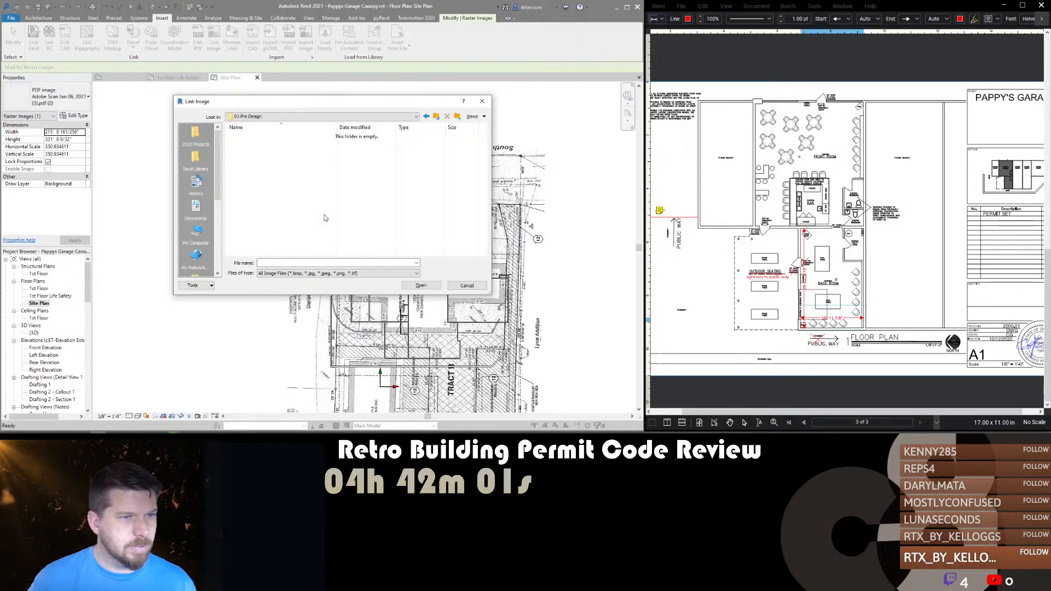
pyautogui.click(328, 117)
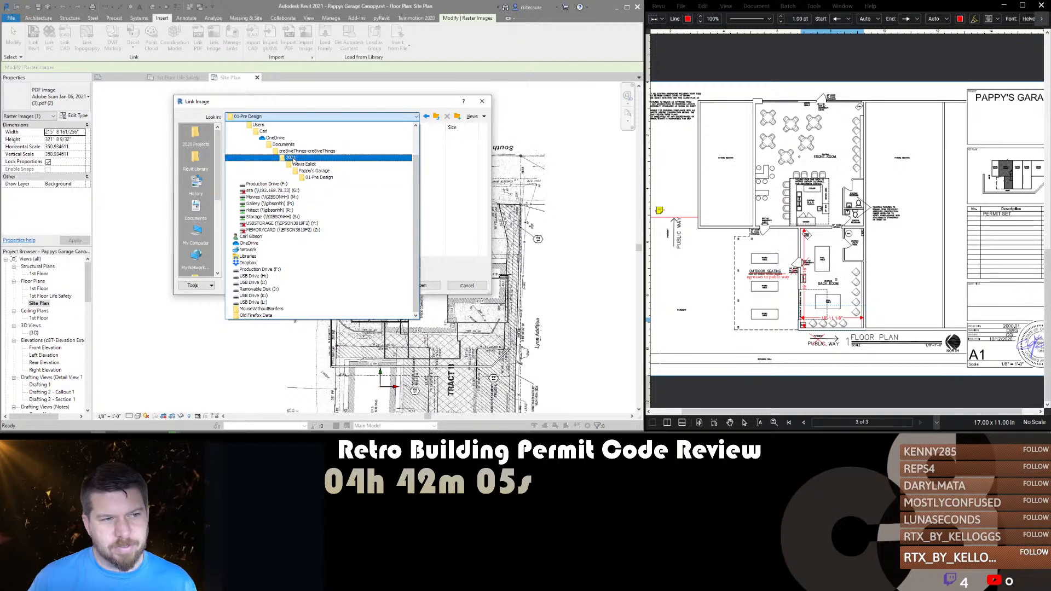
pyautogui.click(315, 177)
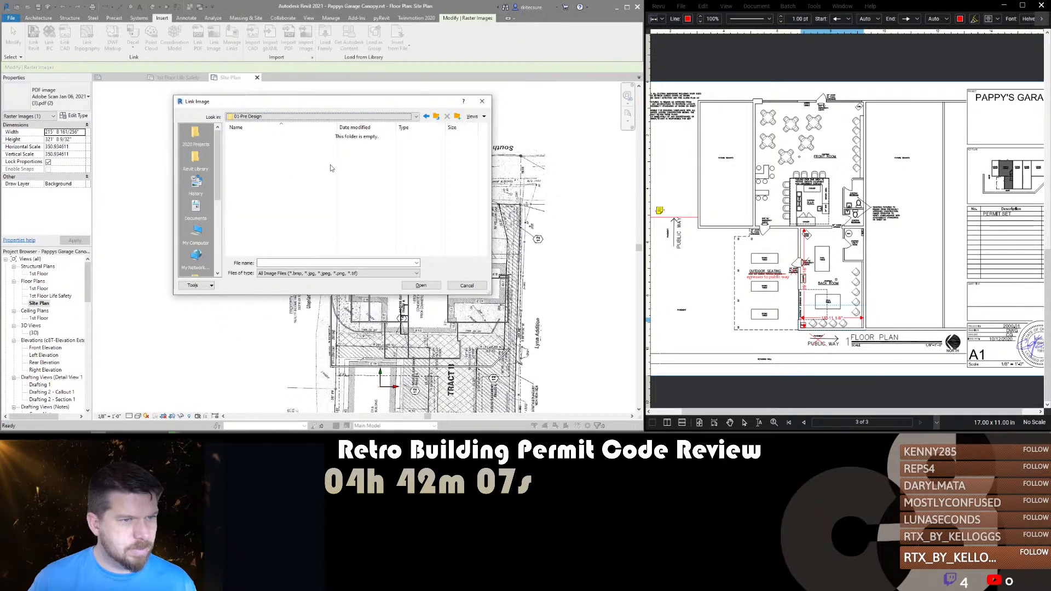
pyautogui.click(437, 116)
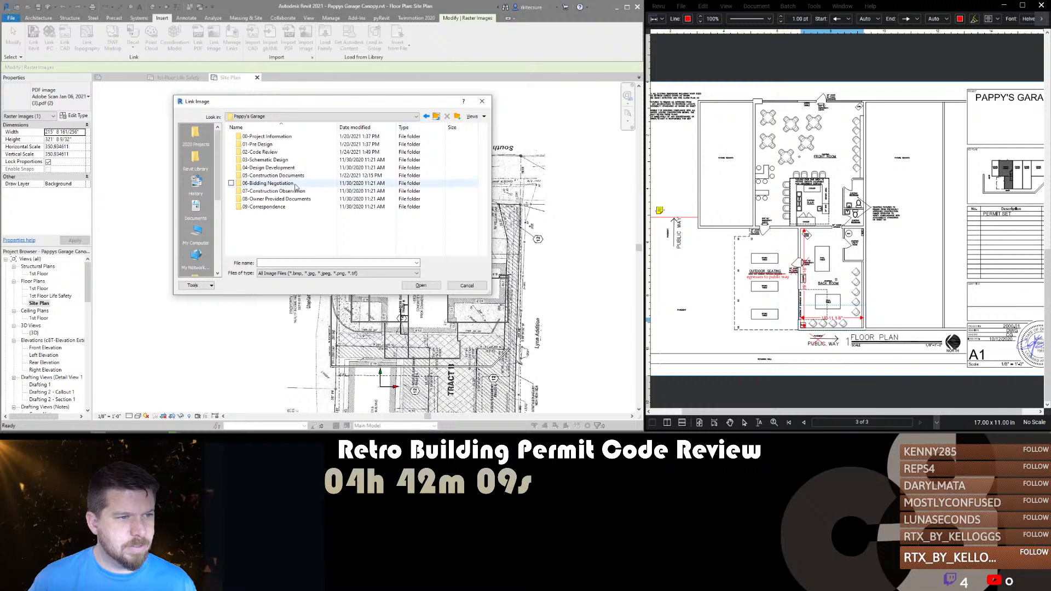
pyautogui.click(436, 116)
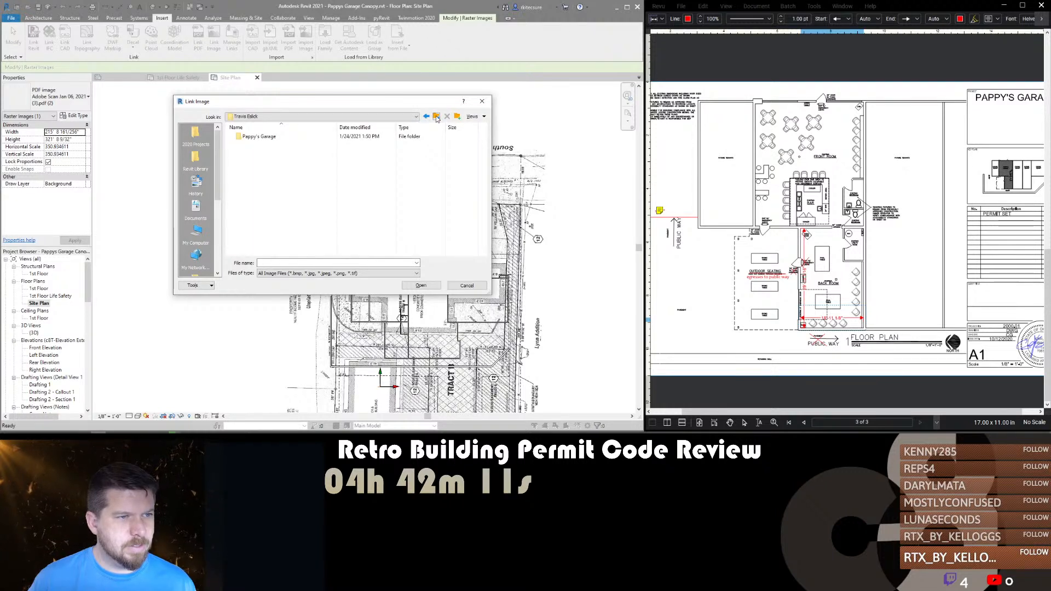
pyautogui.click(426, 116)
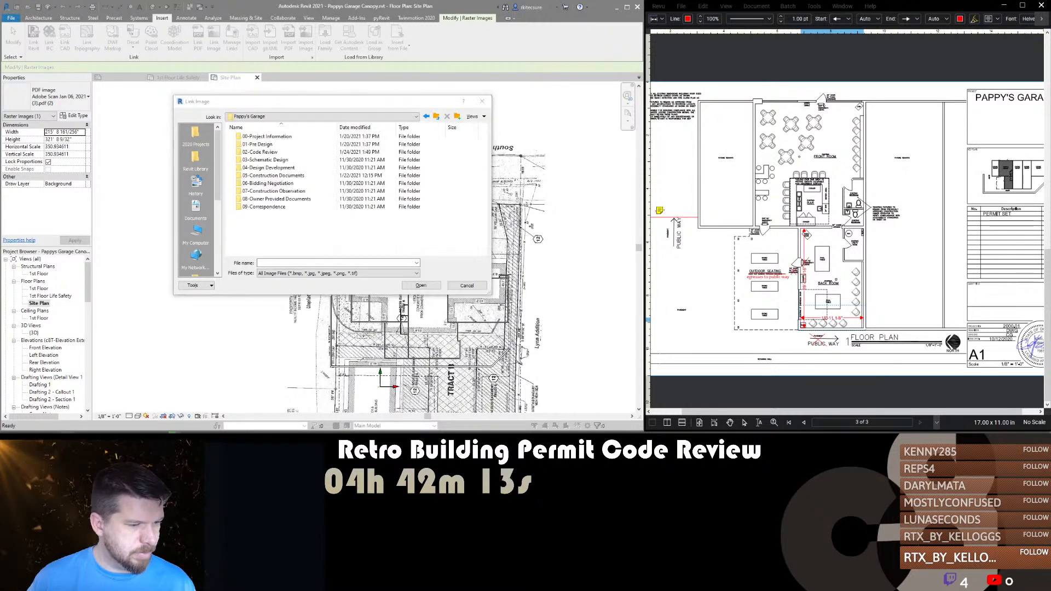
# Switch to Chrome, reopen the uploaded map image and bring up its save dialog to check where the vicinity map was stored.
pyautogui.click(67, 433)
pyautogui.click(249, 432)
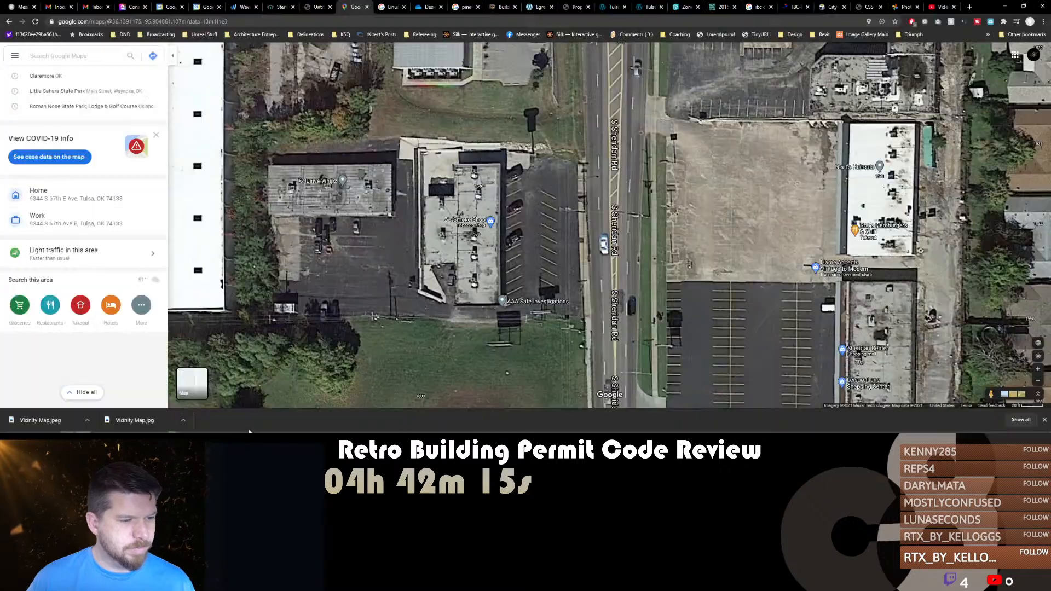
pyautogui.hotkey('ctrl', 't')
pyautogui.hotkey('ctrl', 'v')
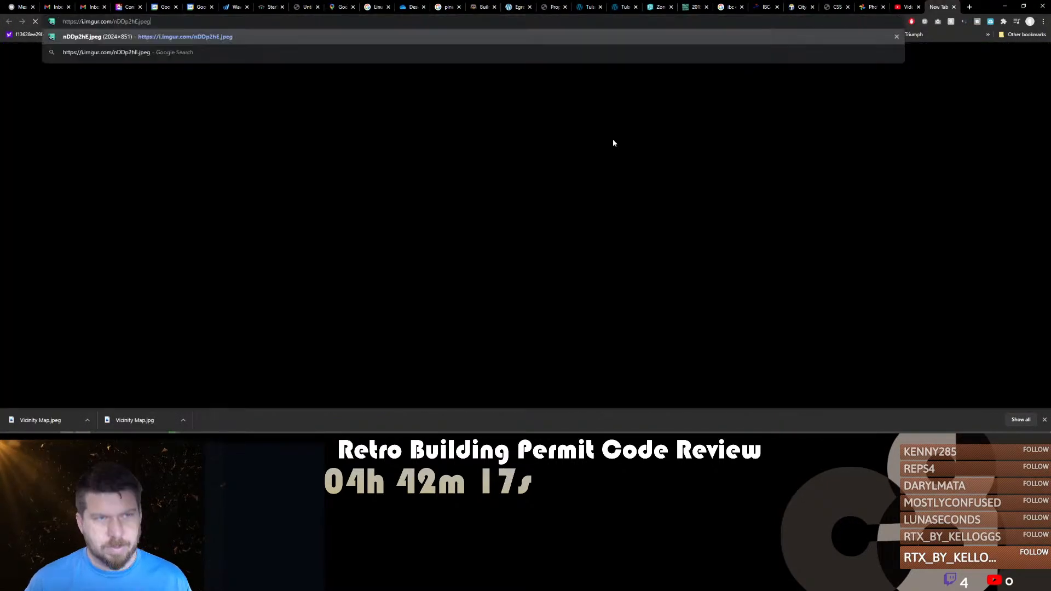
pyautogui.press('Return')
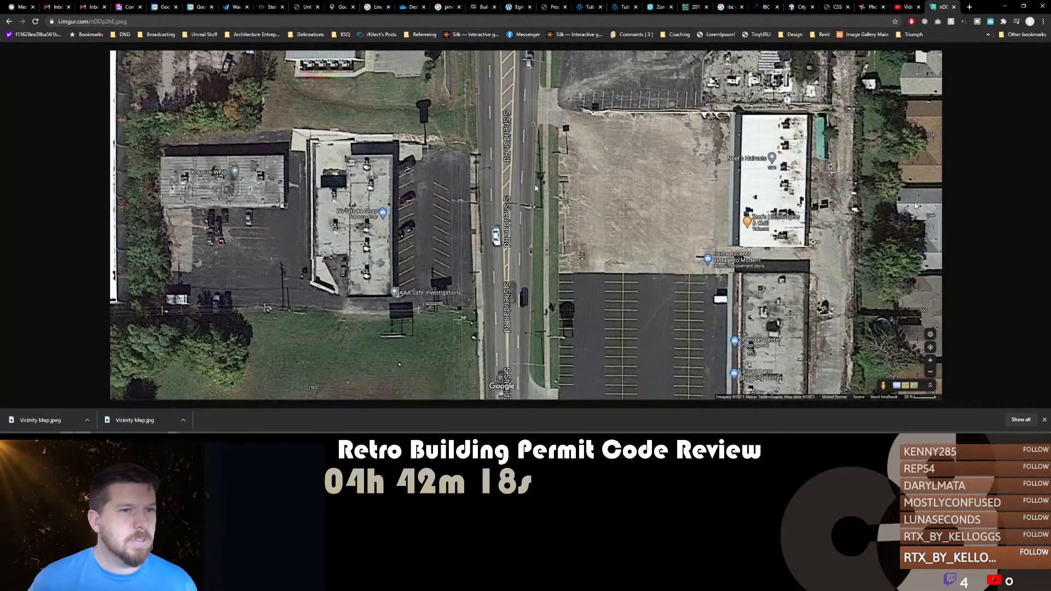
pyautogui.rightClick(535, 188)
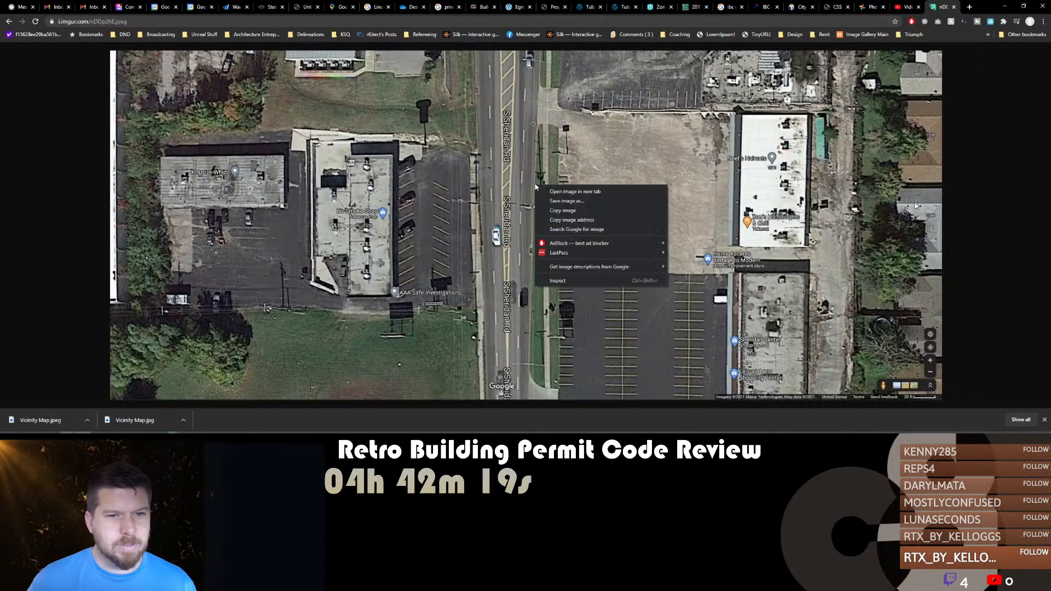
pyautogui.click(580, 203)
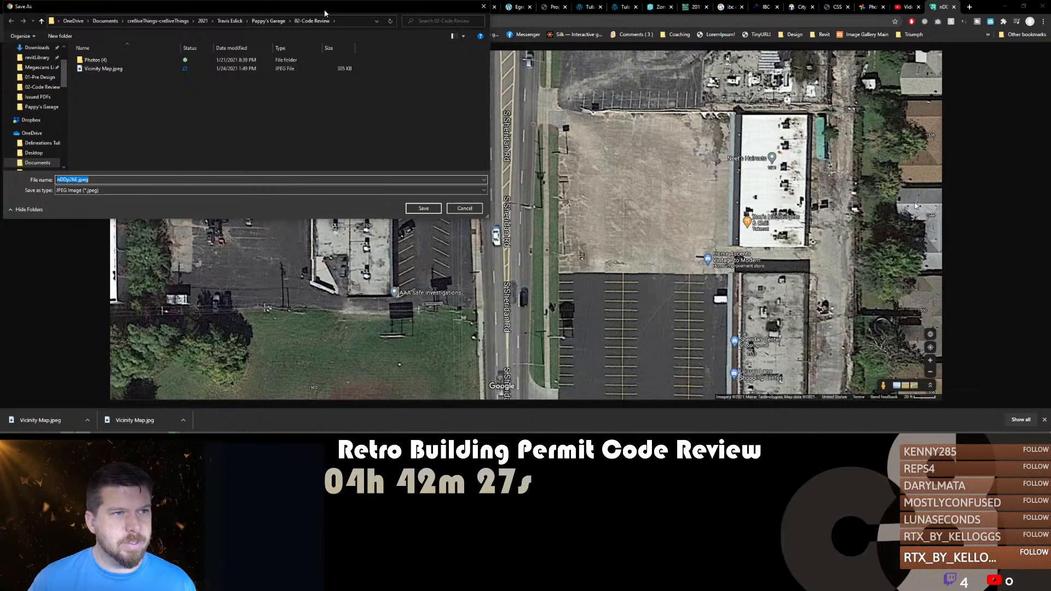
# Switch to Revit, link Vicinity Map.jpeg from the 02-Code Review folder and place it over the upper part of the site plan.
pyautogui.hotkey('alt', 'Tab')
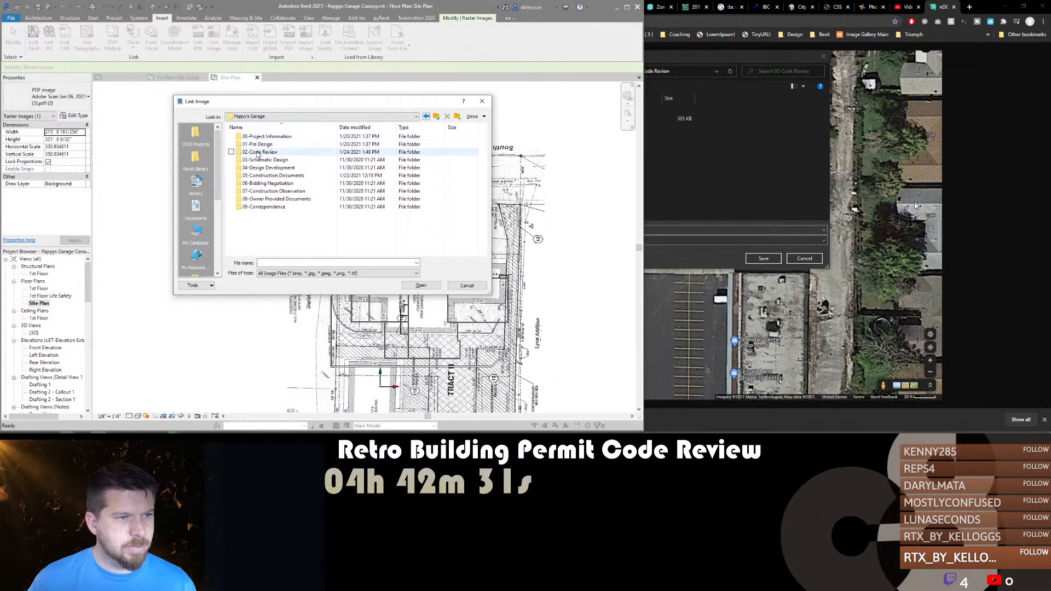
pyautogui.doubleClick(257, 152)
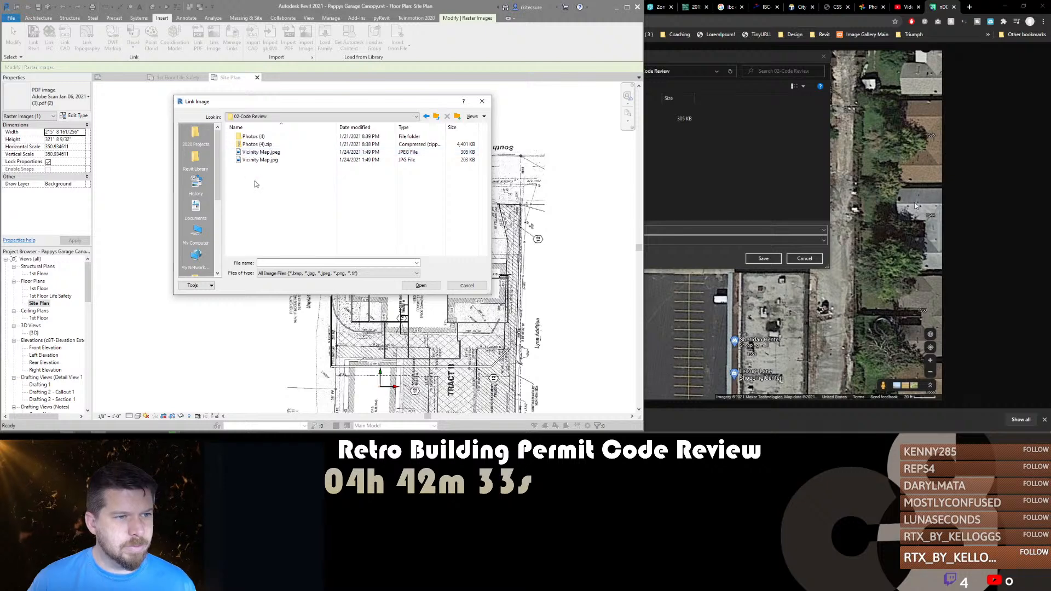
pyautogui.doubleClick(261, 152)
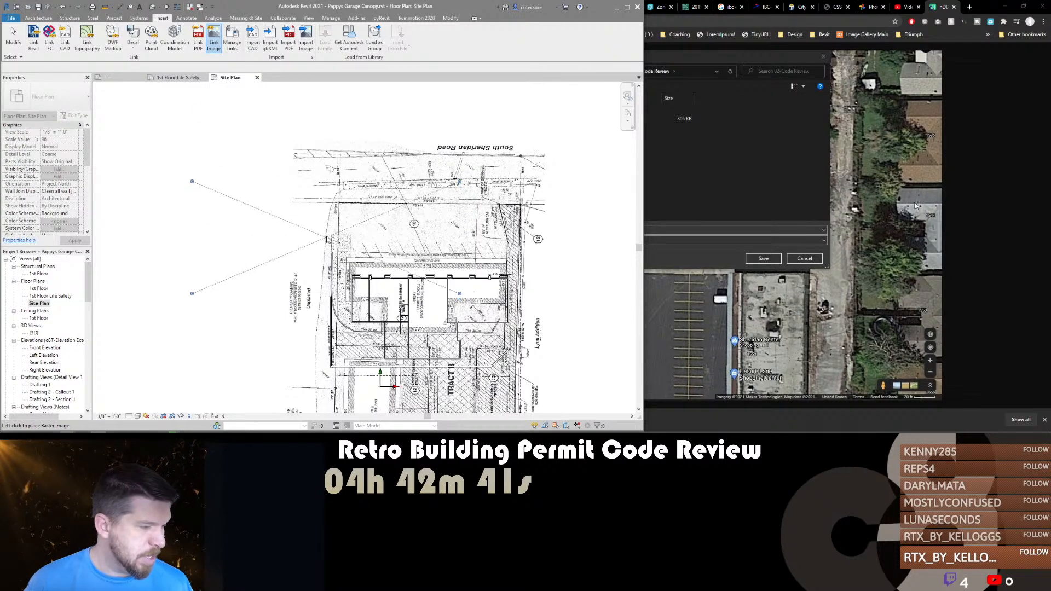
pyautogui.click(336, 217)
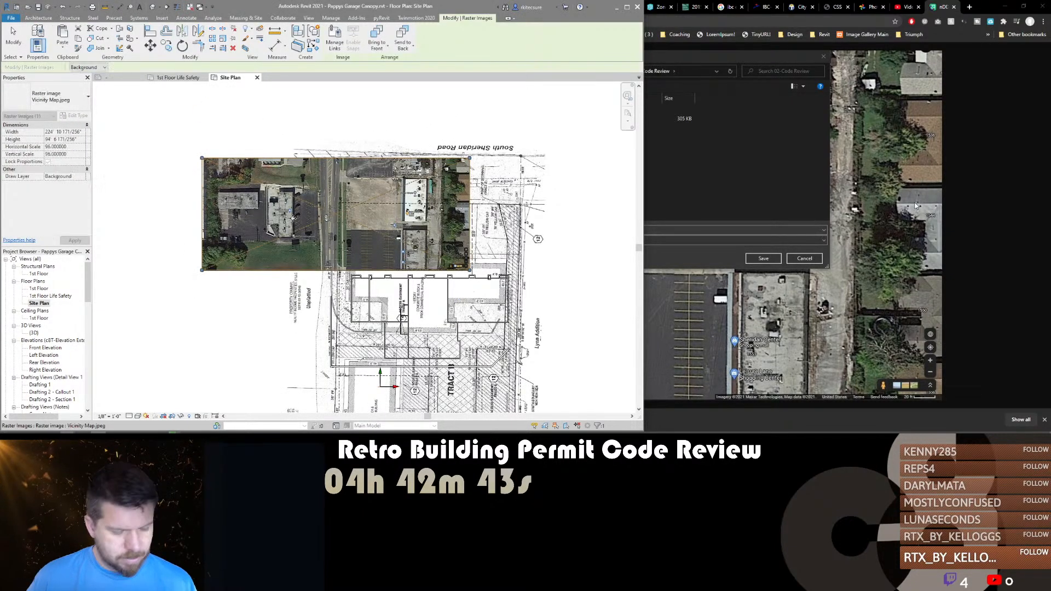
# Rotate the placed vicinity map image by 90 degrees.
pyautogui.write('ro')
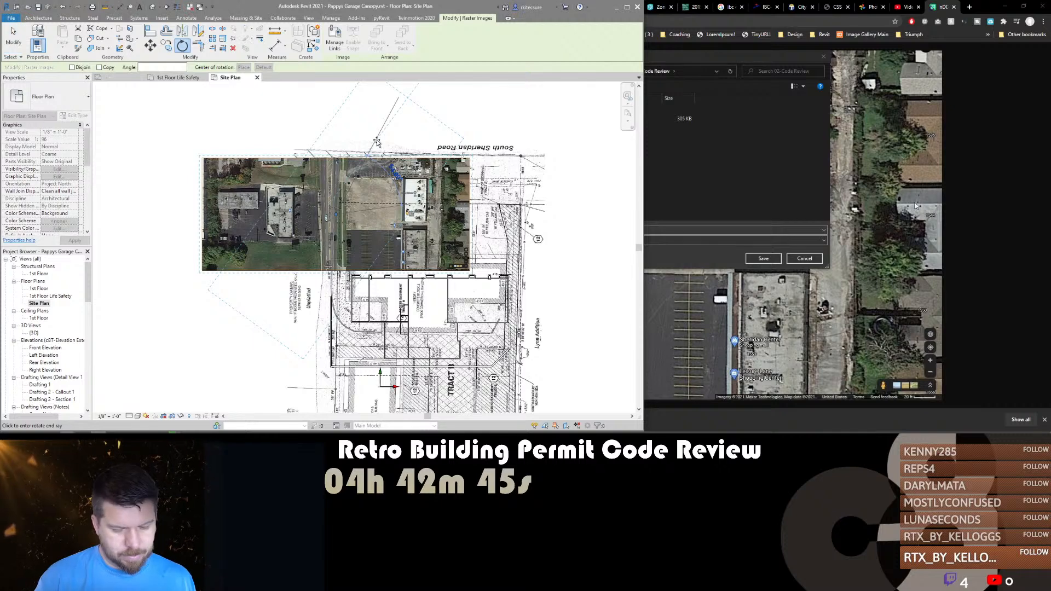
pyautogui.write('90')
pyautogui.press('Return')
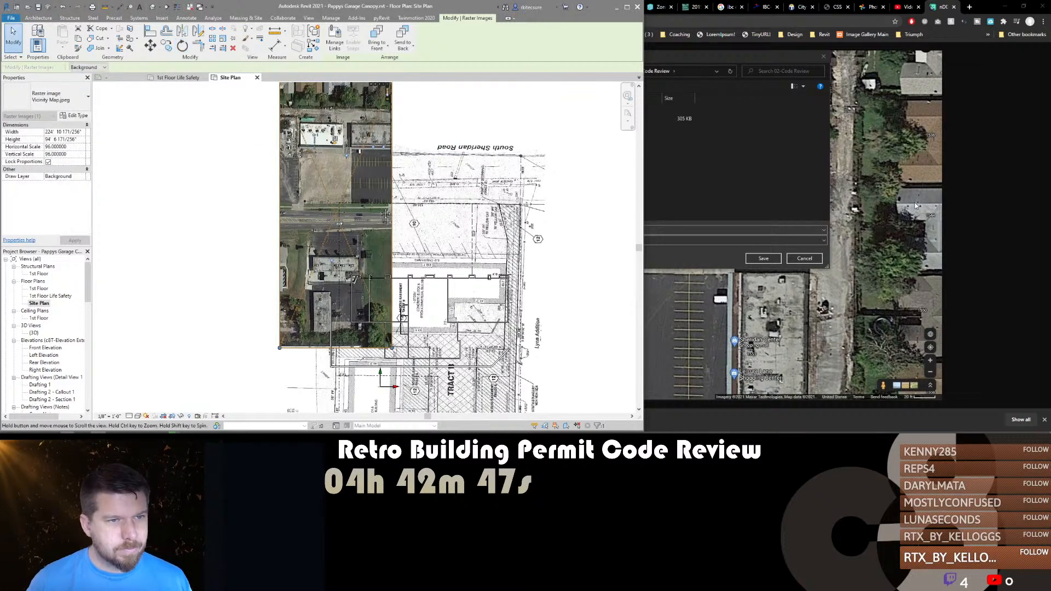
# Scale the vicinity map graphically so that the length of its 20 ft scale bar equals 20 feet.
pyautogui.moveTo(386, 90); pyautogui.dragTo(398, 176, button='middle')
pyautogui.scroll(4, 398, 176)
pyautogui.scroll(3, 398, 174)
pyautogui.press('r')
pyautogui.press('e')
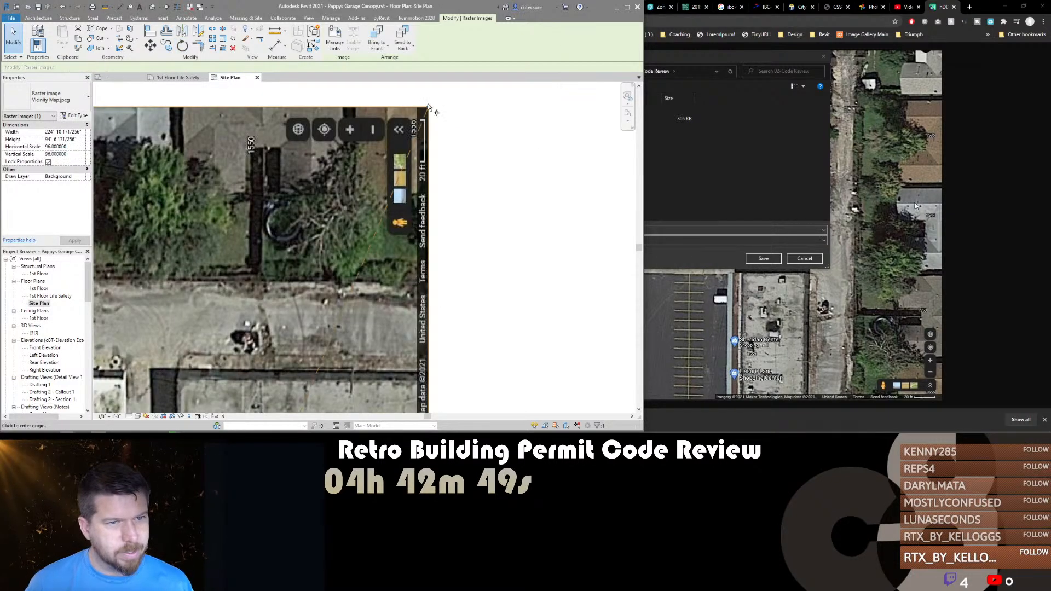
pyautogui.scroll(2, 405, 164)
pyautogui.click(424, 124)
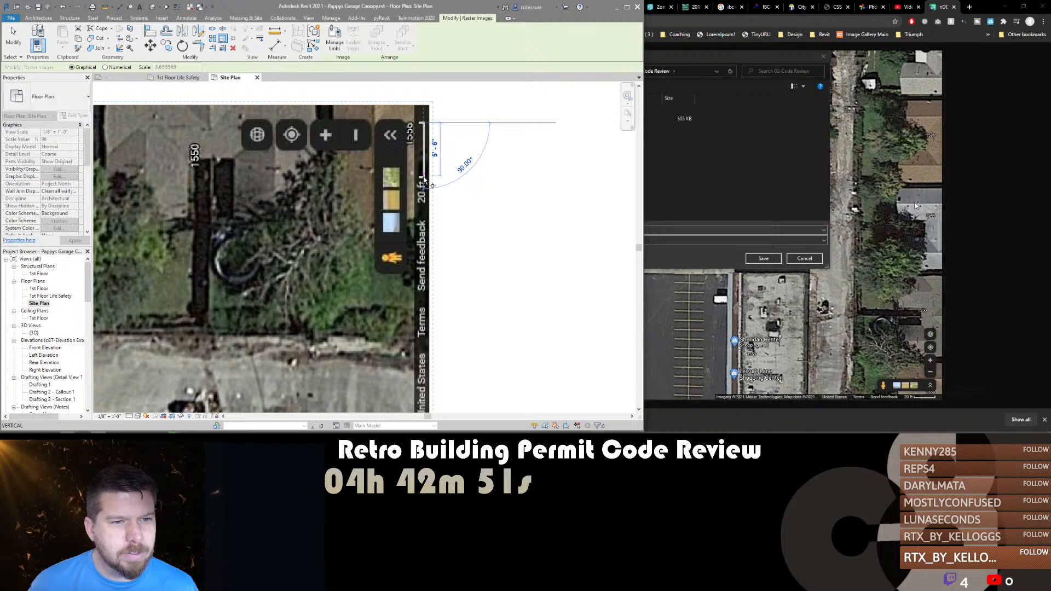
pyautogui.scroll(2, 424, 178)
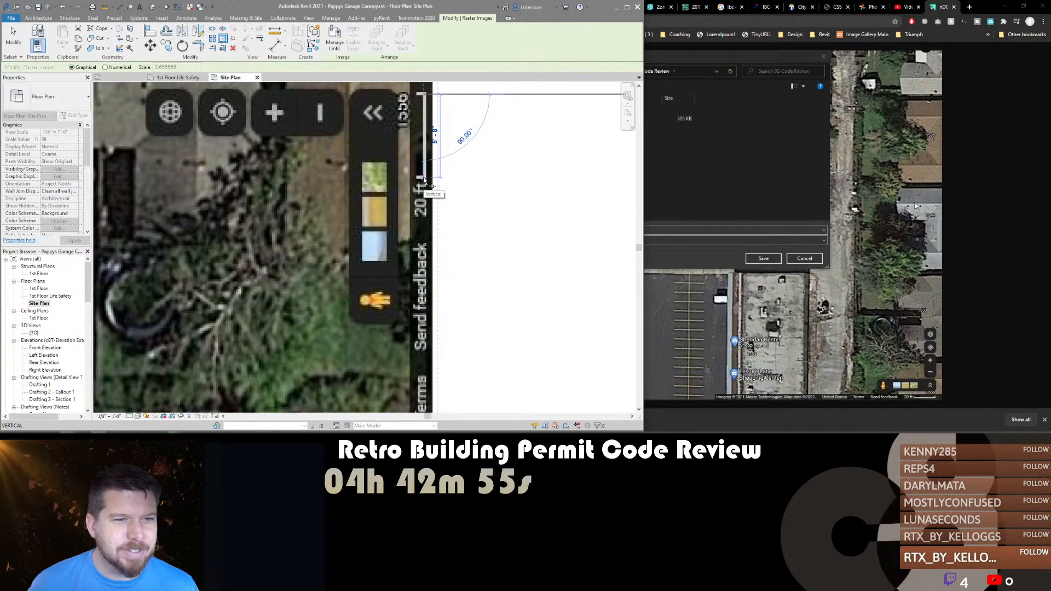
pyautogui.click(422, 181)
pyautogui.write('20')
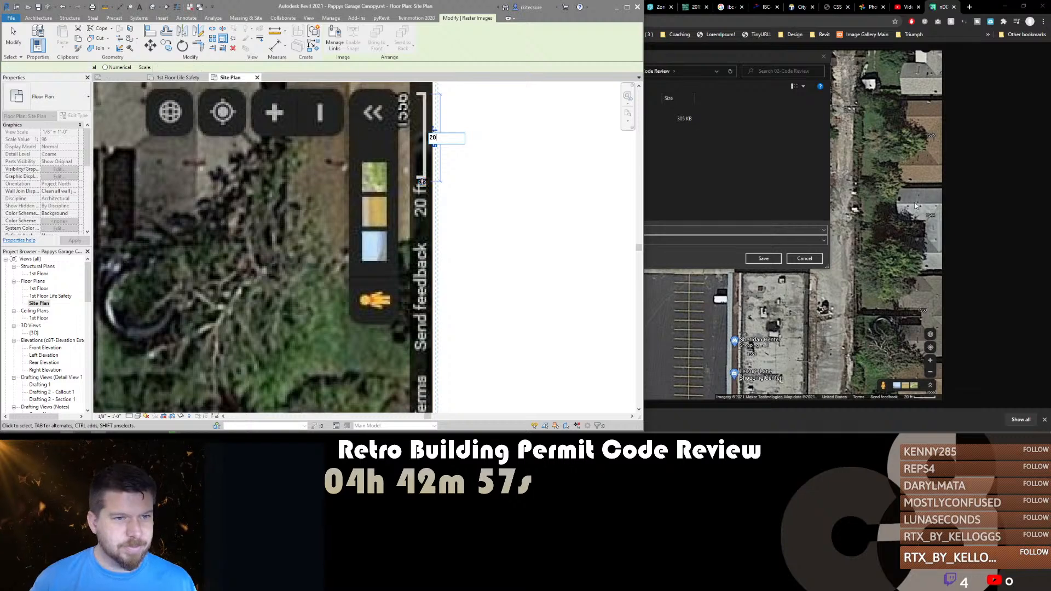
pyautogui.press('Return')
# Move the scaled vicinity map over the site plan so the Z's Smoke Shop building lies on the modeled building walls.
pyautogui.scroll(-6, 397, 199)
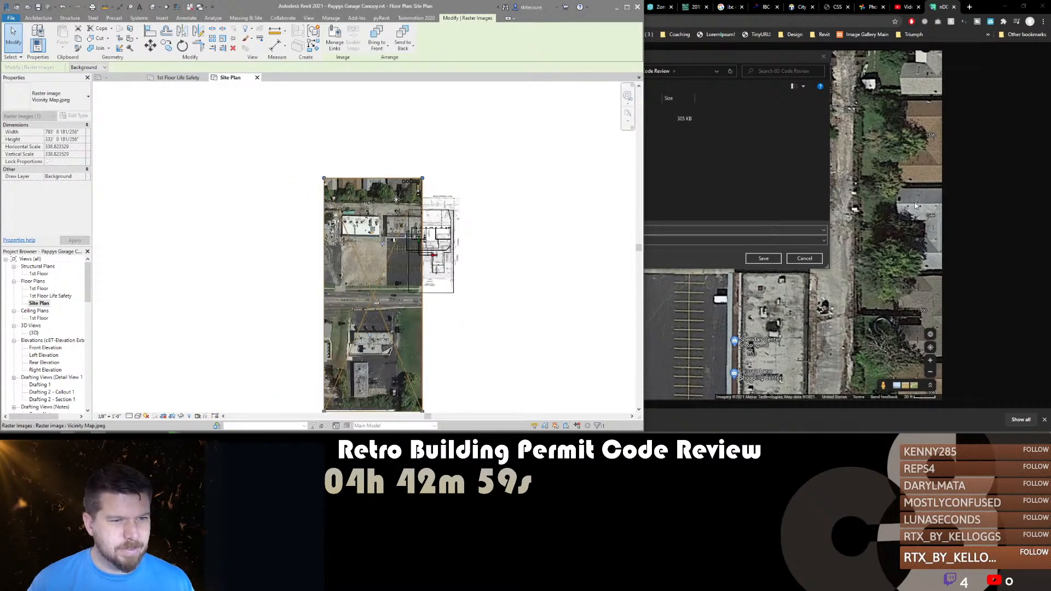
pyautogui.scroll(2, 396, 199)
pyautogui.moveTo(350, 388); pyautogui.dragTo(442, 361)
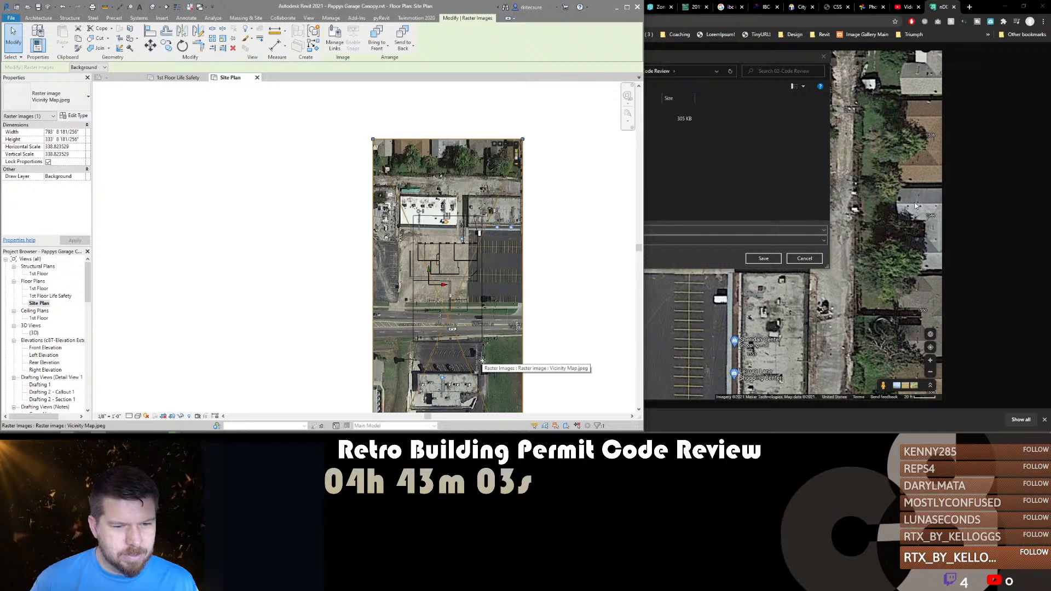
pyautogui.hotkey('shift', 'Up')
pyautogui.hotkey('shift', 'Up')
pyautogui.hotkey('shift', 'Up')
pyautogui.hotkey('shift', 'Up')
pyautogui.hotkey('shift', 'Up')
pyautogui.hotkey('shift', 'Up')
pyautogui.hotkey('shift', 'Up')
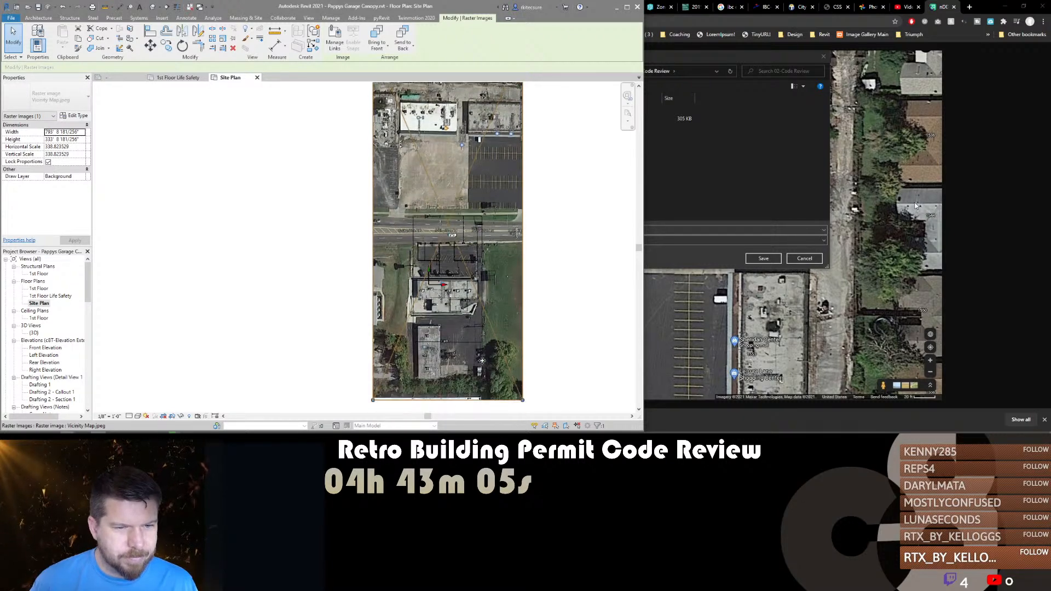
pyautogui.hotkey('shift', 'Up')
pyautogui.hotkey('shift', 'Up')
pyautogui.hotkey('shift', 'Up')
pyautogui.hotkey('shift', 'Up')
pyautogui.hotkey('shift', 'Up')
pyautogui.hotkey('shift', 'Up')
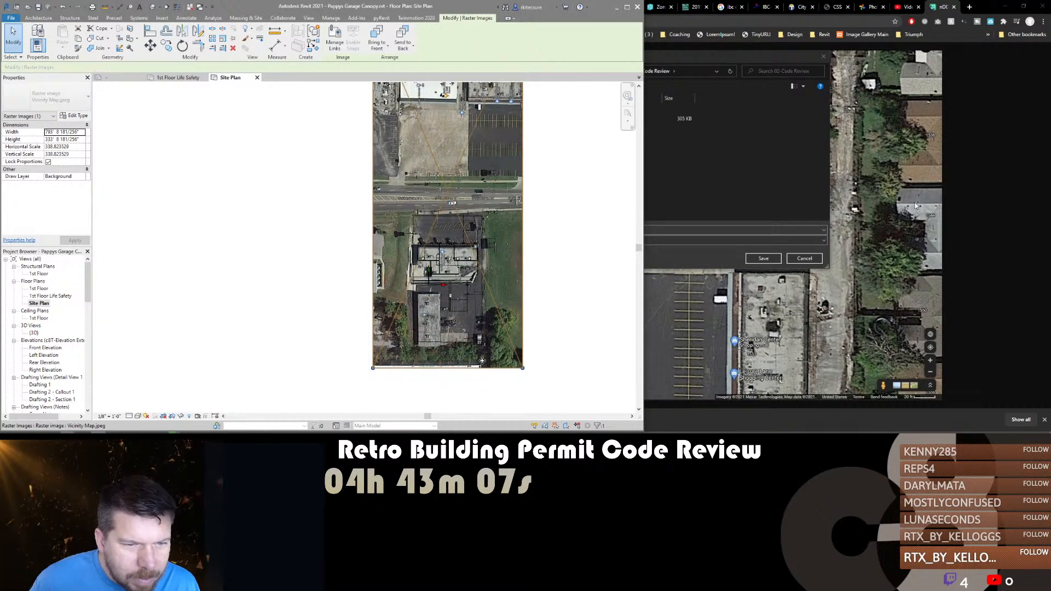
pyautogui.press('Up')
pyautogui.press('Up')
pyautogui.press('Up')
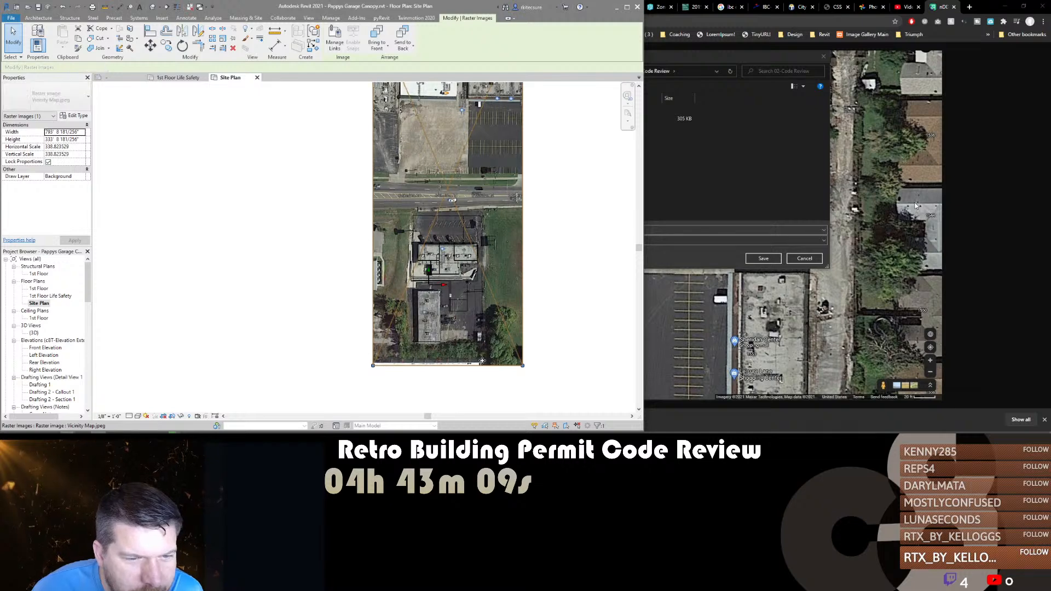
pyautogui.press('Up')
pyautogui.press('Up')
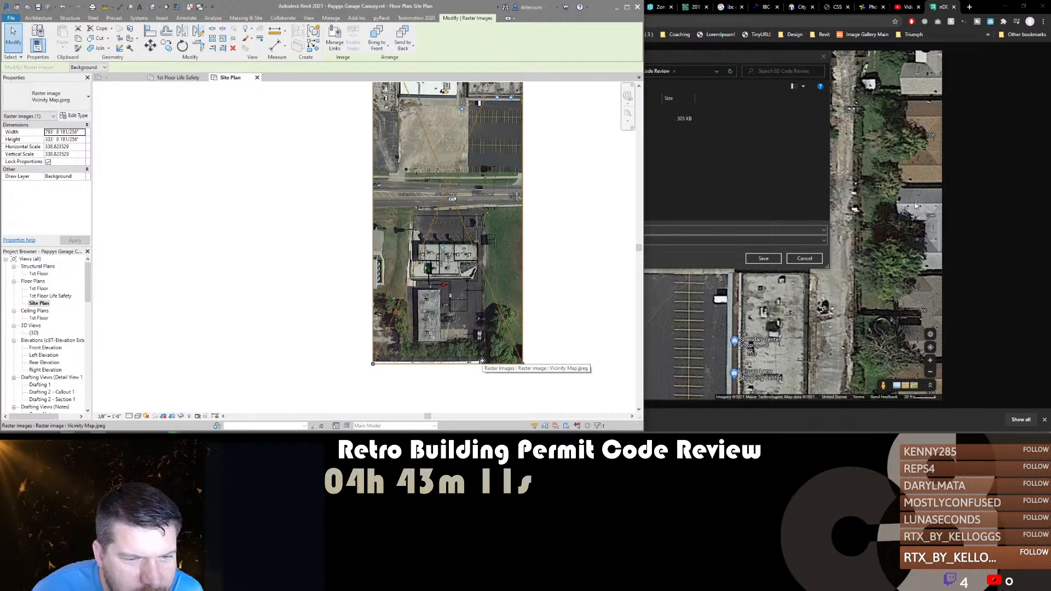
# Nudge the vicinity map up in small increments to fit the smoke shop's roof edges to the modeled exterior walls.
pyautogui.scroll(5, 414, 226)
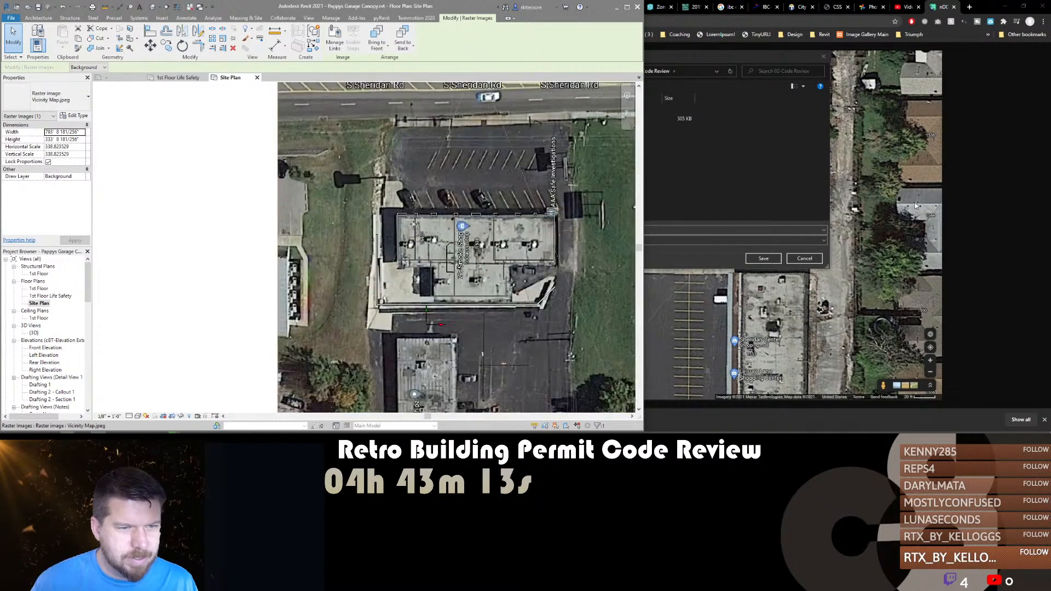
pyautogui.scroll(3, 414, 226)
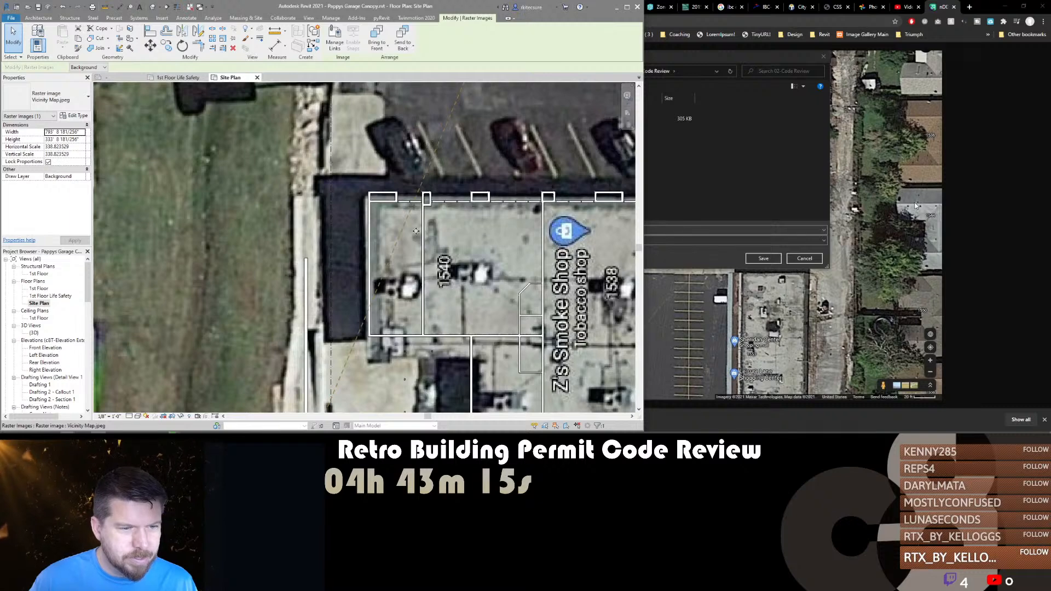
pyautogui.press('Up')
pyautogui.press('Up')
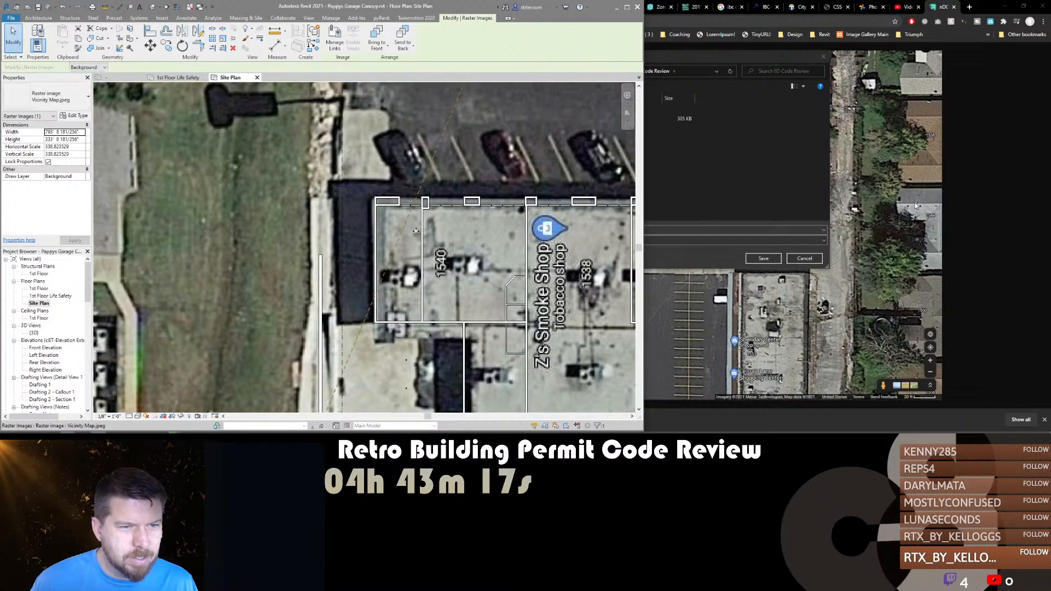
pyautogui.press('Up')
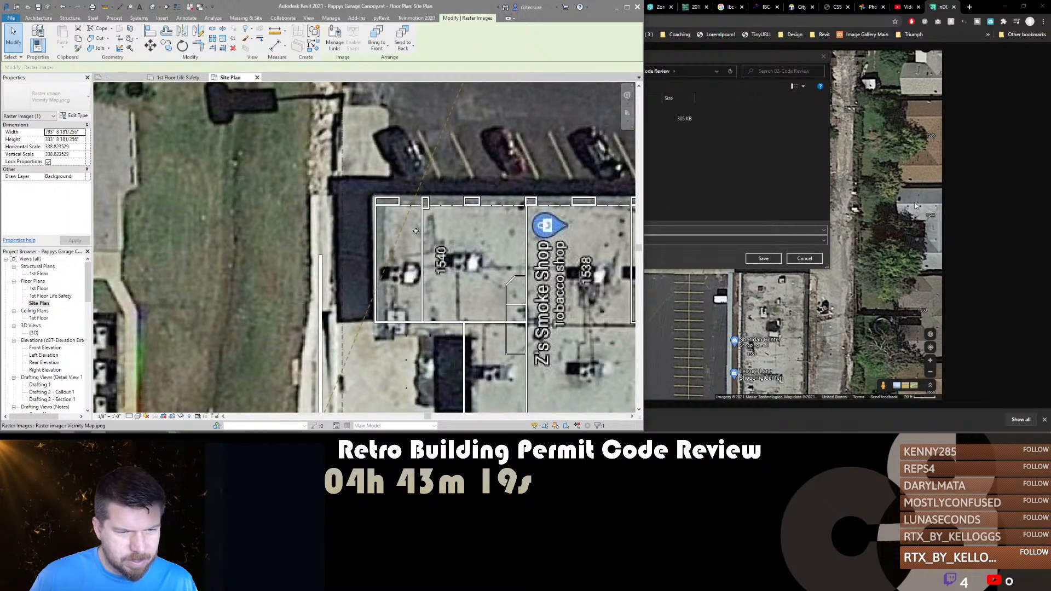
# Nudge the vicinity map up and left in small increments to fit the smoke shop roof to the modeled front and side walls.
pyautogui.press('Up')
pyautogui.press('Up')
pyautogui.press('Left')
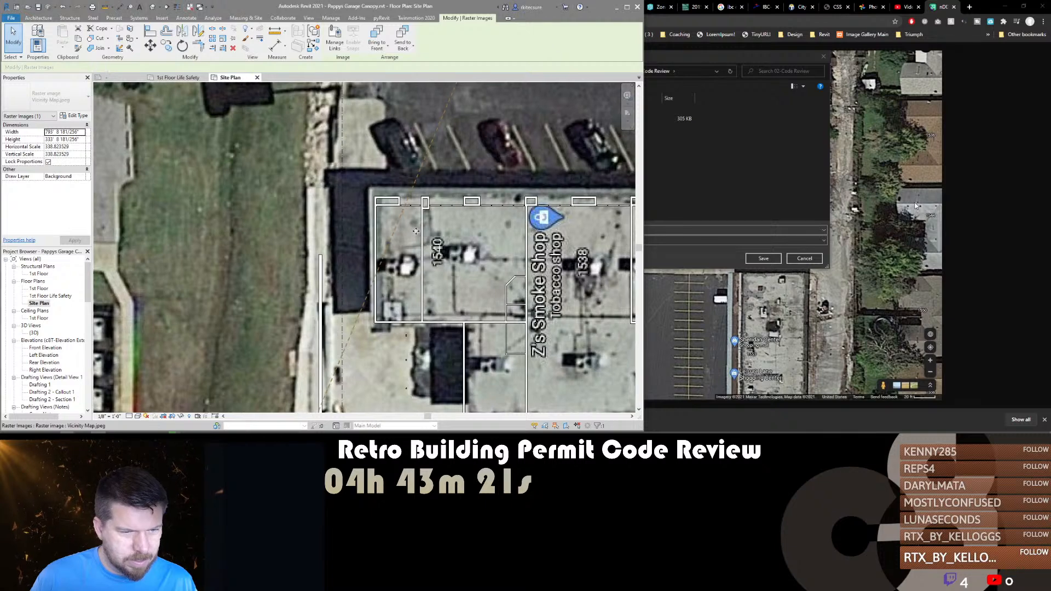
pyautogui.press('Left')
pyautogui.press('Left')
pyautogui.press('Left')
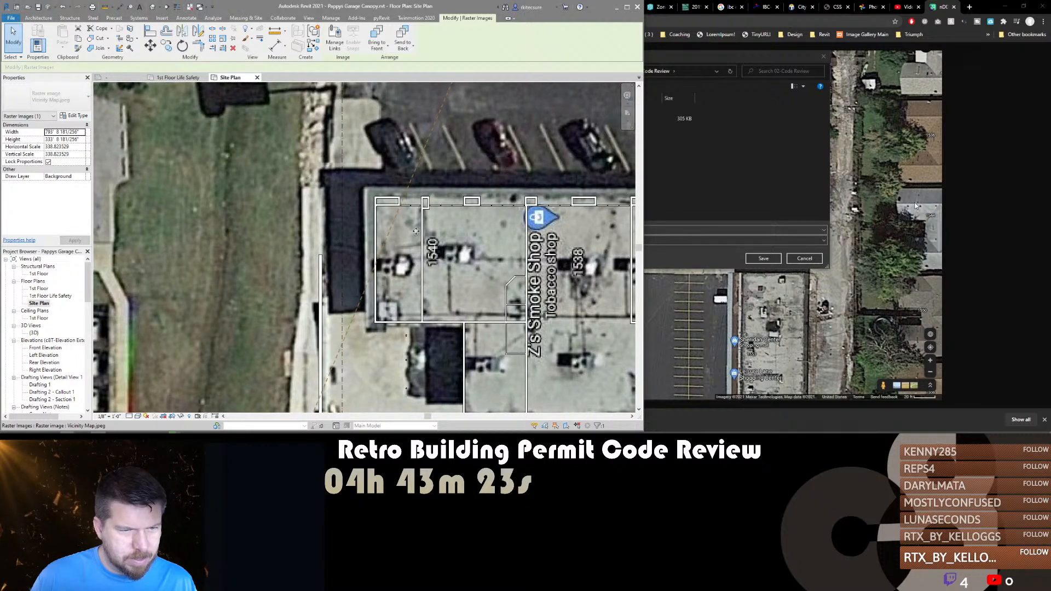
pyautogui.press('Up')
pyautogui.press('Up')
# Check the vicinity map against the modeled rear and end walls and nudge it slightly further left to refine the fit.
pyautogui.moveTo(436, 372); pyautogui.dragTo(394, 258, button='middle')
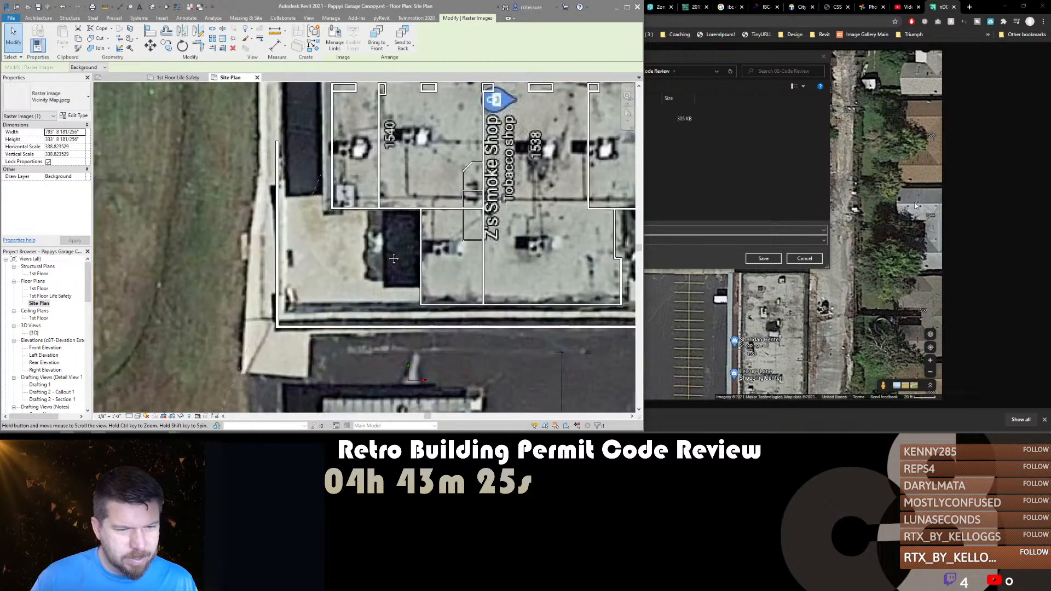
pyautogui.moveTo(420, 278); pyautogui.dragTo(392, 288)
pyautogui.scroll(-2, 374, 285)
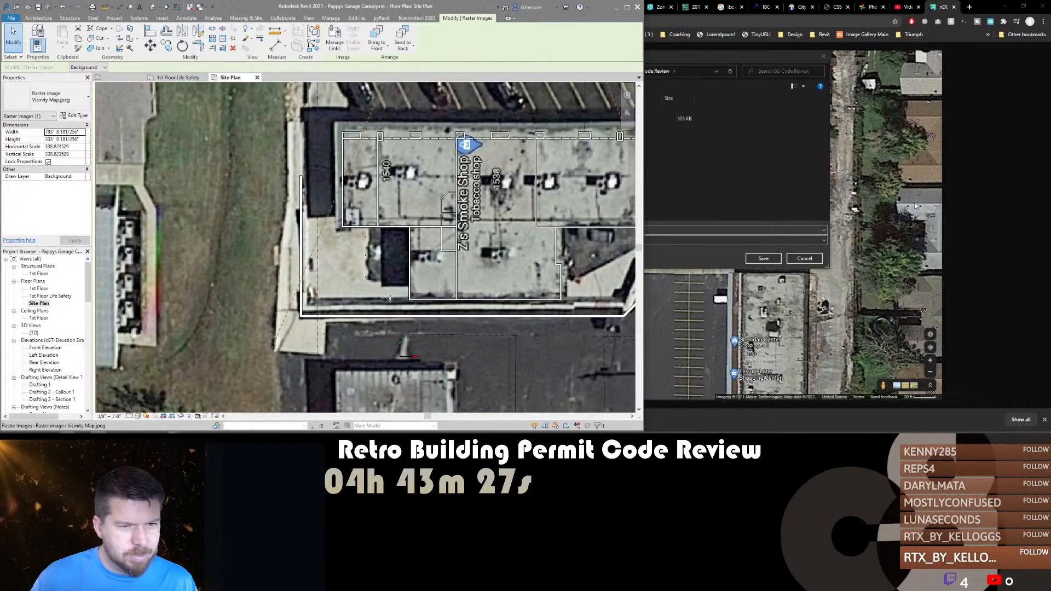
pyautogui.moveTo(492, 302); pyautogui.dragTo(424, 331, button='middle')
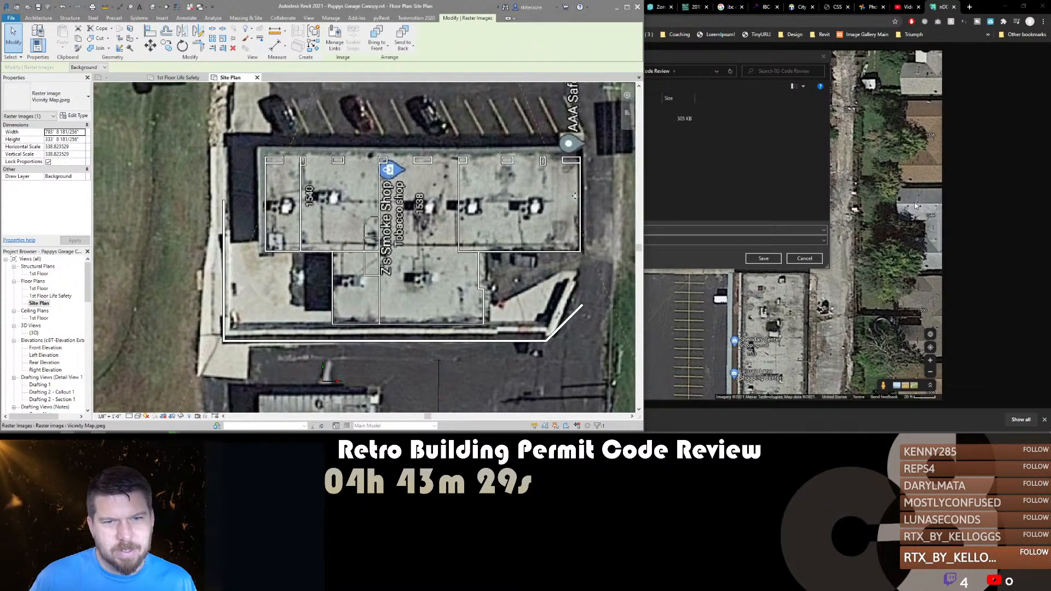
pyautogui.moveTo(574, 195); pyautogui.dragTo(590, 241, button='middle')
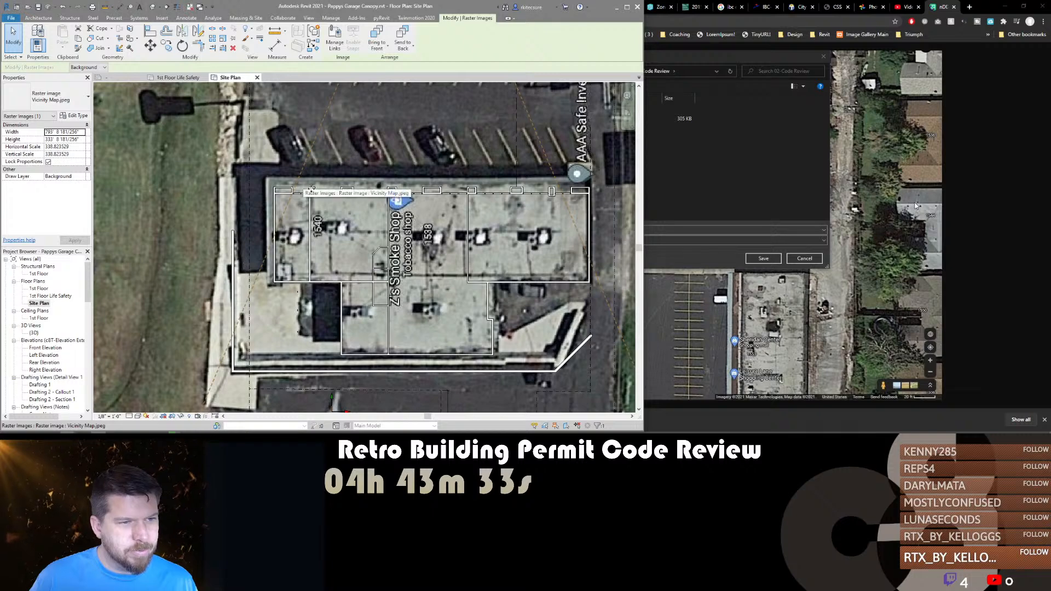
pyautogui.press('Left')
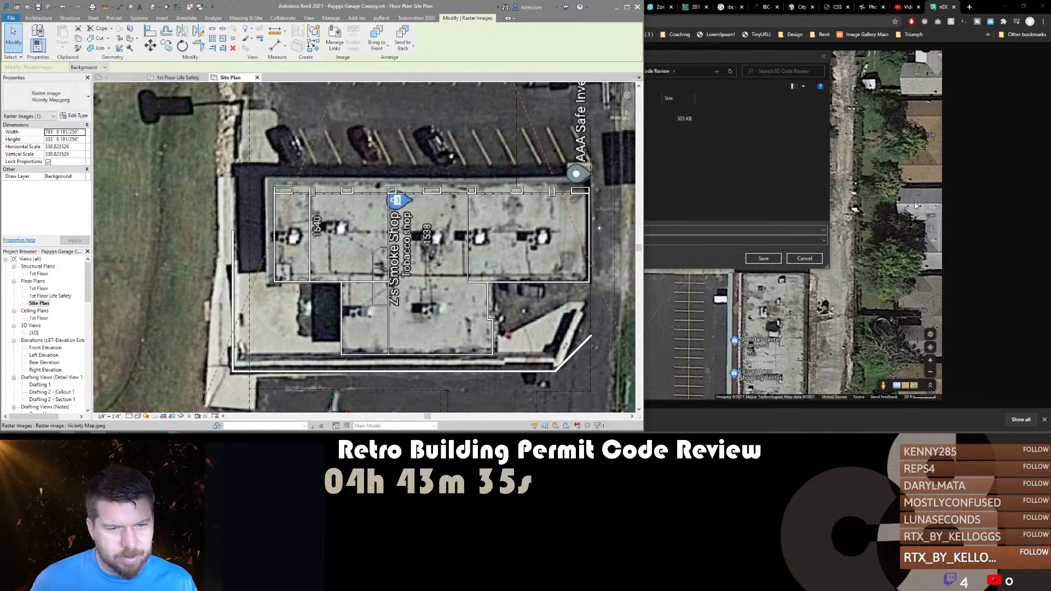
pyautogui.press('Left')
pyautogui.press('Left')
pyautogui.press('Left')
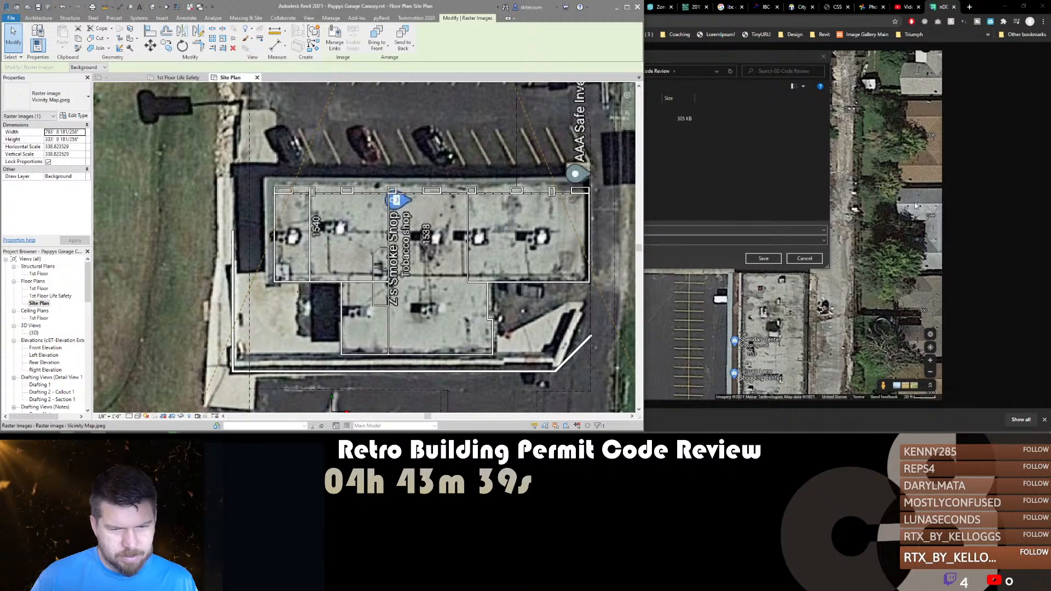
pyautogui.press('Escape')
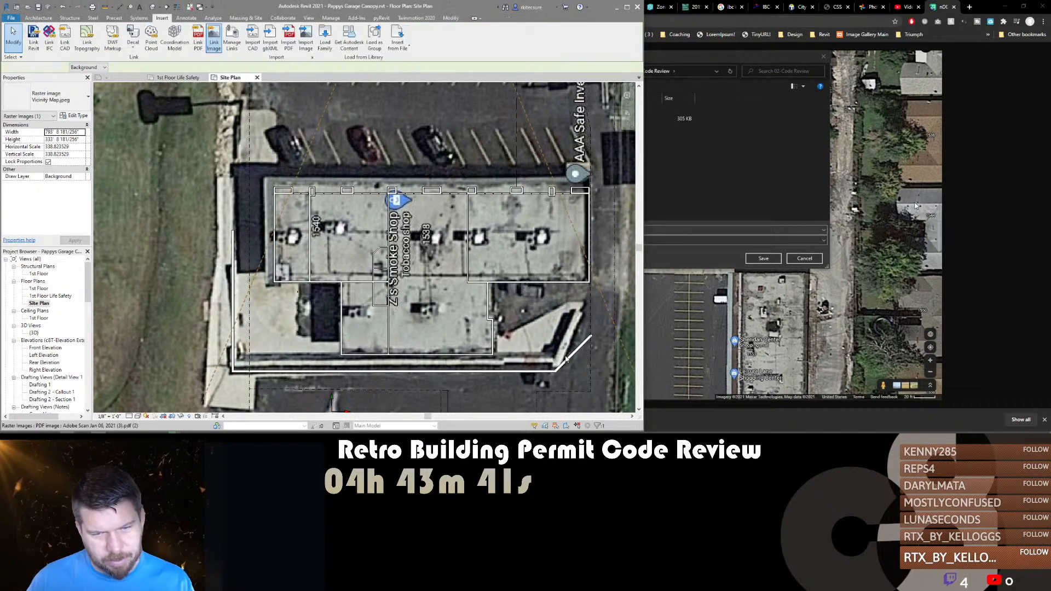
# Try to move the shared corner of the long rear and short angled concrete site walls outward toward the driveway.
pyautogui.click(588, 340)
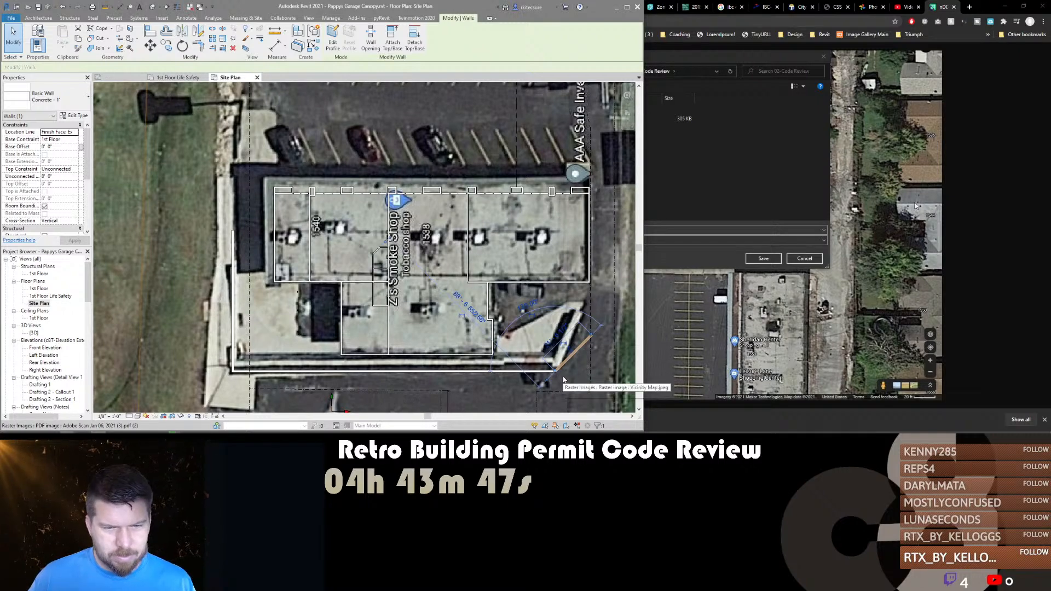
pyautogui.press('Escape')
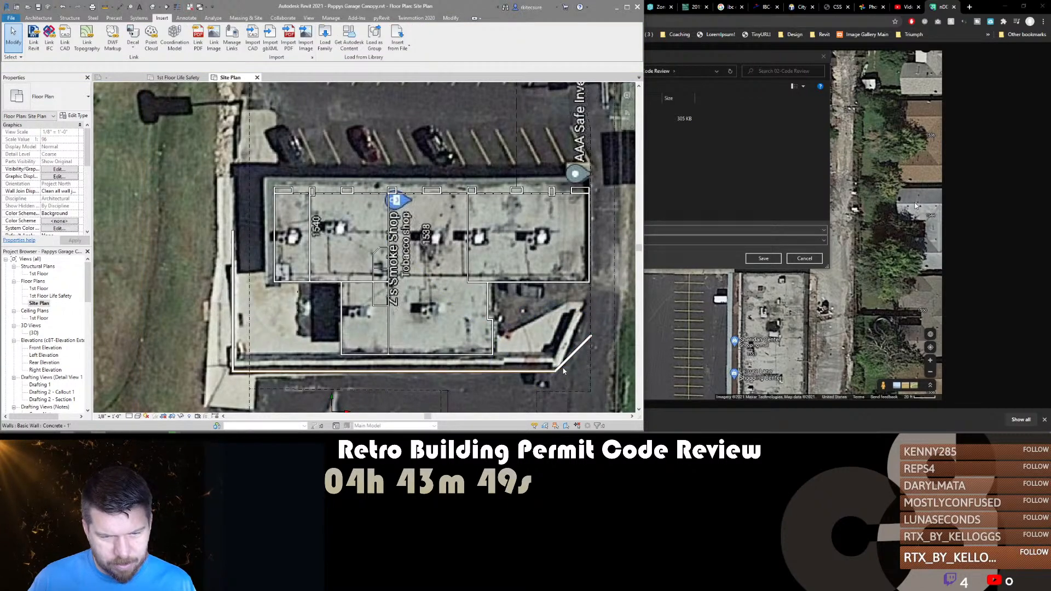
pyautogui.click(563, 371)
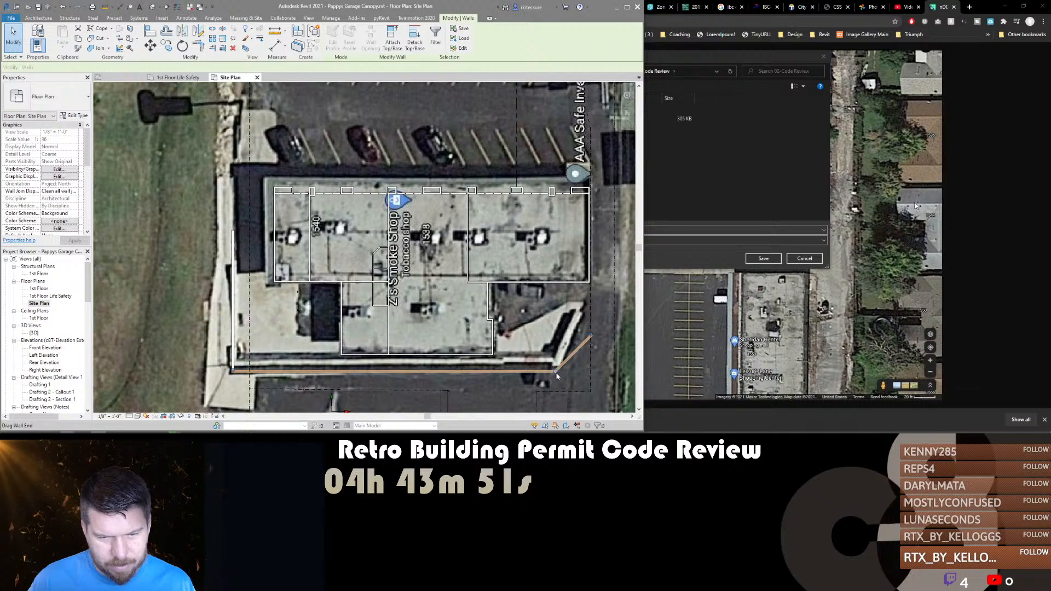
pyautogui.moveTo(556, 372); pyautogui.dragTo(573, 374)
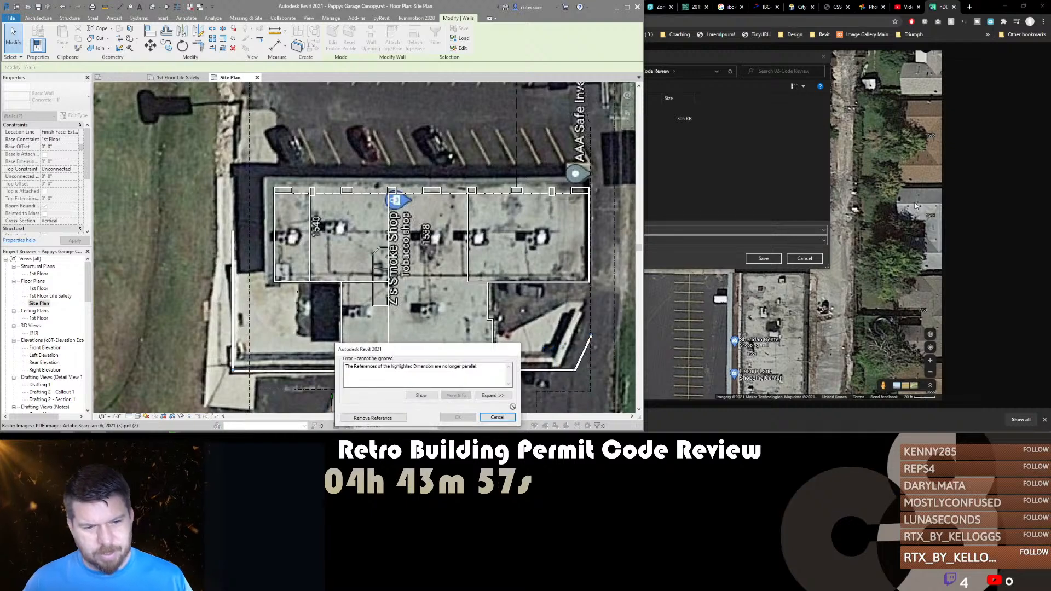
pyautogui.click(520, 351)
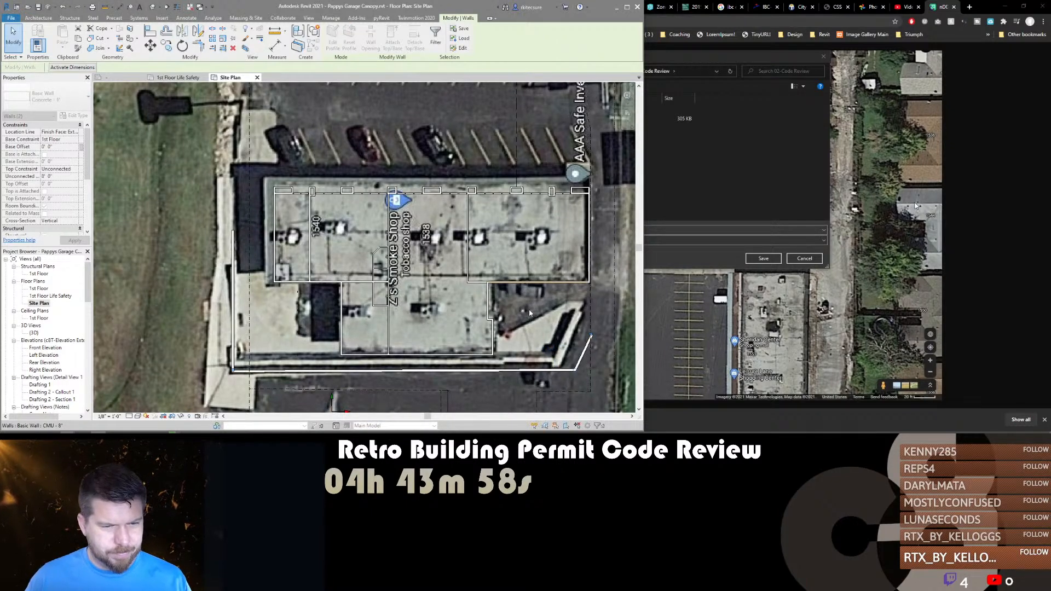
pyautogui.press('Escape')
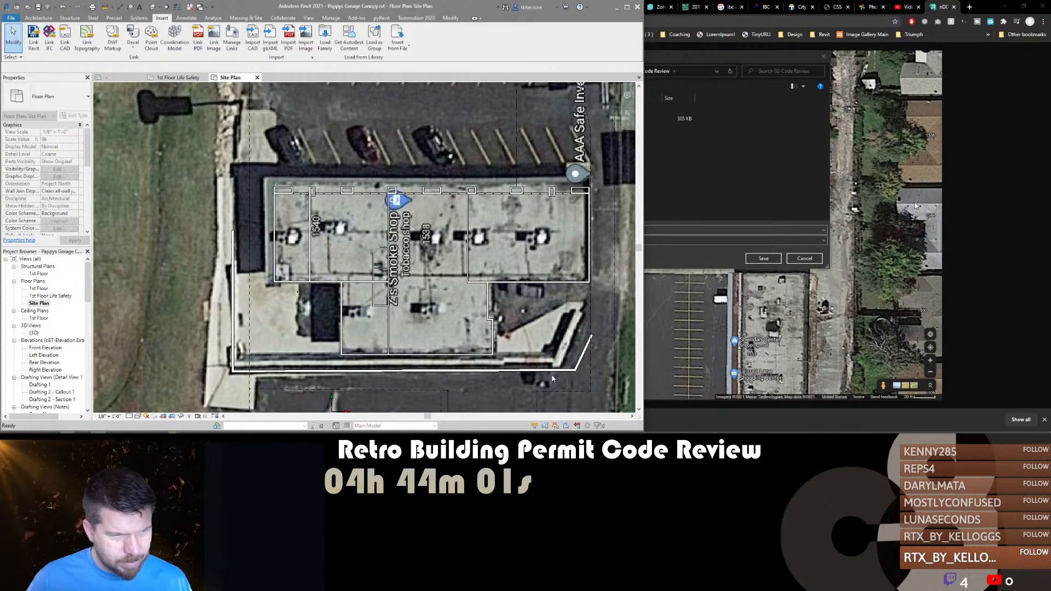
# Lengthen the rear concrete site wall toward the driveway by shifting its corner with the angled wall, making the angled wall steeper like the one on the aerial.
pyautogui.press('w')
pyautogui.press('a')
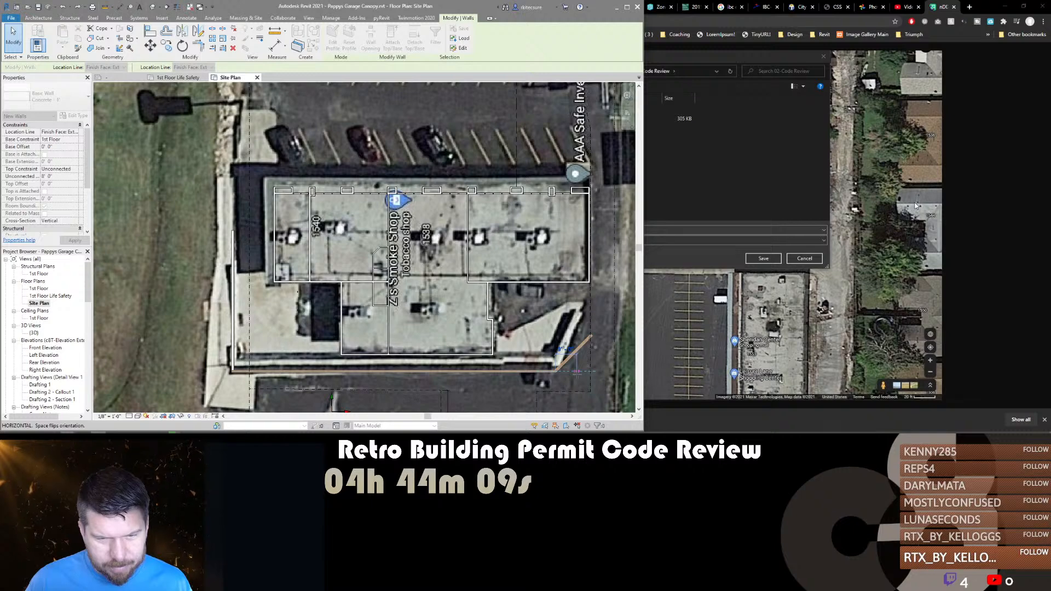
pyautogui.click(577, 371)
pyautogui.press('Escape')
pyautogui.press('Escape')
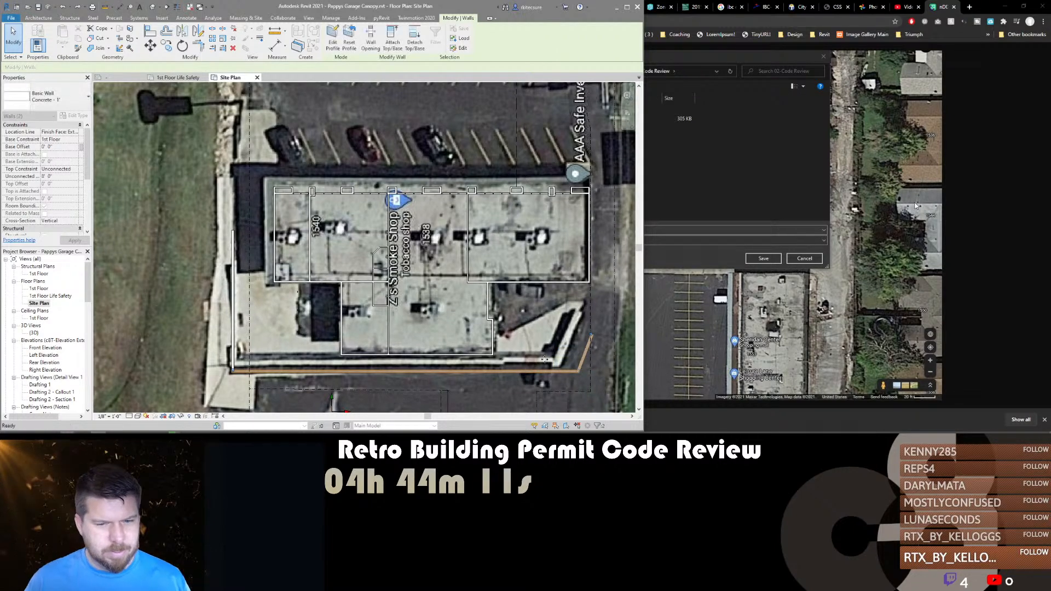
pyautogui.press('Escape')
# Examine how the modeled walls and property lines sit on the aerial image, from the rear site wall to S Sheridan Rd.
pyautogui.scroll(-2, 544, 359)
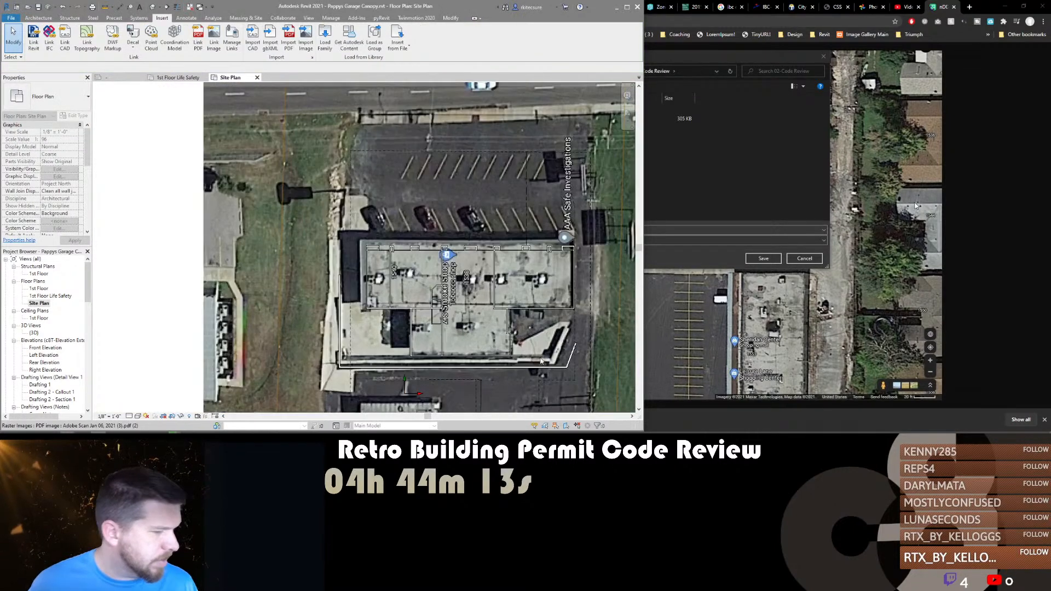
pyautogui.scroll(-1, 541, 361)
pyautogui.scroll(3, 553, 365)
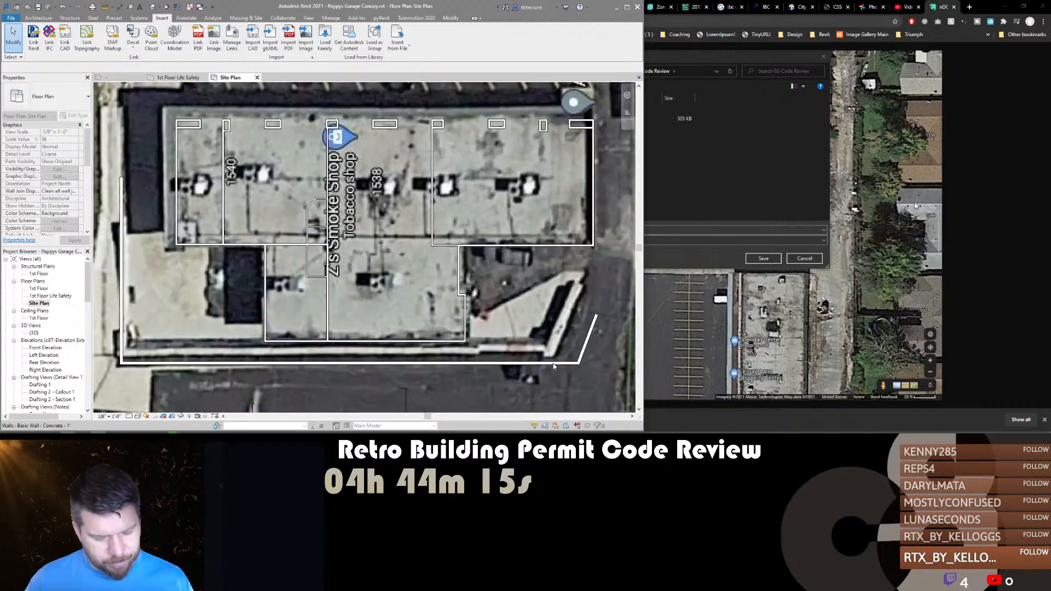
pyautogui.scroll(-4, 553, 366)
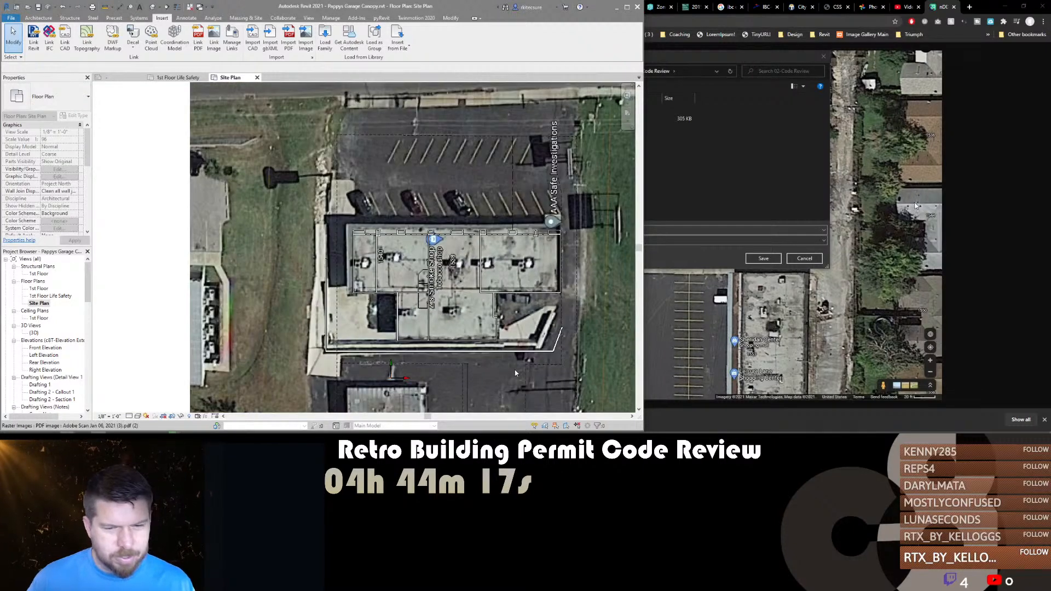
pyautogui.scroll(2, 525, 362)
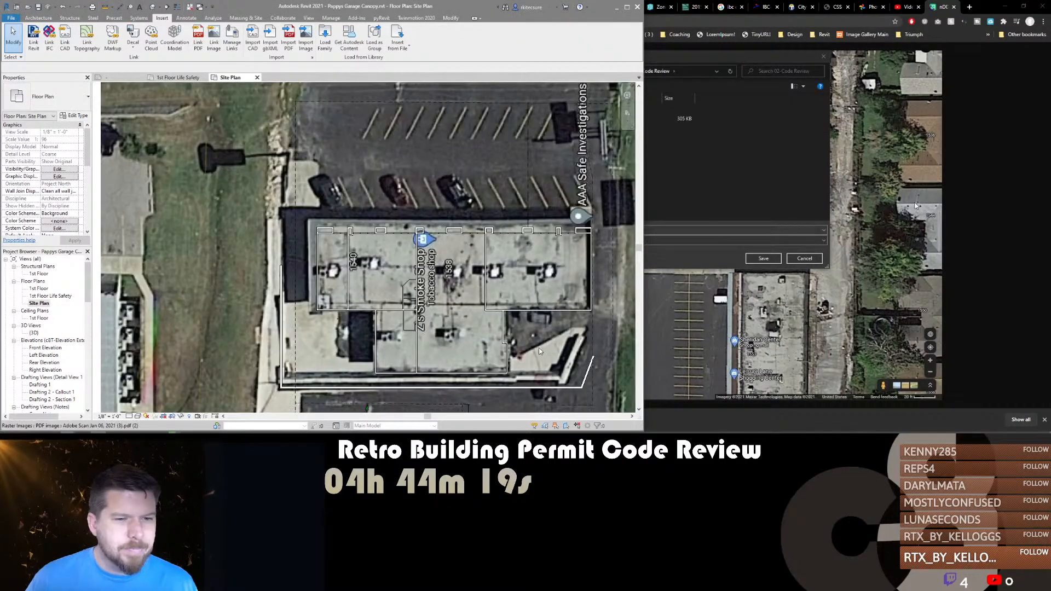
pyautogui.scroll(-2, 539, 347)
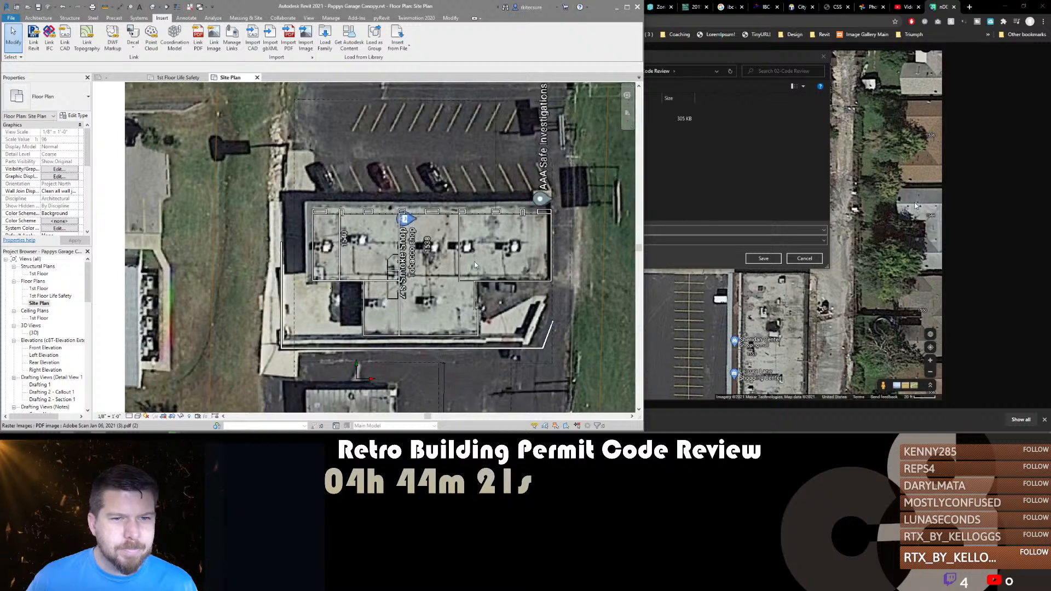
pyautogui.scroll(-3, 474, 264)
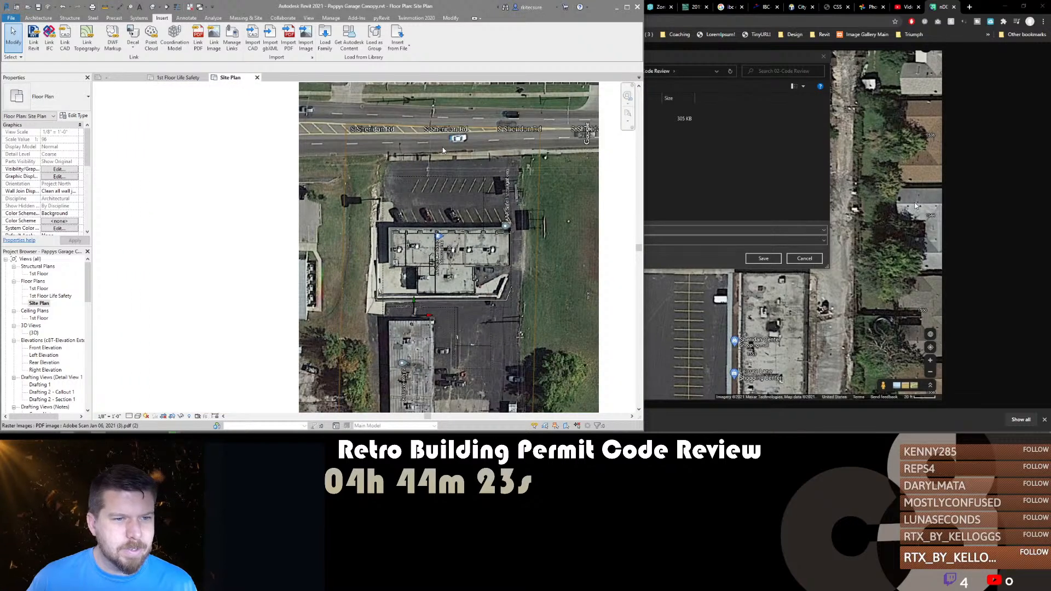
pyautogui.scroll(2, 444, 149)
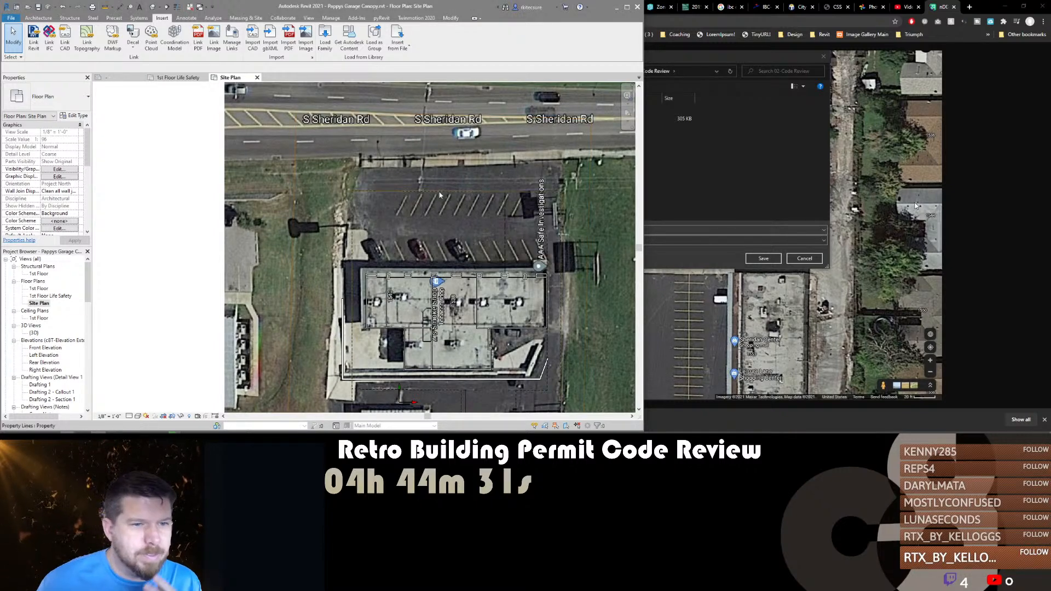
# Send the vicinity map image to the back so it lies behind the scanned survey PDF.
pyautogui.scroll(-3, 446, 183)
pyautogui.click(504, 129)
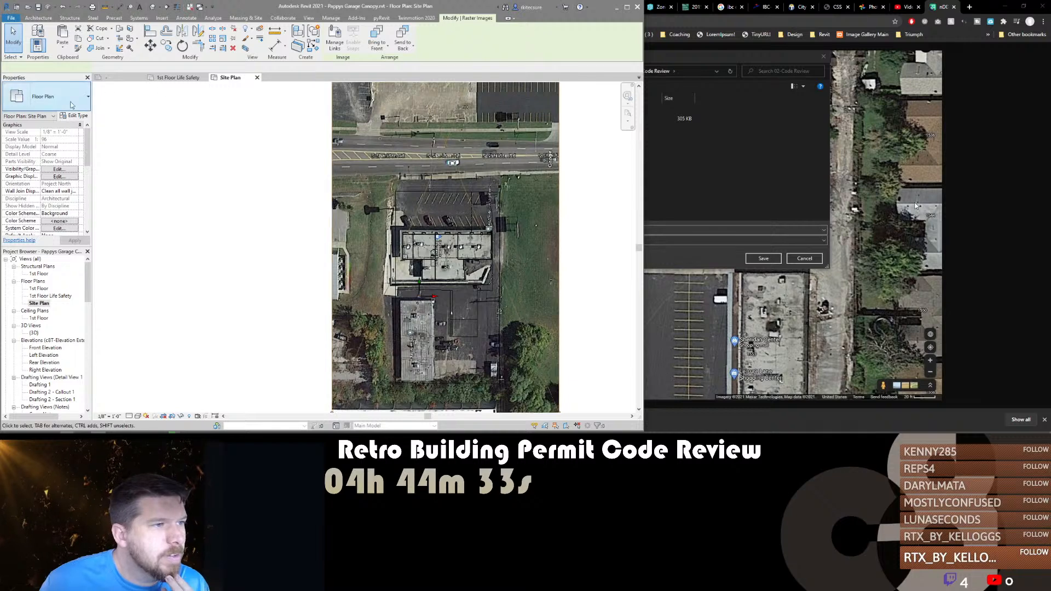
pyautogui.click(403, 40)
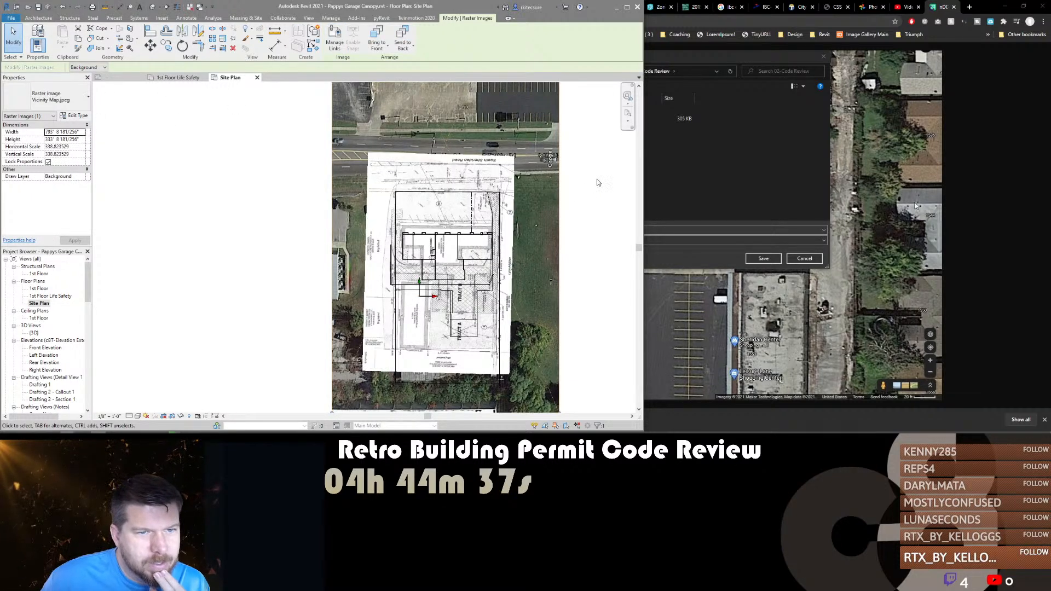
# Check the survey drawing's front property line along South Sheridan Road and temporarily hide the scanned survey PDF in the site plan.
pyautogui.scroll(2, 597, 182)
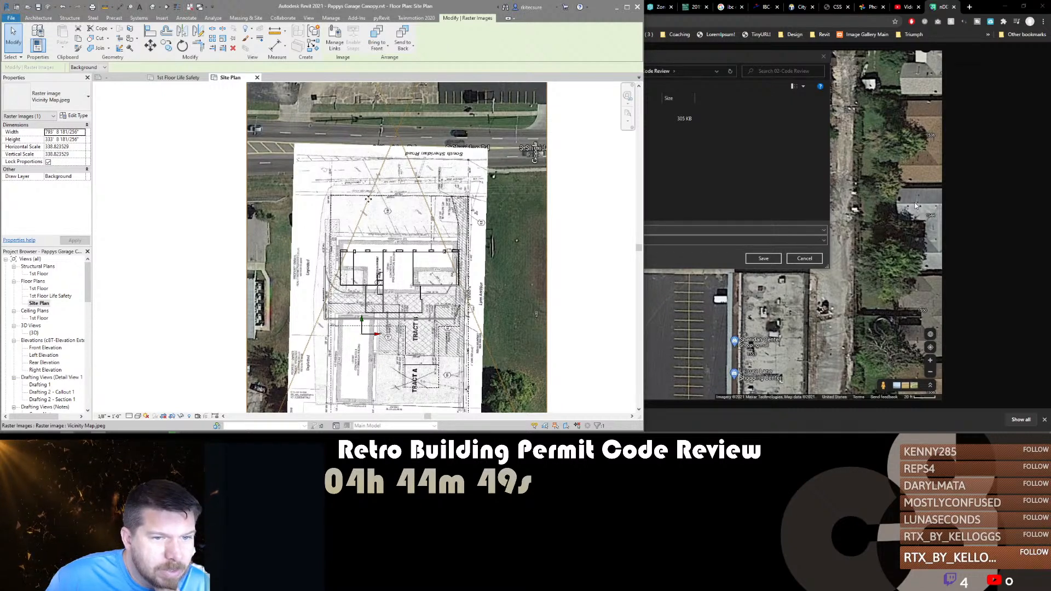
pyautogui.scroll(3, 368, 199)
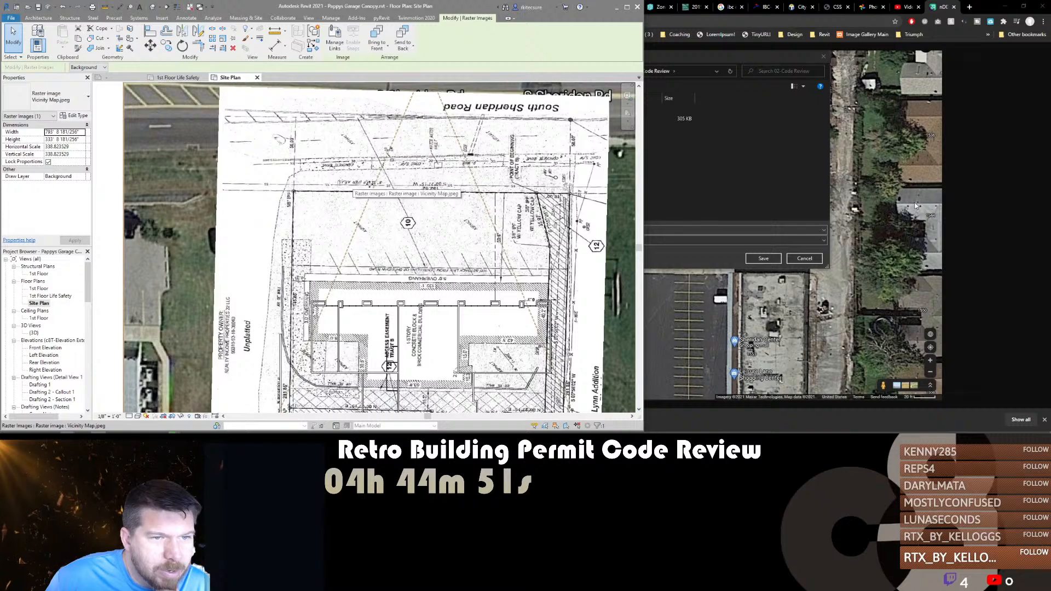
pyautogui.scroll(-2, 290, 192)
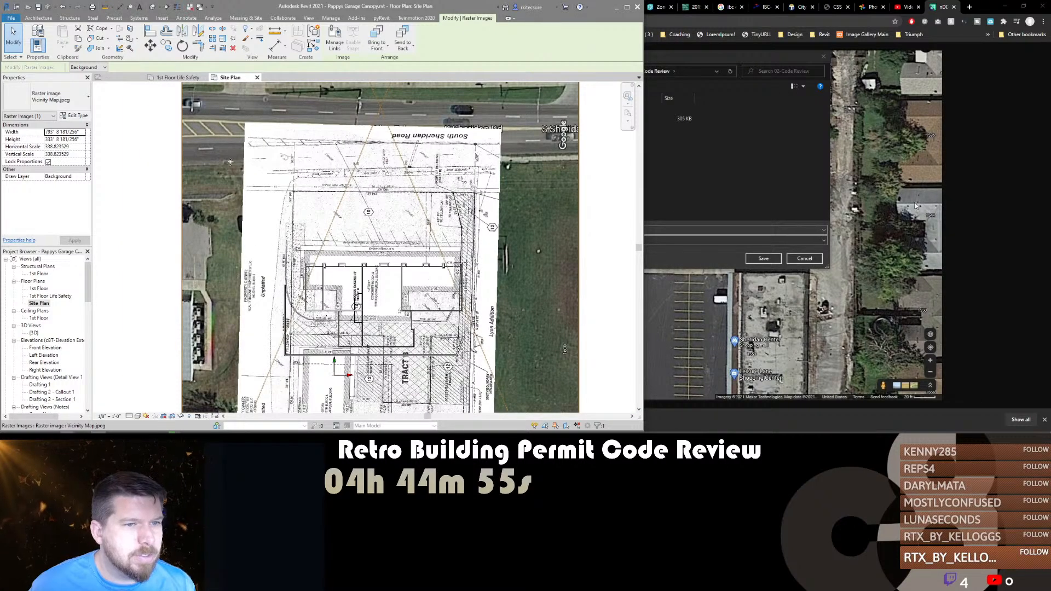
pyautogui.click(261, 185)
pyautogui.press('h')
pyautogui.press('h')
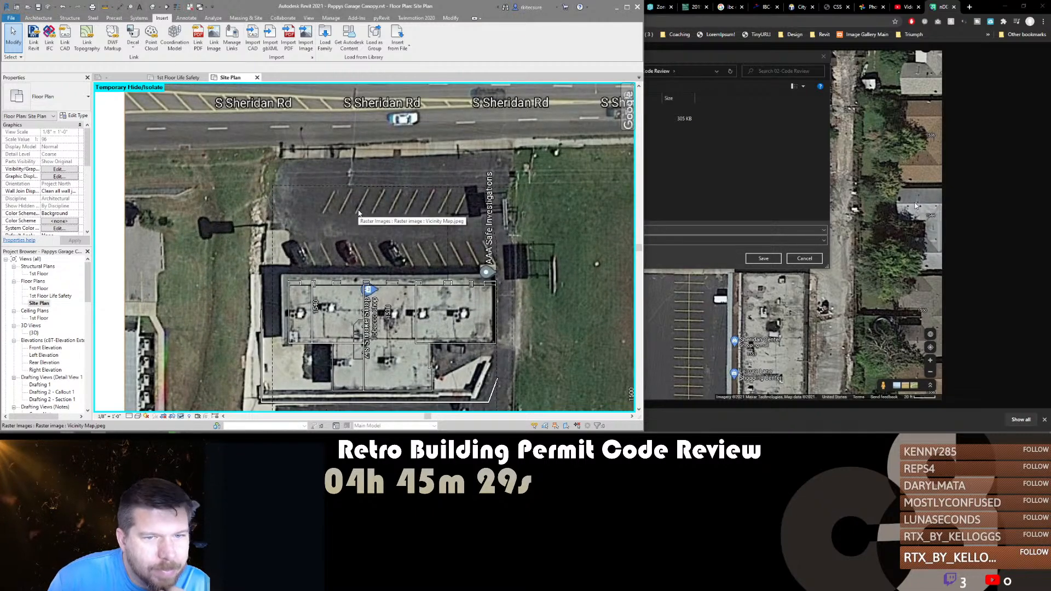
# Compare the aerial image in the Revit site plan with the site's satellite view in Google Maps in the browser, focusing on the driveway side.
pyautogui.scroll(-2, 359, 213)
pyautogui.scroll(2, 358, 213)
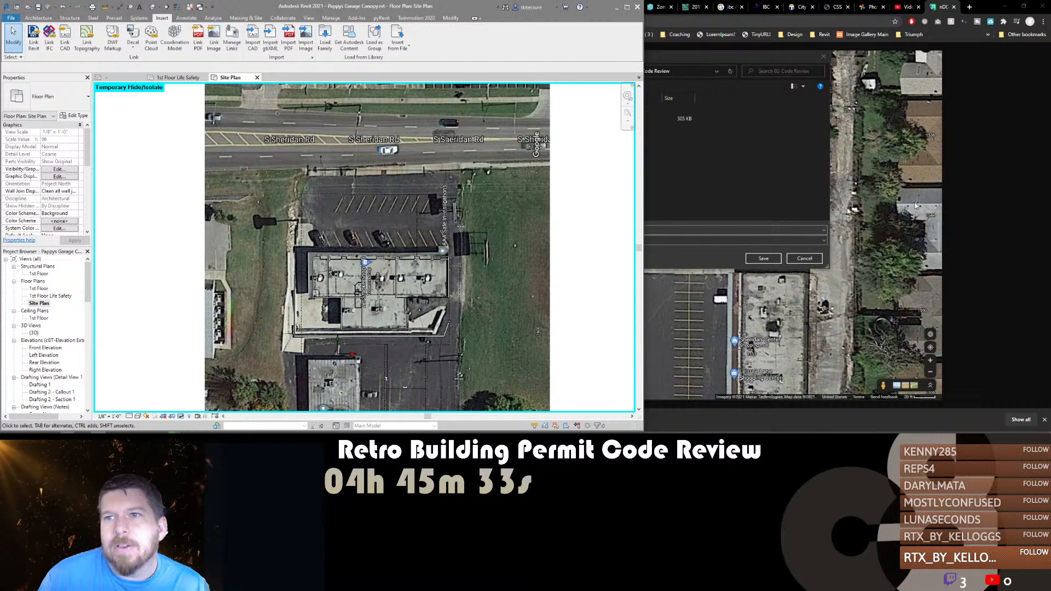
pyautogui.click(822, 58)
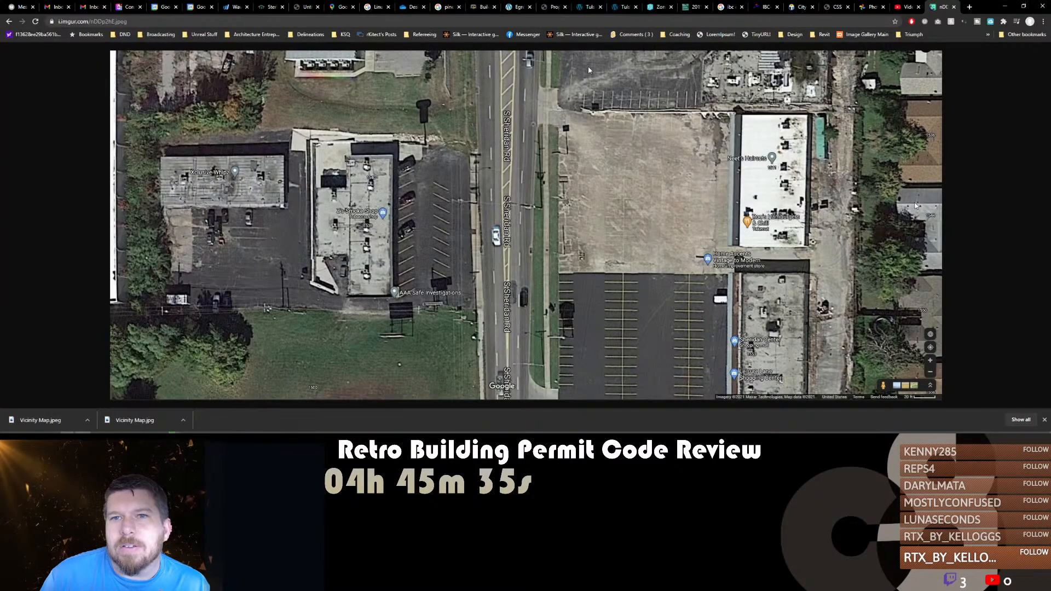
pyautogui.click(340, 9)
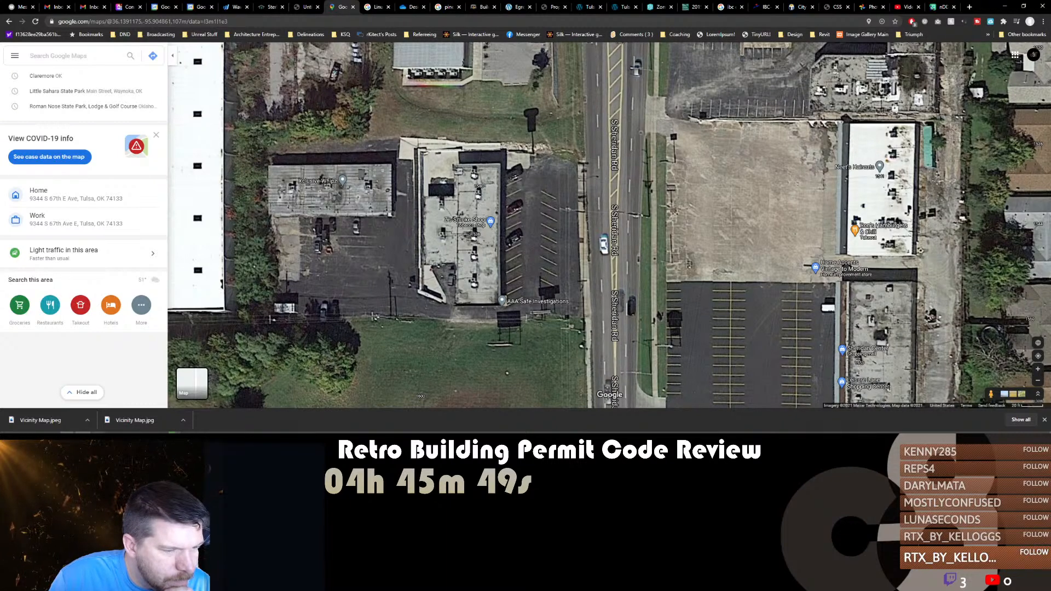
pyautogui.hotkey('alt', 'Tab')
pyautogui.scroll(1, 448, 244)
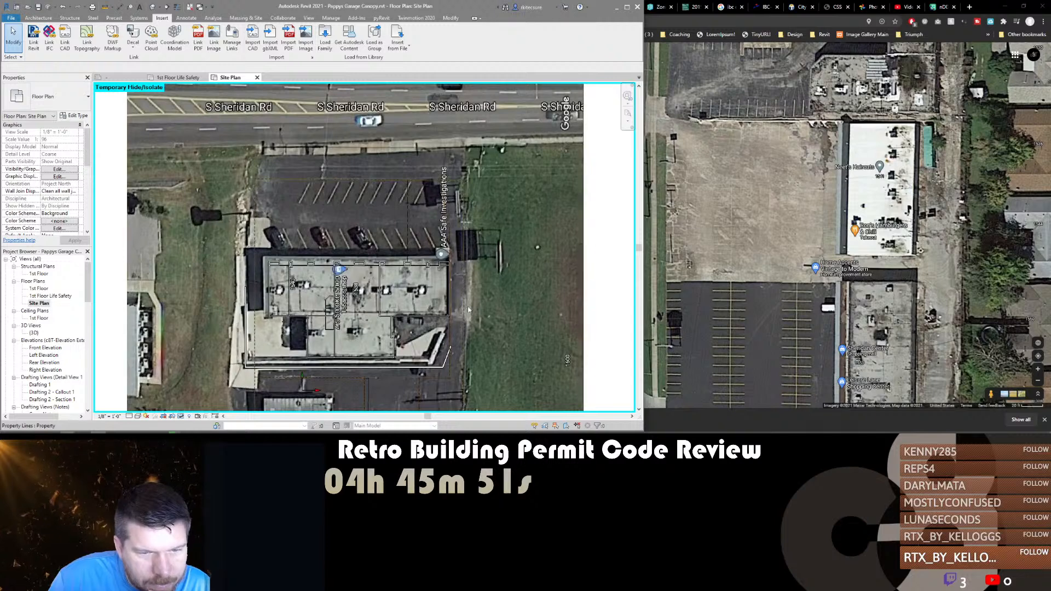
pyautogui.moveTo(461, 308); pyautogui.dragTo(462, 302, button='middle')
pyautogui.scroll(-2, 461, 301)
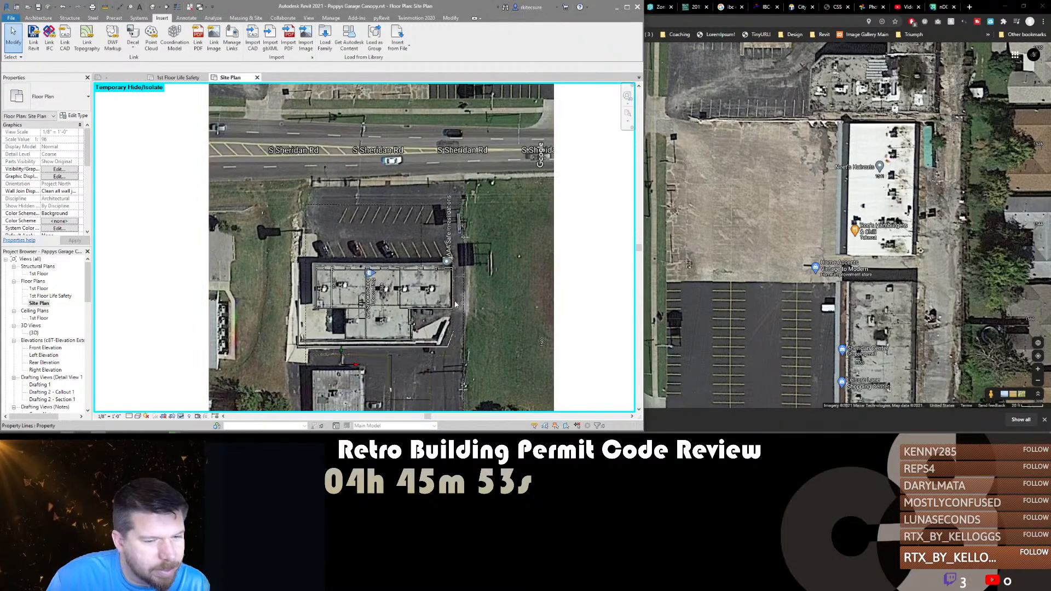
# Examine how the modeled building, site walls and front property line sit on the aerial image, up to S Sheridan Rd.
pyautogui.scroll(3, 365, 366)
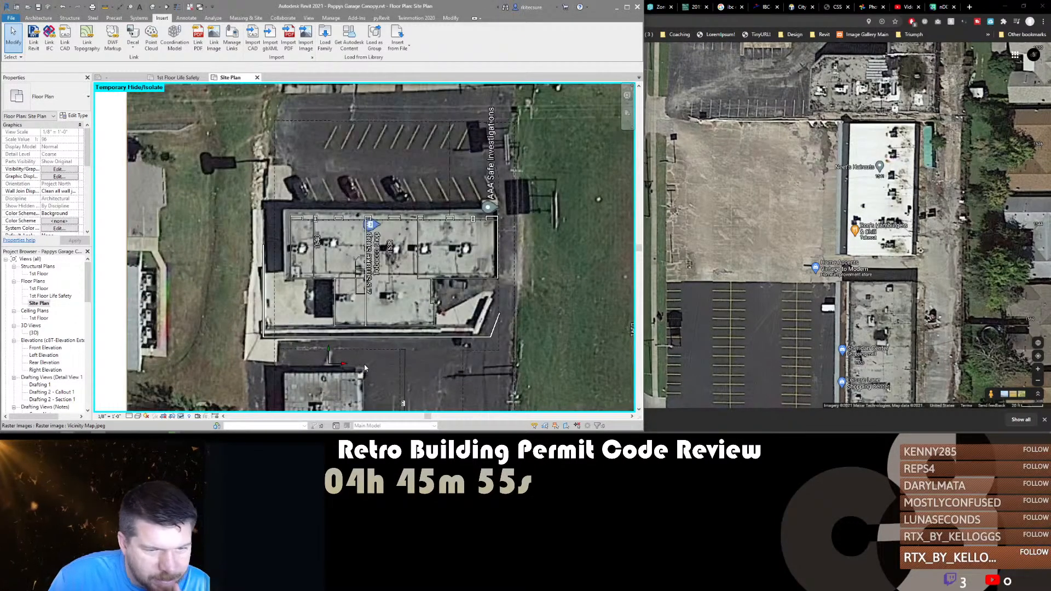
pyautogui.scroll(-1, 365, 366)
pyautogui.scroll(2, 366, 367)
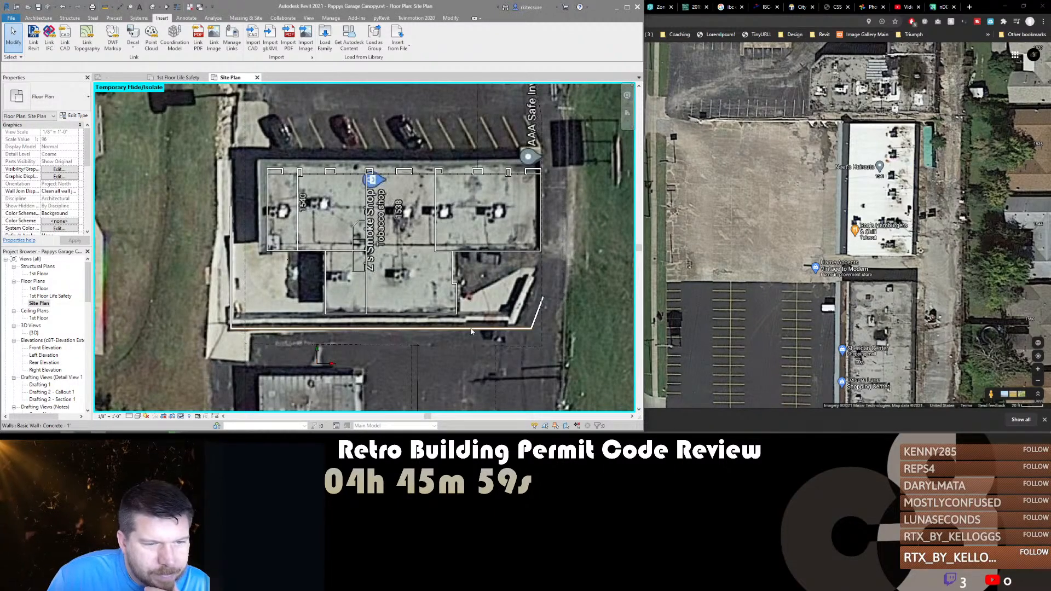
pyautogui.scroll(-2, 509, 257)
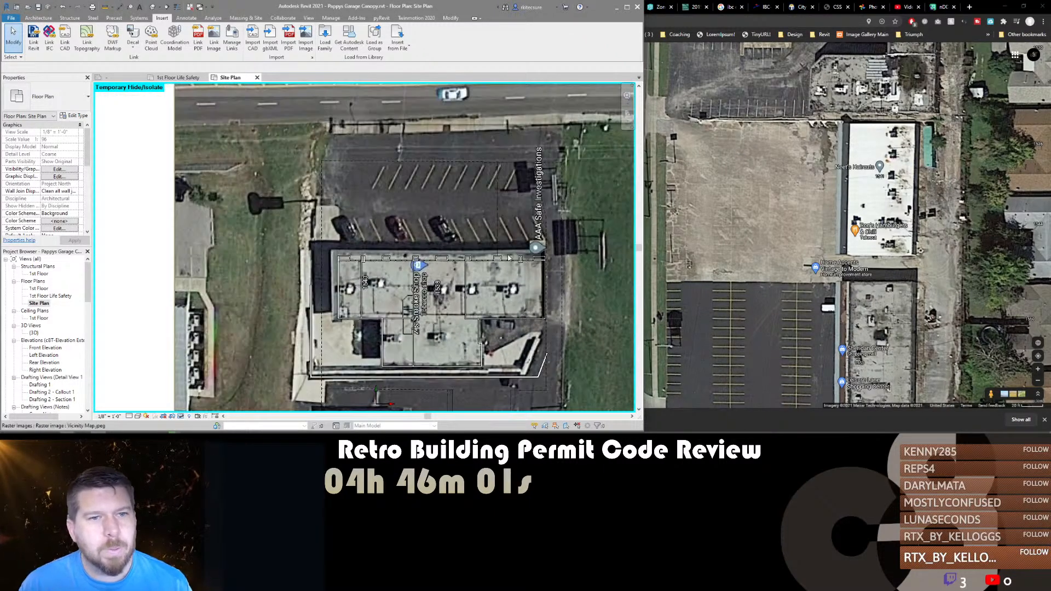
pyautogui.moveTo(456, 215); pyautogui.dragTo(451, 274, button='middle')
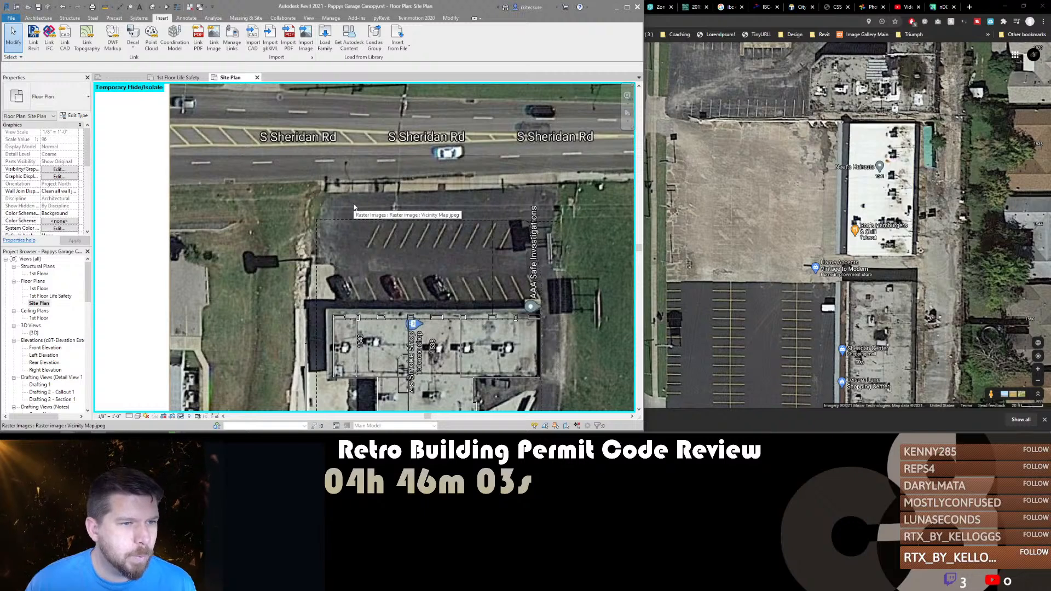
pyautogui.moveTo(350, 194); pyautogui.dragTo(356, 195, button='middle')
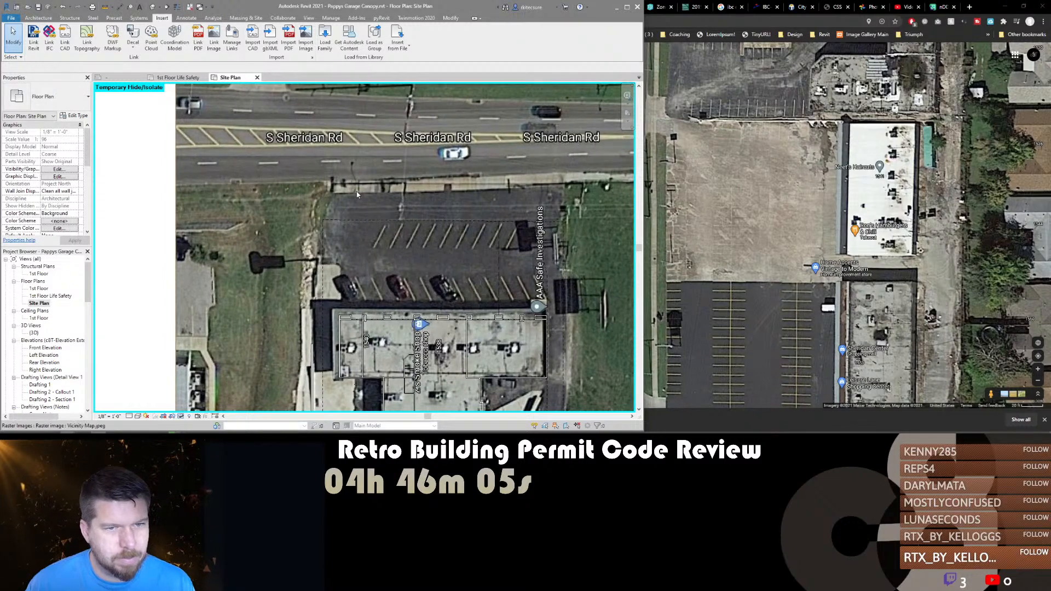
# Bring up the floor plan PDF in Revu, reset the site plan's temporary hide in Revit and temporarily hide the scanned survey PDF.
pyautogui.click(252, 438)
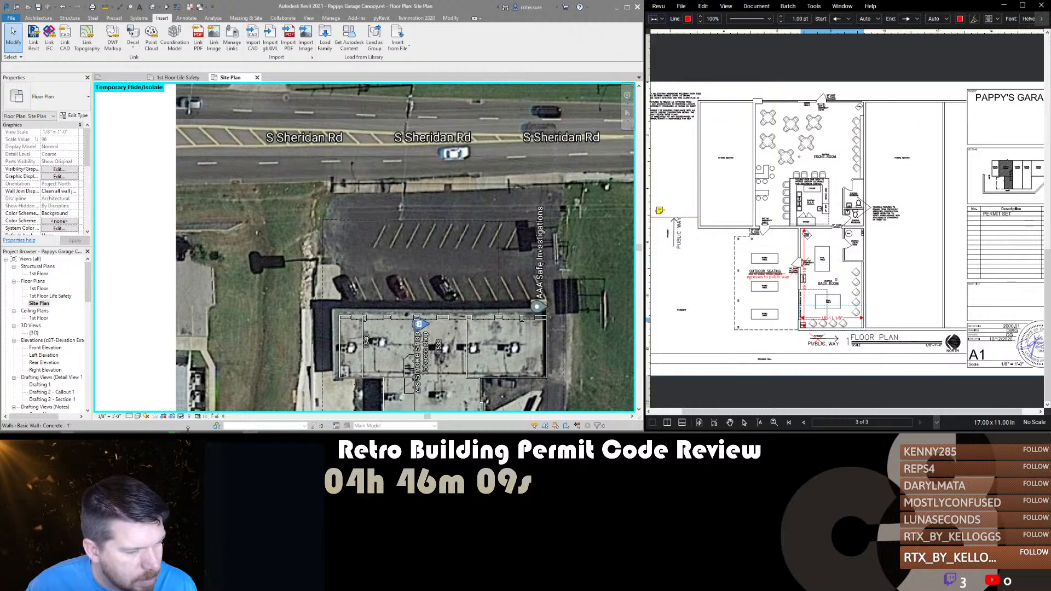
pyautogui.click(285, 294)
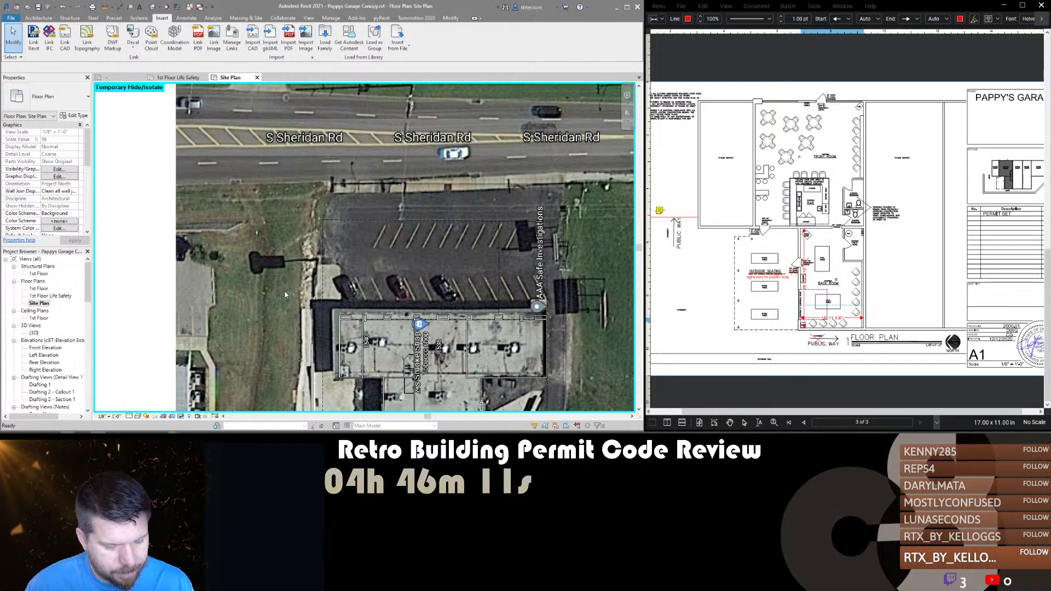
pyautogui.press('h')
pyautogui.press('r')
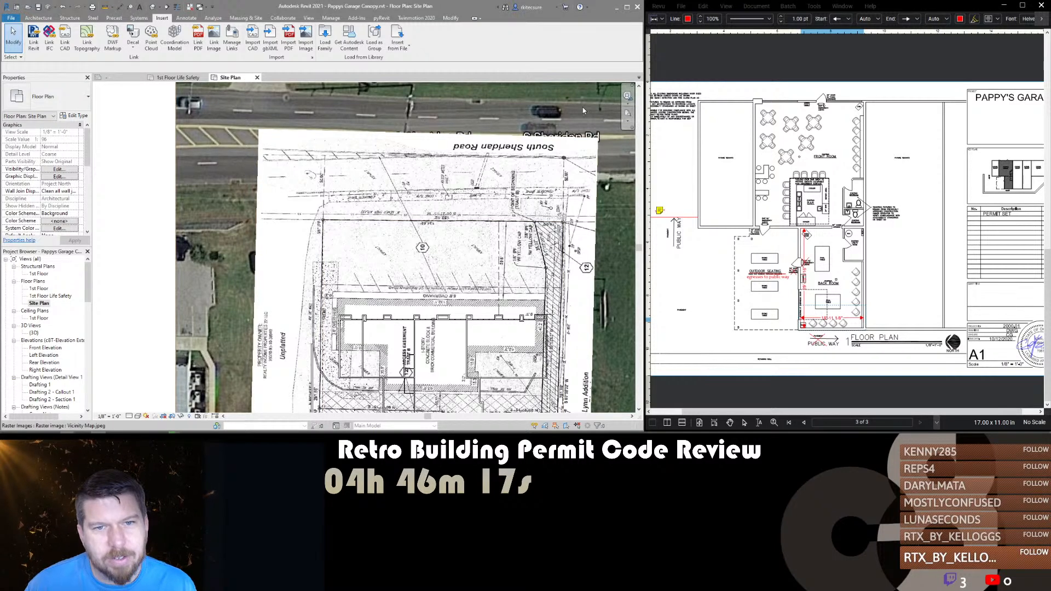
pyautogui.click(574, 150)
pyautogui.press('h')
pyautogui.press('h')
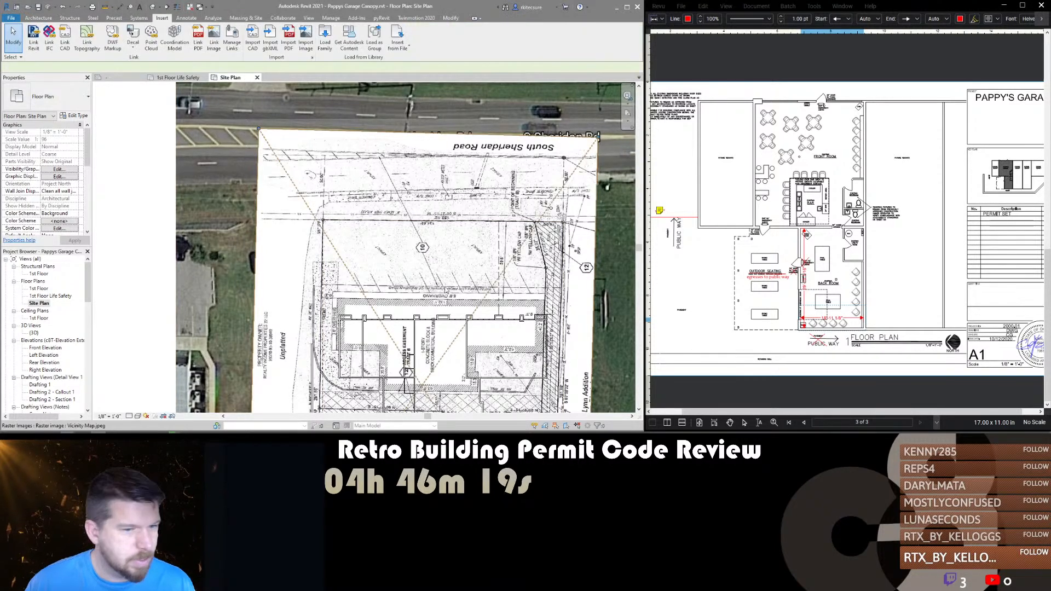
# Draw a Centerline-style detail line about 334 ft long along S Sheridan Rd's near edge, across the full width of the aerial image.
pyautogui.scroll(-1, 436, 266)
pyautogui.scroll(4, 390, 223)
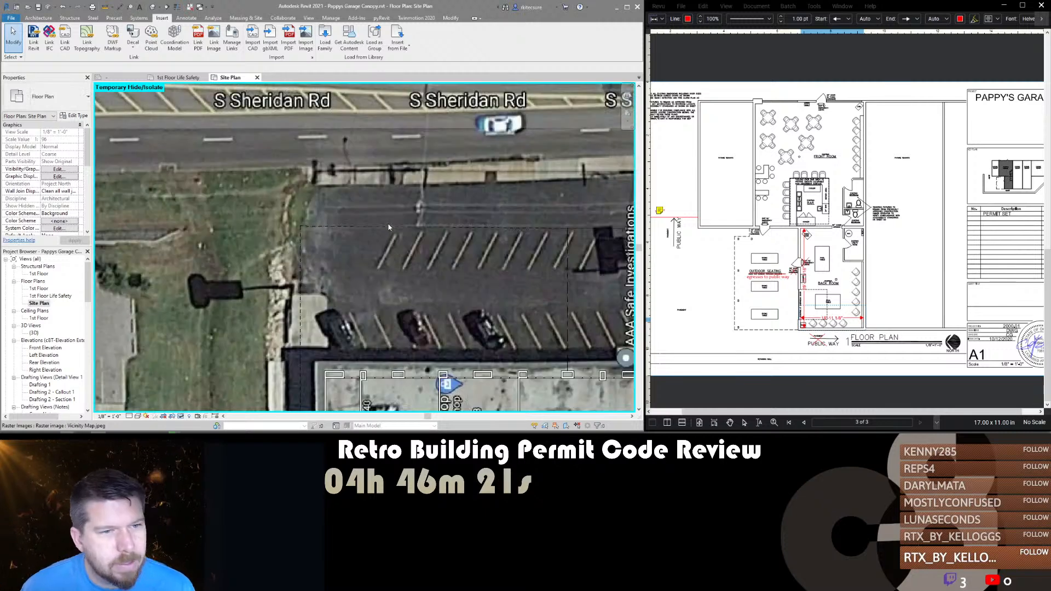
pyautogui.scroll(-4, 387, 223)
pyautogui.moveTo(345, 199); pyautogui.dragTo(344, 213, button='middle')
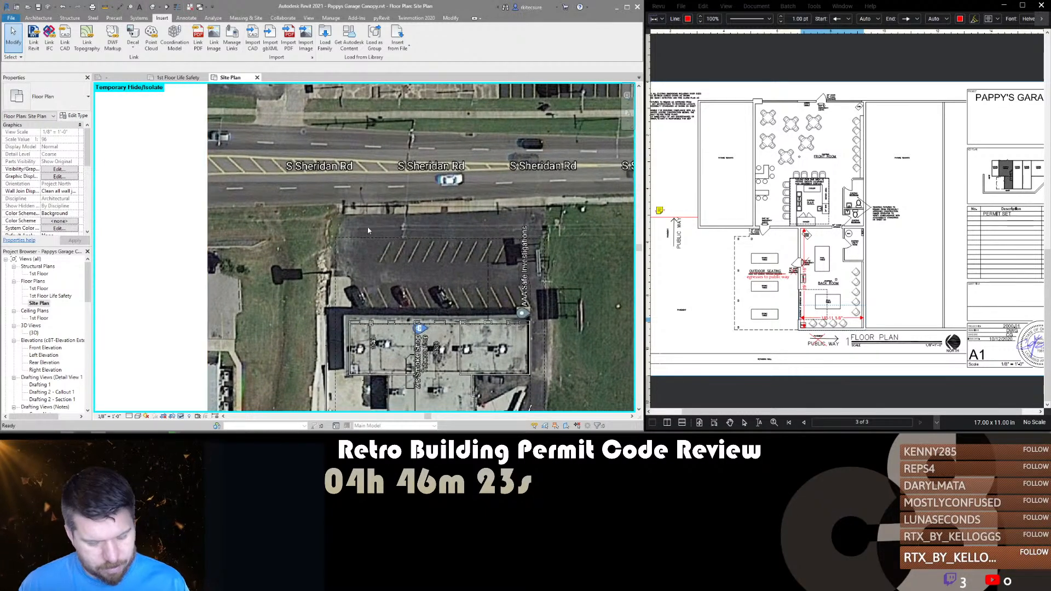
pyautogui.press('d')
pyautogui.press('l')
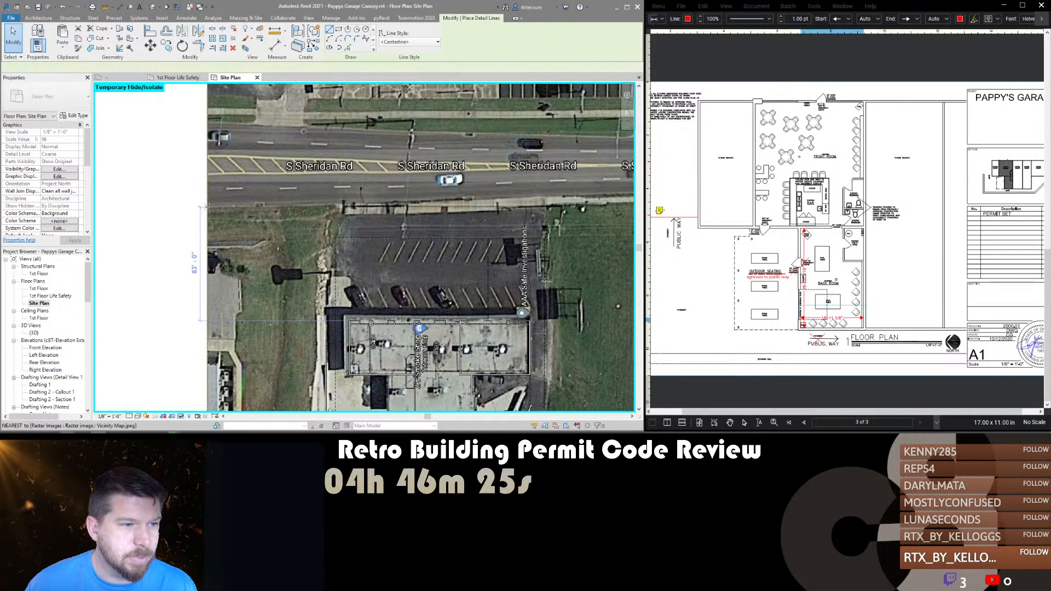
pyautogui.click(208, 208)
pyautogui.moveTo(557, 189); pyautogui.dragTo(488, 194, button='middle')
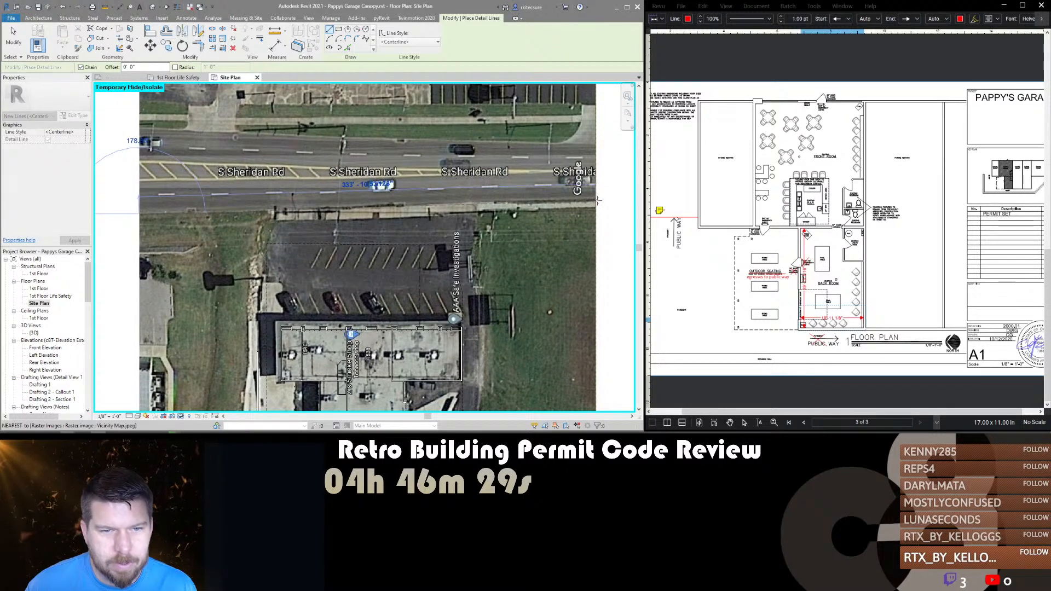
pyautogui.click(597, 201)
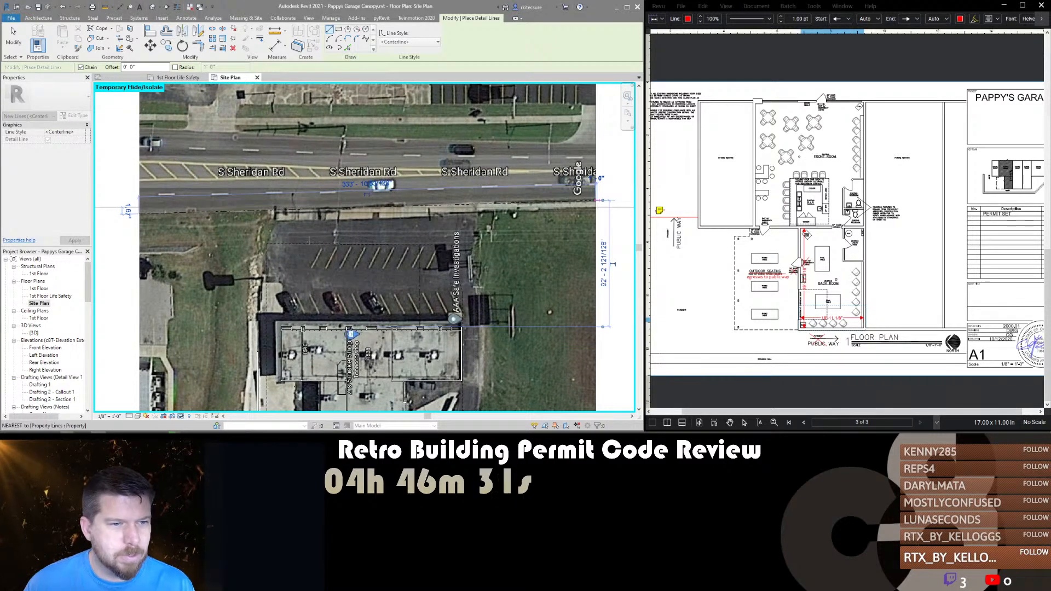
pyautogui.press('Escape')
# Outline the paved strip between S Sheridan Rd and the parking lot with a long detail line and short end lines to the road-edge line.
pyautogui.scroll(4, 271, 210)
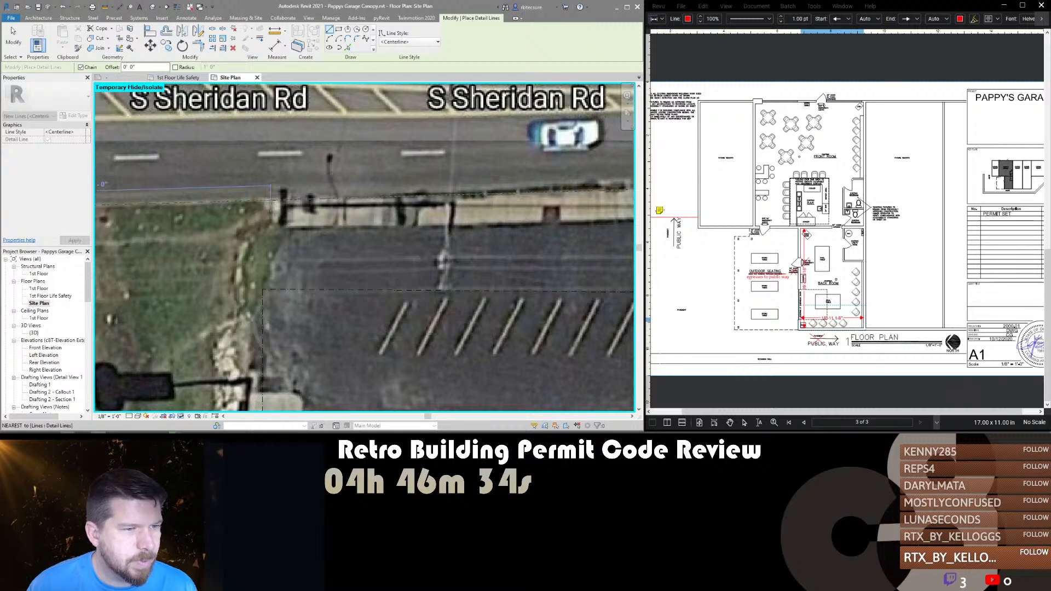
pyautogui.click(271, 206)
pyautogui.click(271, 201)
pyautogui.click(270, 229)
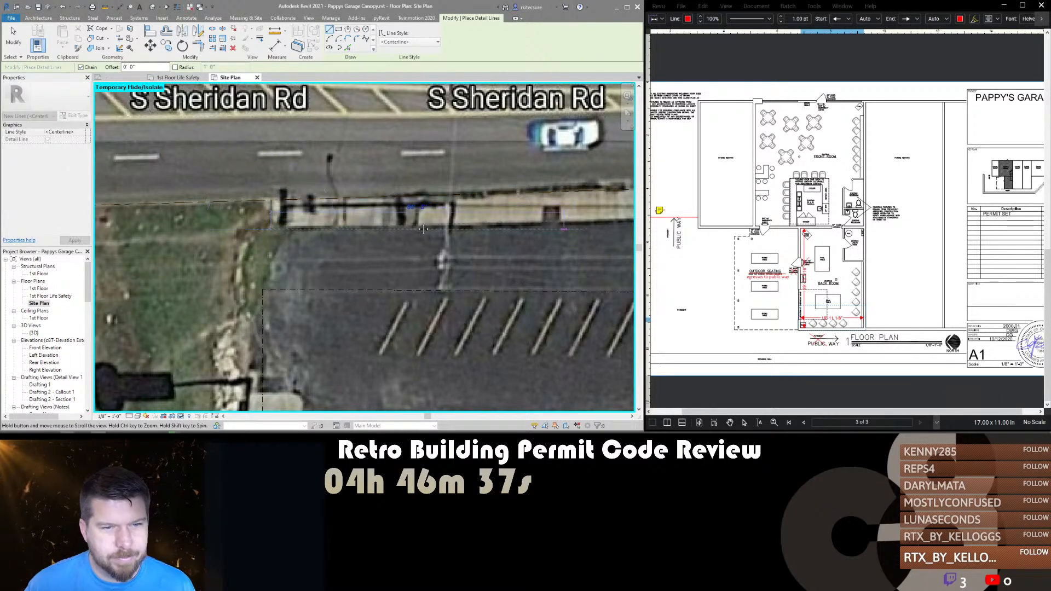
pyautogui.scroll(-3, 416, 227)
pyautogui.moveTo(488, 224); pyautogui.dragTo(400, 224, button='middle')
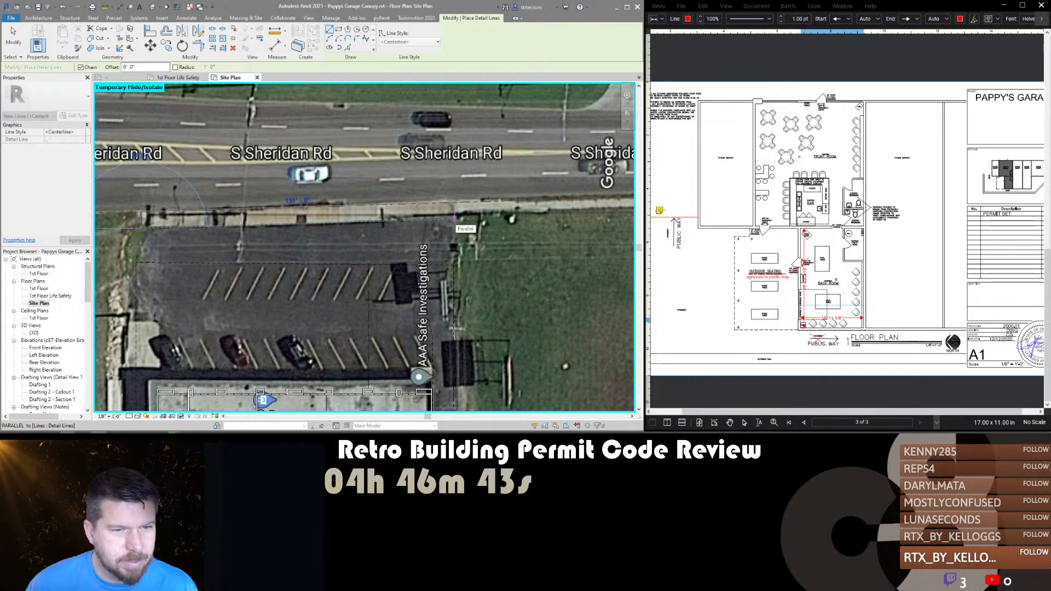
pyautogui.click(454, 219)
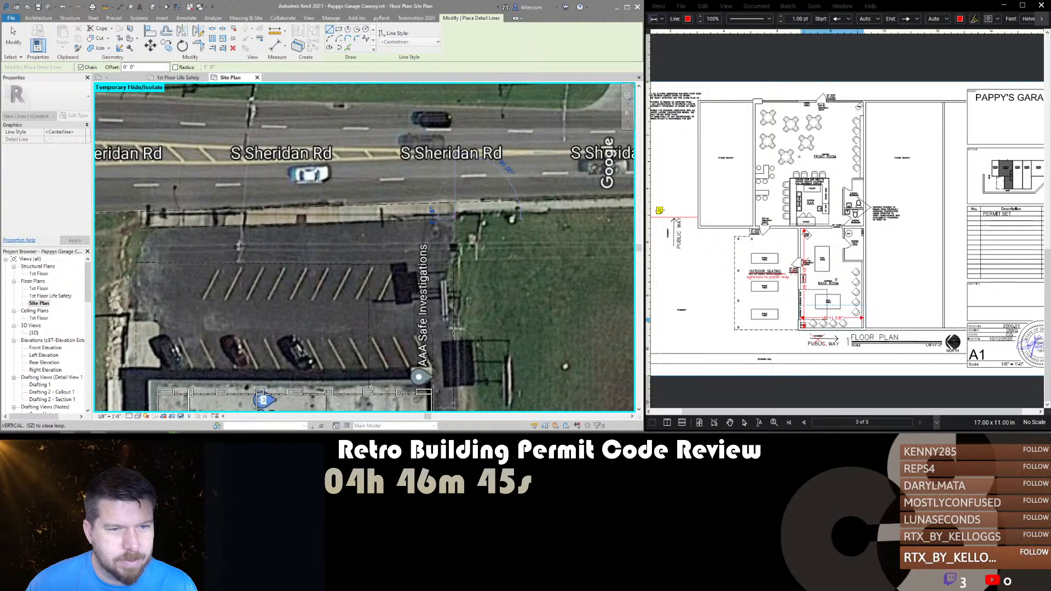
pyautogui.click(455, 214)
pyautogui.moveTo(580, 214); pyautogui.dragTo(525, 213, button='middle')
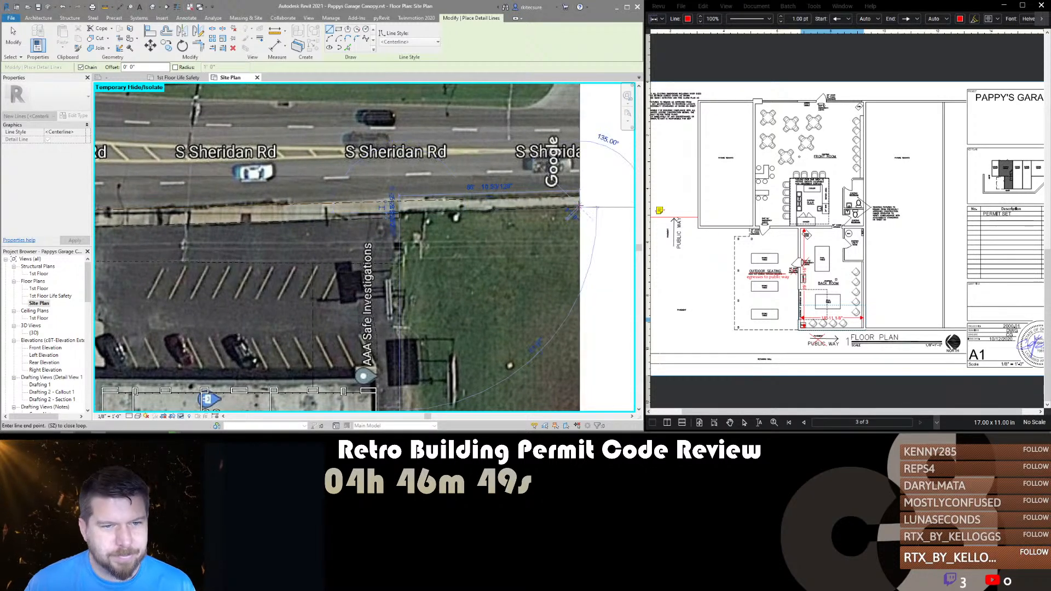
pyautogui.scroll(-3, 580, 205)
pyautogui.press('Escape')
pyautogui.press('Escape')
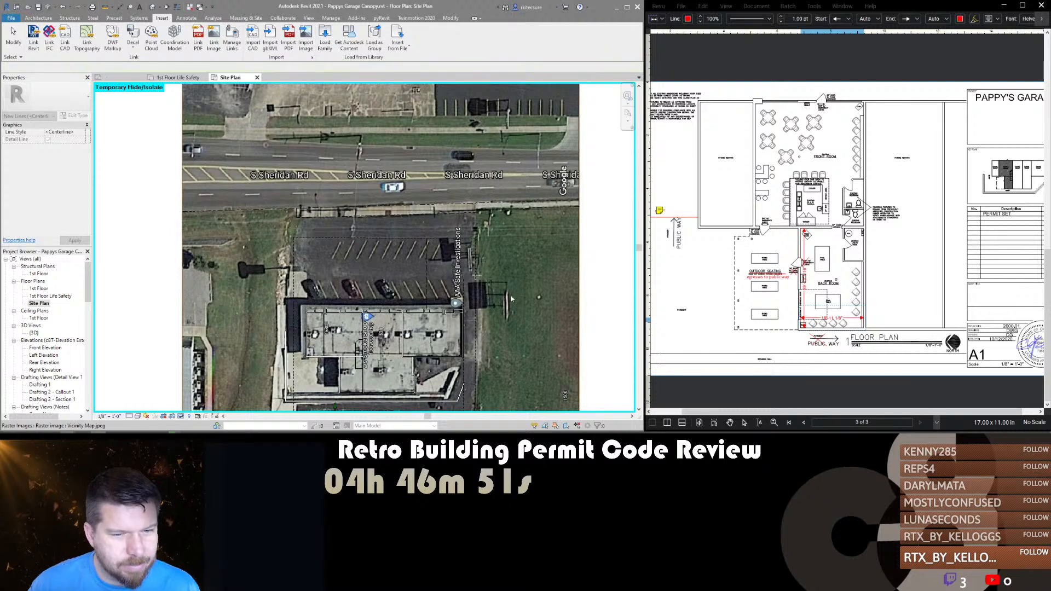
# Draw a detail line along the far edge of S Sheridan Rd, across the full width of the aerial image.
pyautogui.scroll(2, 336, 253)
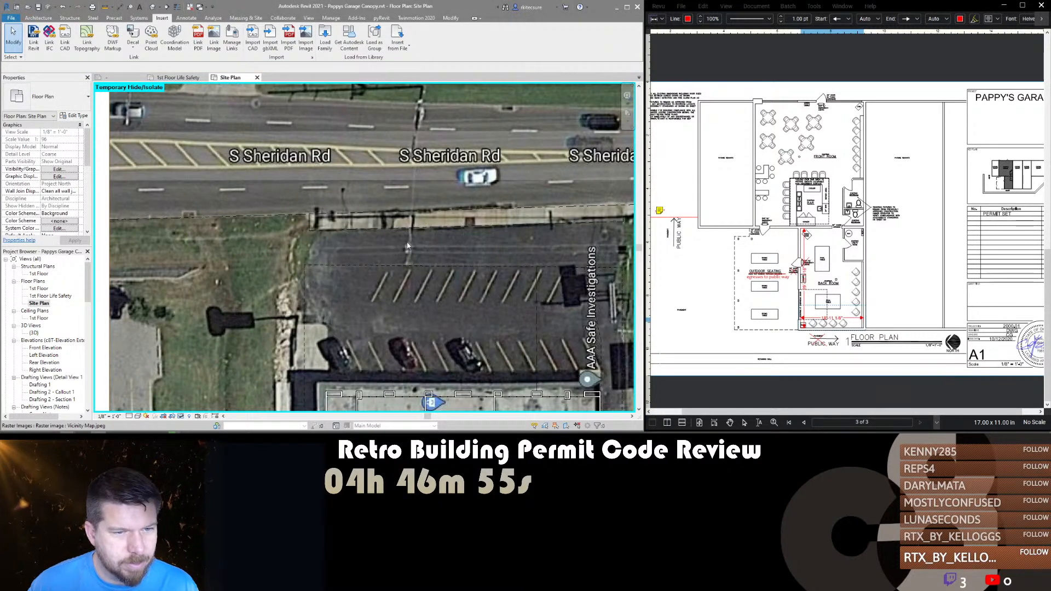
pyautogui.scroll(-3, 408, 254)
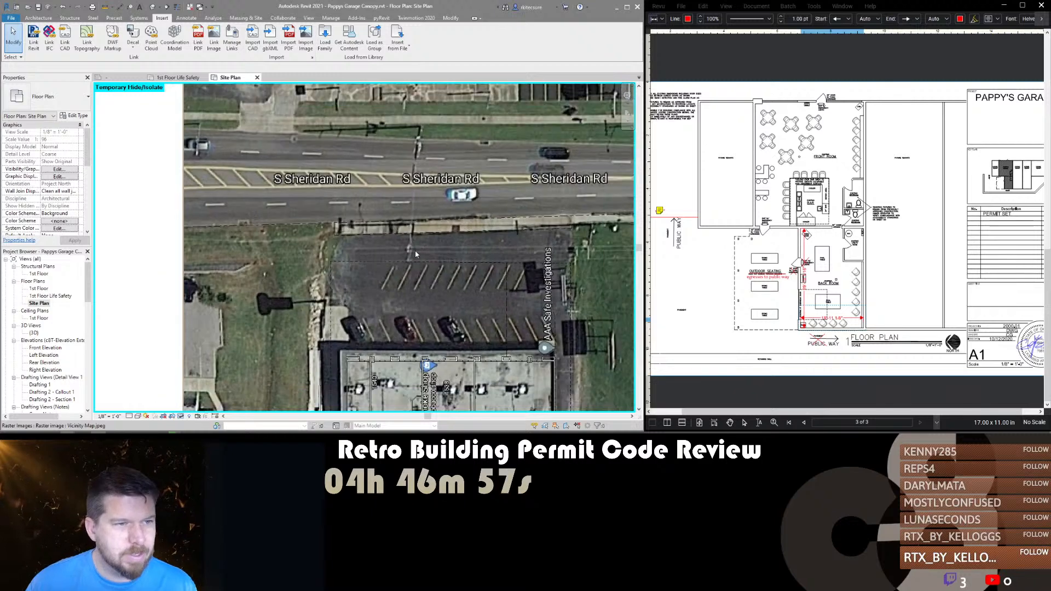
pyautogui.scroll(-2, 415, 232)
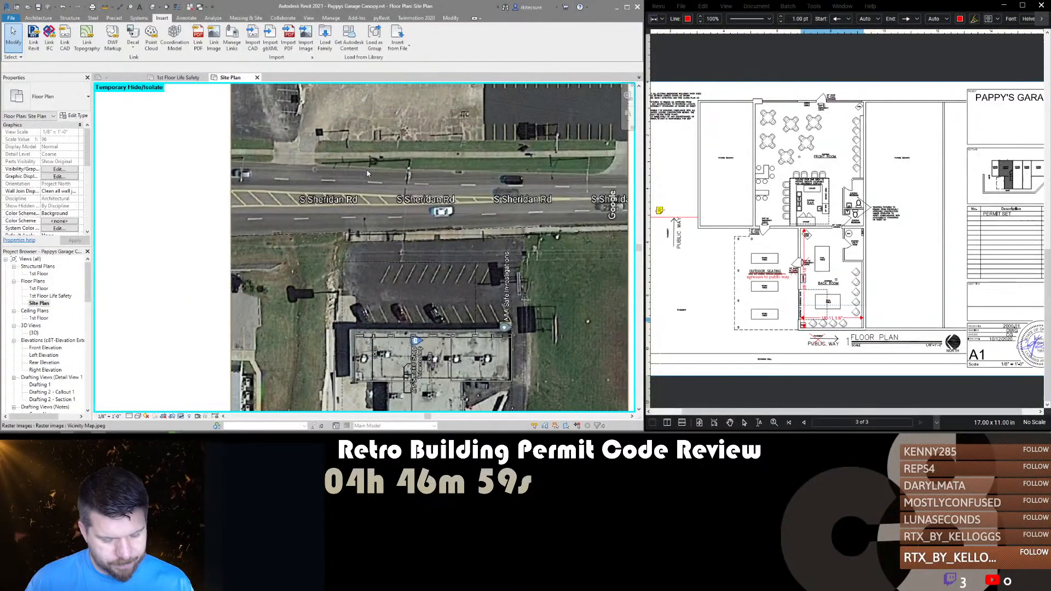
pyautogui.press('d')
pyautogui.press('l')
pyautogui.click(234, 147)
pyautogui.moveTo(535, 178); pyautogui.dragTo(478, 180, button='middle')
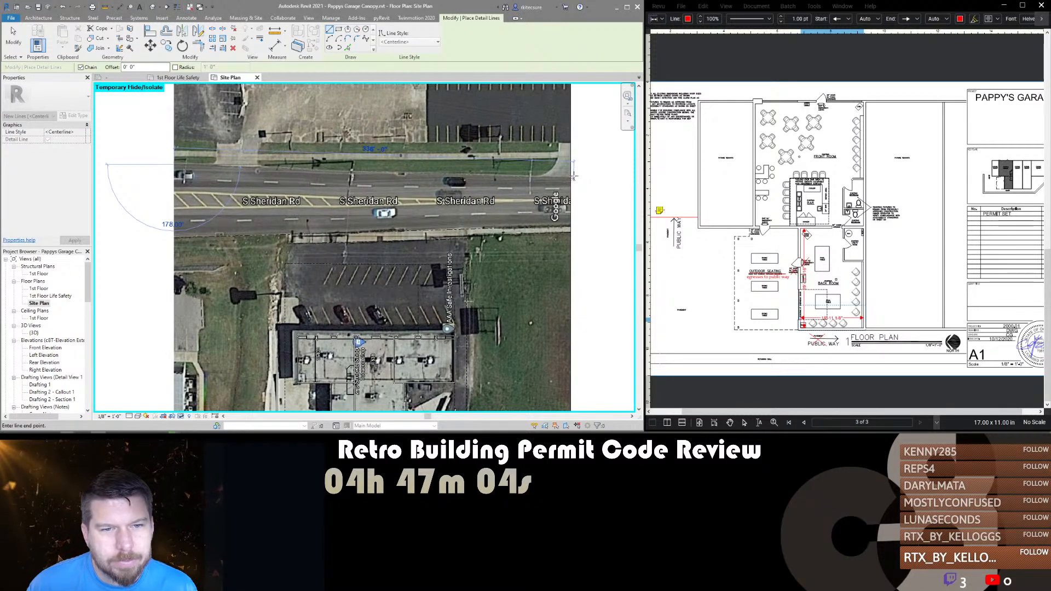
pyautogui.scroll(2, 573, 177)
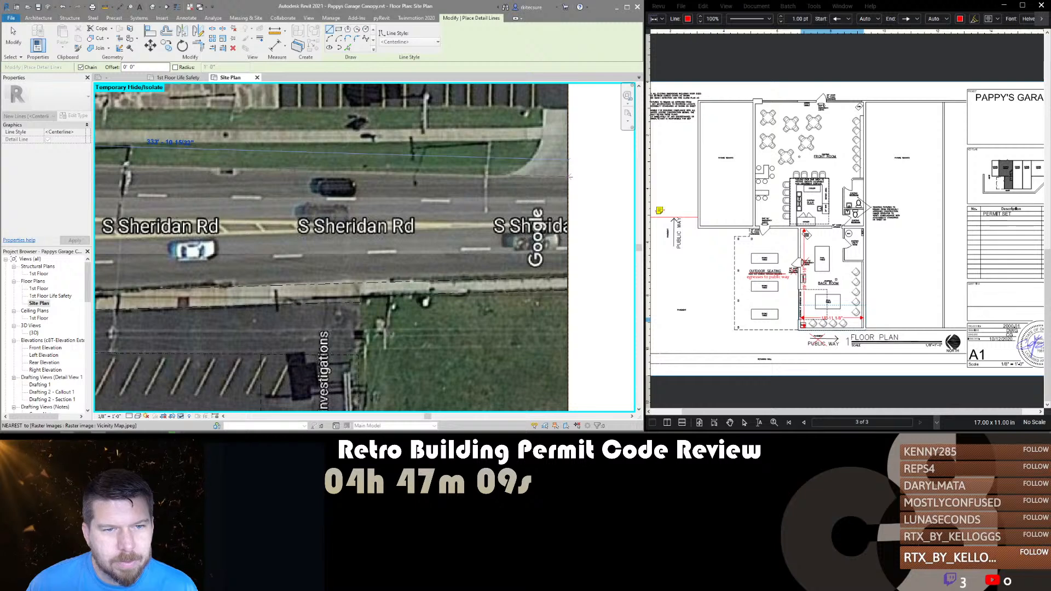
pyautogui.click(569, 177)
pyautogui.scroll(-3, 569, 174)
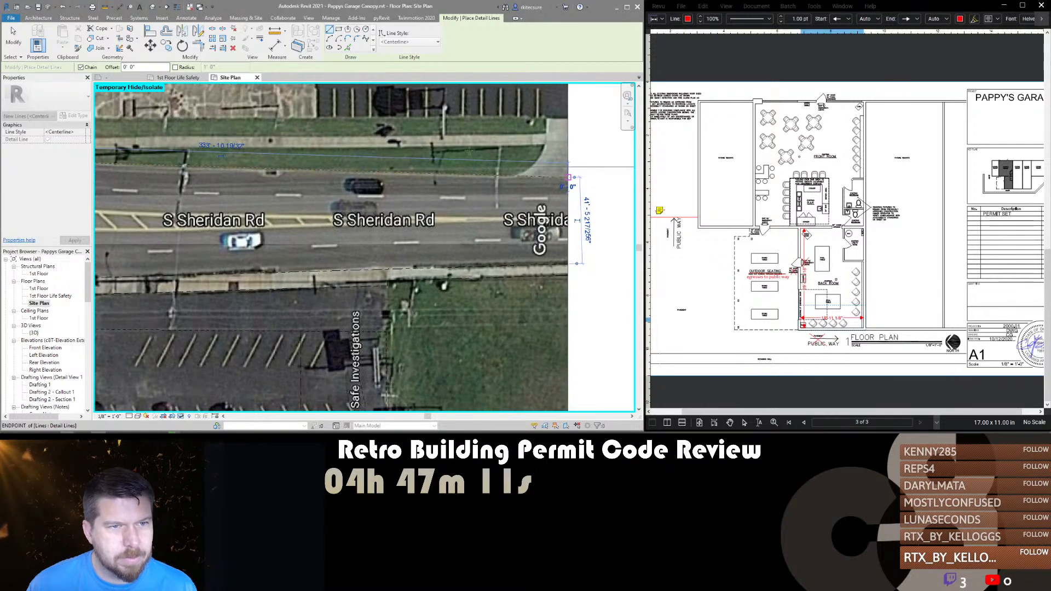
# Mark the small object on the paved lot across S Sheridan Rd with a detail-line circle and a surrounding rectangle about 4 ft wide.
pyautogui.moveTo(358, 109); pyautogui.dragTo(388, 196, button='middle')
pyautogui.moveTo(314, 224); pyautogui.dragTo(352, 223, button='middle')
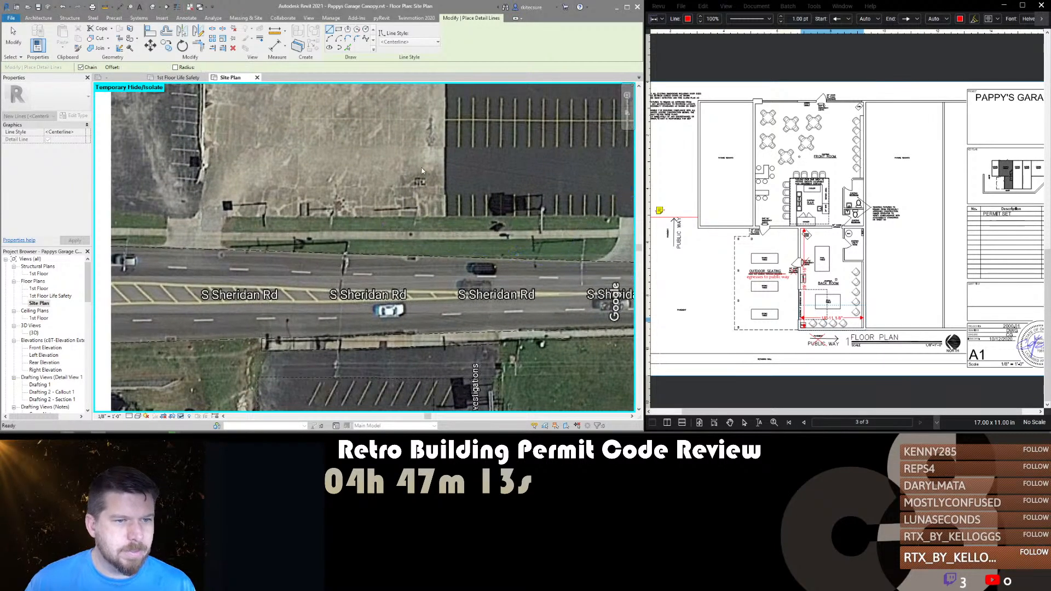
pyautogui.click(359, 41)
pyautogui.click(366, 29)
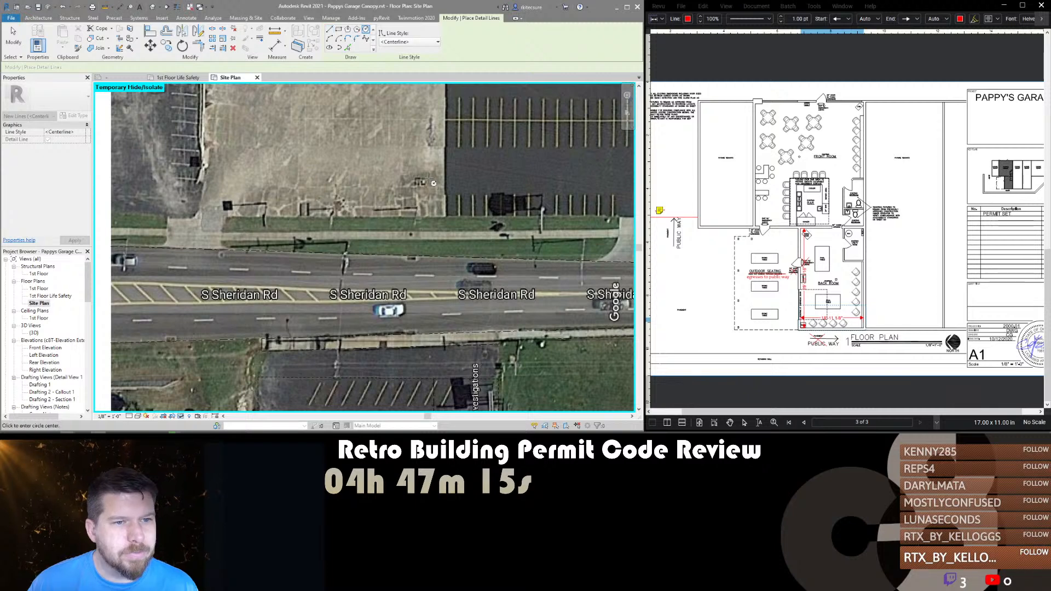
pyautogui.scroll(3, 428, 180)
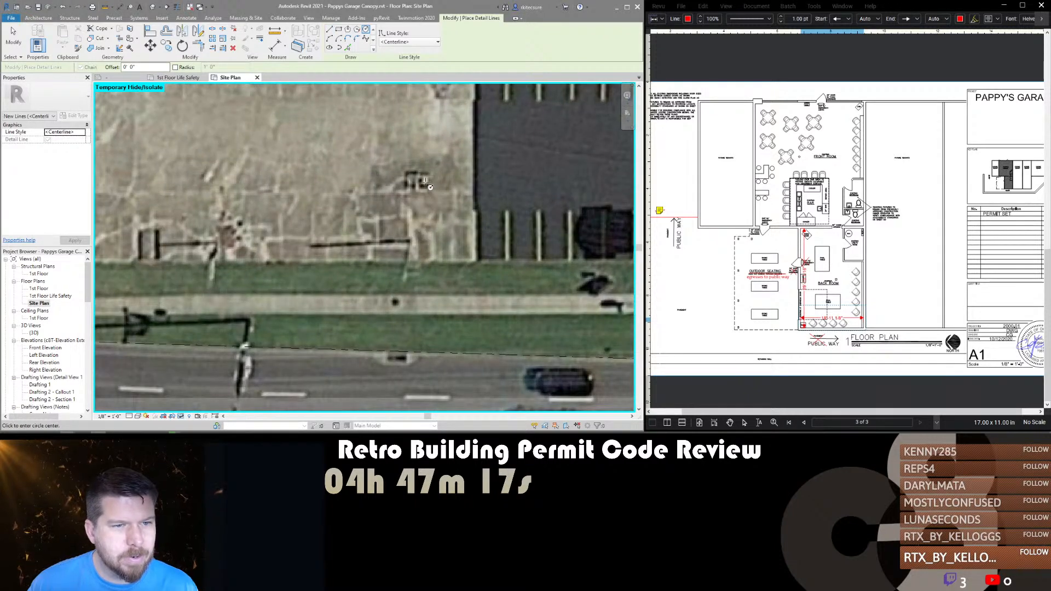
pyautogui.click(425, 181)
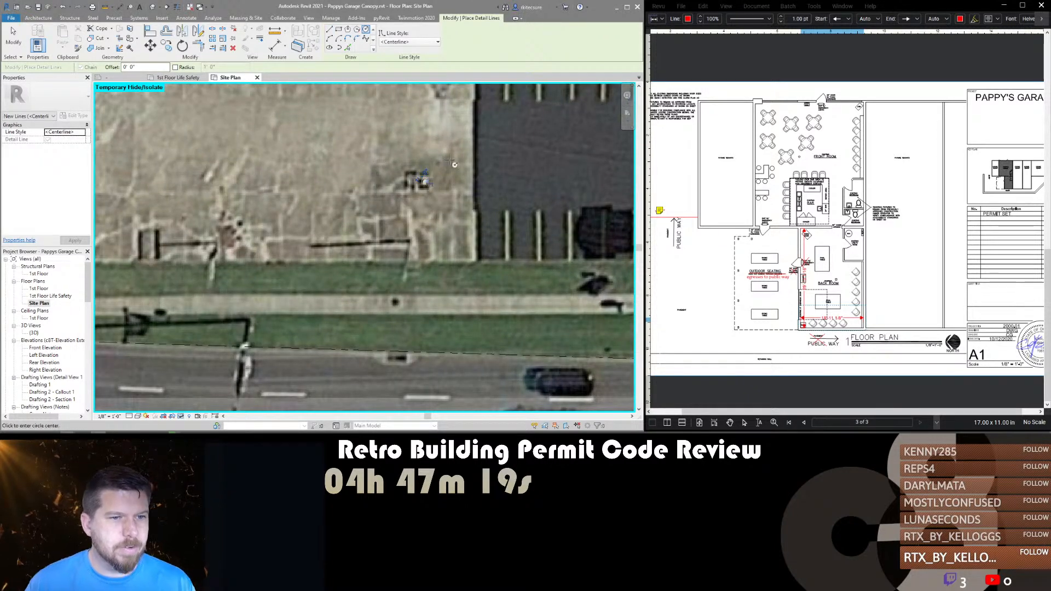
pyautogui.click(339, 29)
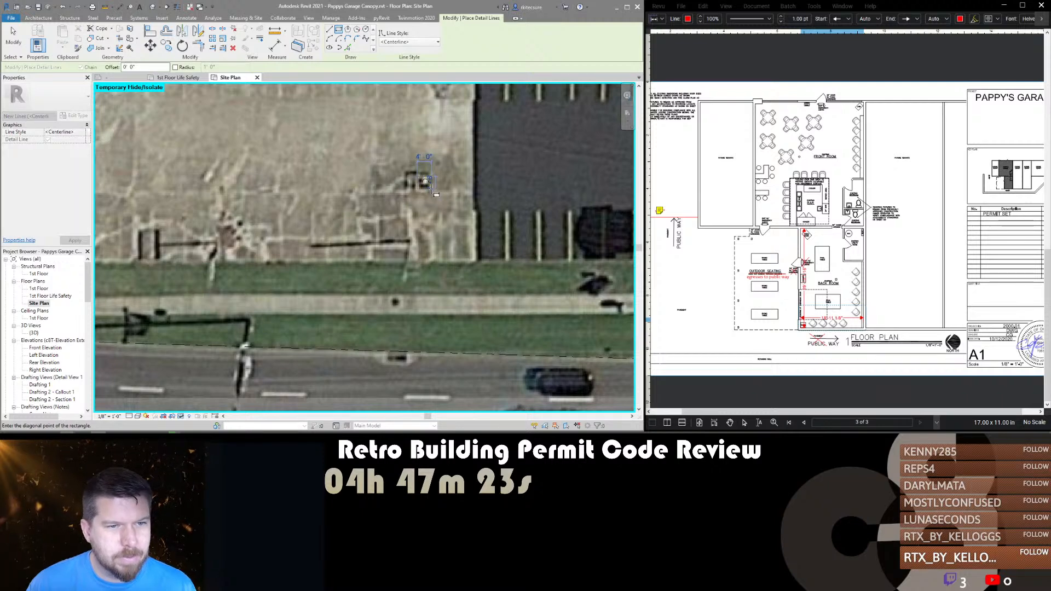
pyautogui.click(435, 193)
# Measure the distance from the marked object across S Sheridan Rd to the front of the building.
pyautogui.scroll(-2, 462, 186)
pyautogui.press('m')
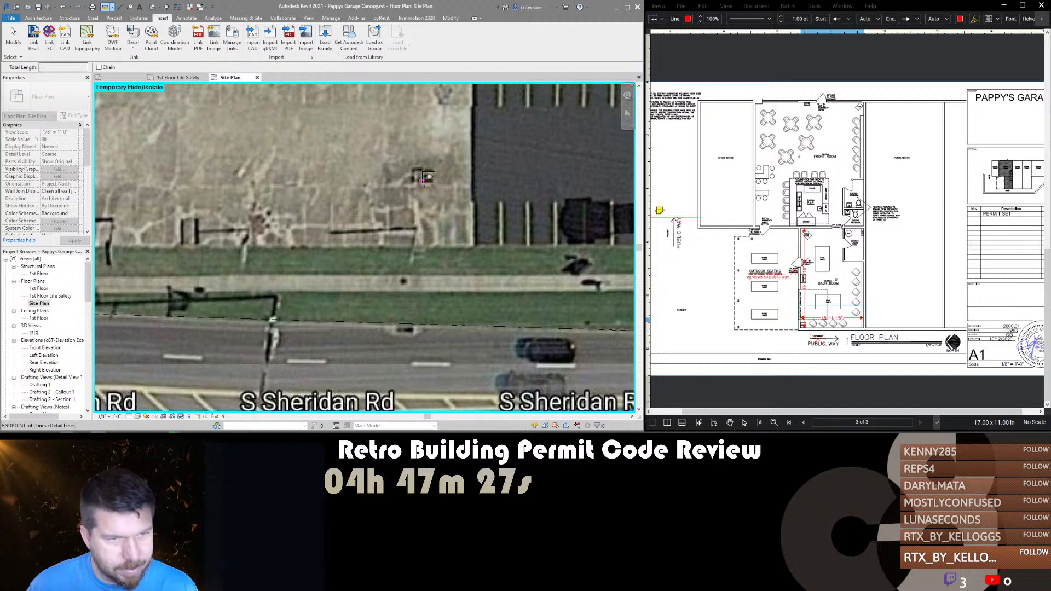
pyautogui.press('Escape')
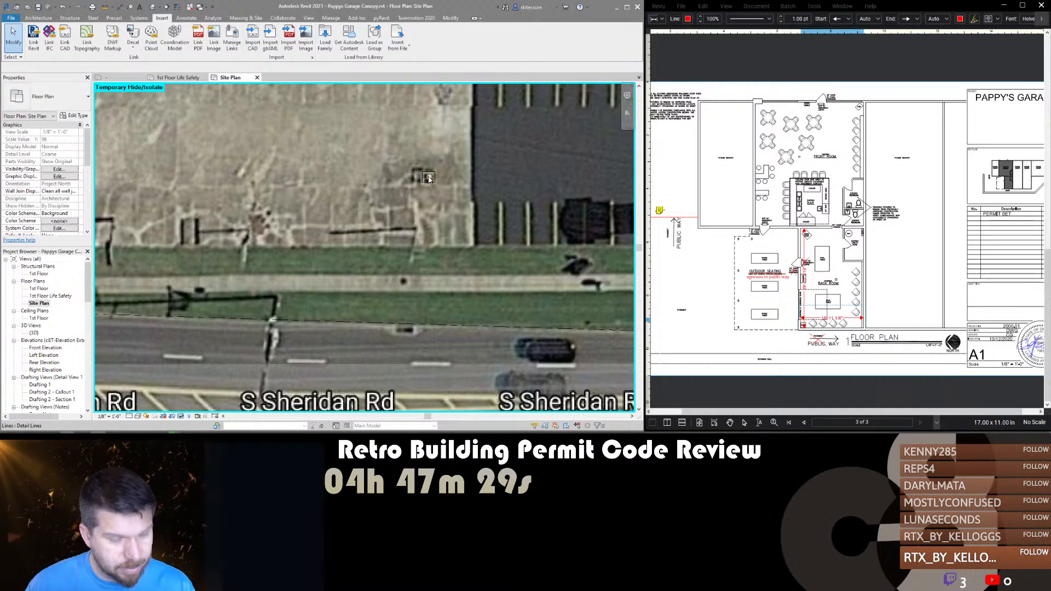
pyautogui.press('t')
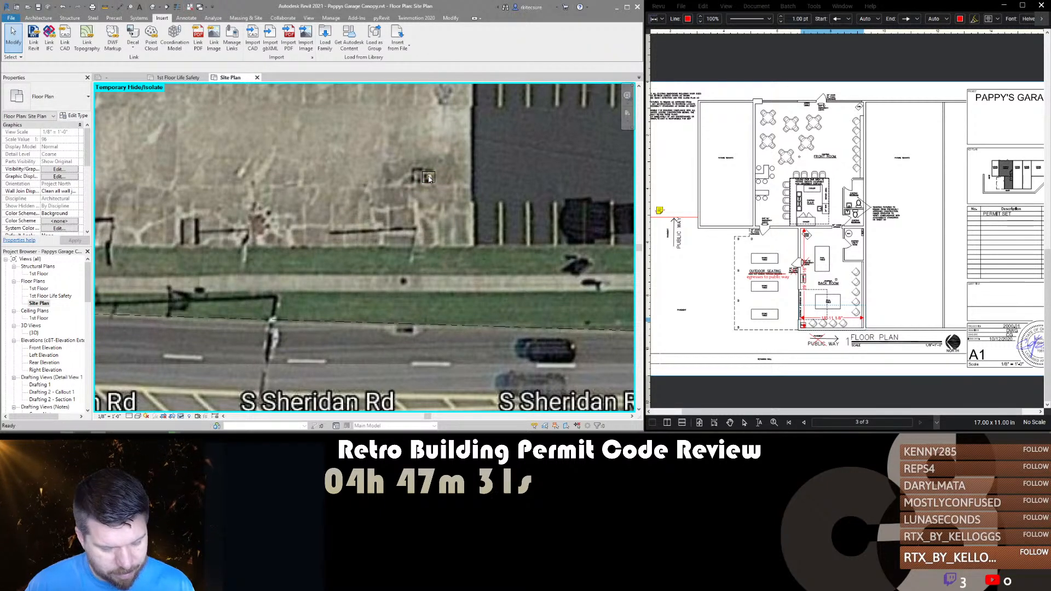
pyautogui.press('m')
pyautogui.scroll(-4, 428, 177)
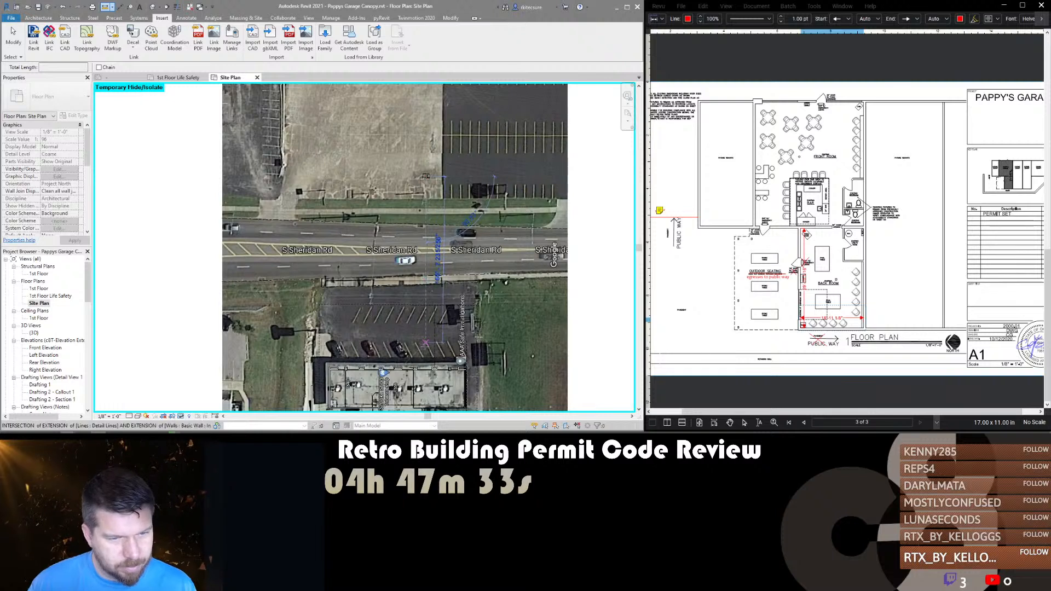
pyautogui.click(422, 369)
pyautogui.press('Escape')
pyautogui.press('Escape')
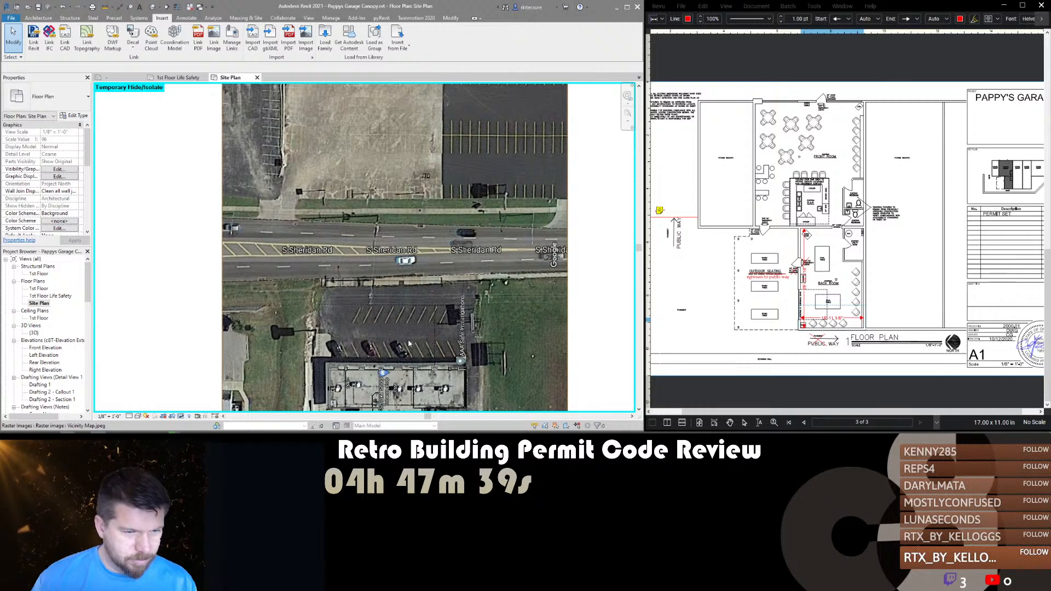
# Examine the building, its parking lot and the S Sheridan Rd frontage on the aerial site plan.
pyautogui.moveTo(397, 352); pyautogui.dragTo(435, 294, button='middle')
pyautogui.scroll(-1, 435, 293)
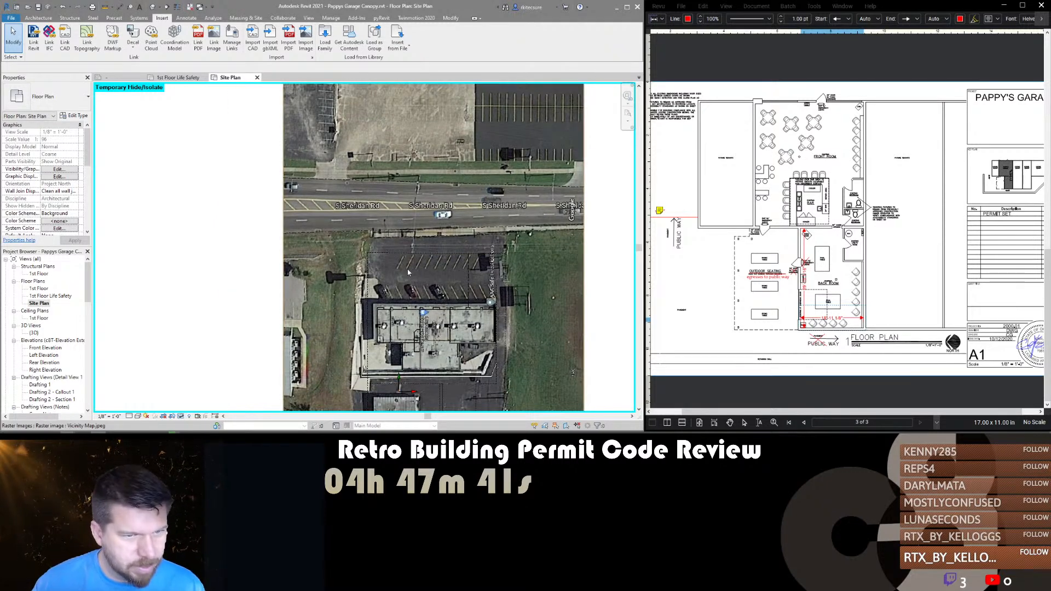
pyautogui.scroll(1, 426, 296)
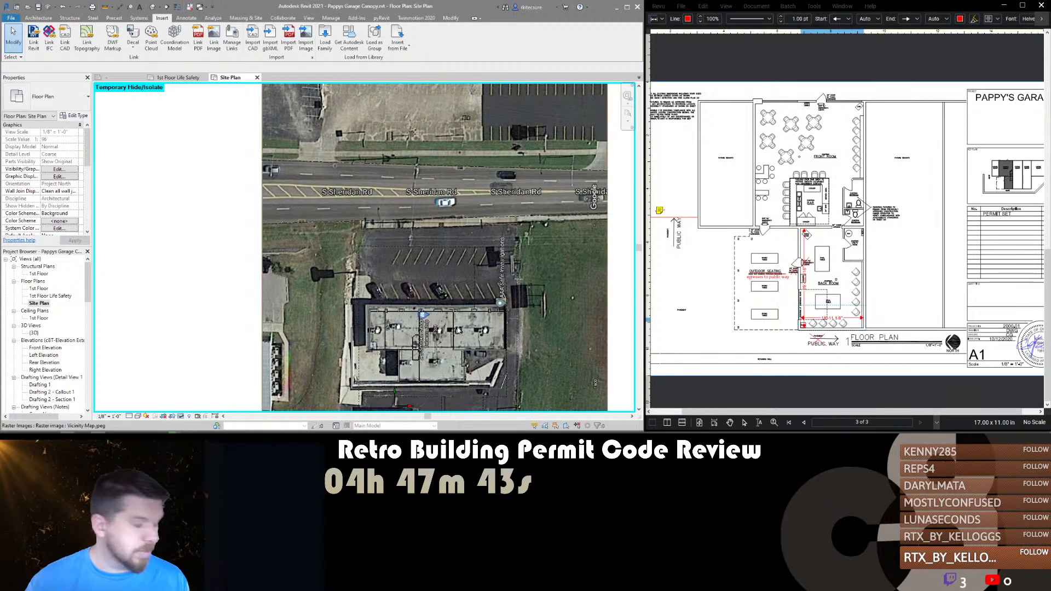
pyautogui.moveTo(444, 273); pyautogui.dragTo(475, 249, button='middle')
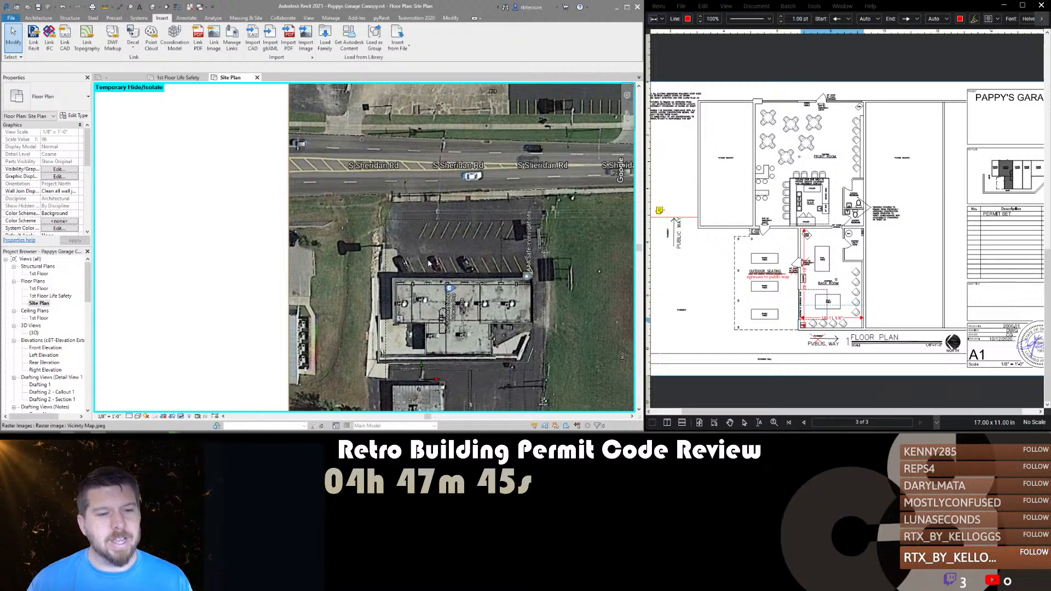
pyautogui.scroll(1, 429, 263)
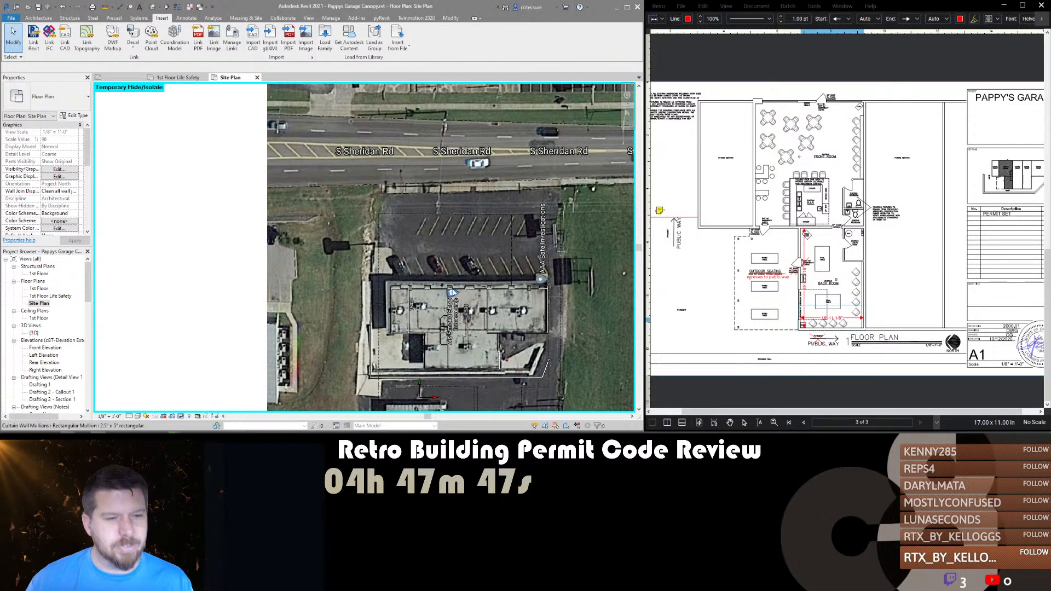
pyautogui.moveTo(387, 309); pyautogui.dragTo(378, 249, button='middle')
pyautogui.scroll(1, 384, 363)
pyautogui.scroll(-1, 384, 363)
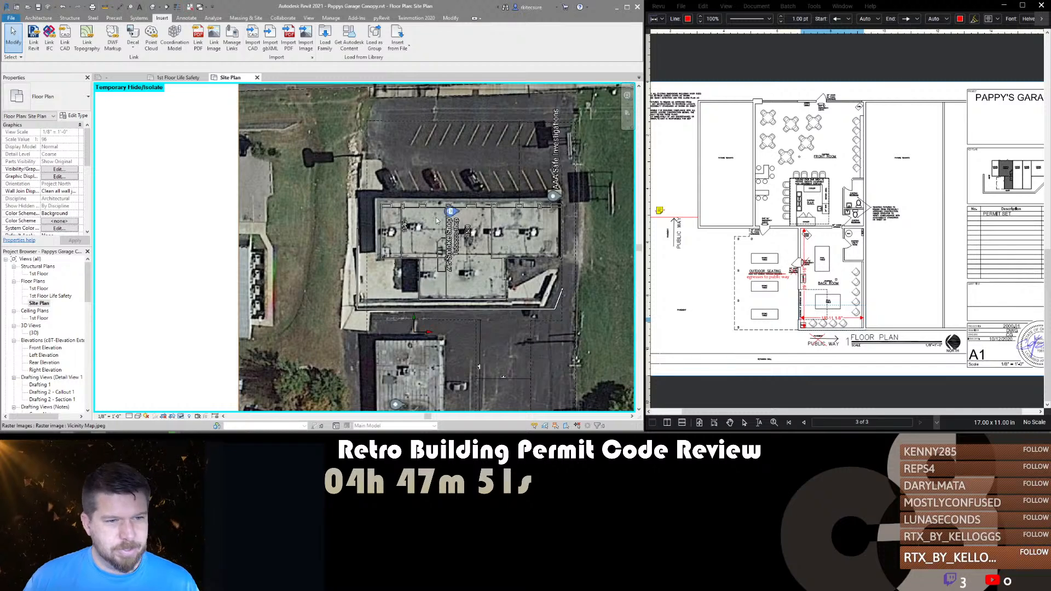
pyautogui.scroll(2, 384, 219)
pyautogui.scroll(-1, 385, 218)
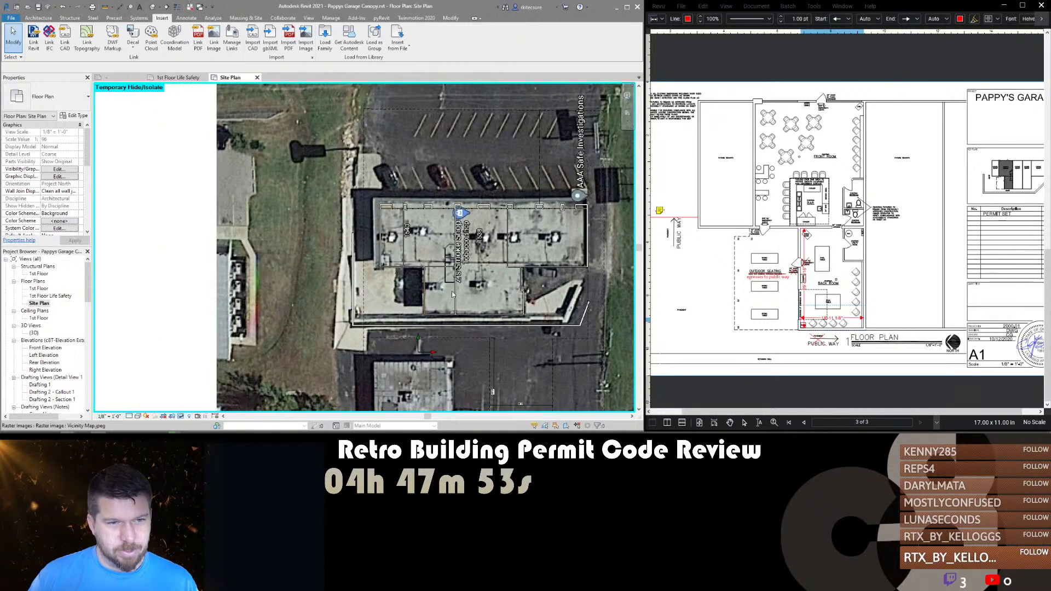
pyautogui.moveTo(419, 132); pyautogui.dragTo(416, 188, button='middle')
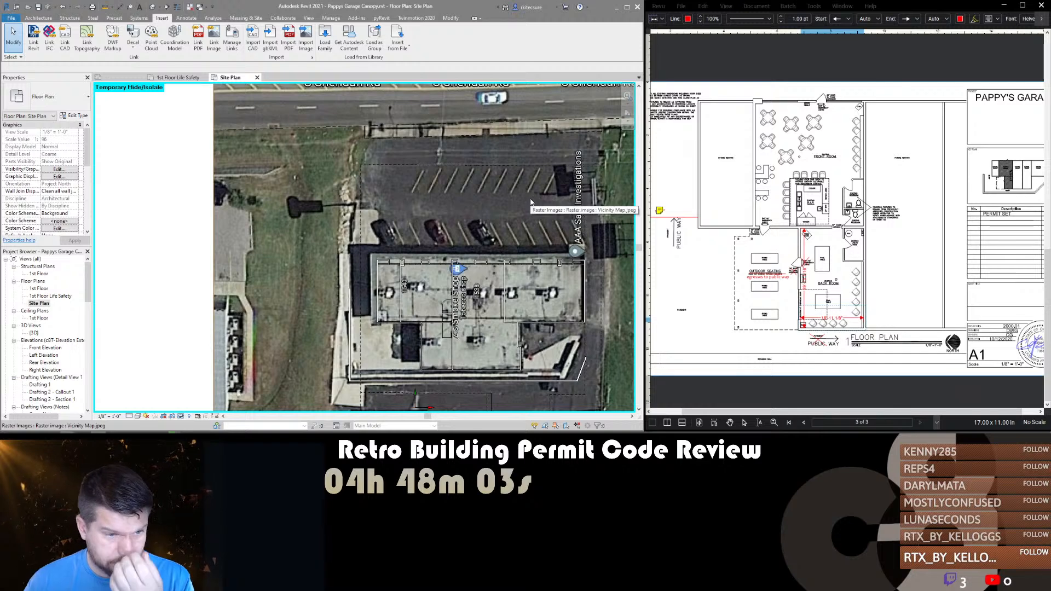
pyautogui.moveTo(502, 224); pyautogui.dragTo(437, 229, button='middle')
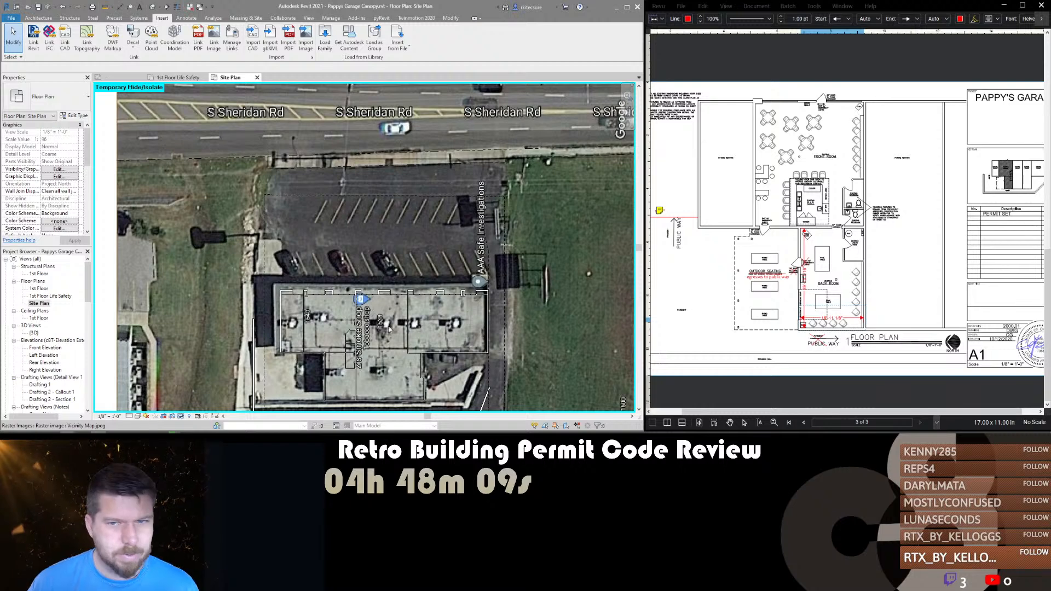
# Switch to the scanned property survey PDF in Revu and compare its South Sheridan Road frontage with the aerial.
pyautogui.click(857, 34)
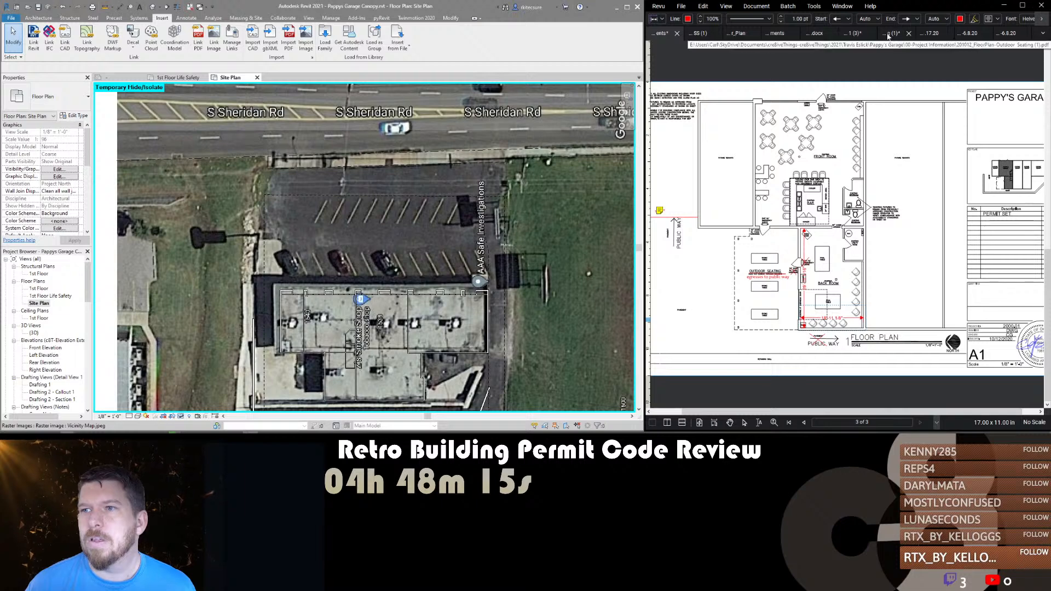
pyautogui.click(846, 34)
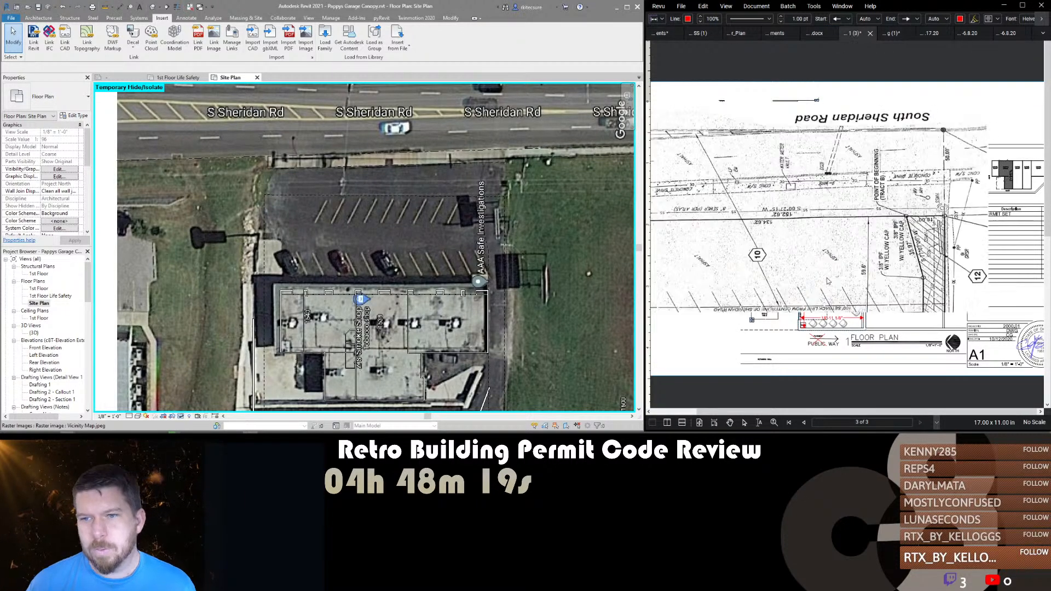
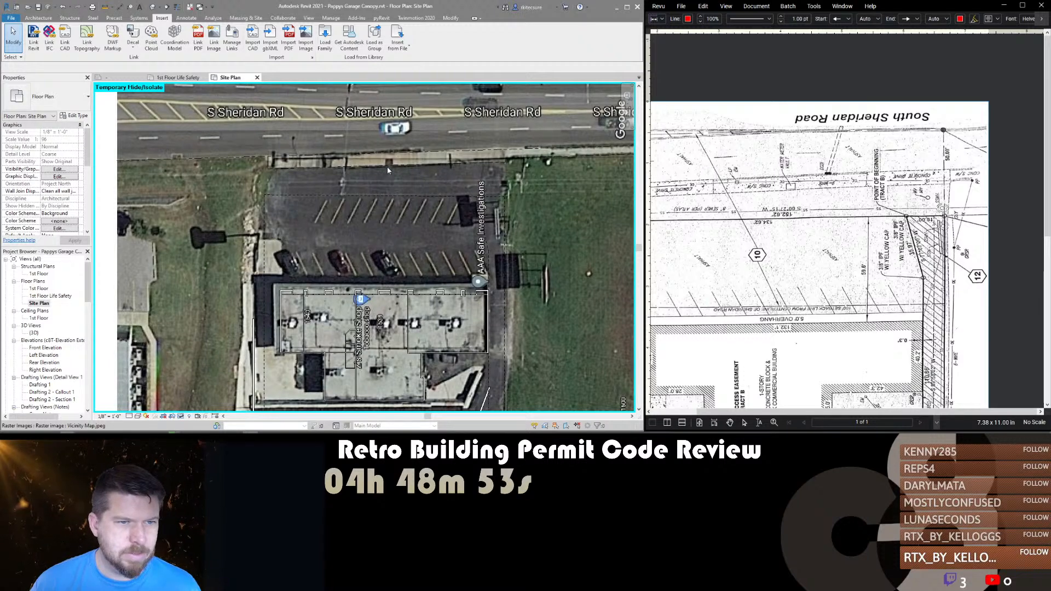
pyautogui.click(433, 173)
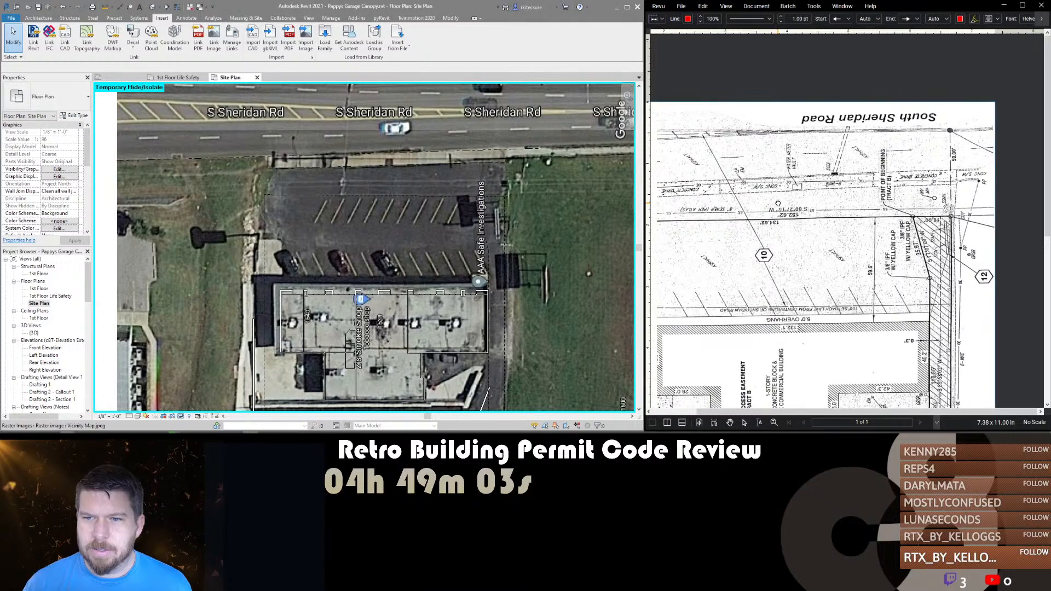
pyautogui.moveTo(791, 203); pyautogui.dragTo(851, 204, button='middle')
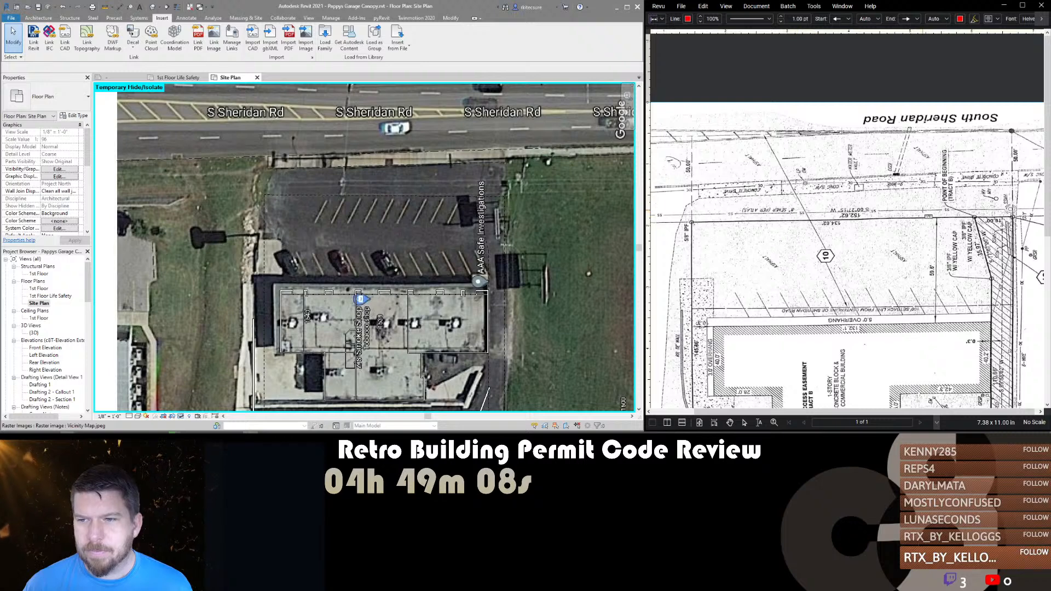
pyautogui.moveTo(905, 209); pyautogui.dragTo(821, 202, button='middle')
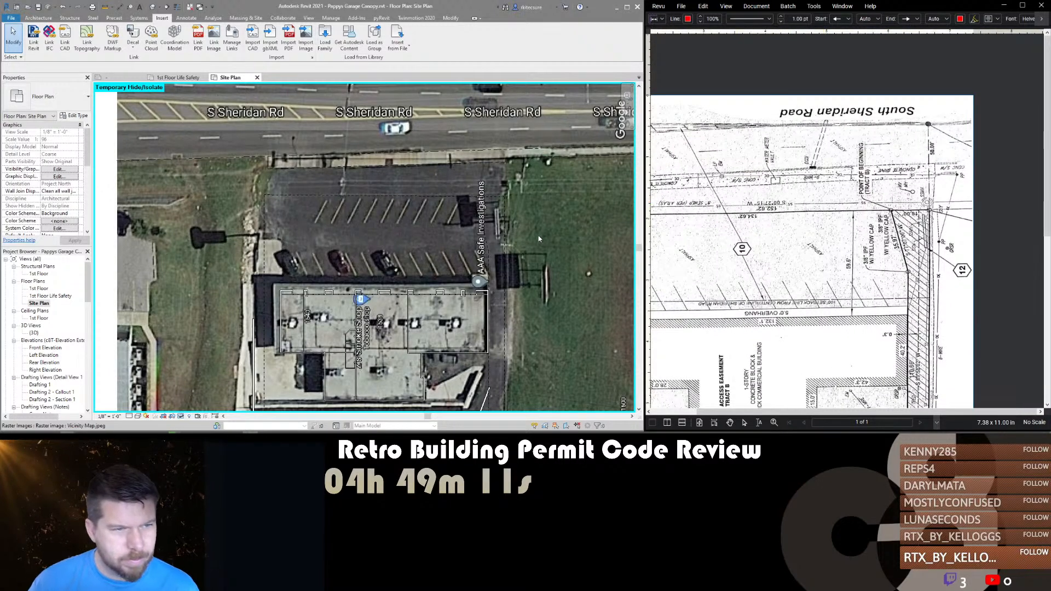
pyautogui.moveTo(669, 227); pyautogui.dragTo(802, 228, button='middle')
pyautogui.moveTo(867, 234); pyautogui.dragTo(674, 242, button='middle')
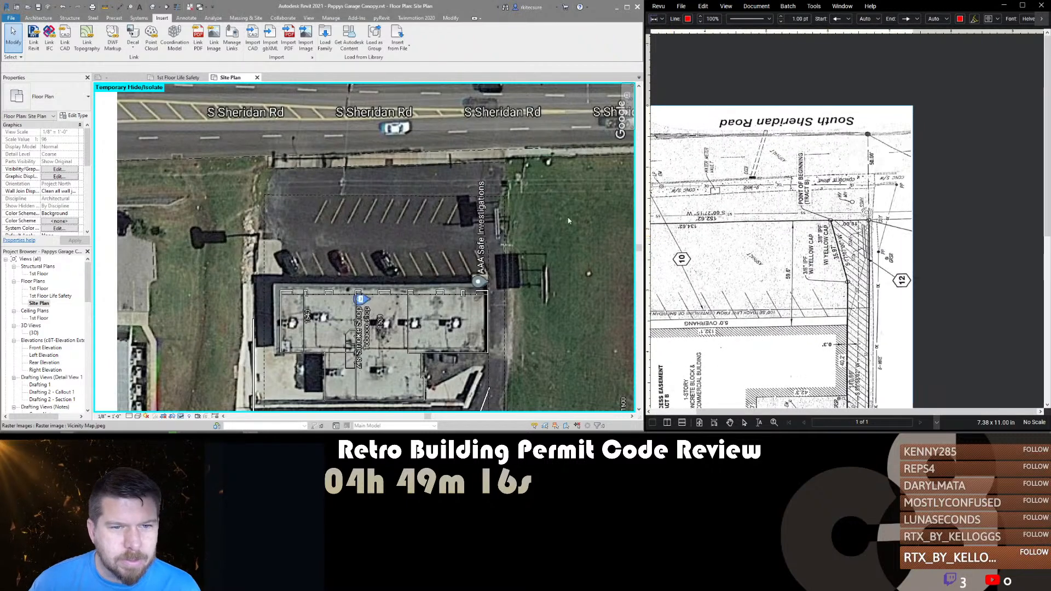
pyautogui.click(516, 182)
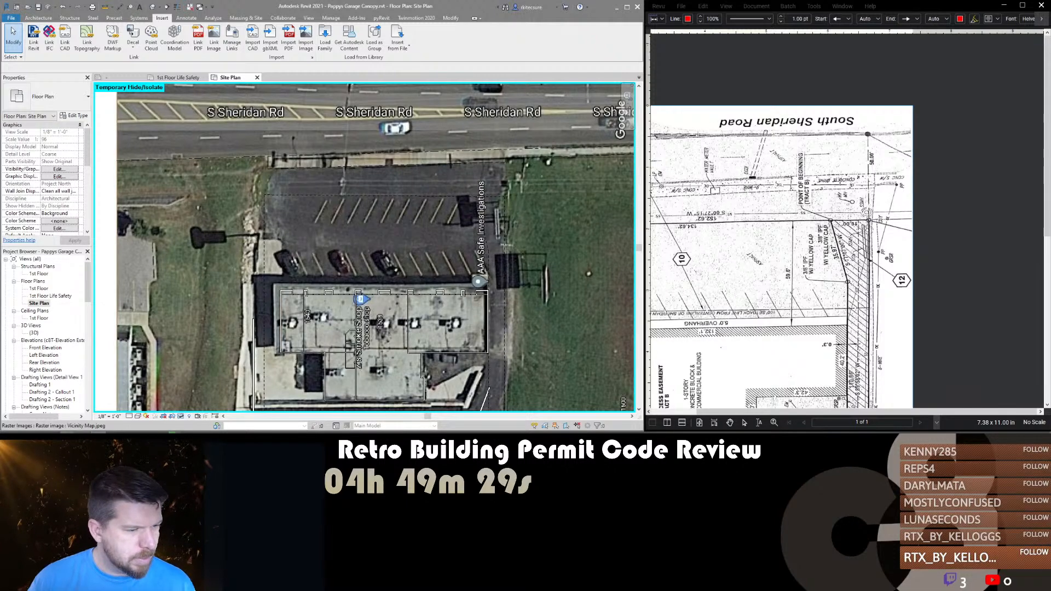
# Switch to Google Maps in the browser and open Street View on S Sheridan Rd, facing the strip building's parking lot.
pyautogui.hotkey('alt', 'Tab')
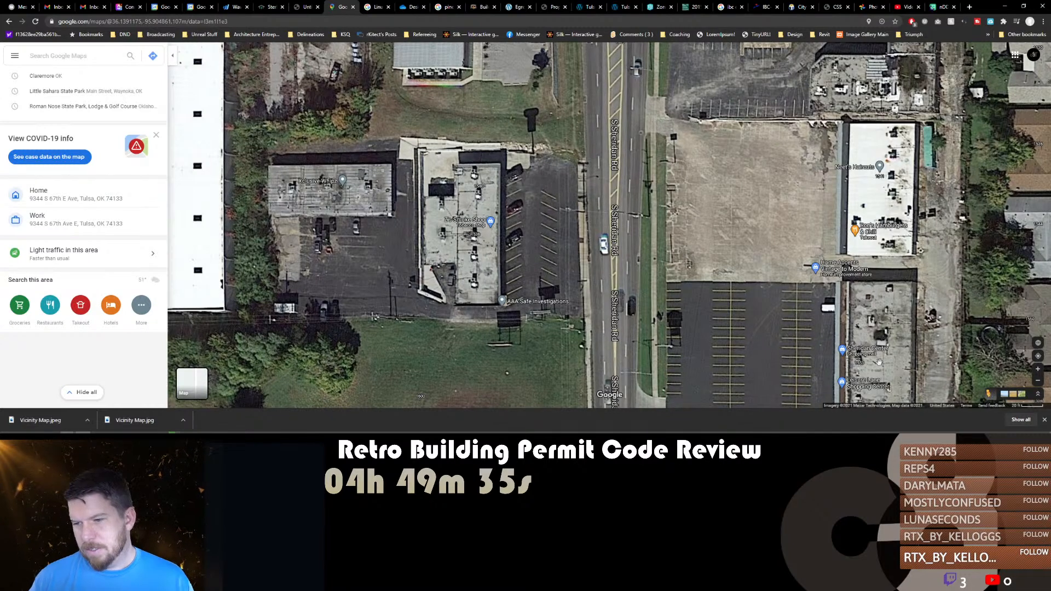
pyautogui.click(990, 394)
pyautogui.moveTo(987, 393); pyautogui.dragTo(614, 297)
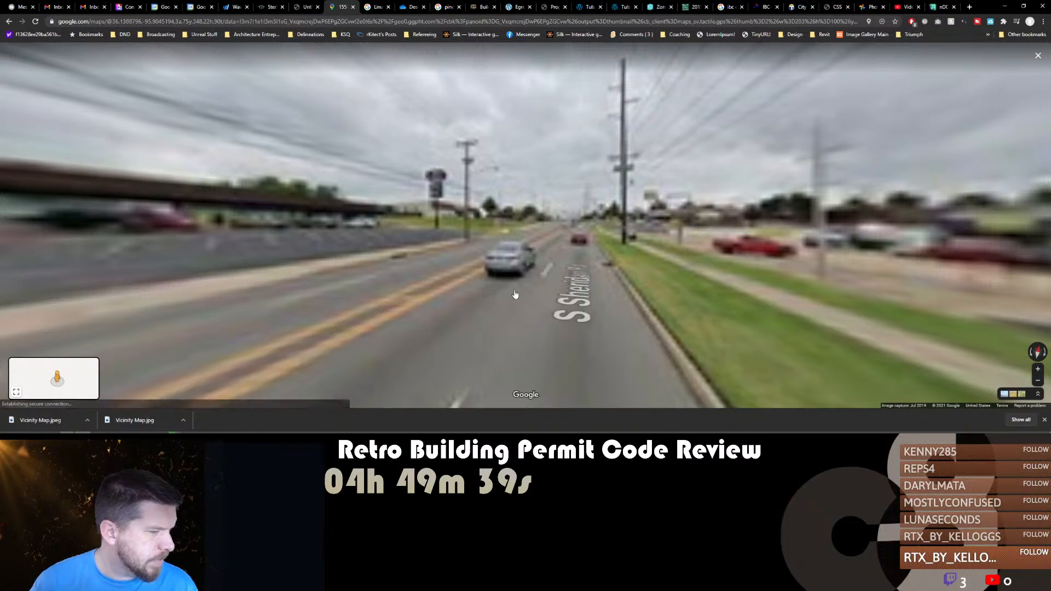
pyautogui.moveTo(520, 293); pyautogui.dragTo(766, 245)
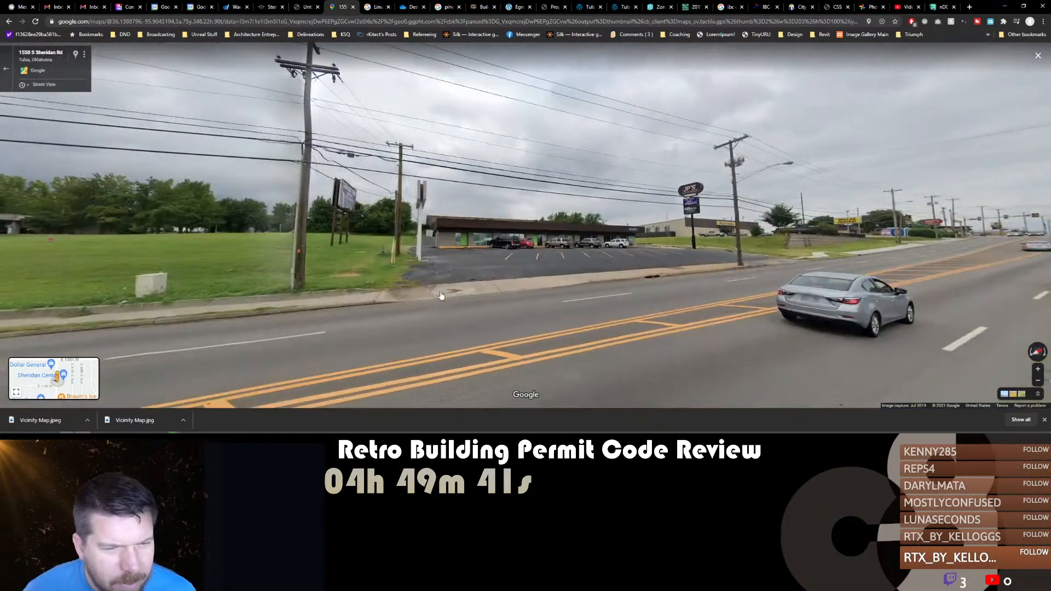
# Inspect the utility equipment, power poles and sign post beside the parking lot's grassy edge in Street View.
pyautogui.click(420, 284)
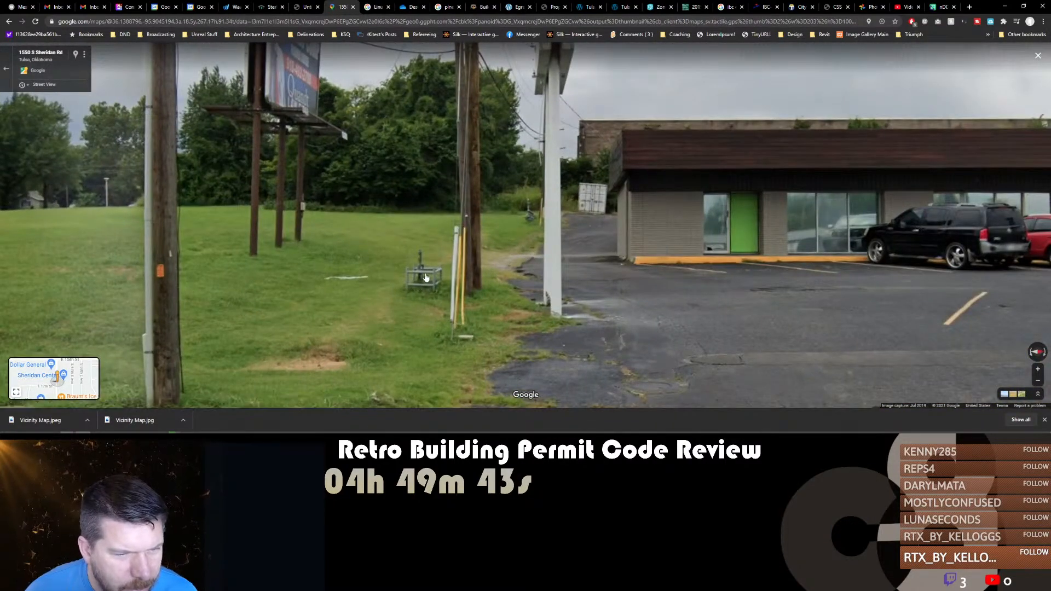
pyautogui.scroll(-2, 421, 282)
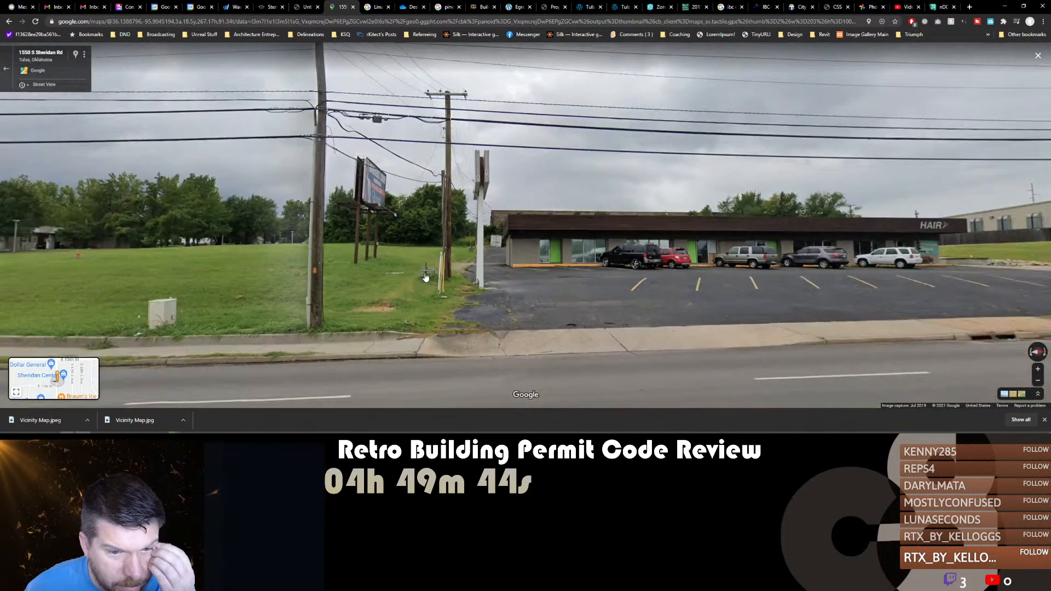
pyautogui.click(520, 332)
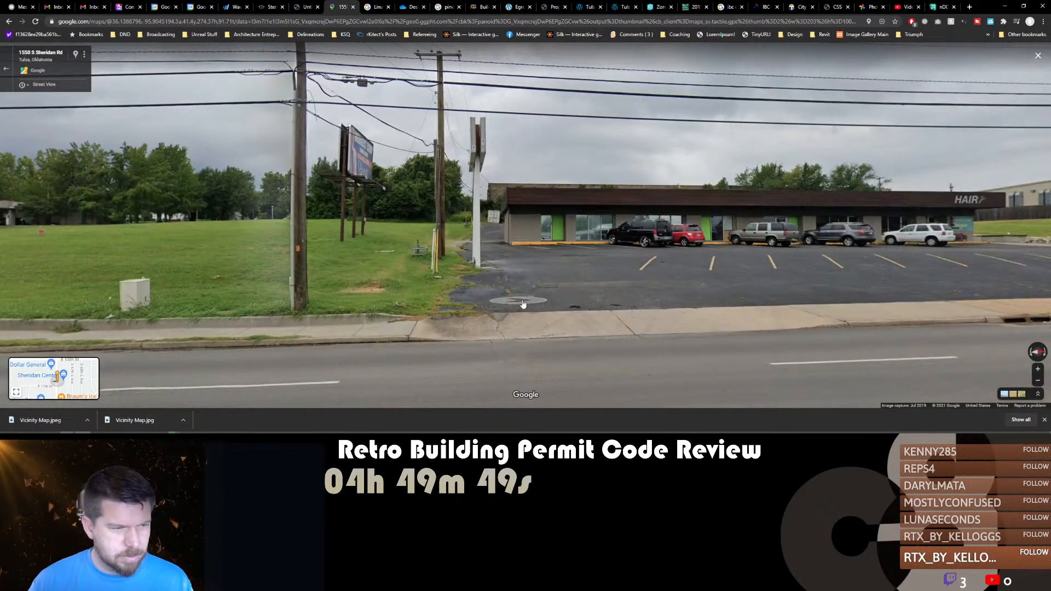
pyautogui.click(591, 296)
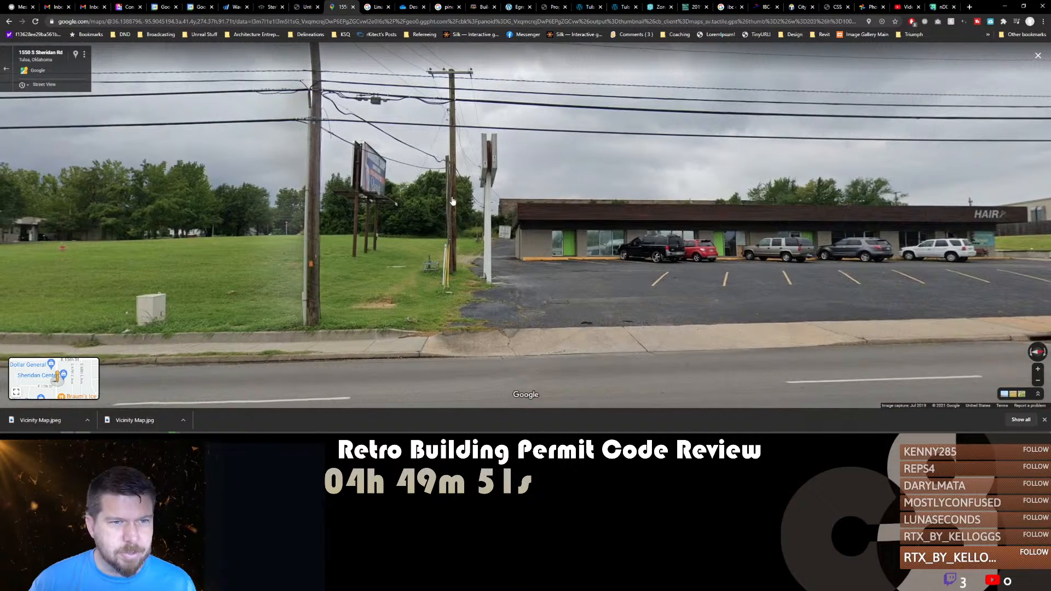
pyautogui.moveTo(498, 285); pyautogui.dragTo(669, 339)
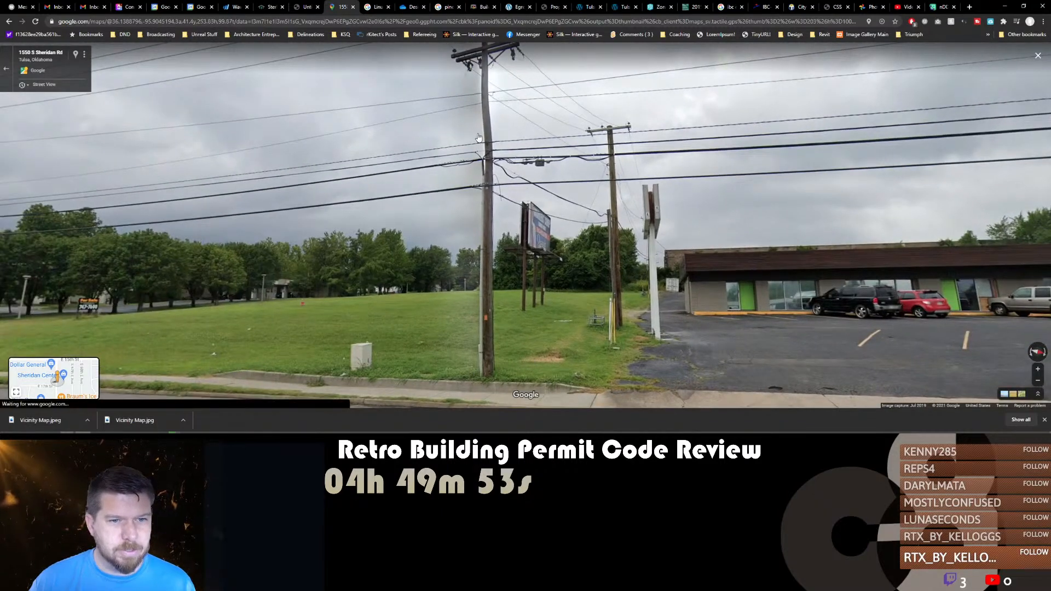
pyautogui.moveTo(751, 271); pyautogui.dragTo(640, 242)
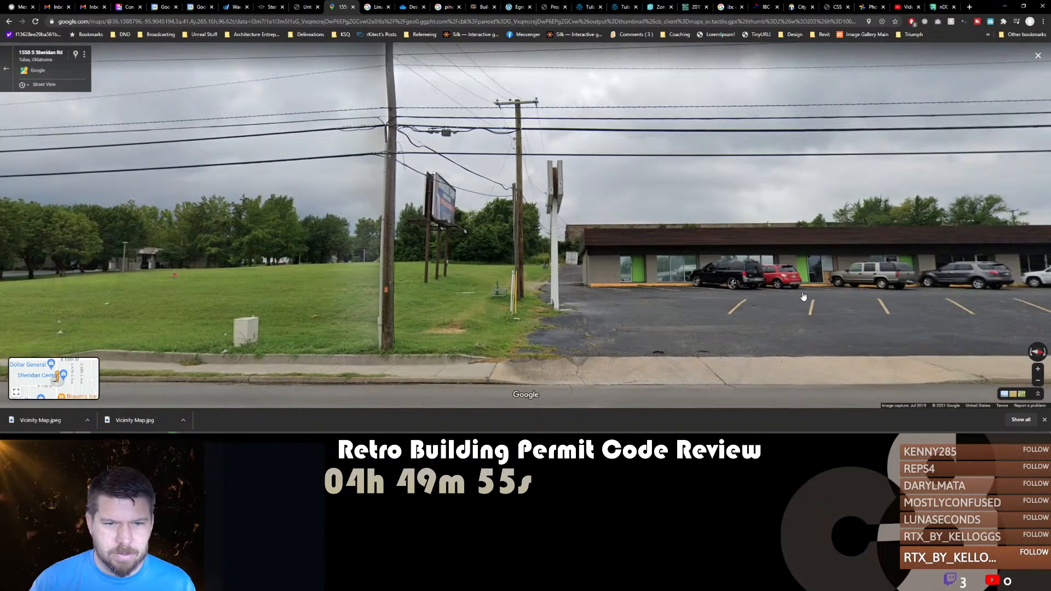
# Follow the frontage along S Sheridan Rd in Street View and inspect the JP's sign post and lot edge beside the HAIR storefront.
pyautogui.moveTo(804, 298); pyautogui.dragTo(594, 257)
pyautogui.moveTo(772, 258); pyautogui.dragTo(656, 265)
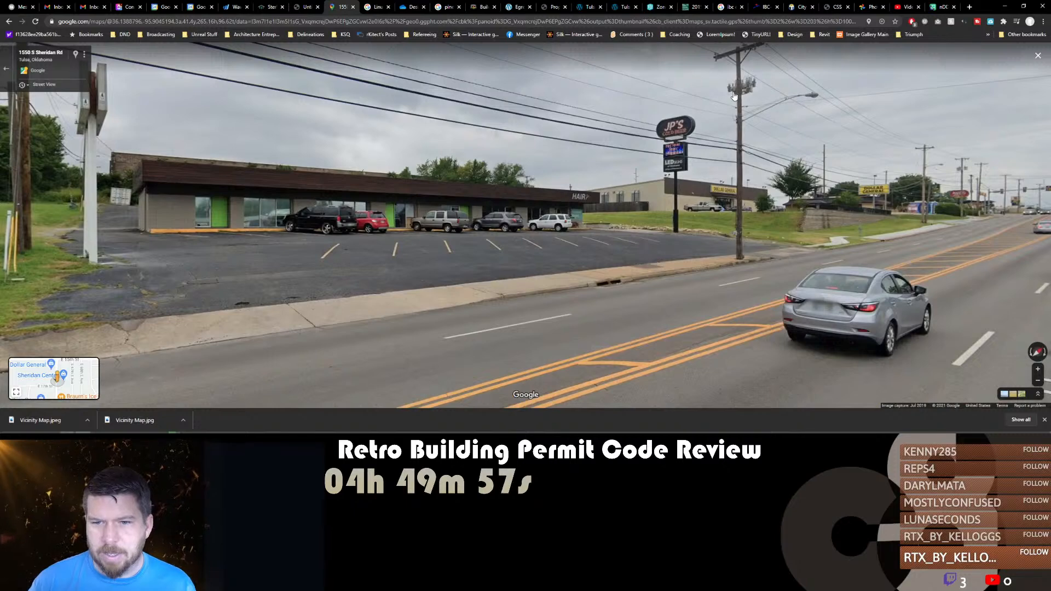
pyautogui.moveTo(747, 260); pyautogui.dragTo(656, 234)
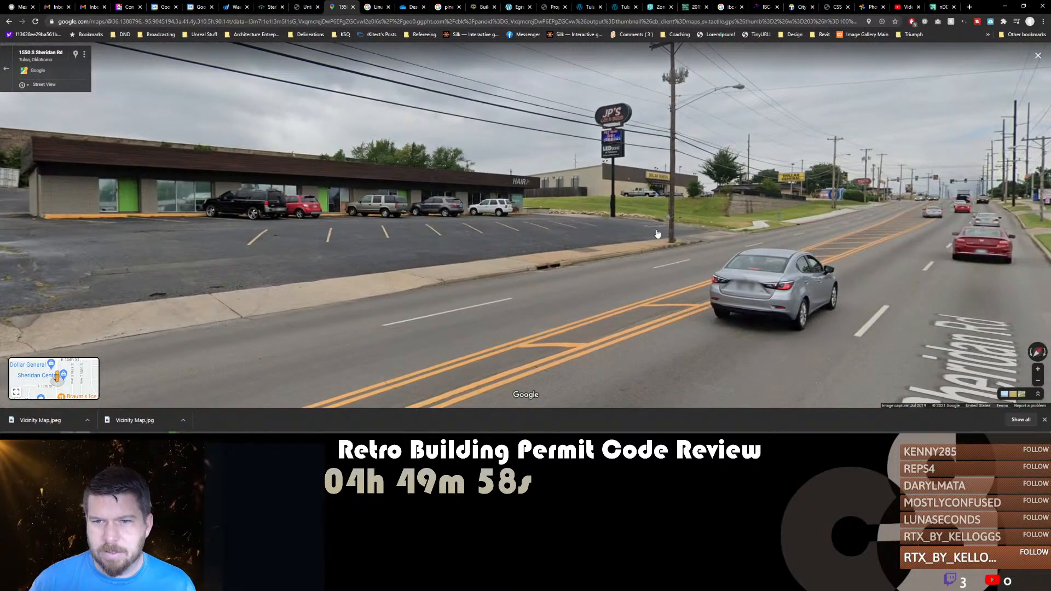
pyautogui.click(720, 254)
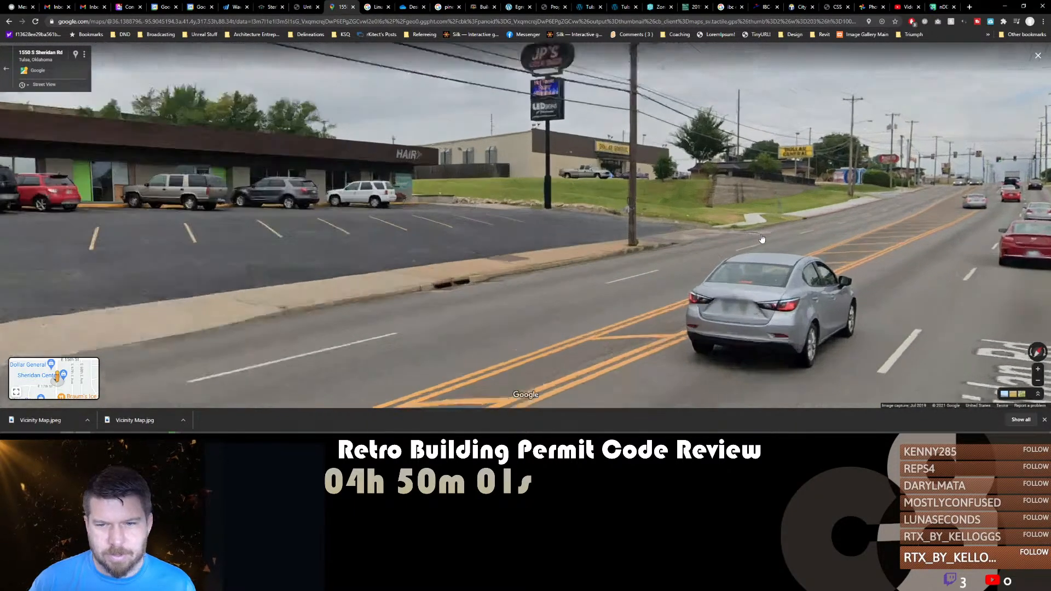
pyautogui.scroll(-5, 755, 242)
pyautogui.click(856, 244)
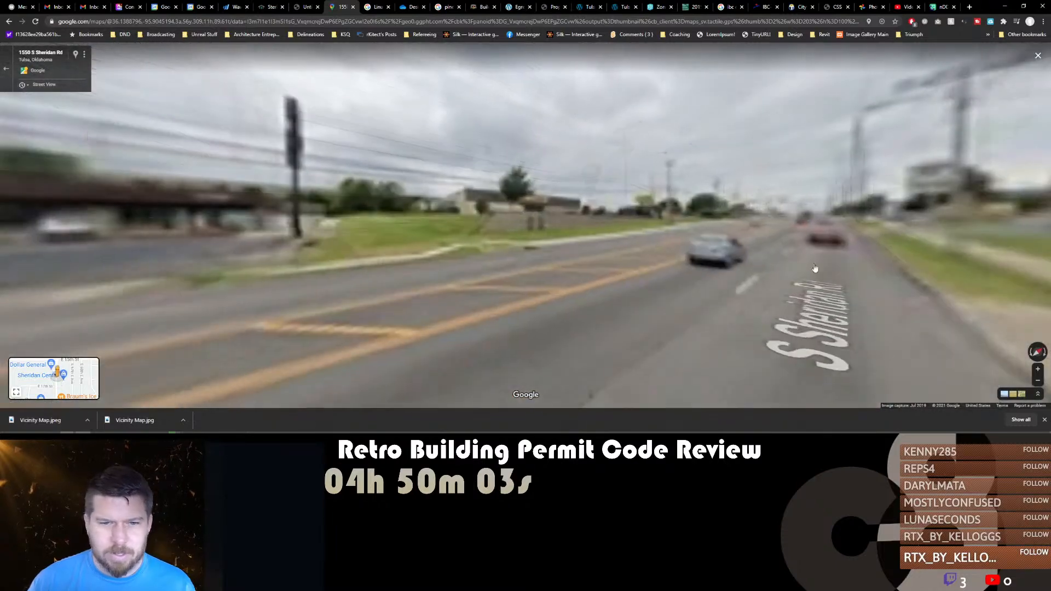
pyautogui.moveTo(539, 298); pyautogui.dragTo(722, 358)
pyautogui.scroll(6, 486, 315)
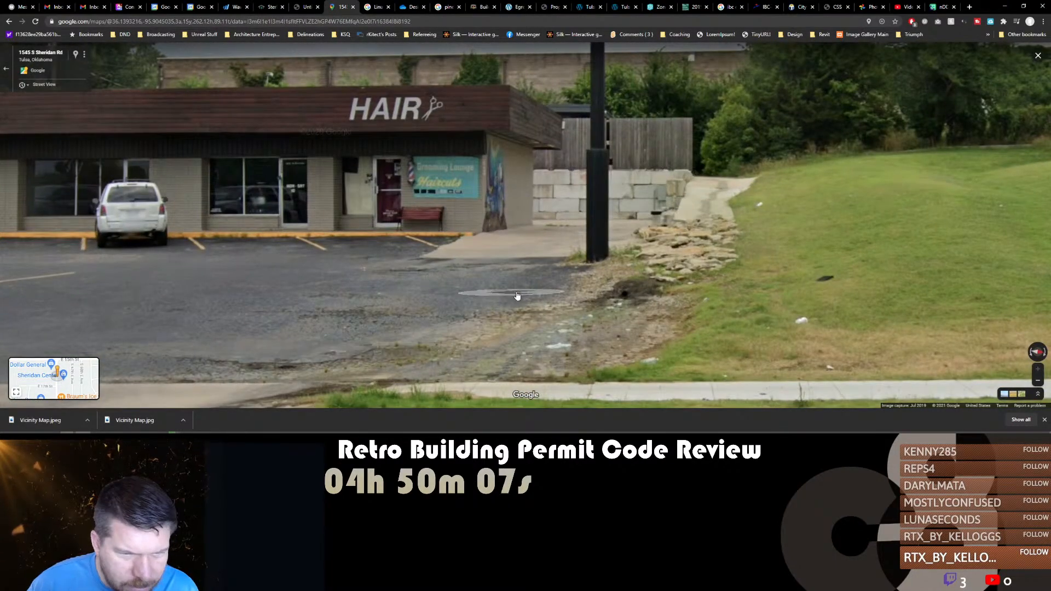
# Follow S Sheridan Rd in Street View to the lot's other driveway edge and inspect its poles, sign posts and pavement beside the grass.
pyautogui.scroll(-5, 542, 276)
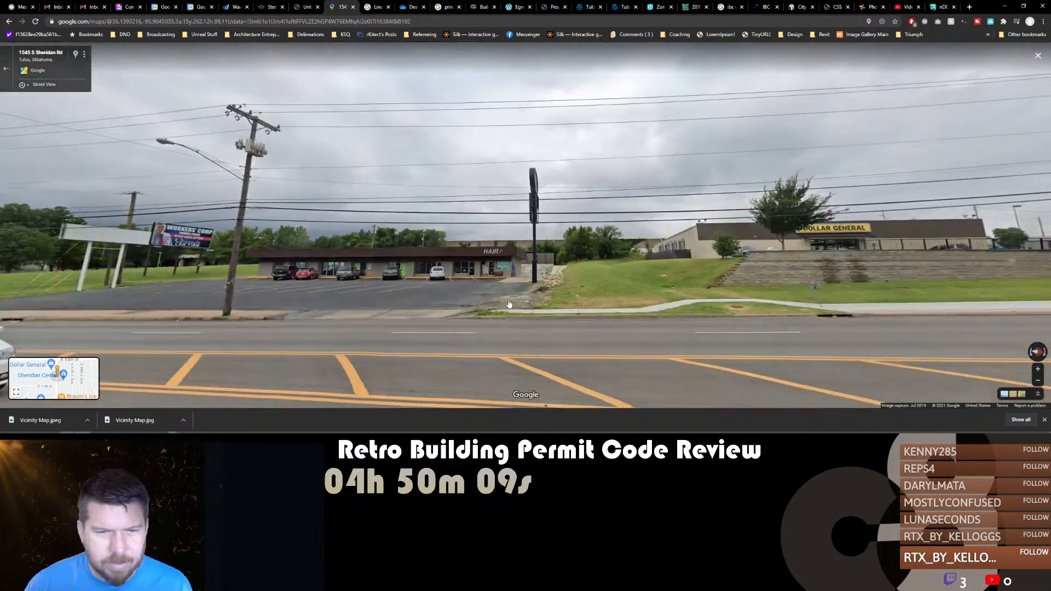
pyautogui.moveTo(507, 301); pyautogui.dragTo(670, 262)
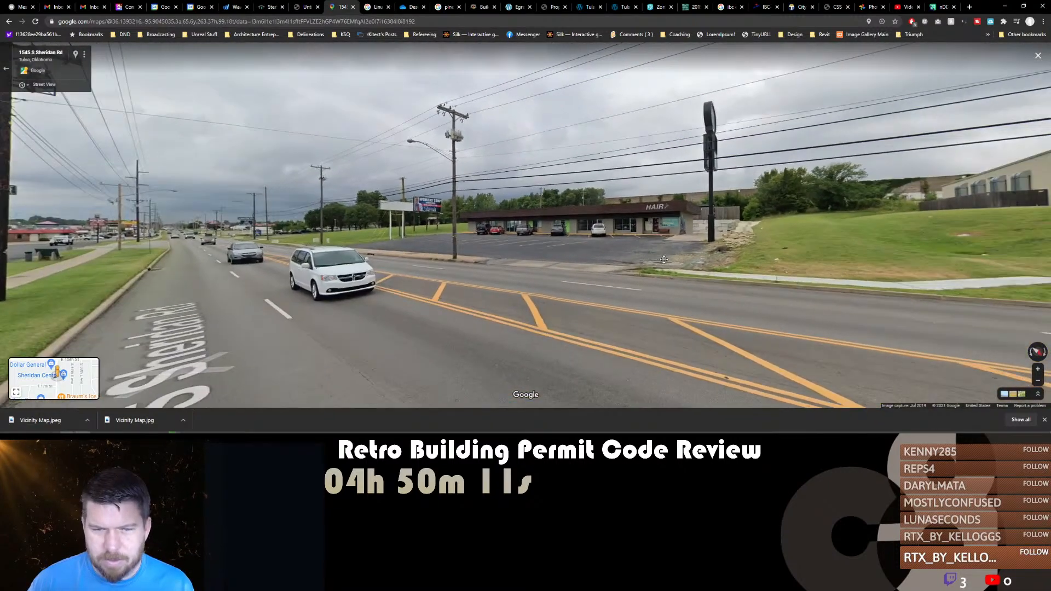
pyautogui.scroll(4, 285, 259)
pyautogui.click(285, 259)
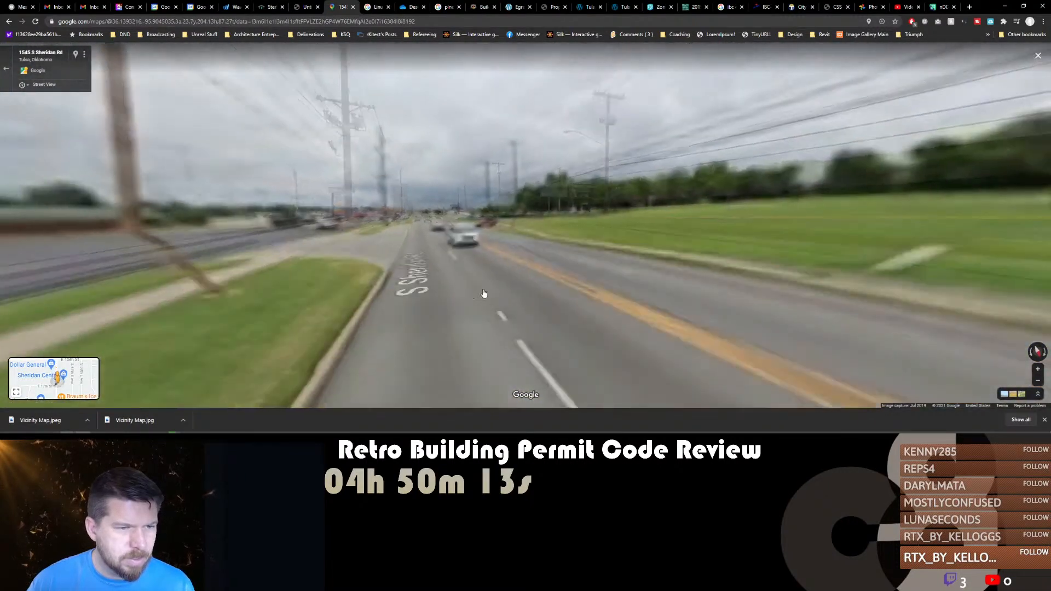
pyautogui.moveTo(603, 316); pyautogui.dragTo(330, 282)
pyautogui.moveTo(676, 255); pyautogui.dragTo(481, 246)
pyautogui.click(494, 229)
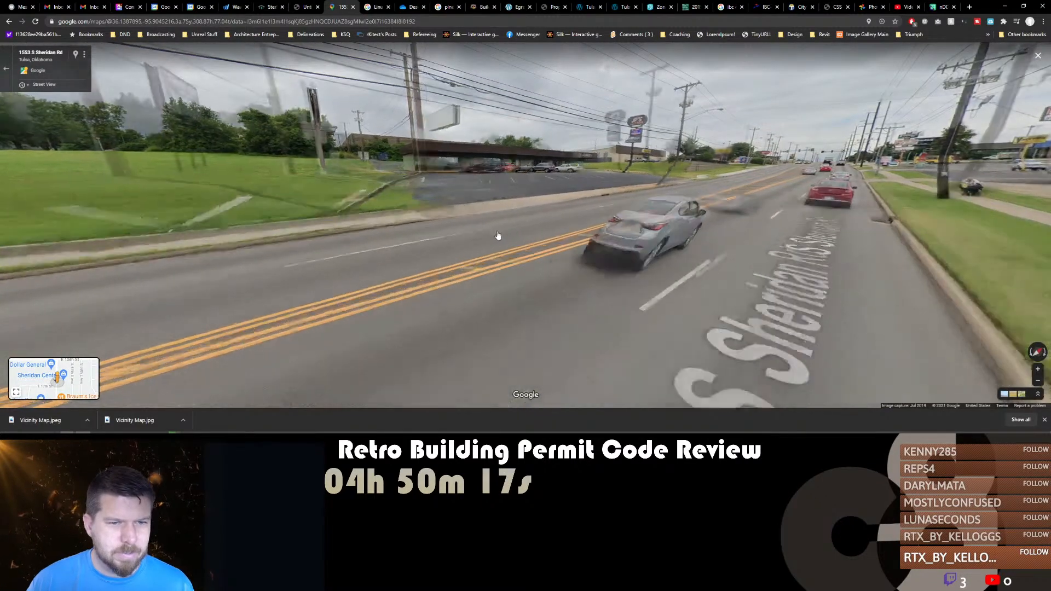
pyautogui.click(439, 257)
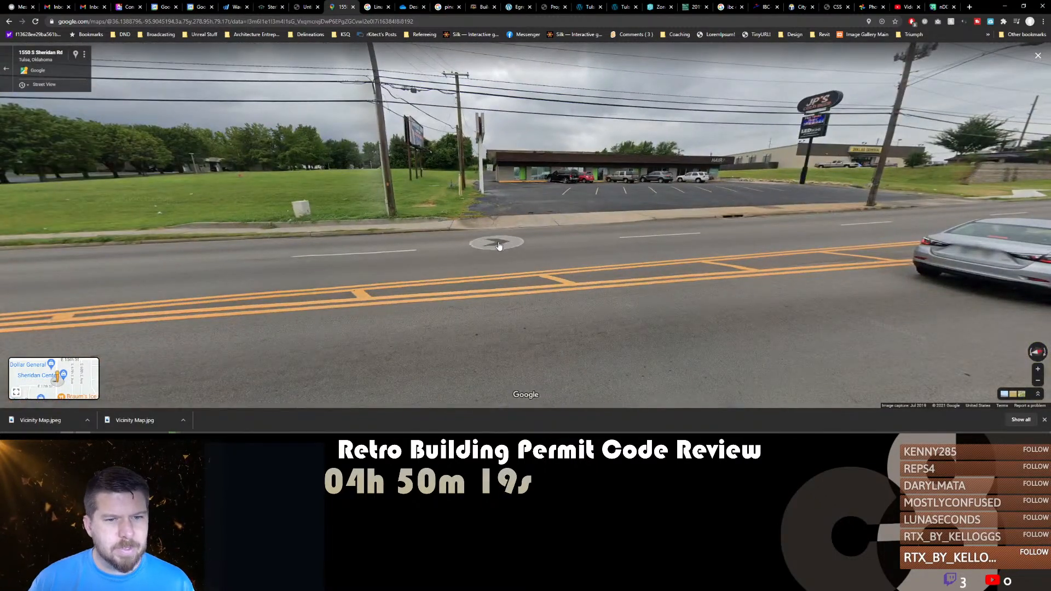
pyautogui.click(499, 210)
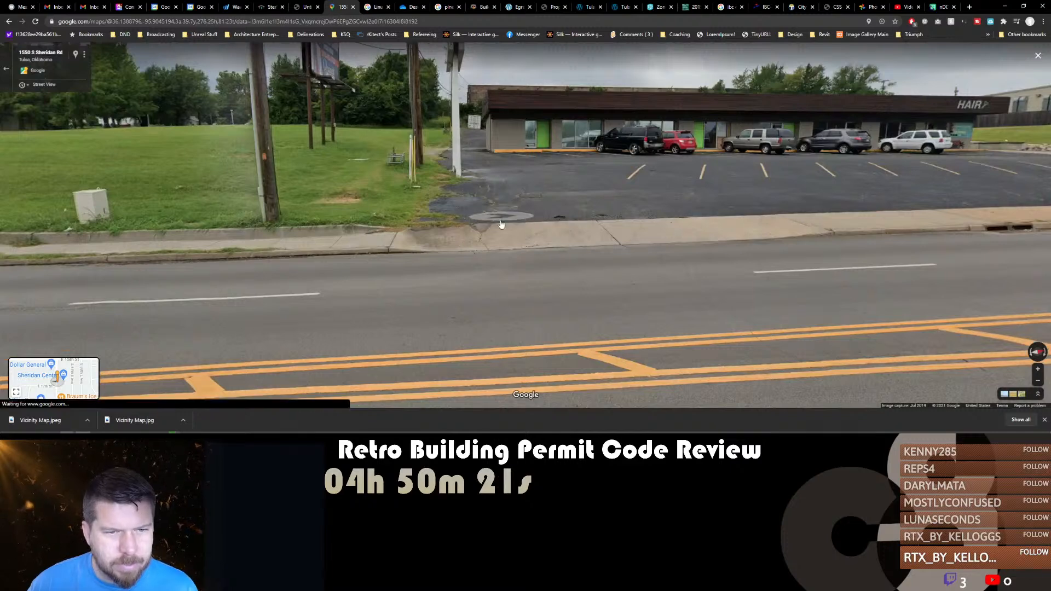
# Switch to the Revit site plan and draw a small centerline-style detail circle on the round spot in the pavement near the lot's grassy corner.
pyautogui.hotkey('alt', 'Tab')
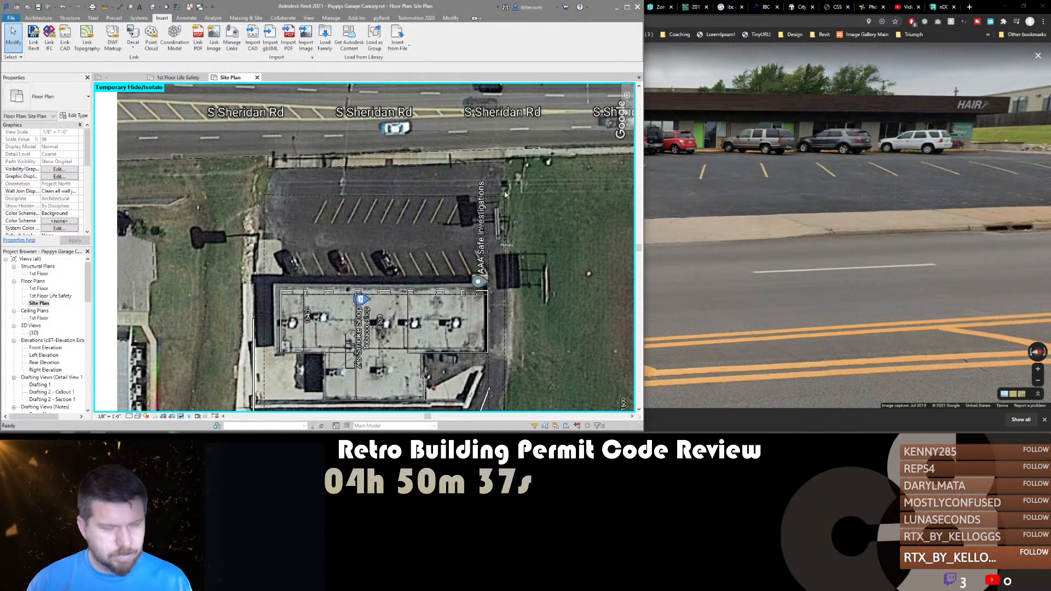
pyautogui.press('d')
pyautogui.press('l')
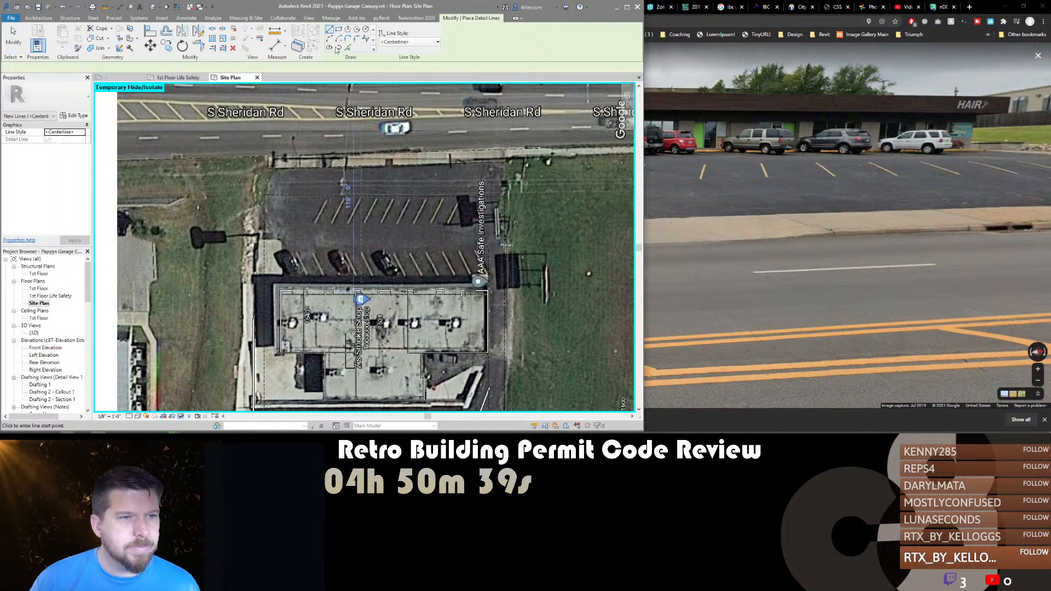
pyautogui.click(365, 29)
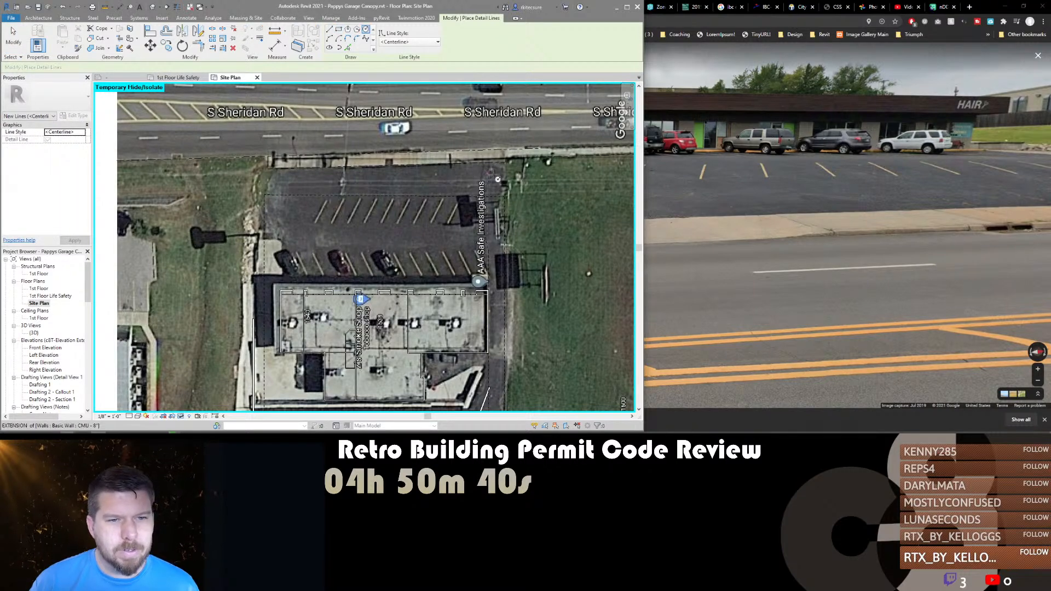
pyautogui.scroll(2, 496, 177)
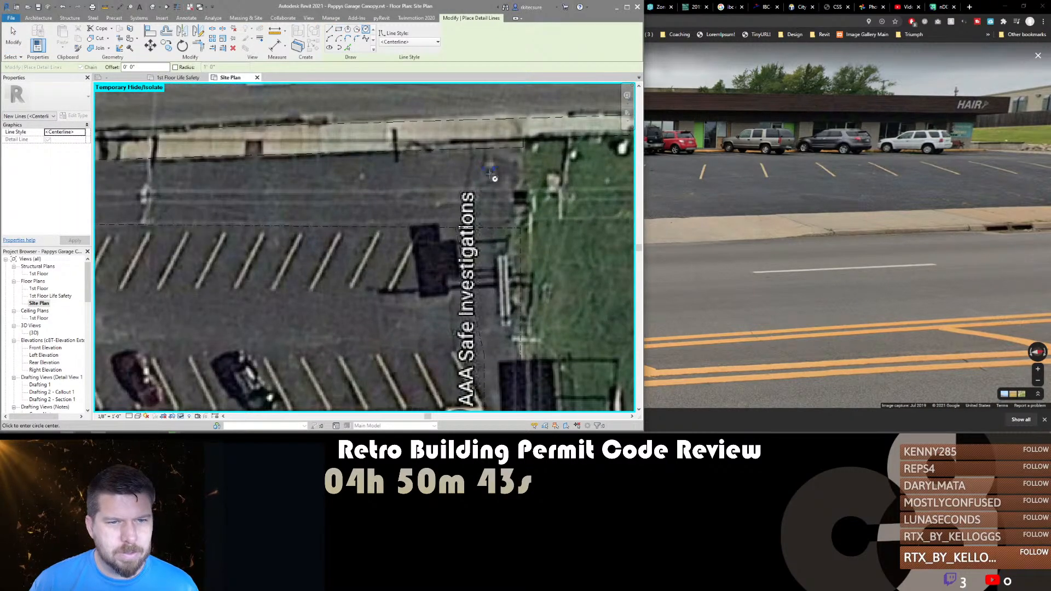
pyautogui.click(490, 172)
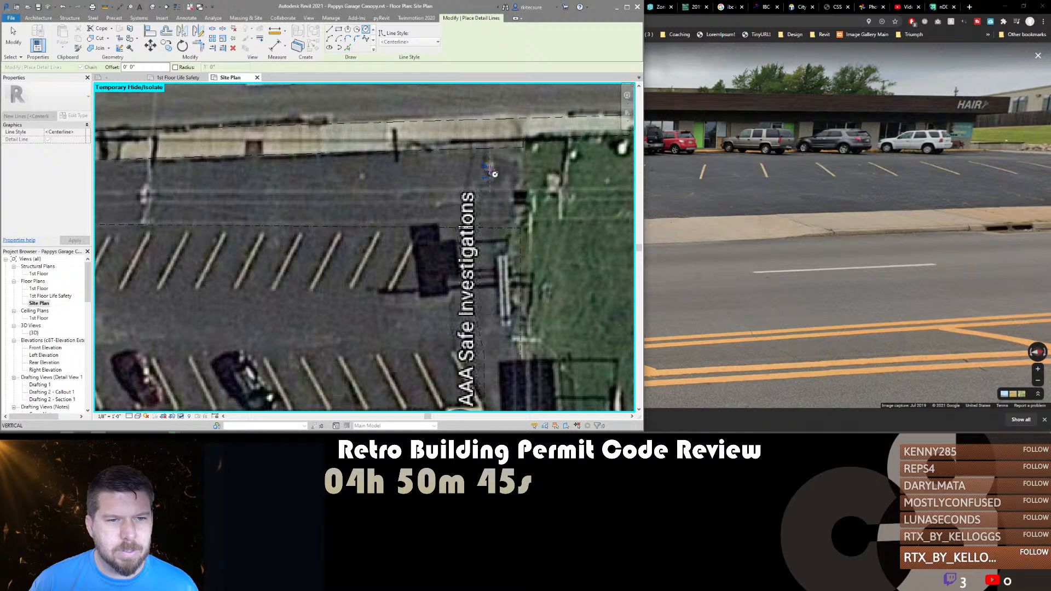
pyautogui.scroll(-4, 491, 175)
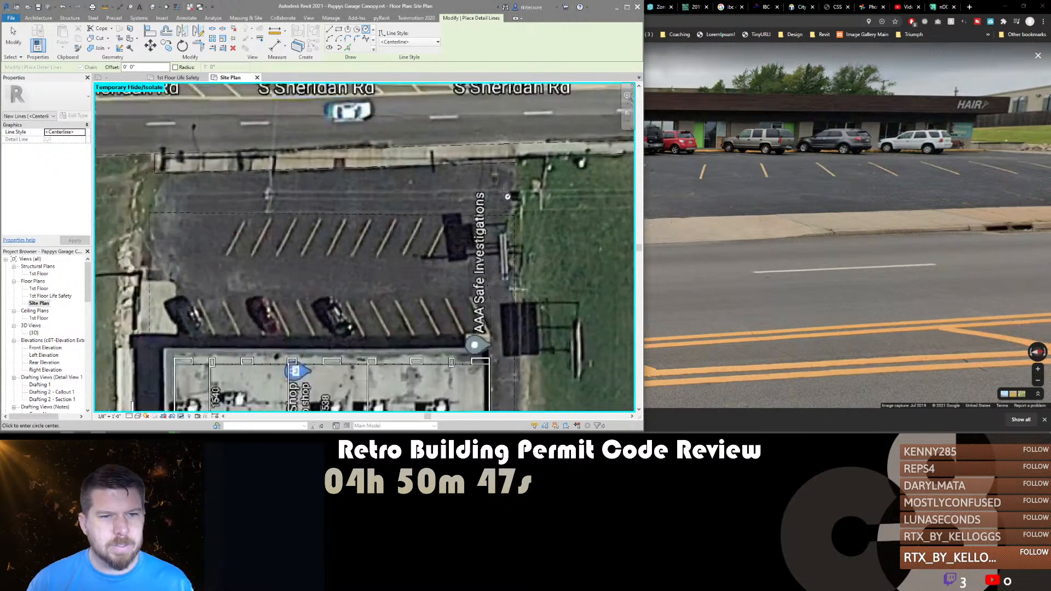
pyautogui.scroll(3, 569, 235)
pyautogui.scroll(-1, 577, 245)
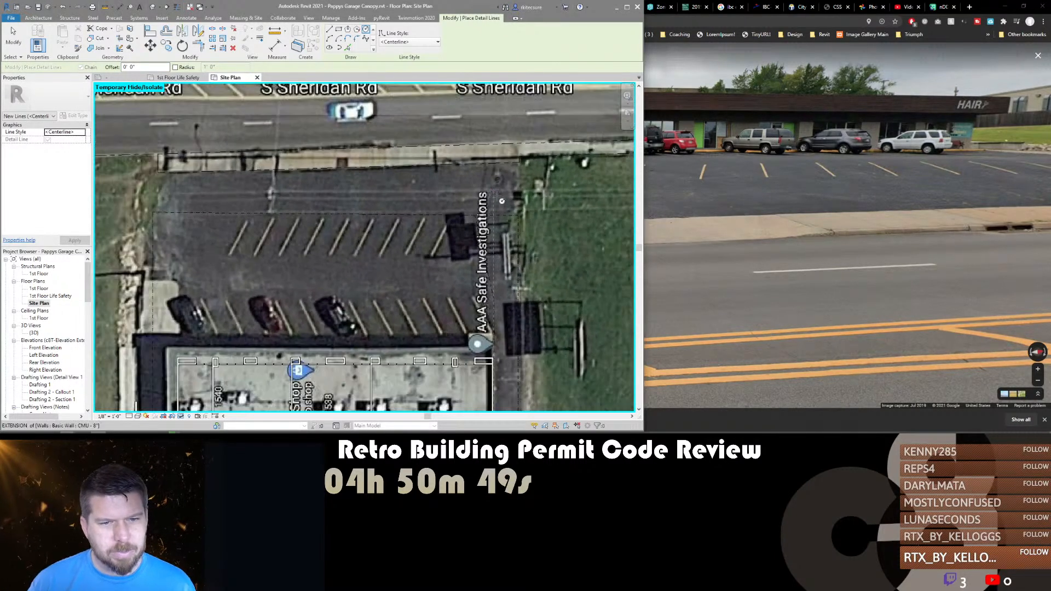
# Place the Street View window beside the Revit site plan and frame the power poles, billboard and sign post at the lot's grassy edge.
pyautogui.click(755, 254)
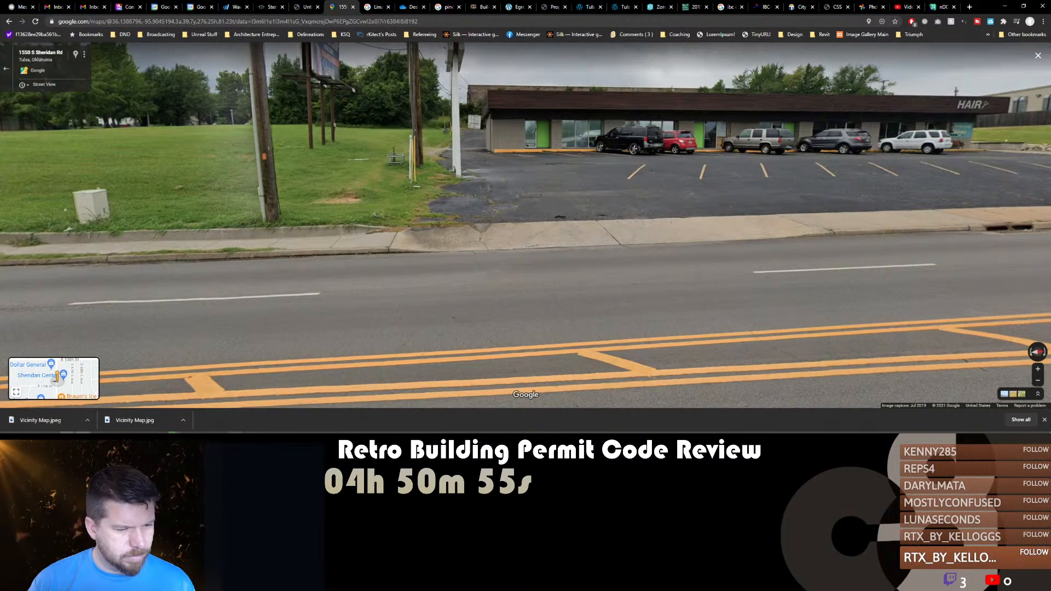
pyautogui.hotkey('alt', 'Tab')
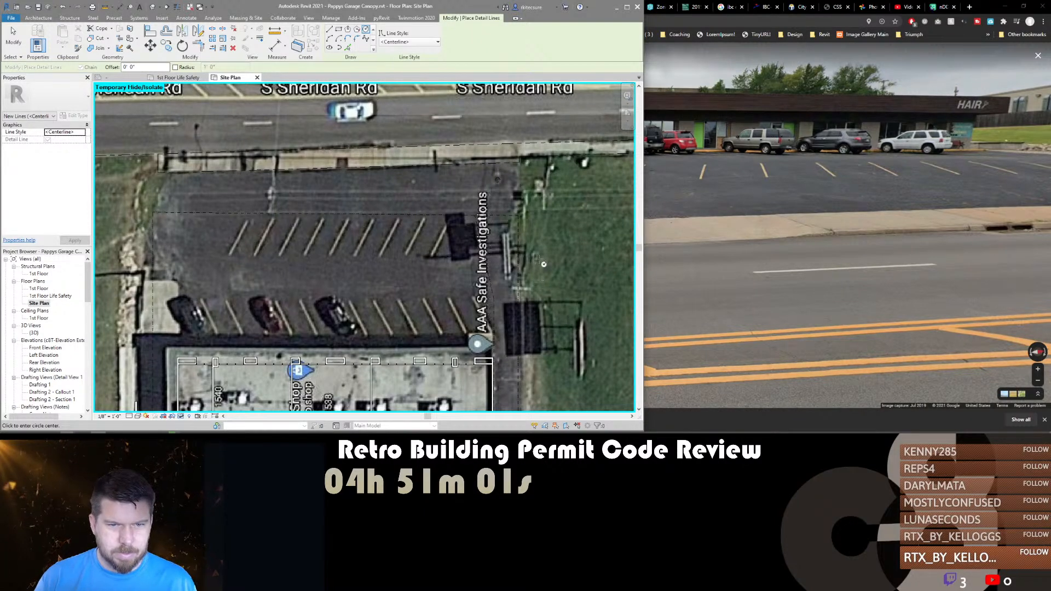
pyautogui.scroll(-2, 522, 240)
pyautogui.click(744, 201)
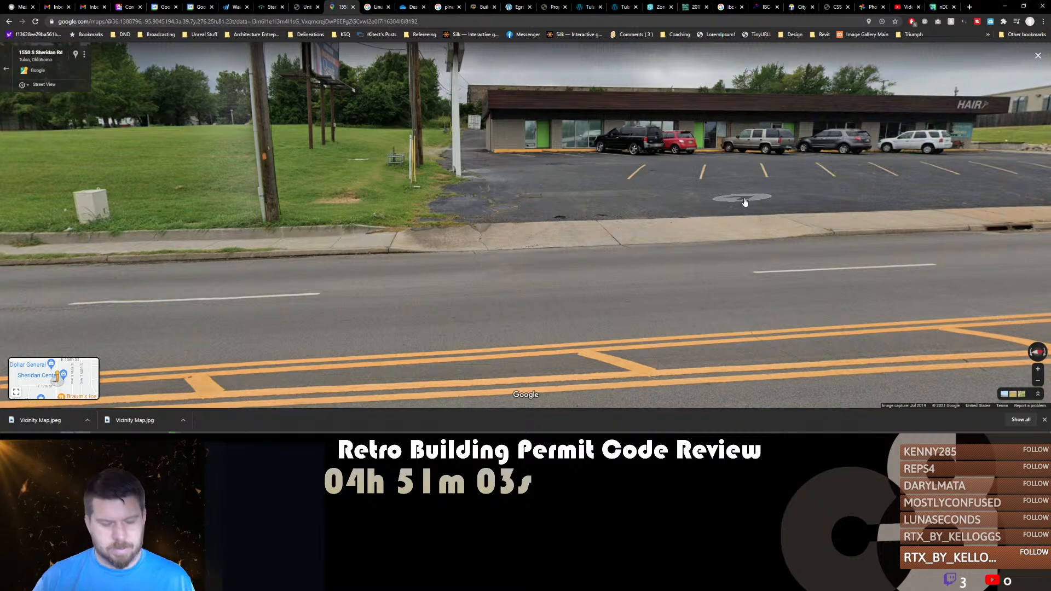
pyautogui.press('super+Right')
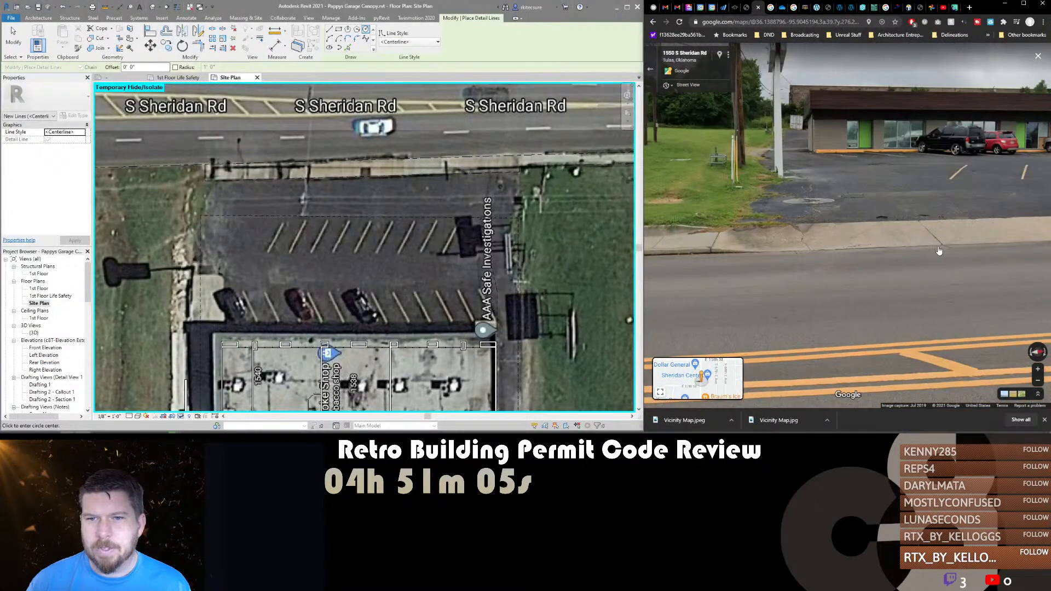
pyautogui.moveTo(808, 202); pyautogui.dragTo(705, 246)
pyautogui.scroll(-3, 869, 231)
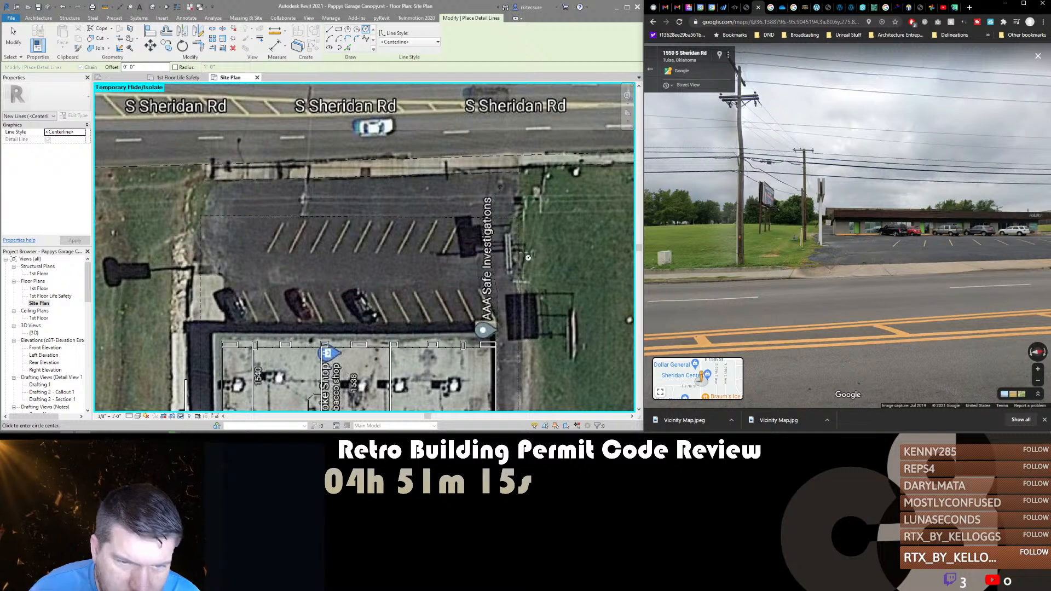
# Compare the lot's grassy corner in the site plan with the South Sheridan Road corner on the survey PDF, and return to Street View.
pyautogui.scroll(2, 528, 257)
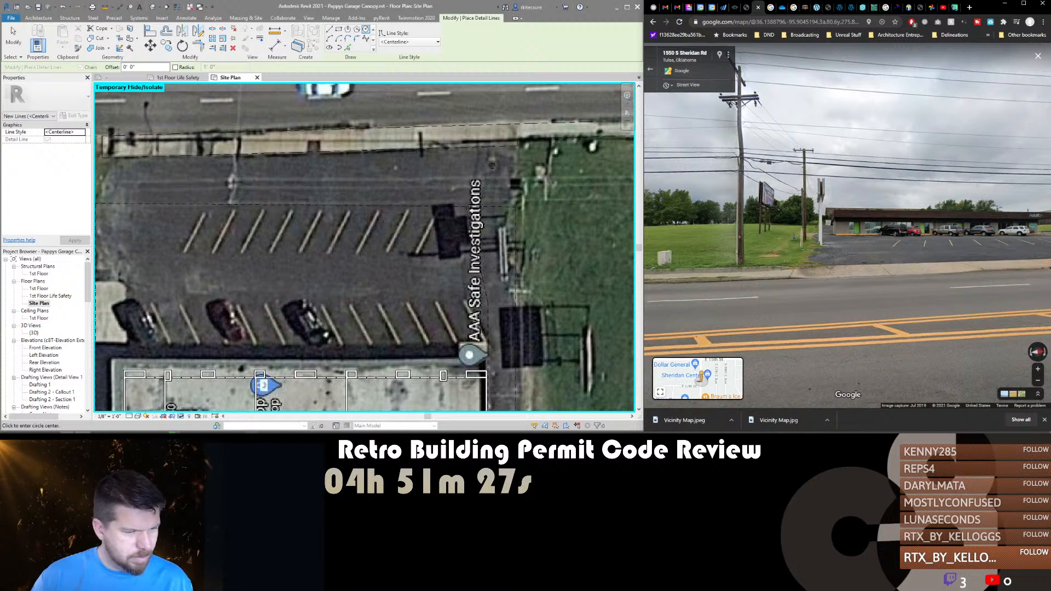
pyautogui.hotkey('alt', 'Tab')
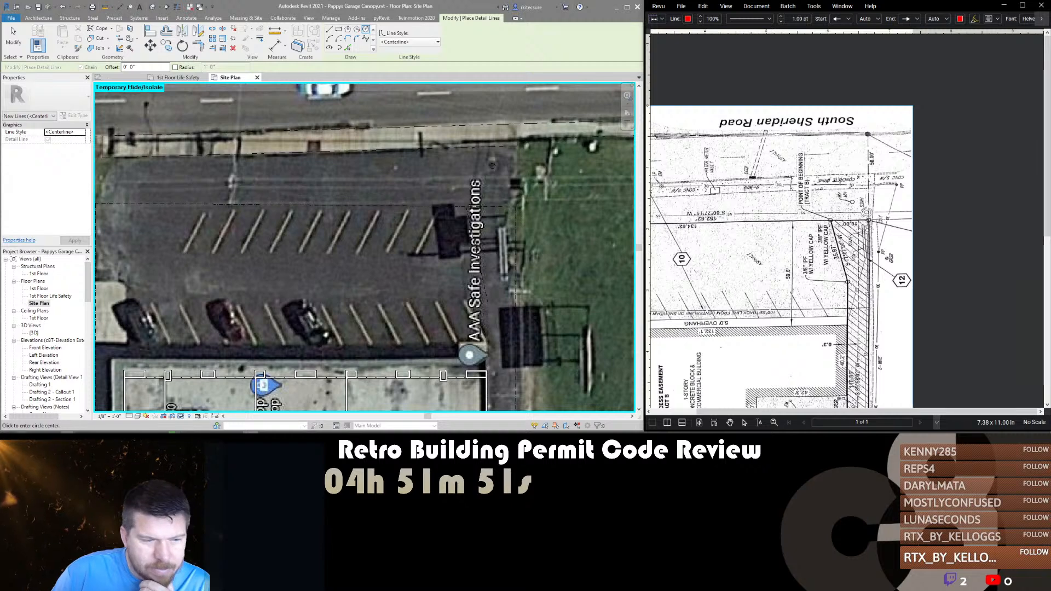
pyautogui.hotkey('alt', 'Tab')
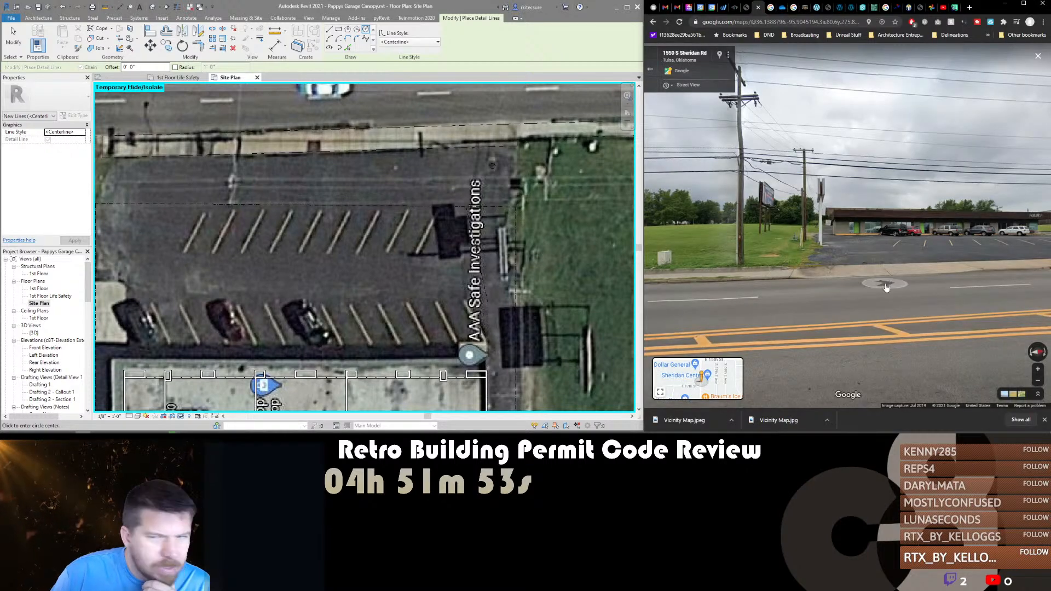
# Examine the power poles, billboard posts, utility equipment and sign post along the grassy lot edge in Street View.
pyautogui.scroll(1, 769, 251)
pyautogui.scroll(2, 768, 251)
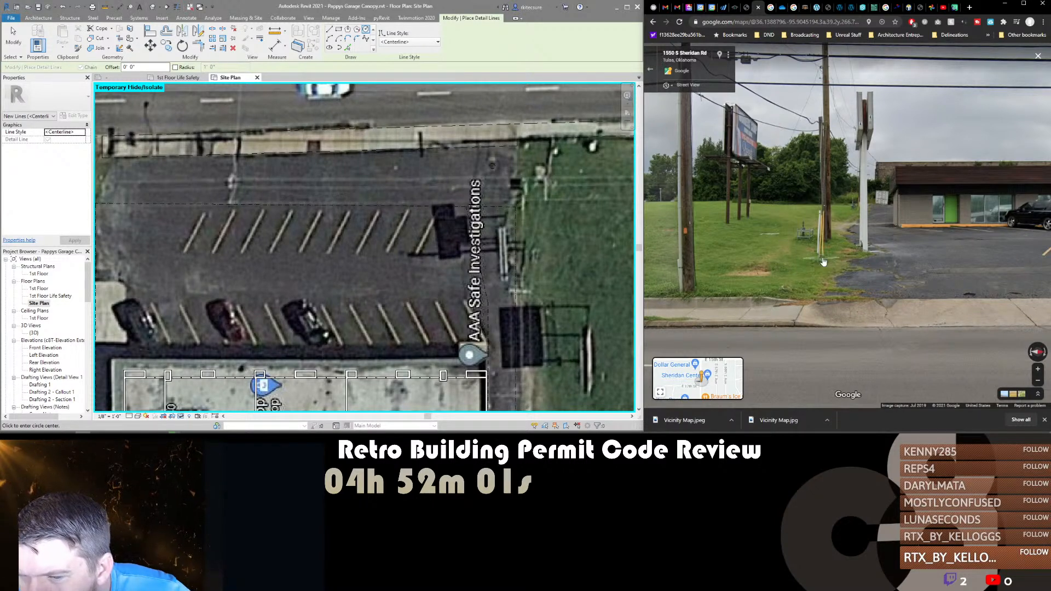
pyautogui.scroll(-5, 835, 265)
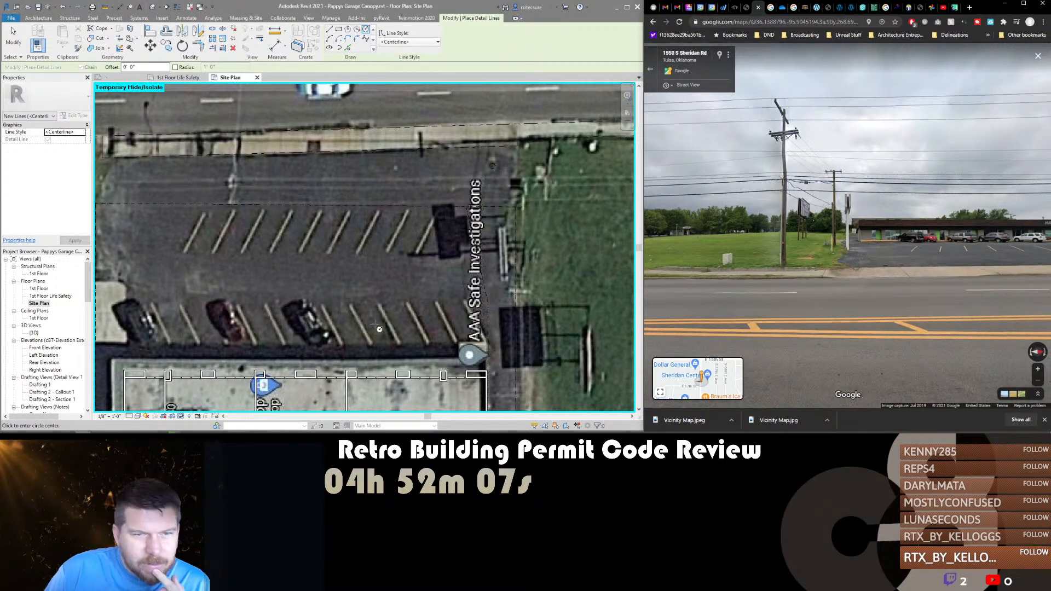
pyautogui.click(753, 254)
pyautogui.click(753, 253)
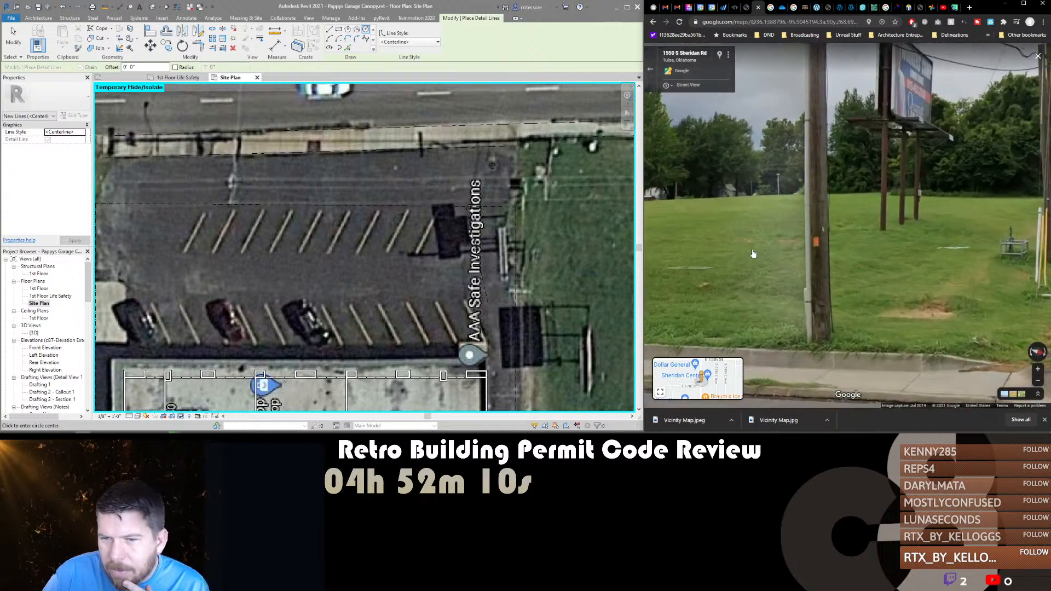
pyautogui.click(909, 332)
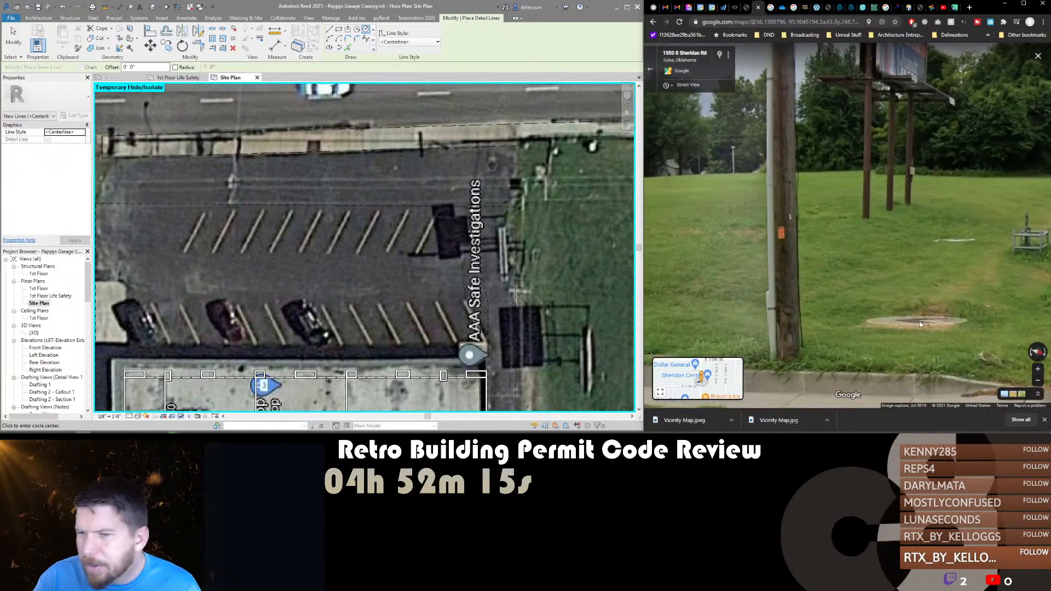
pyautogui.scroll(1, 899, 293)
pyautogui.scroll(-8, 891, 252)
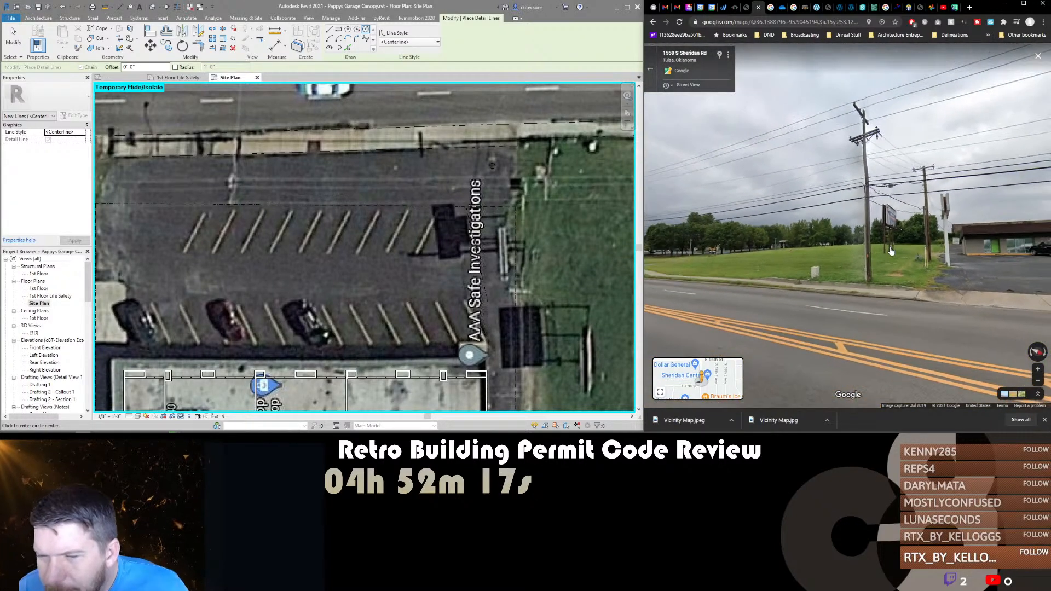
pyautogui.scroll(3, 933, 253)
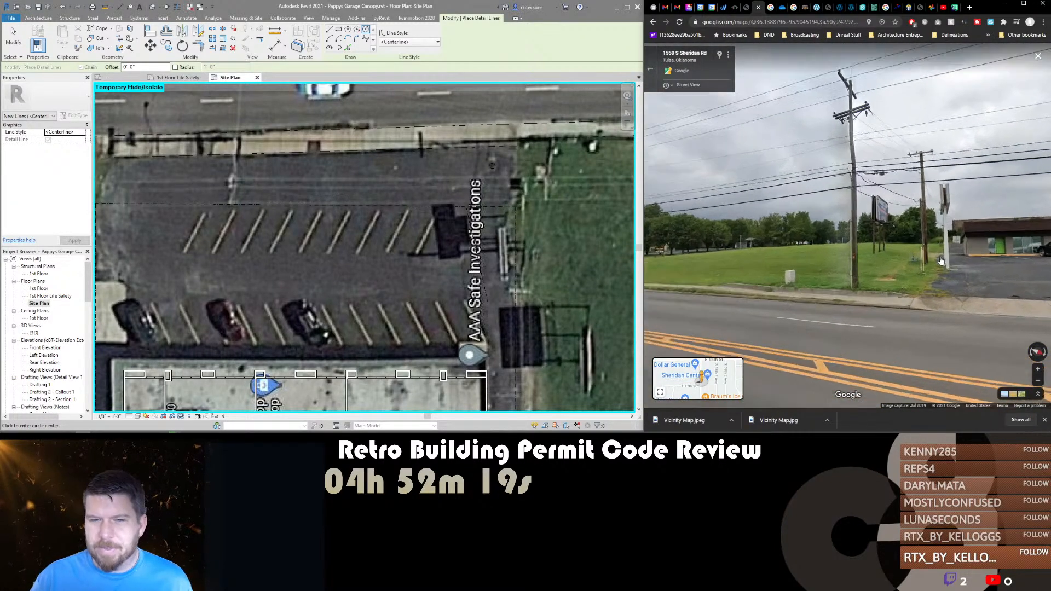
# Draw a small detail-line rectangle around the utility equipment in the grass beside the parking lot edge in the Revit site plan.
pyautogui.click(338, 29)
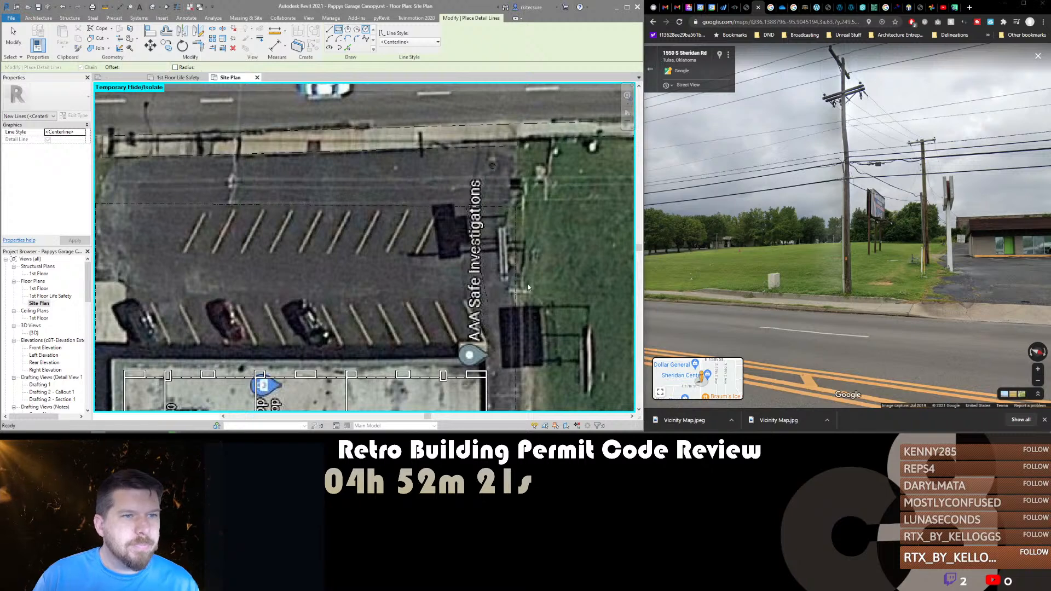
pyautogui.click(535, 234)
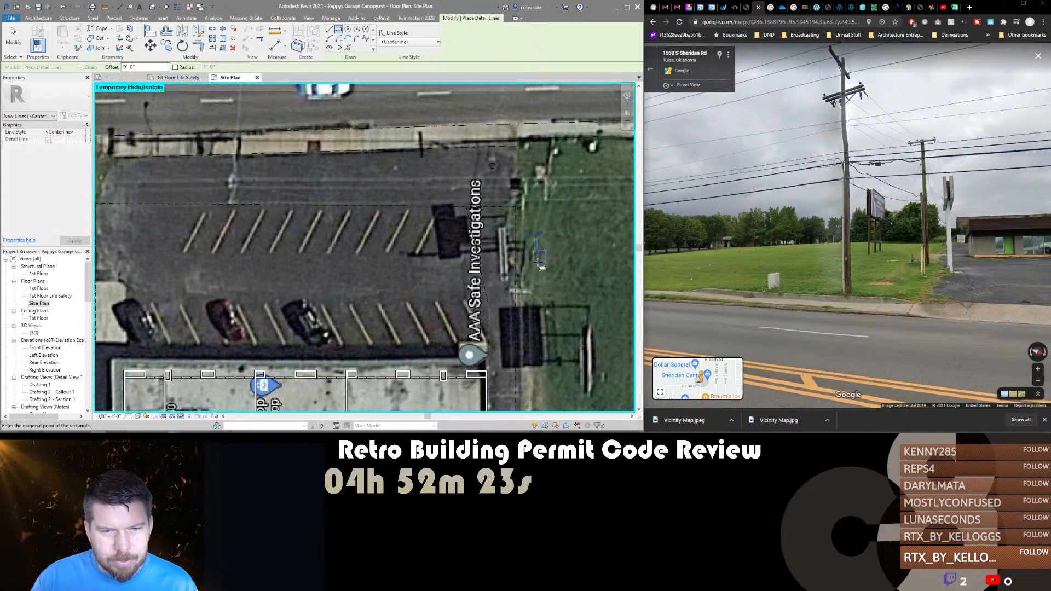
# Try to draw a small detail circle at the power pole in the grass just behind the sidewalk.
pyautogui.click(366, 29)
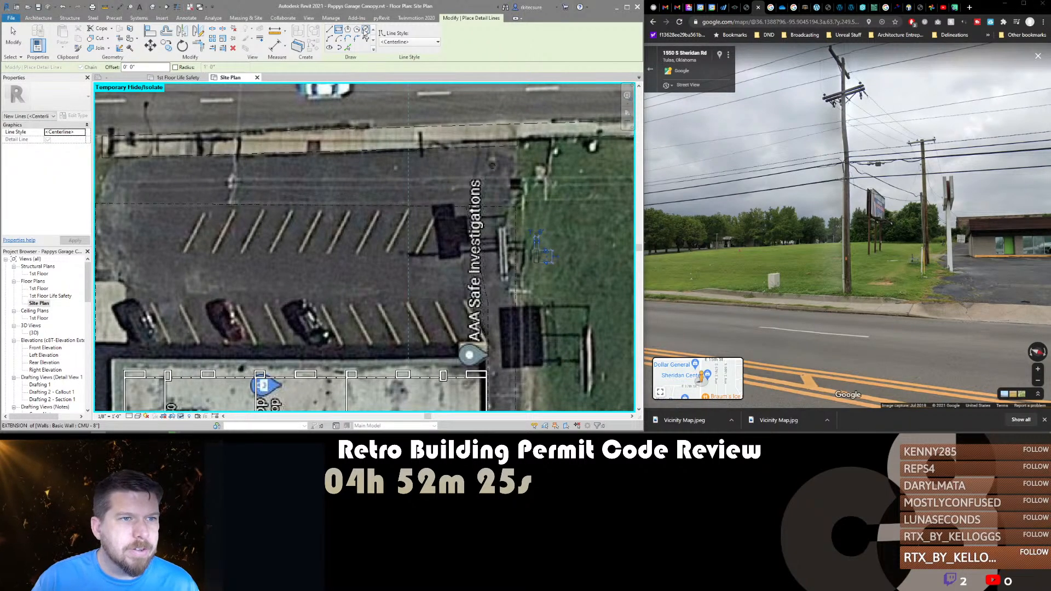
pyautogui.scroll(3, 559, 151)
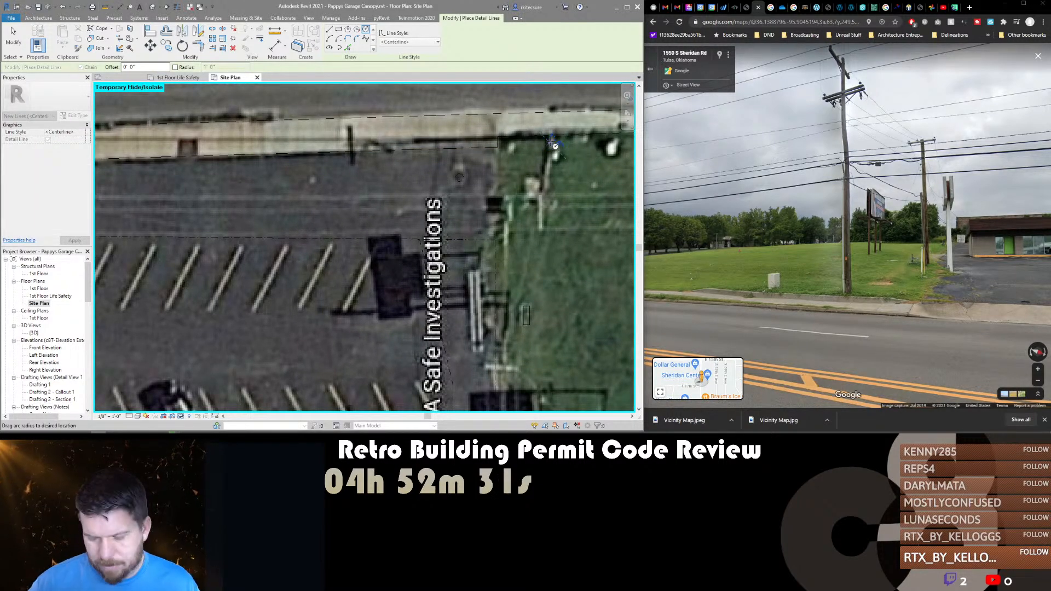
pyautogui.click(554, 145)
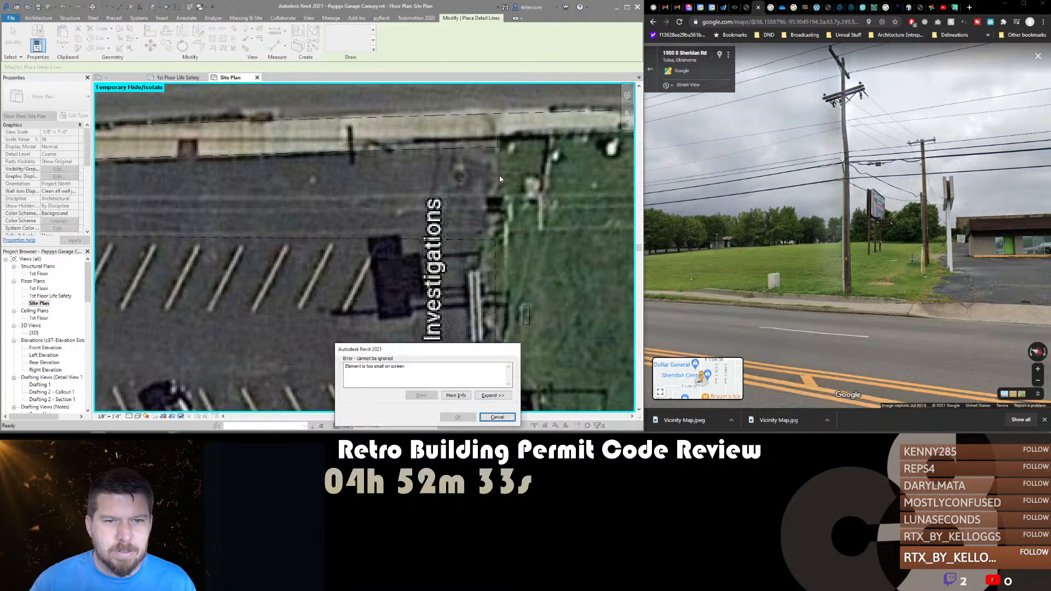
pyautogui.click(497, 417)
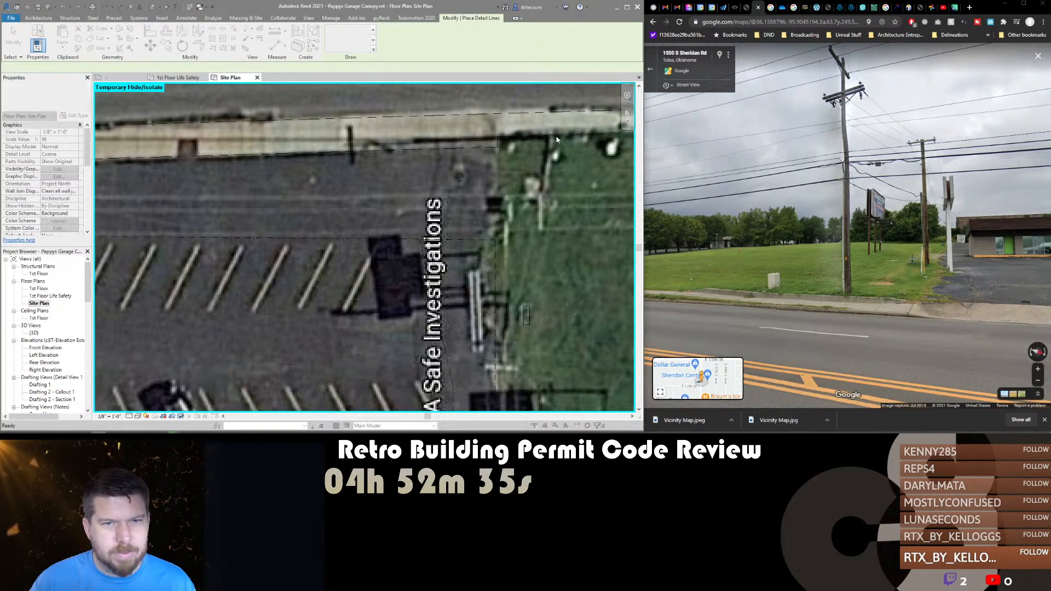
# Try to draw a detail circle with a 3-inch radius at the base of the power pole in the grass.
pyautogui.scroll(3, 557, 140)
pyautogui.press('Escape')
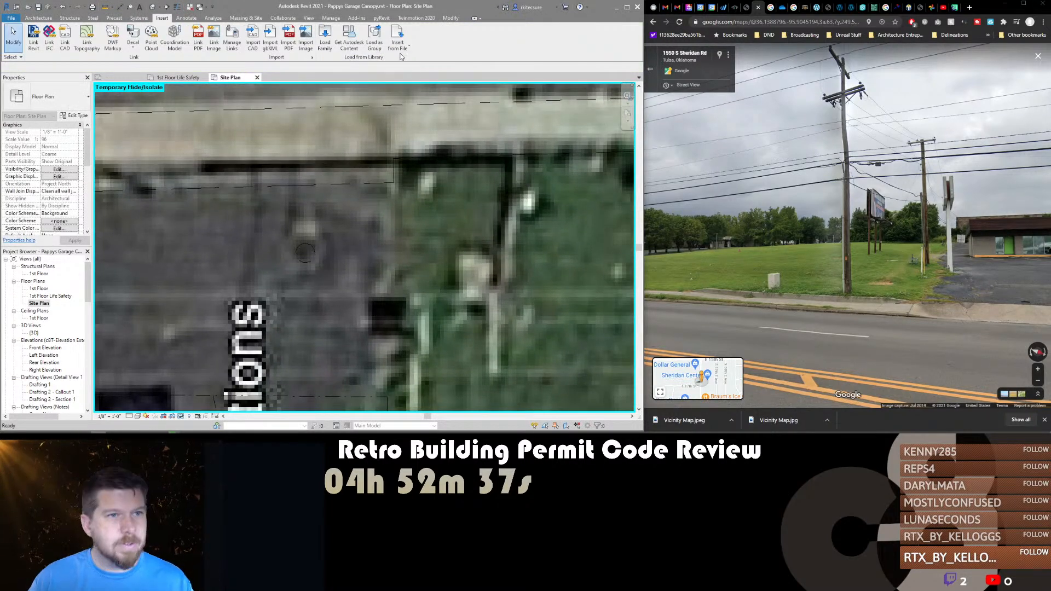
pyautogui.press('d')
pyautogui.press('l')
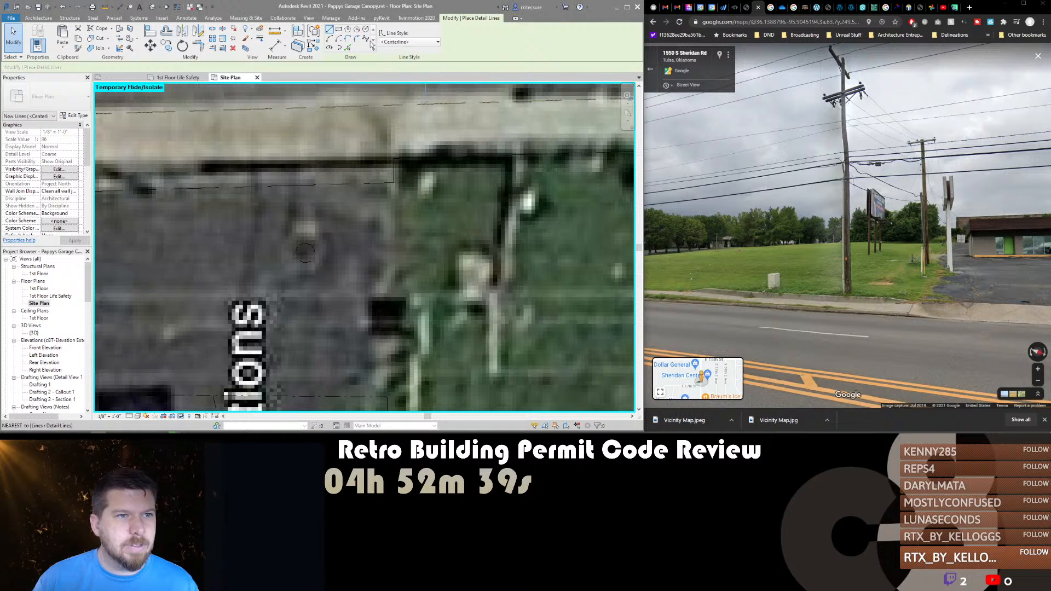
pyautogui.click(516, 164)
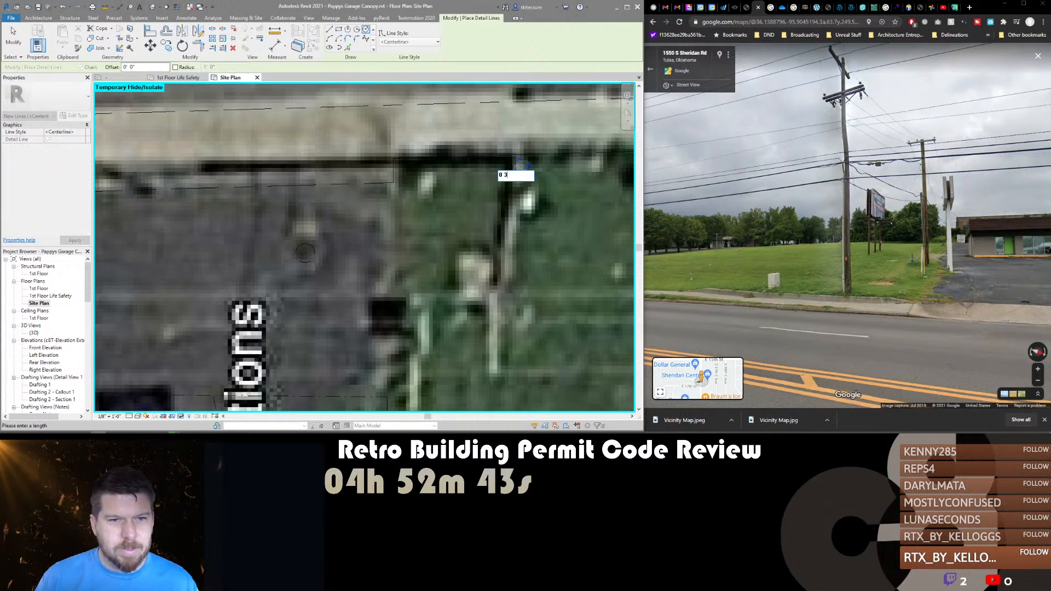
pyautogui.click(516, 169)
pyautogui.press('Escape')
pyautogui.press('Escape')
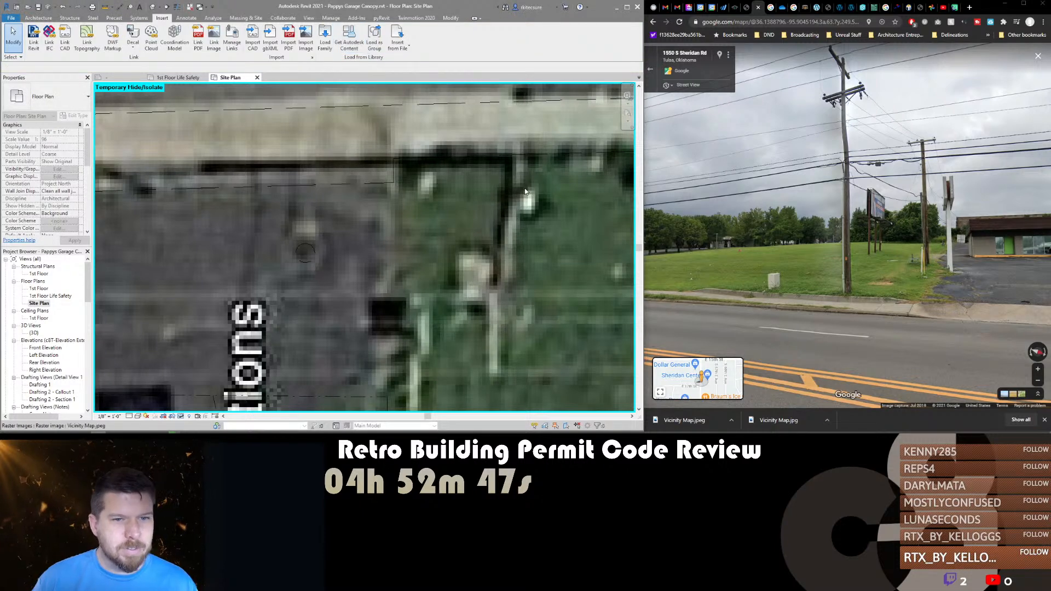
# Draw a small detail circle at the power pole's base in the grass just behind the sidewalk.
pyautogui.press('d')
pyautogui.press('l')
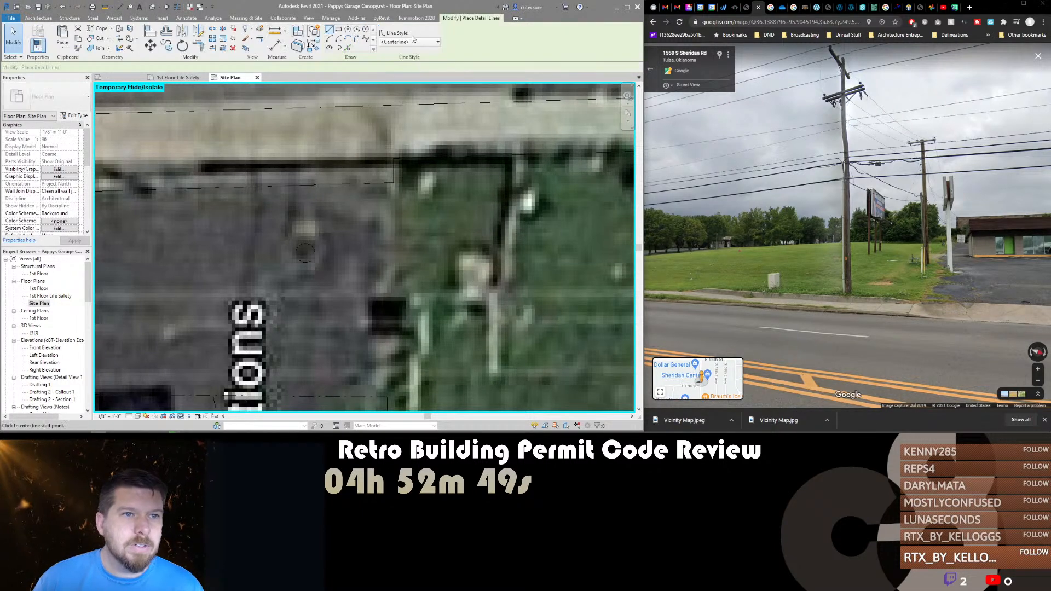
pyautogui.click(520, 171)
pyautogui.moveTo(501, 278); pyautogui.dragTo(510, 174, button='middle')
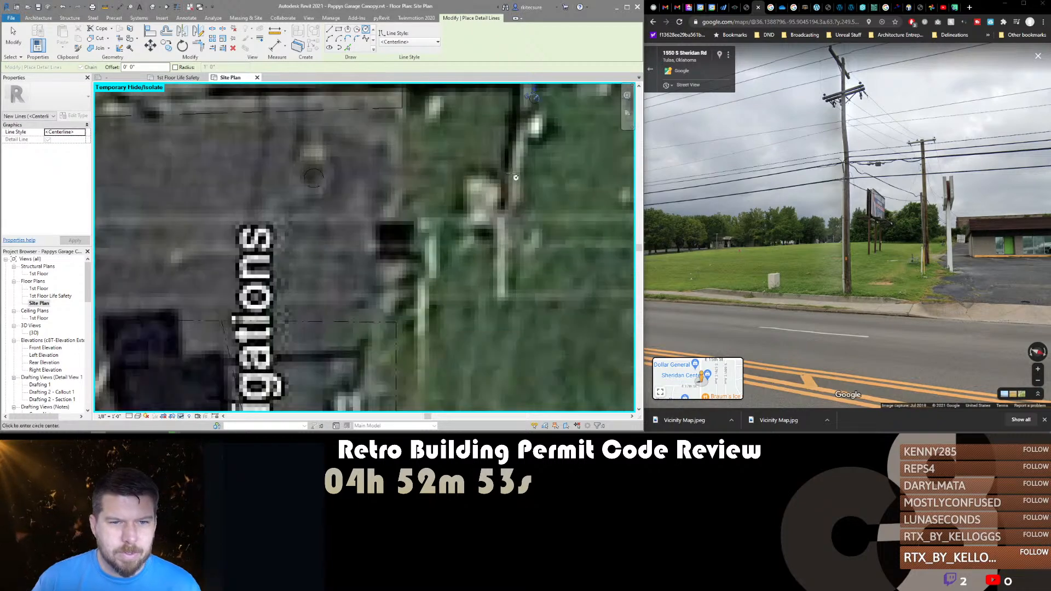
# Try to draw a small detail circle for the second pole beside the utility equipment rectangle.
pyautogui.scroll(-2, 516, 177)
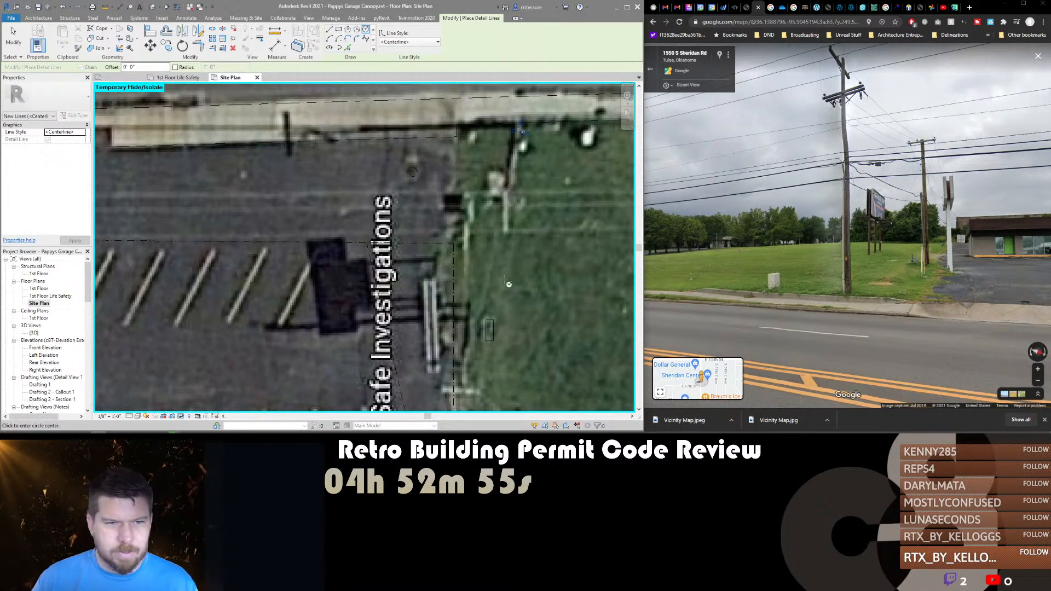
pyautogui.moveTo(508, 284); pyautogui.dragTo(488, 226, button='middle')
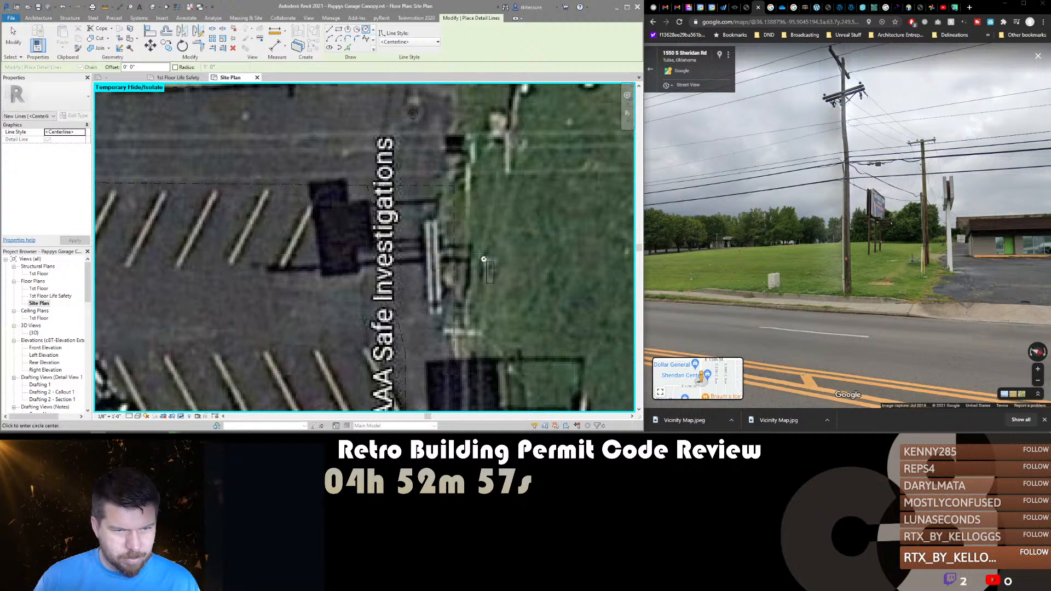
pyautogui.press('Escape')
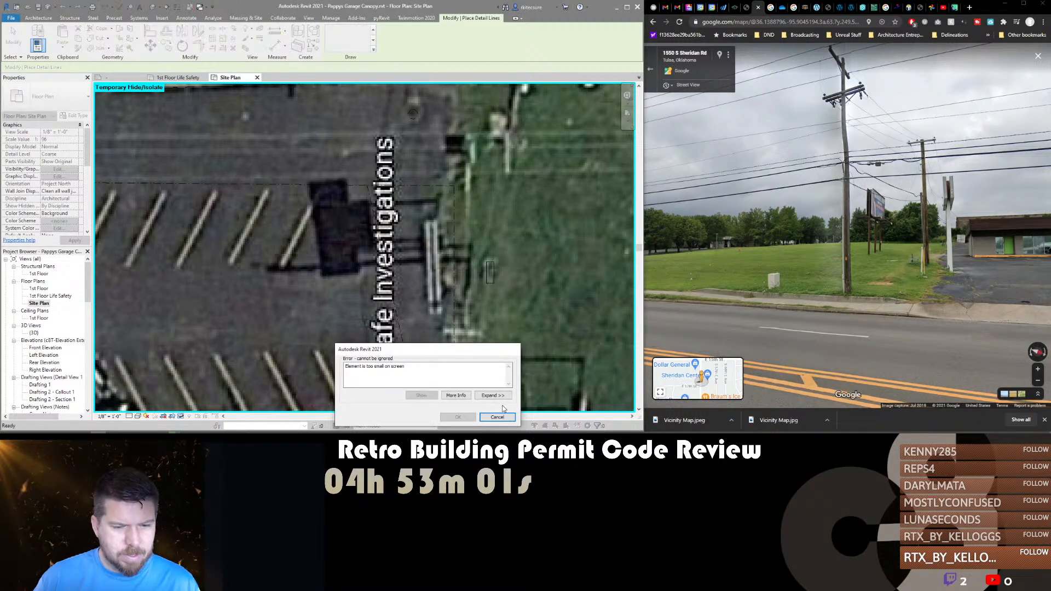
pyautogui.click(496, 416)
# Draw a small detail circle at the second pole on the grass edge, beside the utility equipment rectangle.
pyautogui.scroll(5, 470, 254)
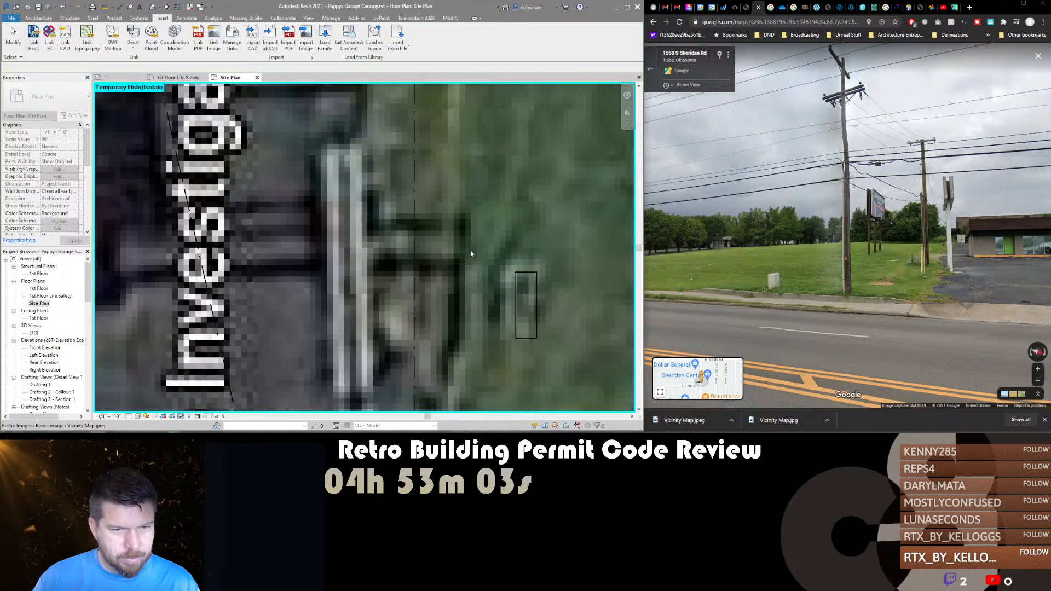
pyautogui.press('d')
pyautogui.press('l')
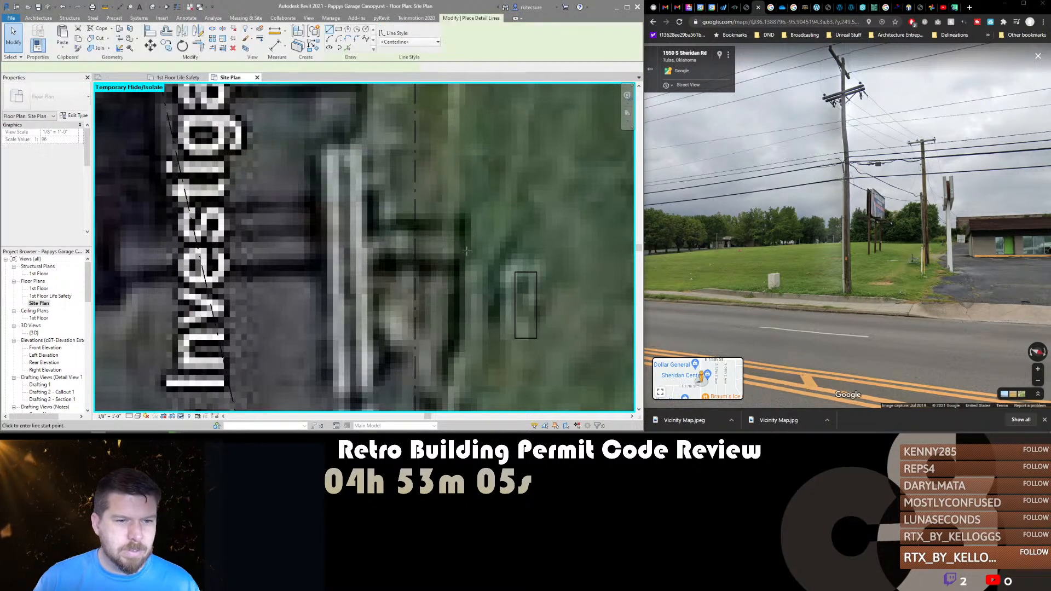
pyautogui.click(467, 251)
pyautogui.click(370, 37)
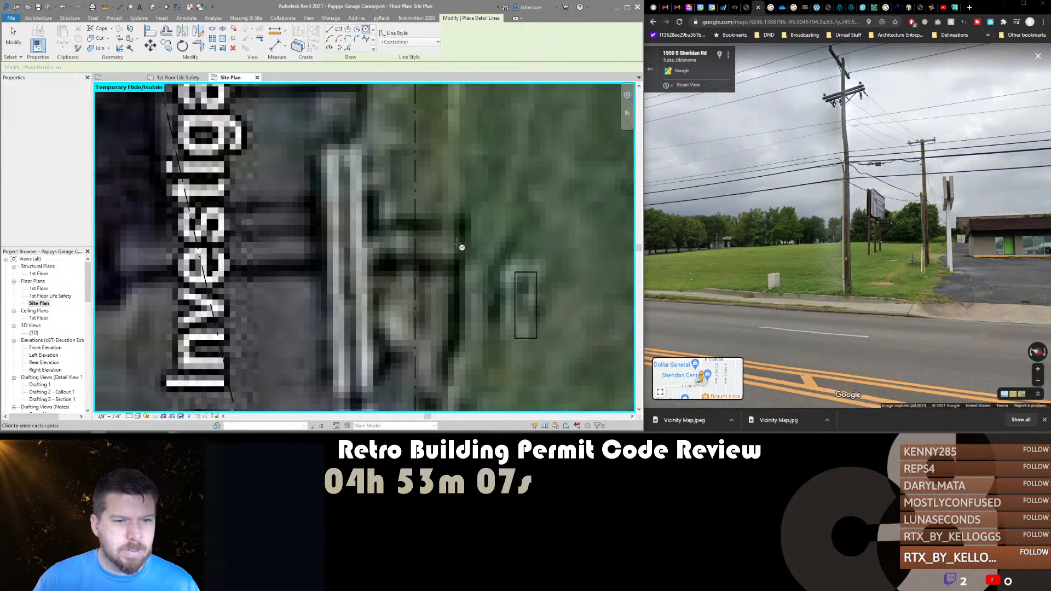
pyautogui.click(462, 227)
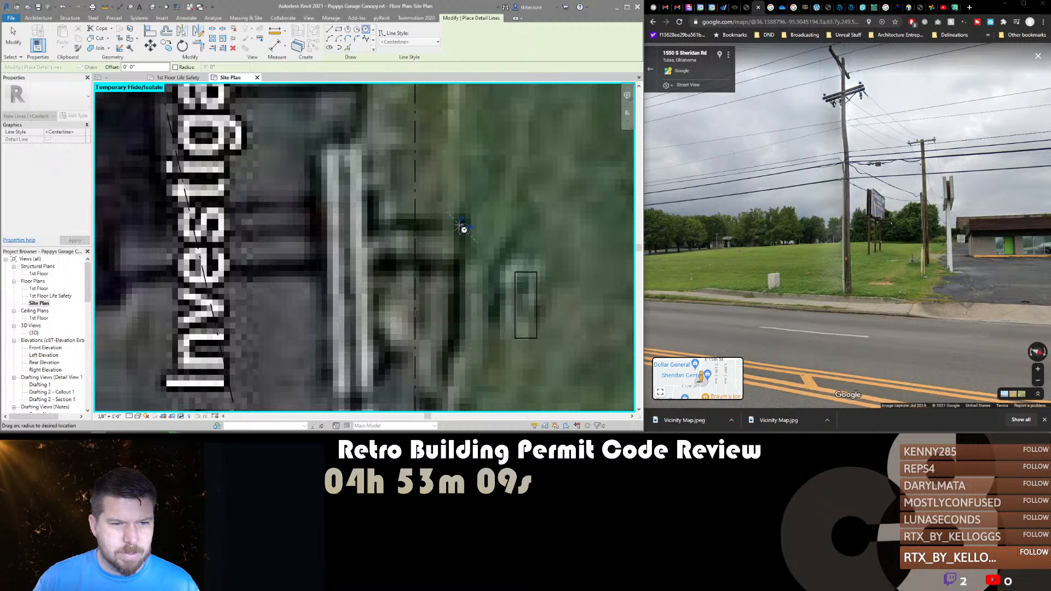
pyautogui.click(460, 226)
pyautogui.scroll(-4, 512, 230)
pyautogui.scroll(-2, 500, 247)
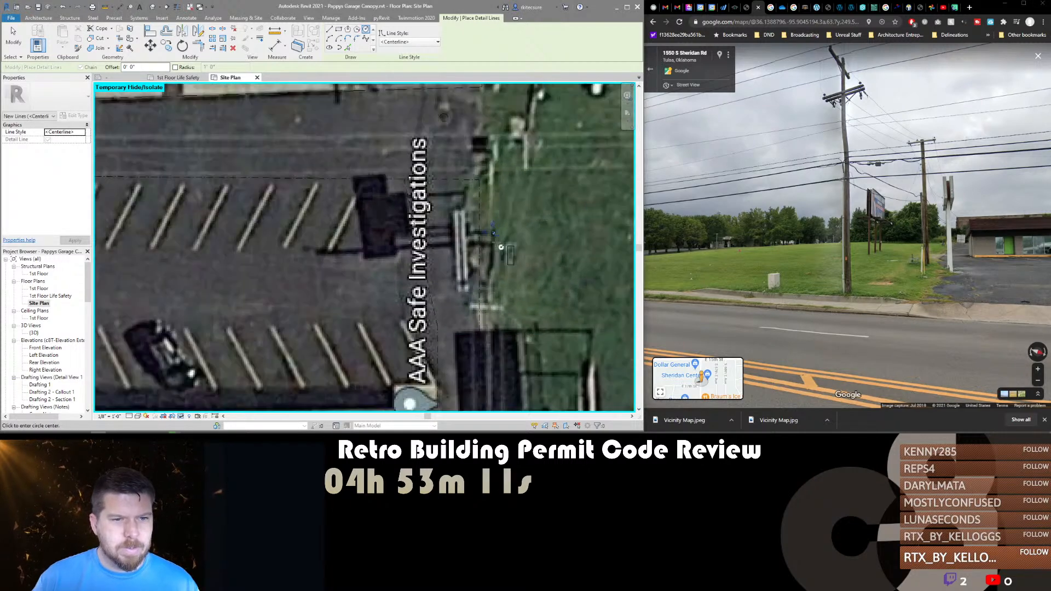
pyautogui.scroll(-2, 526, 251)
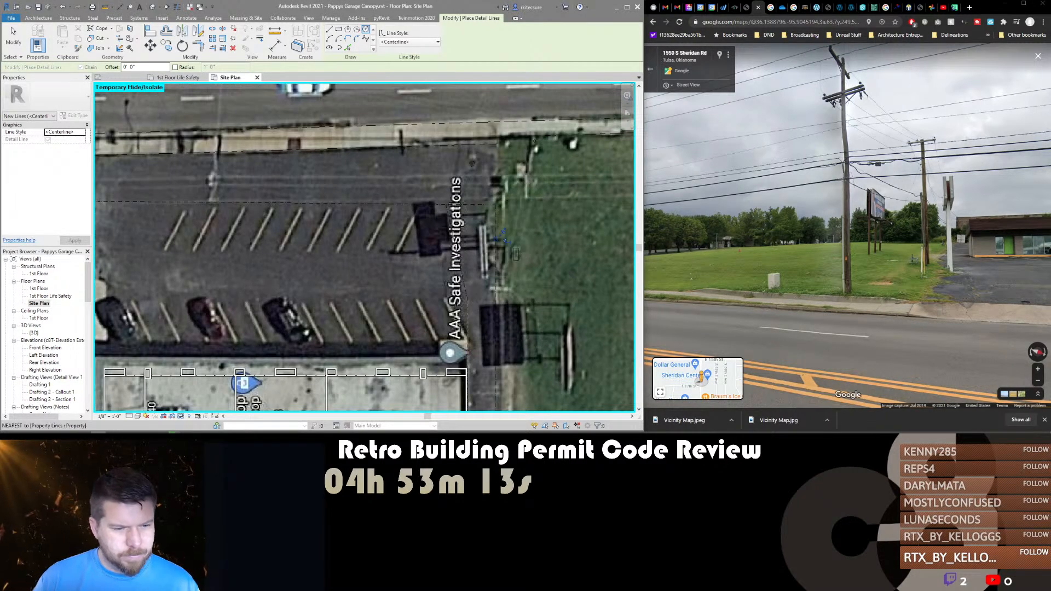
# Bring up the survey PDF in Revu and draw a narrow detail-line rectangle over the long white sign at the lot edge in Revit.
pyautogui.hotkey('alt', 'Tab')
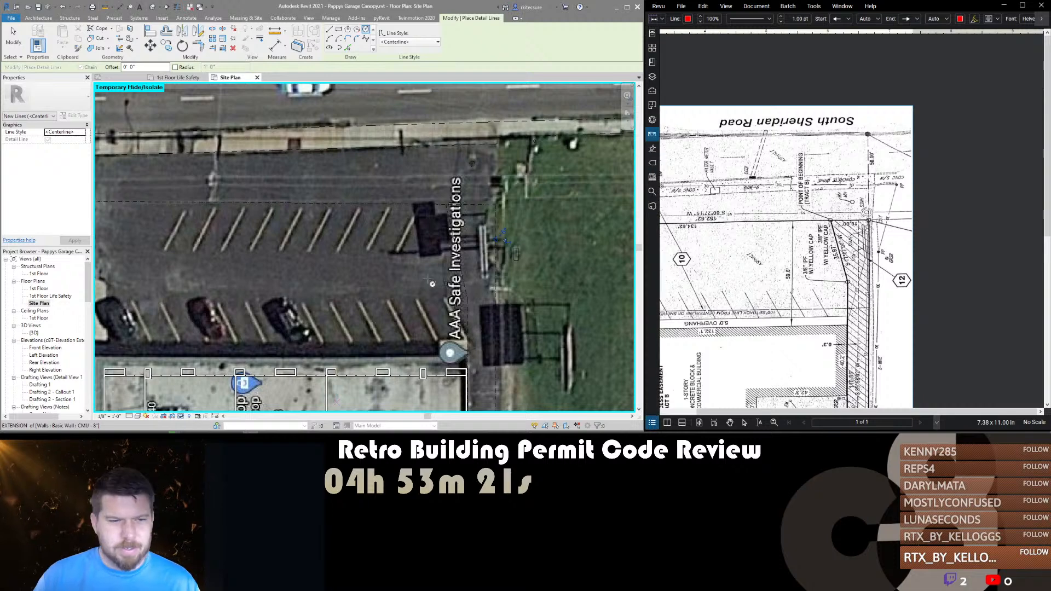
pyautogui.scroll(2, 494, 265)
pyautogui.scroll(1, 494, 264)
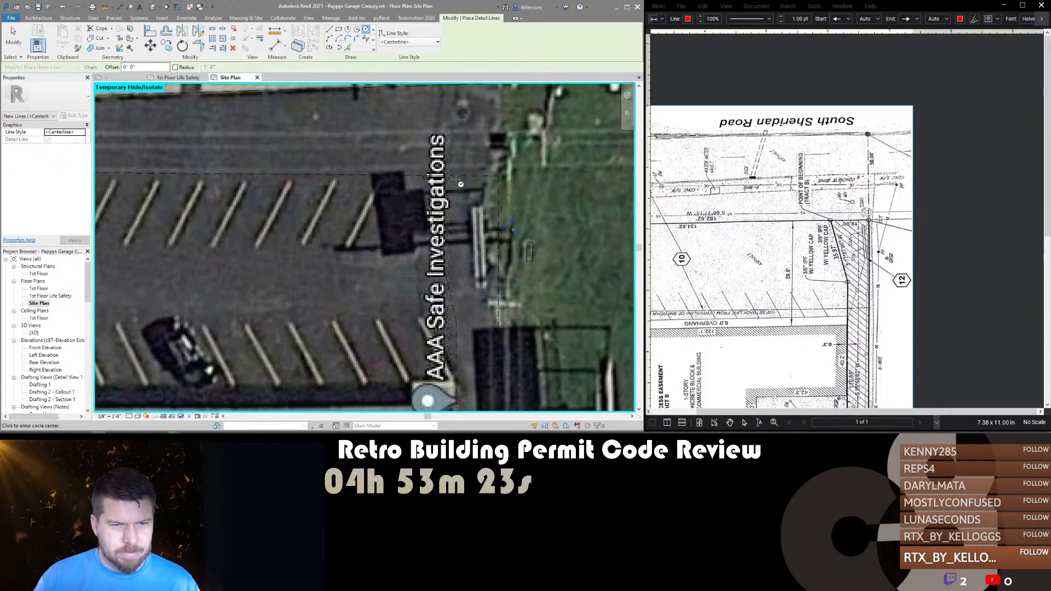
pyautogui.click(339, 29)
pyautogui.click(475, 190)
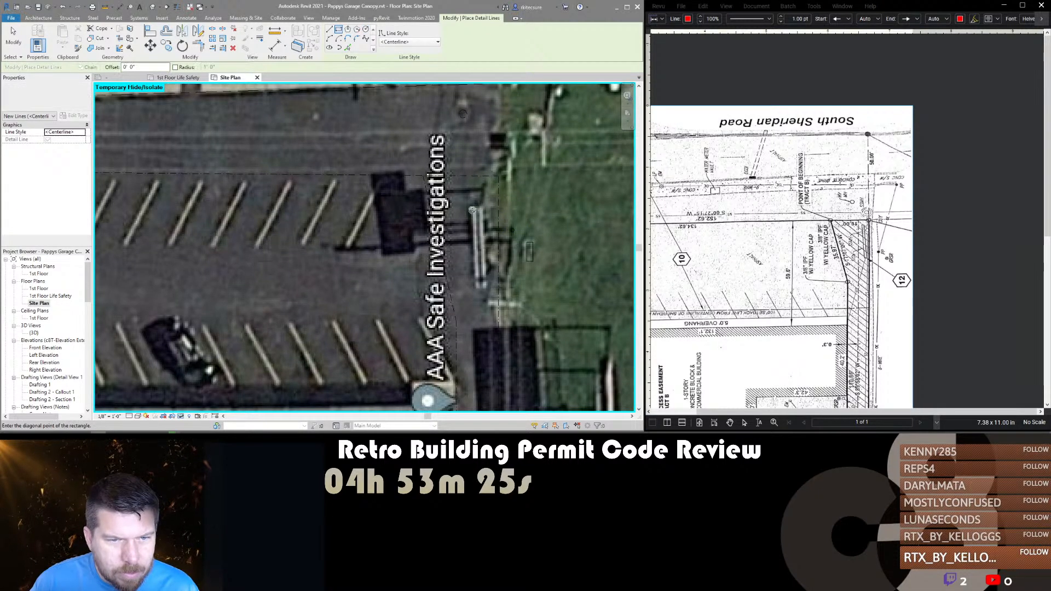
pyautogui.click(486, 288)
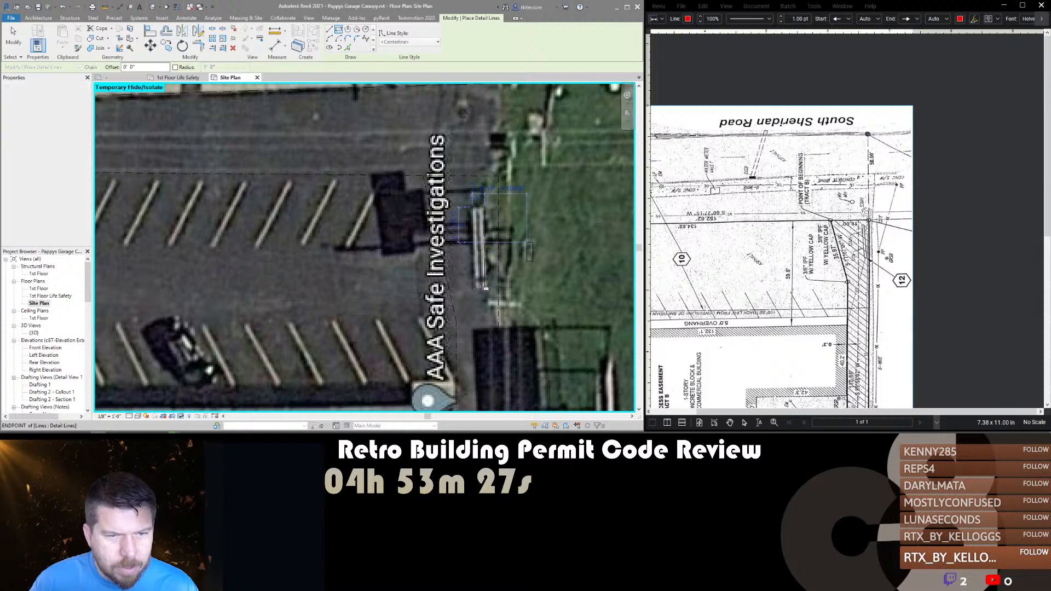
pyautogui.press('Escape')
pyautogui.press('Escape')
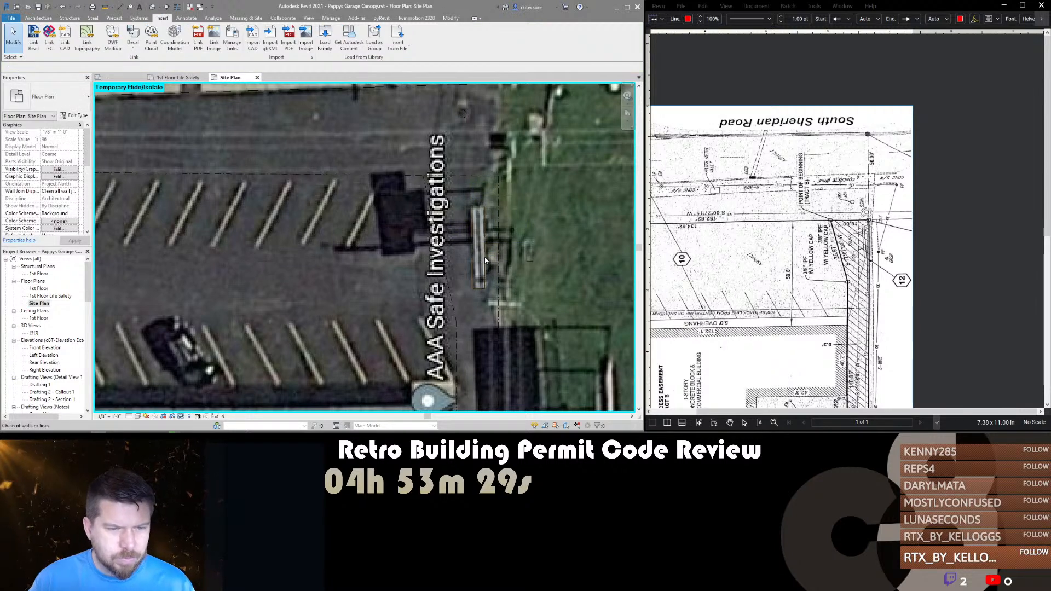
# Rotate the narrow sign rectangle slightly to align with the white sign in the aerial image.
pyautogui.click(485, 260)
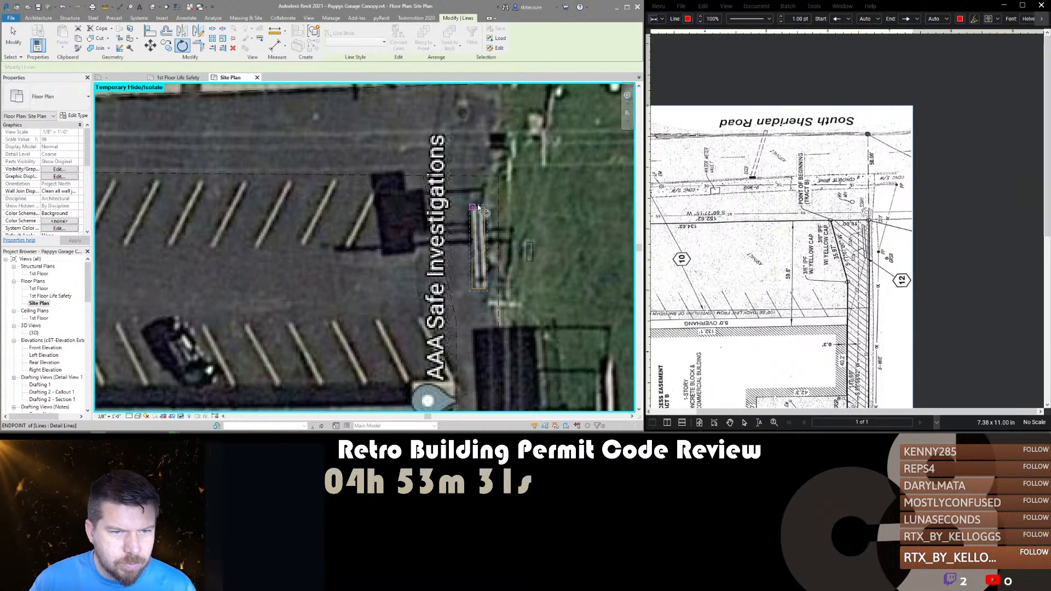
pyautogui.click(476, 294)
pyautogui.click(497, 261)
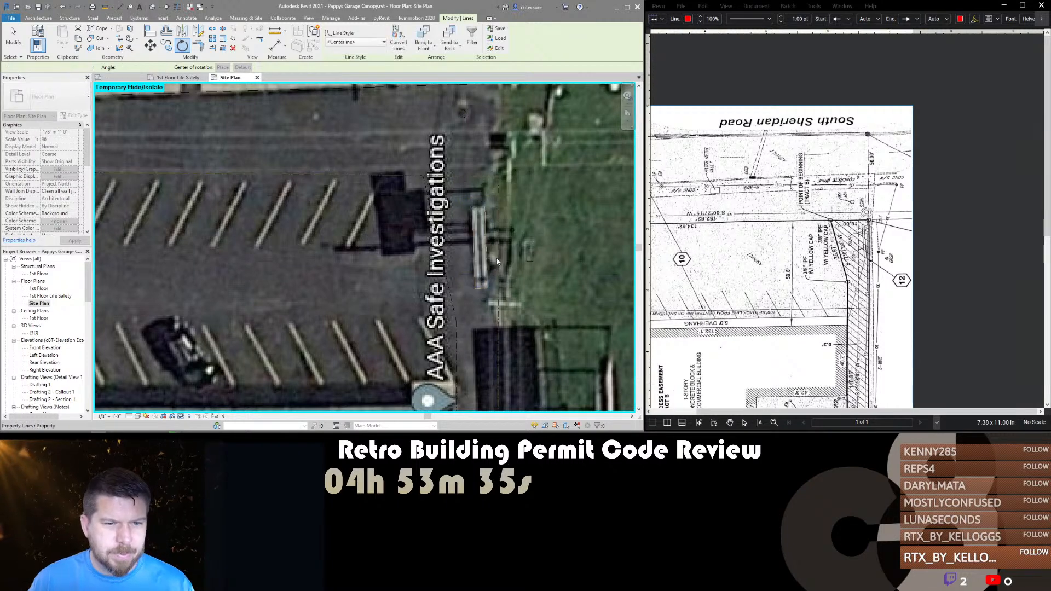
pyautogui.press('Escape')
# Compare the South Sheridan Road frontage and poles on the survey PDF with the parking lot in the site plan.
pyautogui.scroll(-3, 496, 261)
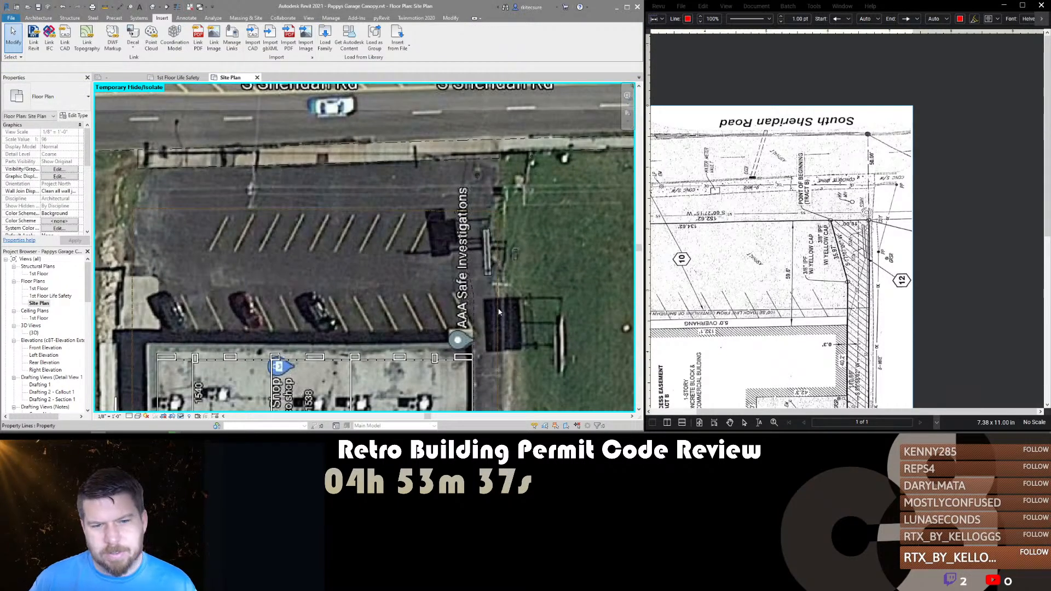
pyautogui.moveTo(774, 304); pyautogui.dragTo(741, 234, button='middle')
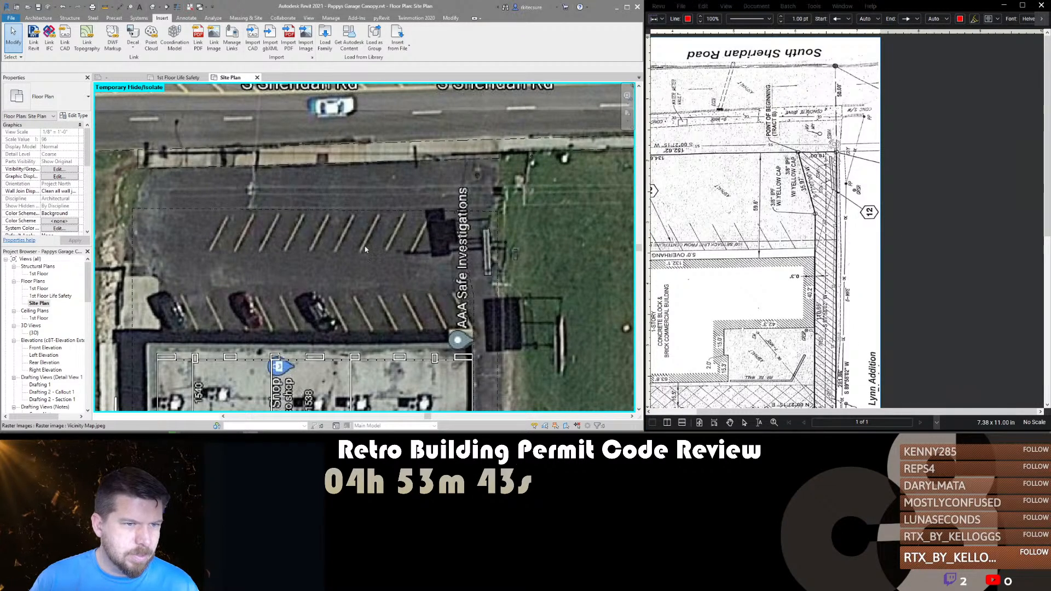
pyautogui.moveTo(729, 233); pyautogui.dragTo(752, 282, button='middle')
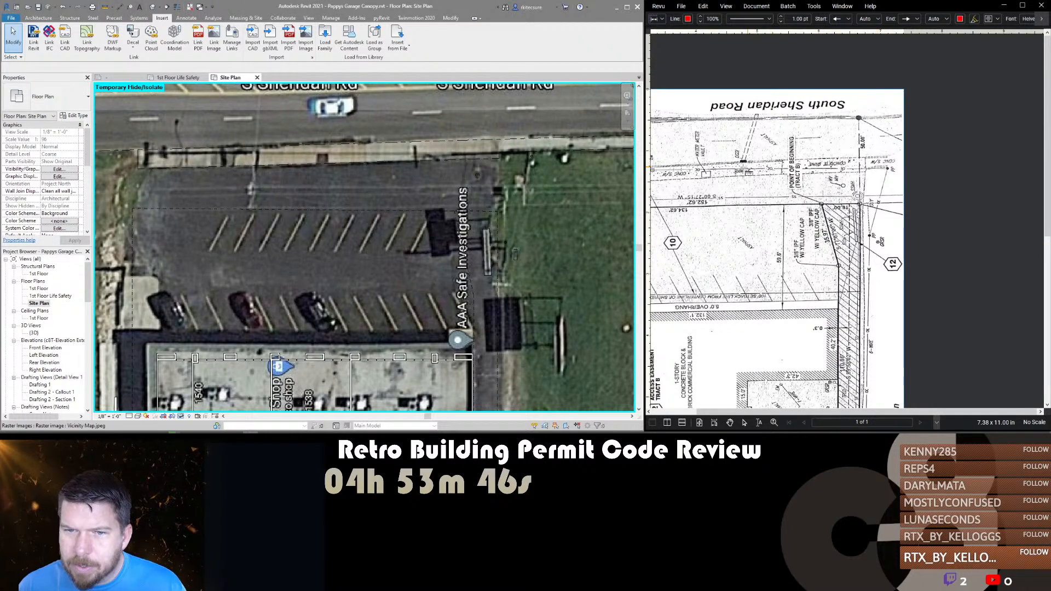
pyautogui.moveTo(713, 186); pyautogui.dragTo(853, 199, button='middle')
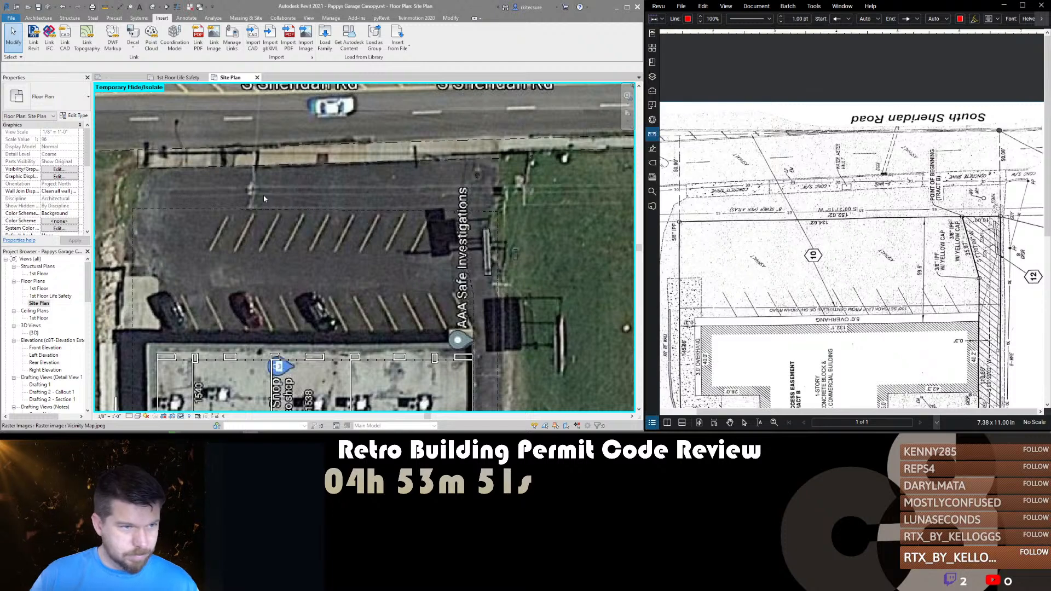
pyautogui.click(405, 184)
pyautogui.scroll(2, 405, 183)
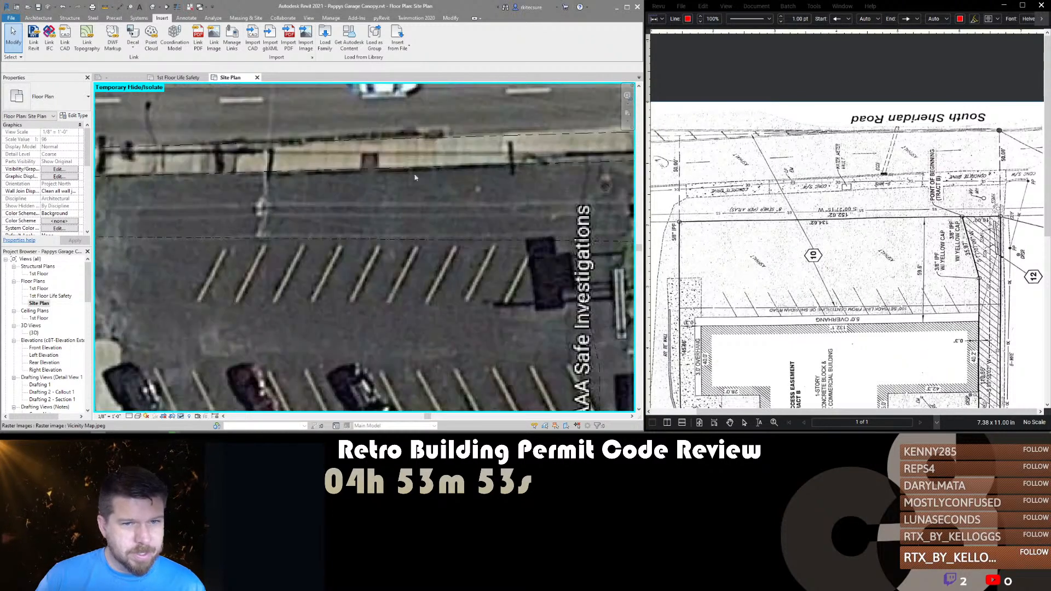
pyautogui.scroll(2, 248, 171)
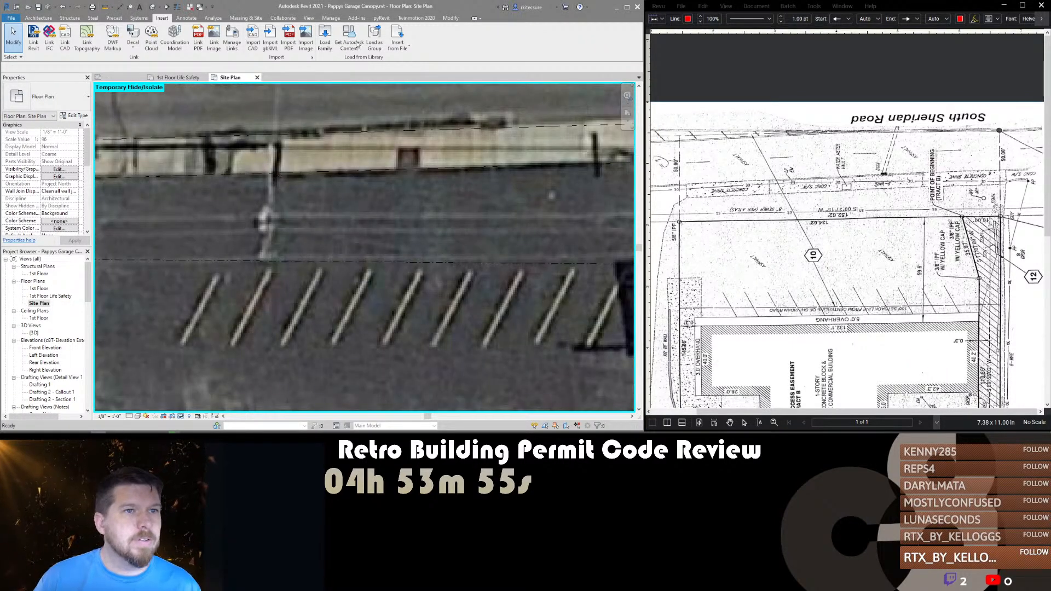
# Try to draw a small detail circle at the pole in the sidewalk along S Sheridan Rd.
pyautogui.press('d')
pyautogui.press('l')
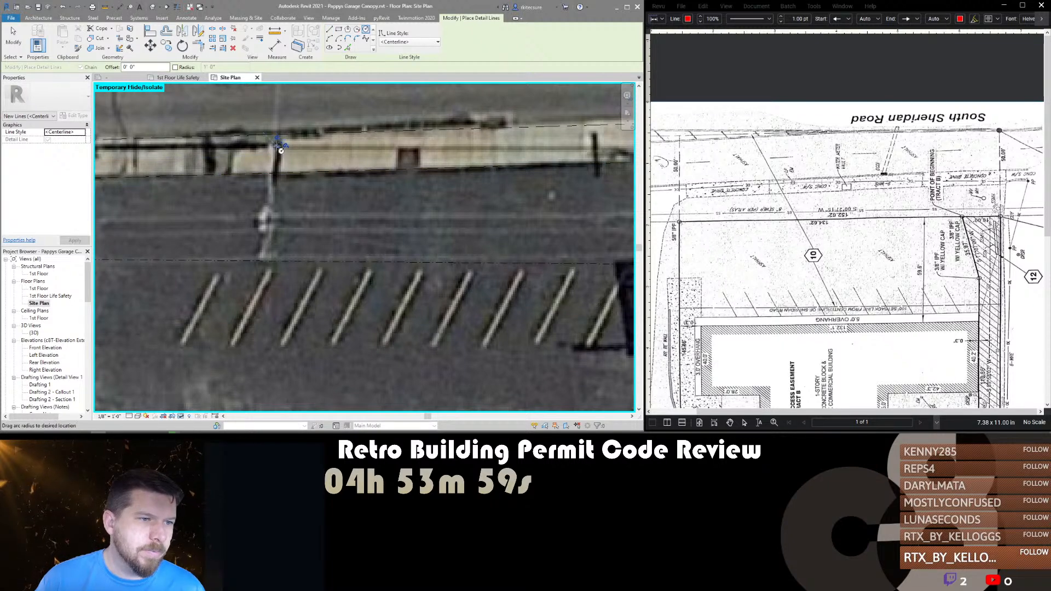
pyautogui.click(280, 148)
pyautogui.click(280, 150)
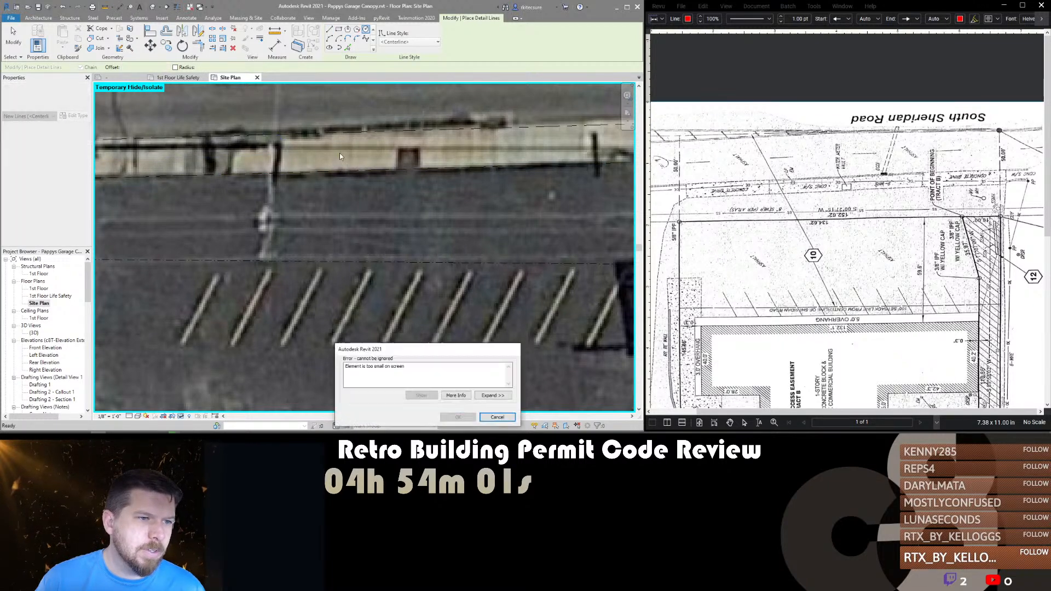
pyautogui.click(496, 418)
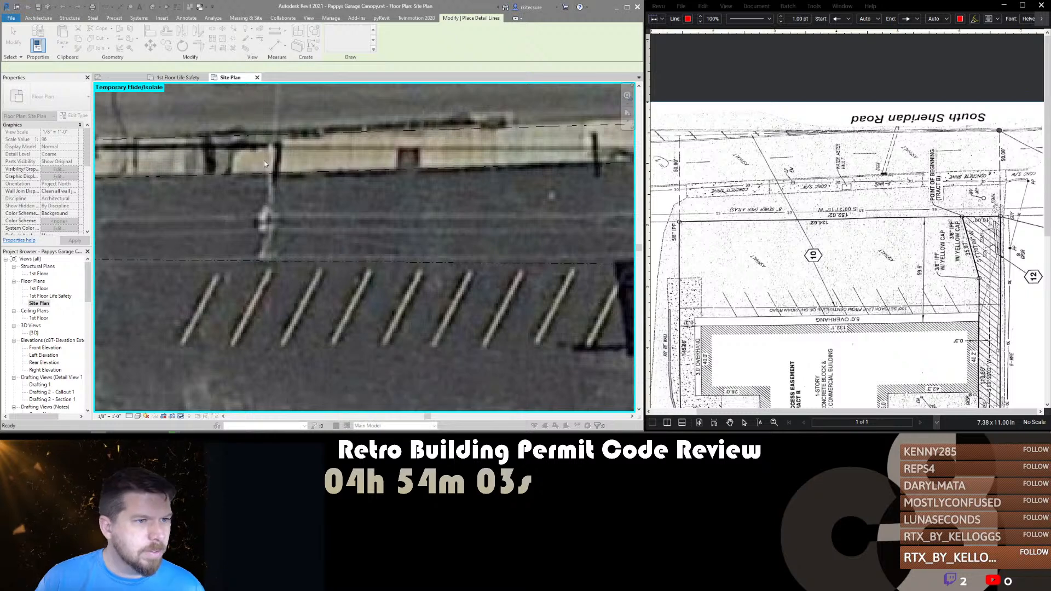
# Draw a small detail circle at the base of the sidewalk pole in front of the parking lot.
pyautogui.scroll(5, 263, 160)
pyautogui.press('Escape')
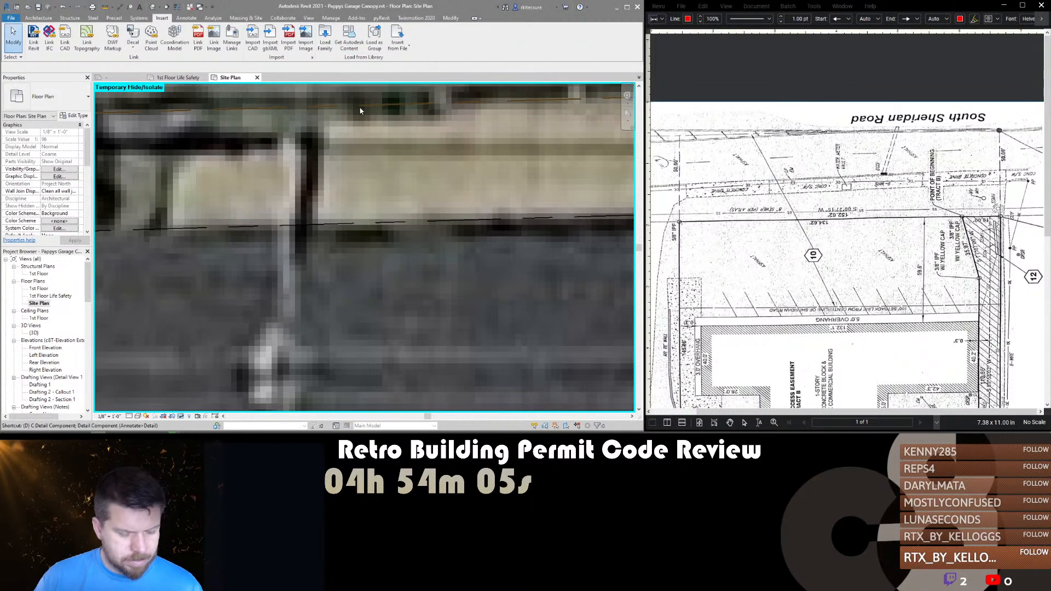
pyautogui.press('d')
pyautogui.press('l')
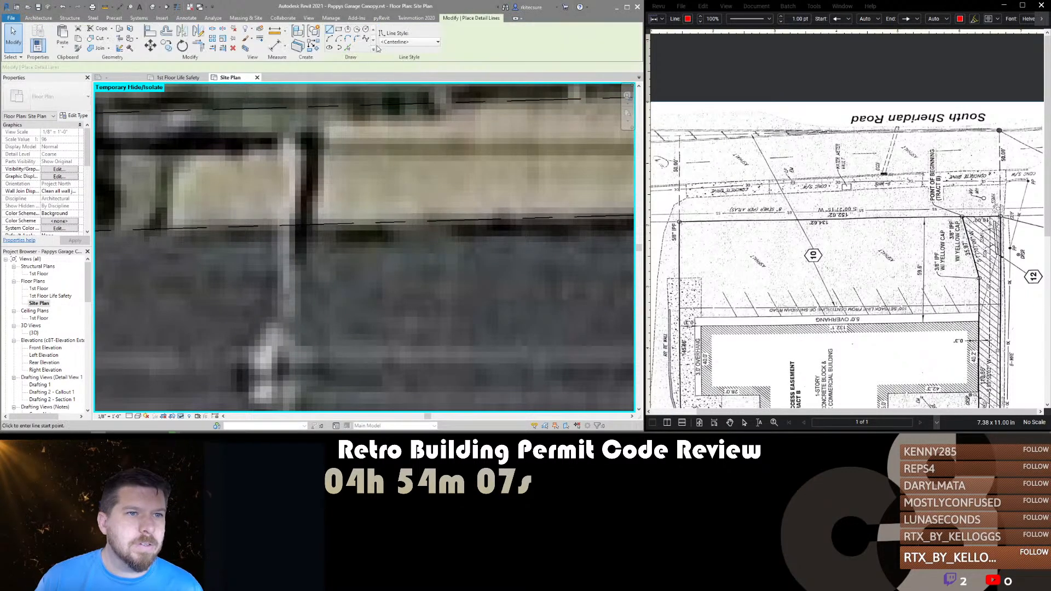
pyautogui.click(303, 137)
pyautogui.click(308, 140)
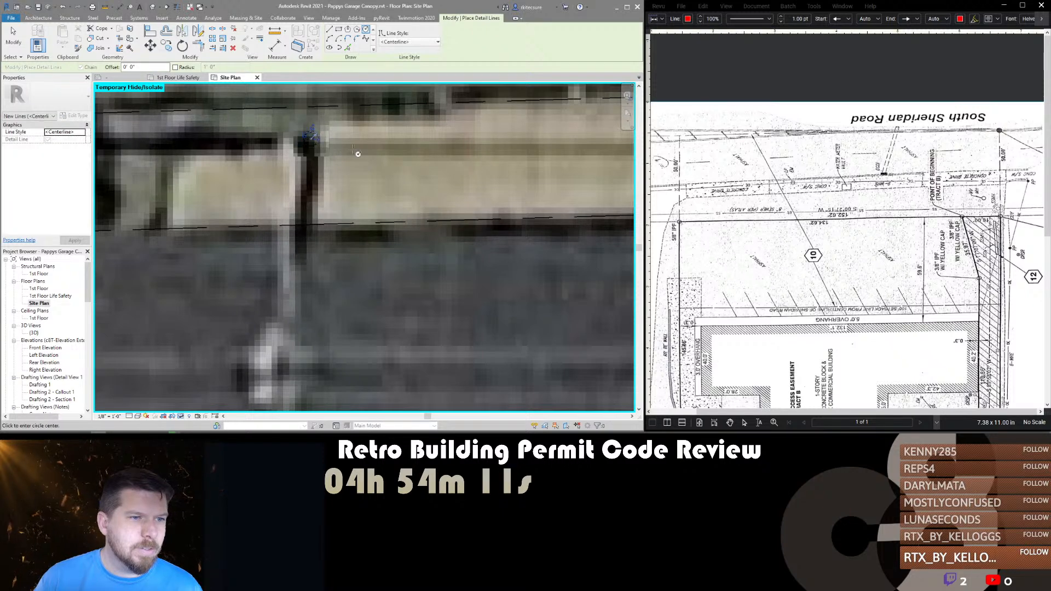
pyautogui.scroll(-2, 311, 163)
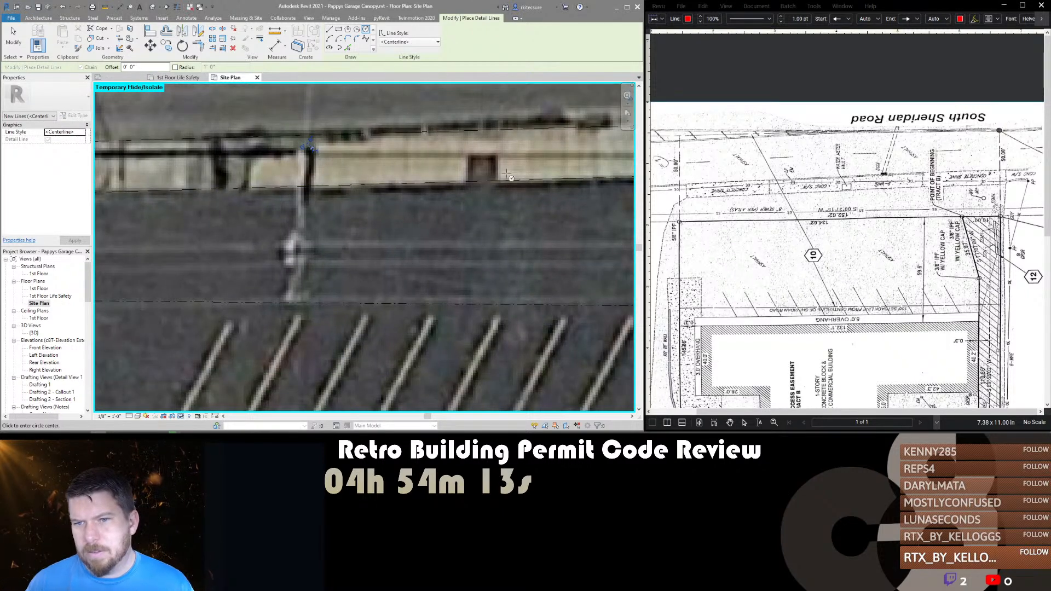
# Compare the poles and signs around the parking lot on S Sheridan Rd in the aerial image with Street View.
pyautogui.scroll(-3, 416, 173)
pyautogui.scroll(-2, 416, 173)
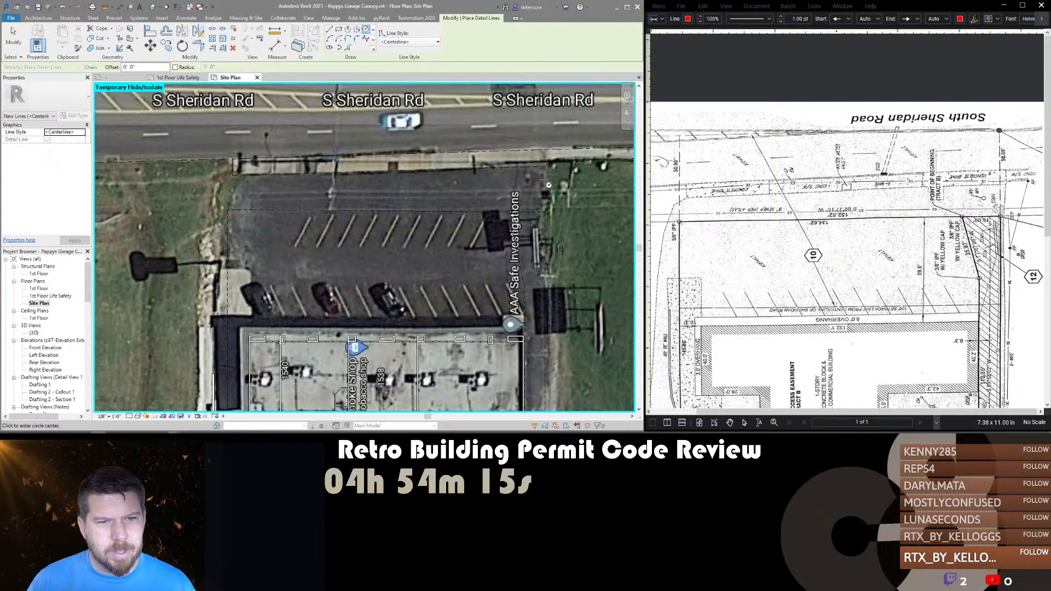
pyautogui.scroll(2, 521, 171)
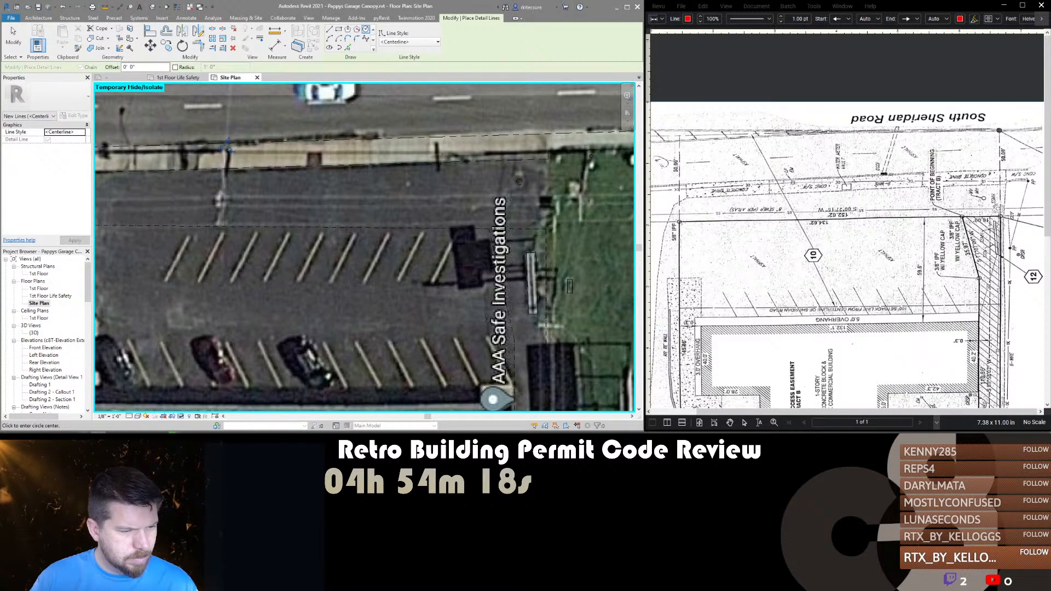
pyautogui.hotkey('alt', 'Tab')
pyautogui.moveTo(913, 259); pyautogui.dragTo(799, 229)
pyautogui.scroll(-4, 521, 215)
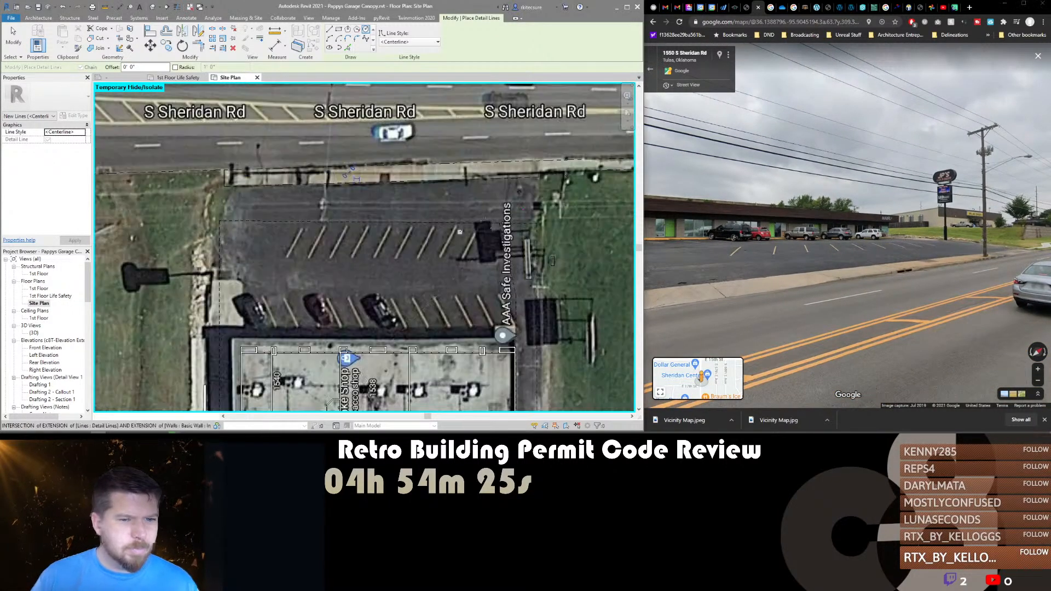
pyautogui.scroll(3, 266, 263)
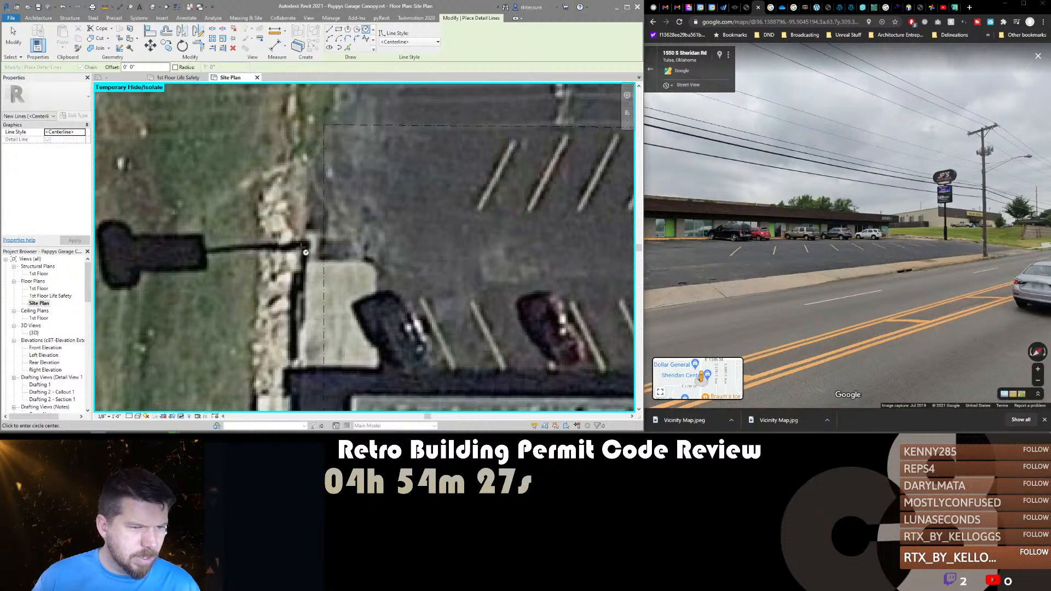
pyautogui.scroll(-2, 306, 252)
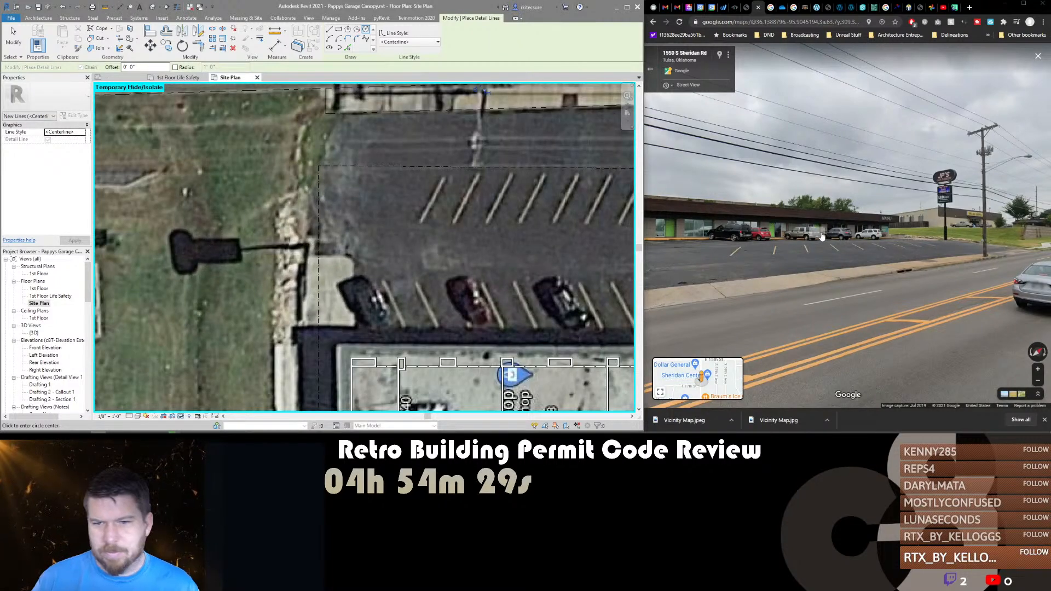
pyautogui.moveTo(821, 236); pyautogui.dragTo(772, 237)
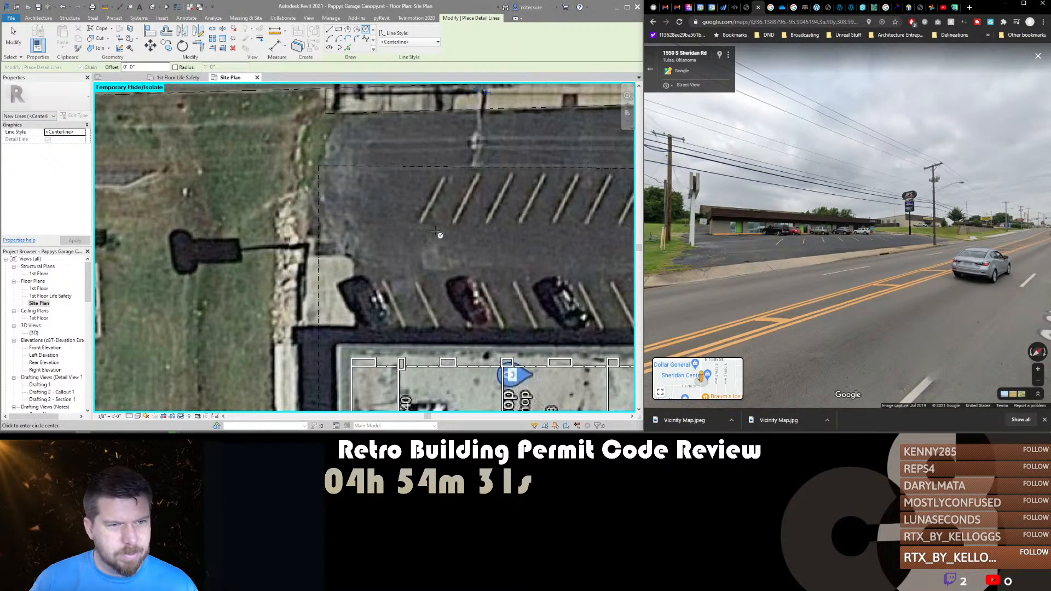
pyautogui.scroll(-3, 436, 232)
pyautogui.scroll(1, 476, 246)
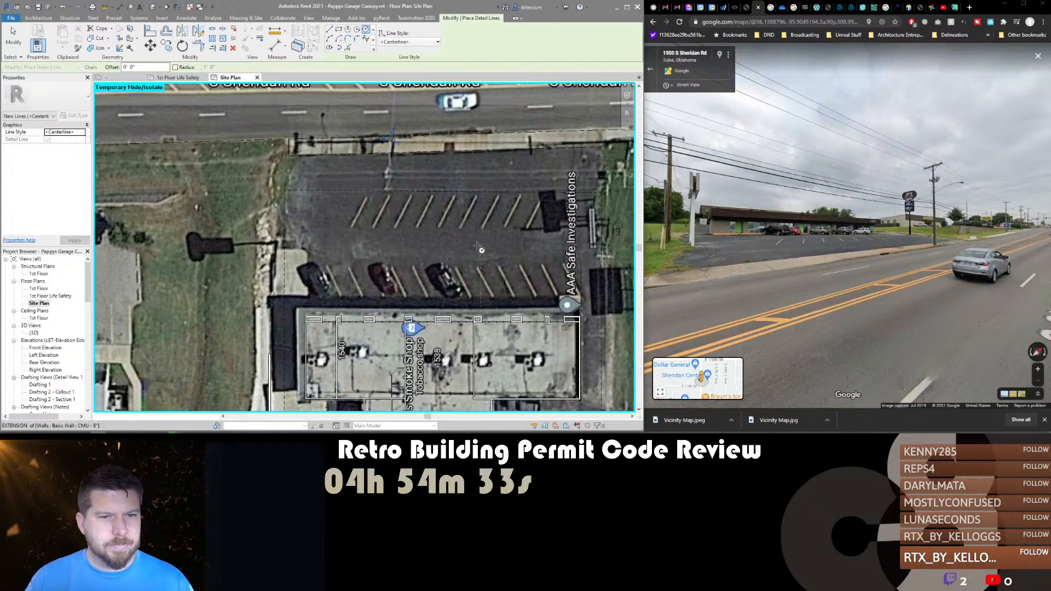
pyautogui.press('Escape')
# Draw a horizontal Centerline-style detail line about 340' long along the middle of S Sheridan Rd, spanning the aerial image.
pyautogui.moveTo(438, 247); pyautogui.dragTo(387, 237, button='middle')
pyautogui.scroll(-1, 389, 237)
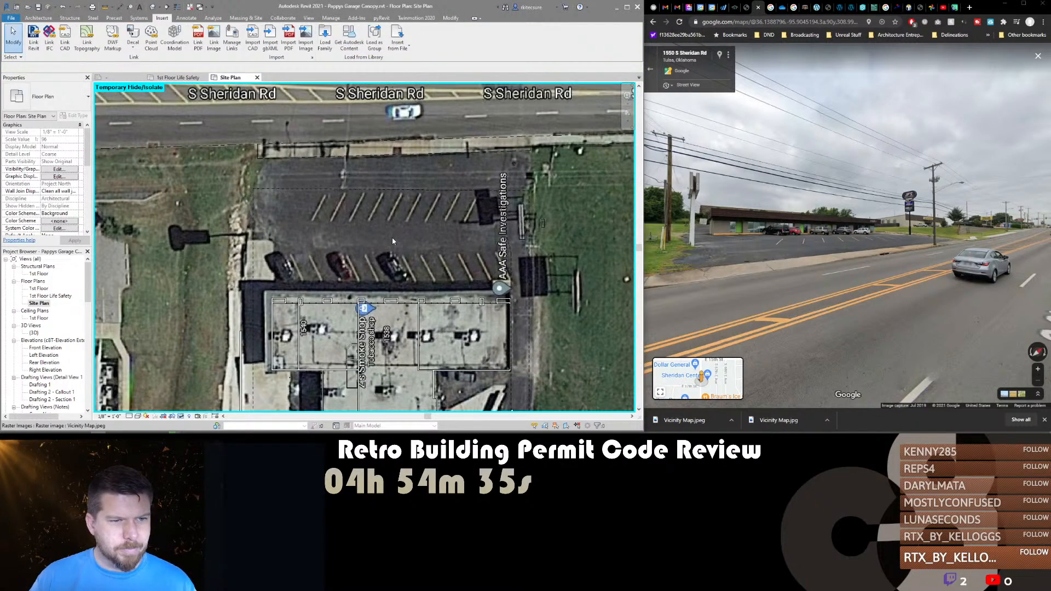
pyautogui.click(392, 239)
pyautogui.scroll(-1, 392, 240)
pyautogui.scroll(3, 348, 112)
pyautogui.moveTo(344, 120); pyautogui.dragTo(311, 240, button='middle')
pyautogui.scroll(-2, 359, 212)
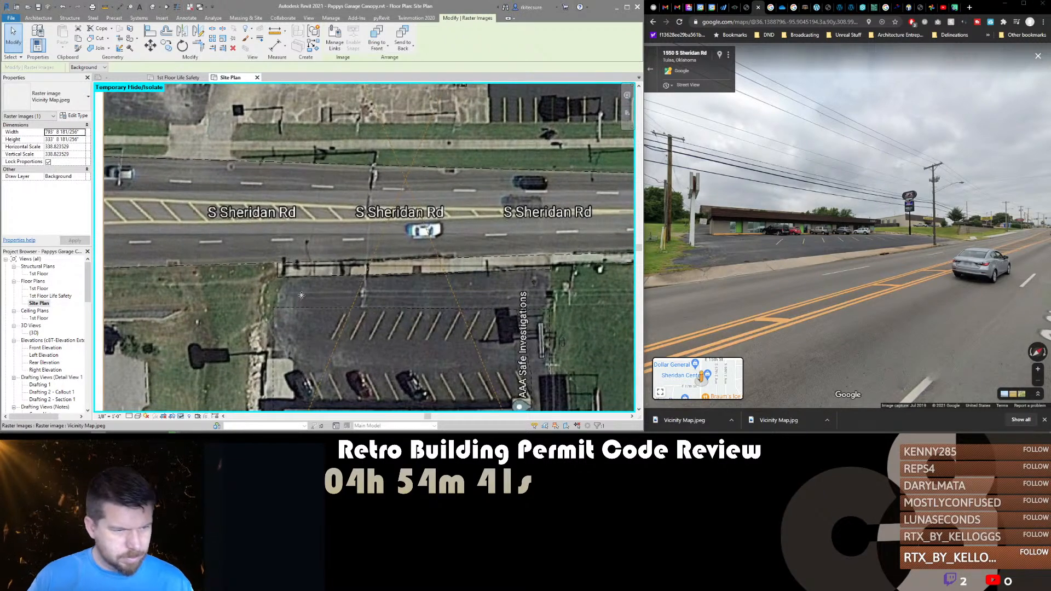
pyautogui.press('d')
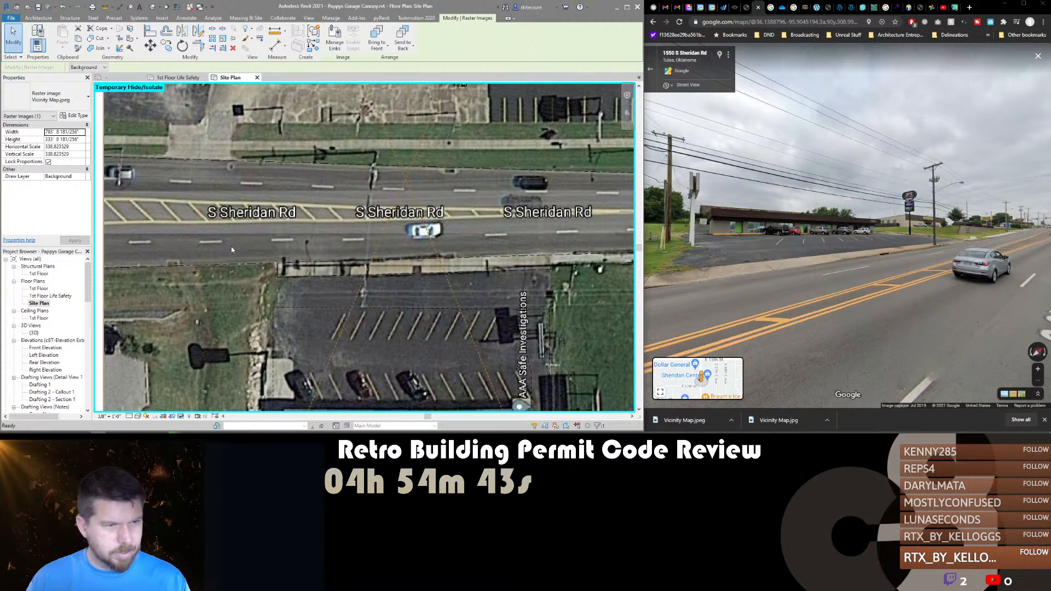
pyautogui.press('d')
pyautogui.press('l')
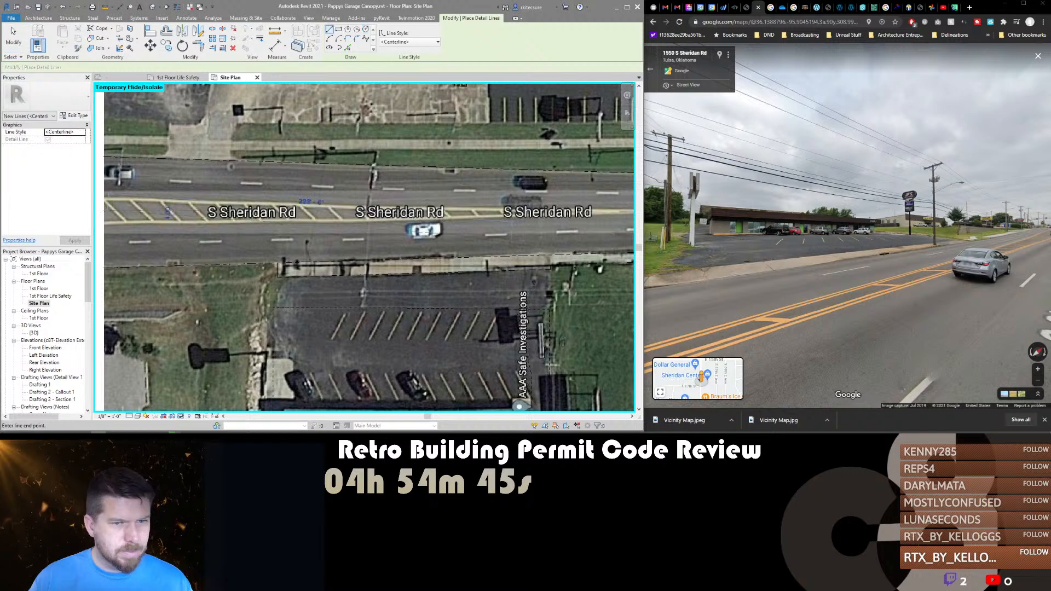
pyautogui.moveTo(631, 212); pyautogui.dragTo(554, 207, button='middle')
pyautogui.scroll(-2, 547, 207)
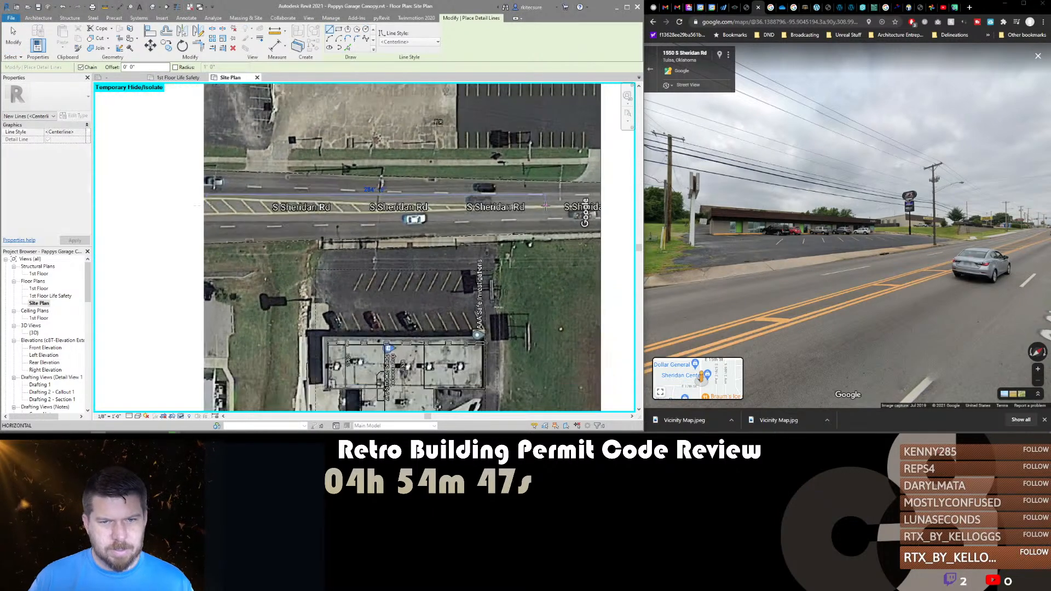
pyautogui.press('Escape')
pyautogui.press('Escape')
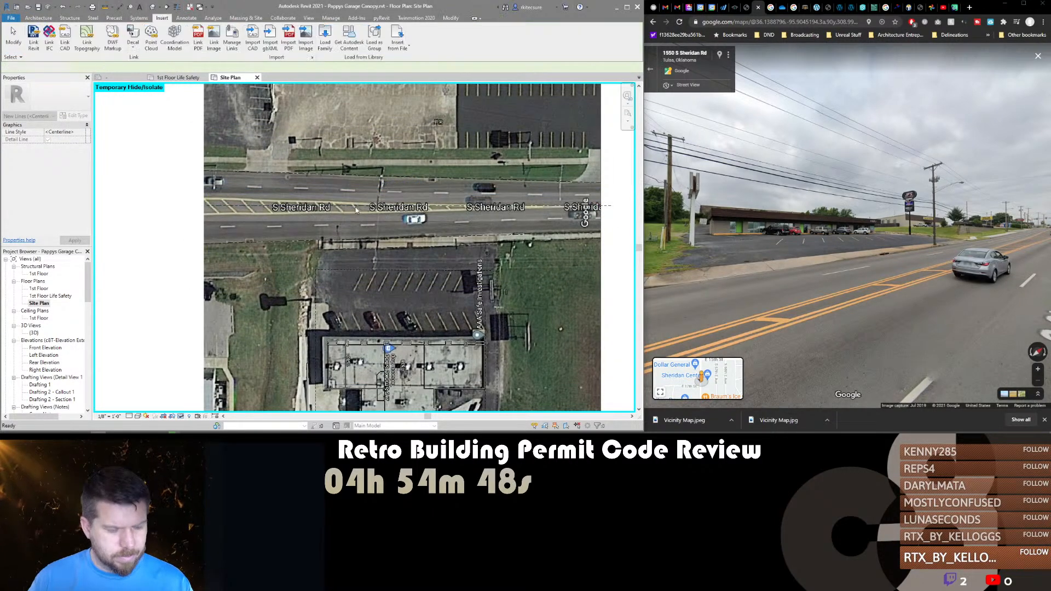
# Add an aligned dimension between the S Sheridan Rd centerline and the front property line.
pyautogui.scroll(2, 355, 207)
pyautogui.press('i')
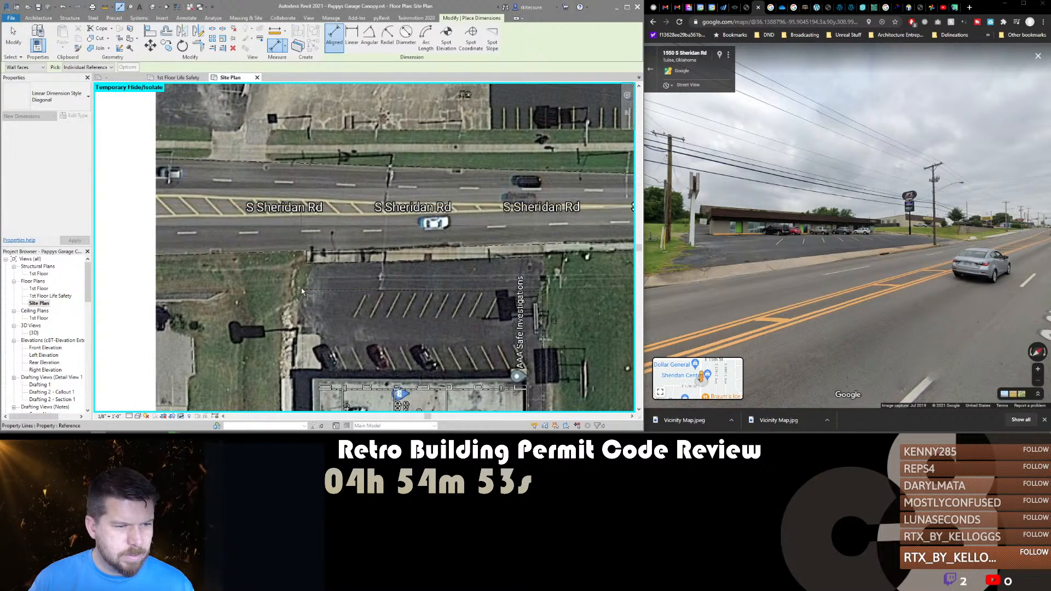
pyautogui.press('Escape')
pyautogui.press('Escape')
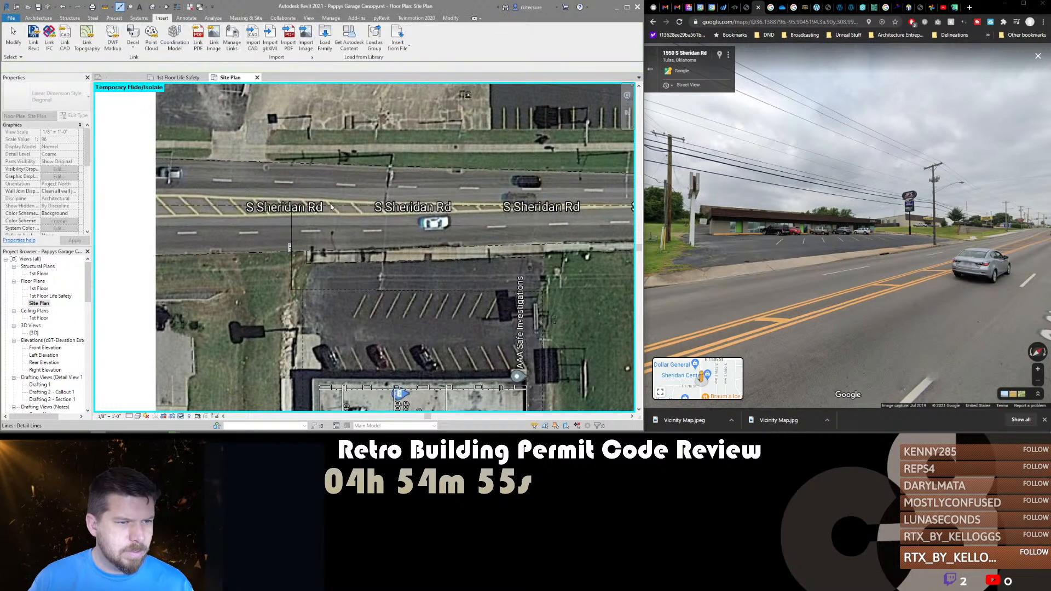
# Set the distance between the S Sheridan Rd centerline and the front property line to 50'.
pyautogui.click(331, 207)
pyautogui.click(290, 248)
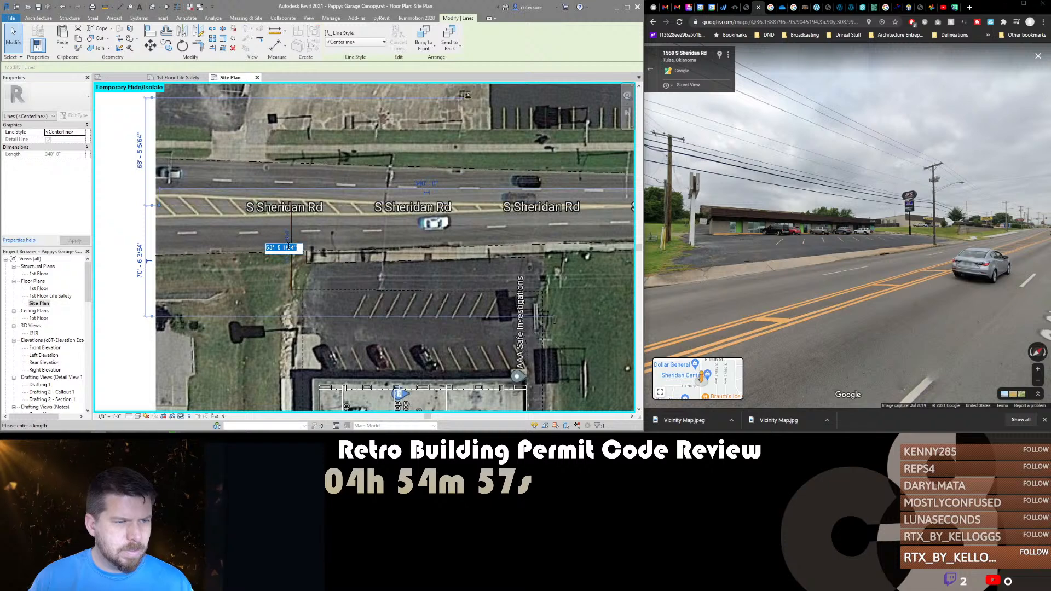
pyautogui.write('50')
pyautogui.press('Return')
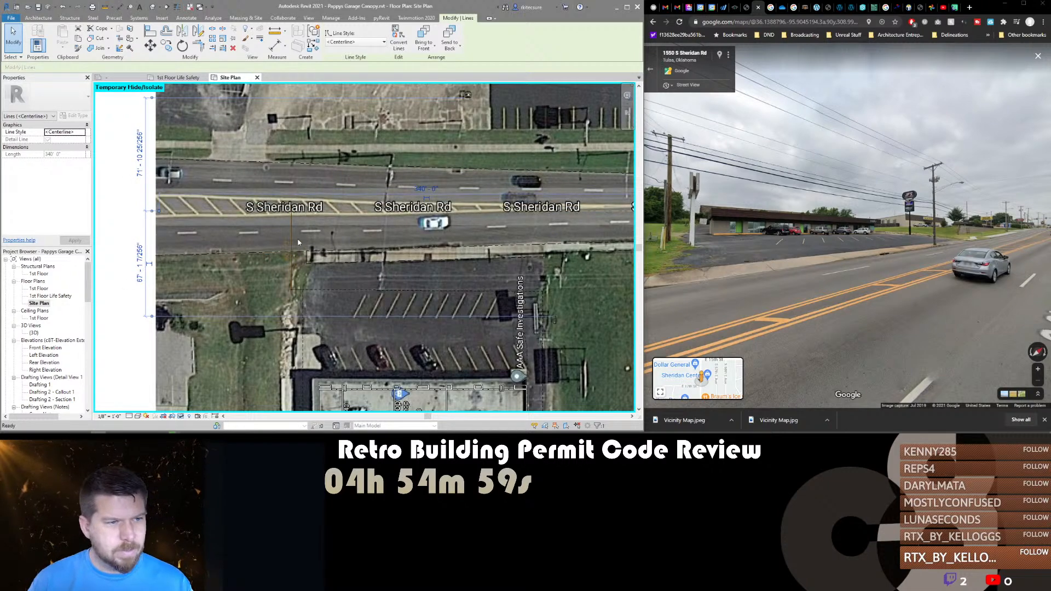
pyautogui.press('Escape')
# Adjust the endpoint of the S Sheridan Rd centerline just past the Google watermark, making the line about 339' long.
pyautogui.scroll(-1, 246, 227)
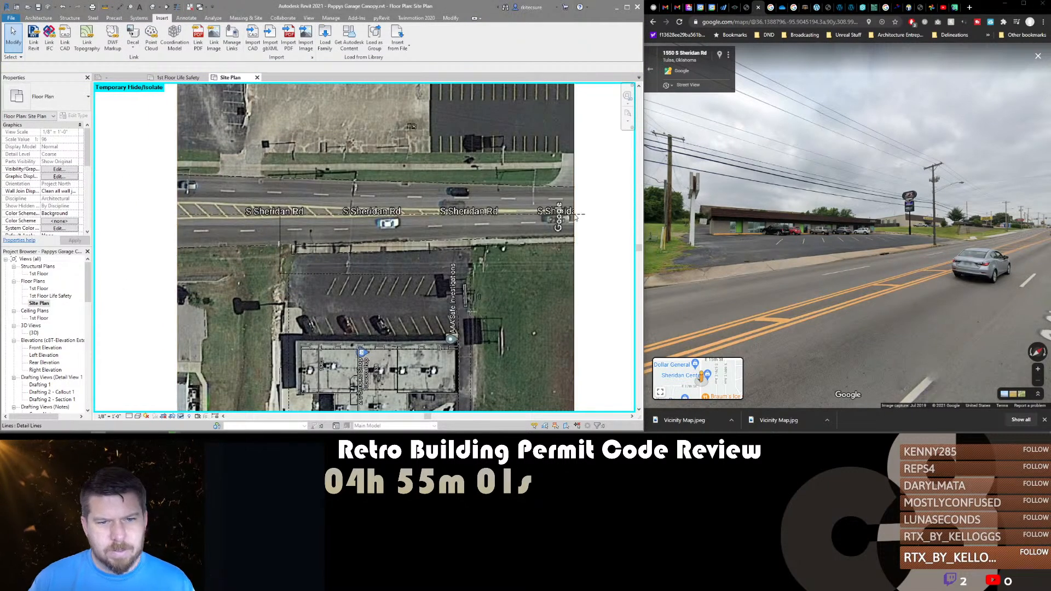
pyautogui.scroll(2, 584, 220)
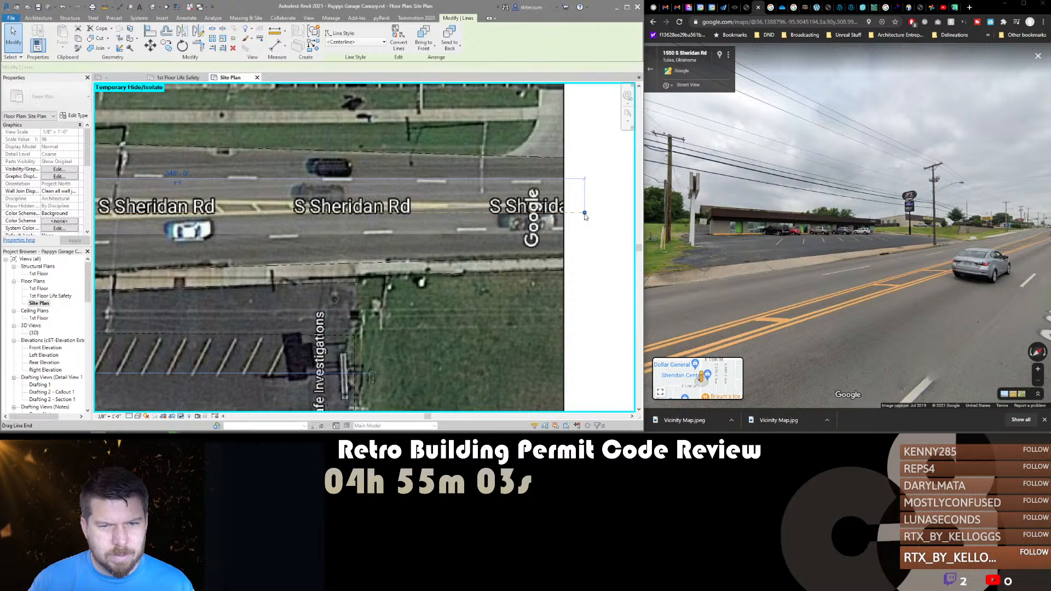
pyautogui.press('d')
pyautogui.press('l')
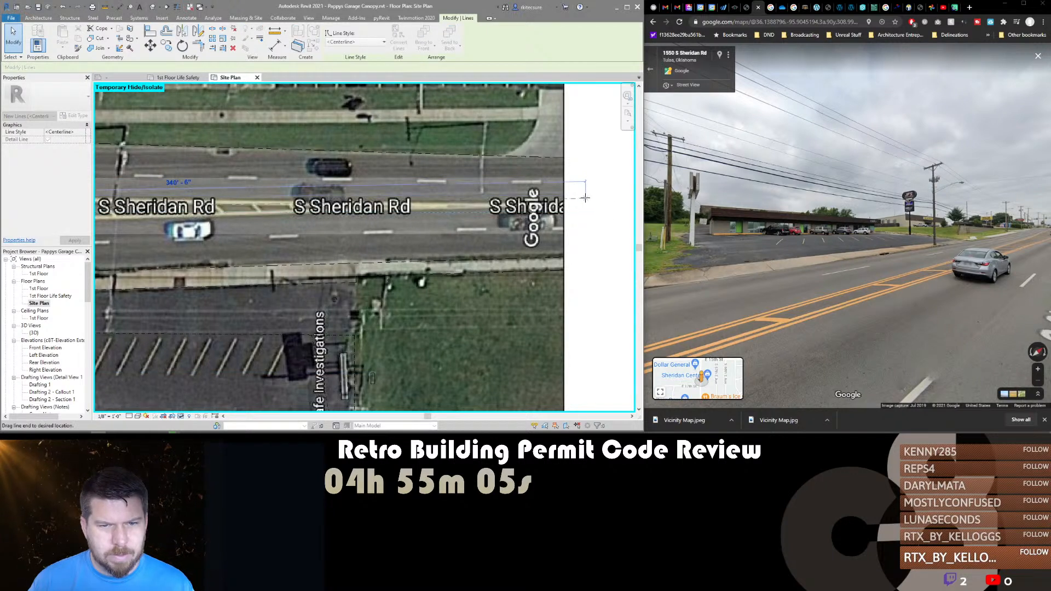
pyautogui.click(582, 188)
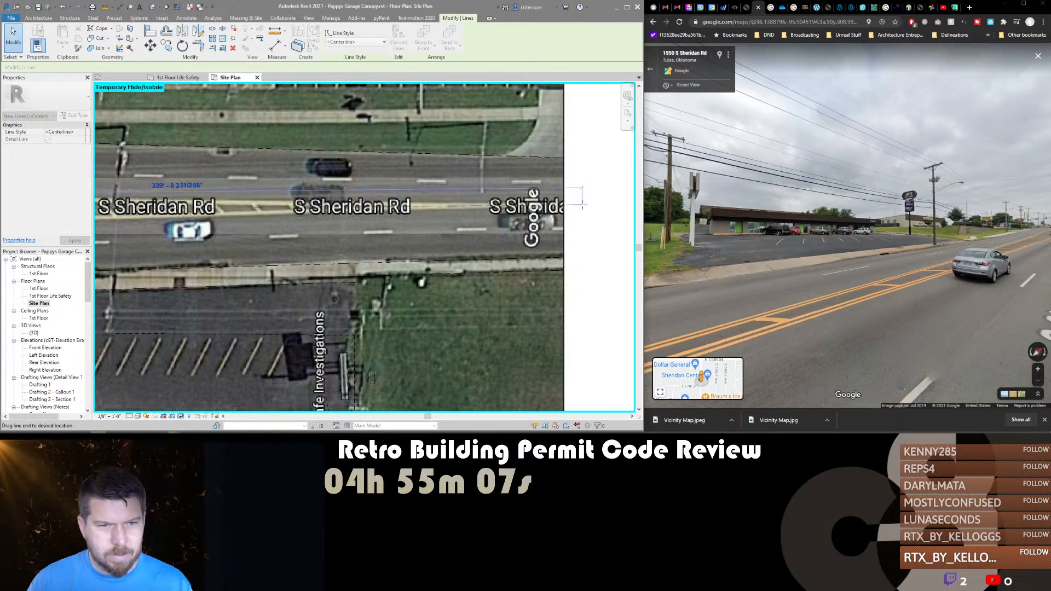
pyautogui.moveTo(582, 206); pyautogui.dragTo(583, 206)
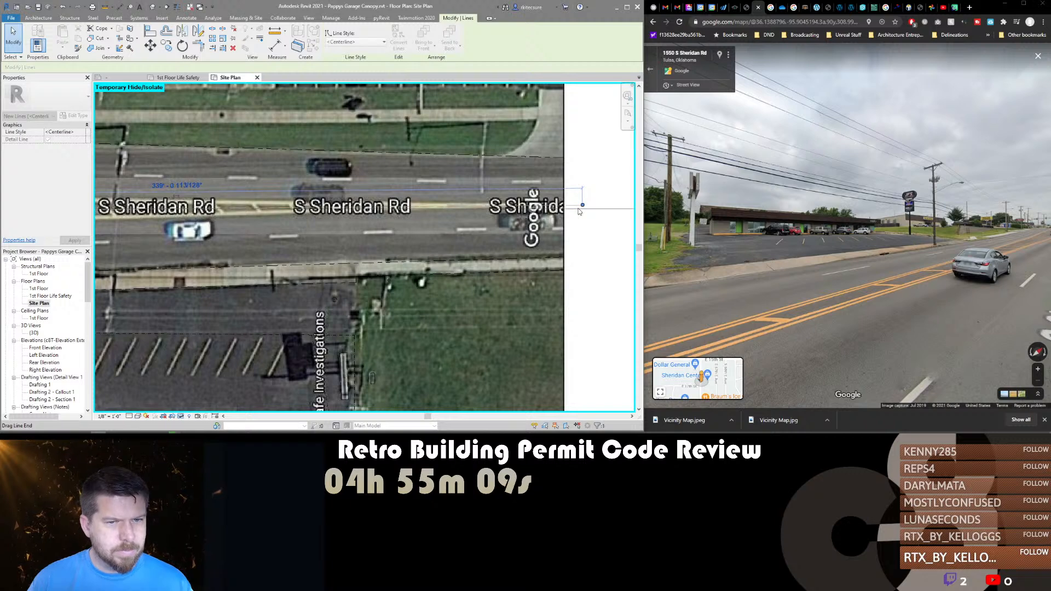
pyautogui.scroll(-2, 583, 206)
pyautogui.moveTo(240, 246); pyautogui.dragTo(323, 241, button='middle')
pyautogui.press('Escape')
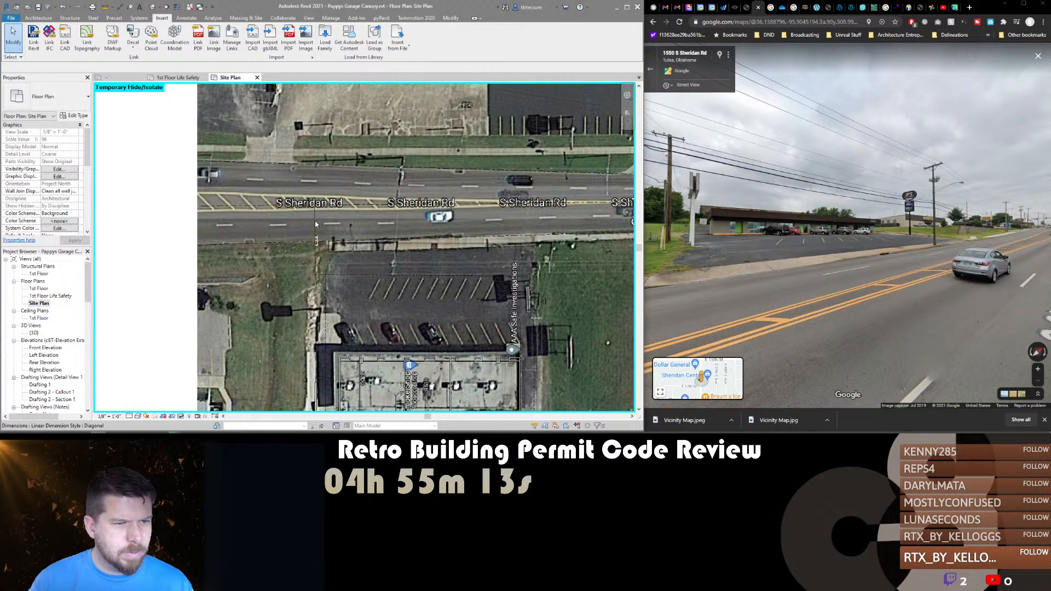
# Temporarily hide the Vicinity Map aerial image in the site plan.
pyautogui.scroll(-1, 314, 221)
pyautogui.scroll(-1, 315, 225)
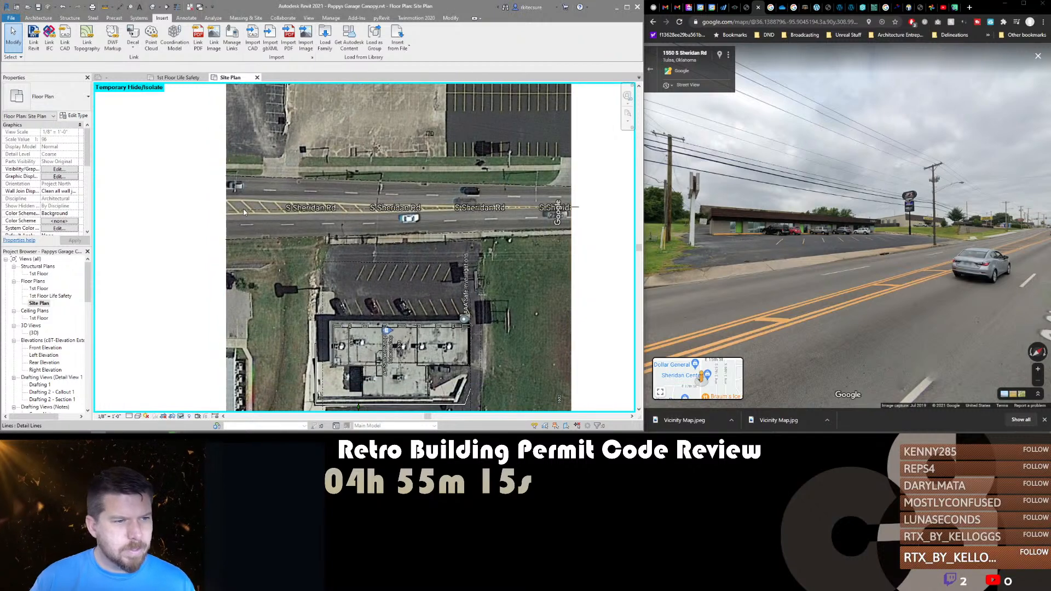
pyautogui.moveTo(395, 221); pyautogui.dragTo(385, 221, button='middle')
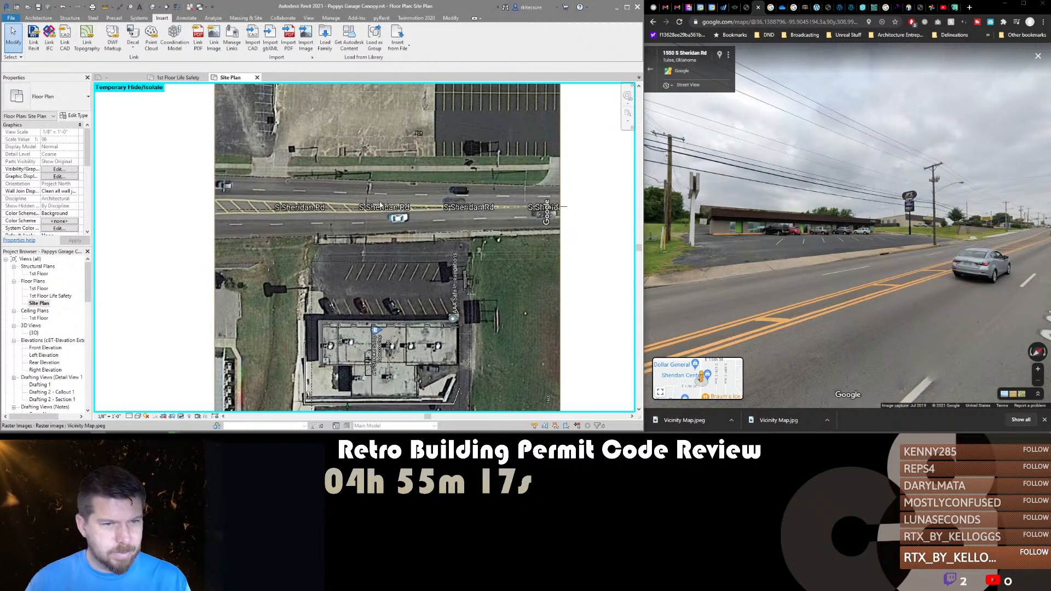
pyautogui.click(421, 156)
pyautogui.press('h')
pyautogui.press('h')
pyautogui.moveTo(399, 265); pyautogui.dragTo(391, 190, button='middle')
pyautogui.scroll(-1, 390, 190)
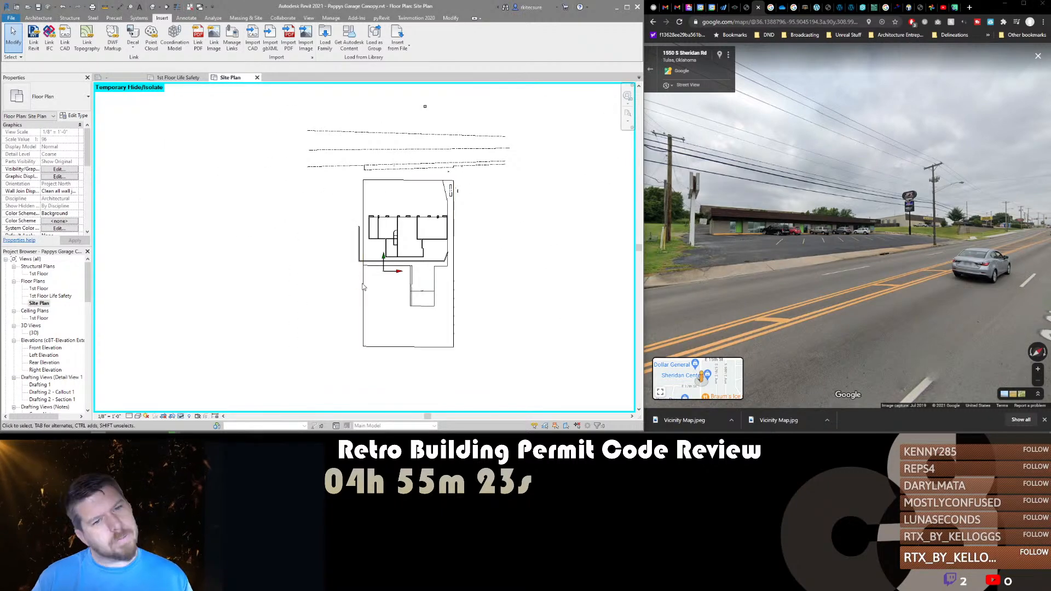
# Place a text note with a two-segment leader pointing at the small box across S Sheridan Rd from the site.
pyautogui.scroll(2, 407, 103)
pyautogui.moveTo(427, 100); pyautogui.dragTo(438, 129, button='middle')
pyautogui.moveTo(463, 178); pyautogui.dragTo(469, 225, button='middle')
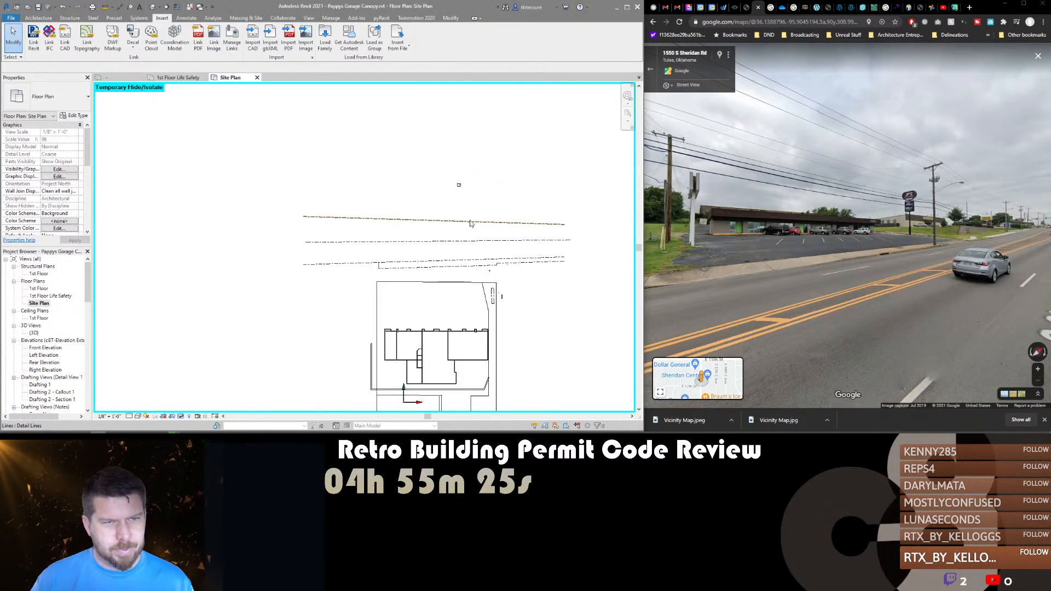
pyautogui.scroll(1, 469, 246)
pyautogui.press('t')
pyautogui.press('x')
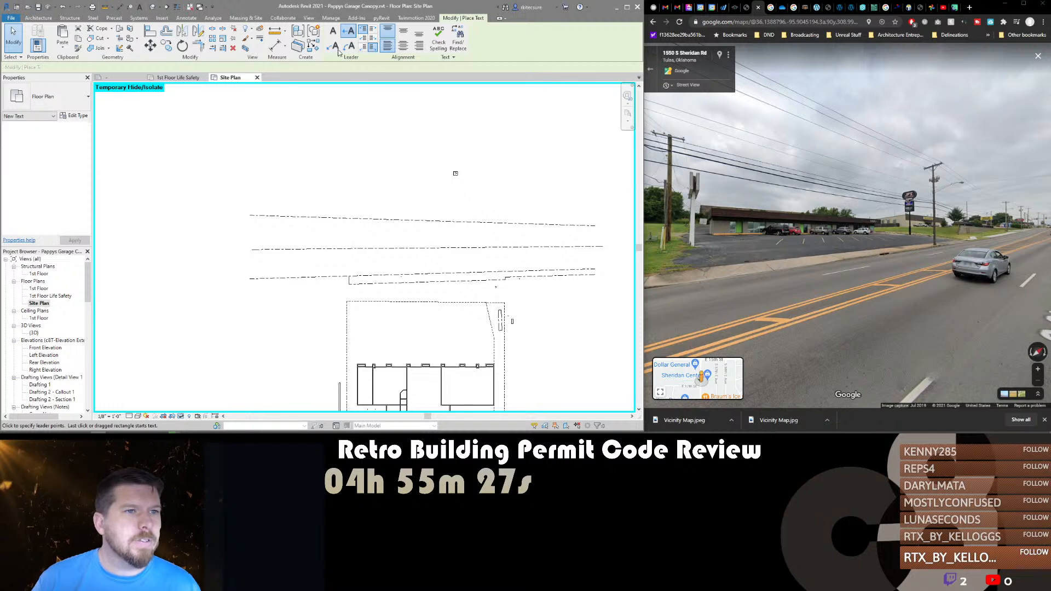
pyautogui.click(465, 164)
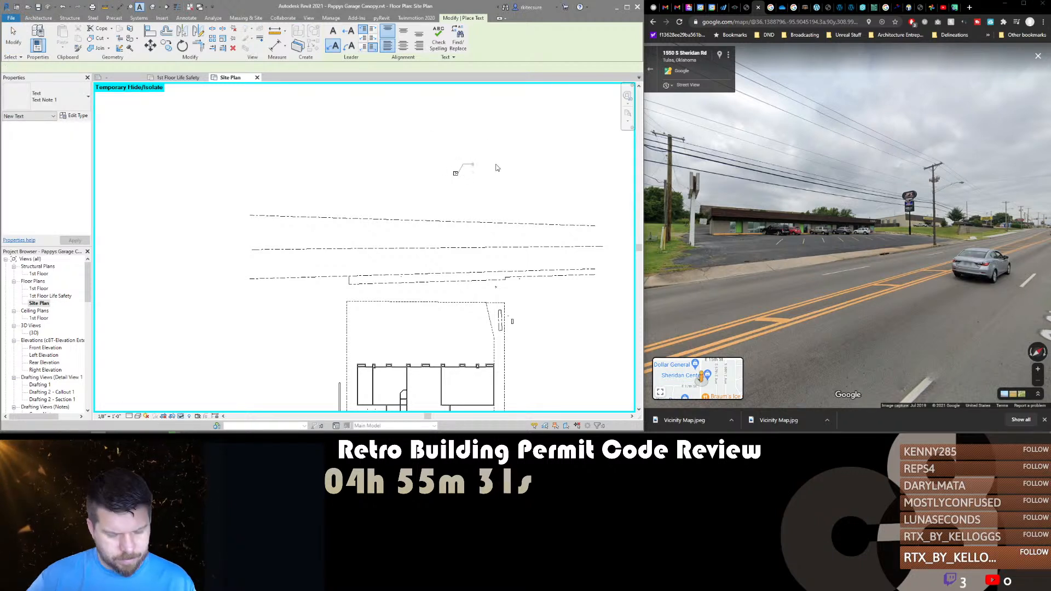
pyautogui.click(497, 167)
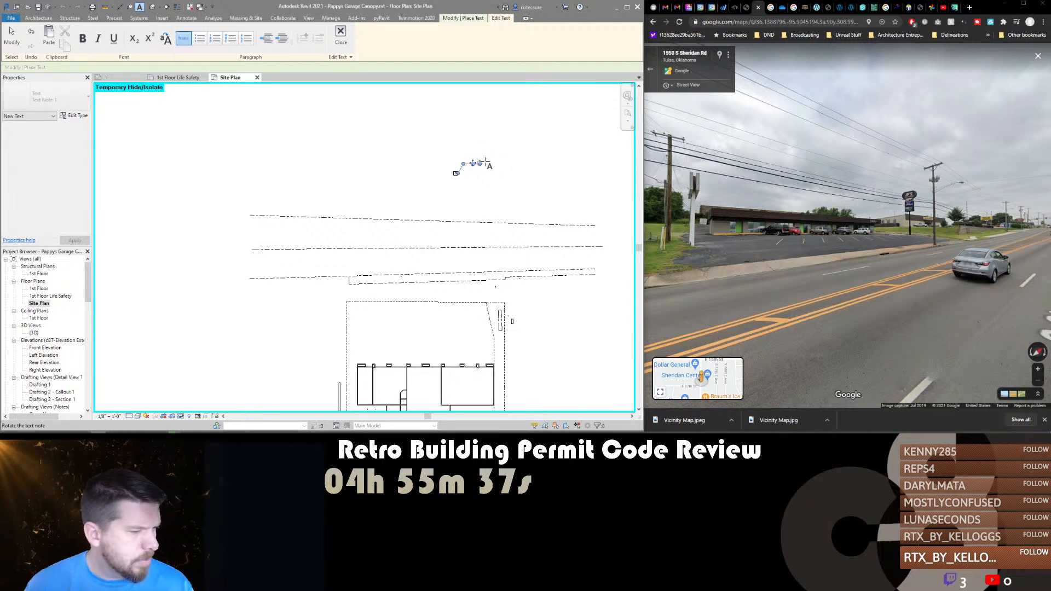
pyautogui.press('Escape')
# Inspect the new leader note and its text type against the scale of the whole site plan.
pyautogui.scroll(2, 468, 174)
pyautogui.scroll(1, 468, 177)
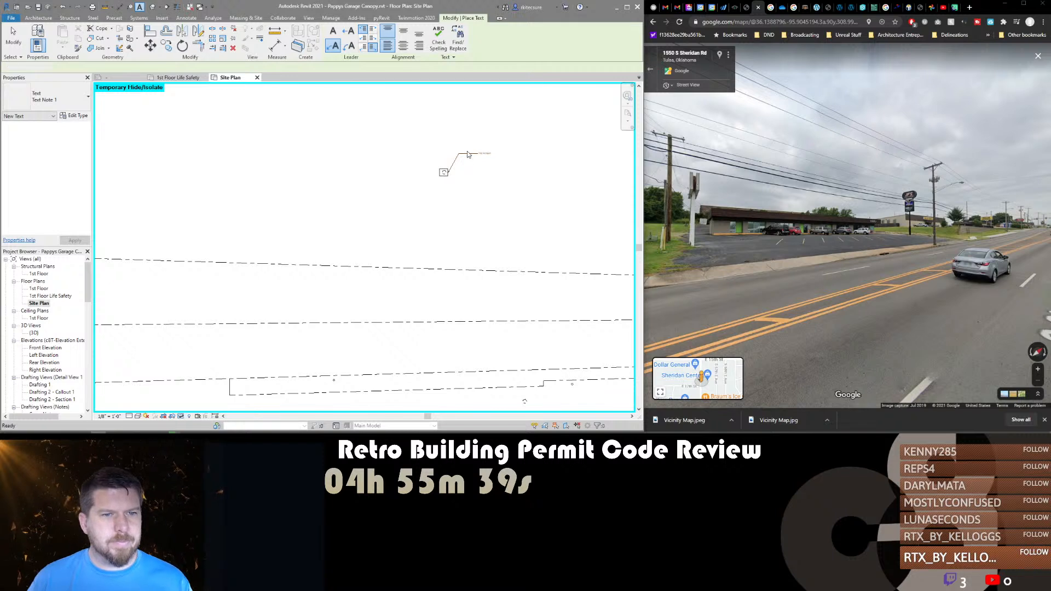
pyautogui.press('Escape')
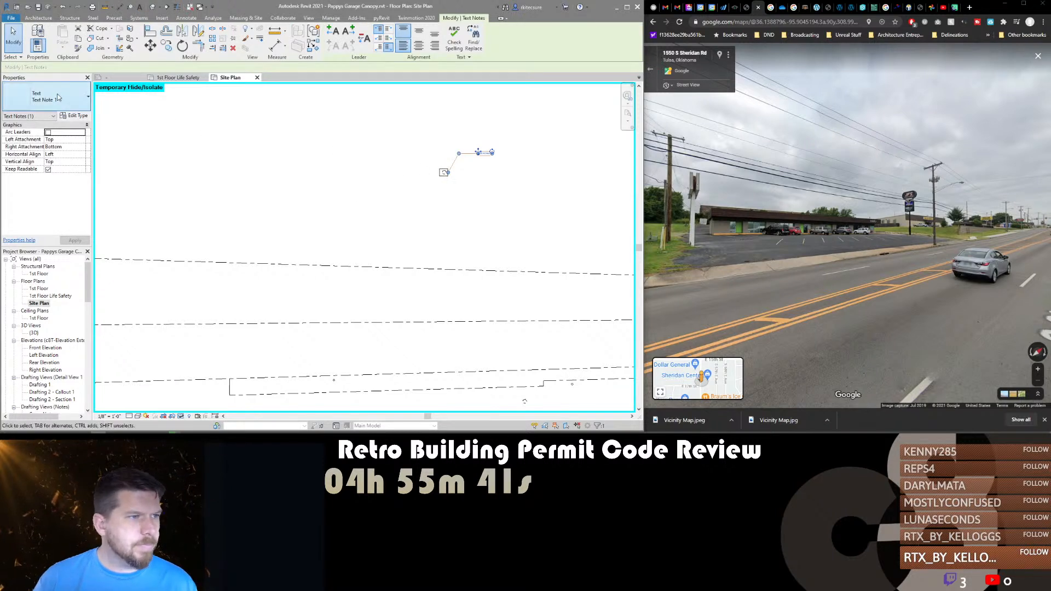
pyautogui.click(46, 96)
pyautogui.click(43, 193)
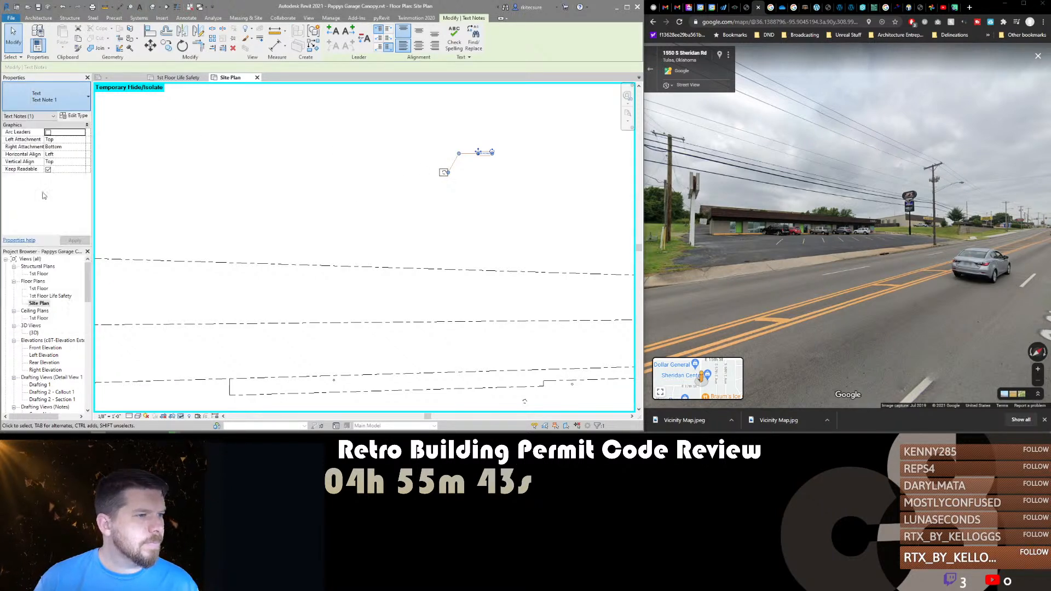
pyautogui.press('Escape')
pyautogui.scroll(-3, 405, 174)
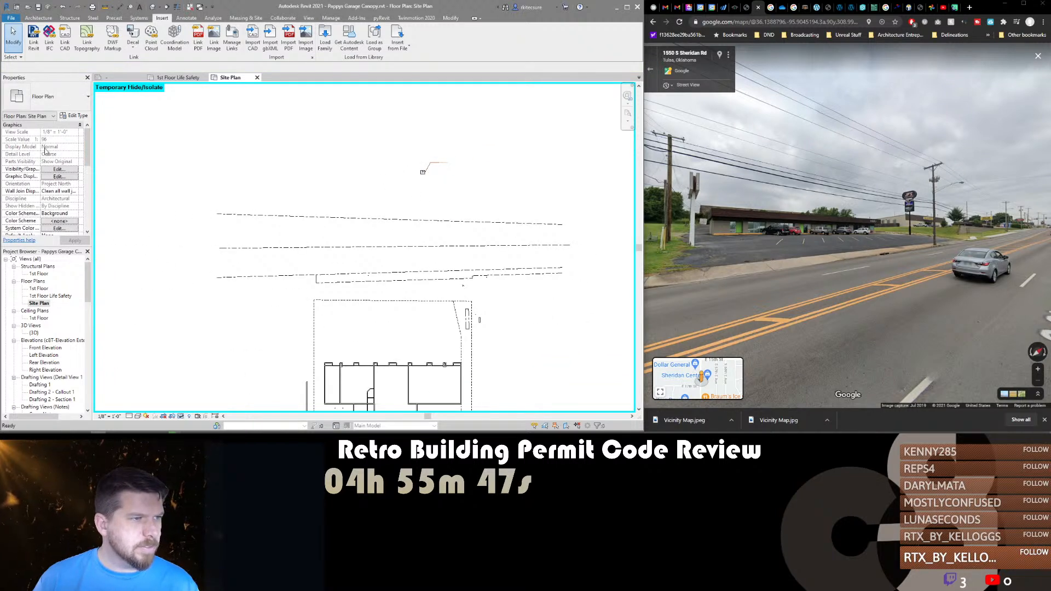
pyautogui.scroll(-4, 276, 268)
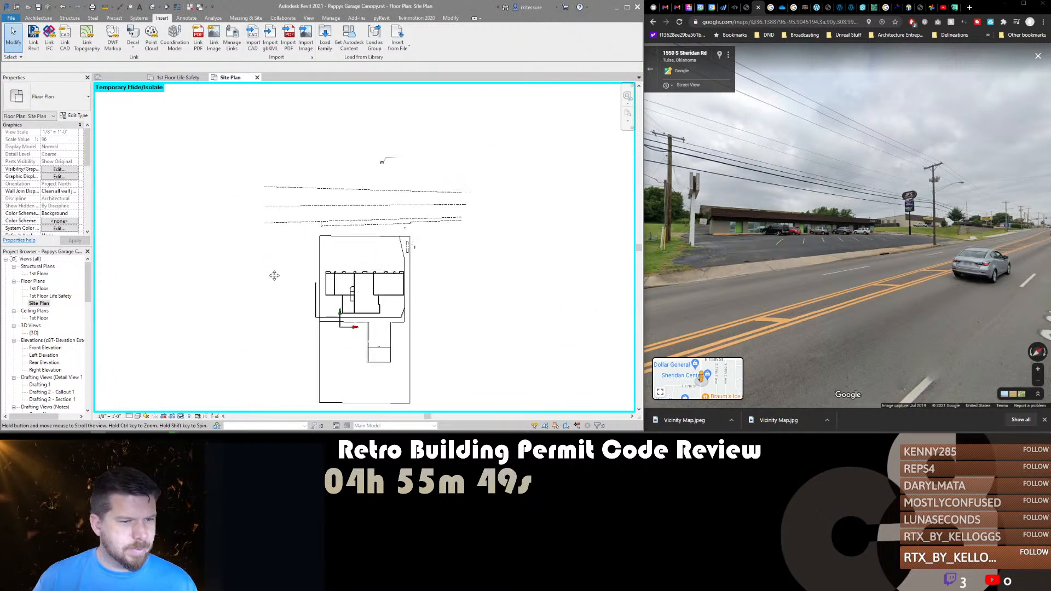
# Reset the temporary hide so the aerial and survey images show again in the site plan.
pyautogui.scroll(5, 411, 123)
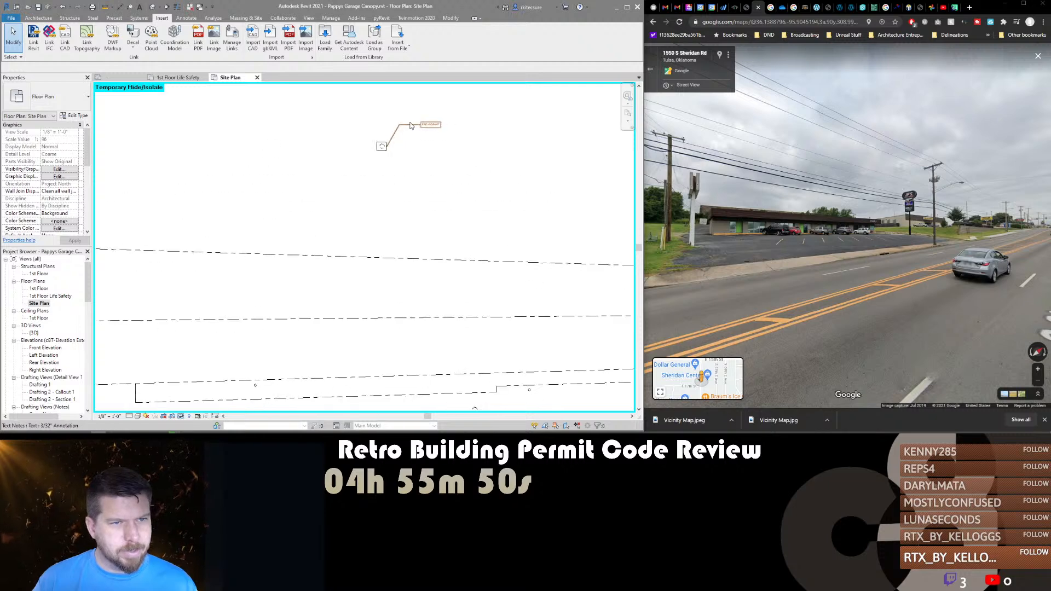
pyautogui.scroll(-3, 386, 155)
pyautogui.scroll(1, 383, 316)
pyautogui.moveTo(384, 308); pyautogui.dragTo(395, 252, button='middle')
pyautogui.scroll(2, 317, 269)
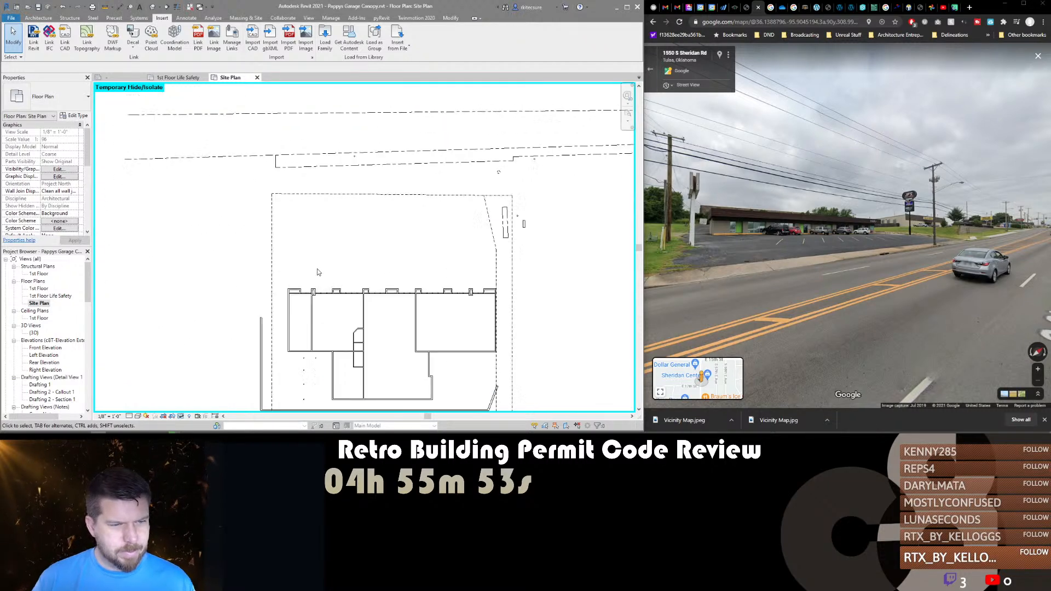
pyautogui.press('h')
pyautogui.press('r')
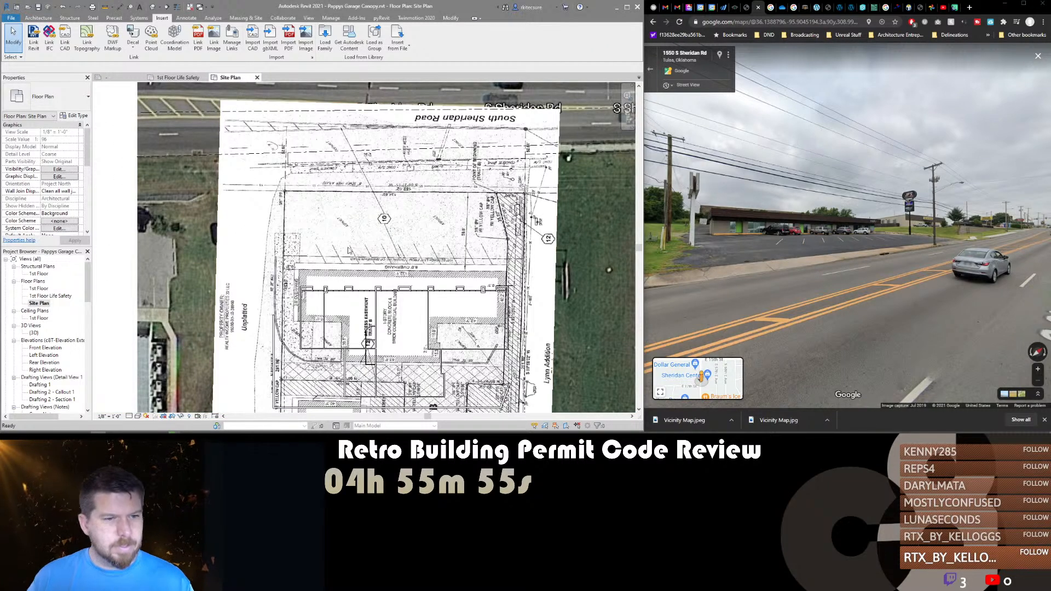
pyautogui.press('d')
pyautogui.press('l')
pyautogui.scroll(1, 328, 266)
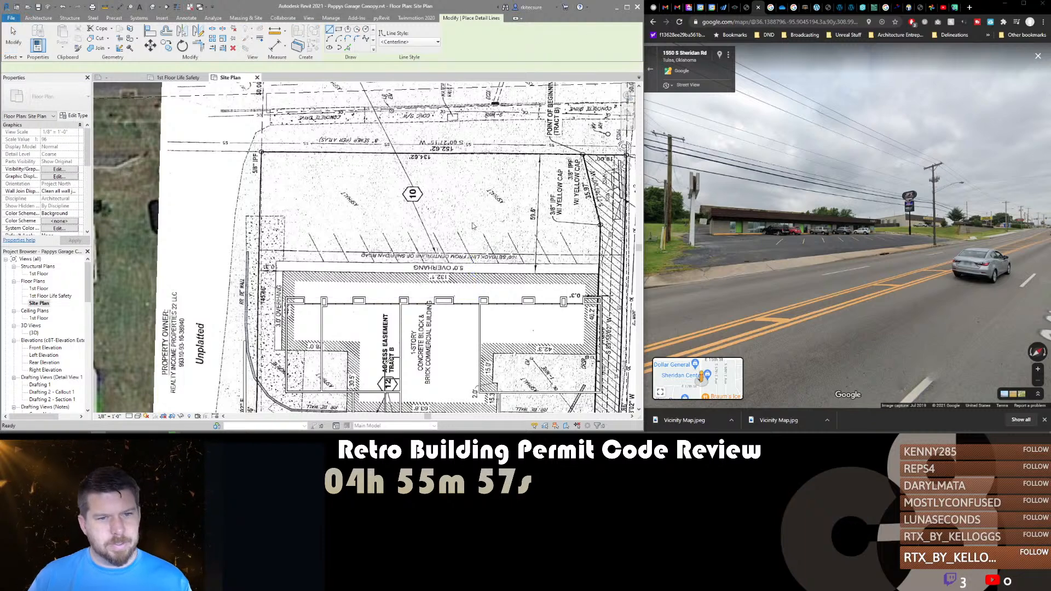
pyautogui.press('Escape')
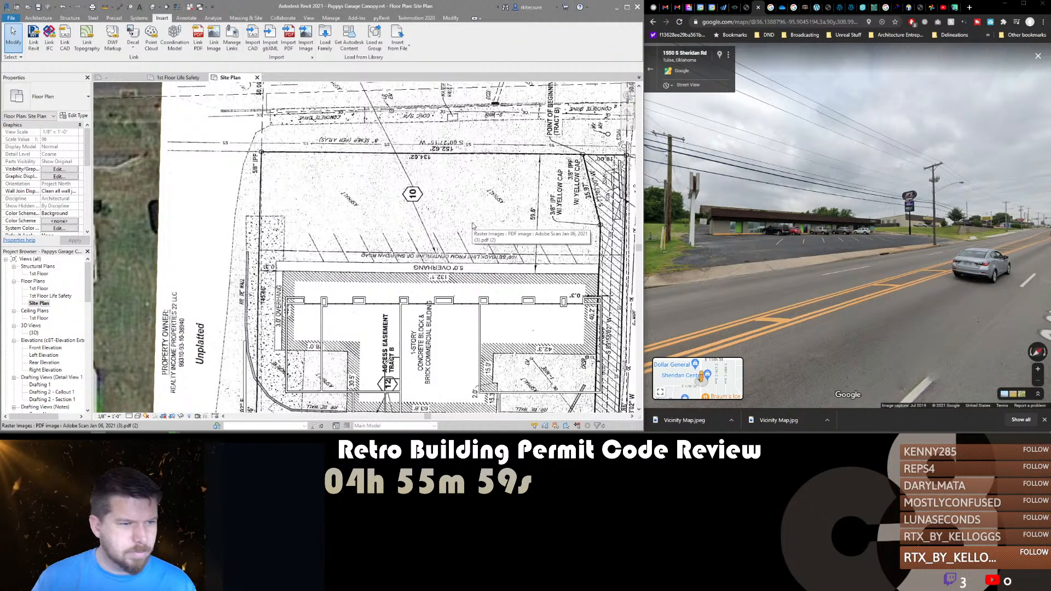
# Temporarily hide the scanned survey PDF over the aerial and start a Floor 1 boundary sketch on the 1st Floor level.
pyautogui.click(204, 223)
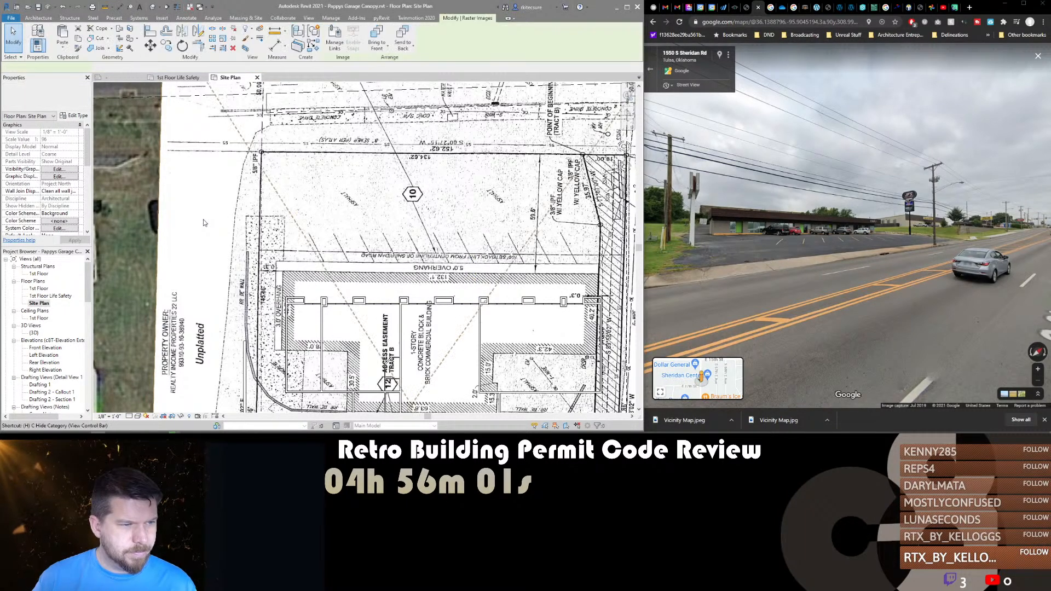
pyautogui.press('h')
pyautogui.press('h')
pyautogui.press('f')
pyautogui.press('l')
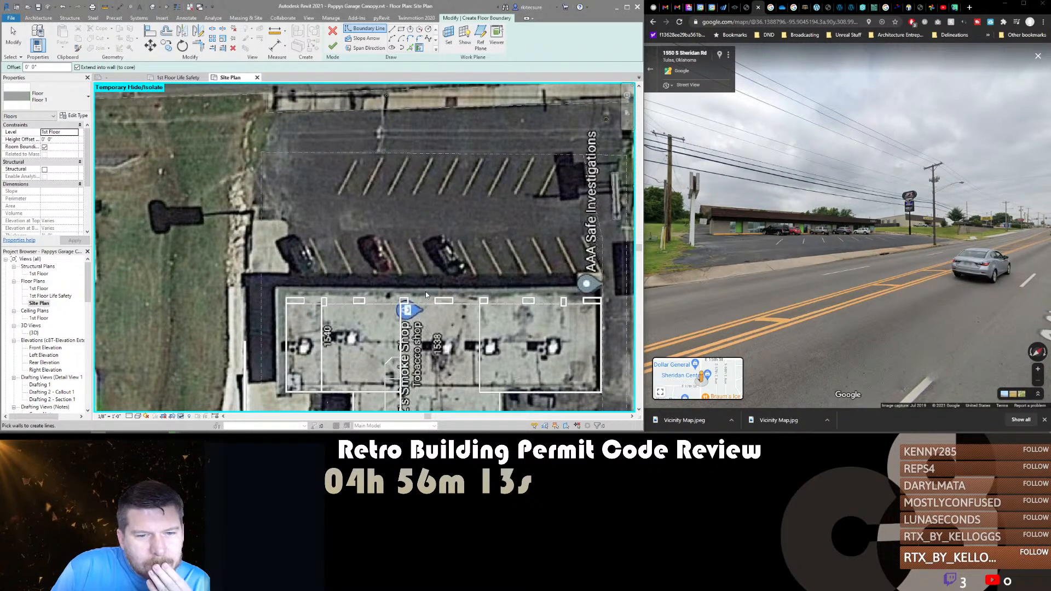
# Examine the parking lot, front walk and paved areas around the building on the aerial image for the floor's extents.
pyautogui.scroll(-3, 391, 252)
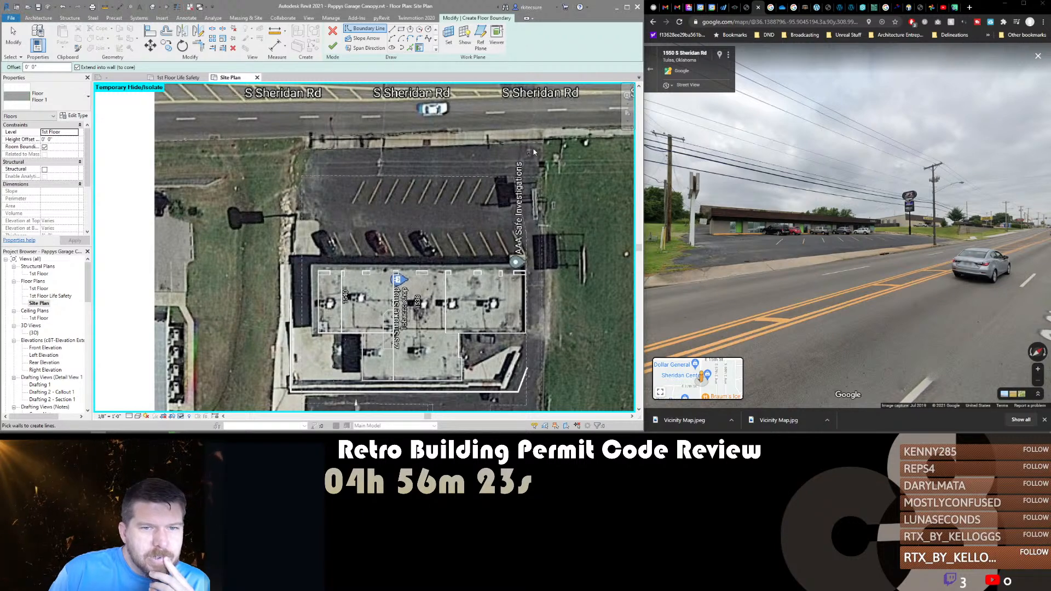
pyautogui.scroll(4, 291, 299)
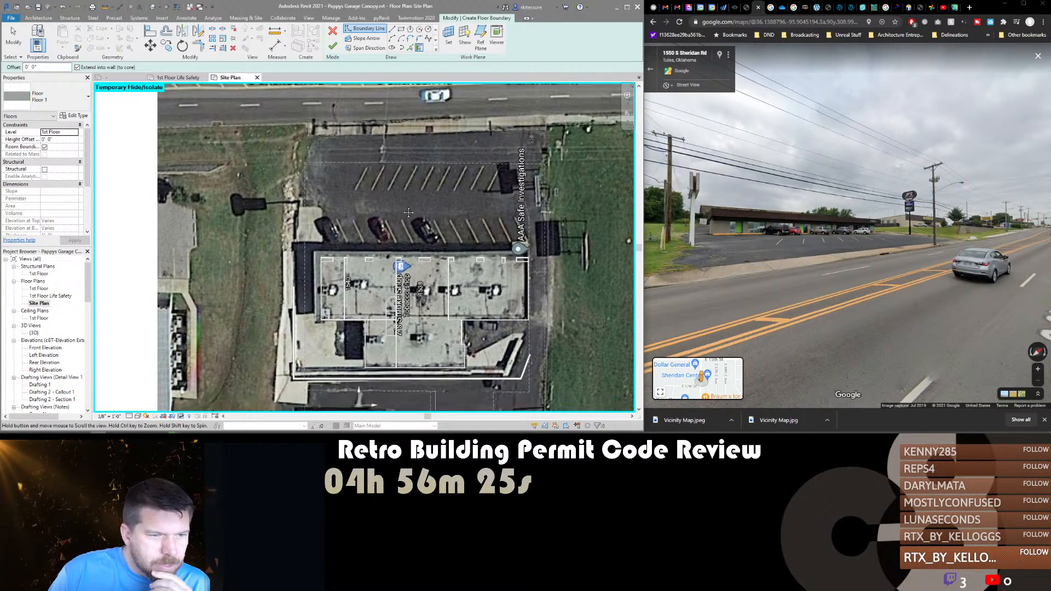
pyautogui.scroll(-5, 290, 298)
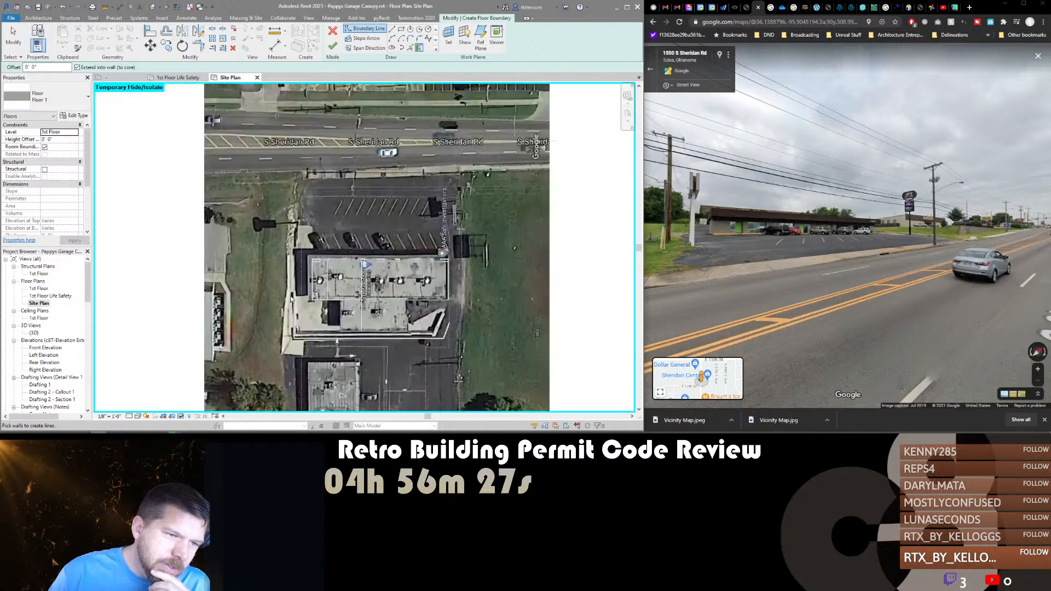
pyautogui.scroll(4, 291, 298)
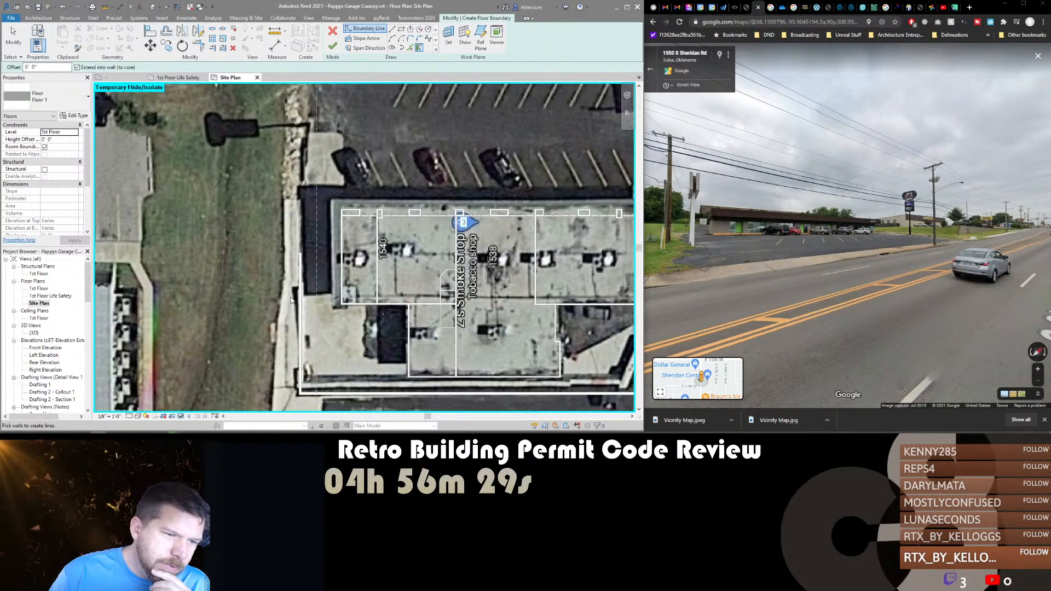
pyautogui.scroll(-1, 340, 234)
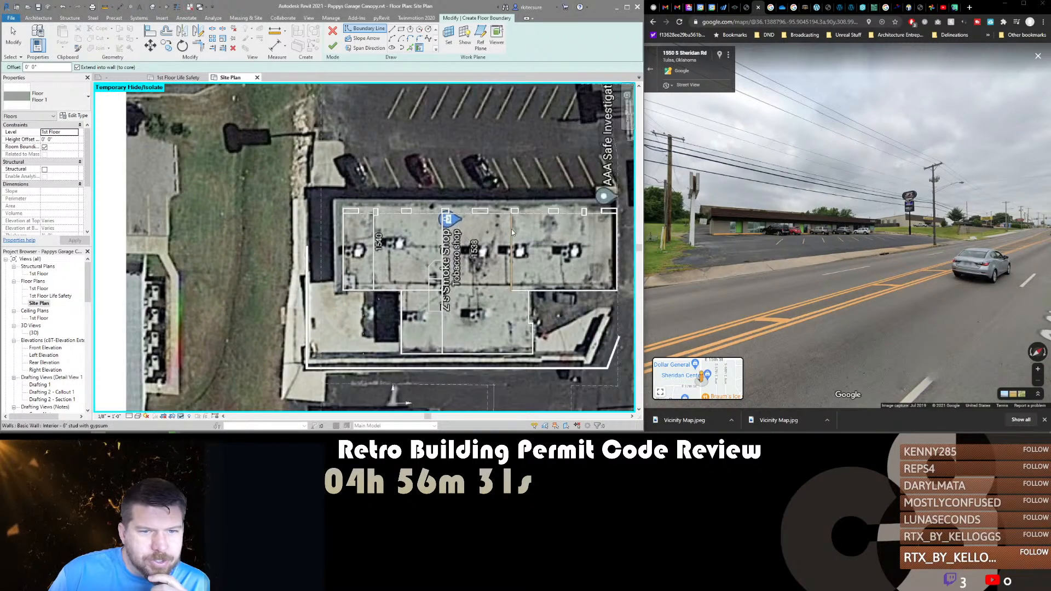
pyautogui.scroll(2, 334, 233)
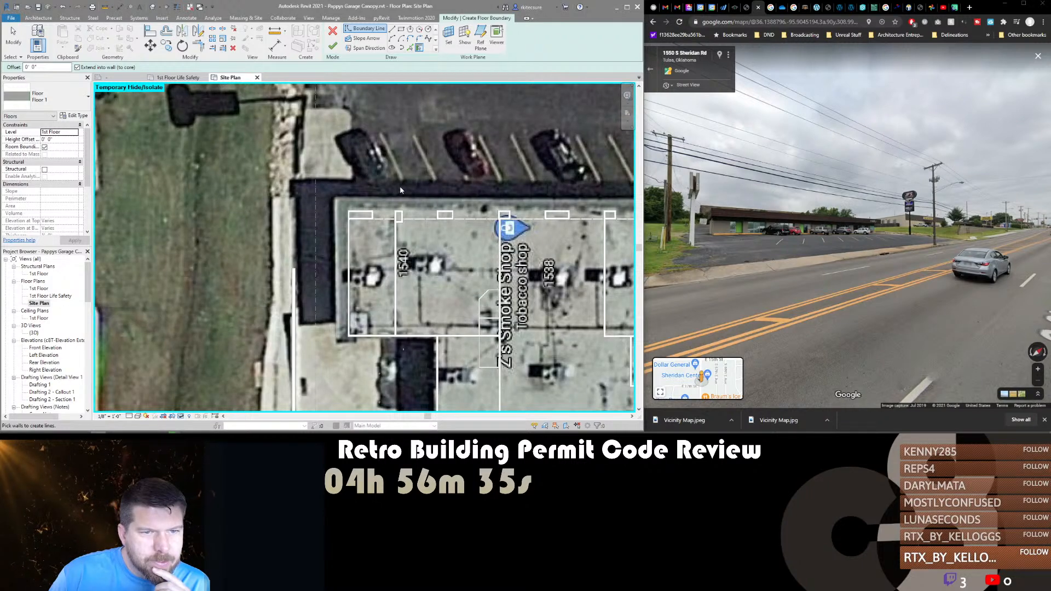
pyautogui.scroll(-2, 400, 189)
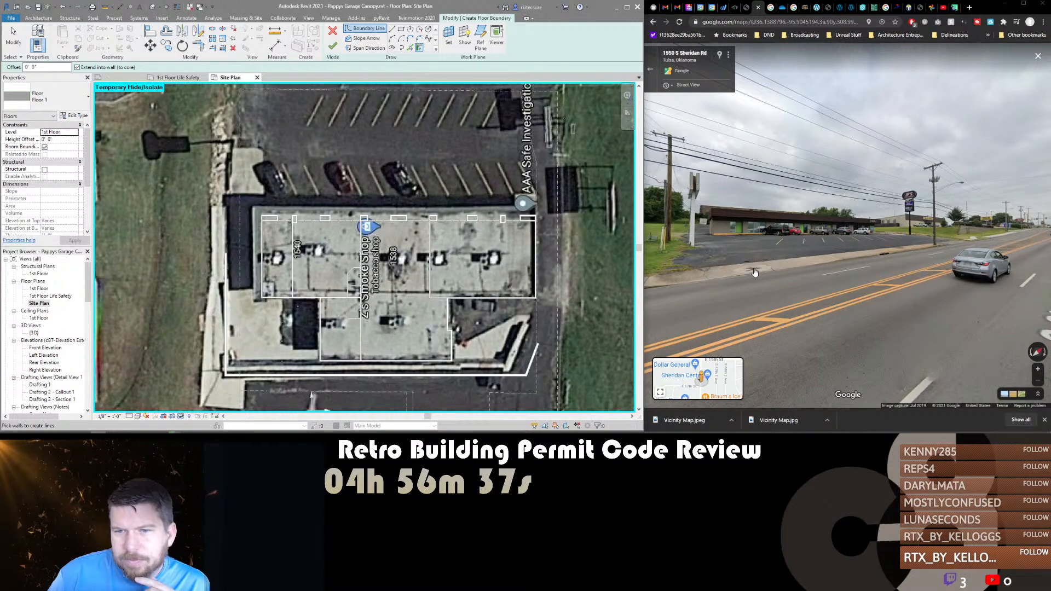
# Compare the storefront and front parking in Street View with the aerial in the site plan, and leave Street View.
pyautogui.click(734, 242)
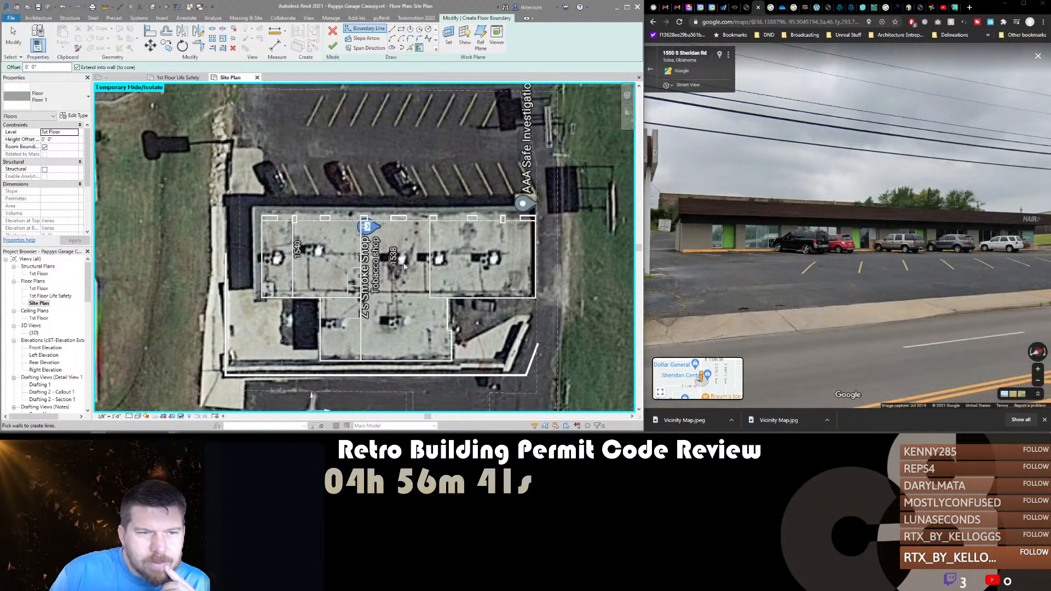
pyautogui.scroll(1, 506, 208)
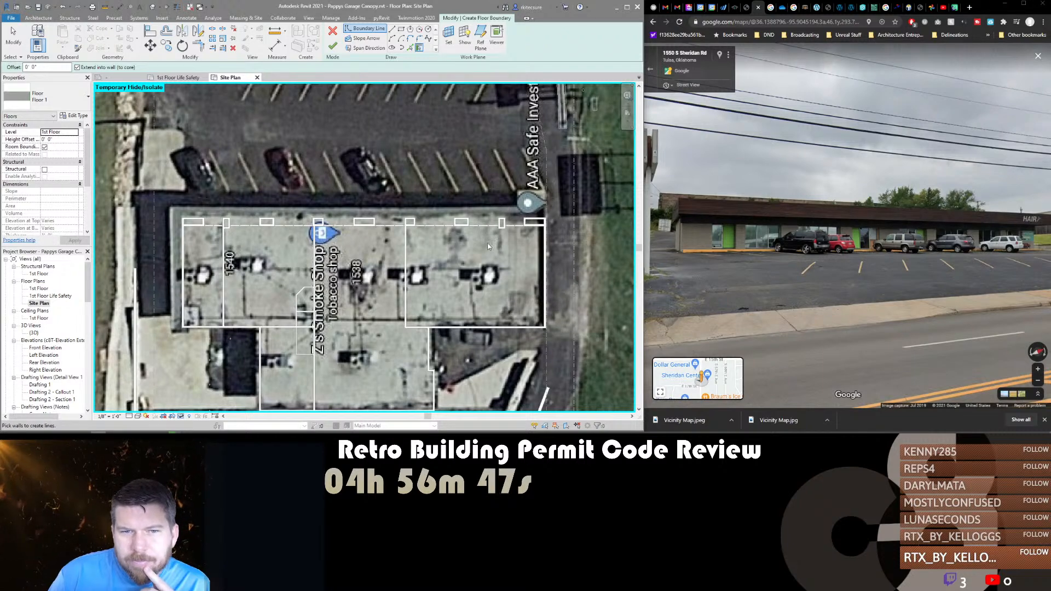
pyautogui.scroll(-1, 491, 241)
pyautogui.scroll(2, 491, 241)
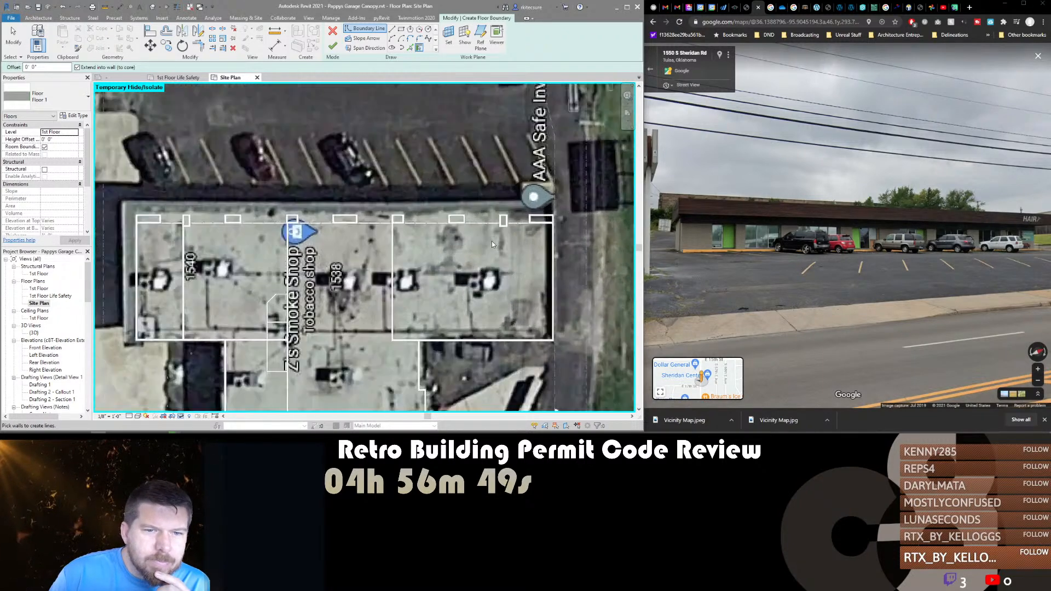
pyautogui.scroll(-2, 491, 243)
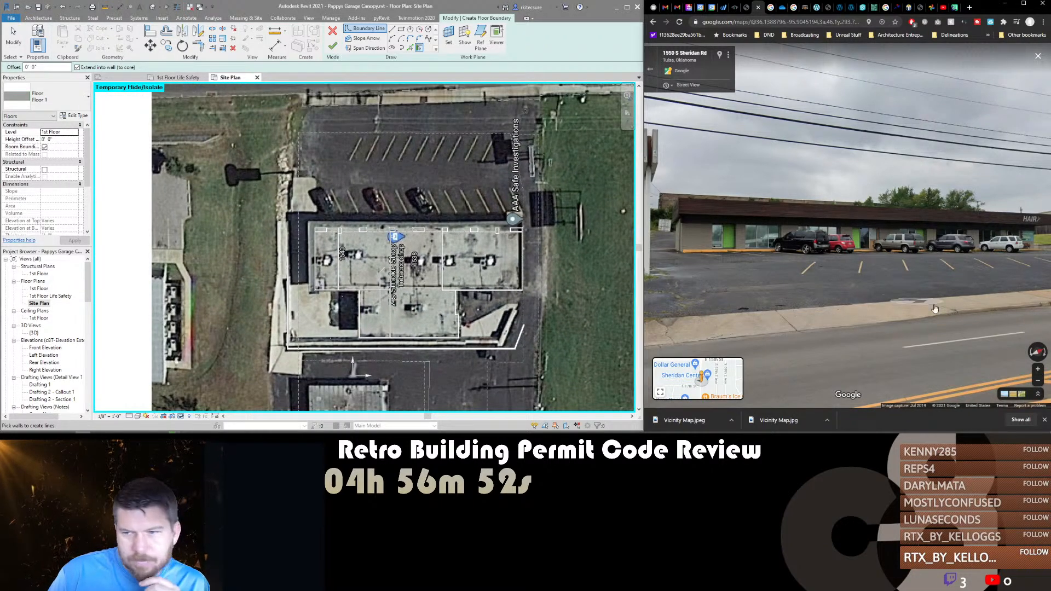
pyautogui.click(897, 253)
pyautogui.press('Escape')
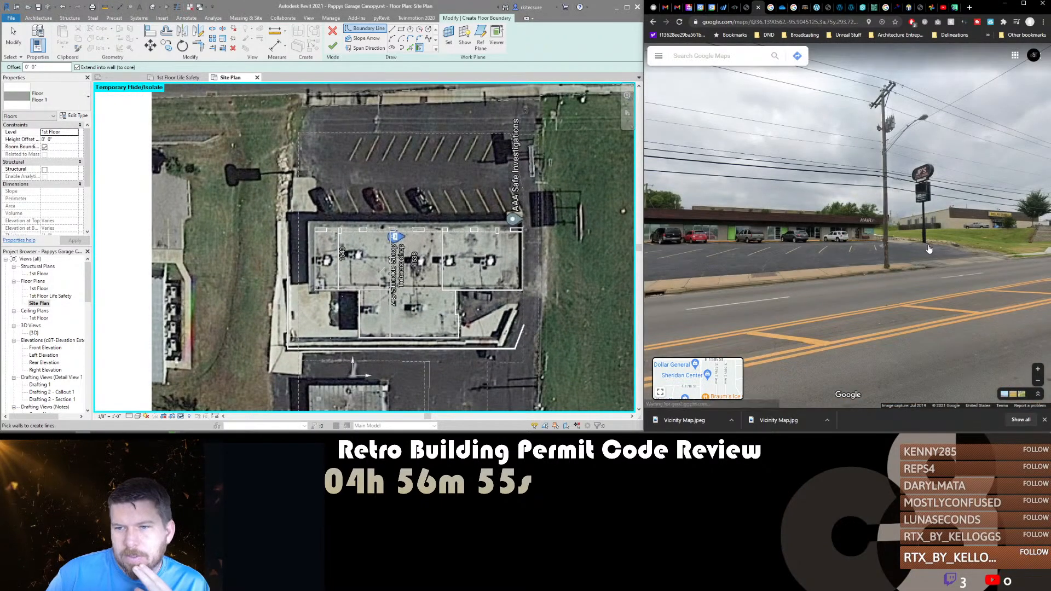
# Examine the building's corner beside the drive and the front parking lot in the Google Maps satellite view.
pyautogui.click(816, 56)
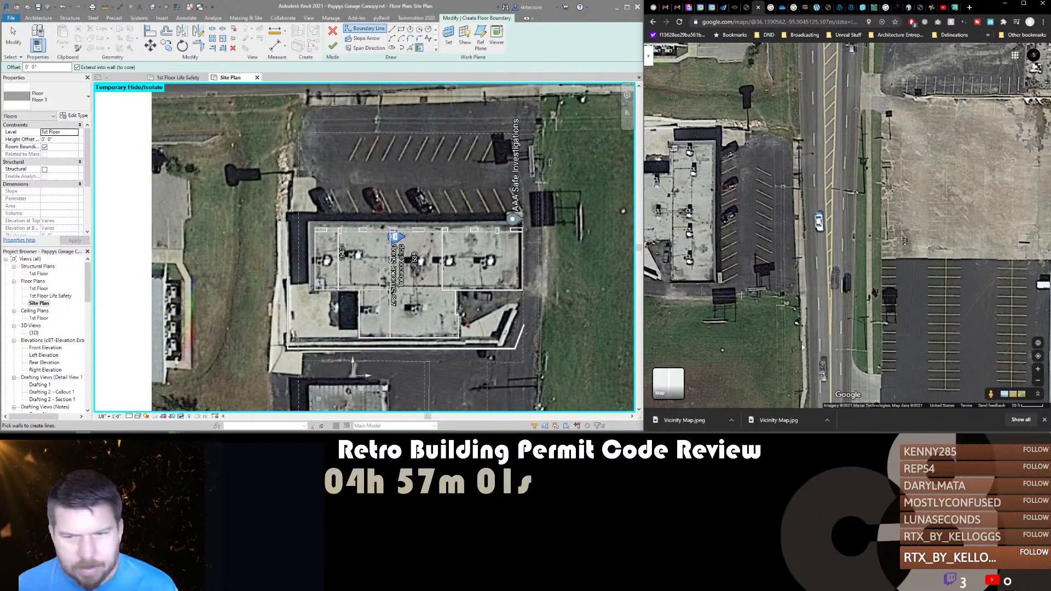
pyautogui.scroll(2, 712, 290)
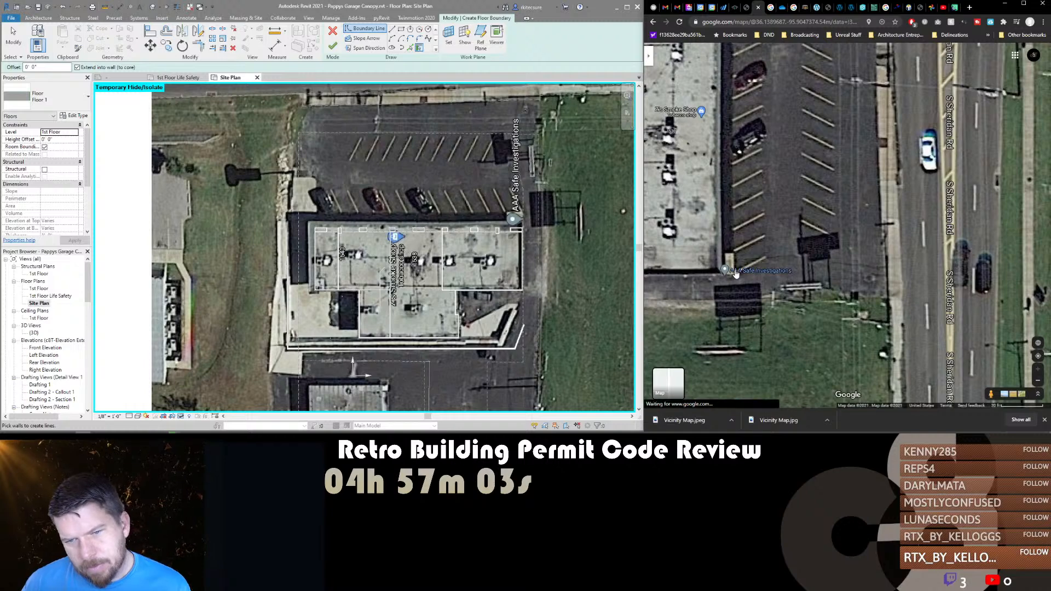
pyautogui.scroll(-2, 736, 274)
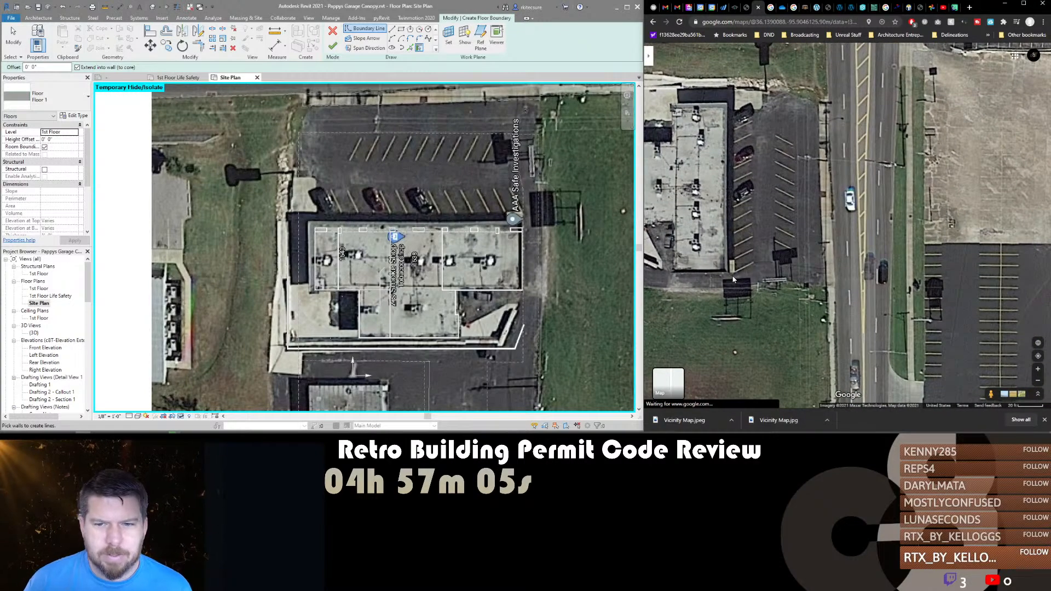
pyautogui.scroll(1, 733, 280)
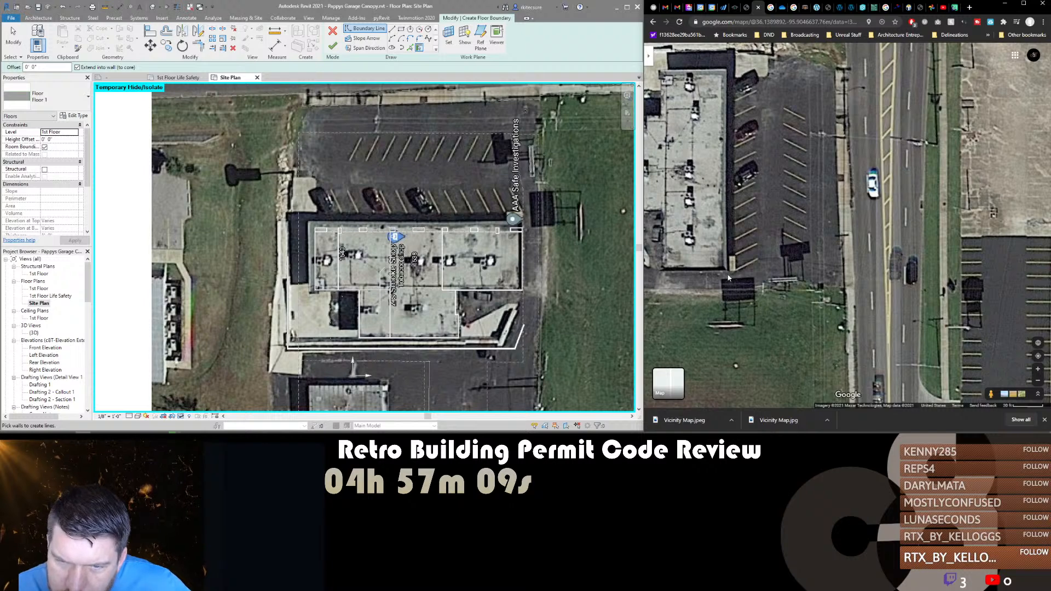
pyautogui.scroll(2, 732, 274)
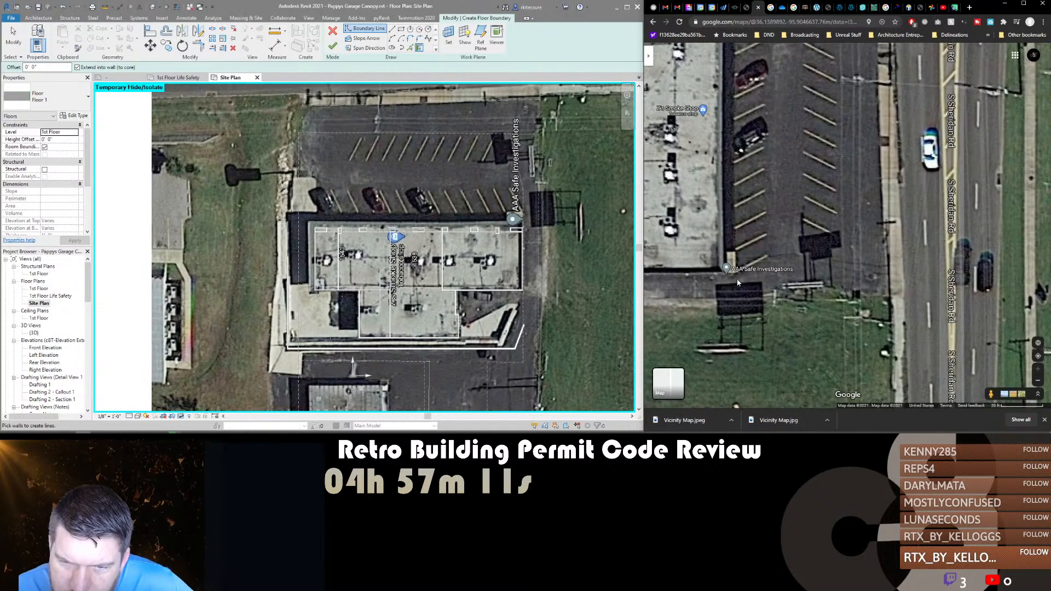
pyautogui.scroll(-2, 734, 271)
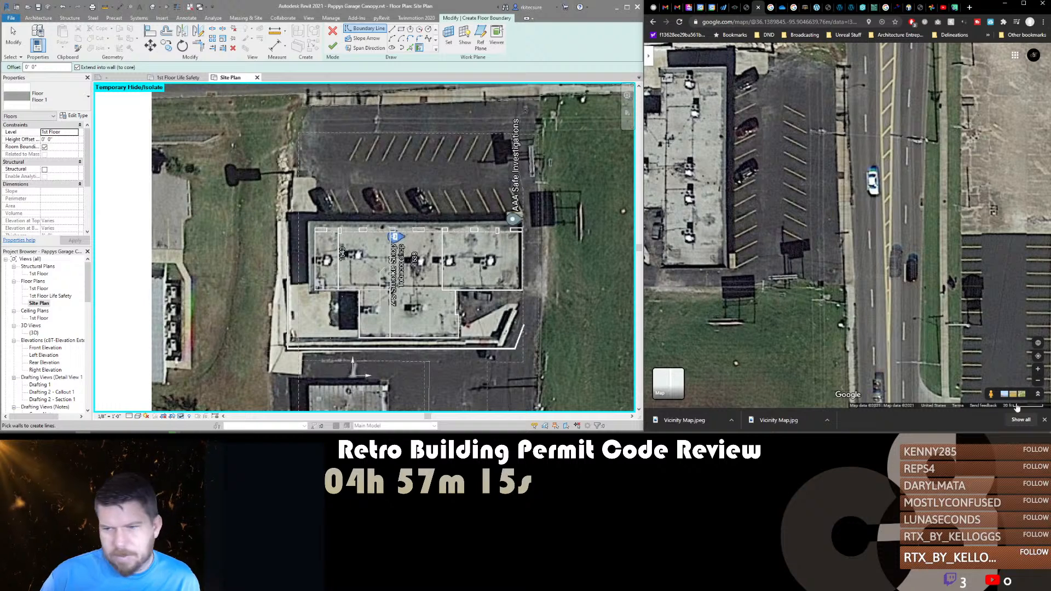
# Enter Street View on S Sheridan Rd near the site and inspect the building's end, front walk and parking lot.
pyautogui.moveTo(985, 392); pyautogui.dragTo(821, 300)
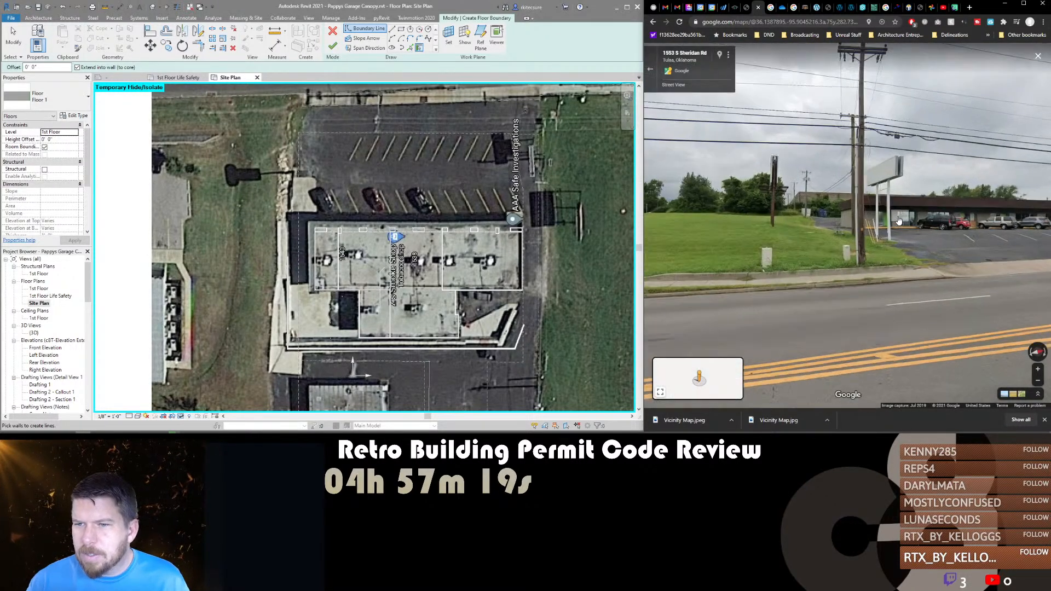
pyautogui.click(867, 283)
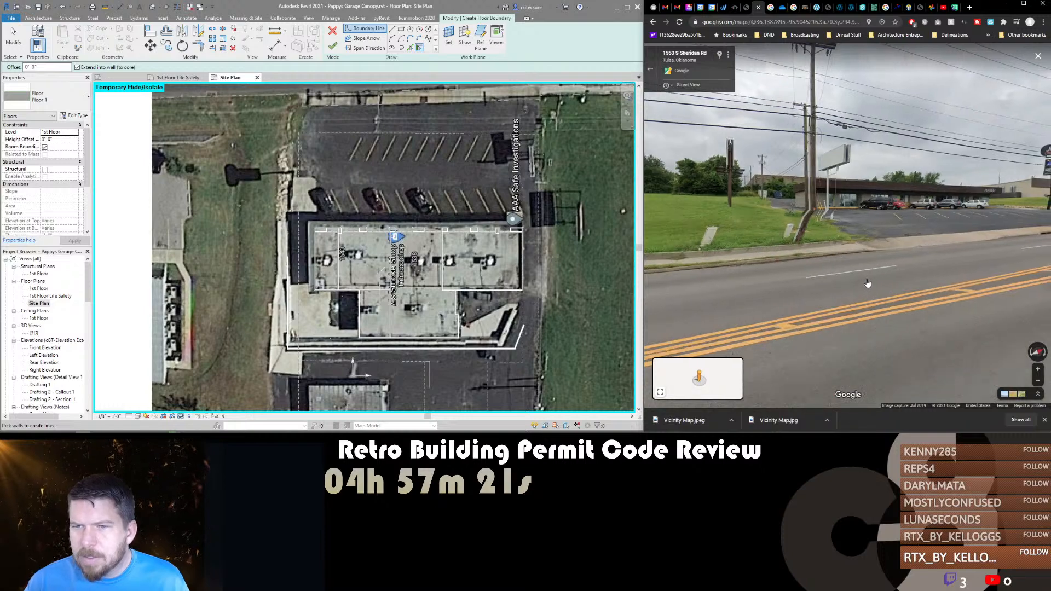
pyautogui.click(735, 211)
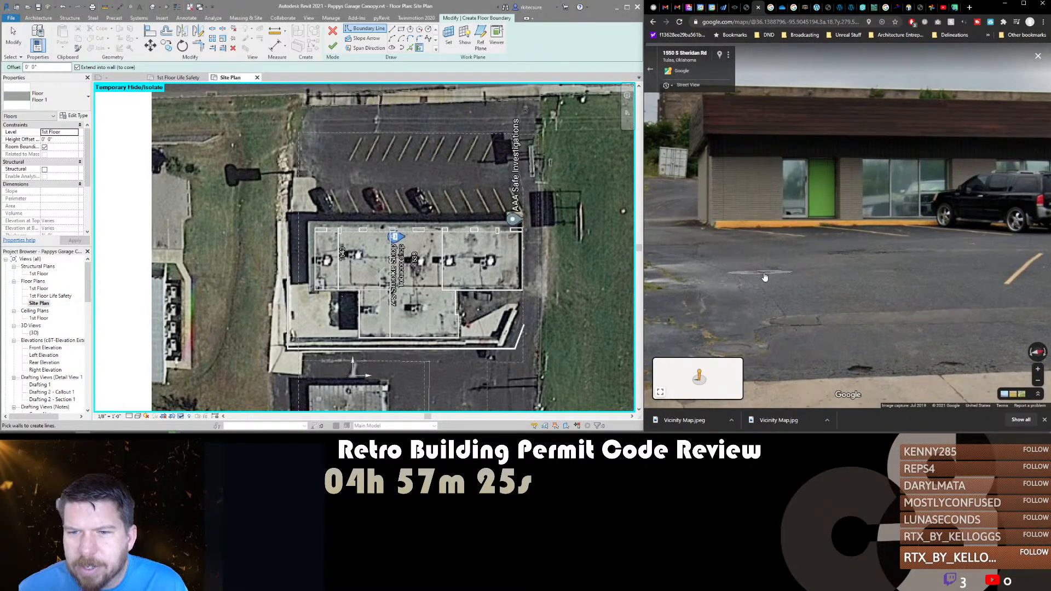
pyautogui.scroll(-5, 771, 189)
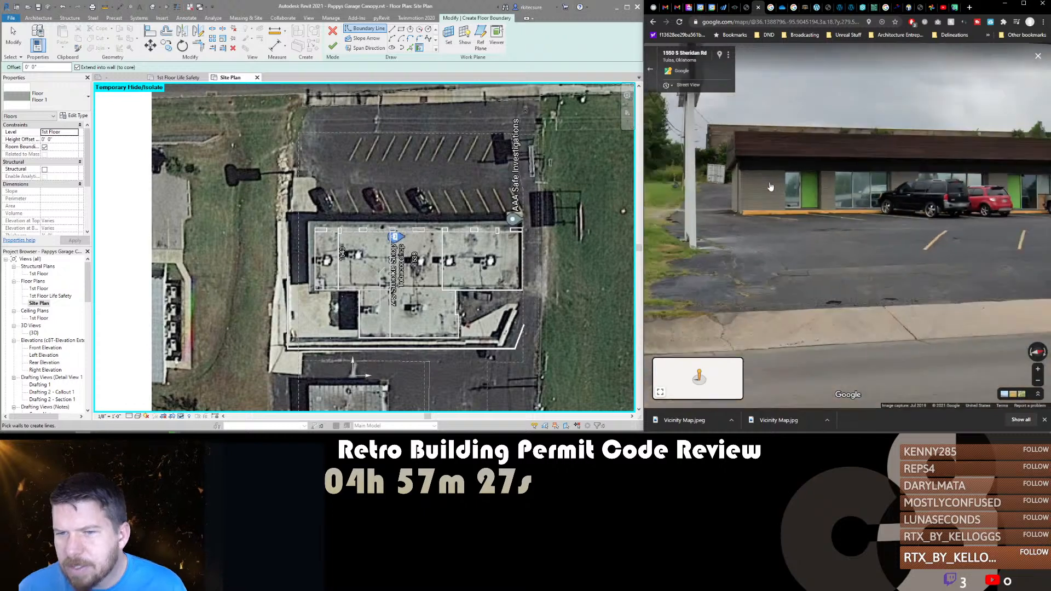
pyautogui.click(950, 256)
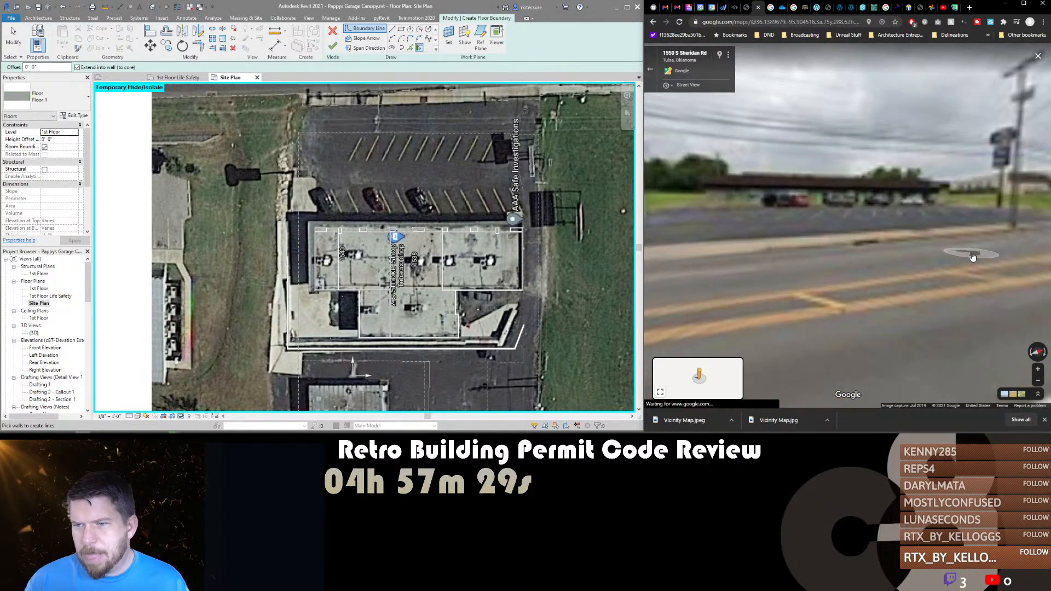
# Examine the strip mall's storefront, canopy and front parking stalls in Google Street View from several points along the road.
pyautogui.click(968, 256)
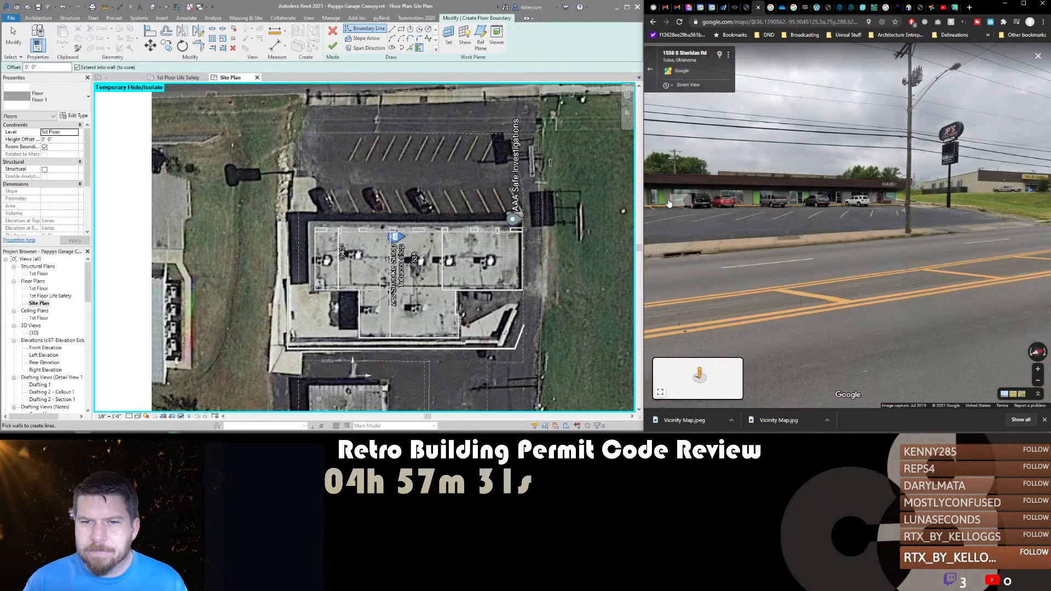
pyautogui.click(818, 199)
pyautogui.moveTo(818, 198); pyautogui.dragTo(908, 205)
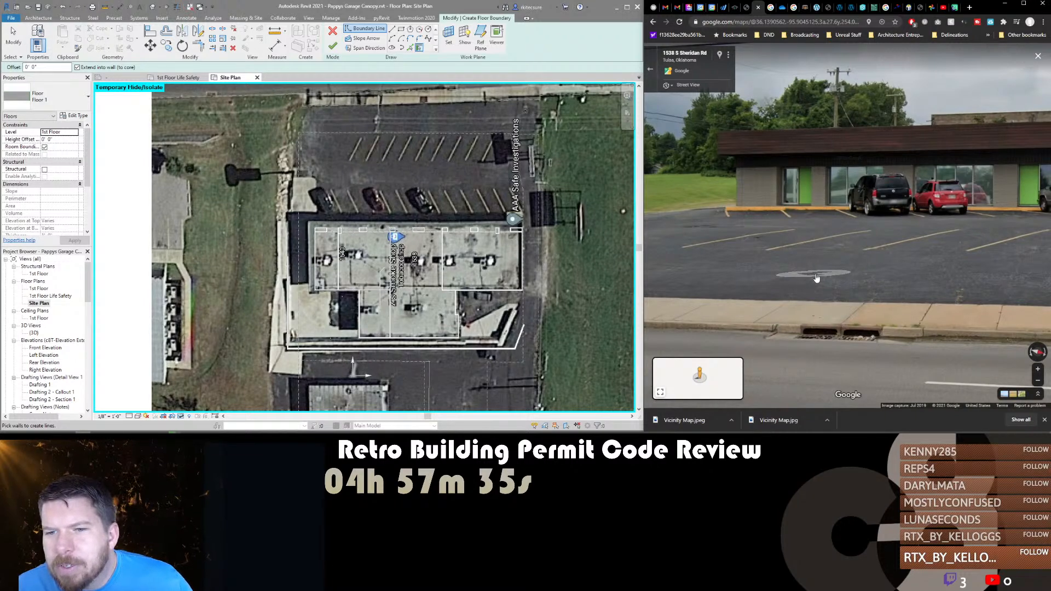
pyautogui.click(806, 280)
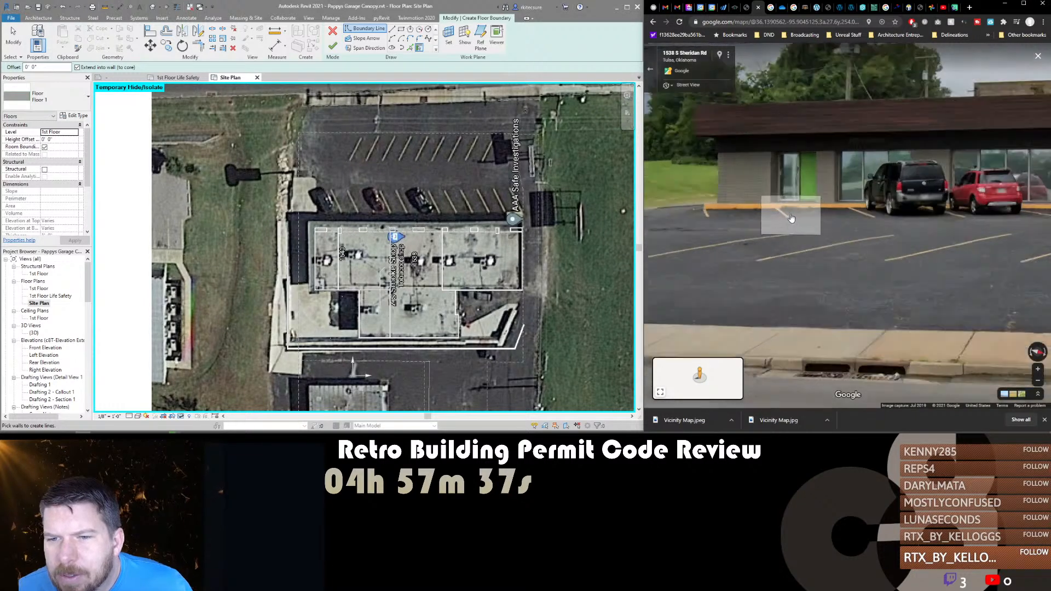
pyautogui.click(790, 240)
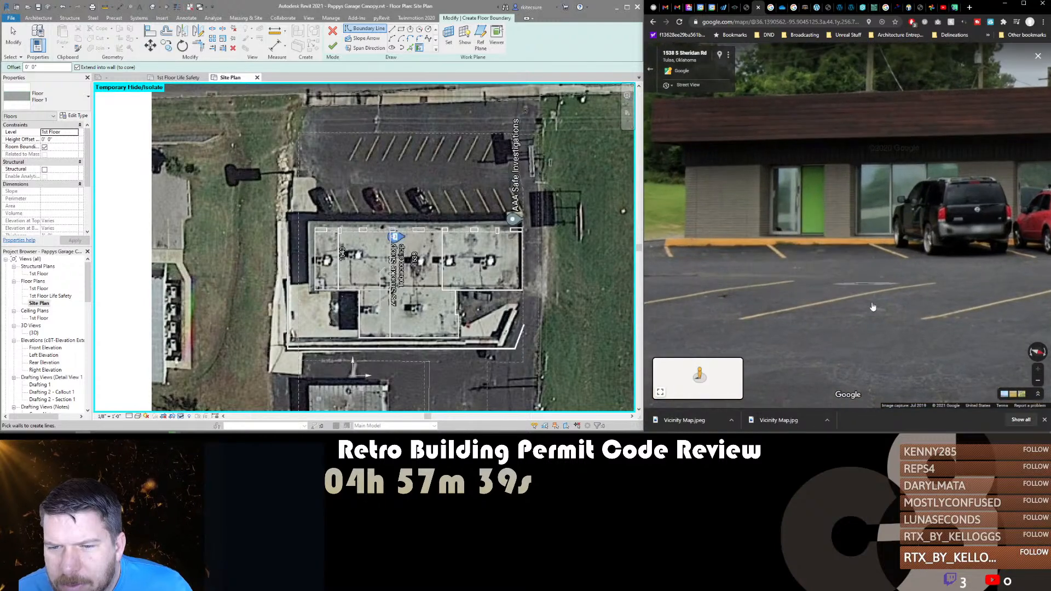
pyautogui.scroll(-4, 786, 208)
pyautogui.moveTo(945, 274); pyautogui.dragTo(753, 253)
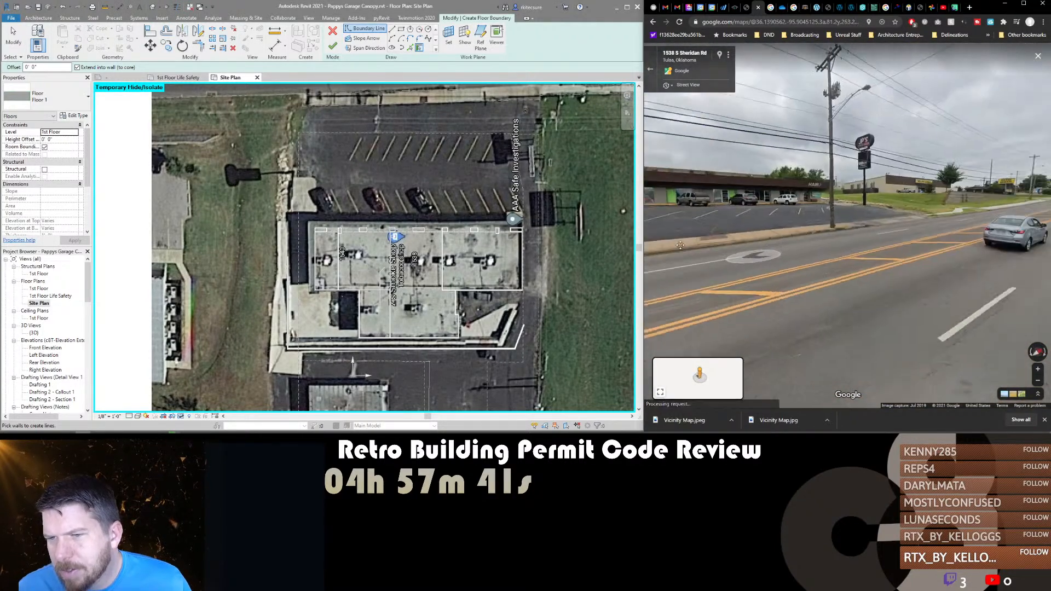
pyautogui.click(892, 215)
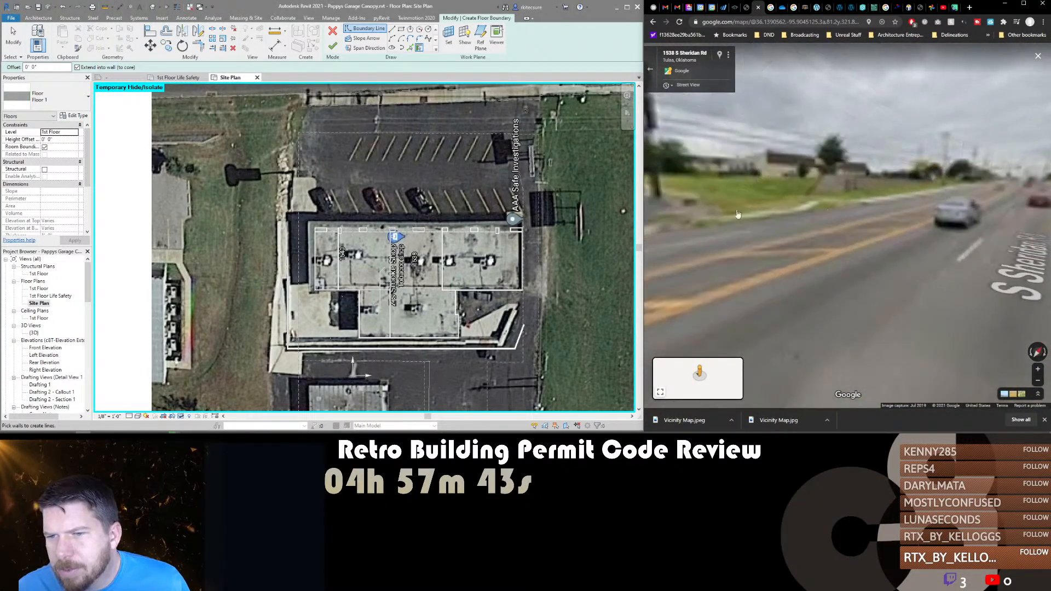
pyautogui.scroll(3, 710, 221)
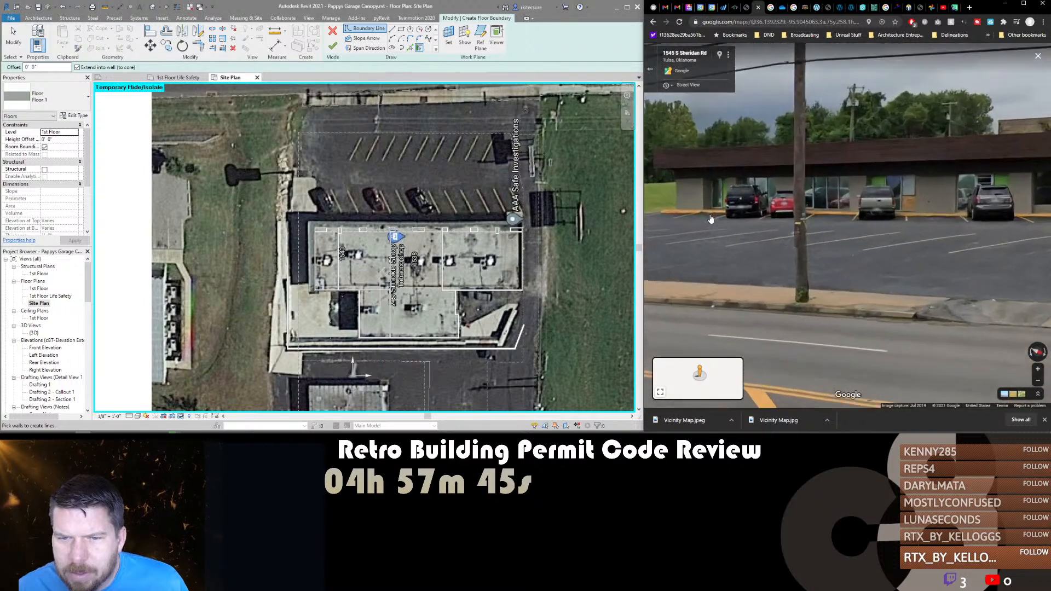
pyautogui.scroll(1, 691, 266)
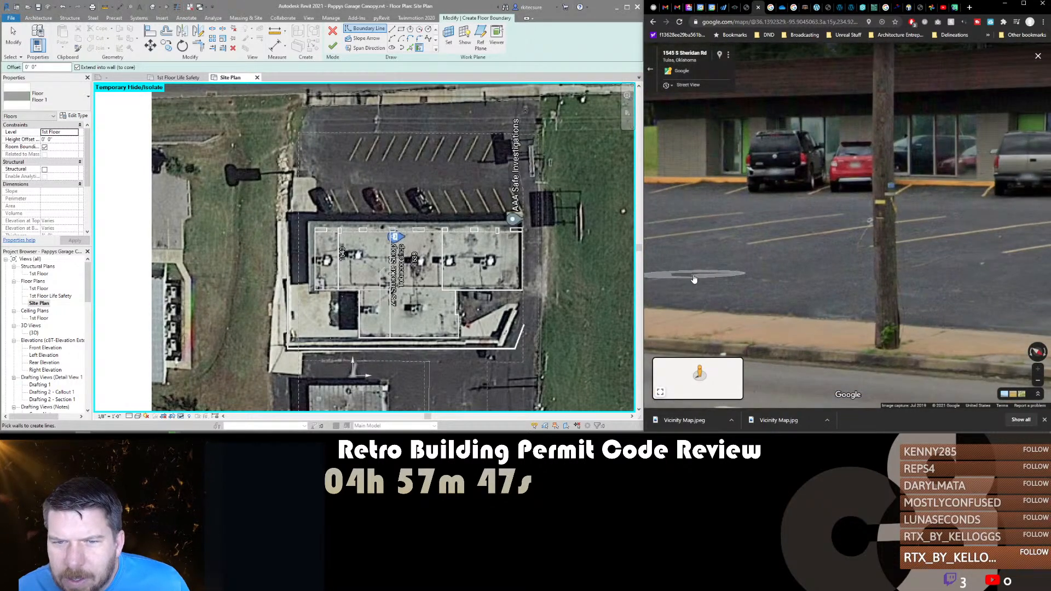
pyautogui.scroll(-2, 694, 279)
pyautogui.scroll(-1, 845, 280)
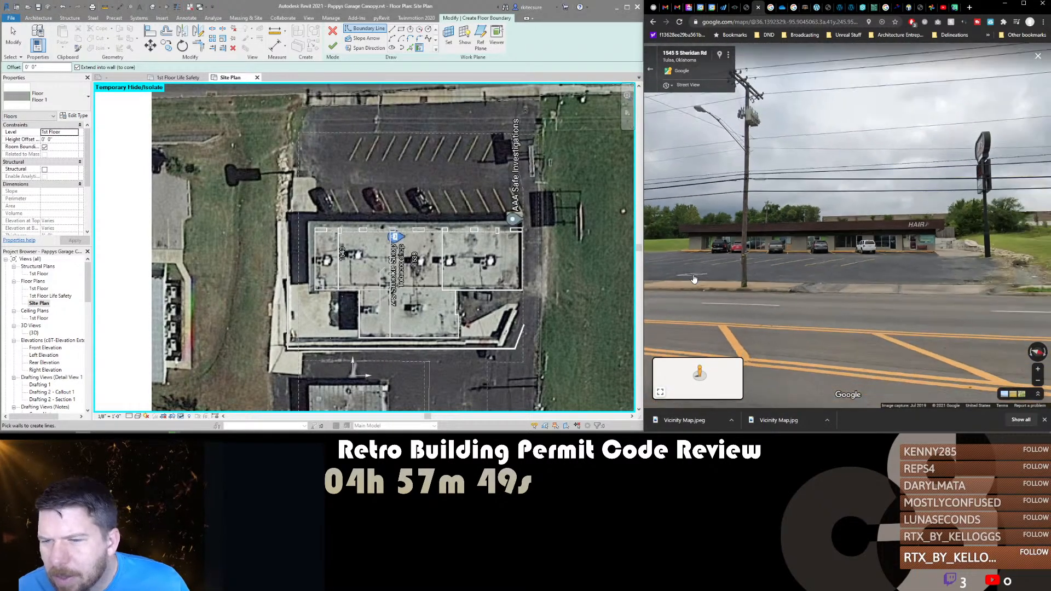
pyautogui.scroll(2, 942, 244)
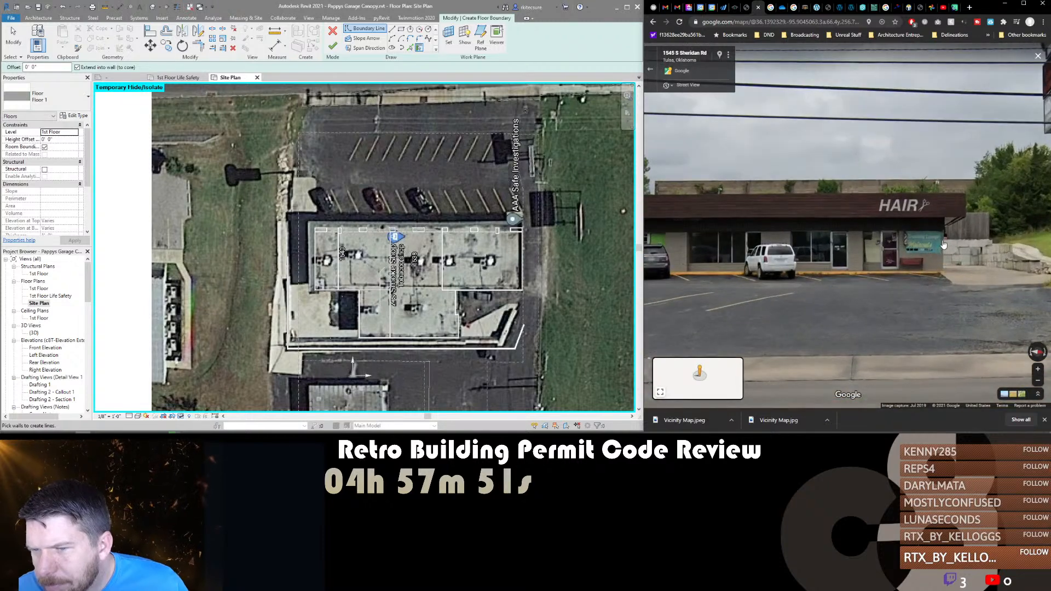
pyautogui.scroll(-2, 943, 245)
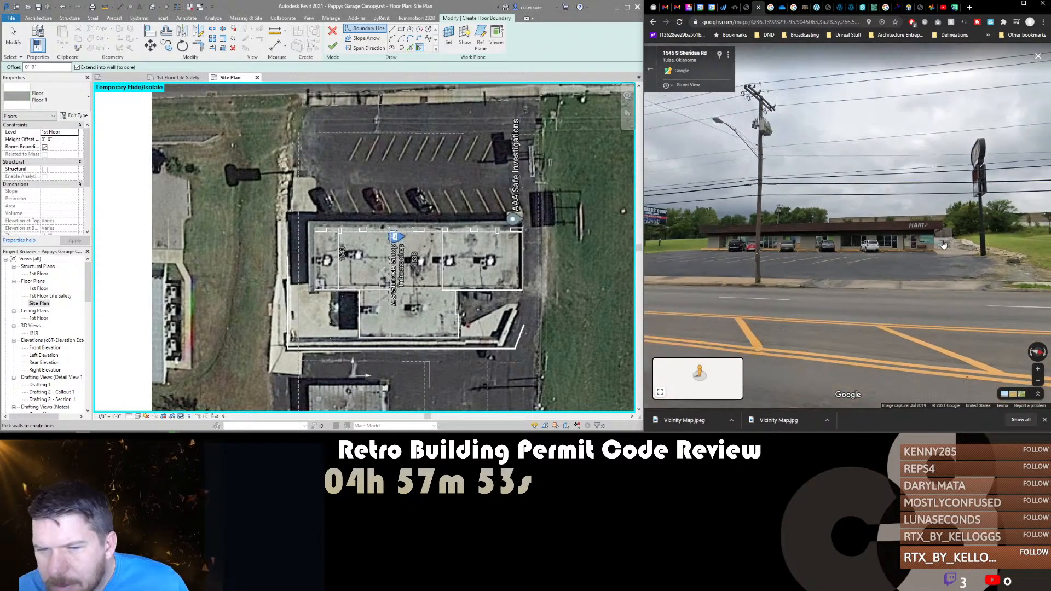
# Switch to Revit and cancel the floor boundary sketch in the Site Plan view.
pyautogui.scroll(3, 331, 225)
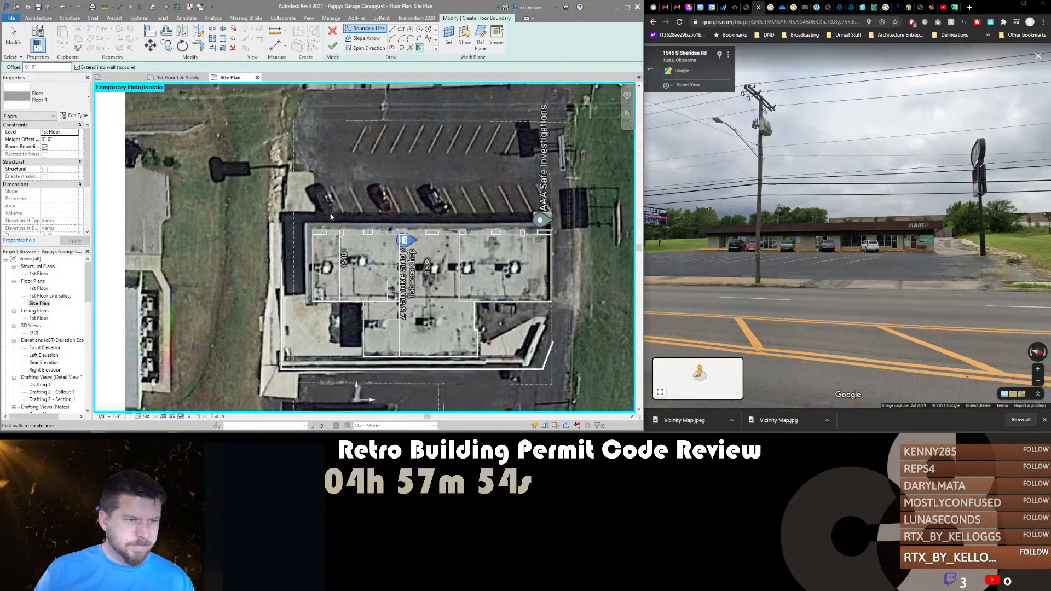
pyautogui.scroll(-1, 331, 225)
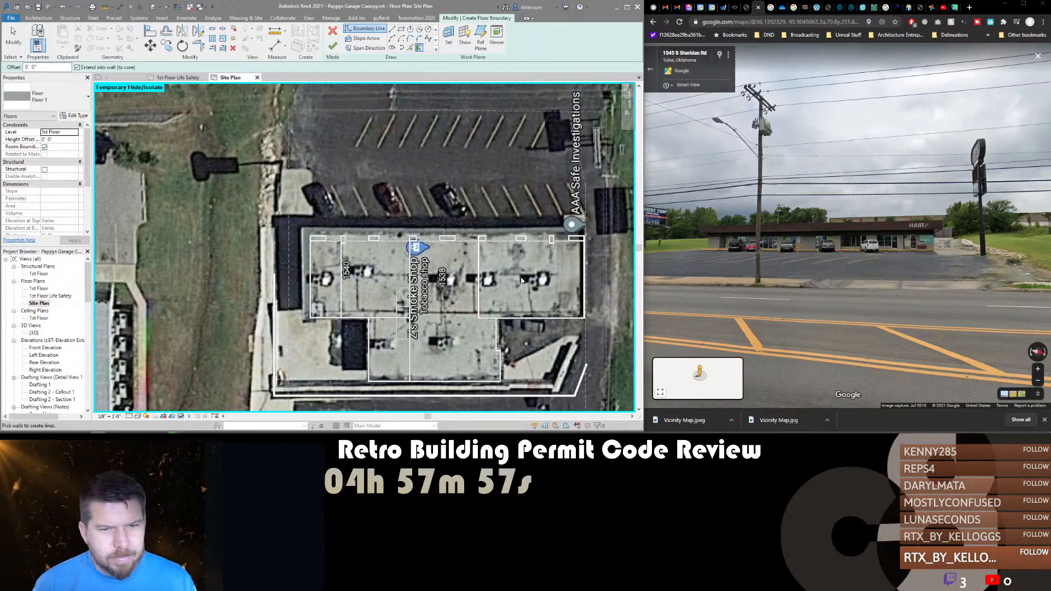
pyautogui.scroll(1, 335, 226)
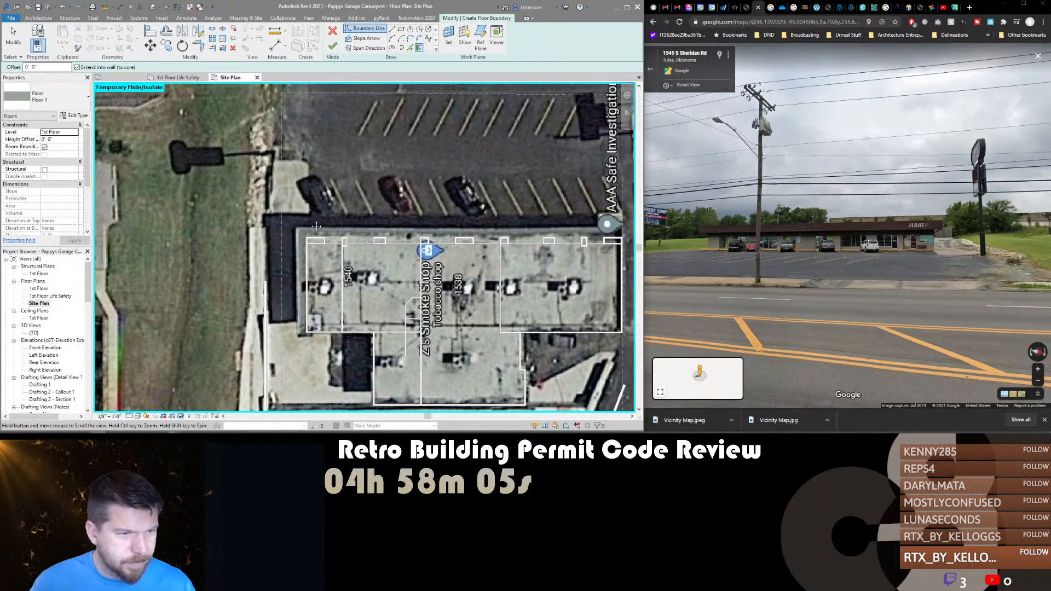
pyautogui.moveTo(316, 226); pyautogui.dragTo(316, 226, button='middle')
pyautogui.press('Escape')
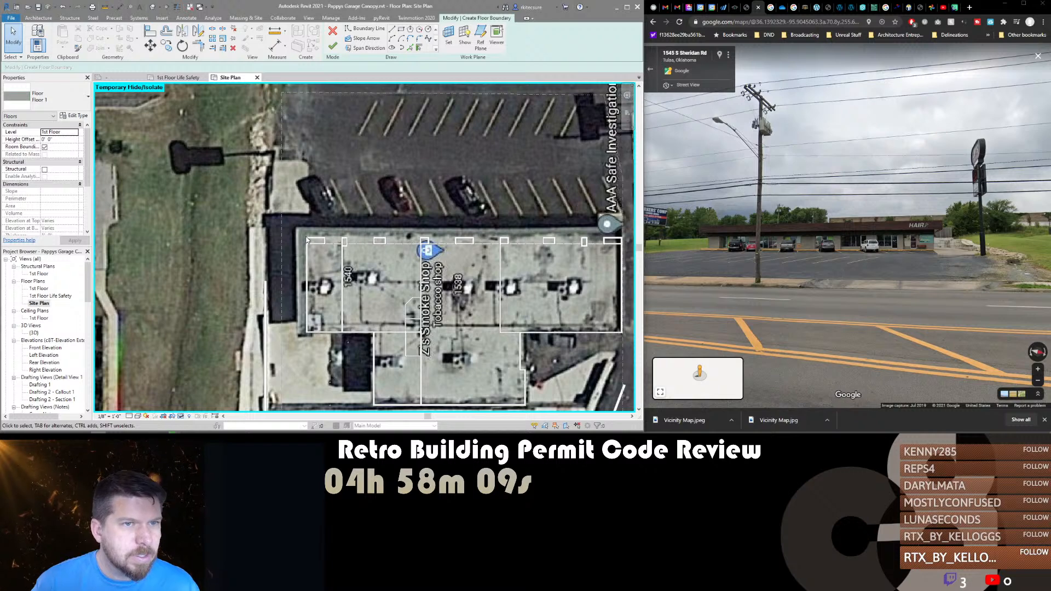
pyautogui.click(333, 32)
# Draw detail lines from the building's front corner out to the head of the parking stalls and horizontally across to the property line.
pyautogui.moveTo(334, 168); pyautogui.dragTo(313, 228, button='middle')
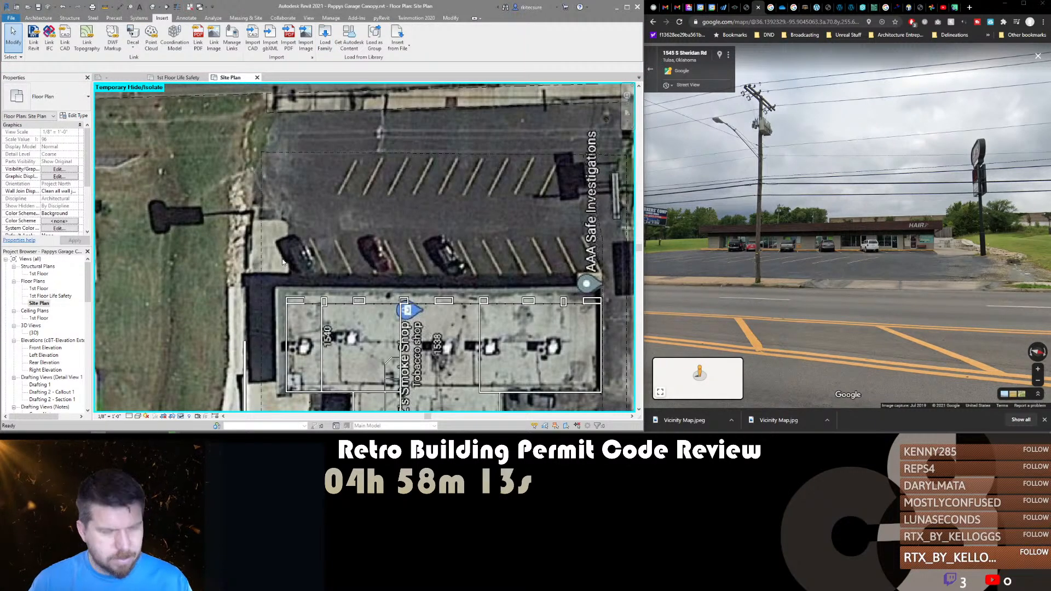
pyautogui.press('d')
pyautogui.press('l')
pyautogui.click(285, 294)
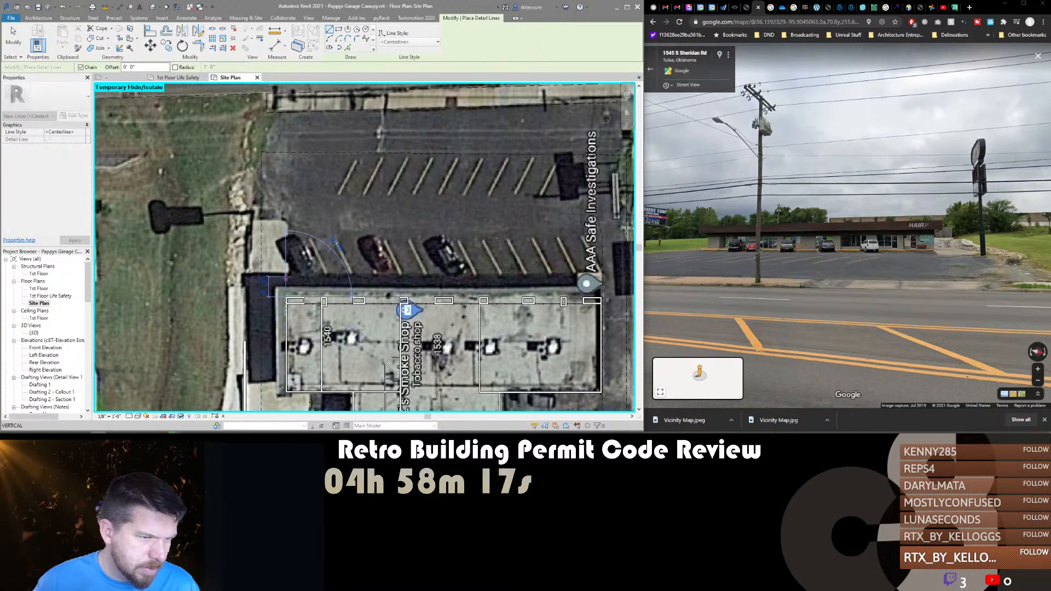
pyautogui.click(286, 279)
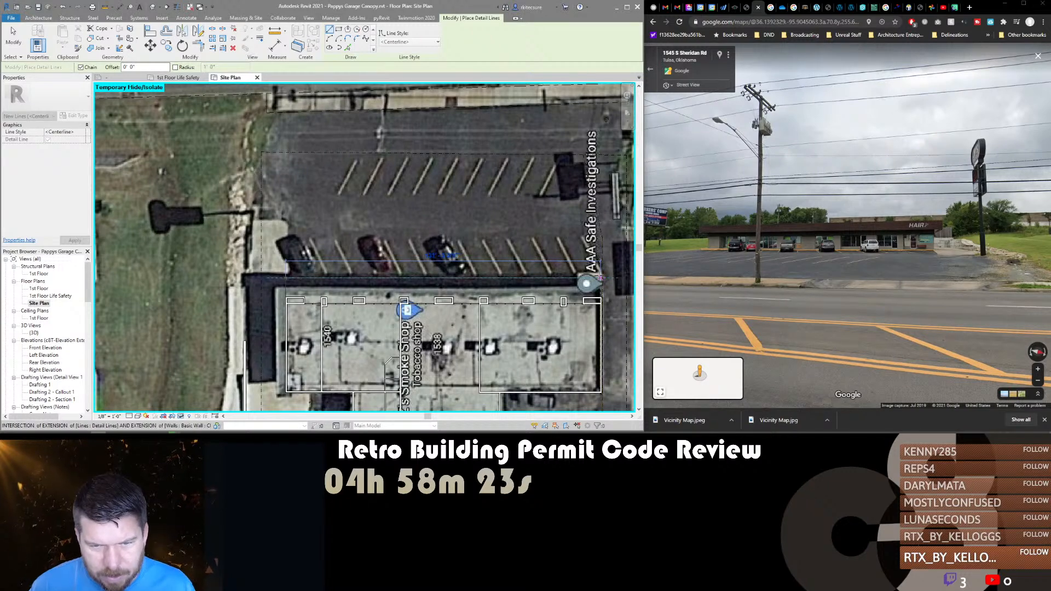
pyautogui.scroll(1, 601, 278)
pyautogui.scroll(2, 601, 278)
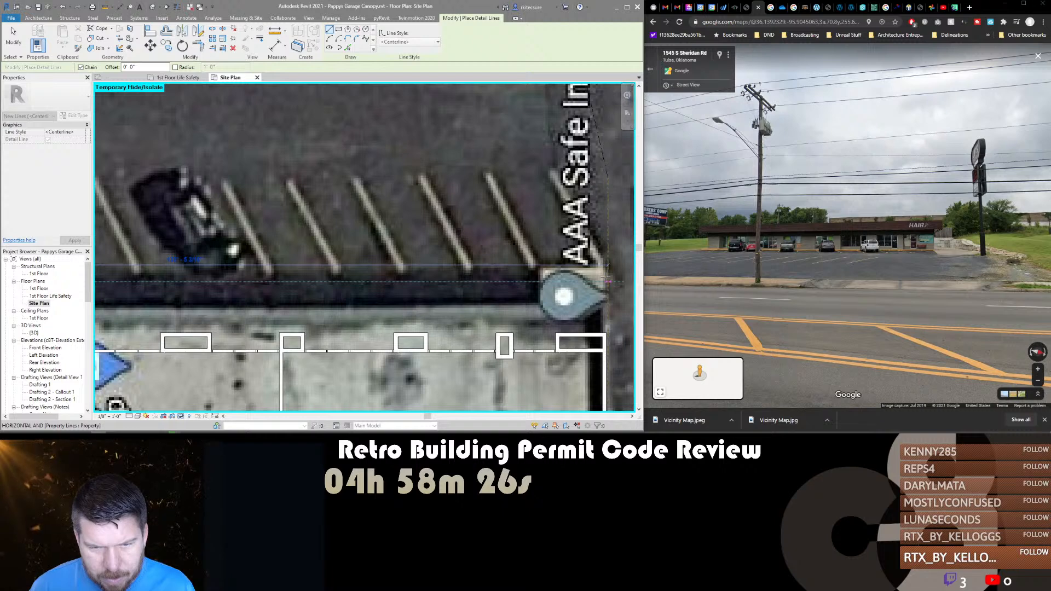
pyautogui.click(607, 280)
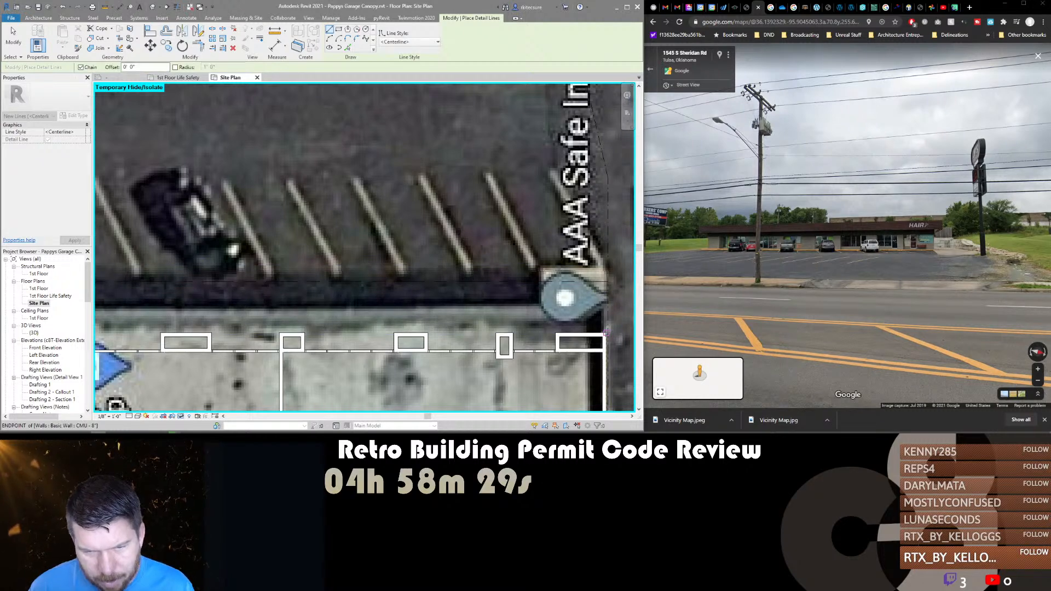
pyautogui.press('t')
pyautogui.press('r')
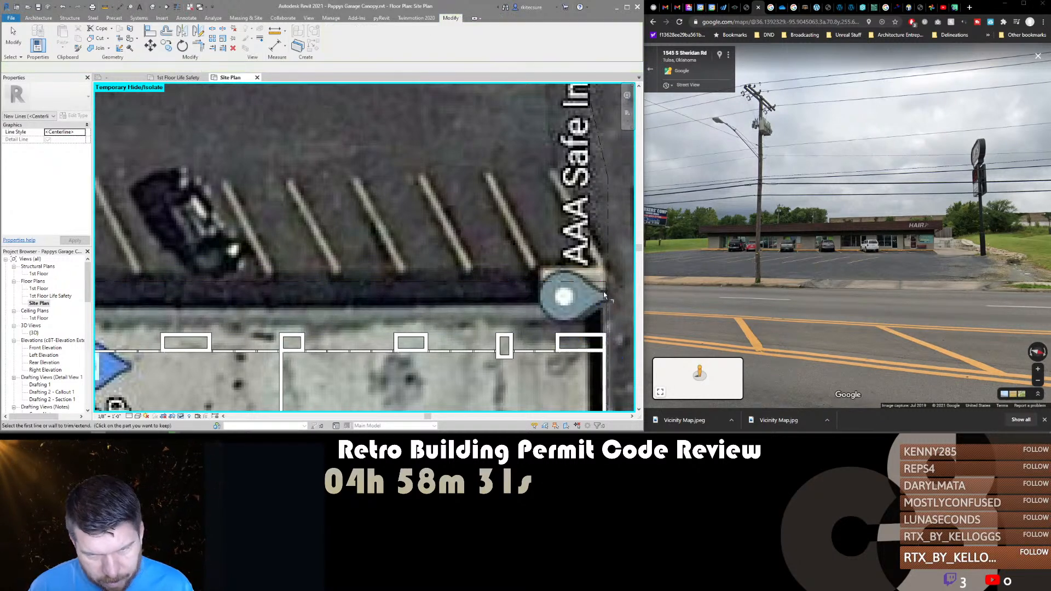
pyautogui.press('Escape')
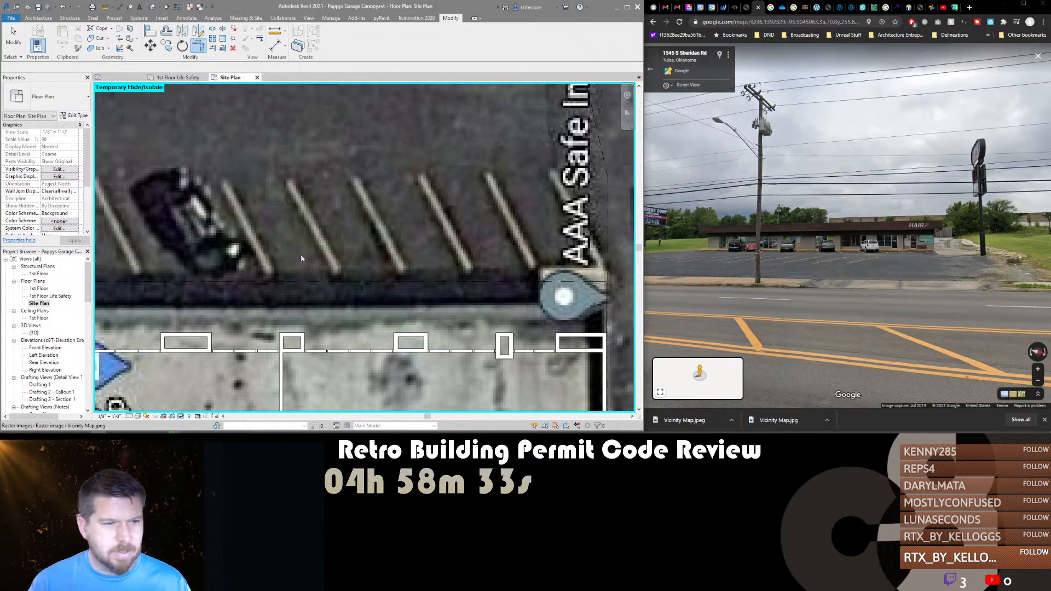
# Draw an angled detail line about 18'-6" long, parallel to the aerial image's first parking stripe near the building's front corner.
pyautogui.scroll(-5, 301, 259)
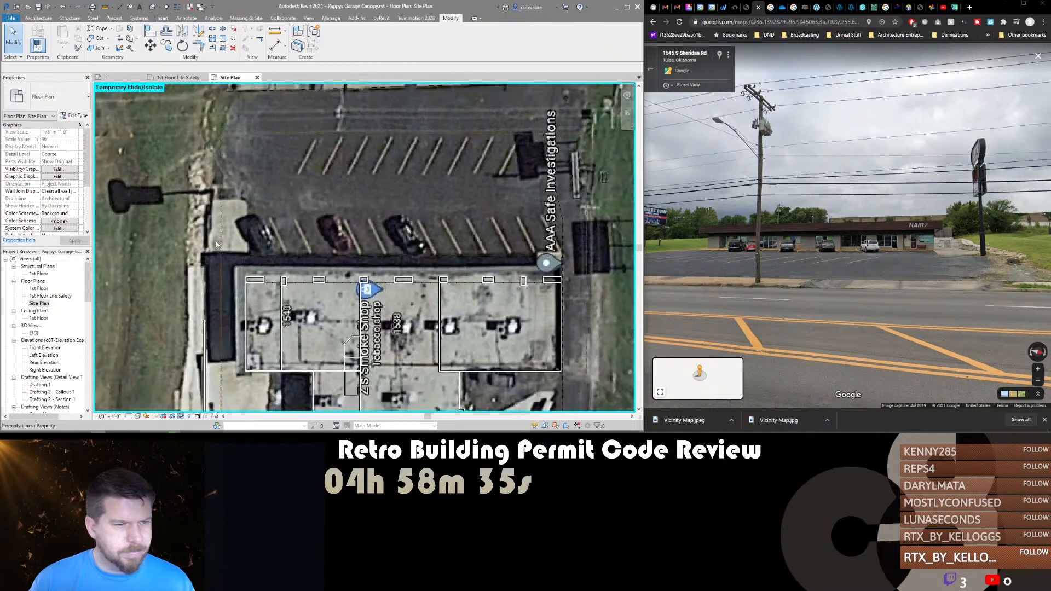
pyautogui.scroll(1, 215, 241)
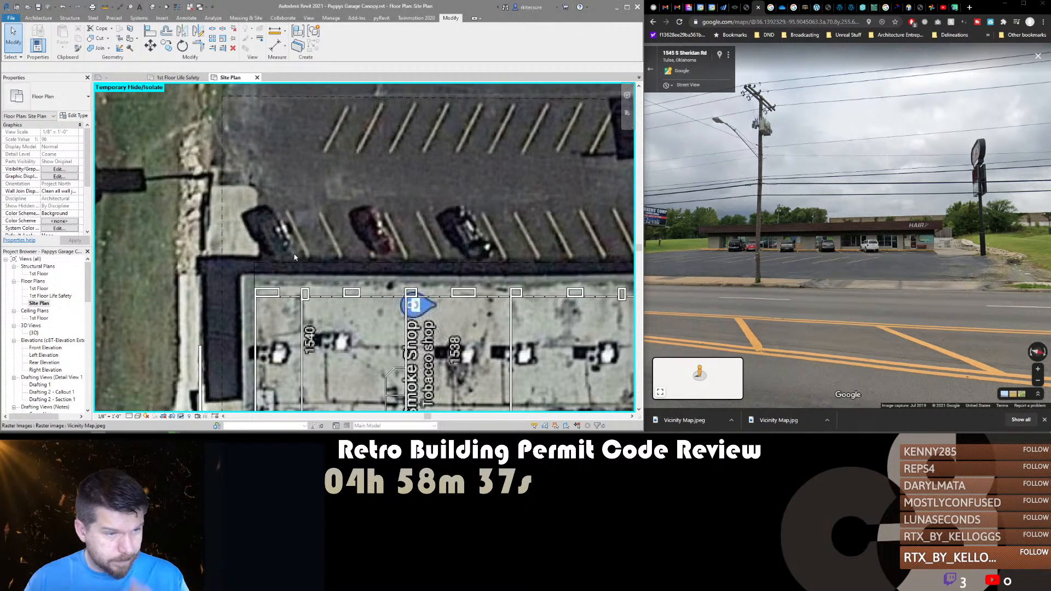
pyautogui.press('d')
pyautogui.press('l')
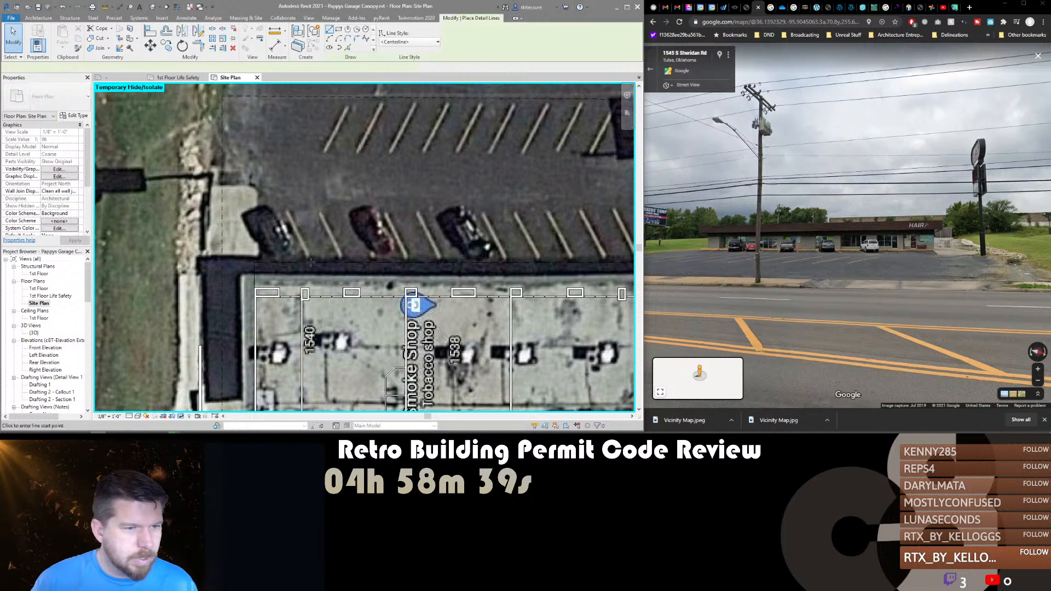
pyautogui.click(303, 268)
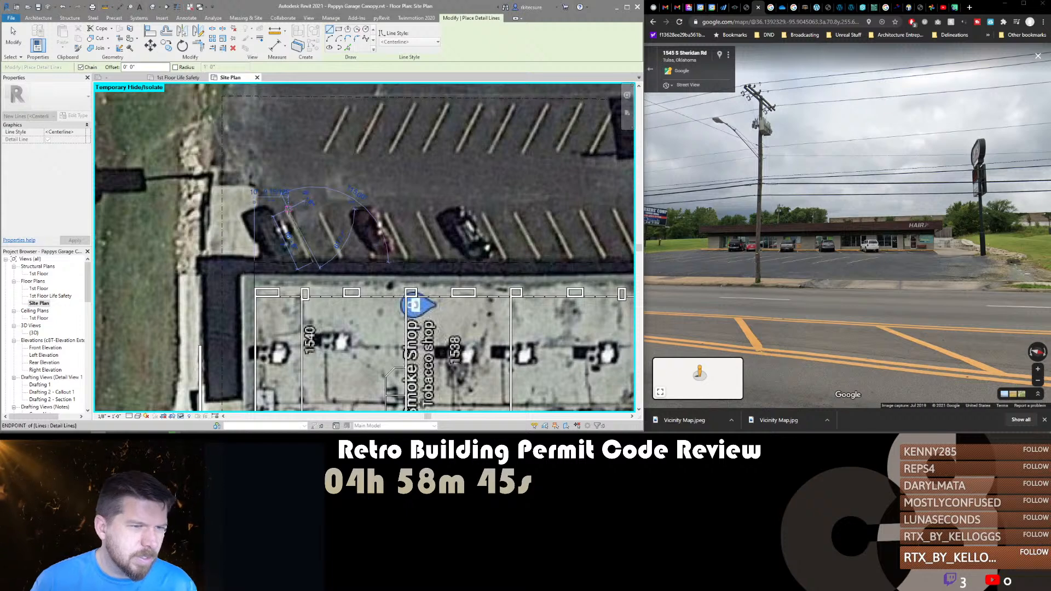
pyautogui.press('Escape')
pyautogui.press('Escape')
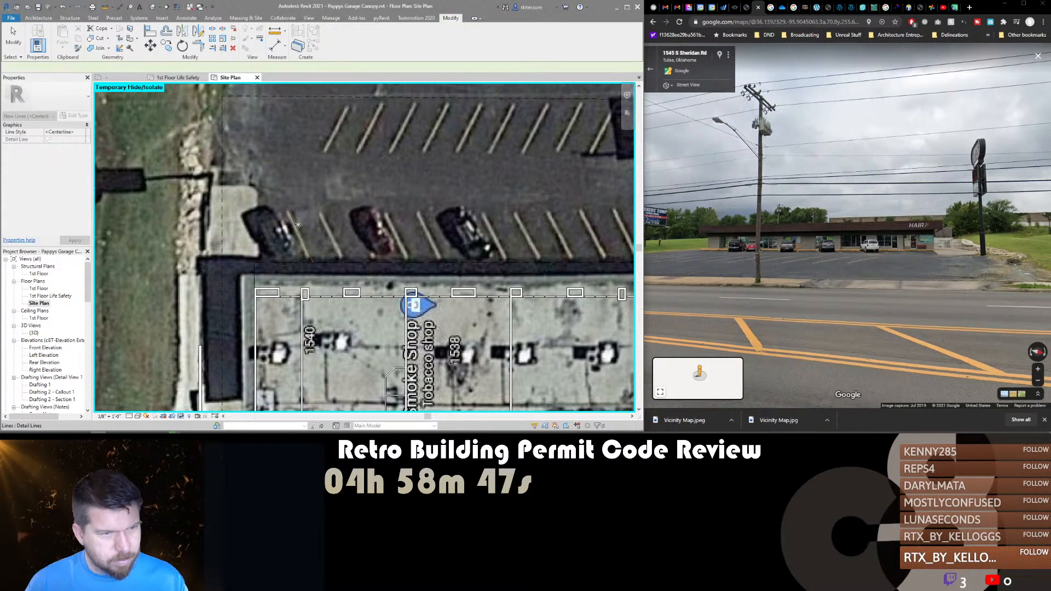
# Copy the angled stall line horizontally along the parking row at a distance of 9'.
pyautogui.click(294, 221)
pyautogui.press('c')
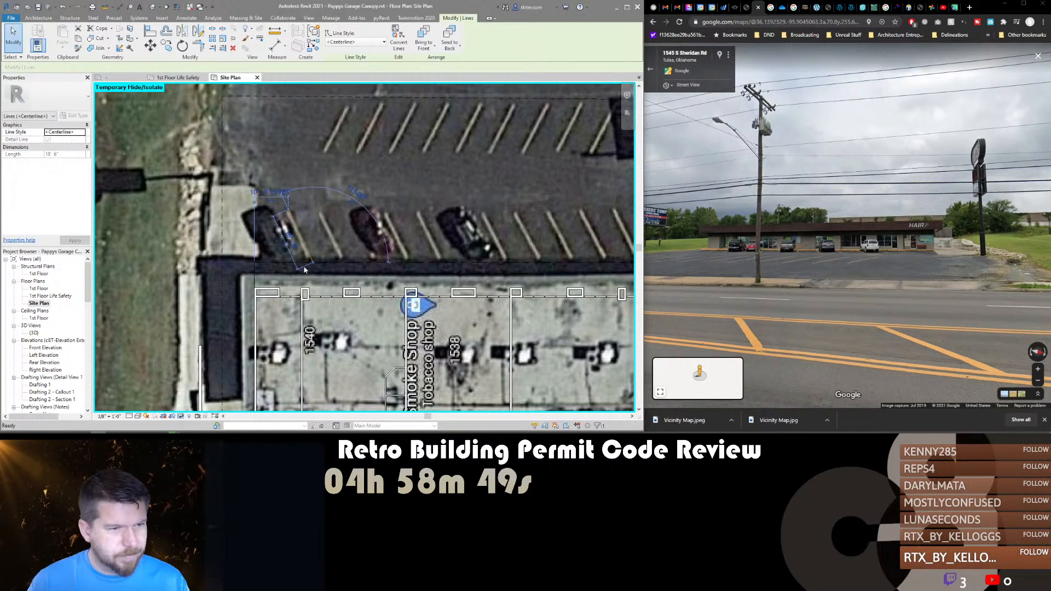
pyautogui.press('o')
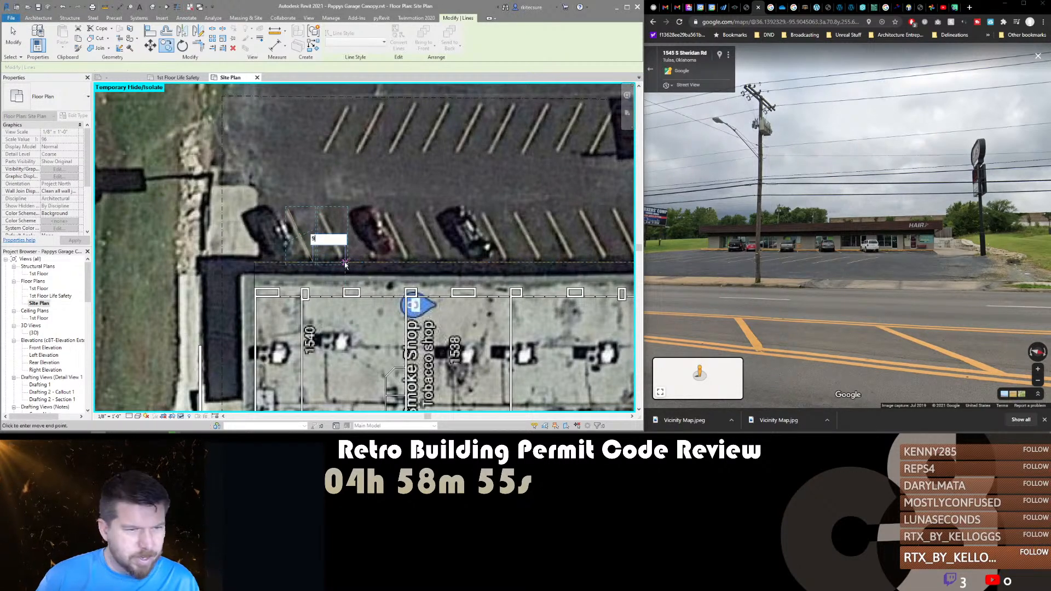
pyautogui.click(345, 263)
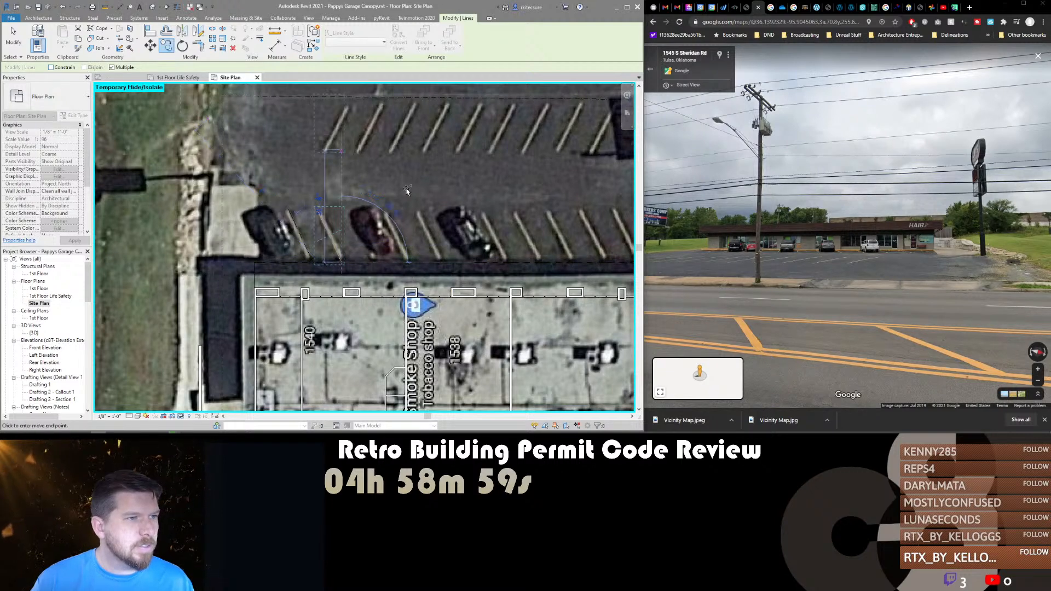
# Make seven more copies of the stall line along the front parking row, each spaced 9' from the previous one.
pyautogui.scroll(-1, 494, 225)
pyautogui.moveTo(492, 225); pyautogui.dragTo(403, 219, button='middle')
pyautogui.scroll(-1, 403, 219)
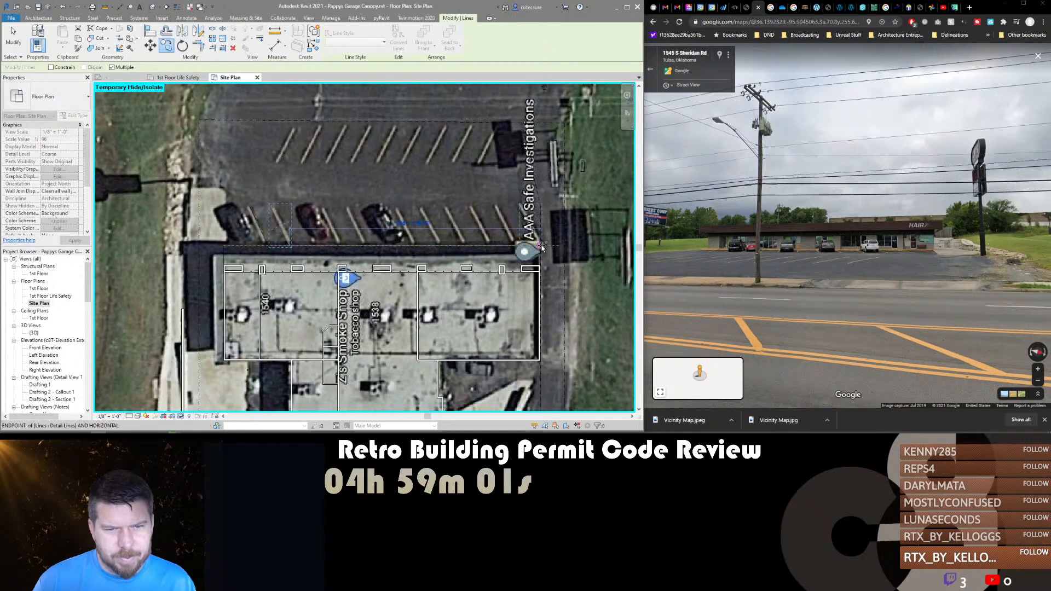
pyautogui.write('9')
pyautogui.press('Return')
pyautogui.write('9')
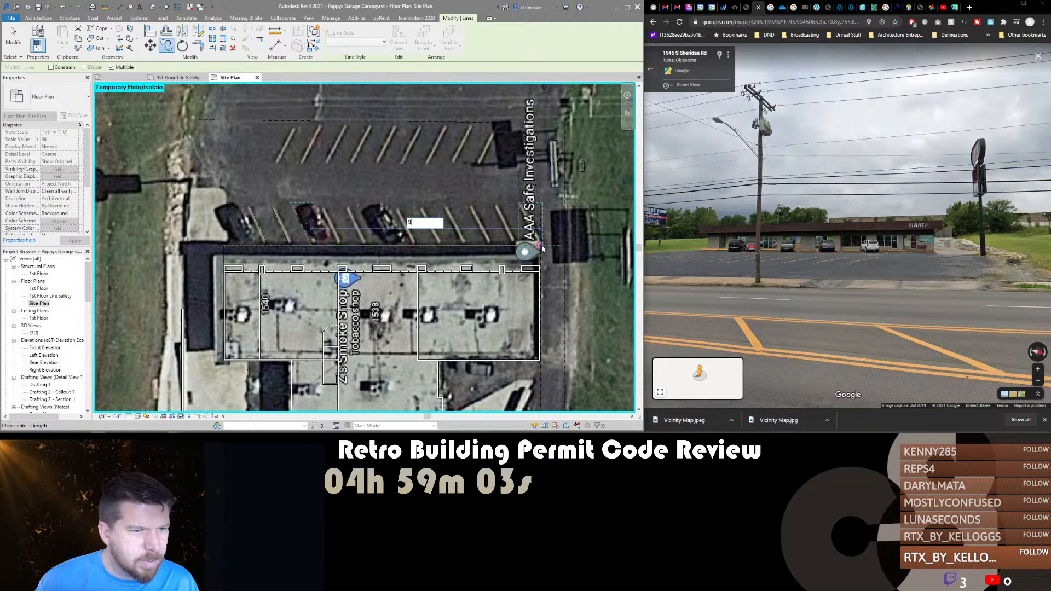
pyautogui.press('Return')
pyautogui.write('9')
pyautogui.press('Return')
pyautogui.write('9')
pyautogui.press('Return')
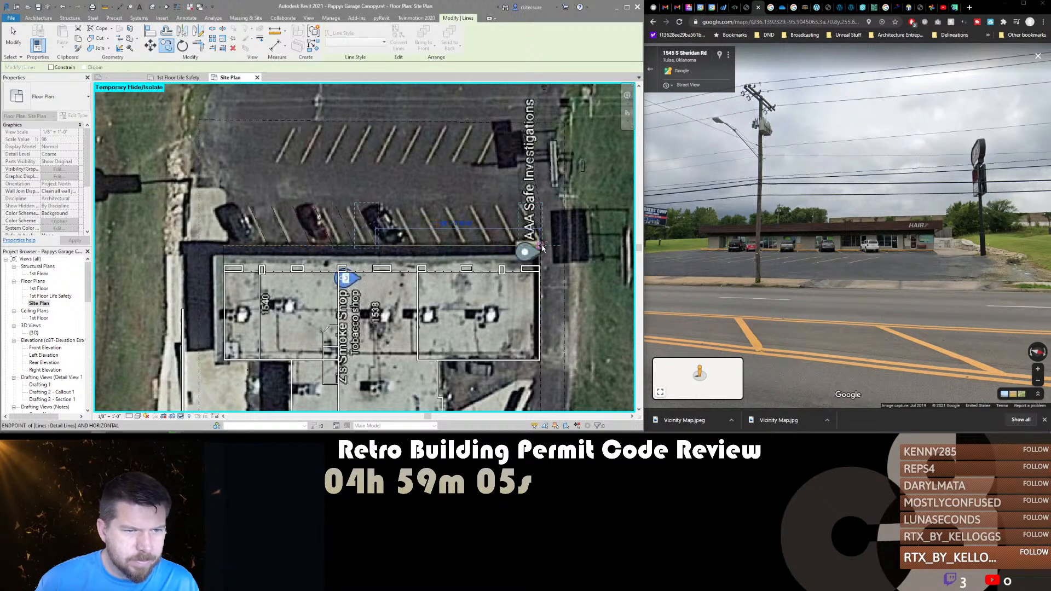
pyautogui.write('9')
pyautogui.press('Return')
pyautogui.write('9')
pyautogui.press('Return')
pyautogui.write('9')
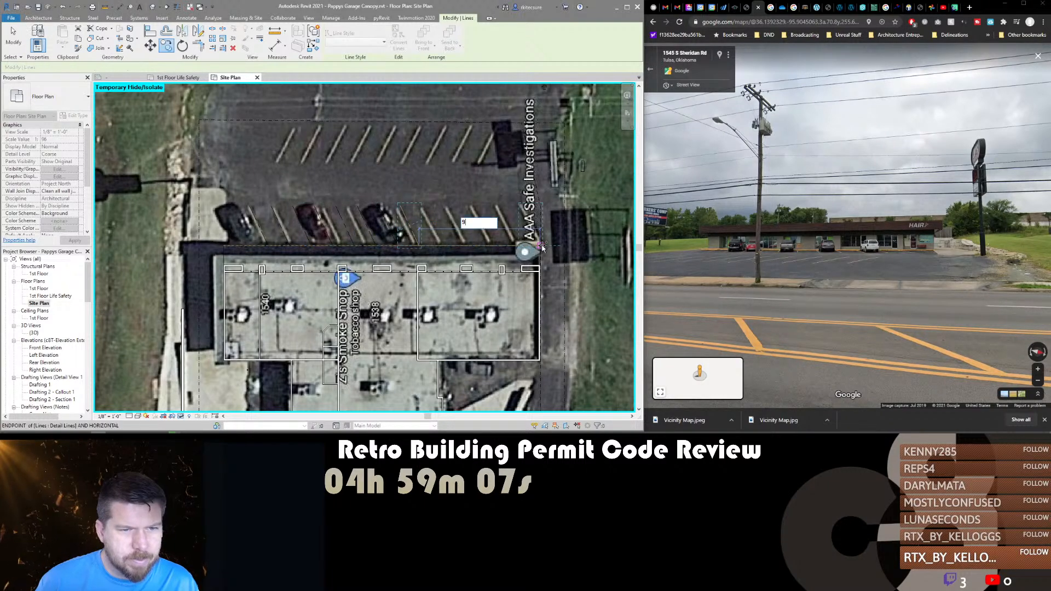
pyautogui.press('Return')
pyautogui.press('Escape')
pyautogui.press('Escape')
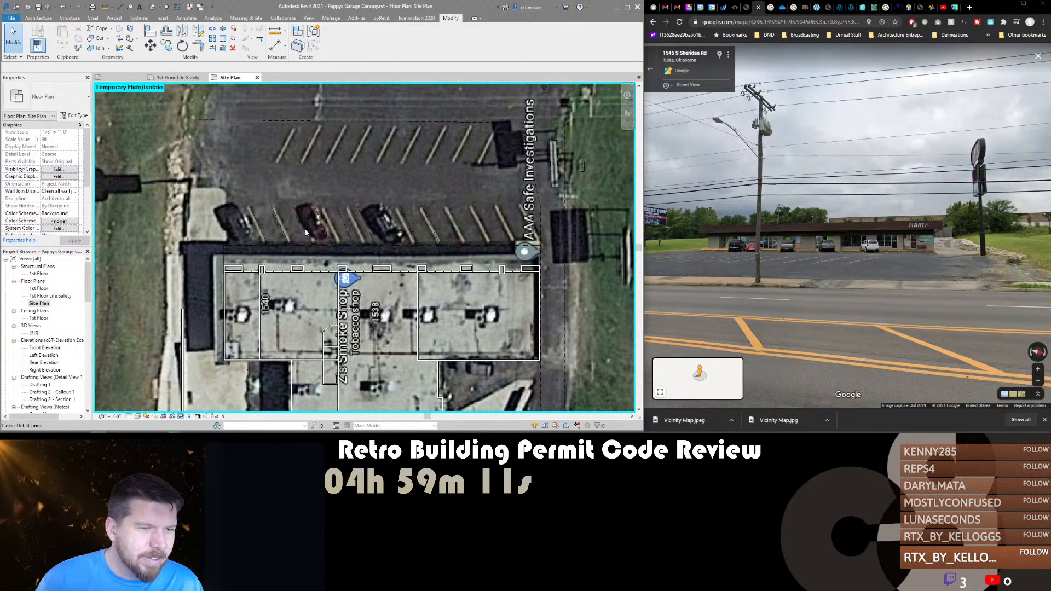
# Set the perpendicular spacing between the first two angled stall lines near the building's front corner to 9'.
pyautogui.scroll(2, 305, 232)
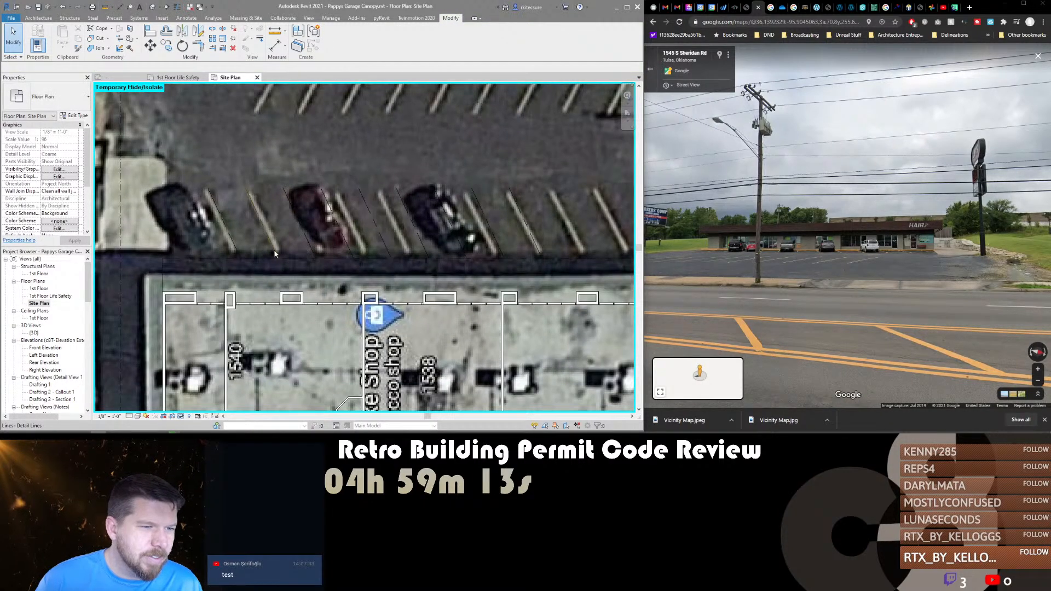
pyautogui.click(264, 243)
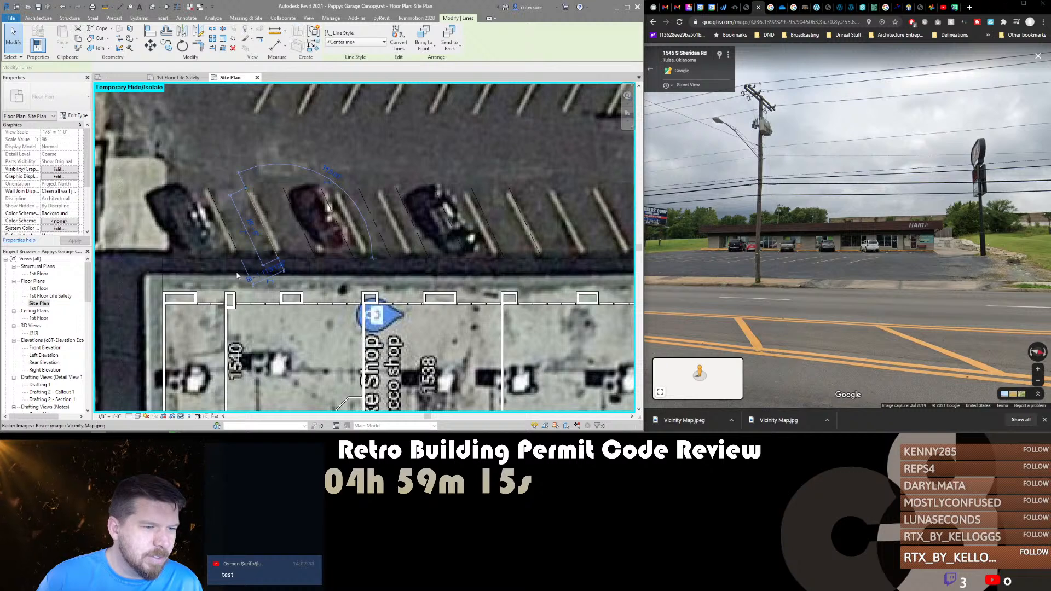
pyautogui.click(263, 279)
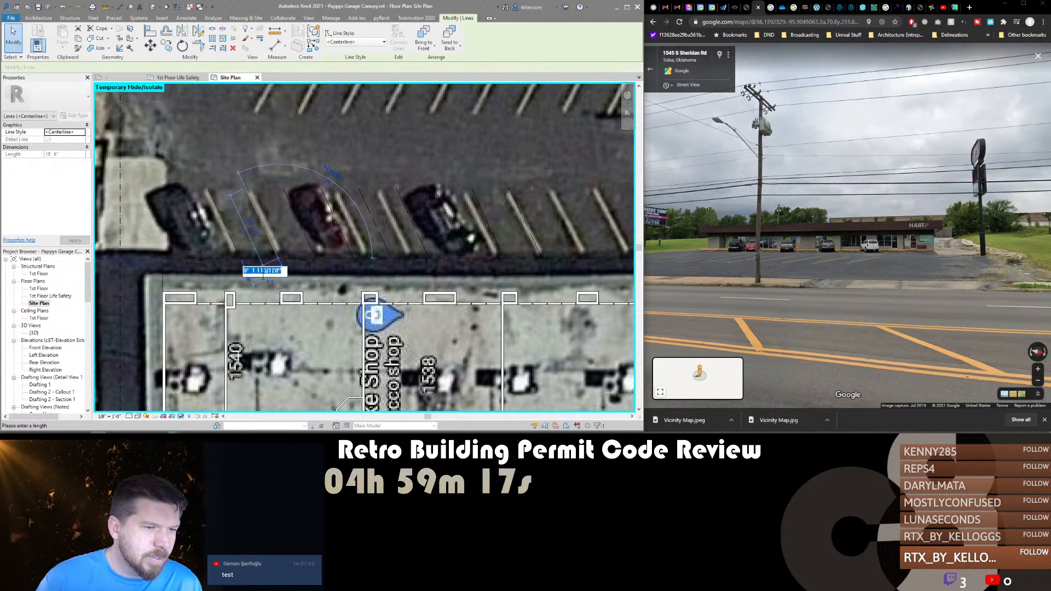
pyautogui.write('9')
pyautogui.press('Return')
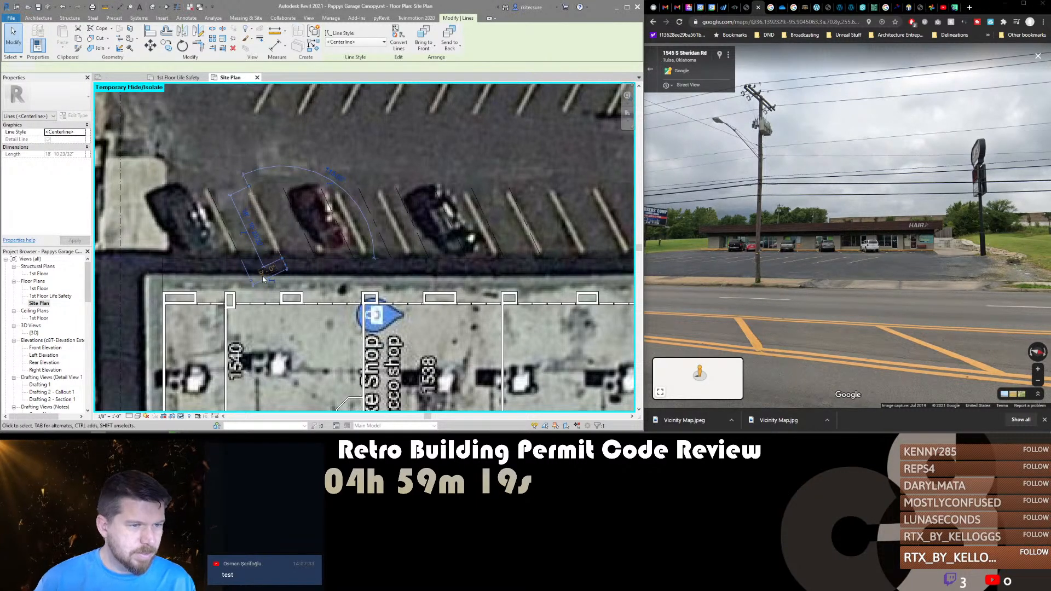
pyautogui.press('Escape')
# Copy the stall line repeatedly along the front parking row to the building's far corner, snapping each copy at the established stall spacing.
pyautogui.scroll(-3, 341, 232)
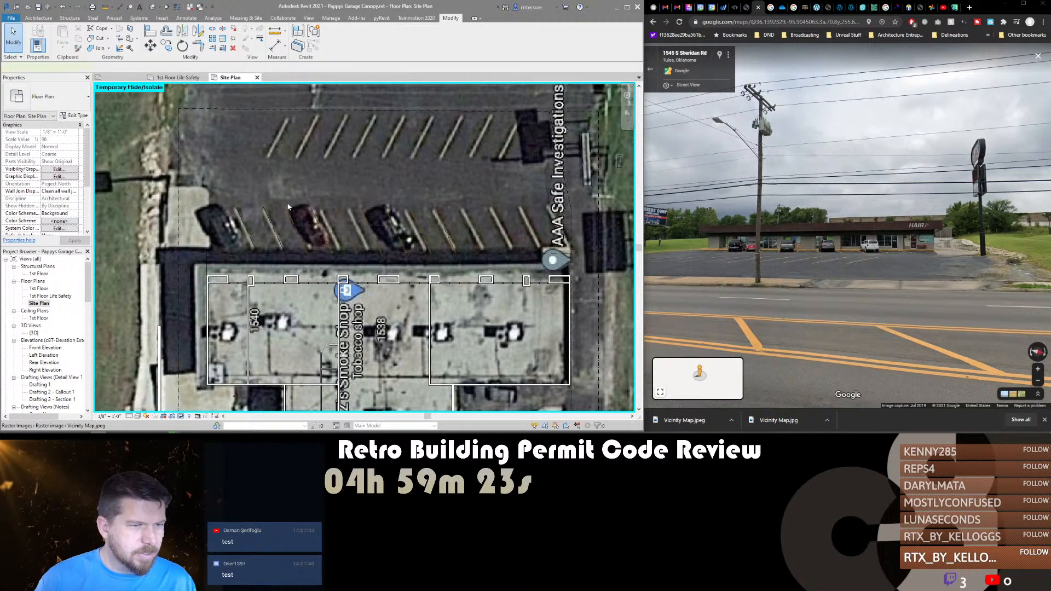
pyautogui.click(276, 241)
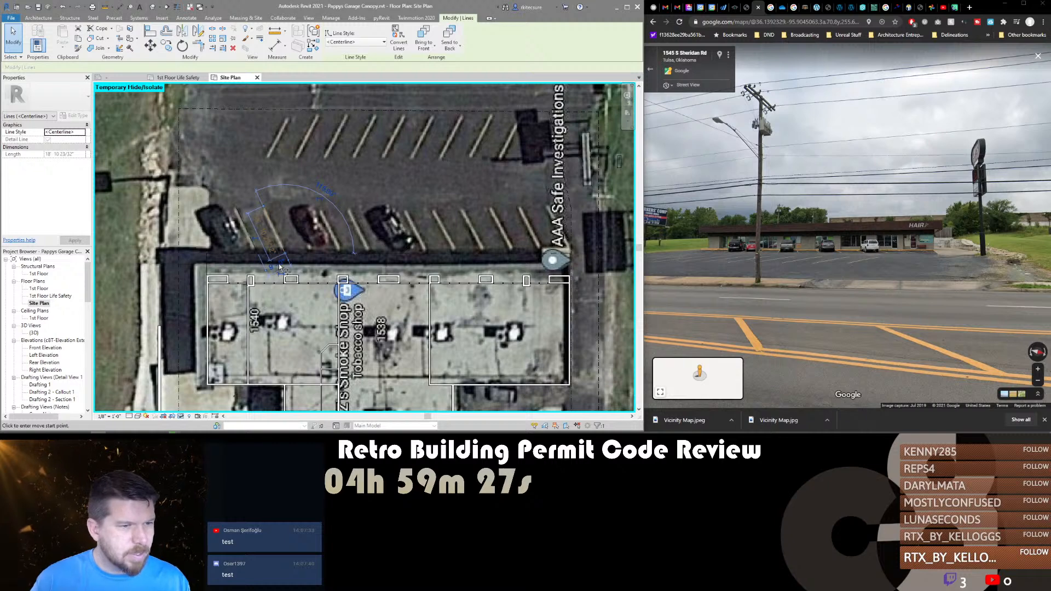
pyautogui.moveTo(283, 252); pyautogui.dragTo(256, 251)
pyautogui.press('c')
pyautogui.press('o')
pyautogui.click(257, 253)
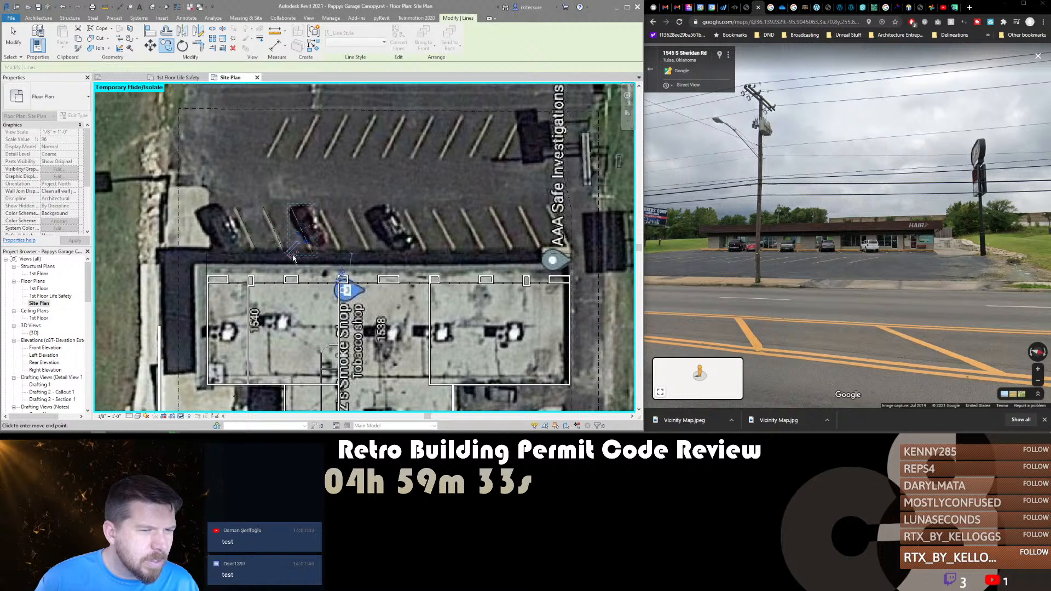
pyautogui.click(311, 254)
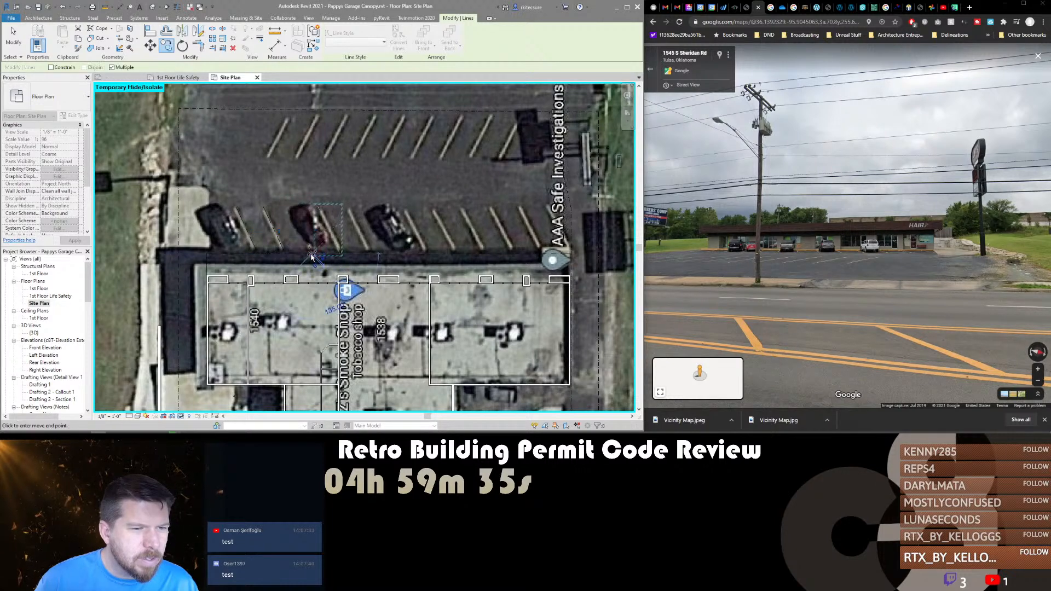
pyautogui.click(339, 254)
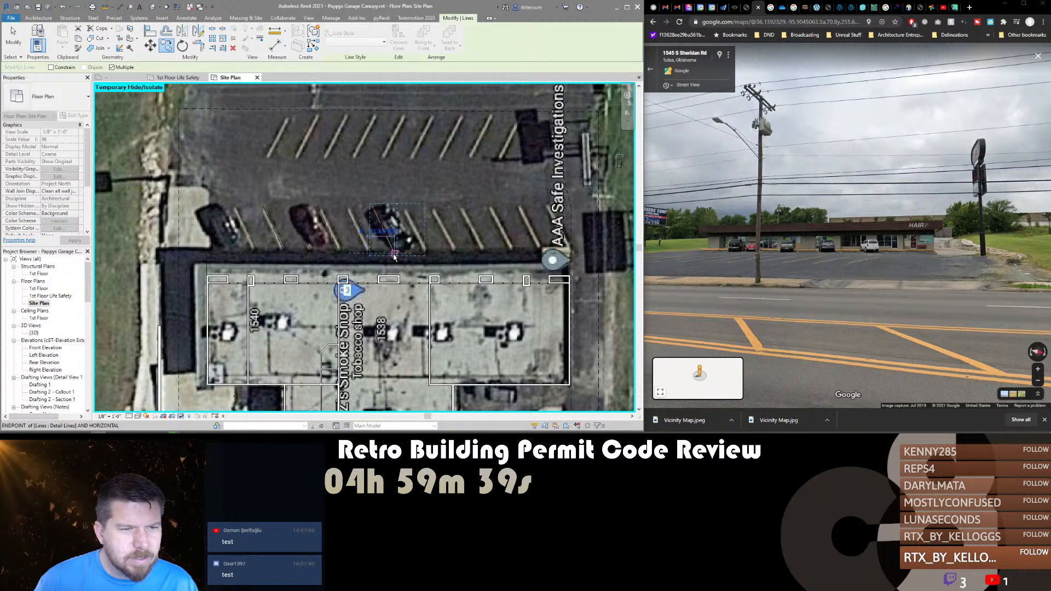
pyautogui.click(392, 254)
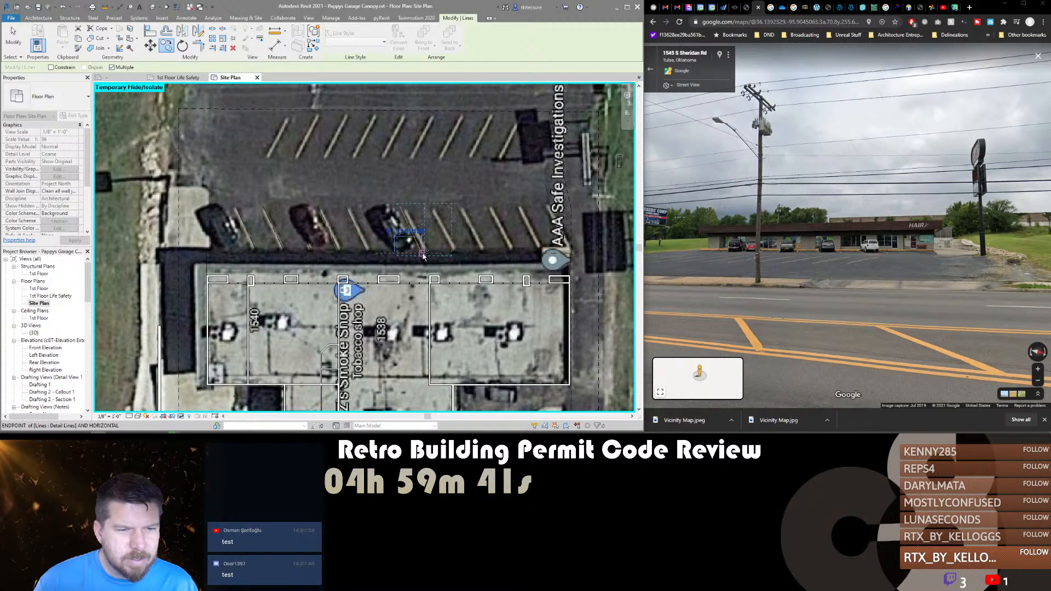
pyautogui.click(422, 255)
pyautogui.click(451, 256)
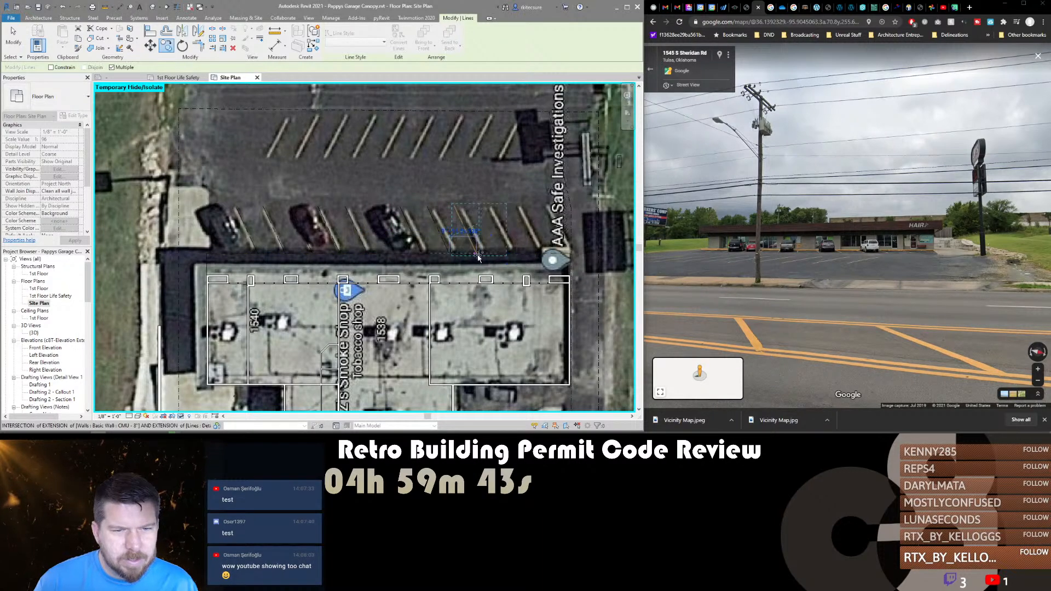
pyautogui.click(476, 256)
pyautogui.click(504, 257)
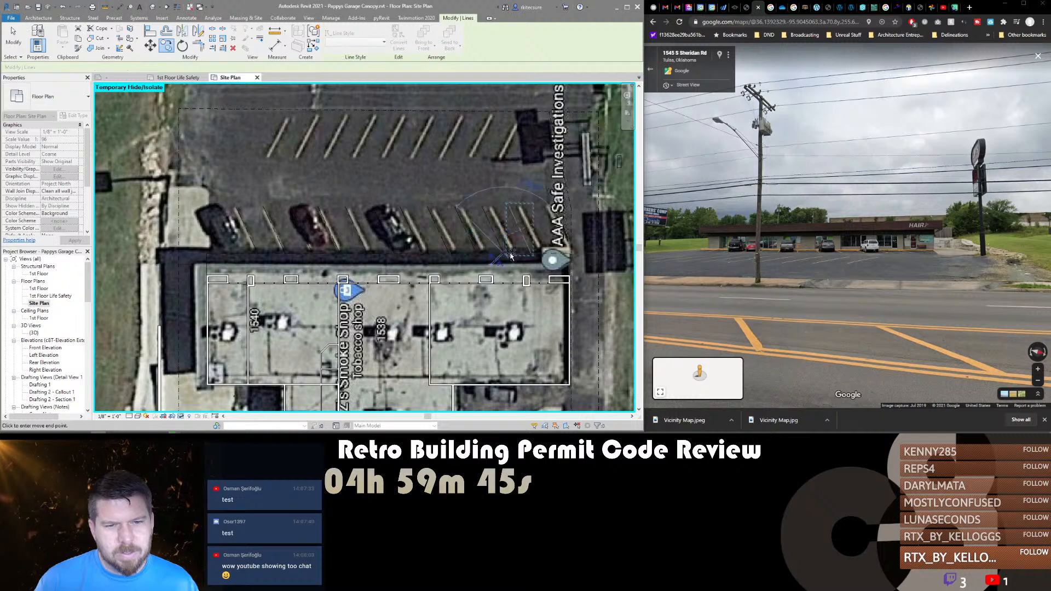
pyautogui.click(535, 257)
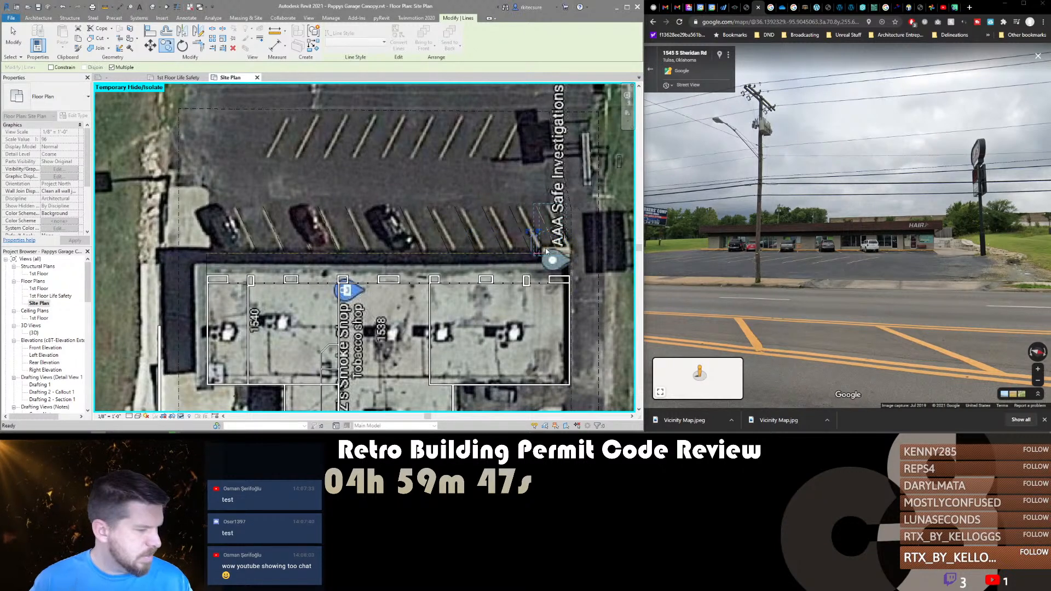
pyautogui.press('Escape')
pyautogui.press('Escape')
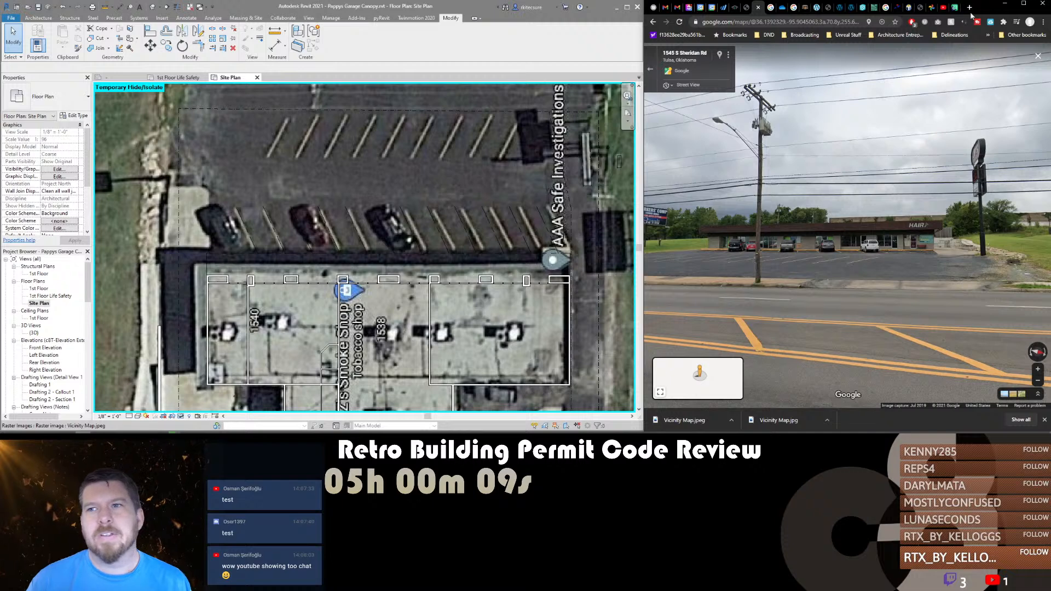
# Switch to YouTube Studio in the browser and open the current live stream's watch page from its video details.
pyautogui.click(942, 9)
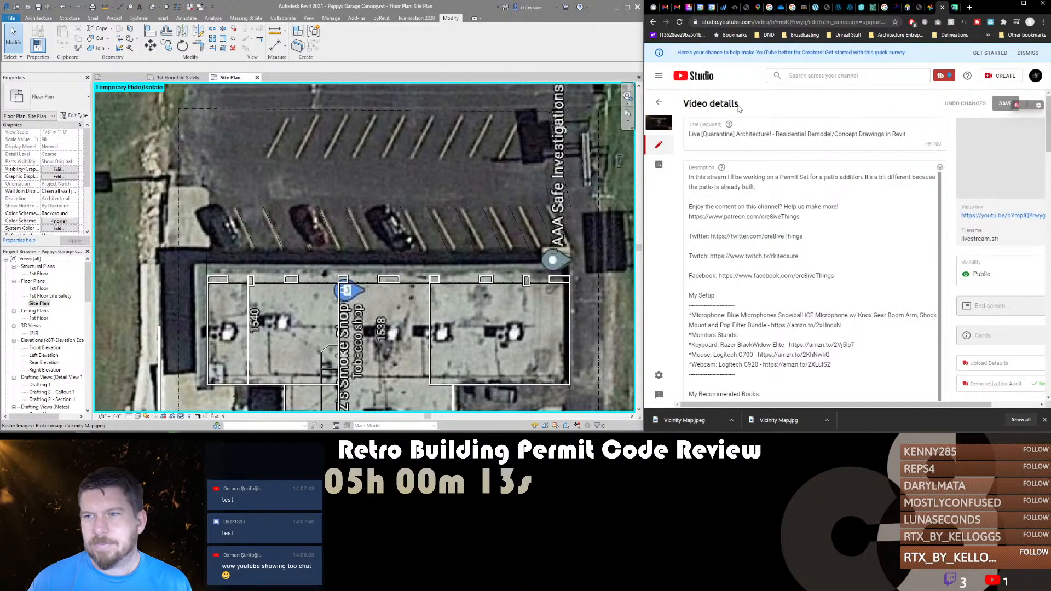
pyautogui.click(660, 121)
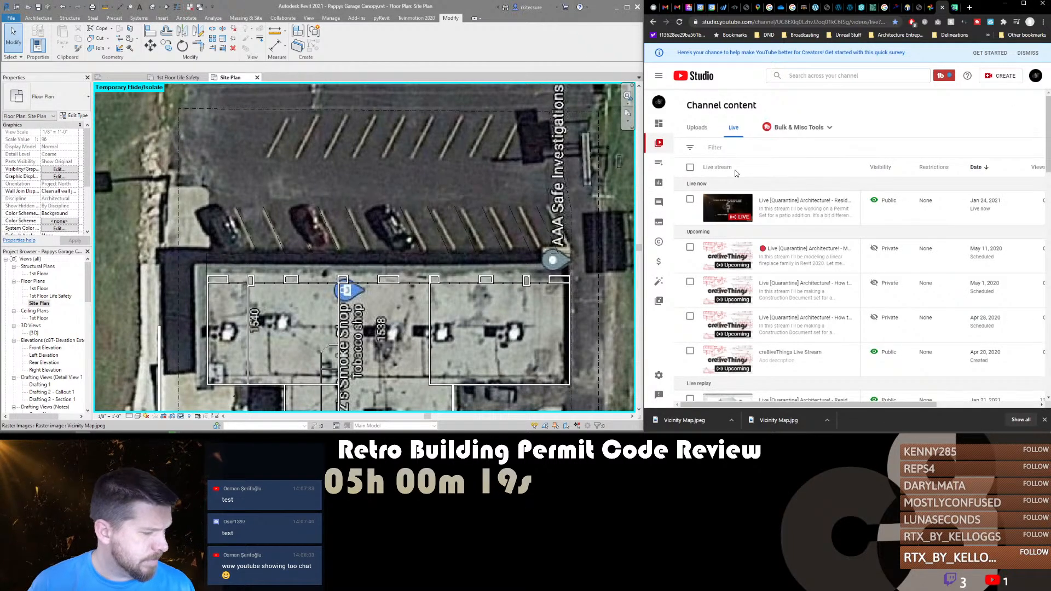
pyautogui.moveTo(761, 212)
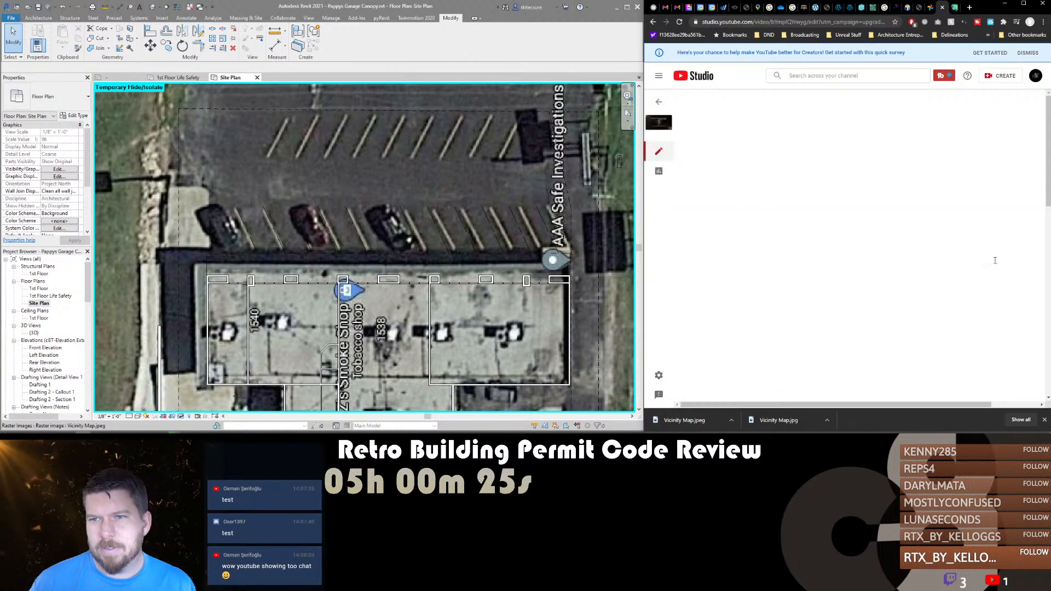
pyautogui.click(990, 216)
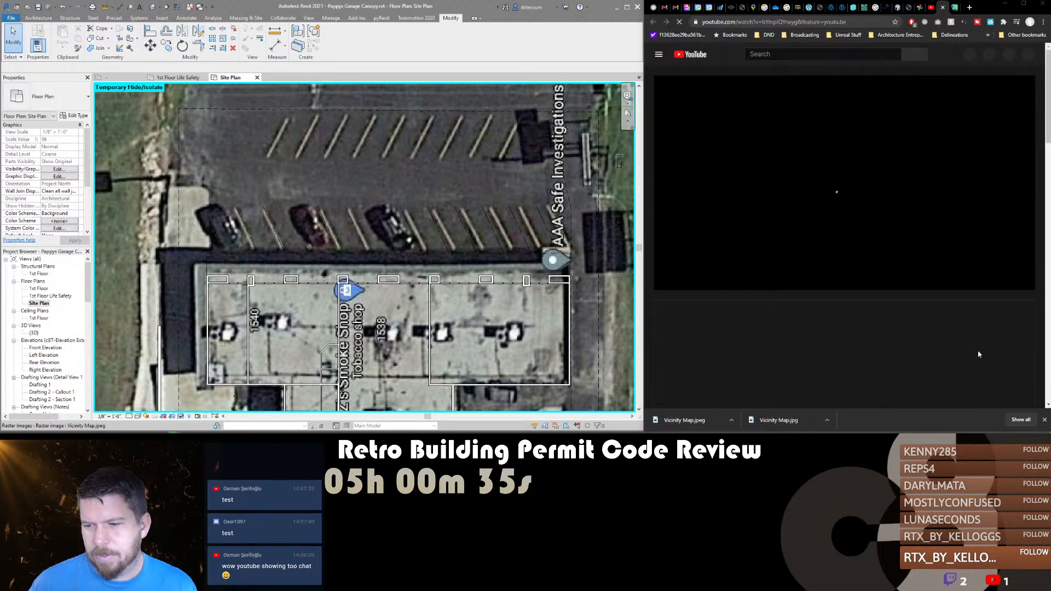
# Set the system playback device to VoiceMeeter Input (VB-Audio VoiceMeeter VAIO) with the volume at 100.
pyautogui.click(976, 397)
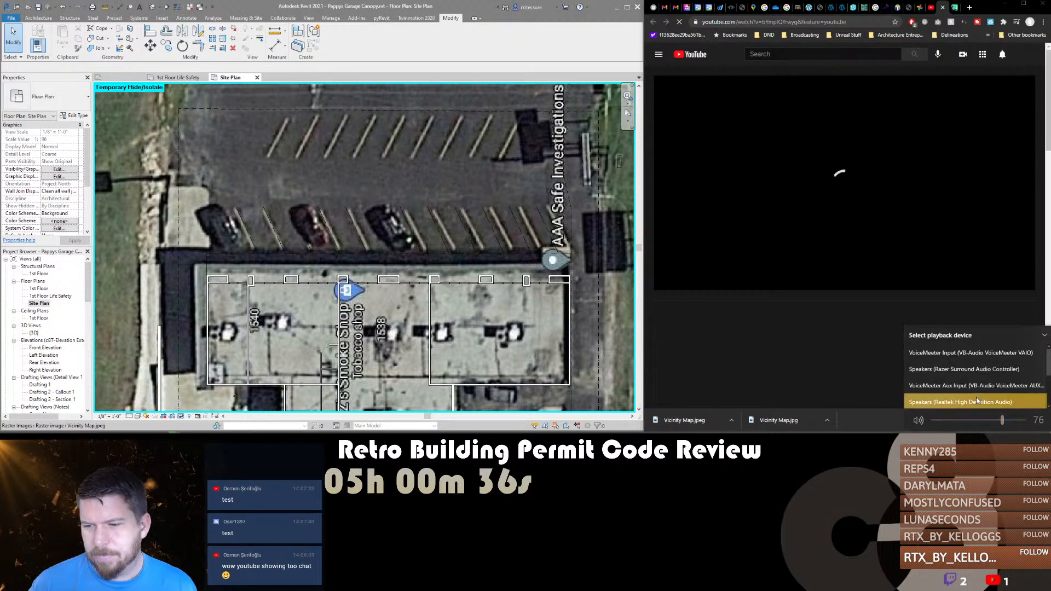
pyautogui.click(955, 353)
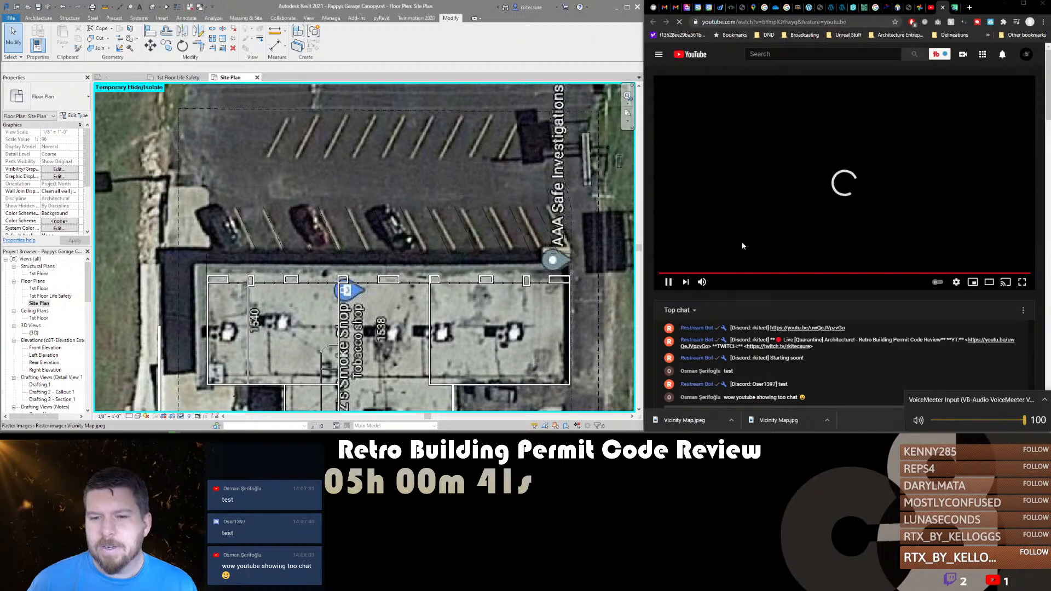
pyautogui.scroll(-8, 838, 364)
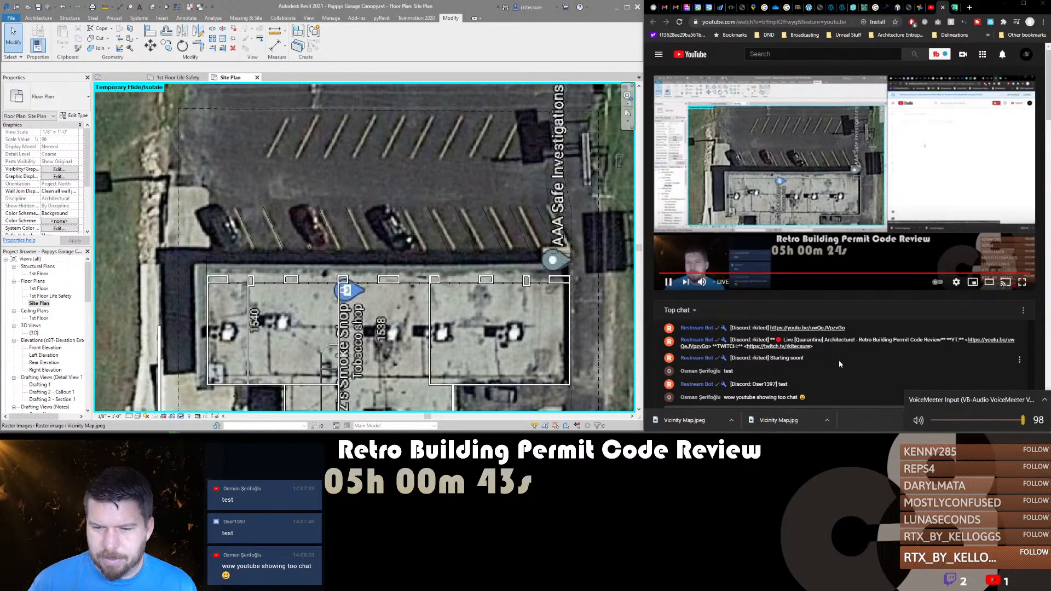
pyautogui.scroll(8, 838, 363)
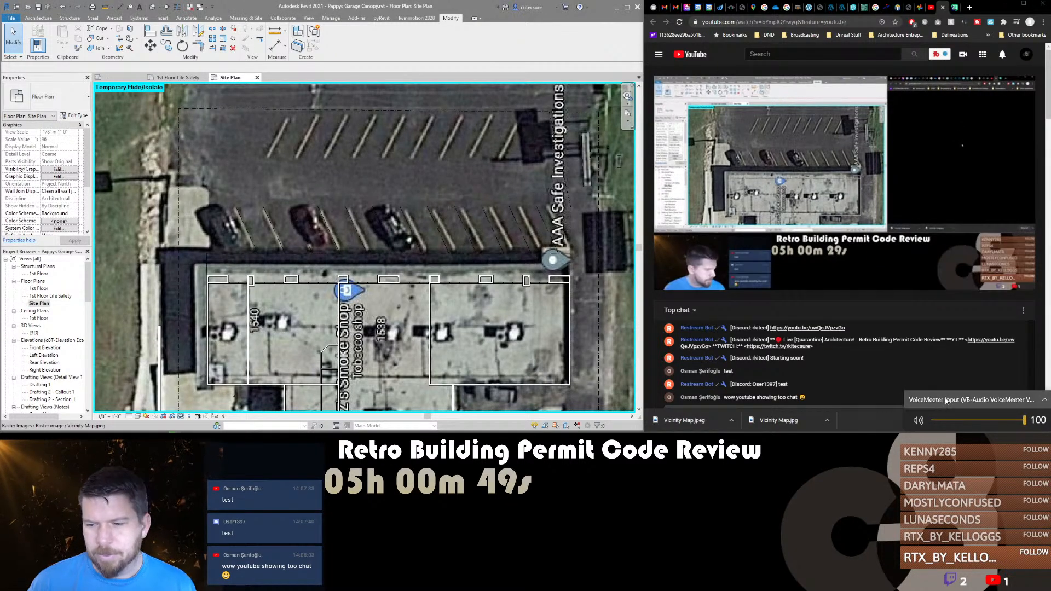
pyautogui.click(1044, 399)
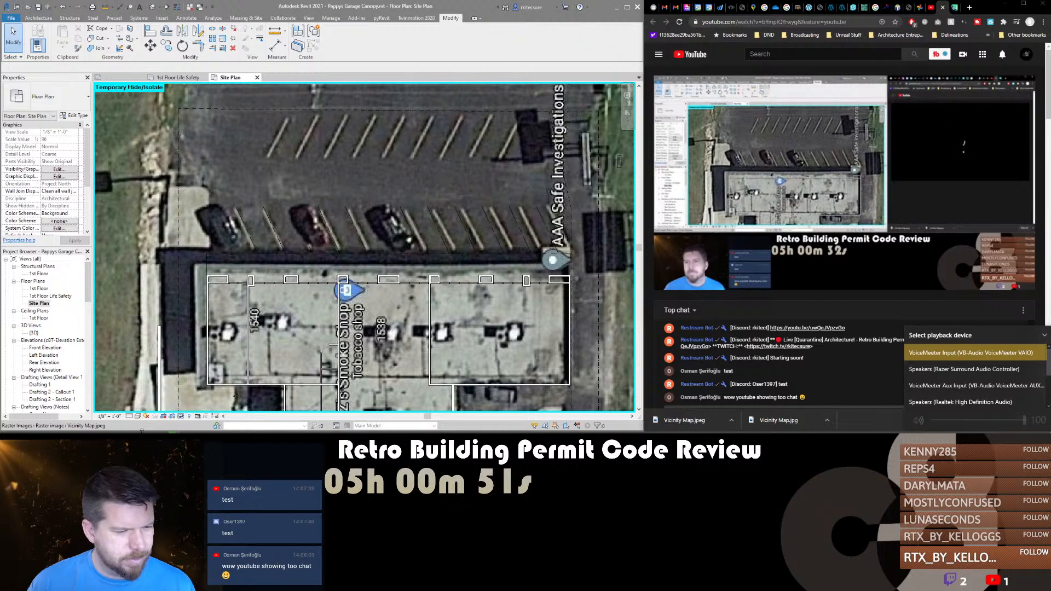
# Switch to VoiceMeeter Banana, reset both virtual input faders to 0 dB, and route the VAIO input to output A1.
pyautogui.click(366, 434)
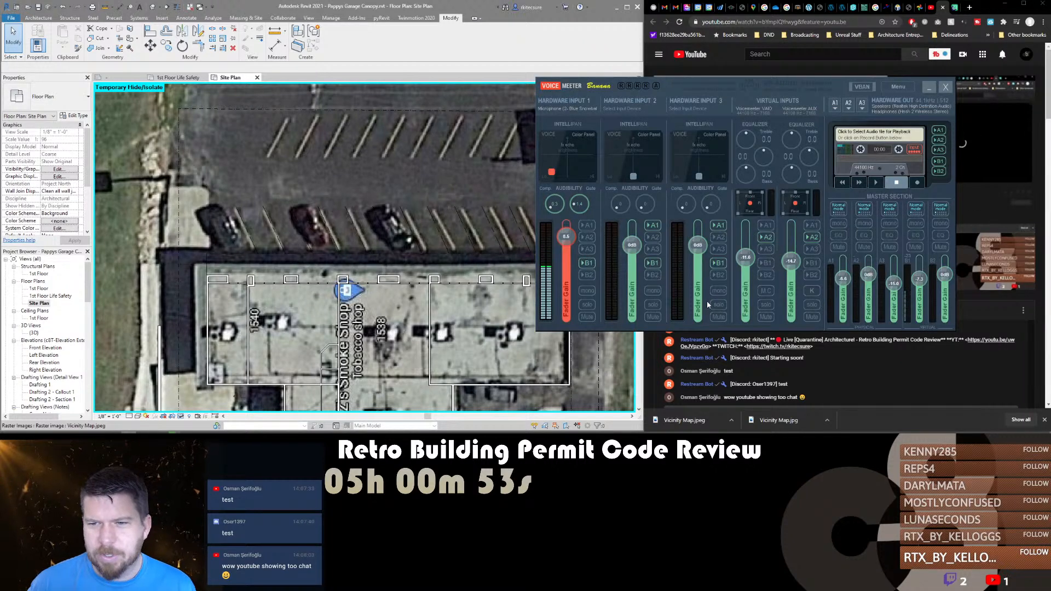
pyautogui.doubleClick(790, 263)
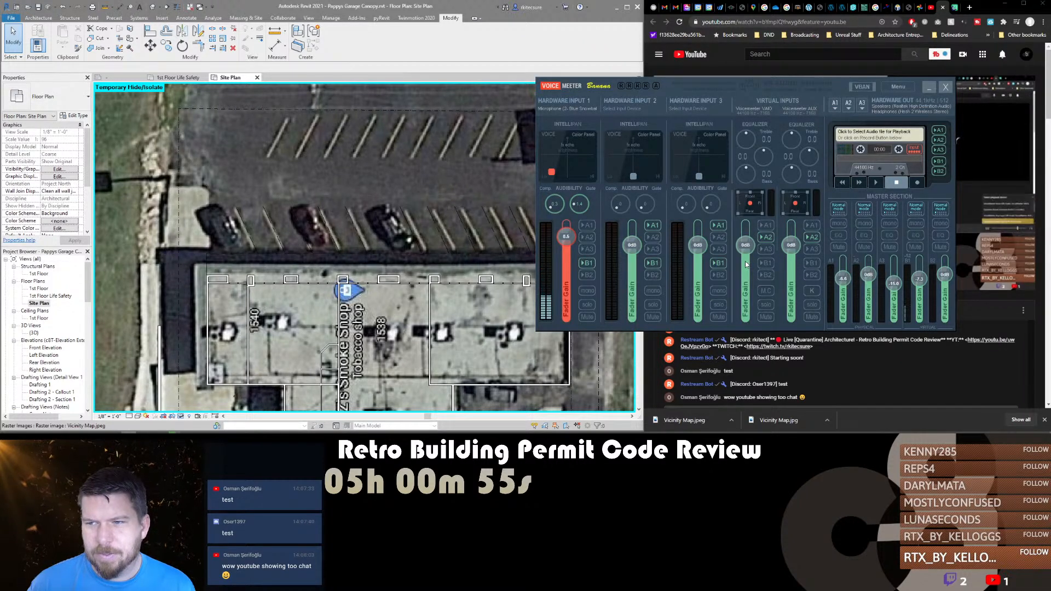
pyautogui.moveTo(787, 90); pyautogui.dragTo(494, 71)
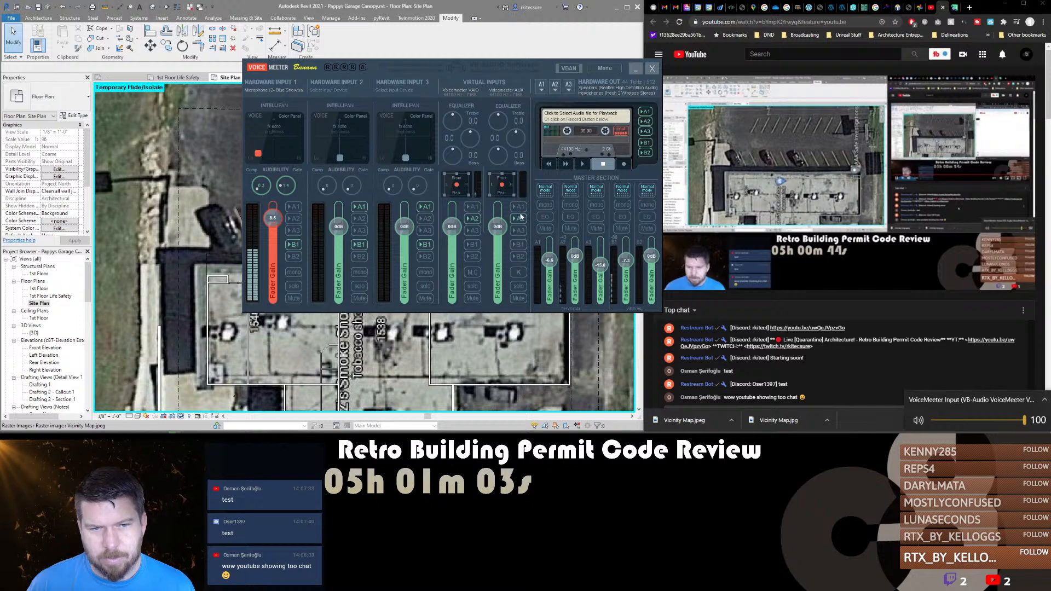
pyautogui.click(471, 206)
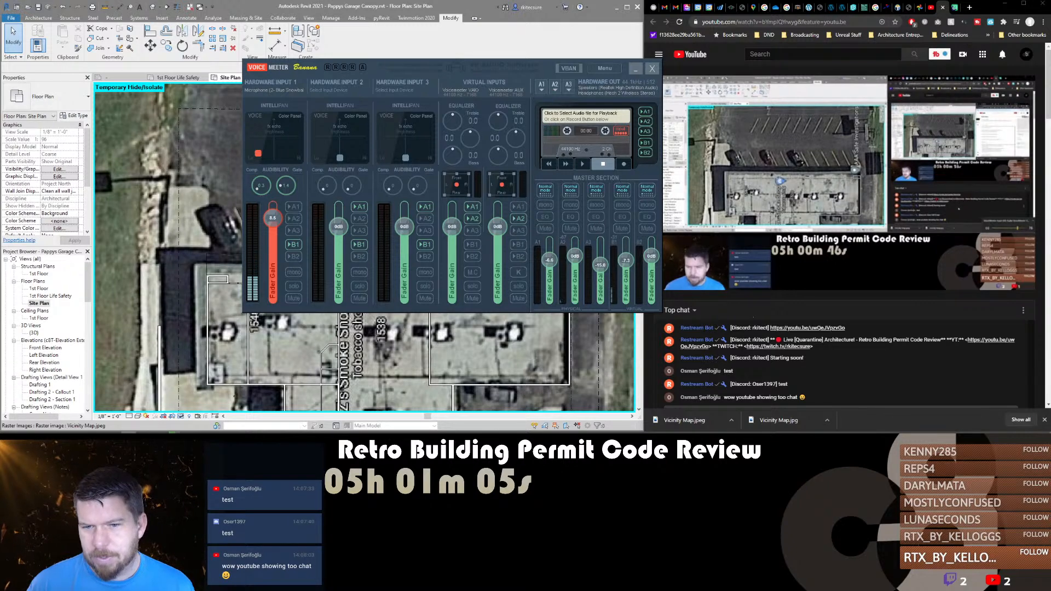
pyautogui.click(980, 440)
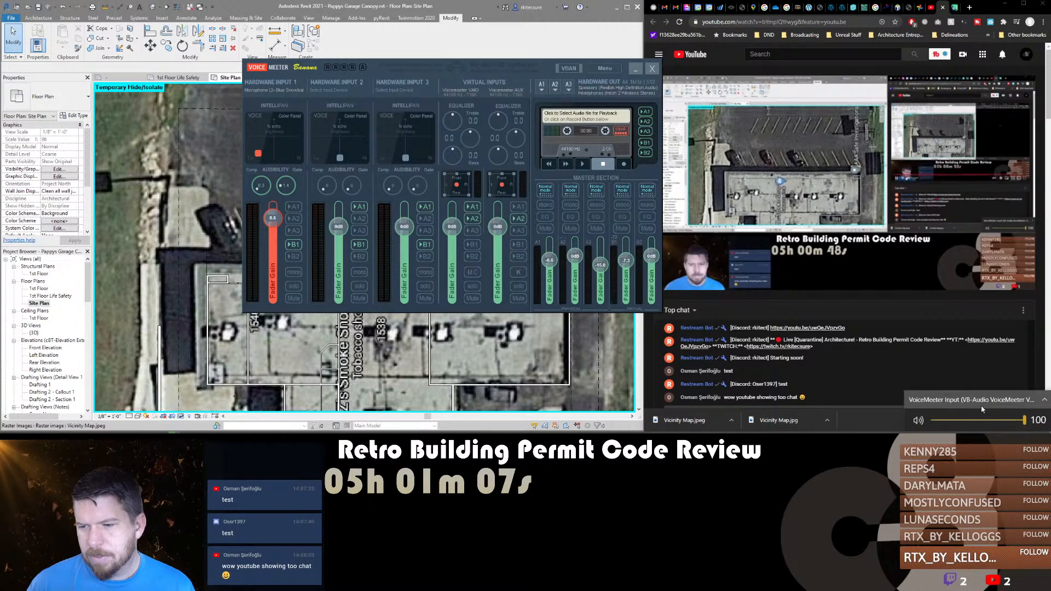
pyautogui.moveTo(1013, 420); pyautogui.dragTo(1034, 427)
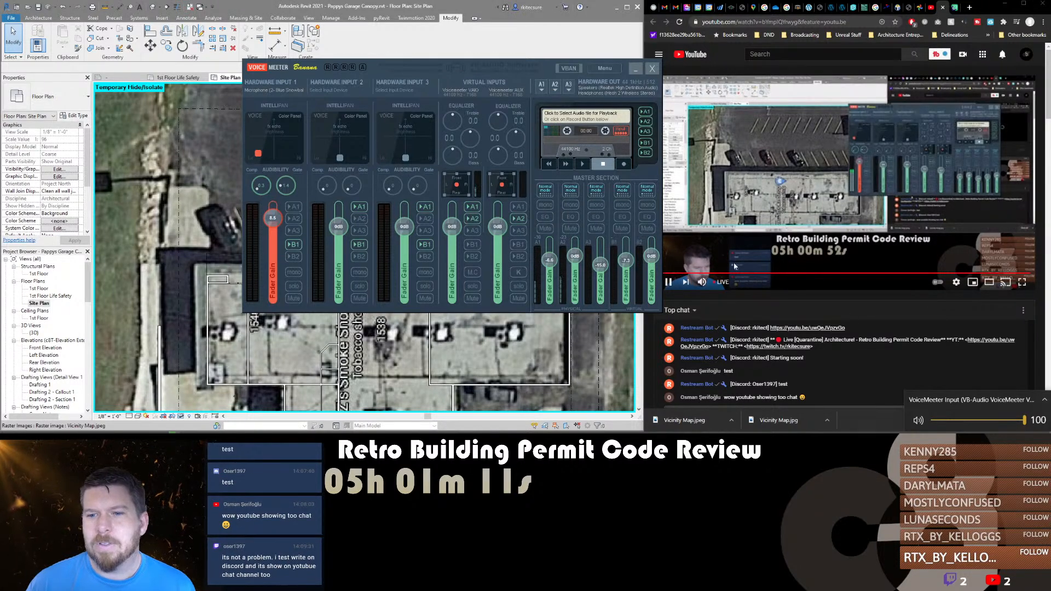
# Pause the live stream video and return to the Revit site plan with the survey drawing shown beside it.
pyautogui.click(903, 116)
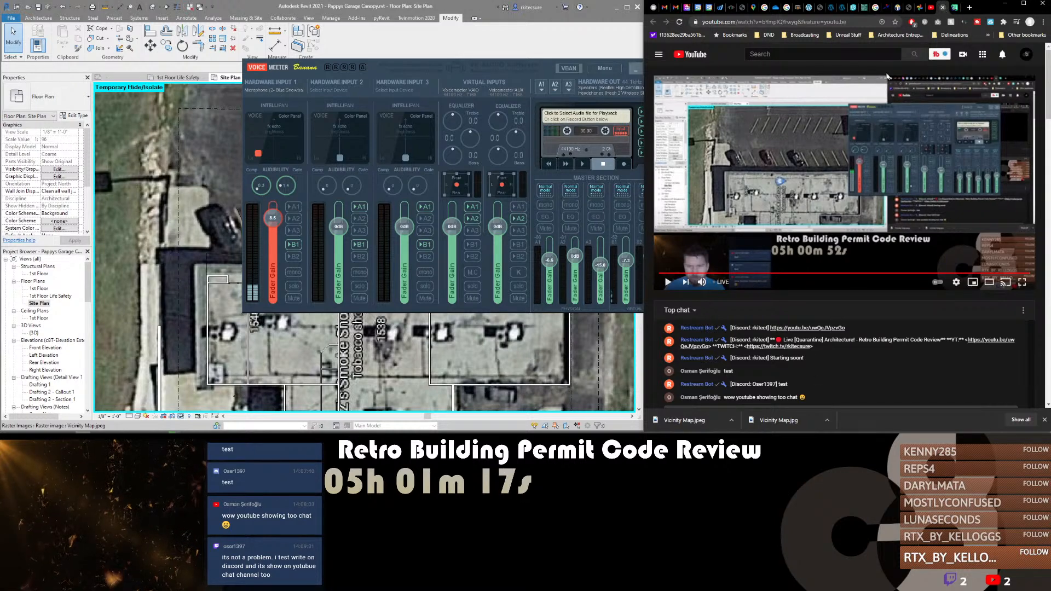
pyautogui.click(943, 7)
pyautogui.click(1004, 6)
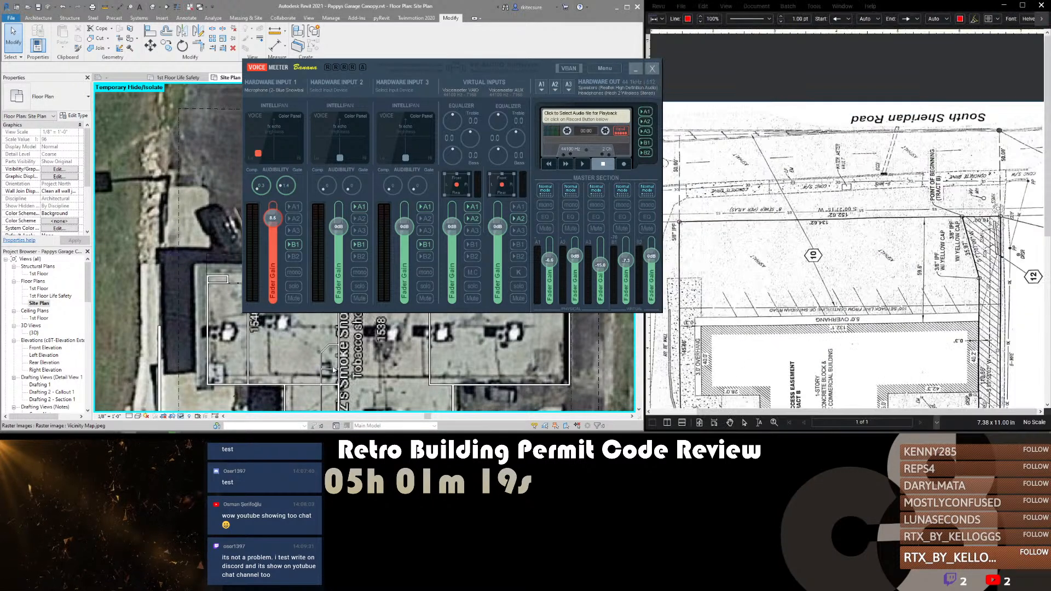
pyautogui.click(520, 59)
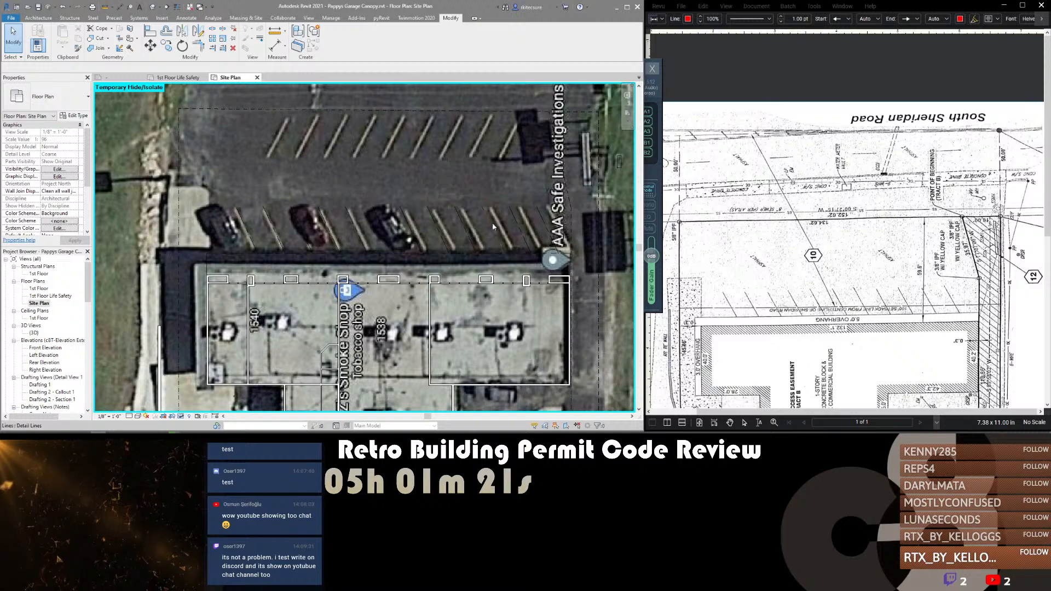
# Nudge the last stall line in the front row to the right, unjoining it from its connected elements.
pyautogui.scroll(1, 425, 261)
pyautogui.scroll(1, 424, 256)
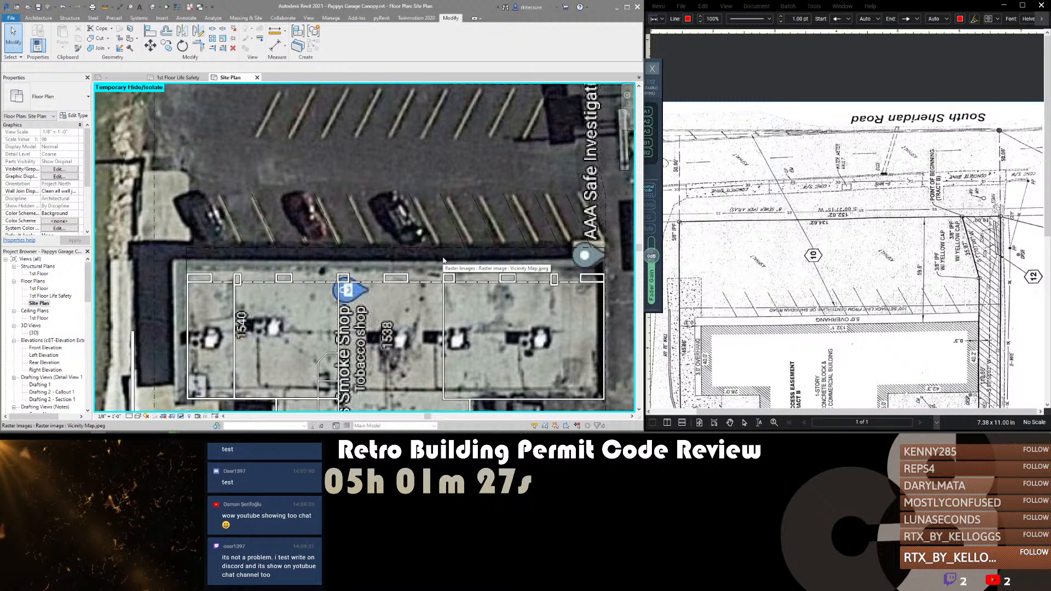
pyautogui.click(574, 210)
pyautogui.press('Right')
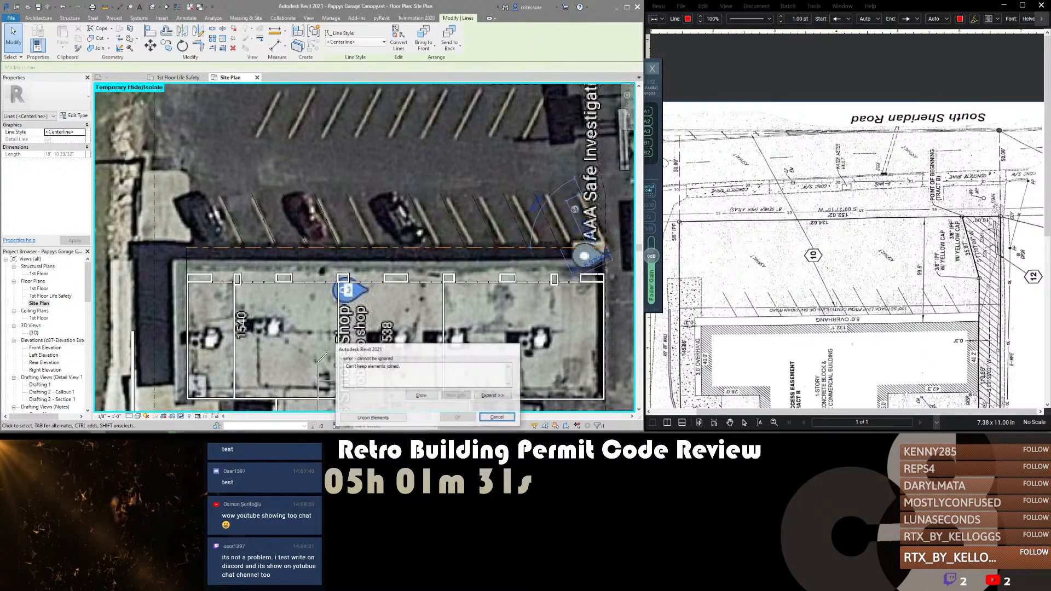
pyautogui.click(368, 417)
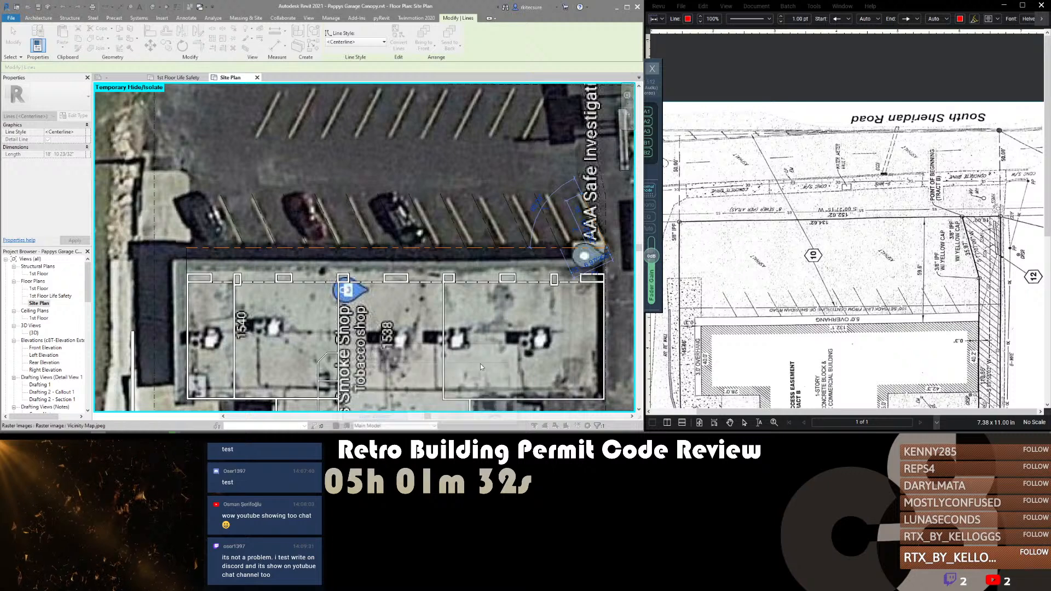
# Move the last front-row stall line vertically so its lower endpoint meets the horizontal guideline.
pyautogui.scroll(3, 607, 254)
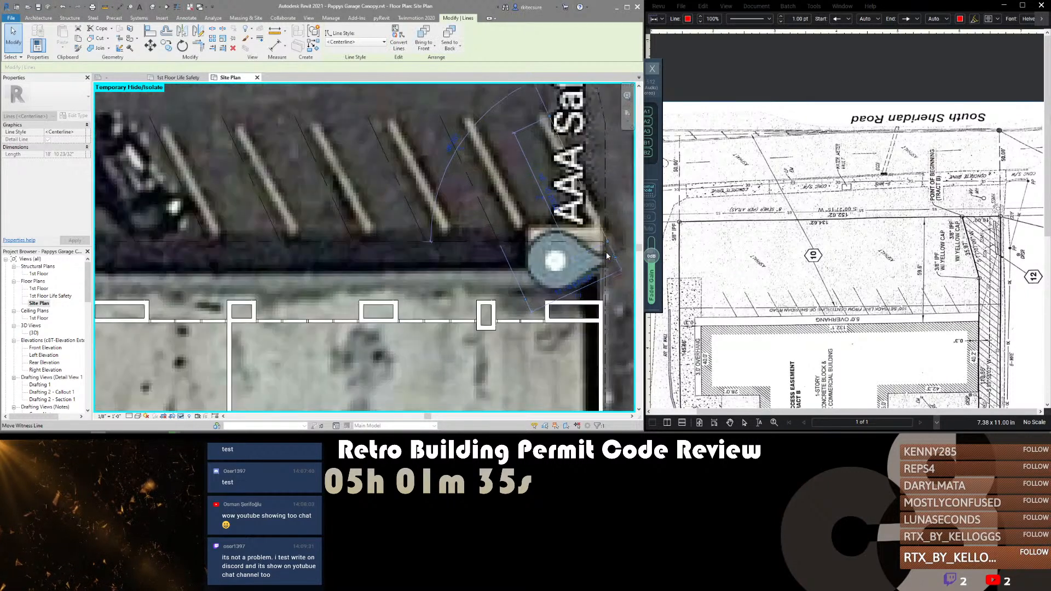
pyautogui.press('m')
pyautogui.press('v')
pyautogui.click(604, 258)
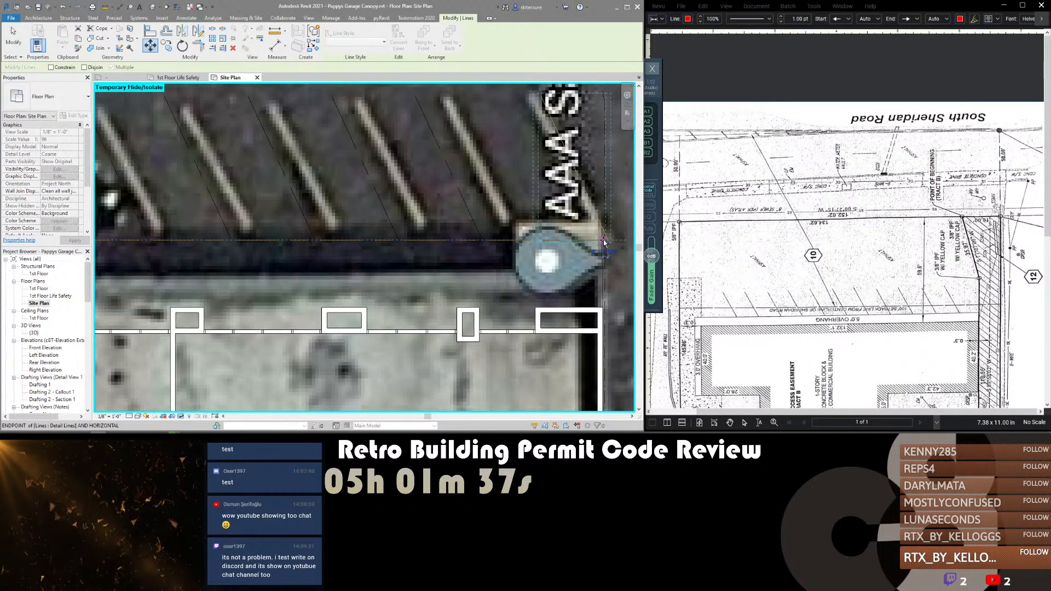
pyautogui.click(604, 243)
pyautogui.scroll(-3, 601, 243)
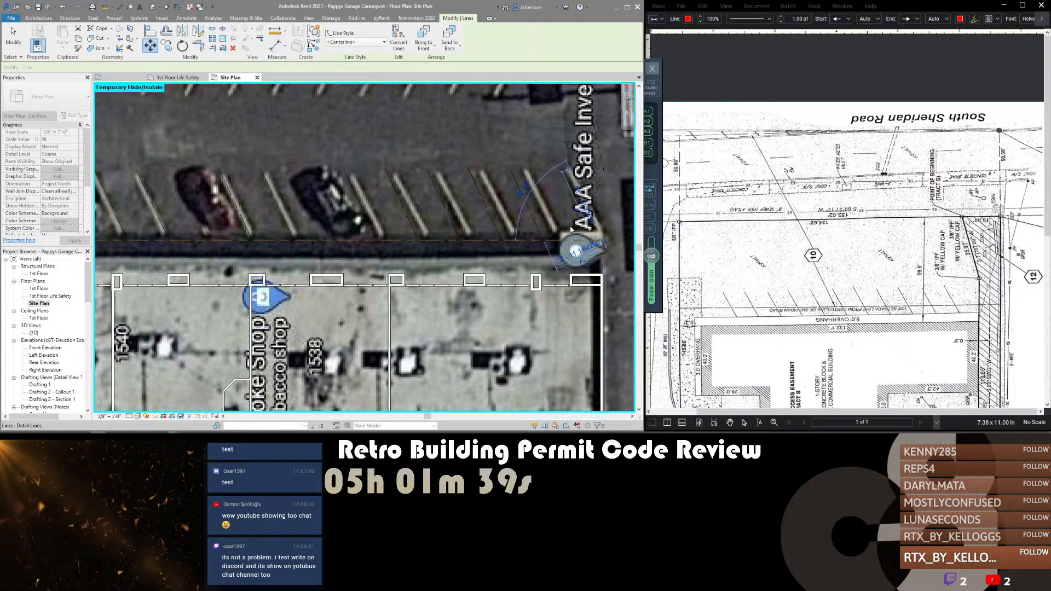
# Adjust the other front-row stall lines one by one over the painted stripes of the aerial image.
pyautogui.click(525, 205)
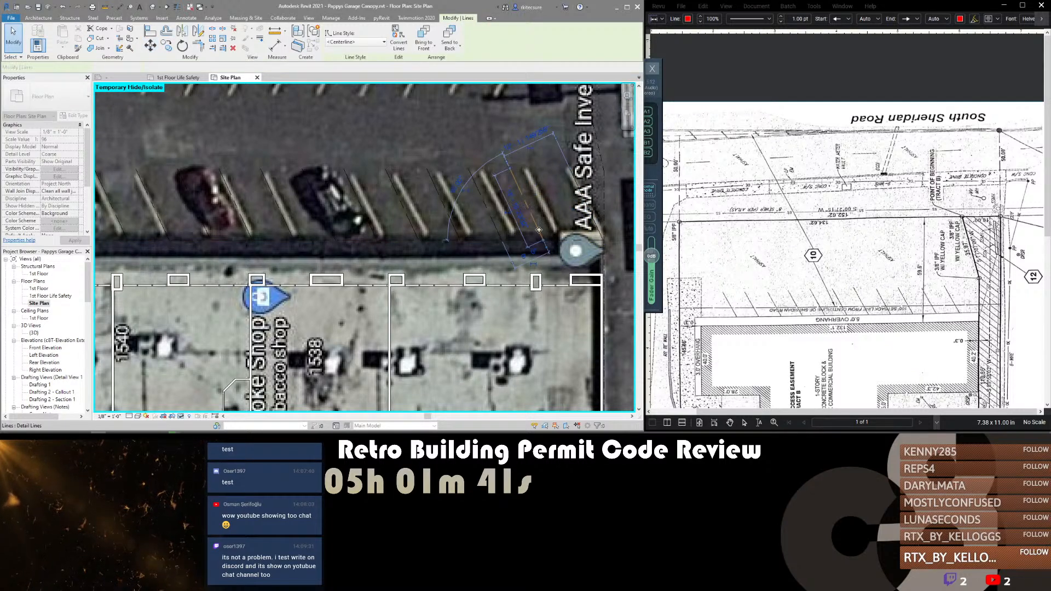
pyautogui.moveTo(539, 230); pyautogui.dragTo(325, 246)
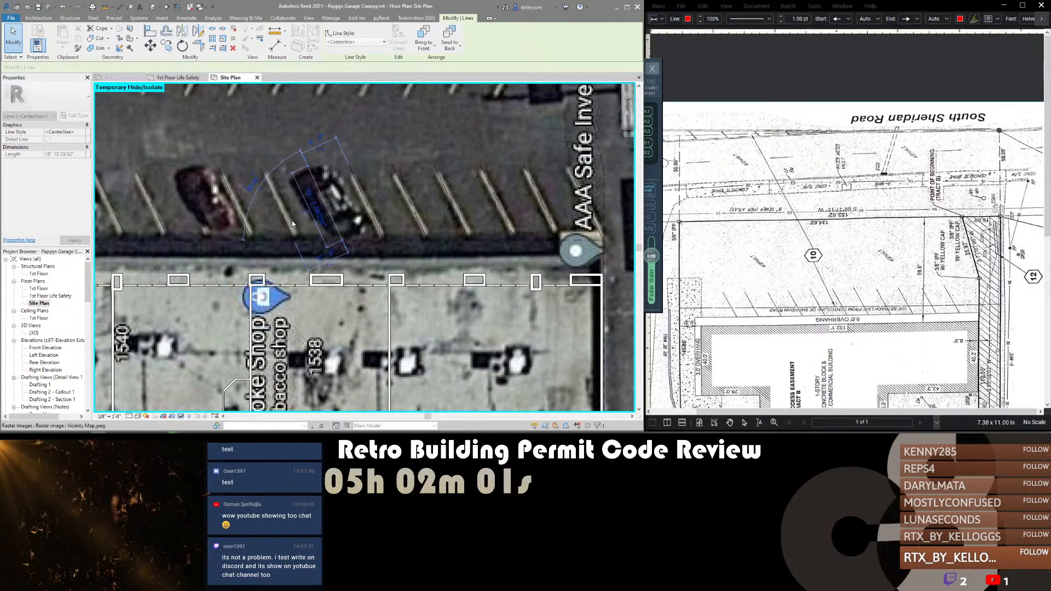
pyautogui.click(283, 223)
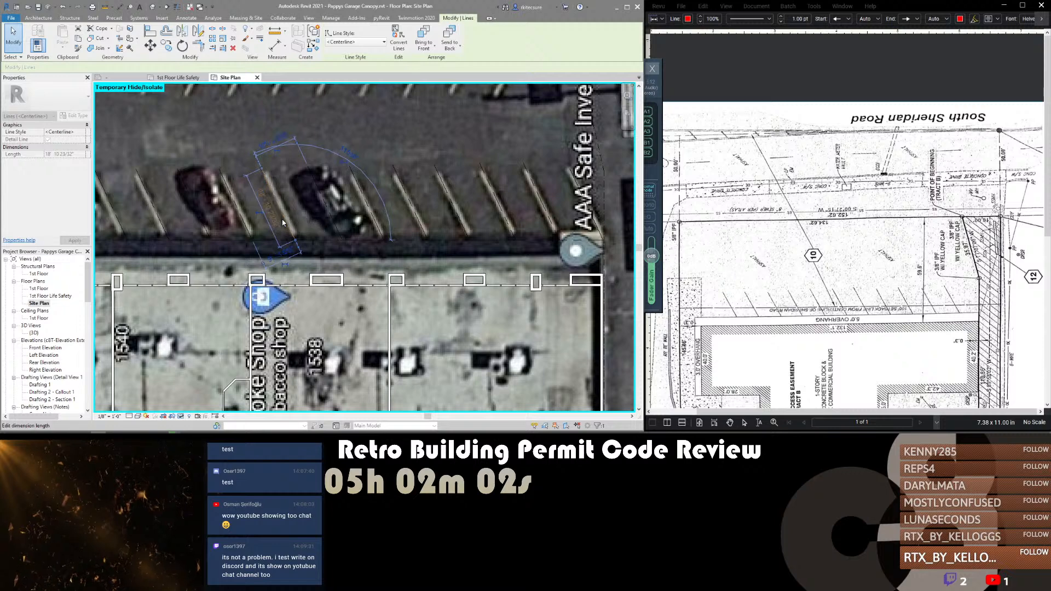
pyautogui.press('Escape')
pyautogui.moveTo(230, 237); pyautogui.dragTo(432, 253, button='middle')
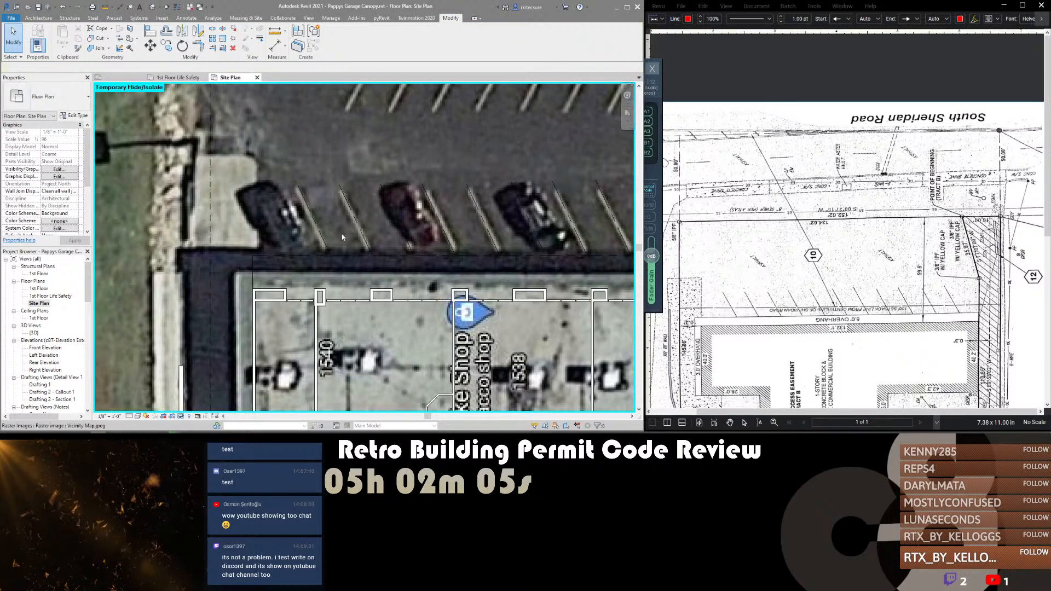
pyautogui.click(314, 224)
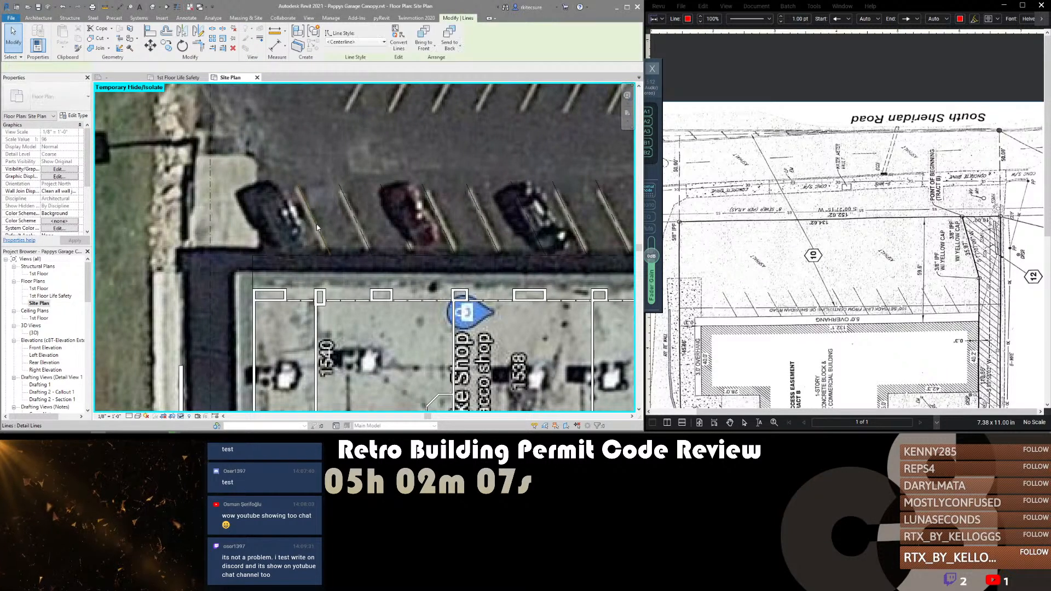
pyautogui.press('Escape')
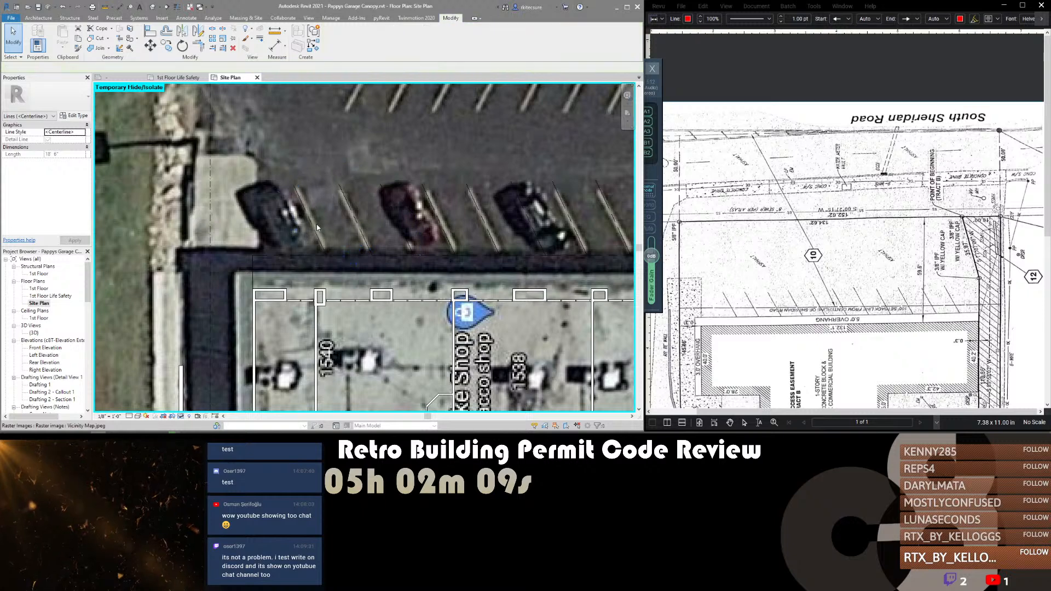
# Draw a detail line from the lower end of the first front-row stall line perpendicular to the neighbouring stall line.
pyautogui.scroll(-1, 333, 227)
pyautogui.moveTo(334, 236); pyautogui.dragTo(316, 251, button='middle')
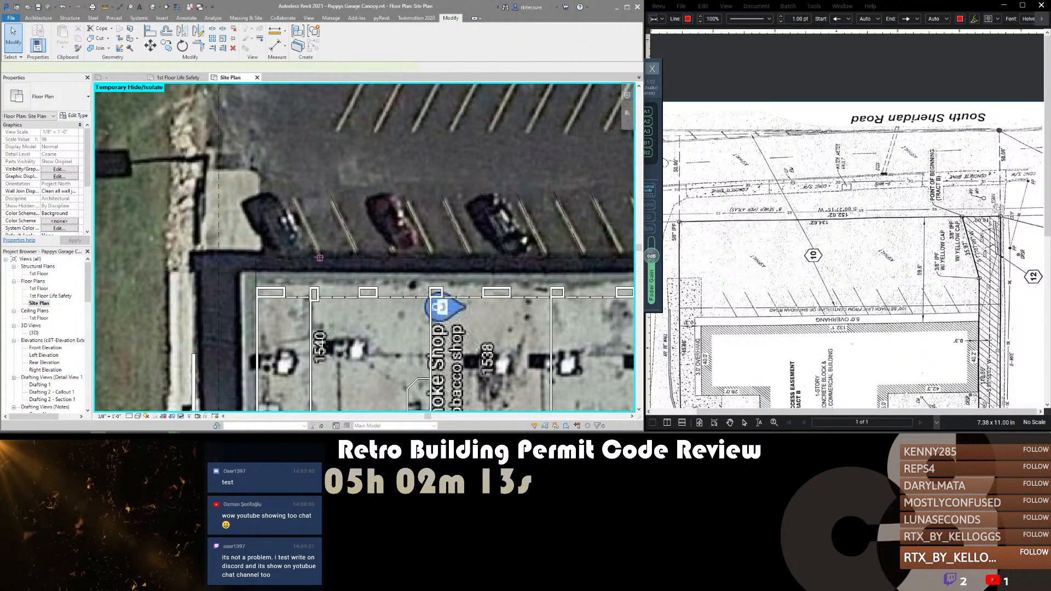
pyautogui.click(320, 257)
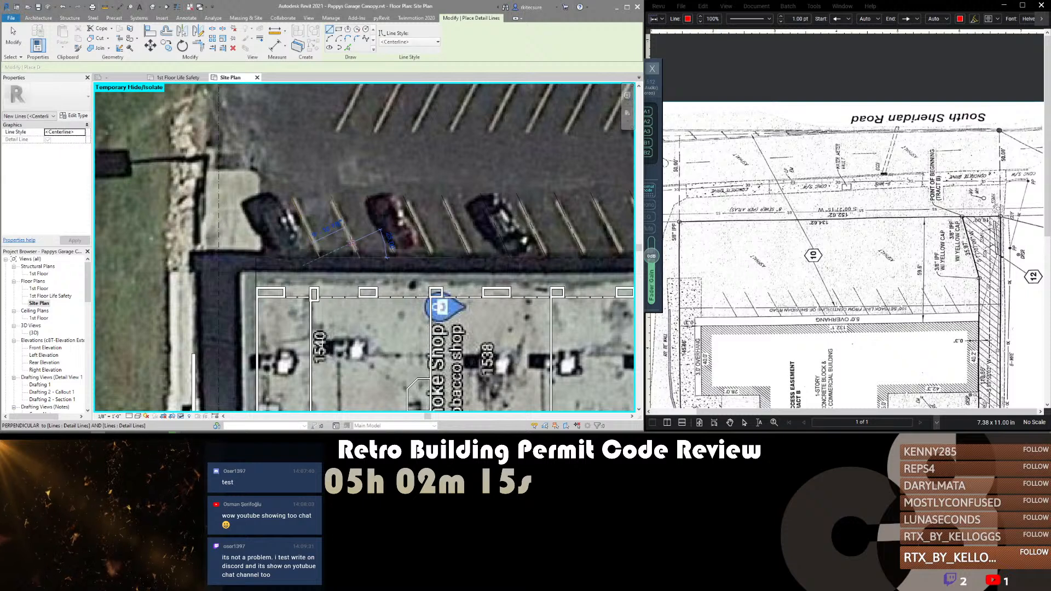
pyautogui.press('Escape')
pyautogui.press('Escape')
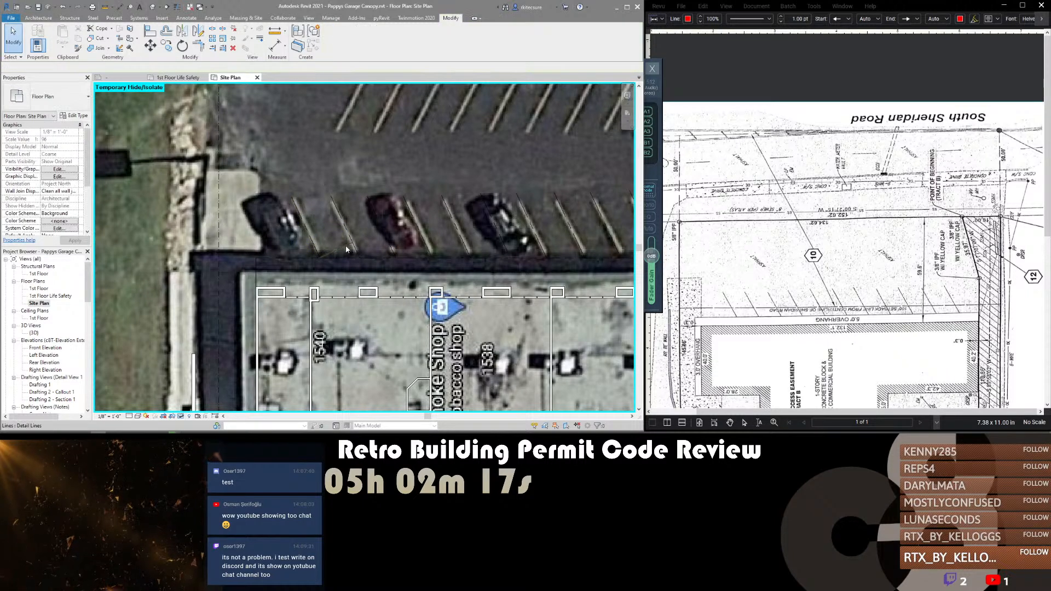
# Copy the short perpendicular line along the first stall to the upper end of the painted stripes.
pyautogui.click(345, 246)
pyautogui.press('c')
pyautogui.press('o')
pyautogui.click(345, 246)
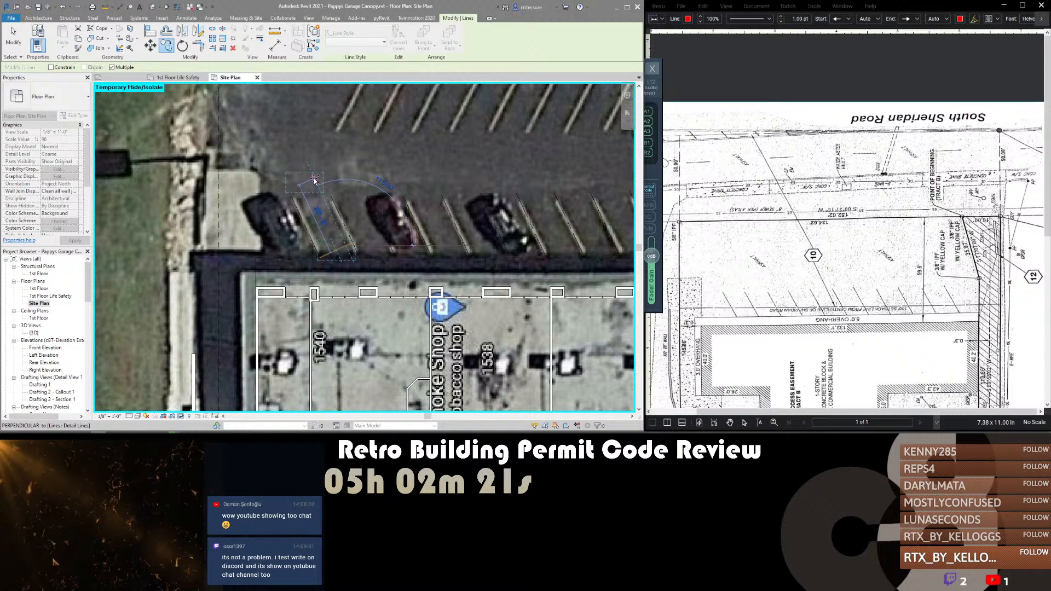
pyautogui.click(315, 180)
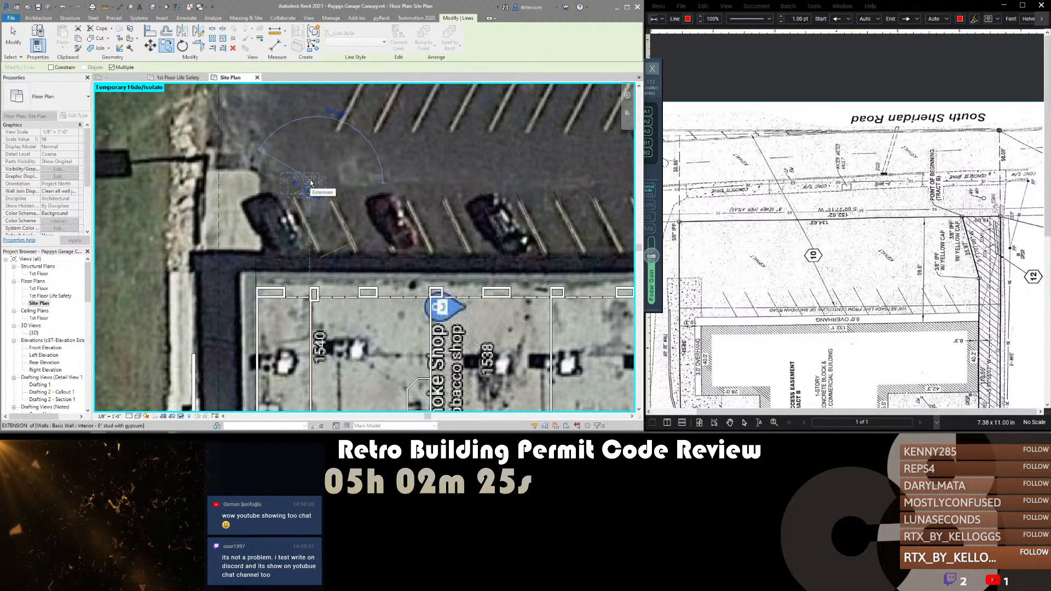
pyautogui.press('Escape')
pyautogui.press('Escape')
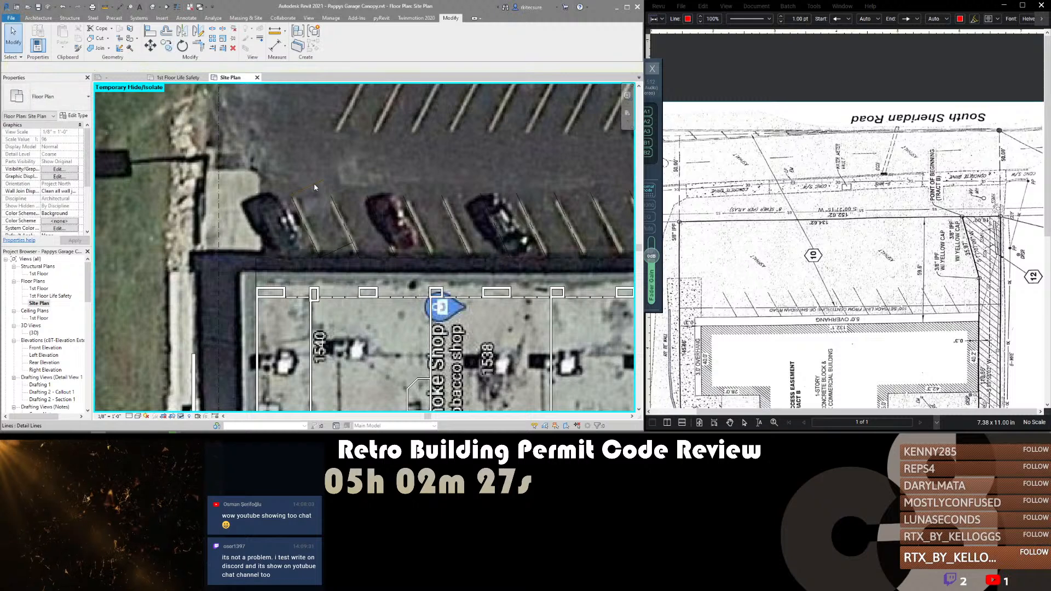
# Set the copied perpendicular line's distance along the stall through its temporary dimension.
pyautogui.click(314, 185)
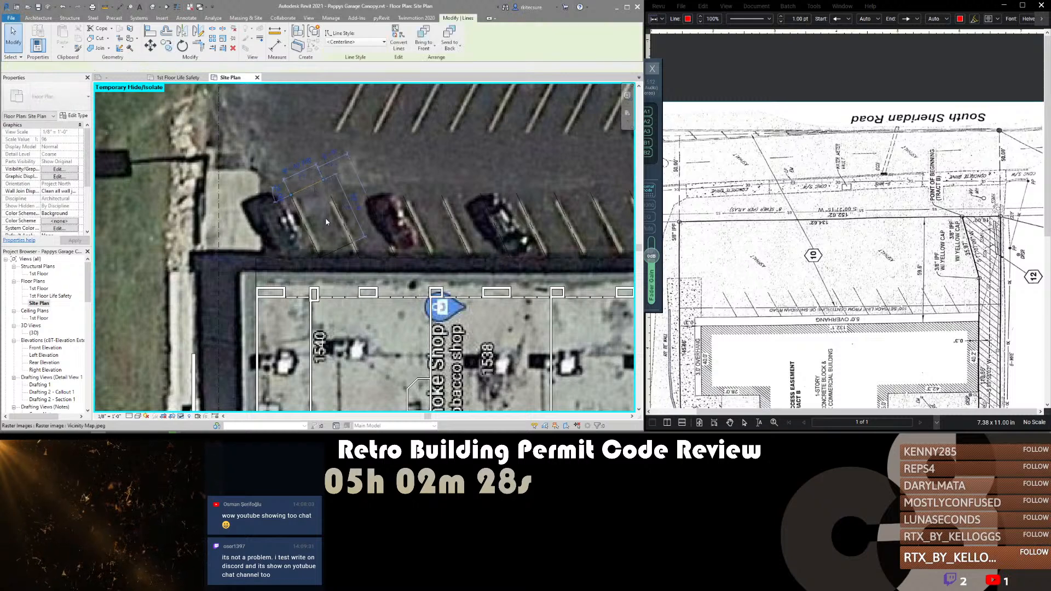
pyautogui.click(354, 198)
pyautogui.write('1538')
pyautogui.press('Return')
pyautogui.press('Escape')
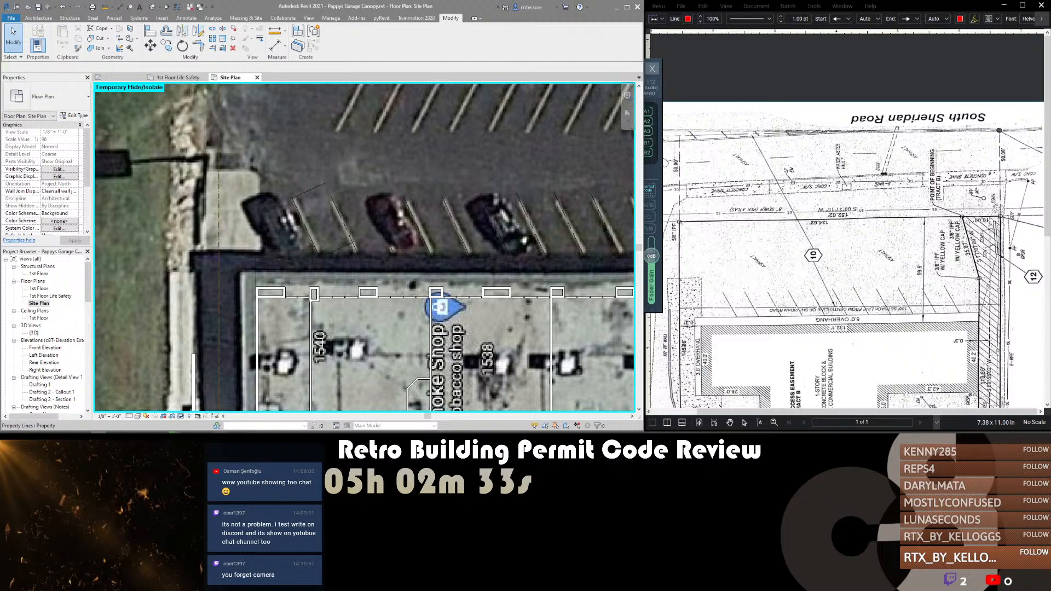
# Switch to XSplit VCam, reselect HD Pro Webcam C920 as the camera source, and close its window.
pyautogui.click(937, 439)
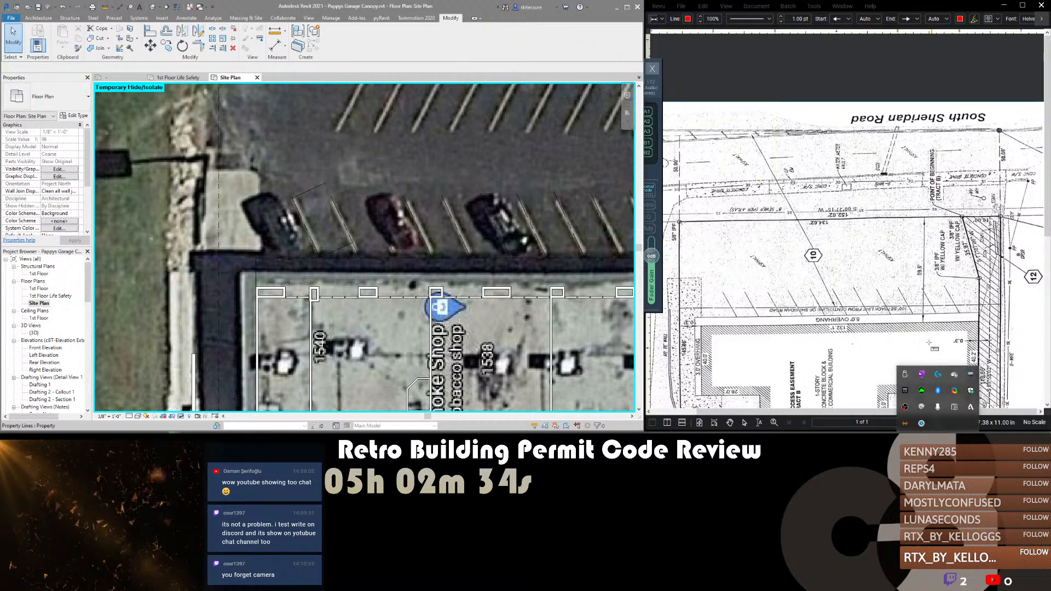
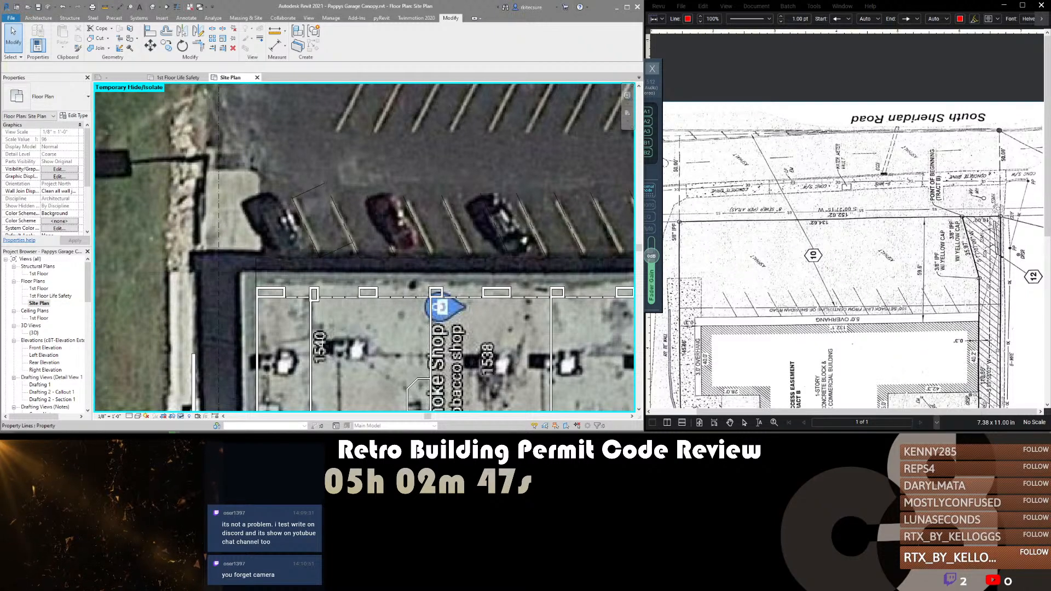
pyautogui.press('super')
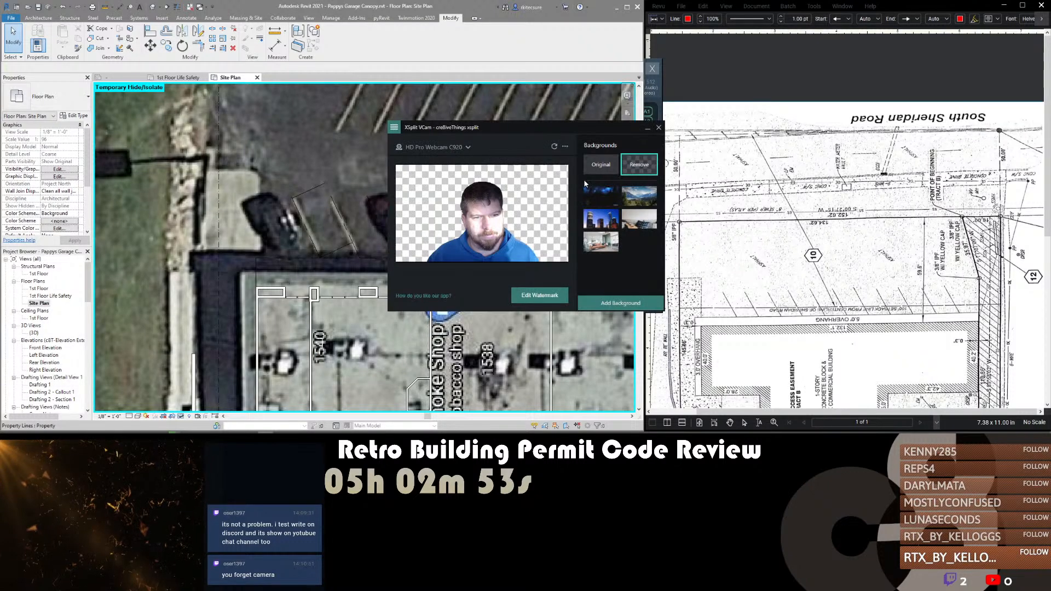
pyautogui.click(447, 149)
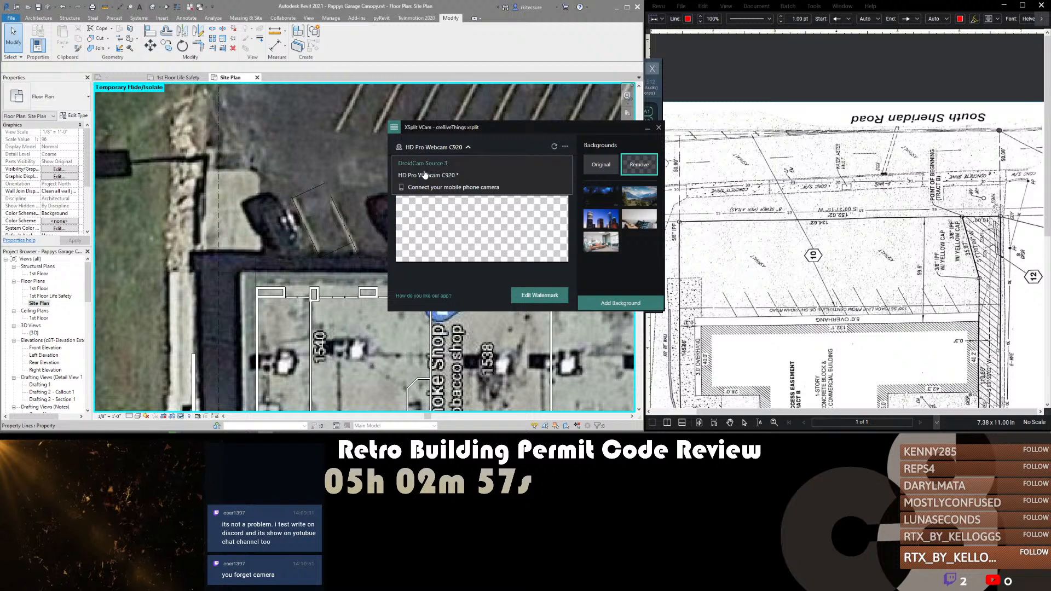
pyautogui.click(447, 174)
pyautogui.click(437, 149)
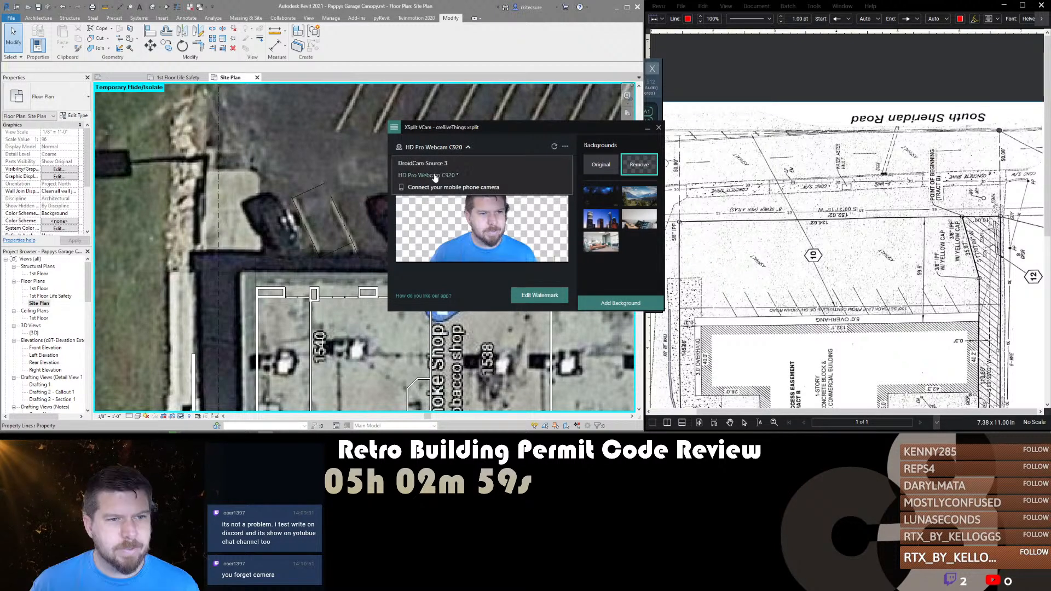
pyautogui.click(542, 153)
pyautogui.click(659, 128)
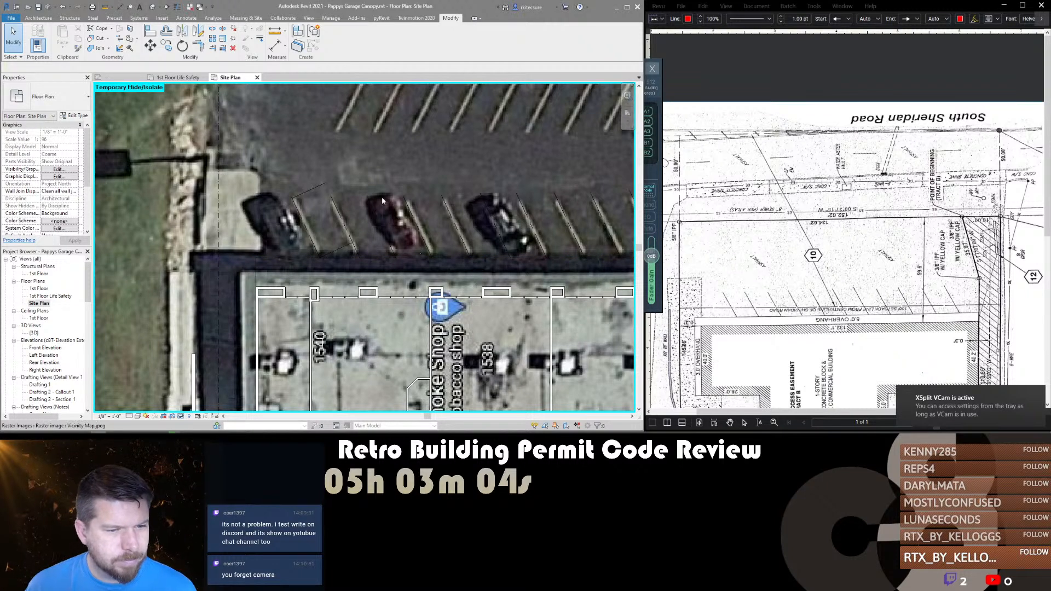
# Draw a horizontal centerline-style detail line from the upper perpendicular line's end across the front row past its last stall.
pyautogui.scroll(-2, 377, 199)
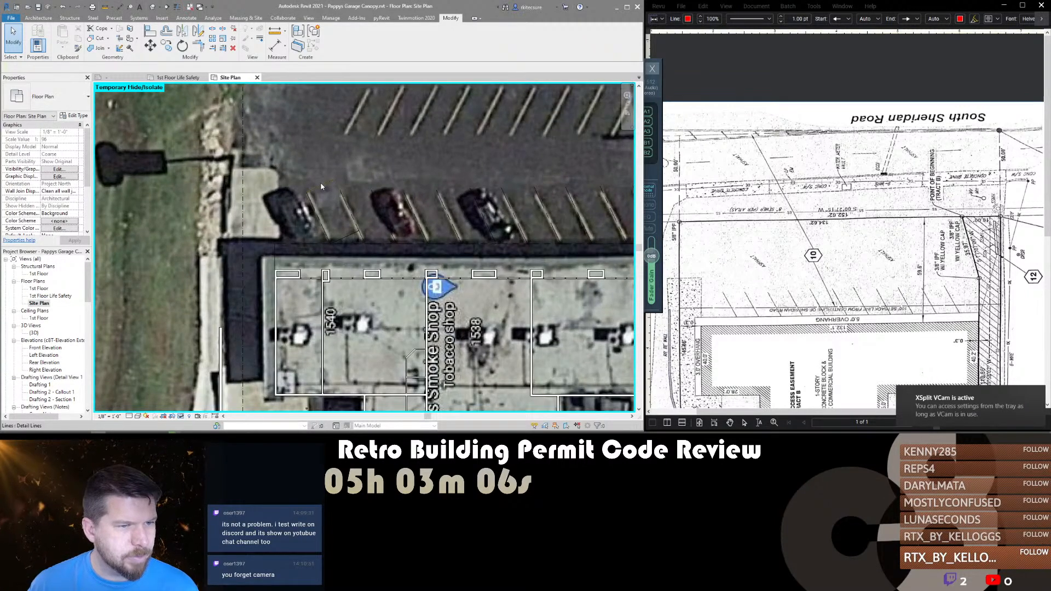
pyautogui.click(338, 198)
pyautogui.scroll(1, 322, 185)
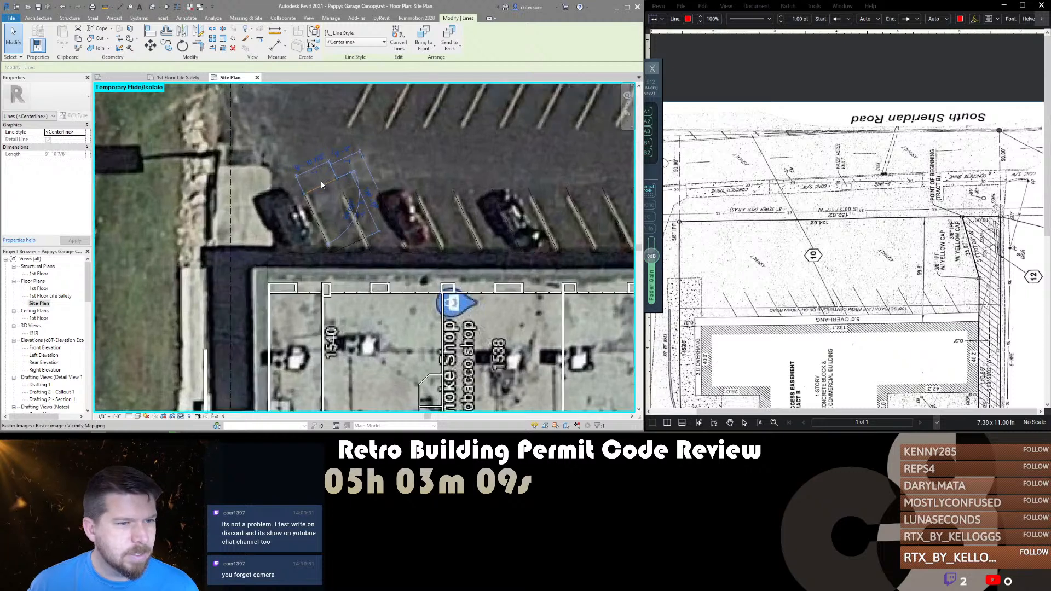
pyautogui.scroll(1, 321, 186)
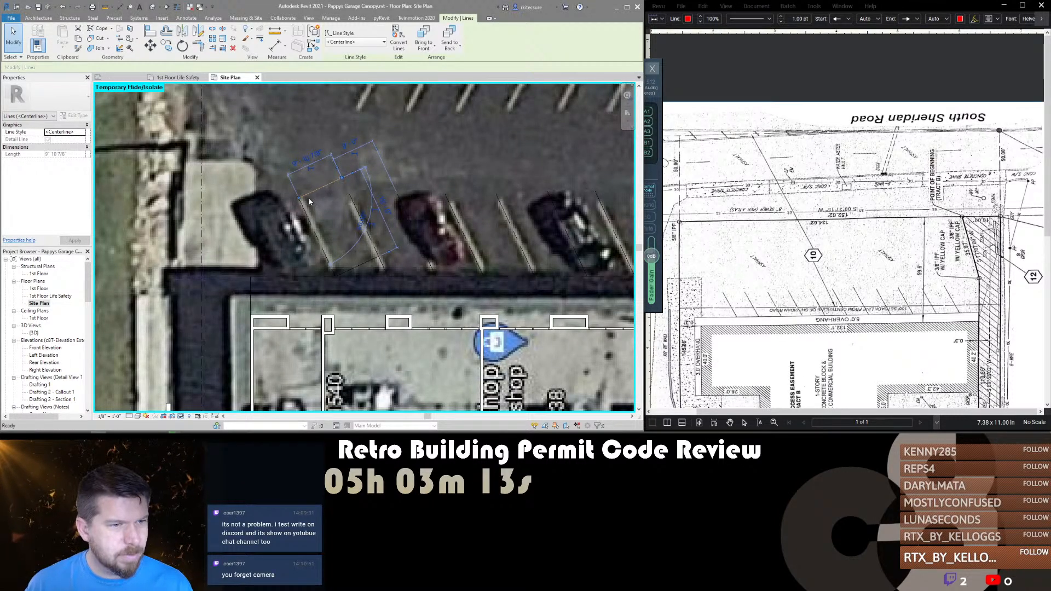
pyautogui.press('c')
pyautogui.press('s')
pyautogui.scroll(-3, 300, 196)
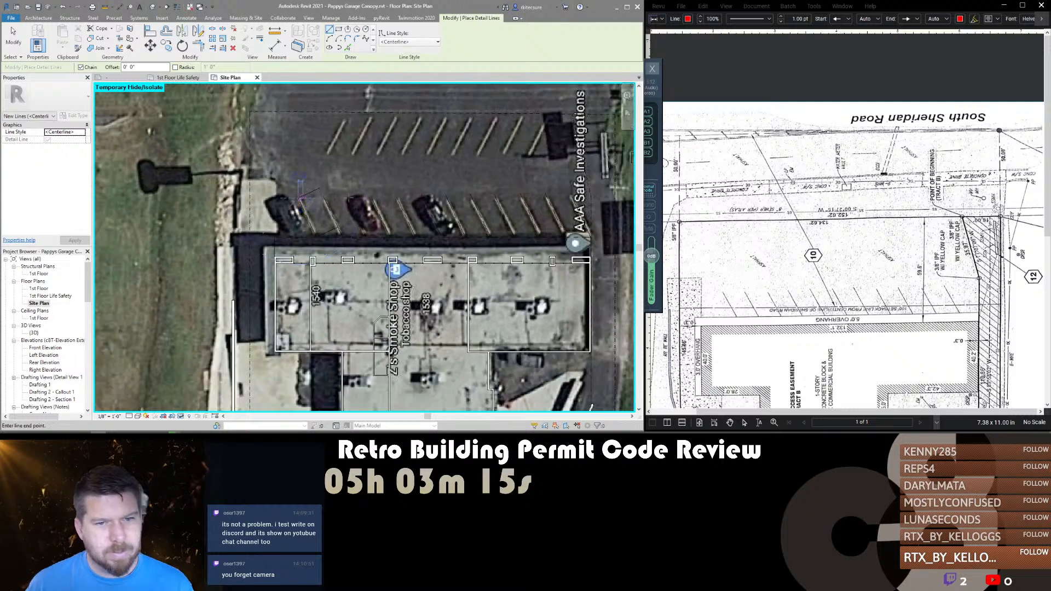
pyautogui.click(595, 198)
pyautogui.press('c')
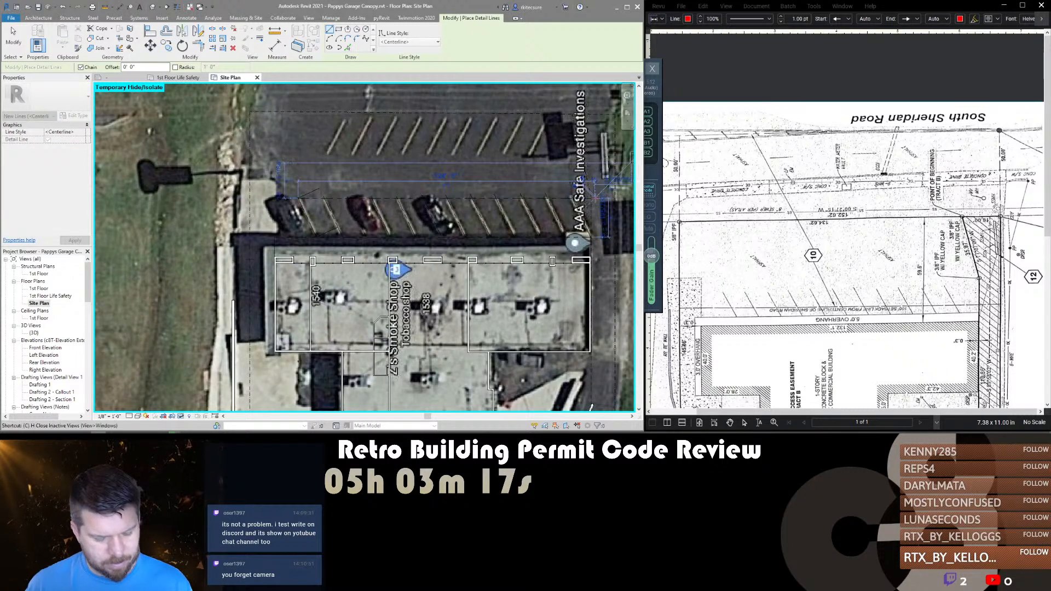
pyautogui.press('Escape')
pyautogui.press('Escape')
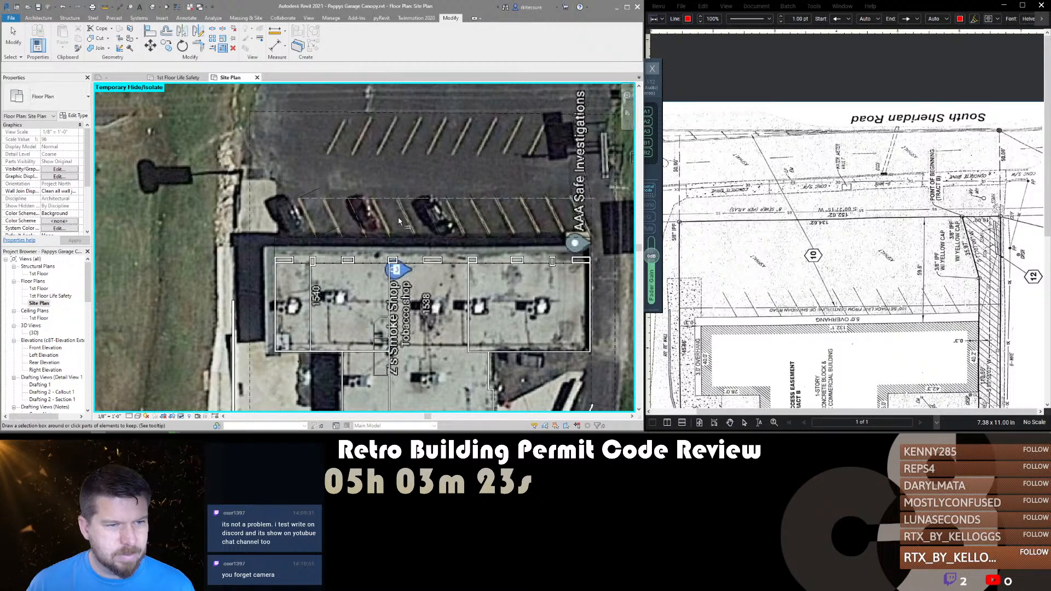
# Trim the front-row stall lines to the new horizontal line with Trim/Extend Multiple Elements.
pyautogui.click(449, 212)
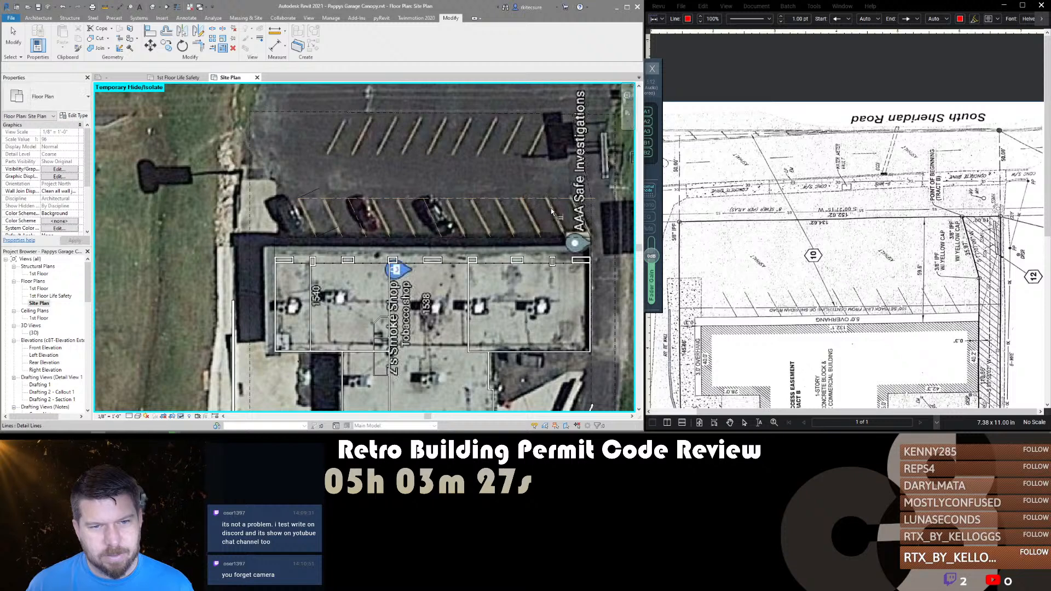
pyautogui.click(511, 215)
pyautogui.press('Escape')
pyautogui.press('Escape')
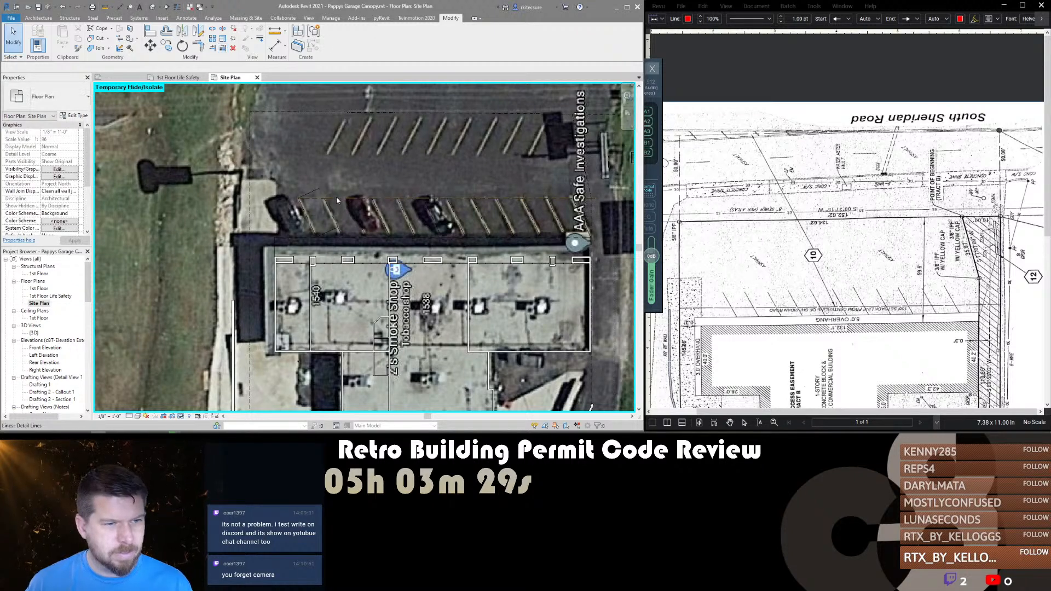
pyautogui.click(308, 193)
pyautogui.press('Escape')
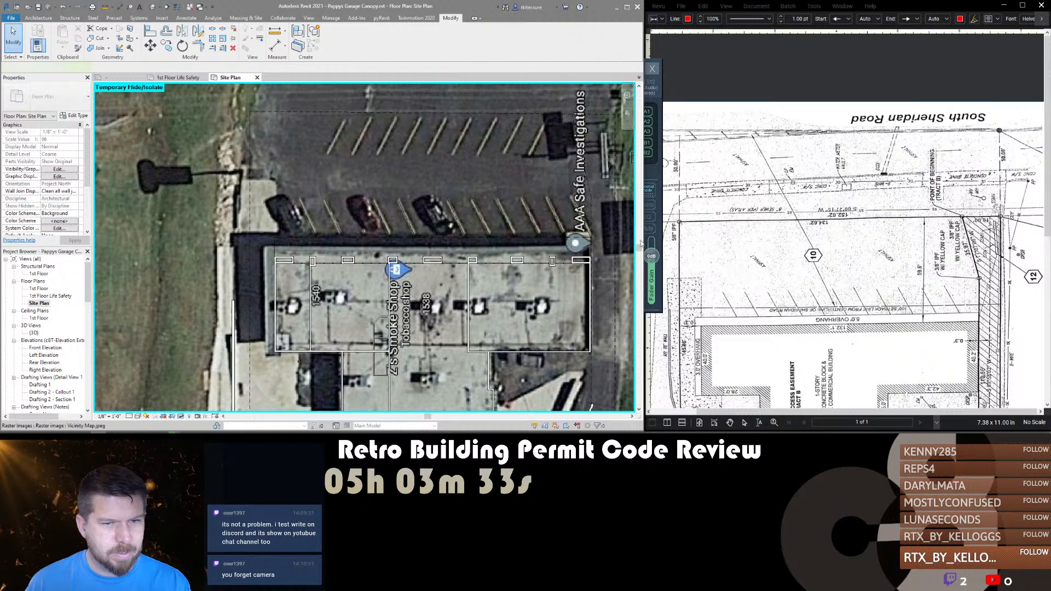
pyautogui.press('t')
pyautogui.press('r')
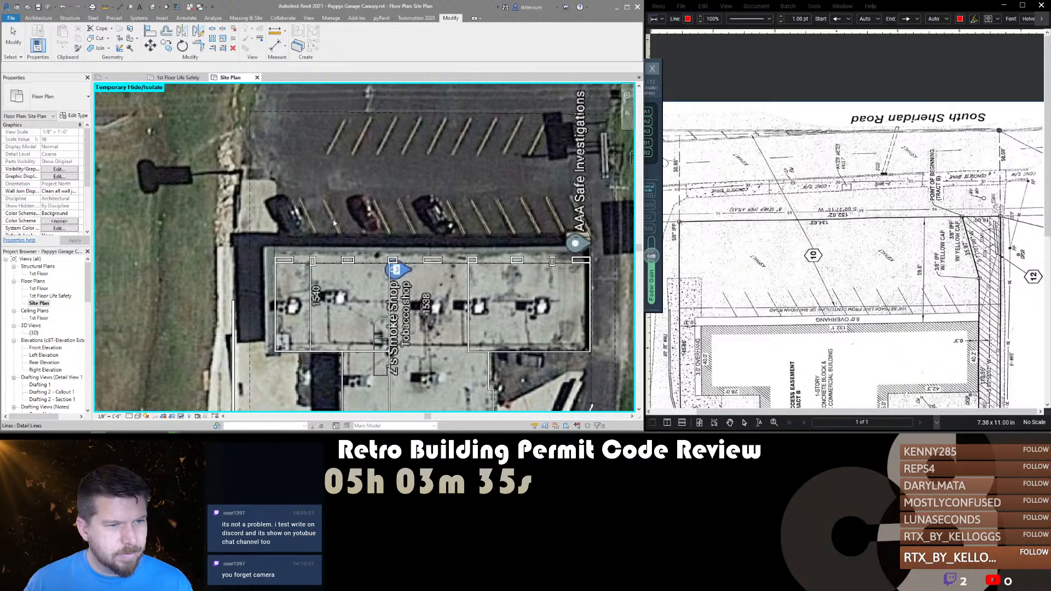
pyautogui.press('Escape')
# Draw a centerline-style detail line along the first painted stripe of the street-side stall row and select it.
pyautogui.click(337, 162)
pyautogui.press('d')
pyautogui.press('l')
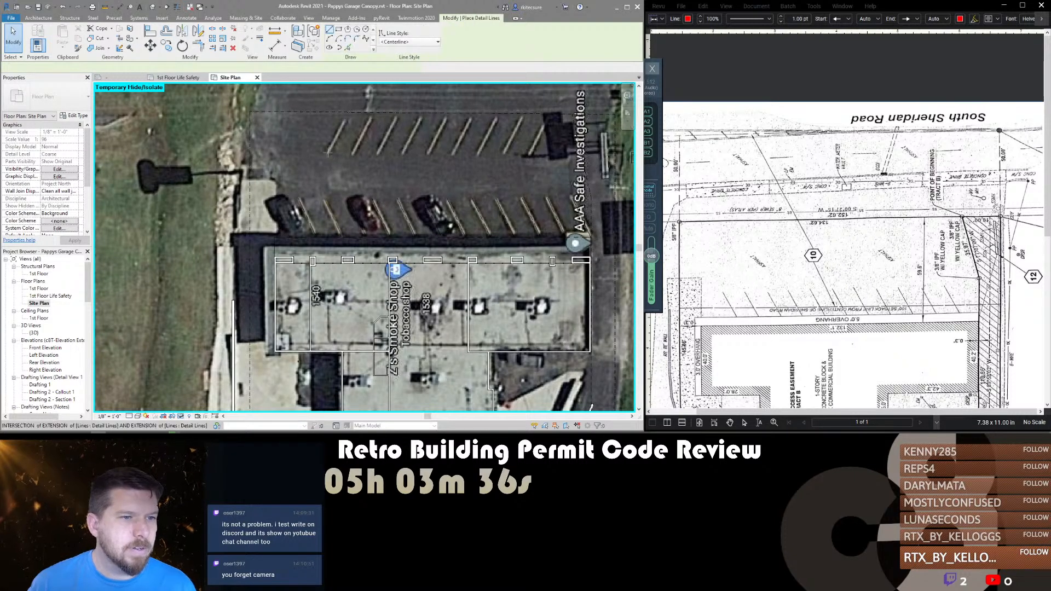
pyautogui.click(329, 157)
pyautogui.scroll(3, 343, 120)
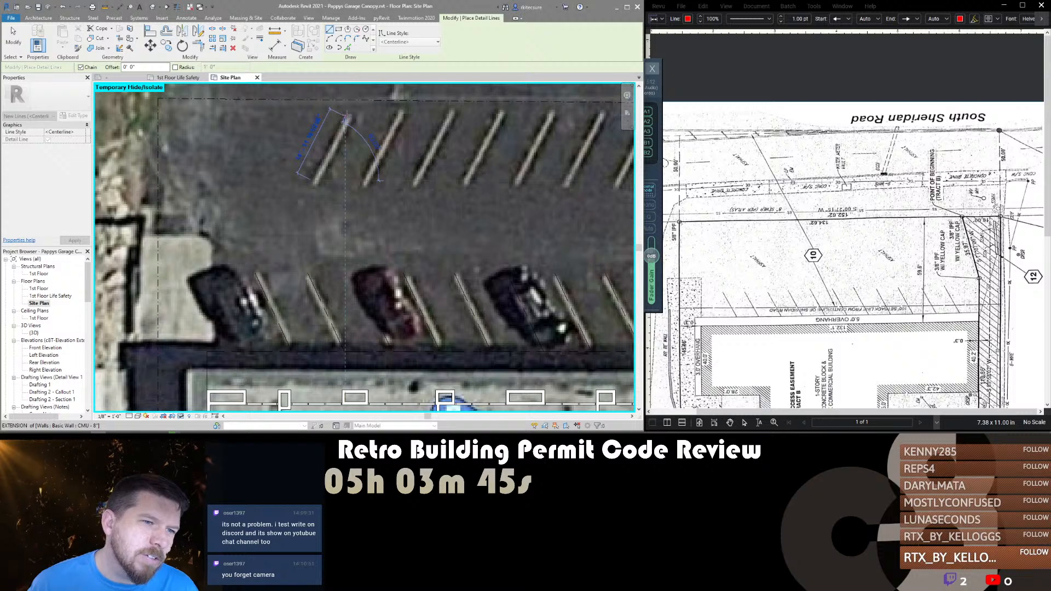
pyautogui.press('Escape')
pyautogui.press('Escape')
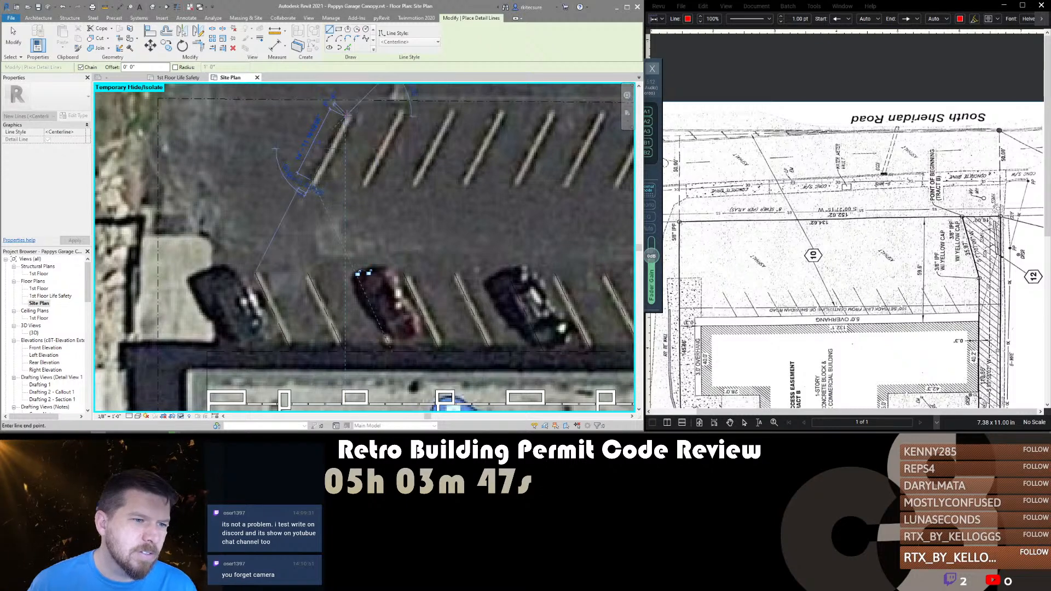
pyautogui.click(333, 147)
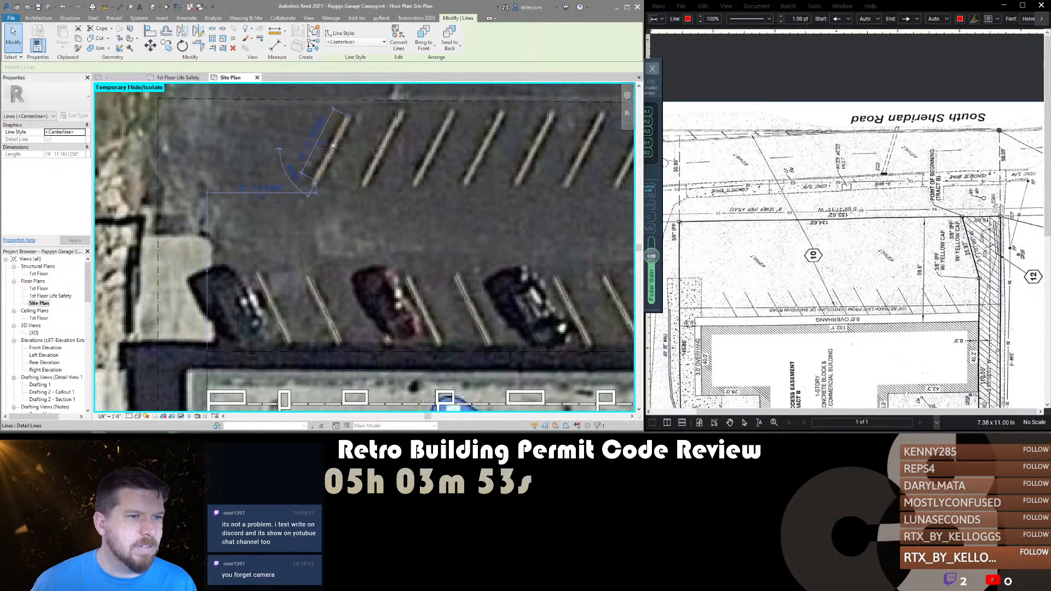
# Try lengths of 15' and 18' for the first street-side stall line through its temporary dimension.
pyautogui.click(312, 146)
pyautogui.write('15')
pyautogui.press('Return')
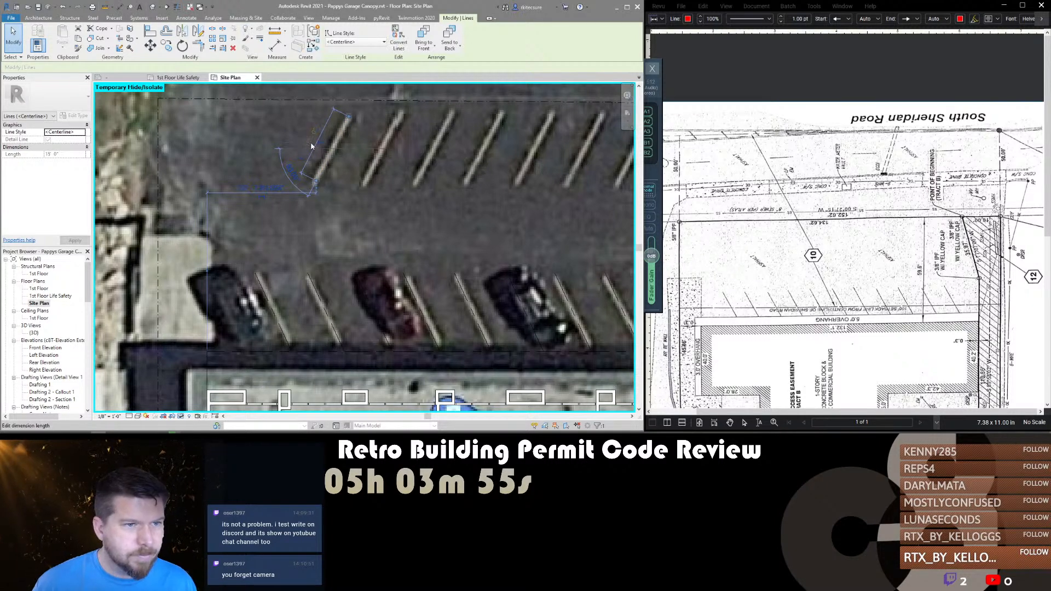
pyautogui.click(311, 142)
pyautogui.write('18')
pyautogui.press('Return')
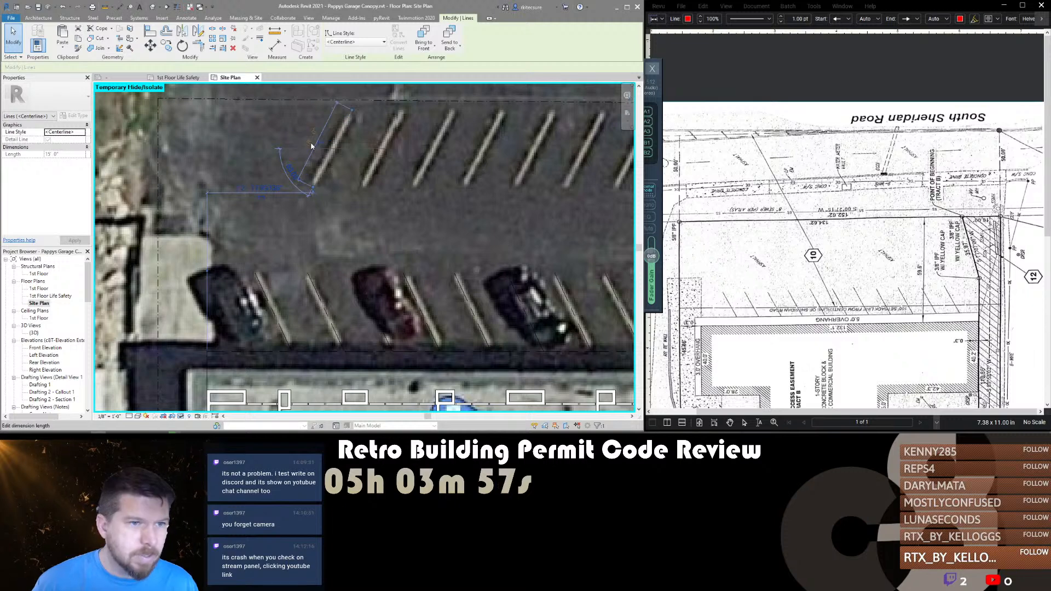
# Set the first street-side stall line's length to 16'.
pyautogui.click(310, 139)
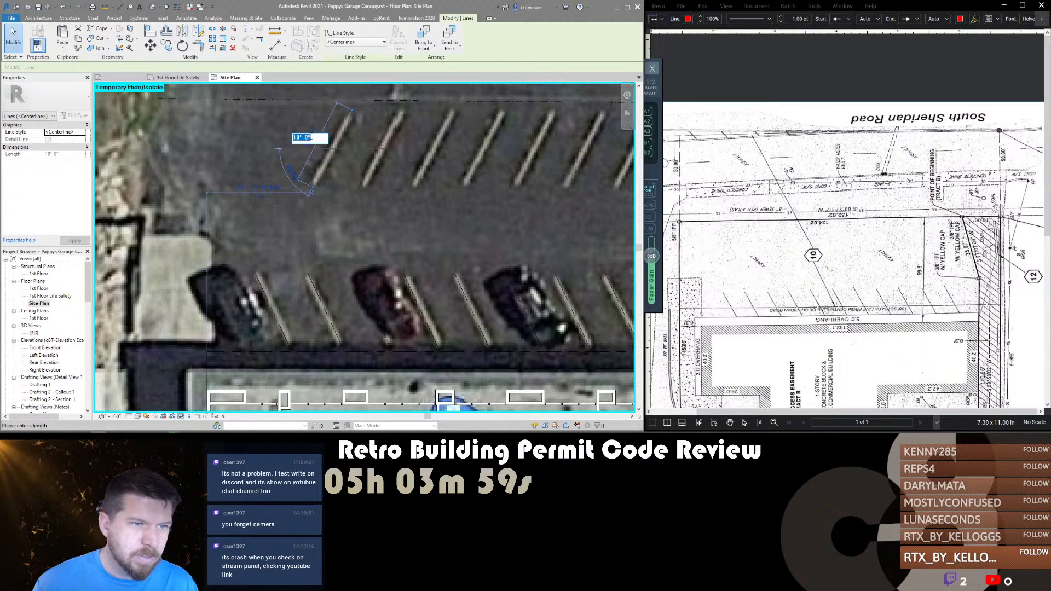
pyautogui.write('16')
pyautogui.press('Return')
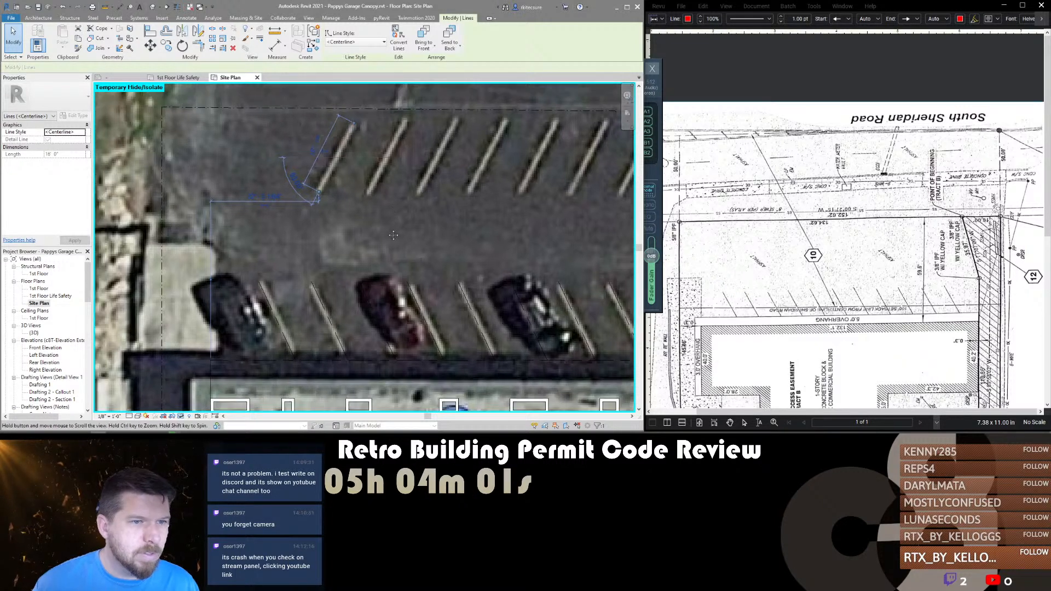
pyautogui.scroll(-2, 387, 233)
pyautogui.scroll(-2, 387, 233)
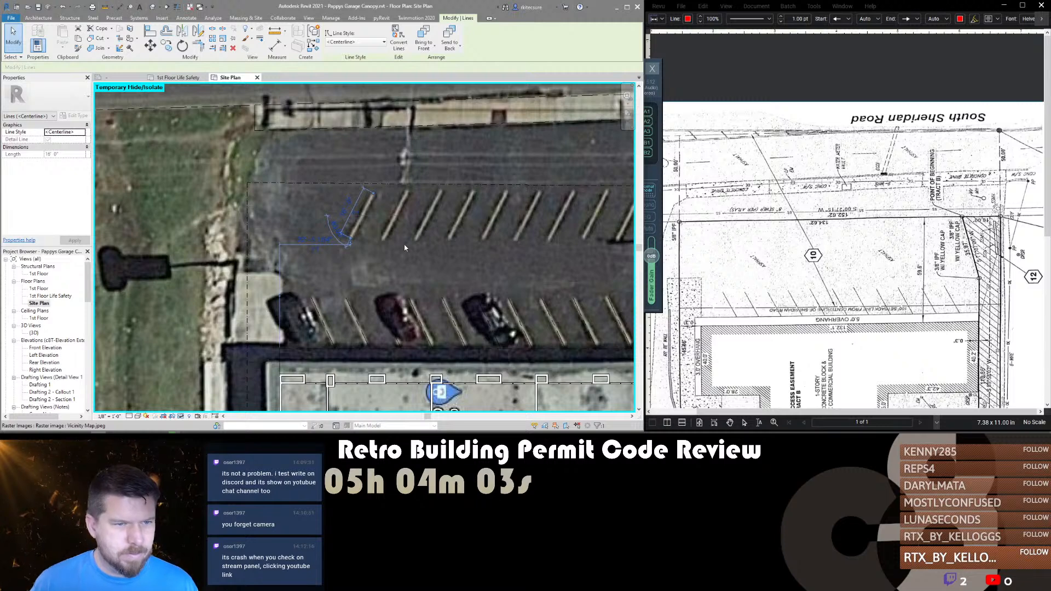
pyautogui.scroll(2, 392, 237)
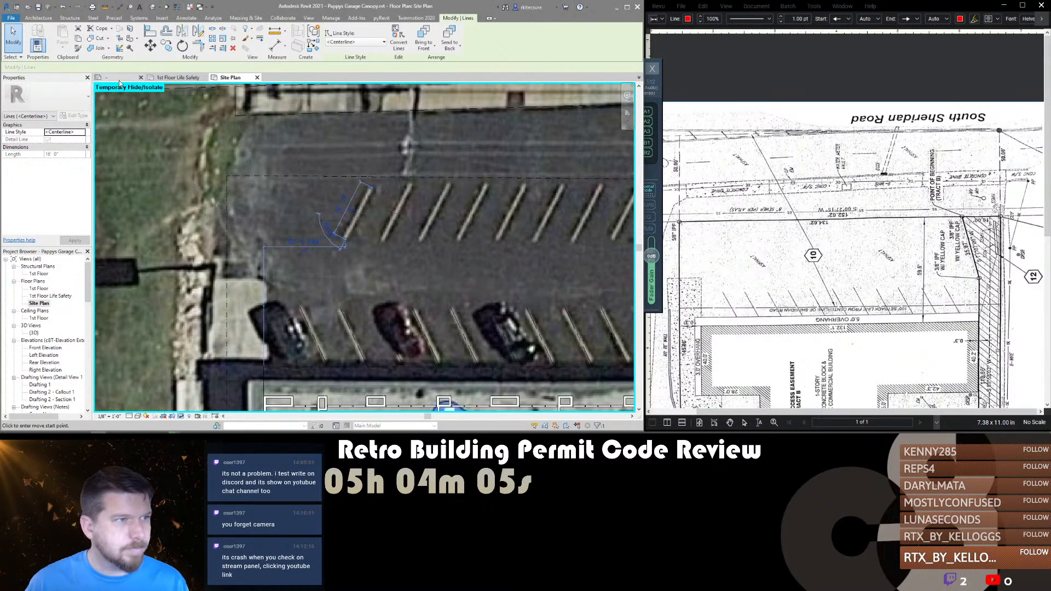
# Copy the 16' stall line with the Multiple option onto each of the remaining painted stripes of the street-side row.
pyautogui.press('c')
pyautogui.press('o')
pyautogui.click(62, 68)
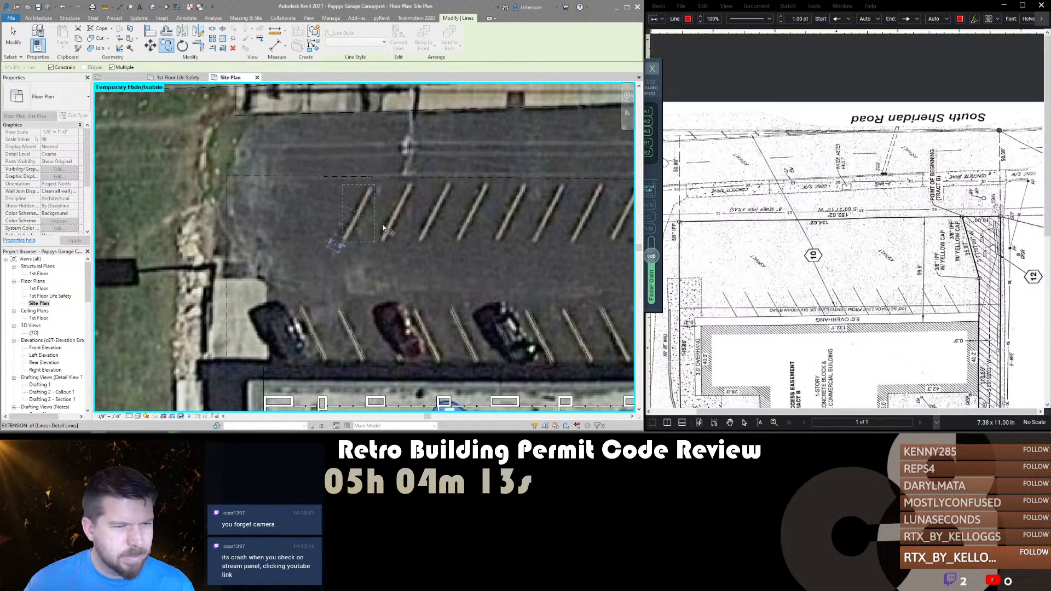
pyautogui.moveTo(367, 223); pyautogui.dragTo(321, 223, button='middle')
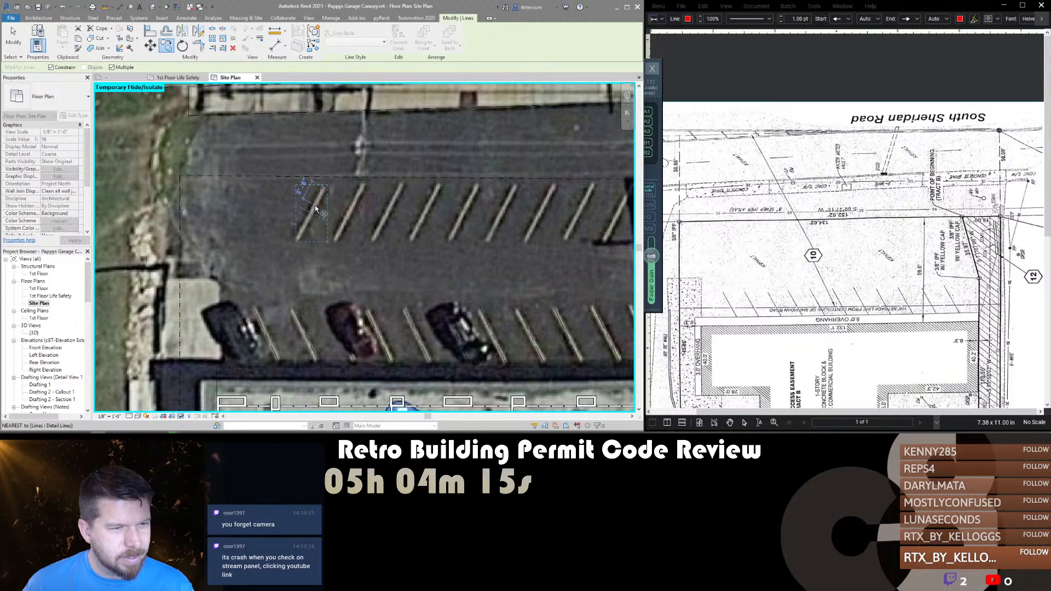
pyautogui.hotkey('alt', 'Tab')
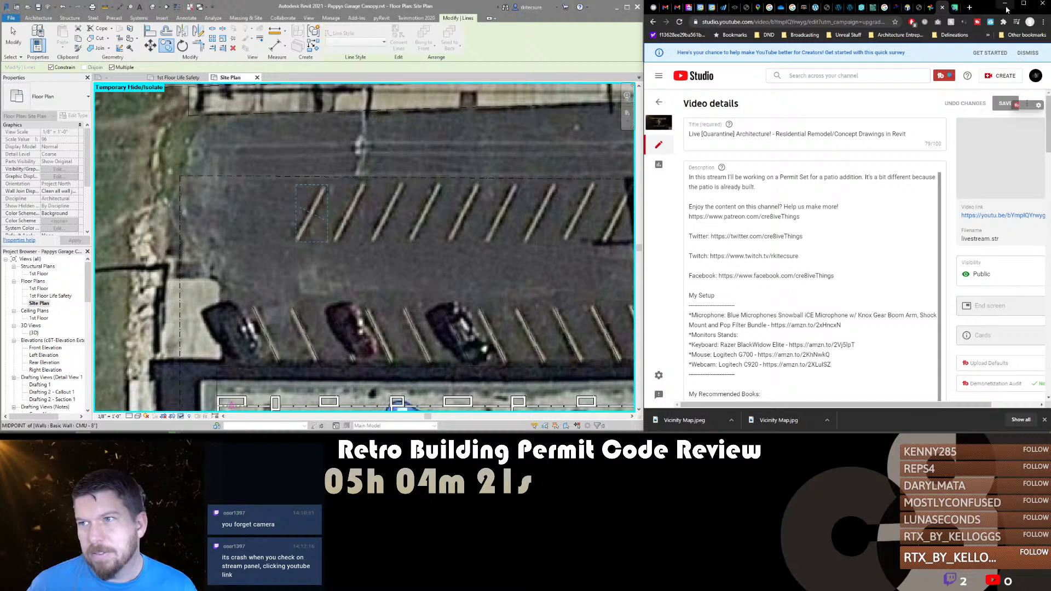
pyautogui.hotkey('alt', 'Tab')
pyautogui.click(312, 214)
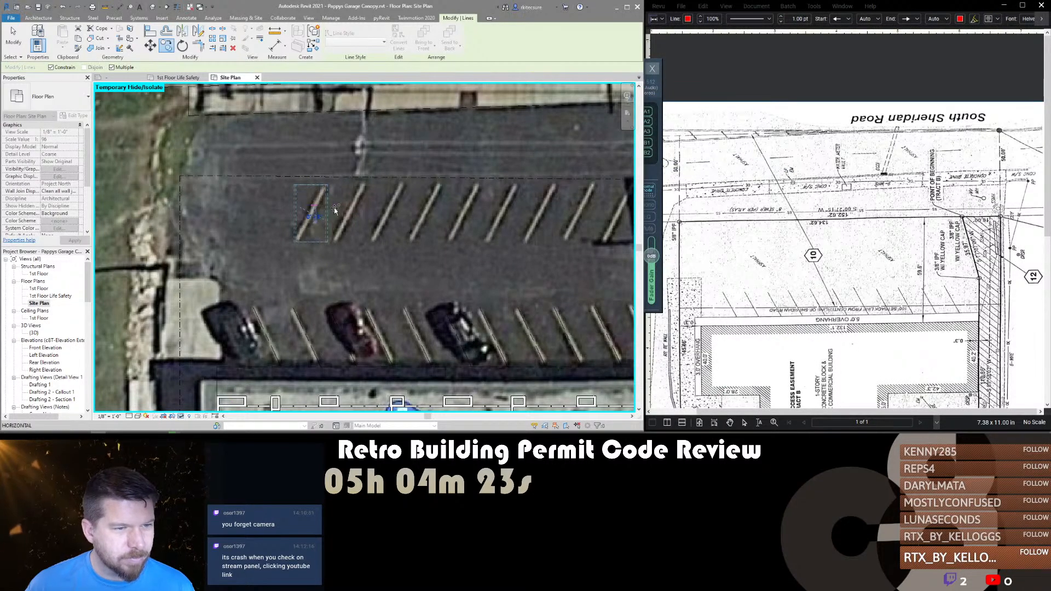
pyautogui.click(352, 208)
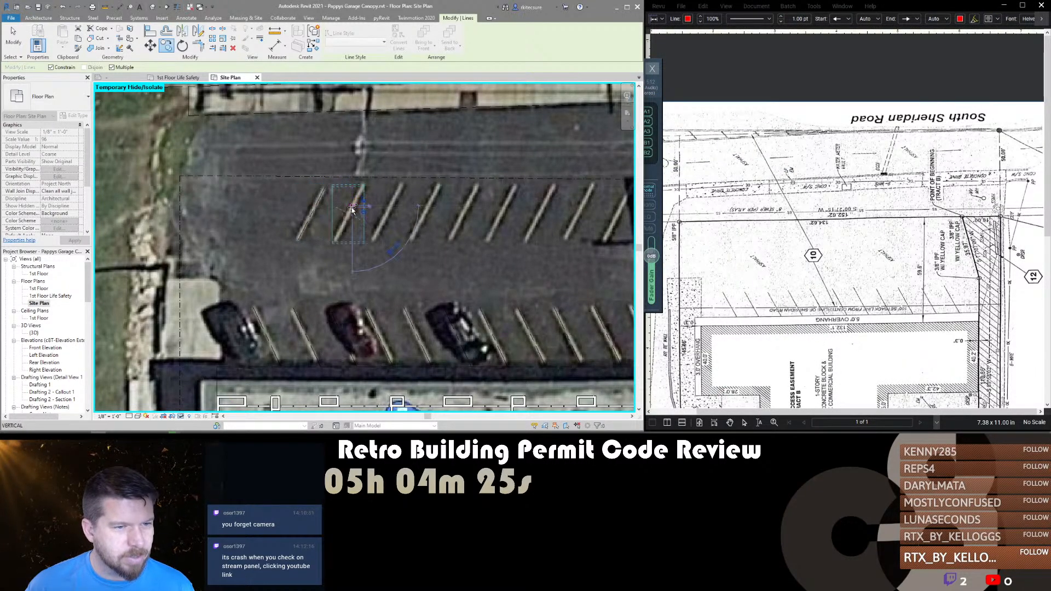
pyautogui.click(389, 213)
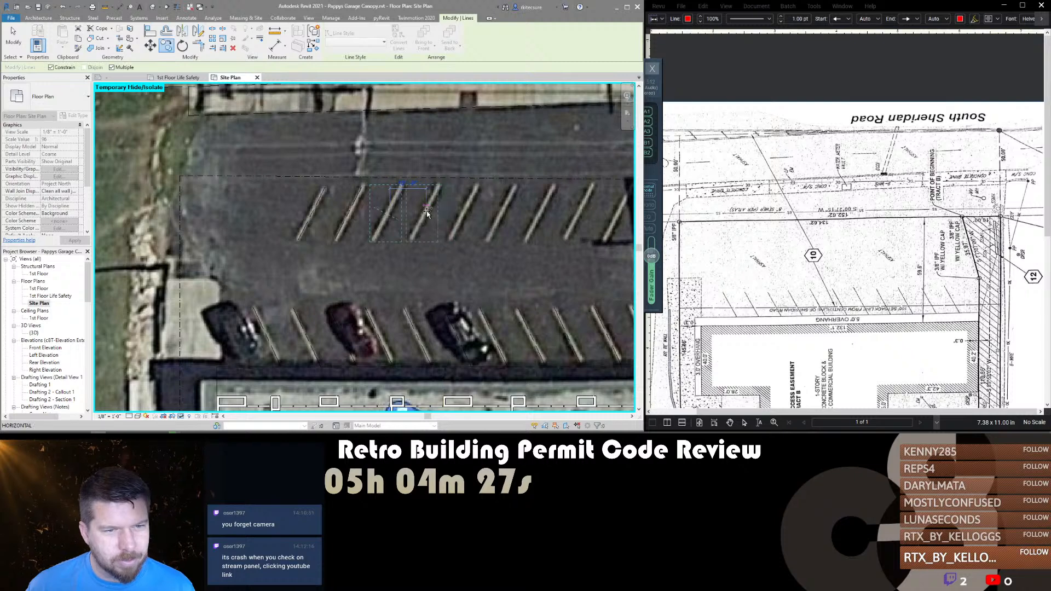
pyautogui.click(427, 214)
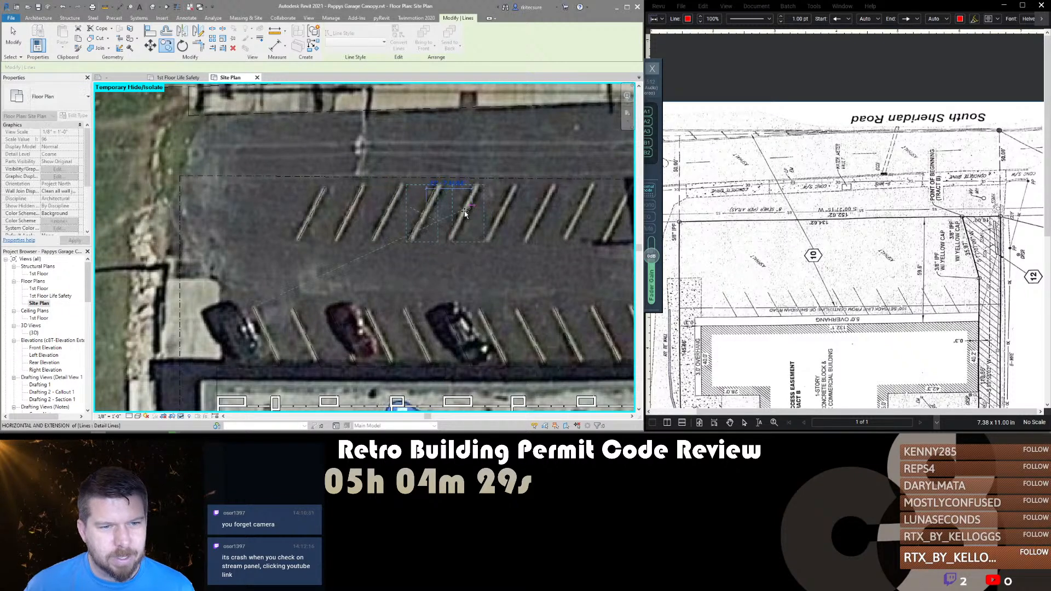
pyautogui.click(472, 213)
pyautogui.click(511, 213)
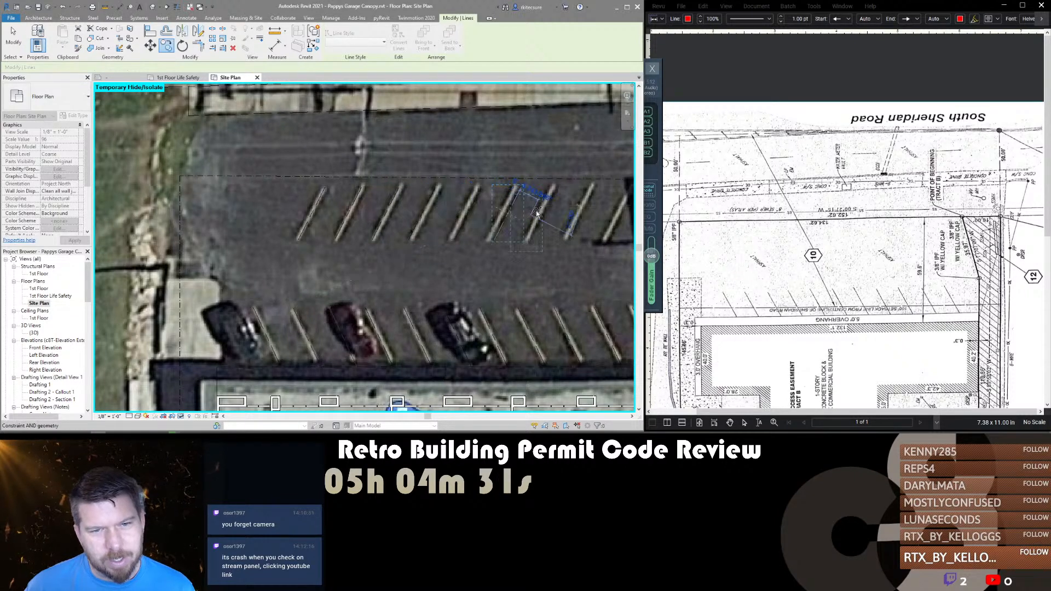
pyautogui.click(547, 210)
pyautogui.click(582, 213)
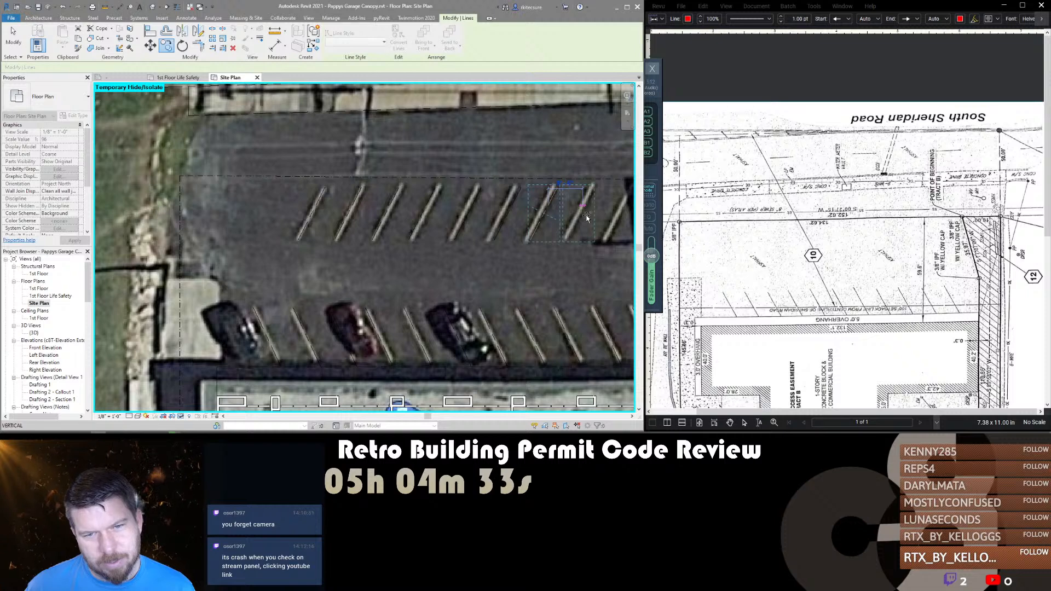
pyautogui.moveTo(573, 237); pyautogui.dragTo(501, 235, button='middle')
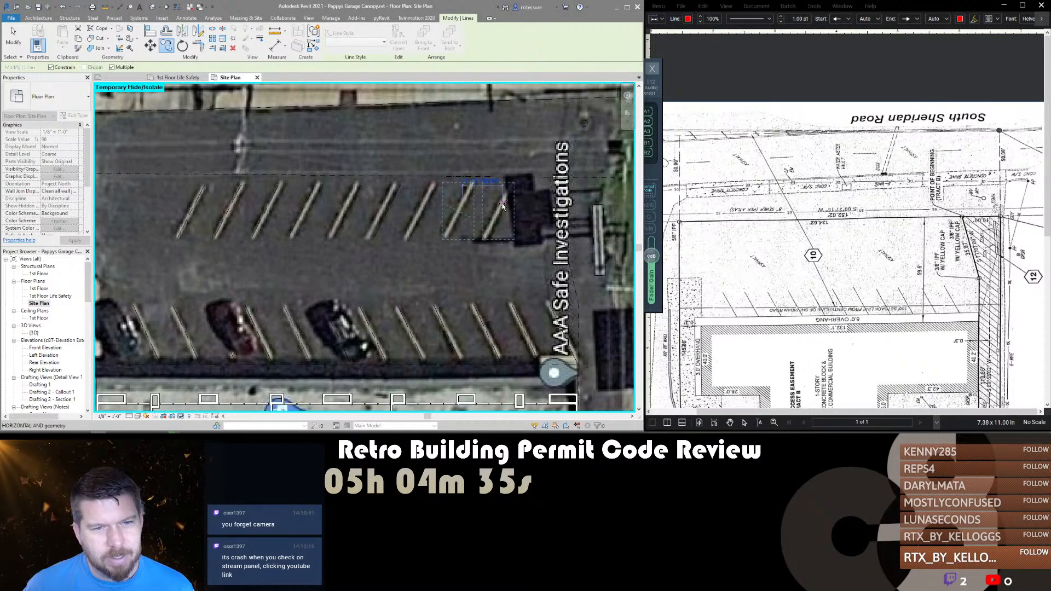
pyautogui.press('Escape')
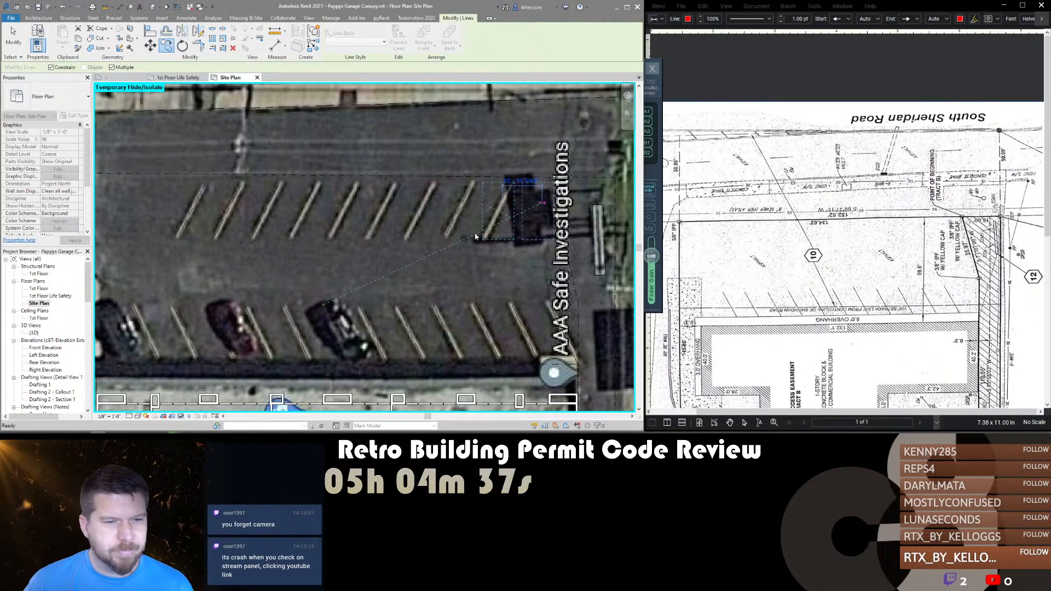
# Bring up the Voicemeeter Banana mixer and minimize its window.
pyautogui.click(125, 437)
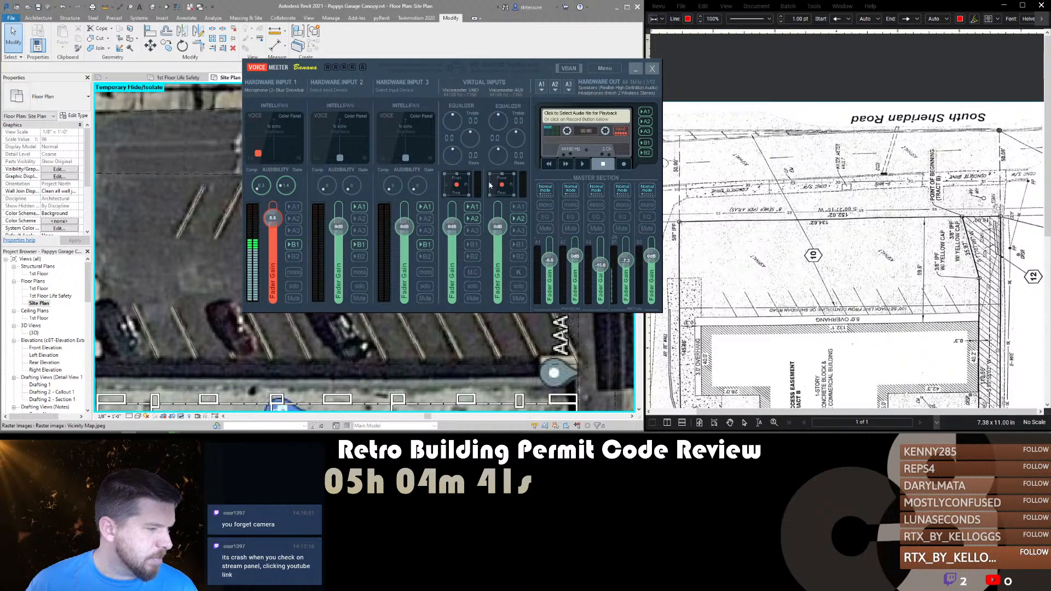
pyautogui.click(635, 73)
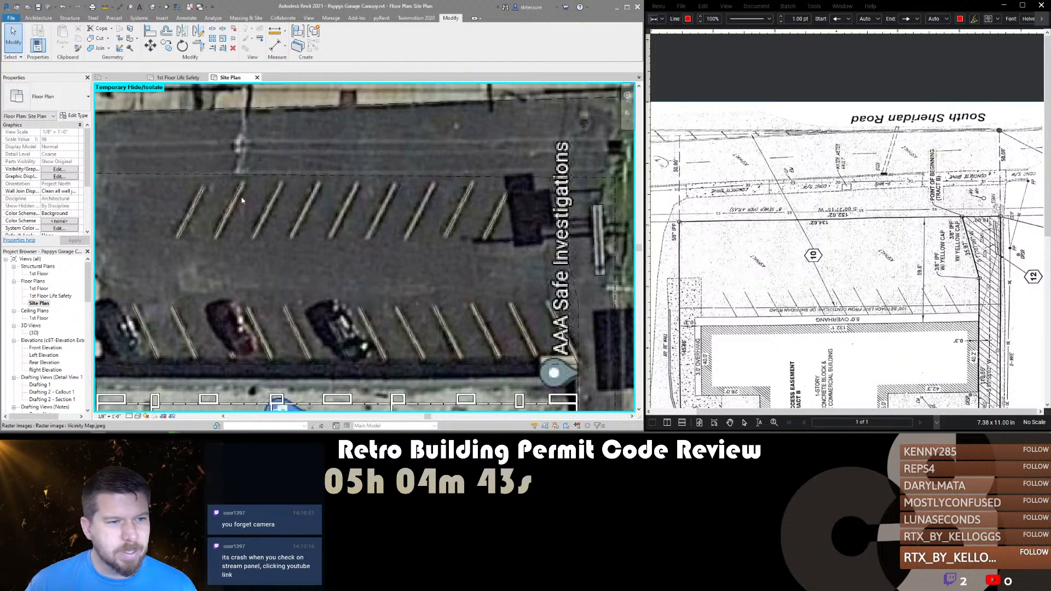
# Examine the copied street-side stall lines one by one, comparing their length and spacing with the painted stripes across the row.
pyautogui.scroll(3, 357, 227)
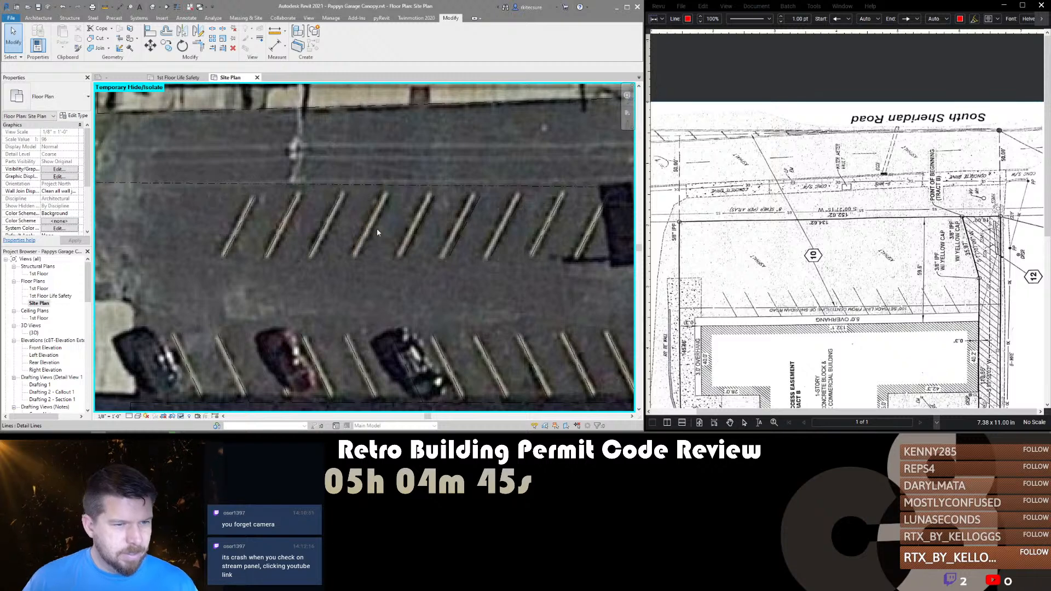
pyautogui.click(377, 232)
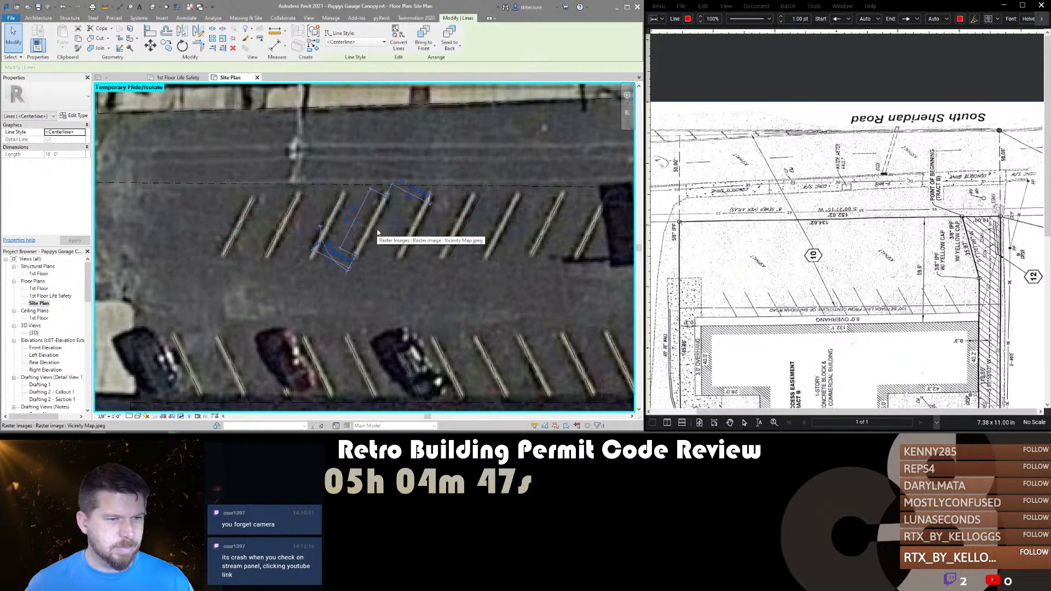
pyautogui.press('Escape')
pyautogui.click(421, 226)
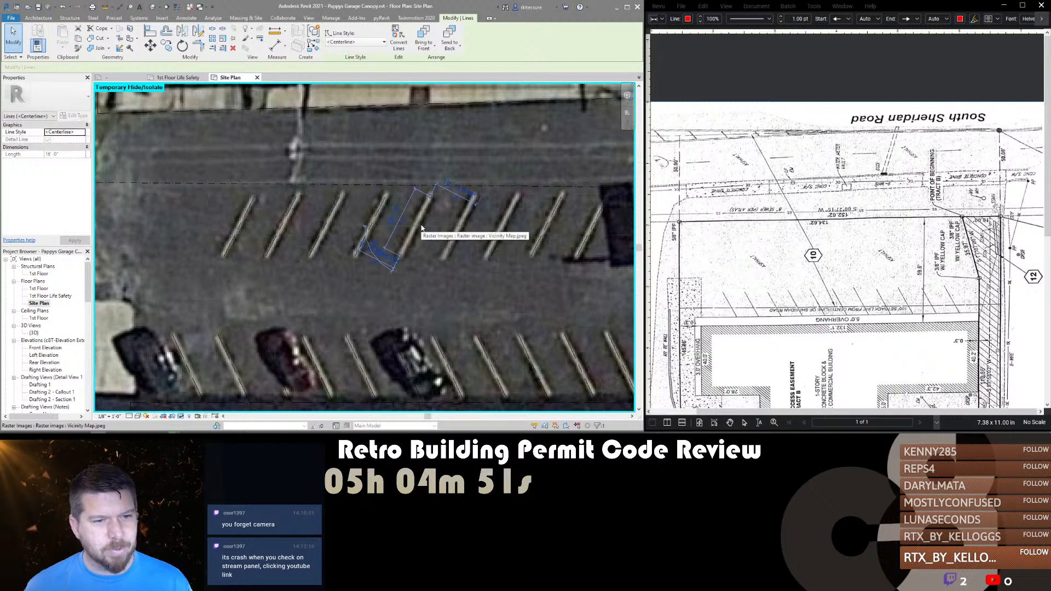
pyautogui.press('Escape')
pyautogui.click(468, 219)
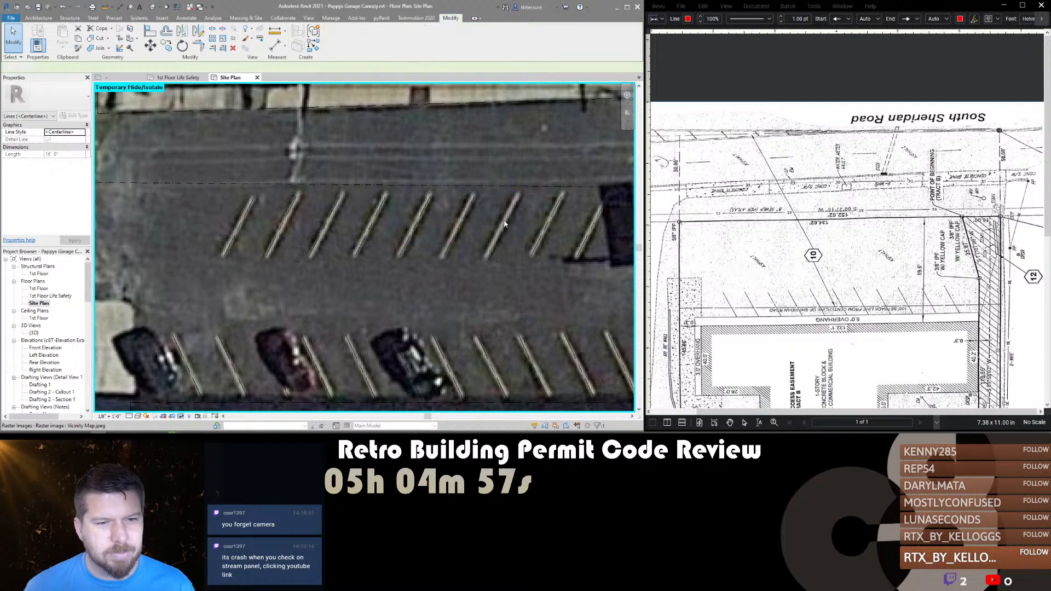
pyautogui.moveTo(468, 223); pyautogui.dragTo(507, 224)
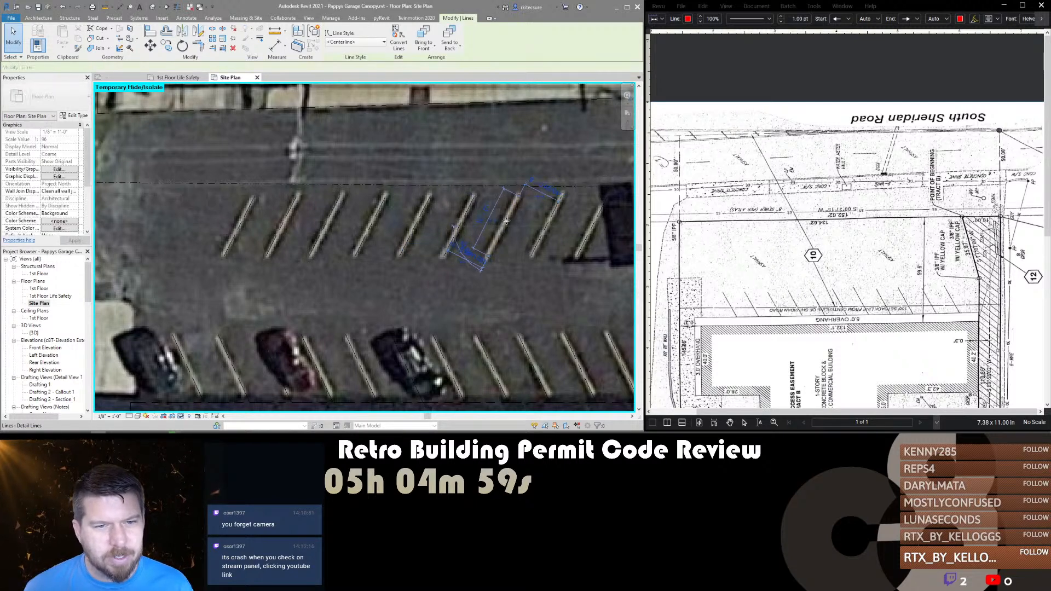
pyautogui.press('Escape')
pyautogui.moveTo(568, 225); pyautogui.dragTo(469, 234, button='middle')
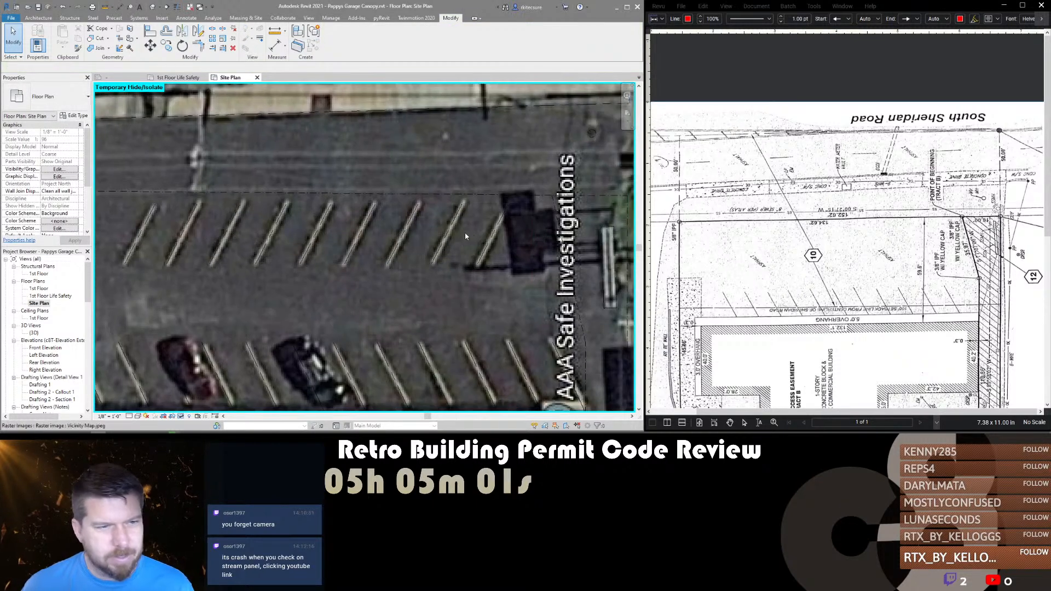
pyautogui.scroll(-1, 468, 235)
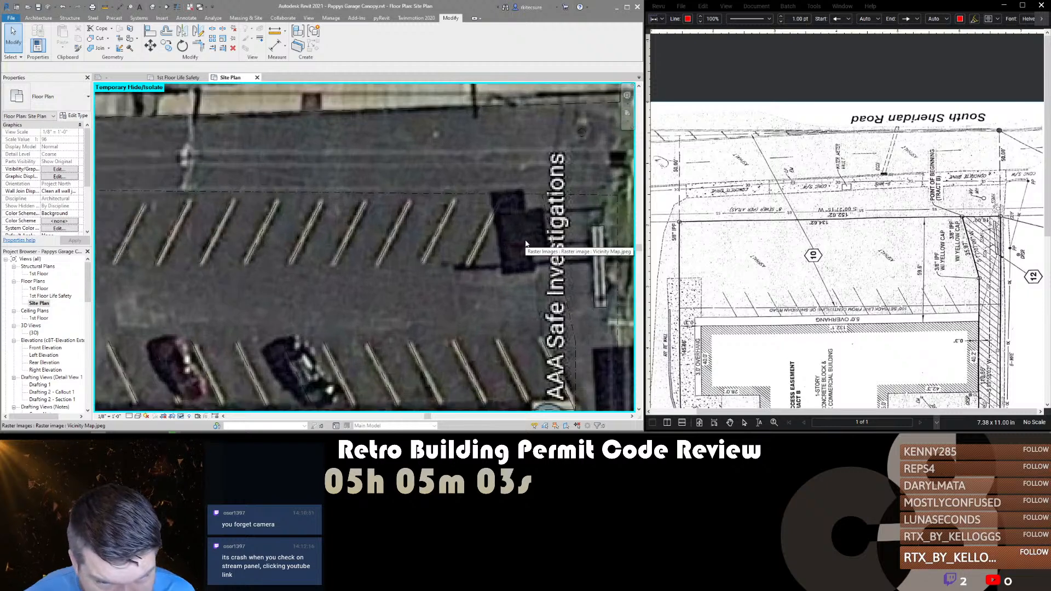
pyautogui.scroll(-1, 529, 257)
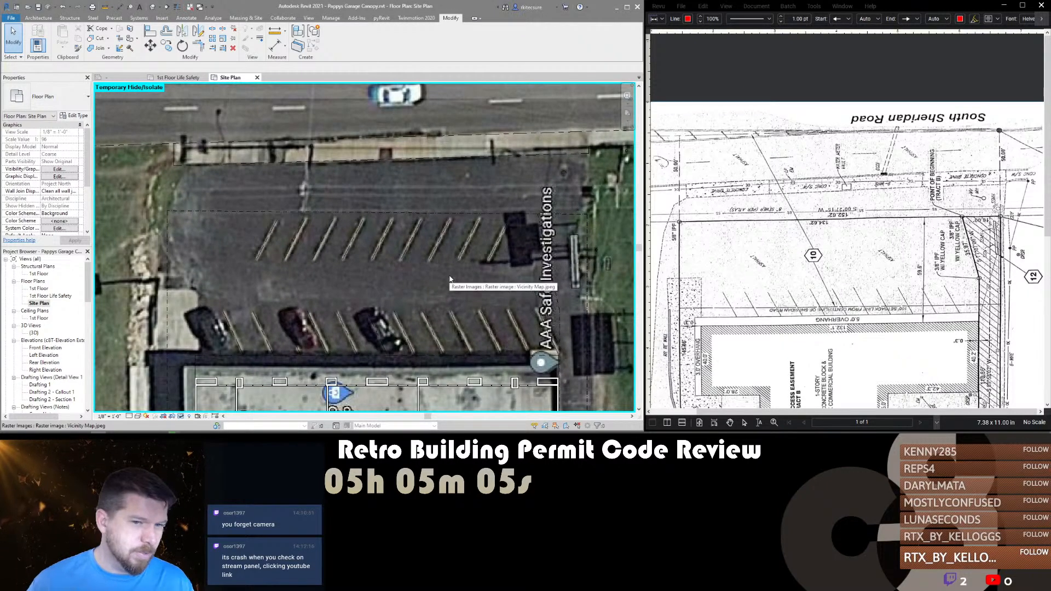
pyautogui.scroll(-1, 340, 260)
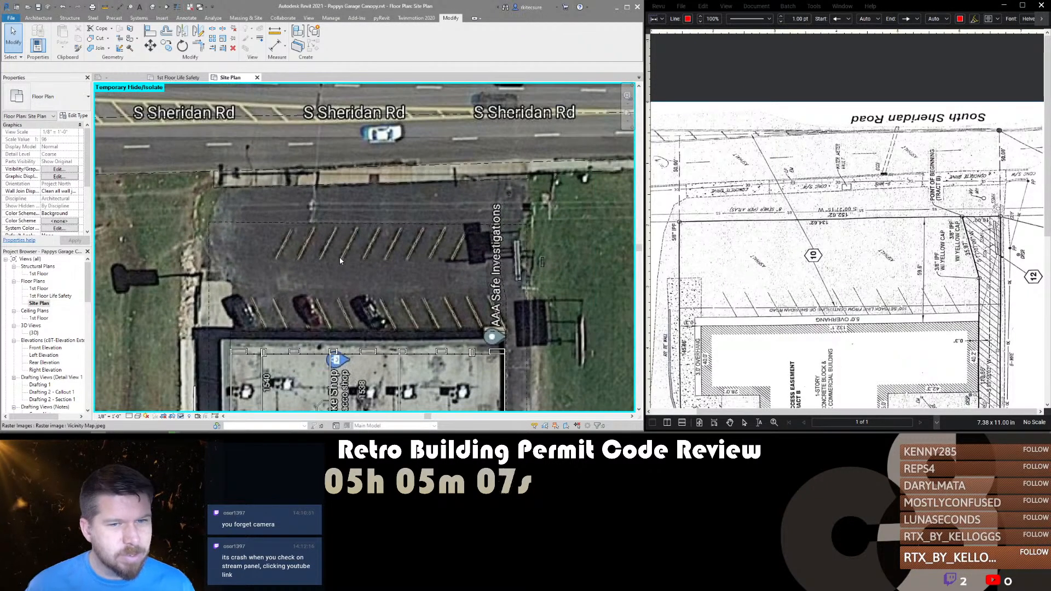
# Draw three connected detail lines around the small dark square in the sidewalk along the street, about 3'-8" wide.
pyautogui.scroll(3, 364, 180)
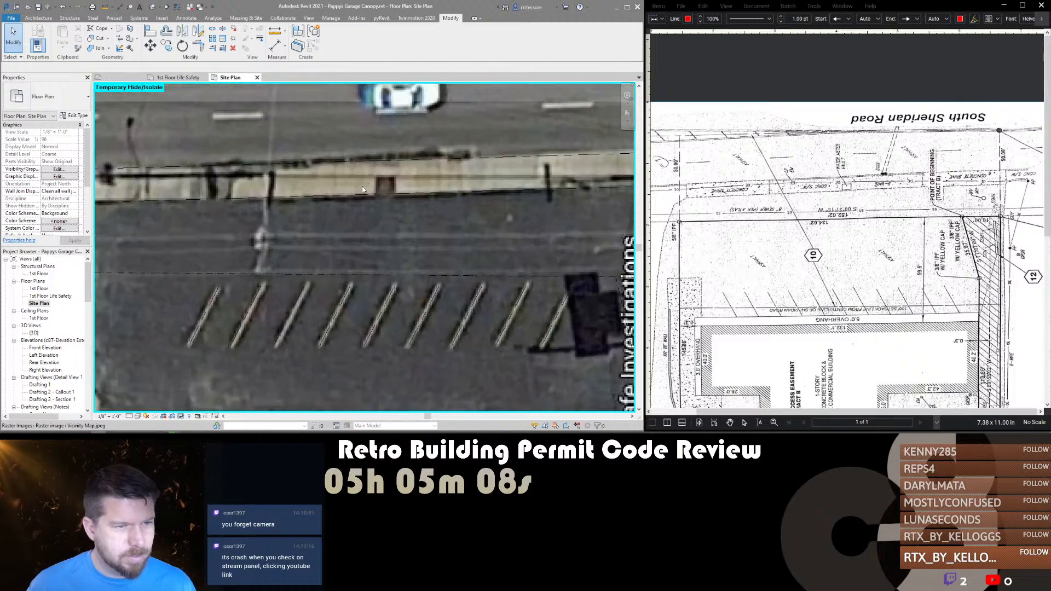
pyautogui.click(39, 17)
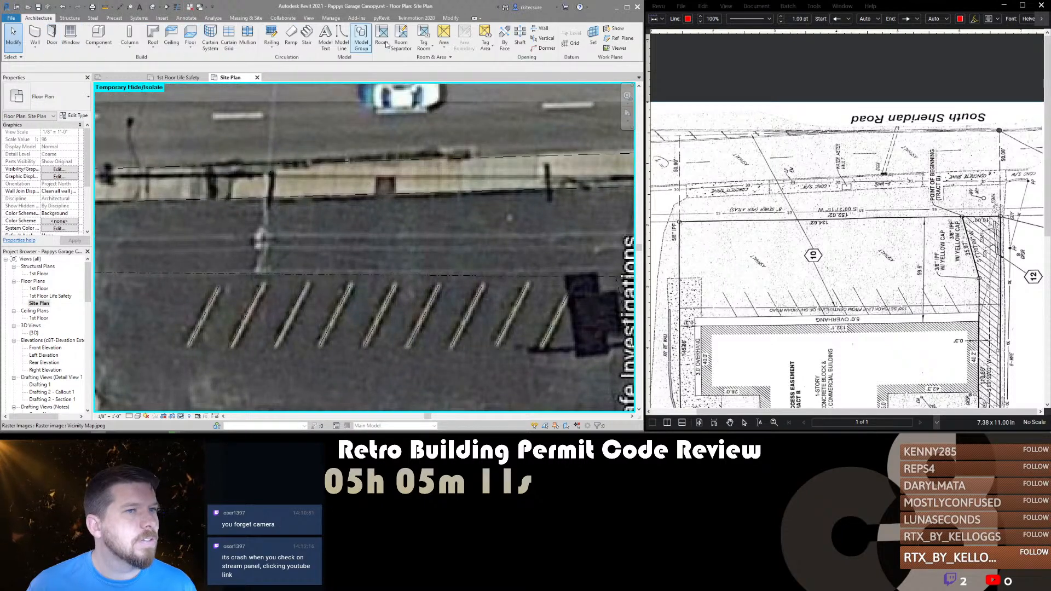
pyautogui.click(402, 195)
pyautogui.press('d')
pyautogui.press('l')
pyautogui.scroll(2, 405, 198)
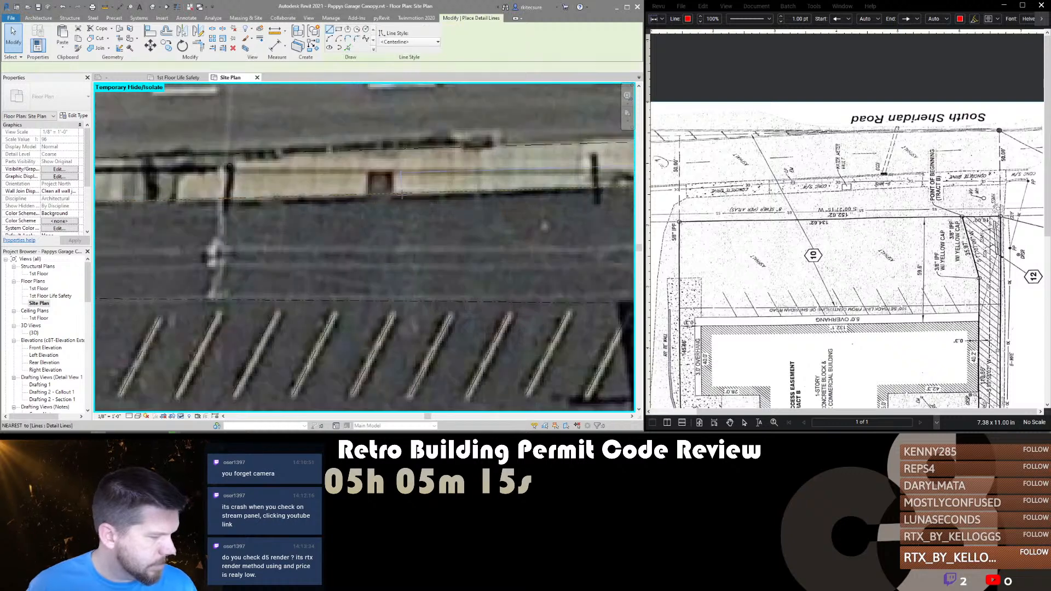
pyautogui.moveTo(466, 196); pyautogui.dragTo(418, 238, button='middle')
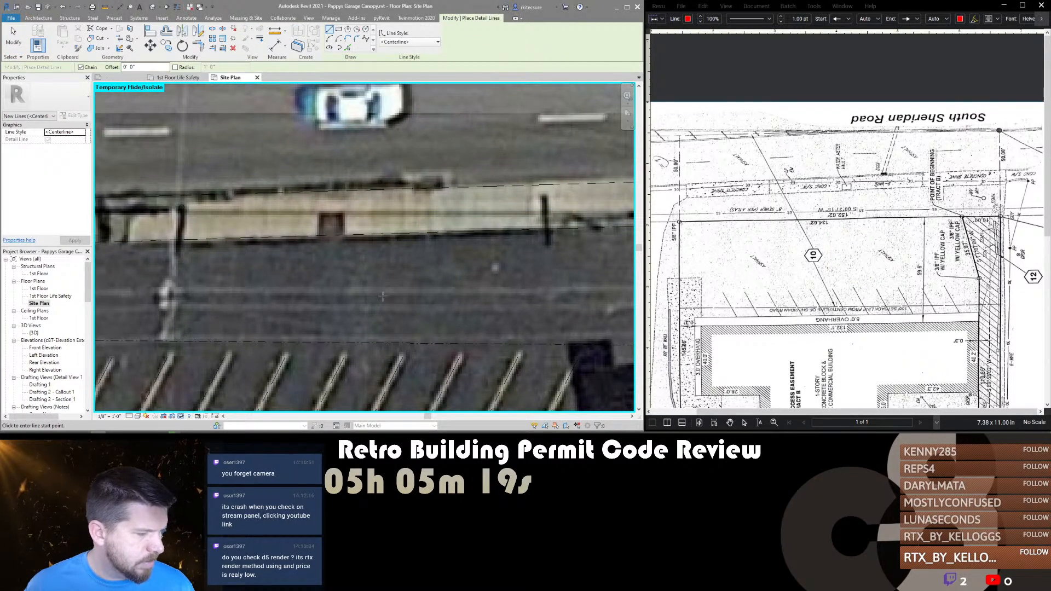
pyautogui.scroll(3, 322, 236)
pyautogui.click(324, 233)
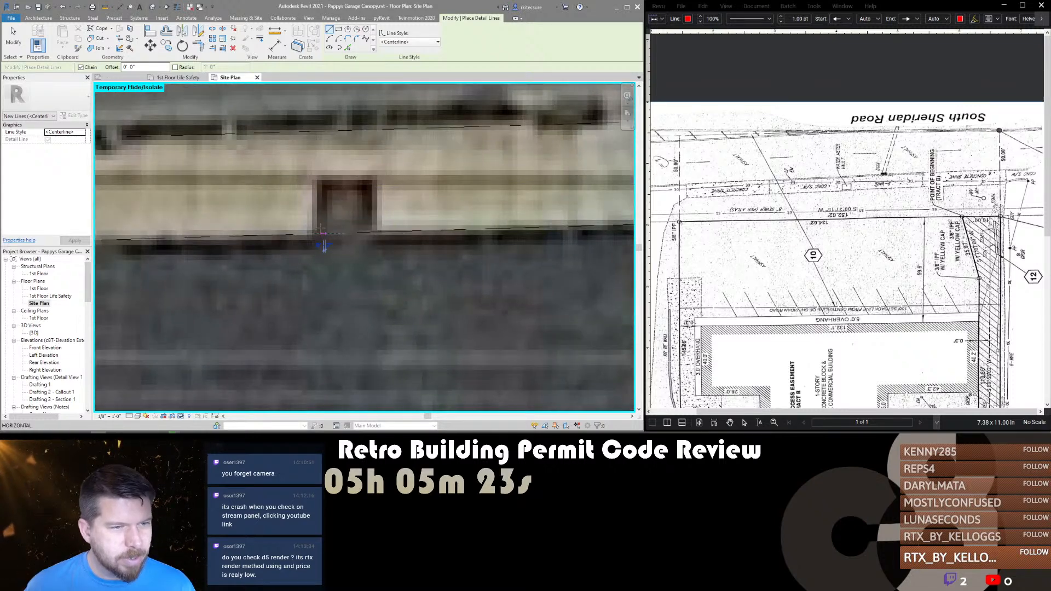
pyautogui.click(325, 188)
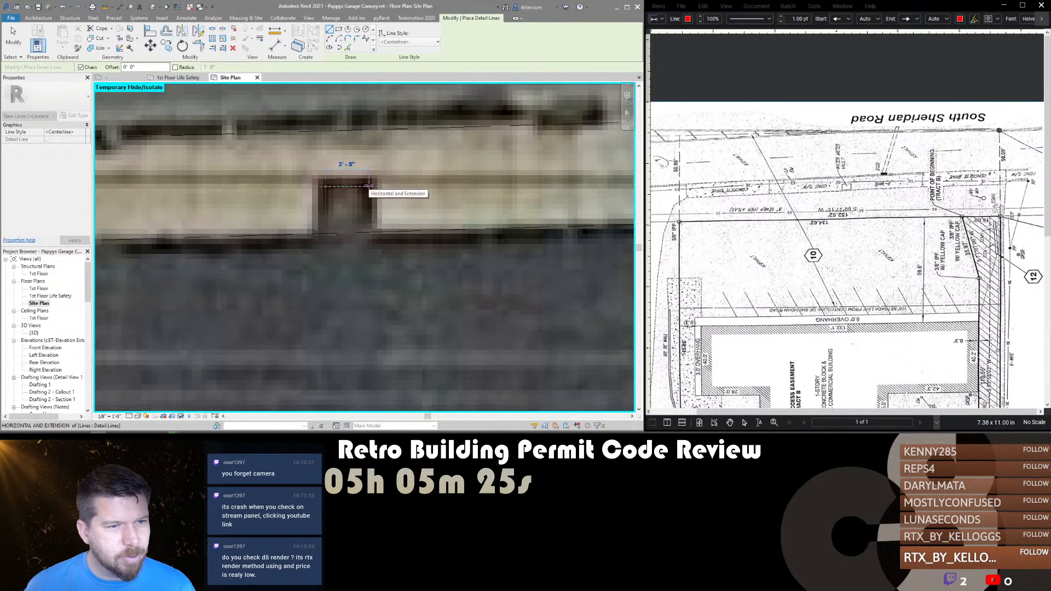
pyautogui.click(368, 187)
pyautogui.click(369, 232)
pyautogui.press('Escape')
pyautogui.press('Escape')
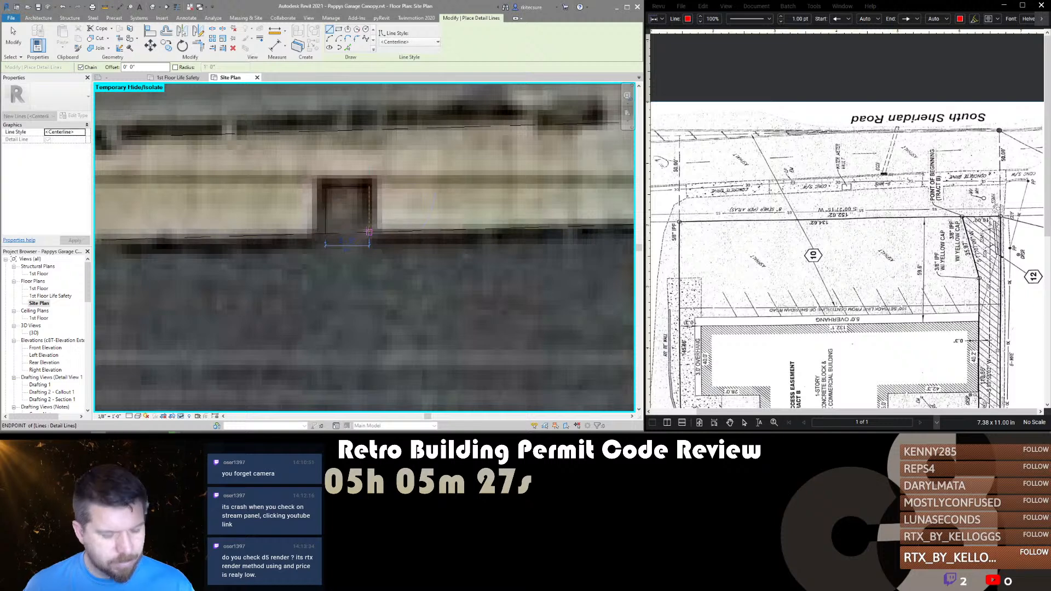
# Examine the parking lot, road and building surroundings in the aerial image for features left to trace.
pyautogui.scroll(-3, 368, 232)
pyautogui.scroll(-3, 368, 234)
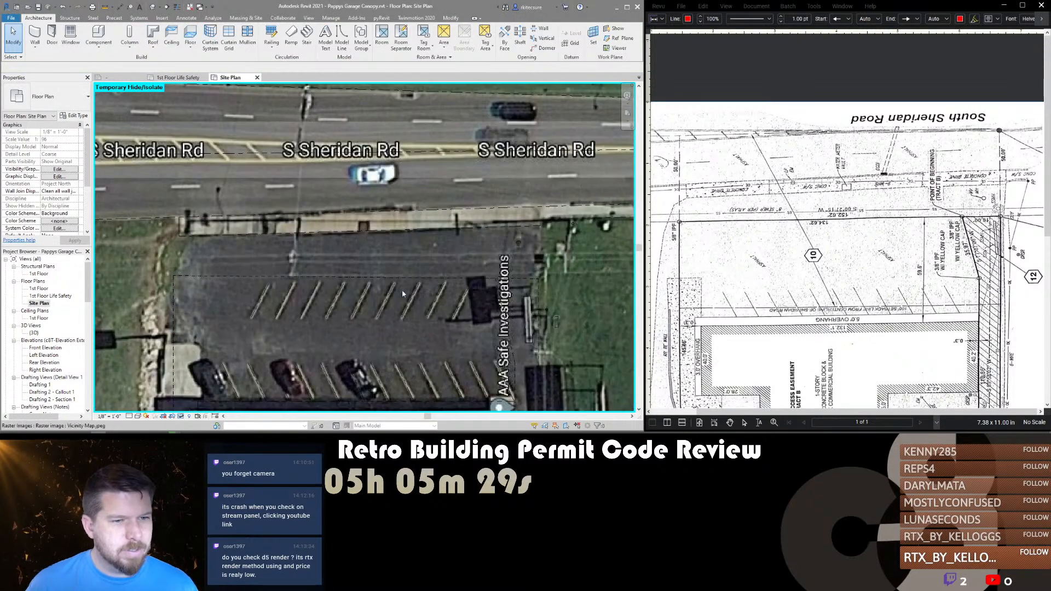
pyautogui.scroll(-1, 344, 288)
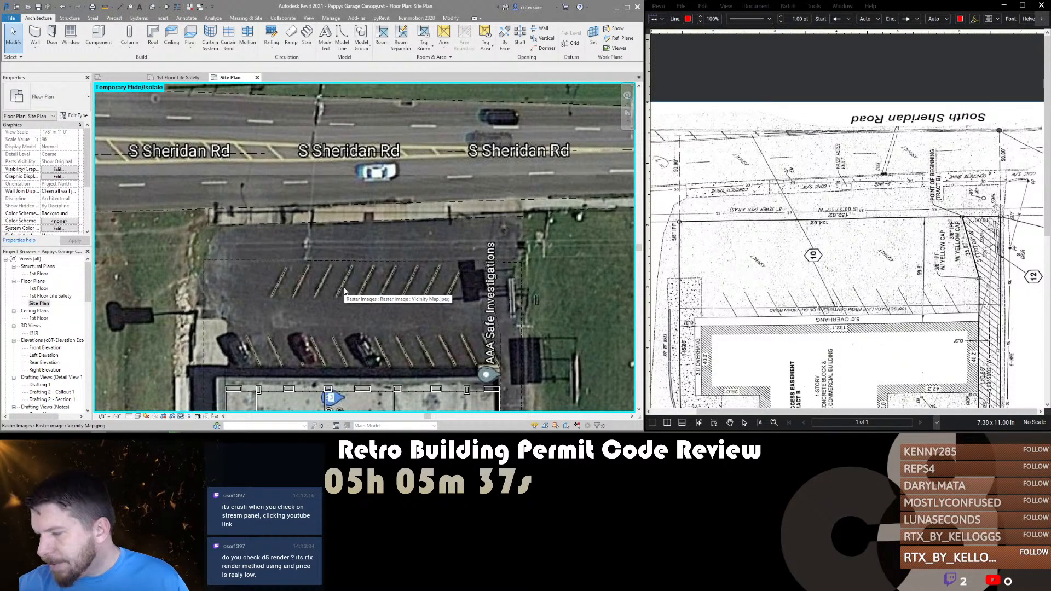
pyautogui.scroll(-1, 402, 219)
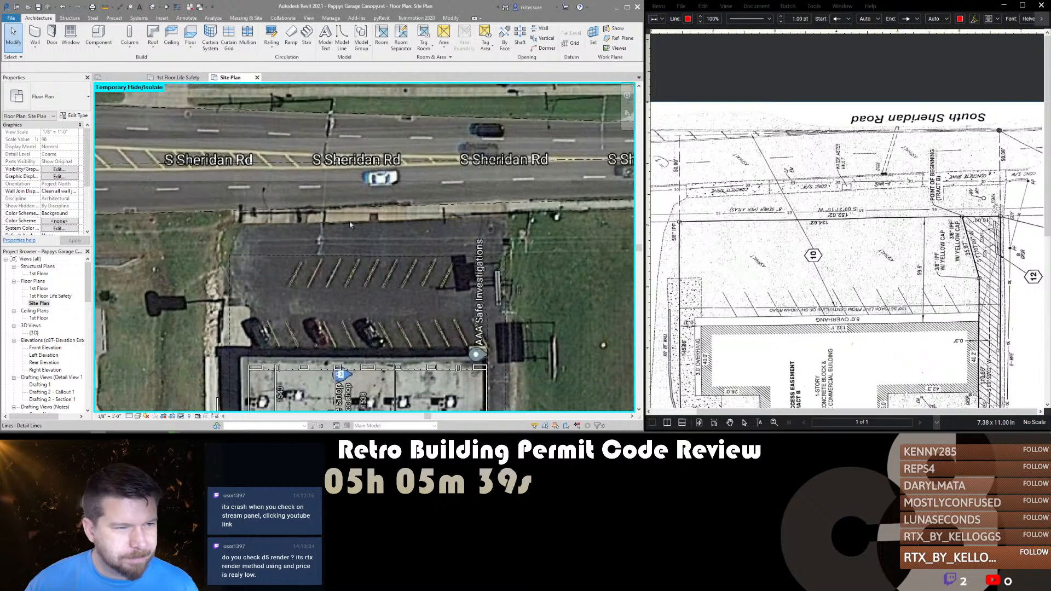
pyautogui.moveTo(224, 277); pyautogui.dragTo(310, 226, button='middle')
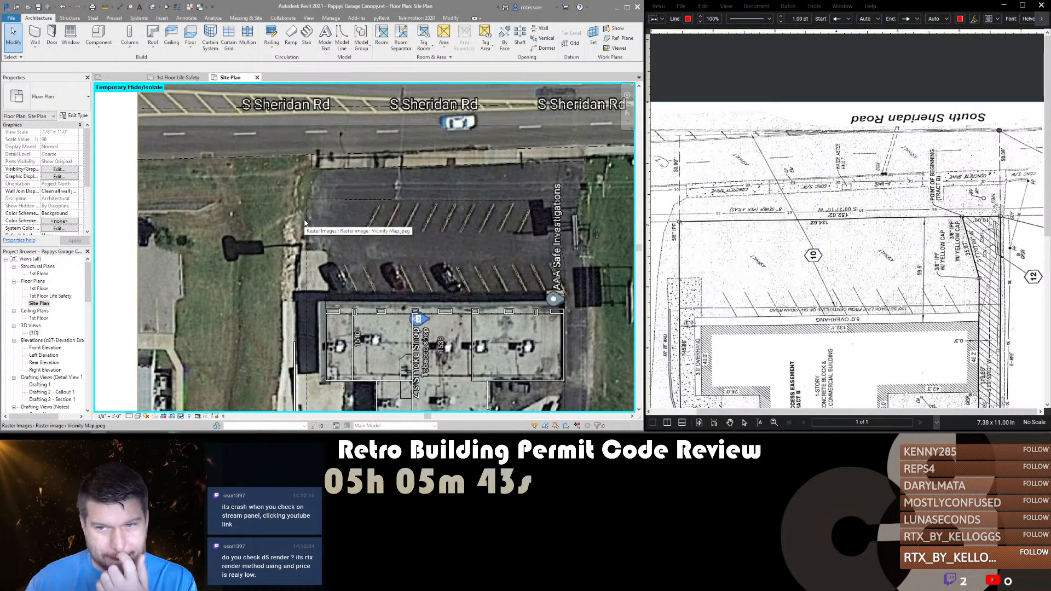
pyautogui.moveTo(435, 242); pyautogui.dragTo(399, 234, button='middle')
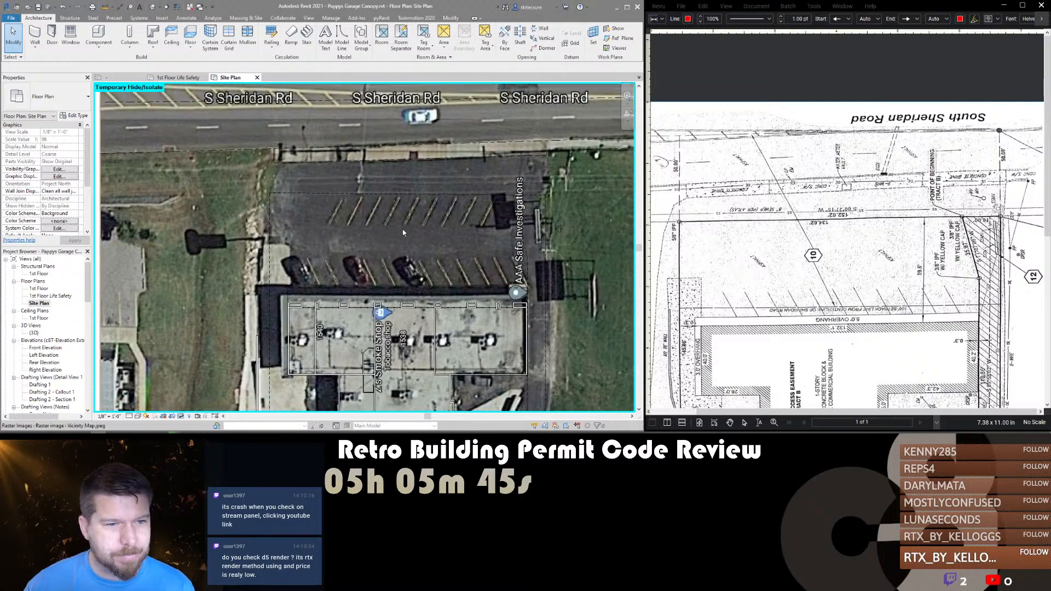
pyautogui.scroll(-1, 399, 234)
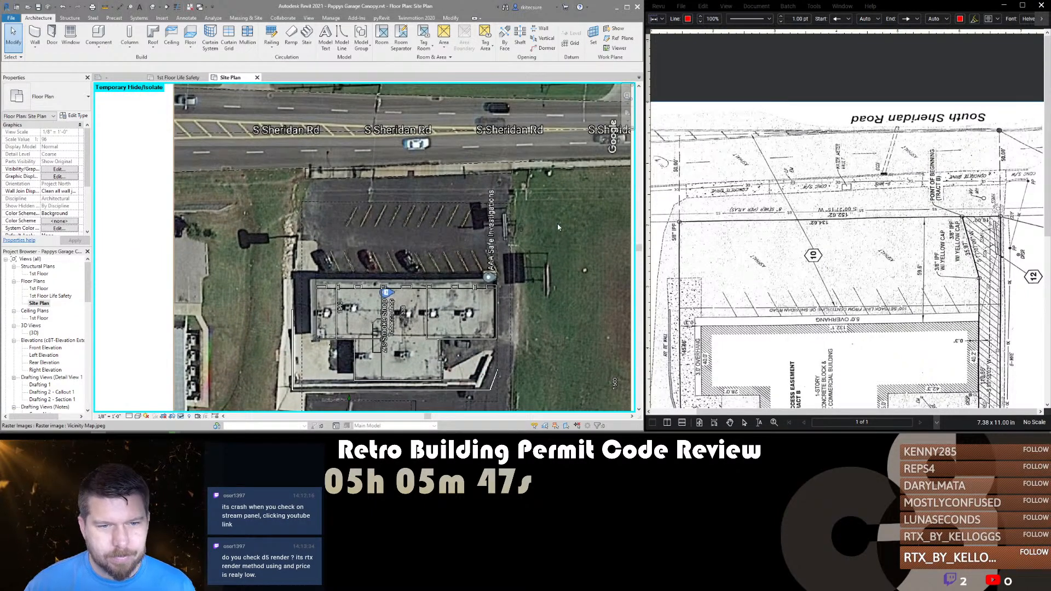
pyautogui.scroll(2, 350, 164)
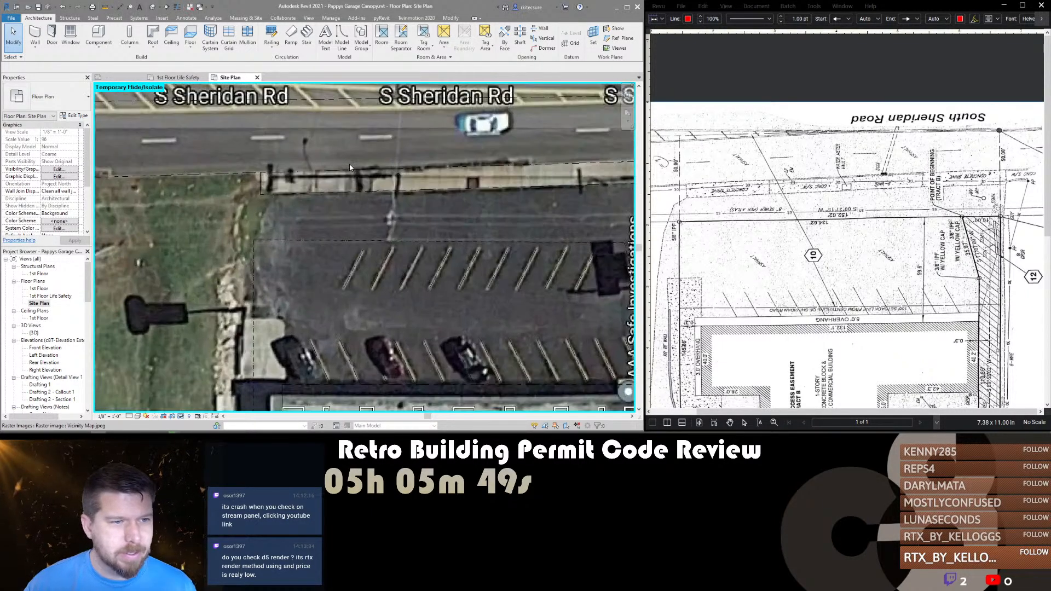
pyautogui.scroll(-1, 349, 165)
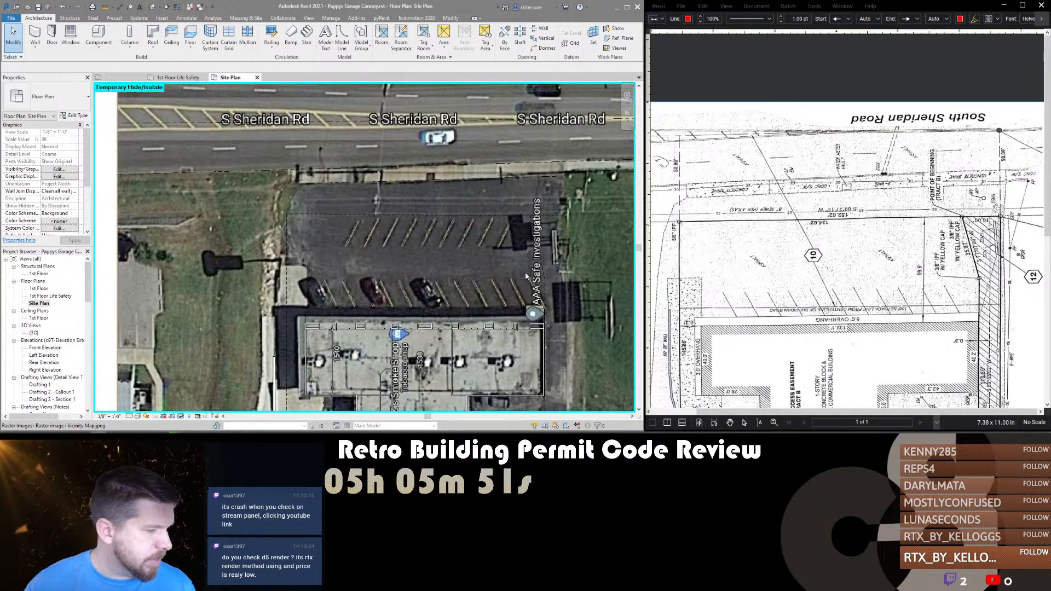
pyautogui.scroll(-2, 525, 275)
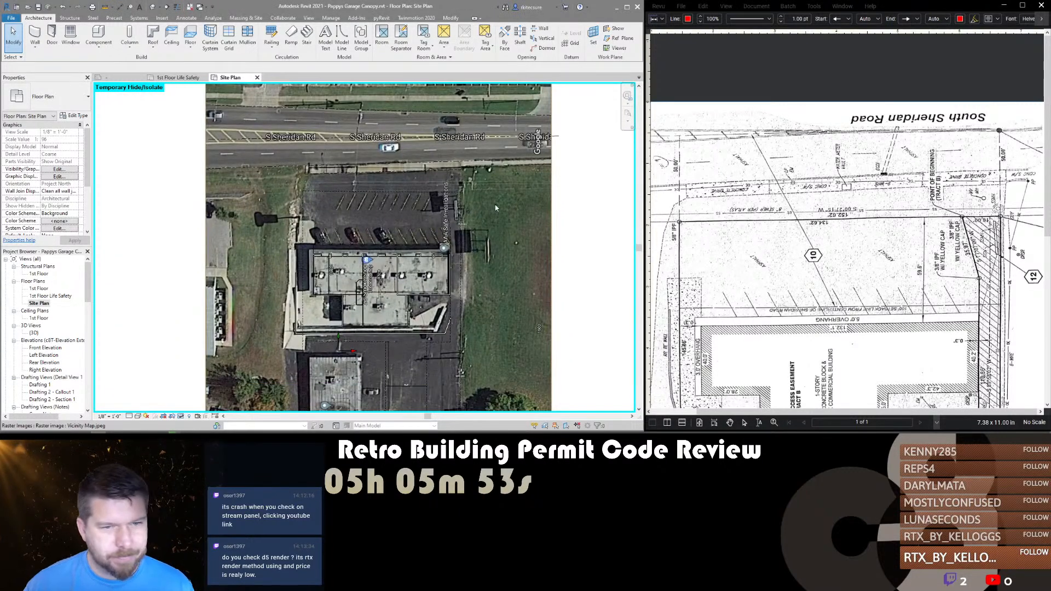
# Temporarily hide the Vicinity Map.jpeg aerial image in the site plan view.
pyautogui.click(495, 208)
pyautogui.press('h')
pyautogui.press('h')
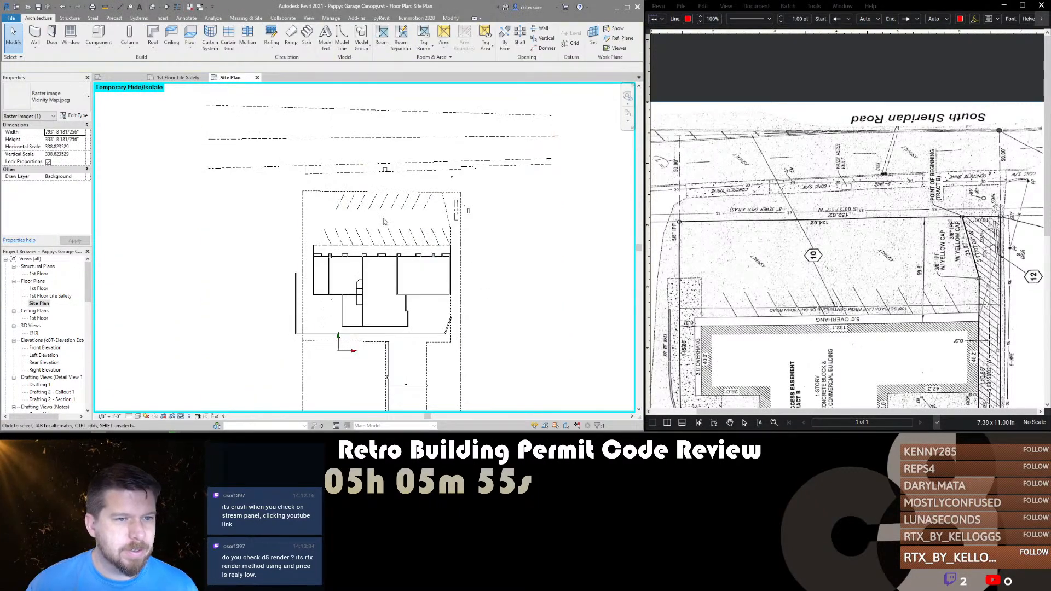
# Place a text note reading "S. SHERIDAN RD" in the 1/4" Arial type just below the road's centerline.
pyautogui.moveTo(384, 222); pyautogui.dragTo(415, 311, button='middle')
pyautogui.scroll(1, 368, 244)
pyautogui.moveTo(368, 244); pyautogui.dragTo(382, 228, button='middle')
pyautogui.press('t')
pyautogui.press('x')
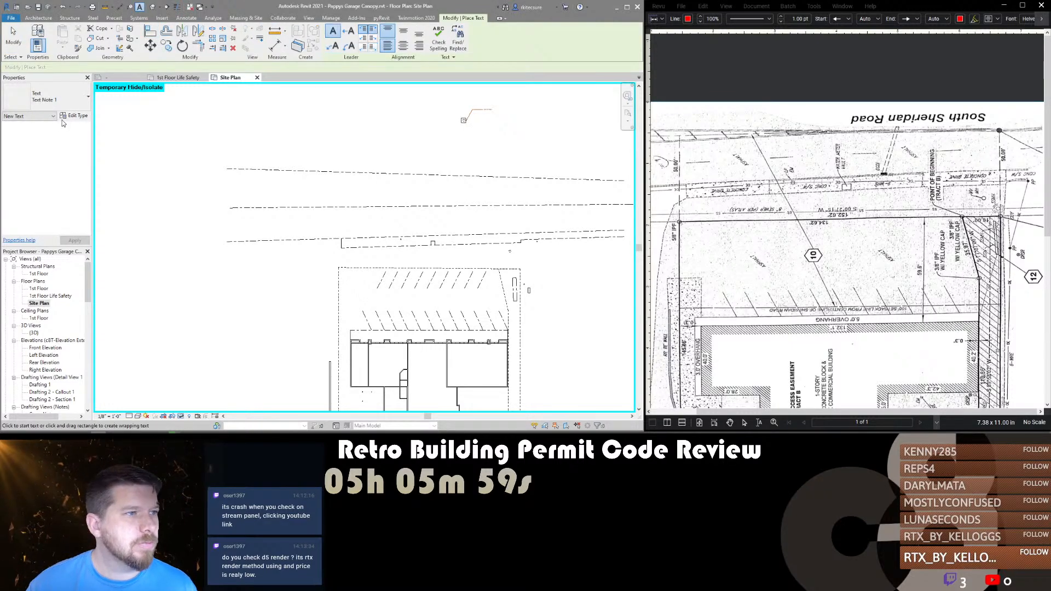
pyautogui.click(46, 97)
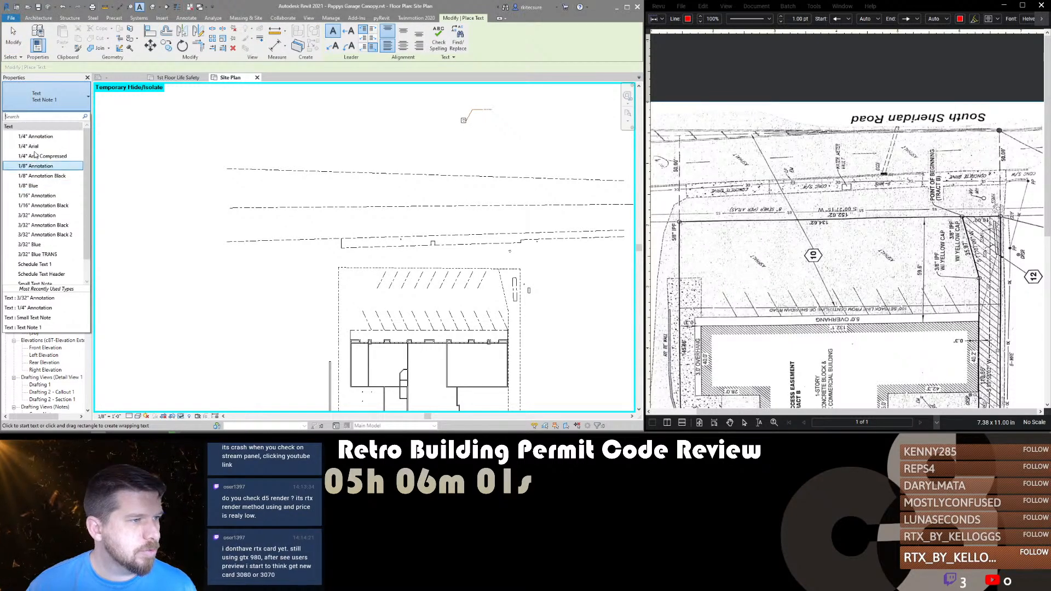
pyautogui.click(31, 147)
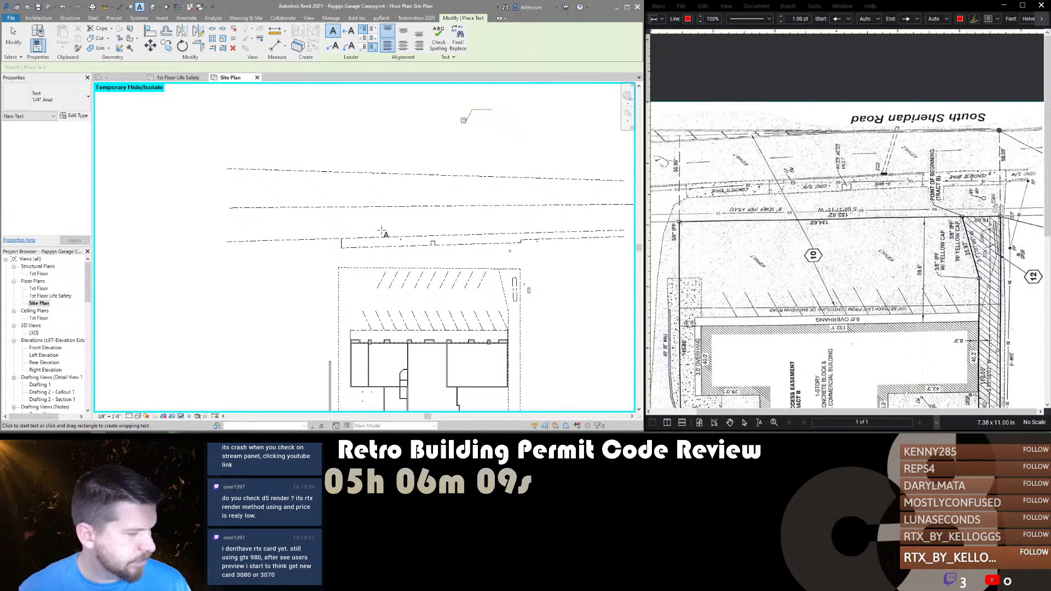
pyautogui.click(410, 213)
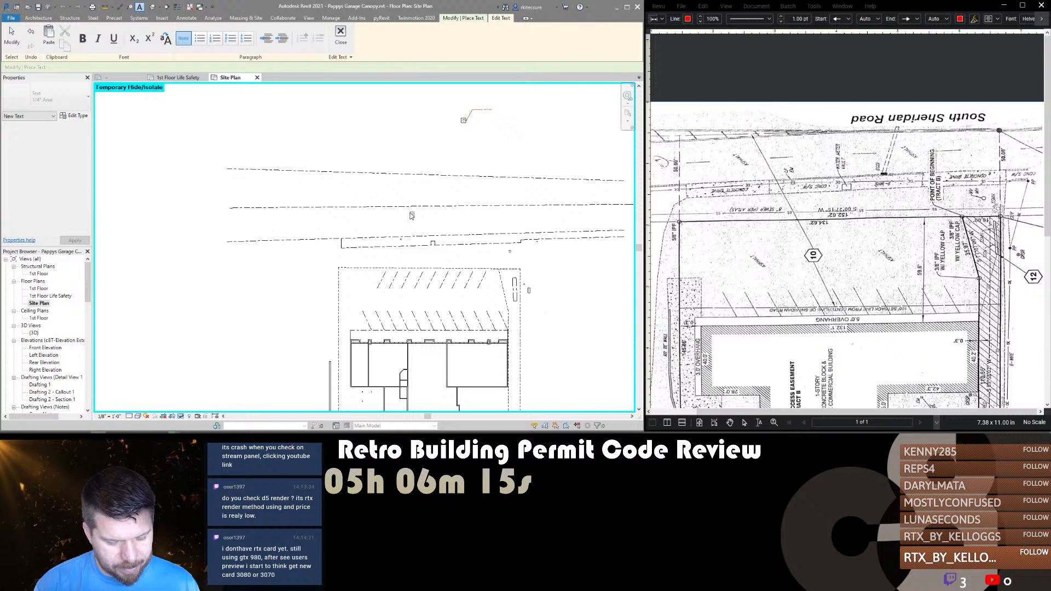
pyautogui.write('SHERIDA')
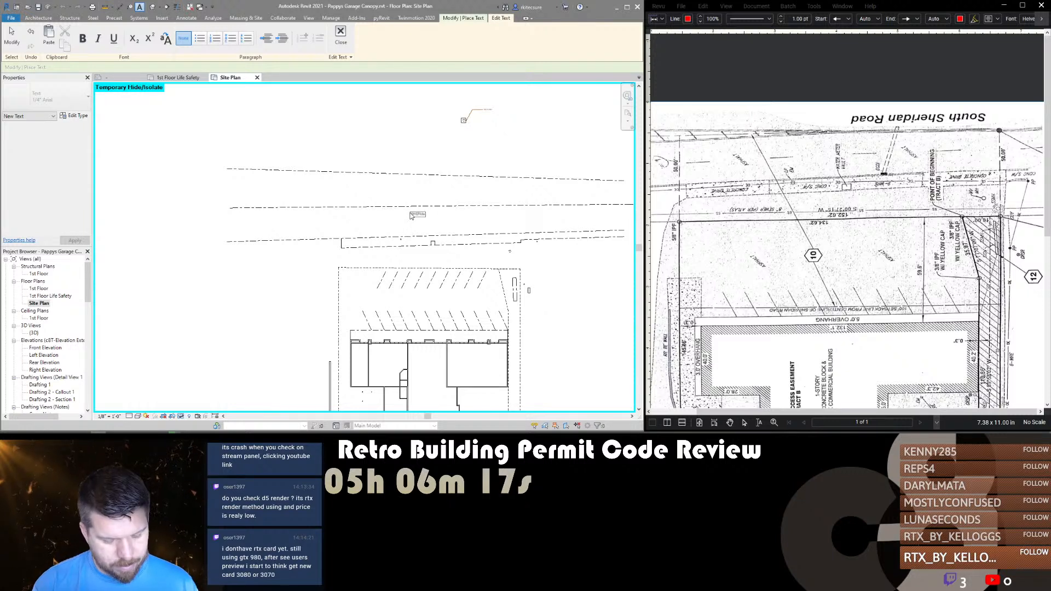
pyautogui.write('N R')
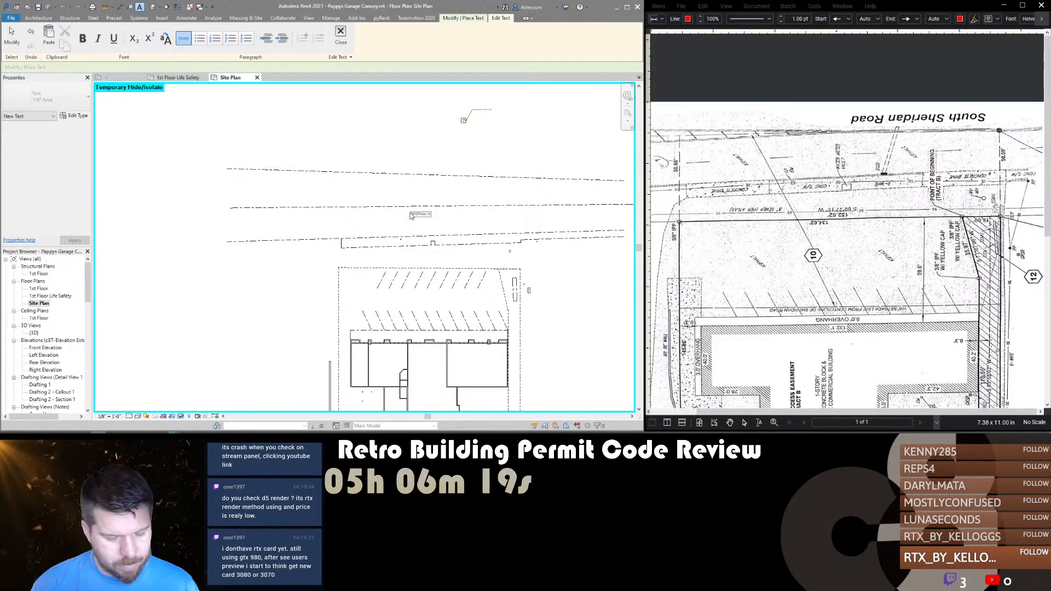
pyautogui.press('BackSpace')
pyautogui.press('BackSpace')
pyautogui.press('BackSpace')
pyautogui.press('BackSpace')
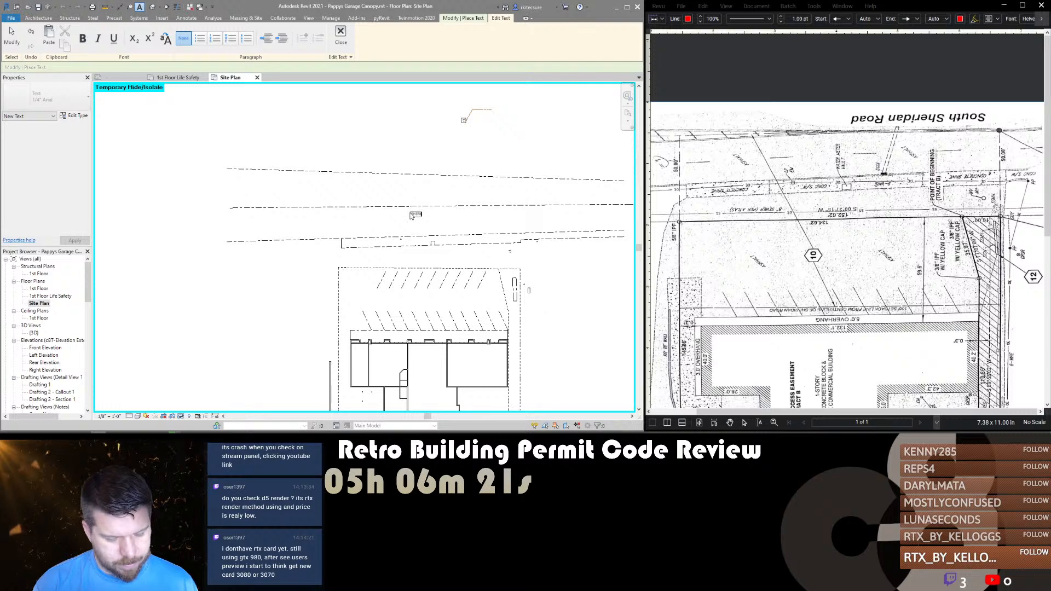
pyautogui.write('DAN RD')
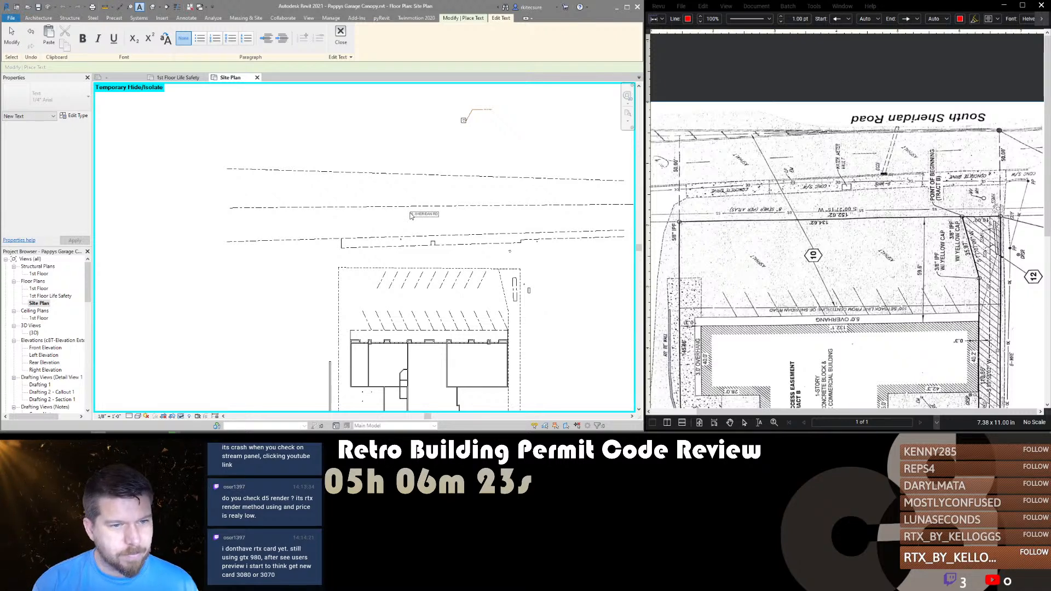
pyautogui.press('BackSpace')
pyautogui.click(410, 188)
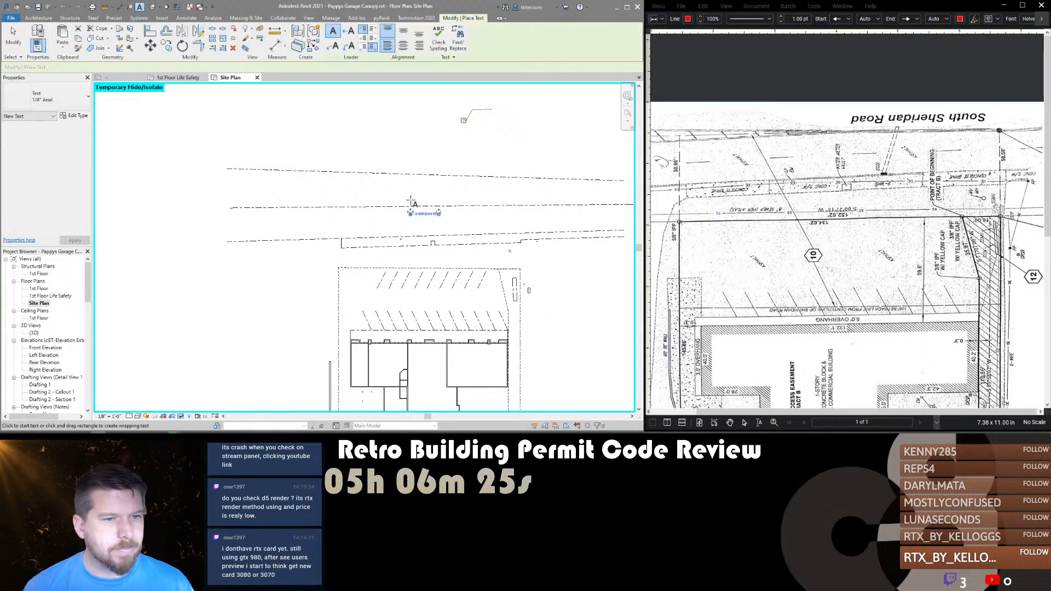
pyautogui.press('Escape')
pyautogui.press('Escape')
# Change the line style of the road's two edge lines and the lot's street-side edge lines to <Thin Lines>.
pyautogui.click(326, 206)
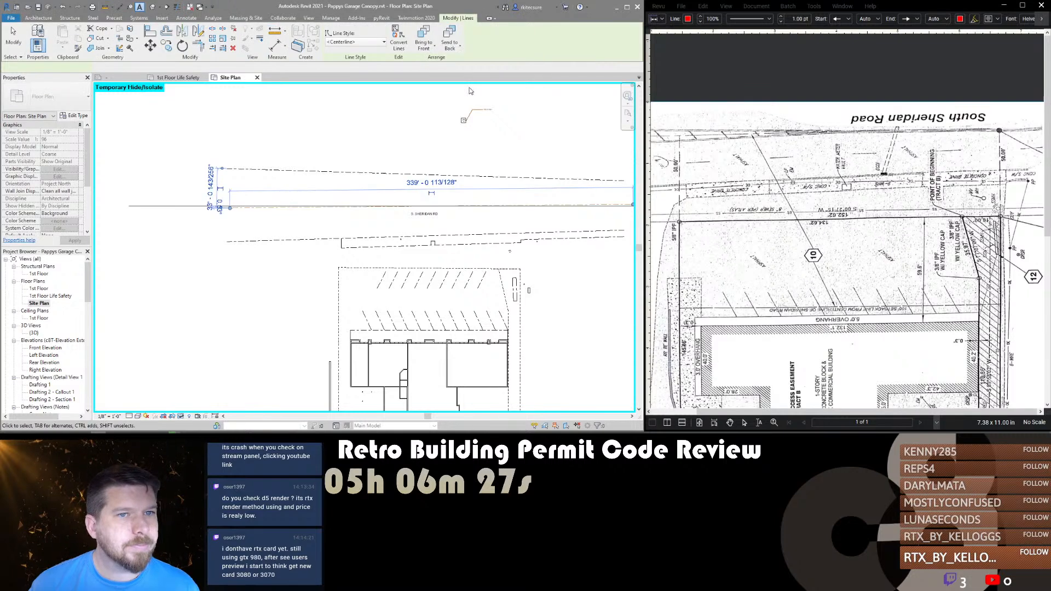
pyautogui.press('Escape')
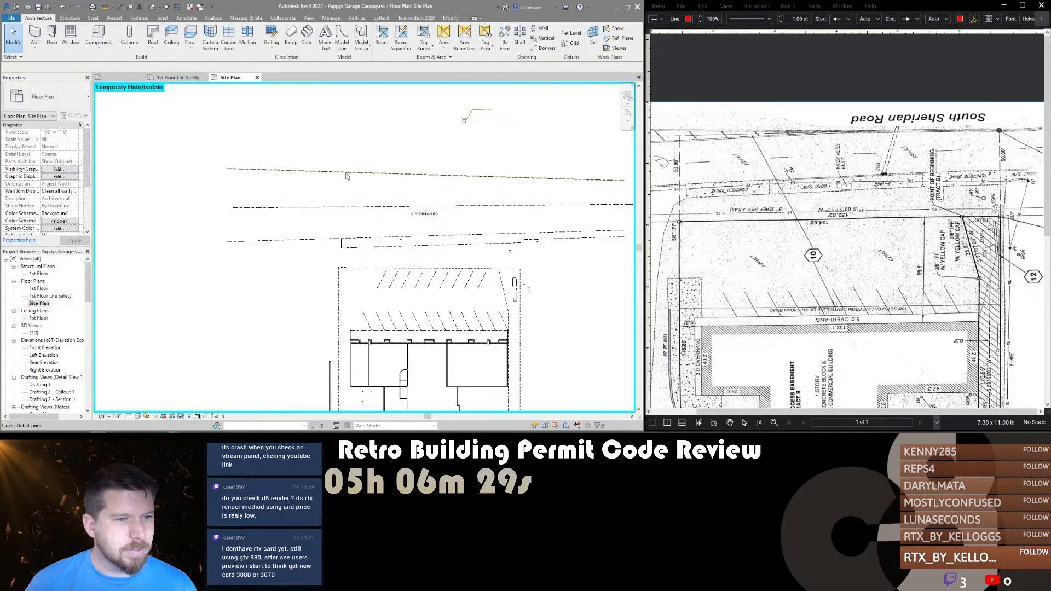
pyautogui.click(318, 171)
pyautogui.keyDown('ctrl'); pyautogui.click(347, 239); pyautogui.keyUp('ctrl')
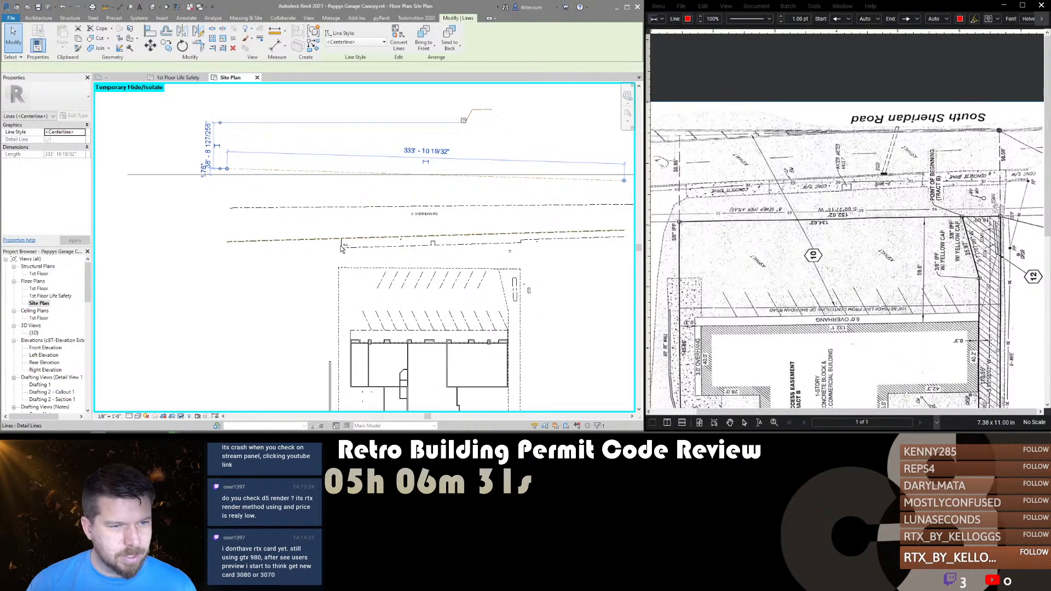
pyautogui.keyDown('ctrl'); pyautogui.click(342, 244); pyautogui.keyUp('ctrl')
pyautogui.keyDown('ctrl'); pyautogui.click(364, 248); pyautogui.keyUp('ctrl')
pyautogui.keyDown('ctrl'); pyautogui.click(526, 242); pyautogui.keyUp('ctrl')
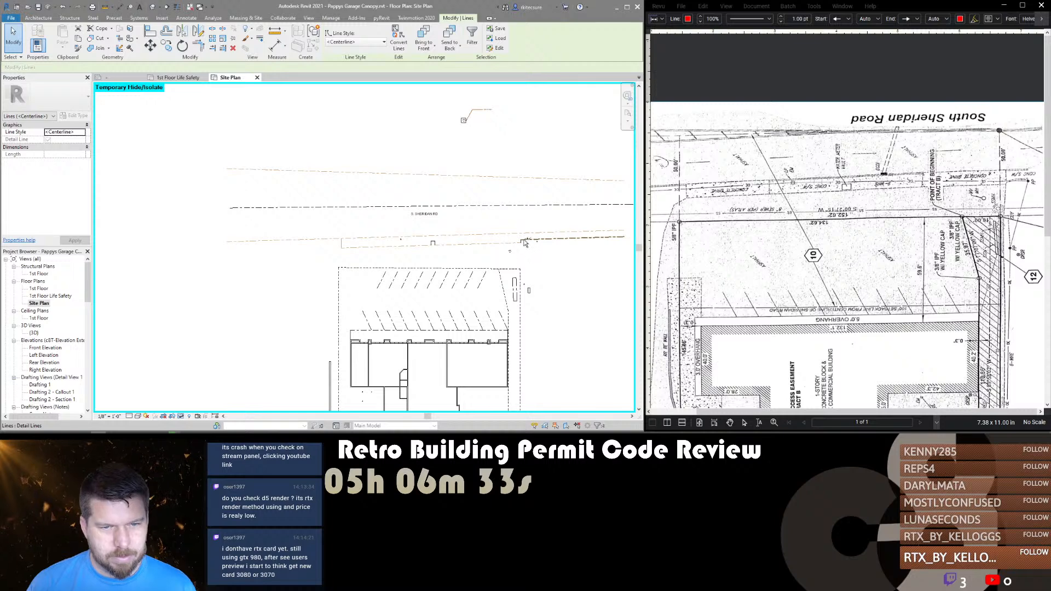
pyautogui.scroll(4, 523, 241)
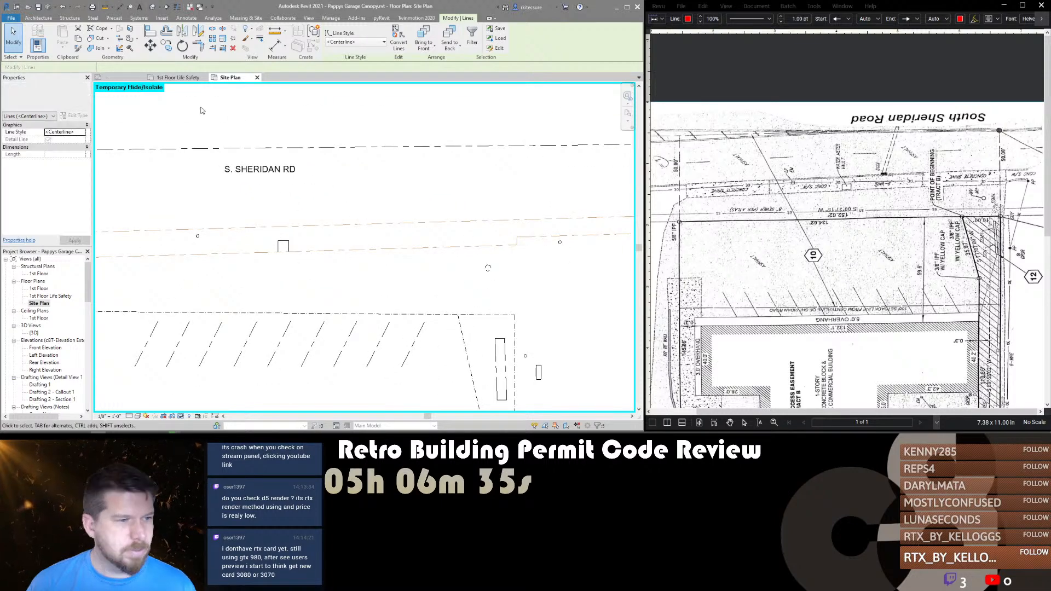
pyautogui.click(348, 41)
pyautogui.click(342, 129)
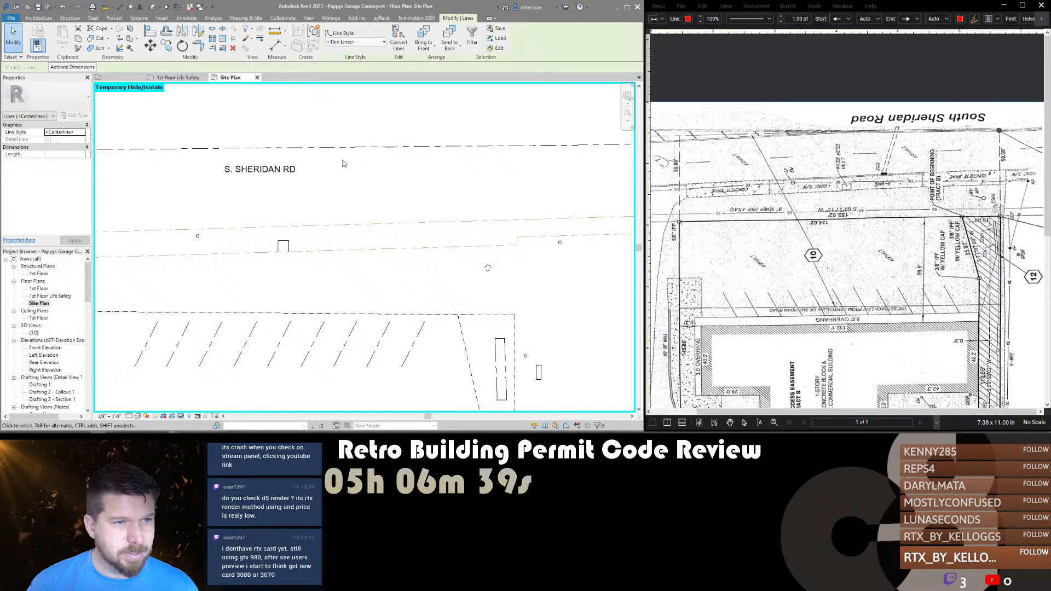
pyautogui.scroll(-3, 377, 187)
pyautogui.press('Escape')
# Examine the road, lot, parking and building linework across the site plan.
pyautogui.moveTo(330, 174); pyautogui.dragTo(351, 247, button='middle')
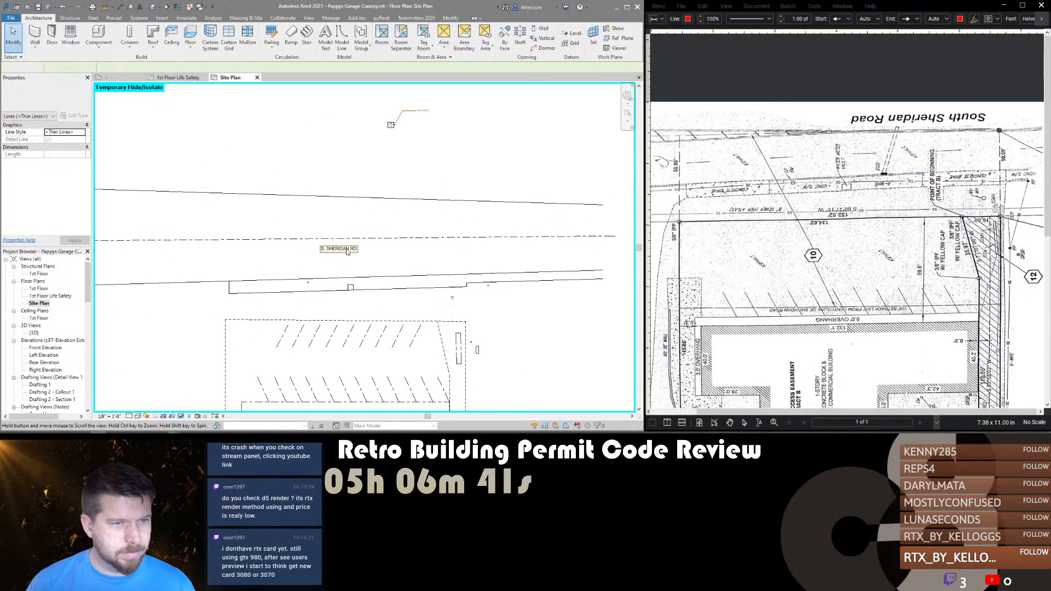
pyautogui.scroll(5, 391, 127)
pyautogui.moveTo(390, 131); pyautogui.dragTo(407, 171, button='middle')
pyautogui.scroll(-9, 409, 166)
pyautogui.scroll(2, 409, 163)
pyautogui.moveTo(368, 259); pyautogui.dragTo(386, 218, button='middle')
pyautogui.scroll(3, 383, 210)
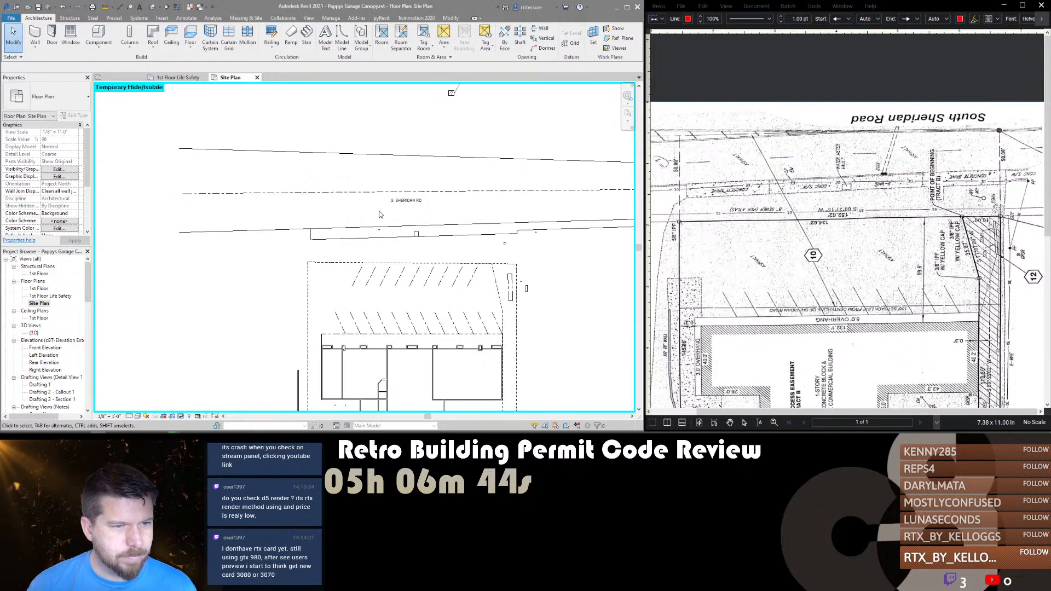
pyautogui.scroll(-5, 380, 212)
# Exclude the View Scale parameter from the Site Plan view template assigned to the view.
pyautogui.click(104, 416)
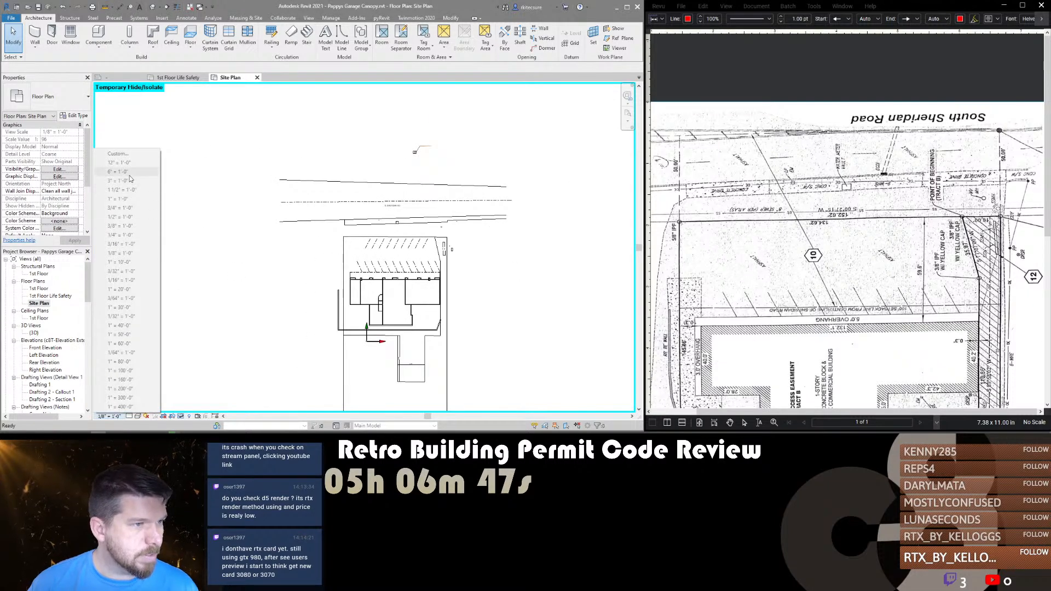
pyautogui.click(208, 333)
pyautogui.scroll(-5, 66, 215)
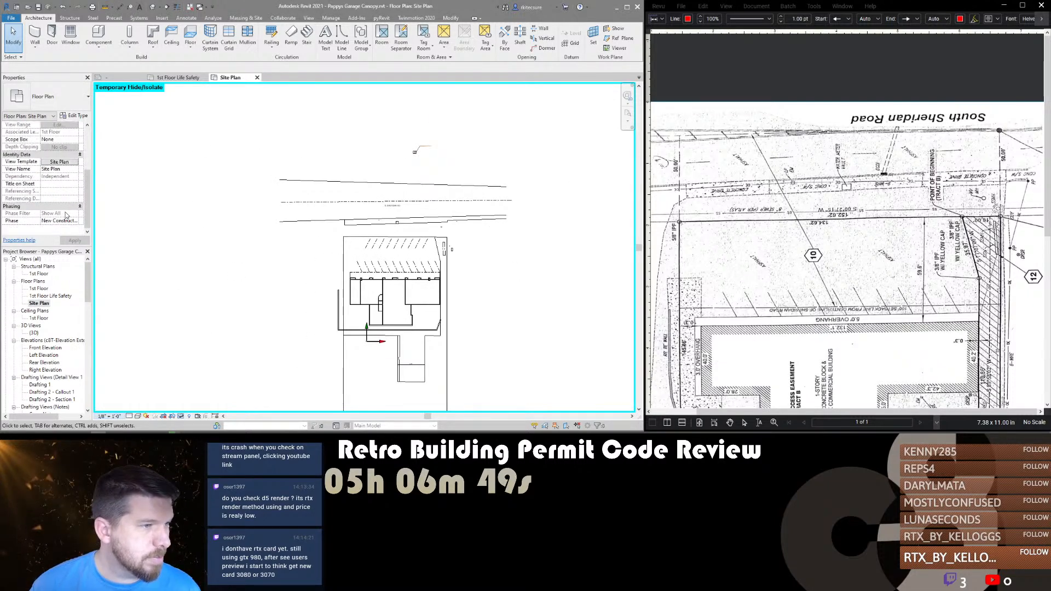
pyautogui.click(59, 161)
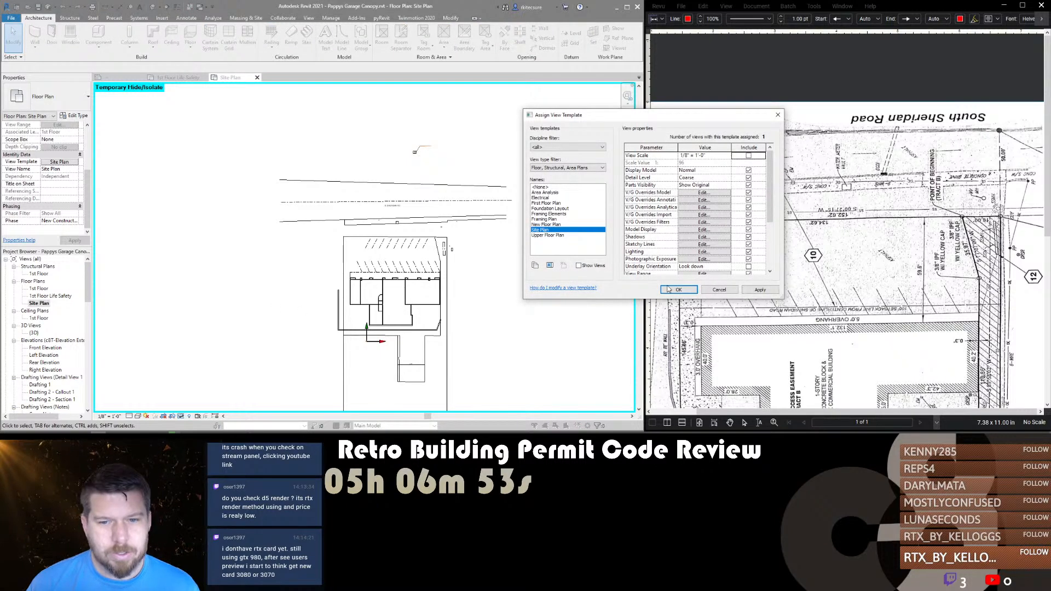
pyautogui.click(678, 289)
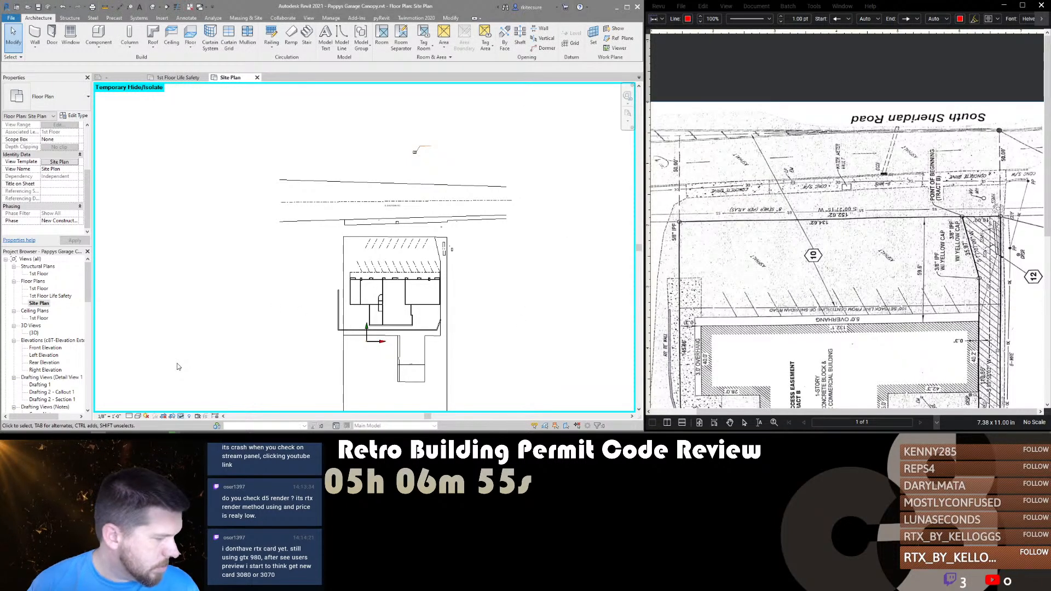
pyautogui.scroll(-1, 271, 269)
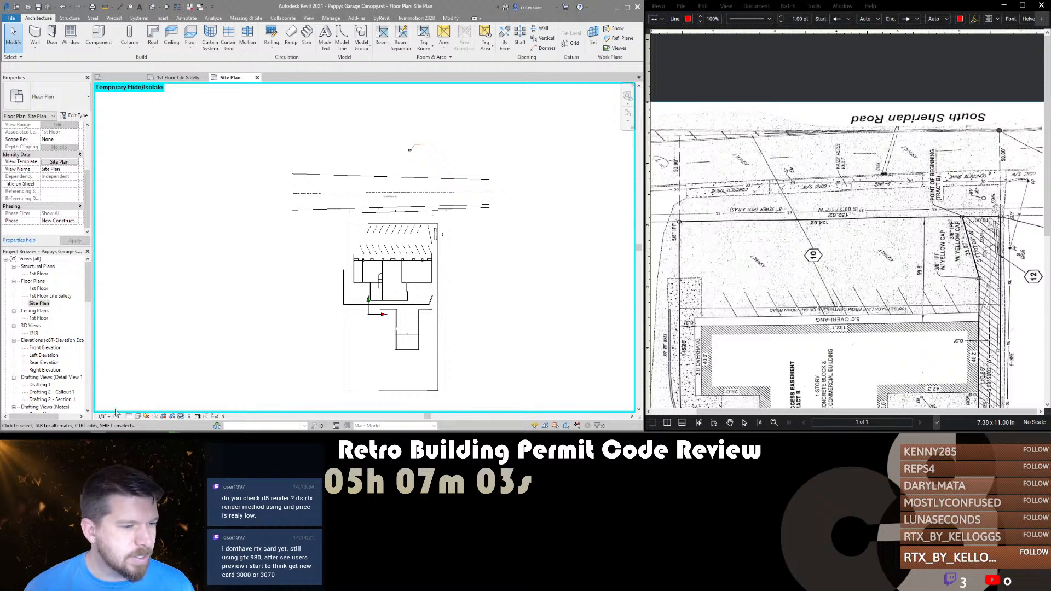
# Switch to the web browser and search Google for "D5 RENDER INSPEC" in a new tab.
pyautogui.hotkey('alt', 'Tab')
pyautogui.hotkey('ctrl', 't')
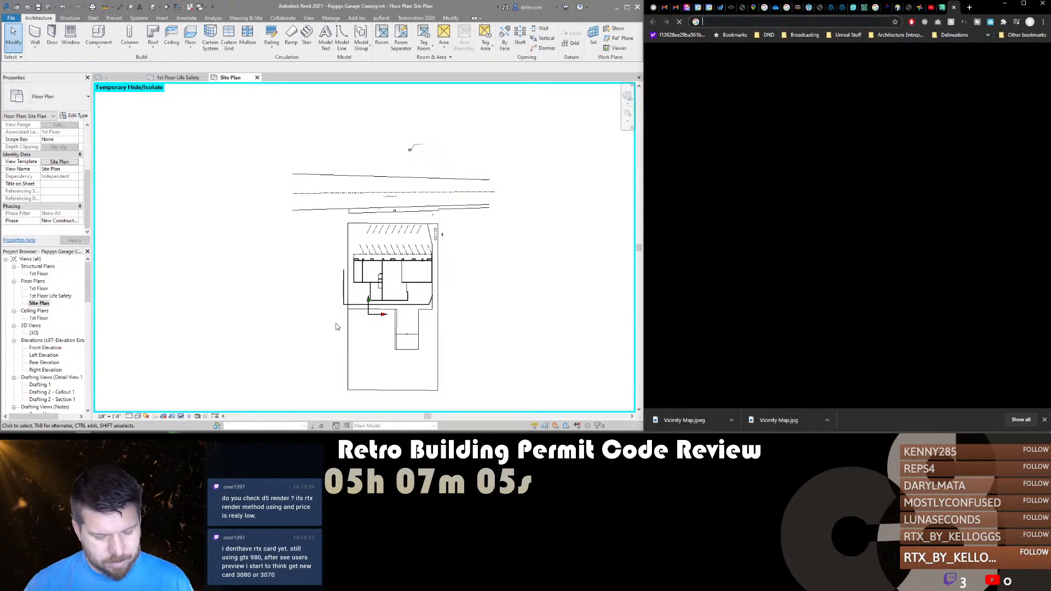
pyautogui.write('D5 RENDER INSPEC')
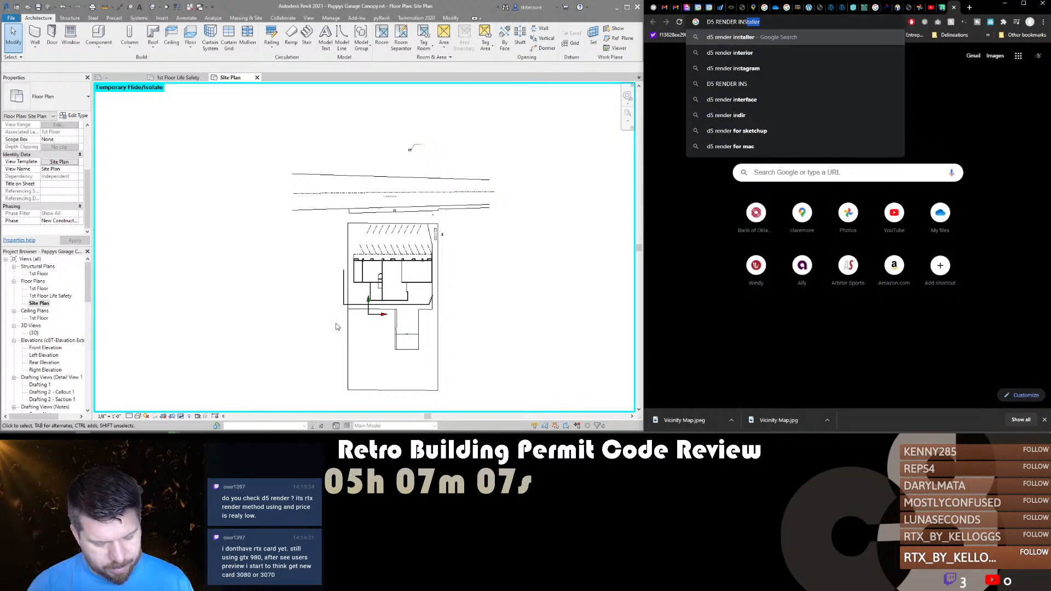
pyautogui.press('Return')
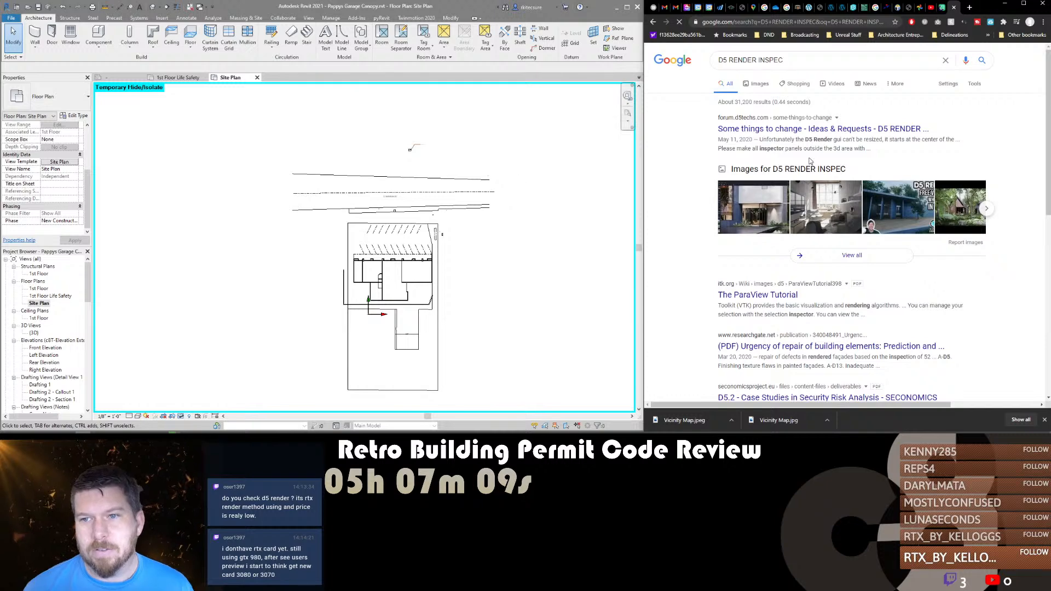
# Change the search to "D5 RENDER mINSPEC", try the Renderin system requirements result and return to the results.
pyautogui.click(759, 60)
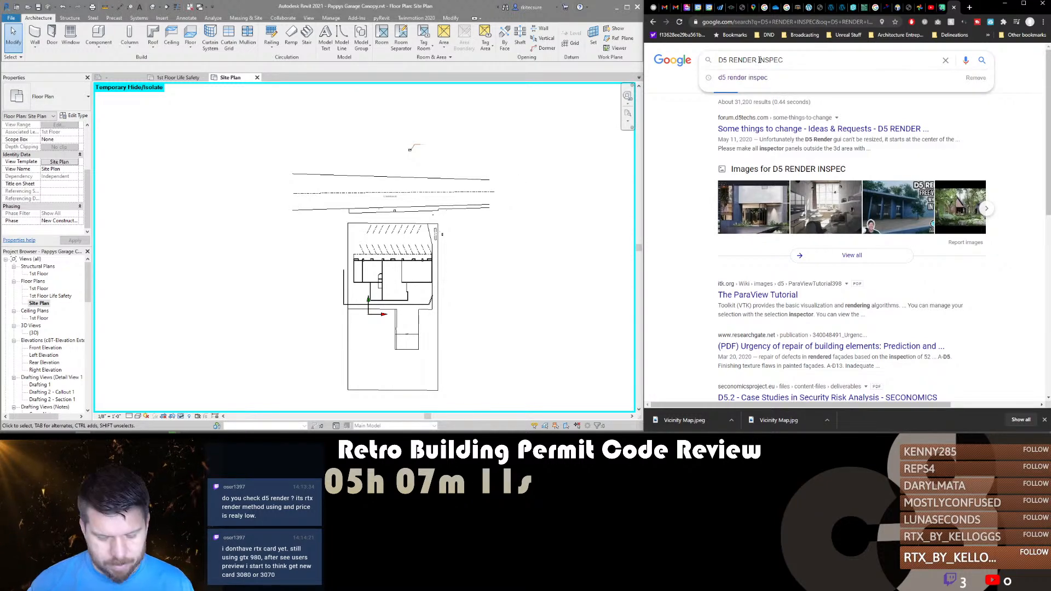
pyautogui.write('M')
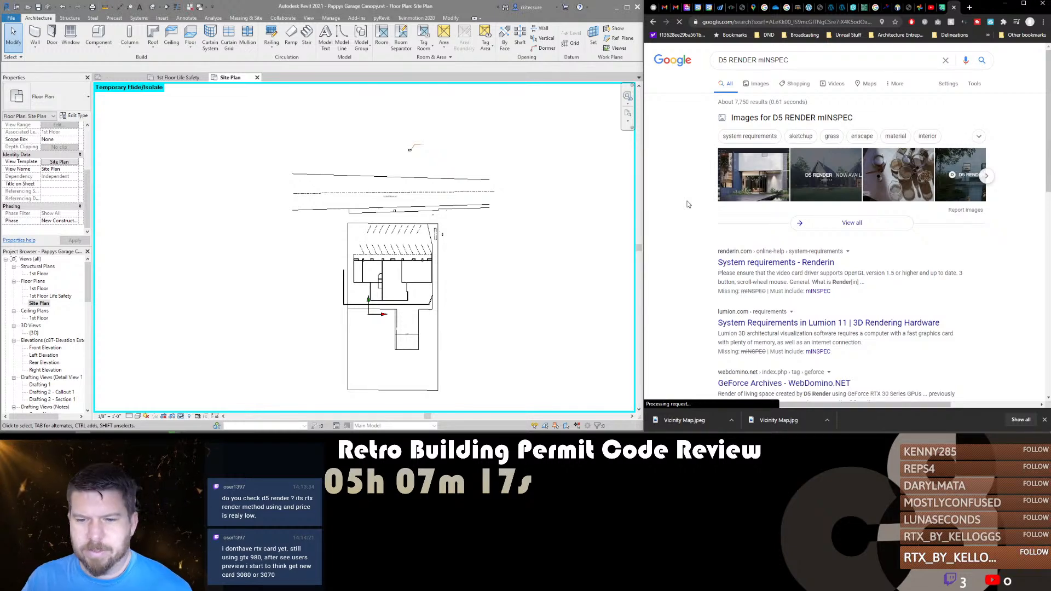
pyautogui.scroll(-3, 786, 276)
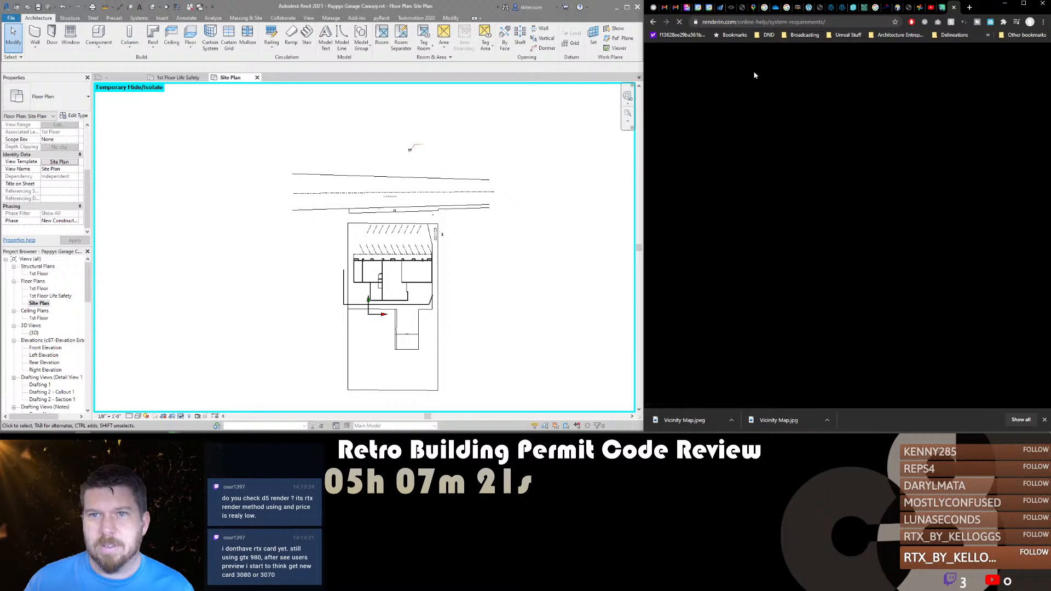
pyautogui.click(653, 22)
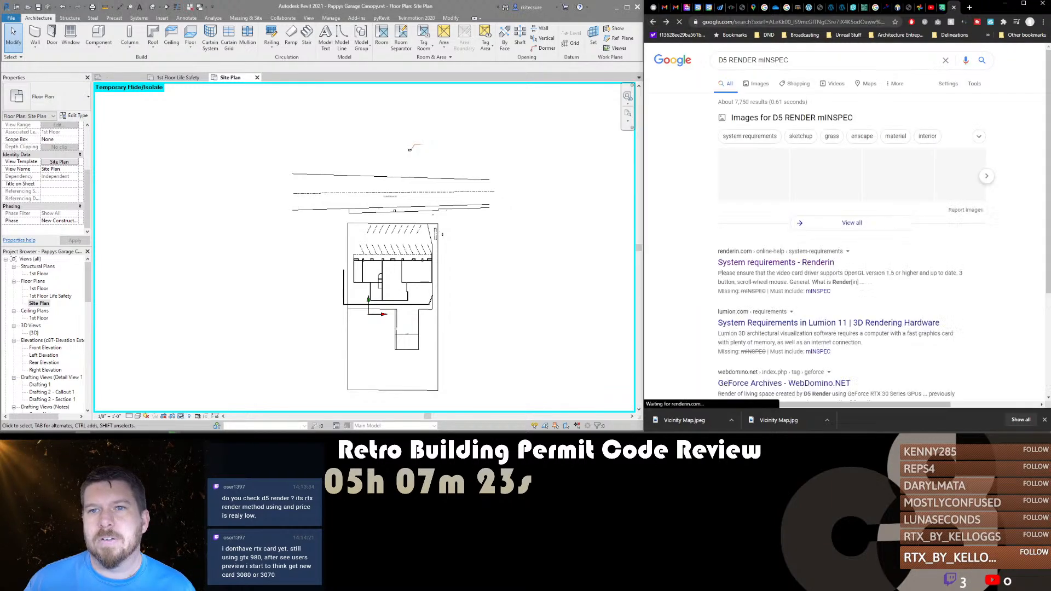
pyautogui.scroll(4, 743, 53)
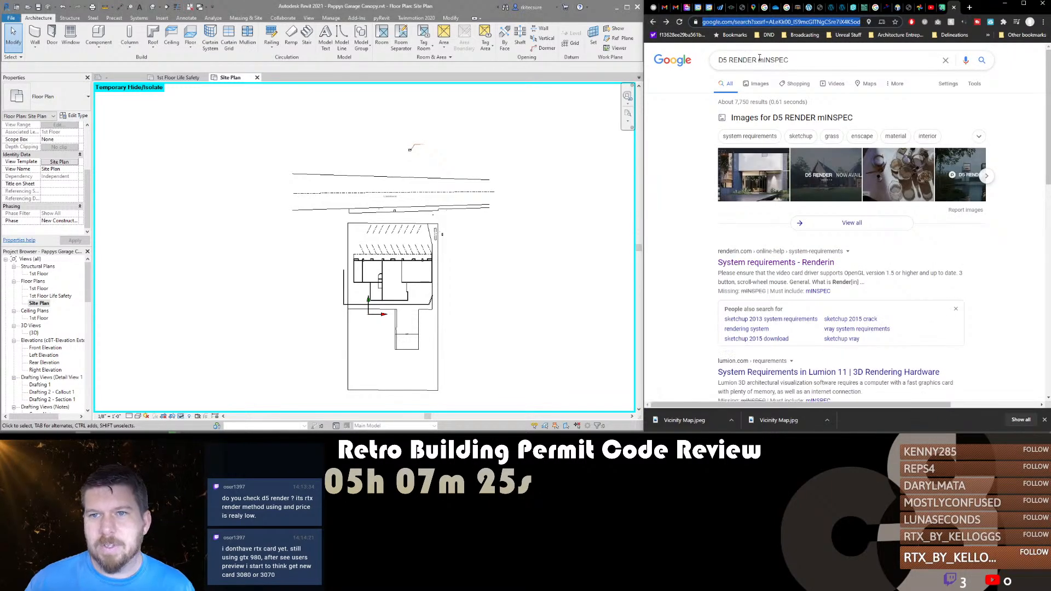
# Shorten the search to "D5 RENDER" and open the D5 Render official website.
pyautogui.moveTo(759, 60); pyautogui.dragTo(814, 60)
pyautogui.press('Return')
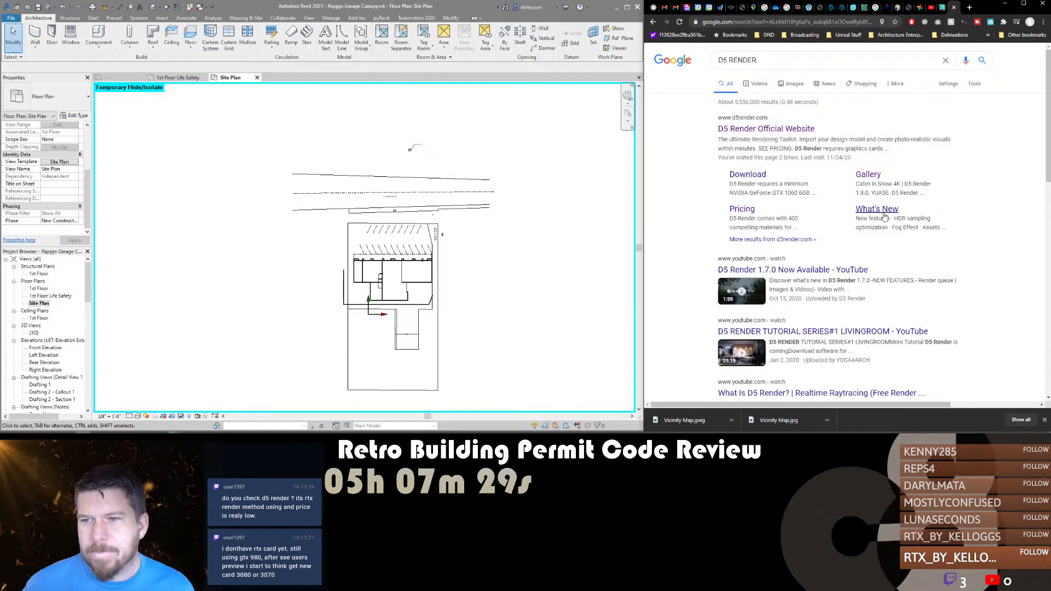
pyautogui.click(738, 129)
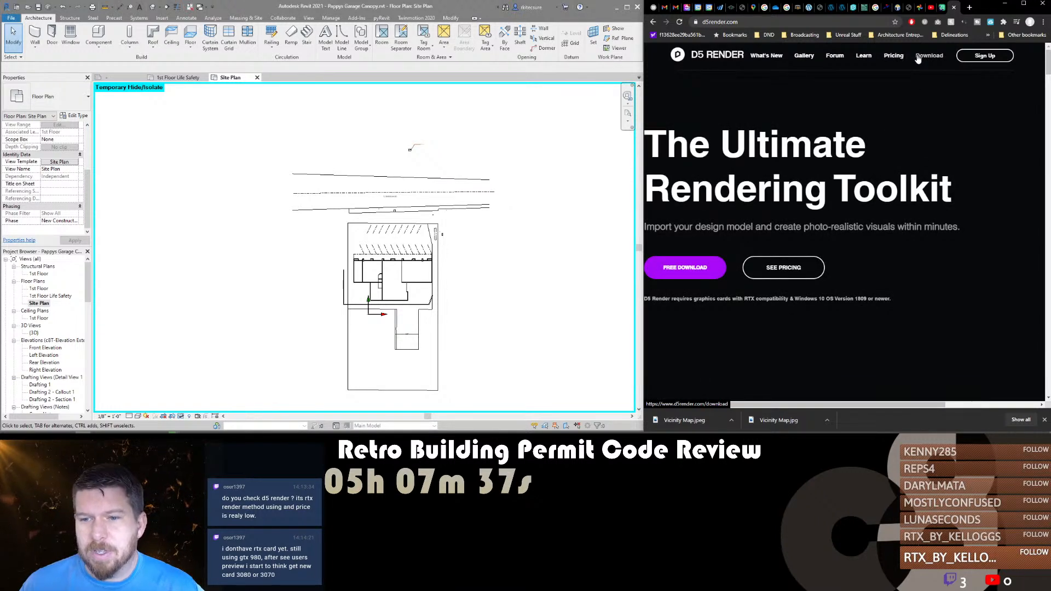
# Look over the D5 Render home and download pages for the software's hardware requirements.
pyautogui.click(918, 57)
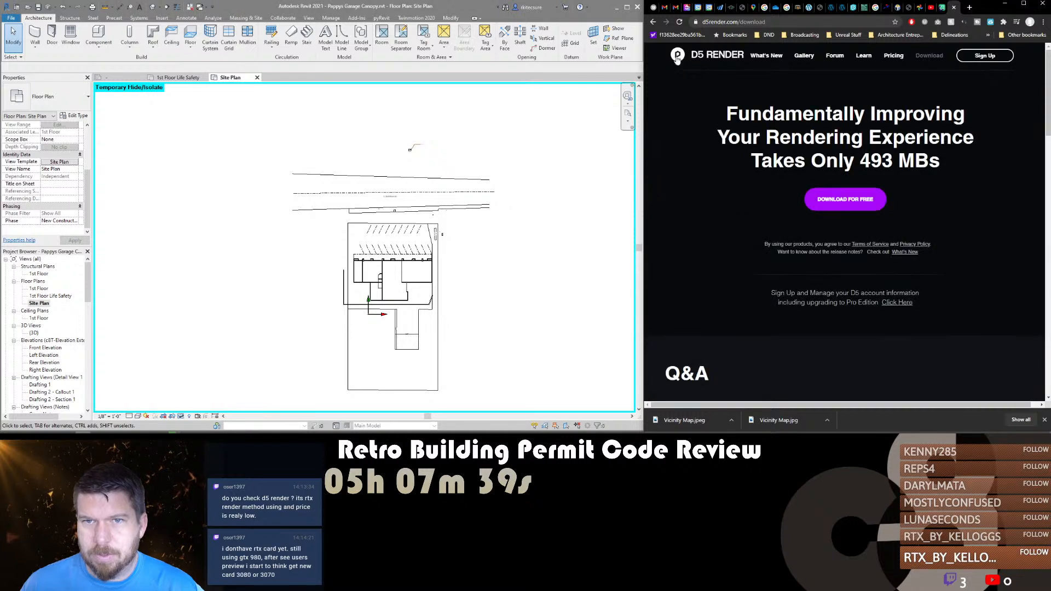
pyautogui.click(652, 23)
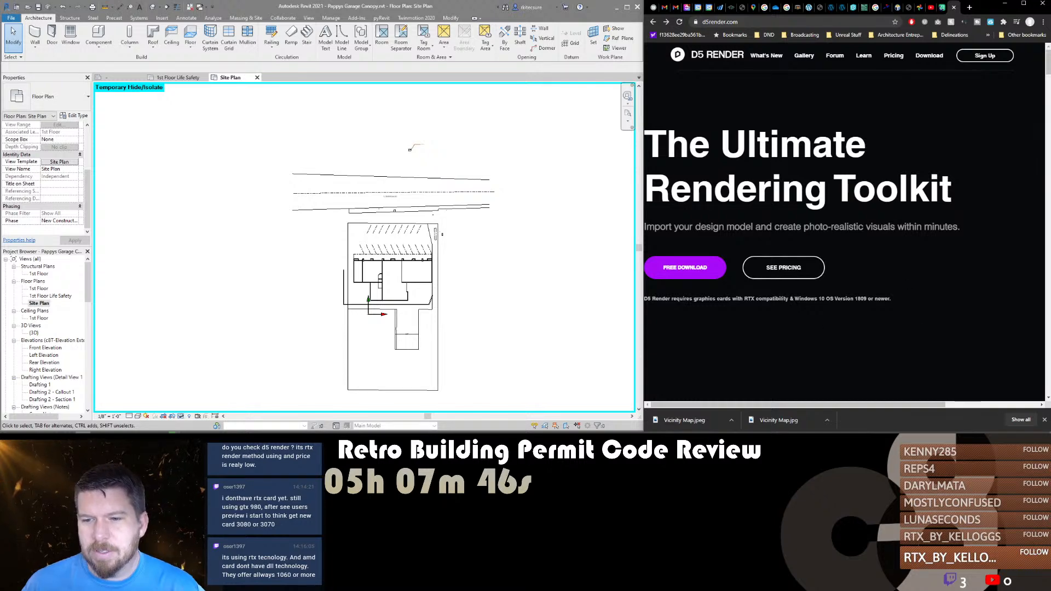
pyautogui.scroll(-5, 844, 298)
pyautogui.scroll(5, 854, 284)
pyautogui.click(932, 57)
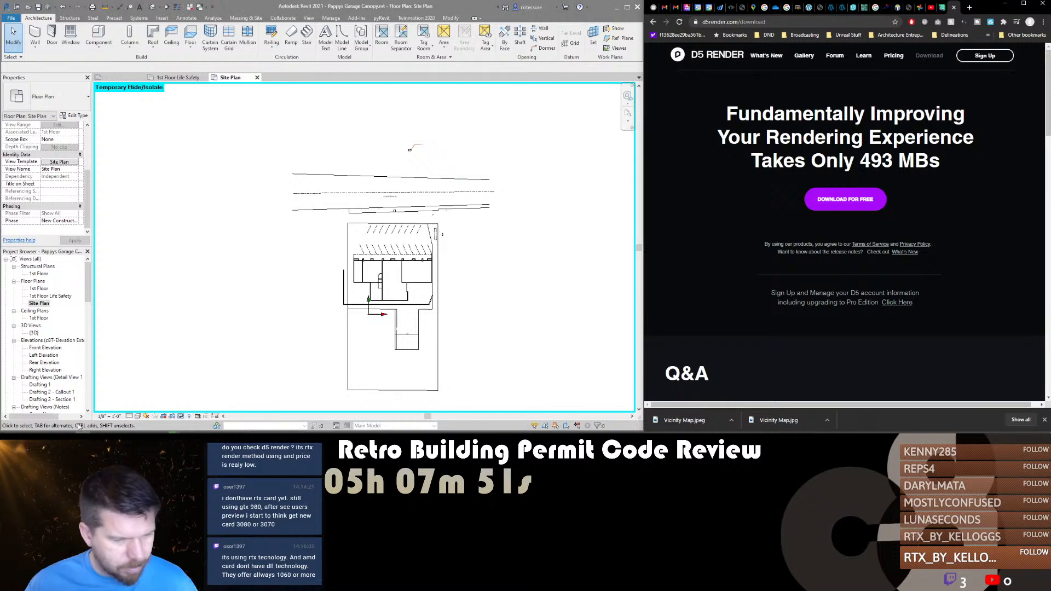
# Look through the computer's list of installed programs for D5 Render.
pyautogui.press('super')
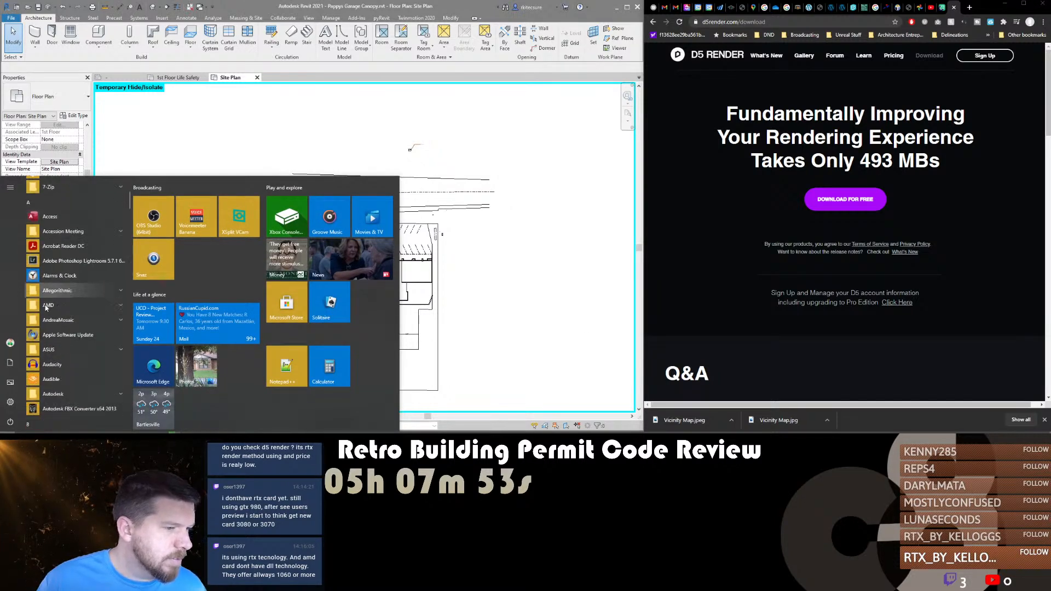
pyautogui.scroll(-10, 46, 307)
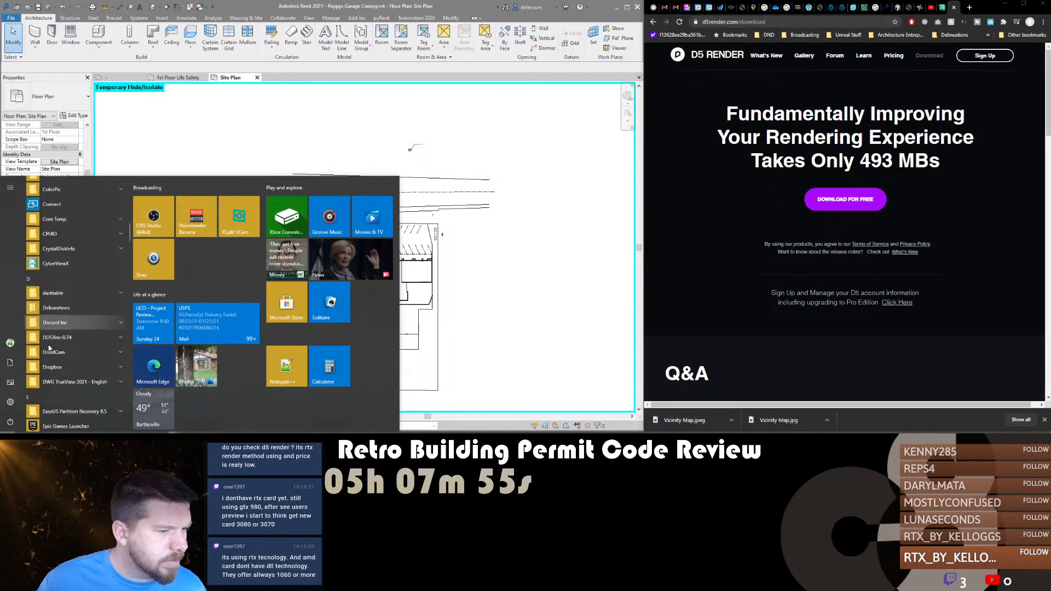
pyautogui.scroll(-1, 49, 347)
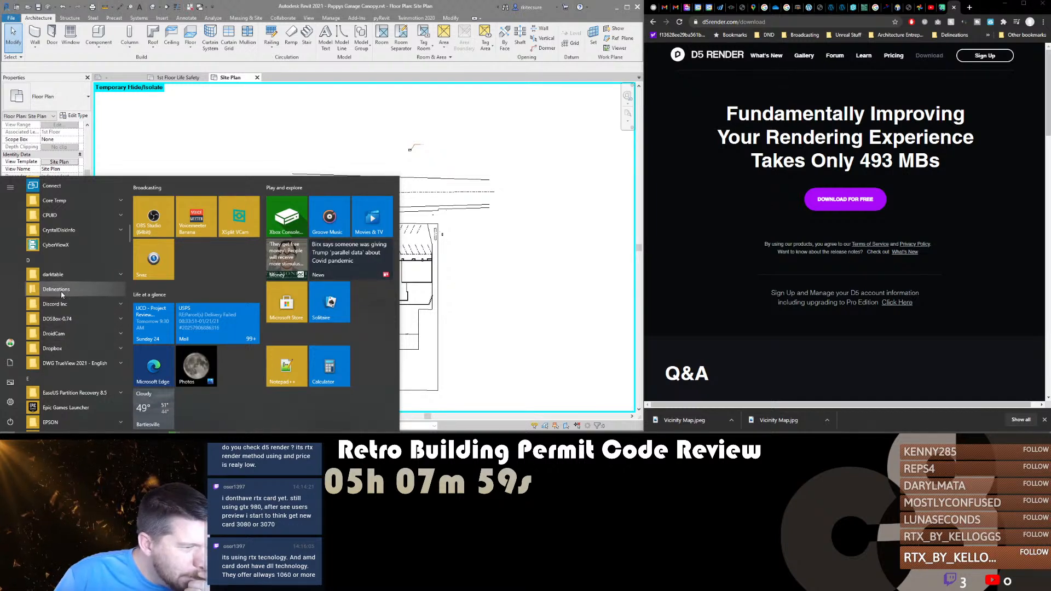
pyautogui.scroll(-3, 57, 355)
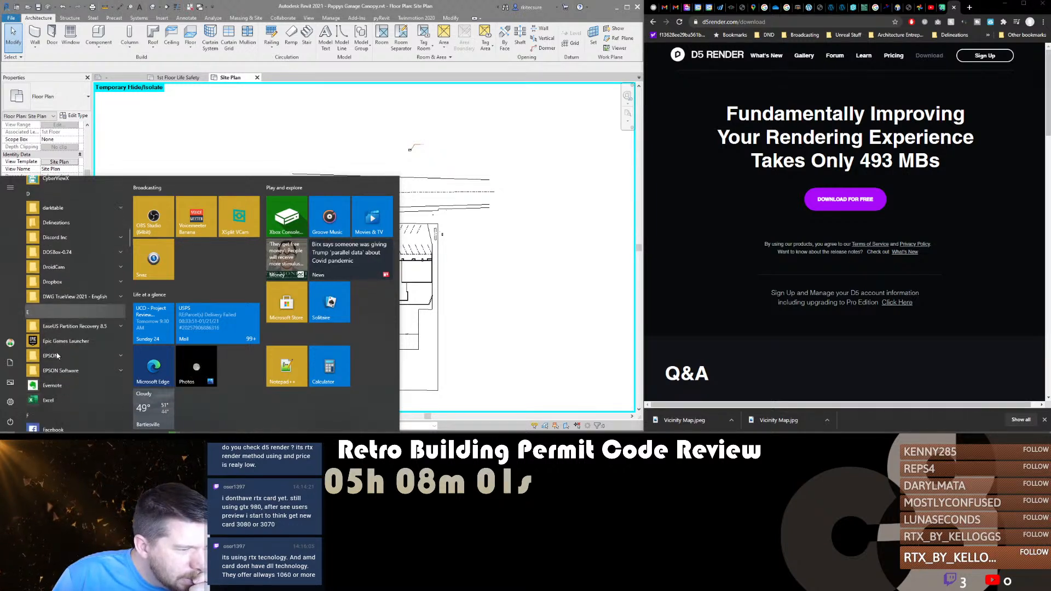
pyautogui.scroll(-7, 65, 311)
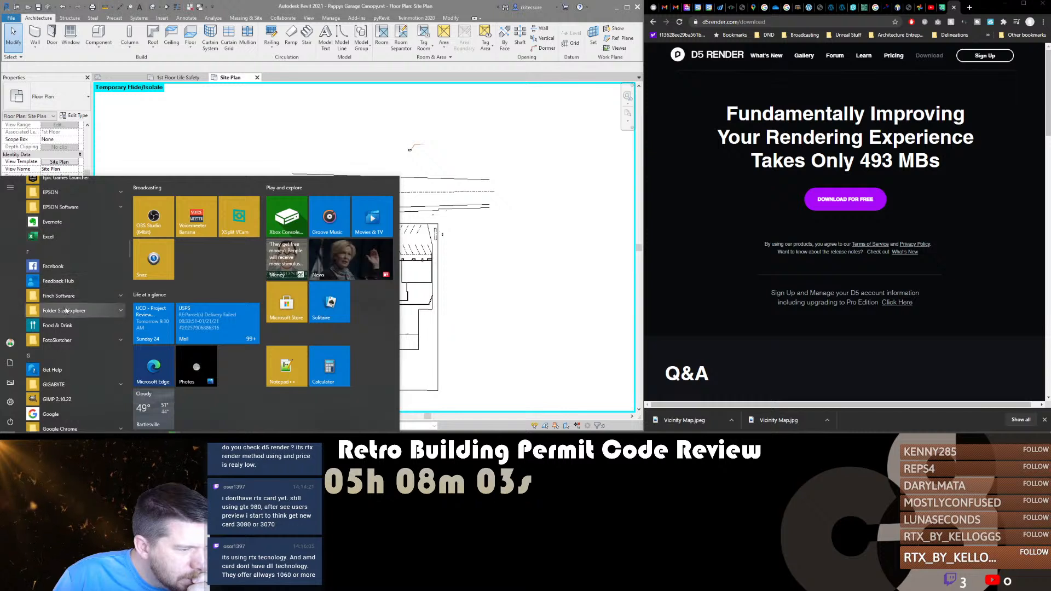
pyautogui.scroll(3, 65, 310)
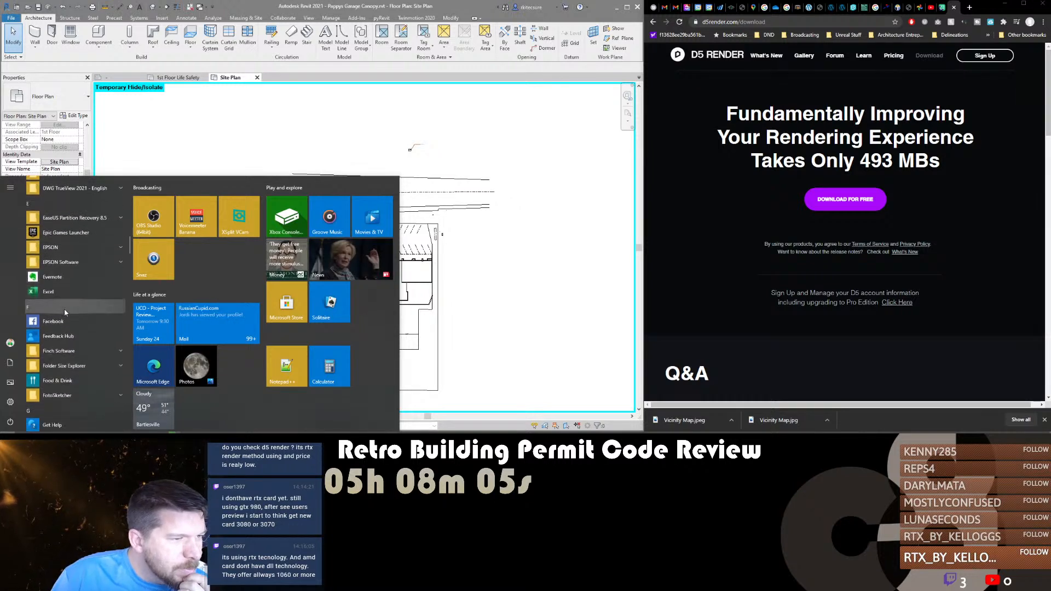
pyautogui.scroll(8, 64, 312)
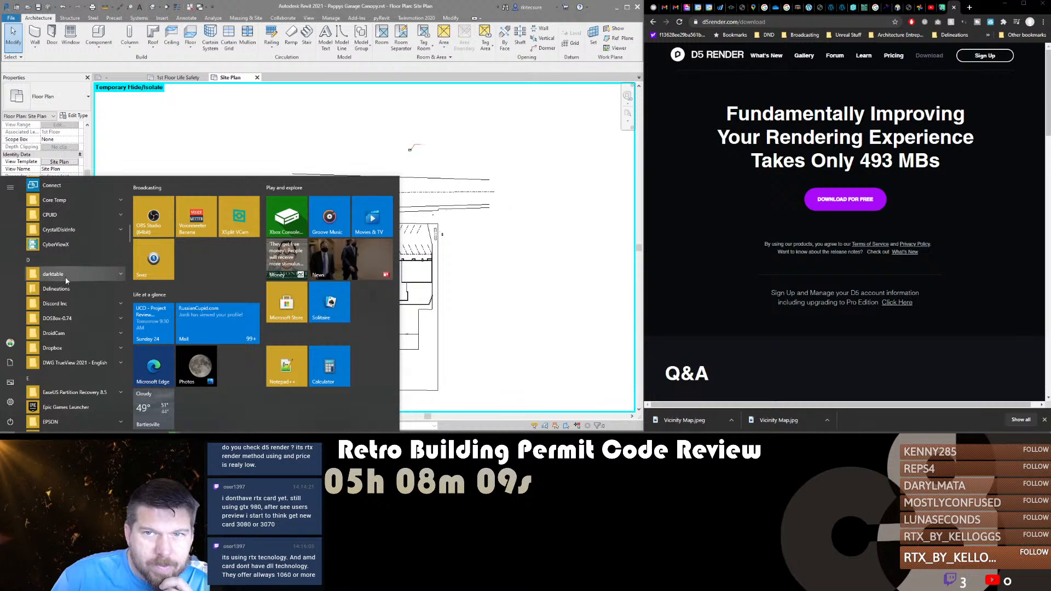
pyautogui.scroll(-10, 59, 344)
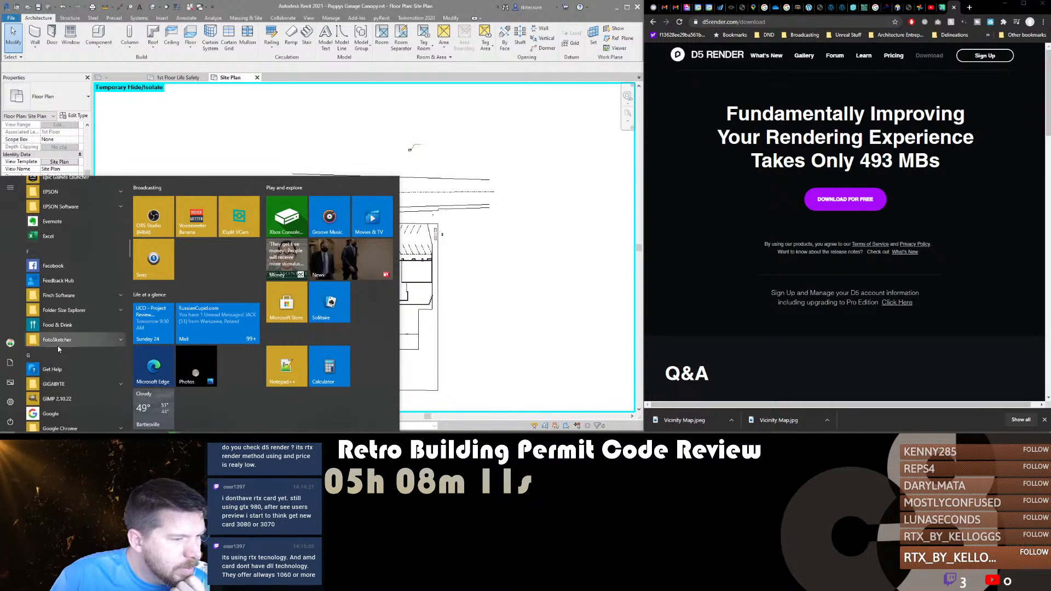
pyautogui.scroll(-15, 58, 349)
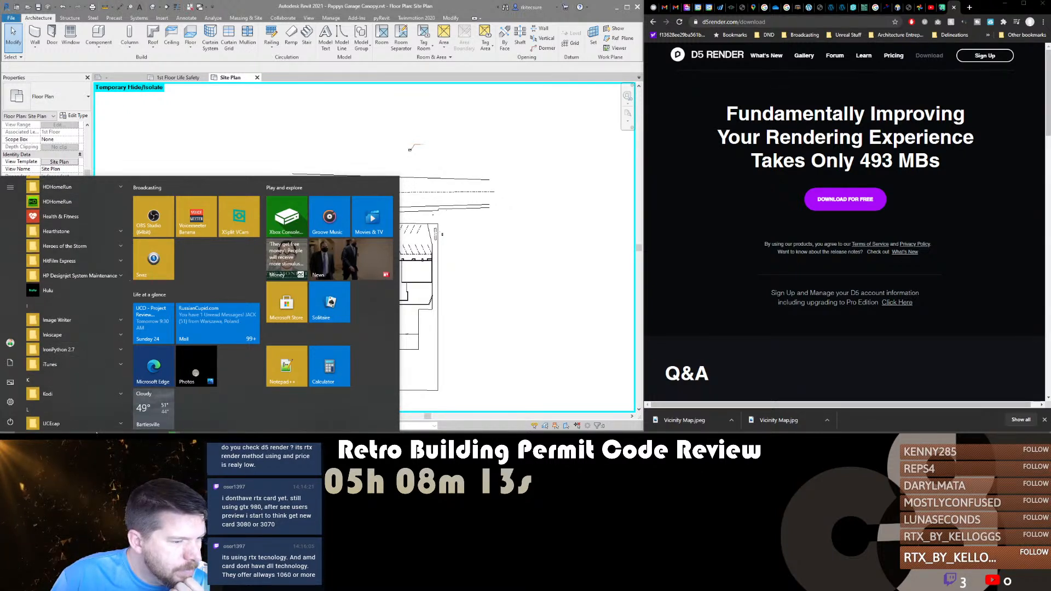
# Look through the Program Files folder on Local Disk (C:) in File Explorer for a D5 Render installation, moving its window off the browser.
pyautogui.click(36, 406)
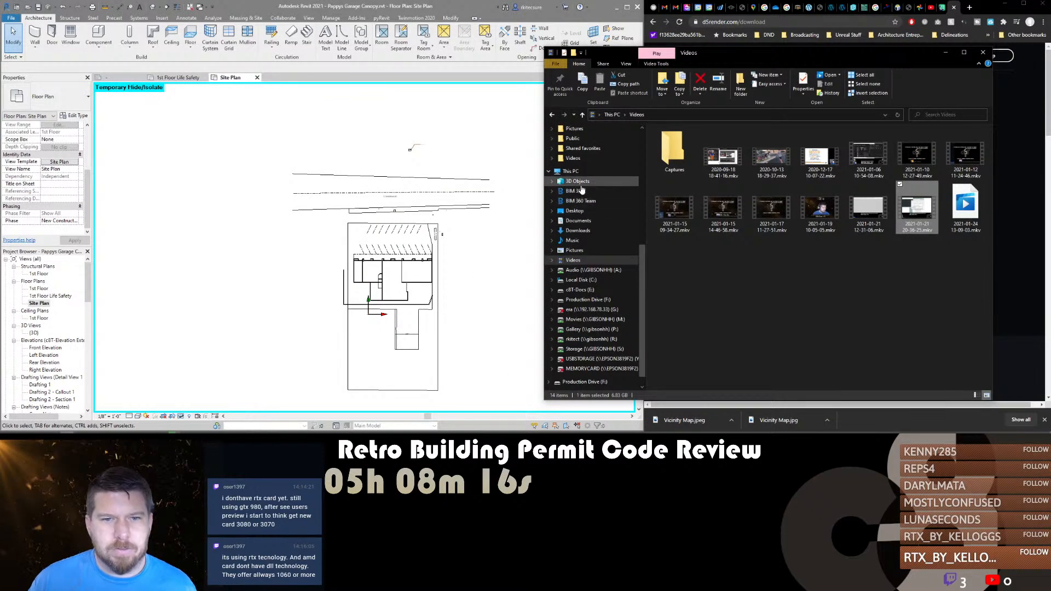
pyautogui.click(590, 281)
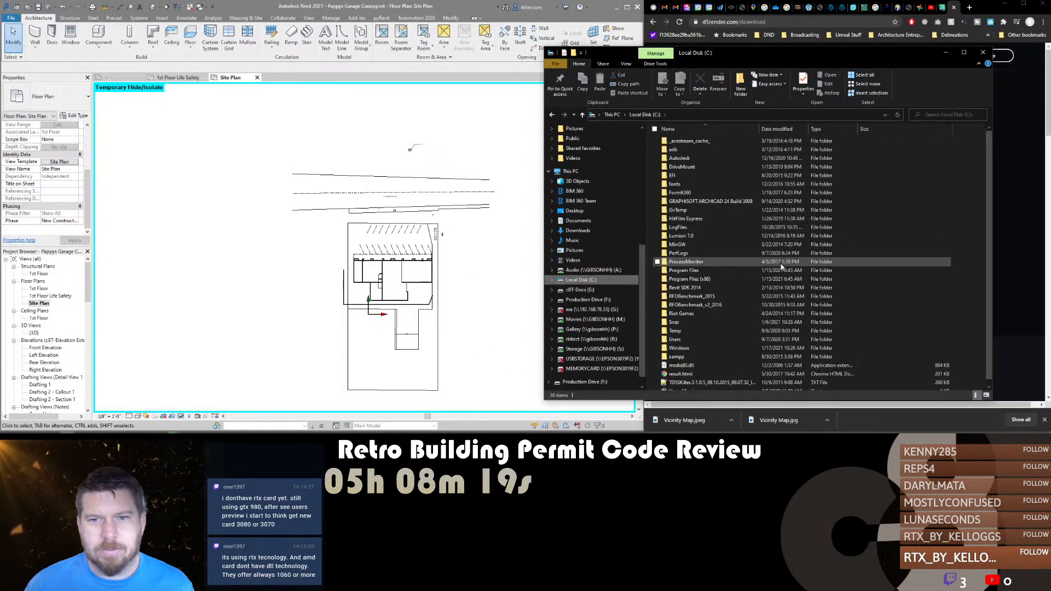
pyautogui.scroll(-1, 706, 318)
pyautogui.scroll(1, 704, 326)
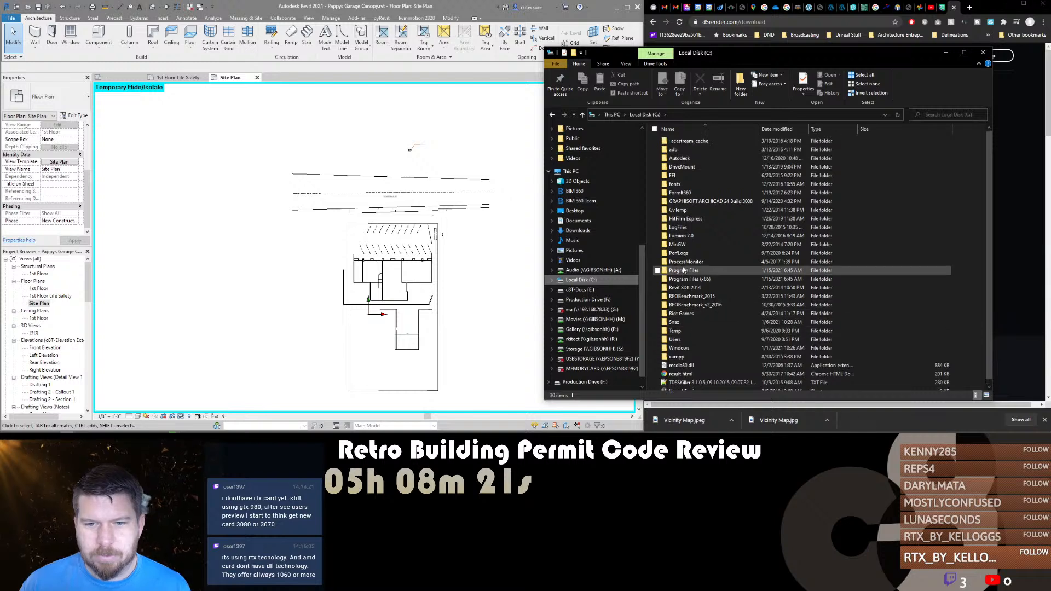
pyautogui.doubleClick(696, 264)
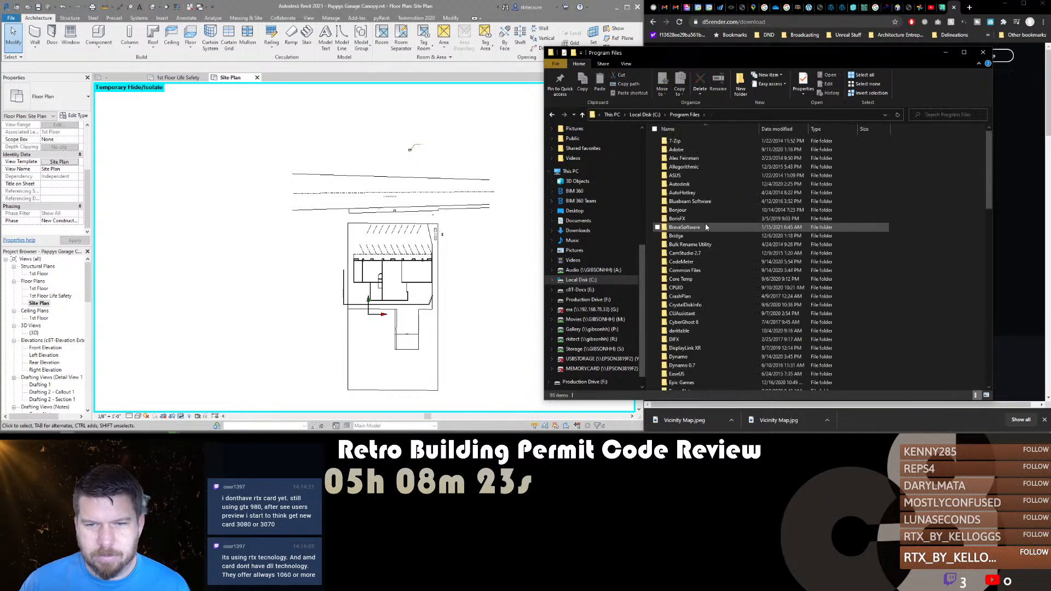
pyautogui.scroll(-2, 706, 247)
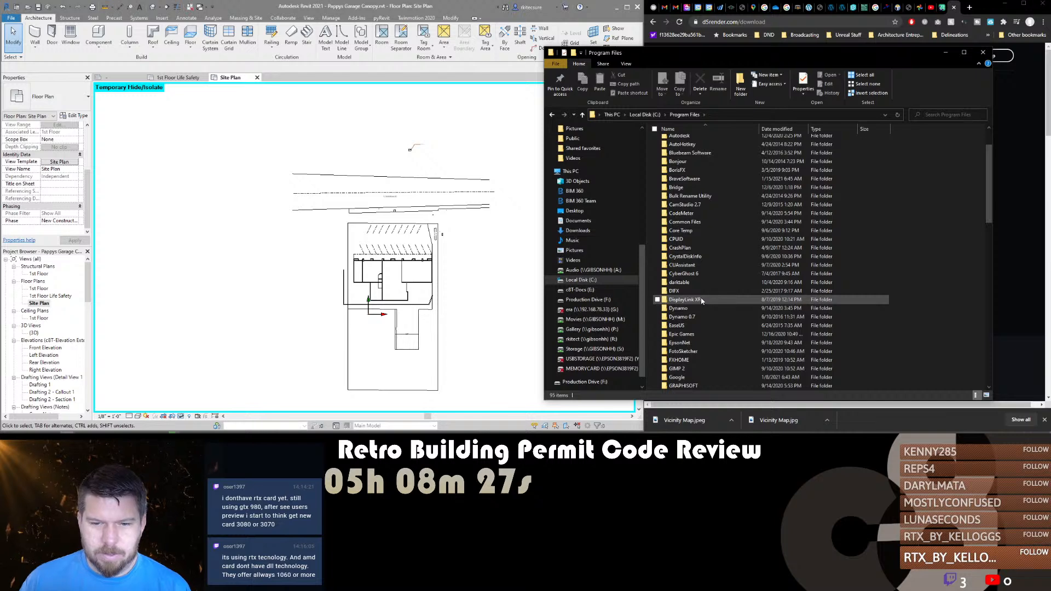
pyautogui.moveTo(772, 57); pyautogui.dragTo(336, 36)
pyautogui.scroll(-2, 829, 230)
pyautogui.scroll(2, 829, 231)
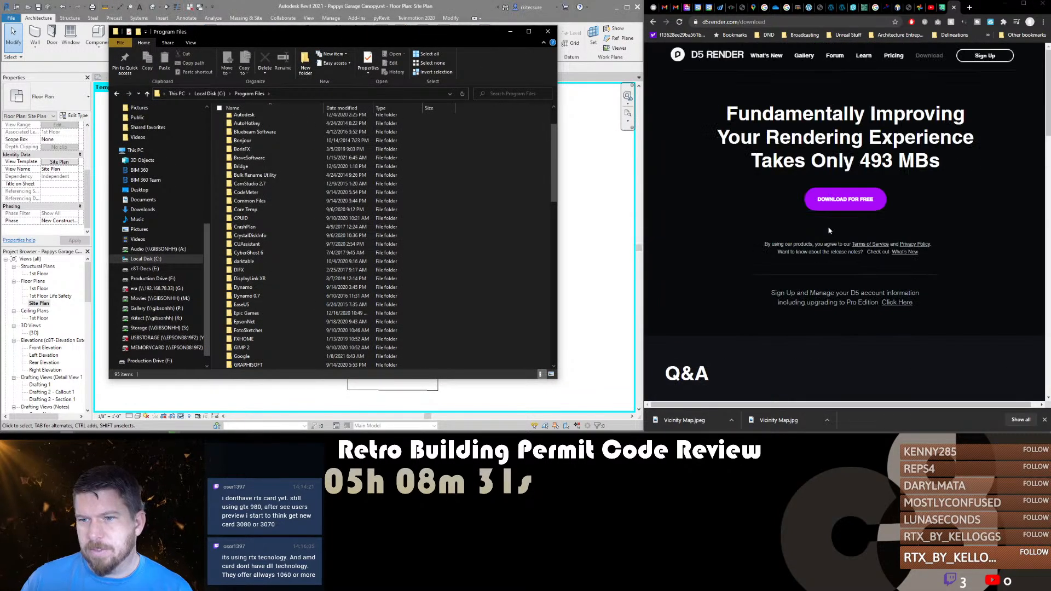
# Look through the Program Files (x86) folder on Local Disk (C:) for a D5 Render installation and put File Explorer away.
pyautogui.scroll(-10, 824, 260)
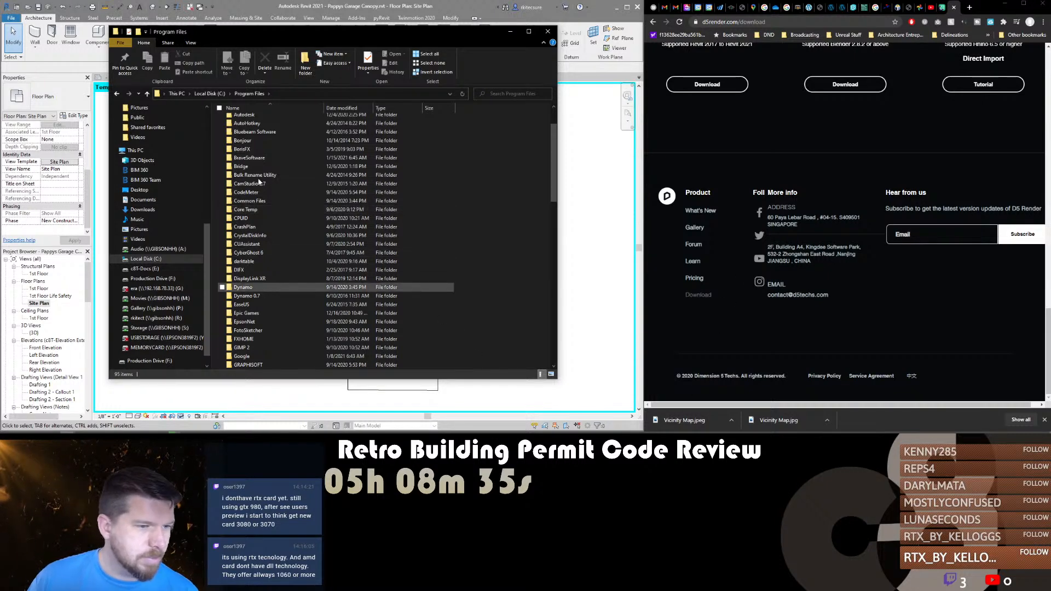
pyautogui.click(208, 94)
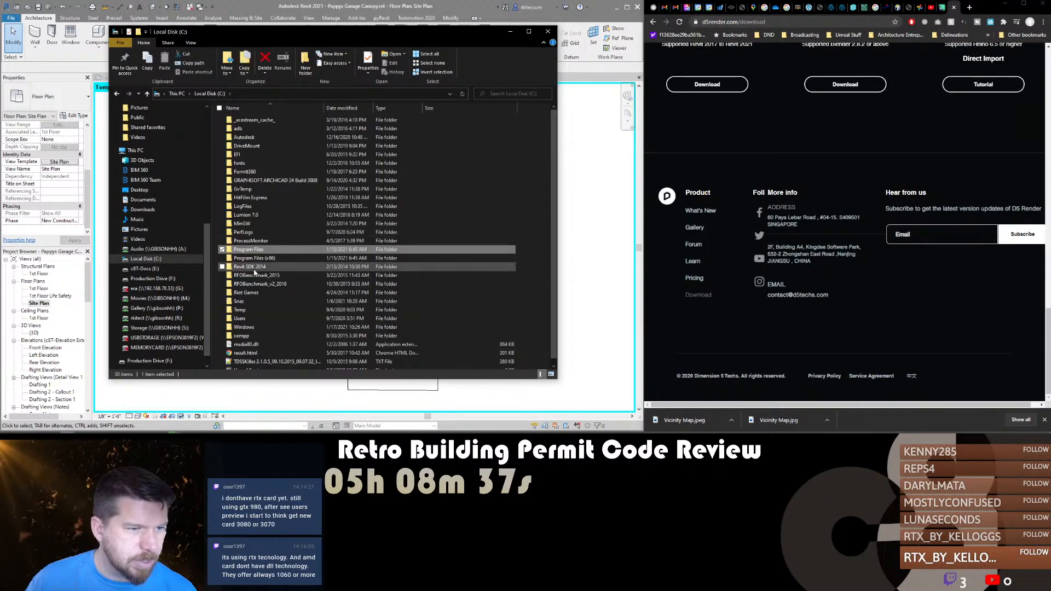
pyautogui.doubleClick(257, 261)
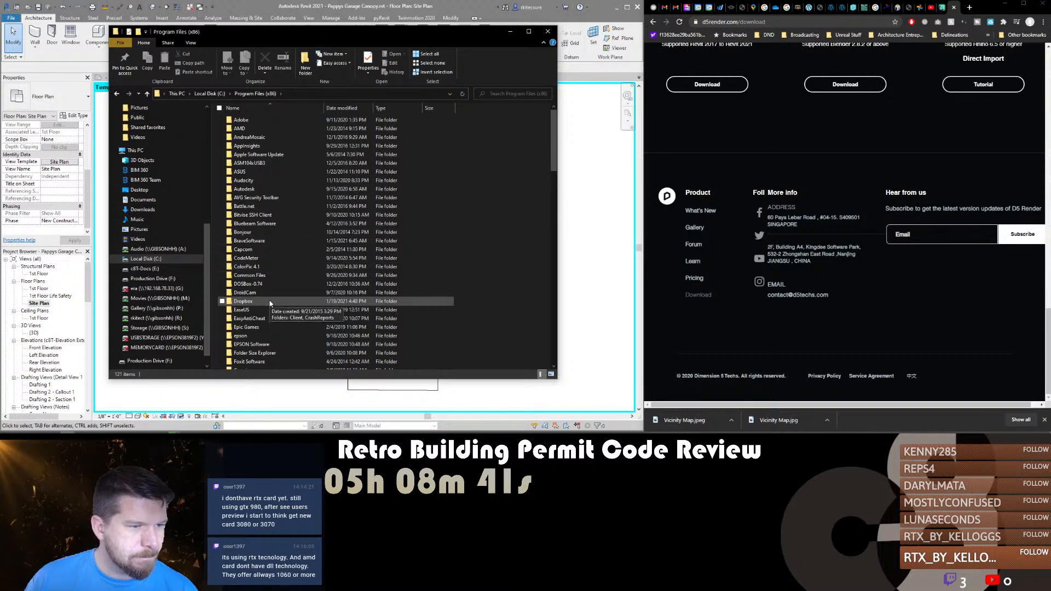
pyautogui.click(509, 32)
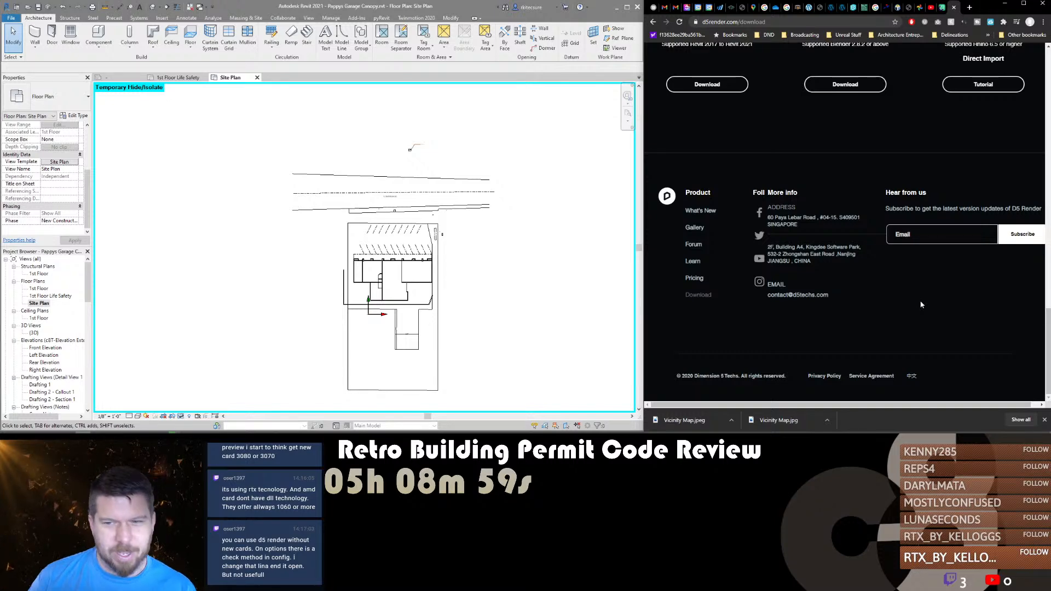
# Look over the D5 Render download page from its footer up to the main download section.
pyautogui.scroll(10, 875, 315)
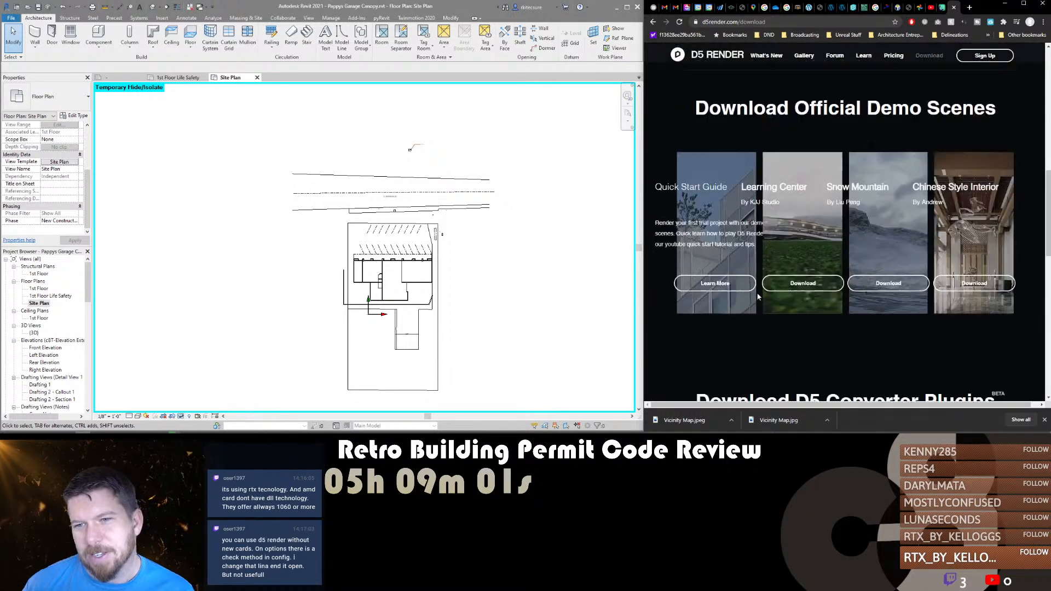
pyautogui.scroll(10, 766, 312)
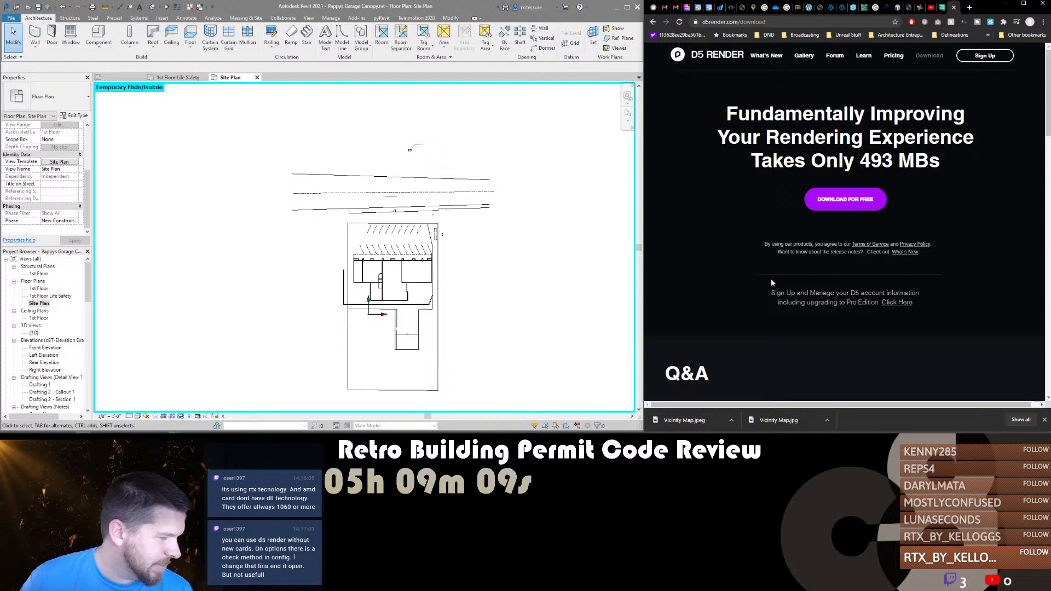
pyautogui.scroll(-3, 816, 255)
pyautogui.scroll(3, 766, 307)
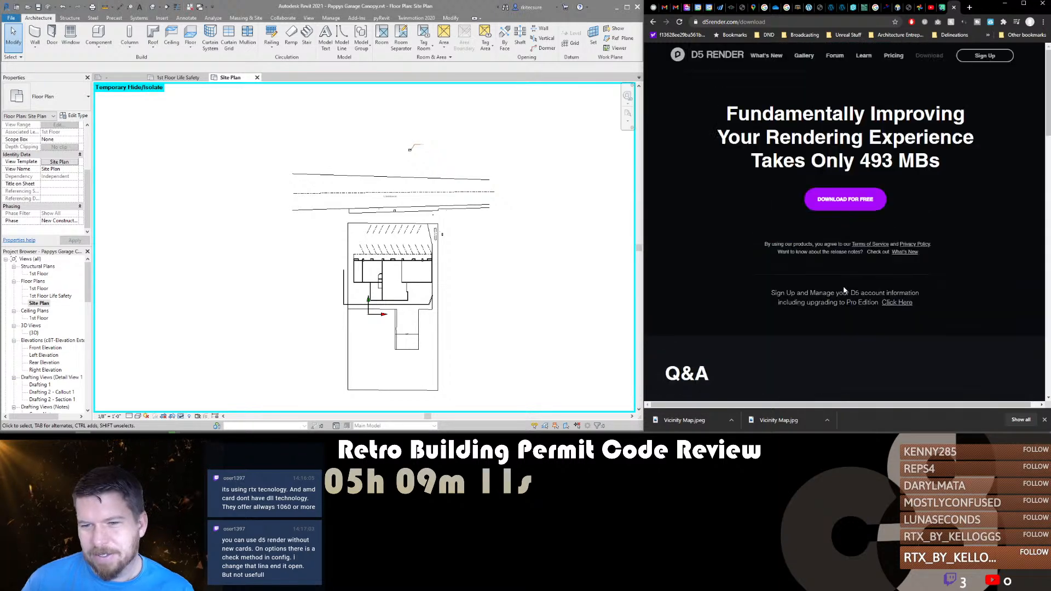
pyautogui.scroll(-5, 788, 235)
pyautogui.scroll(5, 786, 234)
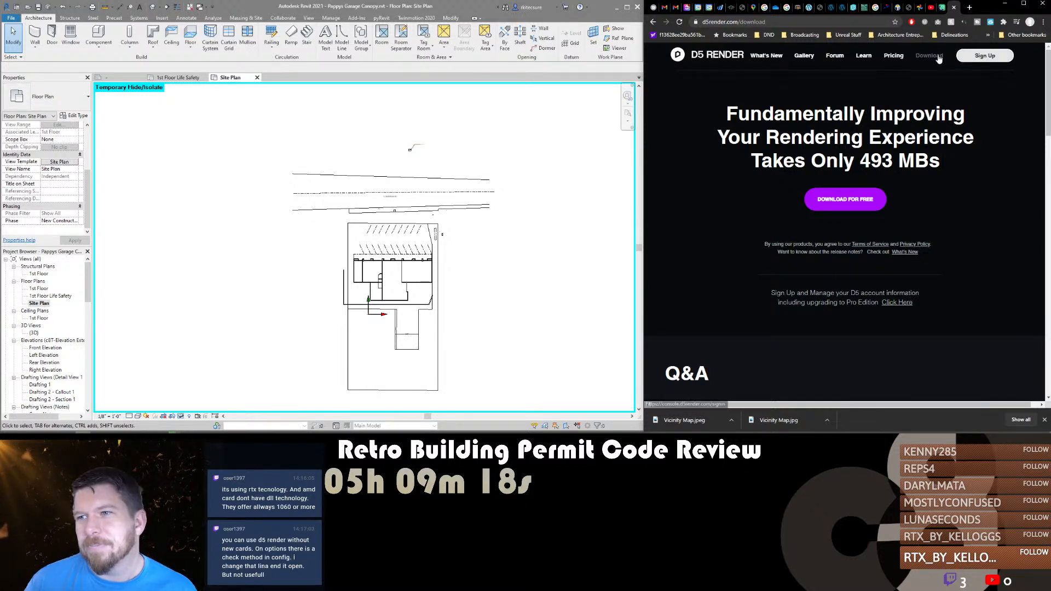
# Leave the D5 Render page for the aerial site image and put the browser away to expose the survey PDF.
pyautogui.click(931, 8)
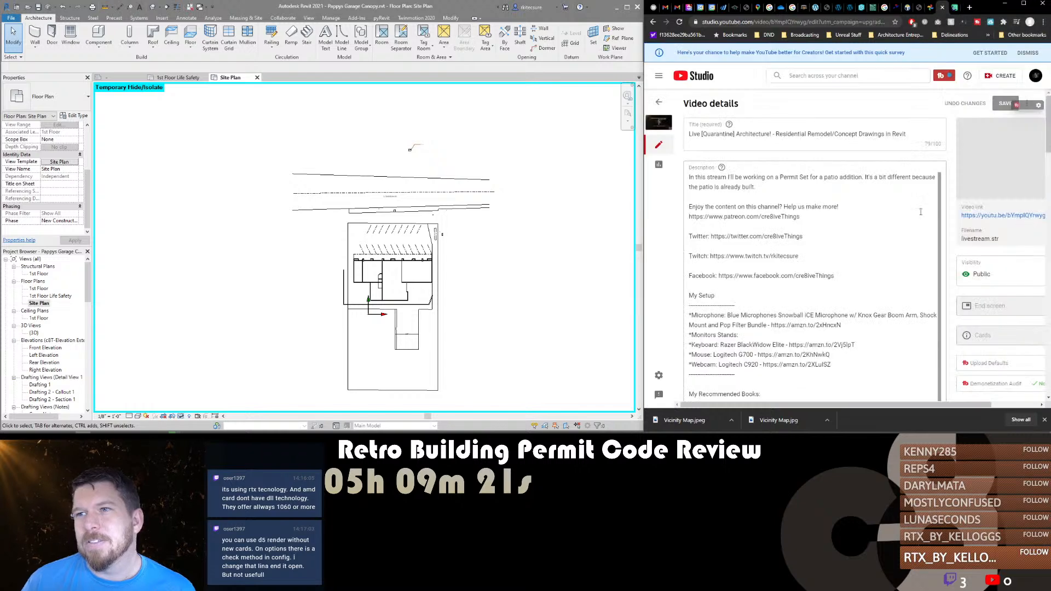
pyautogui.click(942, 7)
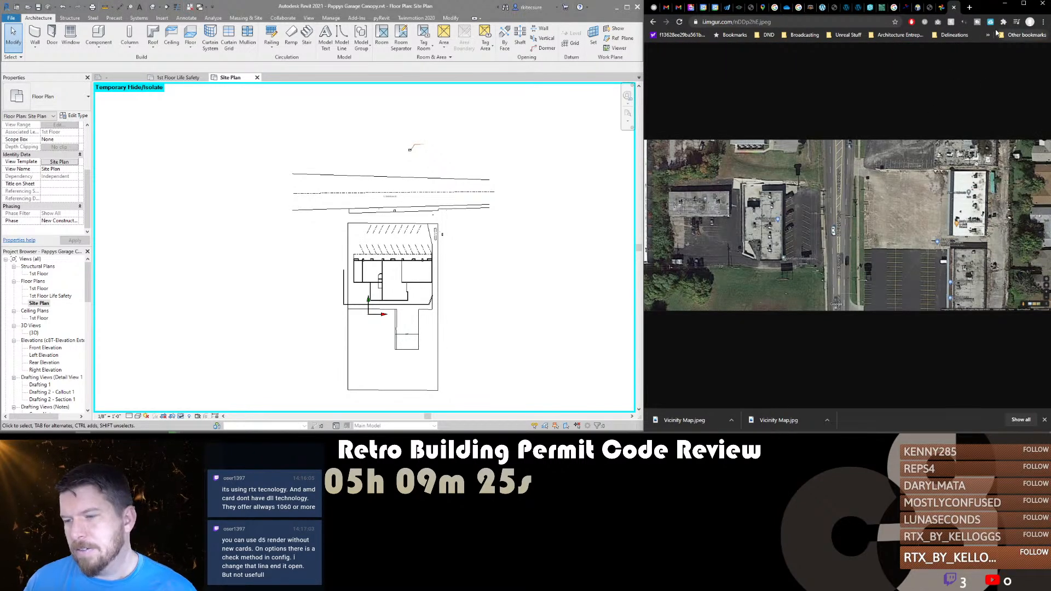
pyautogui.click(1005, 4)
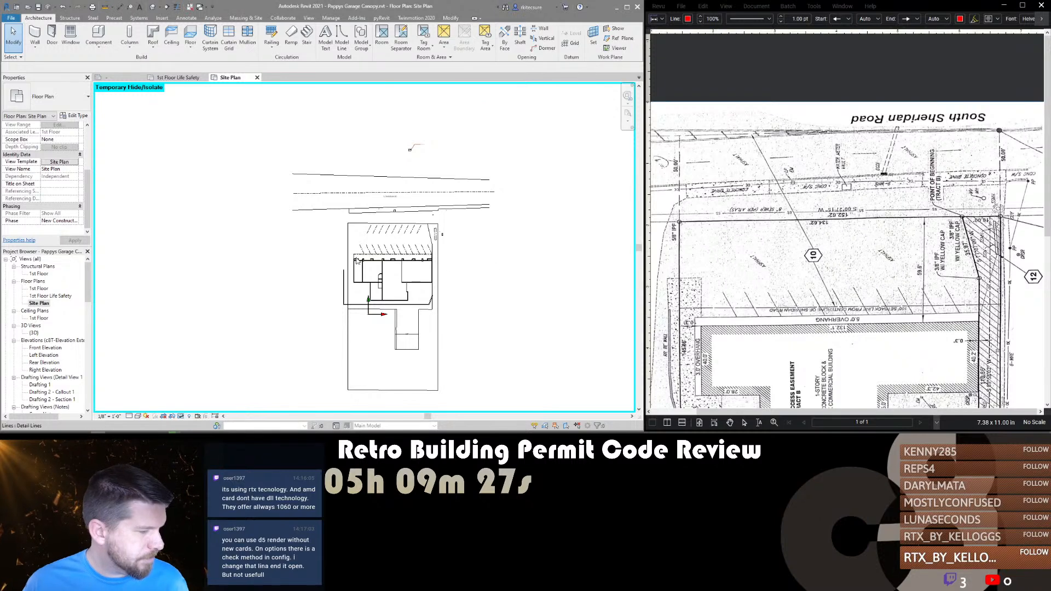
# Change the line style of the parking stripes and the overhang line along the building front to <Thin Lines>.
pyautogui.moveTo(357, 261); pyautogui.dragTo(421, 229, button='middle')
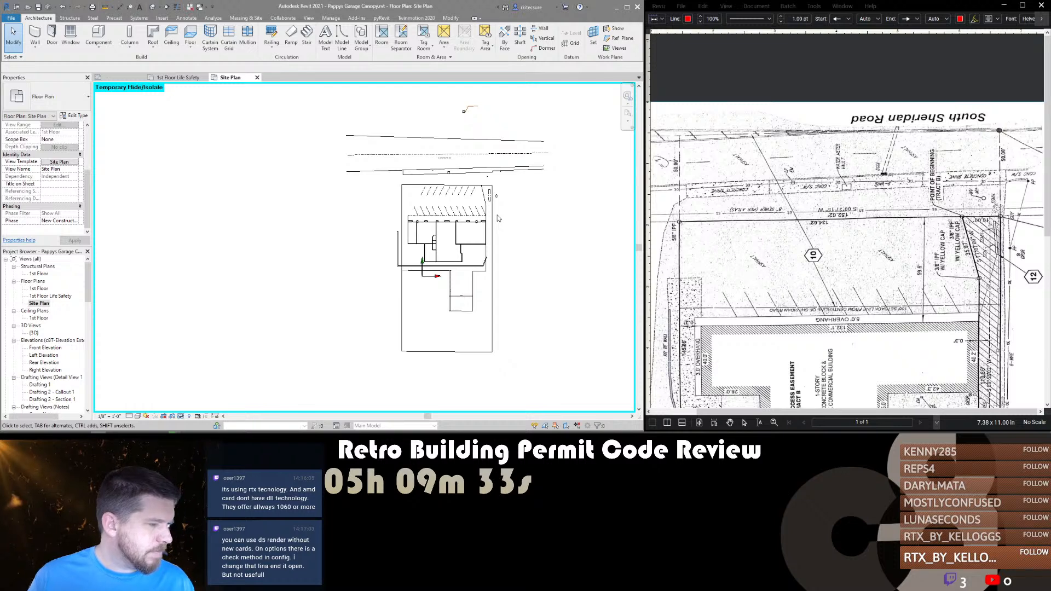
pyautogui.scroll(3, 462, 186)
pyautogui.scroll(-2, 464, 186)
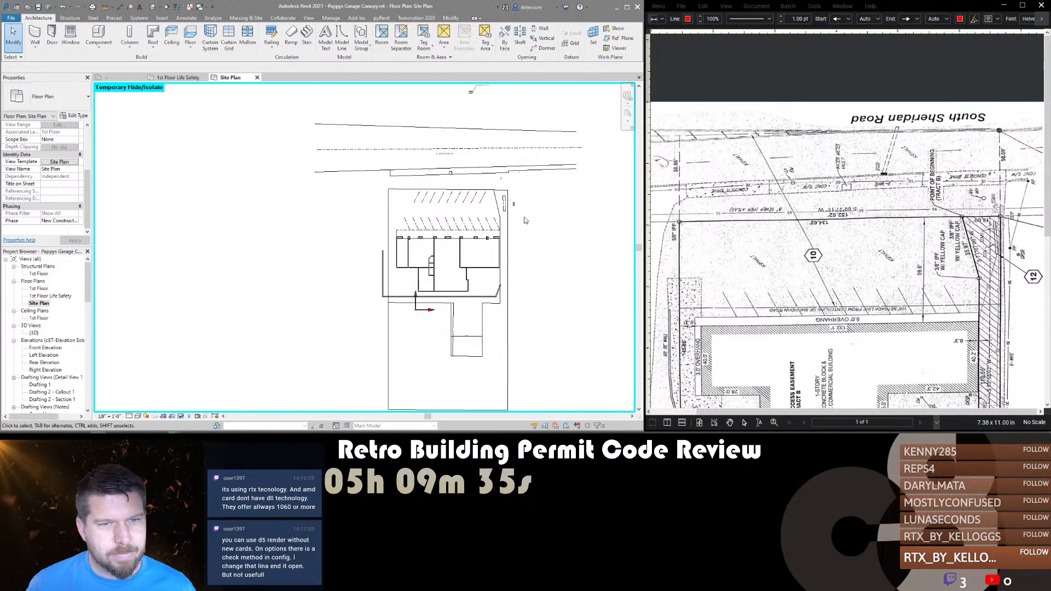
pyautogui.moveTo(427, 157); pyautogui.dragTo(420, 184, button='middle')
pyautogui.scroll(3, 384, 177)
pyautogui.scroll(-1, 387, 192)
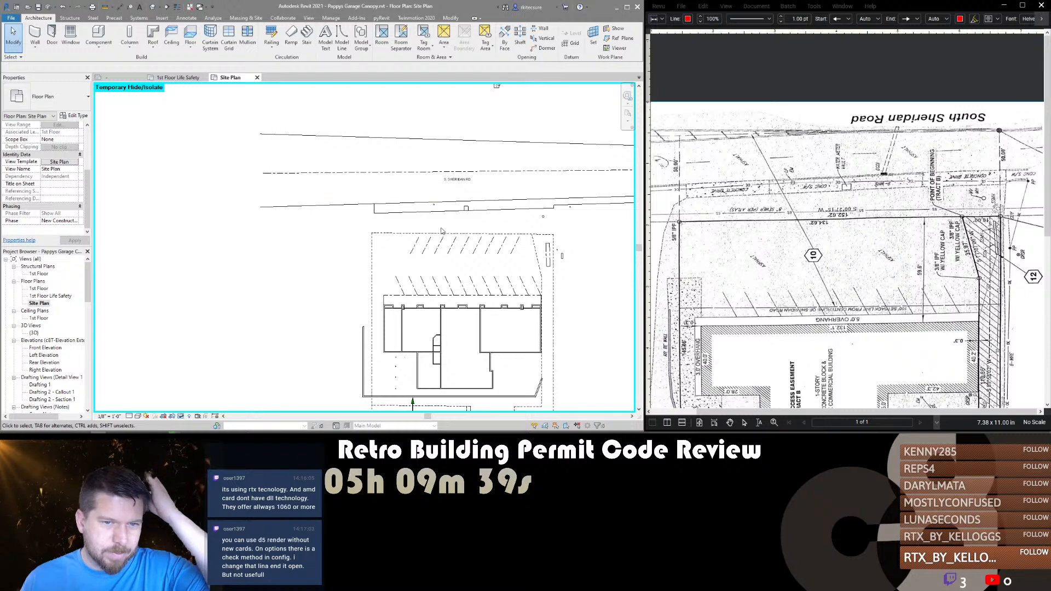
pyautogui.moveTo(579, 244)
pyautogui.mouseDown(button='middle')
pyautogui.moveTo(555, 198)
pyautogui.moveTo(547, 224)
pyautogui.moveTo(575, 241)
pyautogui.mouseUp(button='middle')
pyautogui.scroll(2, 564, 251)
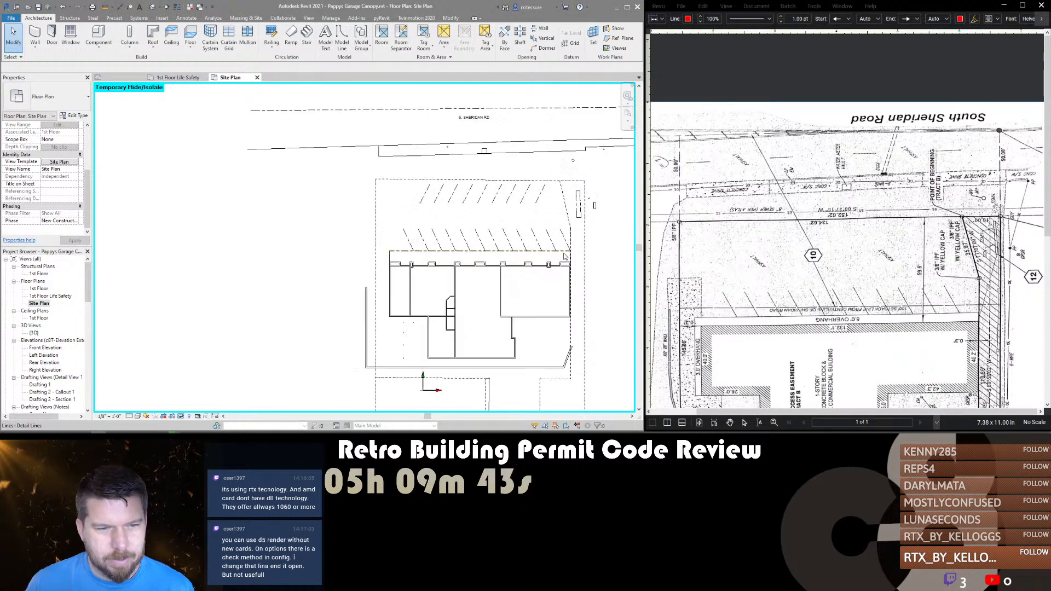
pyautogui.click(564, 238)
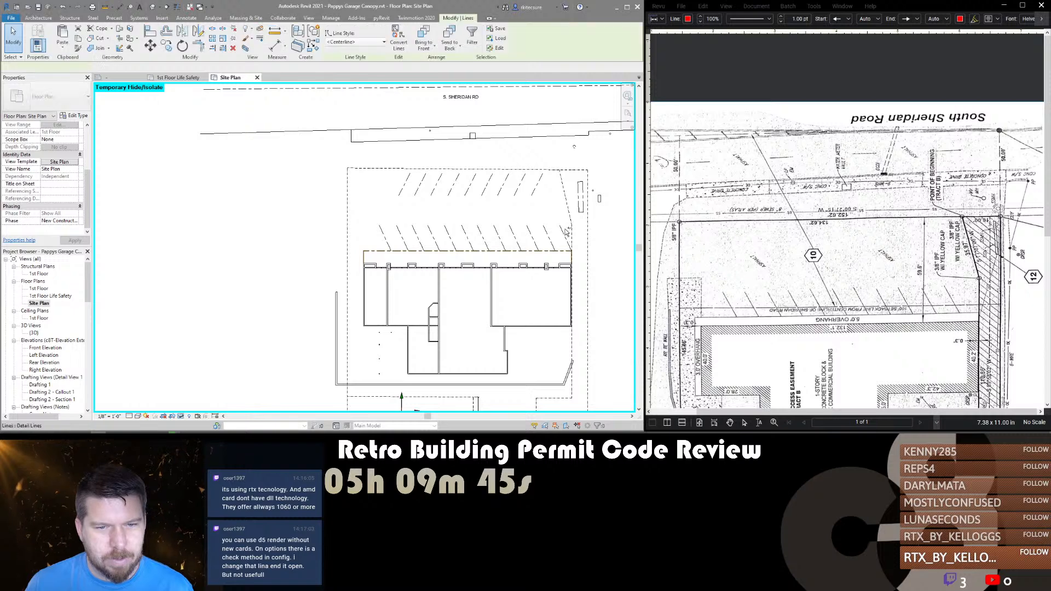
pyautogui.keyDown('ctrl'); pyautogui.moveTo(564, 229); pyautogui.dragTo(363, 186); pyautogui.keyUp('ctrl')
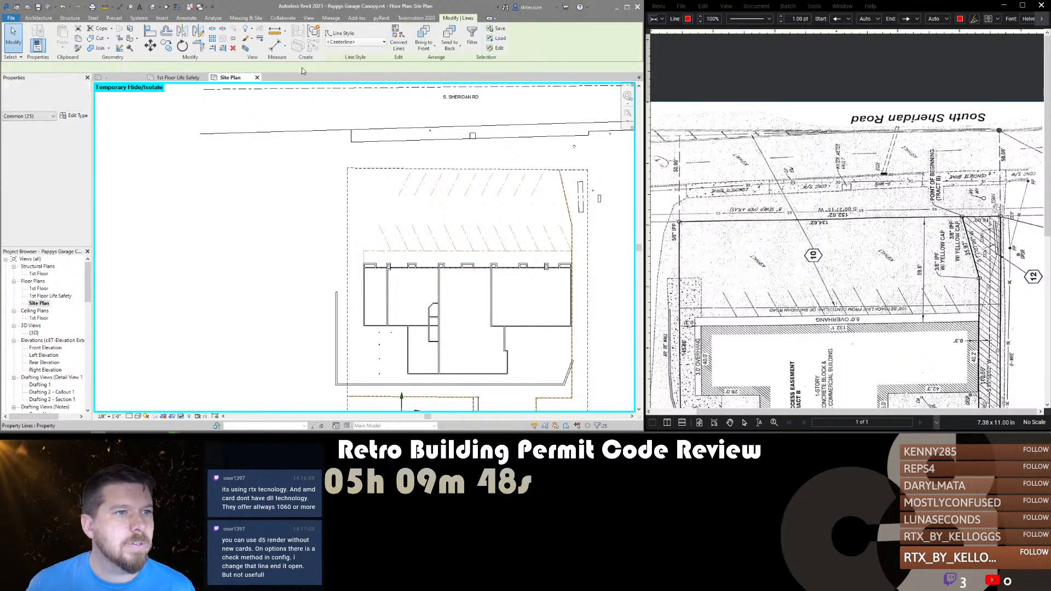
pyautogui.click(356, 42)
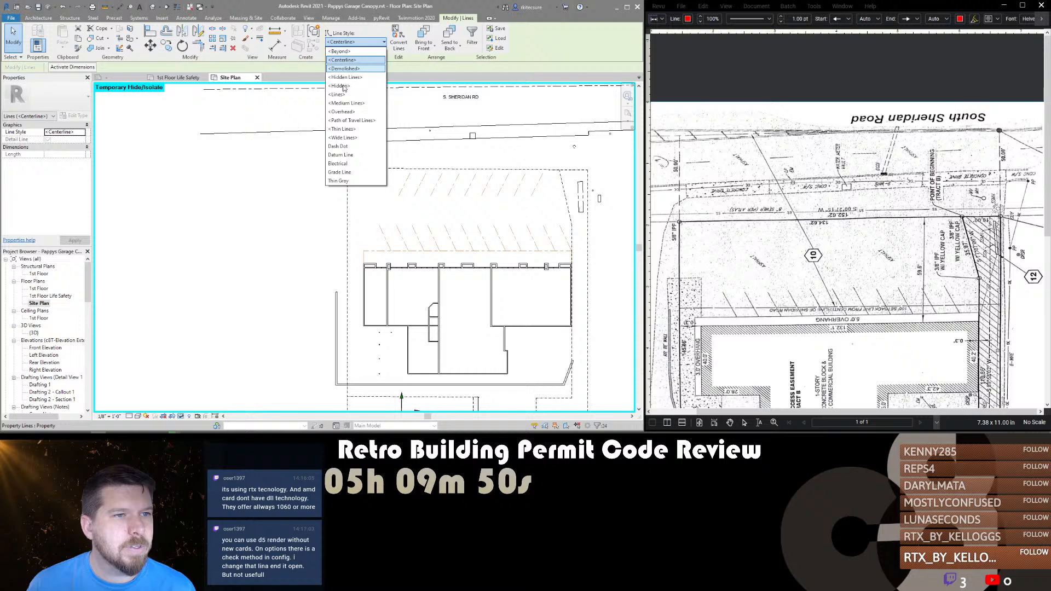
pyautogui.click(342, 129)
pyautogui.press('Escape')
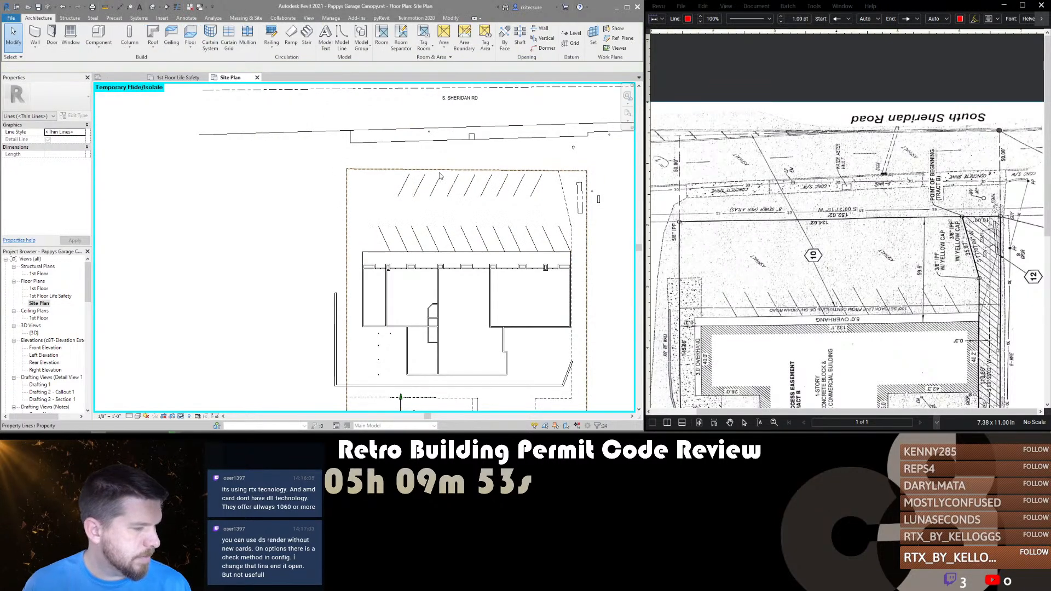
pyautogui.scroll(-2, 438, 172)
pyautogui.scroll(2, 446, 170)
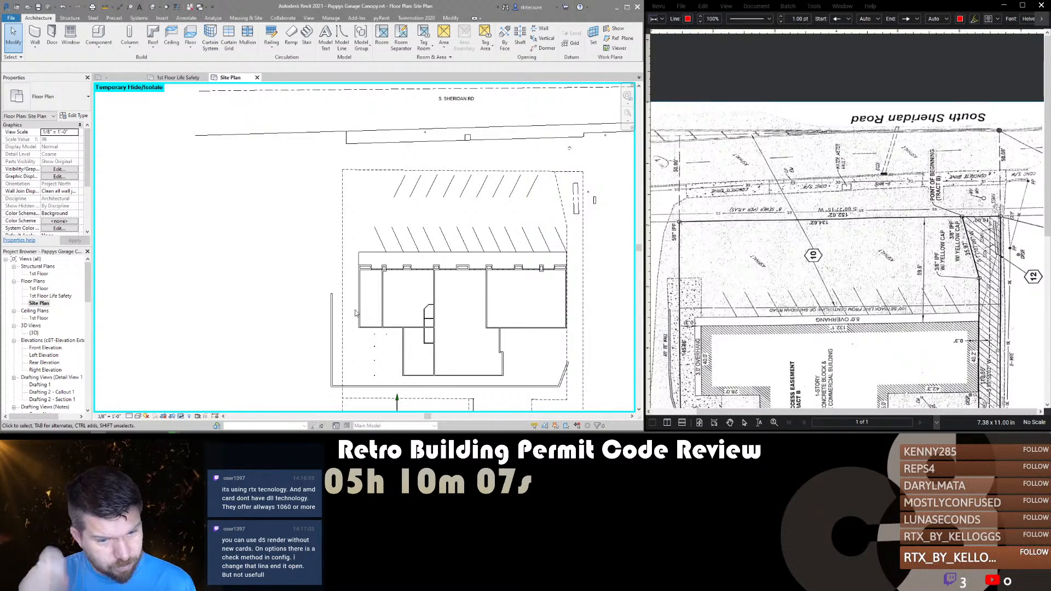
pyautogui.scroll(-3, 384, 263)
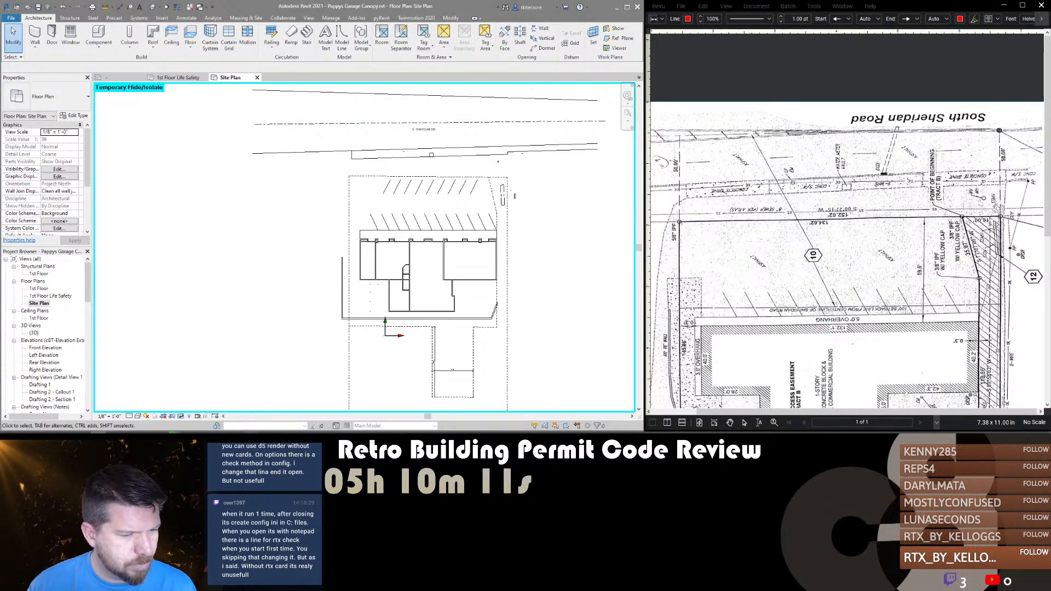
# Switch from the survey to the city's plan review response letter and read through its submittal instructions and review comments.
pyautogui.click(652, 422)
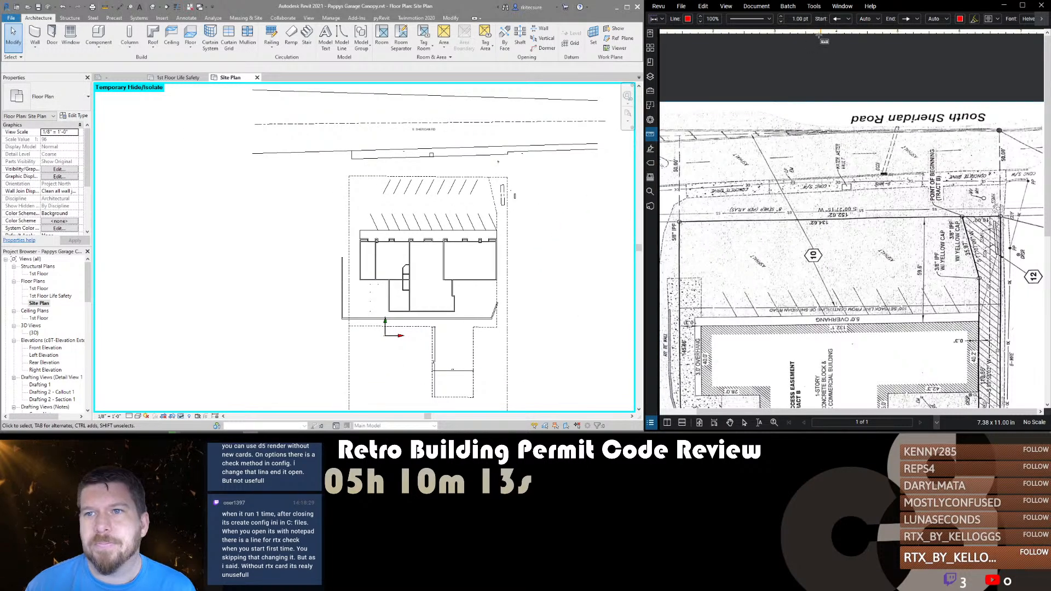
pyautogui.moveTo(819, 36)
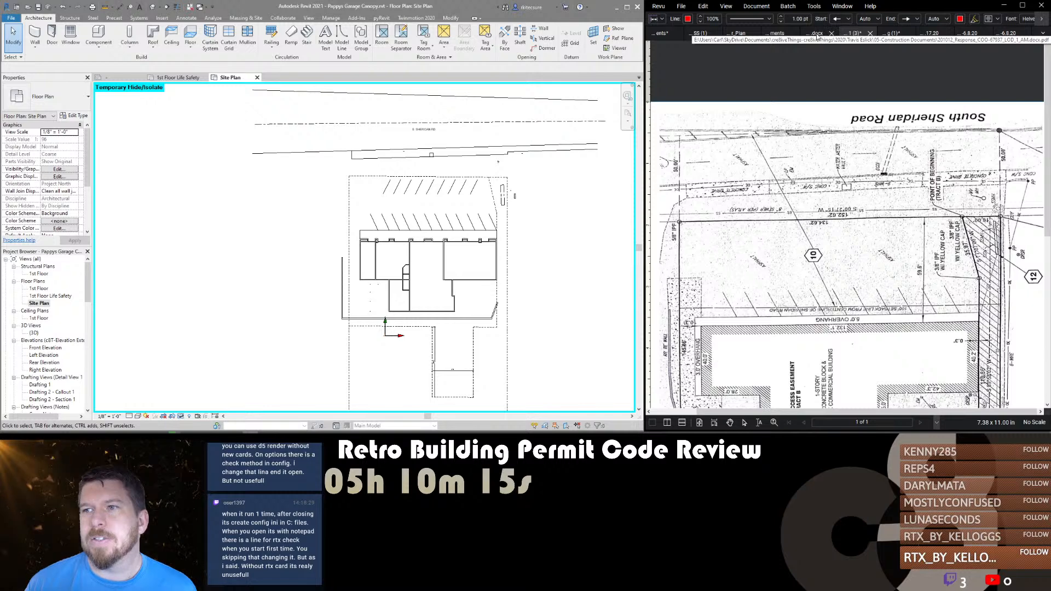
pyautogui.click(817, 34)
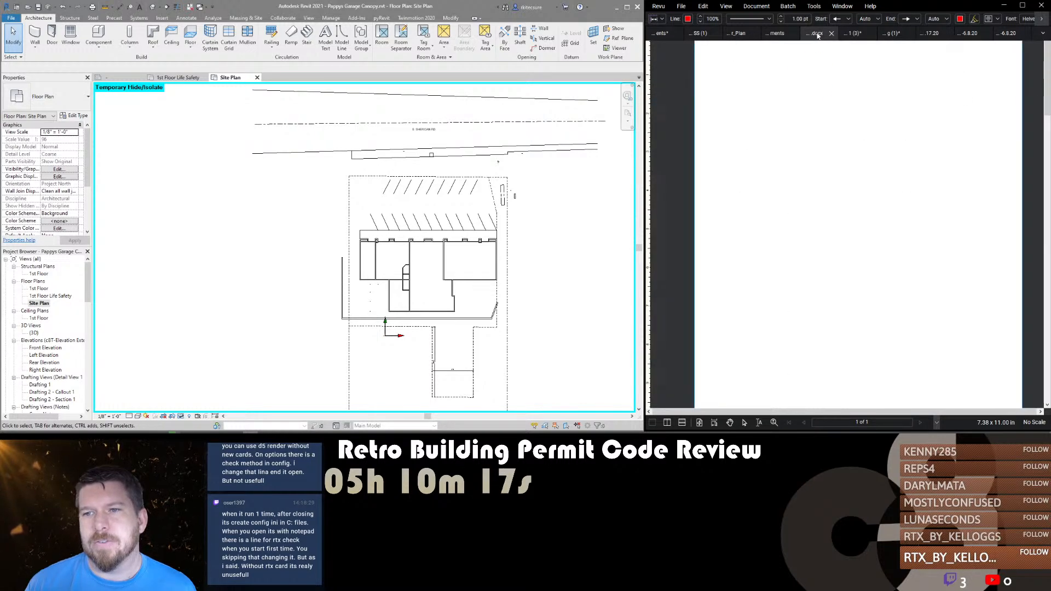
pyautogui.scroll(-5, 882, 276)
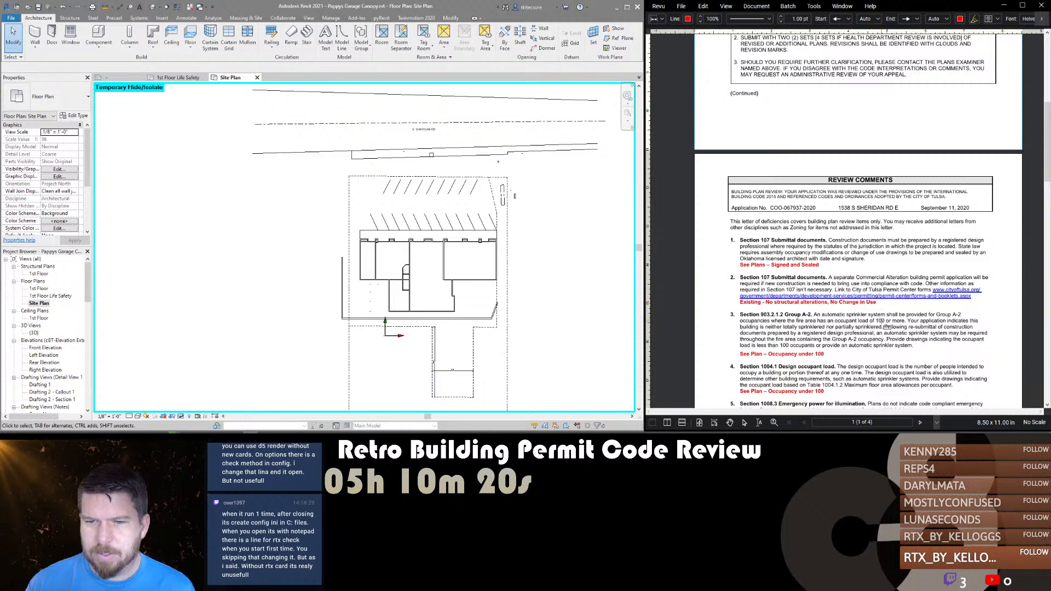
pyautogui.scroll(-3, 886, 326)
pyautogui.scroll(5, 848, 246)
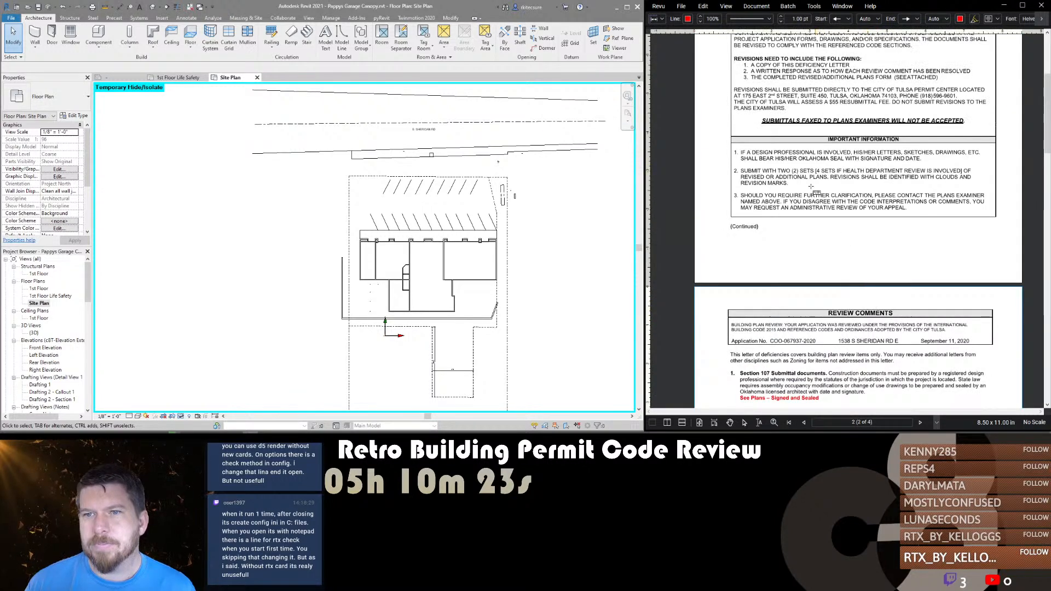
pyautogui.scroll(3, 816, 191)
pyautogui.scroll(1, 811, 127)
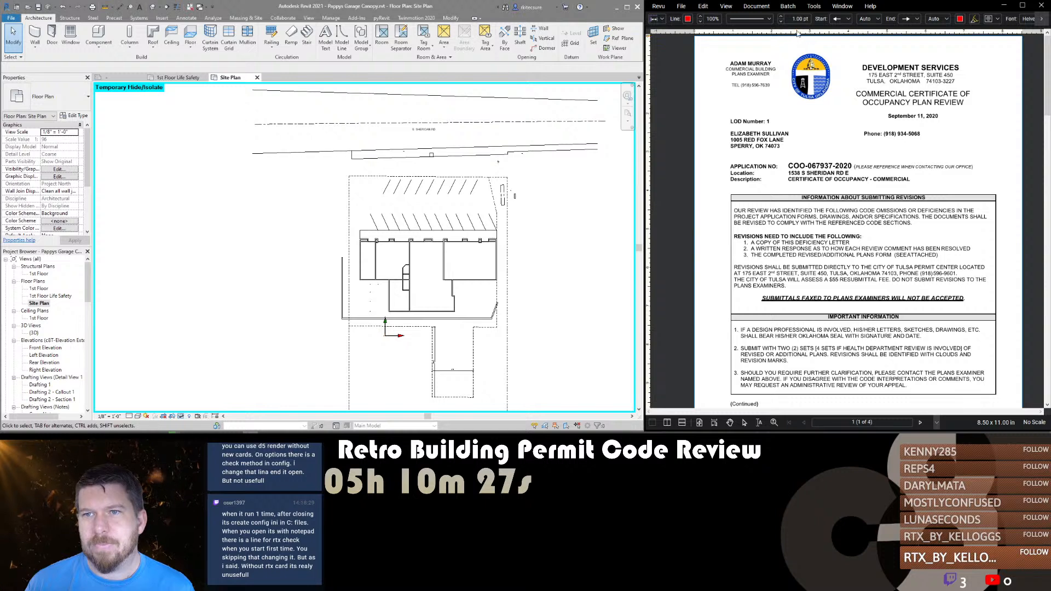
# Open 201012_PermitSet-Comments and another marked-up permit set, and examine the comments on the floor plan sheet A1.
pyautogui.moveTo(798, 32)
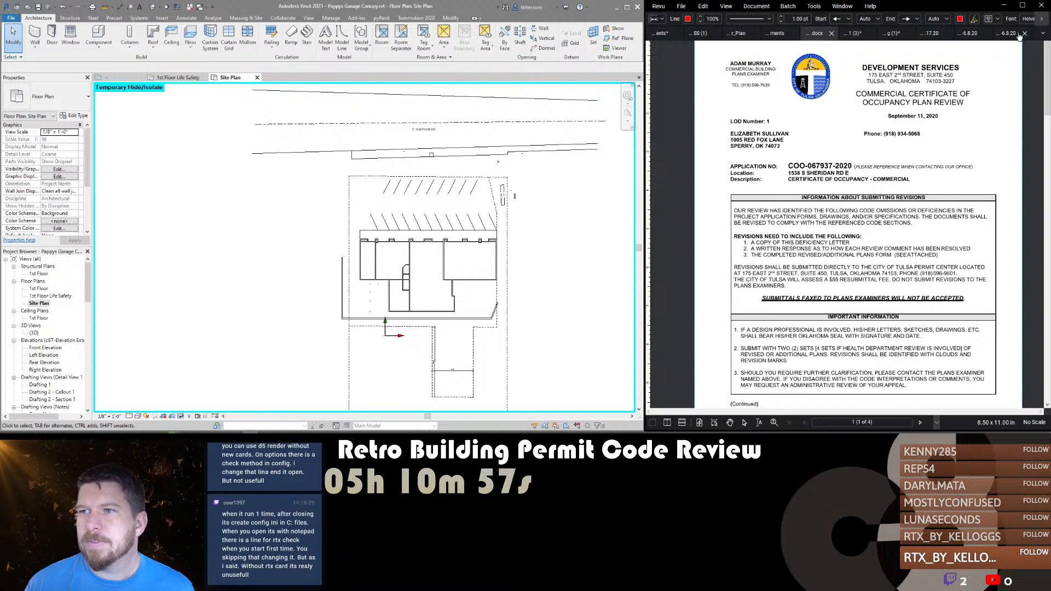
pyautogui.click(1041, 33)
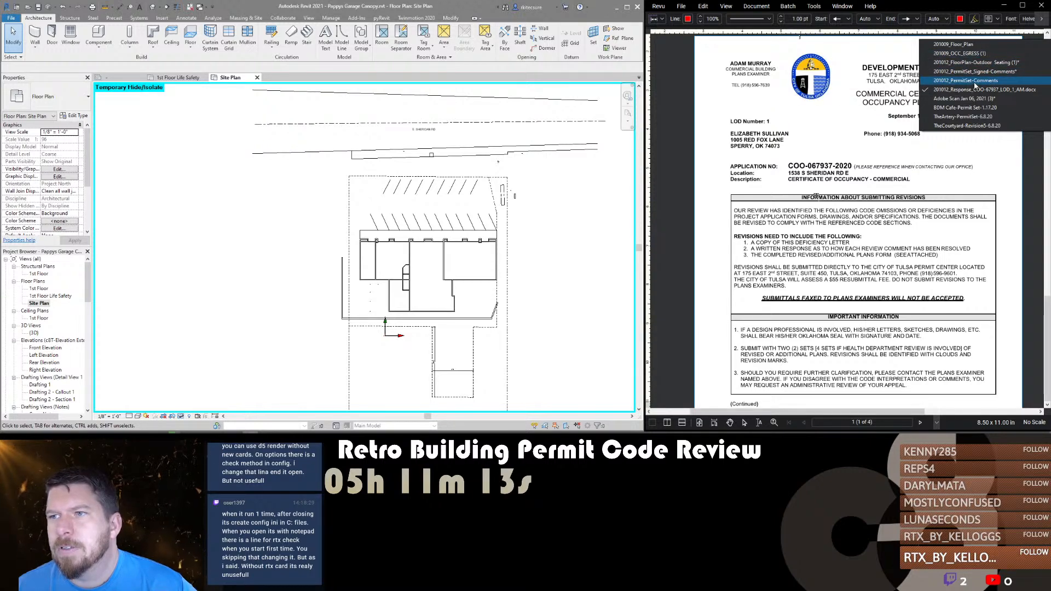
pyautogui.click(975, 83)
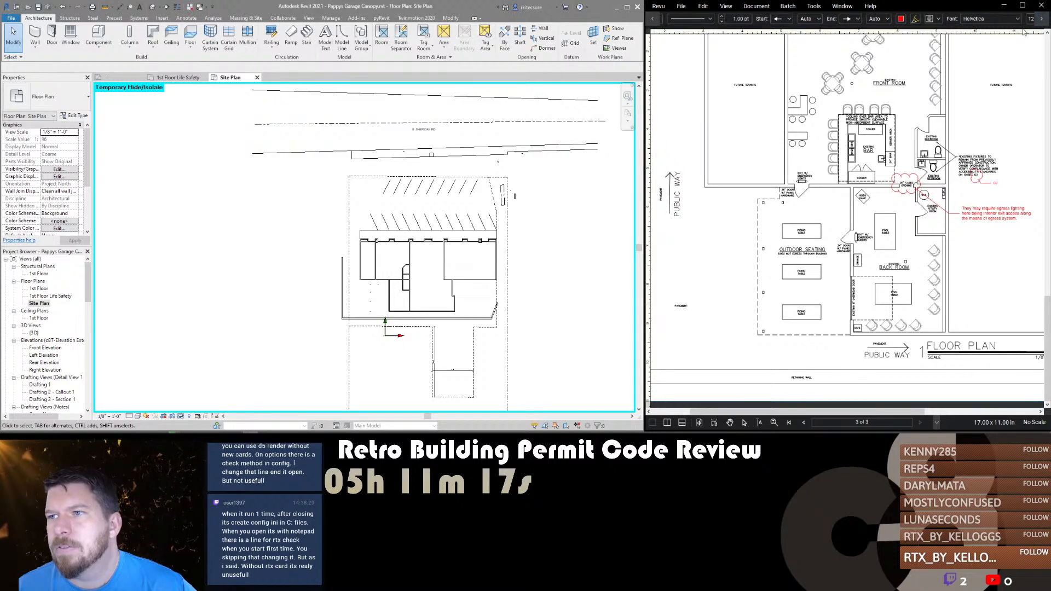
pyautogui.click(1041, 33)
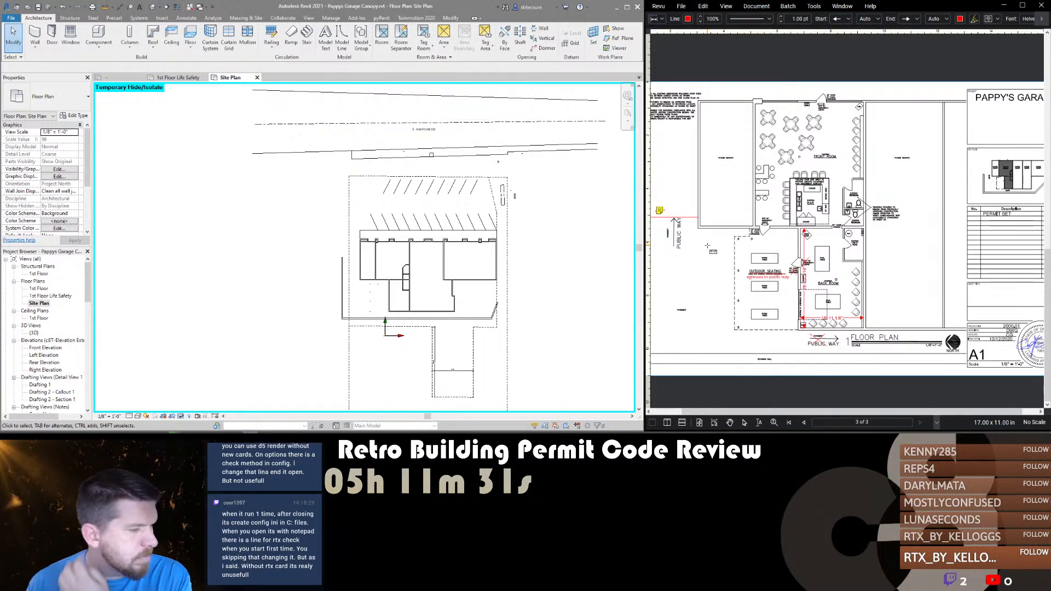
pyautogui.scroll(-3, 712, 243)
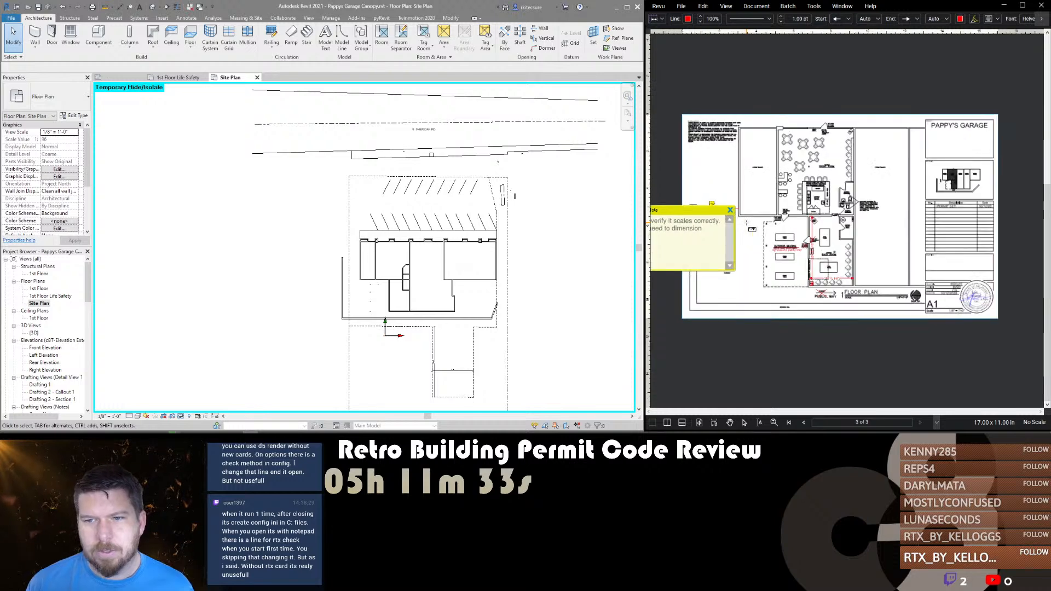
pyautogui.scroll(1, 746, 223)
pyautogui.scroll(-1, 732, 268)
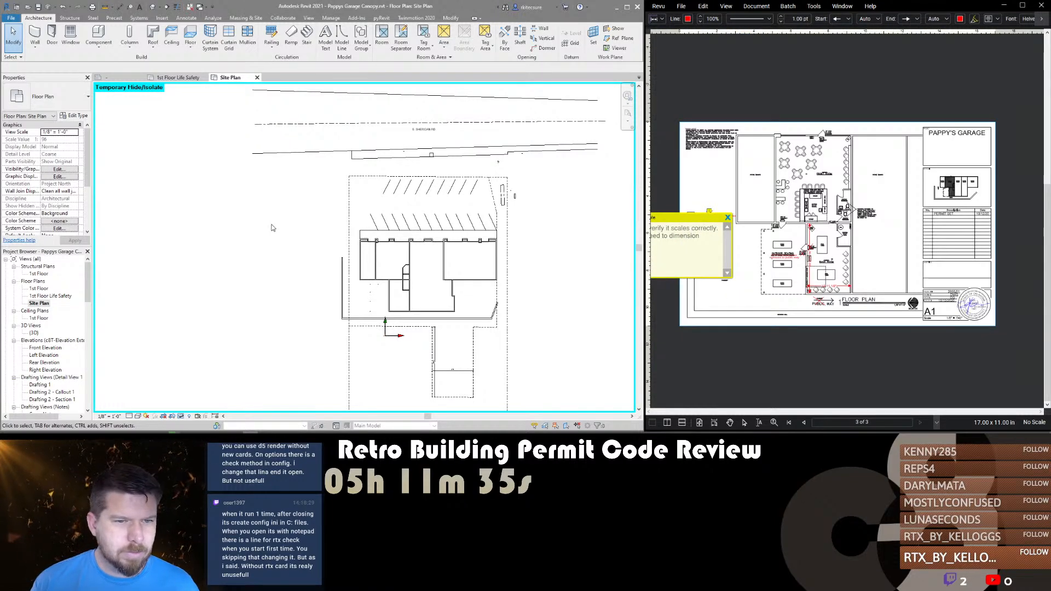
# Compare the site plan's frontage on S. Sheridan Rd with Google Street View, examining the curb, driveway entrances and sign pole.
pyautogui.scroll(3, 429, 196)
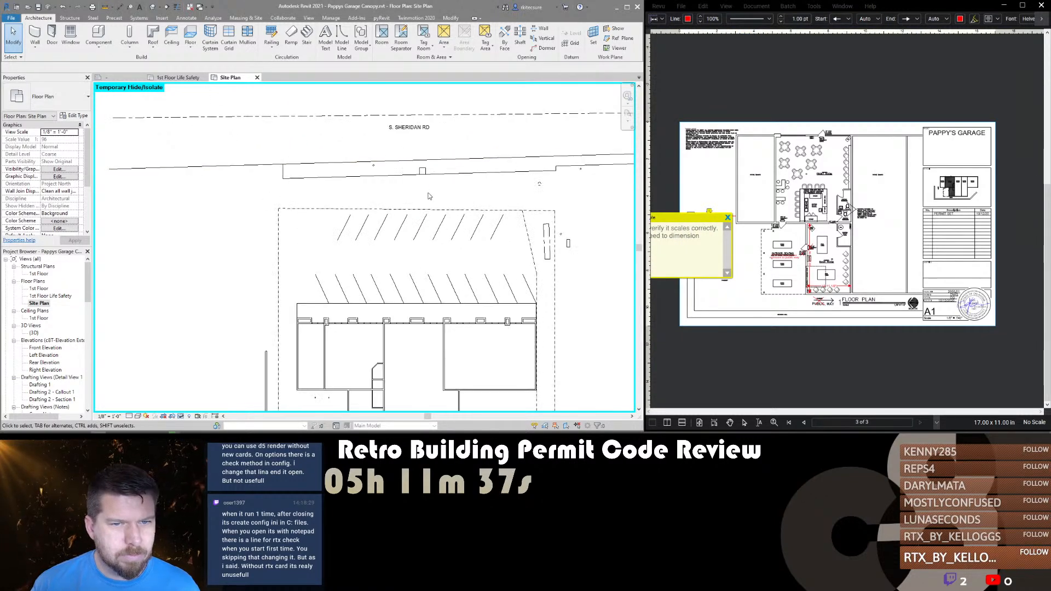
pyautogui.scroll(-2, 429, 196)
pyautogui.moveTo(503, 212); pyautogui.dragTo(529, 211, button='middle')
pyautogui.scroll(2, 489, 209)
pyautogui.scroll(1, 328, 164)
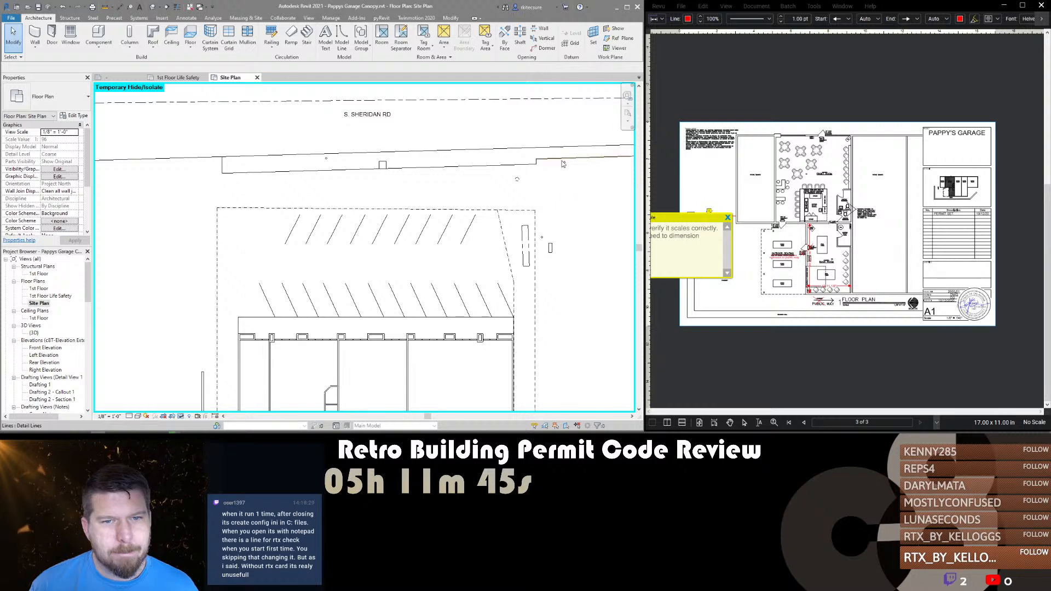
pyautogui.moveTo(550, 185); pyautogui.dragTo(506, 195, button='middle')
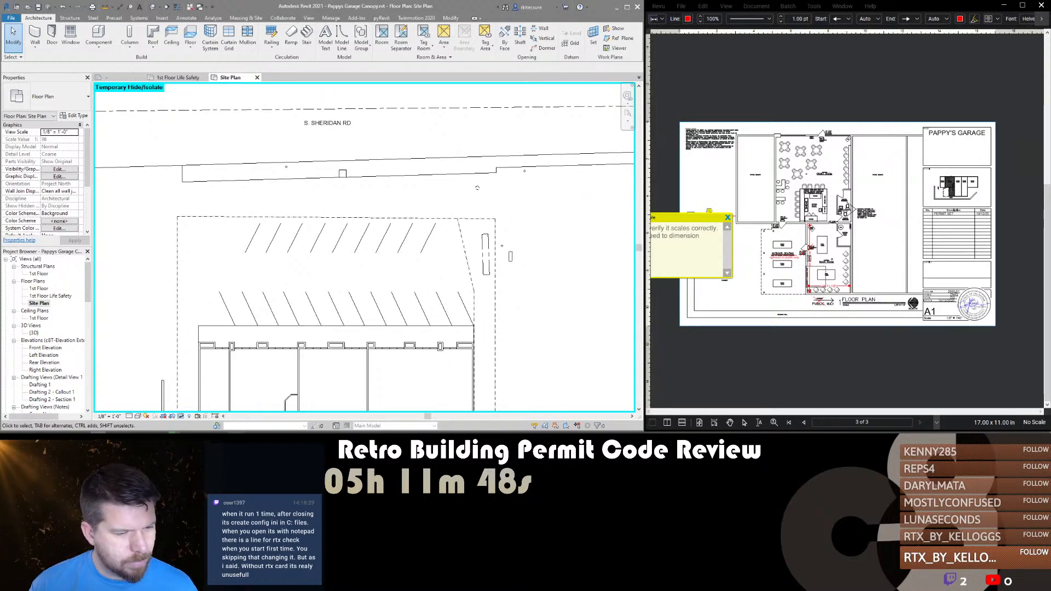
pyautogui.hotkey('alt', 'Tab')
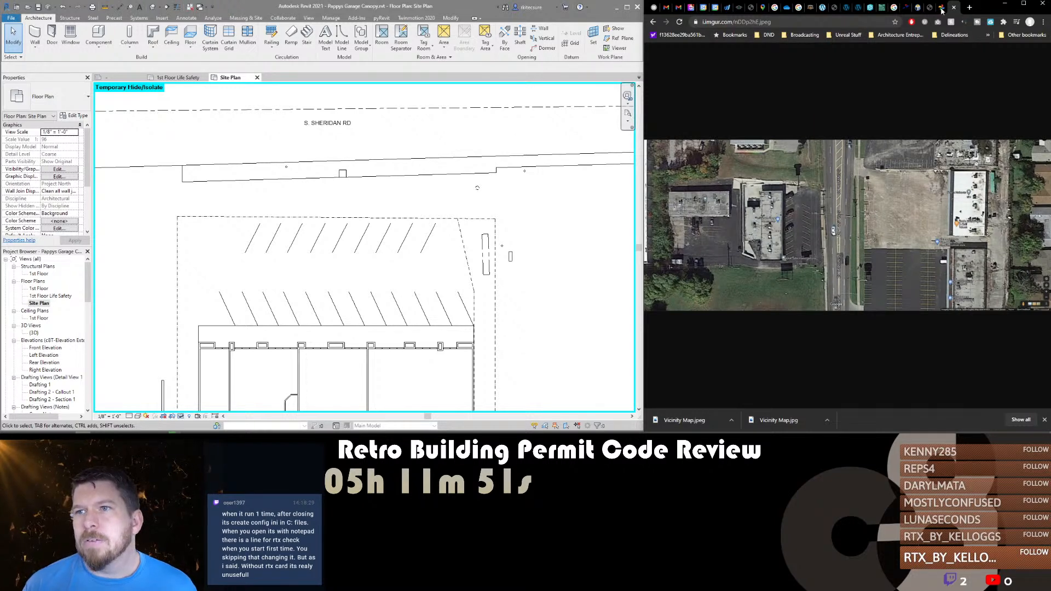
pyautogui.click(767, 11)
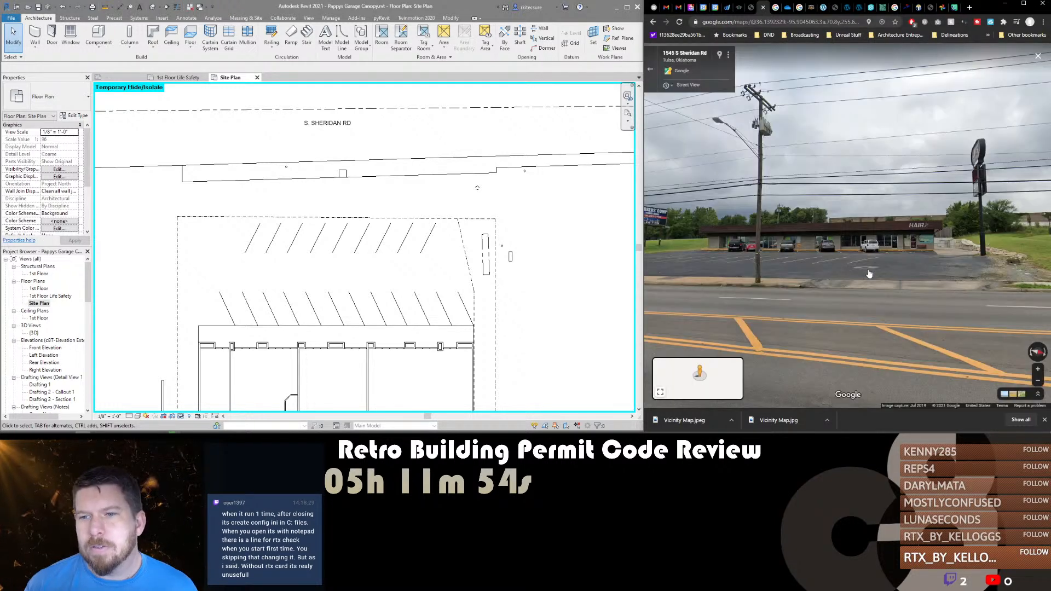
pyautogui.click(808, 256)
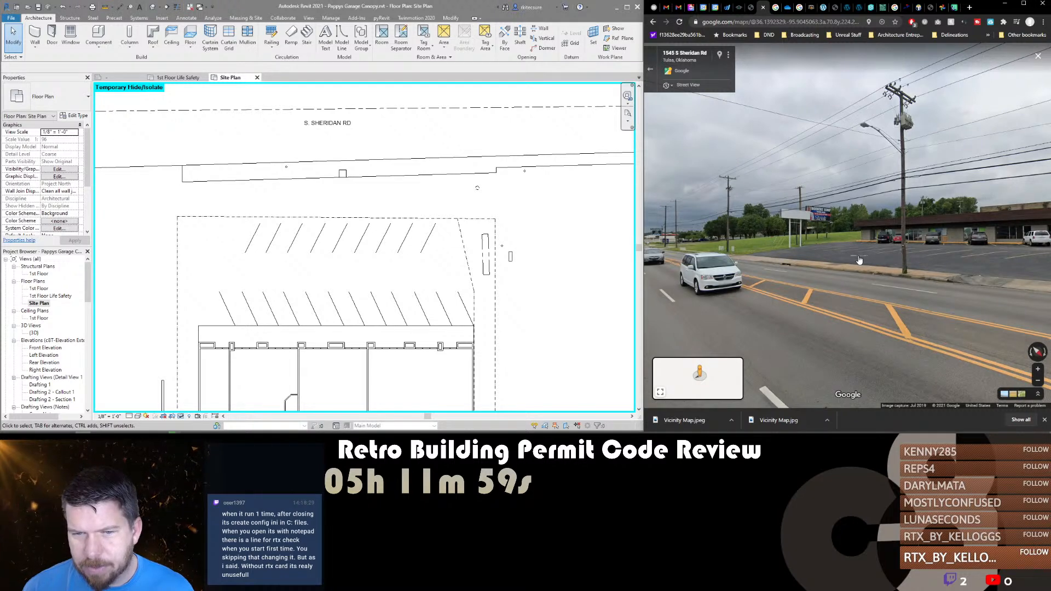
pyautogui.moveTo(858, 260); pyautogui.dragTo(948, 221)
pyautogui.moveTo(738, 233); pyautogui.dragTo(911, 235)
pyautogui.moveTo(842, 250); pyautogui.dragTo(861, 251)
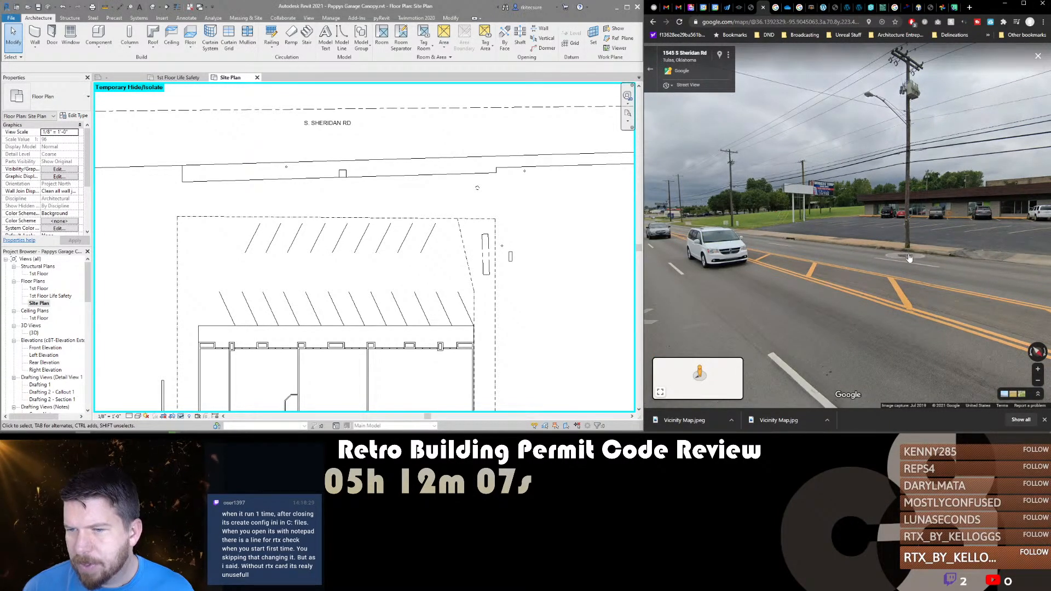
pyautogui.click(911, 258)
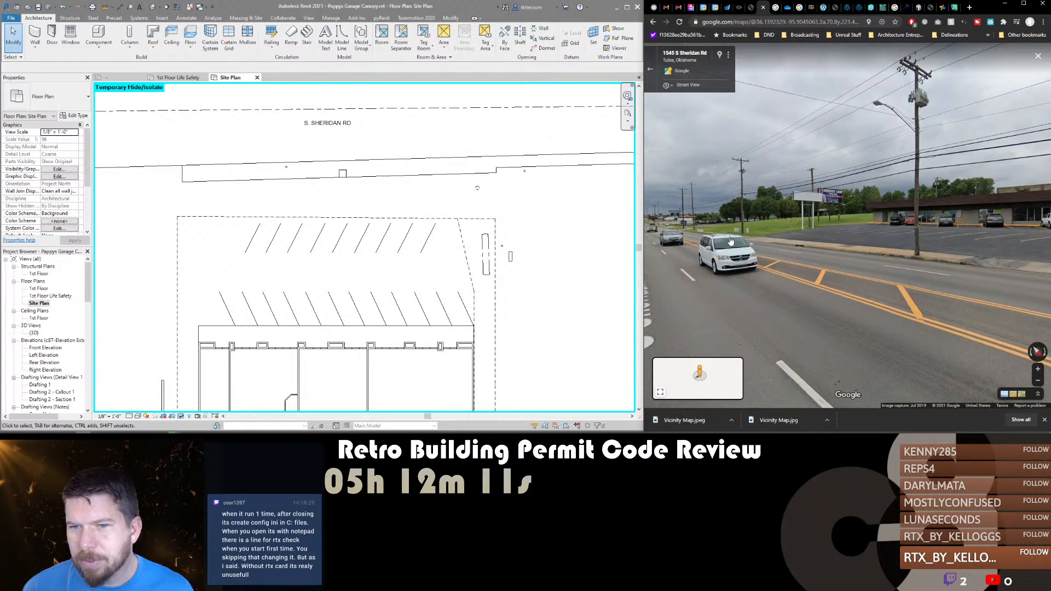
pyautogui.moveTo(859, 252); pyautogui.dragTo(662, 243)
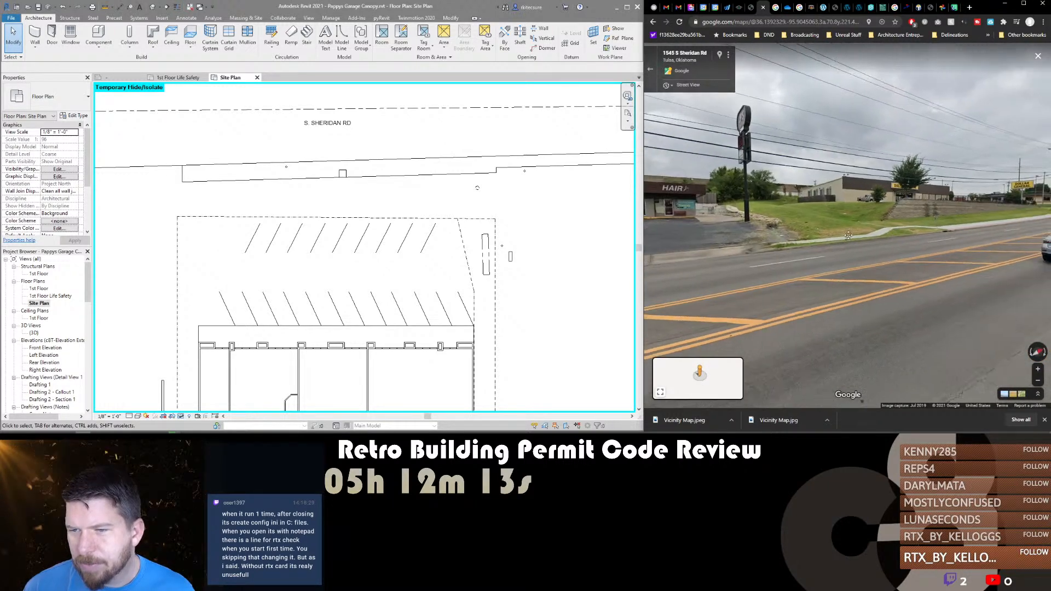
pyautogui.moveTo(895, 237)
pyautogui.mouseDown()
pyautogui.moveTo(813, 234)
pyautogui.moveTo(878, 248)
pyautogui.mouseUp()
pyautogui.moveTo(695, 249); pyautogui.dragTo(876, 260)
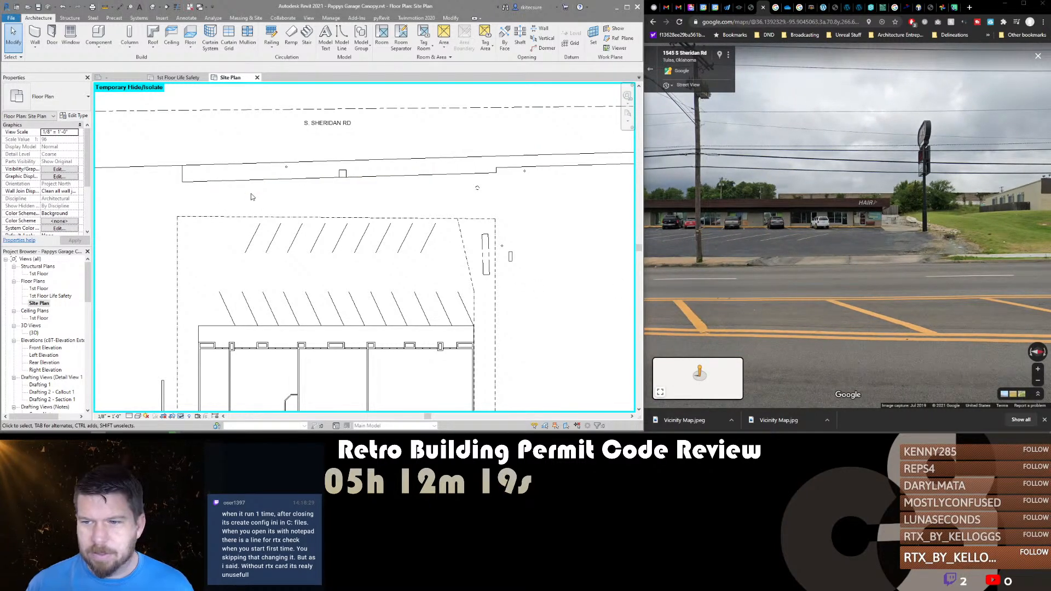
# Draw two angled <Thin Lines> detail lines marking the sides of the left driveway, between the setback line and the street curb line.
pyautogui.click(183, 174)
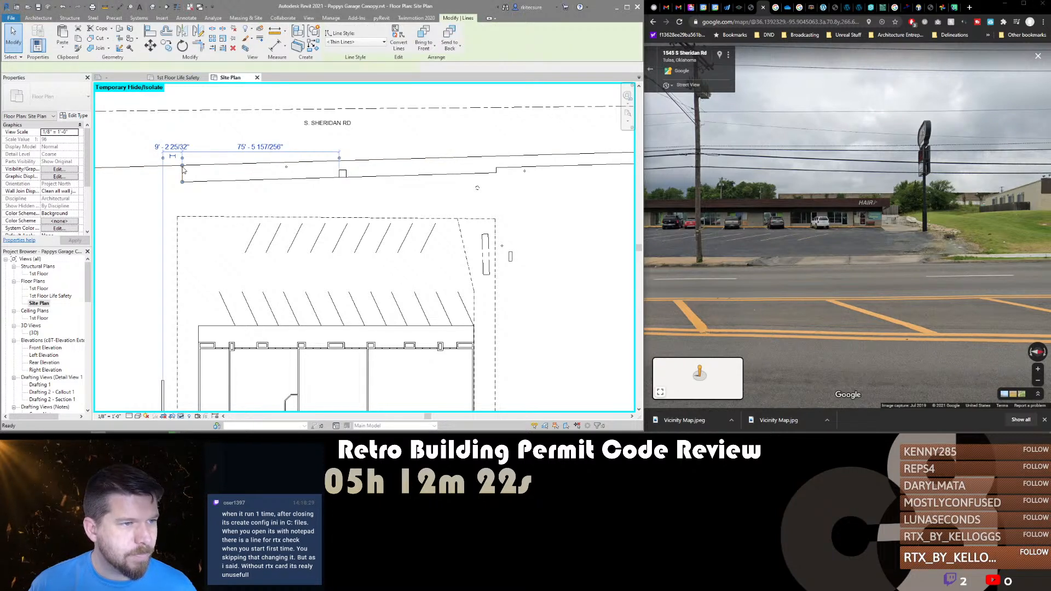
pyautogui.press('c')
pyautogui.press('s')
pyautogui.click(183, 166)
pyautogui.click(189, 181)
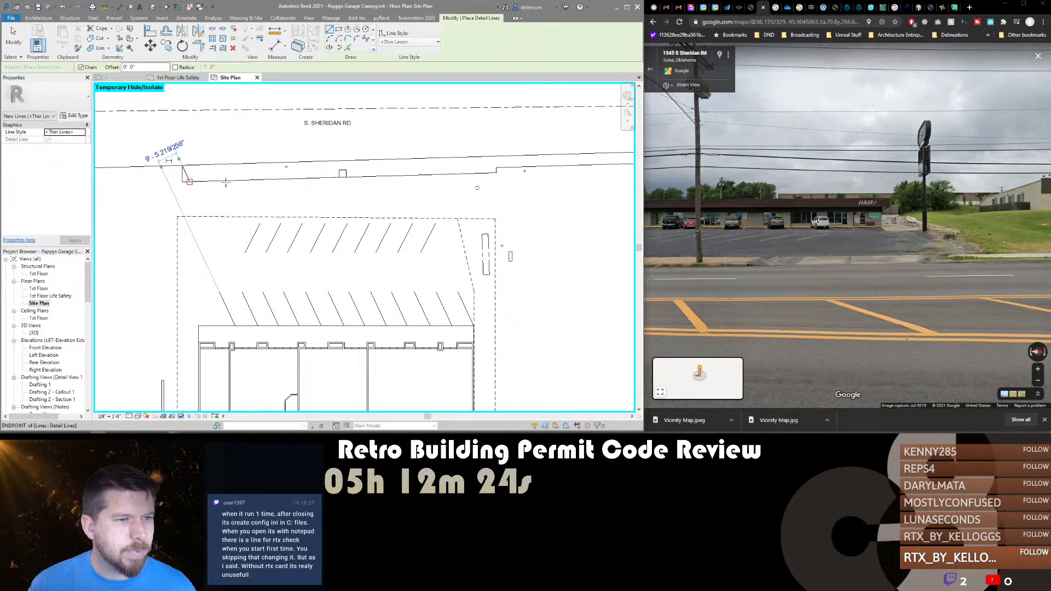
pyautogui.click(268, 178)
pyautogui.click(276, 165)
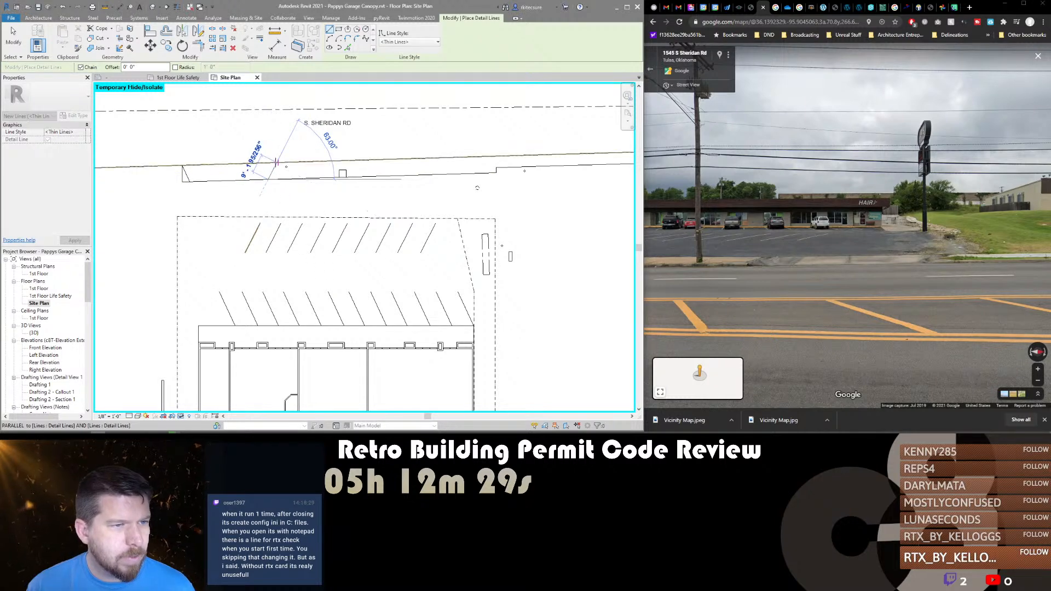
pyautogui.press('Escape')
pyautogui.press('Escape')
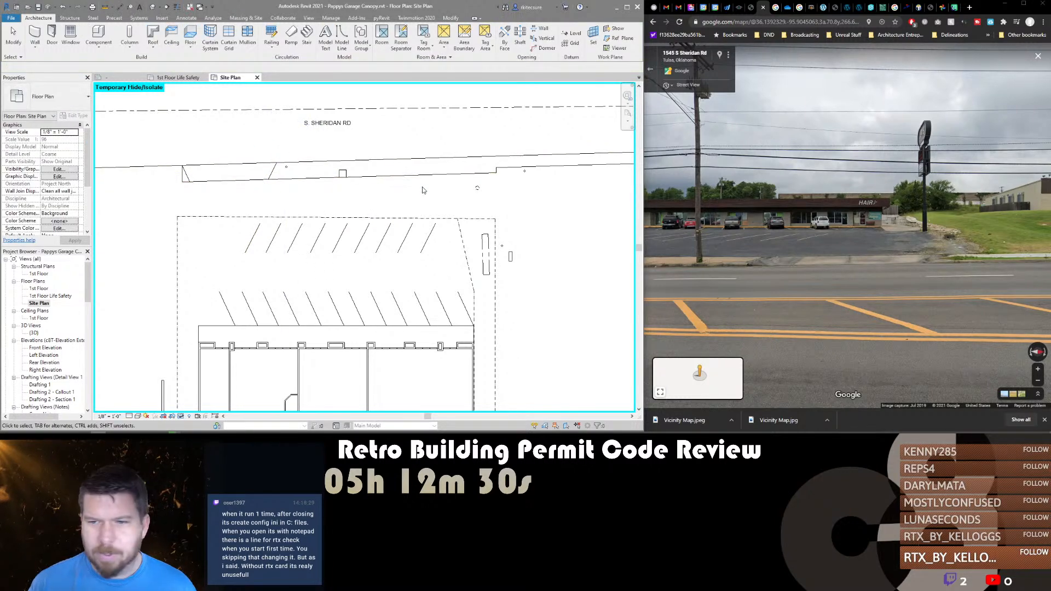
# Move Street View farther along S. Sheridan Rd and examine the other driveway entrance and the curb in front of the parking lot.
pyautogui.moveTo(687, 225); pyautogui.dragTo(900, 211)
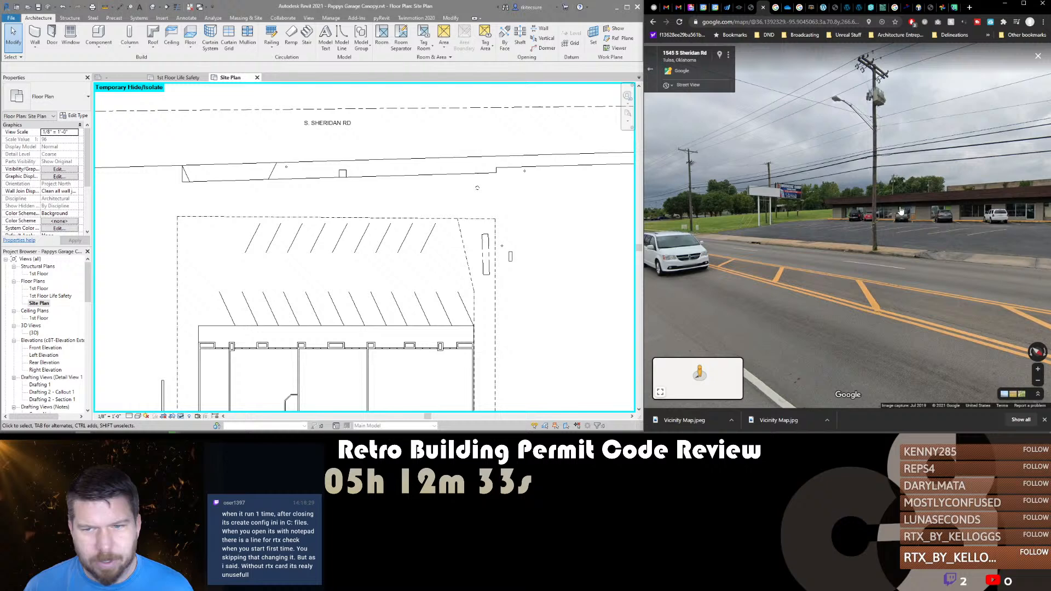
pyautogui.click(680, 242)
pyautogui.click(728, 232)
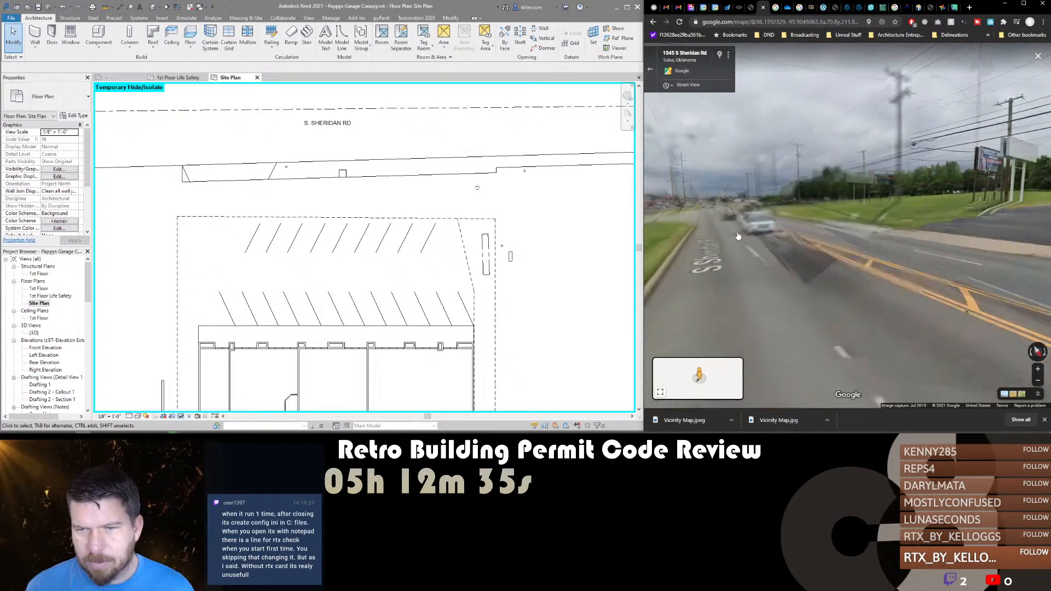
pyautogui.moveTo(851, 231); pyautogui.dragTo(684, 214)
pyautogui.click(824, 241)
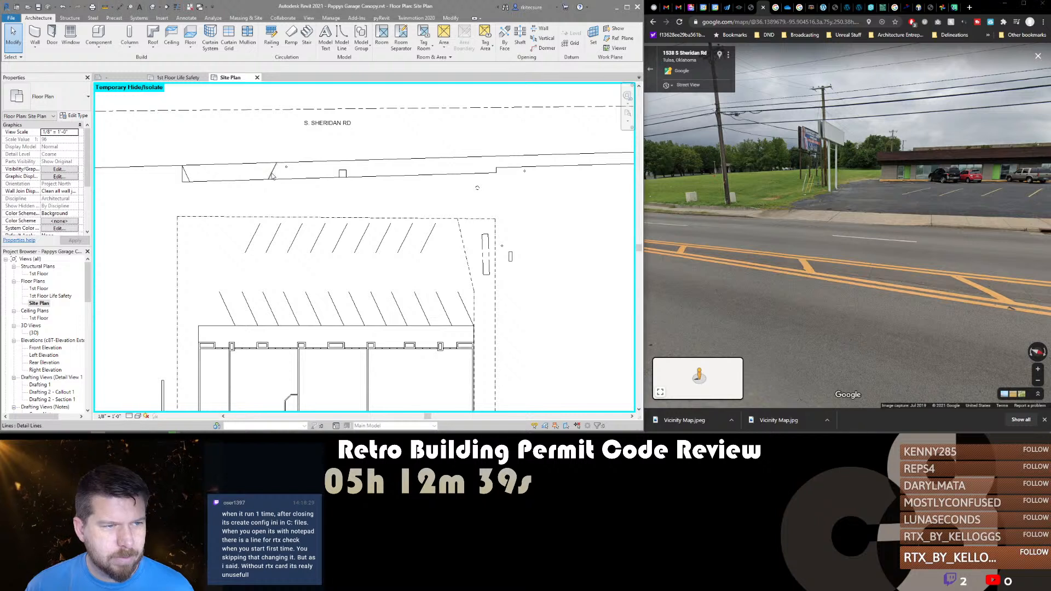
# Draw an angled <Thin Lines> detail line from the setback line's right end up to the street curb line and save the project.
pyautogui.click(496, 171)
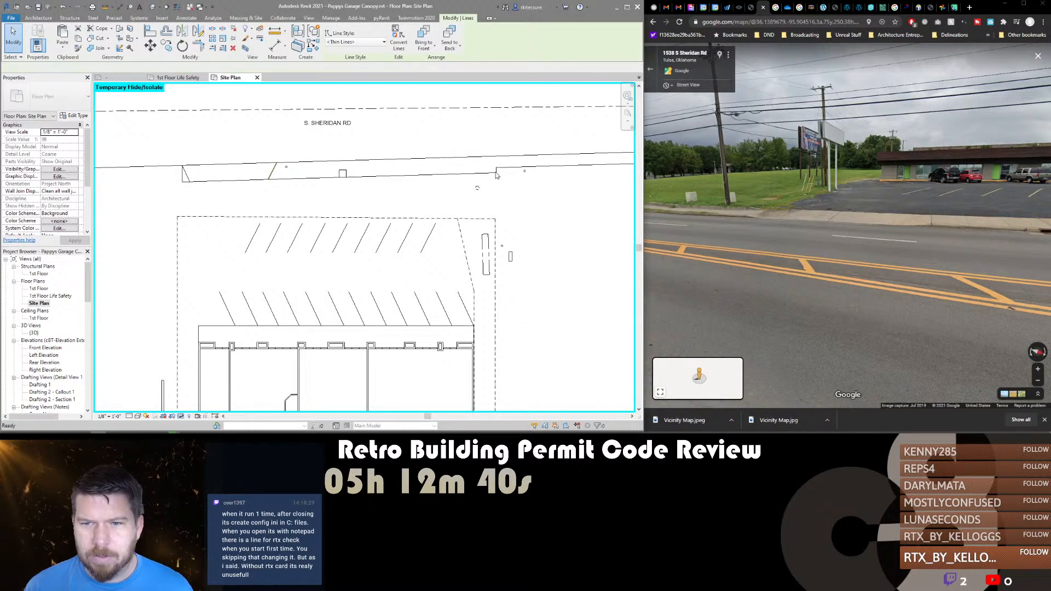
pyautogui.press('c')
pyautogui.press('s')
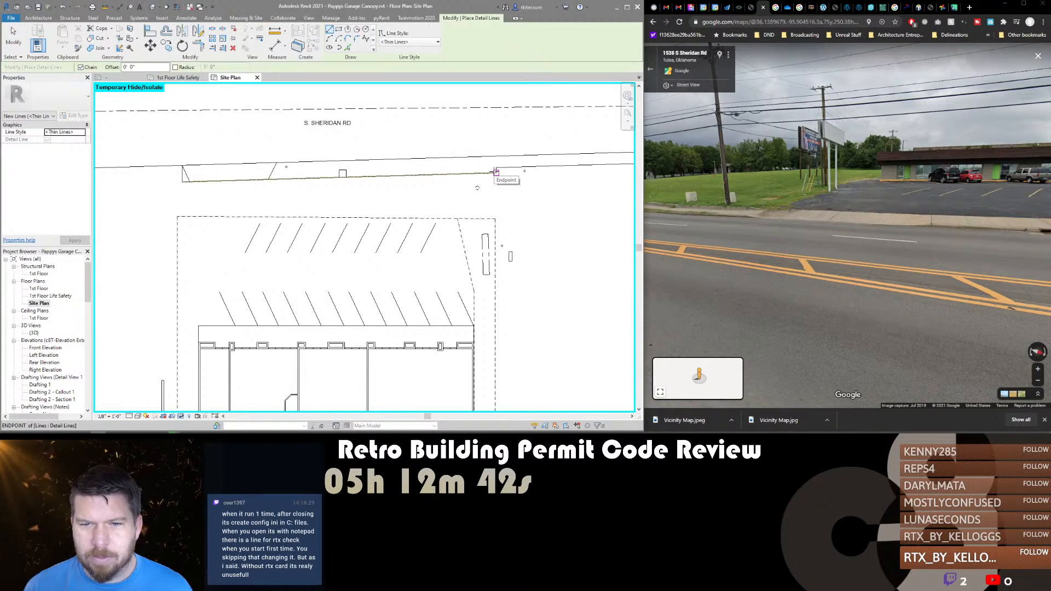
pyautogui.click(495, 172)
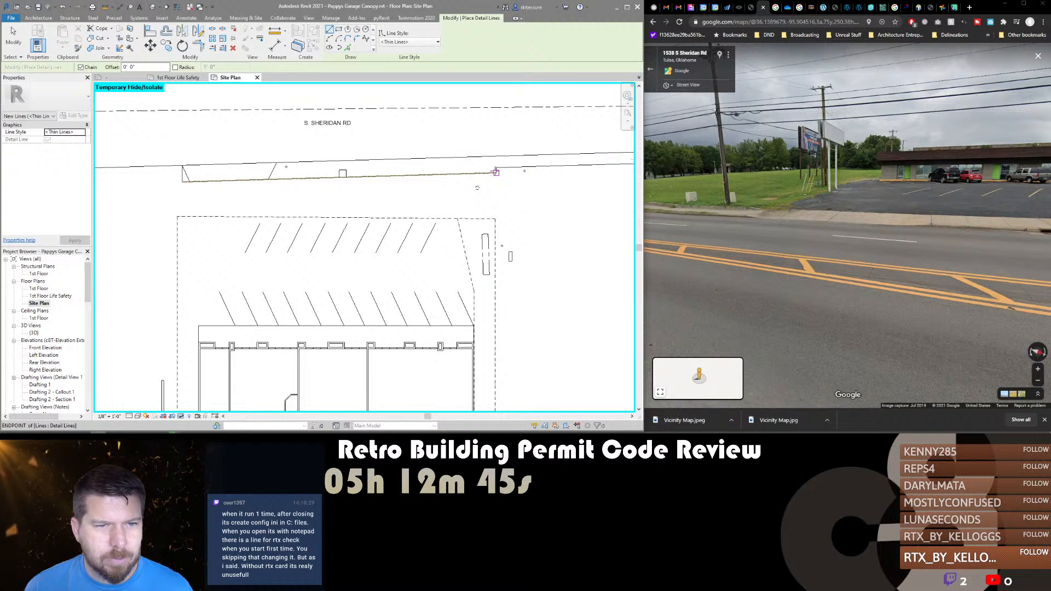
pyautogui.click(496, 172)
pyautogui.click(505, 156)
pyautogui.press('Escape')
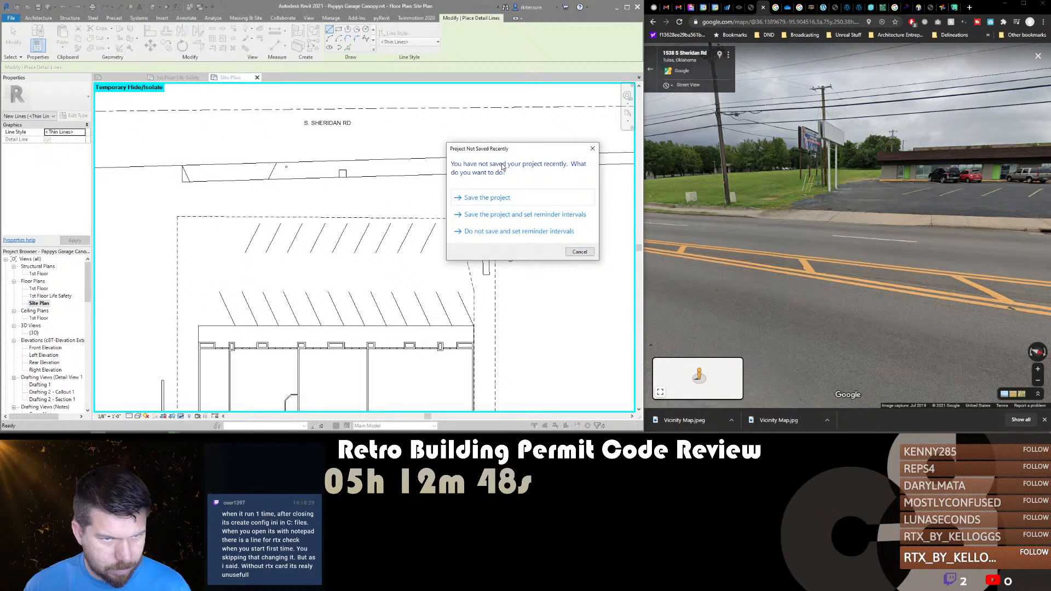
pyautogui.click(499, 198)
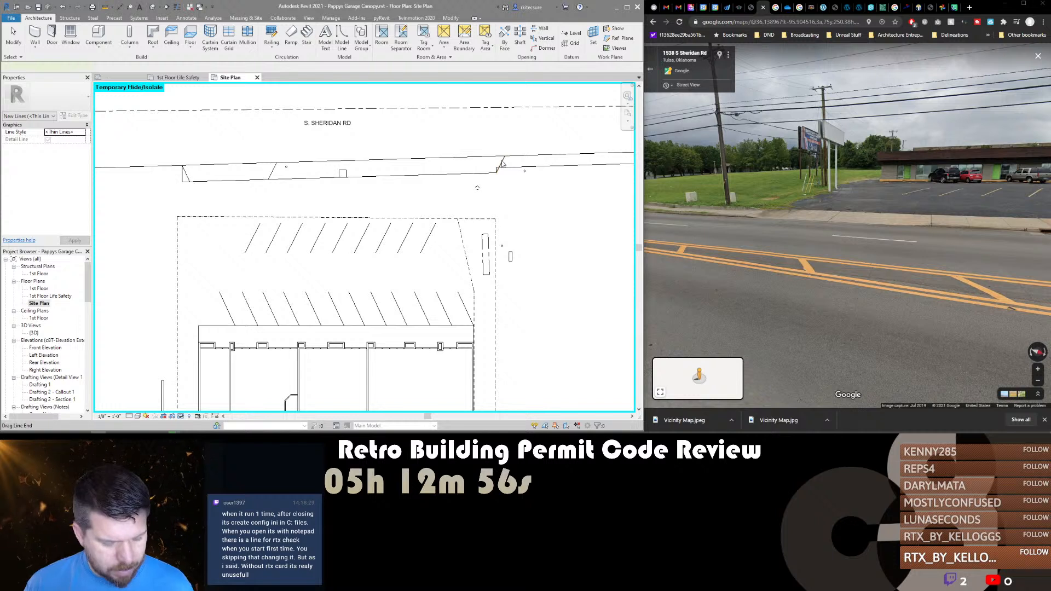
# Try copying the right-end angled line 18' to the left and mirroring it about a vertical axis, and undo both operations.
pyautogui.moveTo(502, 163); pyautogui.dragTo(456, 176)
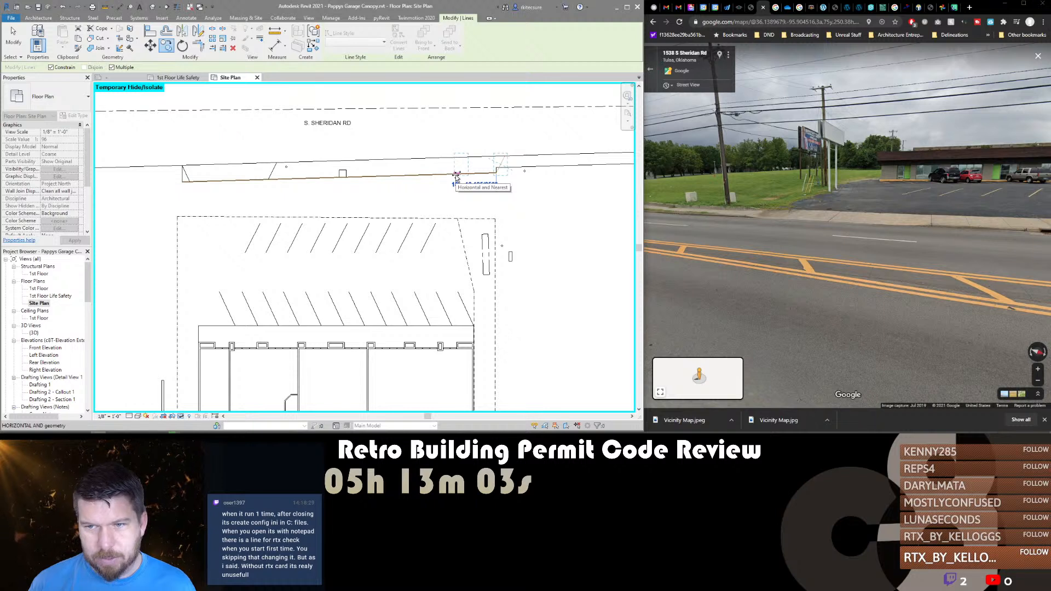
pyautogui.write('18')
pyautogui.press('Return')
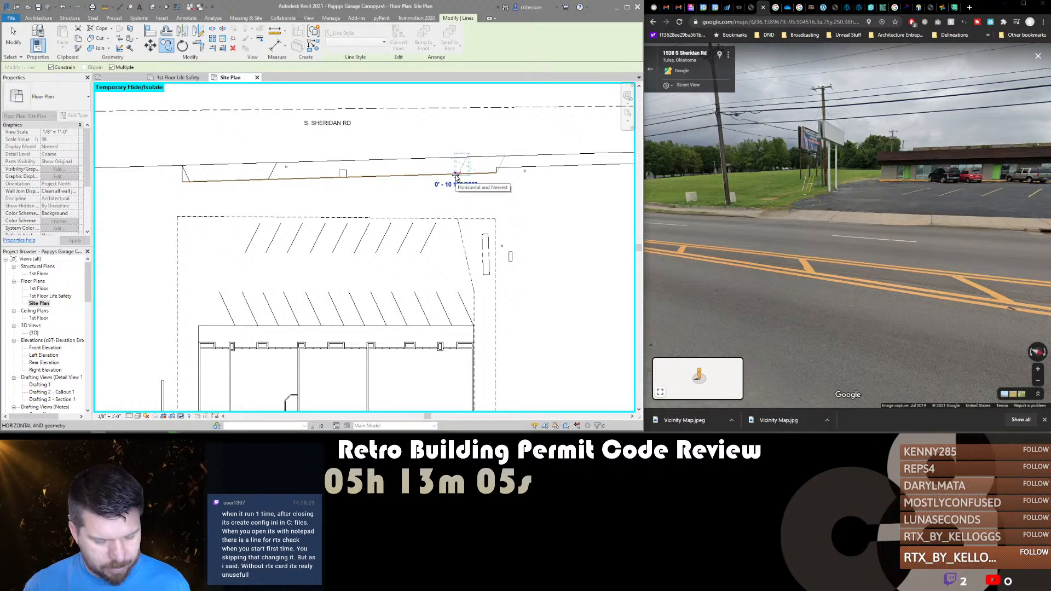
pyautogui.press('d')
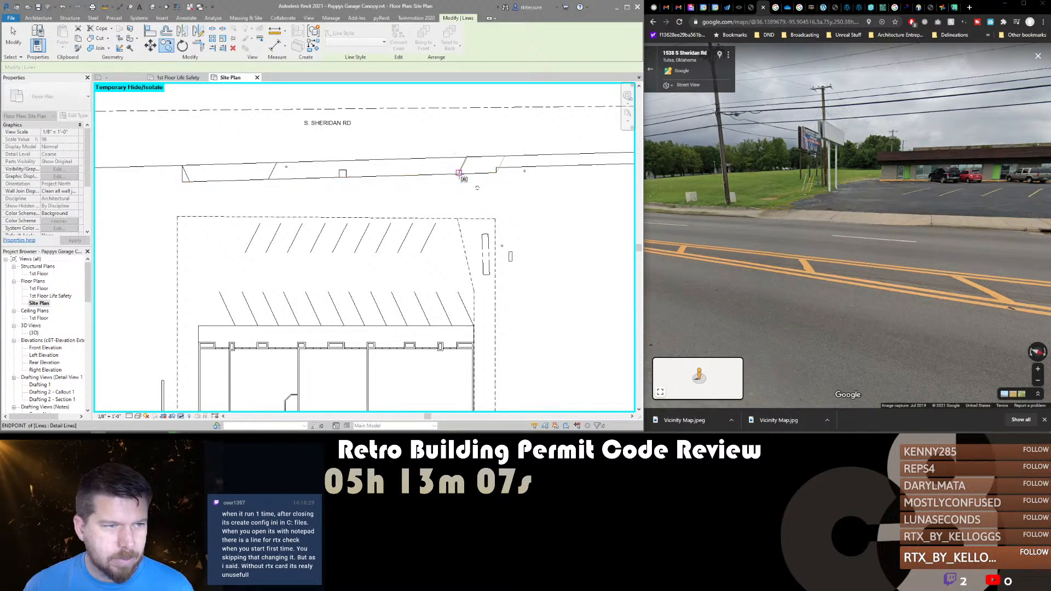
pyautogui.press('m')
pyautogui.click(458, 171)
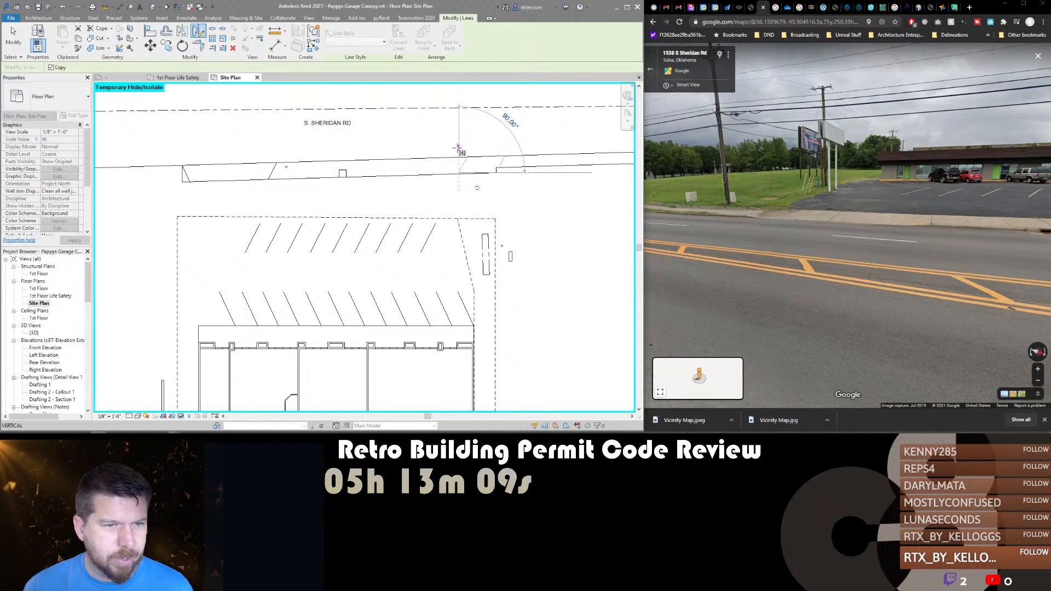
pyautogui.click(459, 145)
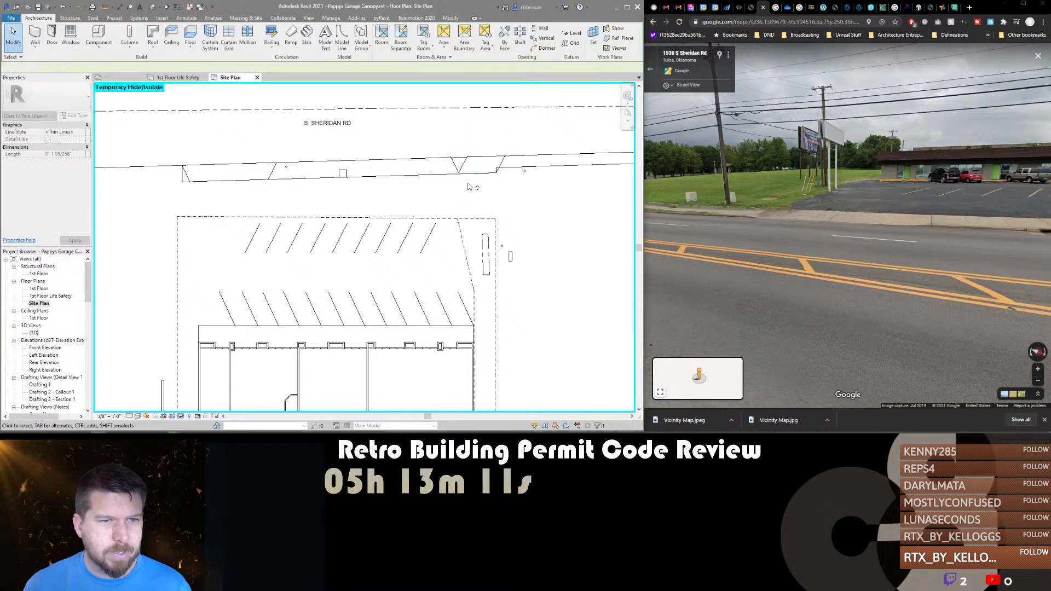
pyautogui.hotkey('ctrl', 'z')
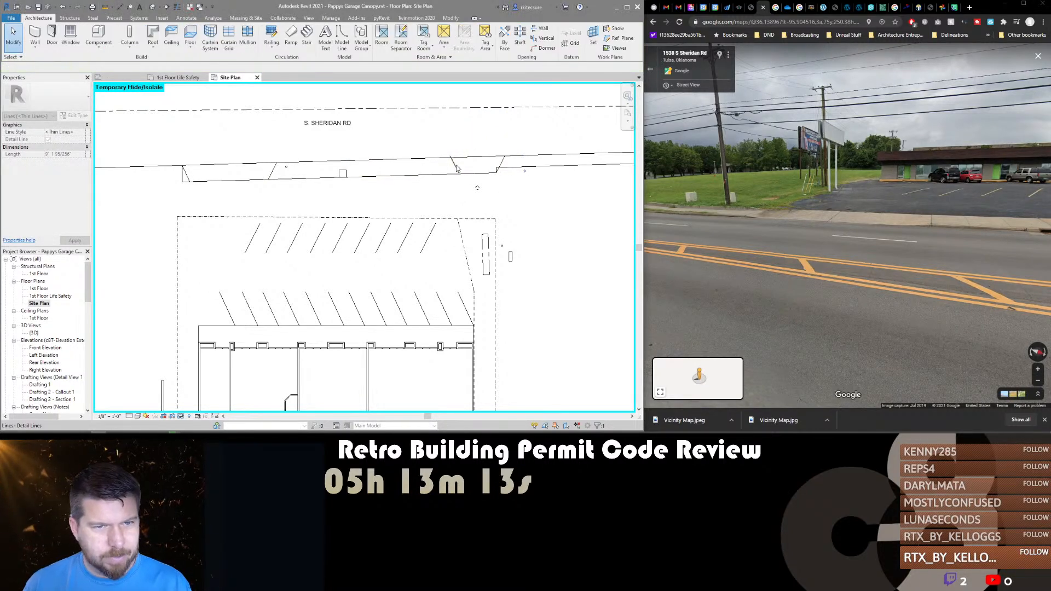
pyautogui.hotkey('ctrl', 'z')
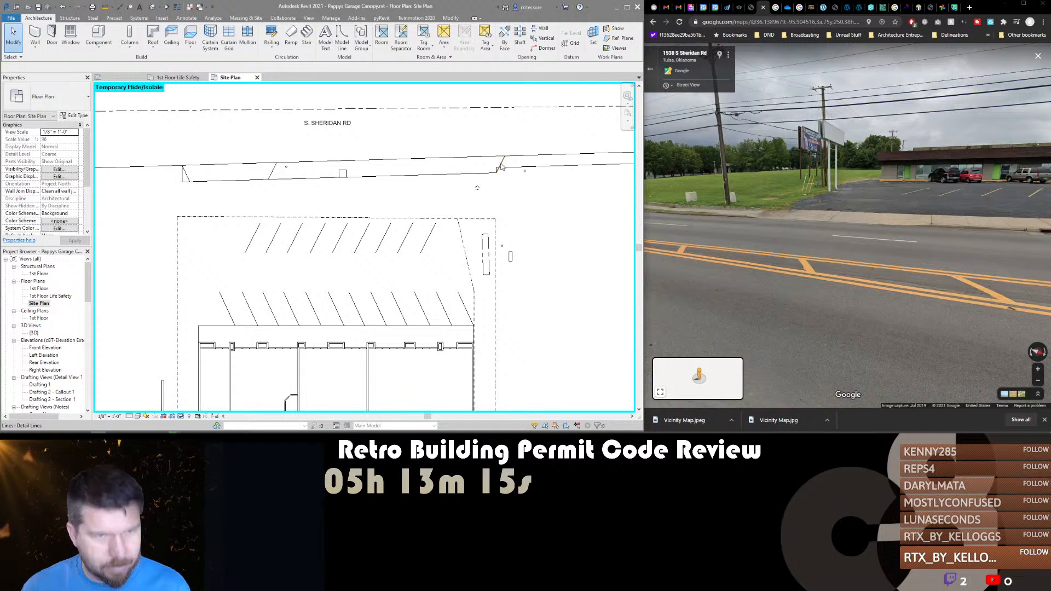
# Copy the angled line at the right end leftward along the setback line, with Constrain off, to place the driveway's opposite side.
pyautogui.click(497, 171)
pyautogui.press('c')
pyautogui.press('o')
pyautogui.click(496, 173)
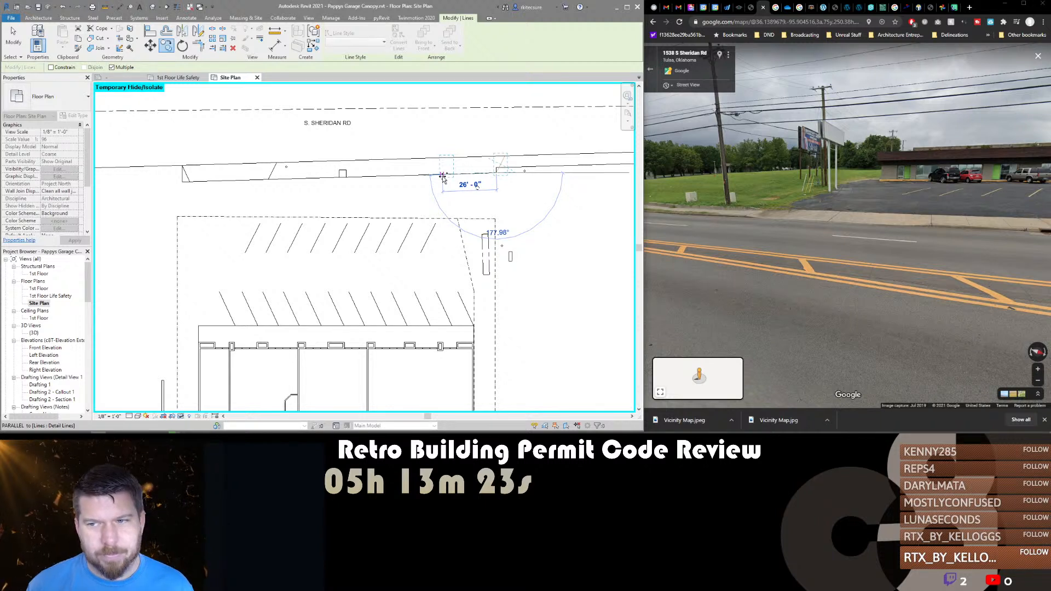
pyautogui.press('Return')
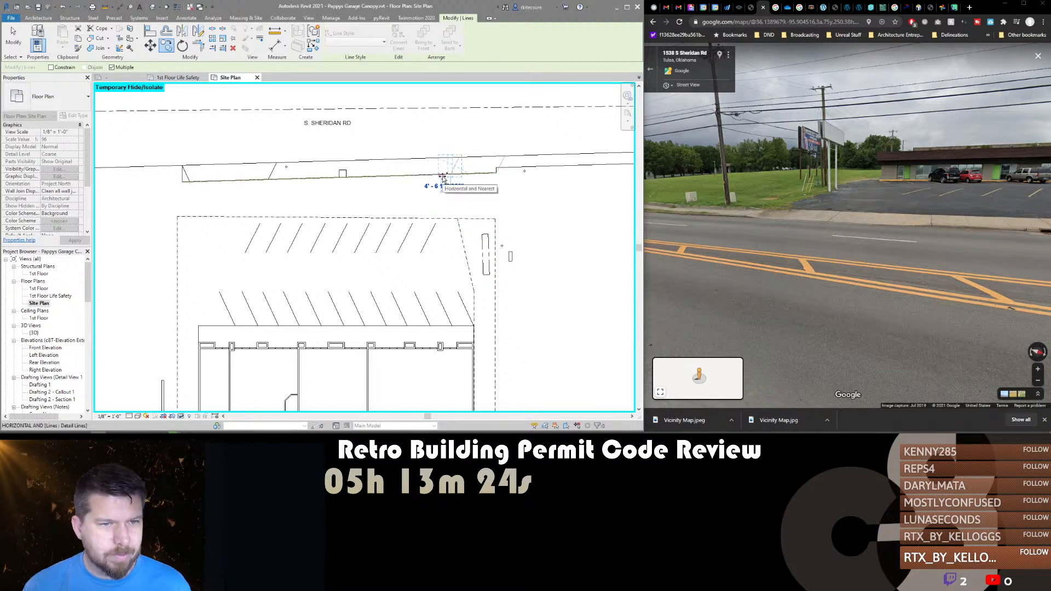
pyautogui.press('Escape')
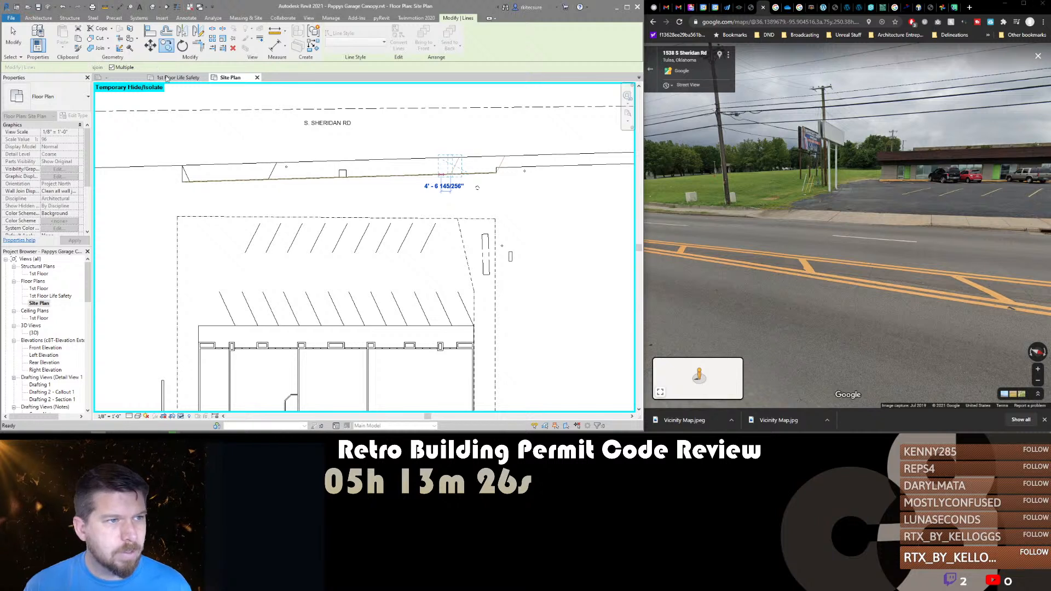
# Try to mirror the copied angled driveway line about a vertical axis through its lower end.
pyautogui.press('m')
pyautogui.press('v')
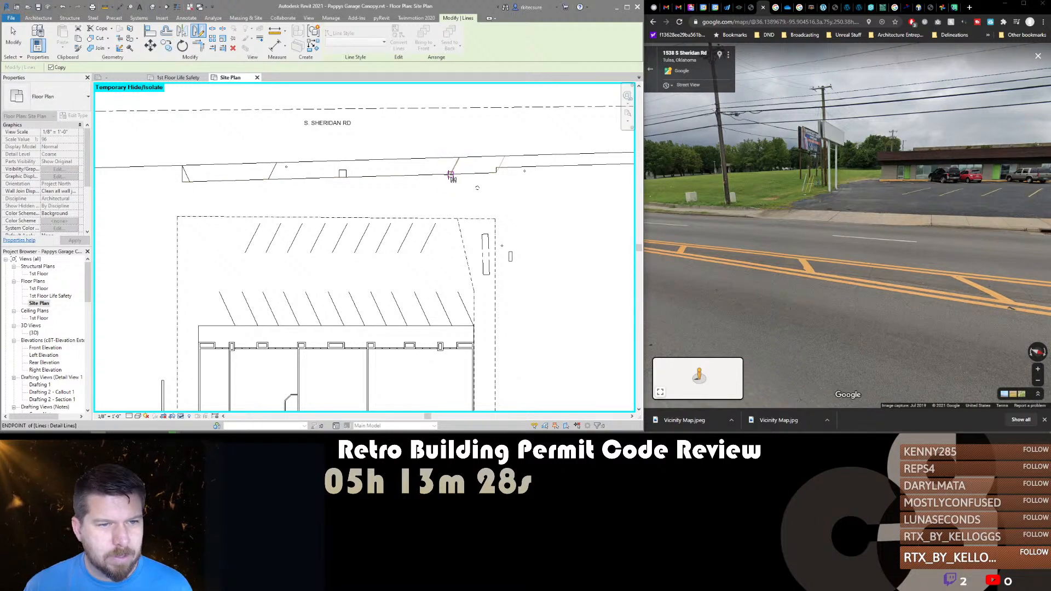
pyautogui.click(450, 175)
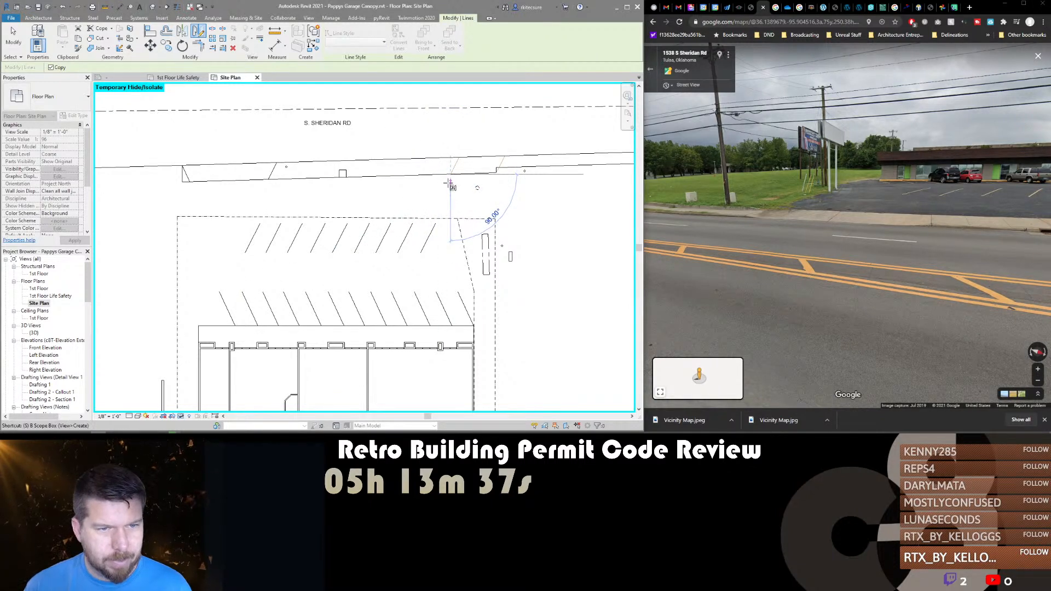
pyautogui.press('p')
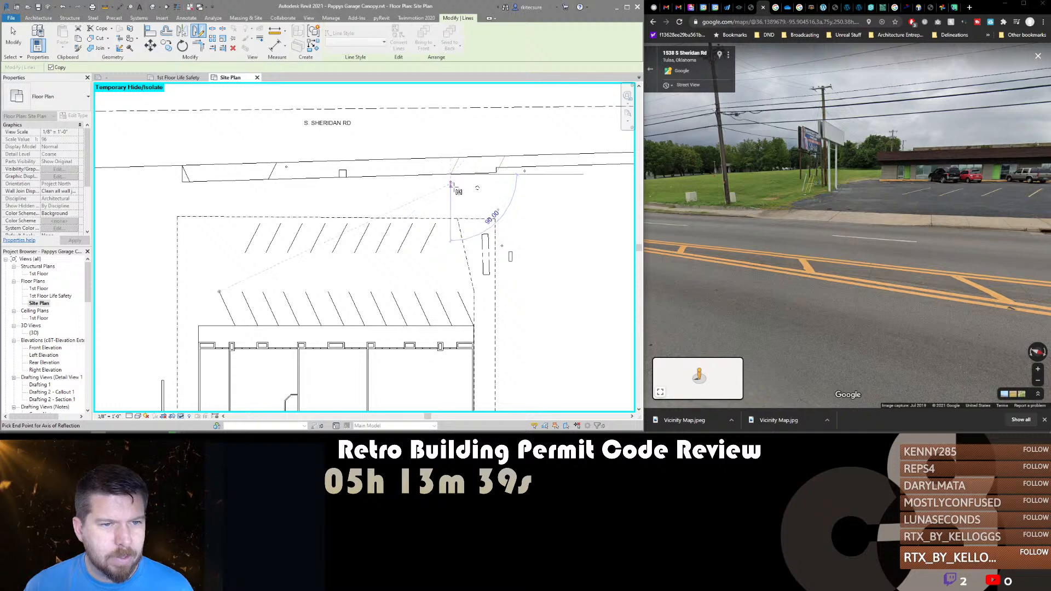
pyautogui.scroll(3, 452, 186)
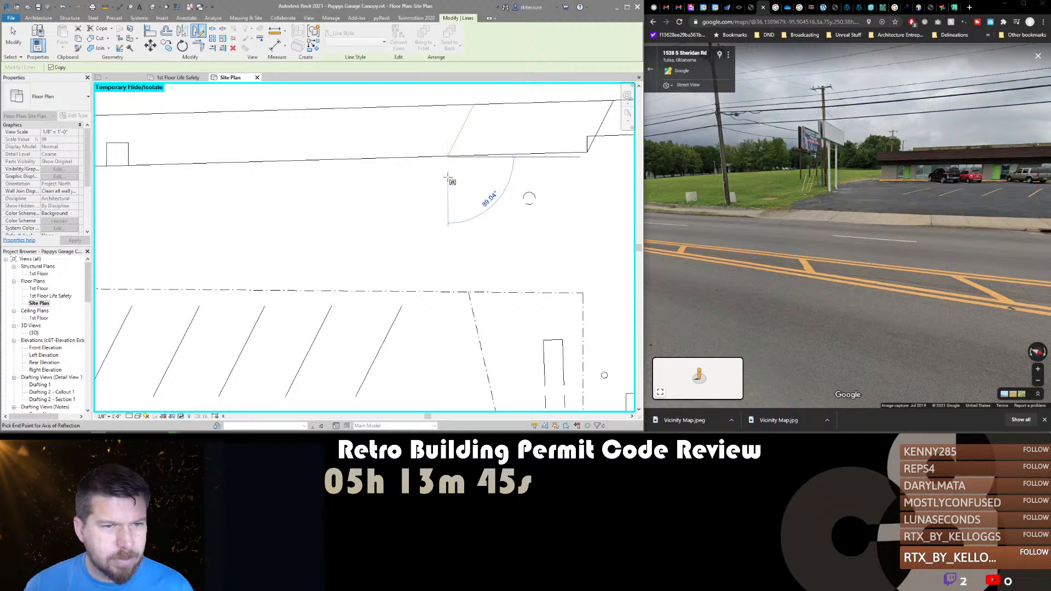
pyautogui.click(451, 155)
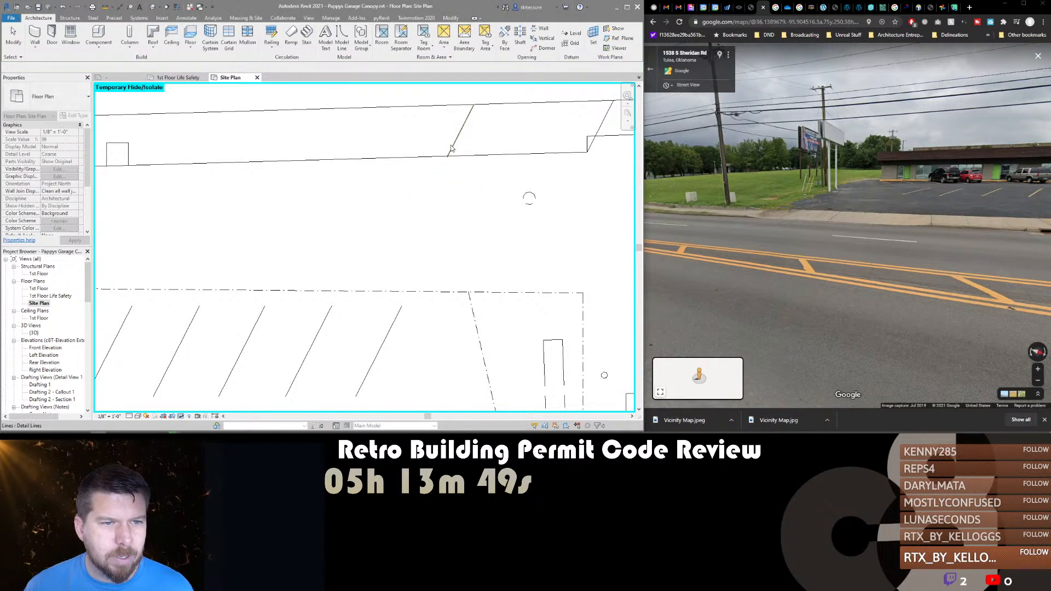
# Copy the angled line at the setback line's right end leftward along the setback line to set the driveway's opposite side.
pyautogui.click(601, 127)
pyautogui.press('c')
pyautogui.press('o')
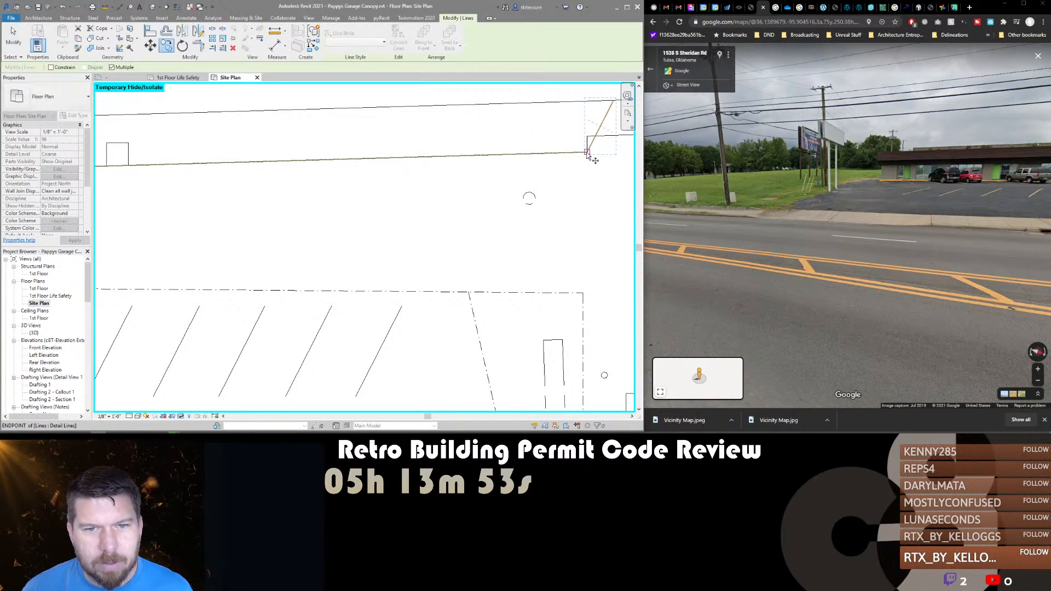
pyautogui.scroll(5, 587, 153)
pyautogui.click(589, 153)
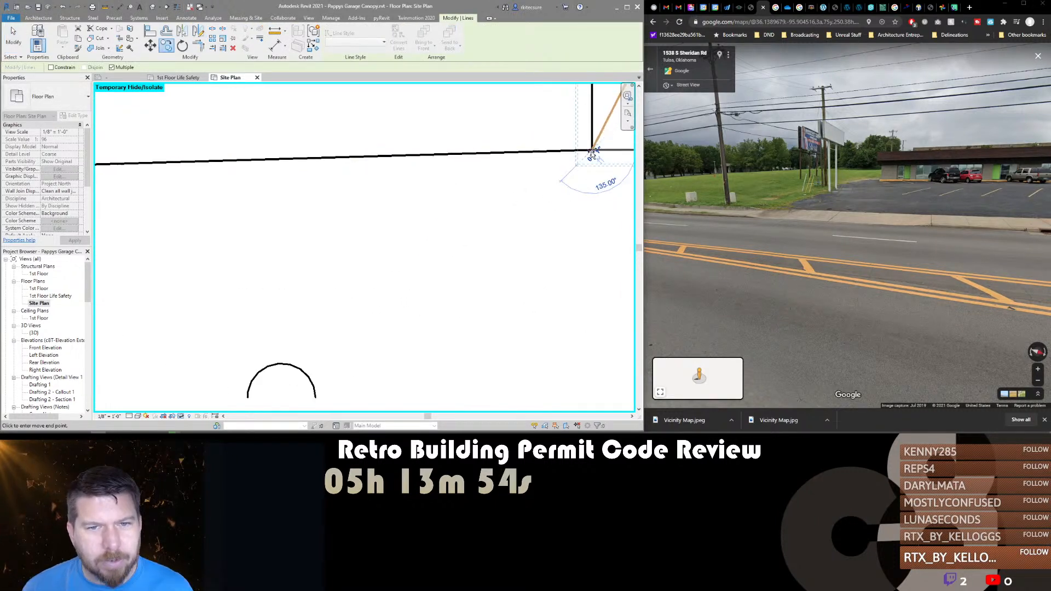
pyautogui.click(417, 158)
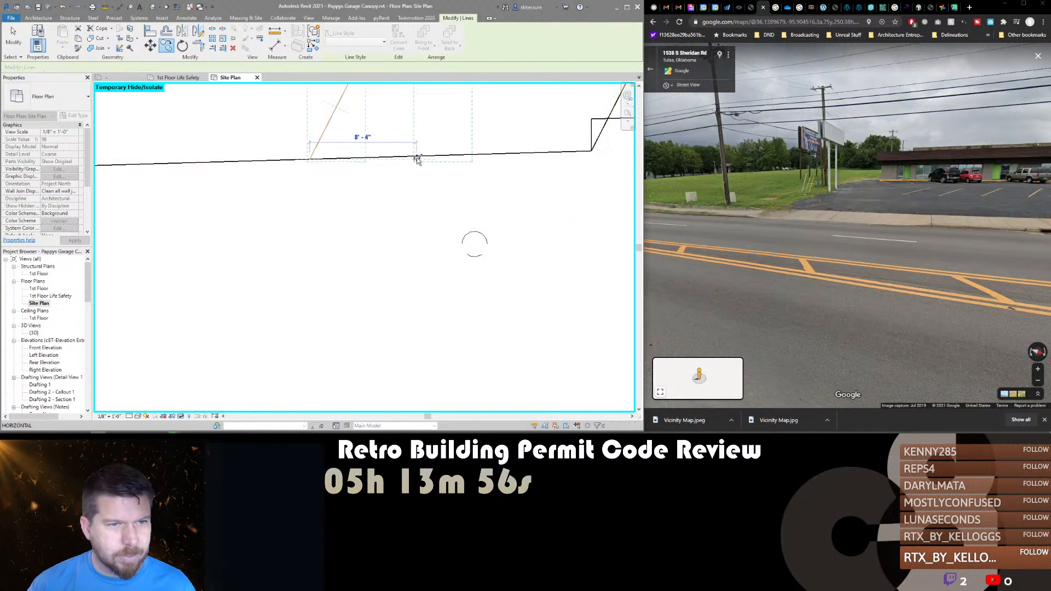
pyautogui.moveTo(349, 197); pyautogui.dragTo(413, 201, button='middle')
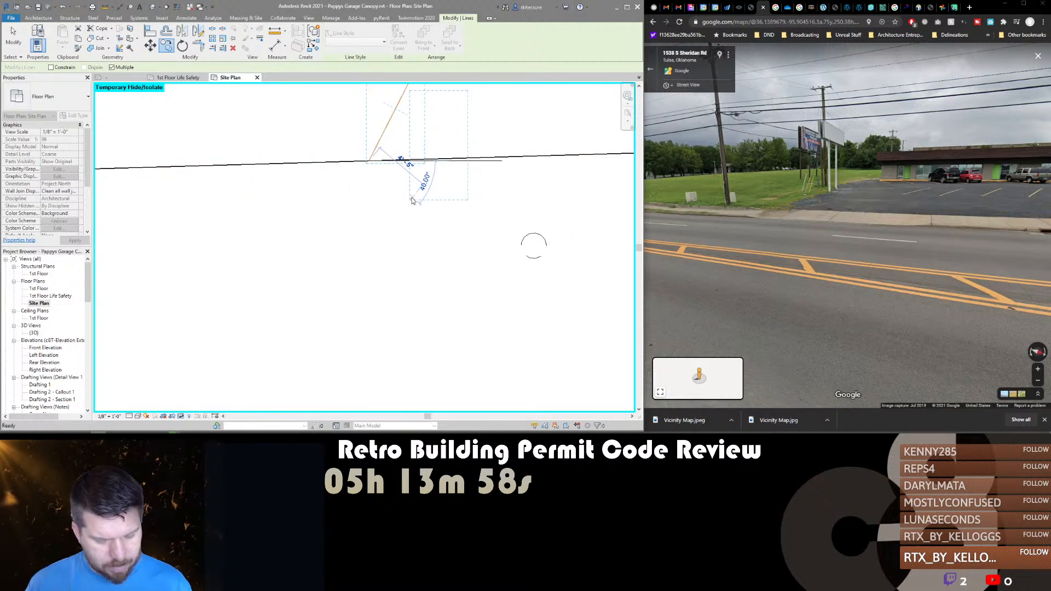
# Mirror the new angled copy about a perpendicular axis through its lower end and delete the unmirrored line.
pyautogui.press('Escape')
pyautogui.press('d')
pyautogui.press('m')
pyautogui.click(370, 161)
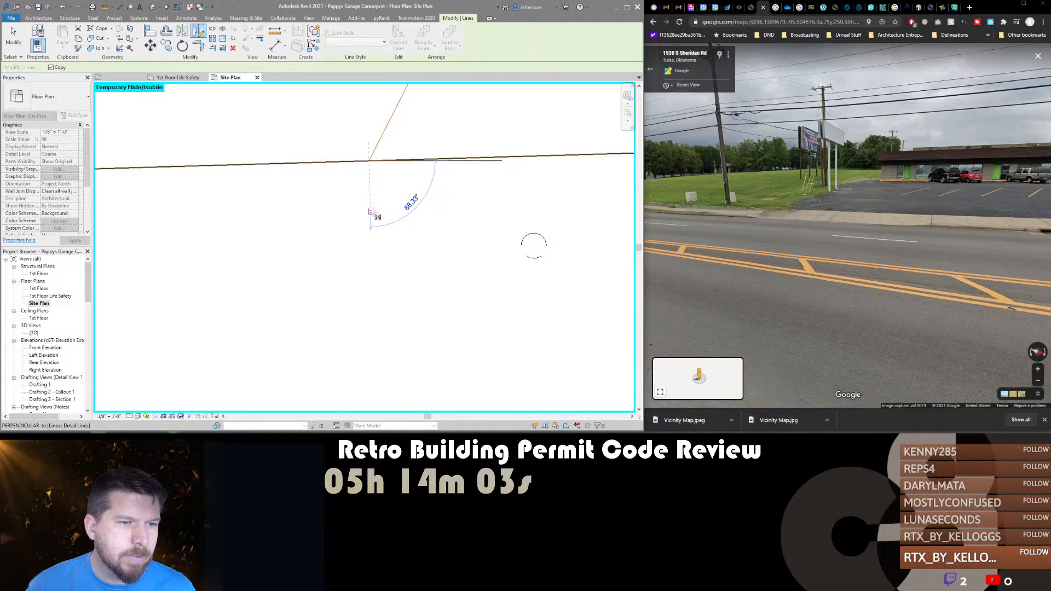
pyautogui.press('Escape')
pyautogui.press('Escape')
pyautogui.scroll(-3, 371, 210)
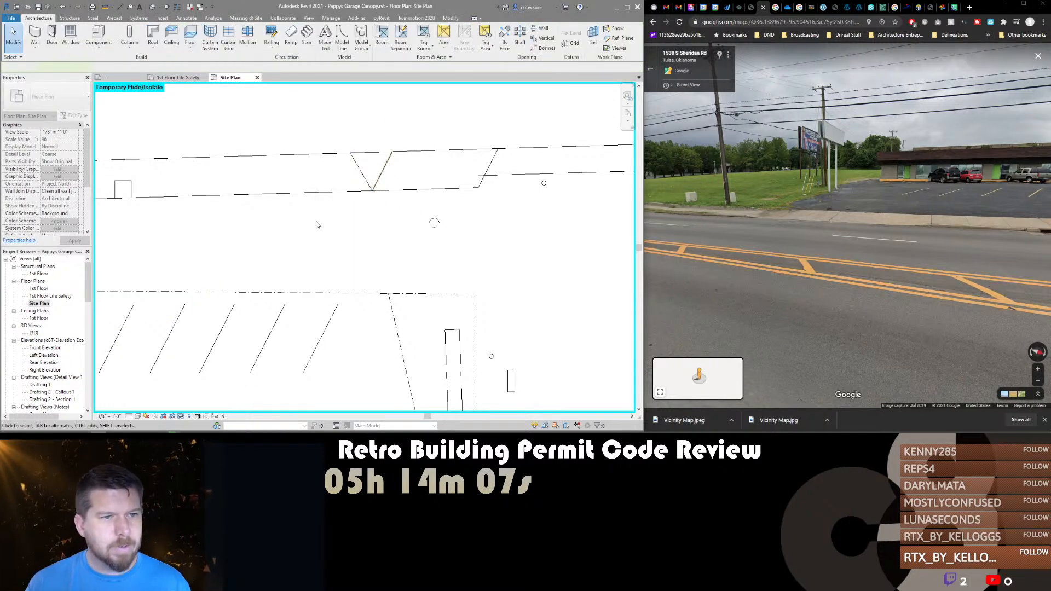
pyautogui.scroll(-4, 316, 224)
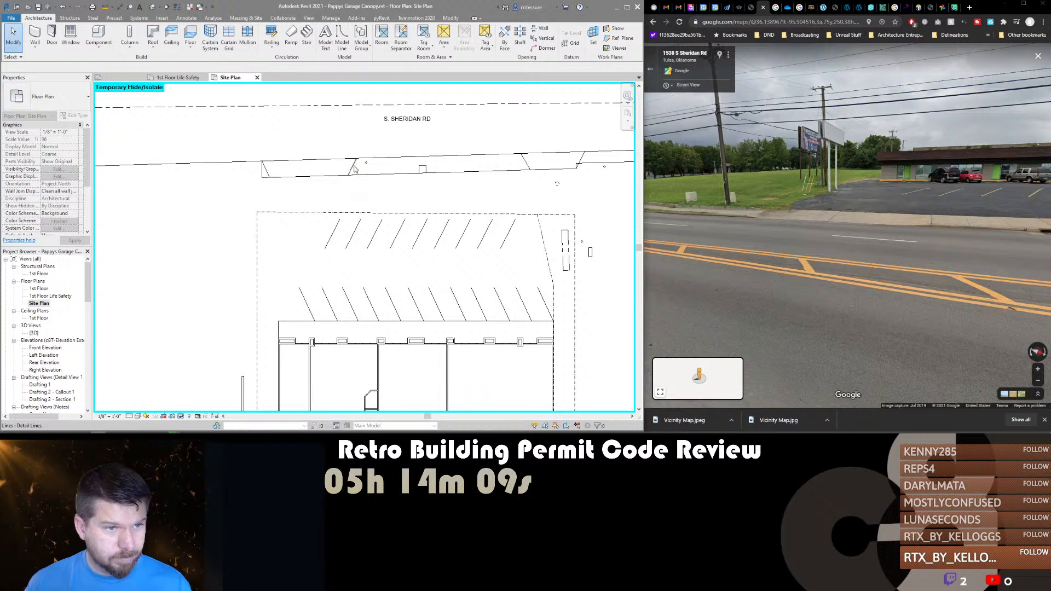
# Delete the existing angled <Thin Lines> detail line on the right side of the left driveway entrance.
pyautogui.scroll(4, 270, 175)
pyautogui.click(446, 203)
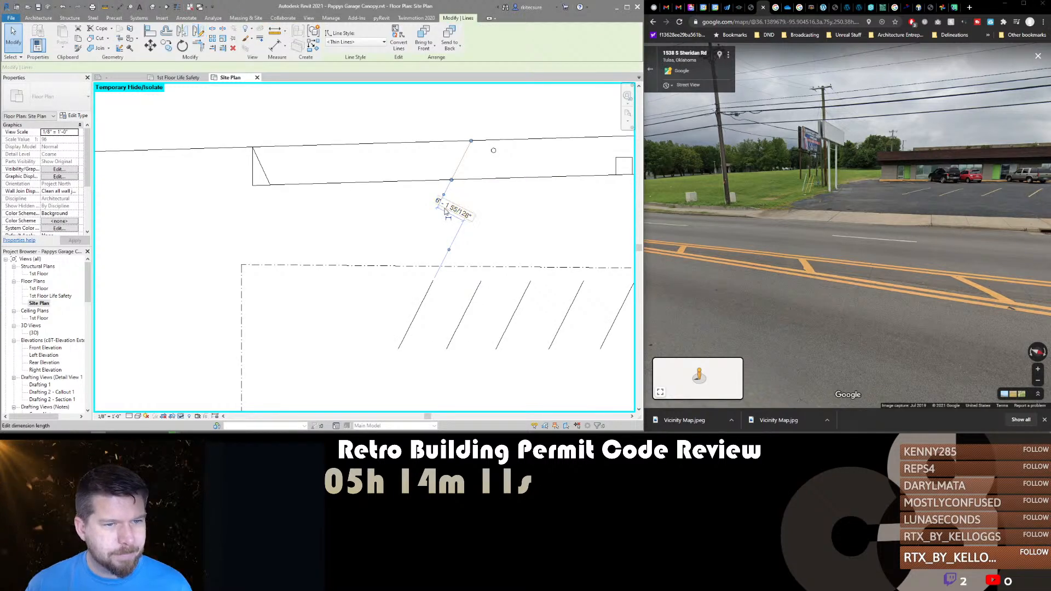
pyautogui.press('Delete')
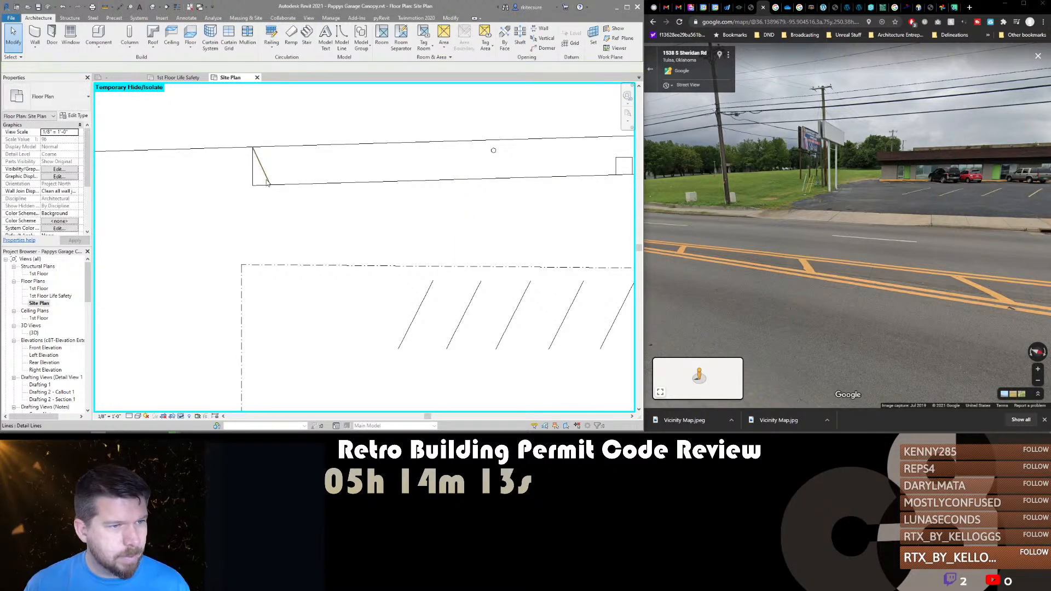
# Copy the left entrance's remaining angled line rightward along the setback line from its lower endpoint.
pyautogui.scroll(4, 269, 184)
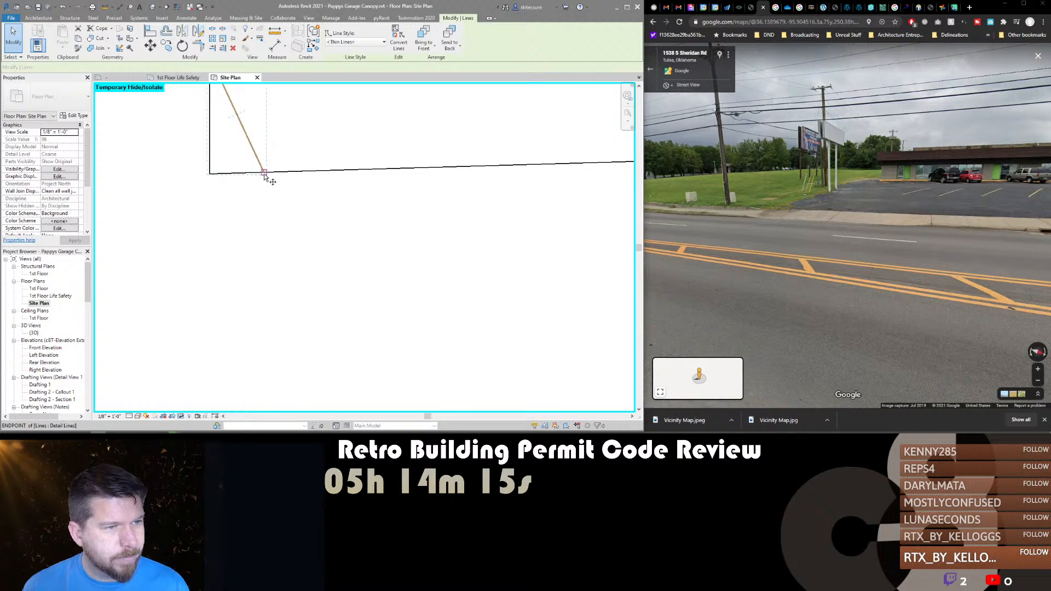
pyautogui.click(264, 174)
pyautogui.scroll(-3, 264, 174)
pyautogui.press('r')
pyautogui.press('o')
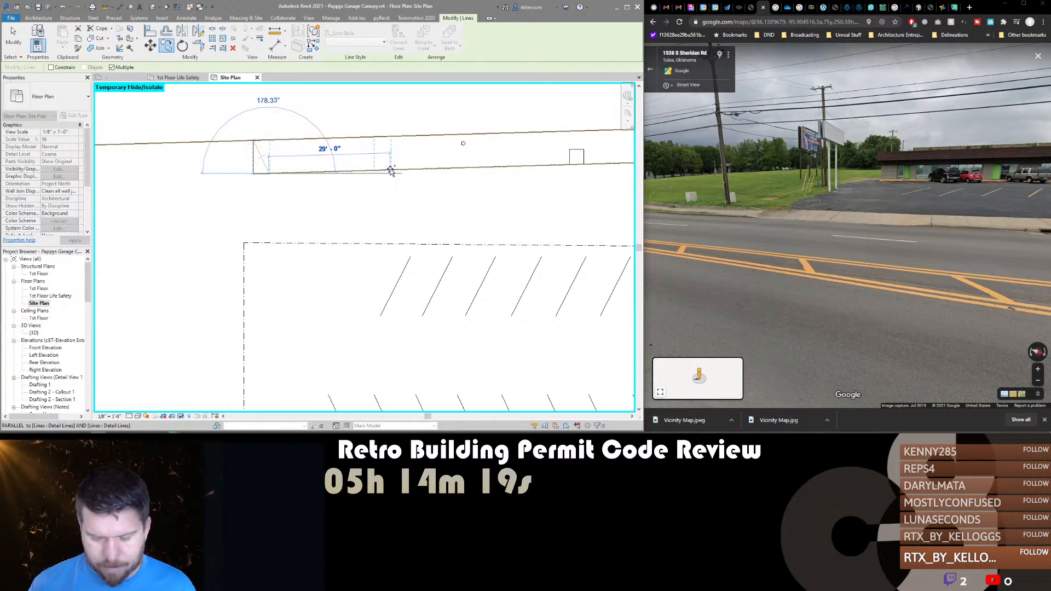
pyautogui.click(391, 171)
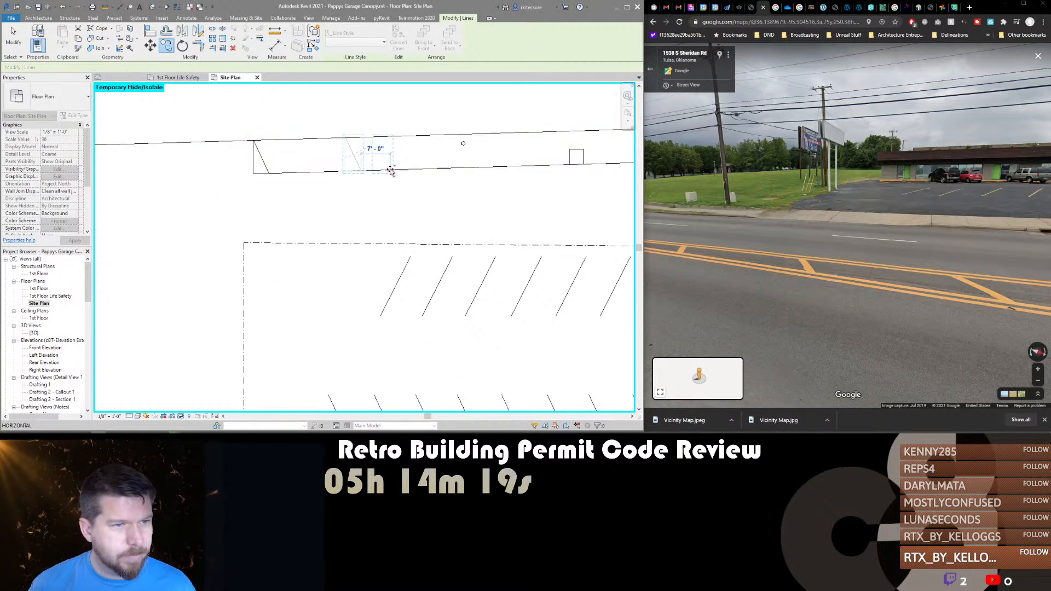
pyautogui.press('Escape')
# Move the copied angled line another 10' to the right, parallel to the setback line.
pyautogui.click(353, 152)
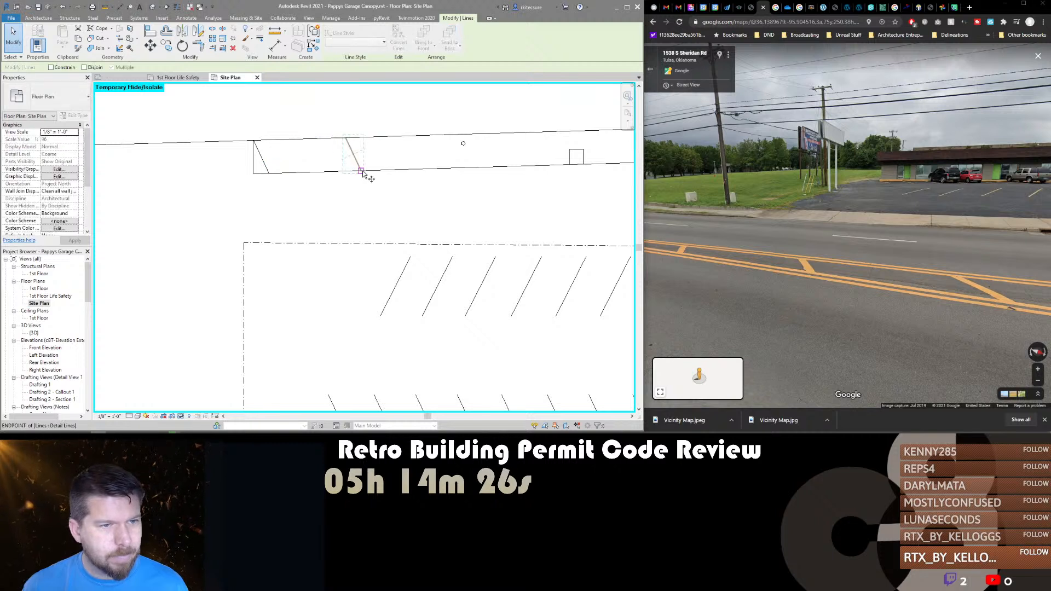
pyautogui.press('m')
pyautogui.press('v')
pyautogui.click(361, 170)
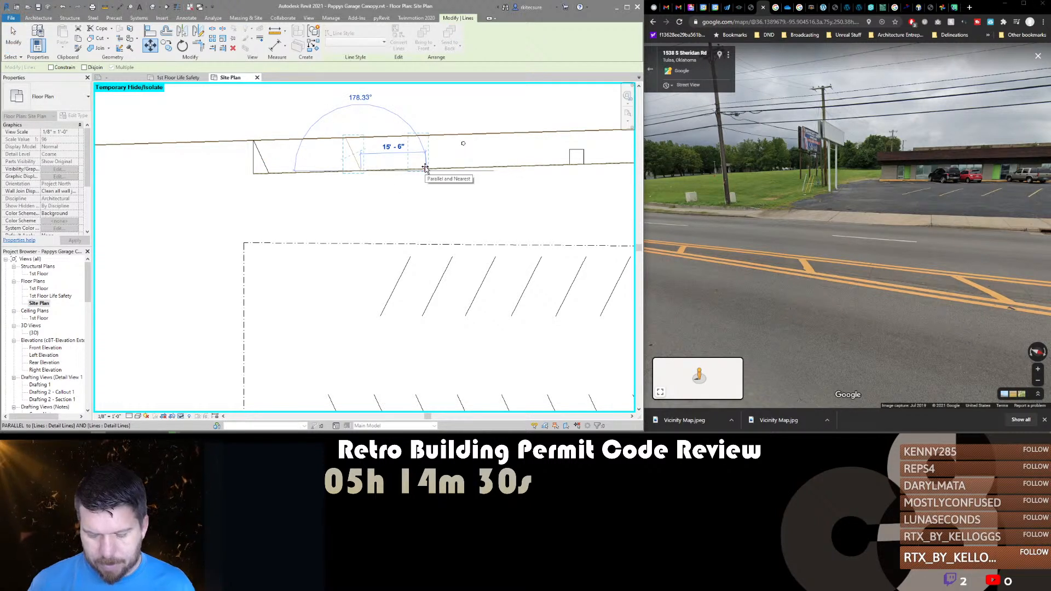
pyautogui.write('10')
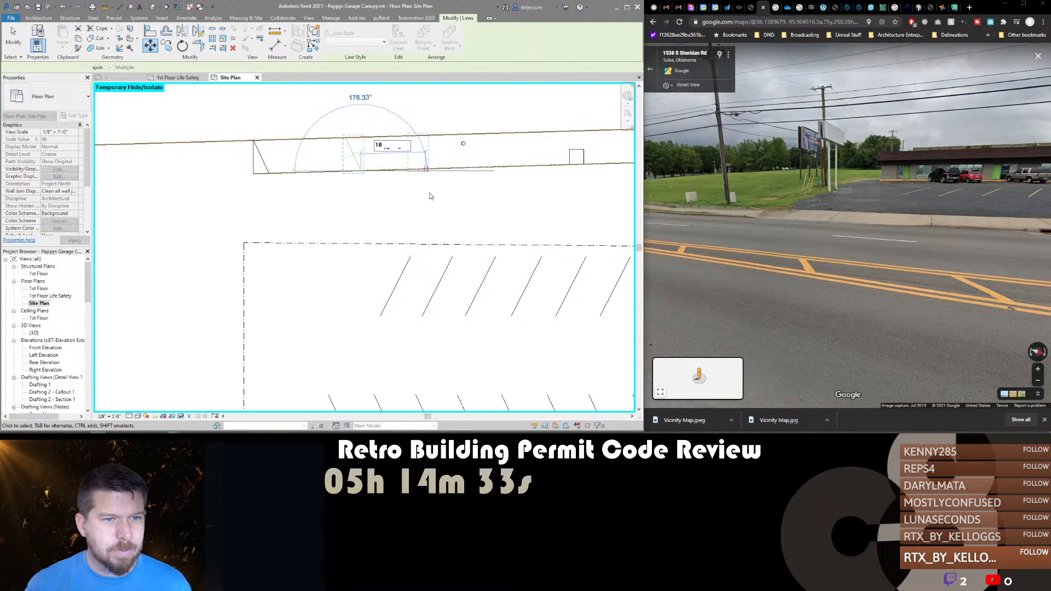
pyautogui.press('Return')
# Switch to Google Maps, look along S. Sheridan Rd in Street View, and return to the satellite view of the property.
pyautogui.moveTo(894, 222); pyautogui.dragTo(773, 218)
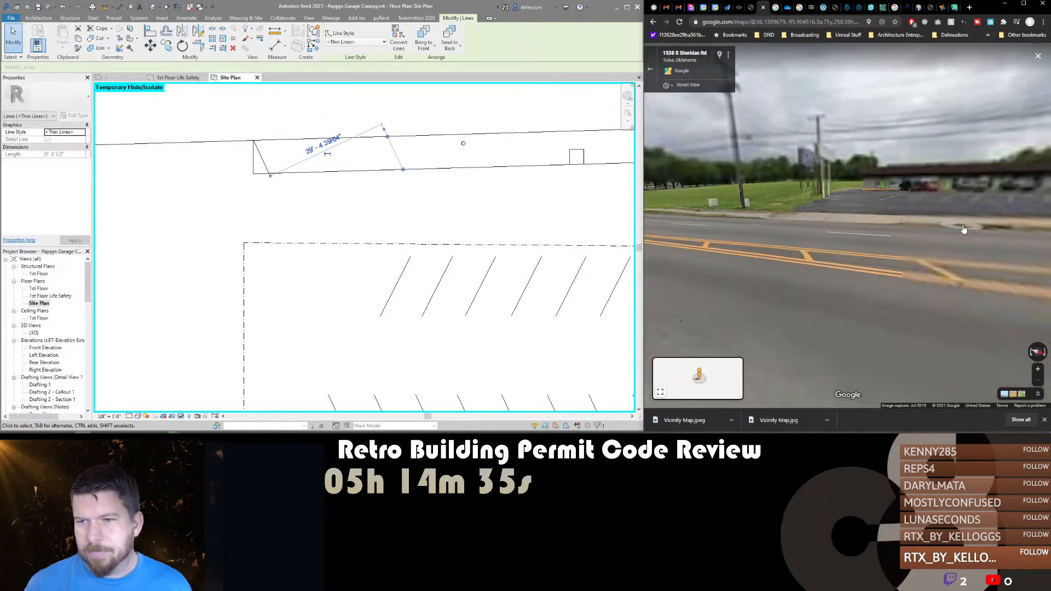
pyautogui.moveTo(962, 227); pyautogui.dragTo(732, 232)
pyautogui.scroll(-2, 732, 232)
pyautogui.click(912, 223)
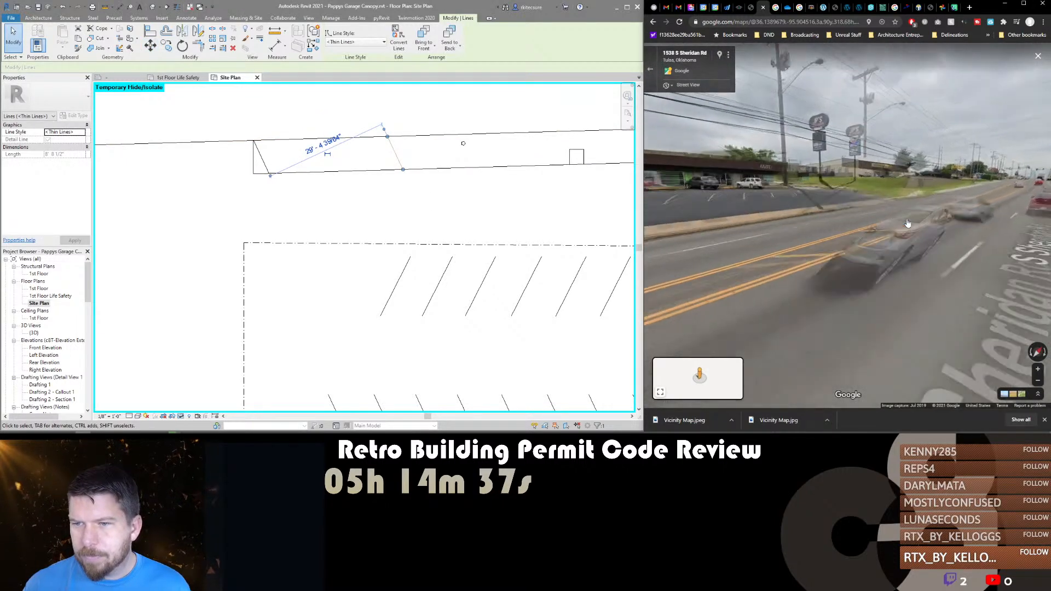
pyautogui.click(844, 243)
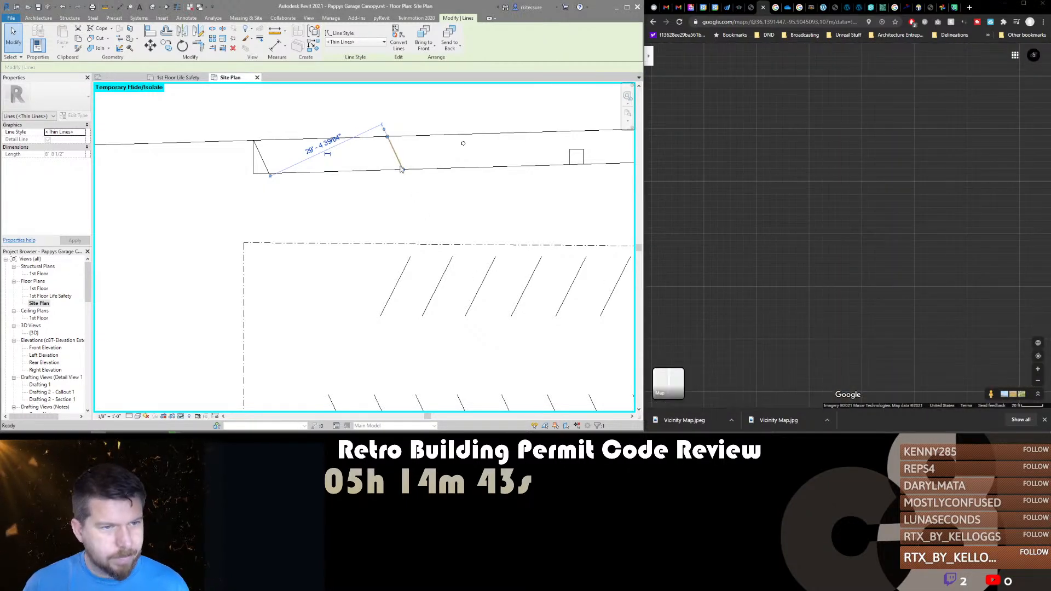
# In Revit, mirror the left entrance's moved line about a perpendicular axis through its lower end and delete the unmirrored line.
pyautogui.click(400, 166)
pyautogui.press('d')
pyautogui.press('m')
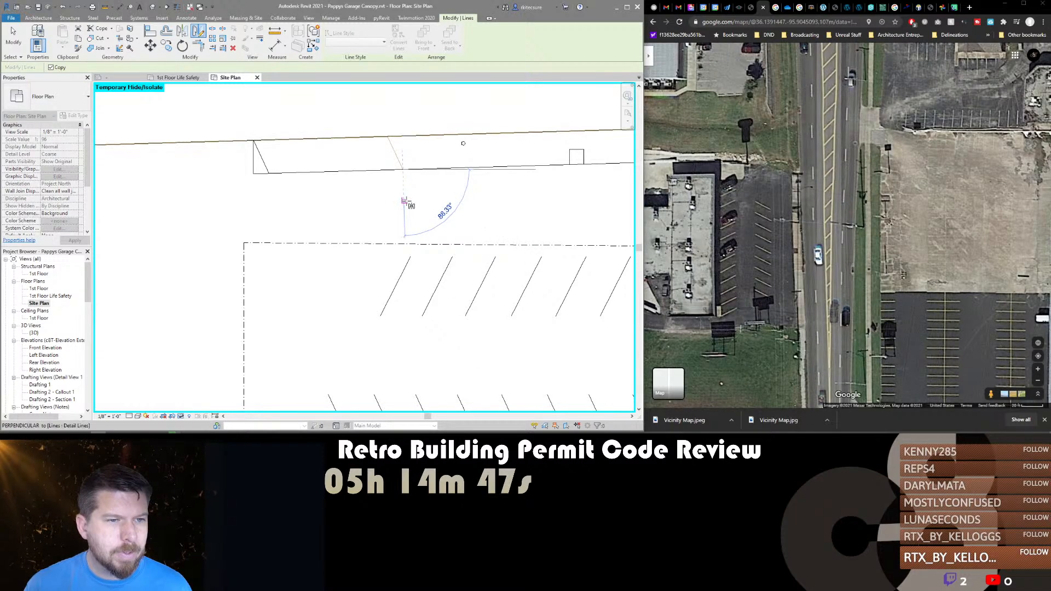
pyautogui.click(404, 201)
pyautogui.click(400, 156)
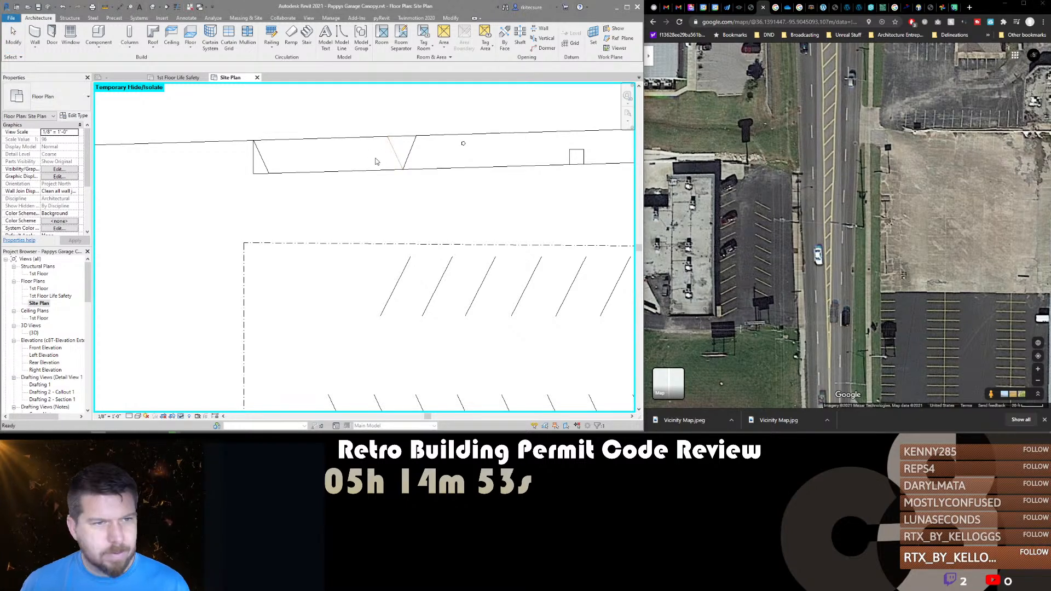
pyautogui.scroll(-2, 358, 172)
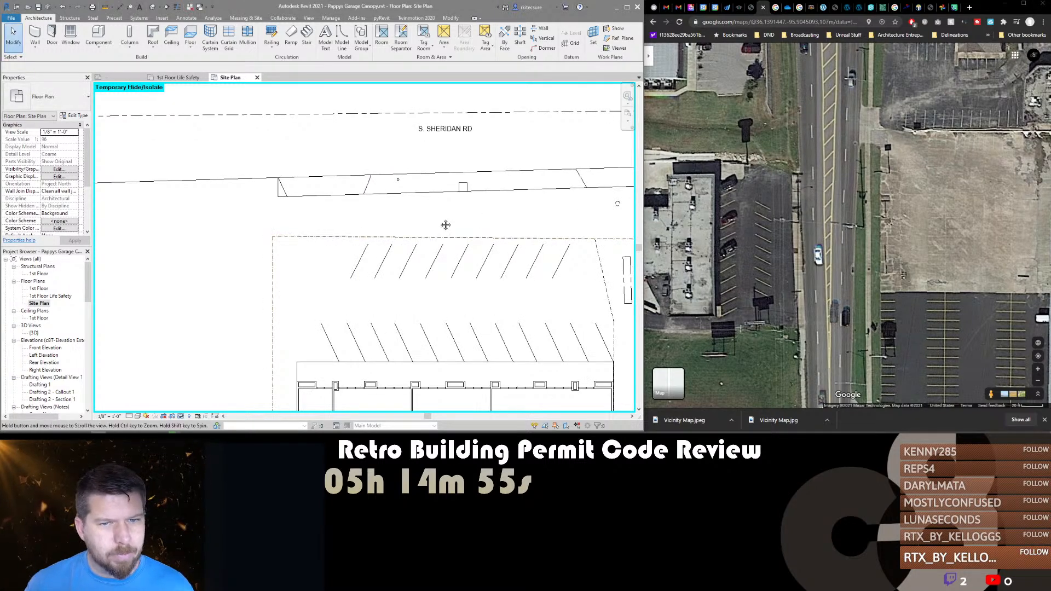
# Trim the line beyond the right entrance's jog back to the angled driveway line and delete the short vertical jog line.
pyautogui.scroll(3, 470, 220)
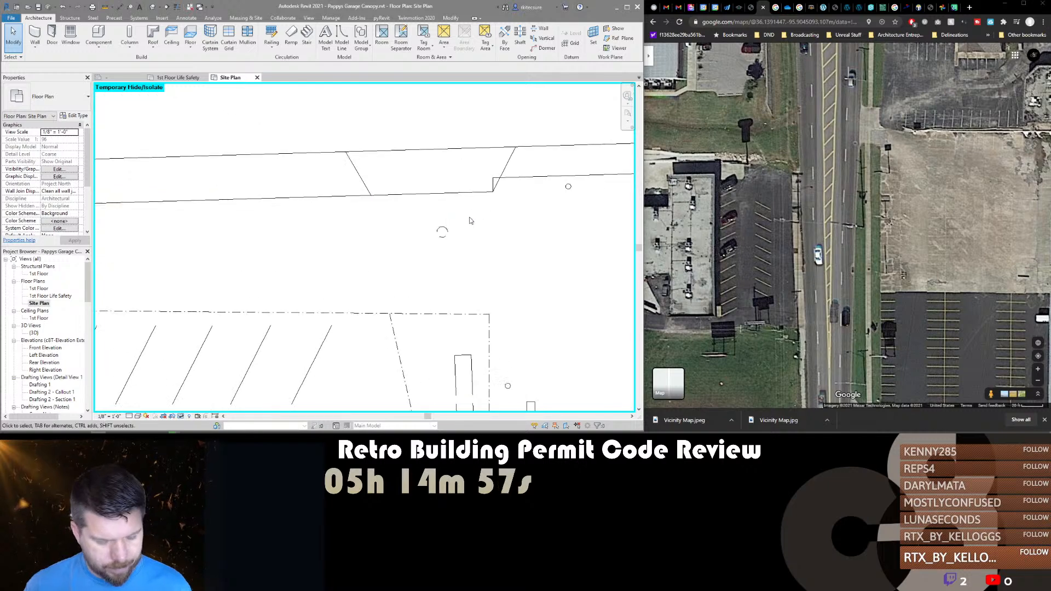
pyautogui.click(499, 182)
pyautogui.click(507, 178)
pyautogui.press('Escape')
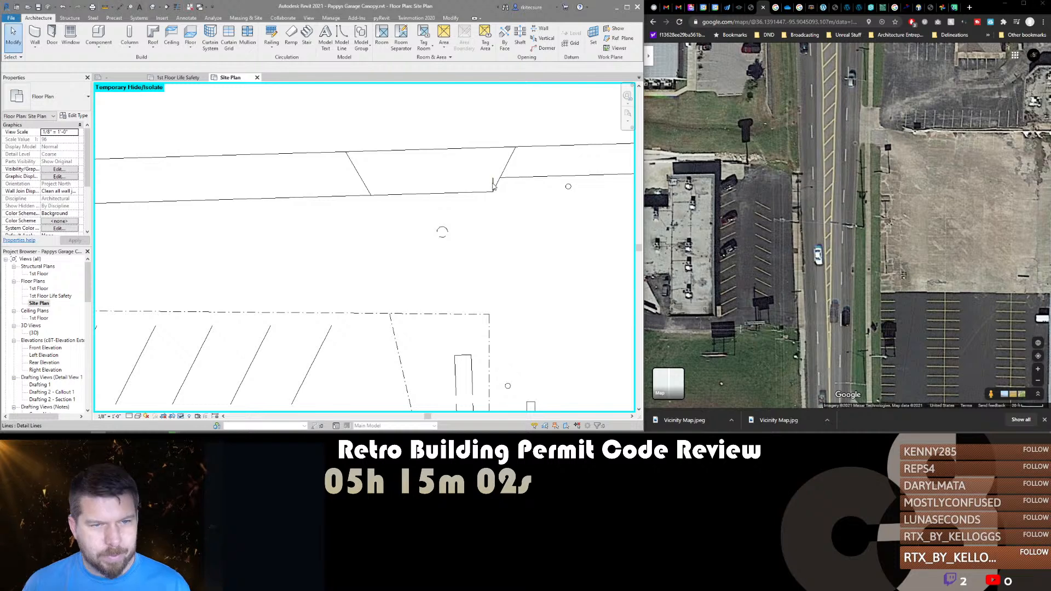
pyautogui.scroll(-4, 481, 207)
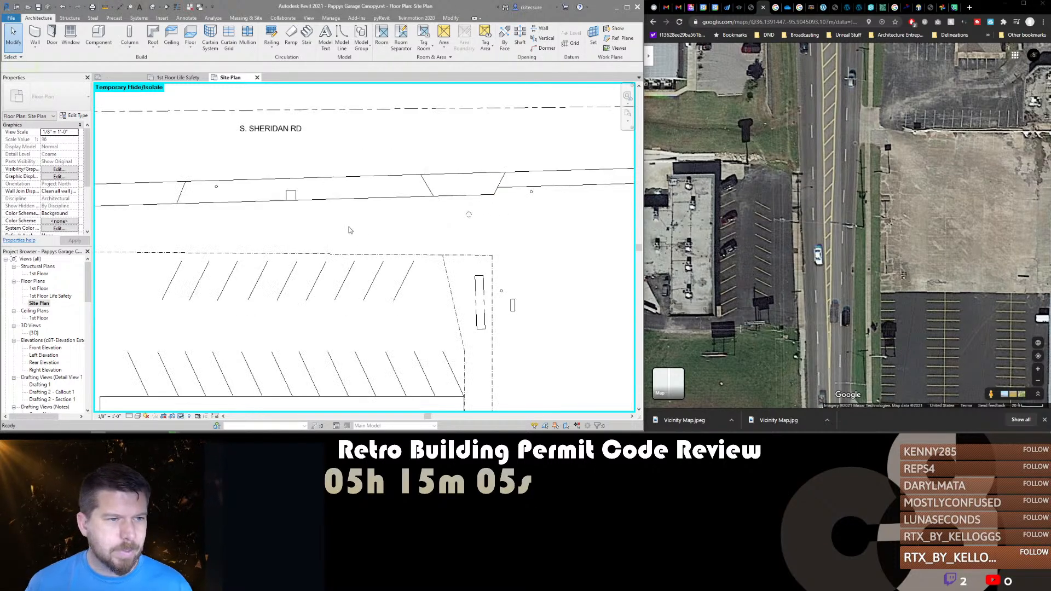
# Examine both driveway entrances, the parking and the building across the whole site plan.
pyautogui.moveTo(269, 227); pyautogui.dragTo(398, 209, button='middle')
pyautogui.scroll(3, 350, 208)
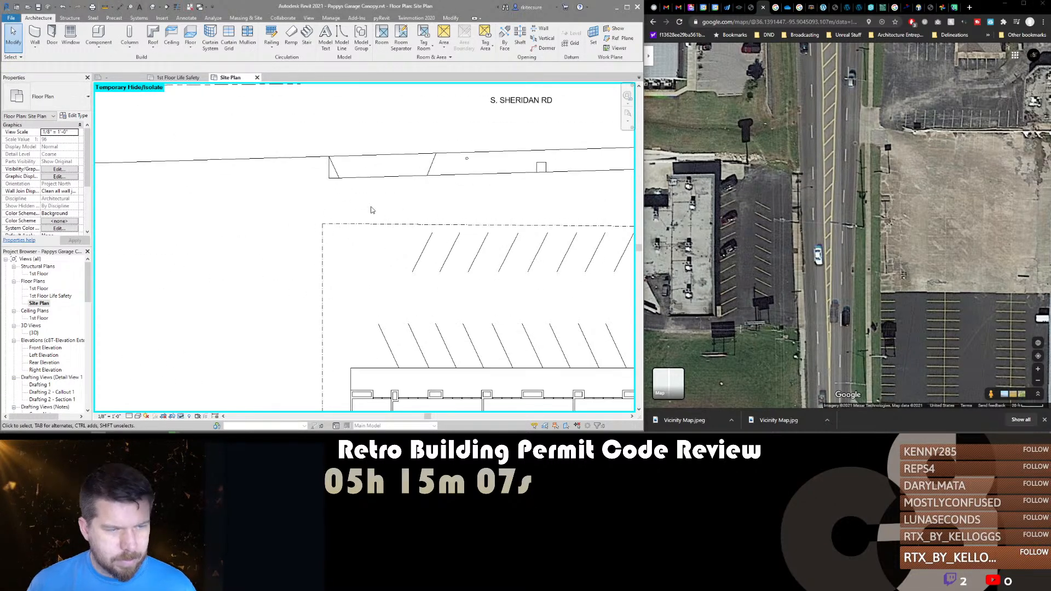
pyautogui.scroll(-2, 370, 206)
pyautogui.scroll(-2, 335, 217)
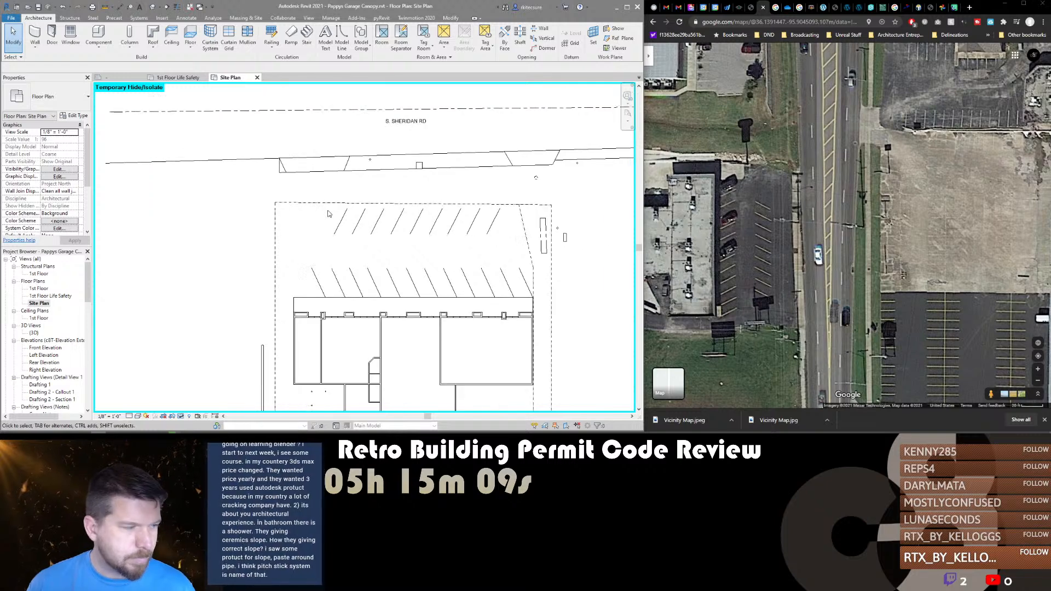
pyautogui.moveTo(335, 217); pyautogui.dragTo(353, 209, button='middle')
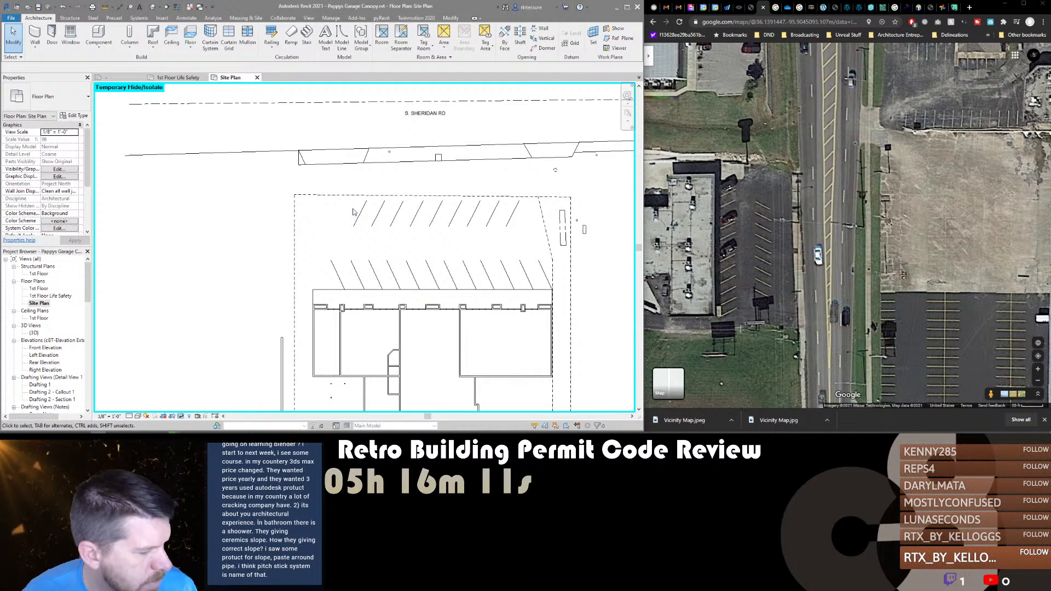
pyautogui.scroll(-4, 333, 217)
pyautogui.scroll(4, 253, 280)
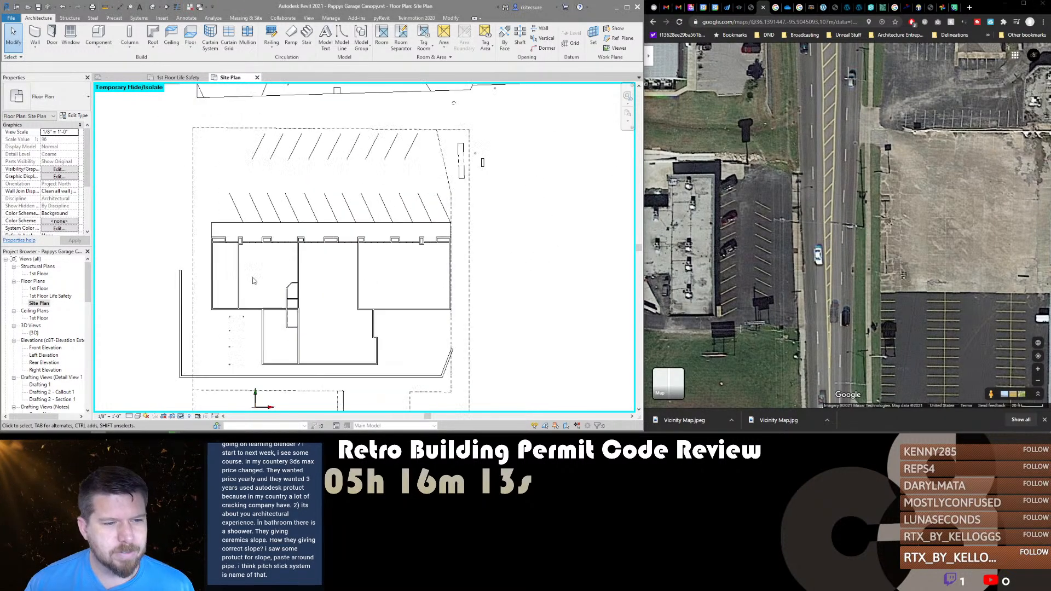
pyautogui.scroll(-3, 253, 280)
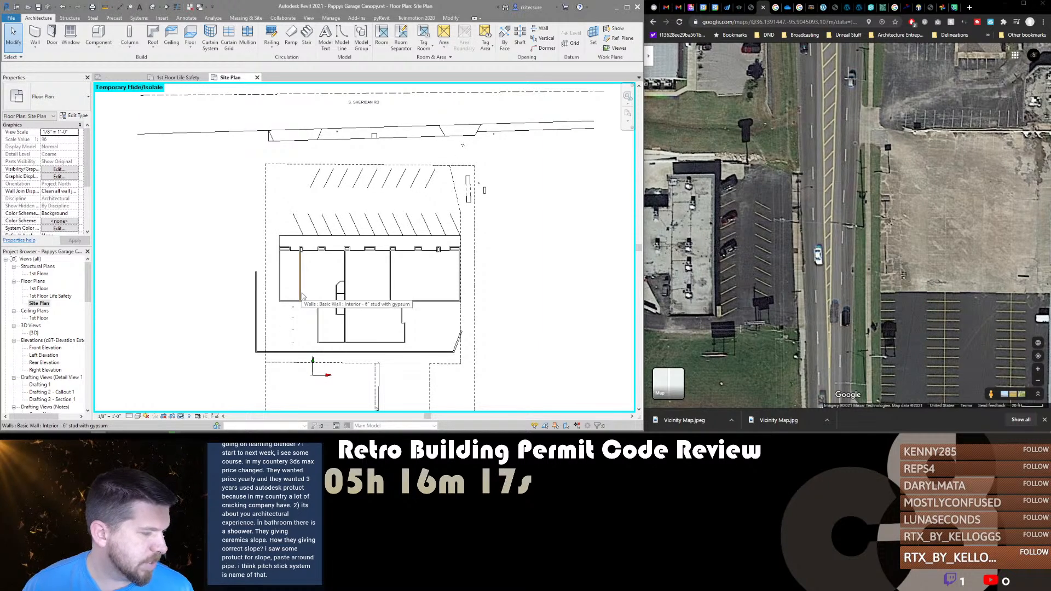
pyautogui.scroll(-2, 304, 276)
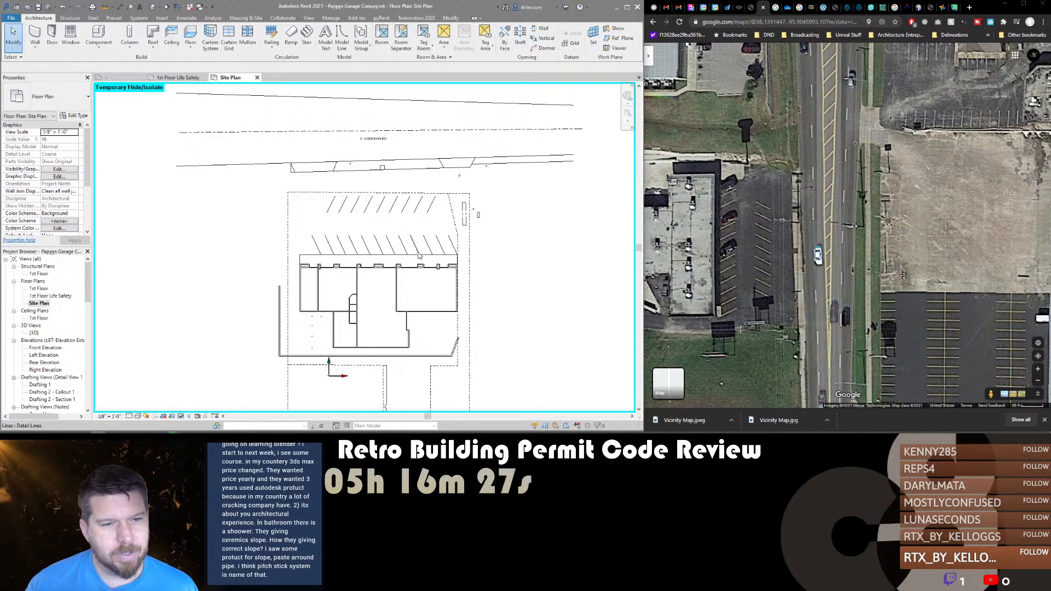
pyautogui.scroll(1, 314, 235)
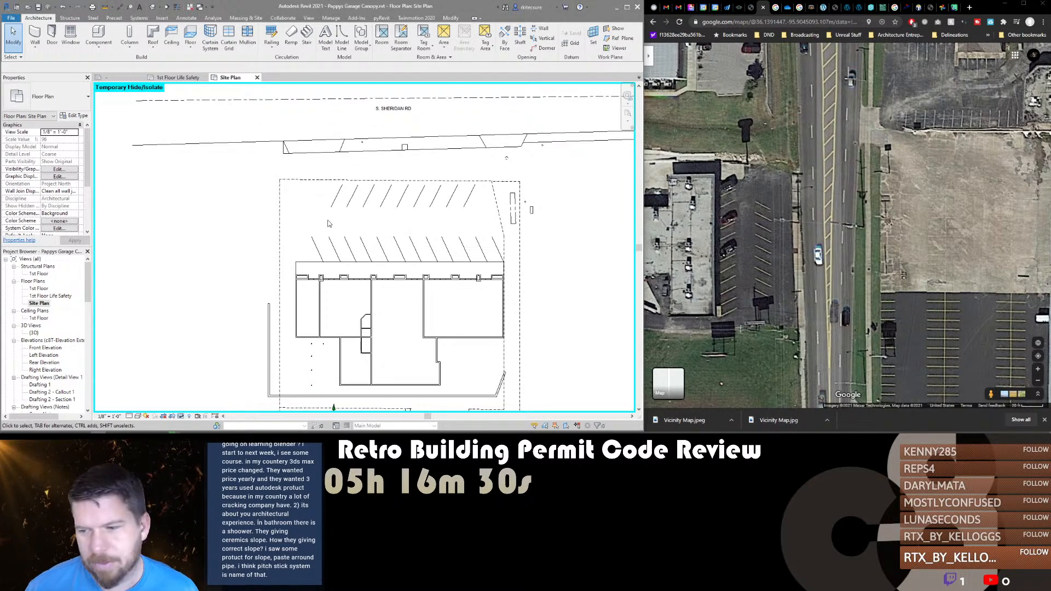
pyautogui.scroll(-1, 328, 224)
pyautogui.scroll(3, 394, 137)
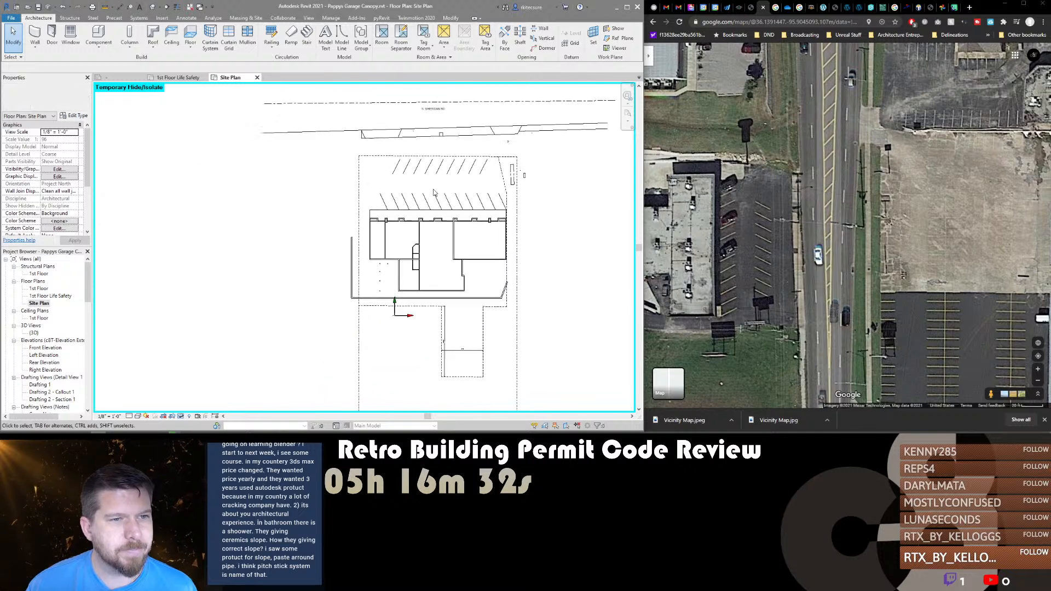
pyautogui.scroll(-3, 391, 149)
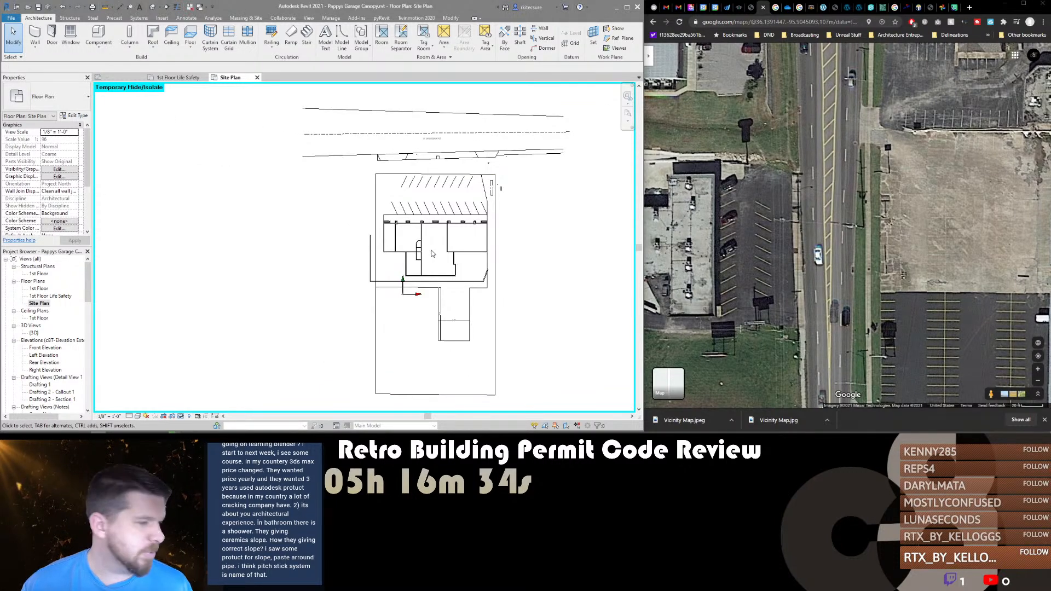